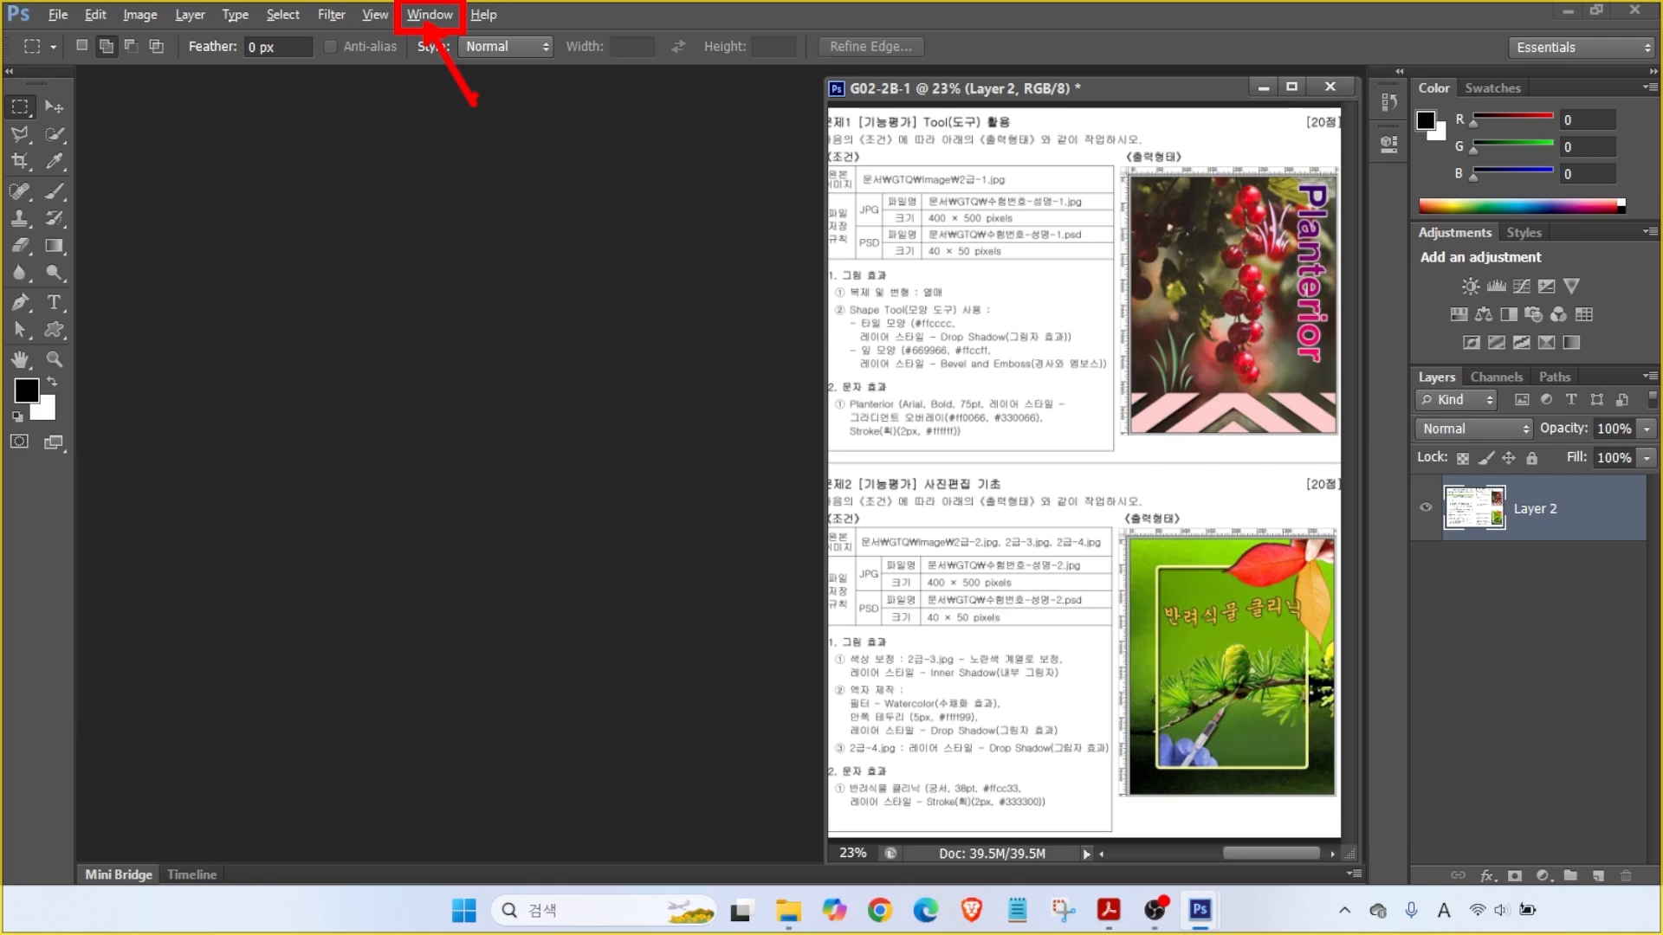
- Reset the workspace to the default Essentials layout
left_click(428, 15)
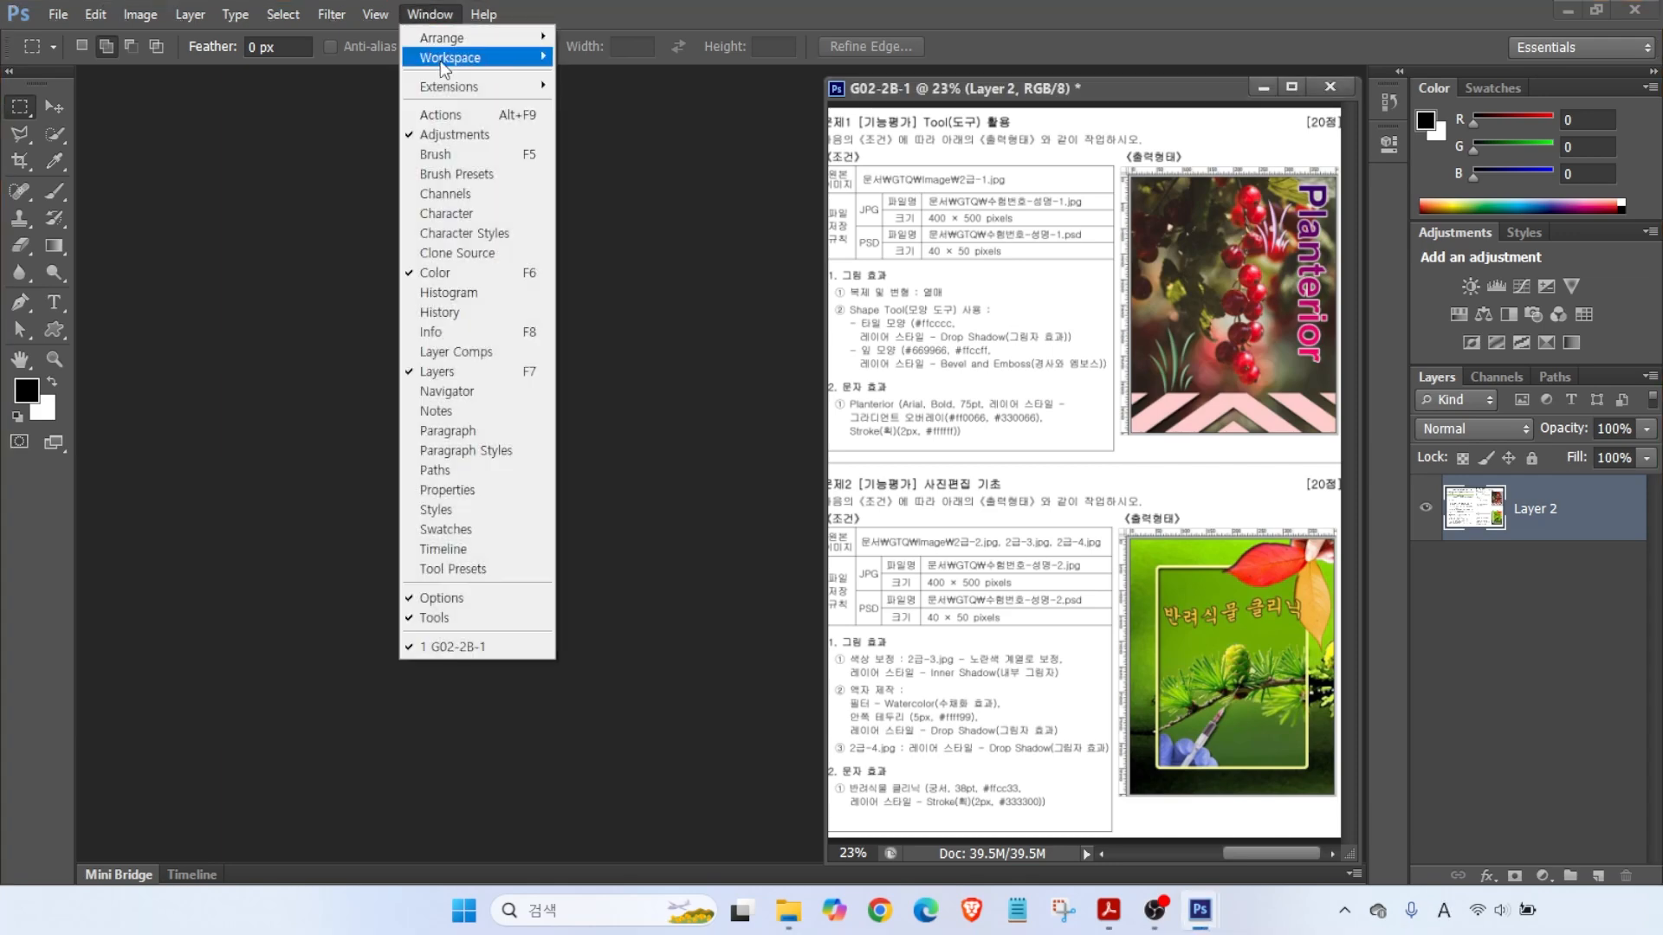
mouse_move(441, 62)
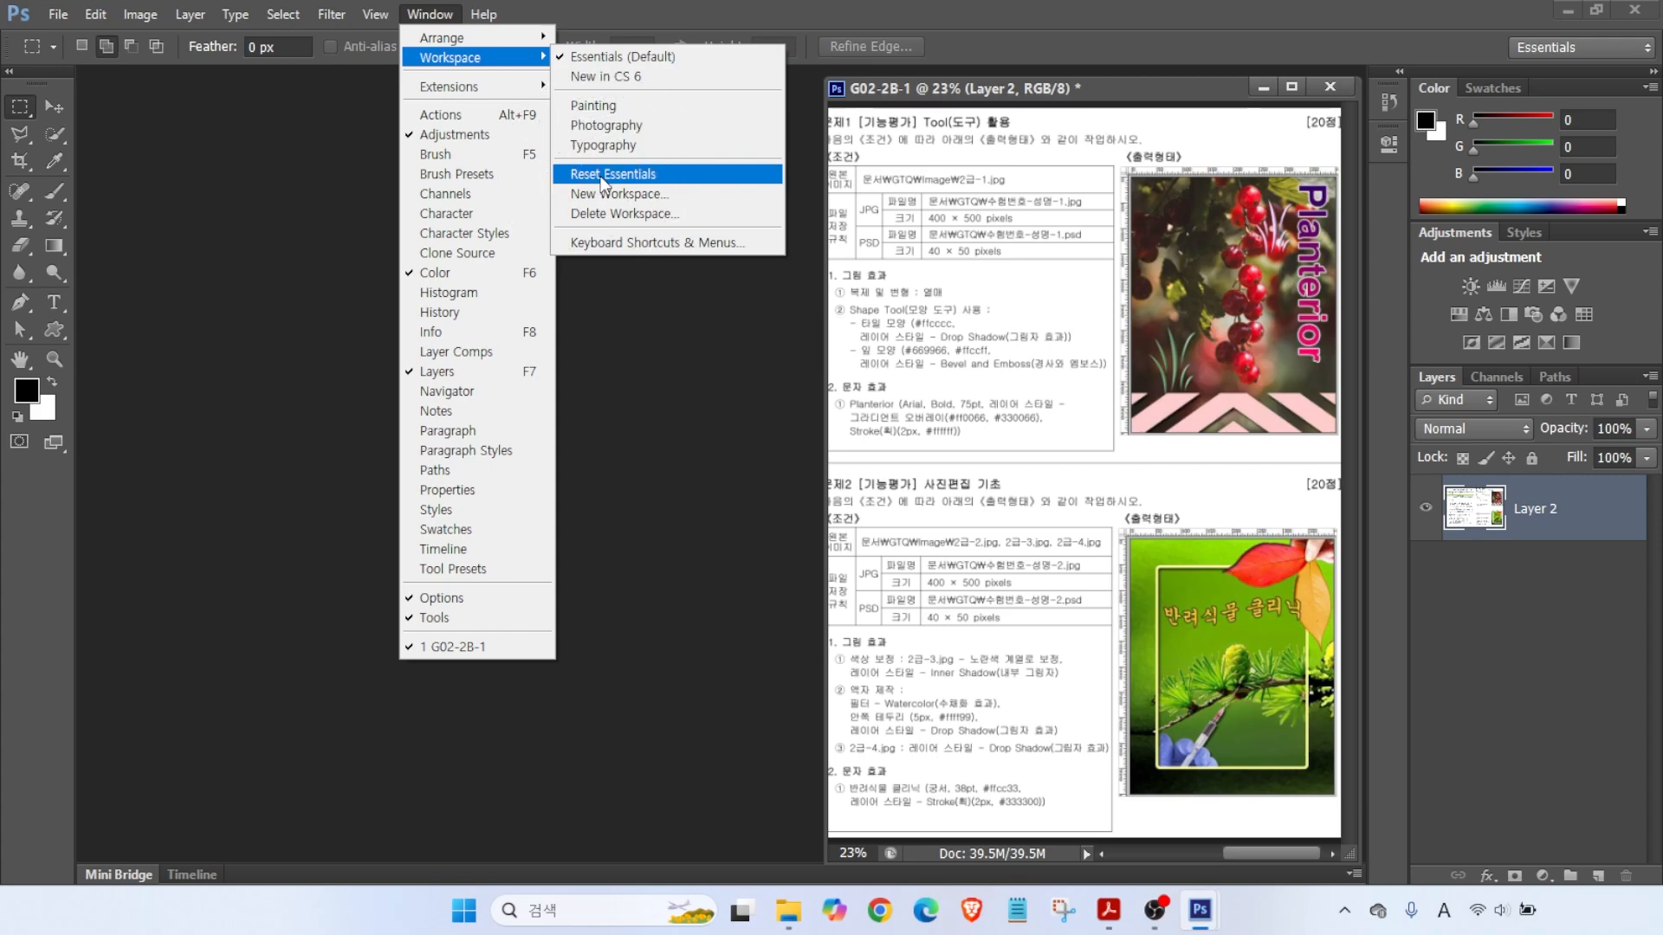
left_click(600, 174)
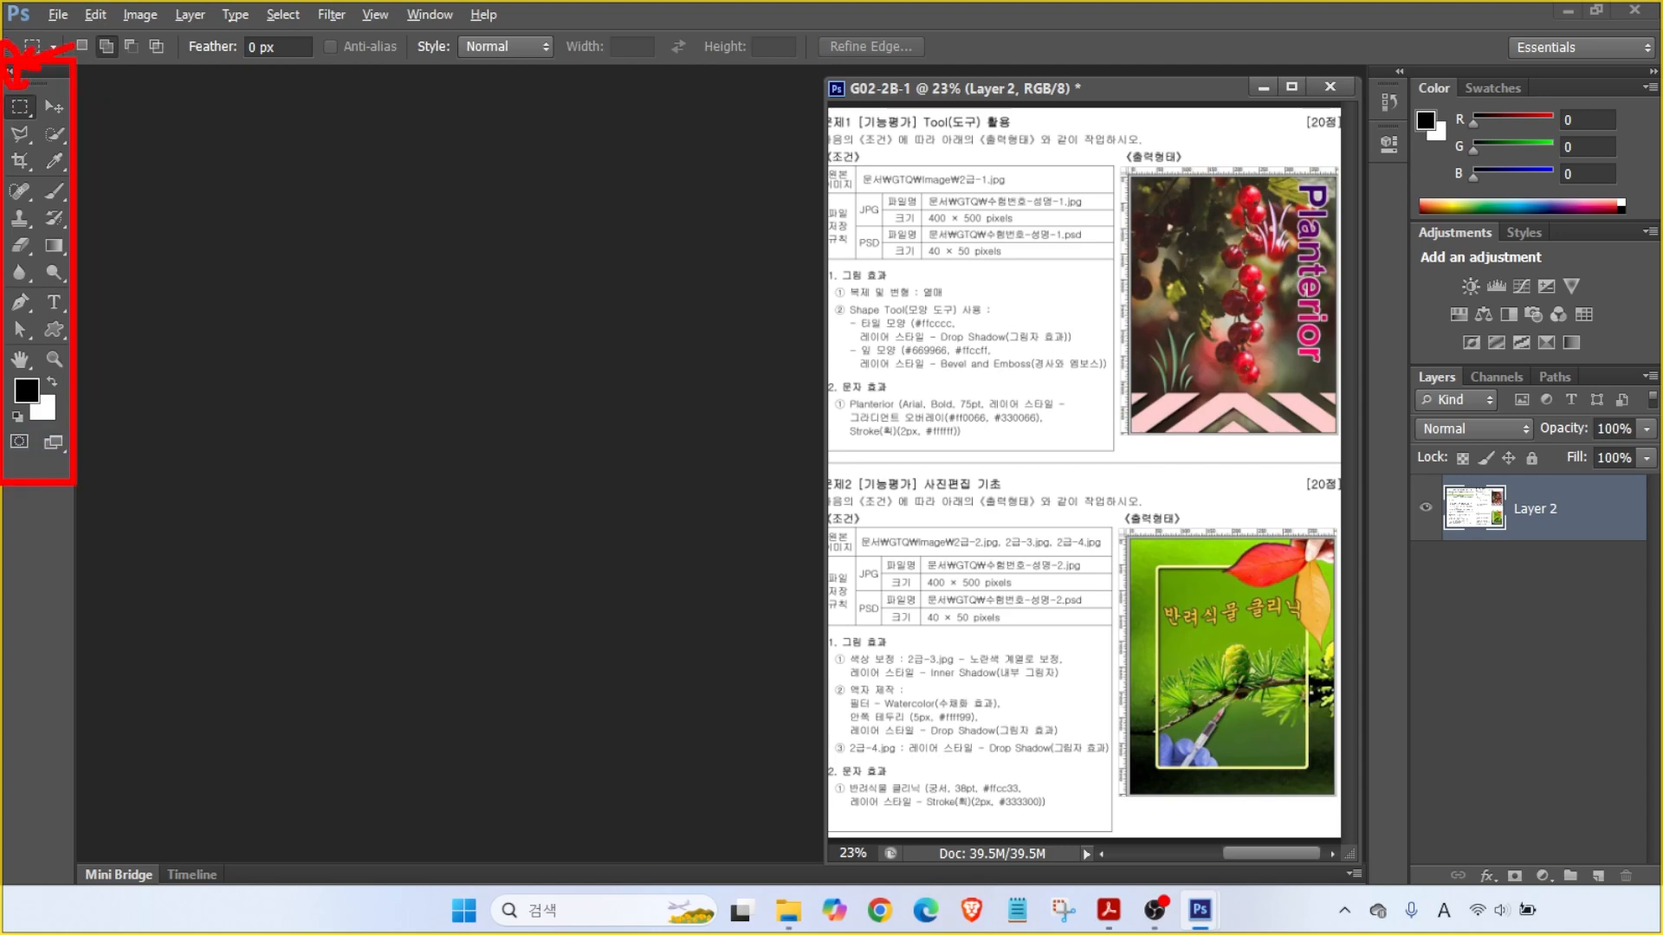
- Toggle the Tools panel collapse arrows until the tools show in two columns
left_click(9, 71)
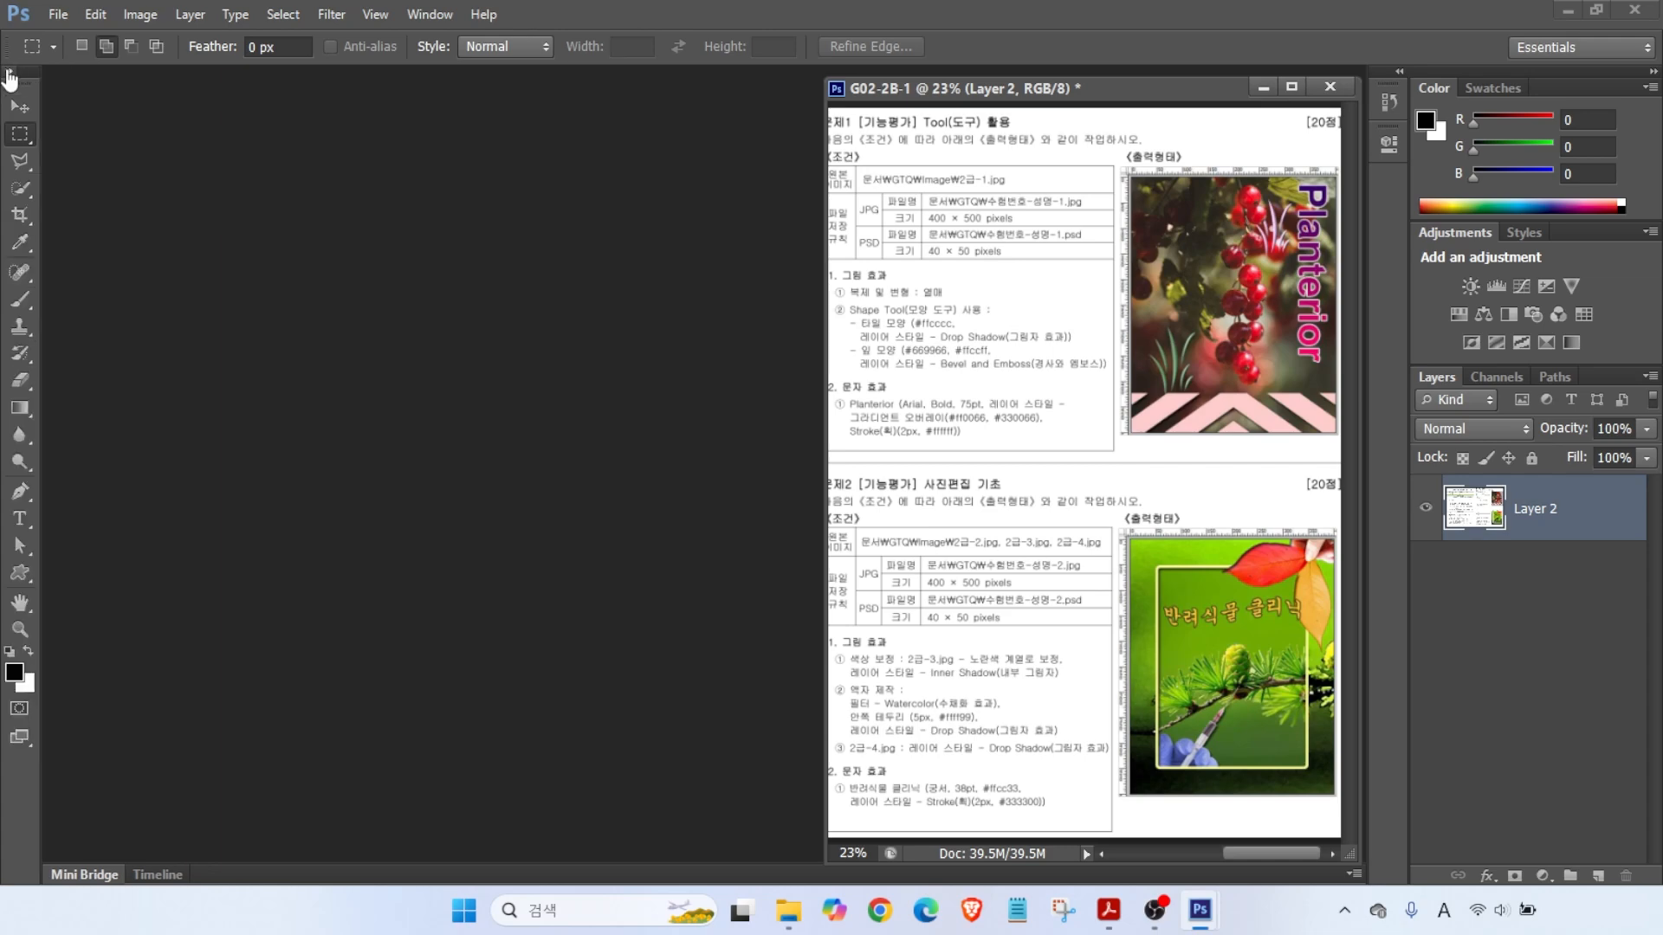
left_click(10, 71)
left_click(9, 71)
left_click(10, 71)
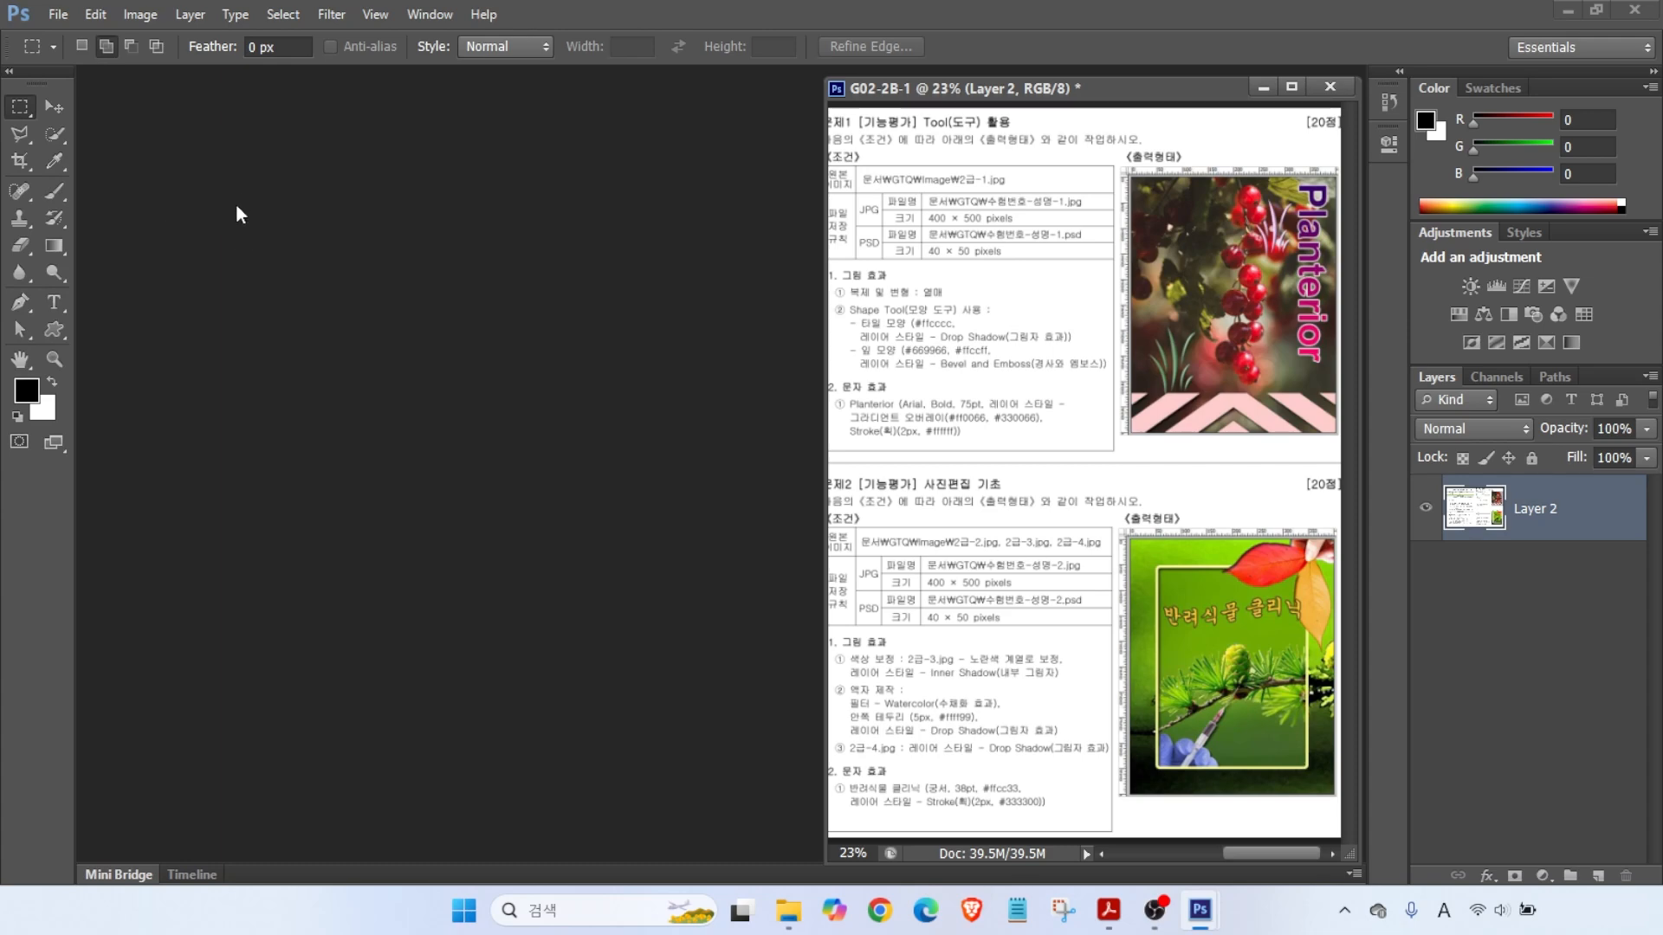
key("alt")
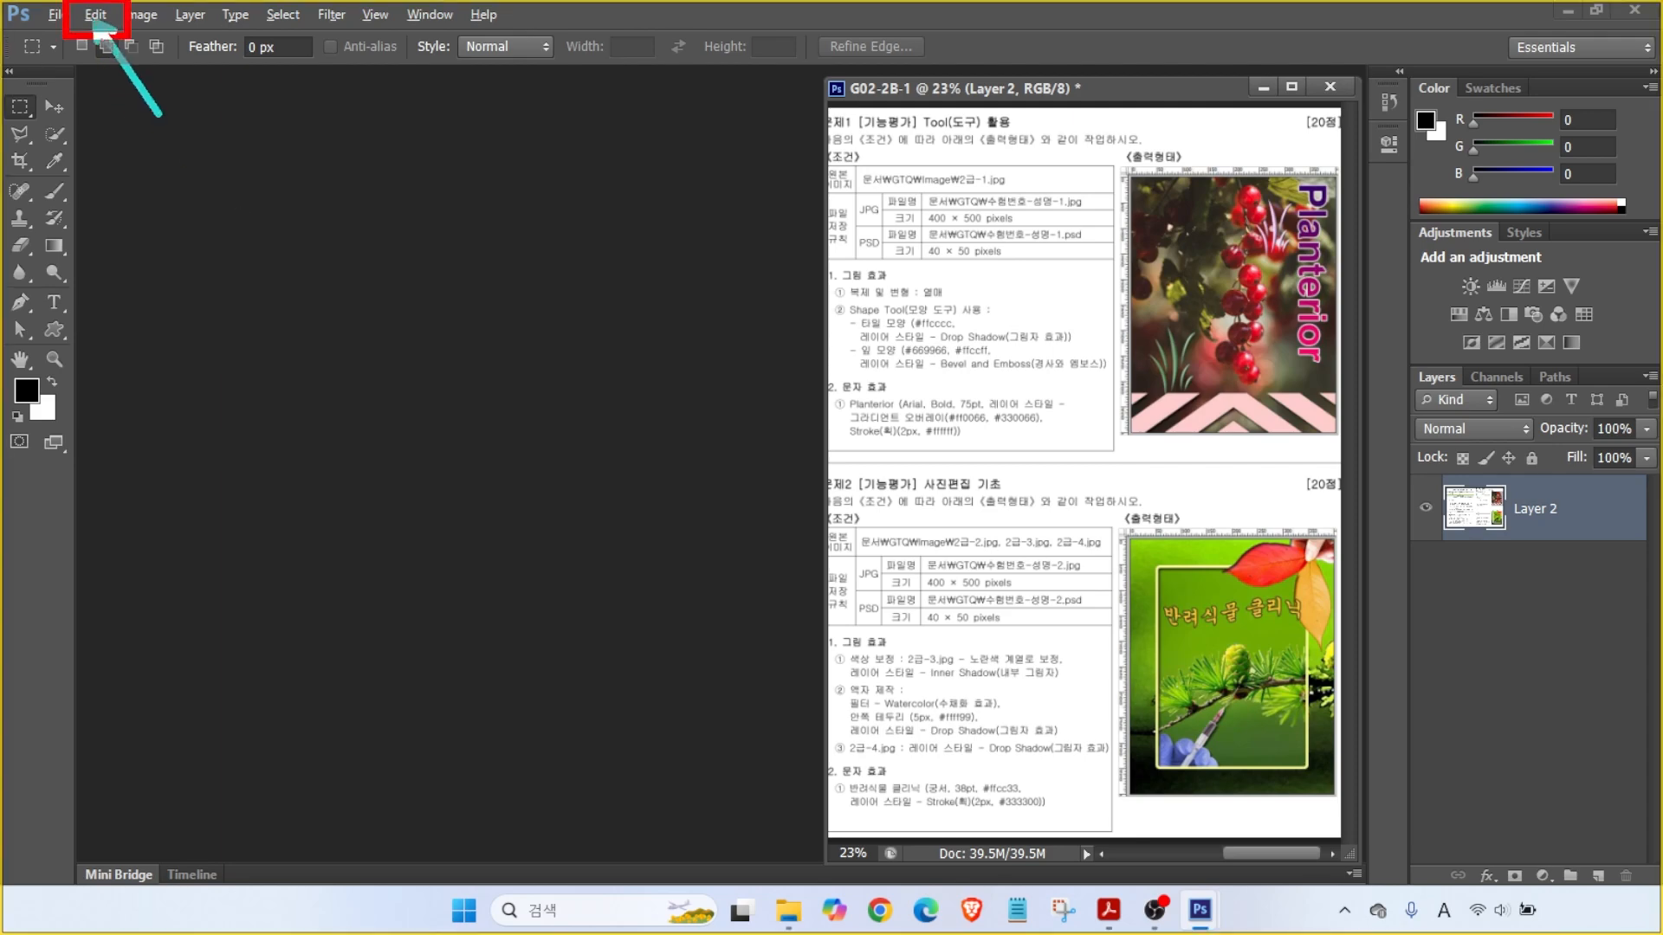
- Open Edit > Preferences at the Performance page
key("e")
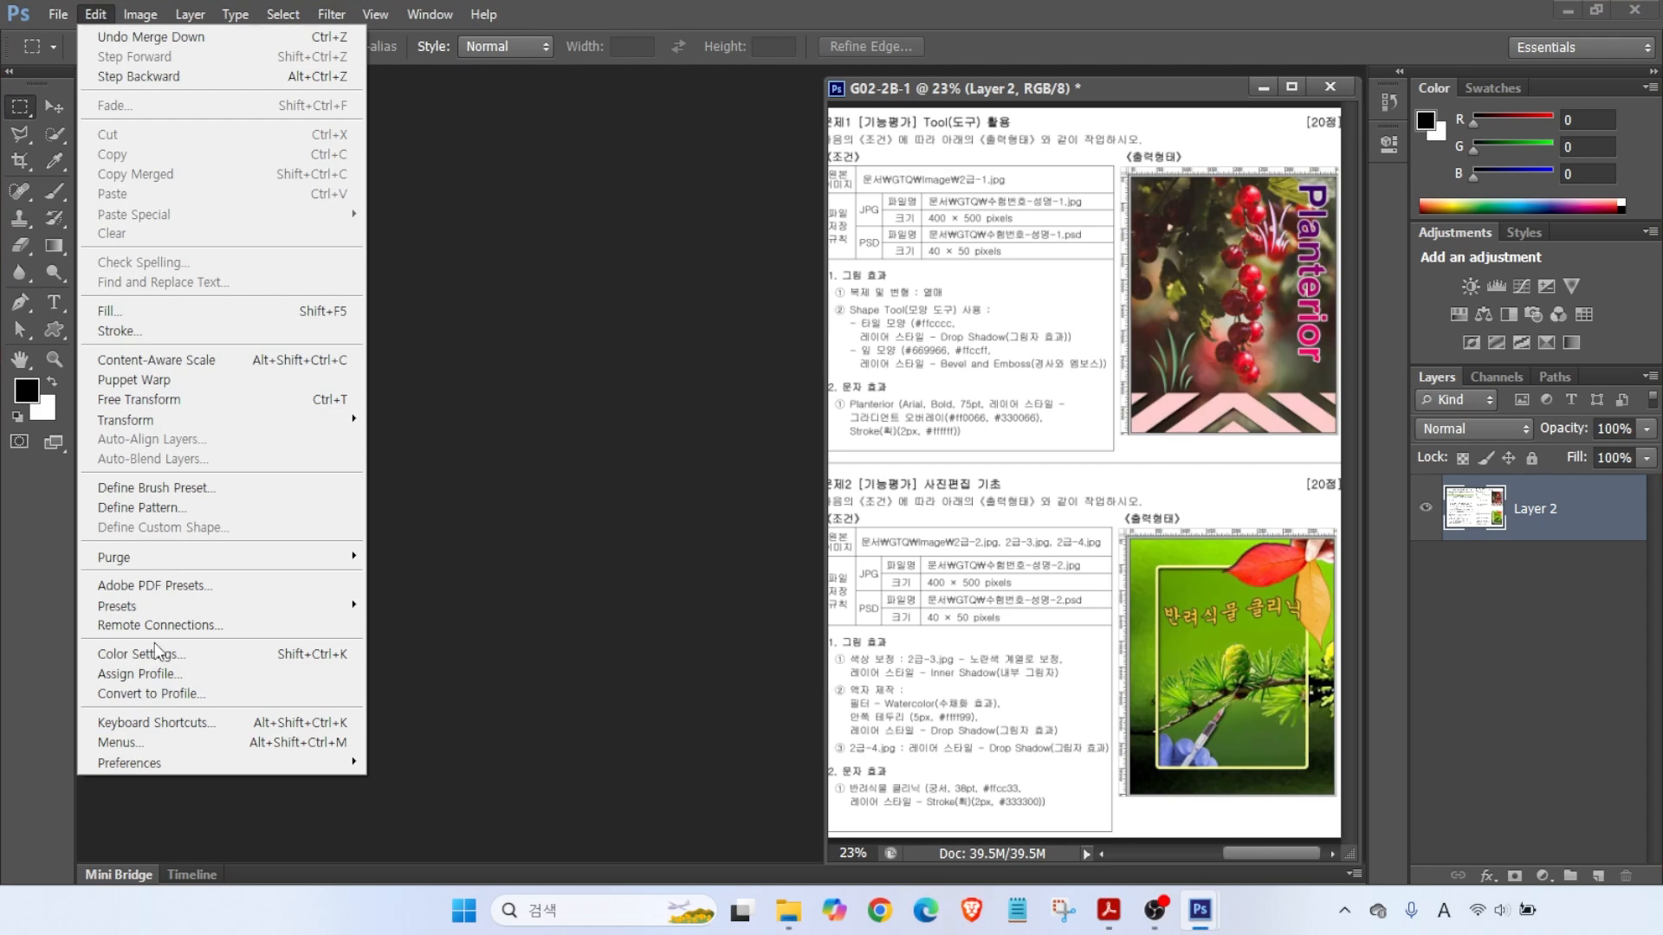
mouse_move(167, 762)
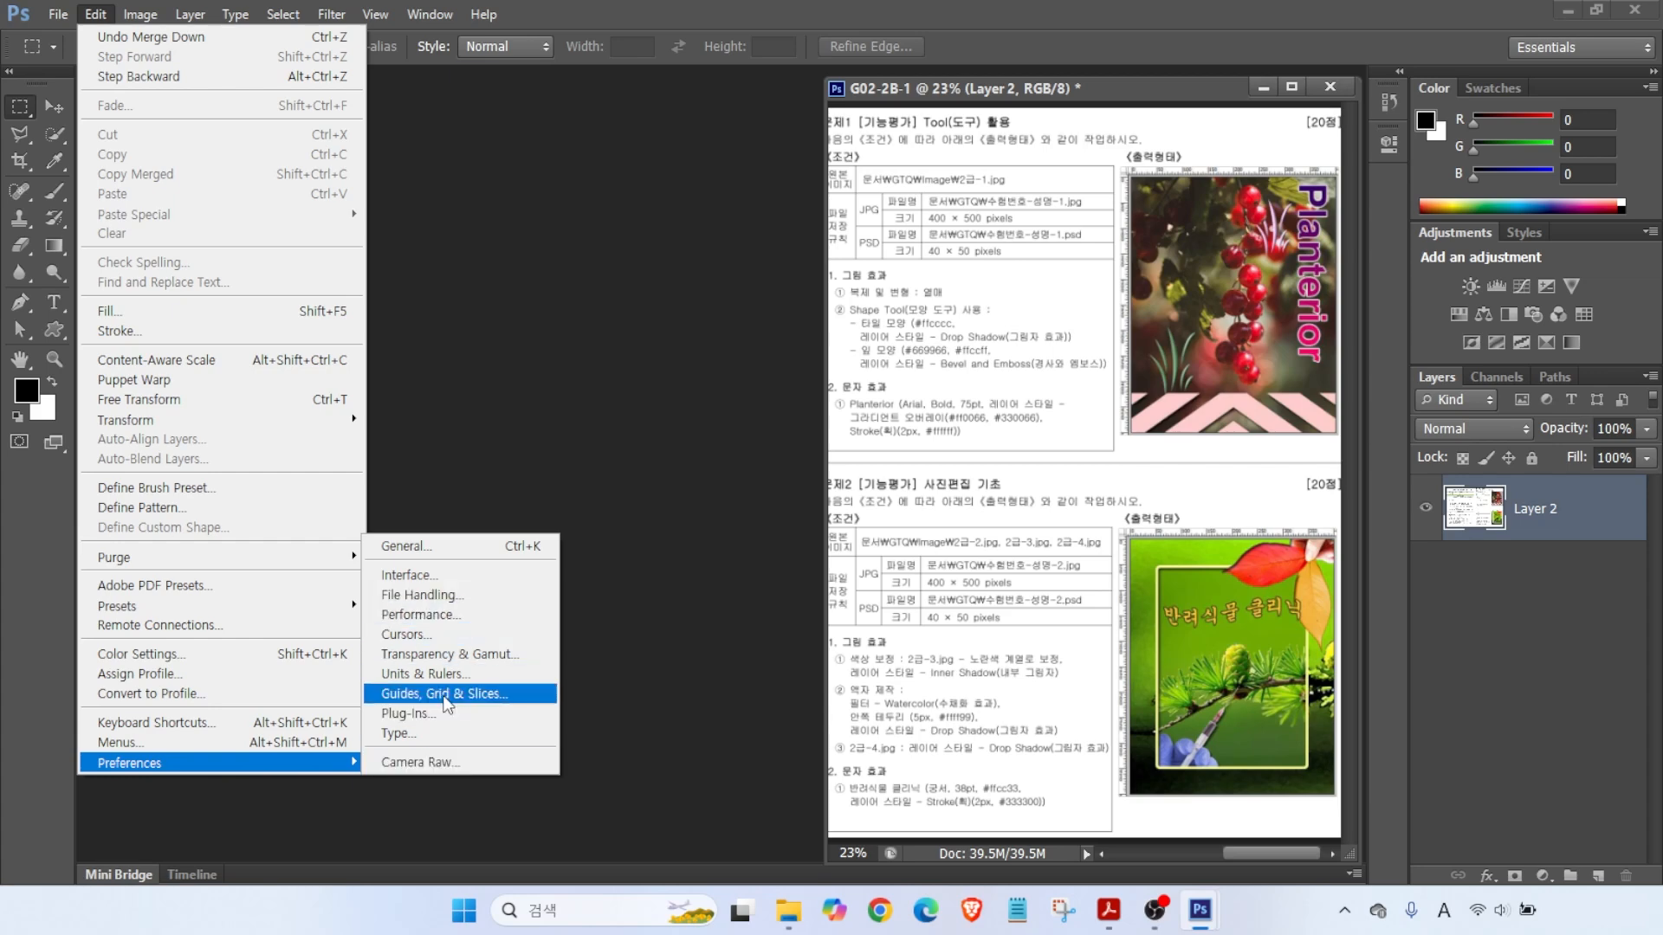
left_click(414, 615)
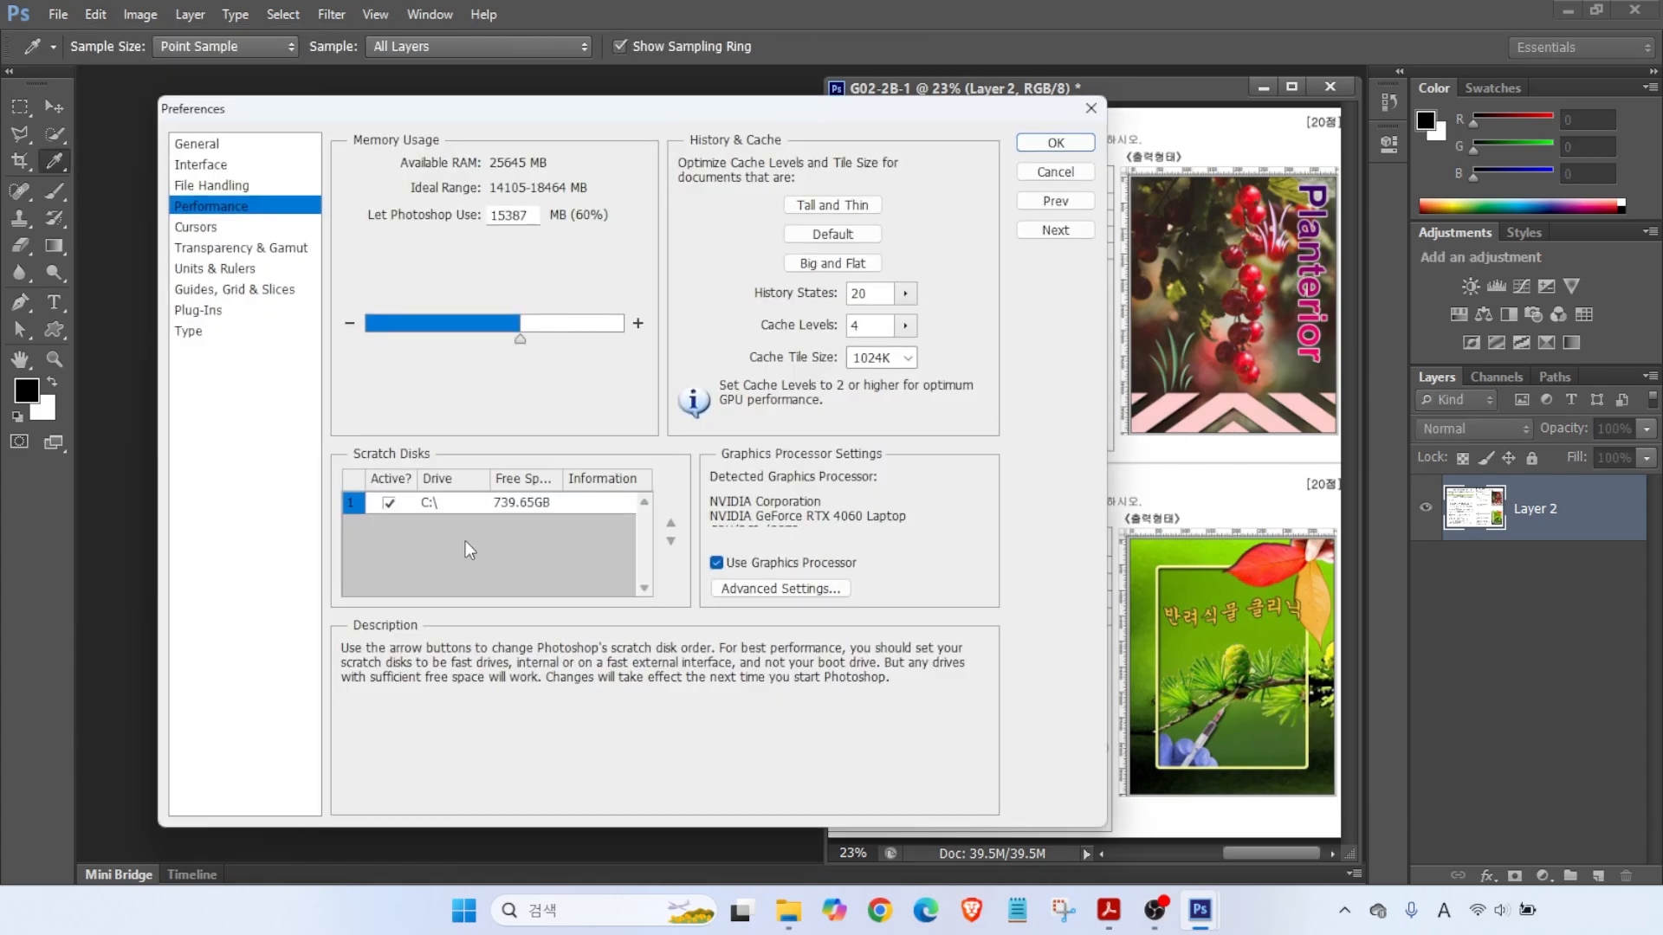
- Browse the preference pages from General through Transparency & Gamut
left_click(195, 149)
left_click(196, 166)
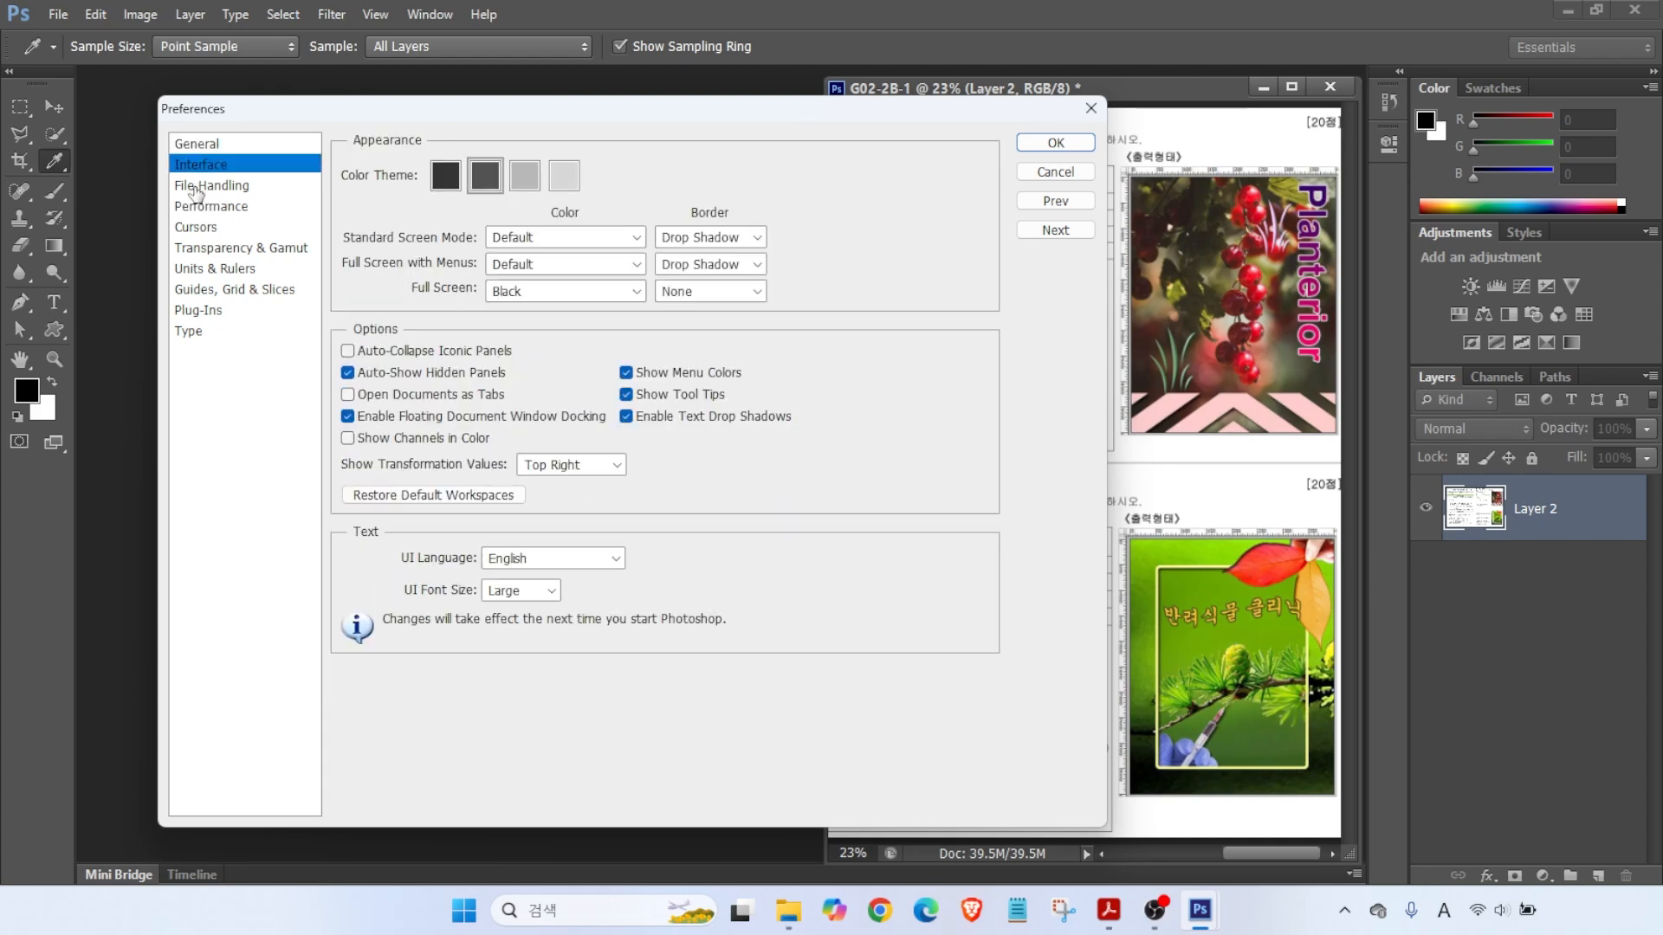
left_click(196, 185)
left_click(198, 208)
left_click(194, 230)
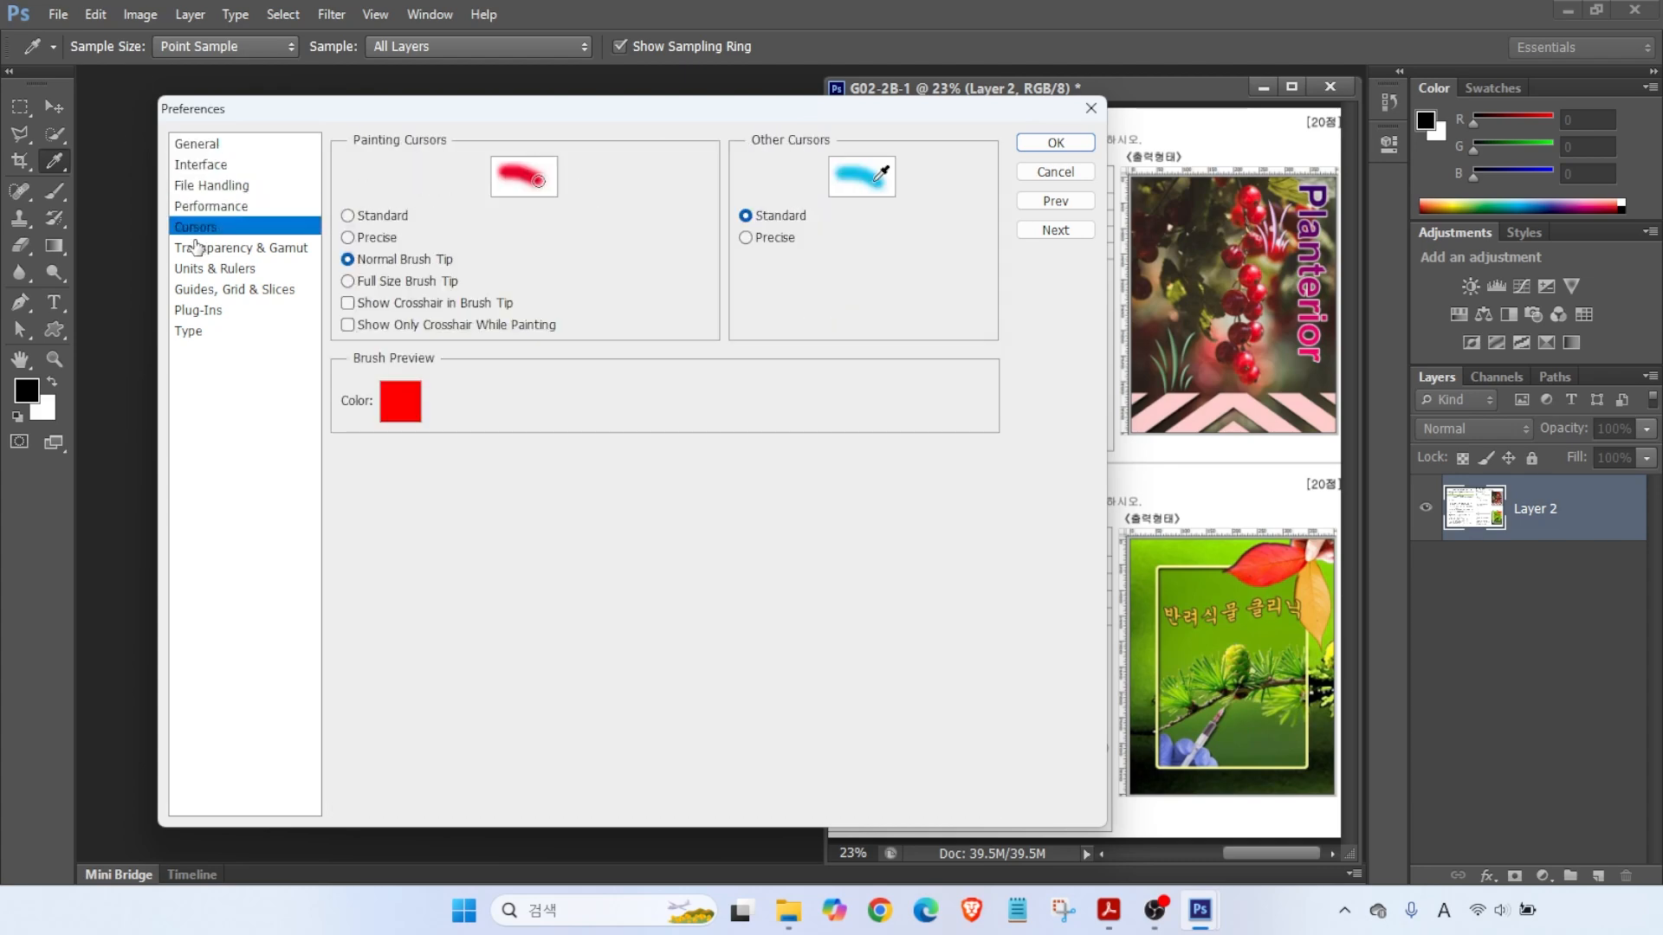
left_click(200, 251)
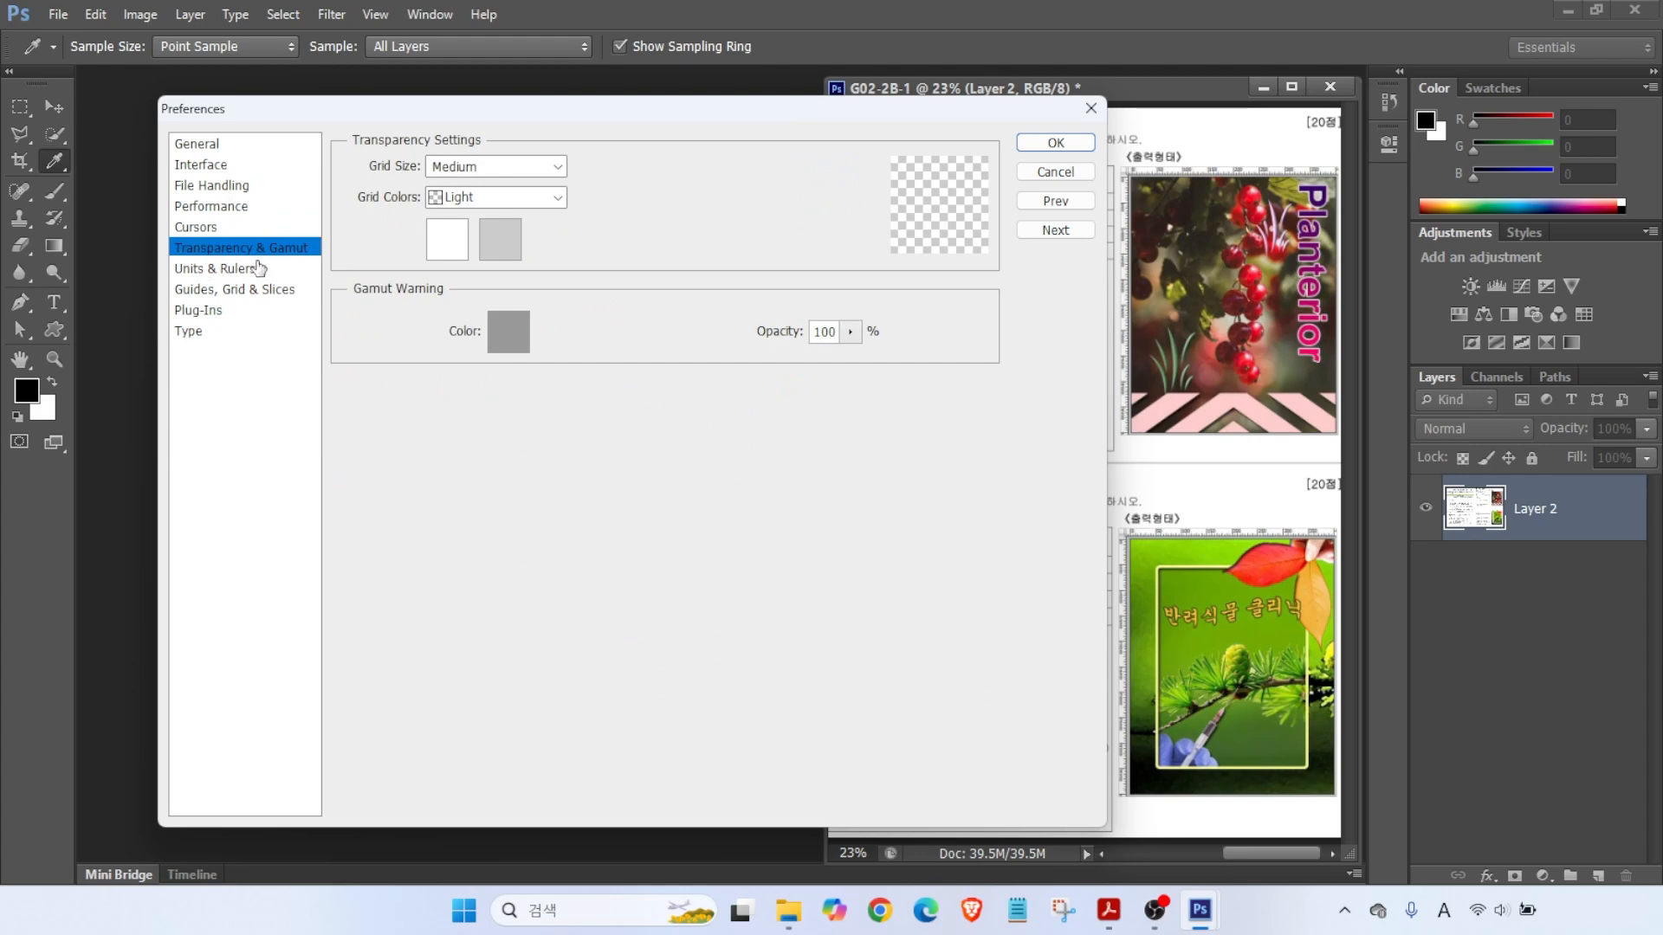
- Return to the Interface page, where Open Documents as Tabs is turned off
left_click(201, 165)
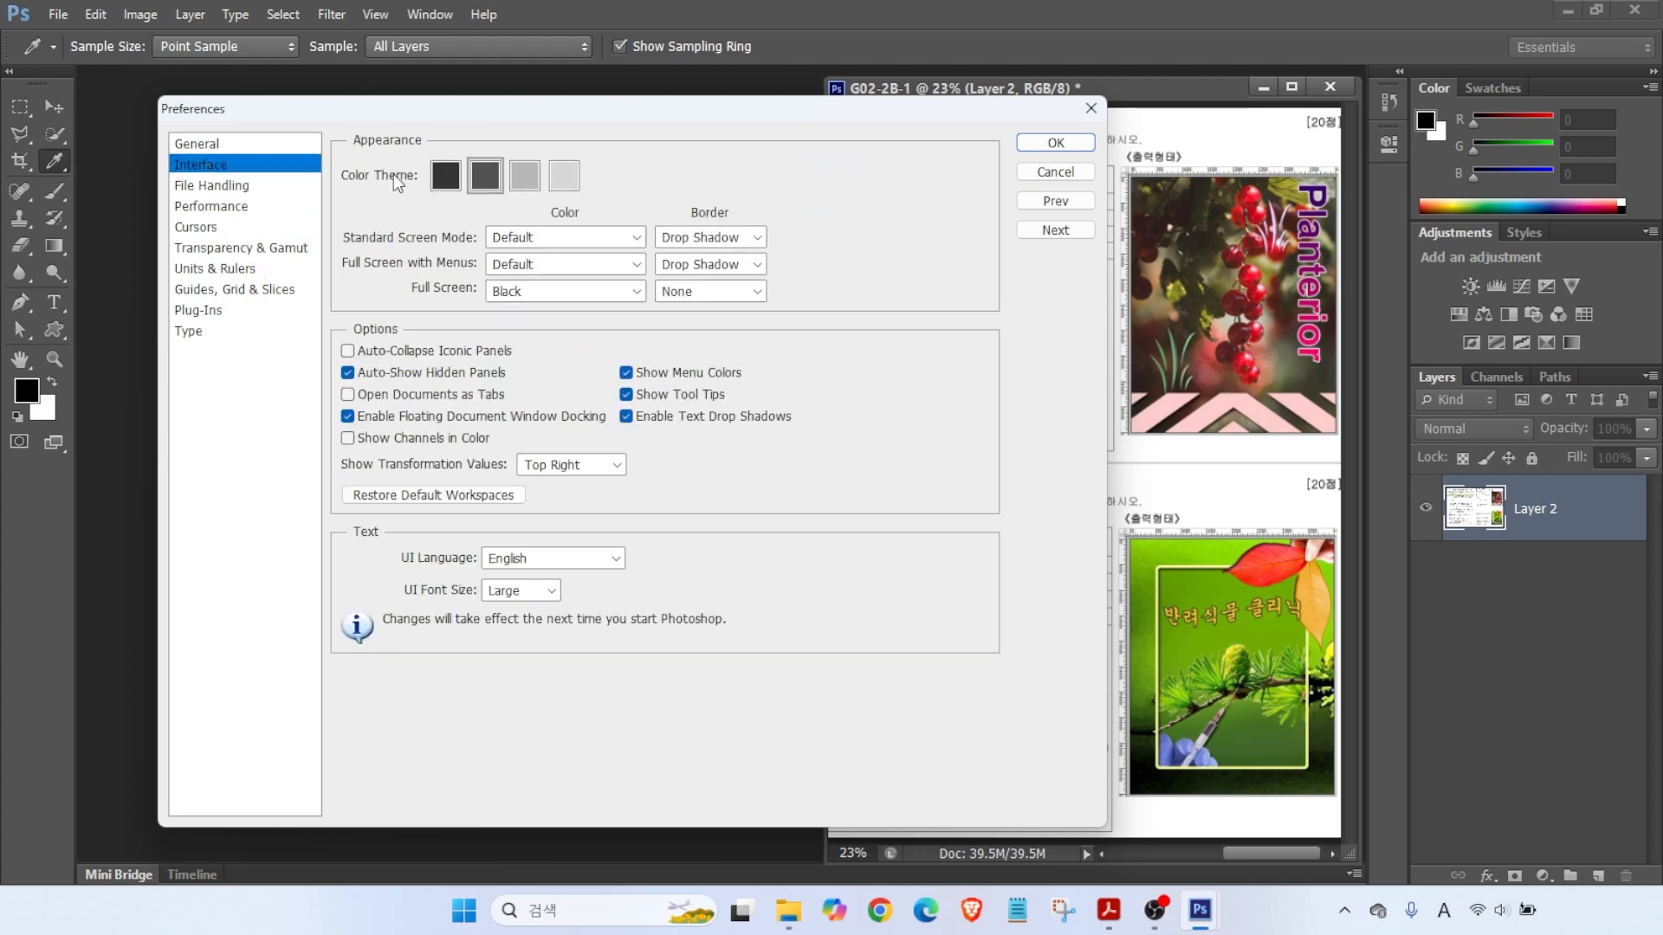
key("alt")
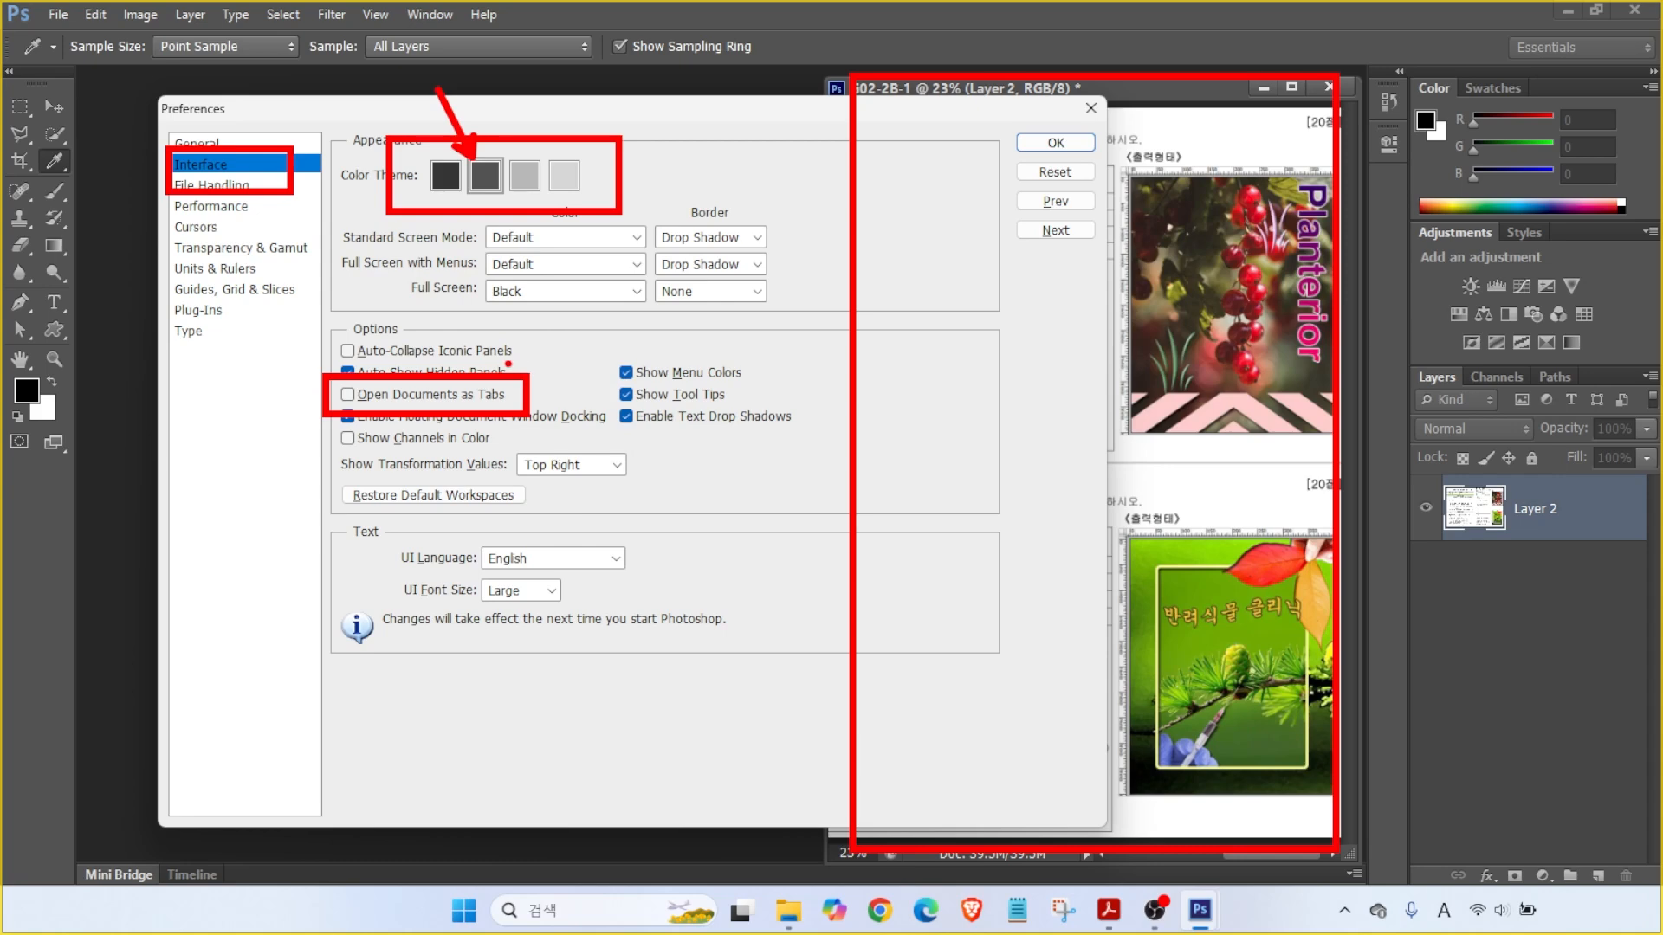
left_click_drag(435, 261, 835, 733)
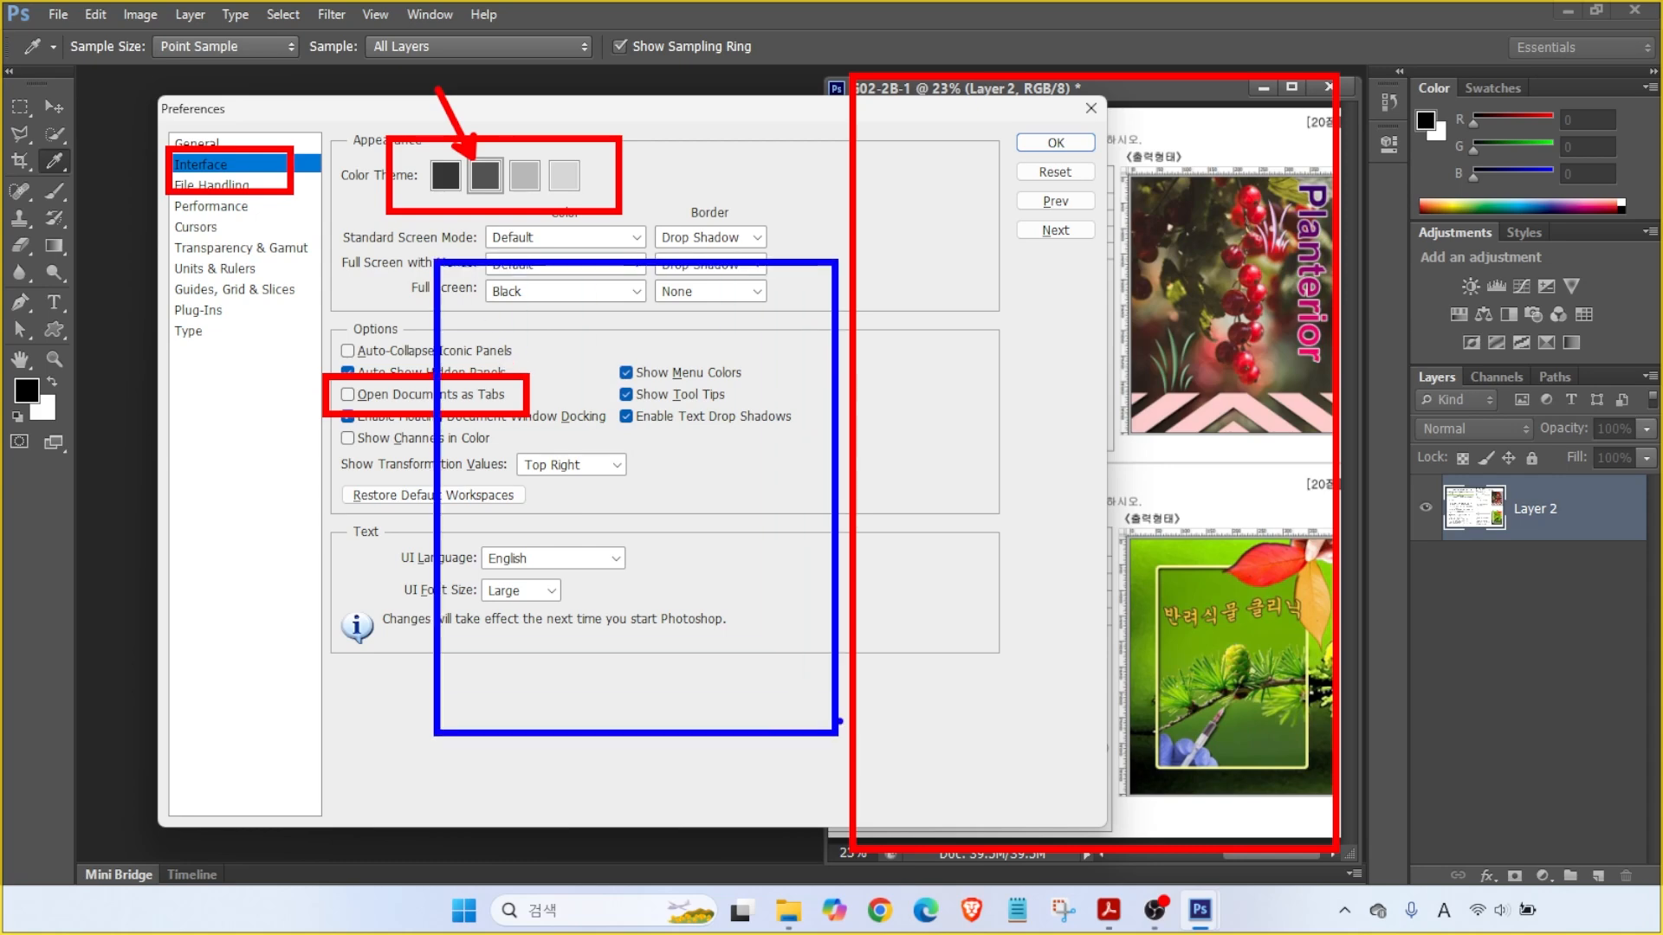
mouse_move(866, 291)
left_mouse_down()
mouse_move(957, 374)
mouse_move(1249, 769)
left_mouse_up()
mouse_move(689, 407)
left_mouse_down()
mouse_move(716, 348)
mouse_move(708, 375)
mouse_move(690, 364)
mouse_move(838, 176)
mouse_move(1031, 290)
mouse_move(1048, 374)
left_mouse_up()
mouse_move(1000, 326)
left_mouse_down()
mouse_move(1048, 379)
mouse_move(1080, 311)
left_mouse_up()
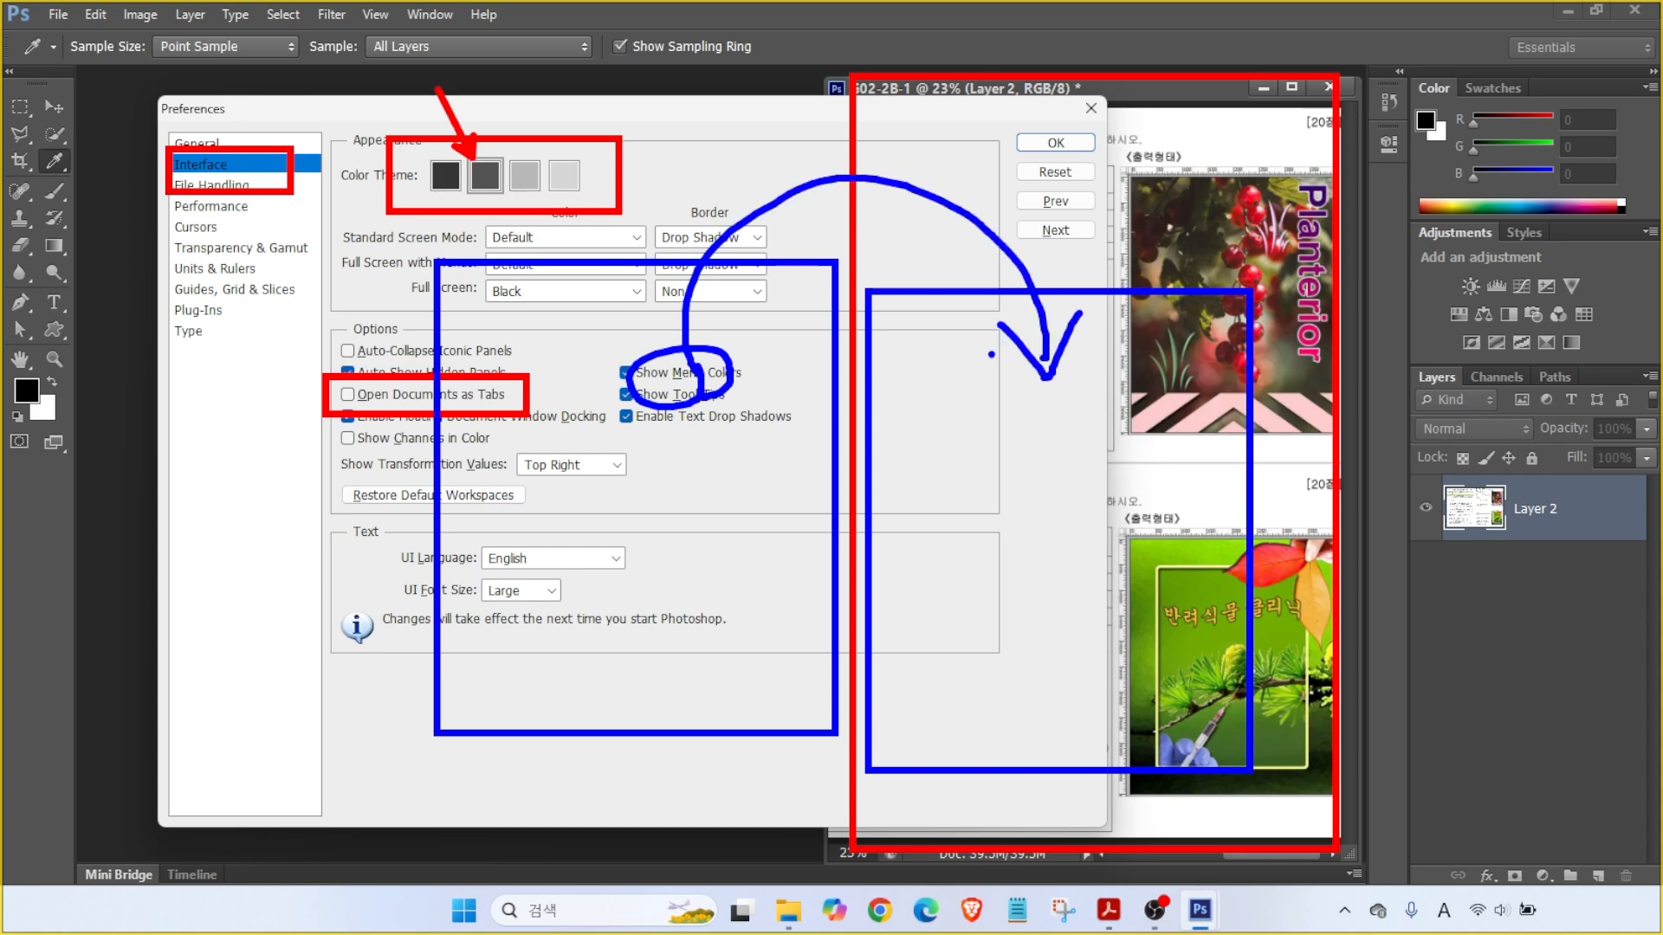
key("Escape")
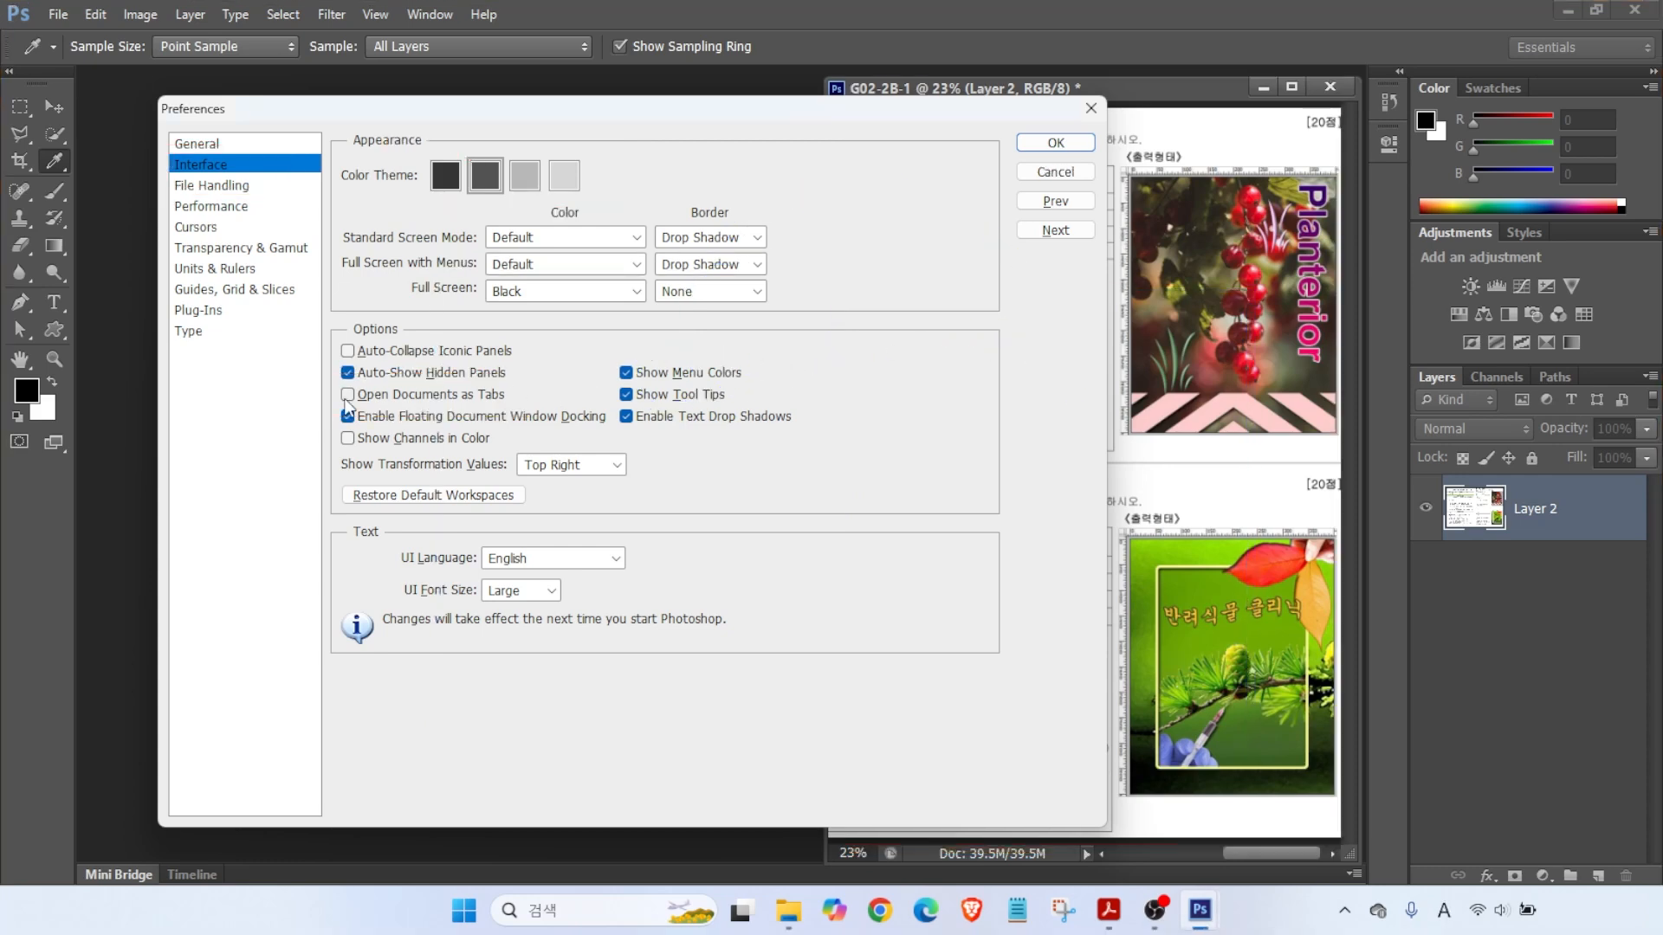
- Show the Cursors page, where painting cursors use Normal Brush Tip
left_click(206, 223)
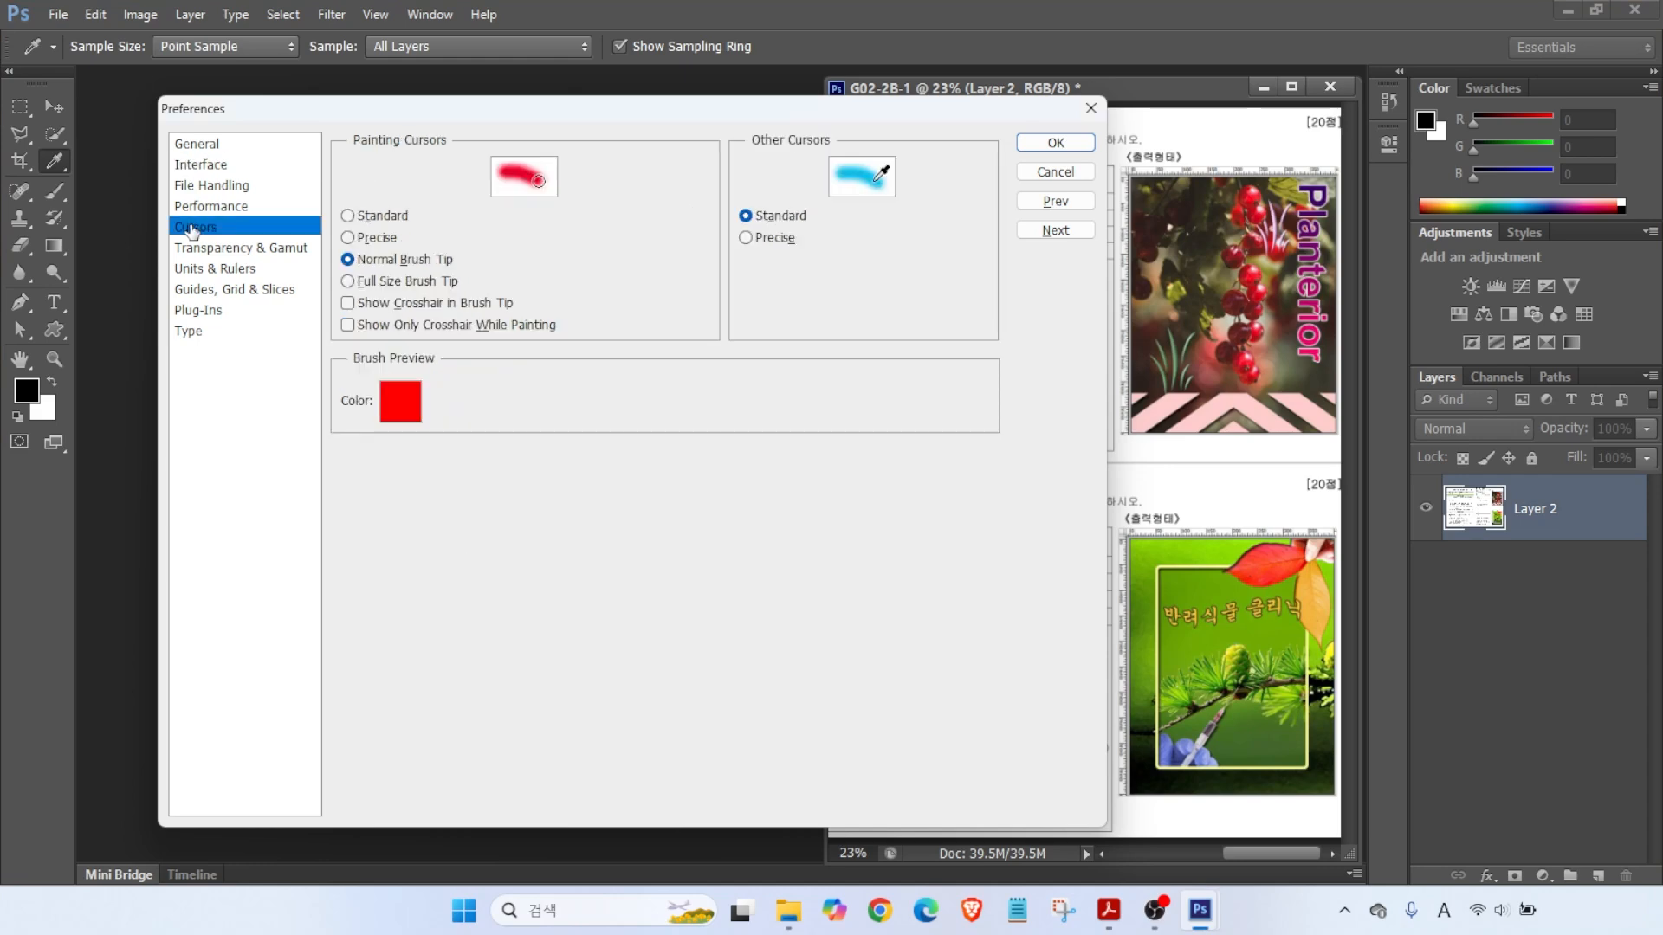
key("alt+2")
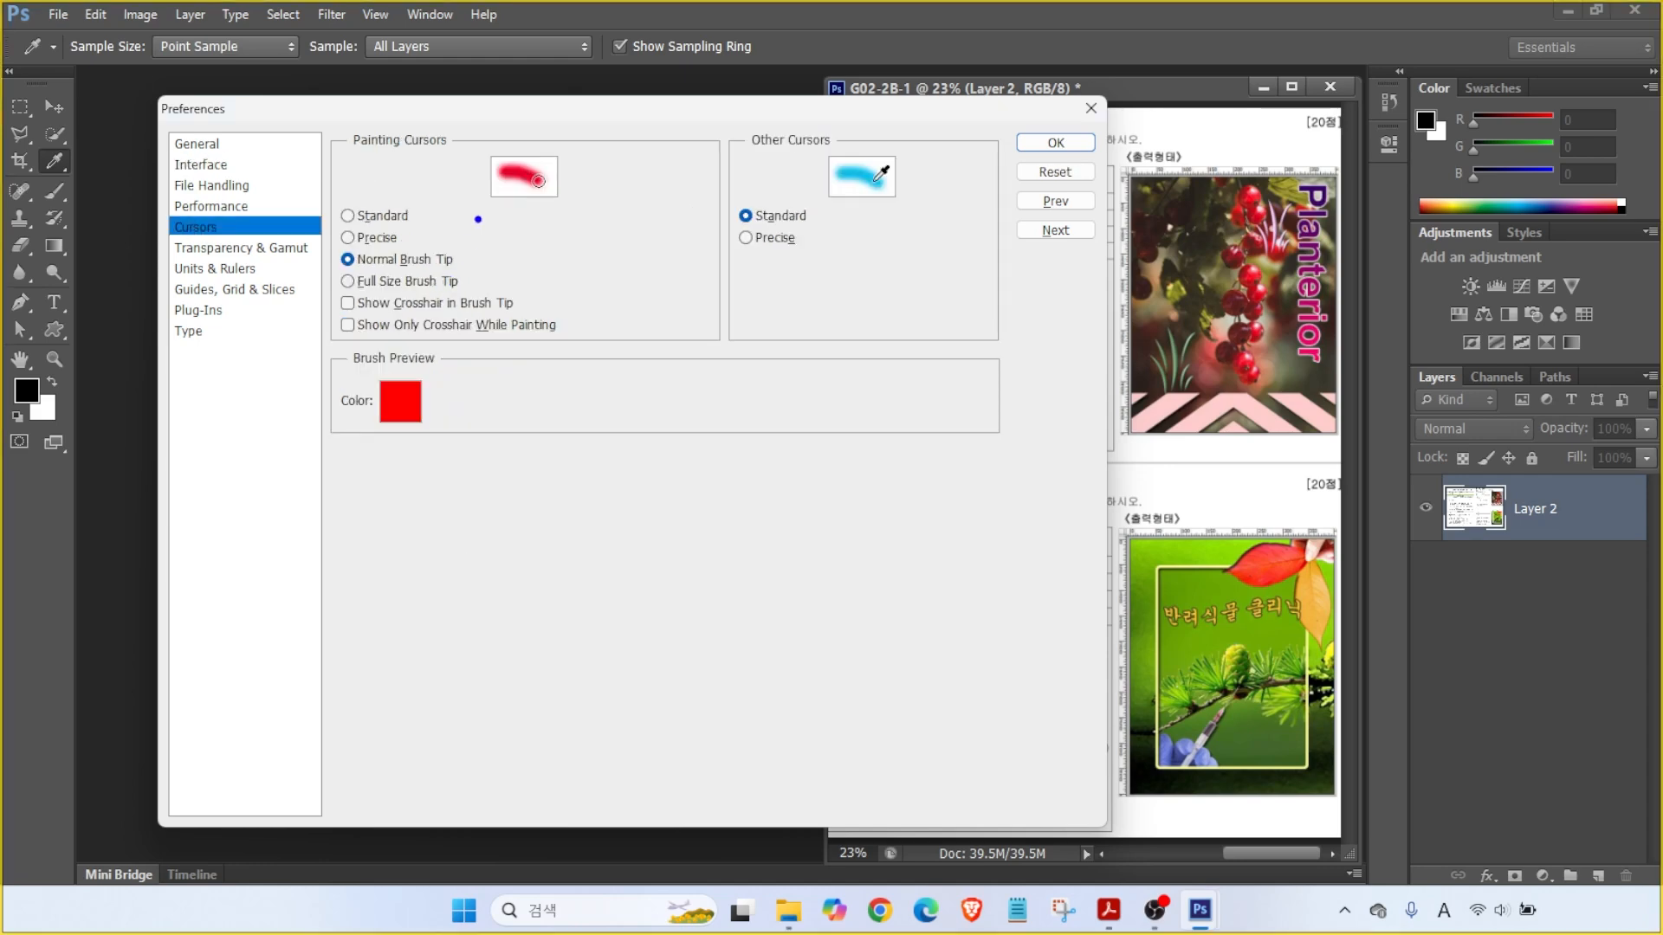
mouse_move(316, 241)
left_mouse_down()
mouse_move(428, 284)
mouse_move(490, 282)
left_mouse_up()
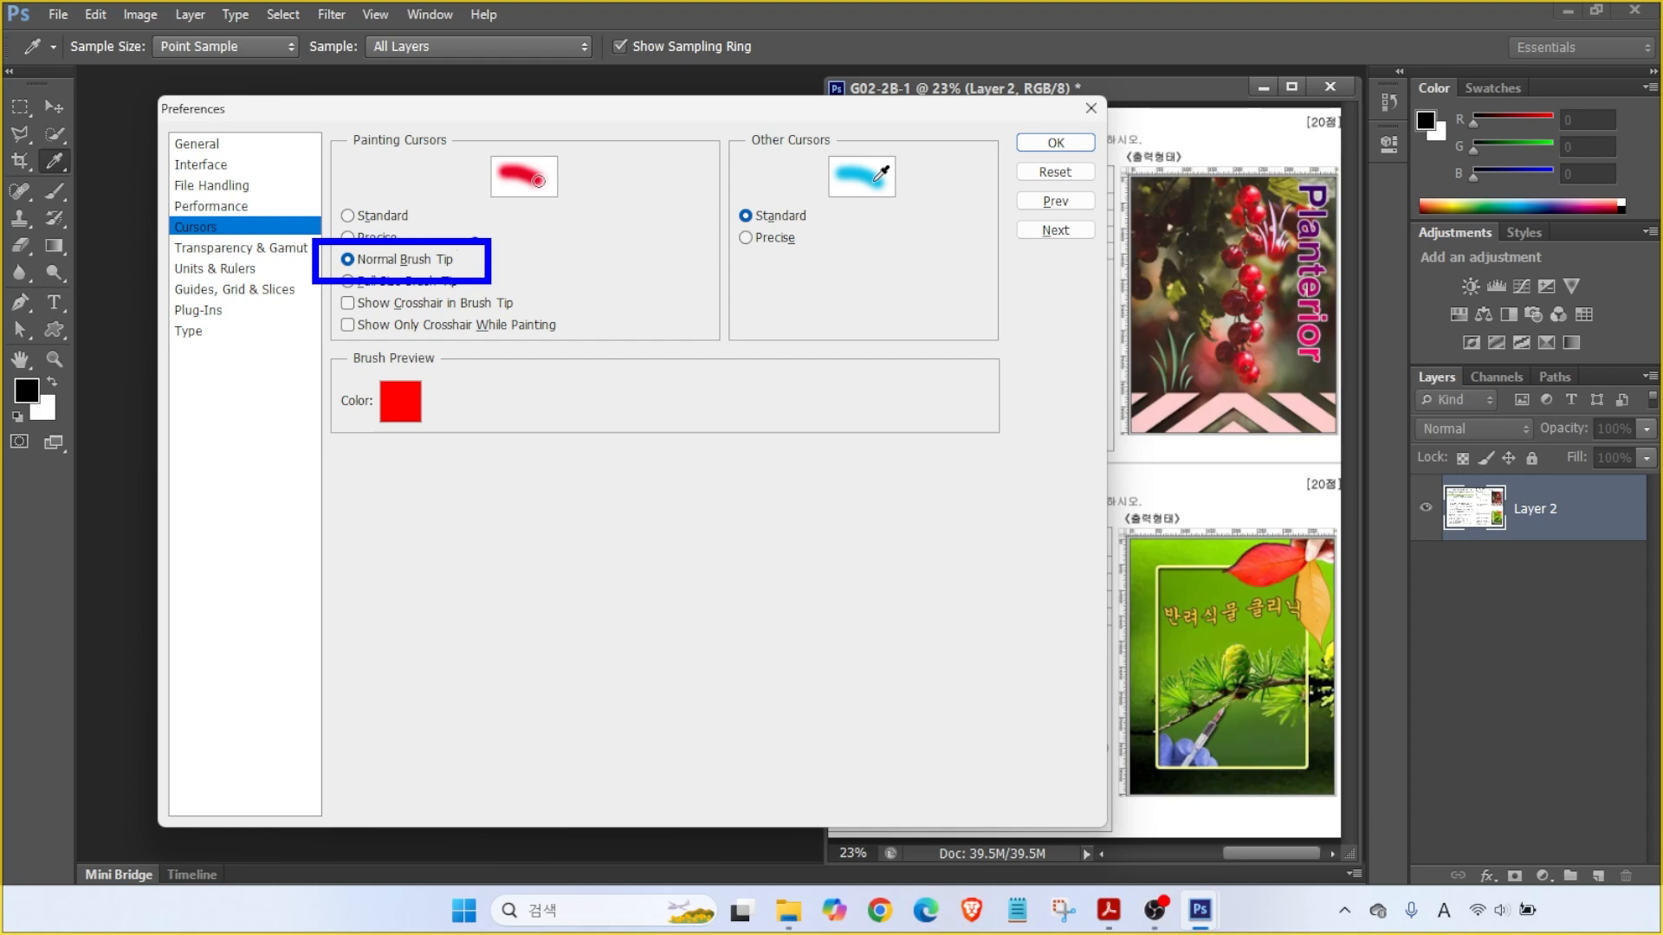
mouse_move(667, 165)
left_mouse_down()
mouse_move(518, 312)
mouse_move(650, 166)
left_mouse_up()
mouse_move(869, 435)
left_mouse_down()
mouse_move(947, 489)
mouse_move(940, 520)
left_mouse_up()
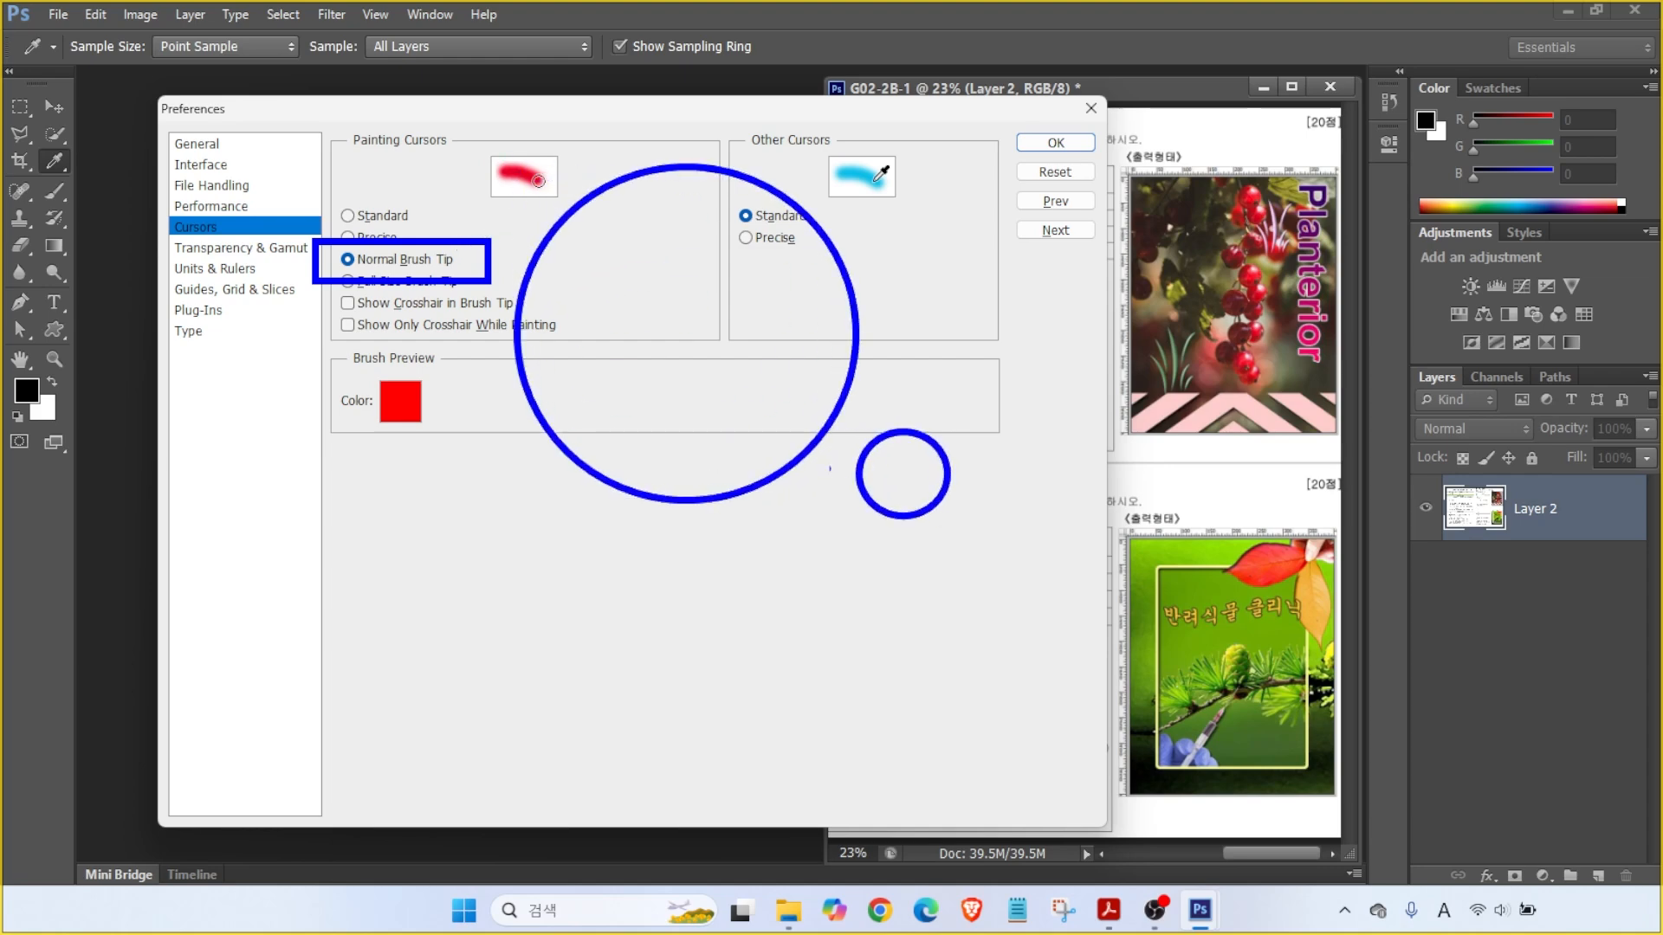
key("Escape")
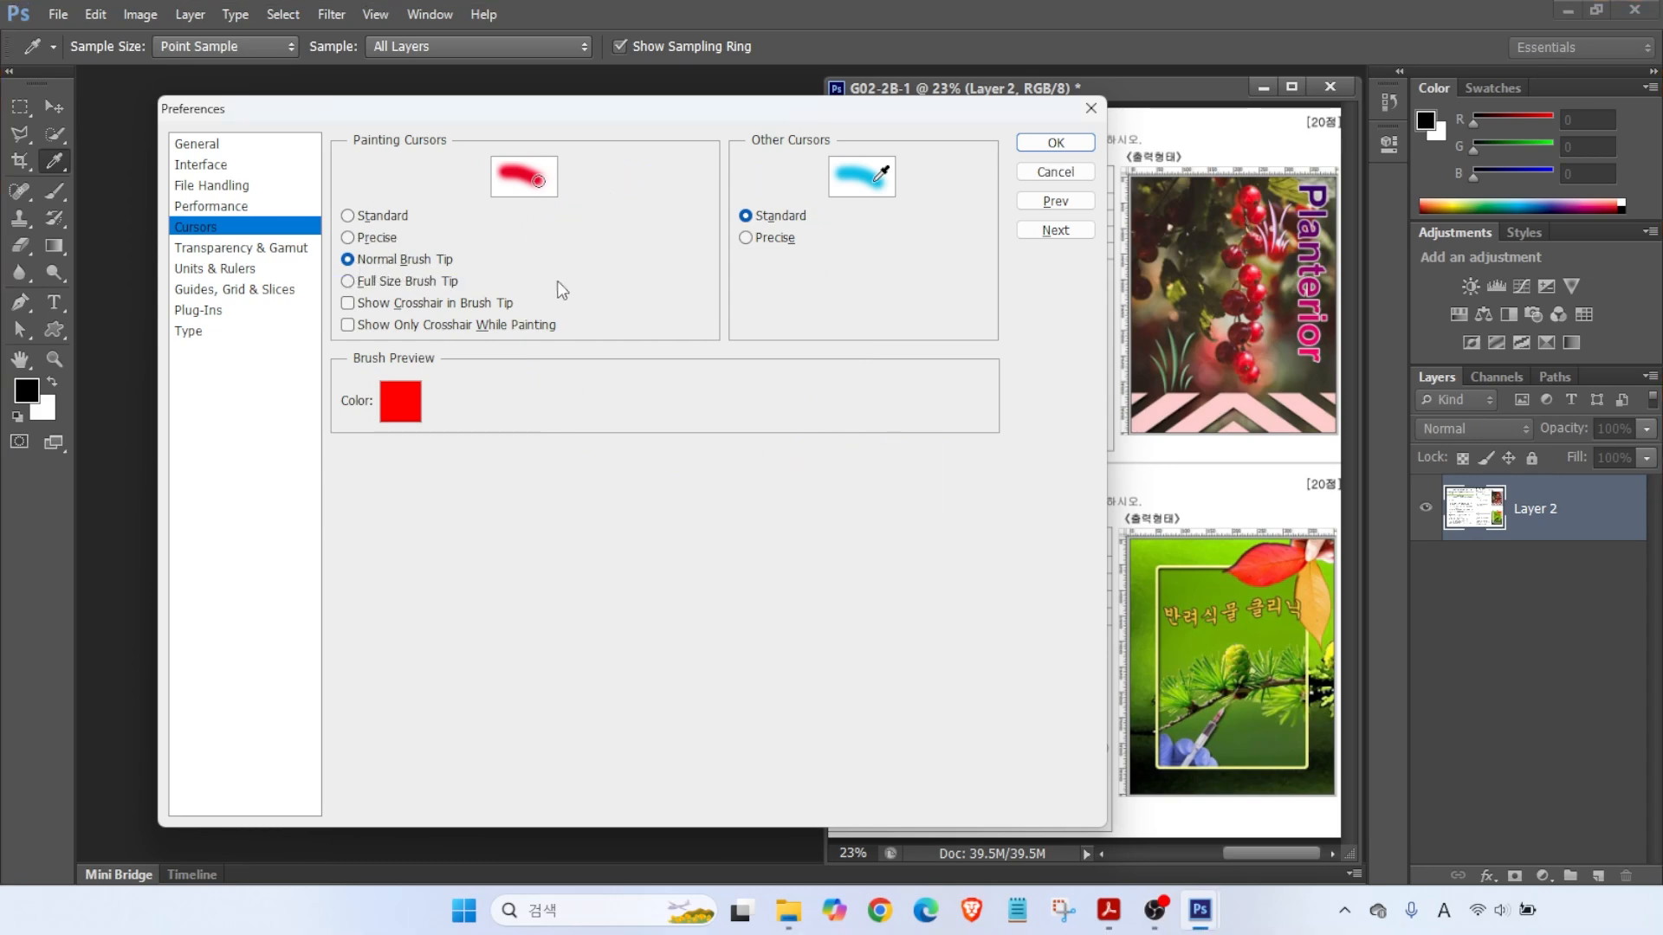
- Move on to the Units & Rulers page, with rulers in Pixels and type in Points
key("ctrl+2")
left_click_drag(530, 346, 710, 367)
left_click_drag(632, 279, 637, 427)
left_click(608, 410)
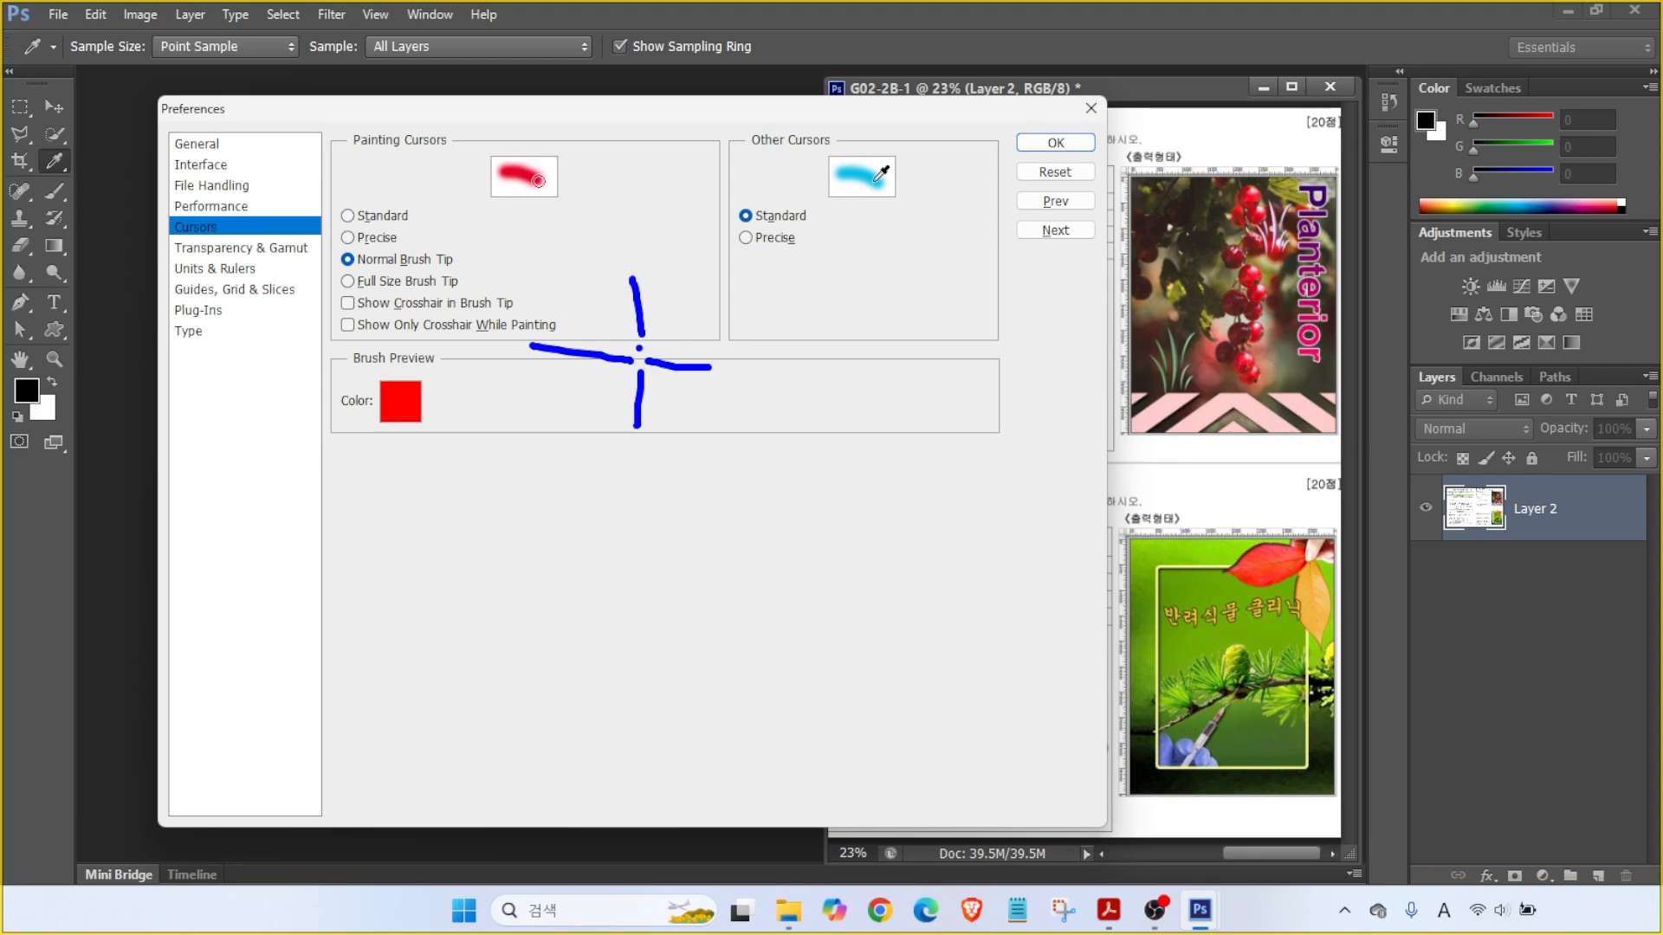
key("Escape")
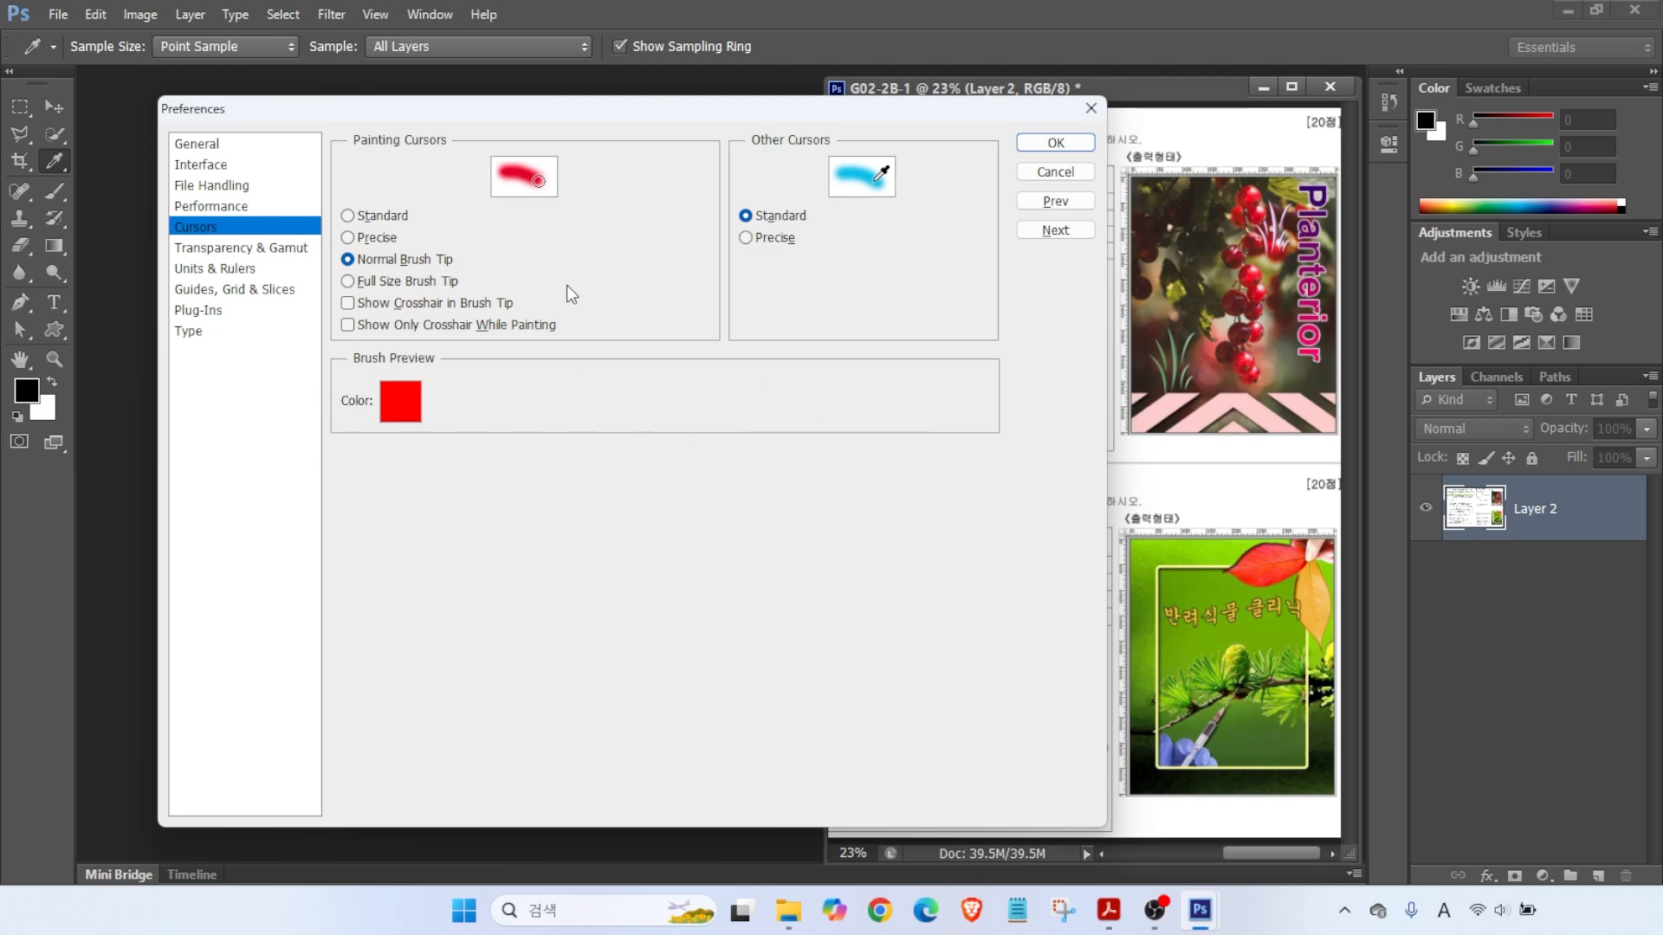
left_click(216, 270)
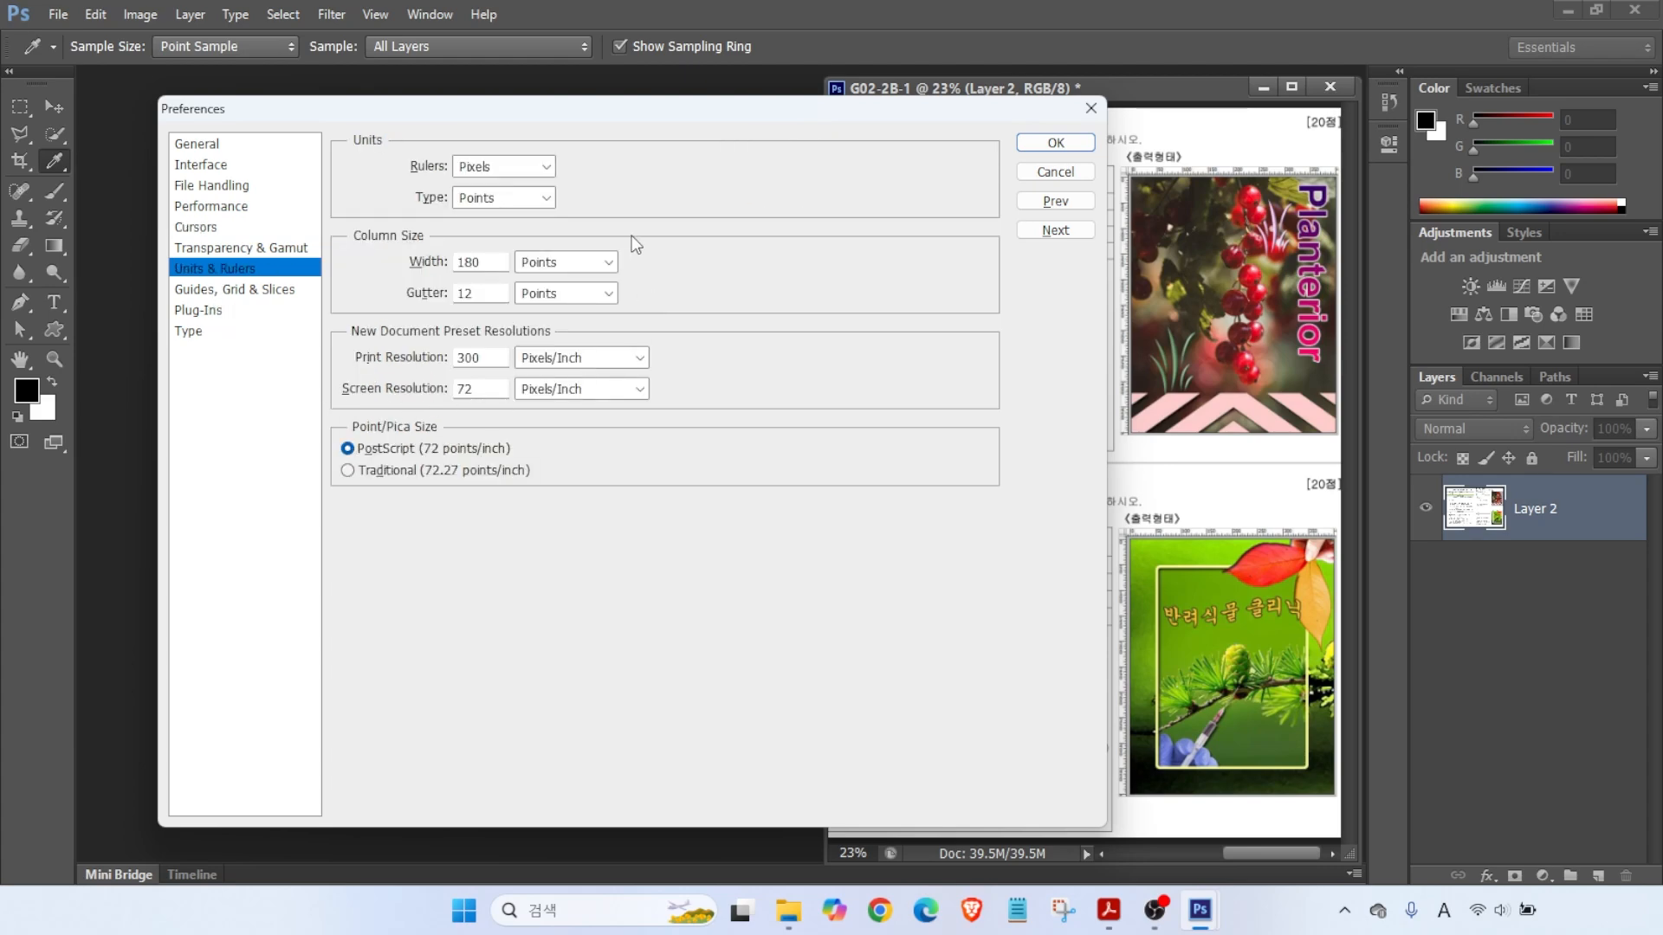
- Review the Units & Rulers settings: rulers in Pixels, type in Points
key("alt")
left_click_drag(1222, 161, 1278, 98)
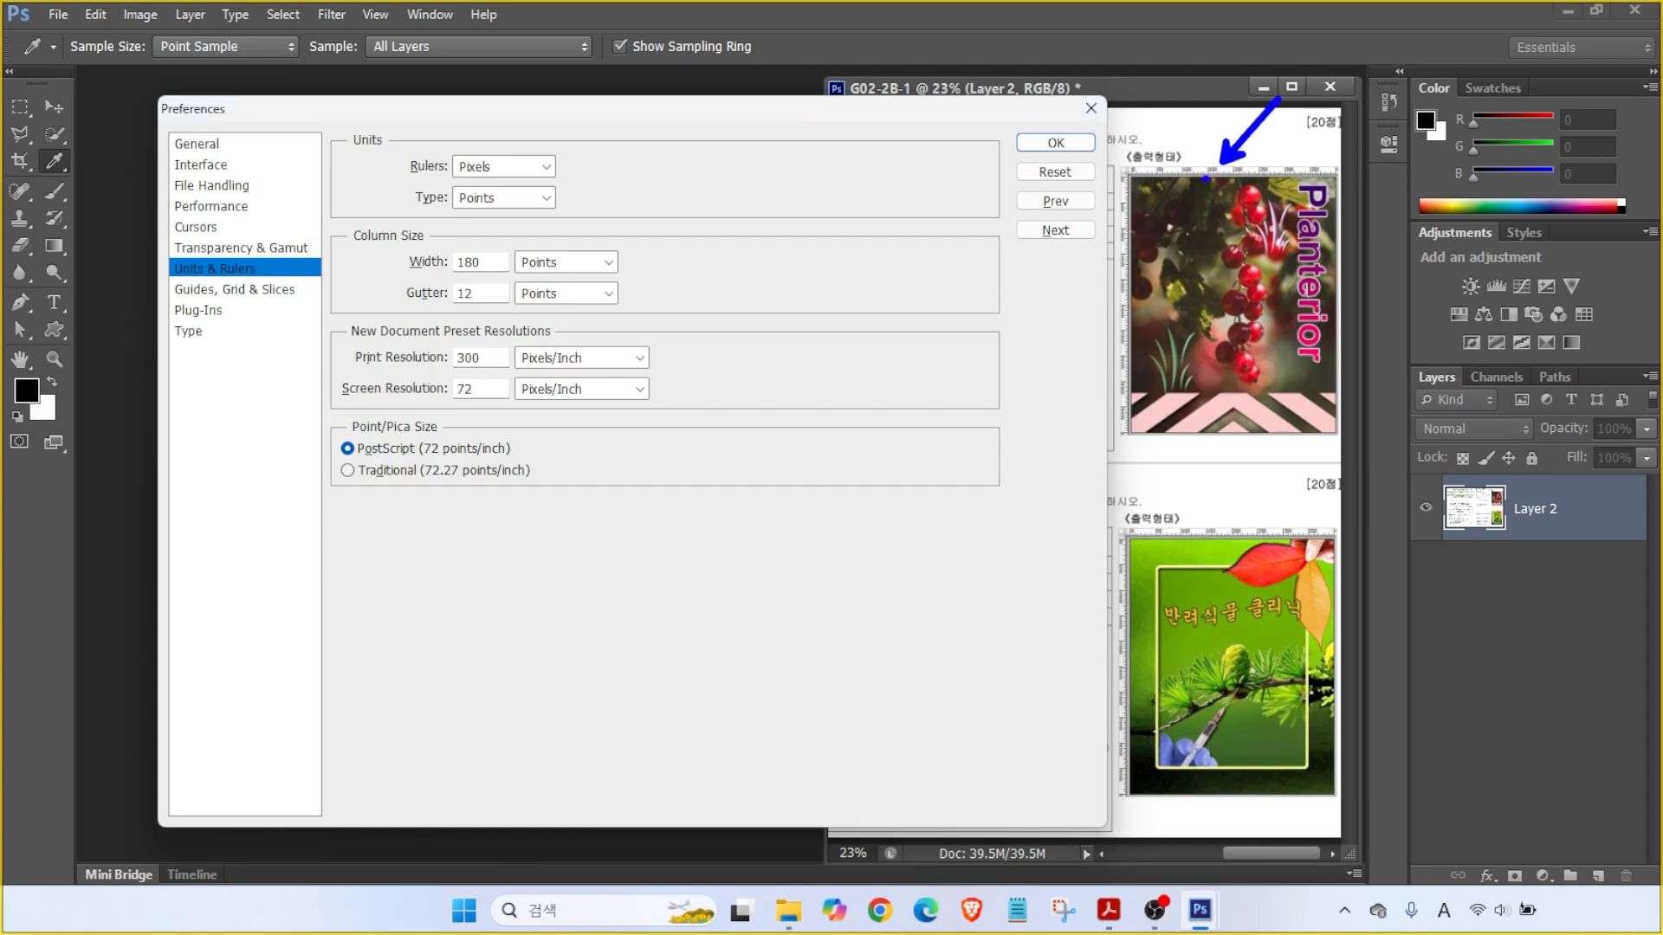
left_click_drag(439, 180, 589, 180)
left_click_drag(496, 159, 563, 114)
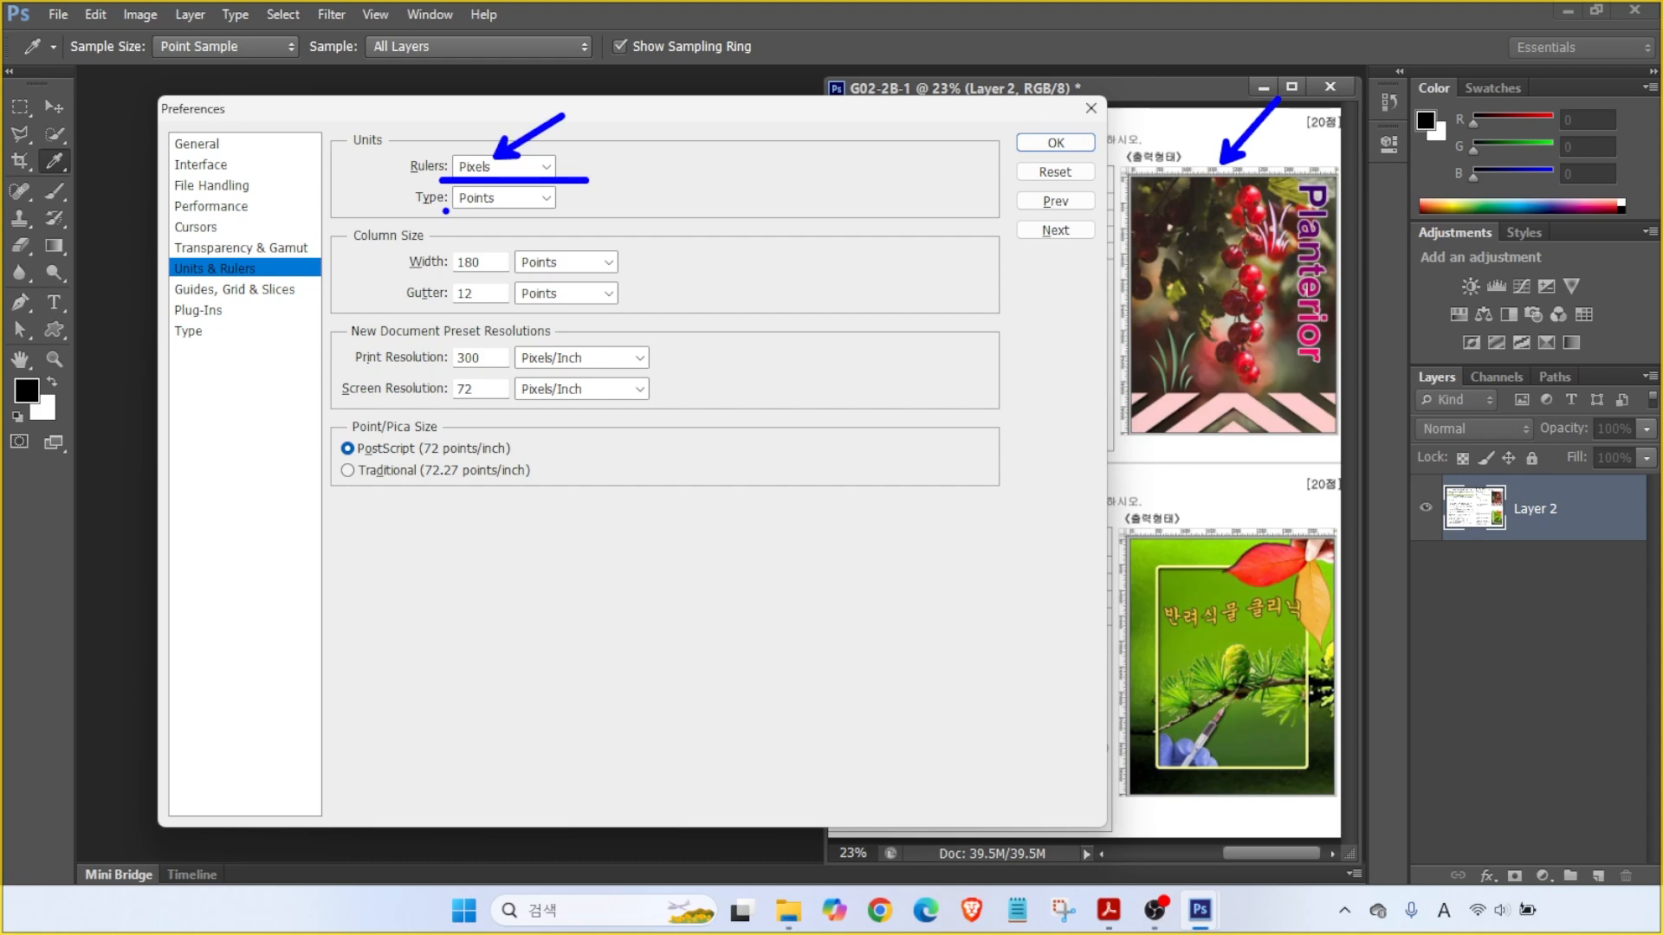
mouse_move(442, 209)
left_mouse_down()
mouse_move(548, 213)
mouse_move(489, 240)
mouse_move(552, 279)
left_mouse_up()
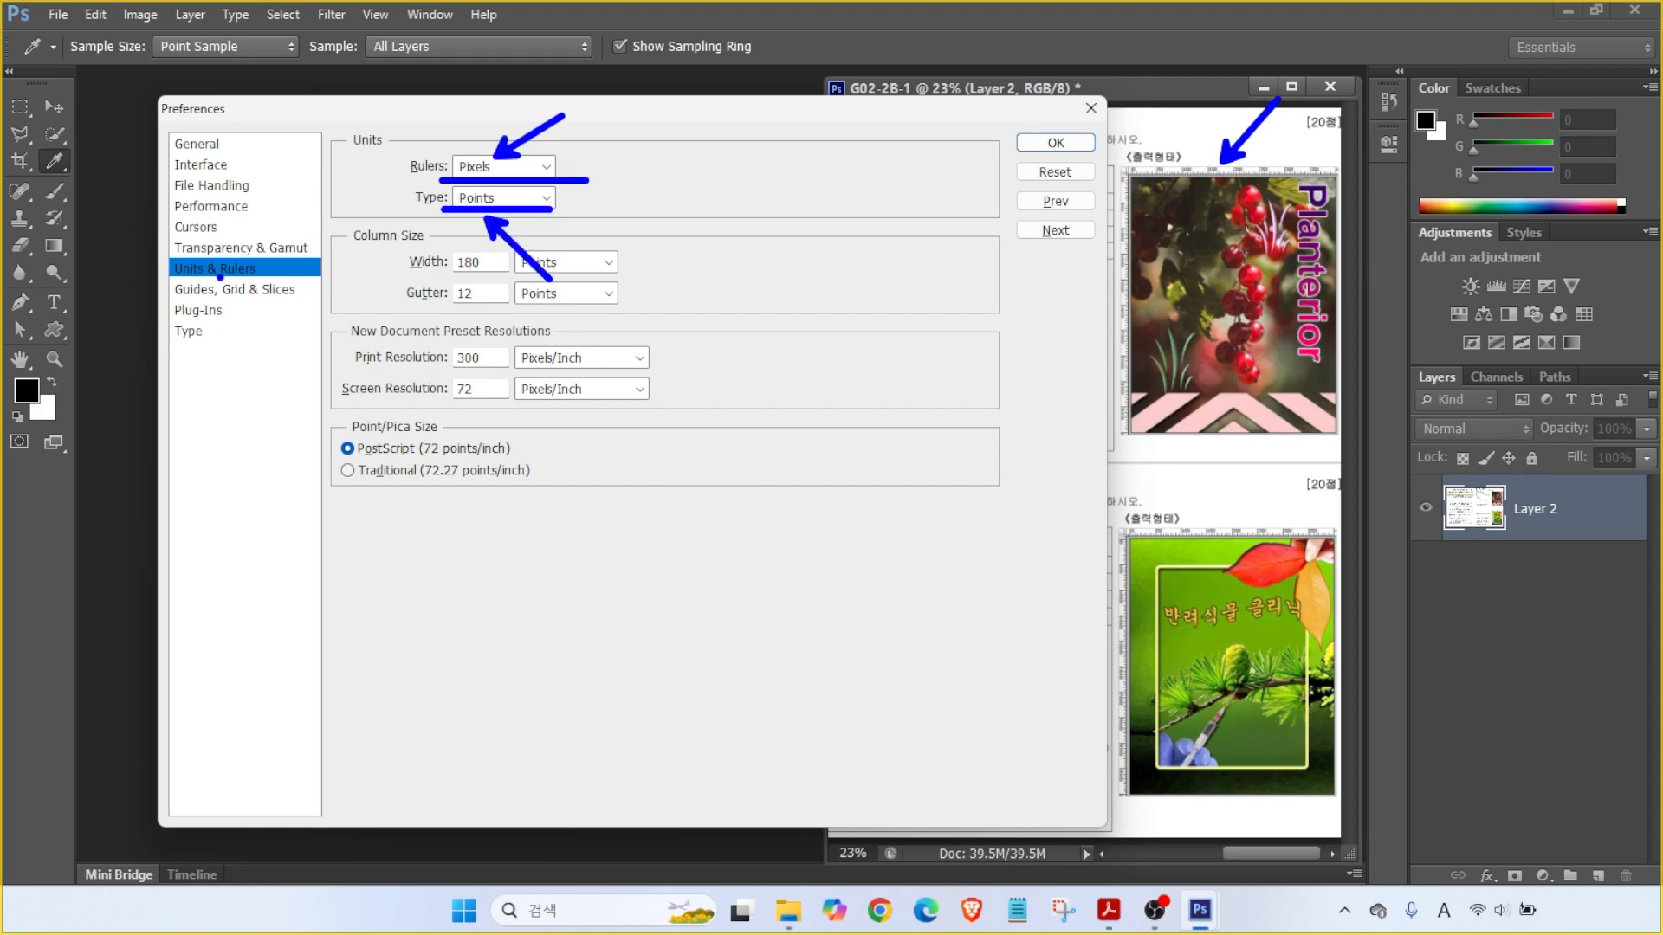
key("Escape")
- Check the Guides, Grid & Slices page, then go to the Type page
left_click(233, 291)
key("alt")
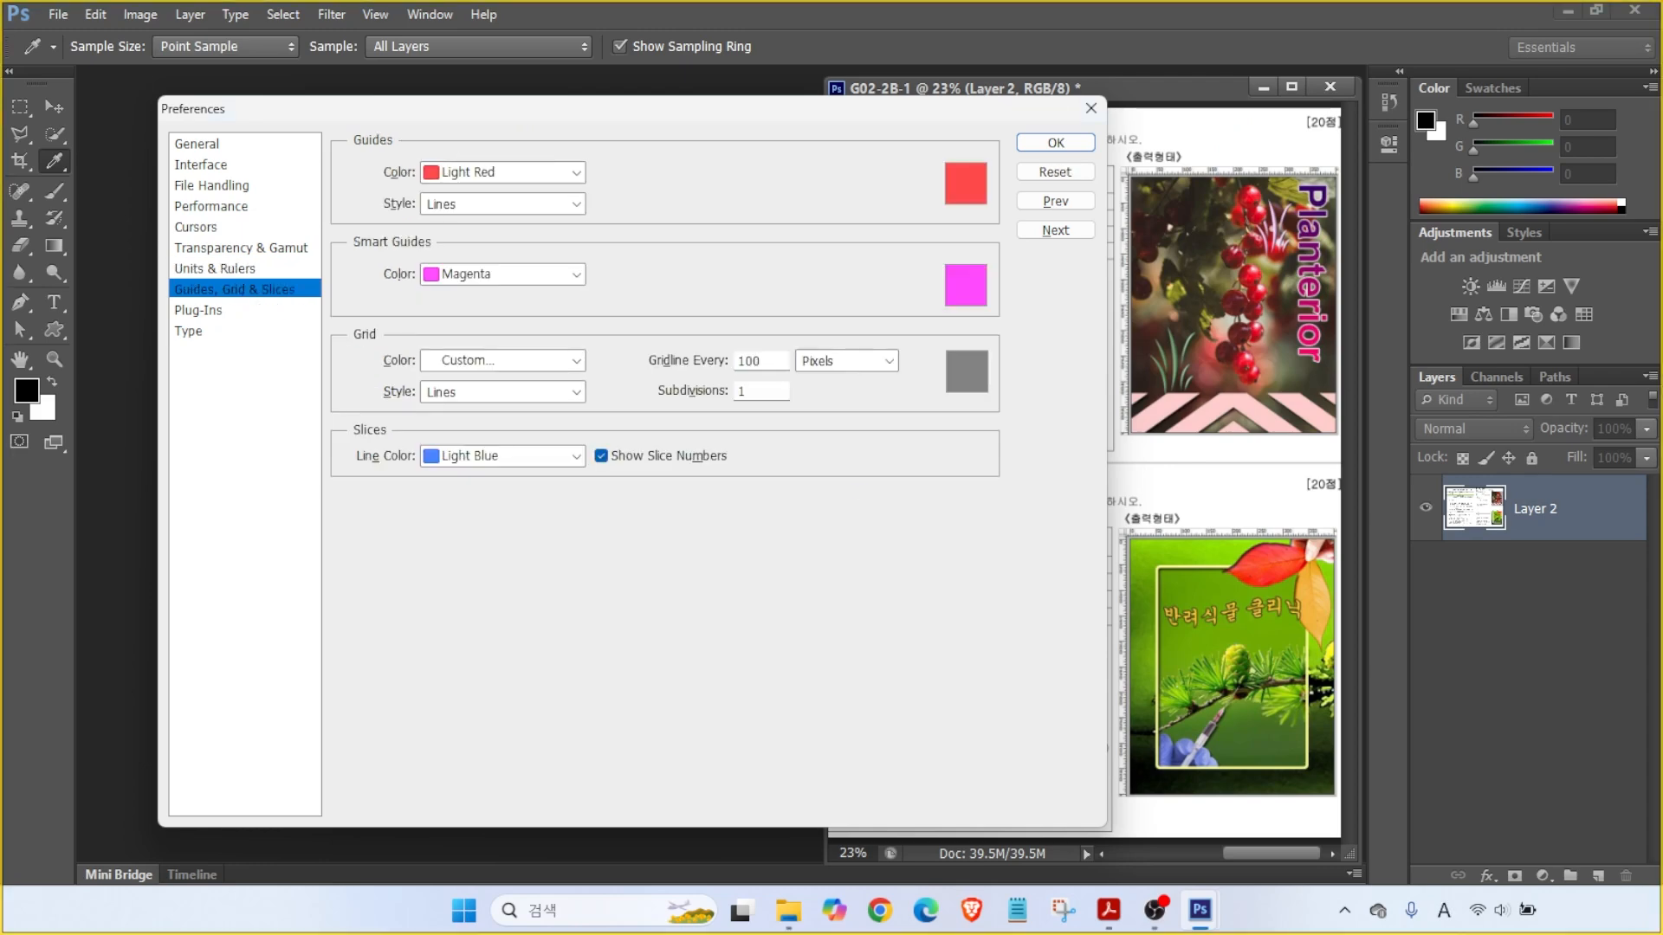
left_click_drag(1164, 587, 1163, 478)
left_click_drag(1178, 569, 1052, 569)
key("ctrl")
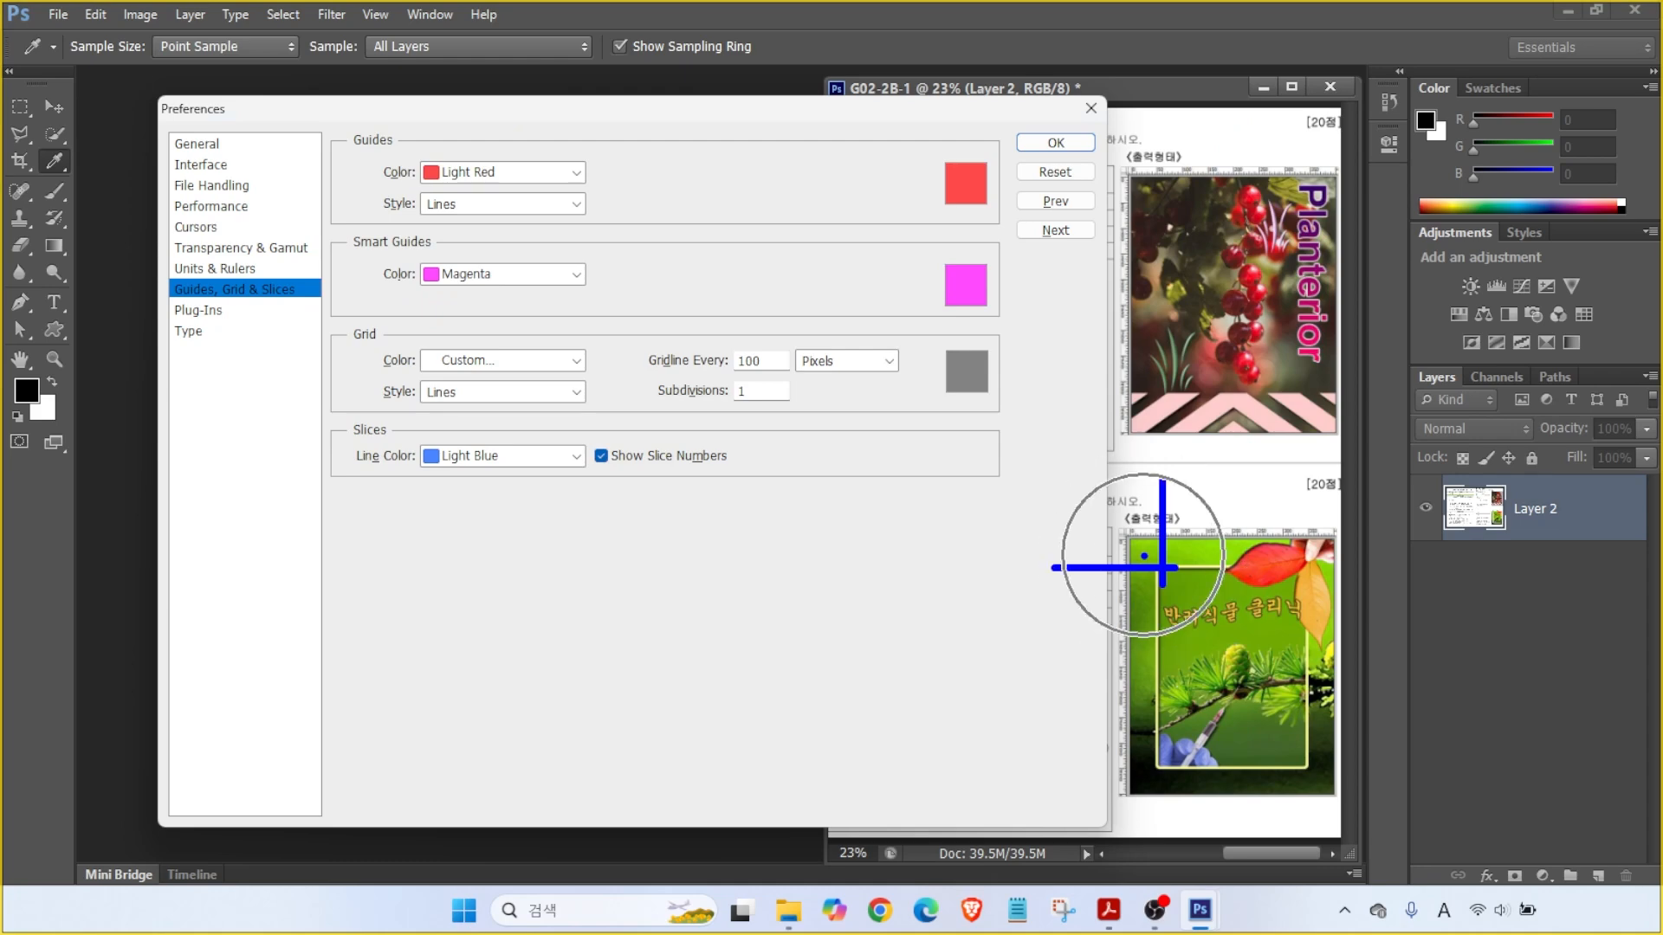
mouse_move(492, 184)
left_mouse_down()
mouse_move(410, 187)
mouse_move(468, 133)
mouse_move(490, 173)
left_mouse_up()
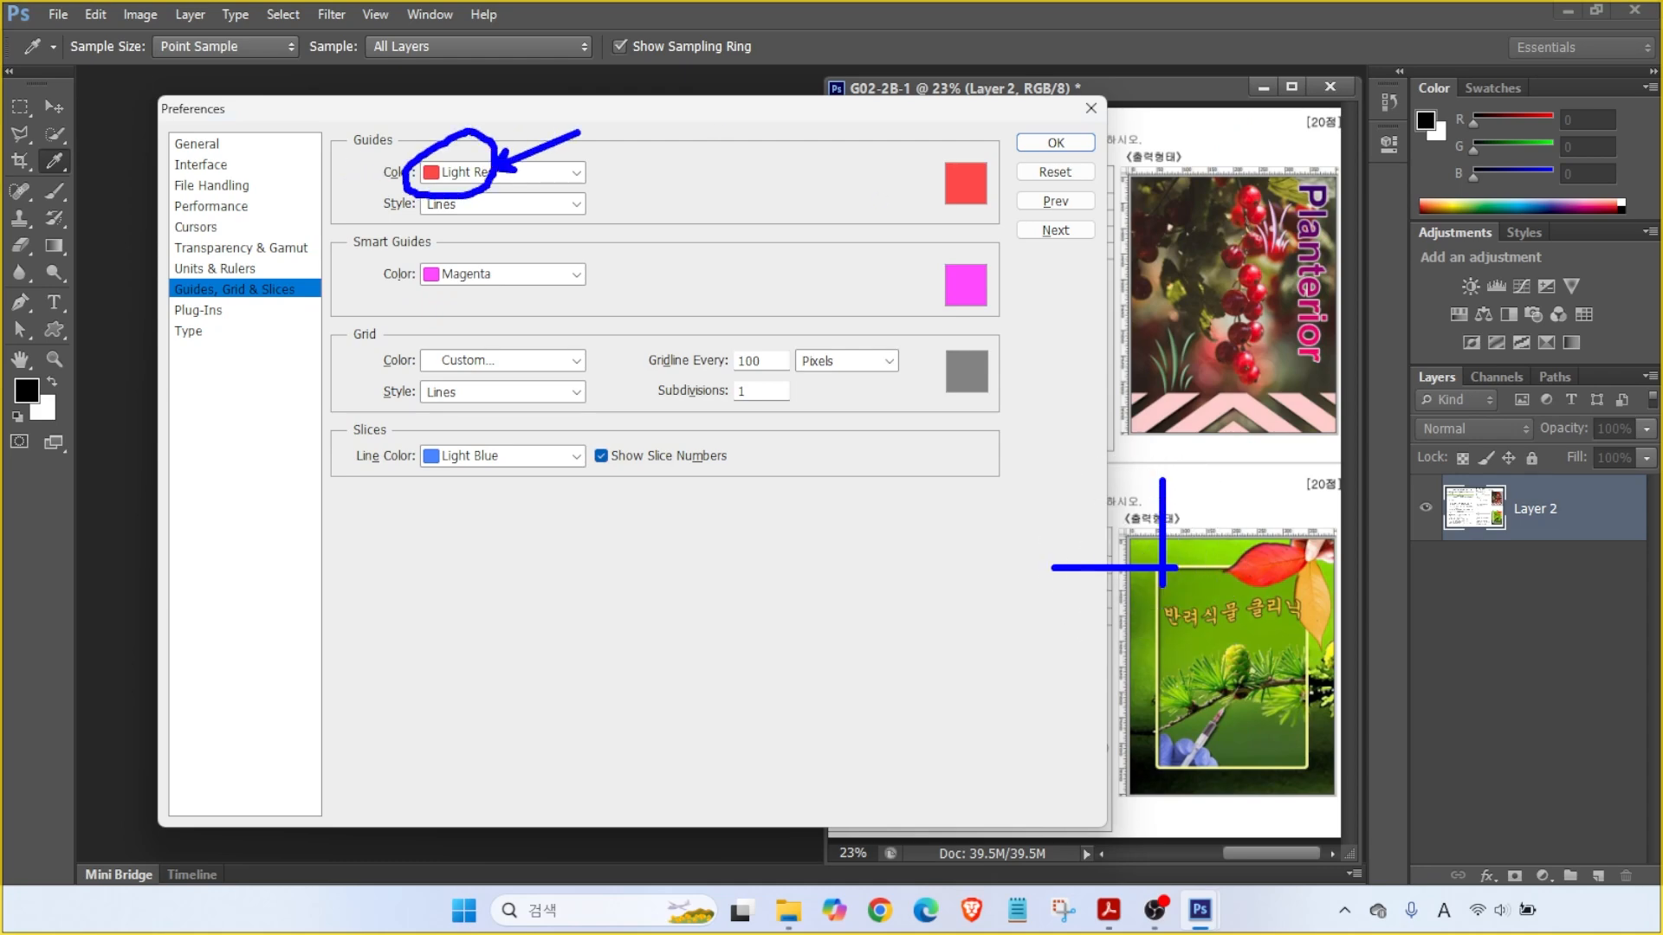
key("Escape")
left_click(194, 340)
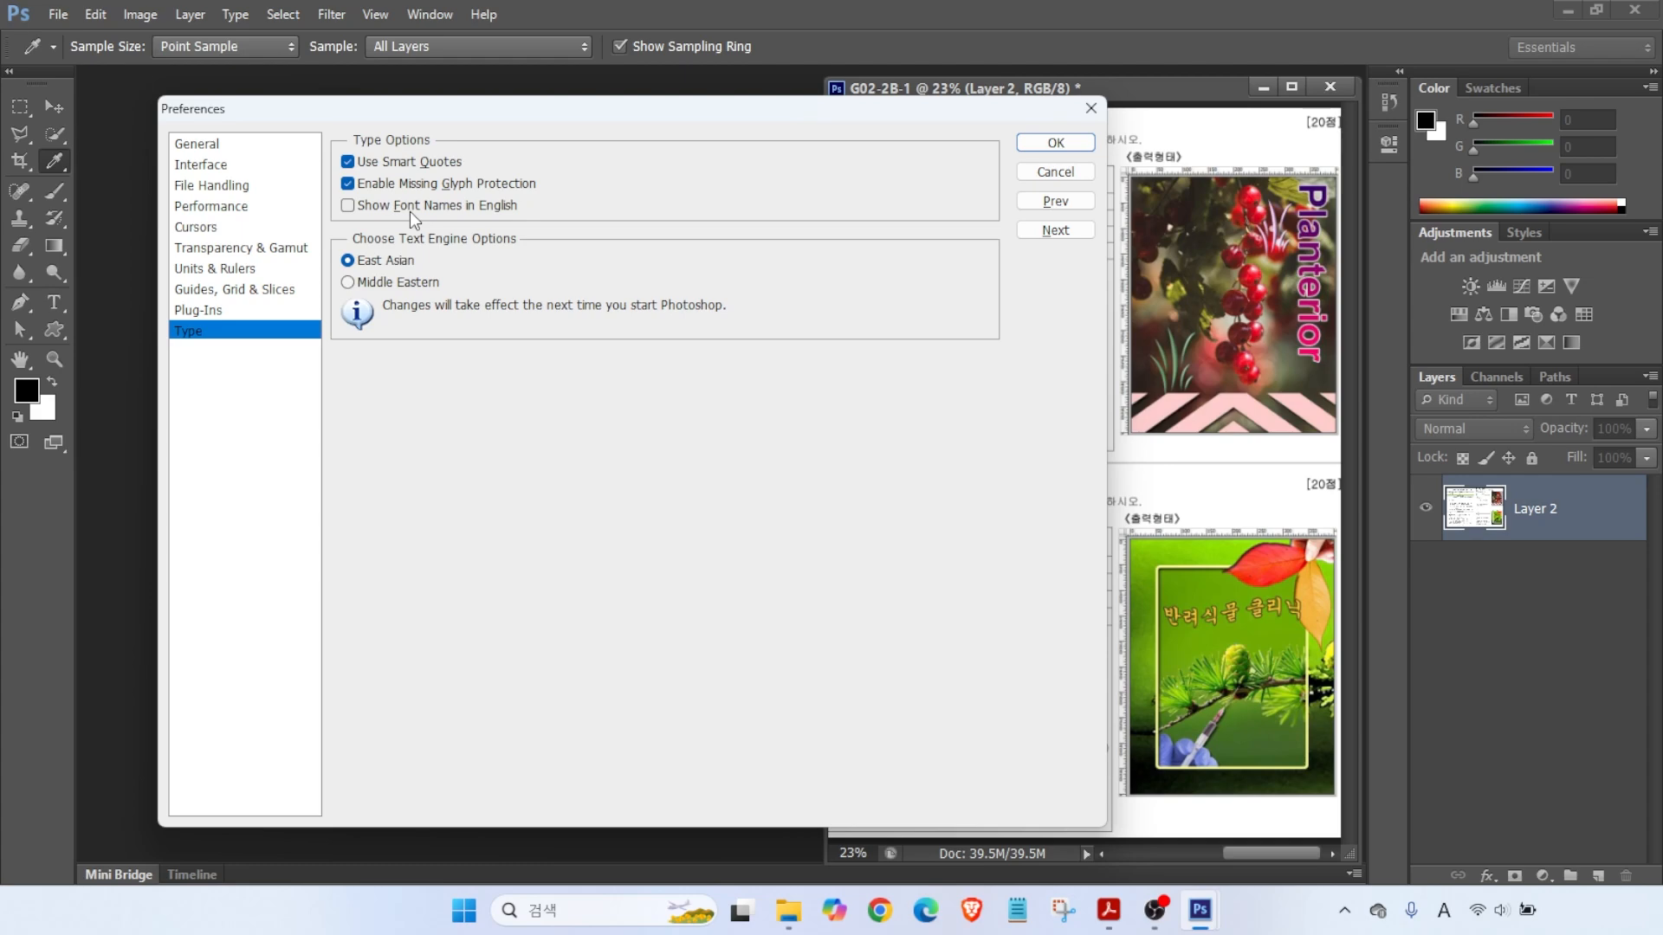
- Confirm the Preferences with Enter and return to the G02-2B-1 task sheet
left_click_drag(319, 186, 557, 231)
key("Return")
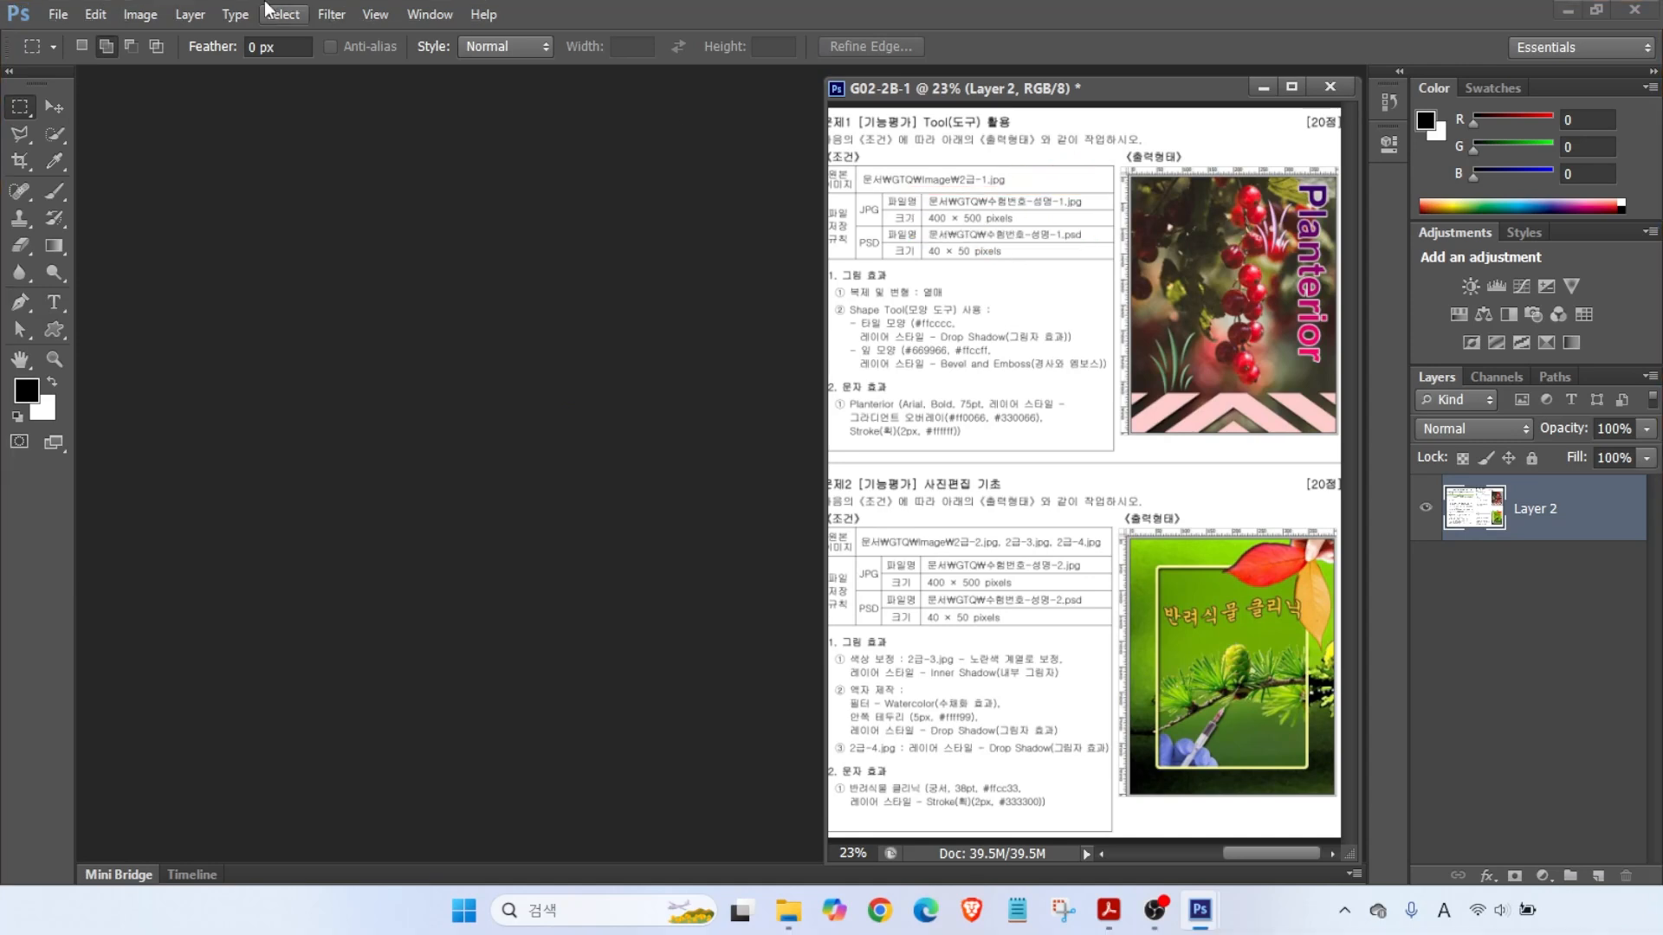
- Start a new document named with the examinee's number and name, 400 × 500 pixels
left_click(58, 14)
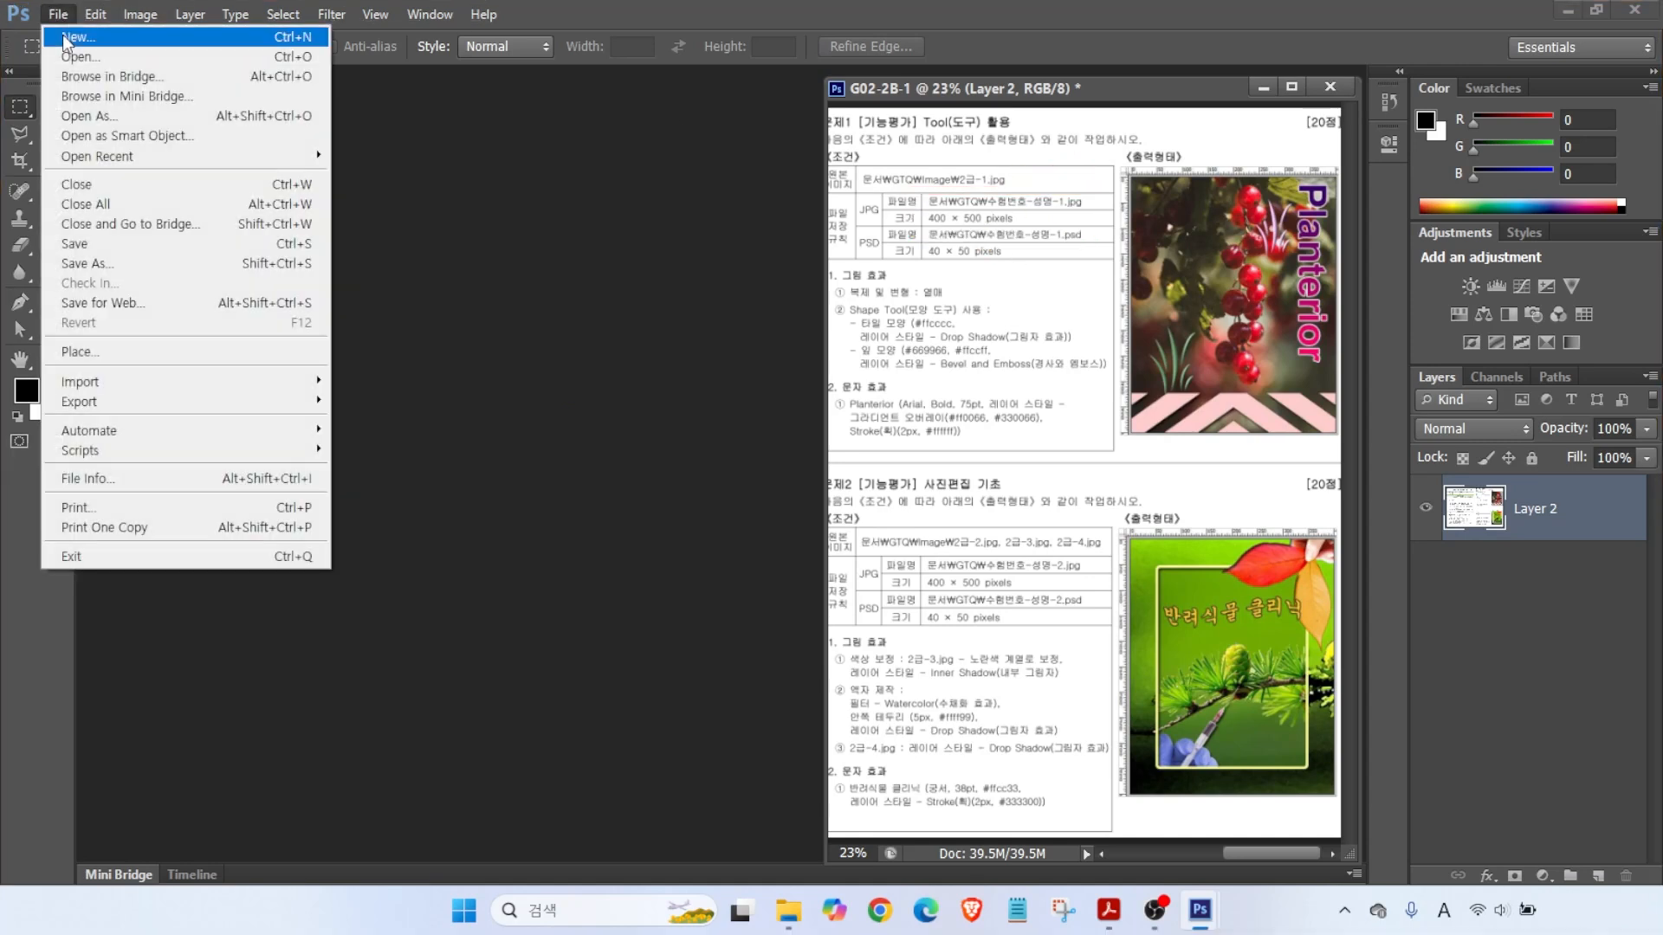
left_click(66, 34)
type("1")
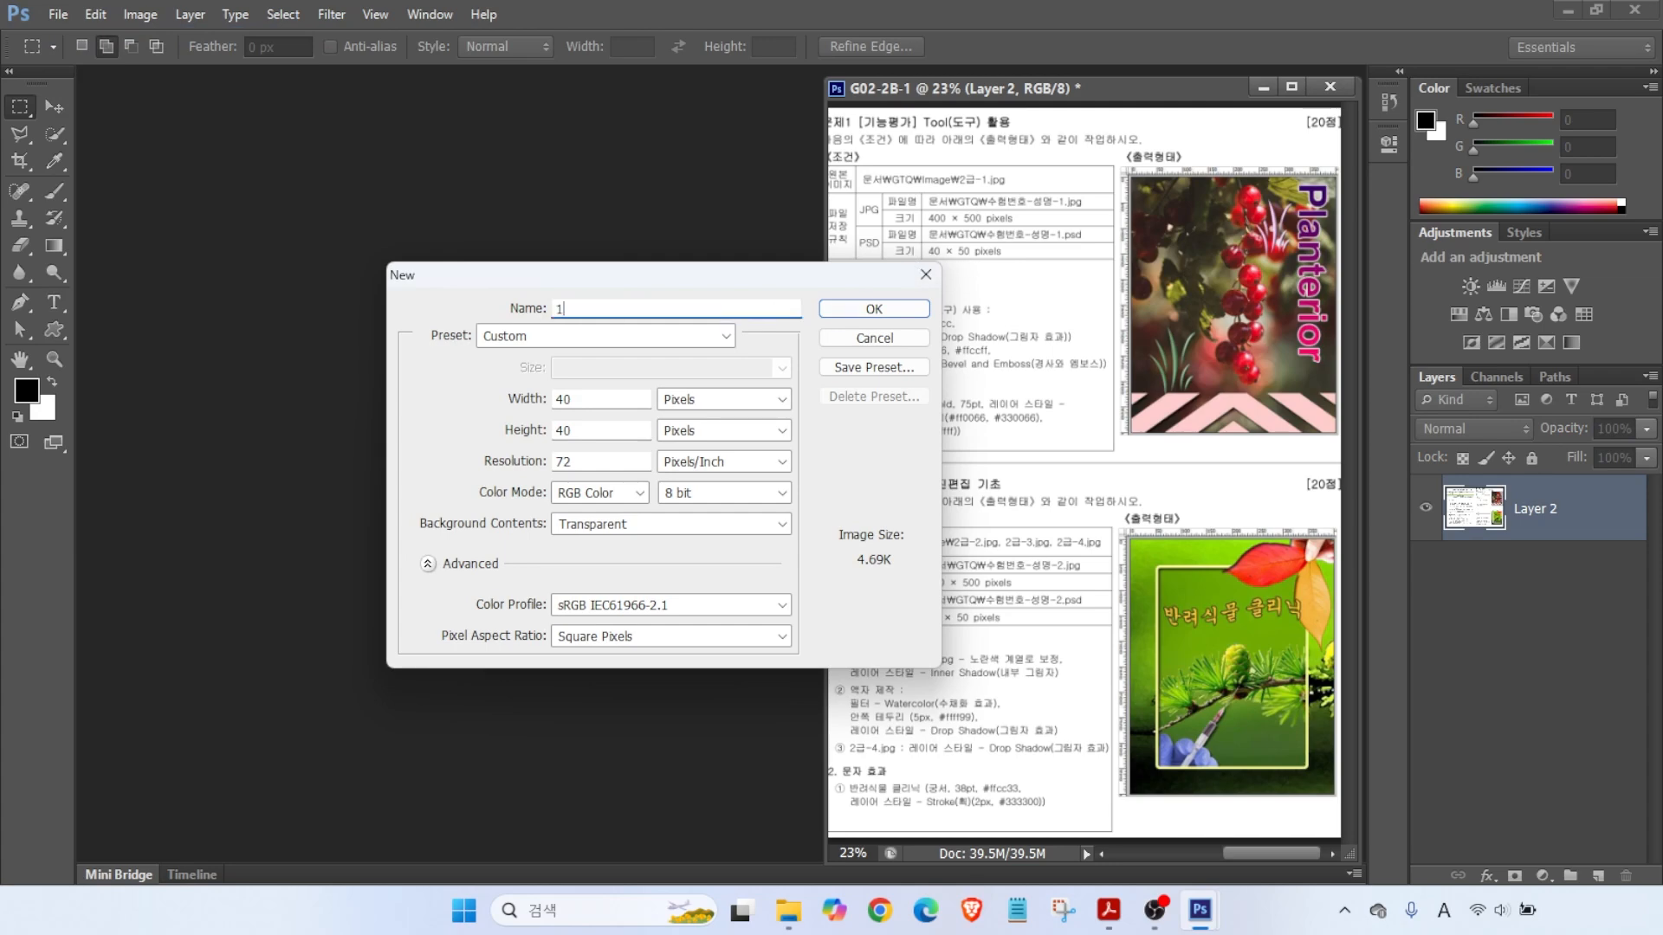
left_click(644, 304)
key("alt")
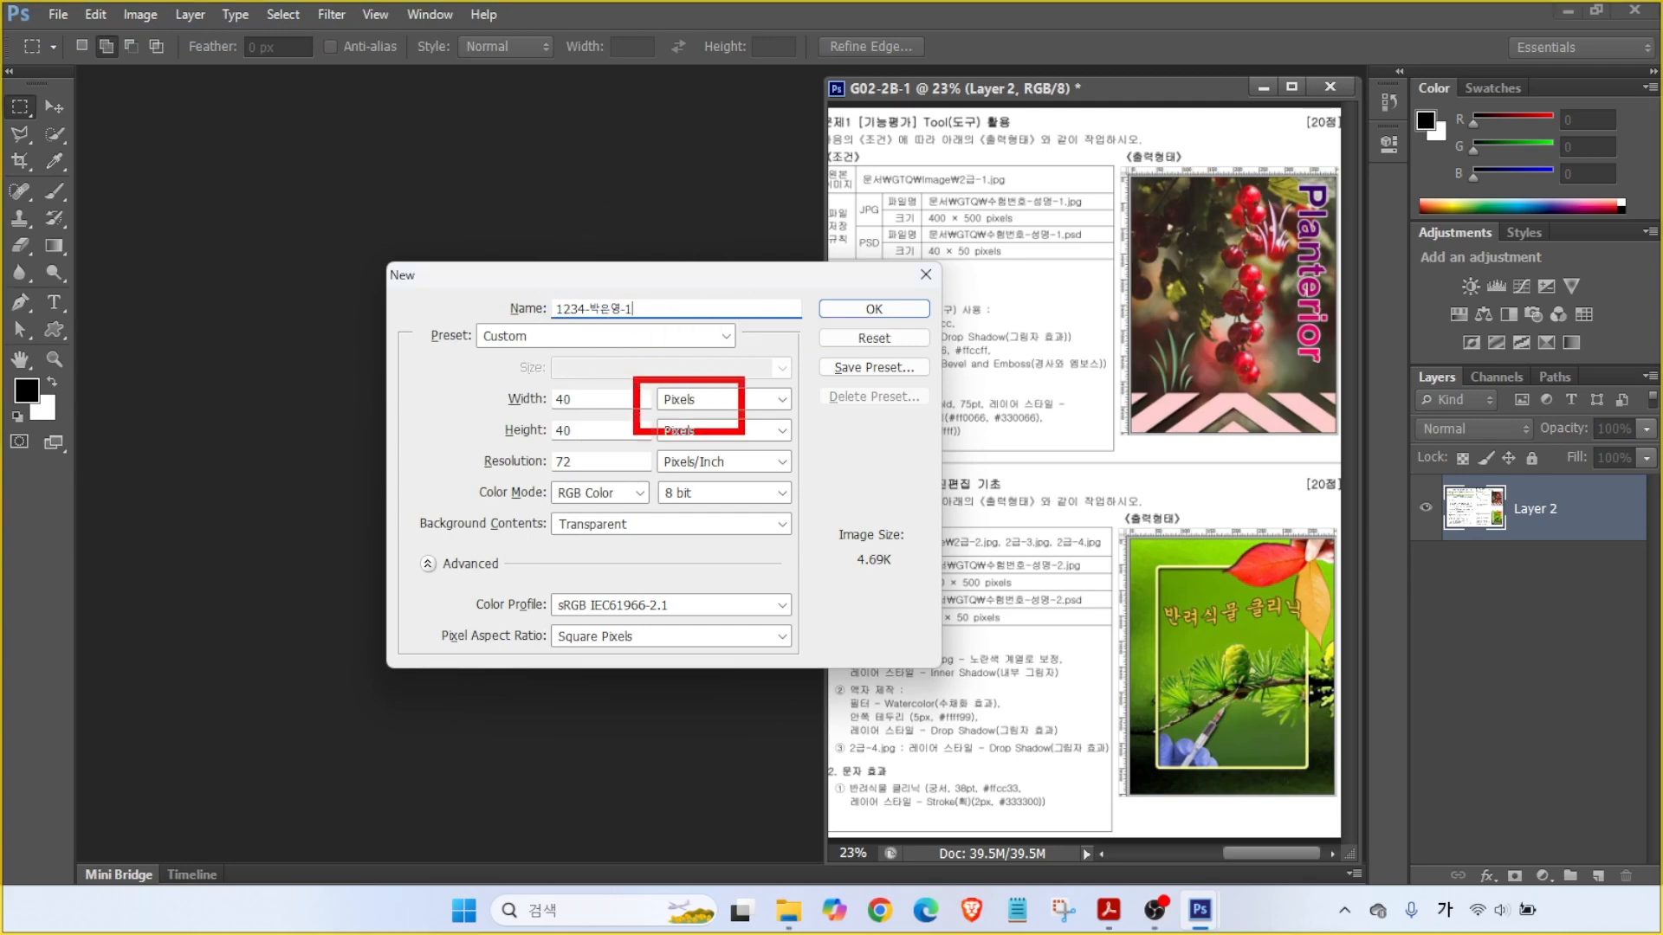
key("Tab")
key("Tab")
type("5")
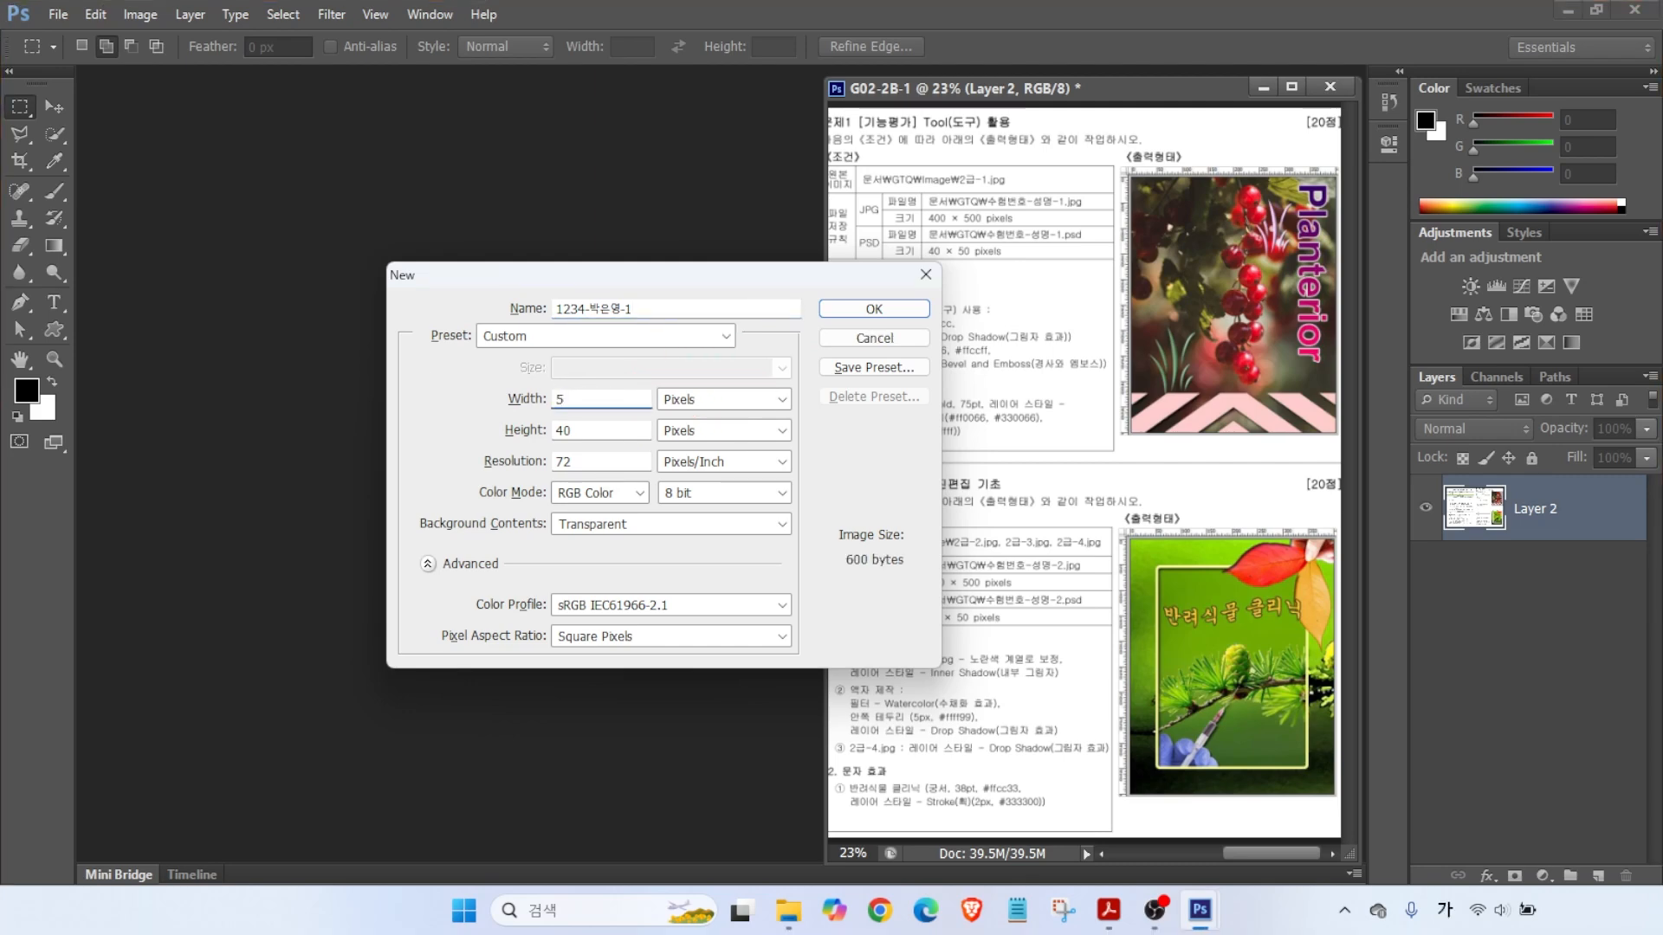
key("BackSpace")
type("40")
key("Tab")
key("Tab")
type("500")
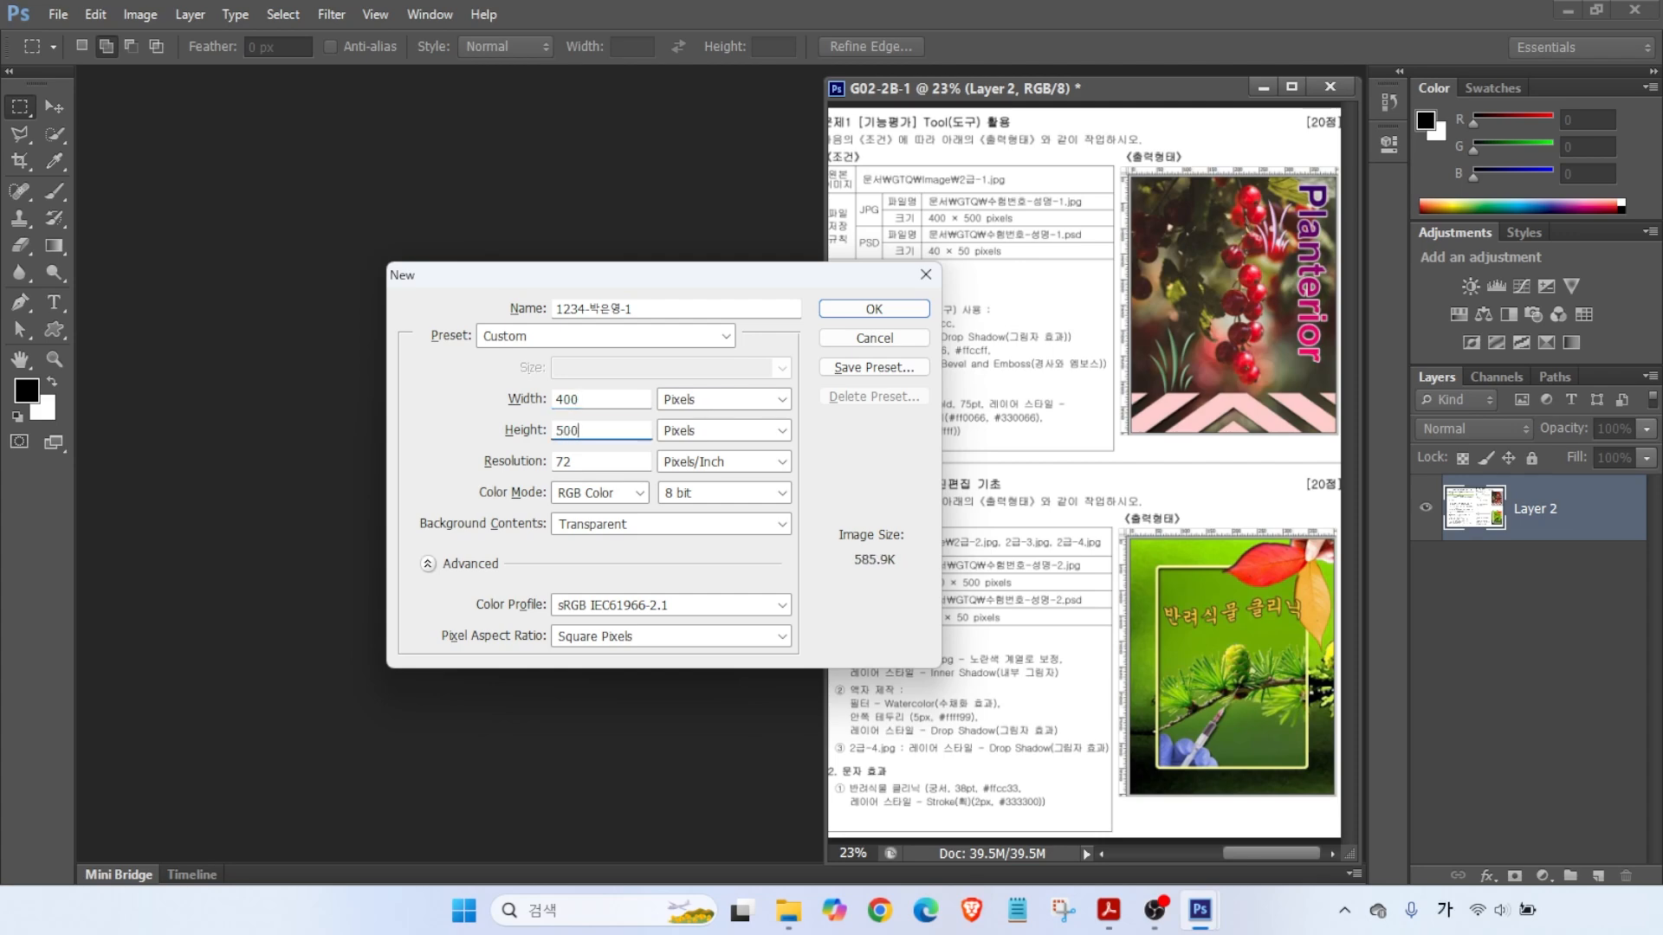
- Keep 72 ppi, RGB 8-bit, set the background to White, and create the document
key("alt")
mouse_move(527, 441)
left_mouse_down()
mouse_move(483, 422)
mouse_move(489, 435)
mouse_move(478, 405)
mouse_move(478, 449)
left_mouse_up()
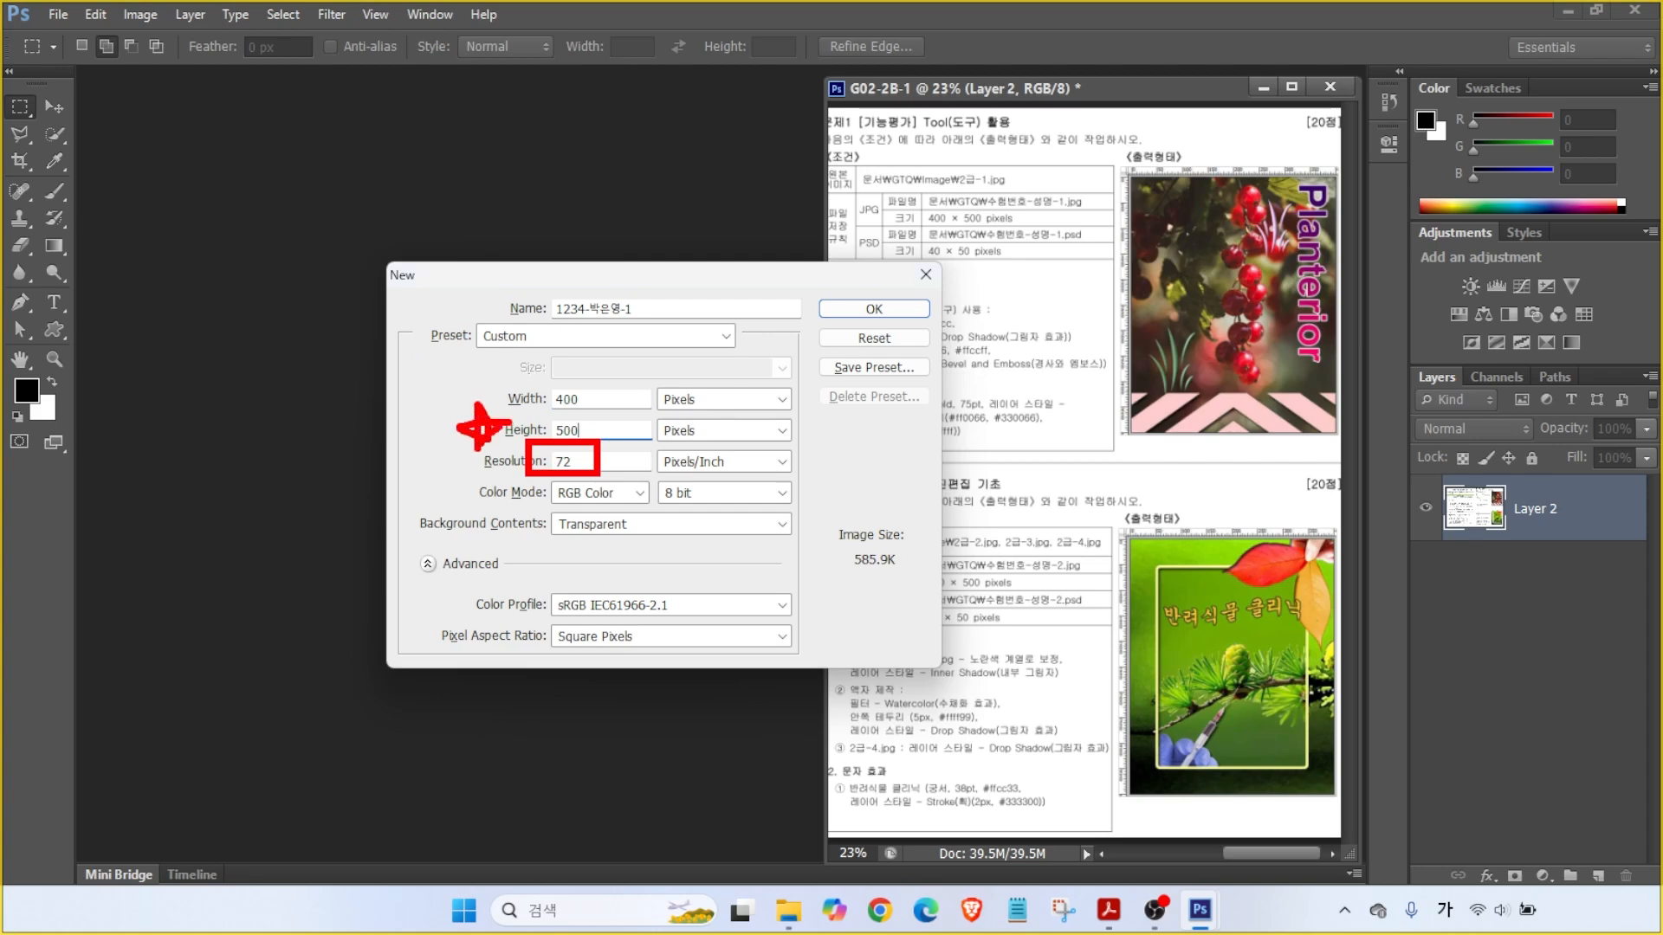
left_click_drag(650, 386, 737, 417)
left_click_drag(531, 482, 719, 510)
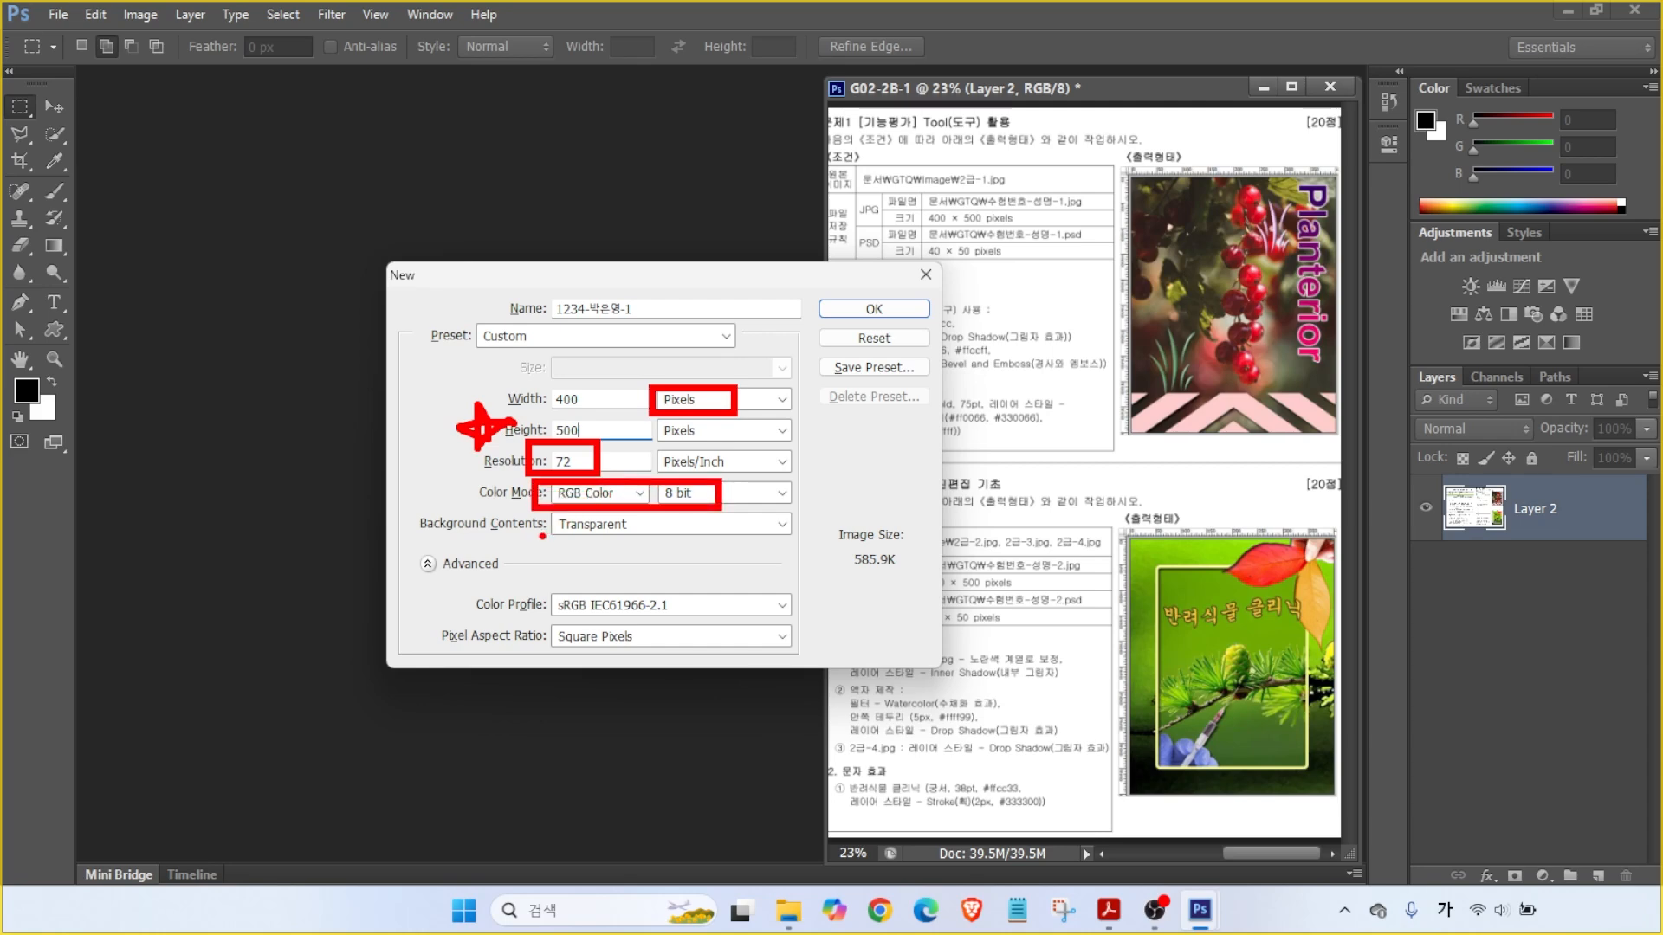
left_click_drag(569, 539, 613, 564)
key("Escape")
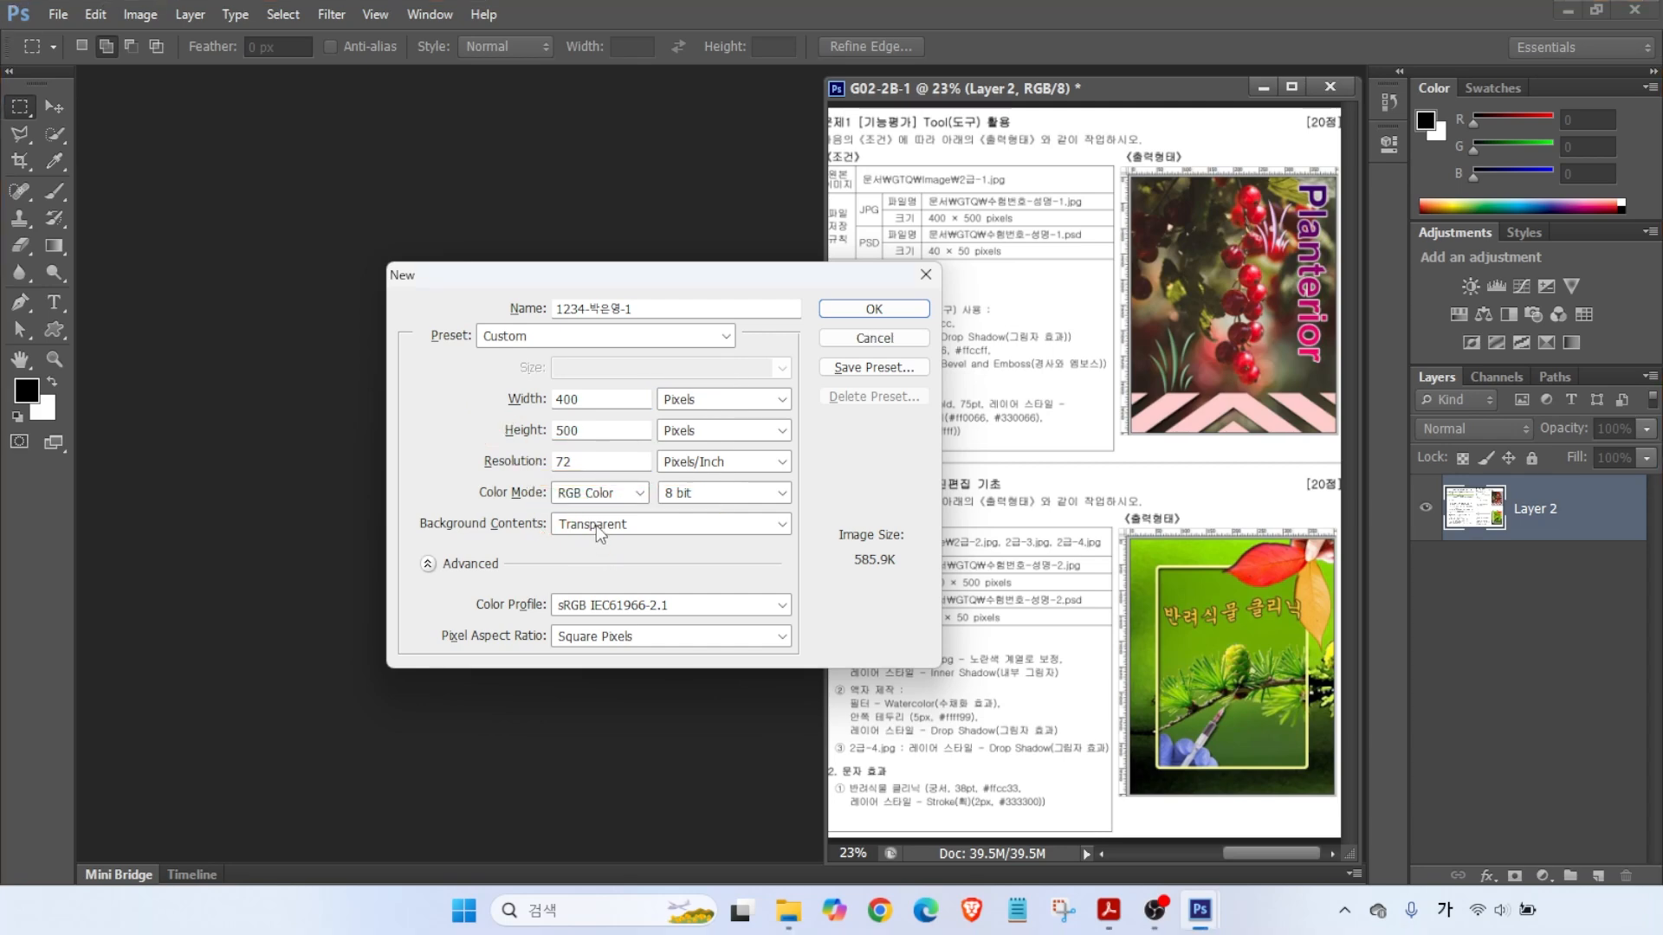
left_click(599, 526)
left_click(579, 546)
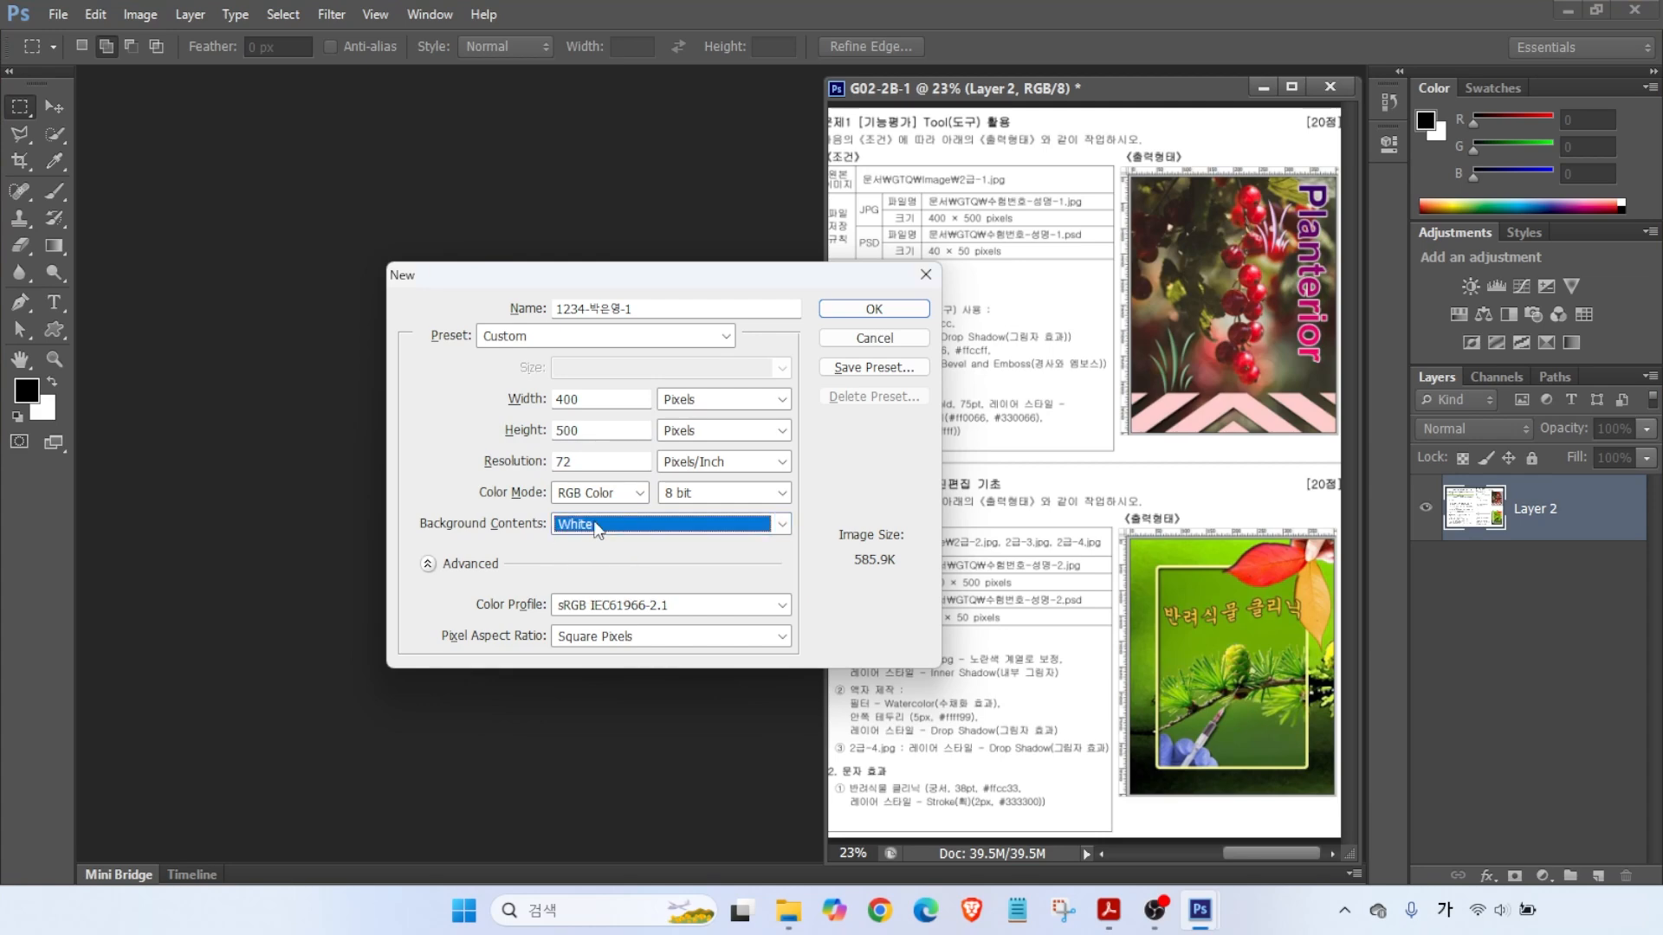
left_click(831, 310)
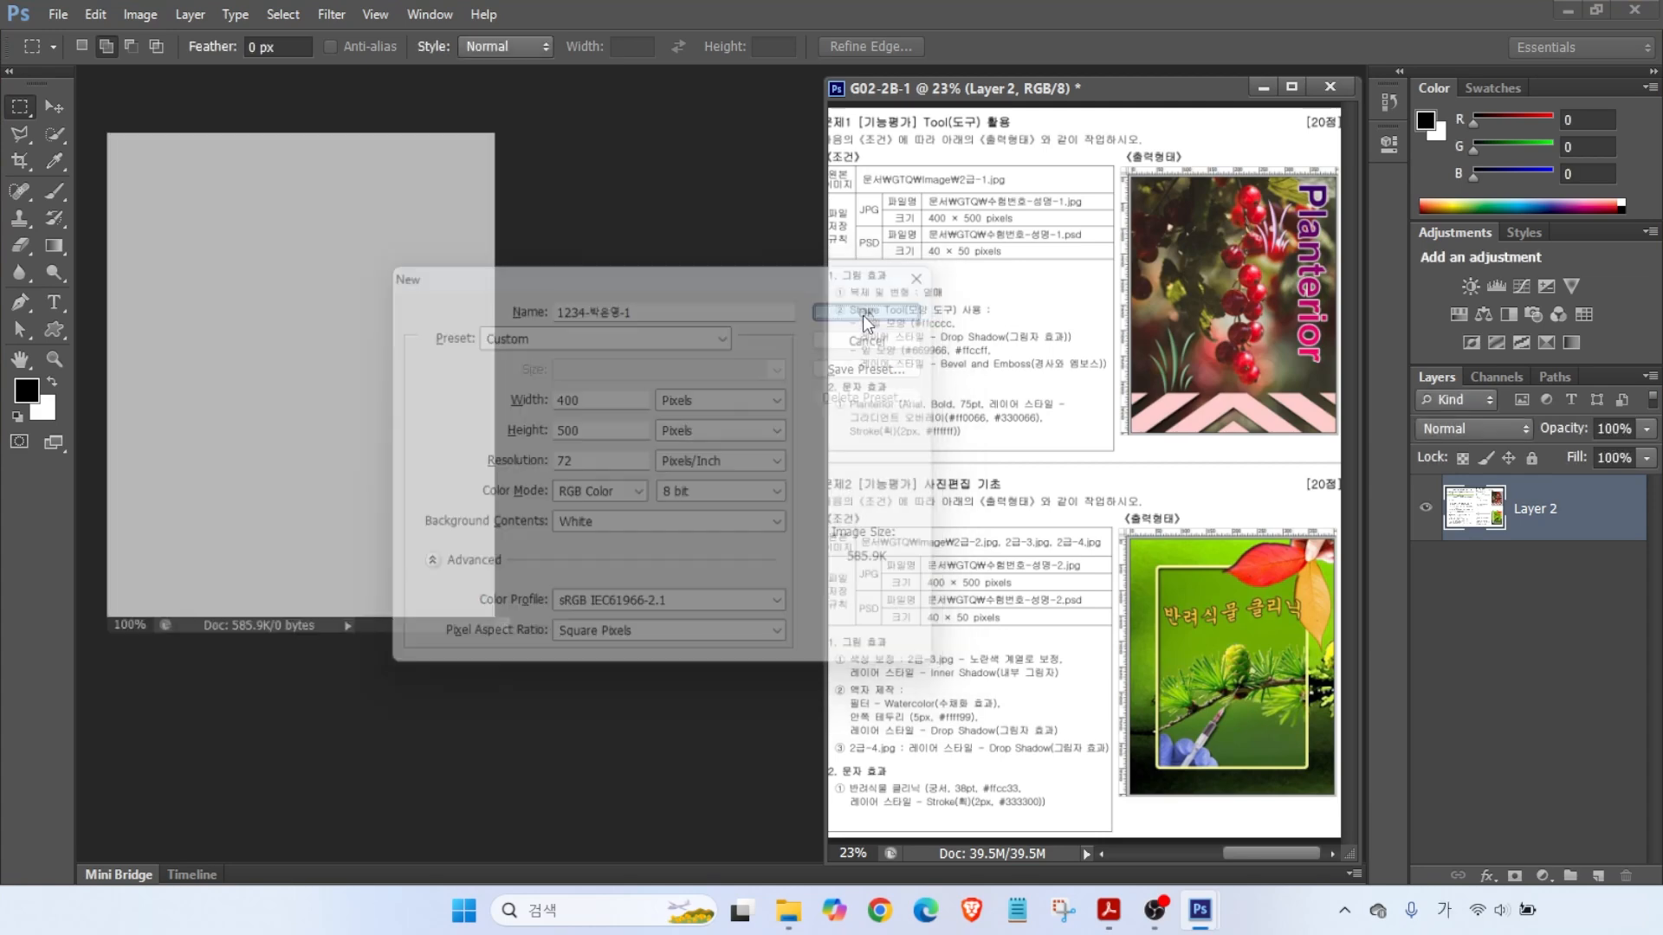
key("ctrl+2")
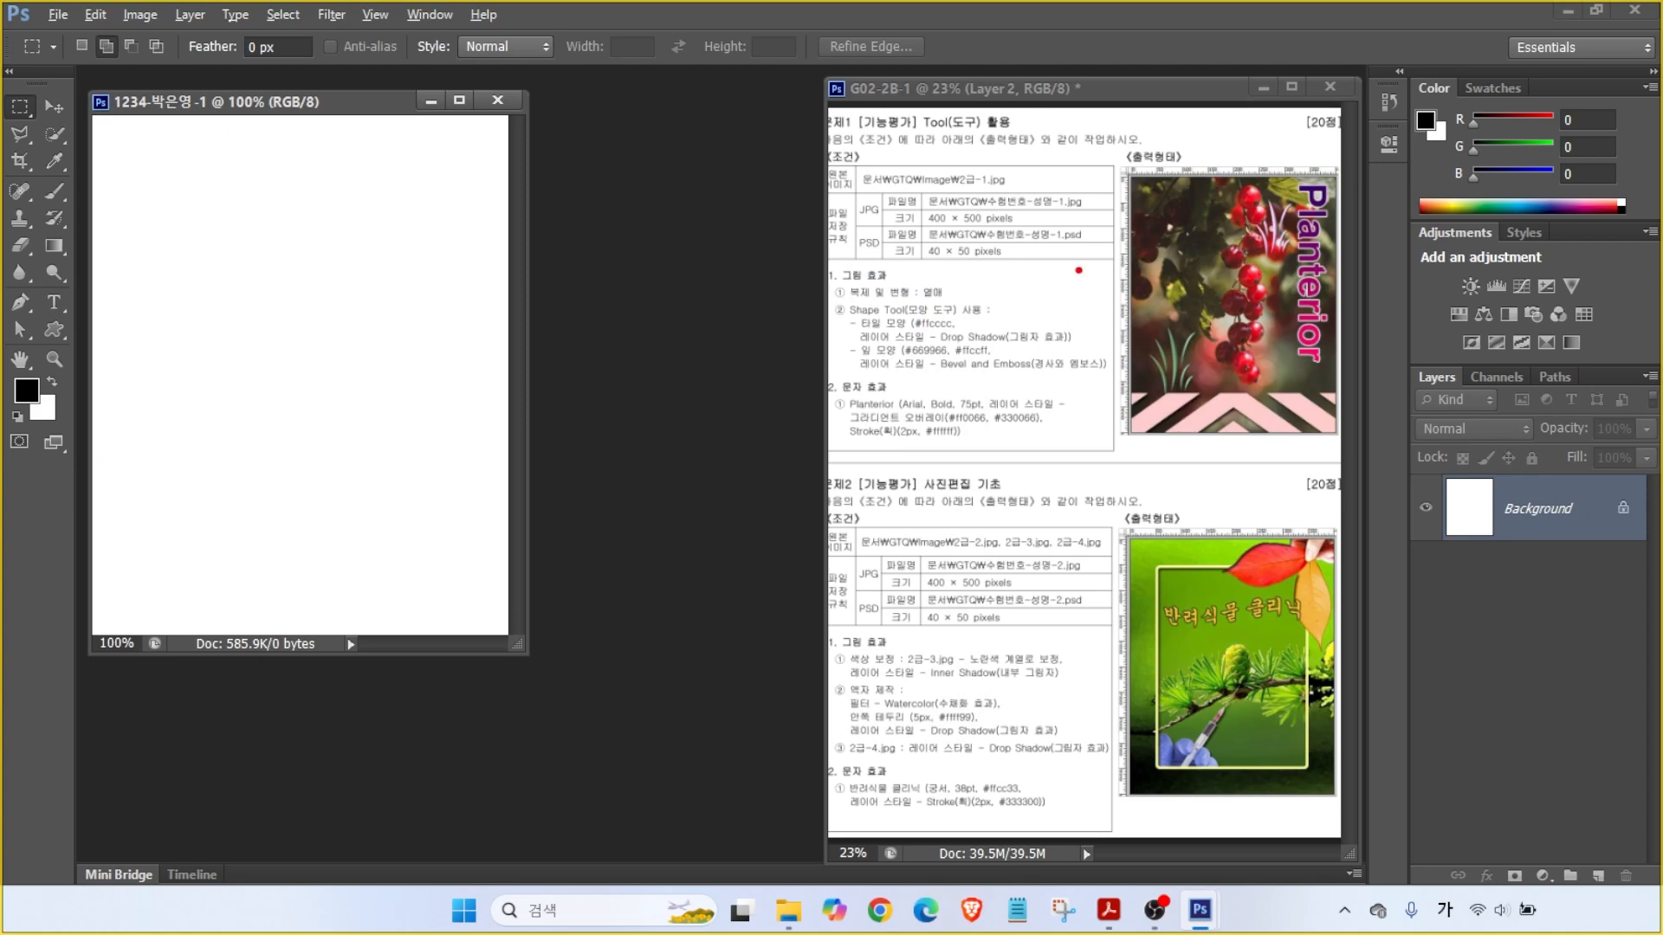
- Turn on View > Rulers and fit the blank canvas to the screen with the Hand tool
left_click_drag(1108, 215, 1064, 142)
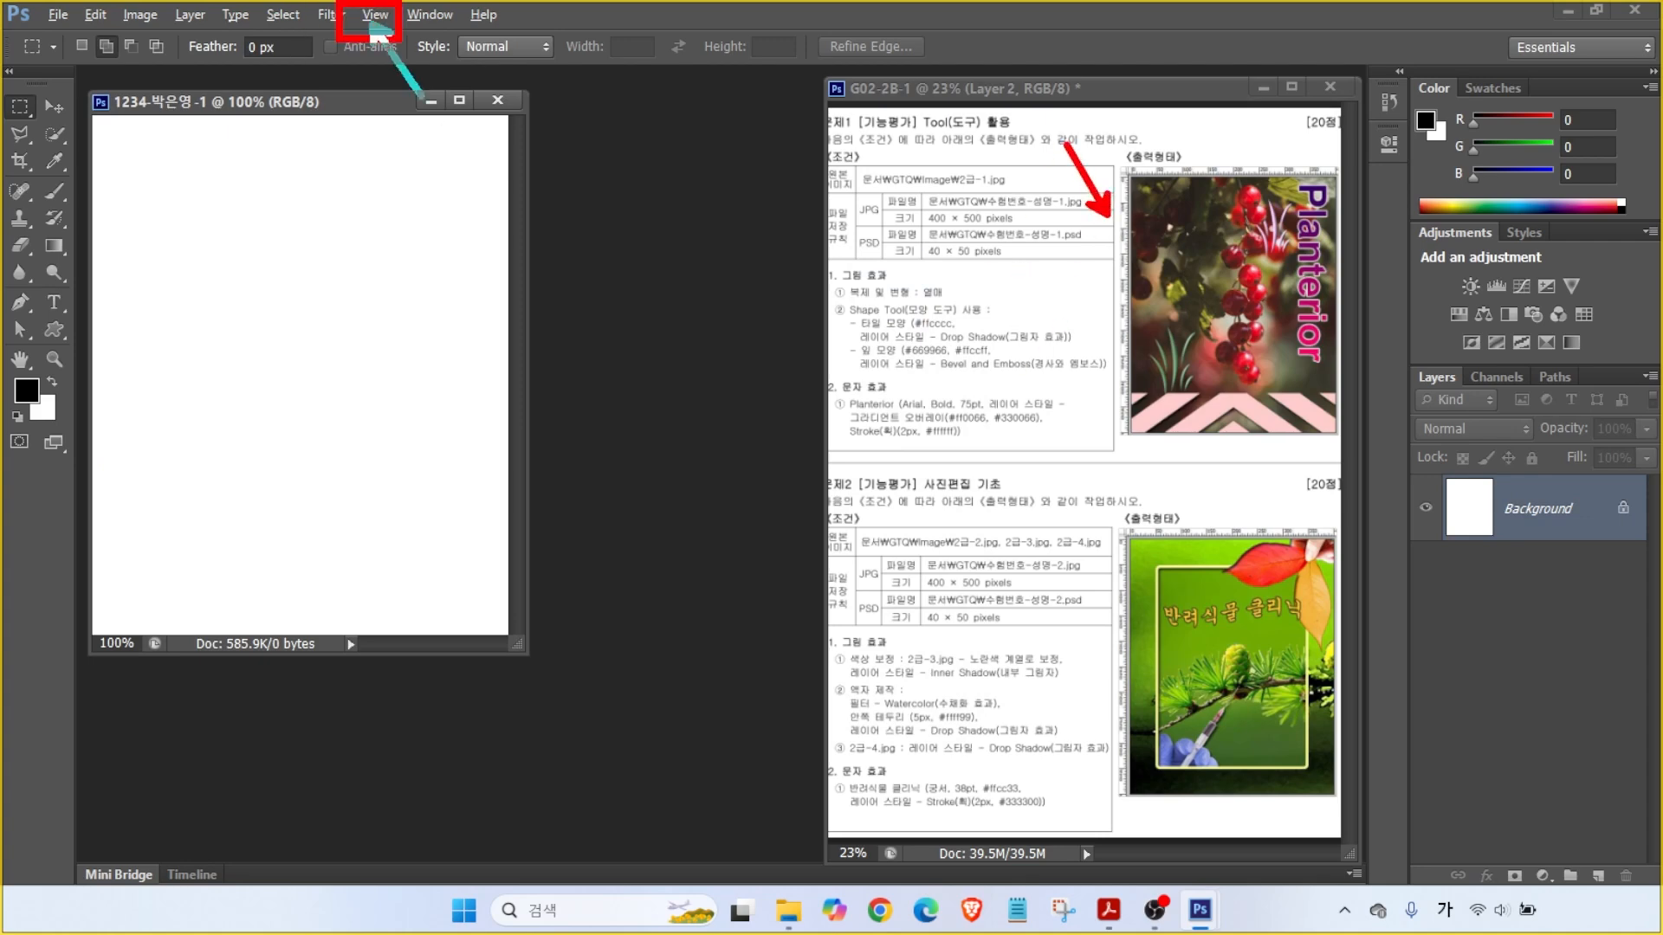
key("Escape")
left_click(375, 15)
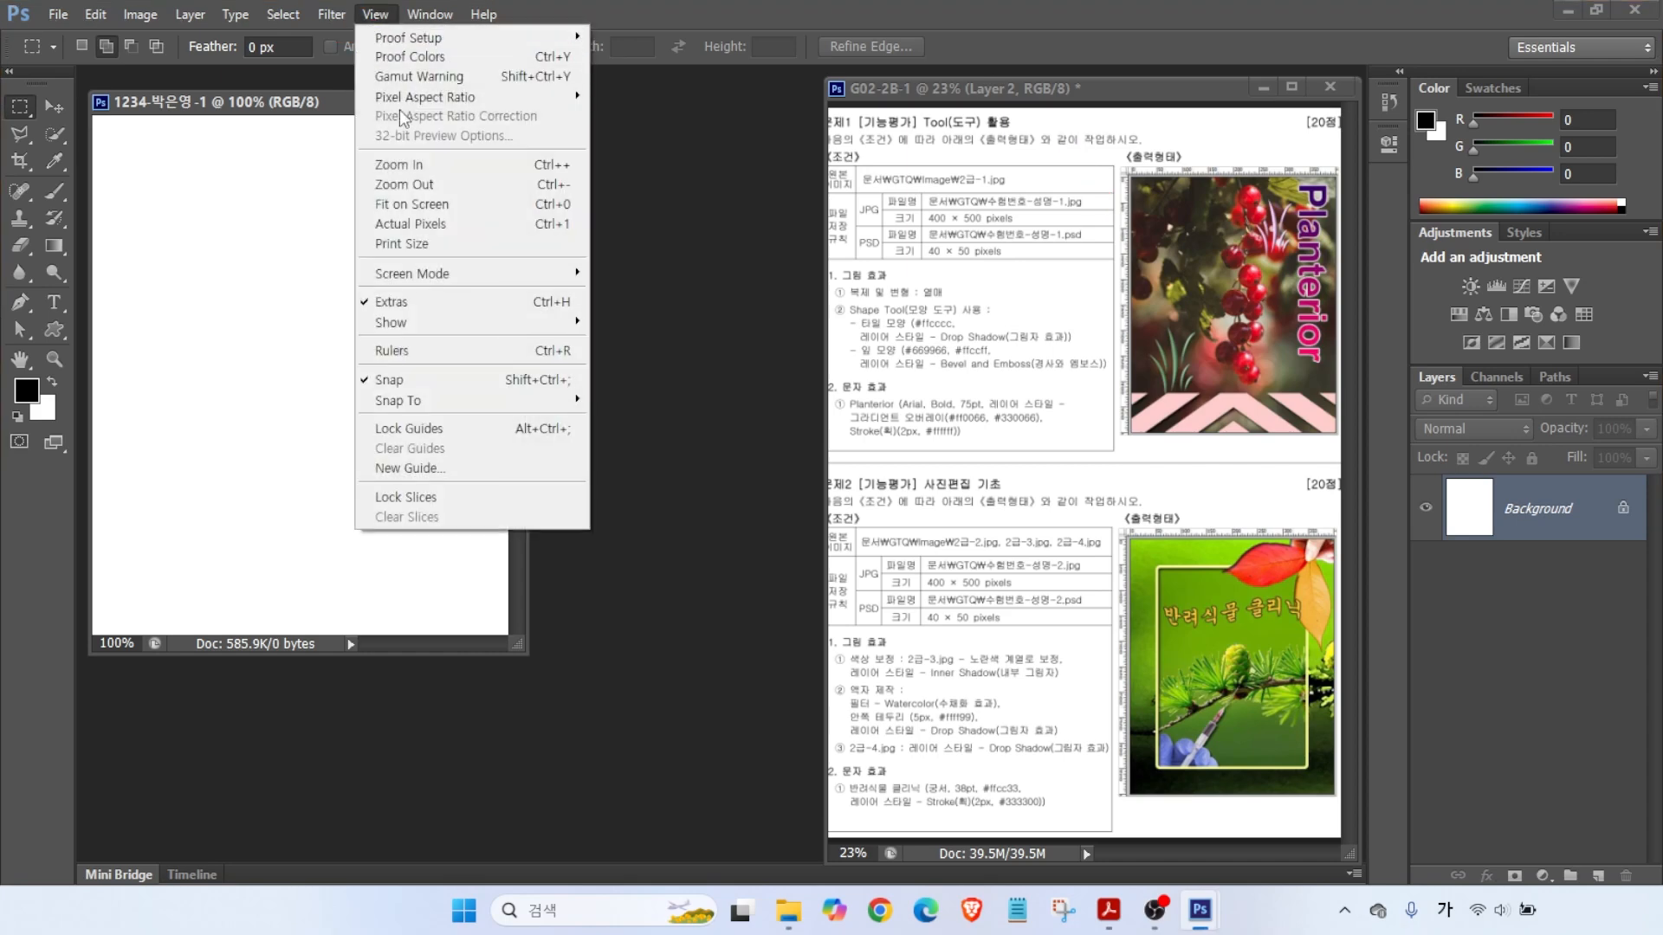
left_click(420, 352)
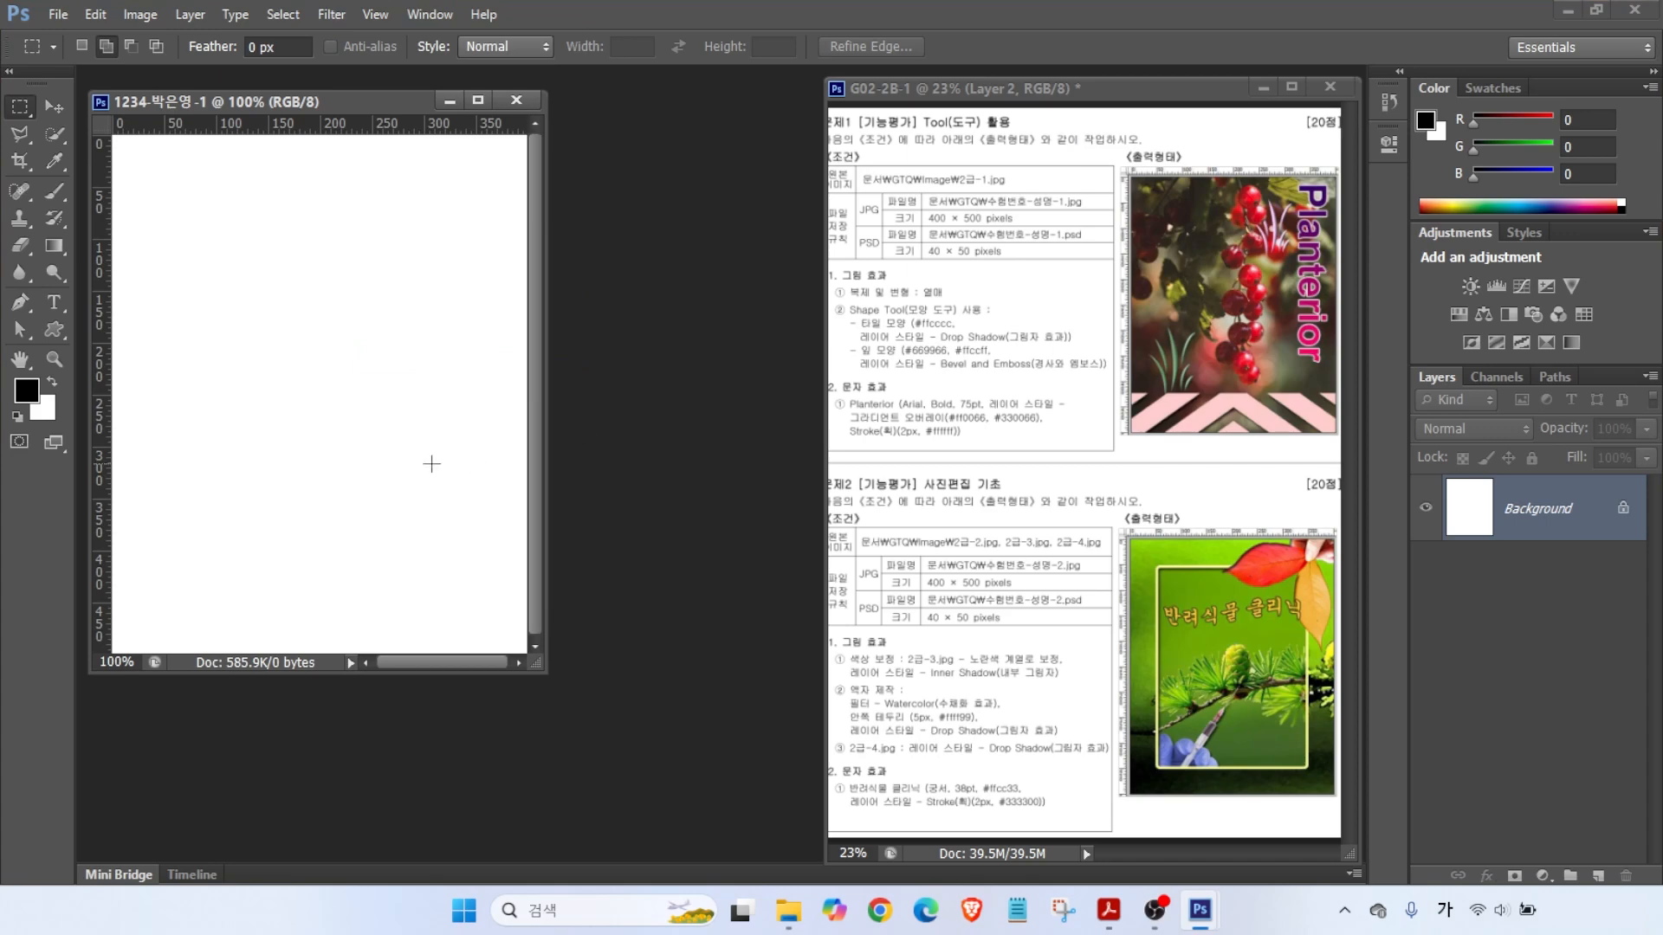
double_click(20, 358)
key("alt")
mouse_move(878, 187)
left_mouse_down()
mouse_move(1060, 187)
mouse_move(1007, 162)
mouse_move(1041, 111)
left_mouse_up()
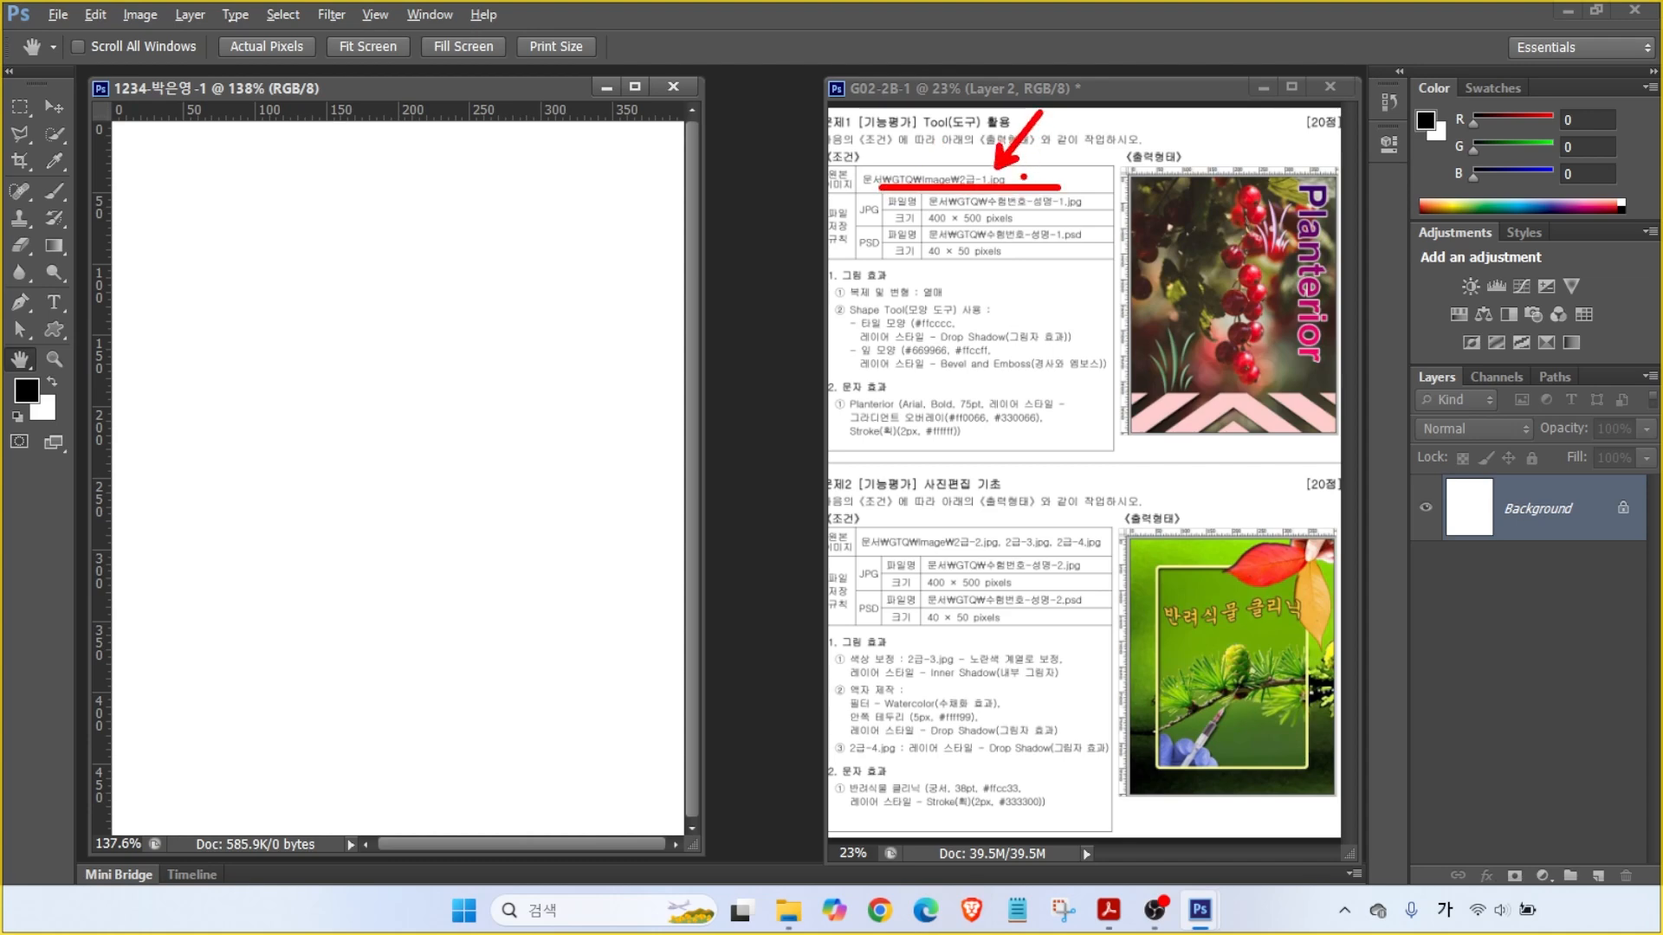
key("Escape")
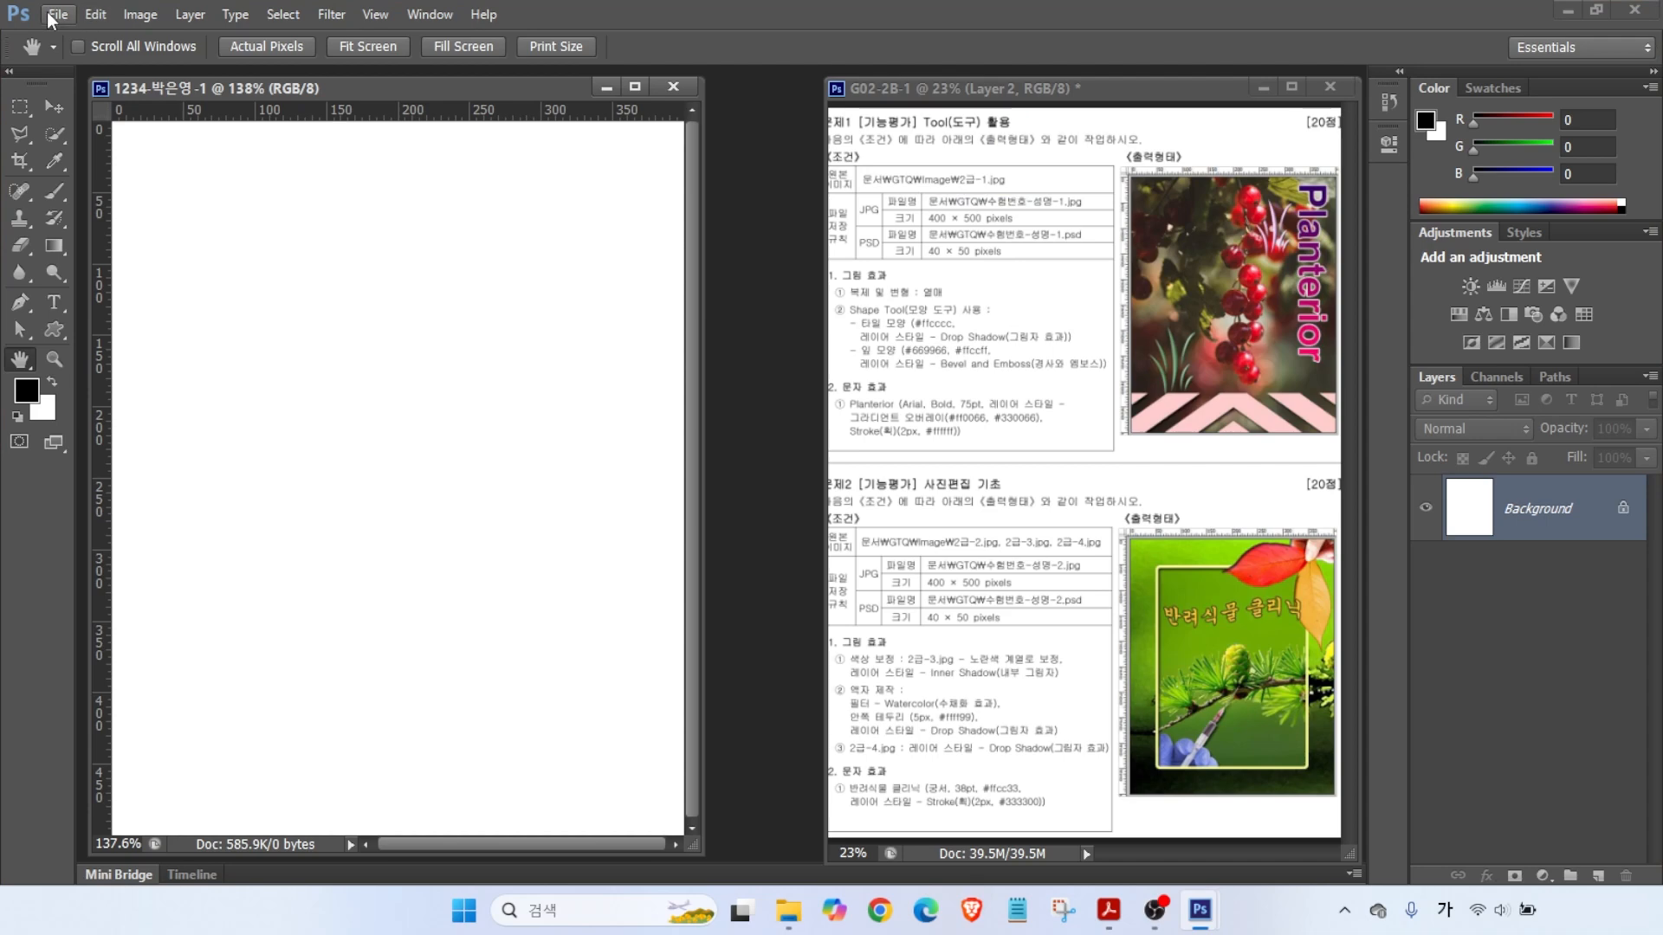
- Open 2급-1.jpg from Documents > GTQ > images and move its window to the centre
left_click(57, 14)
left_click(72, 59)
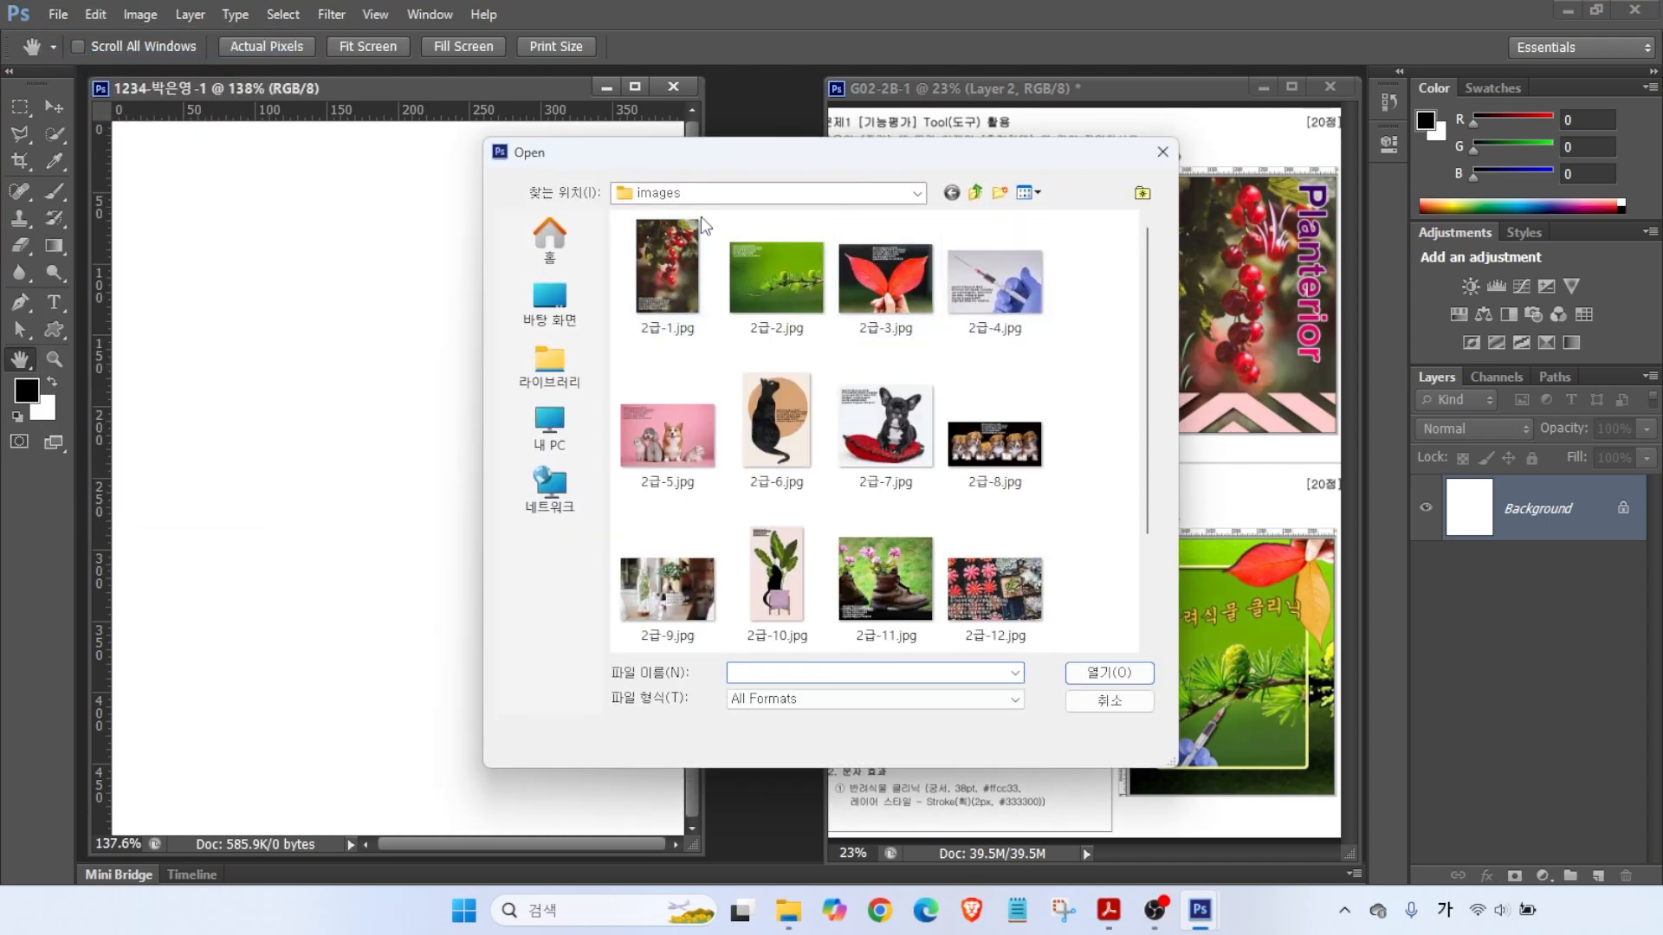
left_click(554, 364)
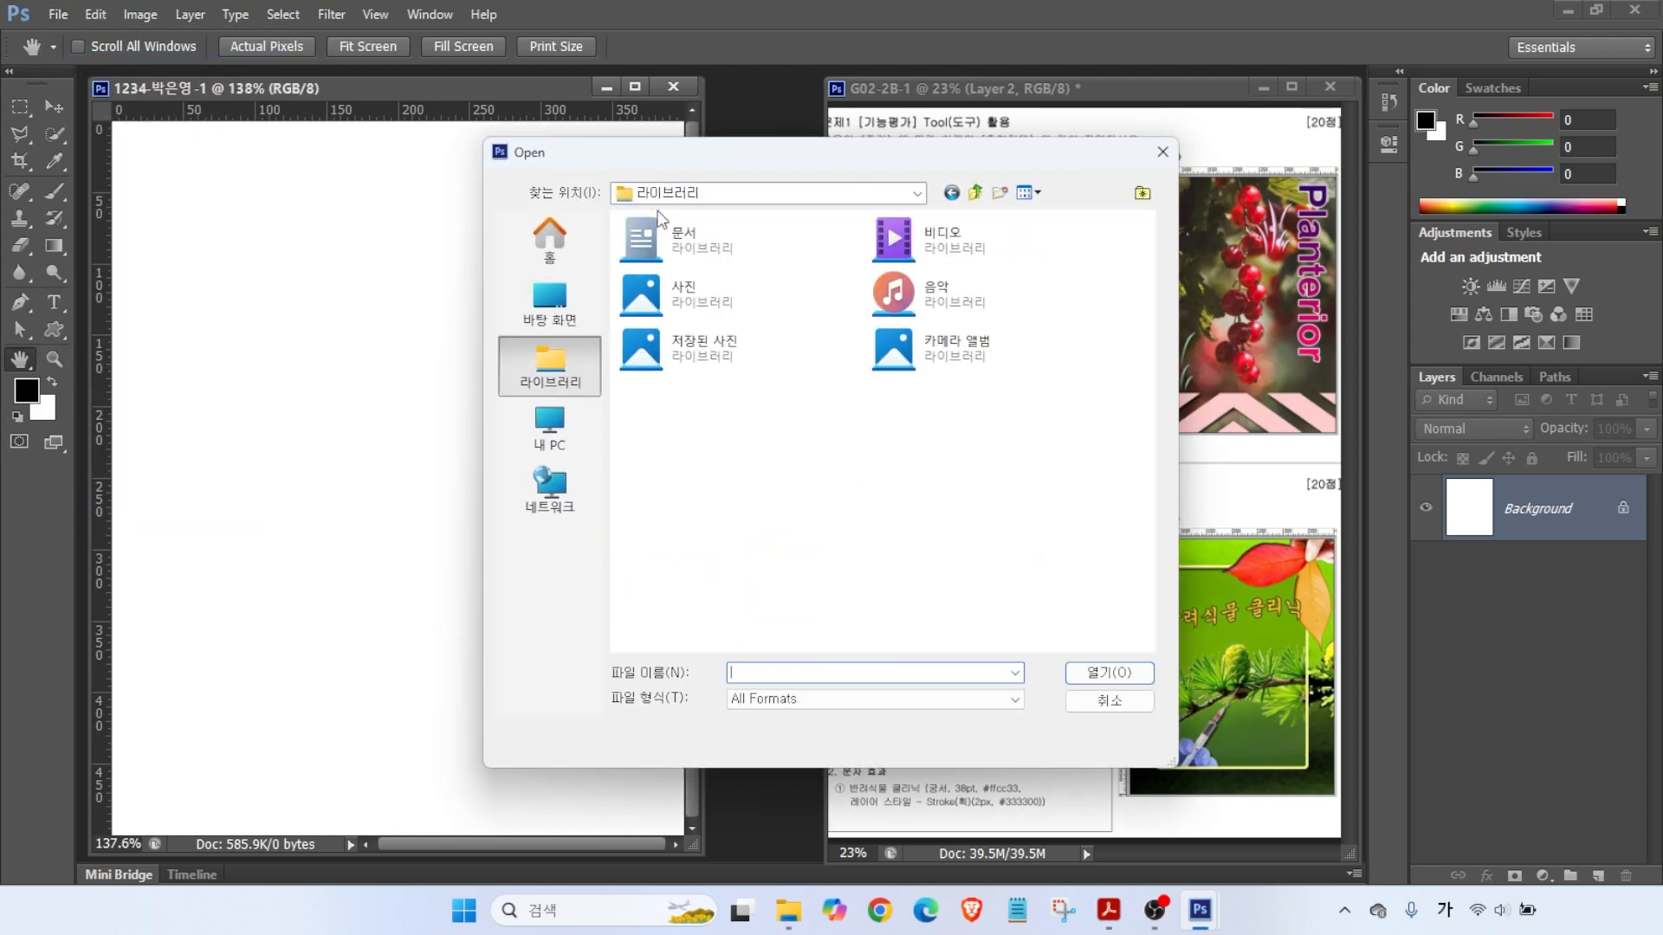
double_click(688, 232)
double_click(652, 265)
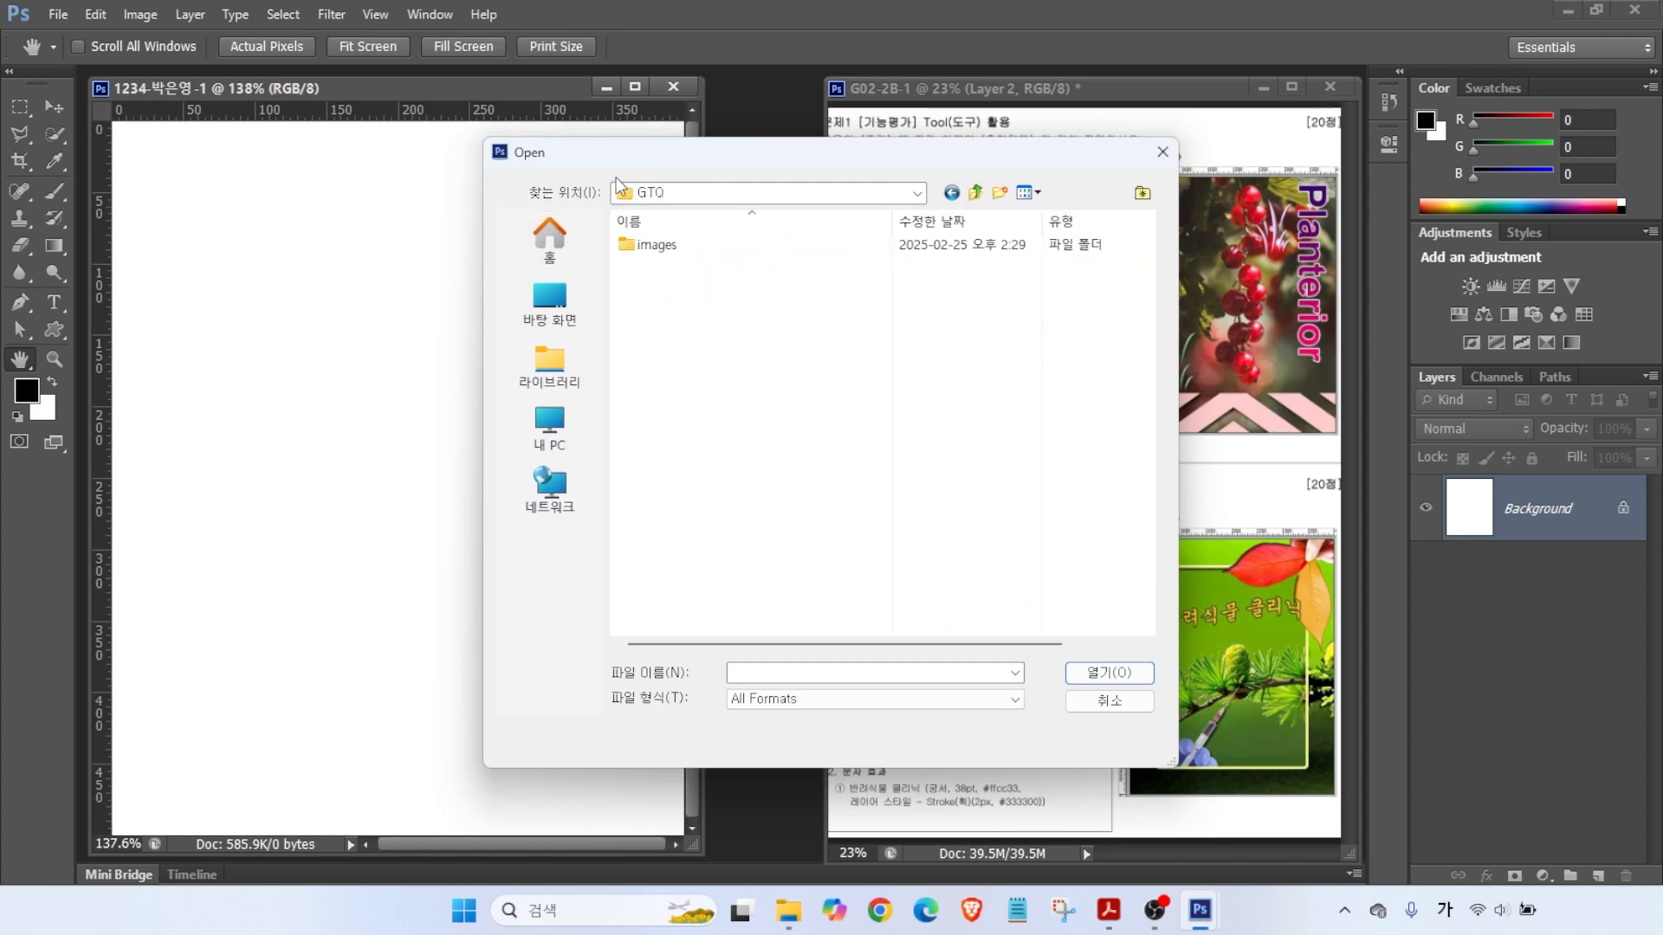
left_click(655, 247)
double_click(656, 246)
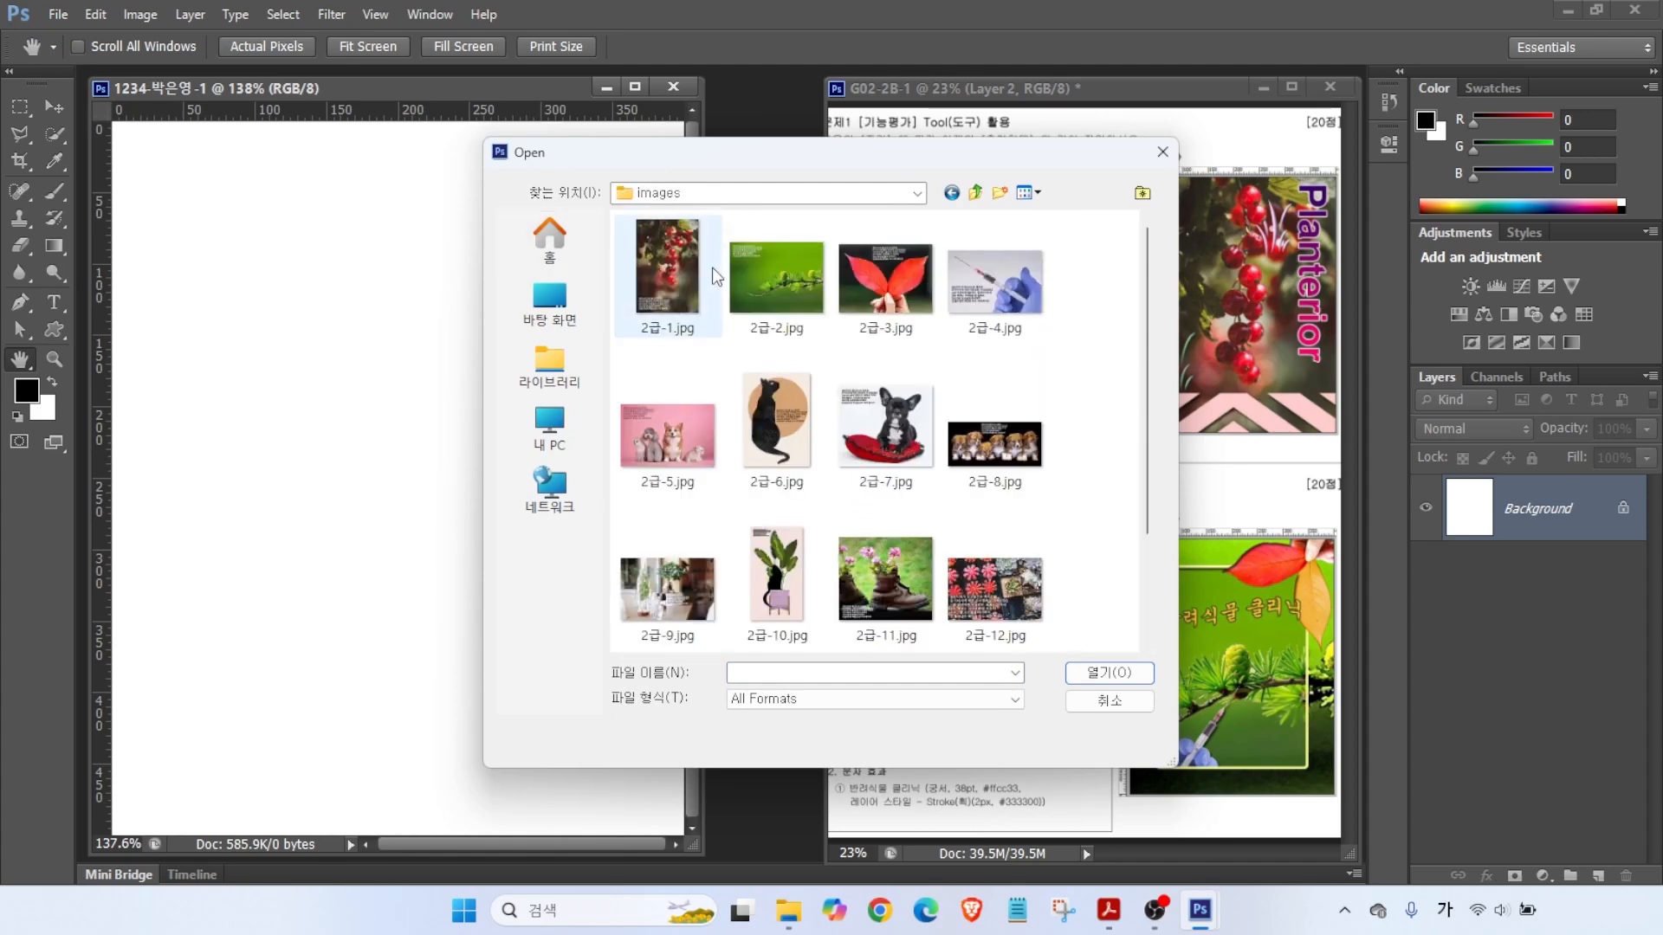
left_click(677, 288)
left_click(1100, 673)
left_click_drag(260, 127, 577, 192)
mouse_move(726, 205)
left_mouse_down()
mouse_move(801, 232)
mouse_move(749, 149)
mouse_move(671, 111)
left_mouse_up()
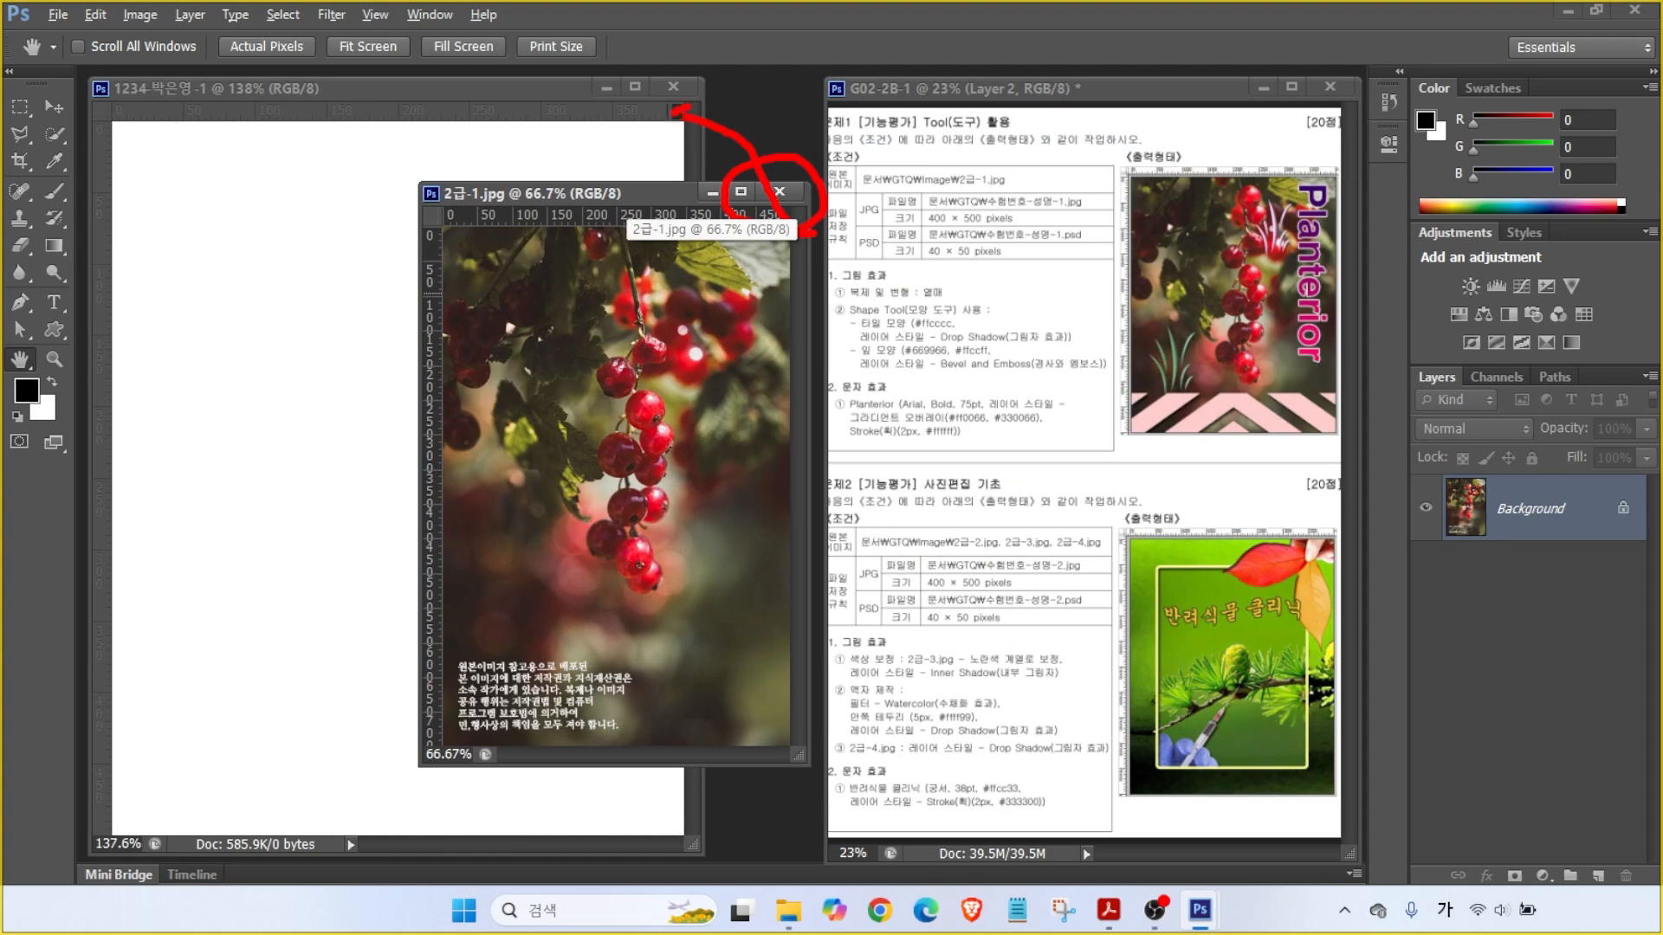
key("Escape")
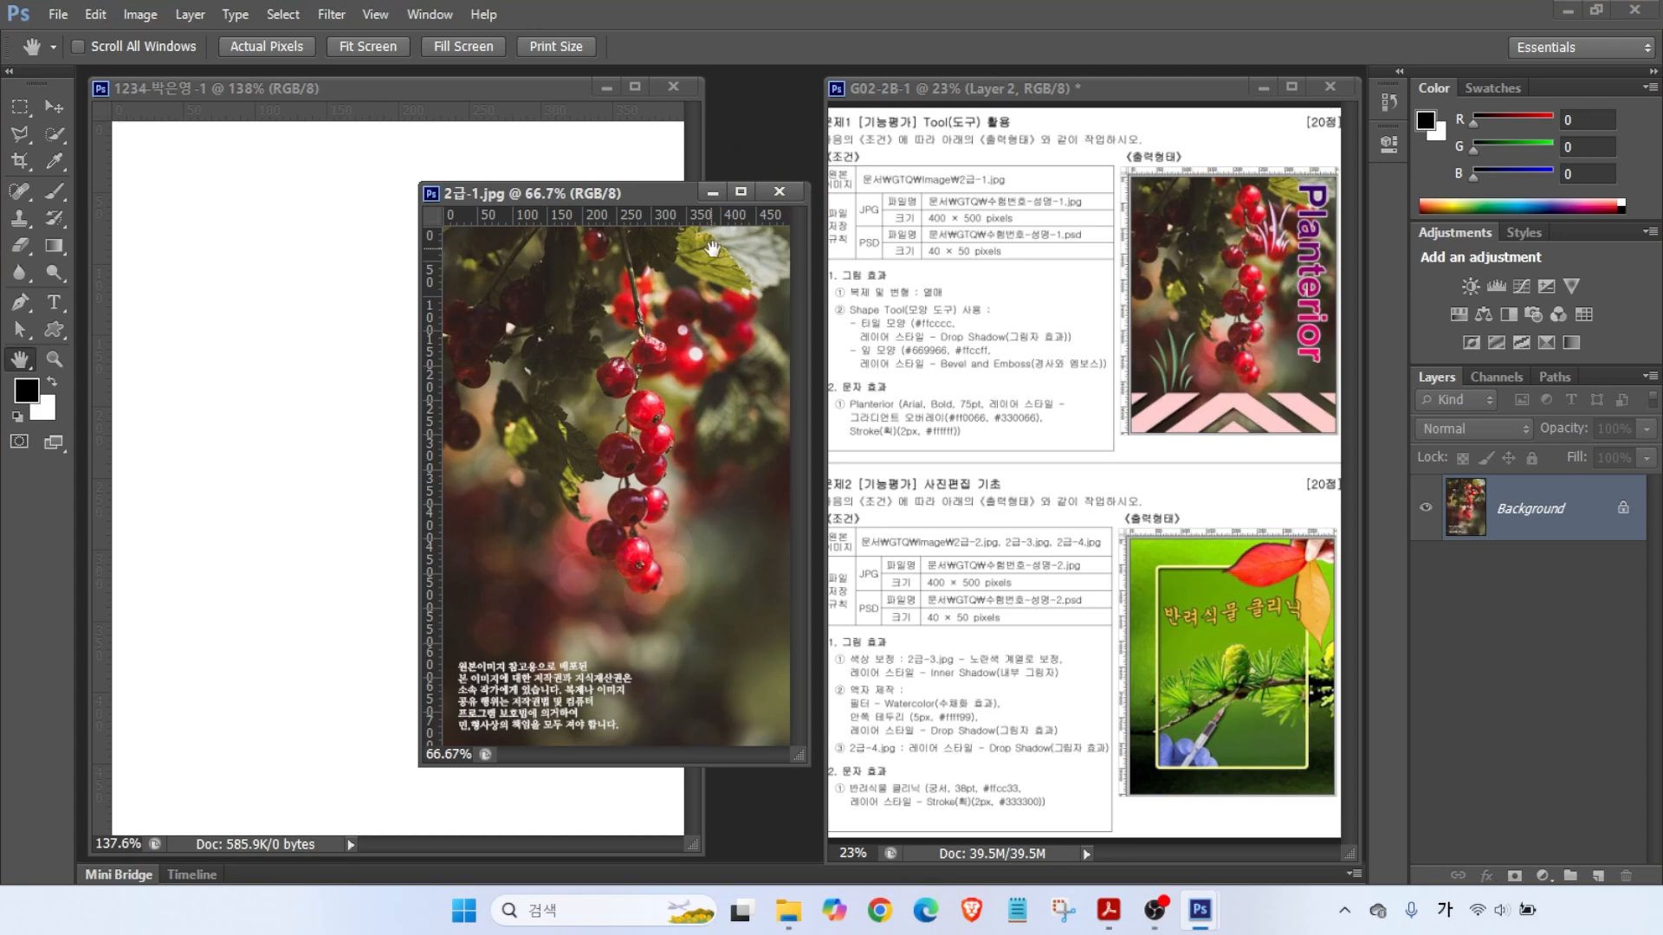
- Resize 2급-1.jpg in Image Size to 400 pixels wide, proportions constrained (400 × 599)
left_click(131, 16)
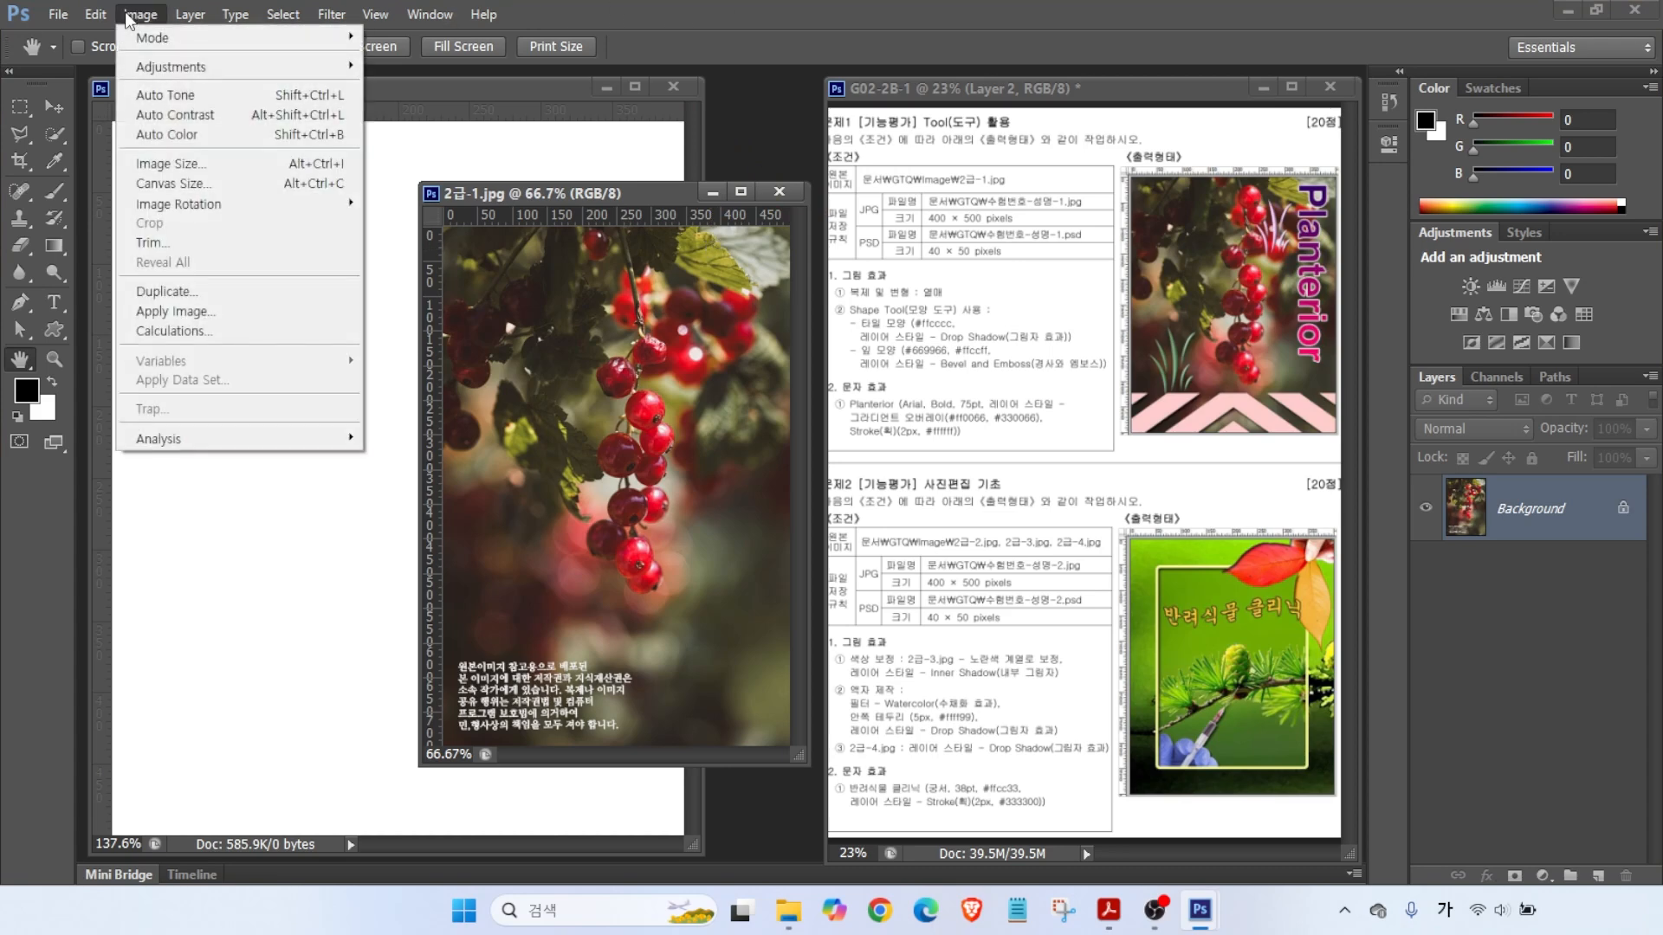
left_click(176, 168)
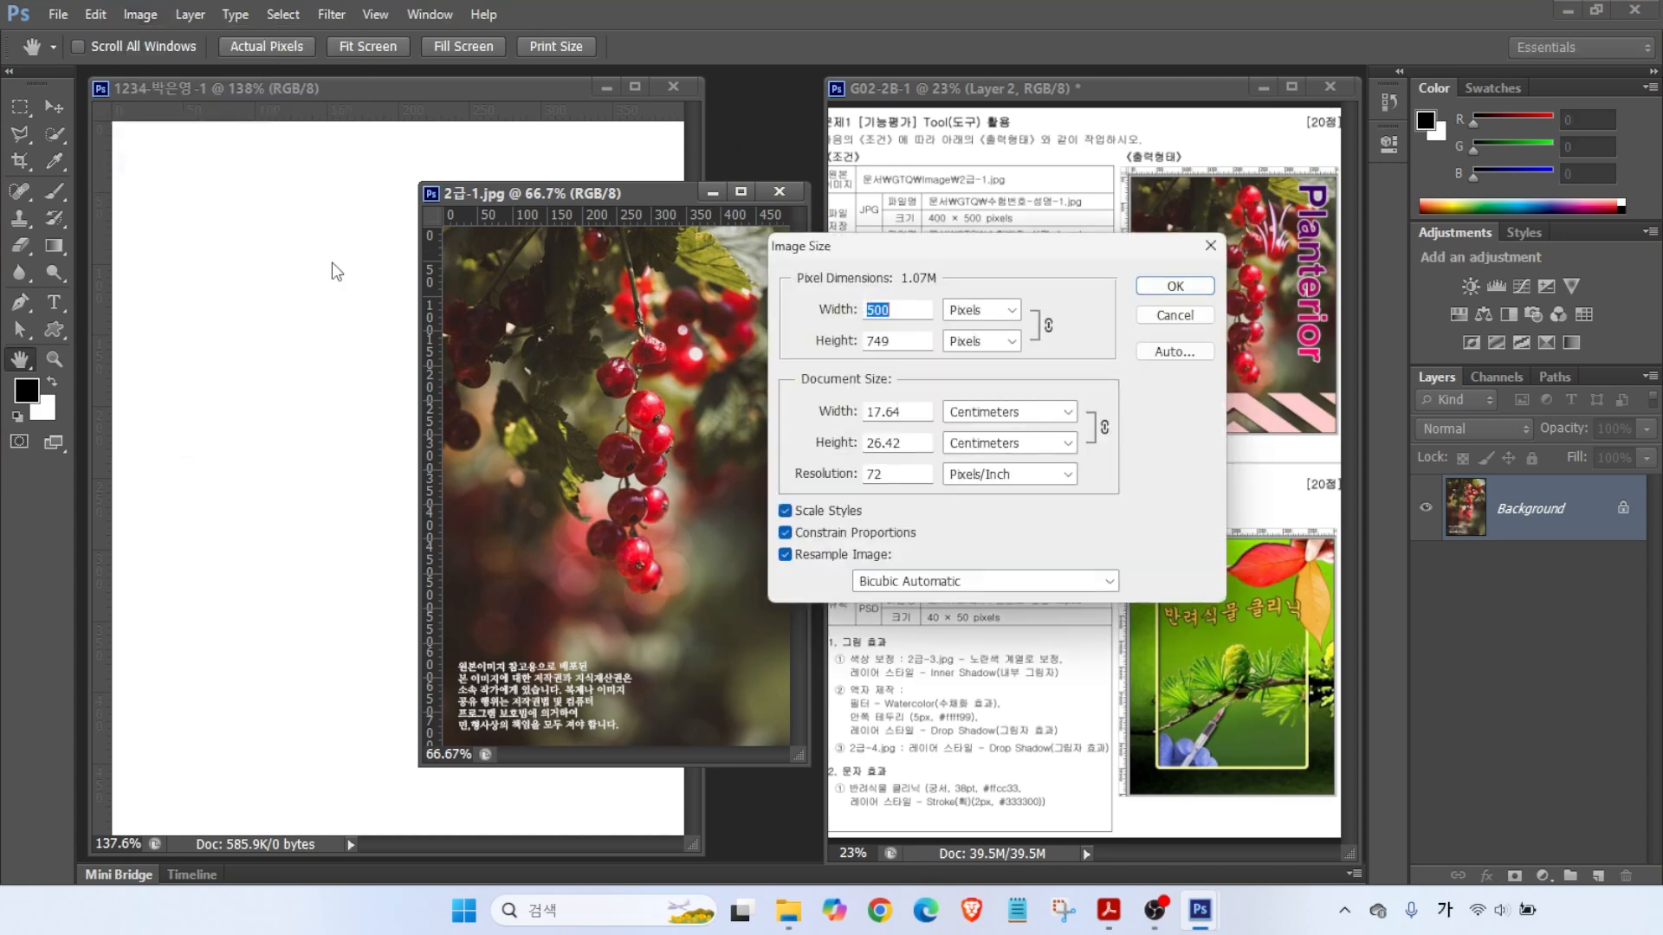
type("400")
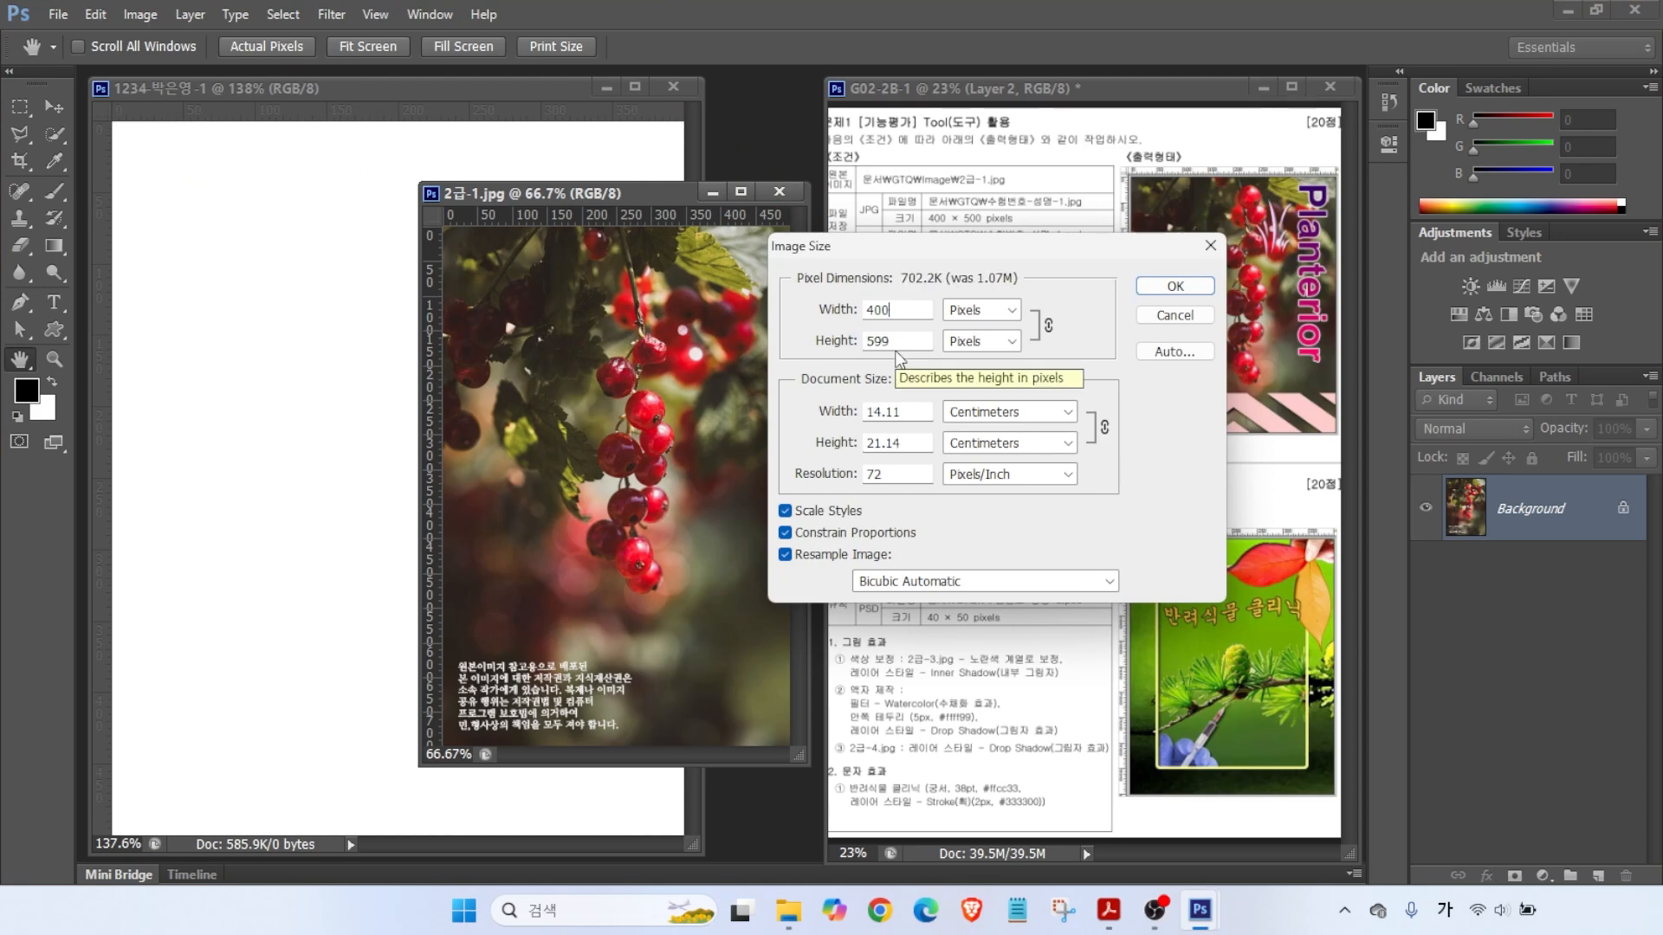
key("alt")
mouse_move(908, 356)
left_mouse_down()
mouse_move(841, 350)
mouse_move(862, 308)
mouse_move(911, 357)
left_mouse_up()
mouse_move(1065, 334)
left_mouse_down()
mouse_move(1019, 294)
mouse_move(1064, 358)
mouse_move(1145, 251)
left_mouse_up()
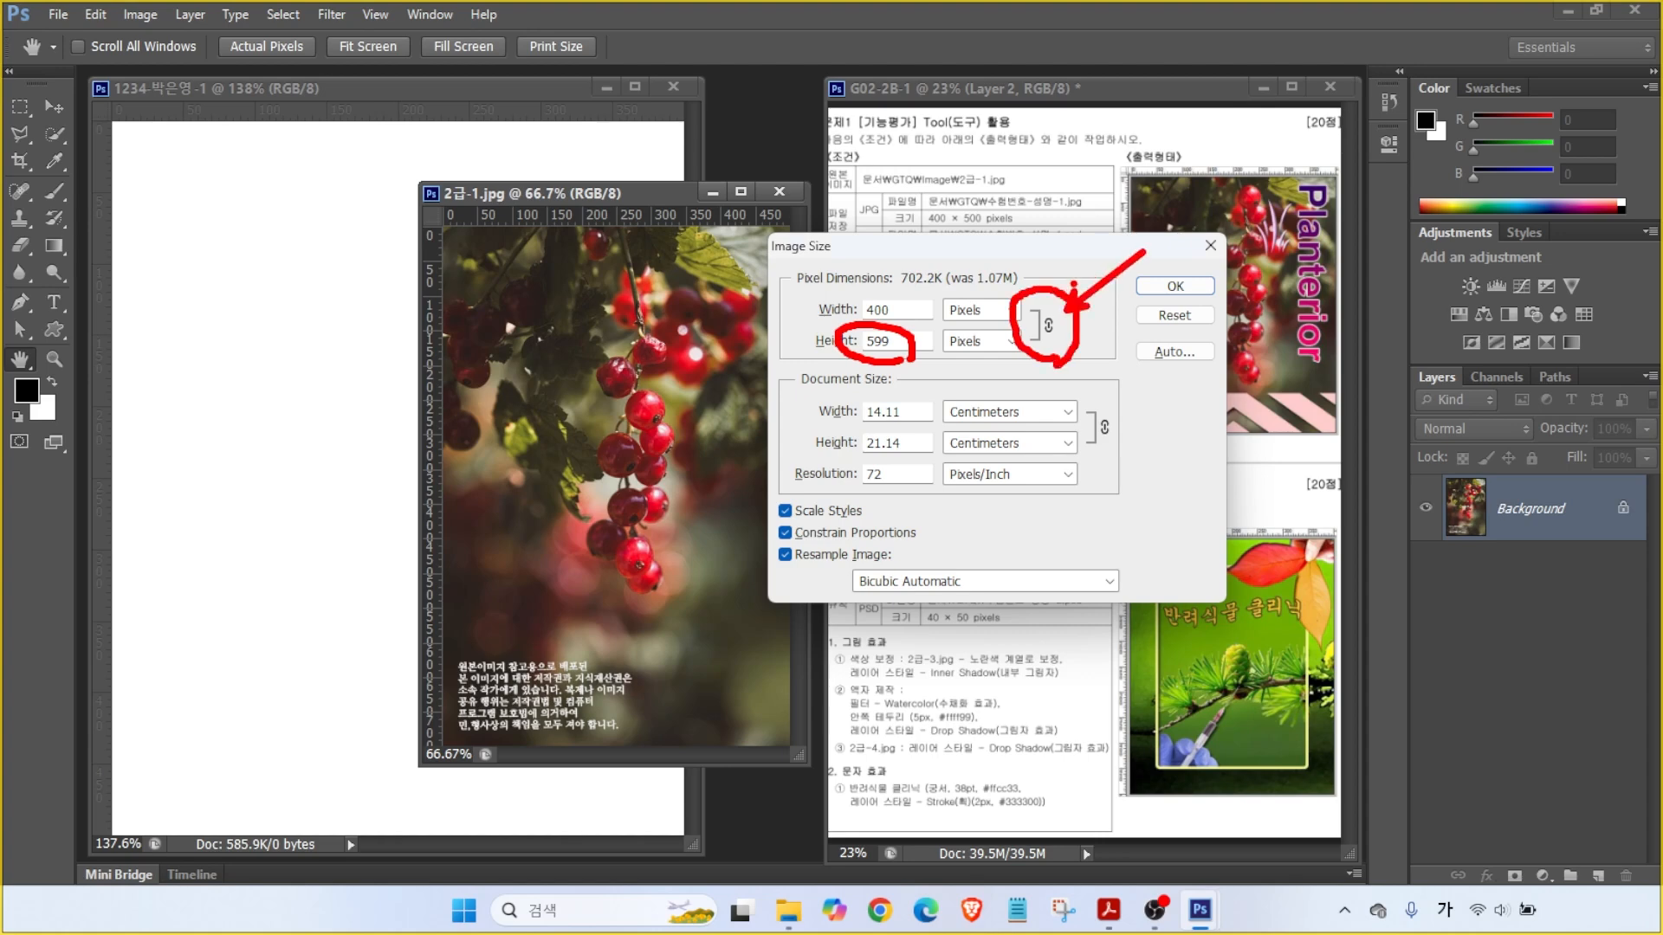
double_click(877, 340)
type("500")
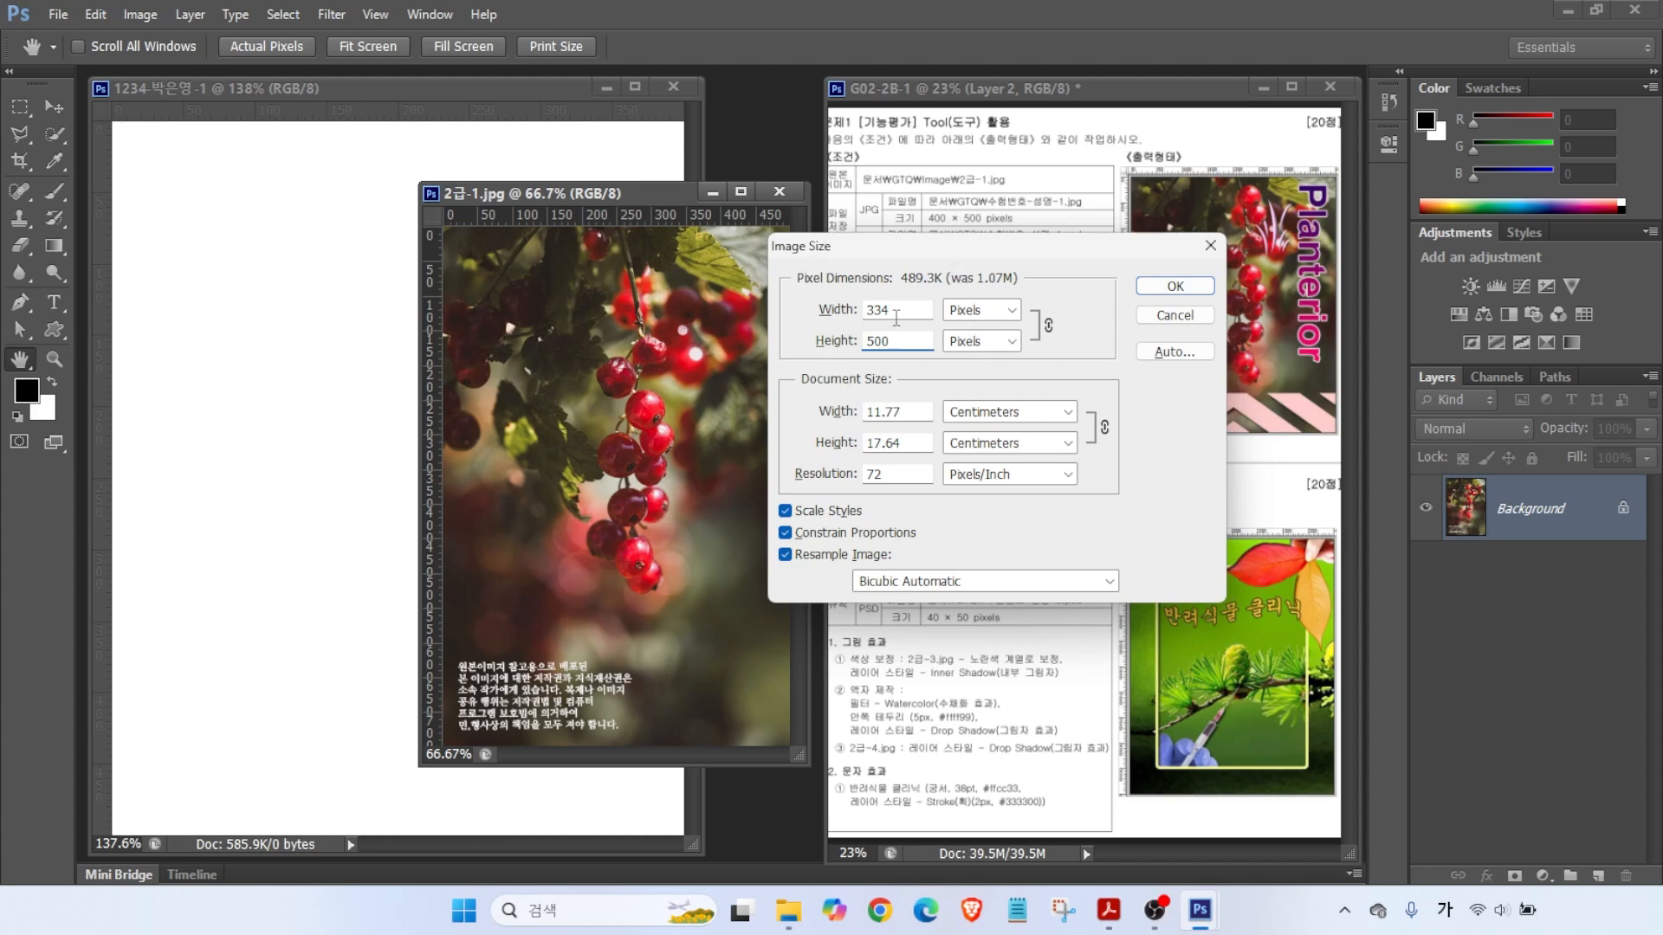
double_click(901, 313)
type("400")
left_click(1171, 285)
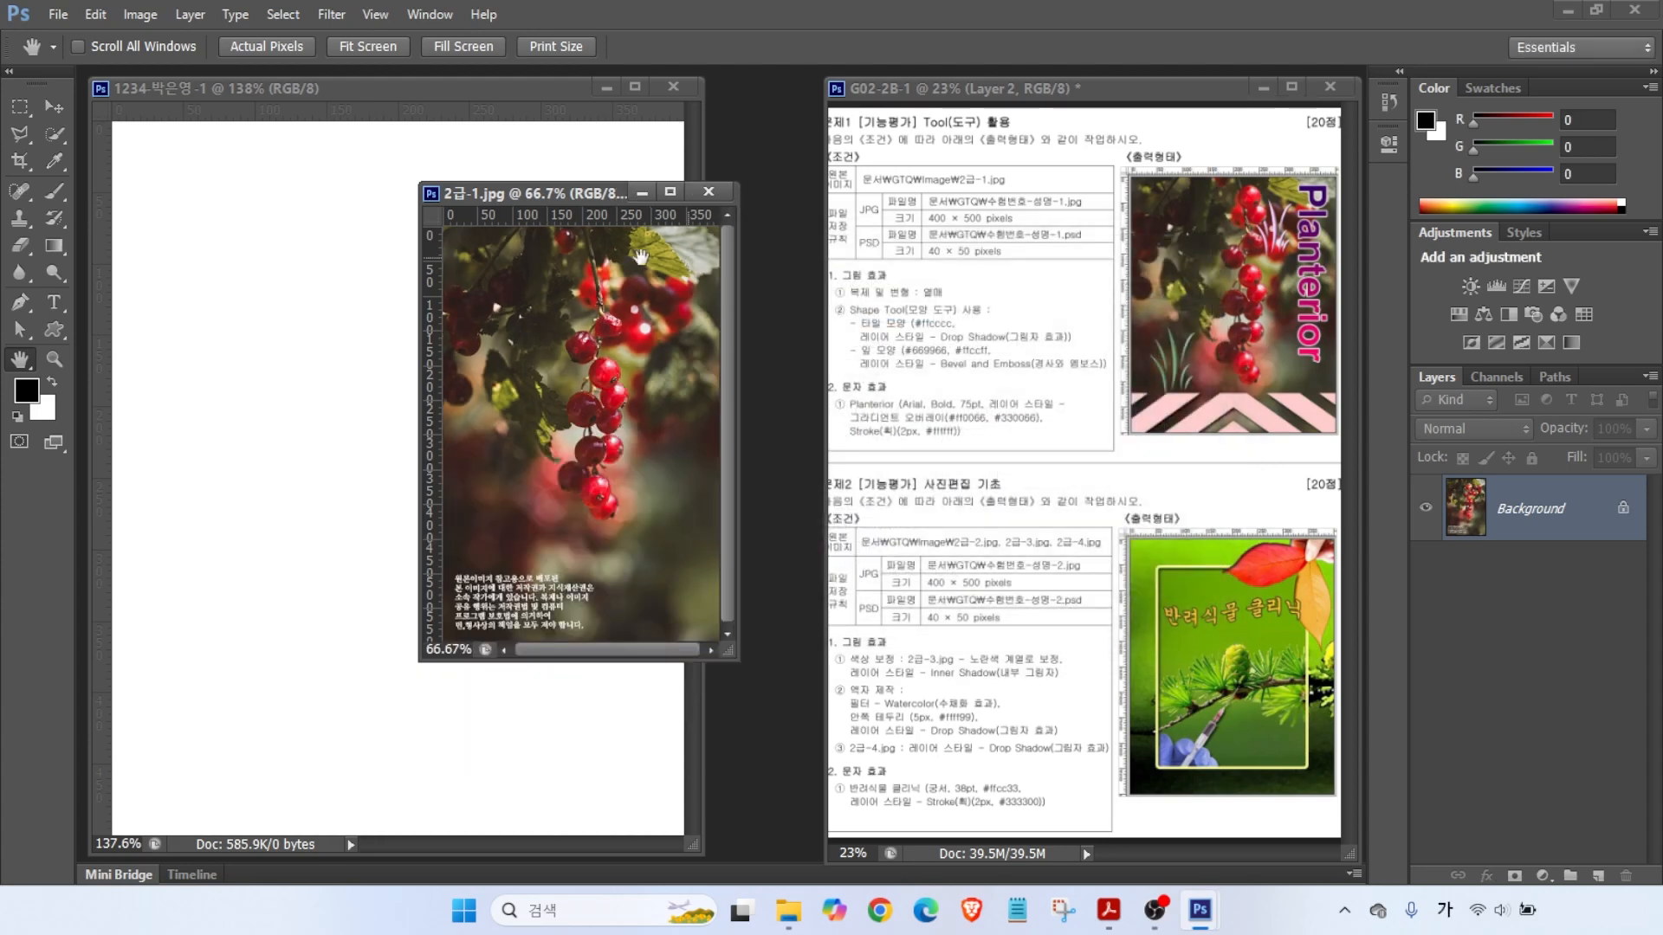
- Drag the berry photo into the working document as Layer 1, then close 2급-1.jpg without saving
left_click_drag(502, 201, 631, 242)
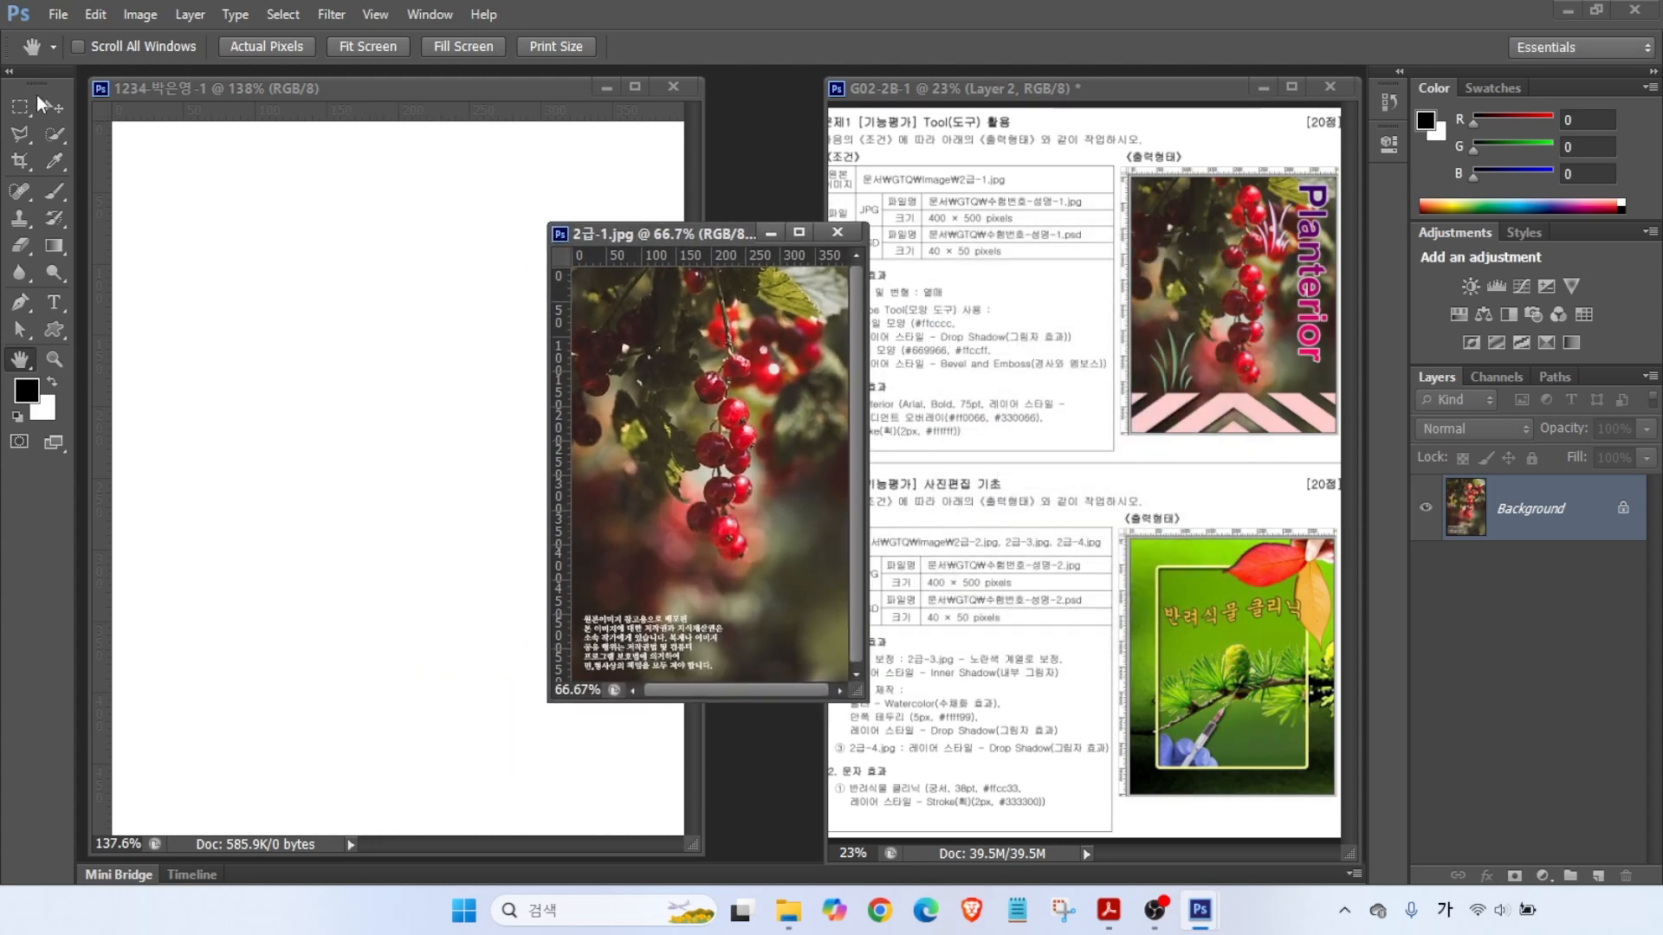
left_click(55, 108)
left_click_drag(730, 480, 239, 440)
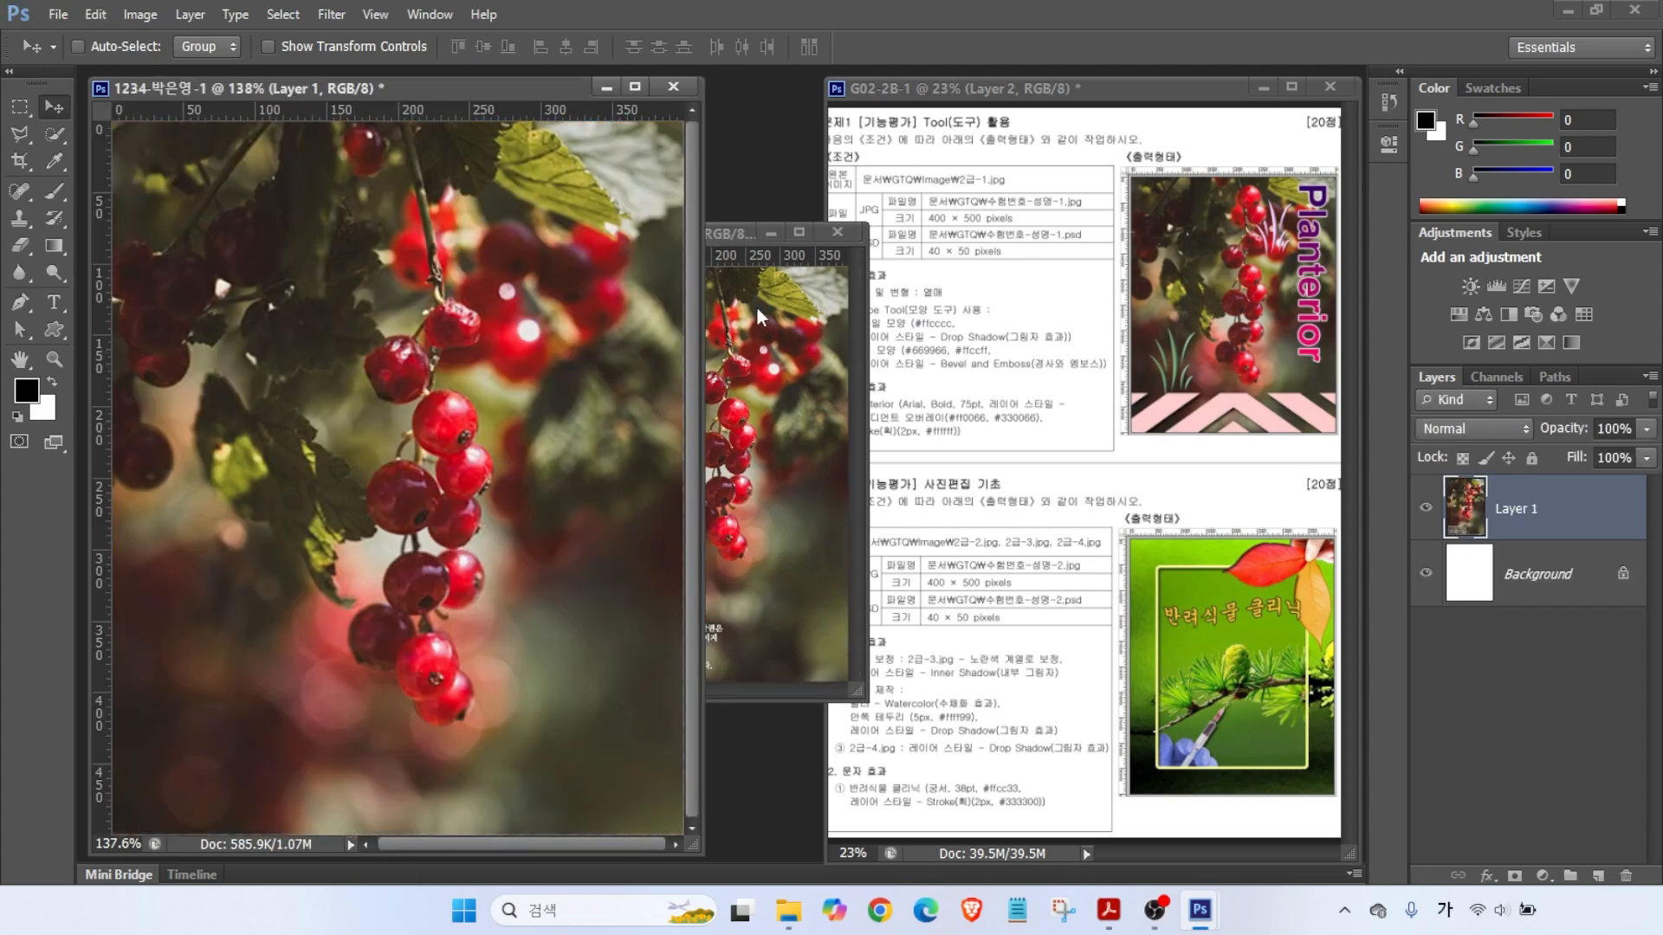
left_click(837, 232)
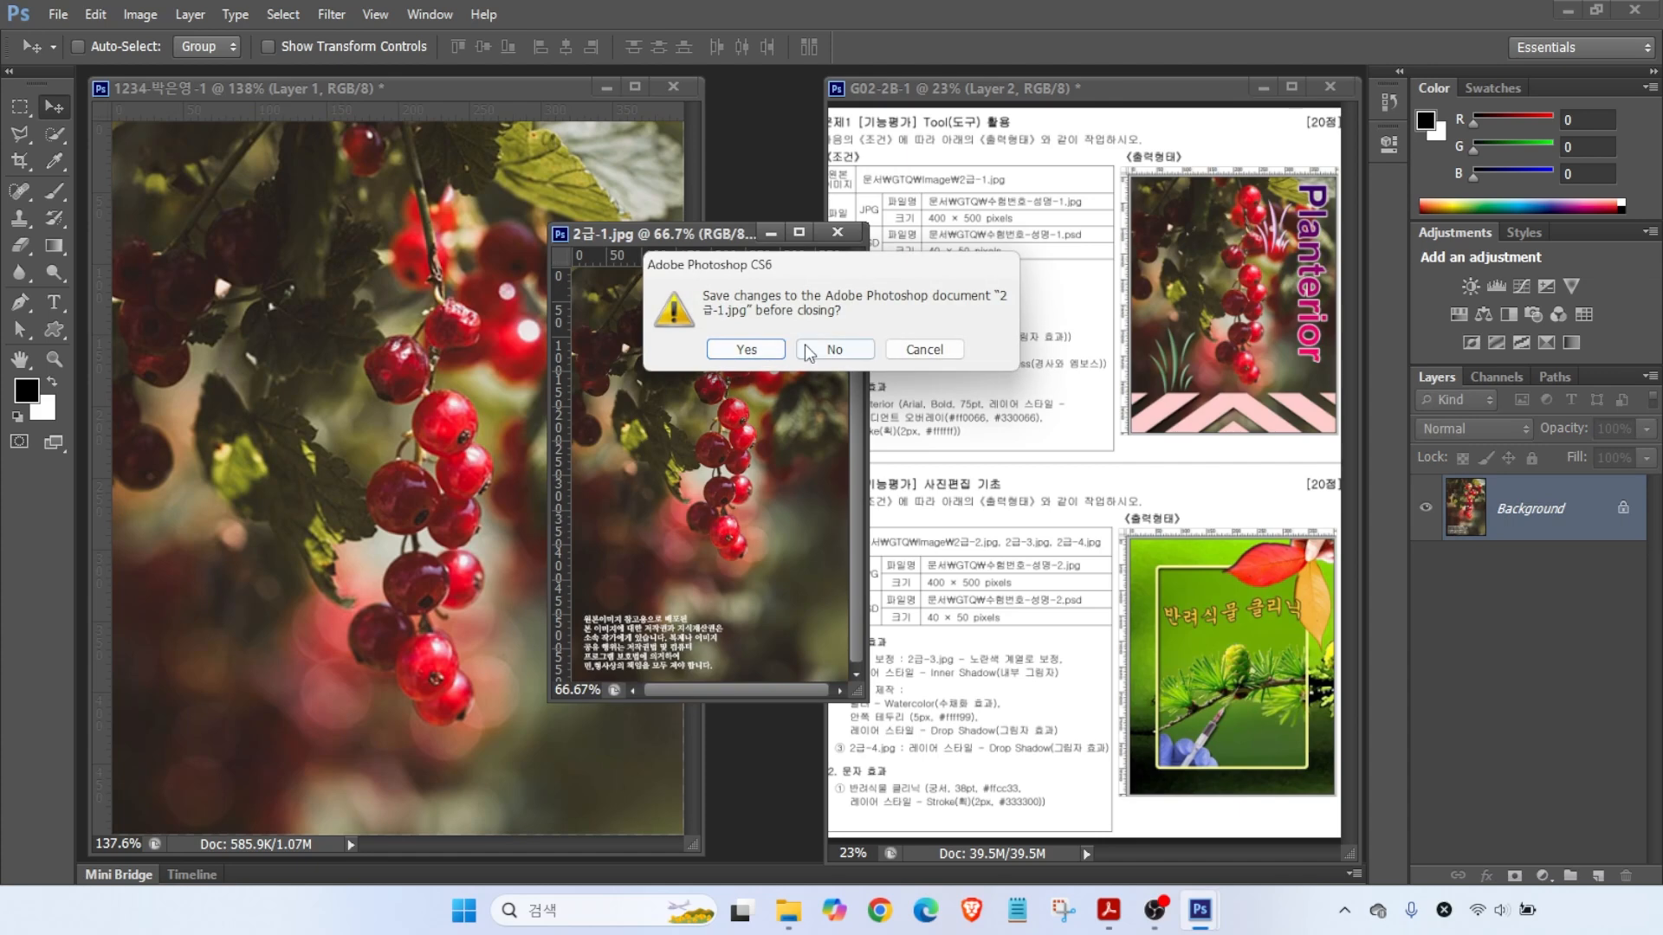
left_click(836, 351)
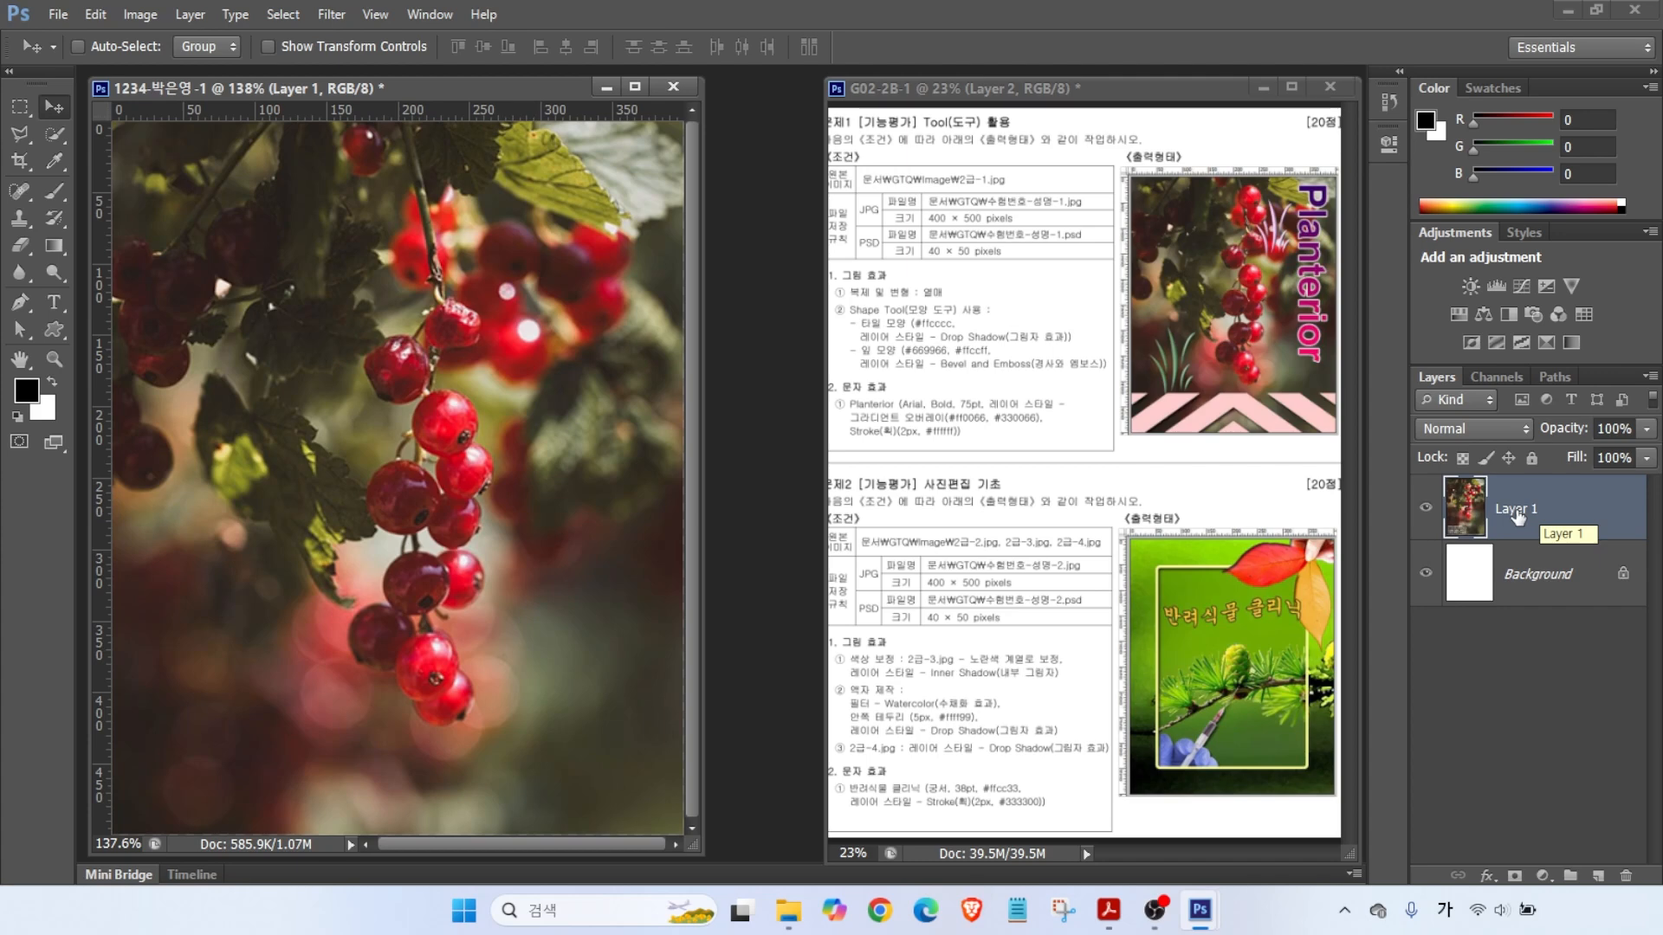
- Rename the berry photo layer to 2-1 and shift the photo up about 26 px
double_click(1516, 513)
type("2-1")
key("Return")
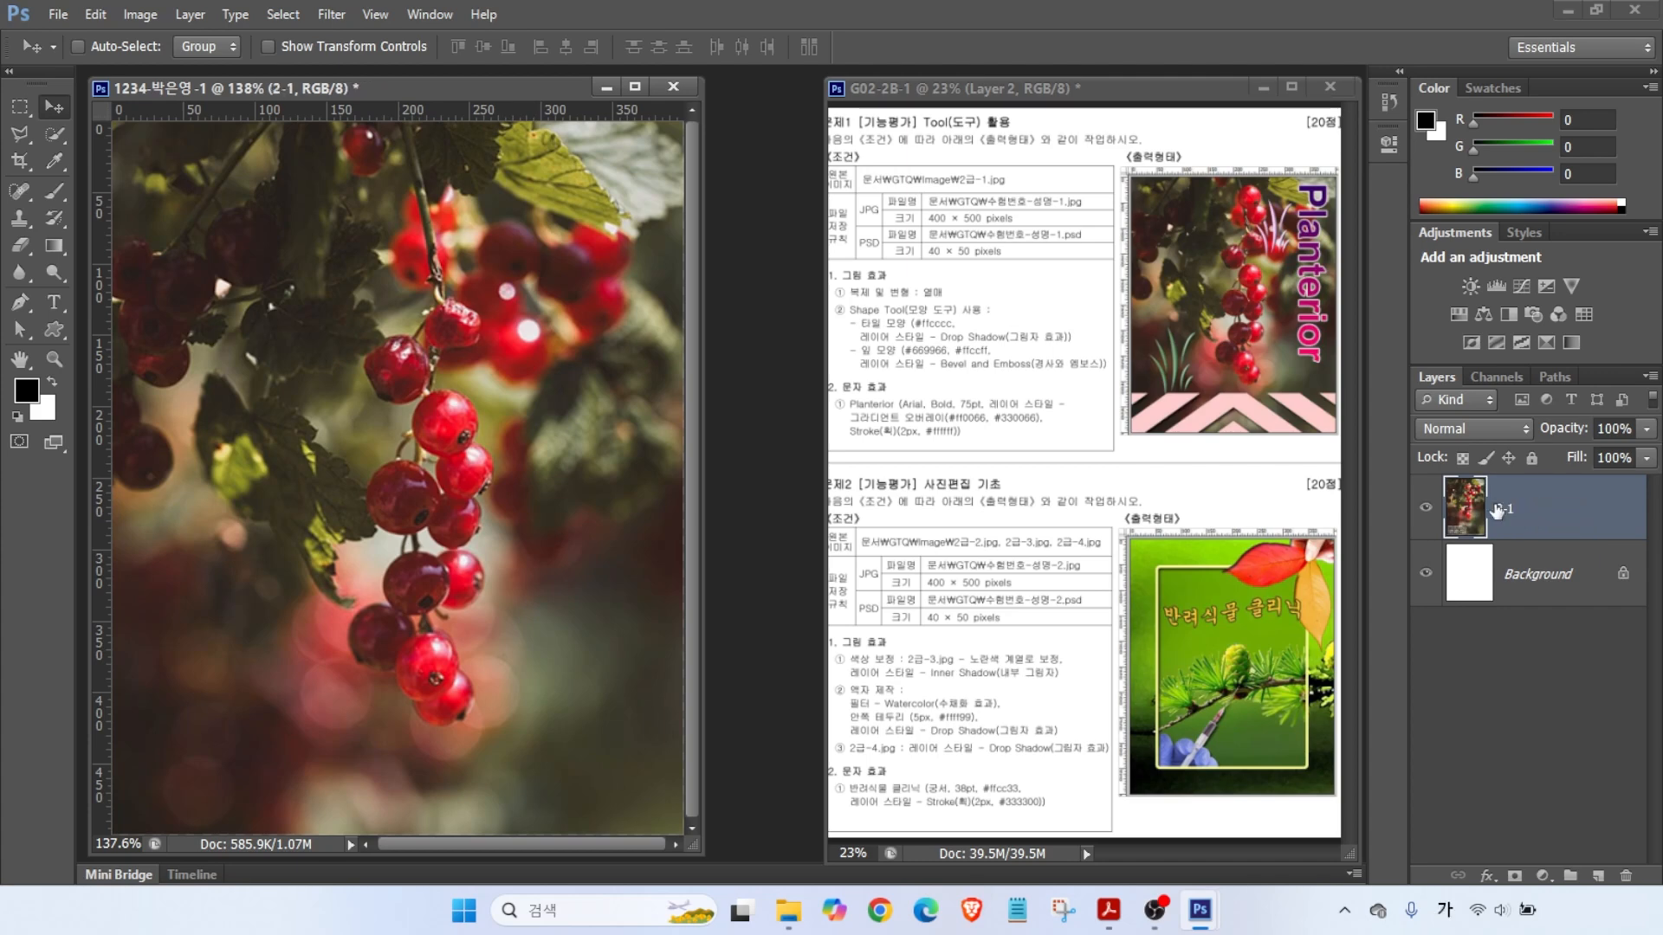
left_click_drag(525, 306, 524, 276)
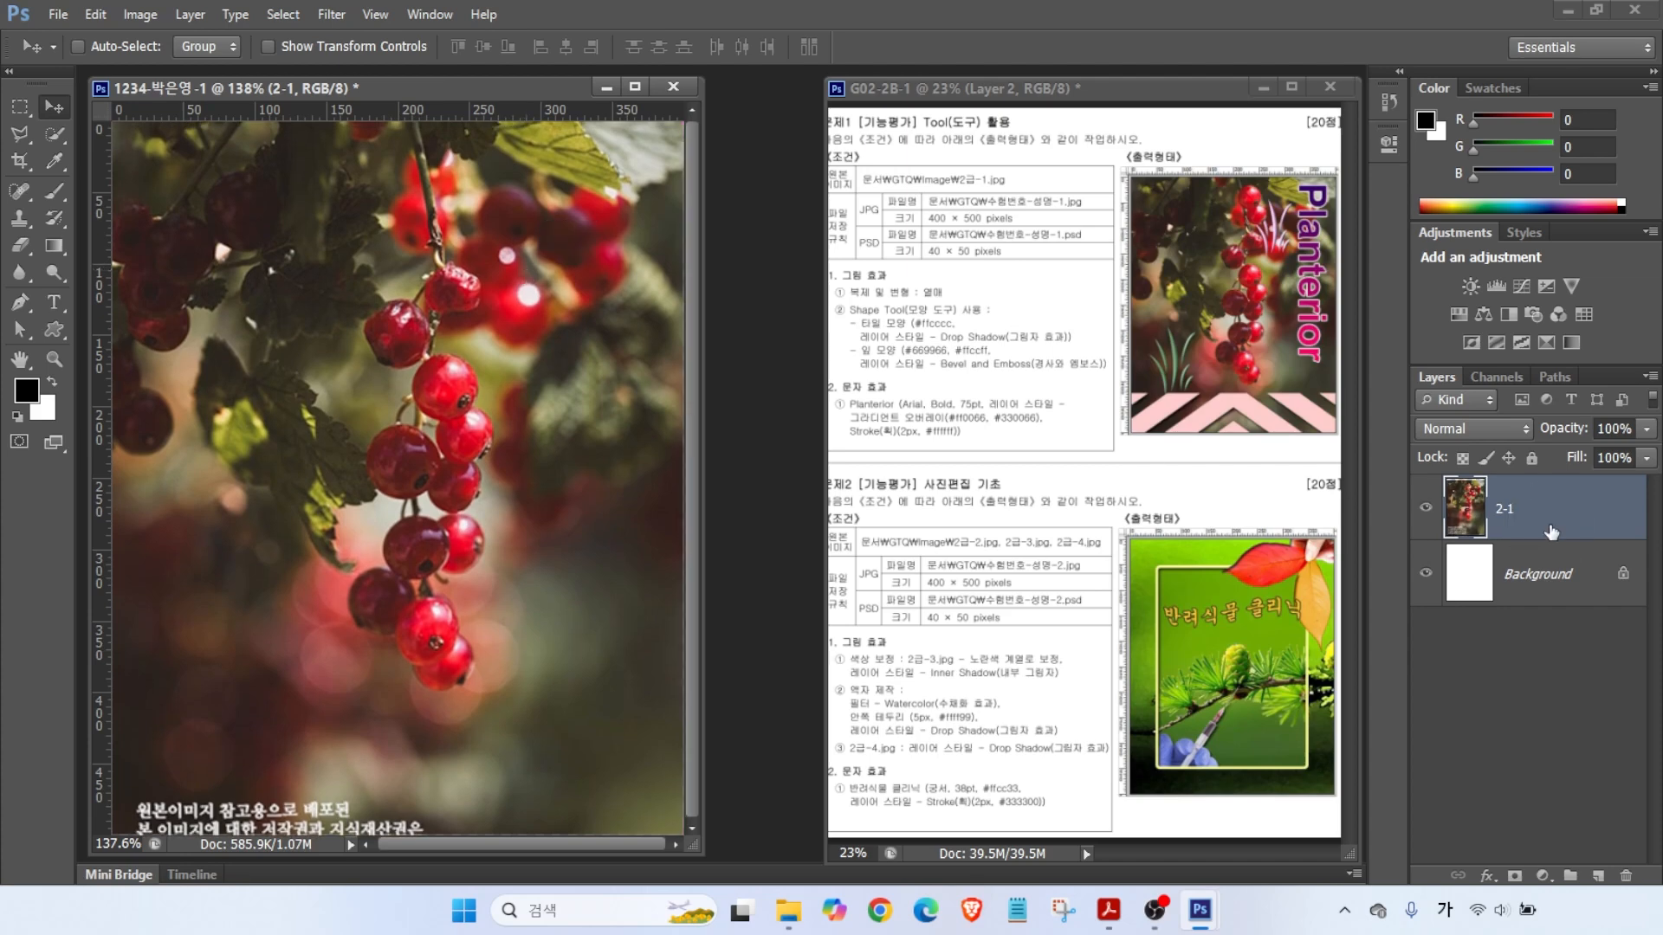
- Arrange the G02-2B-1 task sheet alongside the working document
key("alt+2")
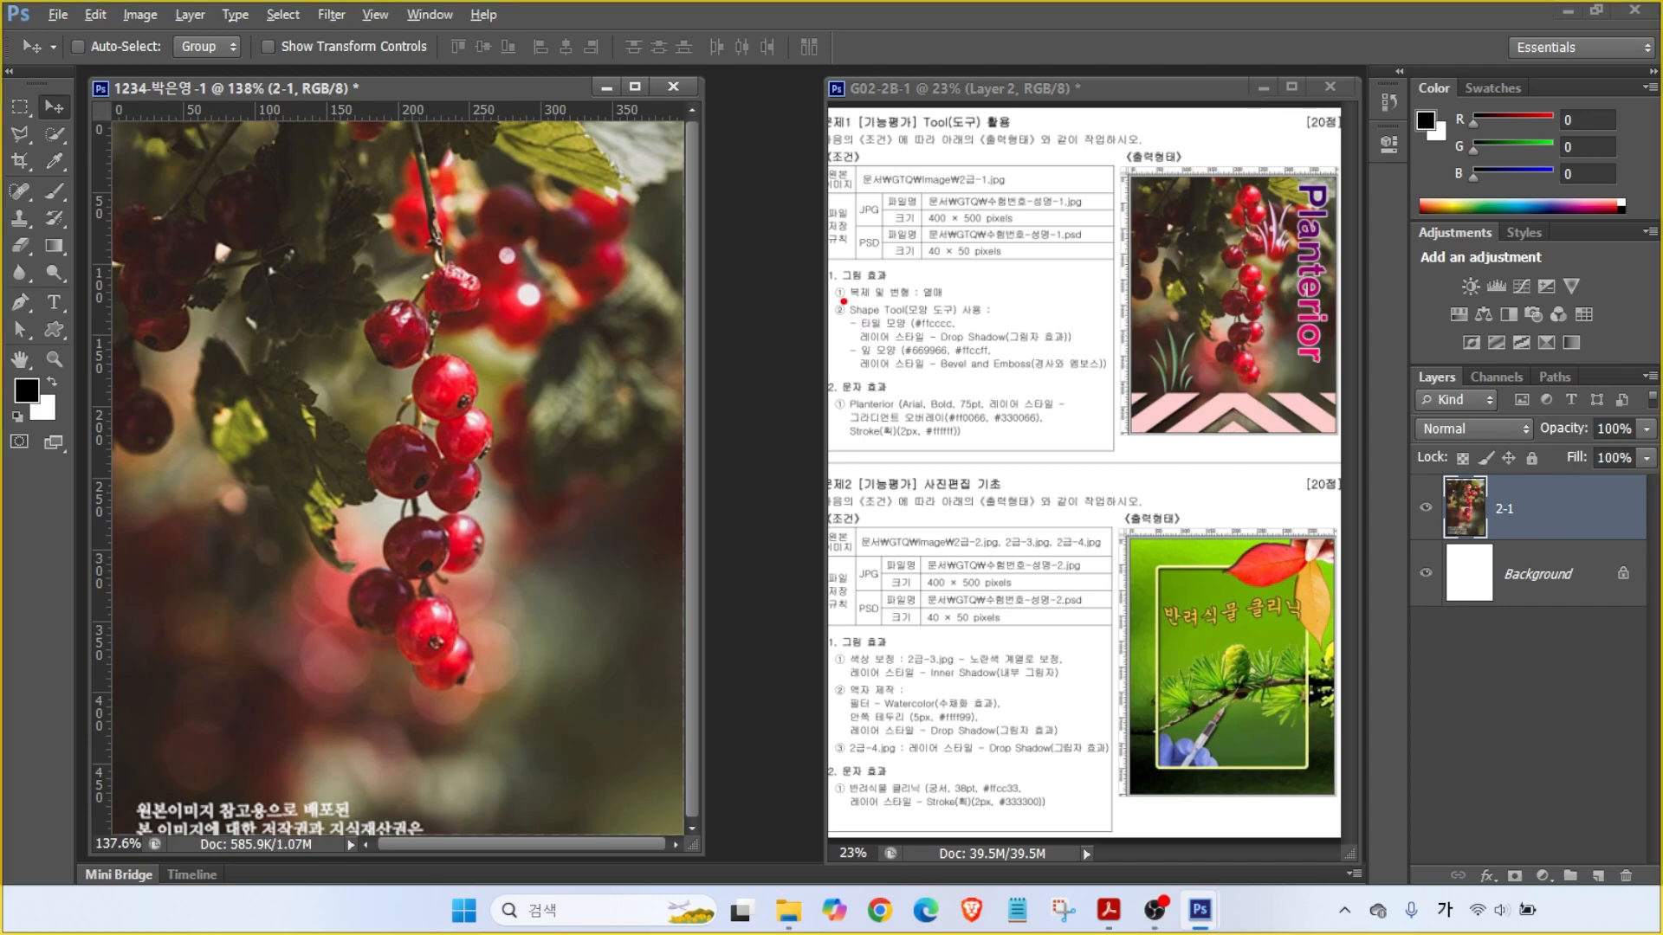
mouse_move(782, 223)
left_mouse_down()
mouse_move(835, 279)
mouse_move(942, 303)
left_mouse_up()
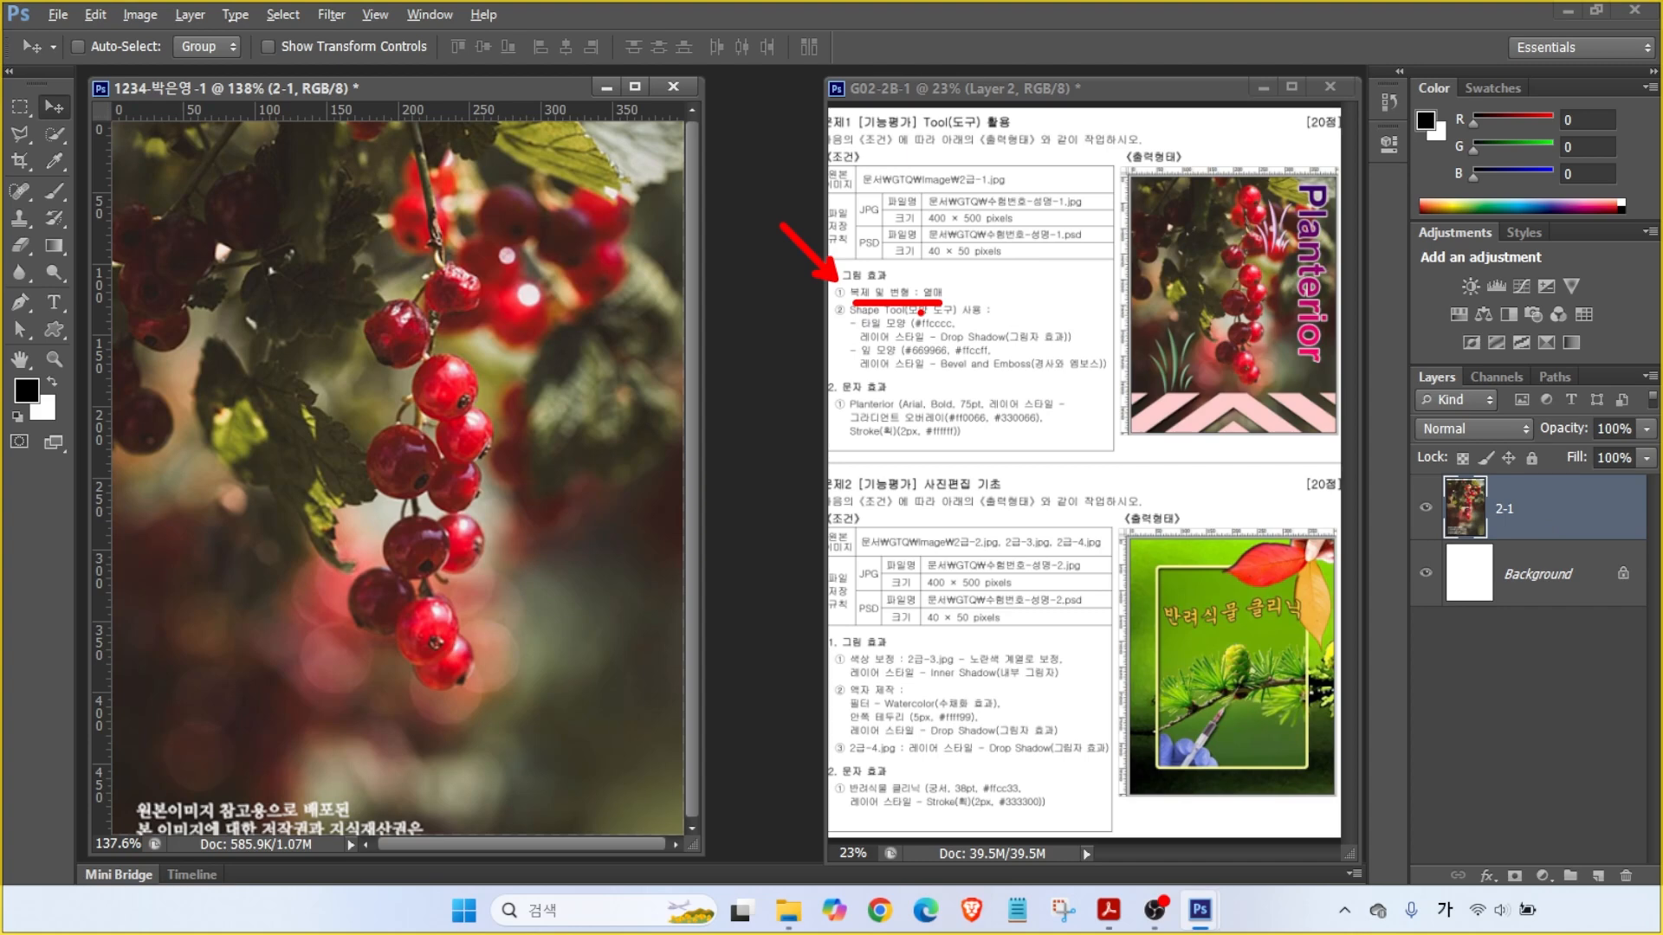
mouse_move(1280, 223)
left_mouse_down()
mouse_move(1264, 240)
mouse_move(1217, 158)
mouse_move(1279, 216)
left_mouse_up()
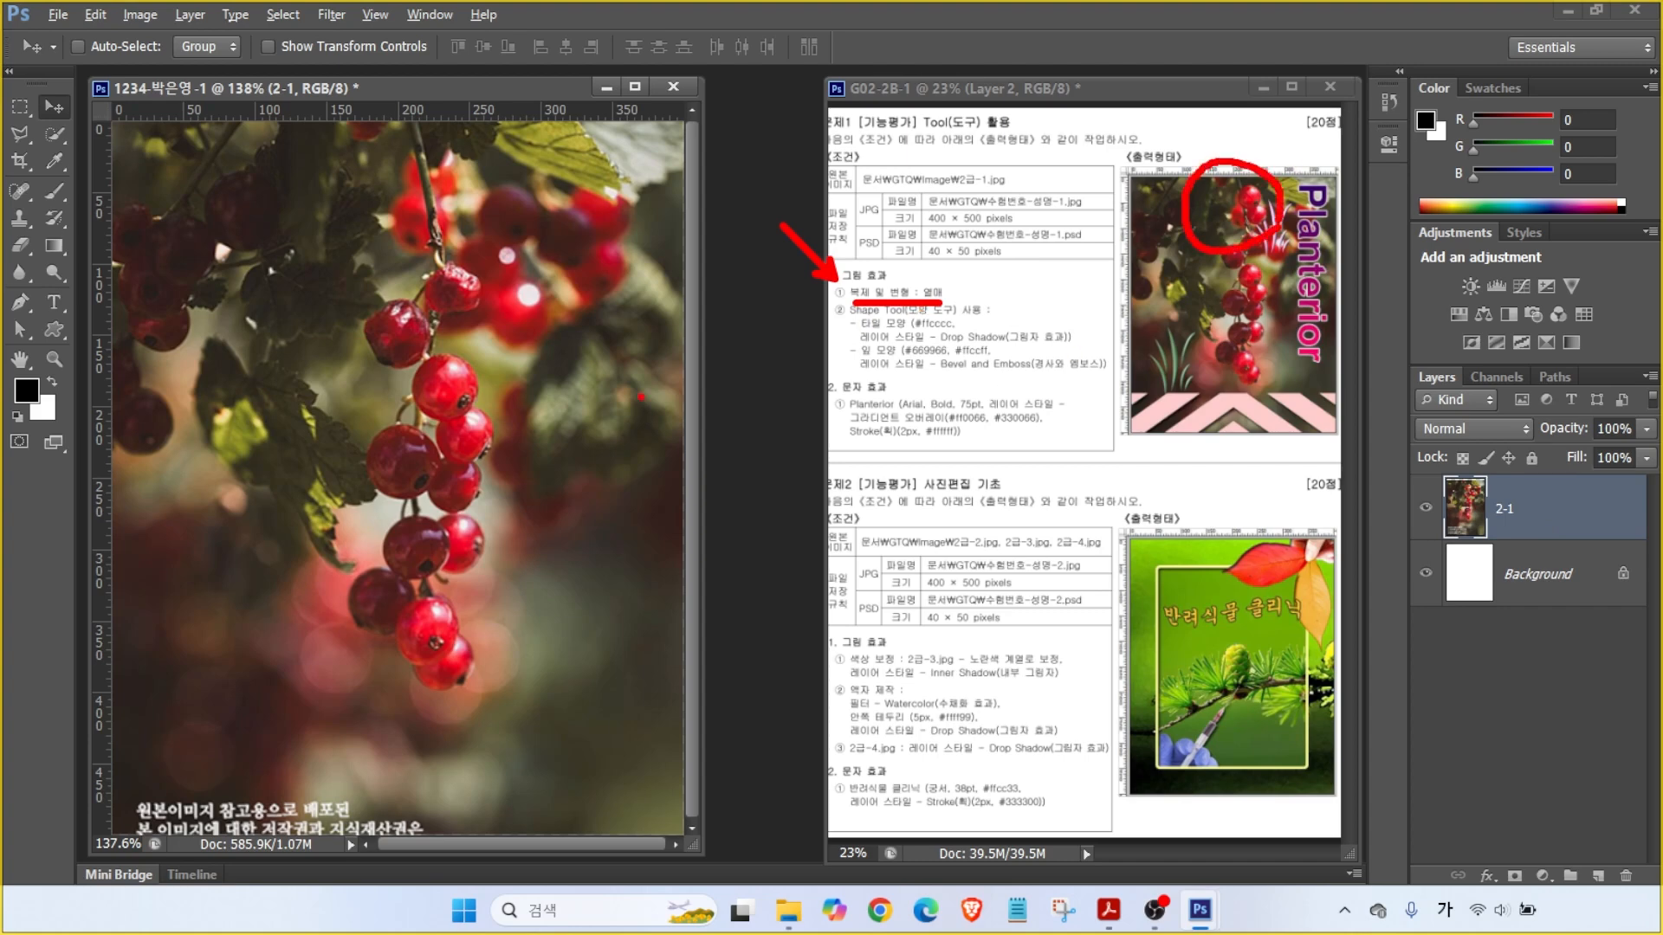
mouse_move(489, 249)
left_mouse_down()
mouse_move(325, 160)
mouse_move(505, 216)
left_mouse_up()
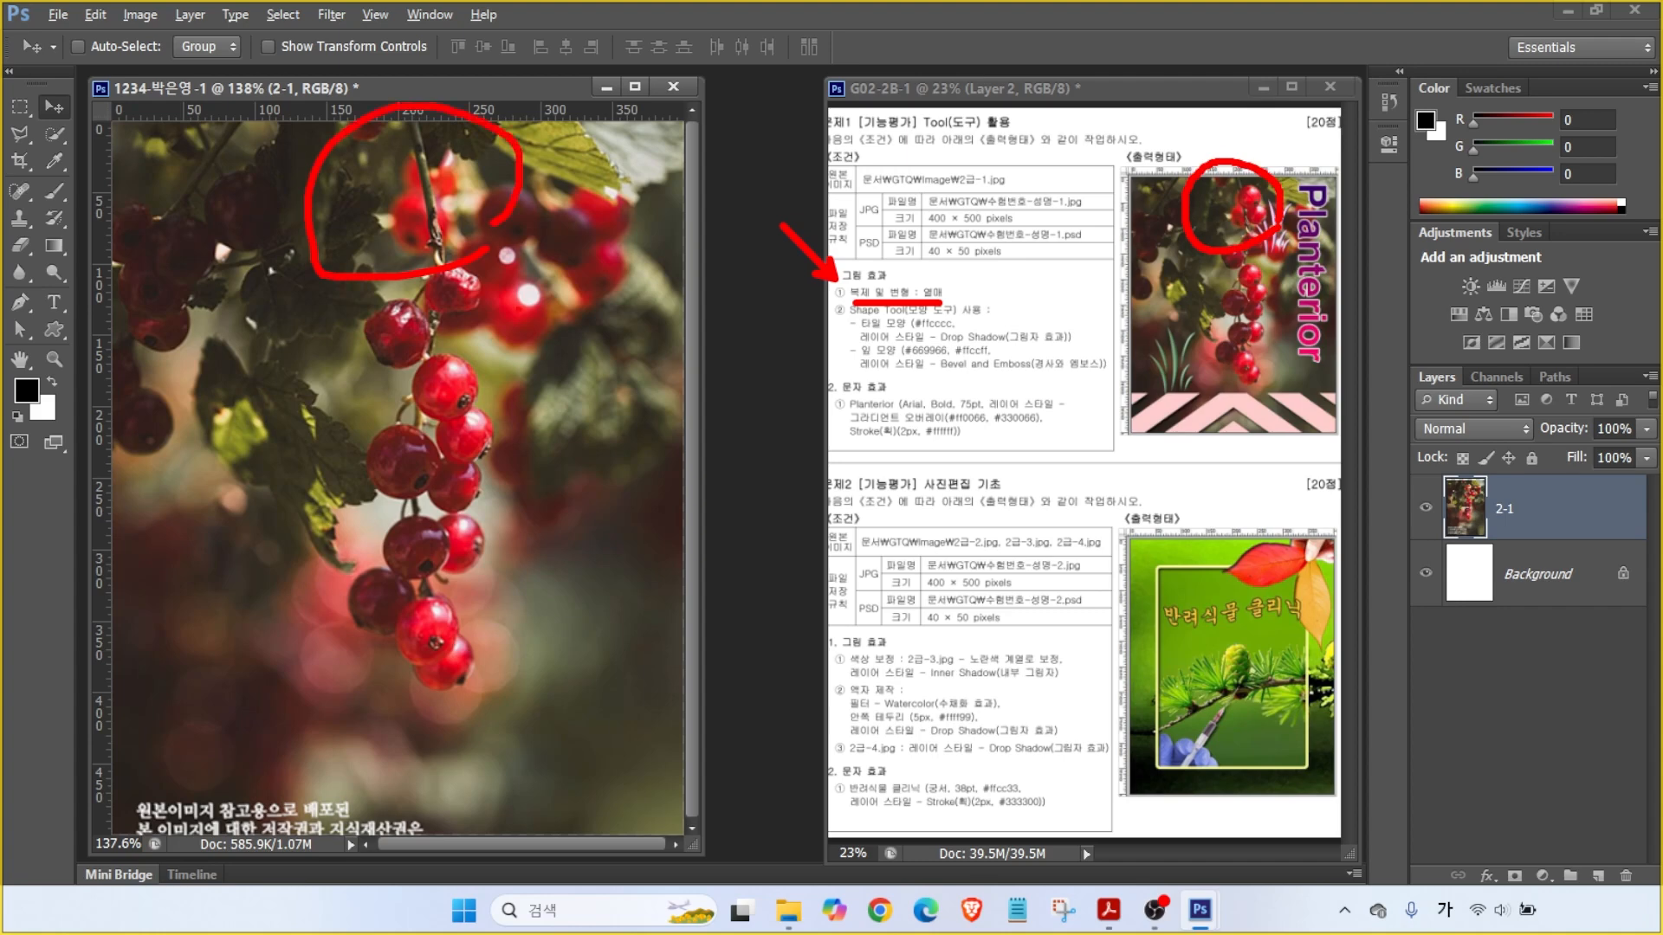
mouse_move(493, 459)
left_mouse_down()
mouse_move(355, 396)
mouse_move(519, 450)
left_mouse_up()
left_click_drag(478, 383, 546, 221)
left_click_drag(468, 173, 511, 251)
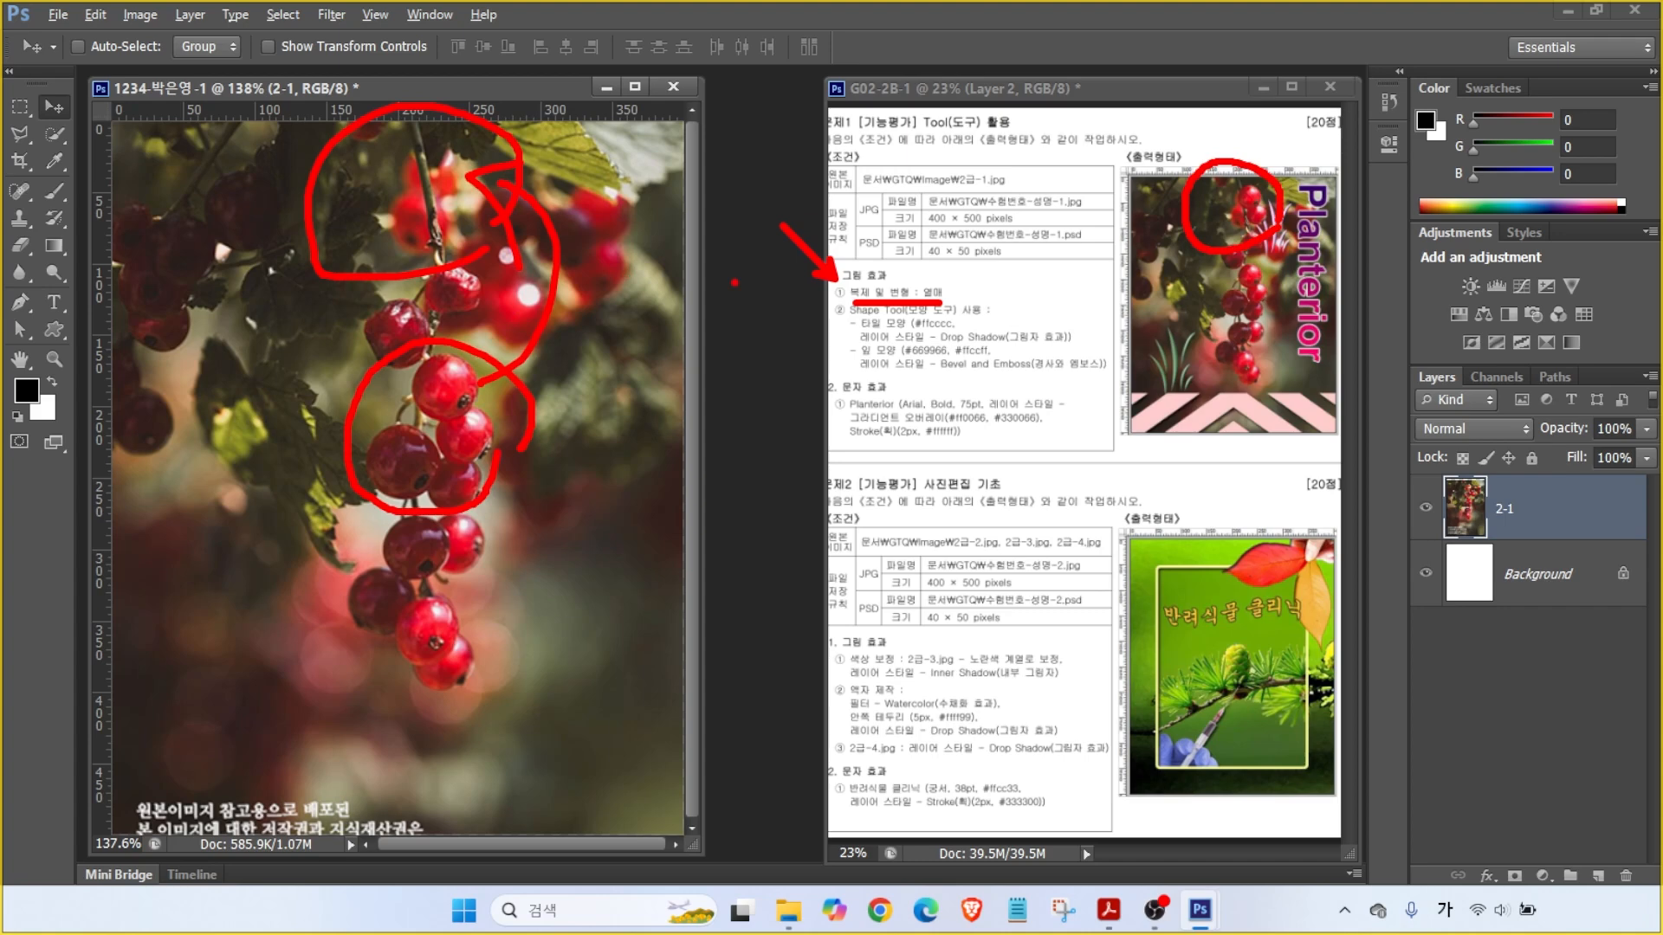
key("Escape")
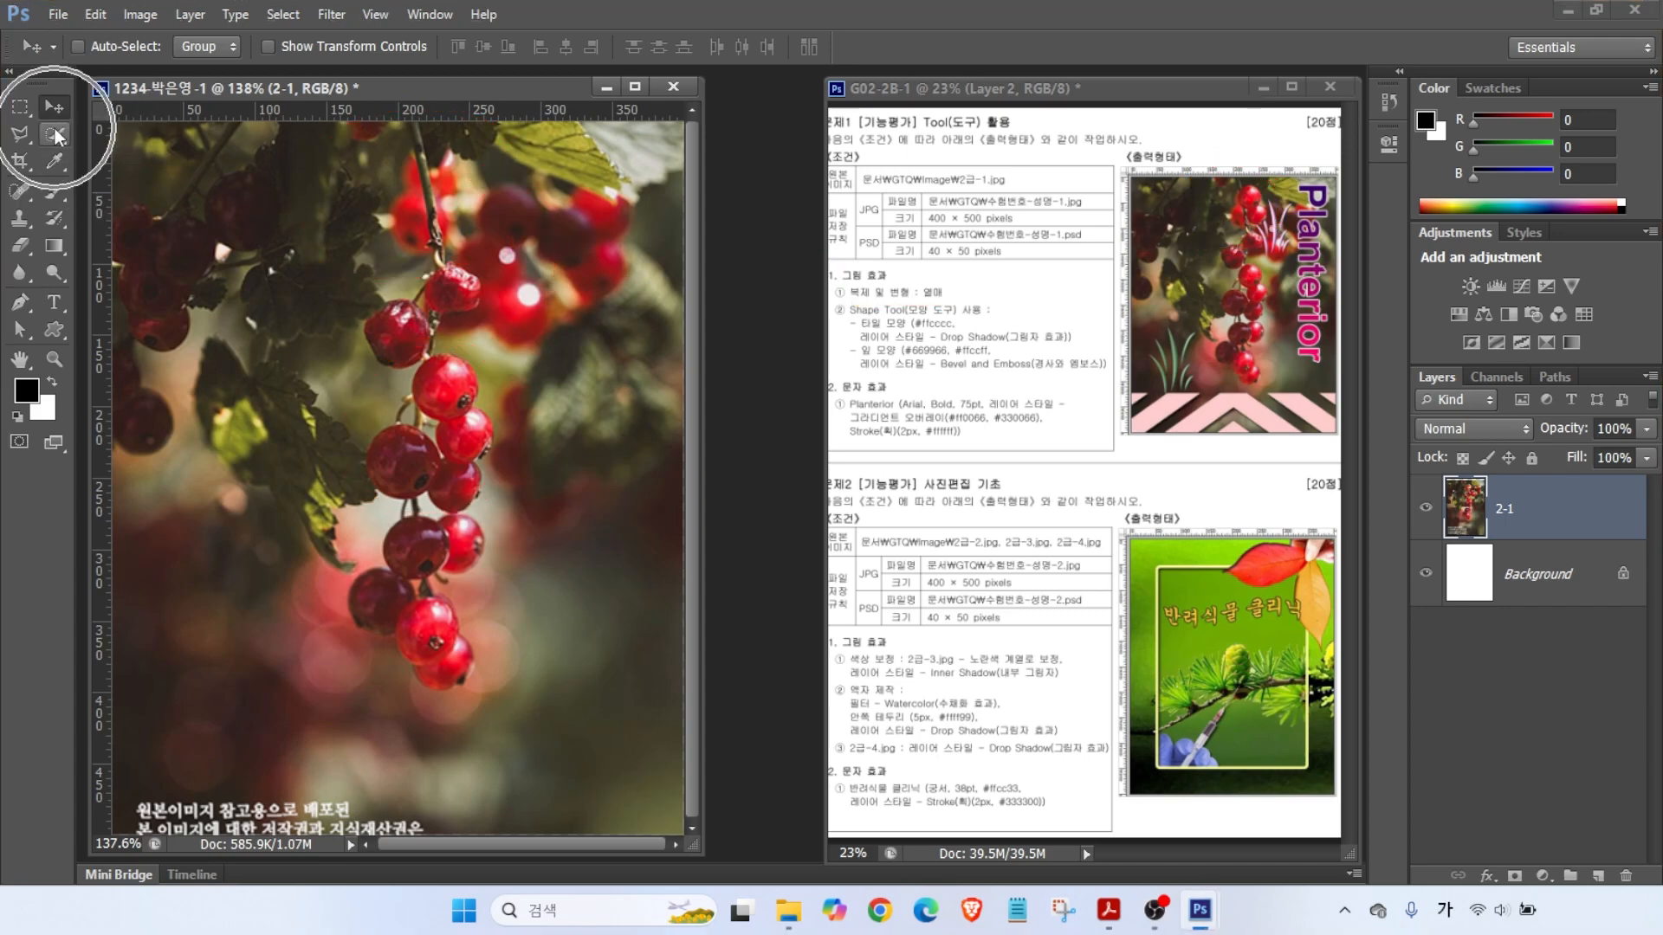
- Quick-select the two red berries mid-branch with an enlarged brush and copy them to a new layer
left_click_drag(56, 136, 139, 140)
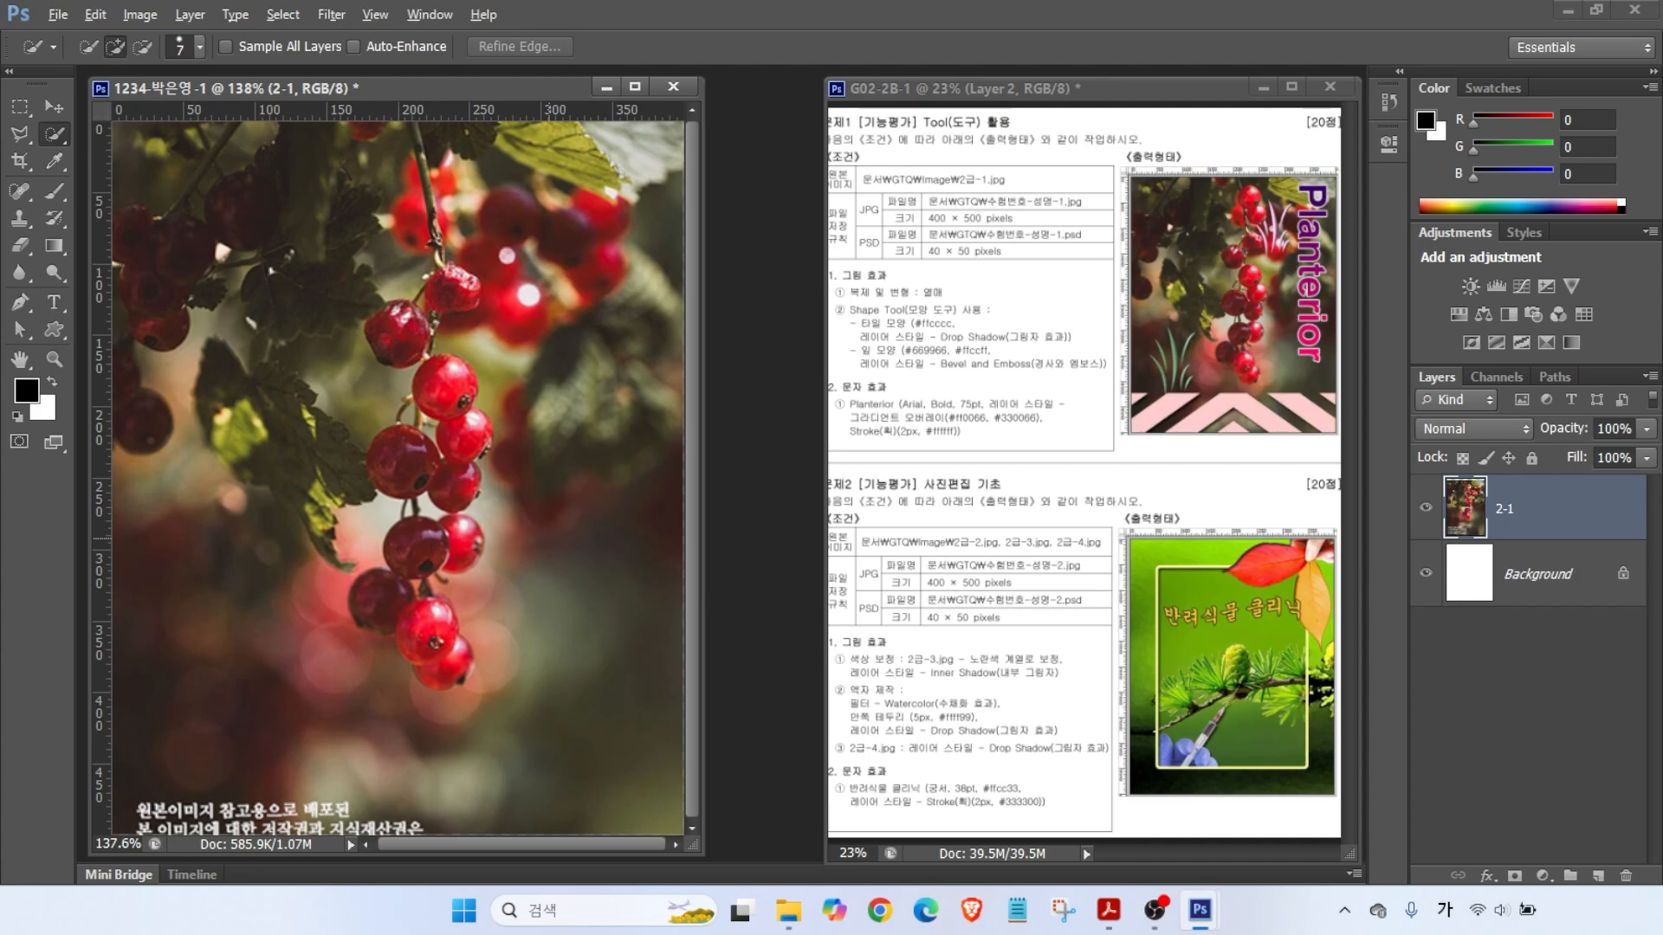
mouse_move(780, 333)
left_mouse_down()
mouse_move(721, 383)
mouse_move(752, 420)
left_mouse_up()
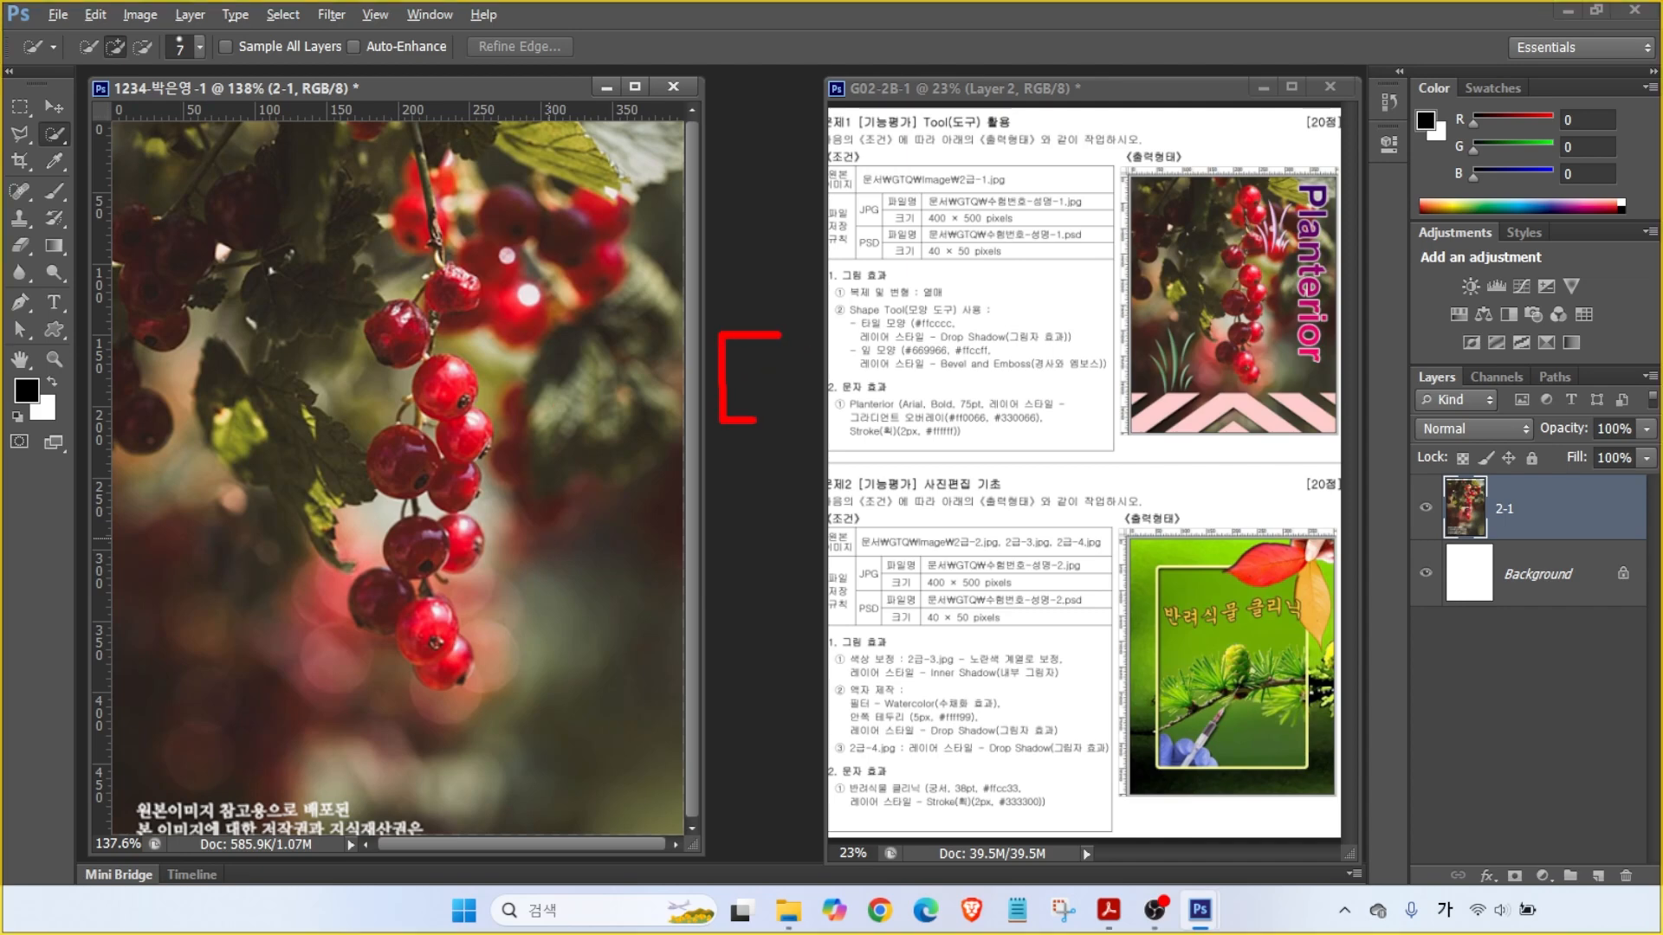
mouse_move(879, 340)
left_mouse_down()
mouse_move(932, 352)
mouse_move(873, 431)
left_mouse_up()
key("Escape")
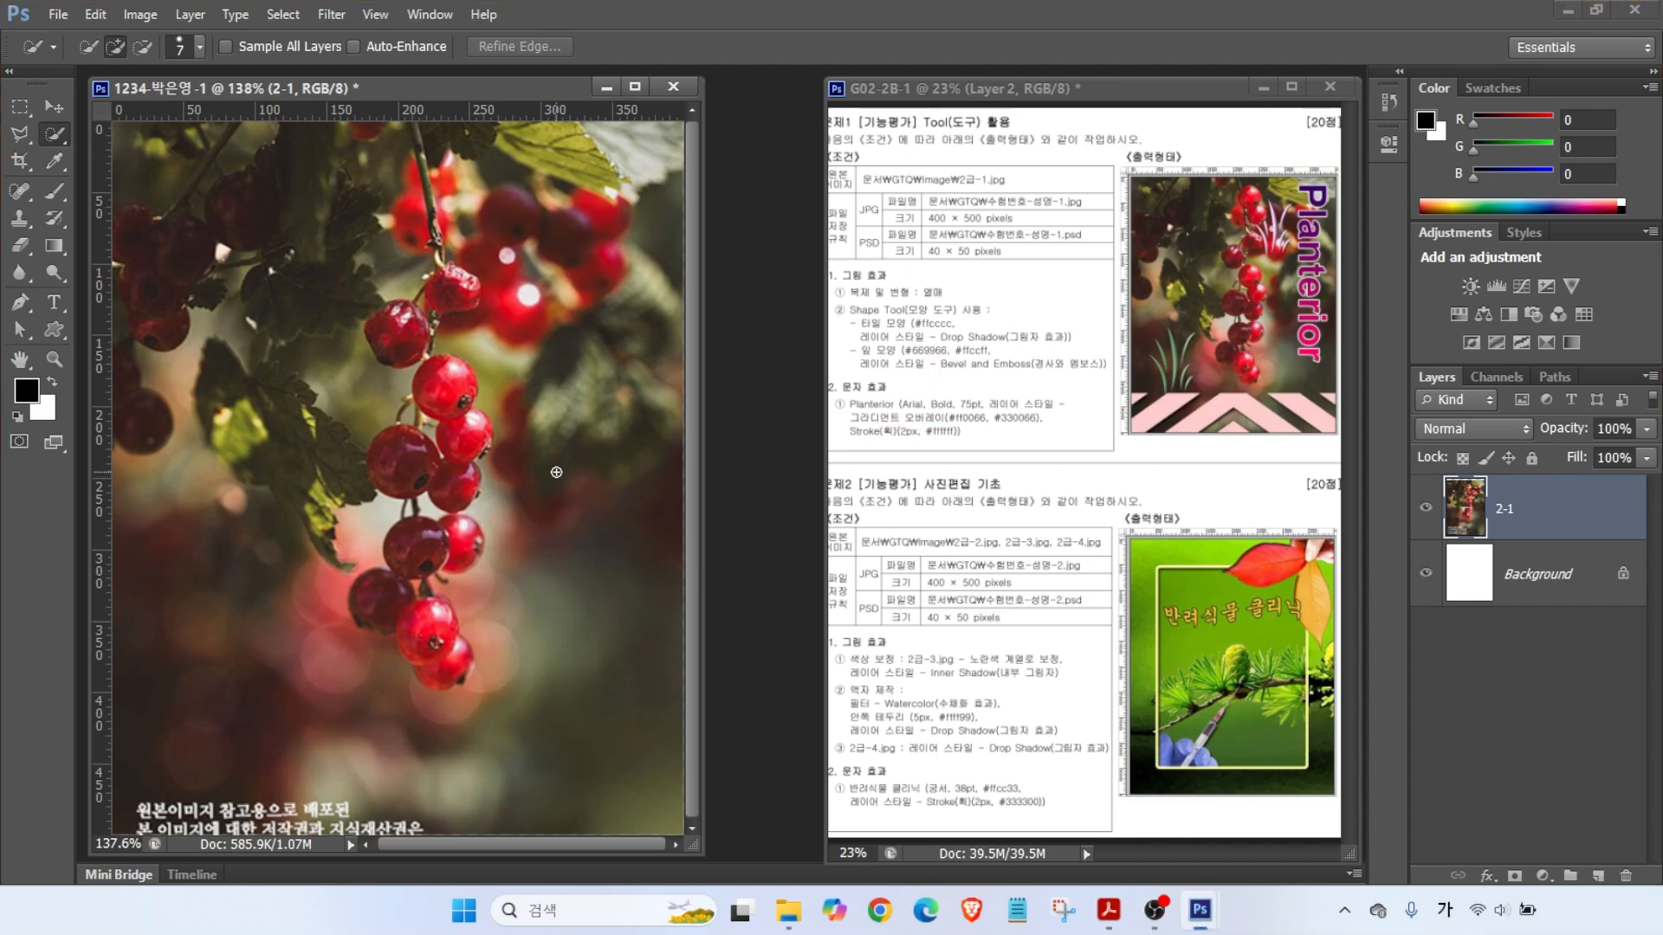
key("bracketright")
key("bracketright")
key("bracketright")
key("bracketright")
key("bracketright")
left_click_drag(453, 395, 468, 427)
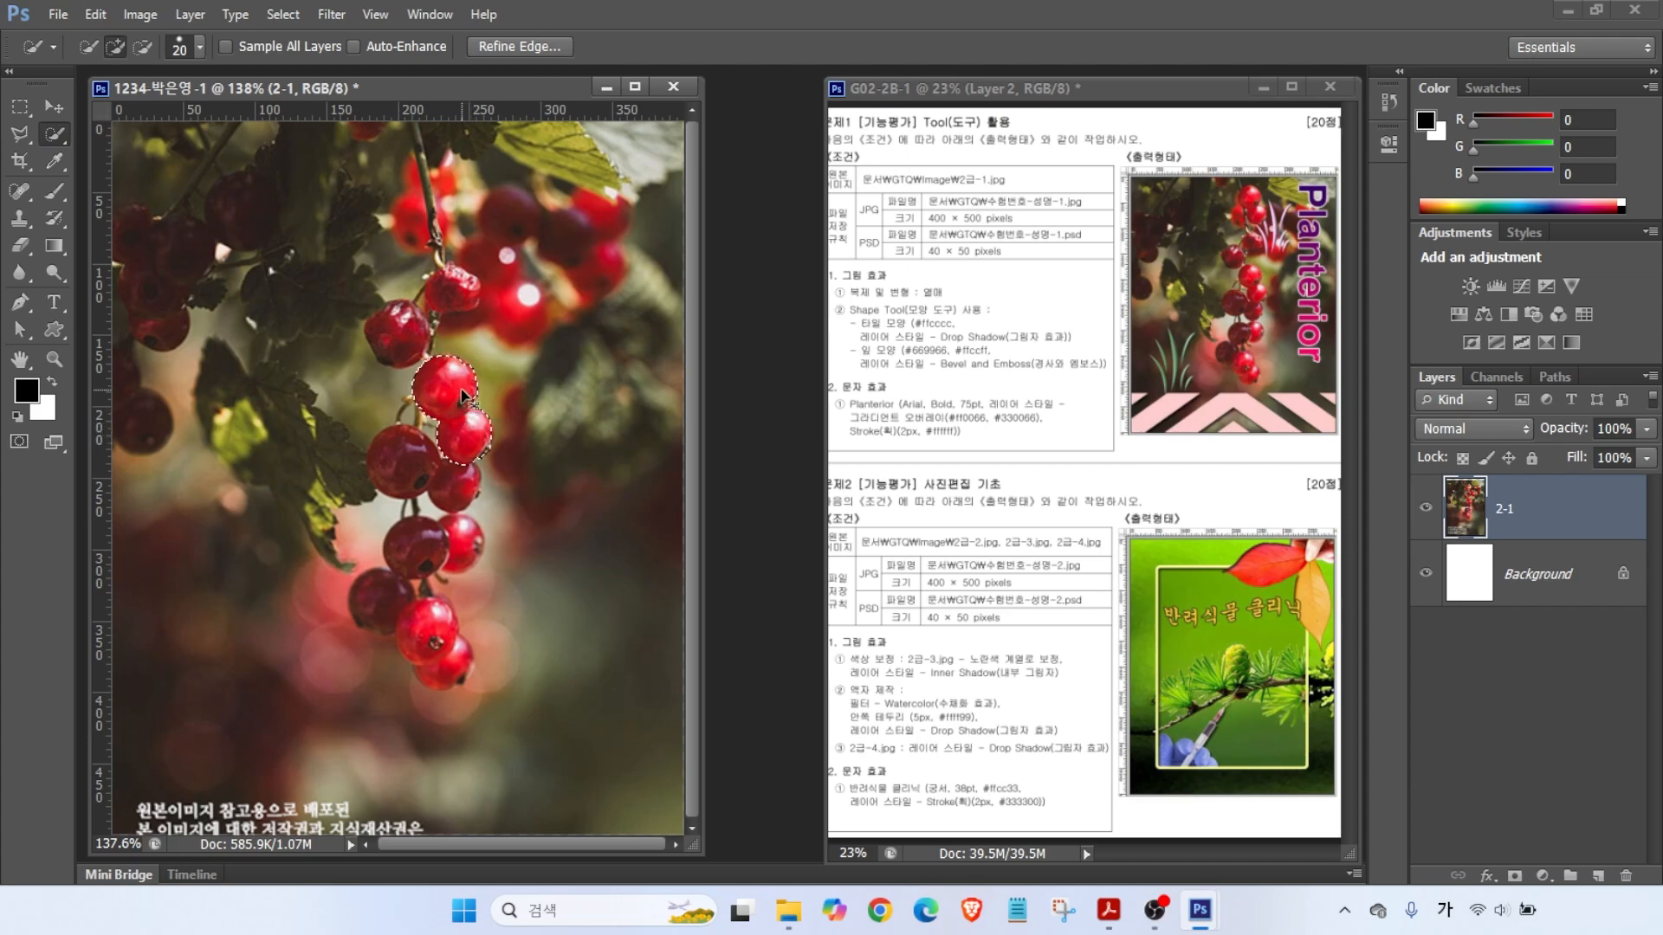
key("ctrl+j")
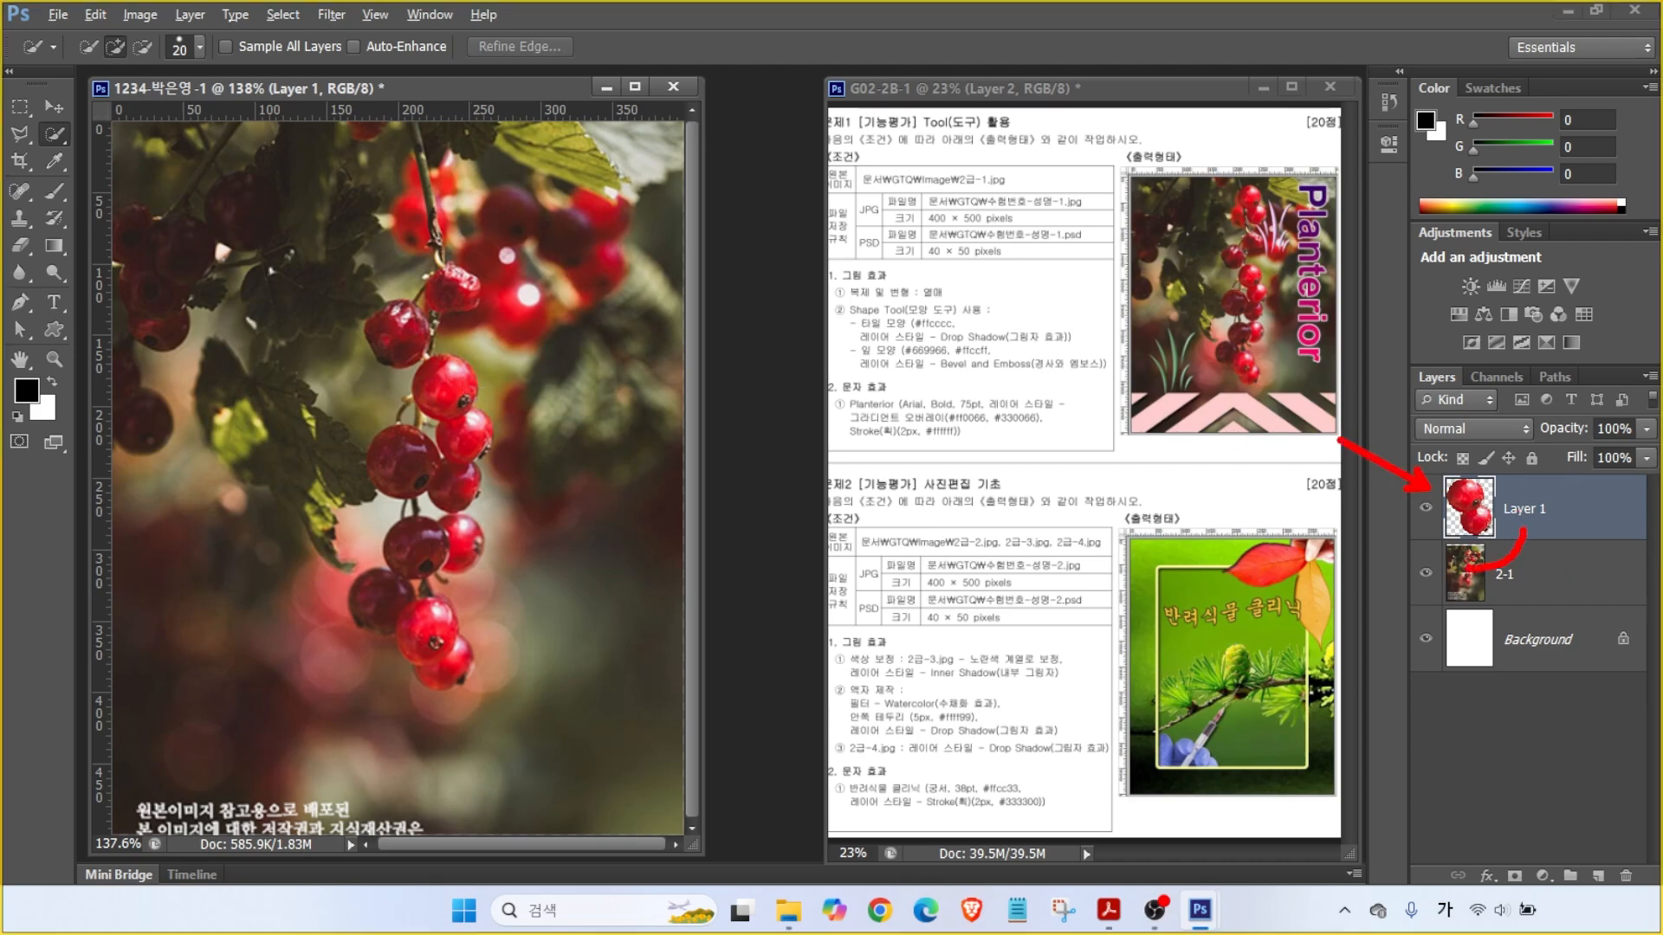
left_click(53, 105)
- Move the copied berries up to the top stem and free-transform their size and tilt
mouse_move(457, 357)
left_mouse_down()
mouse_move(464, 155)
mouse_move(459, 167)
left_mouse_up()
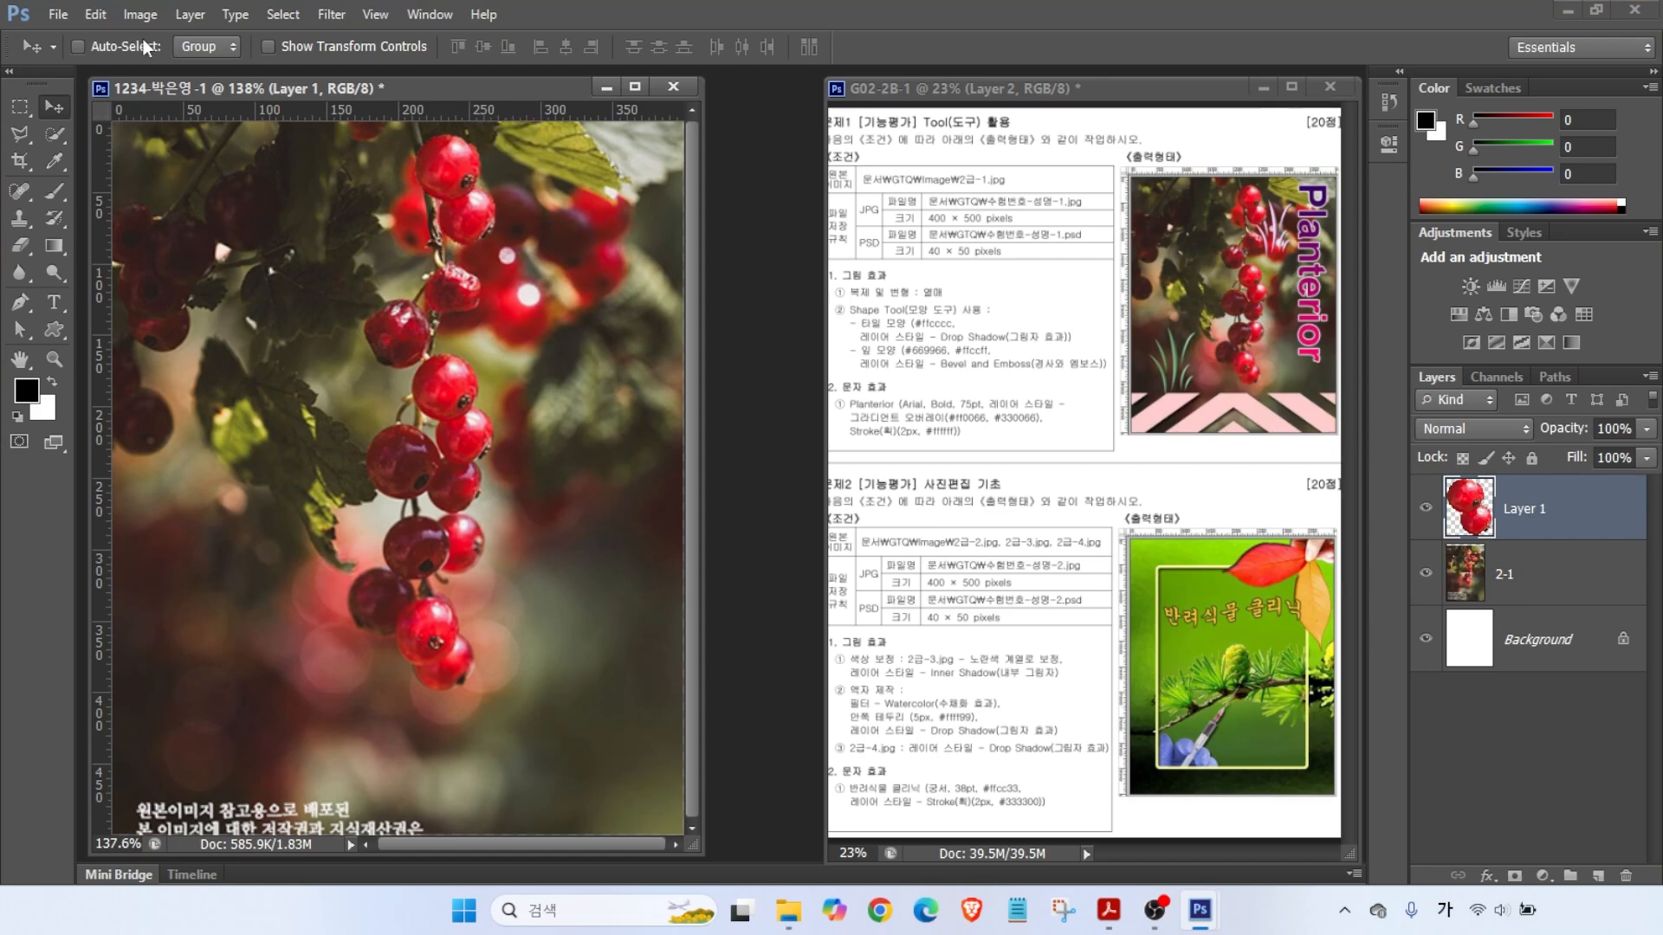
left_click(96, 14)
left_click(184, 399)
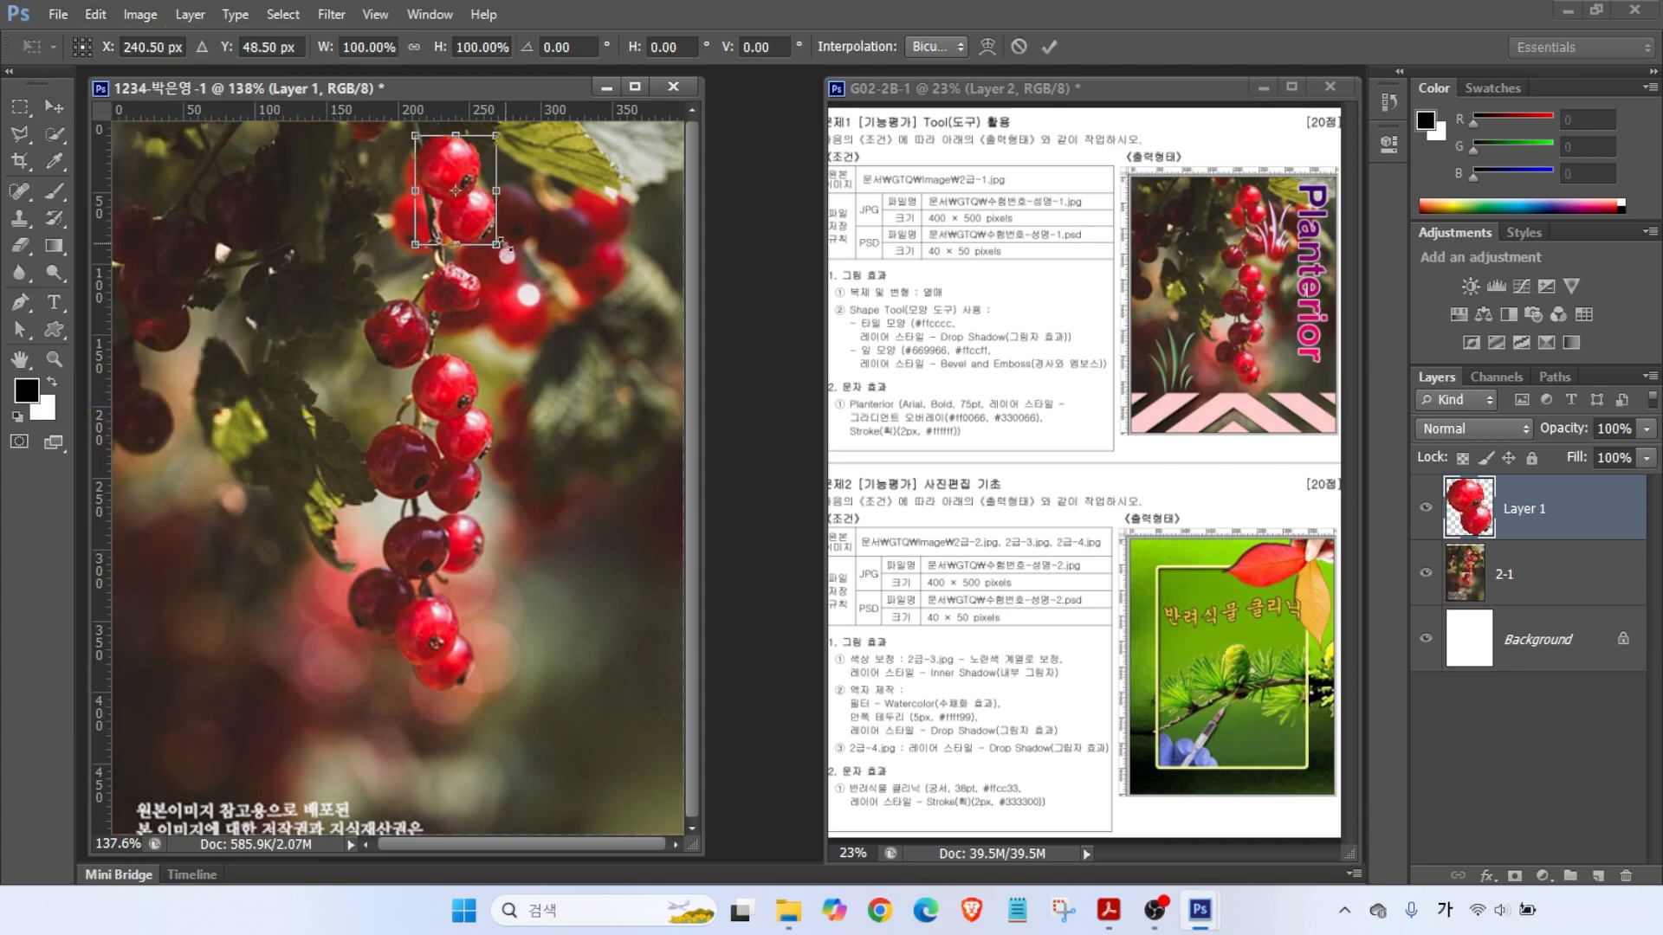
mouse_move(507, 255)
left_mouse_down()
mouse_move(576, 314)
mouse_move(478, 286)
mouse_move(538, 279)
mouse_move(410, 281)
mouse_move(537, 274)
mouse_move(494, 246)
mouse_move(507, 256)
left_mouse_up()
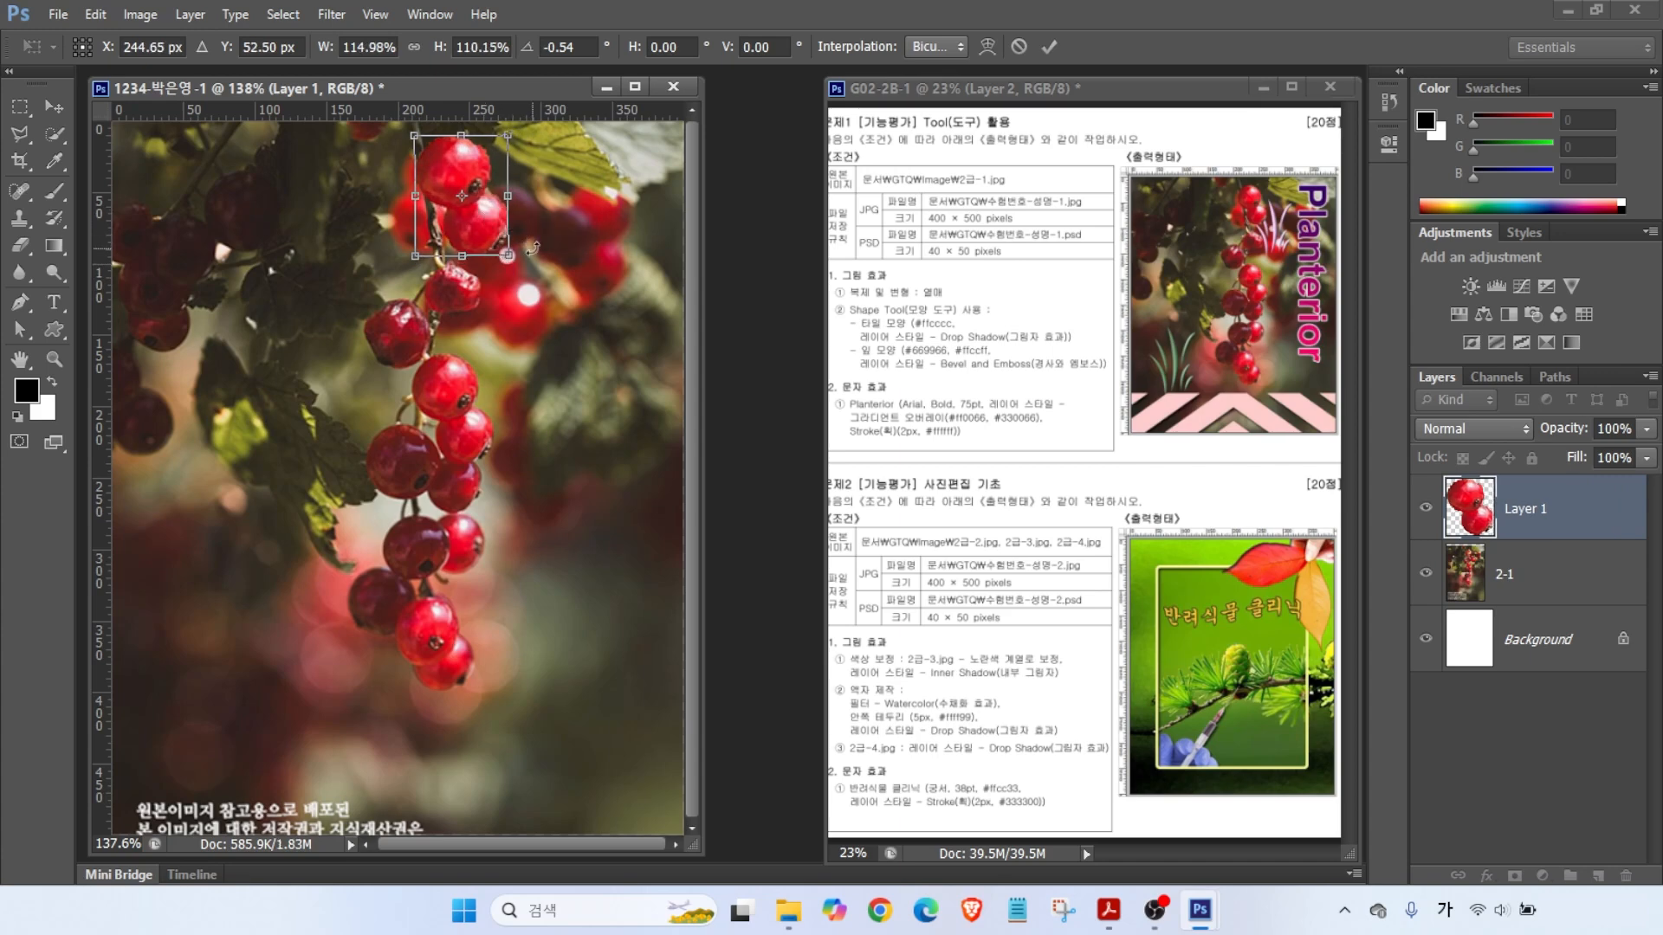
left_click_drag(508, 255, 498, 242)
- Commit the berry resize and set the Custom Shape tool to yellow fill with no stroke
key("Return")
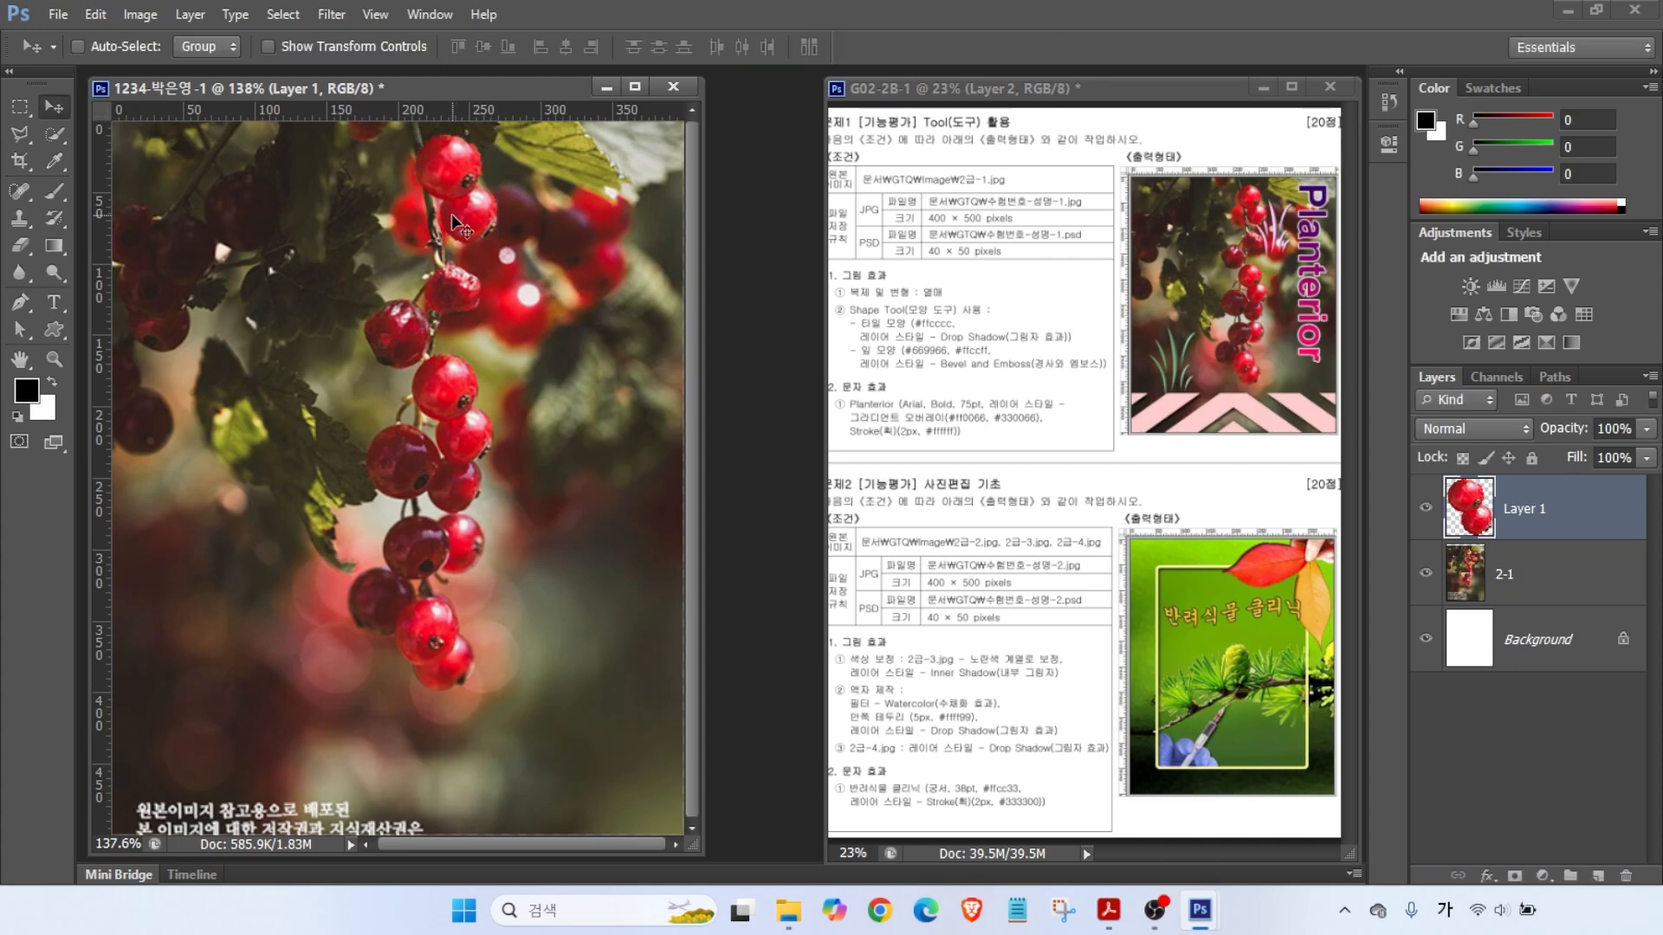
key("ctrl")
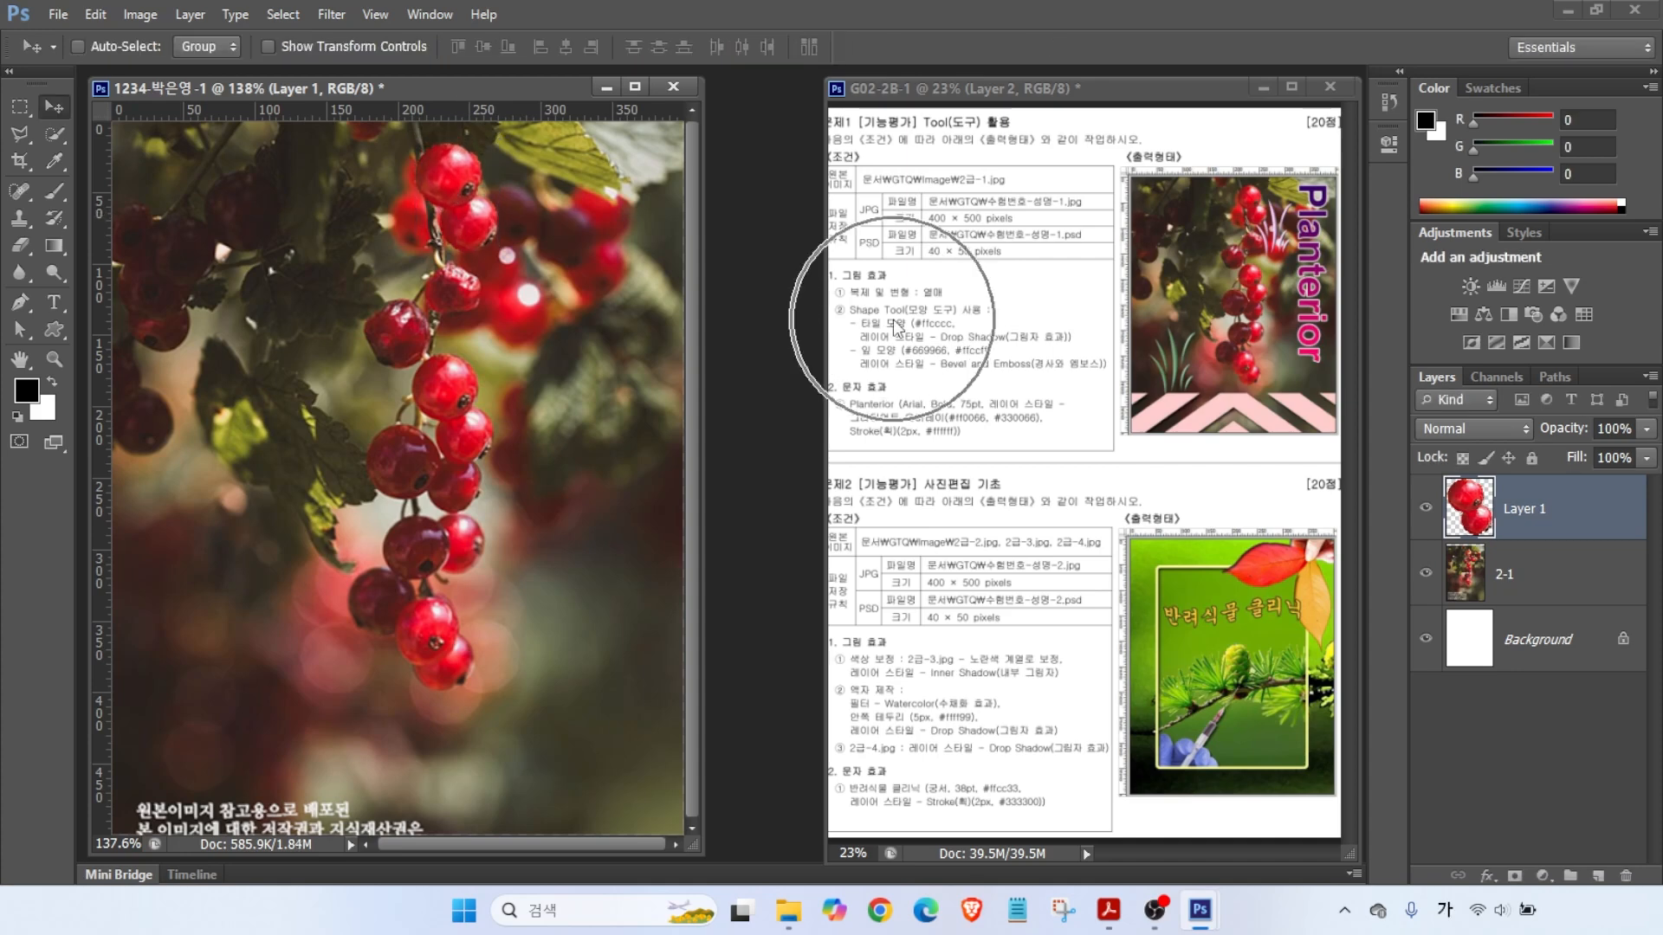
left_click(53, 329)
key("ctrl")
key("ctrl")
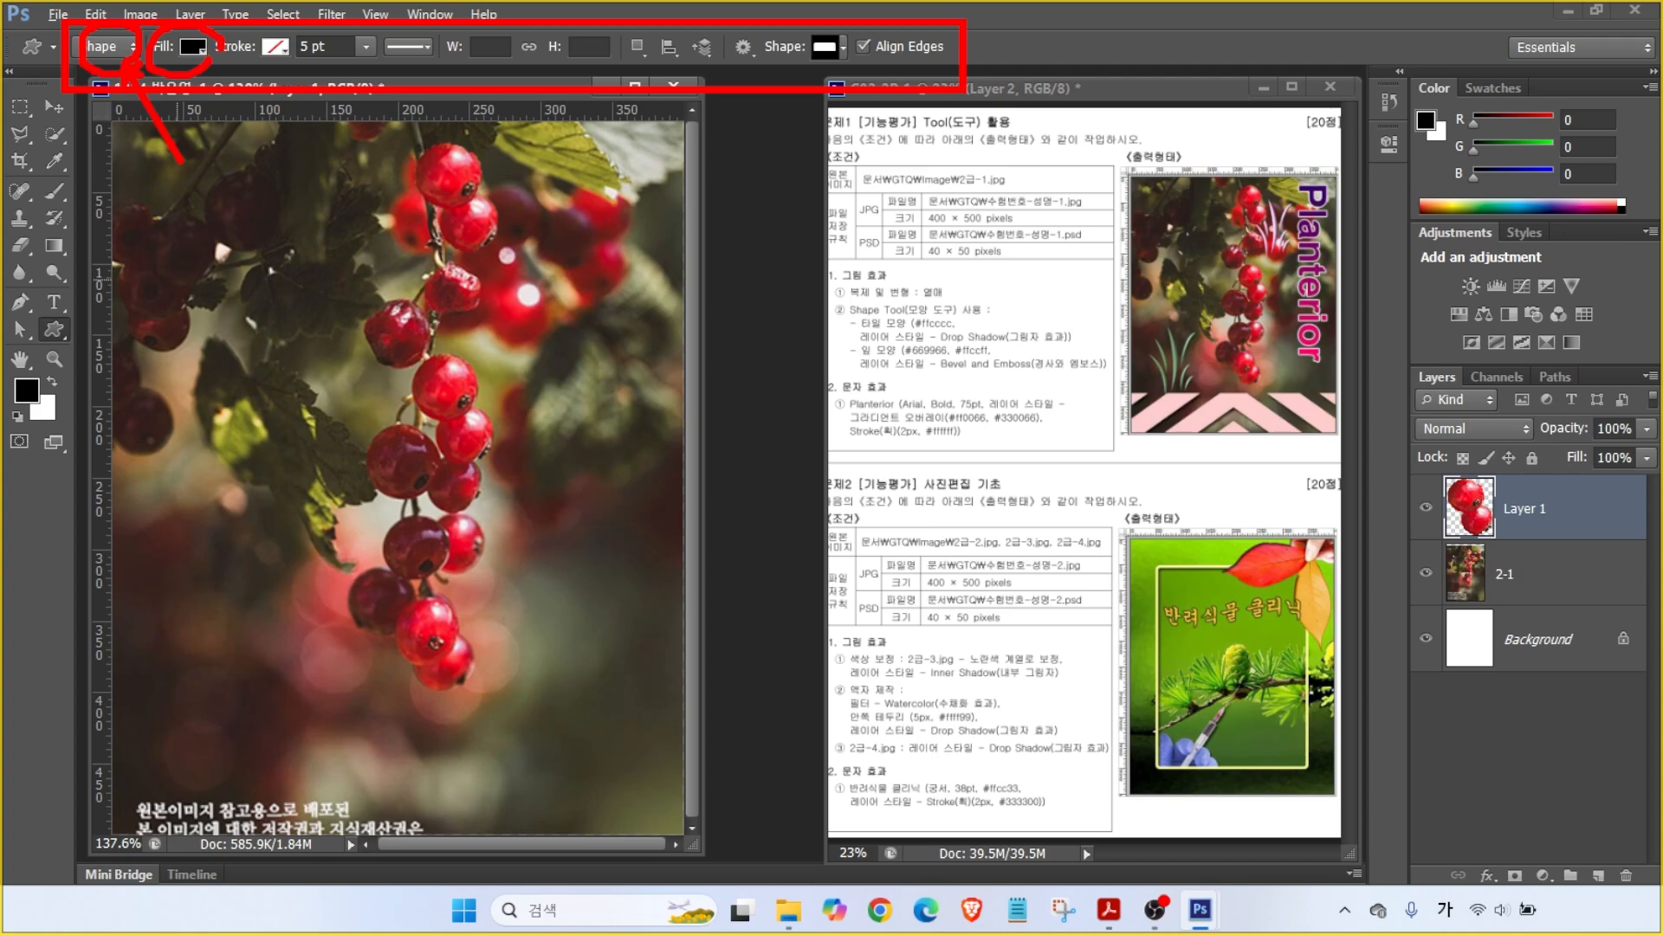
left_click(192, 47)
left_click(292, 167)
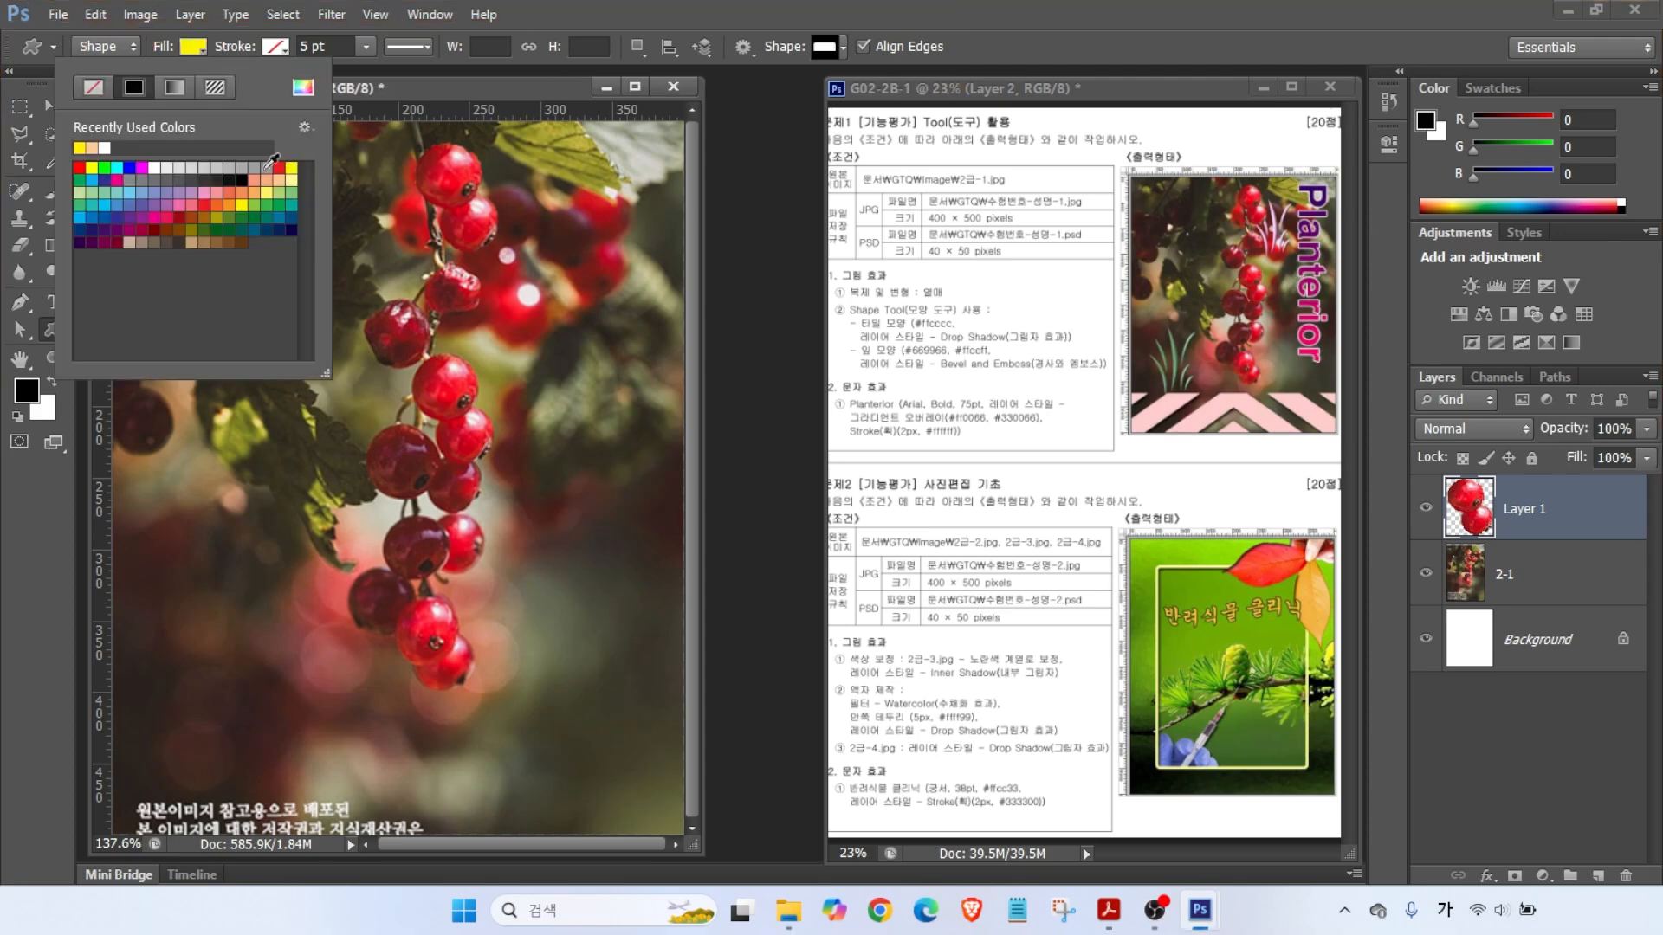
left_click(276, 47)
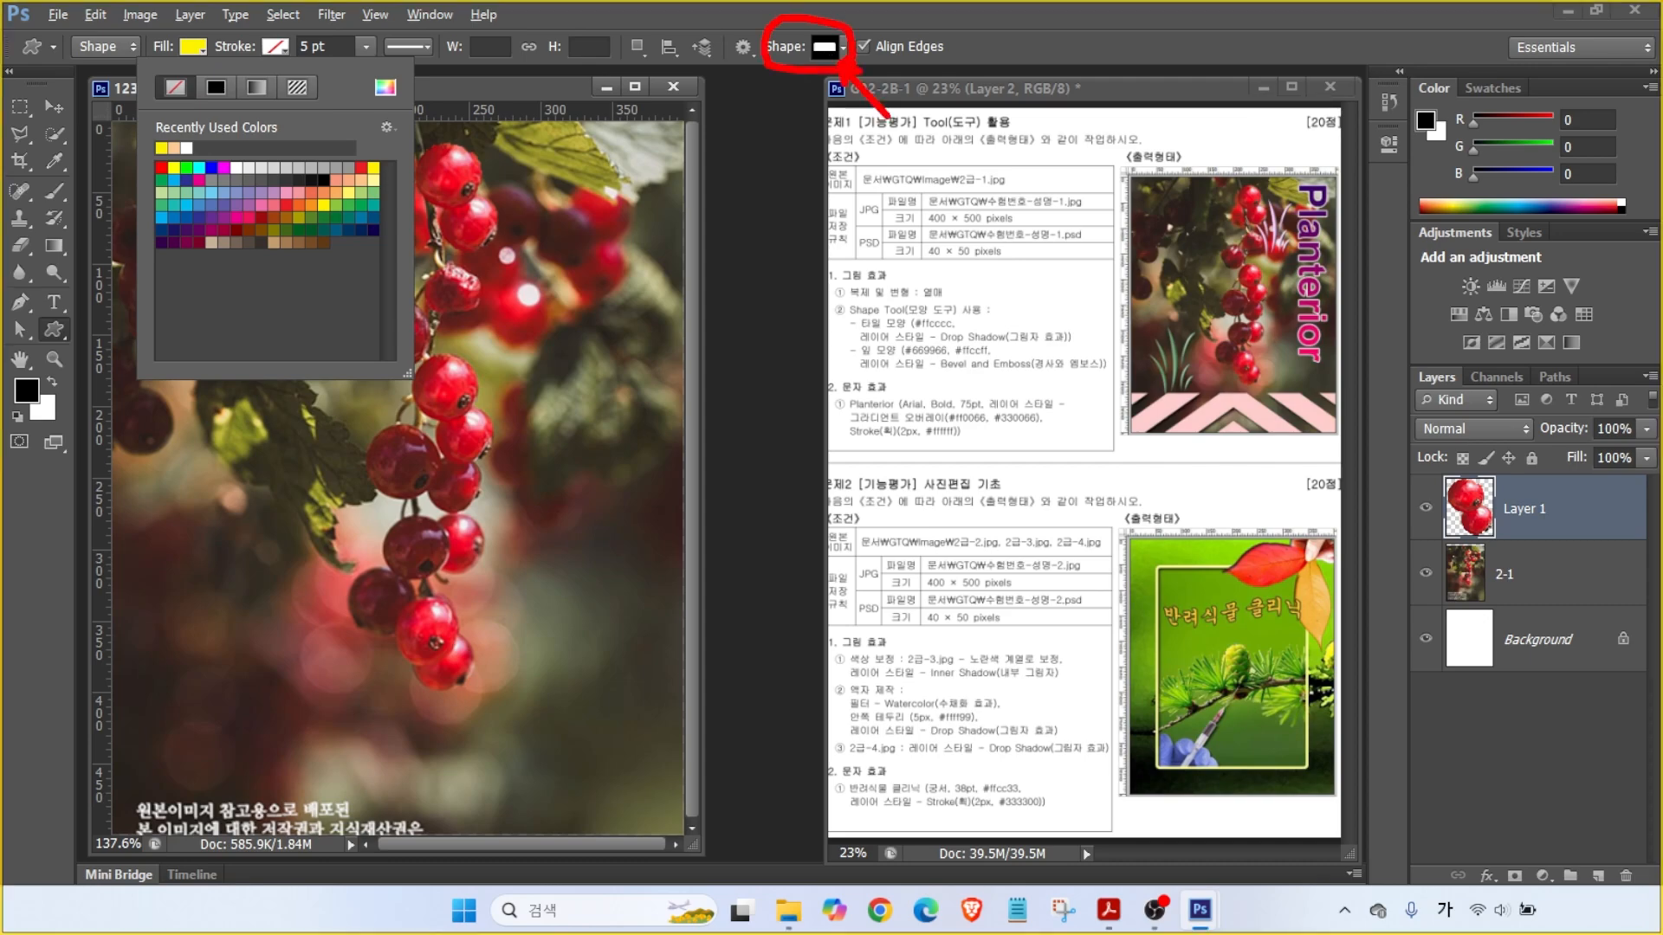
left_click(838, 50)
left_click(839, 50)
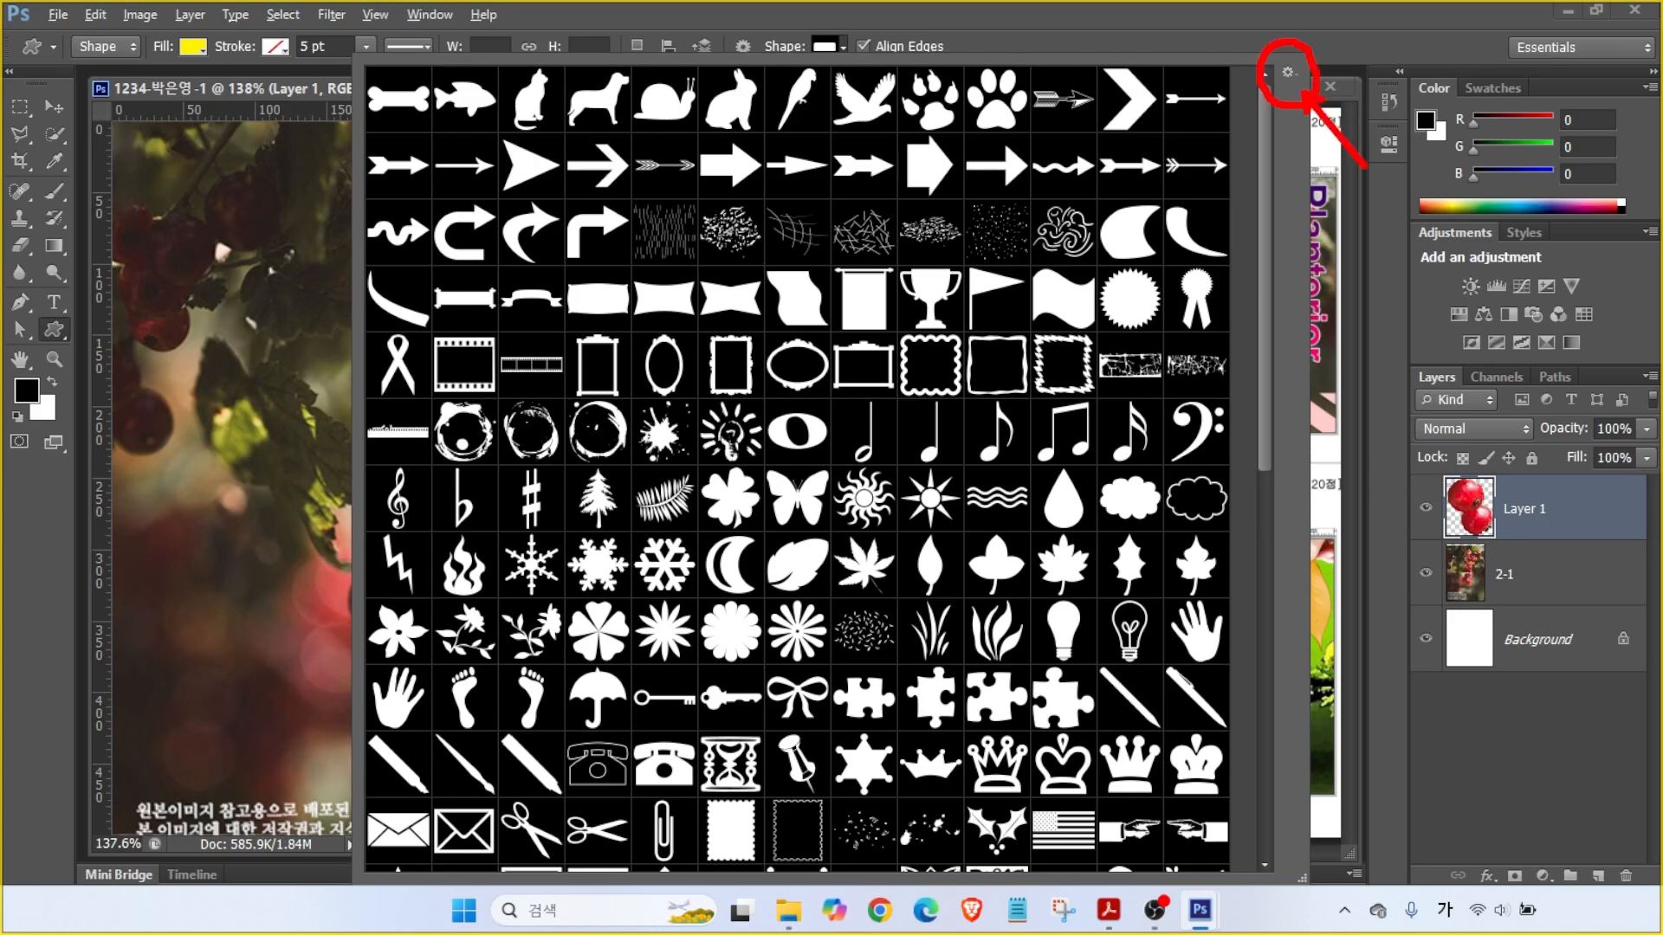
- Load All custom shapes without replacing, then draw the grass shape beside the lower berries
left_click(1343, 130)
left_click(823, 50)
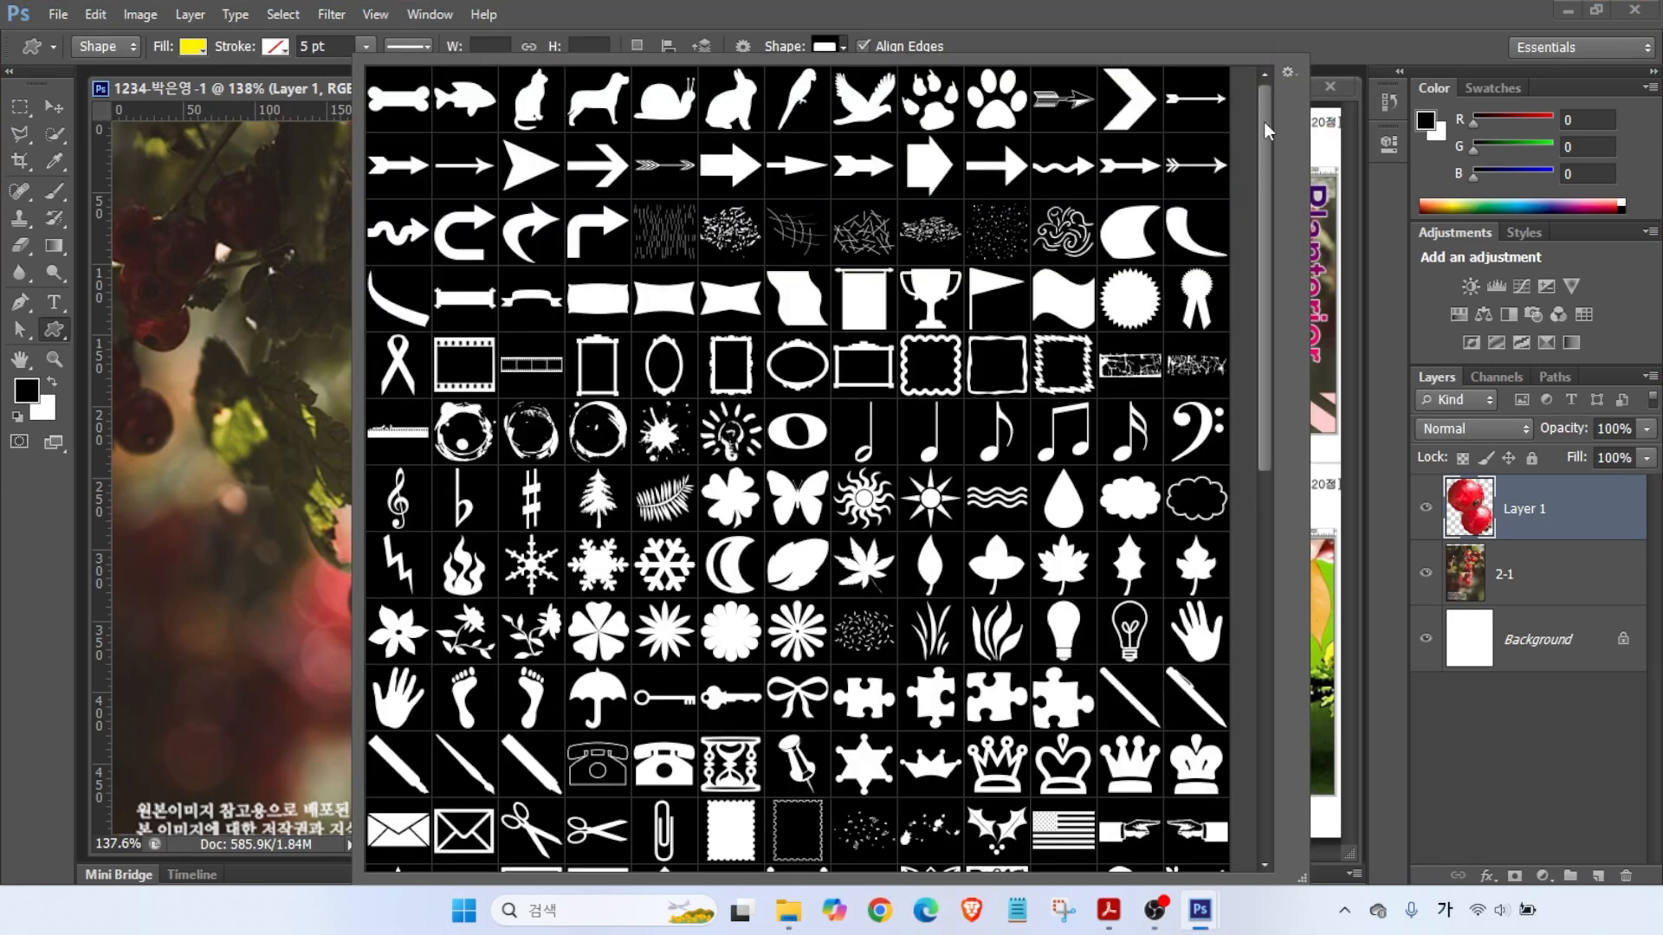
left_click(1288, 76)
left_click(1332, 367)
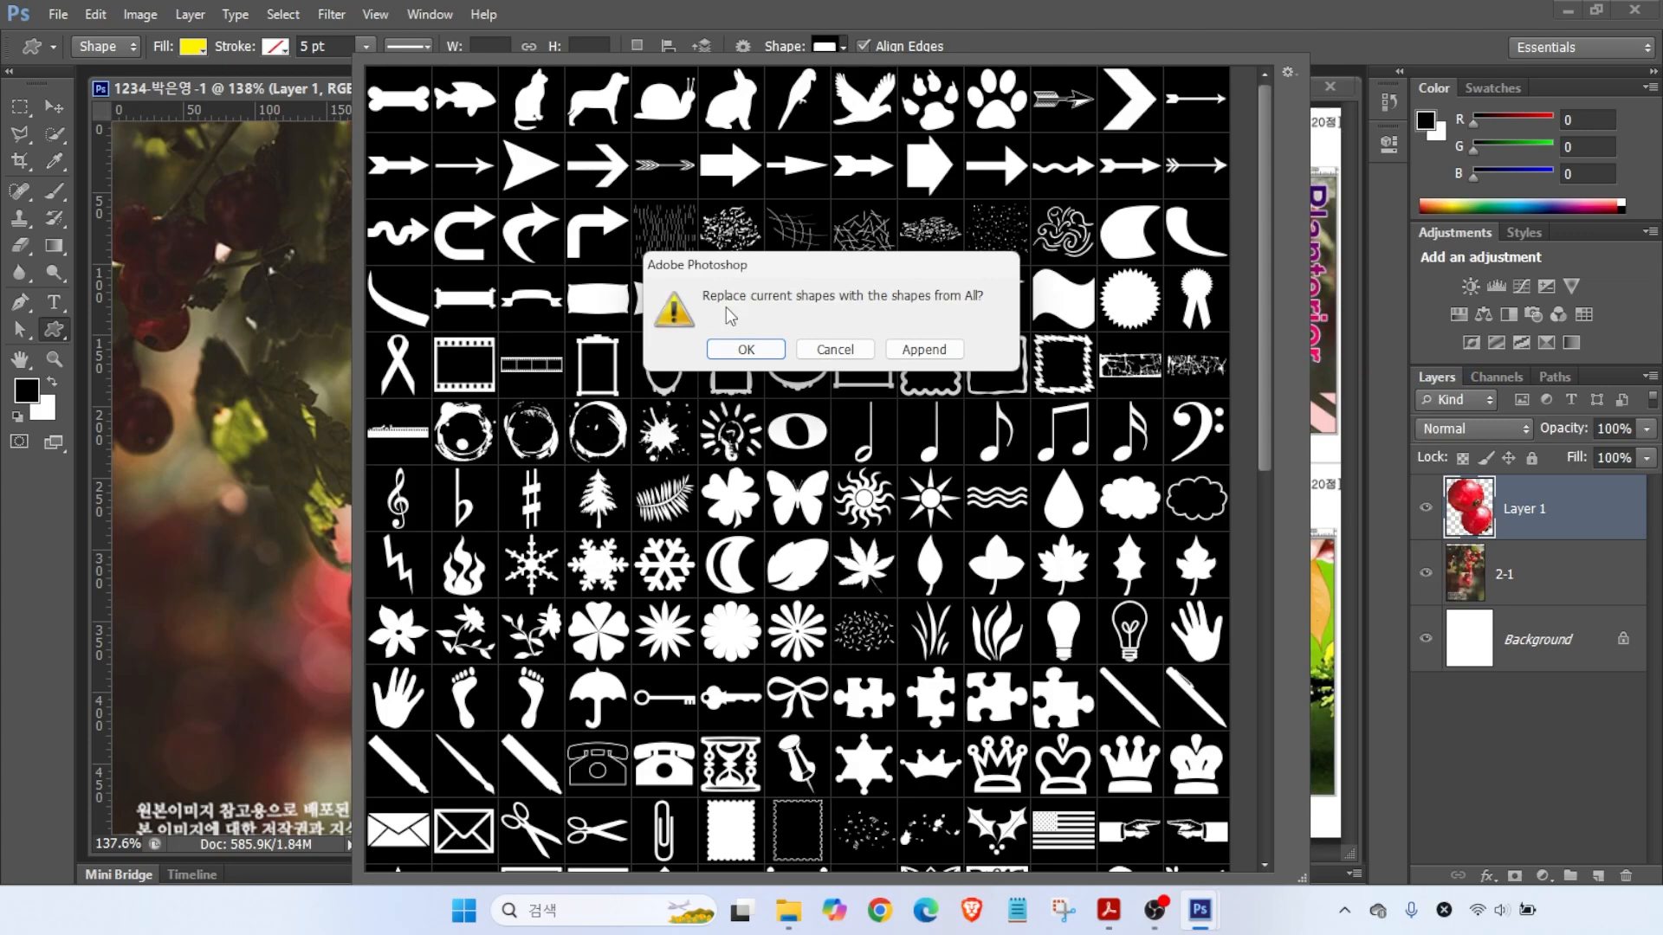
left_click(852, 351)
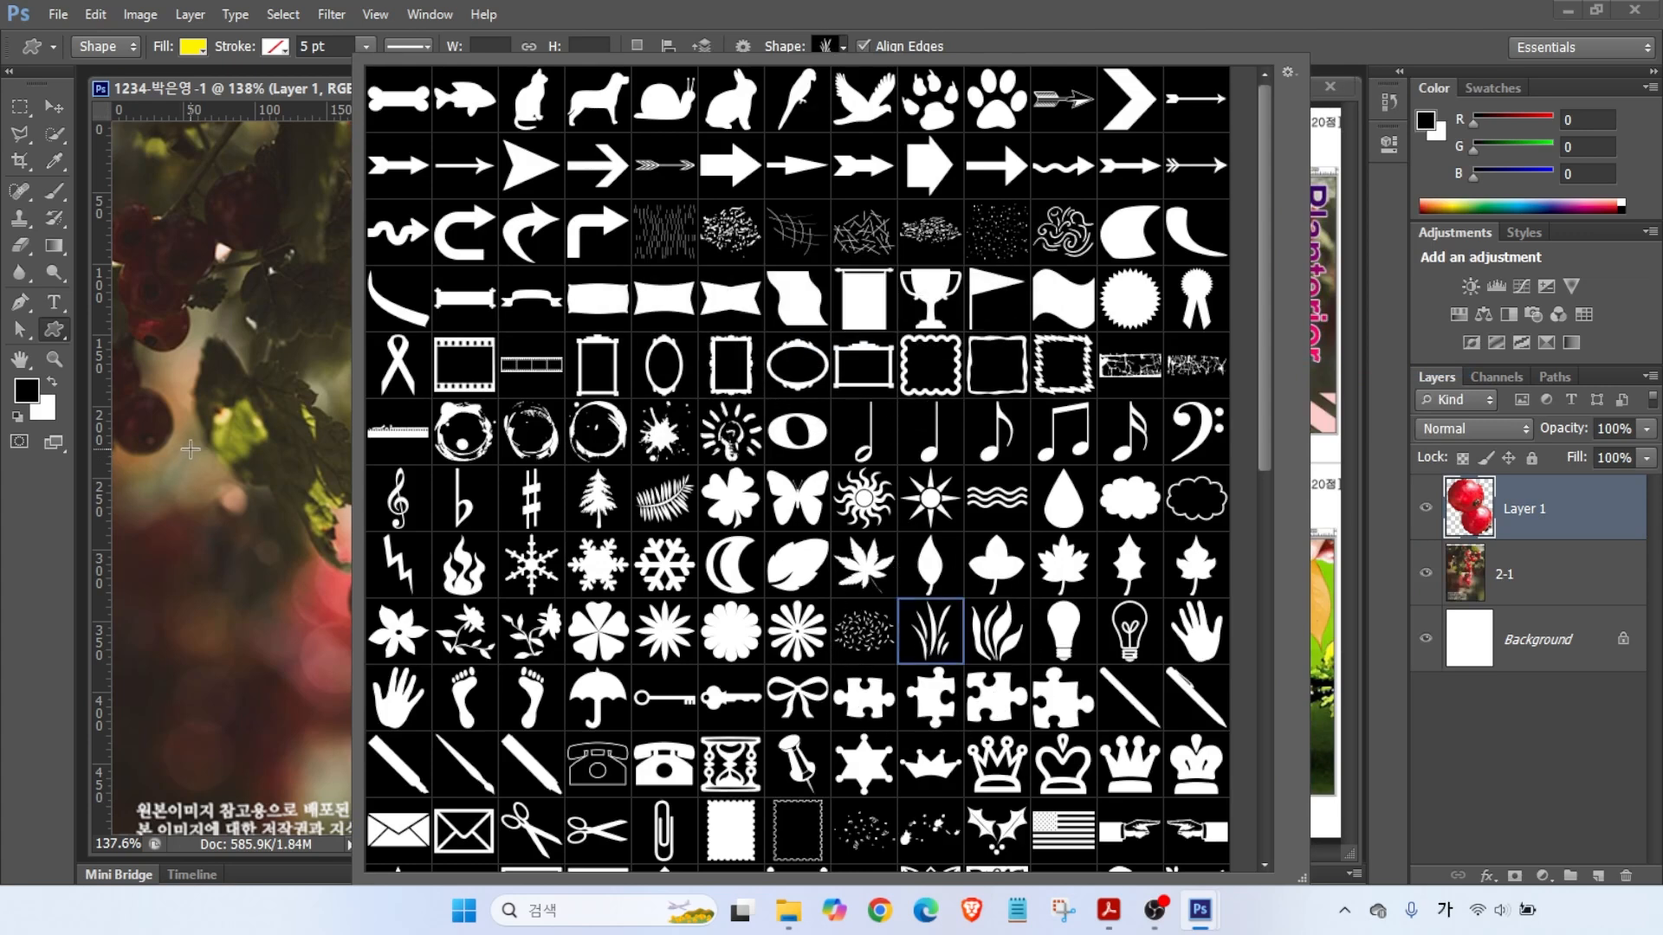
left_click_drag(232, 413, 326, 573)
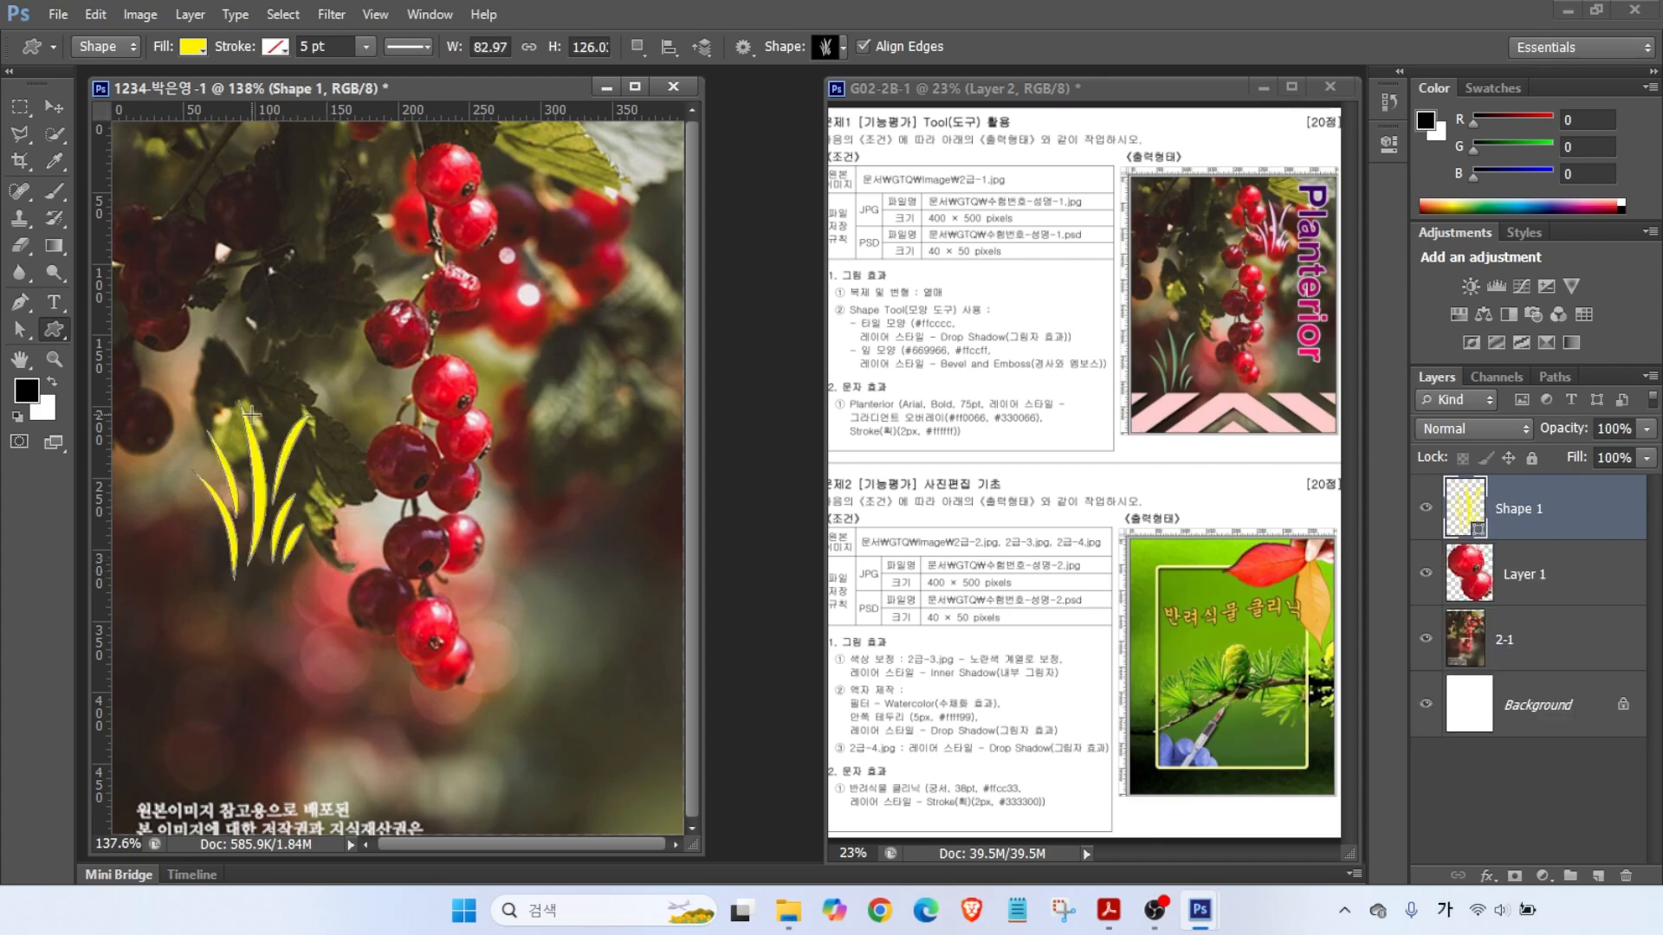
left_click(53, 107)
- Move the yellow grass shape down and to the left
left_click_drag(274, 522, 210, 587)
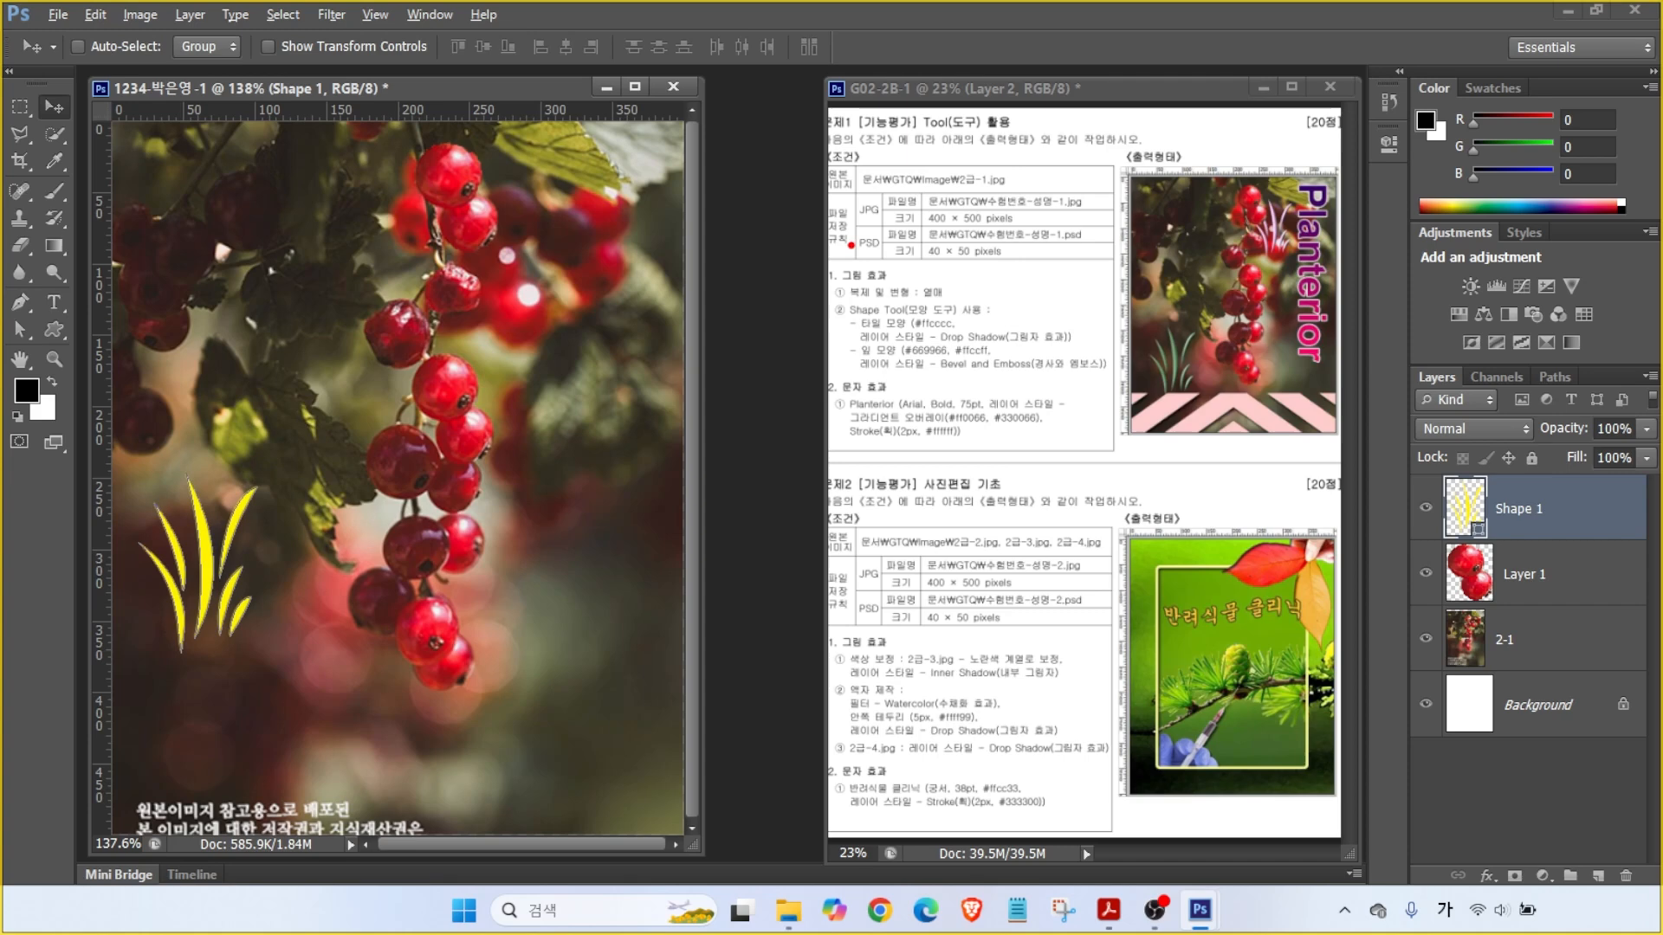
left_click_drag(915, 296, 927, 335)
left_click_drag(1010, 294, 982, 336)
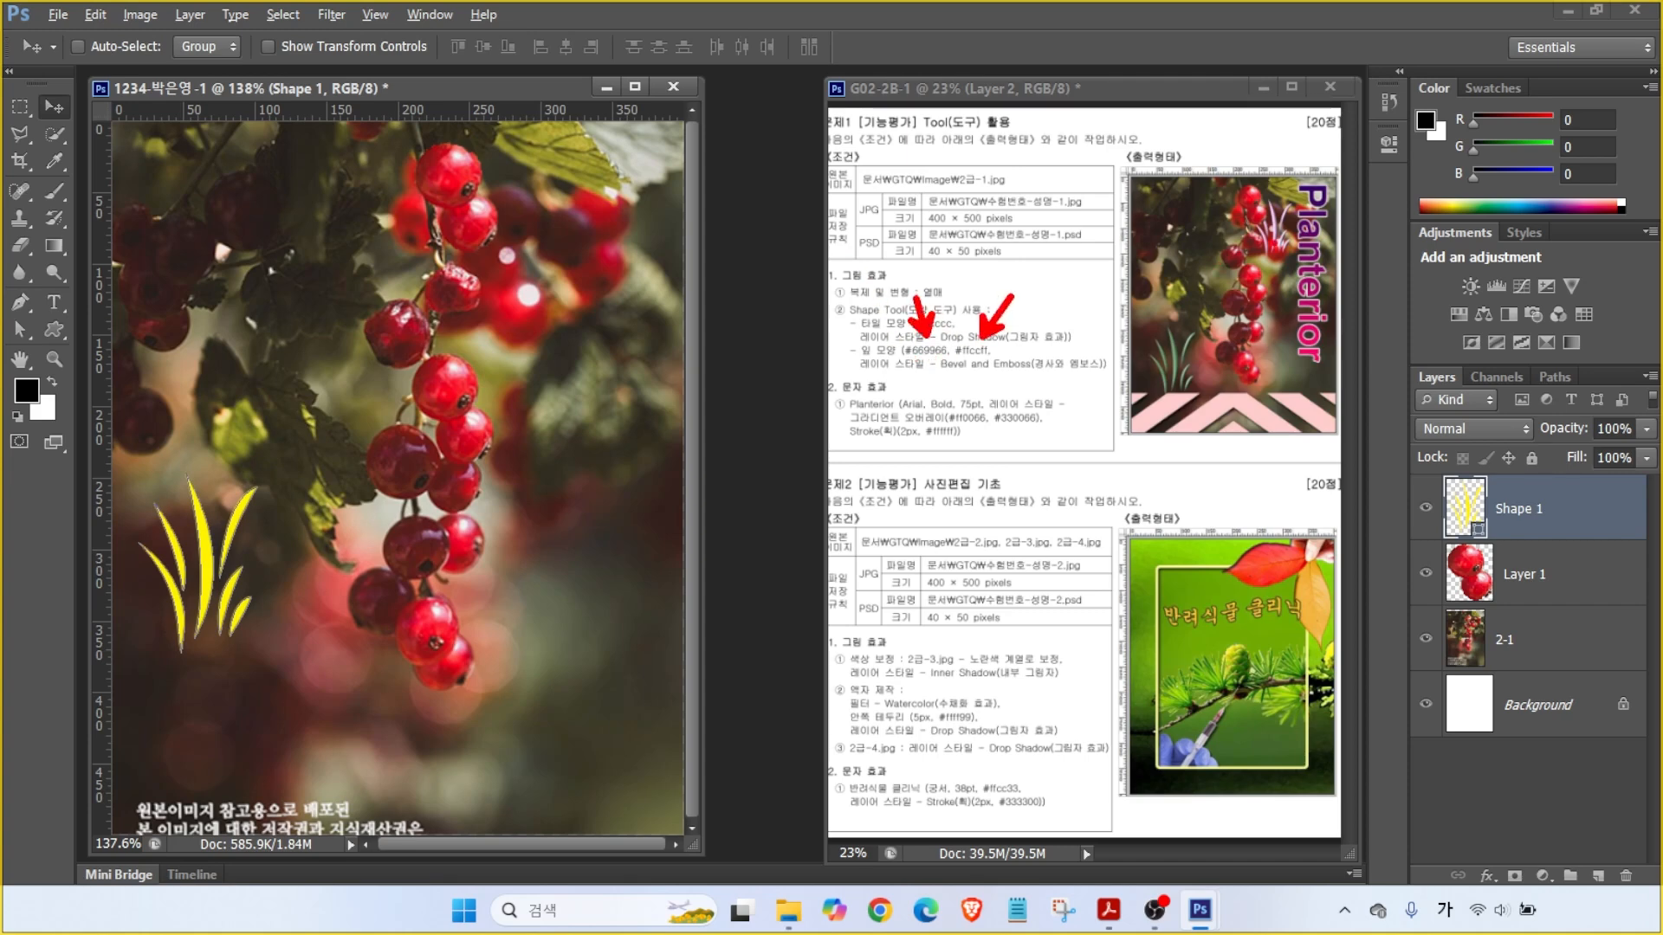
mouse_move(1299, 260)
left_mouse_down()
mouse_move(1230, 169)
mouse_move(1290, 246)
left_mouse_up()
mouse_move(1217, 400)
left_mouse_down()
mouse_move(1152, 401)
mouse_move(1165, 307)
mouse_move(1221, 407)
left_mouse_up()
mouse_move(1511, 543)
left_mouse_down()
mouse_move(1423, 492)
mouse_move(1482, 466)
mouse_move(1502, 548)
left_mouse_up()
key("Escape")
- Change the grass shape's fill colour to green #669966
double_click(1470, 510)
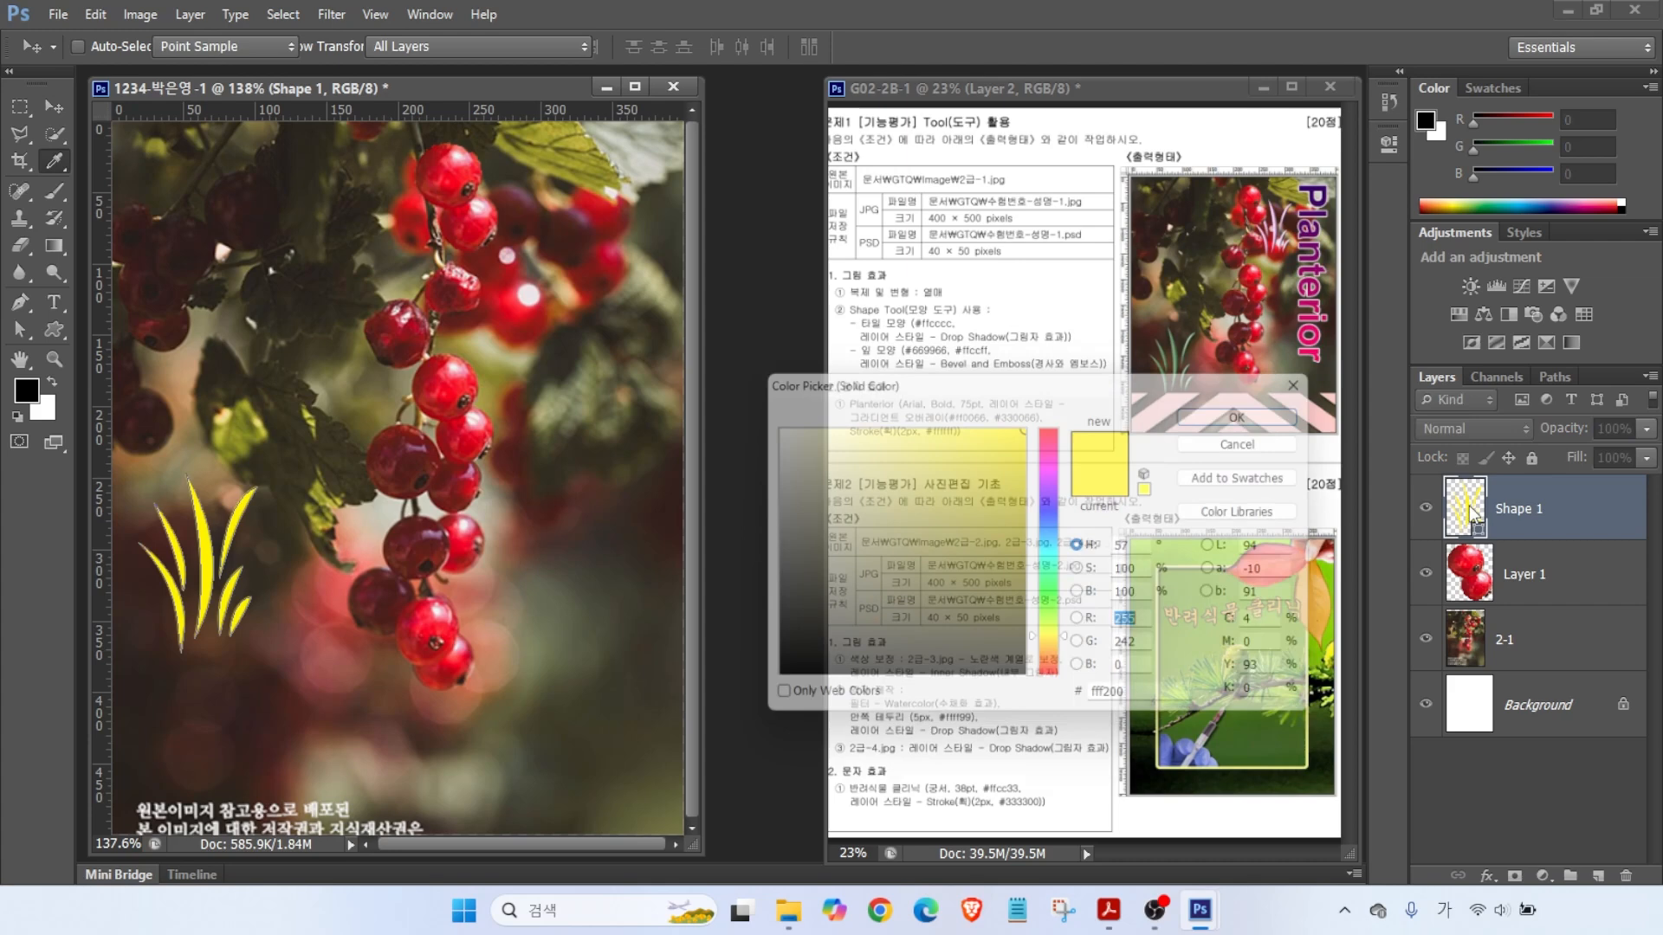
left_click_drag(1174, 703, 1034, 710)
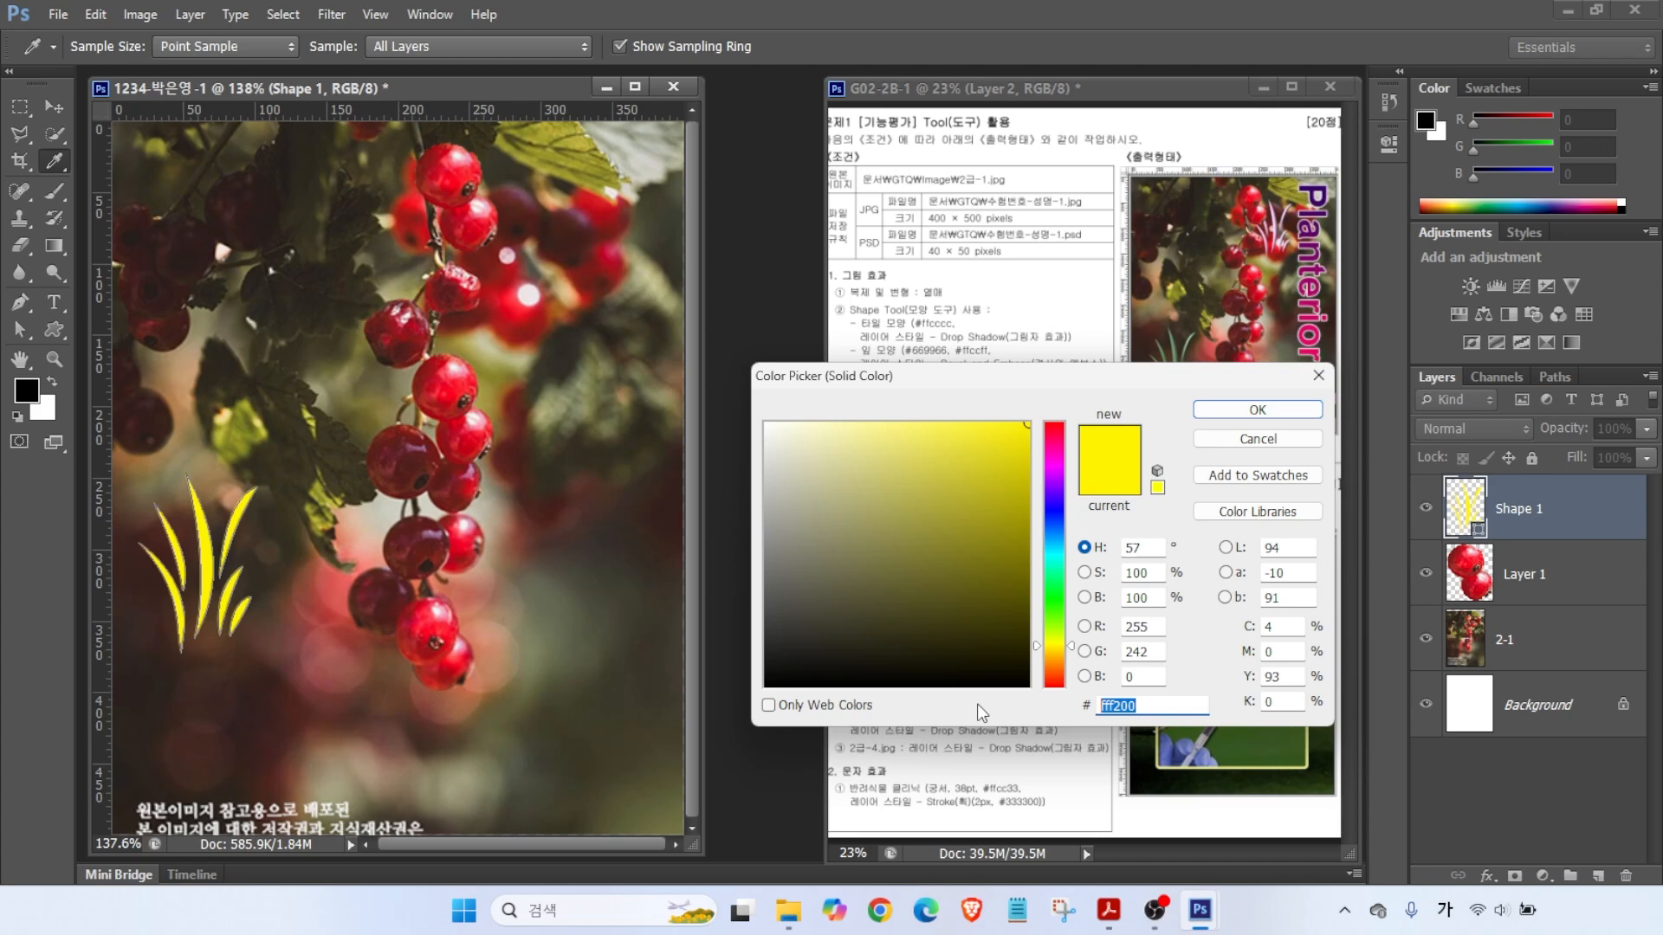
type("696")
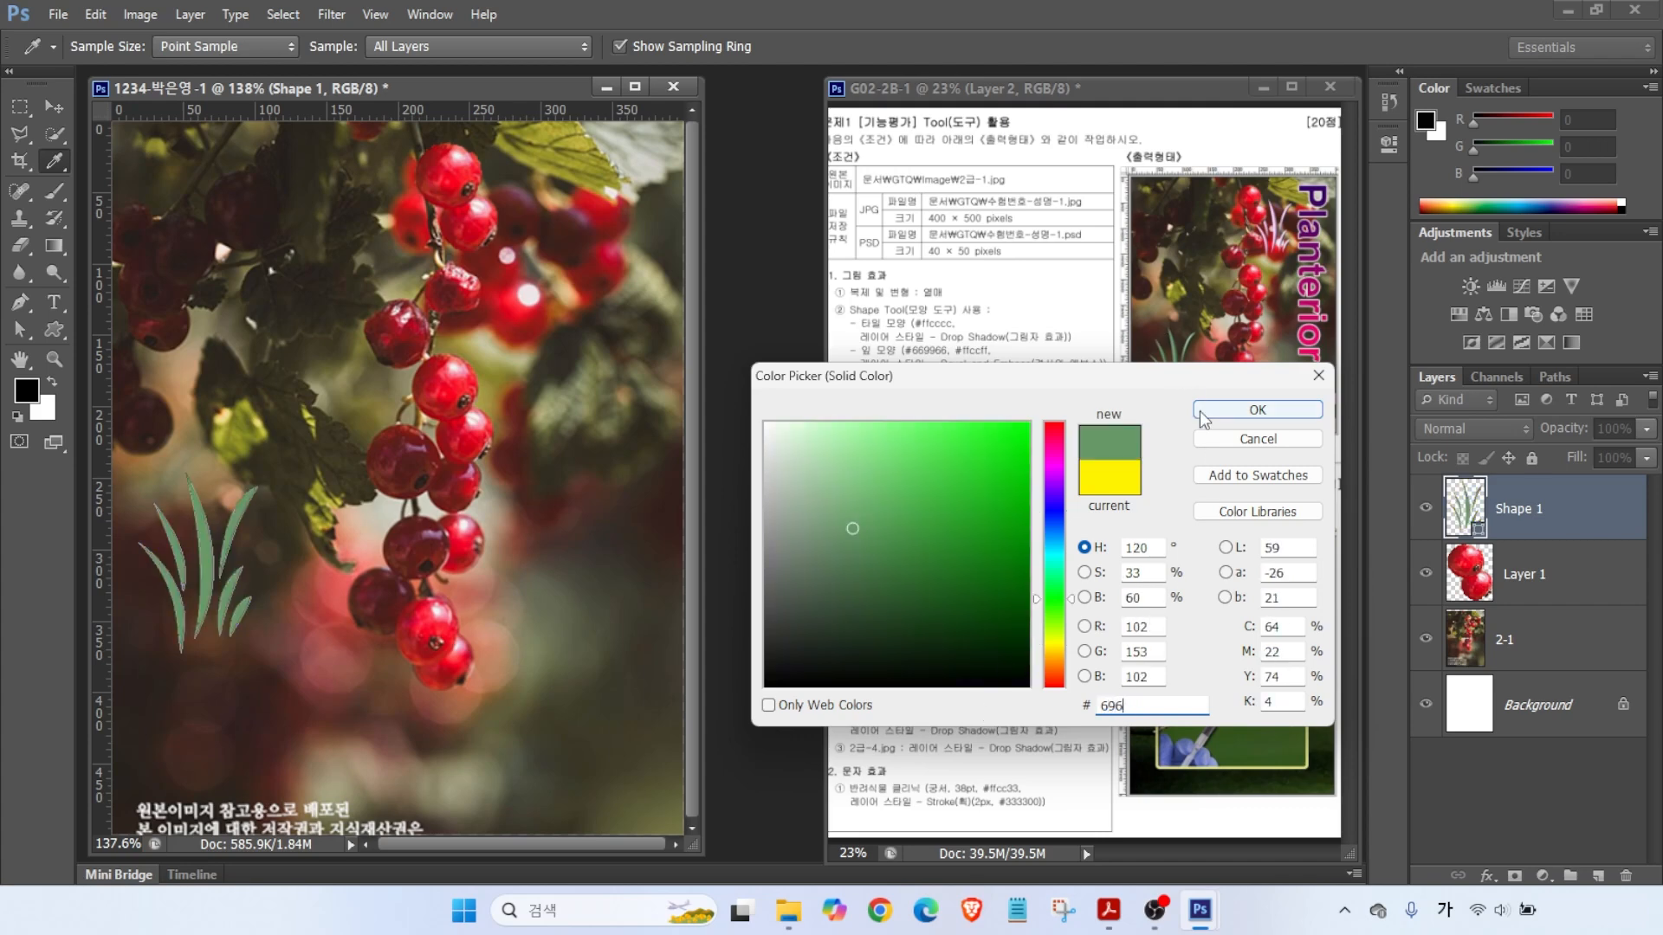
left_click(1258, 410)
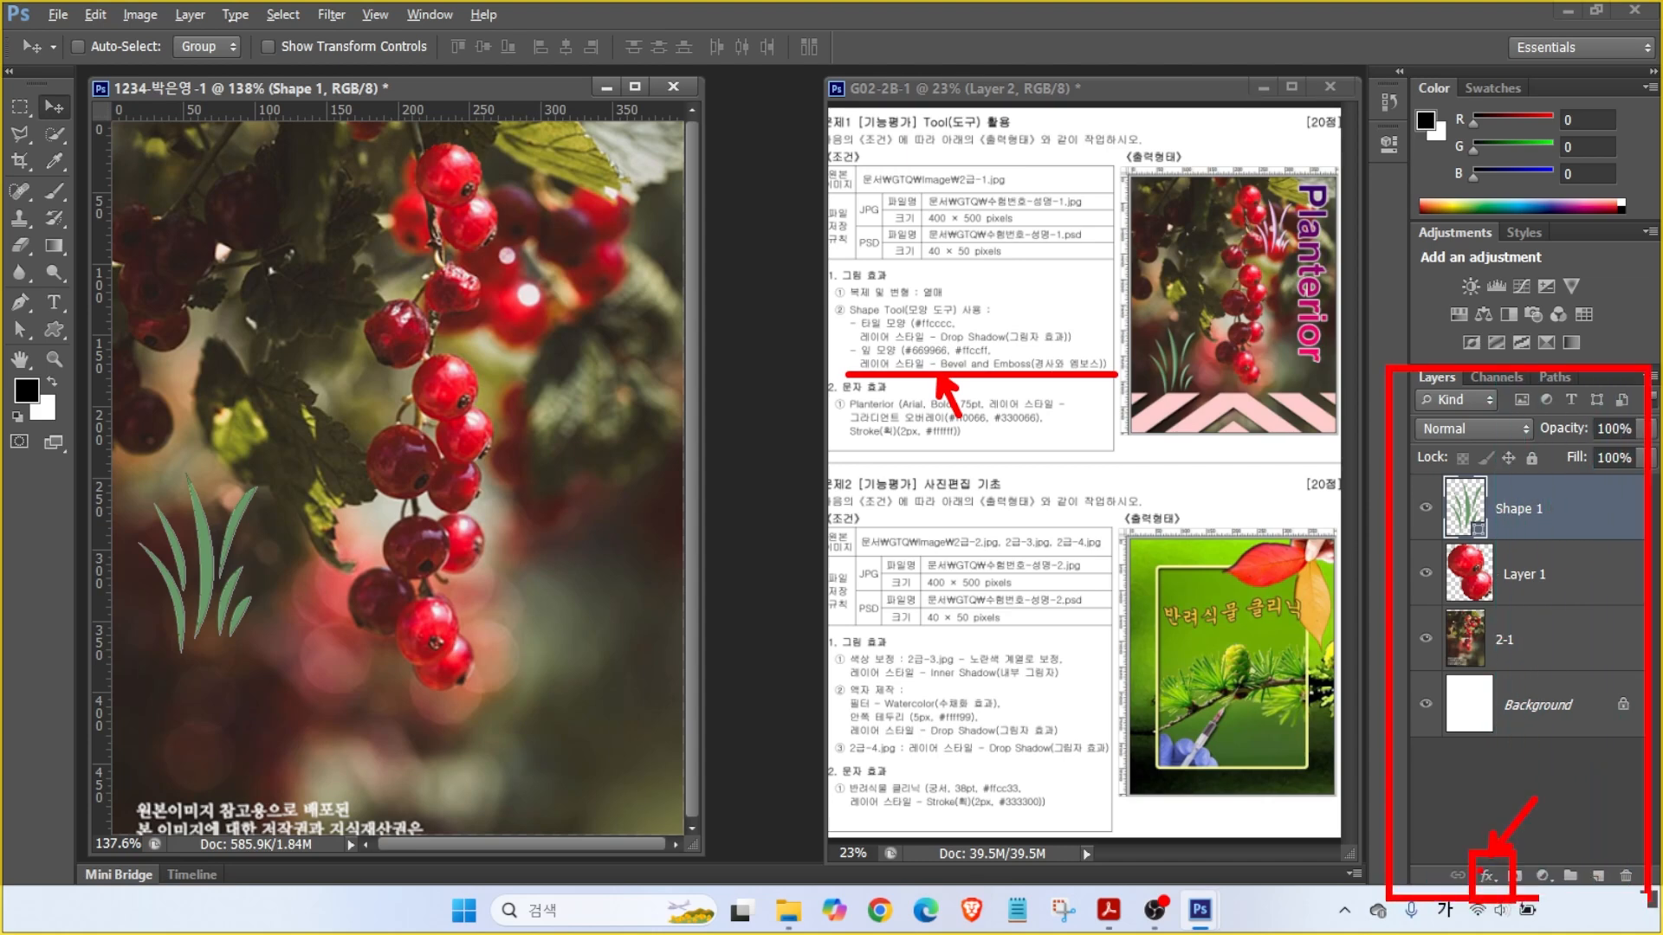
- Apply a default Bevel & Emboss style to the Shape 1 grass after comparing it on and off
left_click(1487, 875)
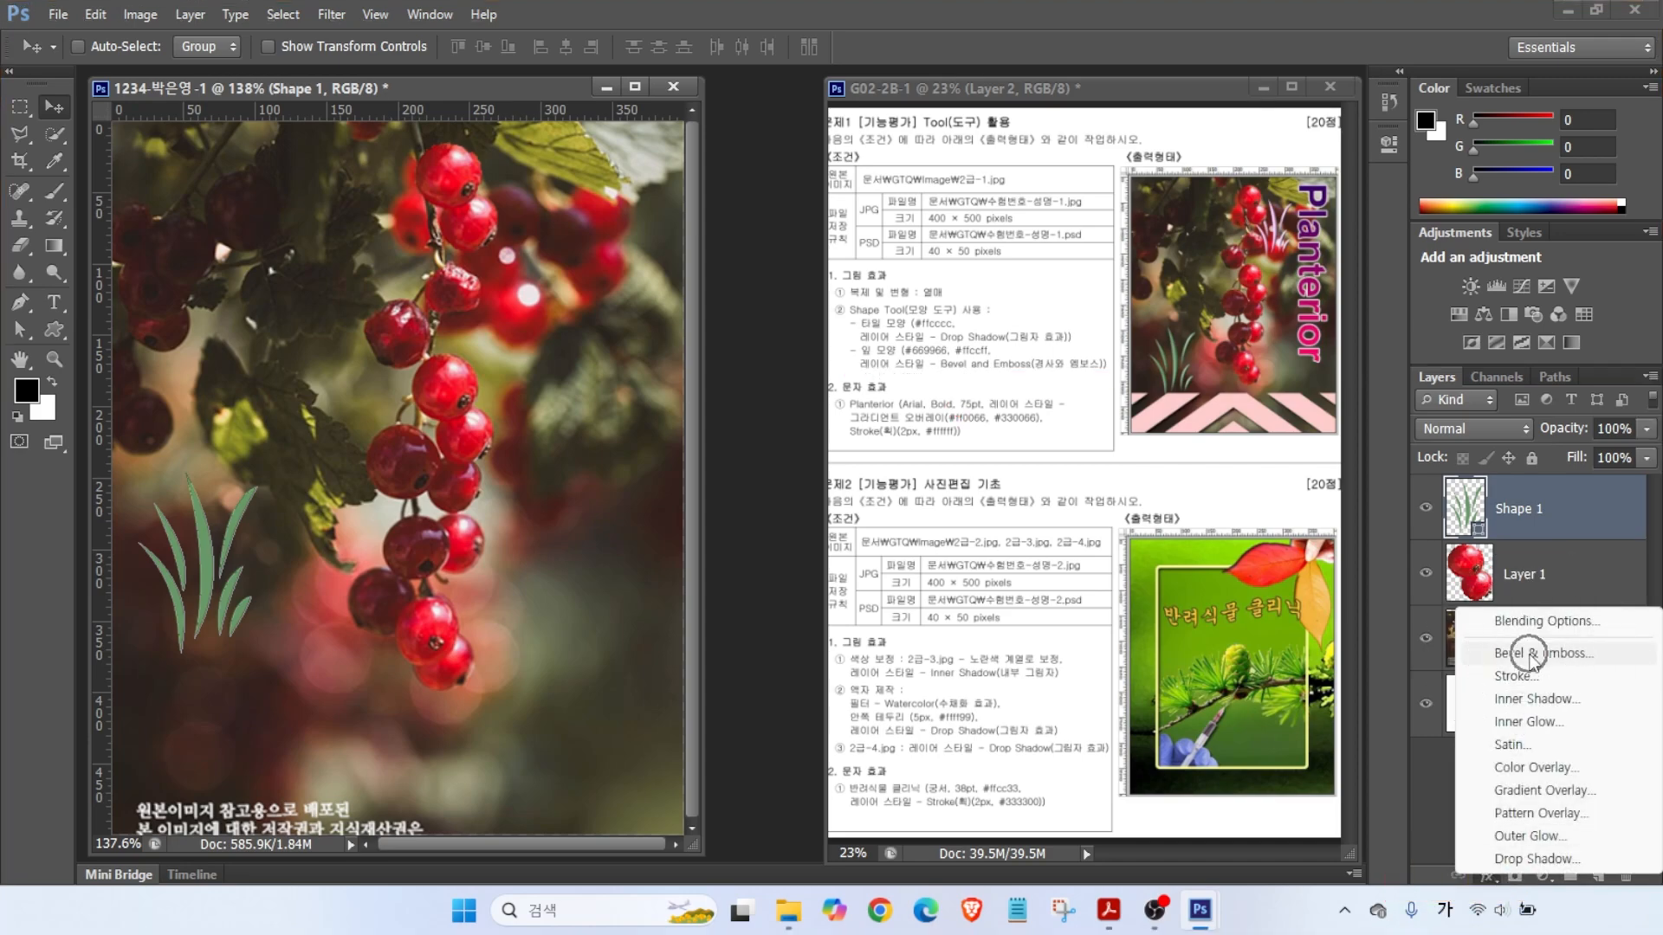
left_click(1531, 655)
left_click(631, 352)
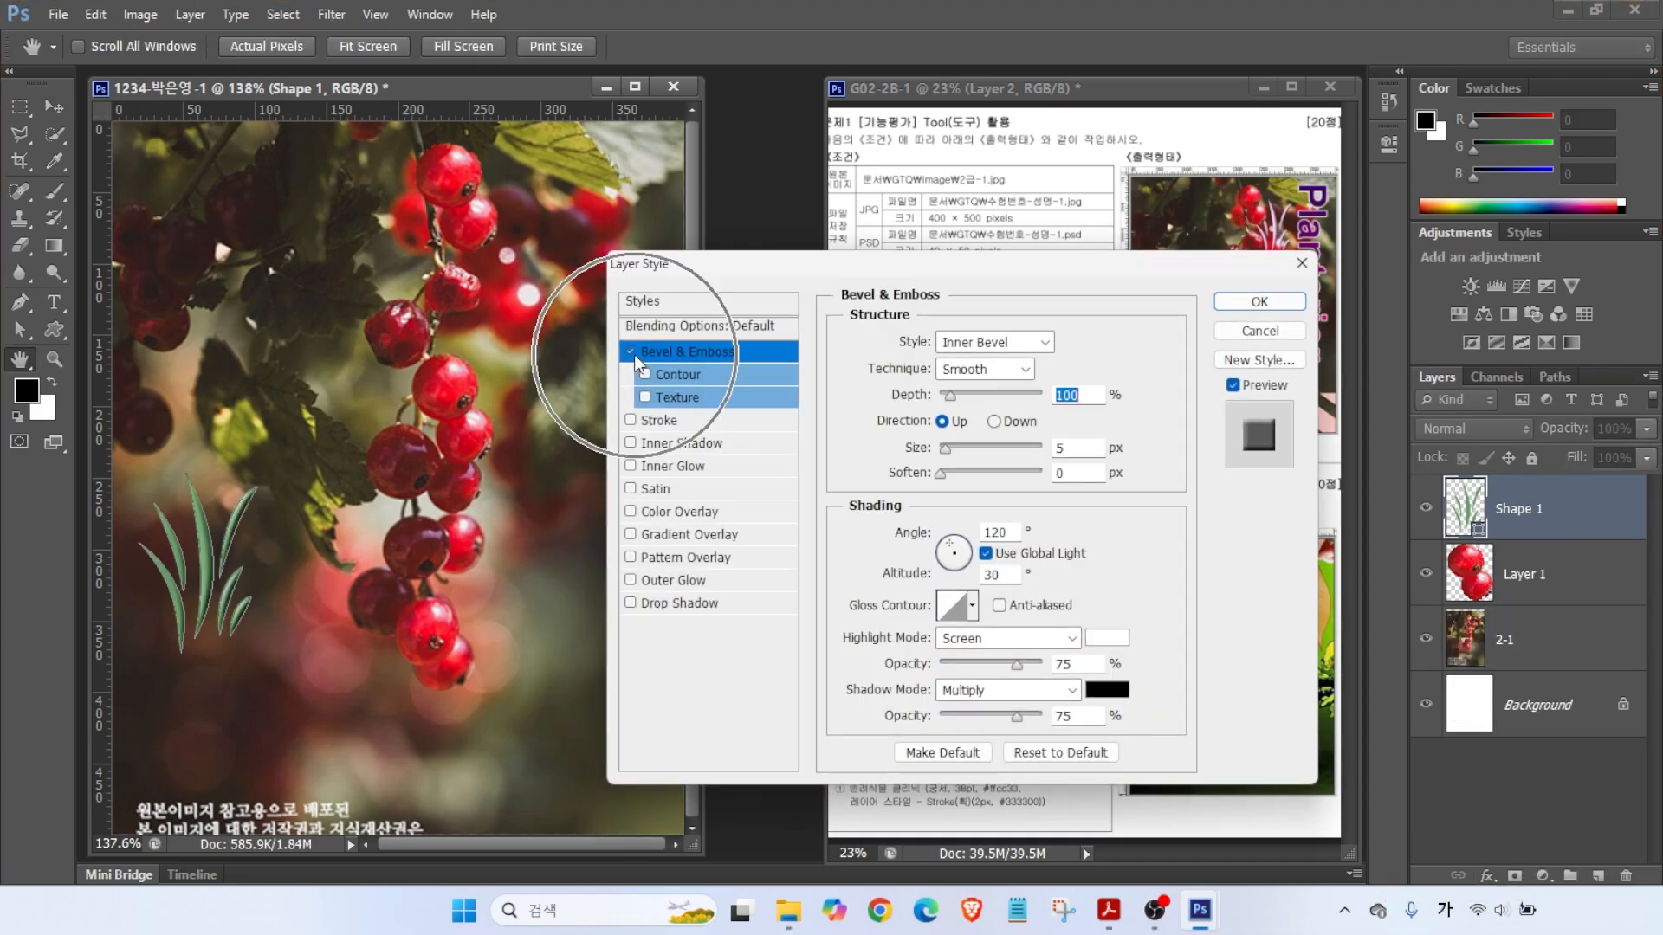
left_click(631, 351)
left_click(631, 351)
left_click(631, 351)
left_click(631, 351)
left_click(631, 352)
left_click(1259, 302)
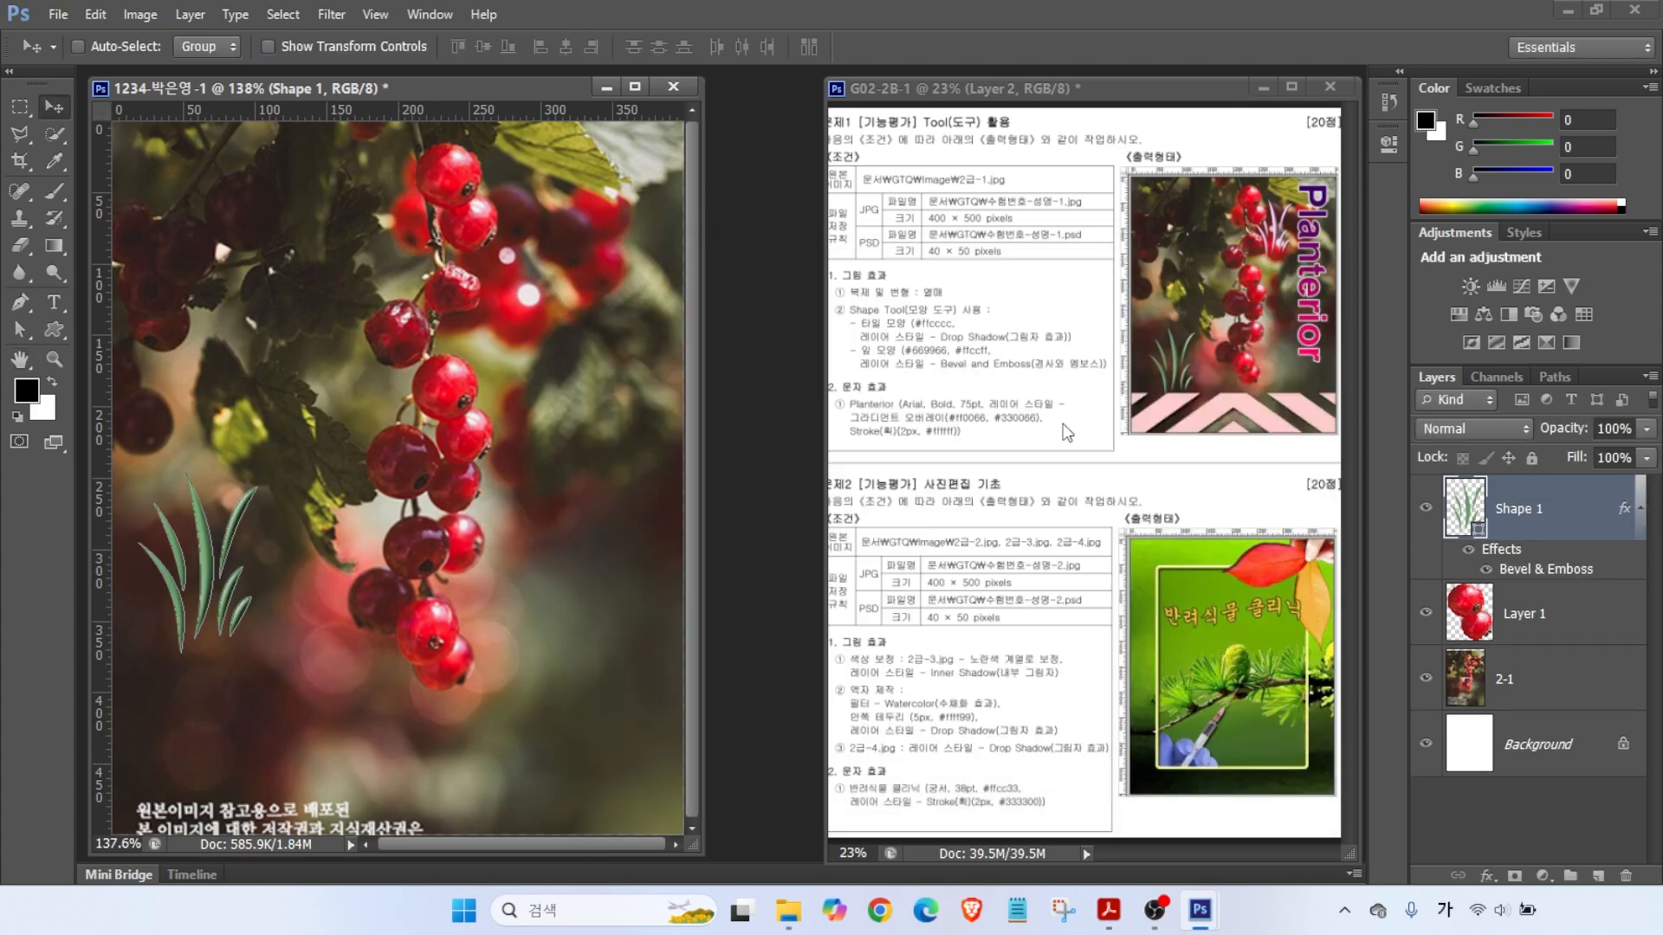
mouse_move(1281, 270)
left_mouse_down()
mouse_move(1223, 164)
mouse_move(1298, 181)
mouse_move(1300, 275)
left_mouse_up()
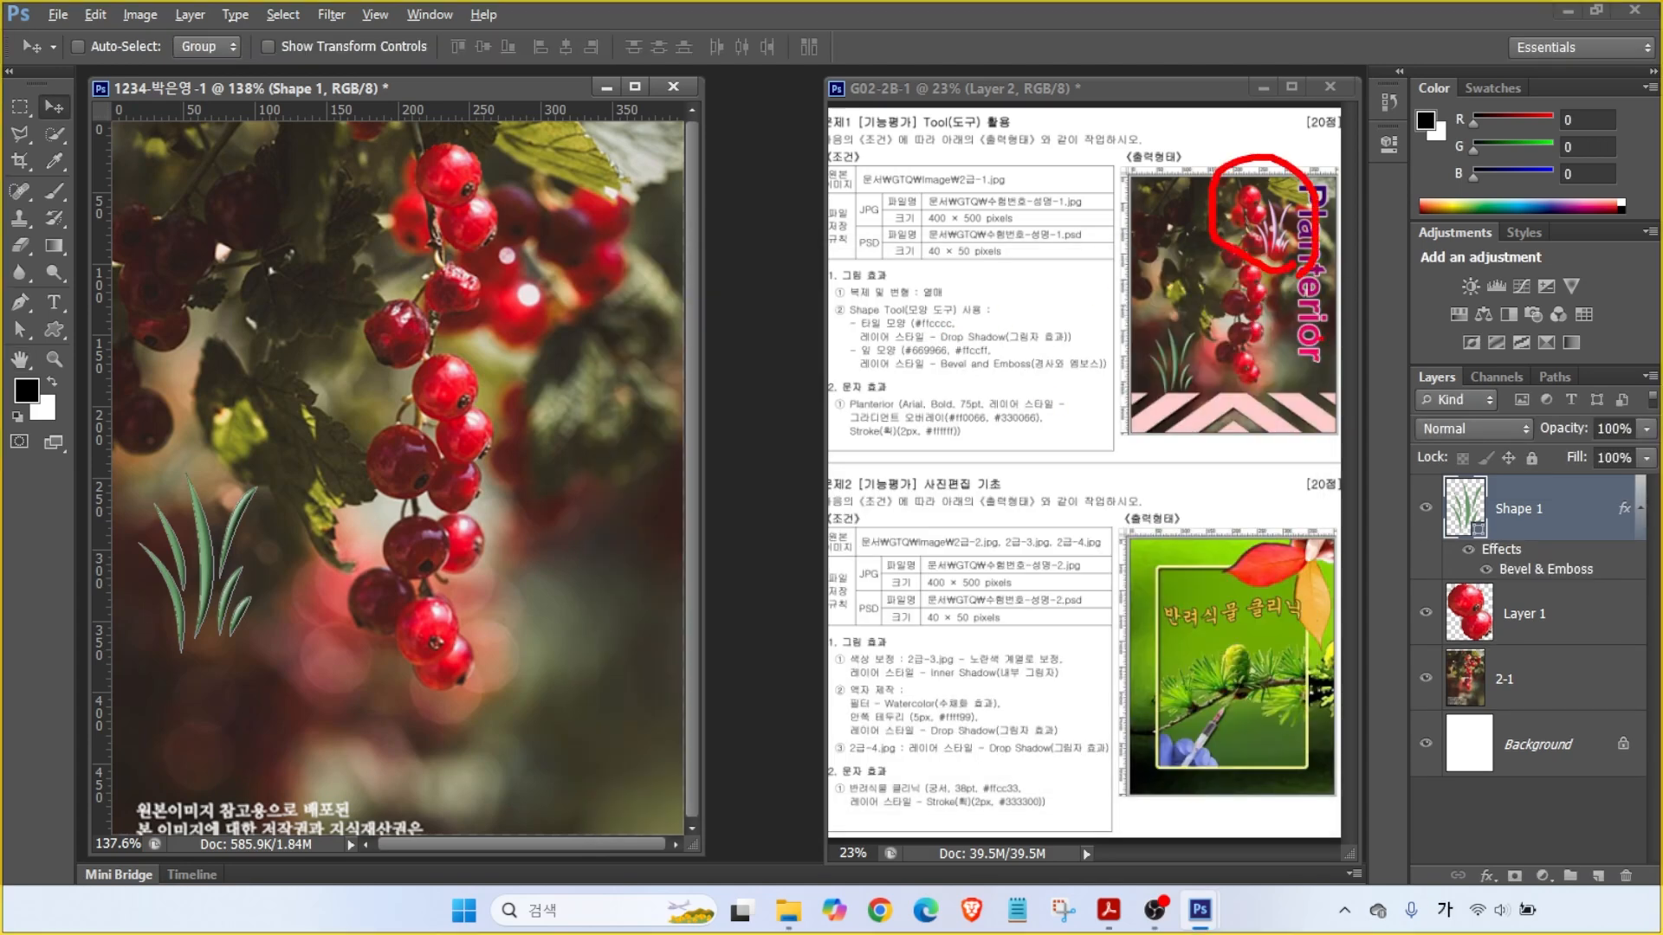
left_click(1541, 525)
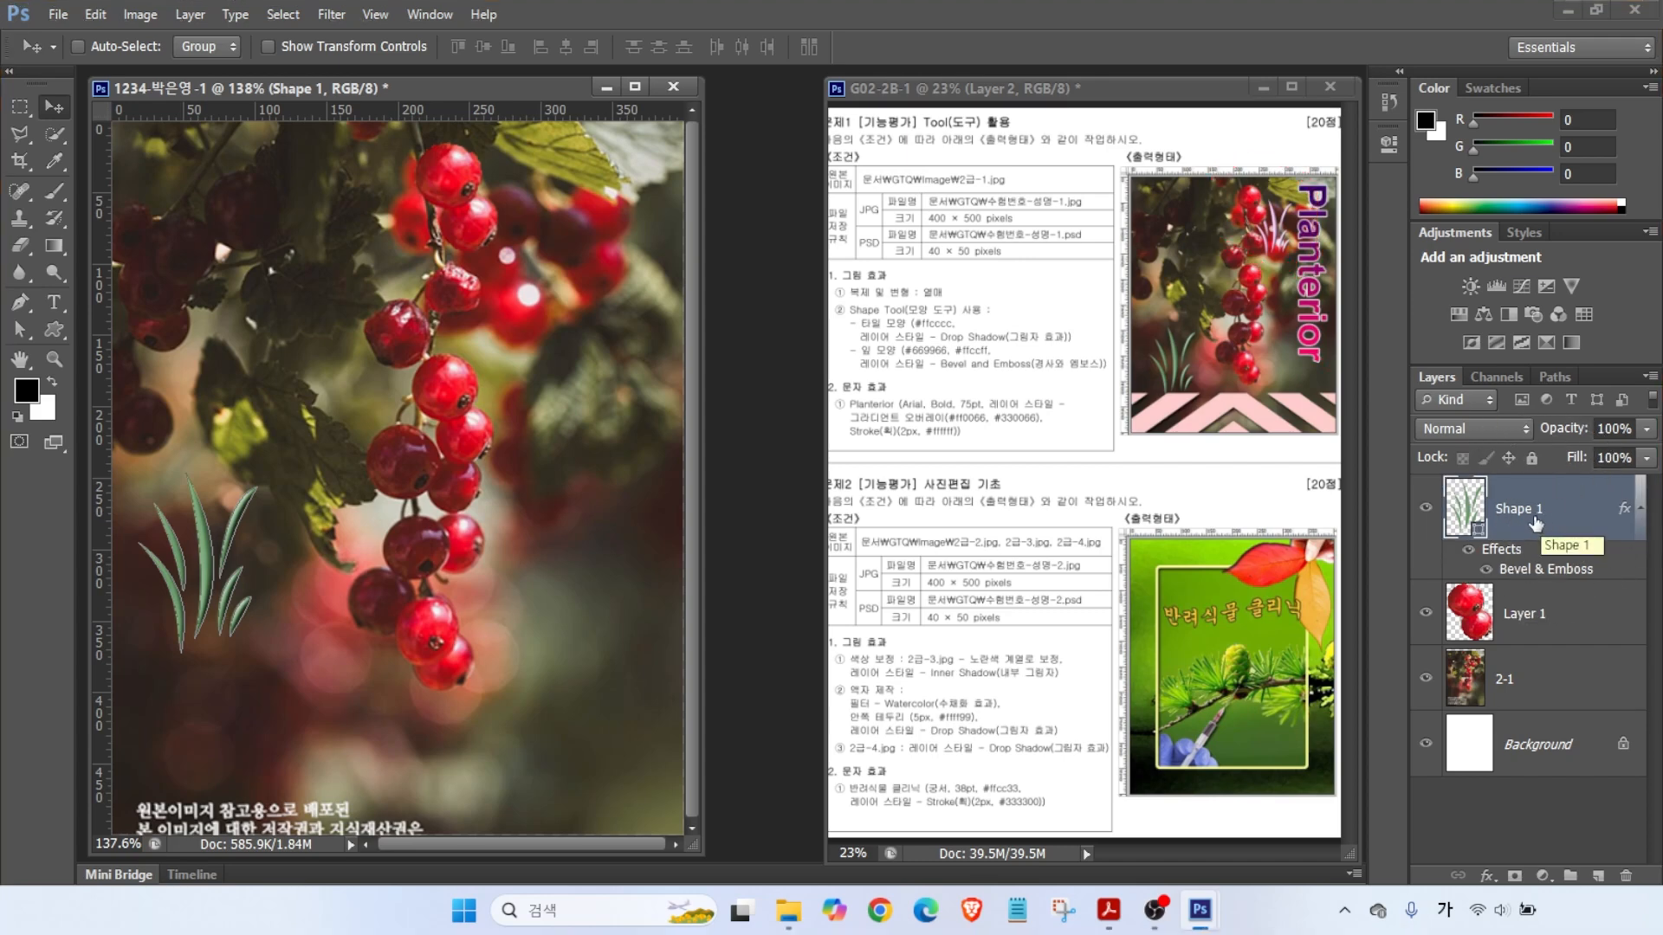
- Duplicate the grass shape, move the copy onto the top berries, and colour it #ffccff
key("ctrl+j")
left_click(1530, 512)
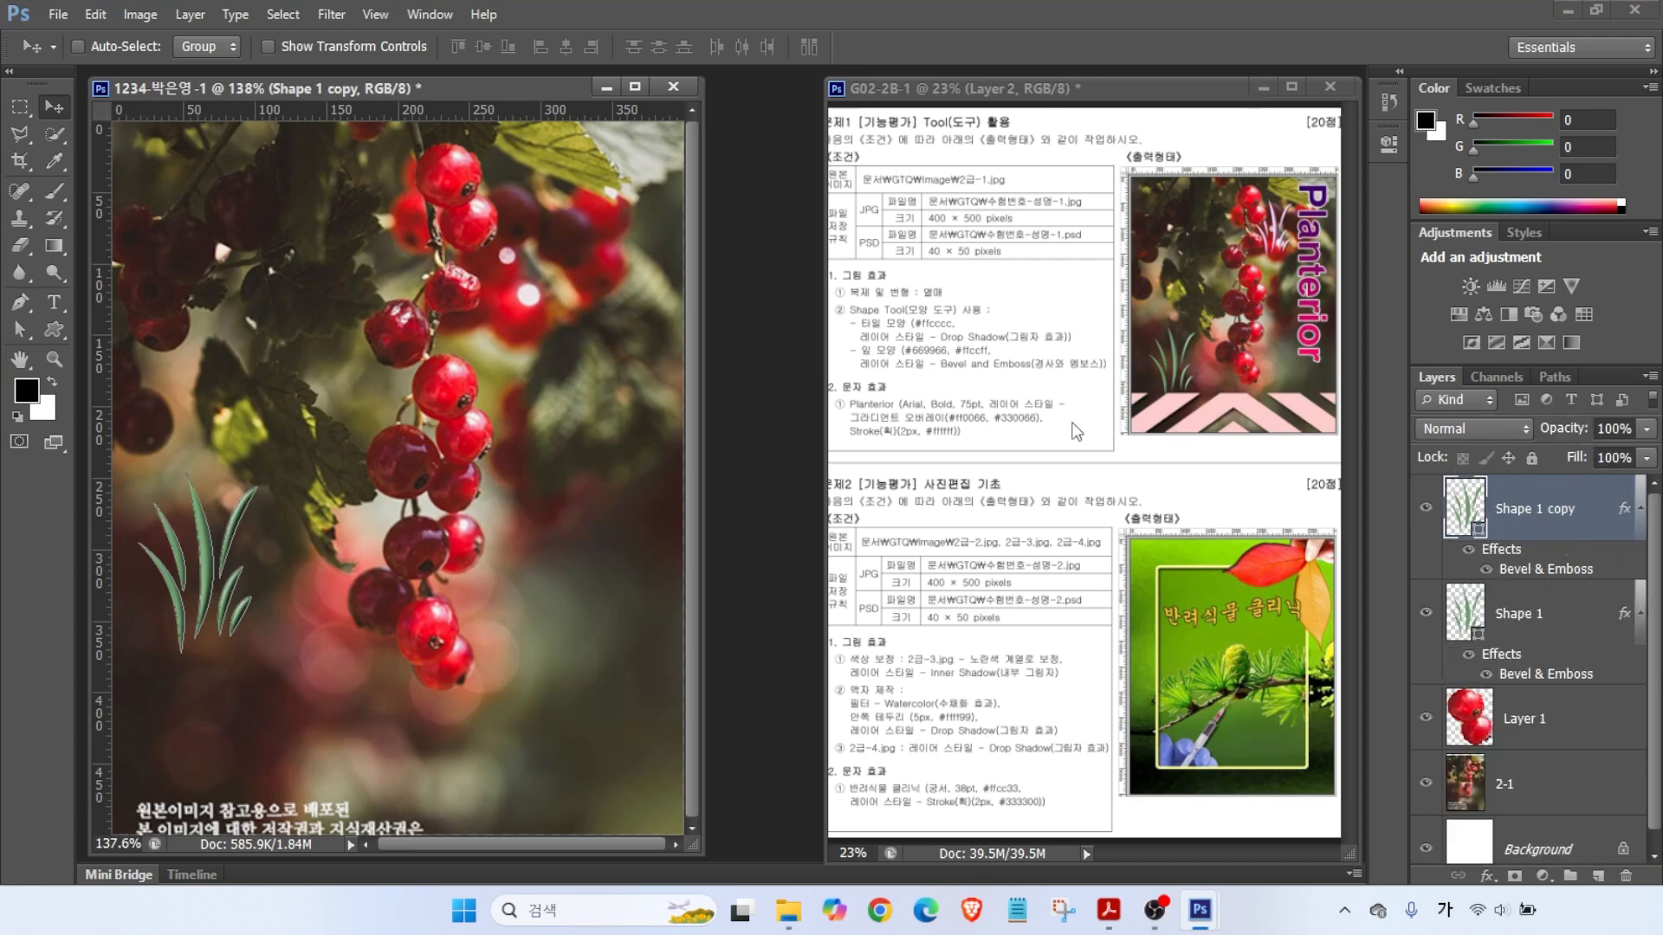
left_click_drag(212, 589, 522, 275)
double_click(1463, 504)
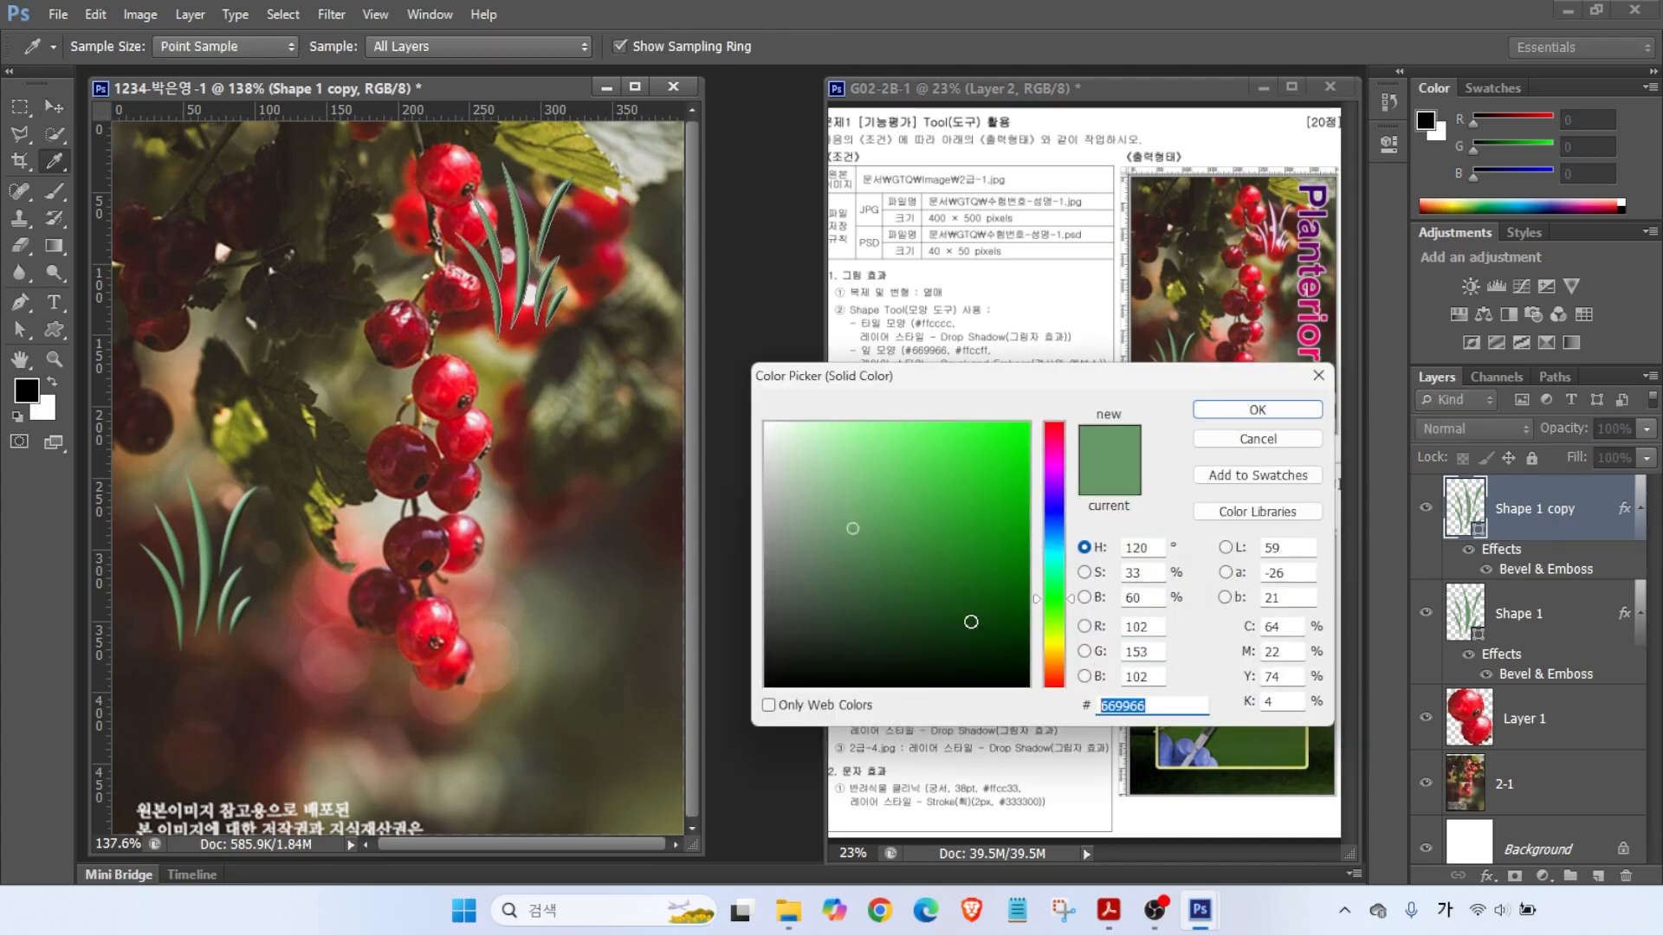
type("fcf")
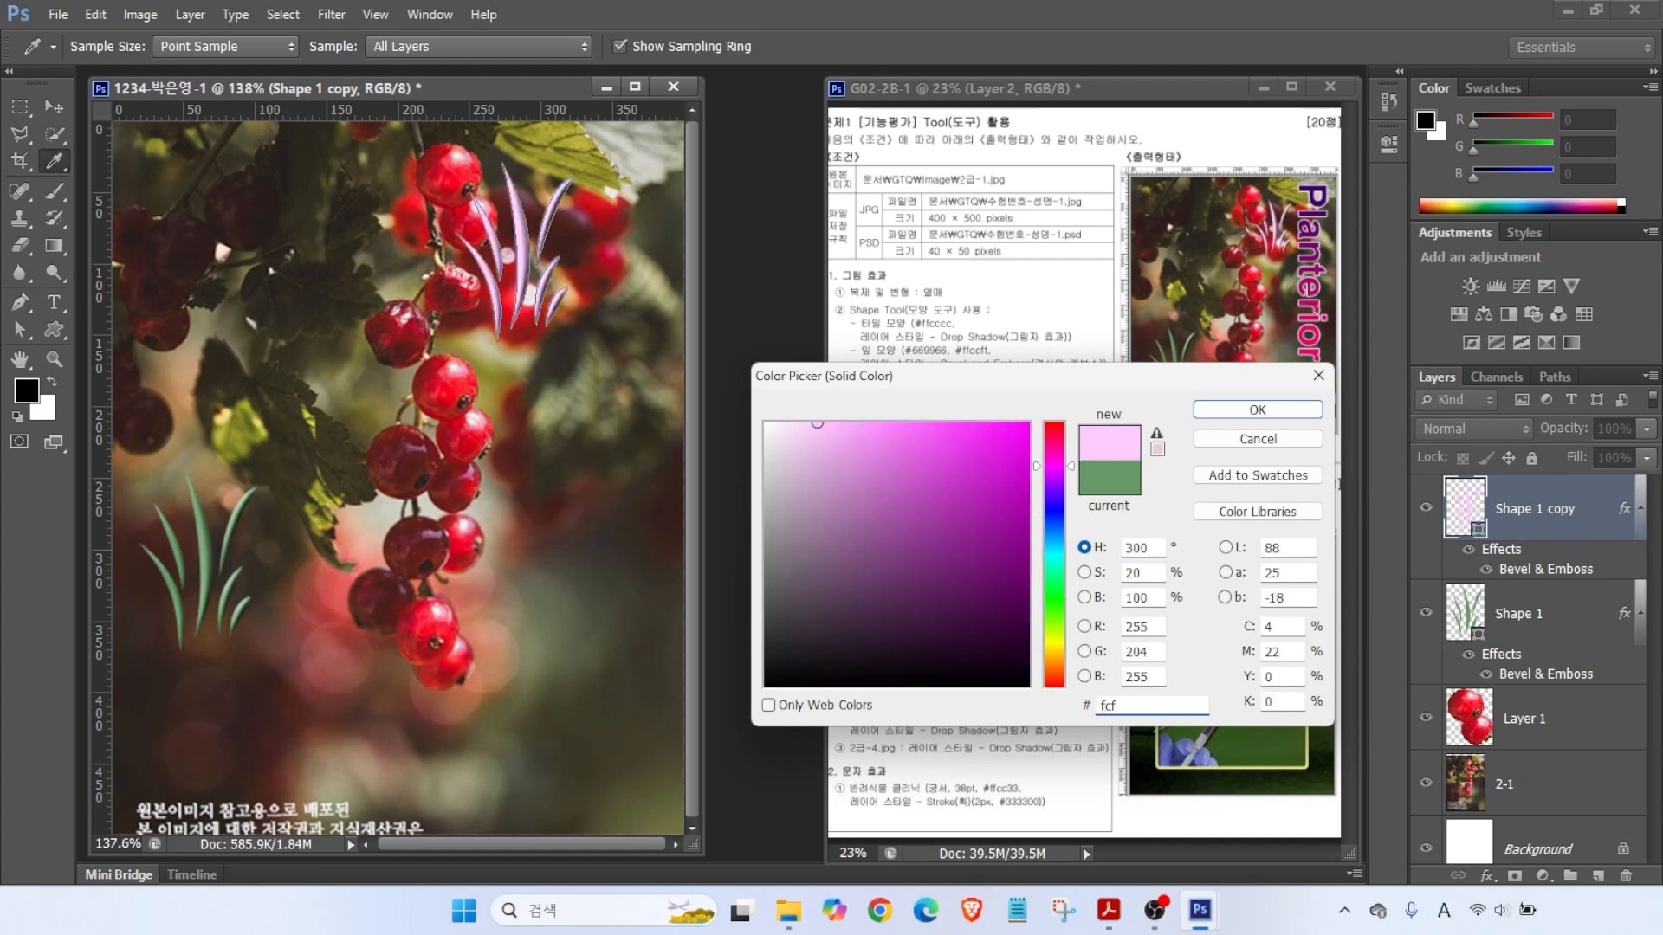
key("Return")
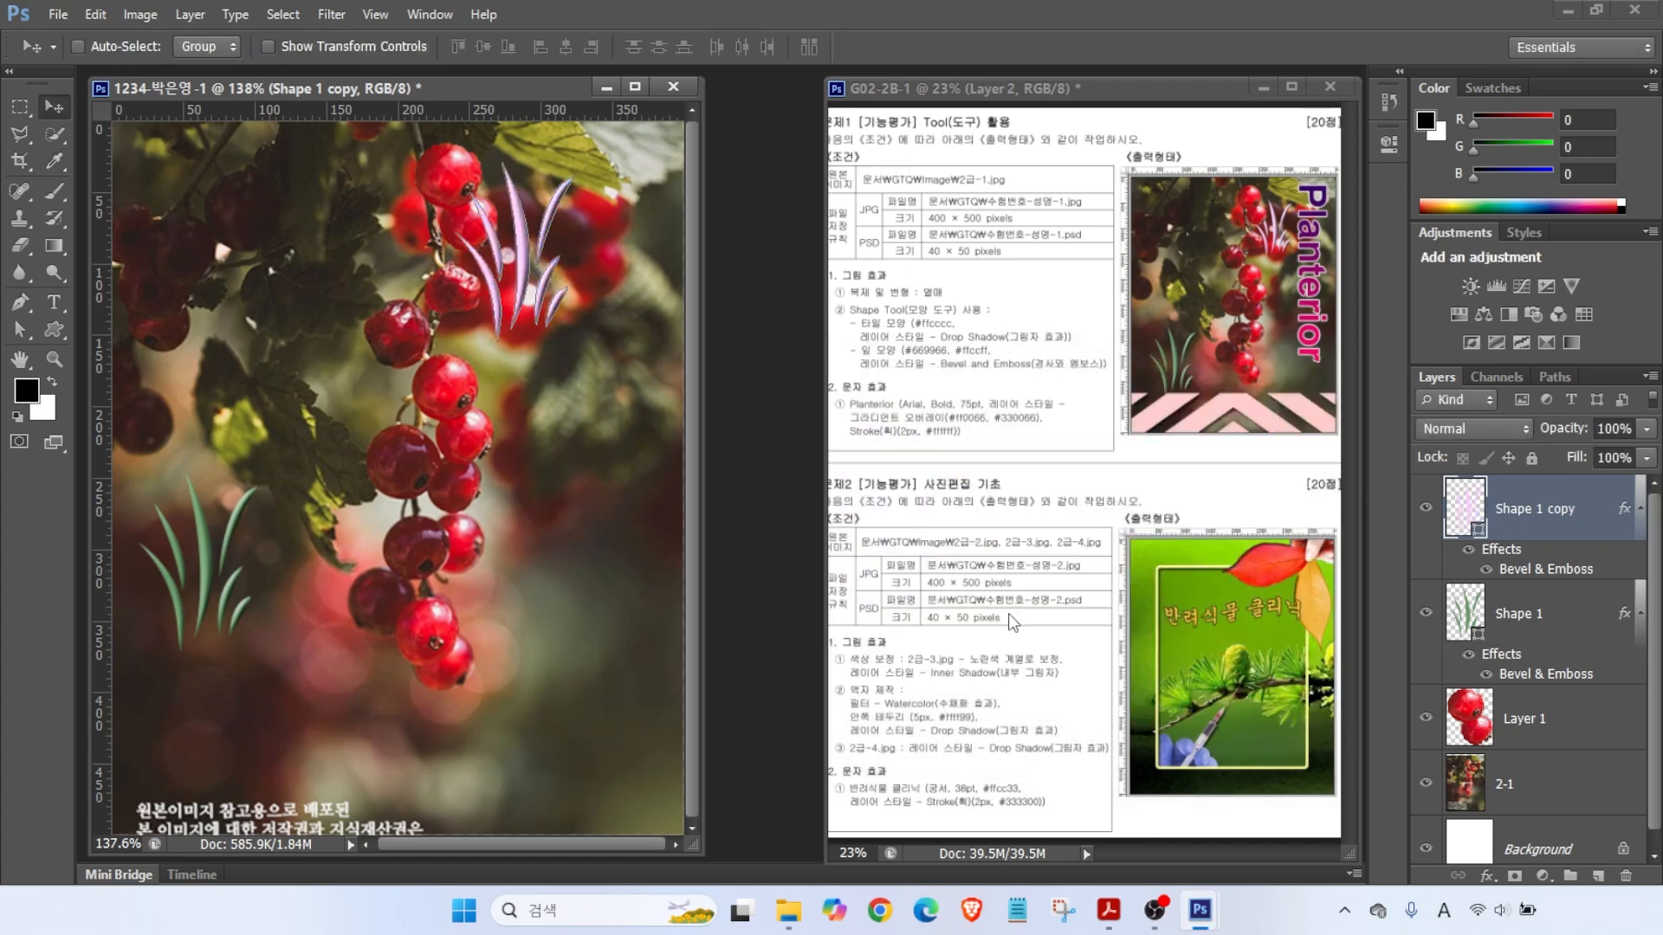
- Scale the pink grass copy down to about 77%
key("ctrl+t")
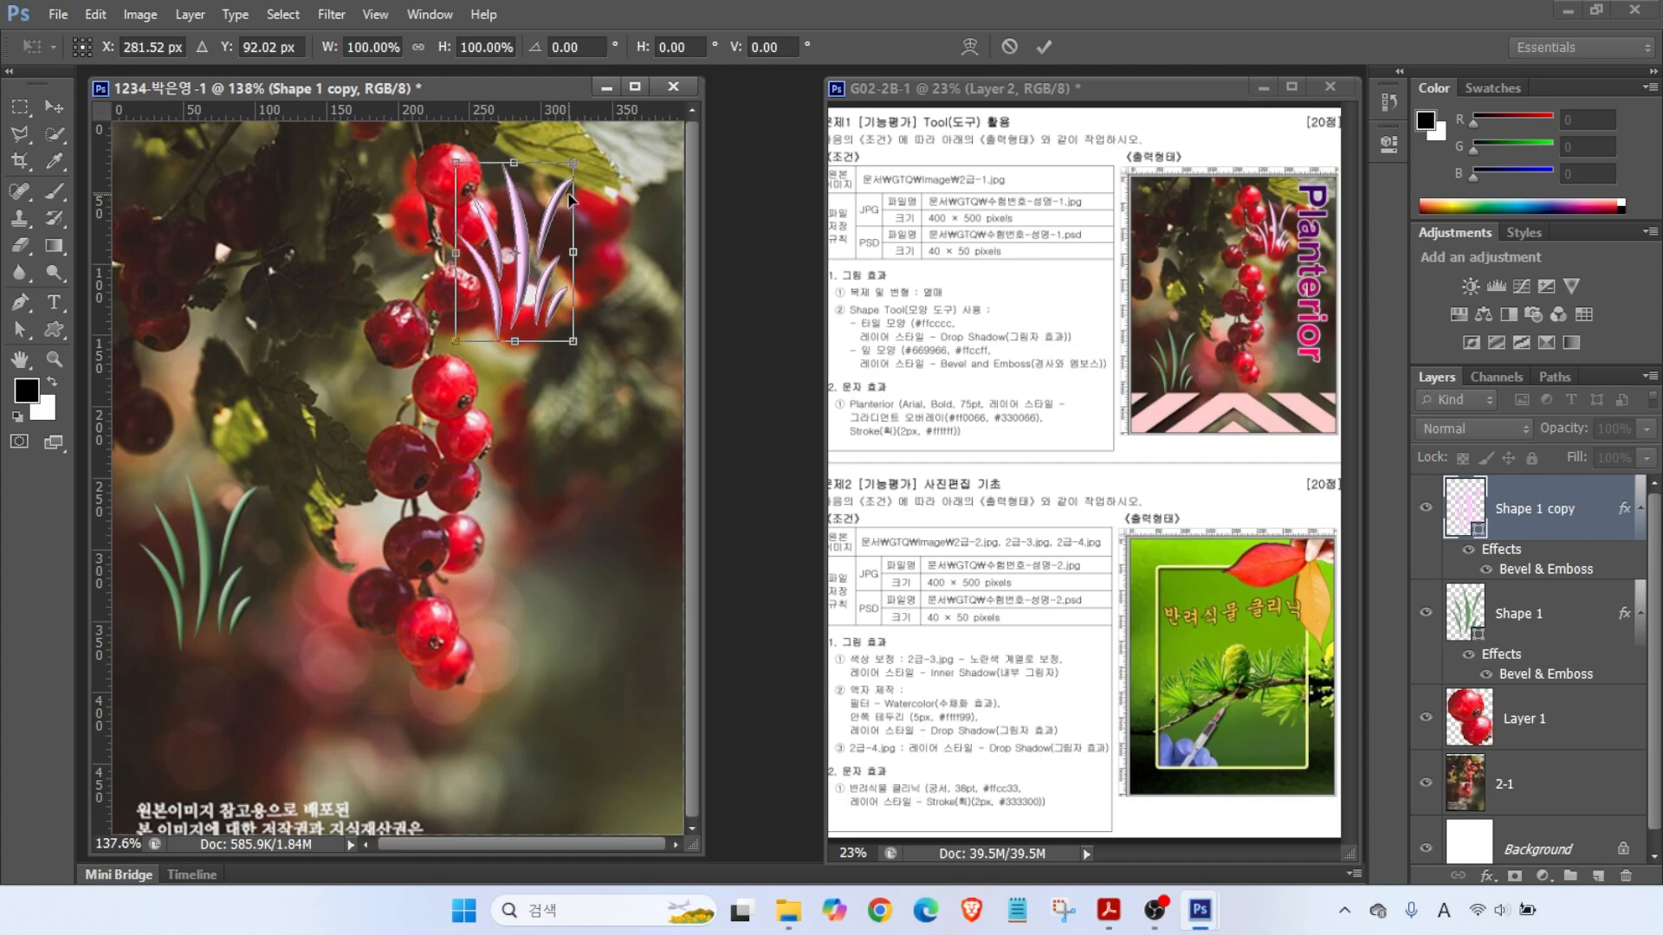
left_click_drag(572, 163, 530, 230)
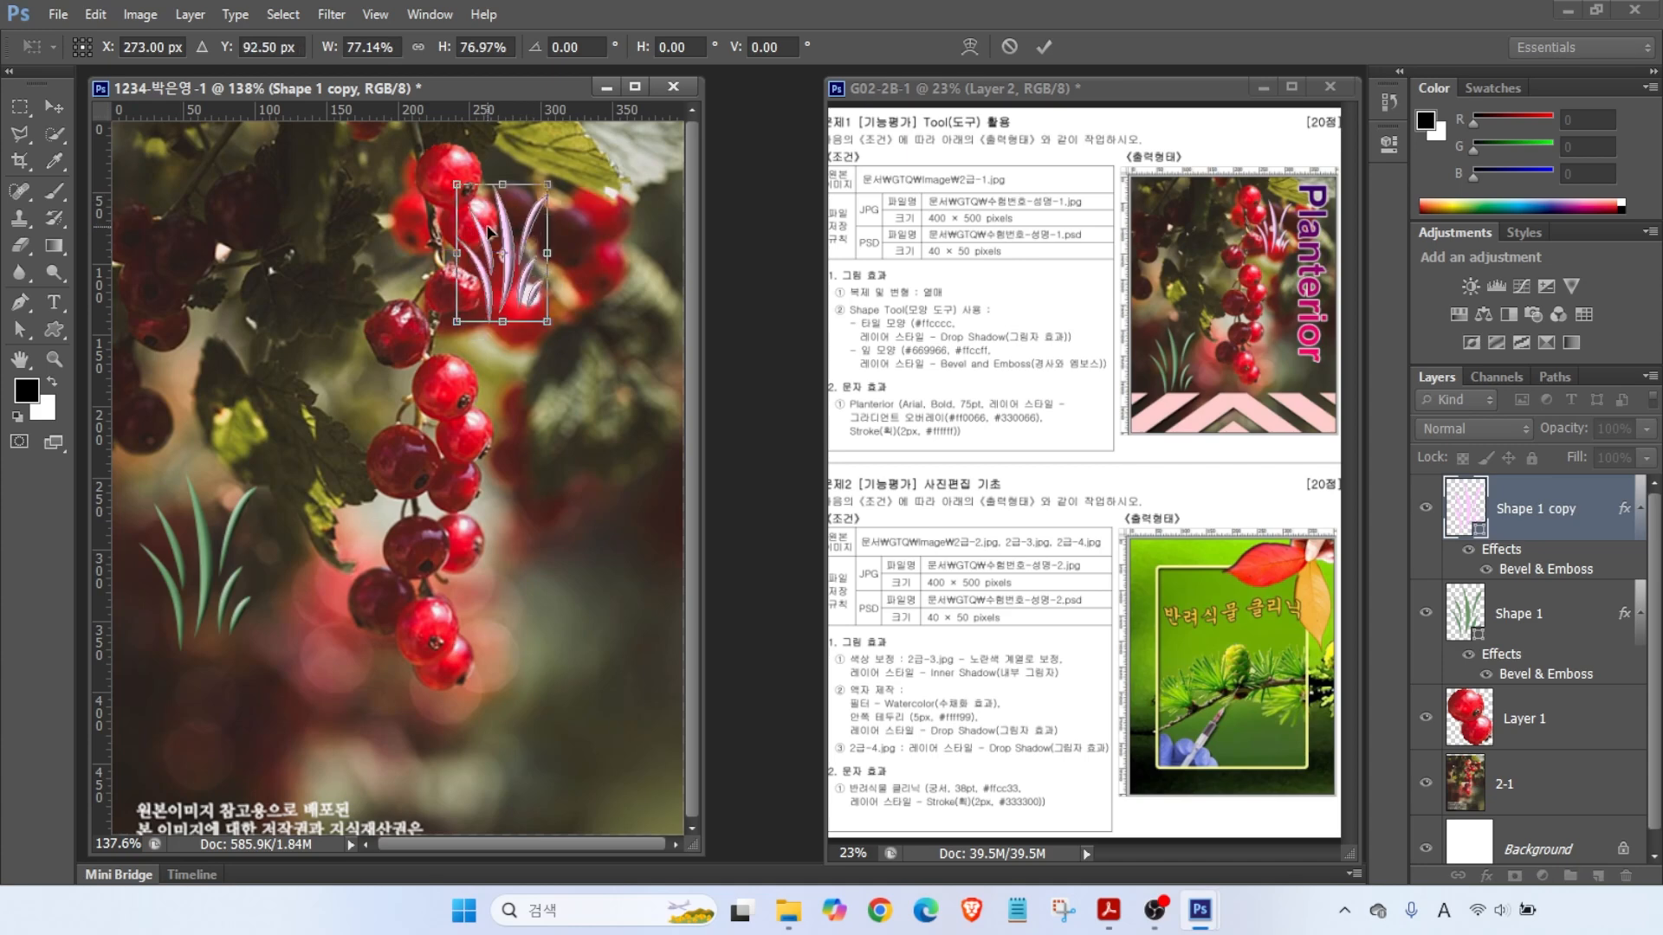
key("Return")
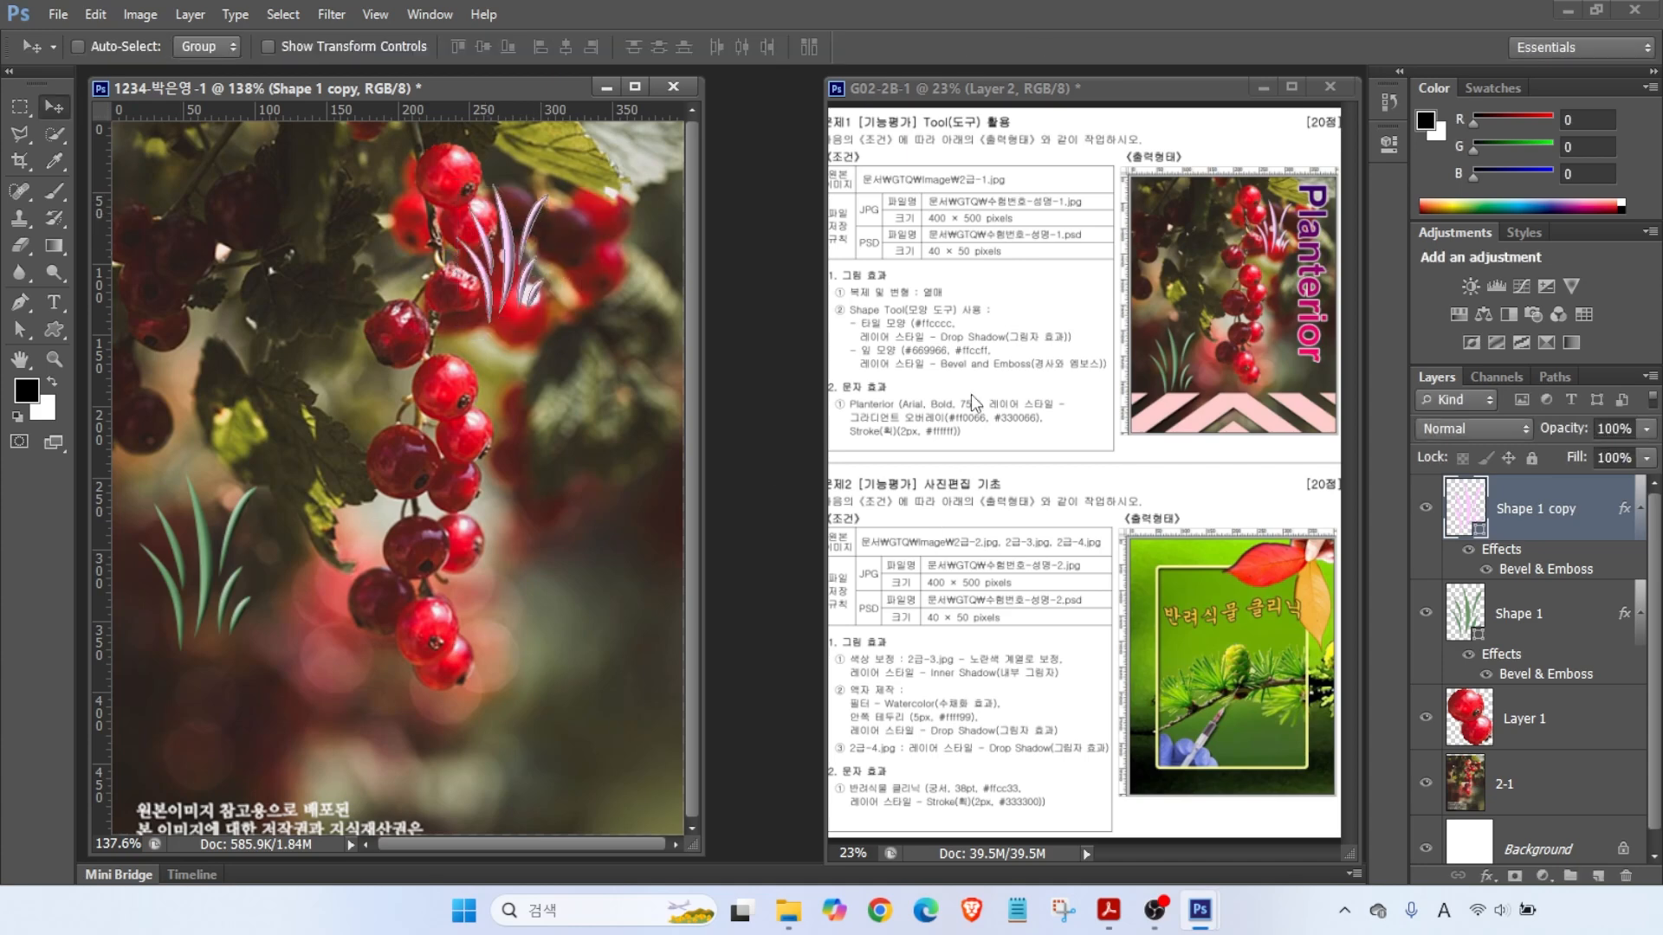
mouse_move(883, 314)
left_mouse_down()
mouse_move(870, 249)
mouse_move(938, 331)
mouse_move(996, 331)
left_mouse_up()
mouse_move(1117, 381)
left_mouse_down()
mouse_move(1201, 400)
mouse_move(1281, 446)
mouse_move(1384, 456)
left_mouse_up()
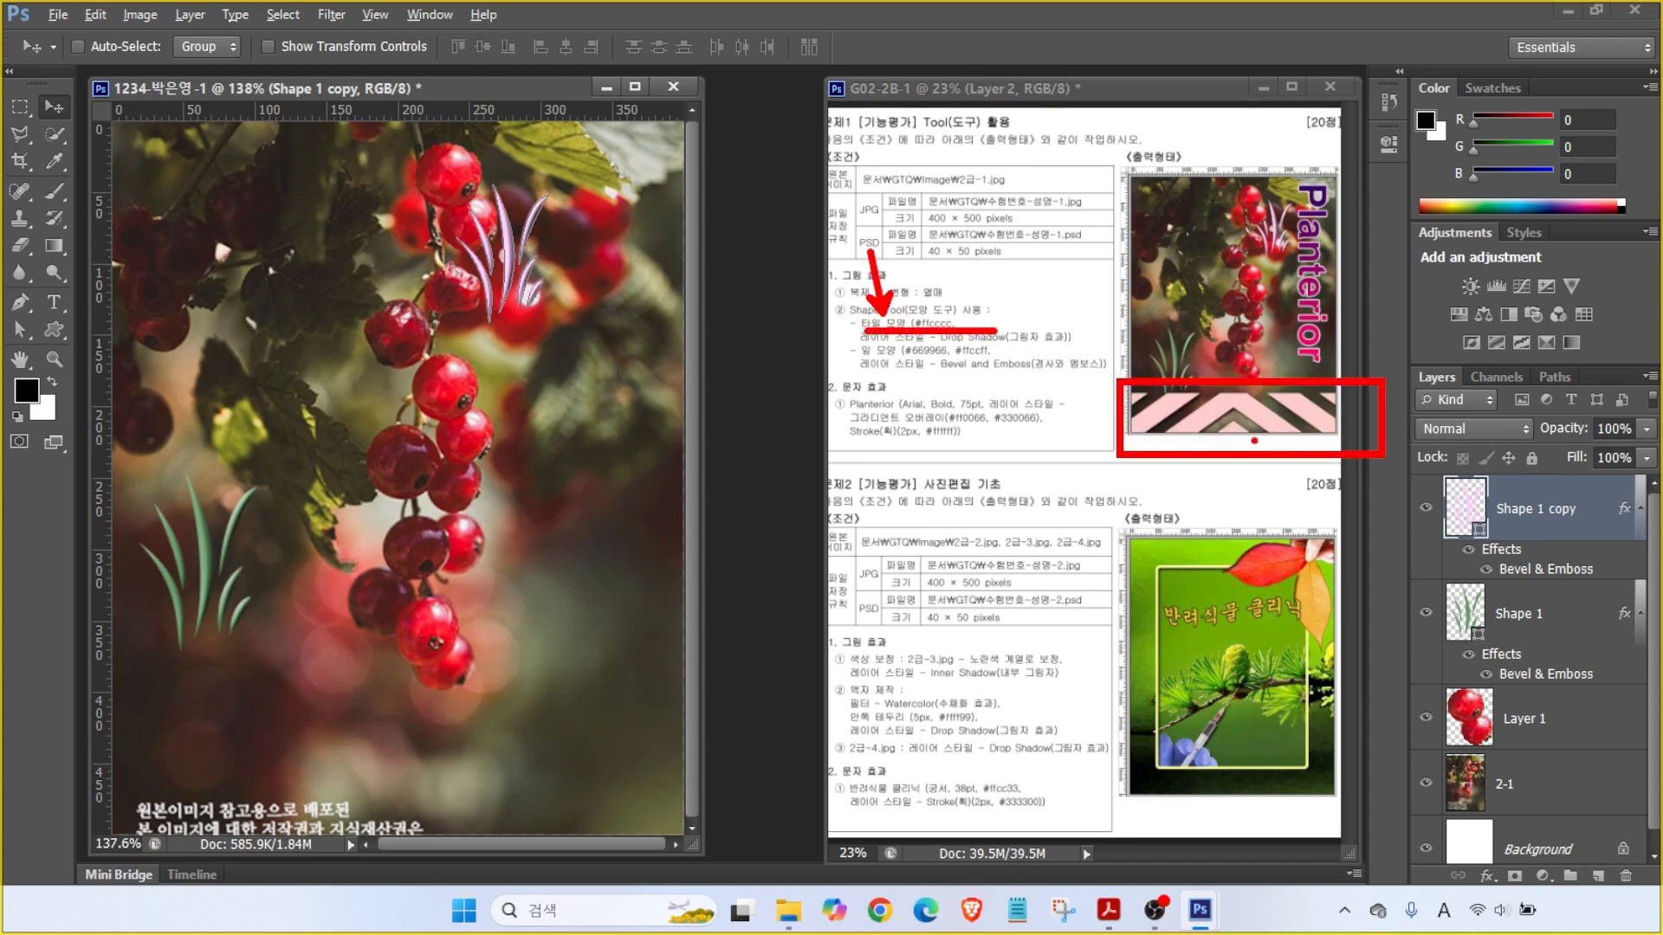
key("Escape")
- Draw a pink chevron stripe custom shape across the middle of the image
left_click(53, 330)
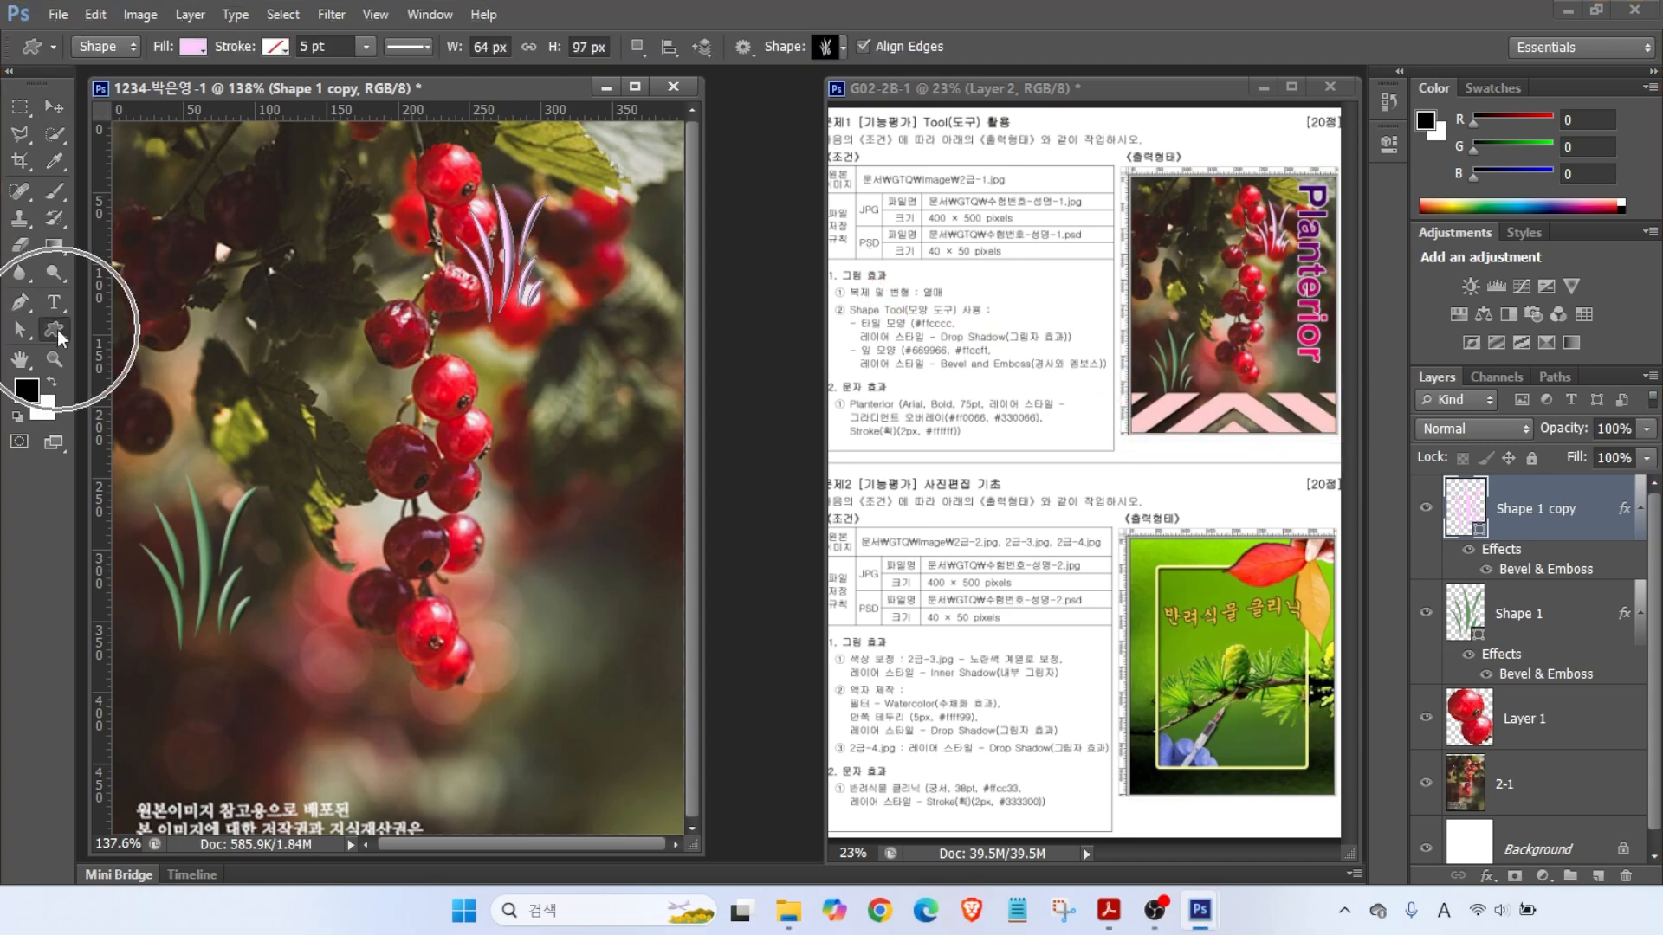
left_click(832, 48)
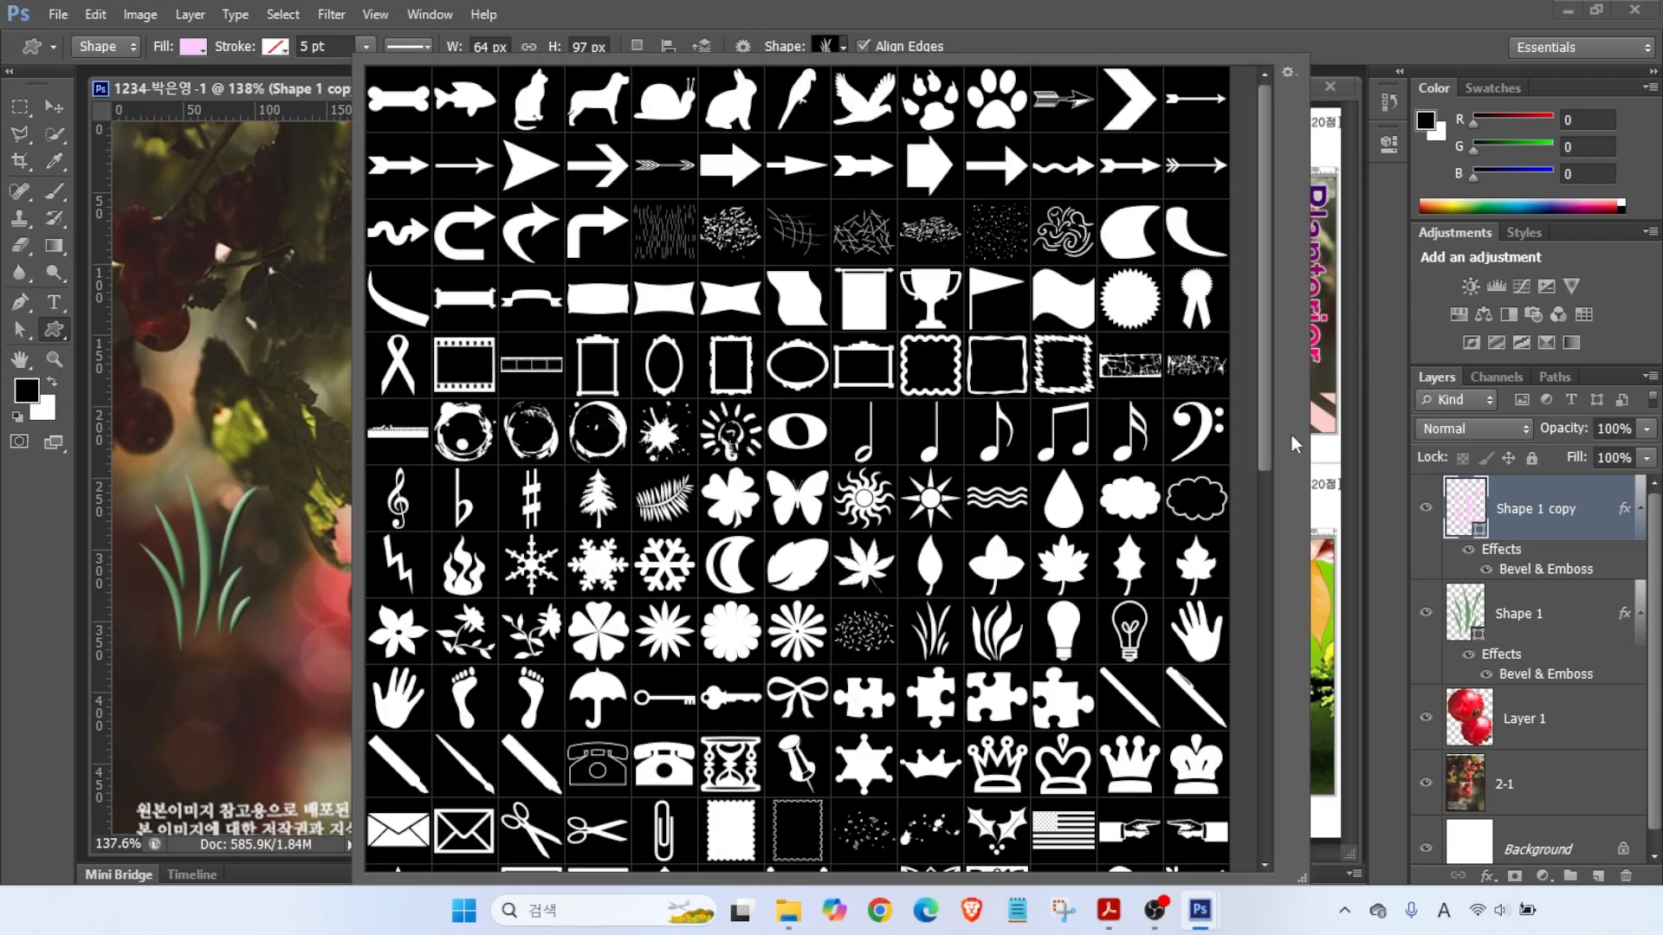
left_click_drag(1264, 407, 1247, 801)
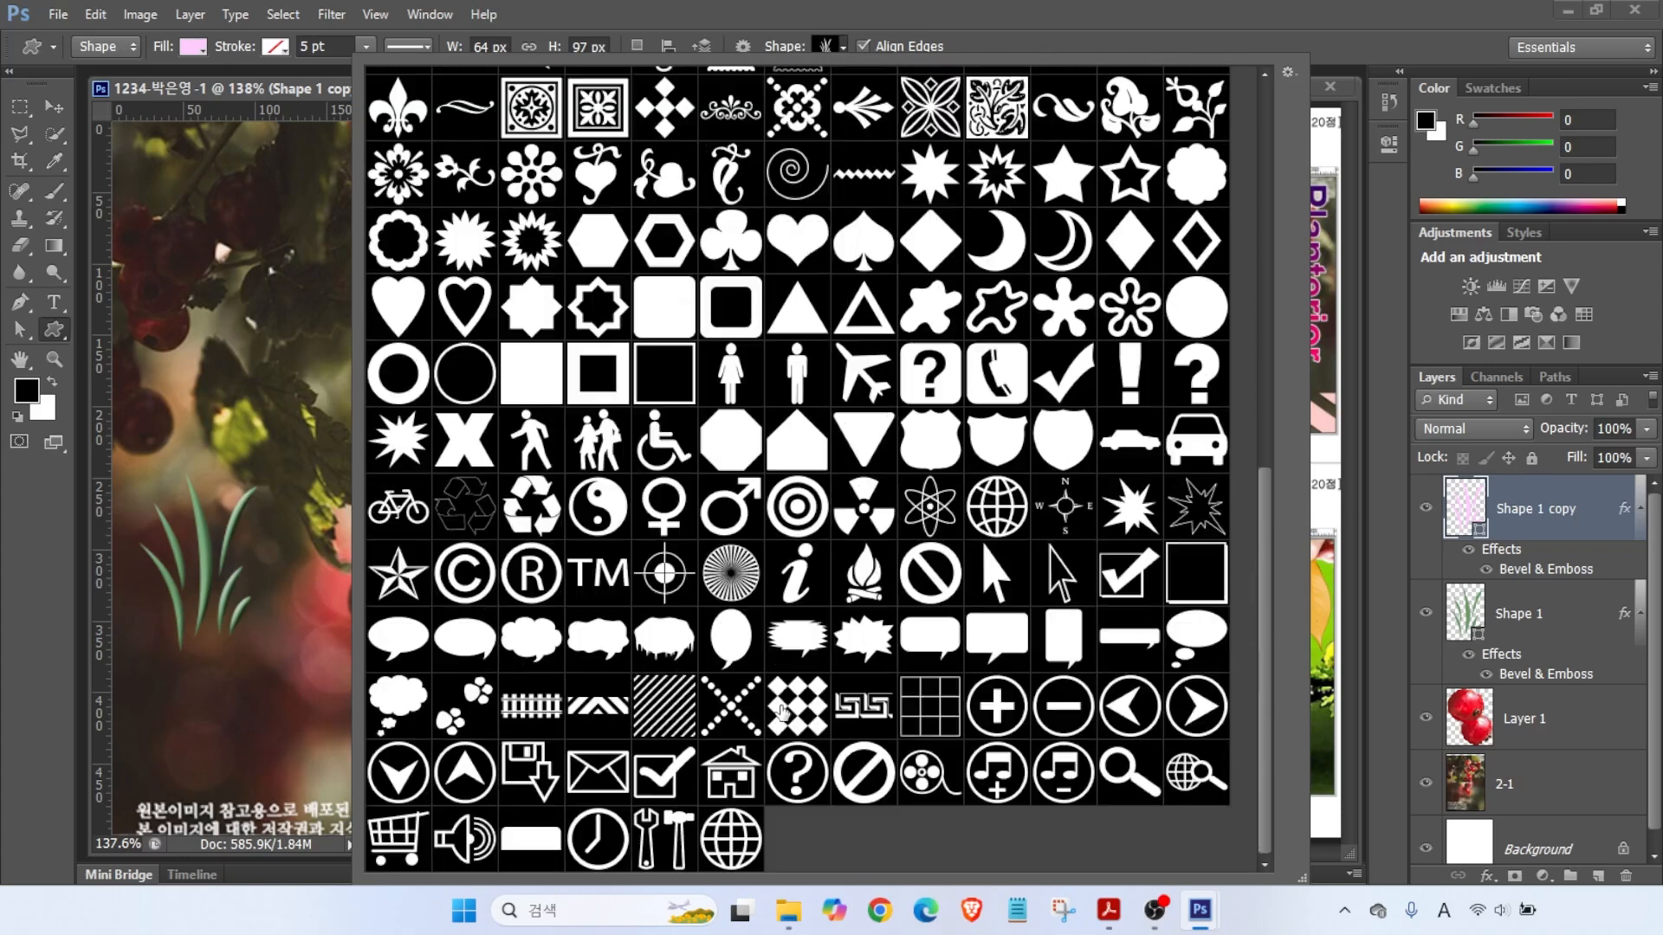
left_click(589, 705)
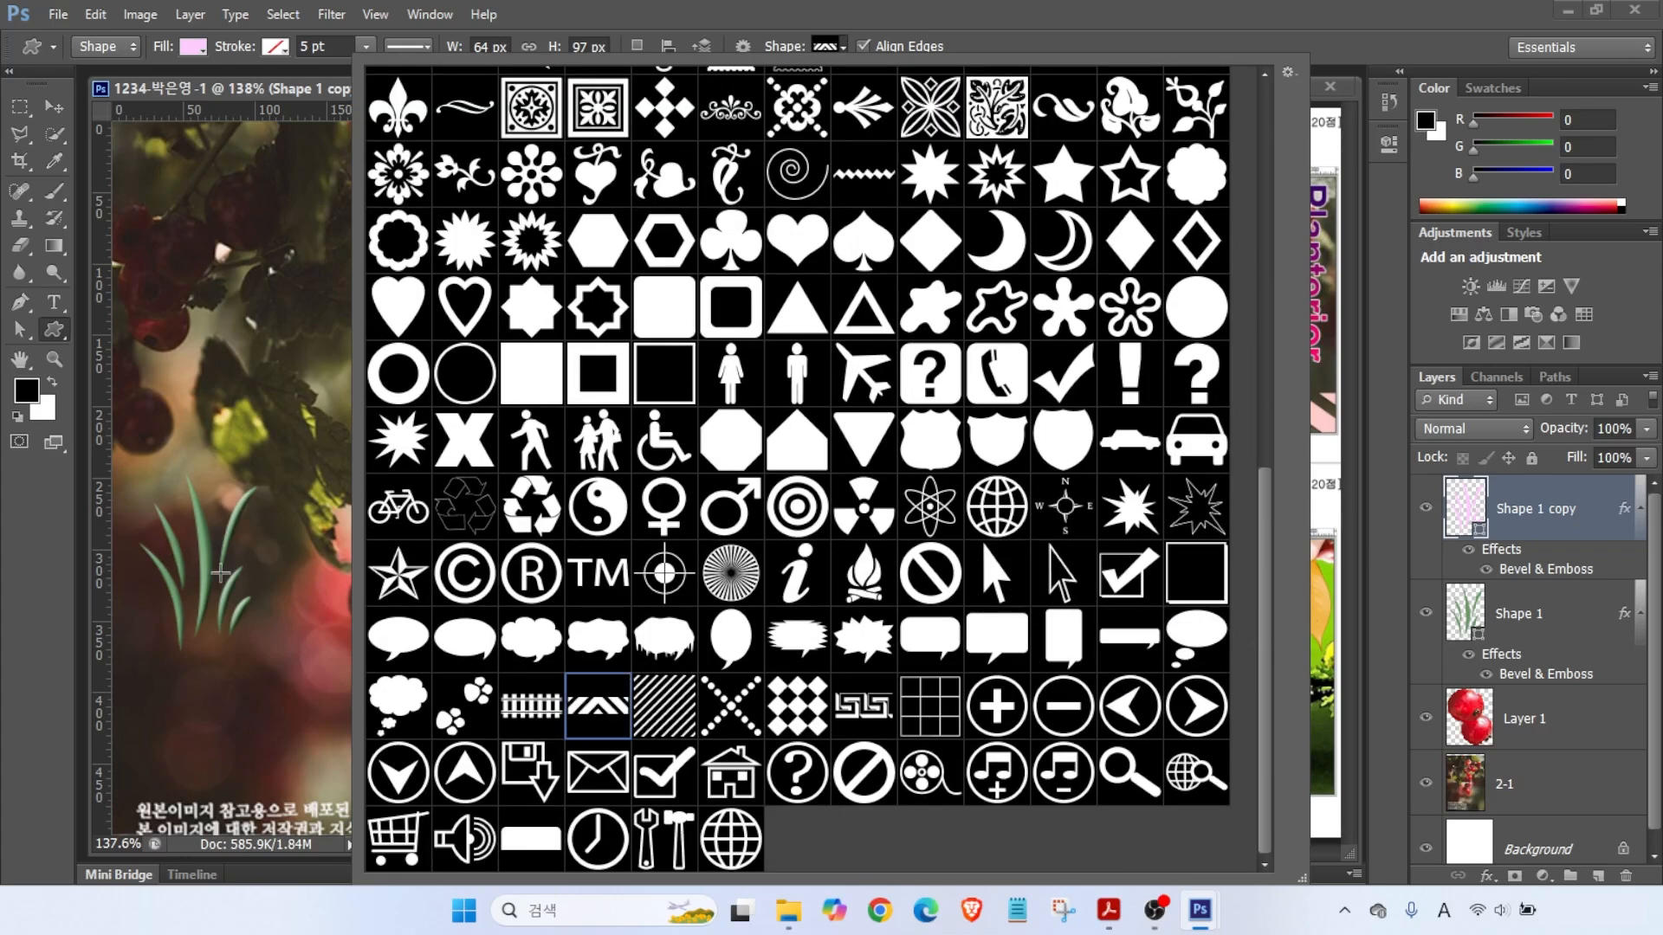
left_click_drag(139, 371, 678, 537)
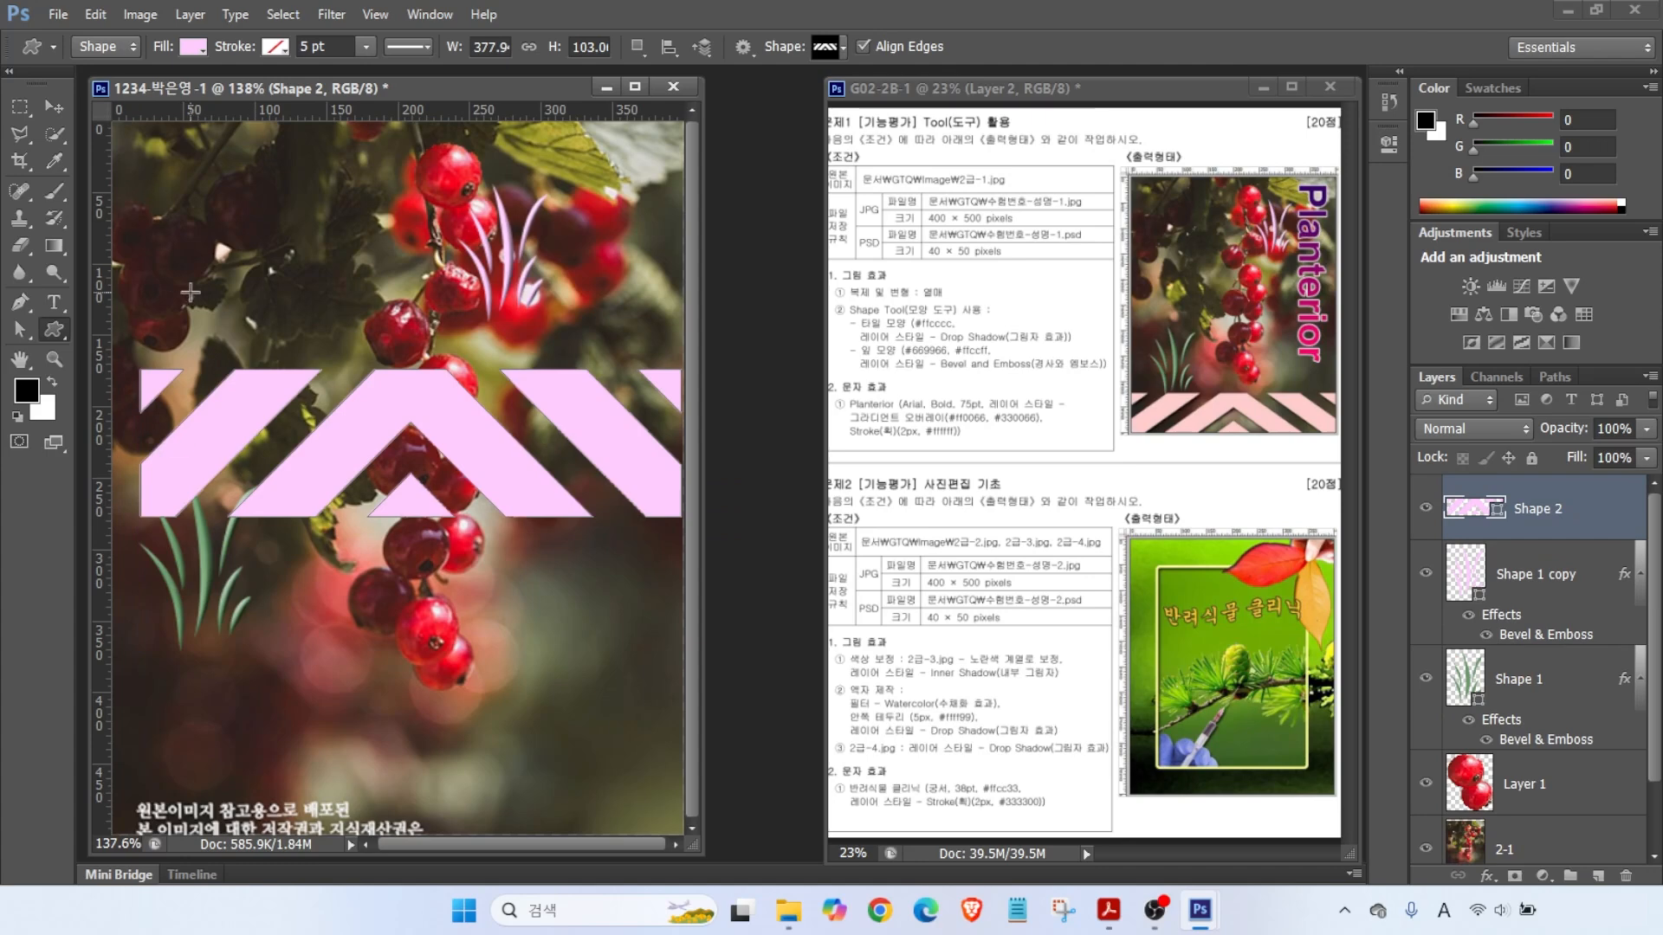
key("ctrl+t")
- Move and resize the chevron band to span the bottom edge at 400 × 73 px
left_click_drag(140, 442, 113, 443)
left_click_drag(427, 442, 424, 760)
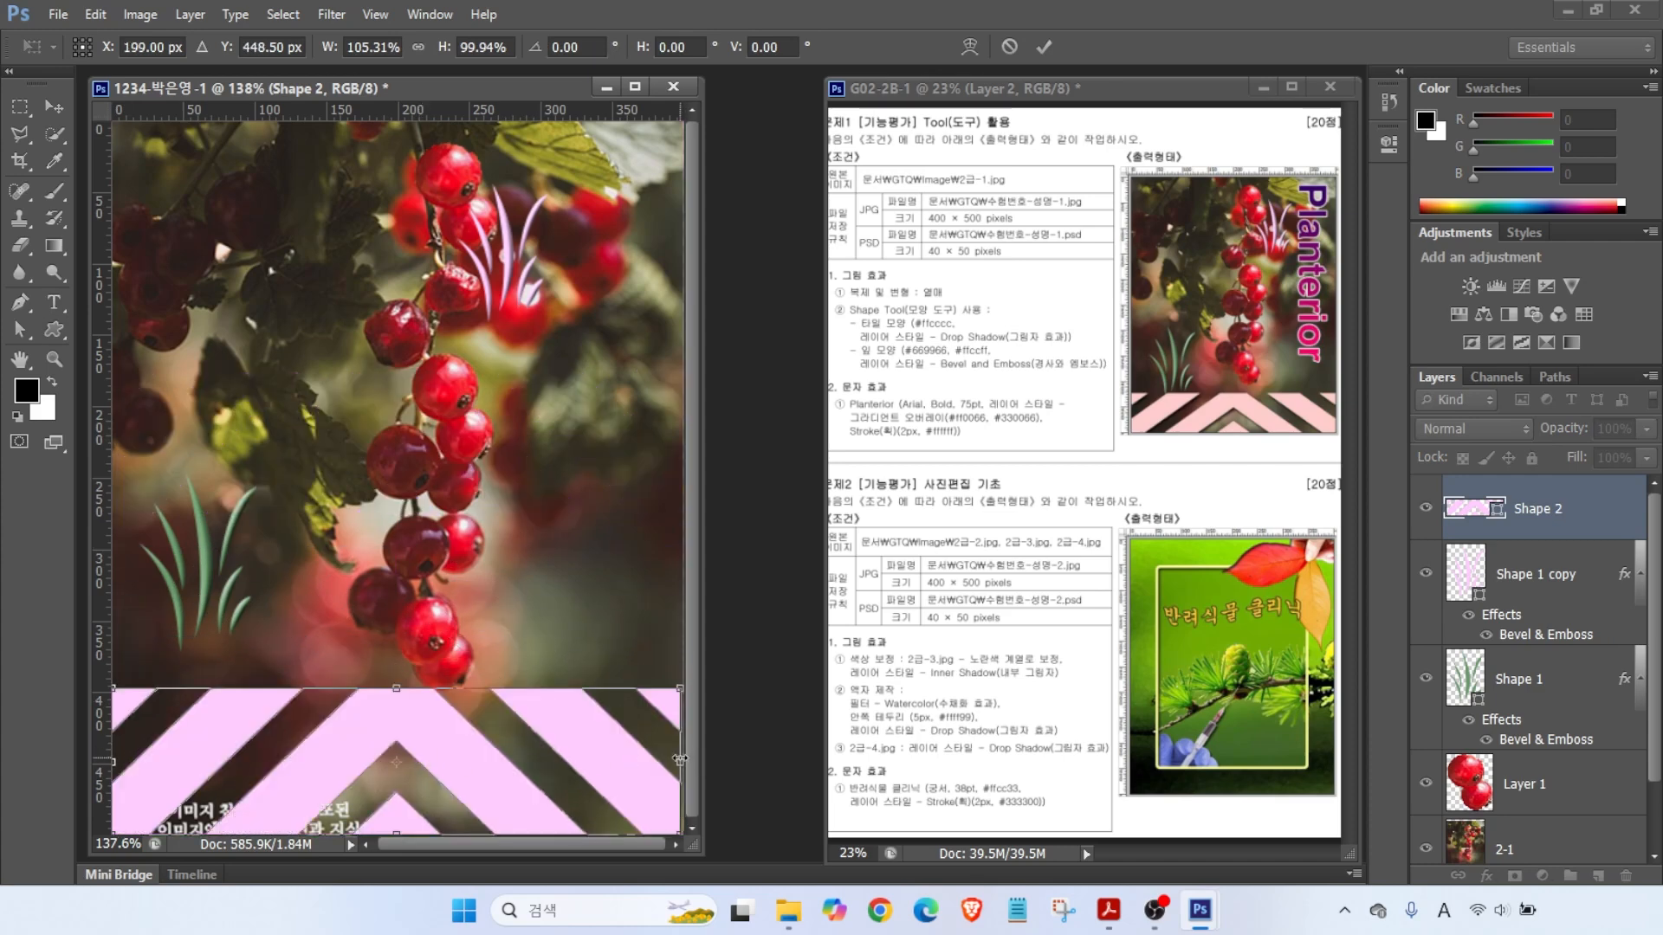
left_click_drag(681, 760, 683, 736)
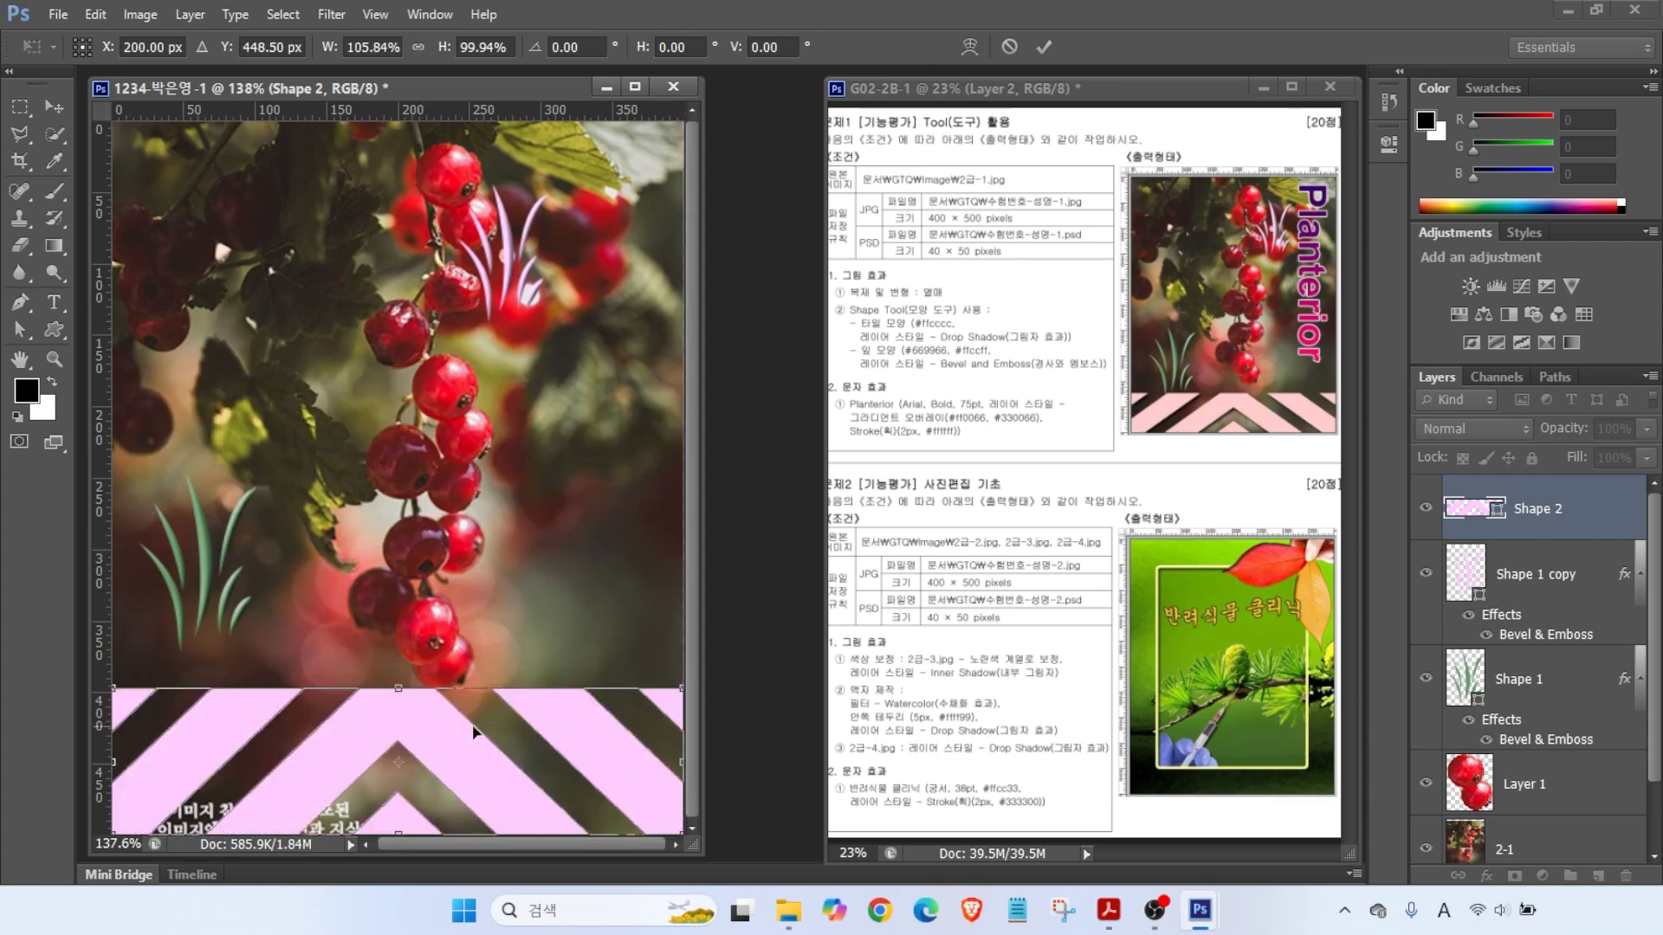
left_click_drag(388, 688, 389, 732)
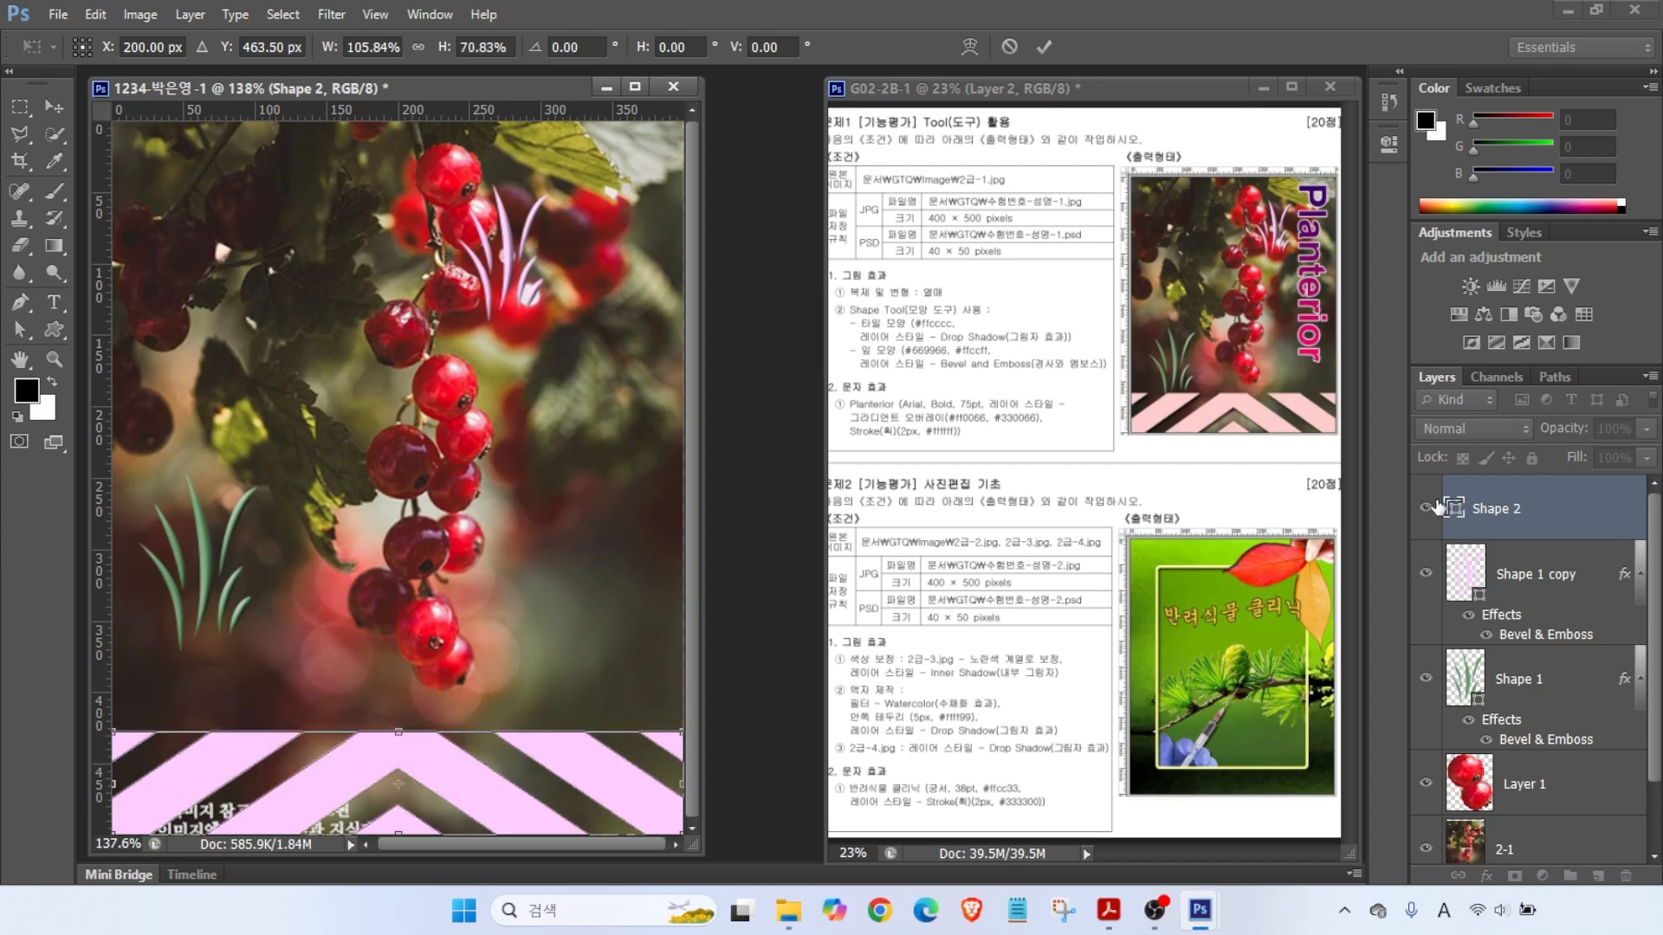
key("Return")
- Recolour the chevron band #ffcccc and add a Drop Shadow style
double_click(1454, 508)
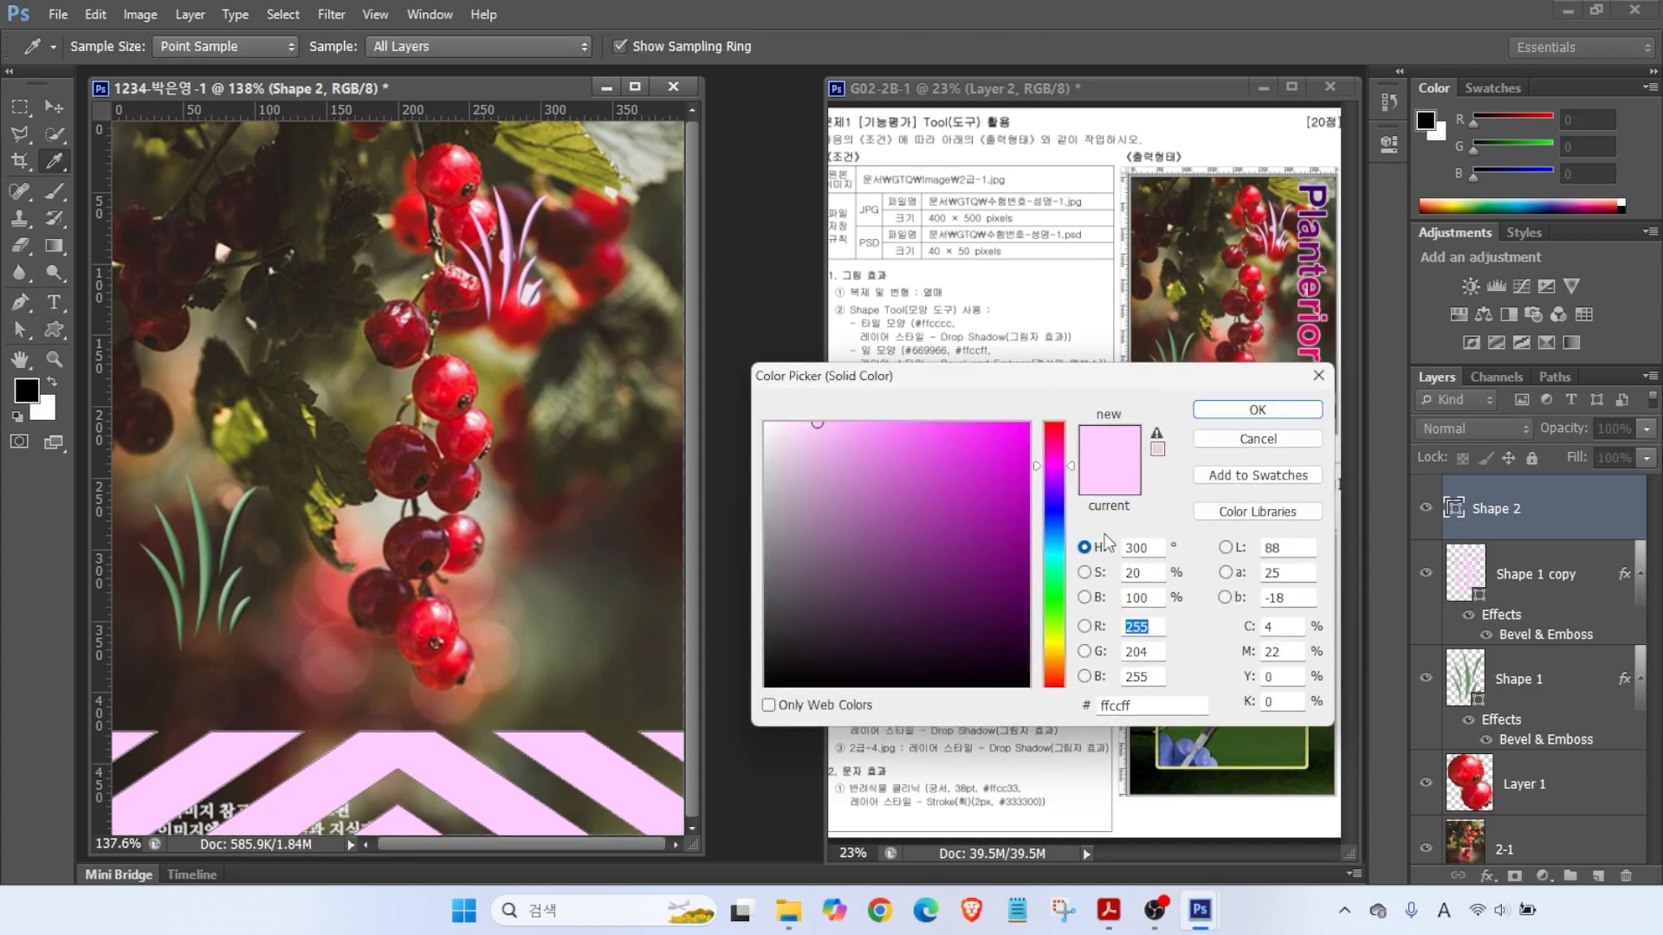
type("ffcccc")
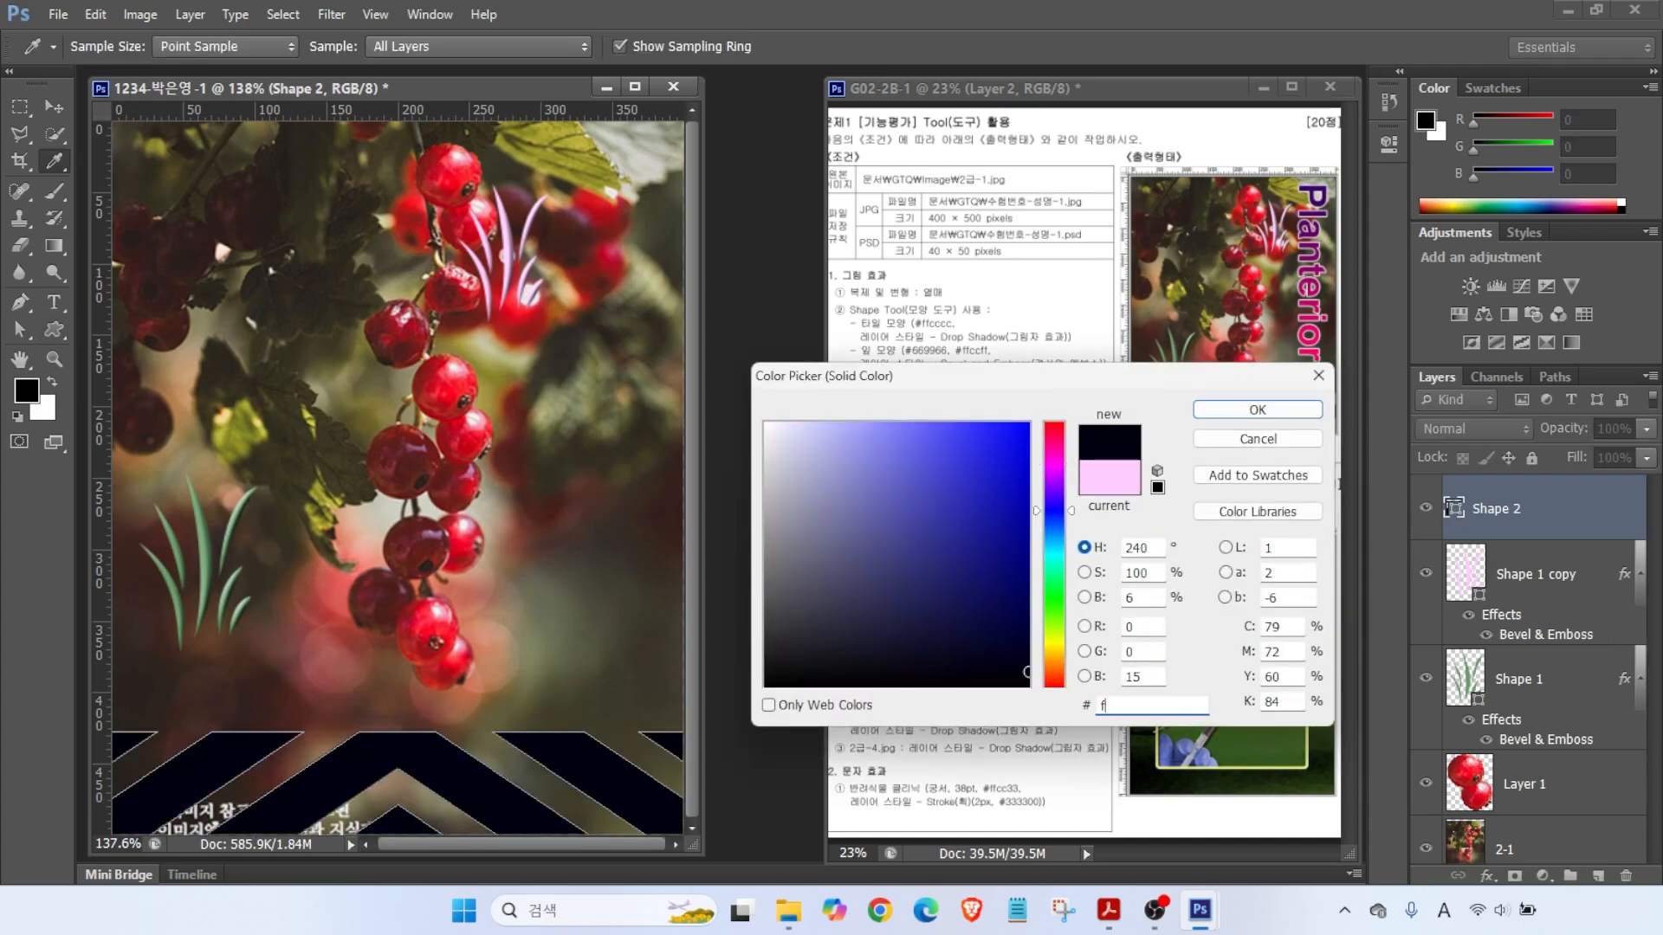
key("Return")
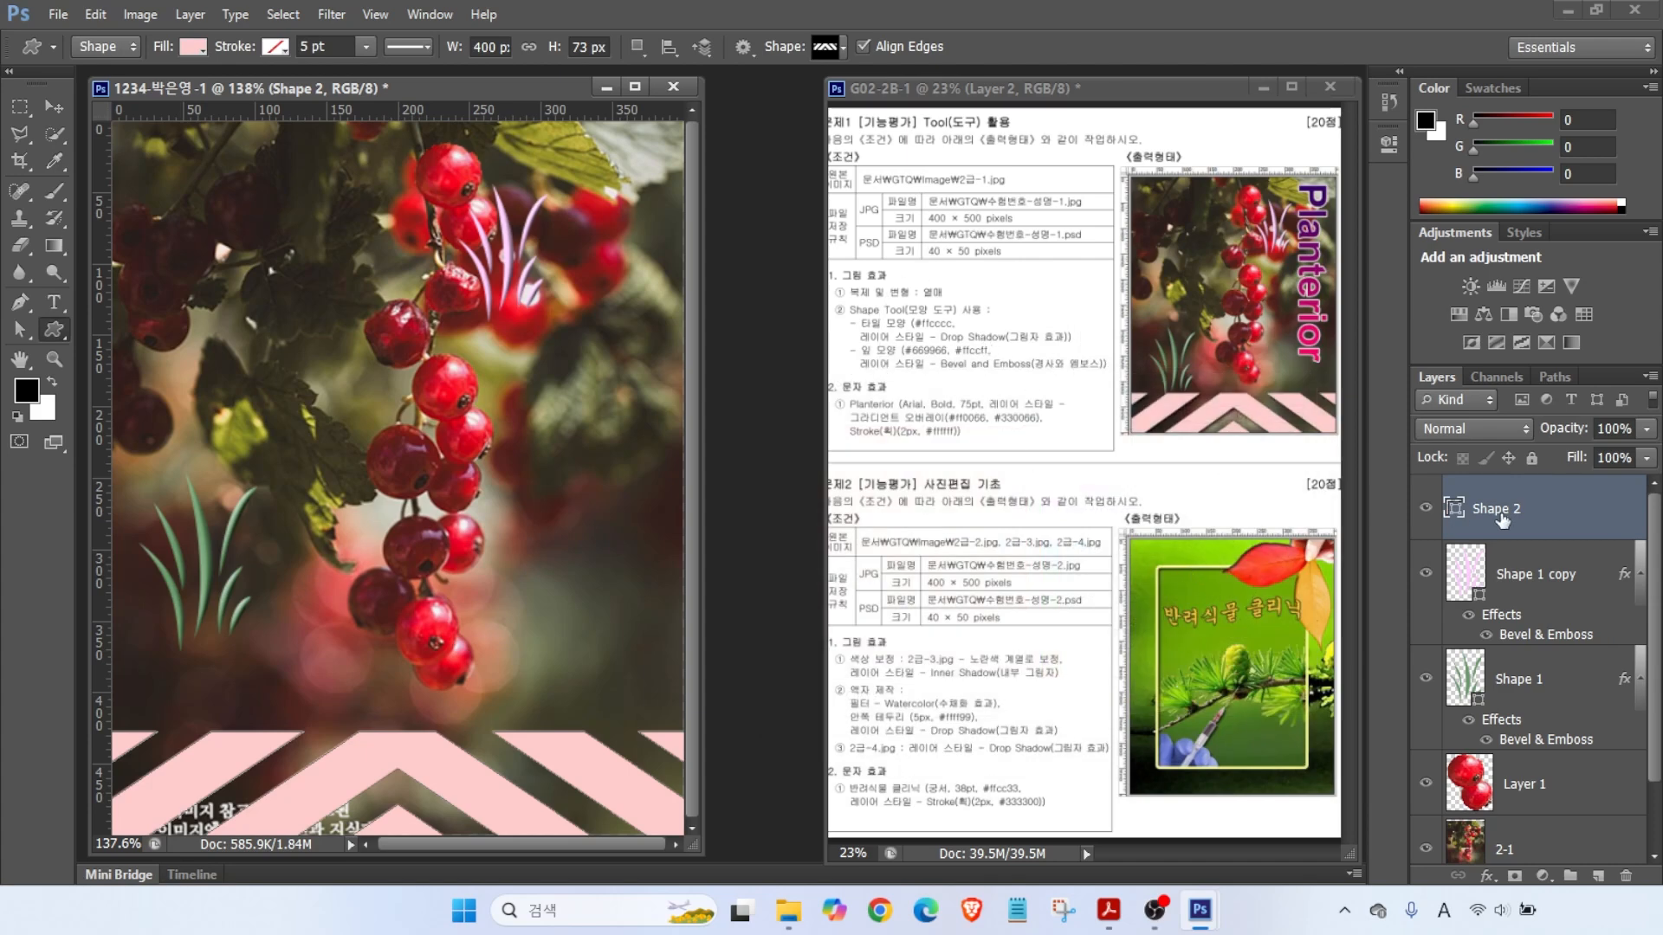
left_click(1486, 875)
left_click(1506, 860)
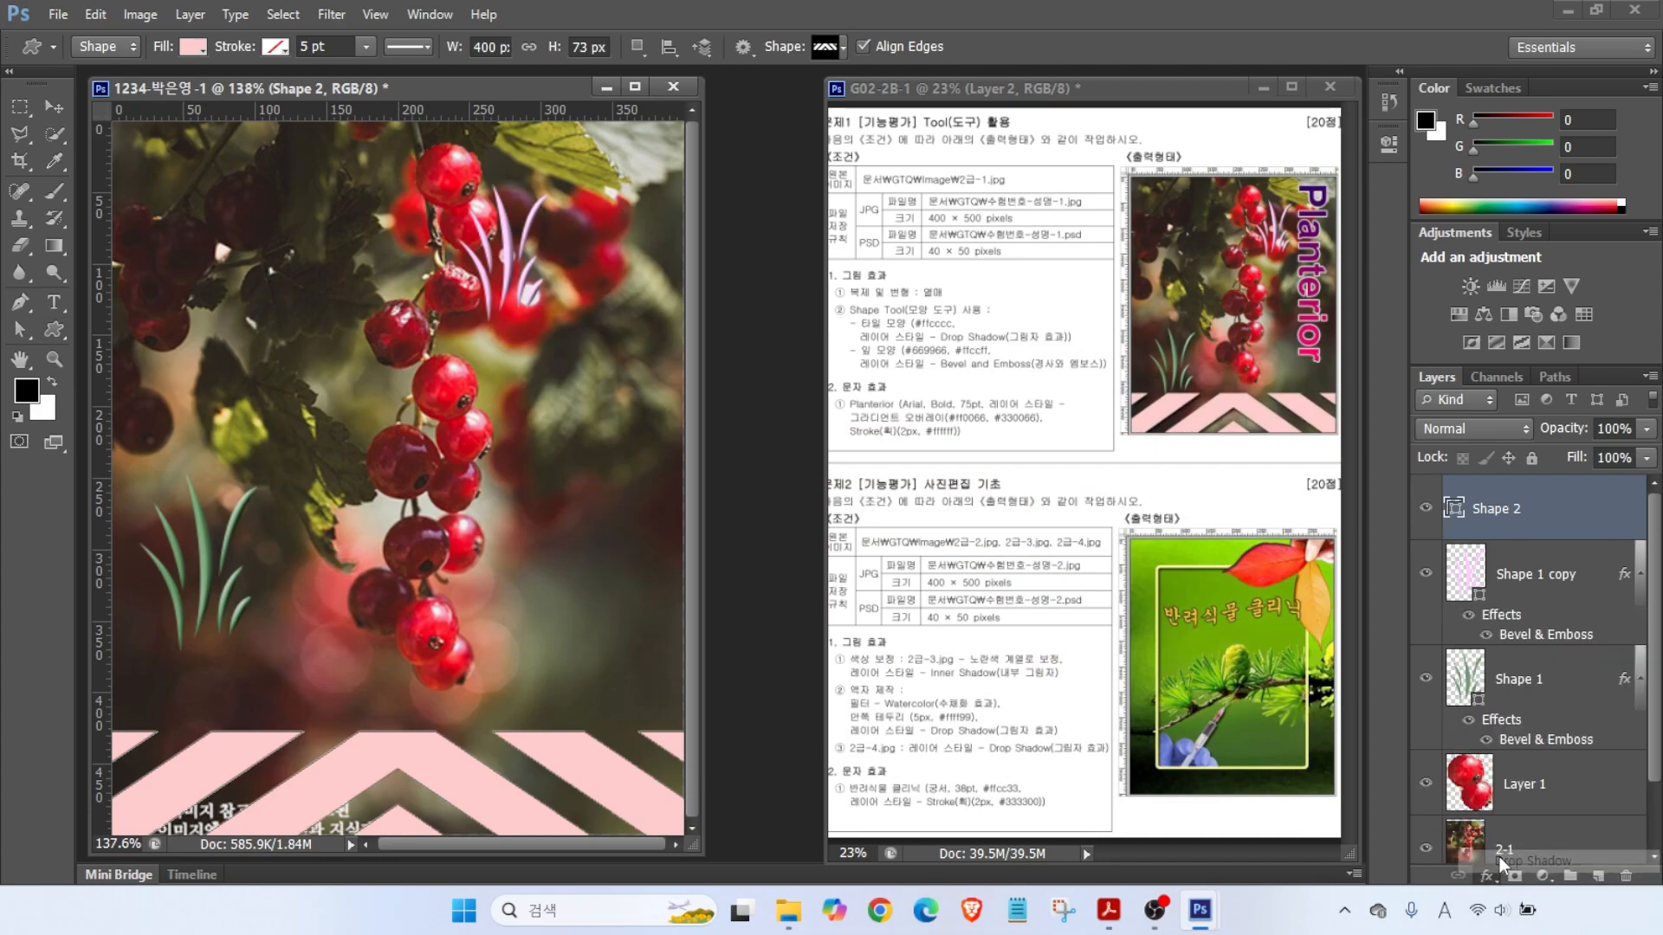
- Confirm Shape 2's drop shadow and type 'Planterior' on the berry photo
left_click(1259, 302)
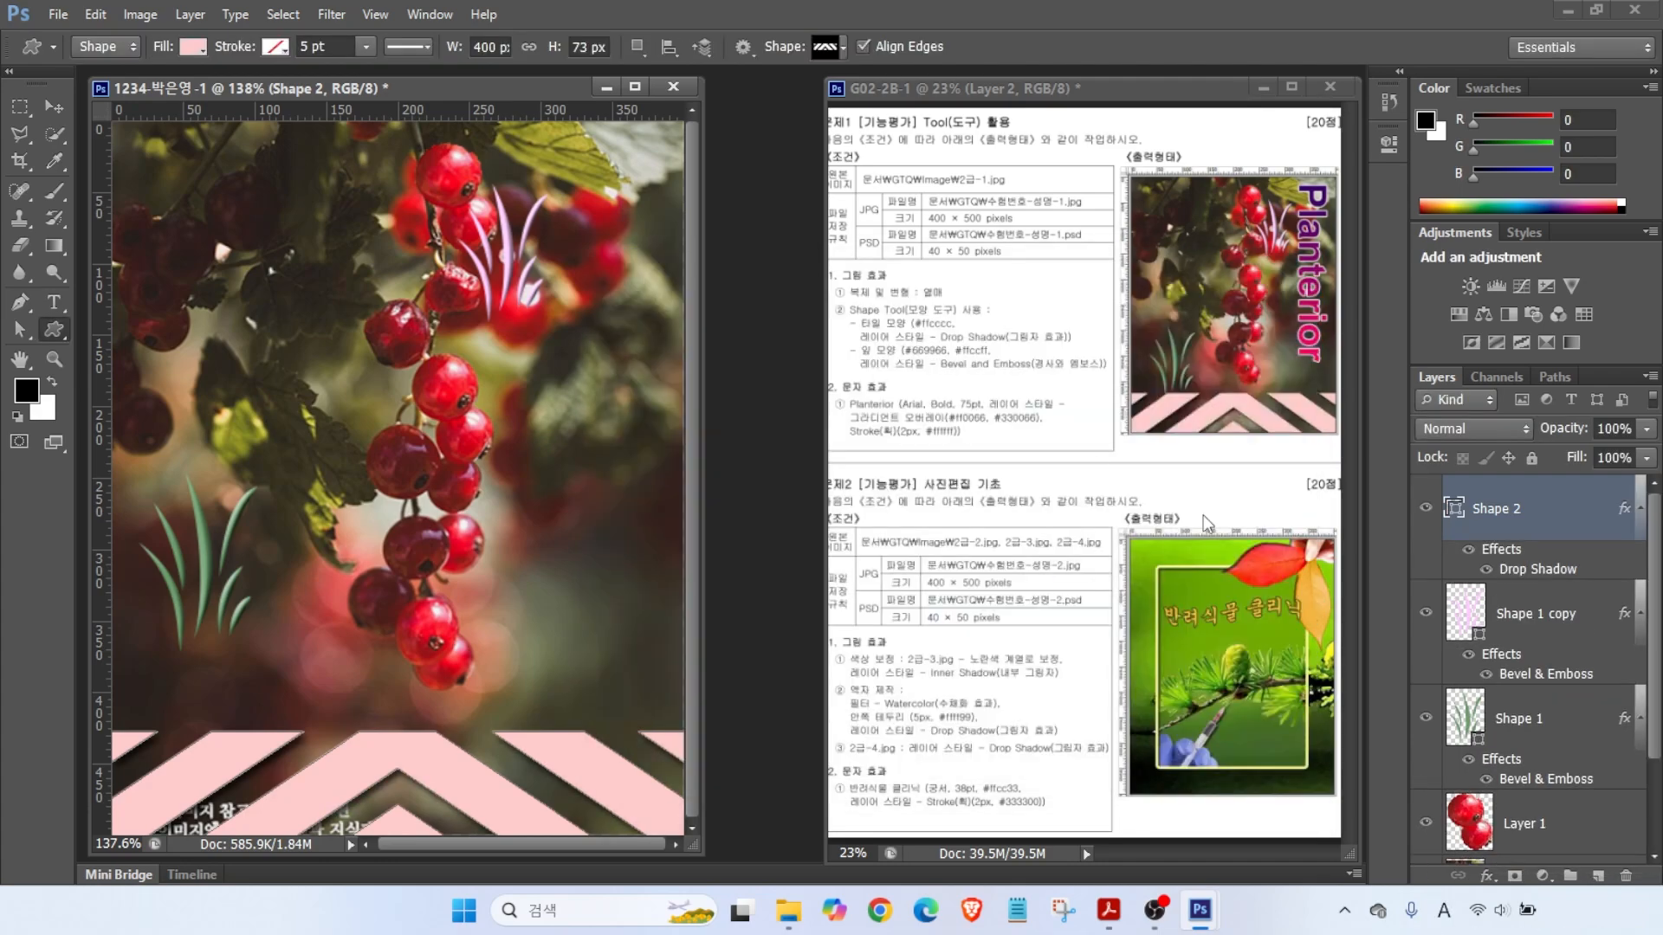
left_click(50, 303)
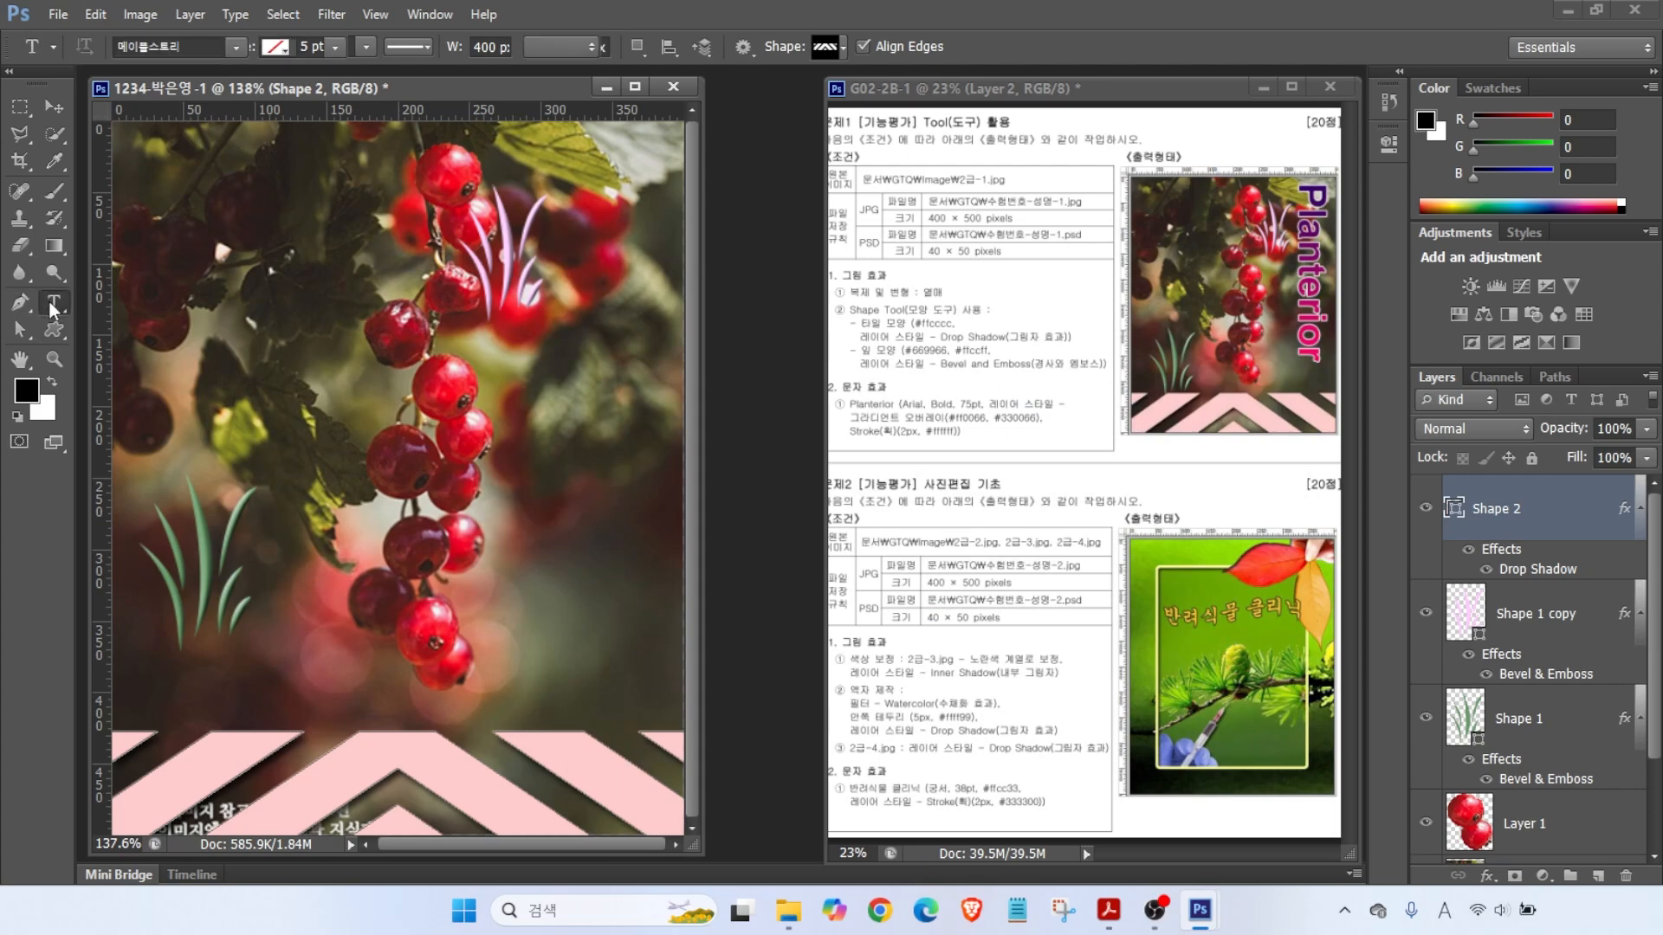
left_click(308, 378)
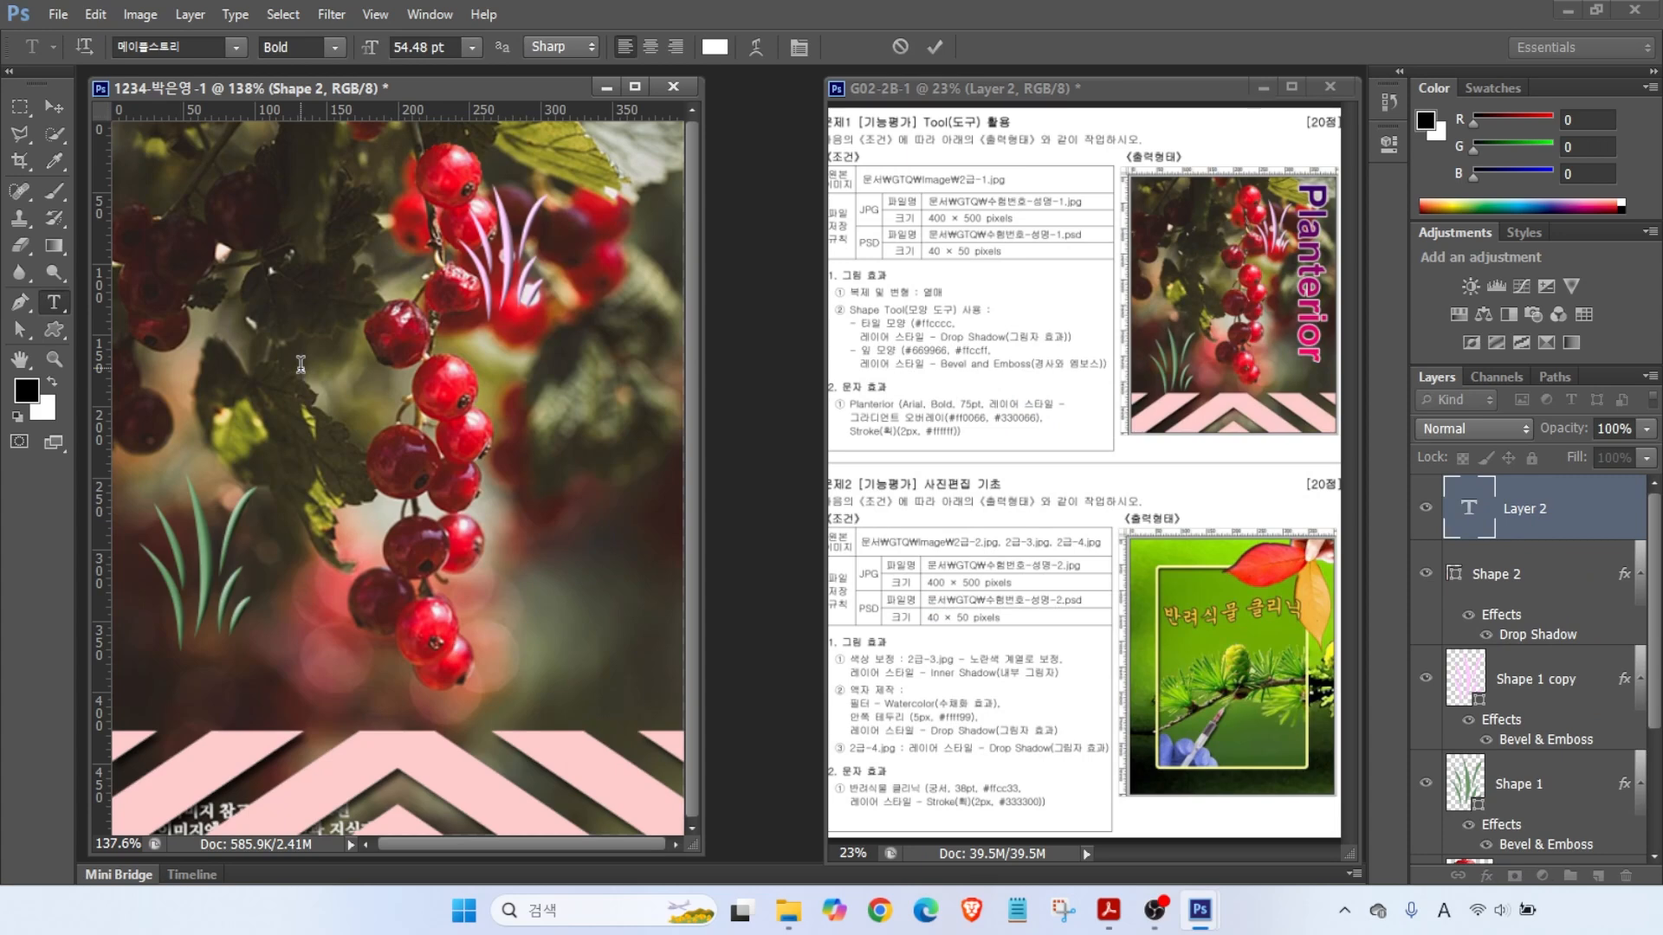
type("Planterior")
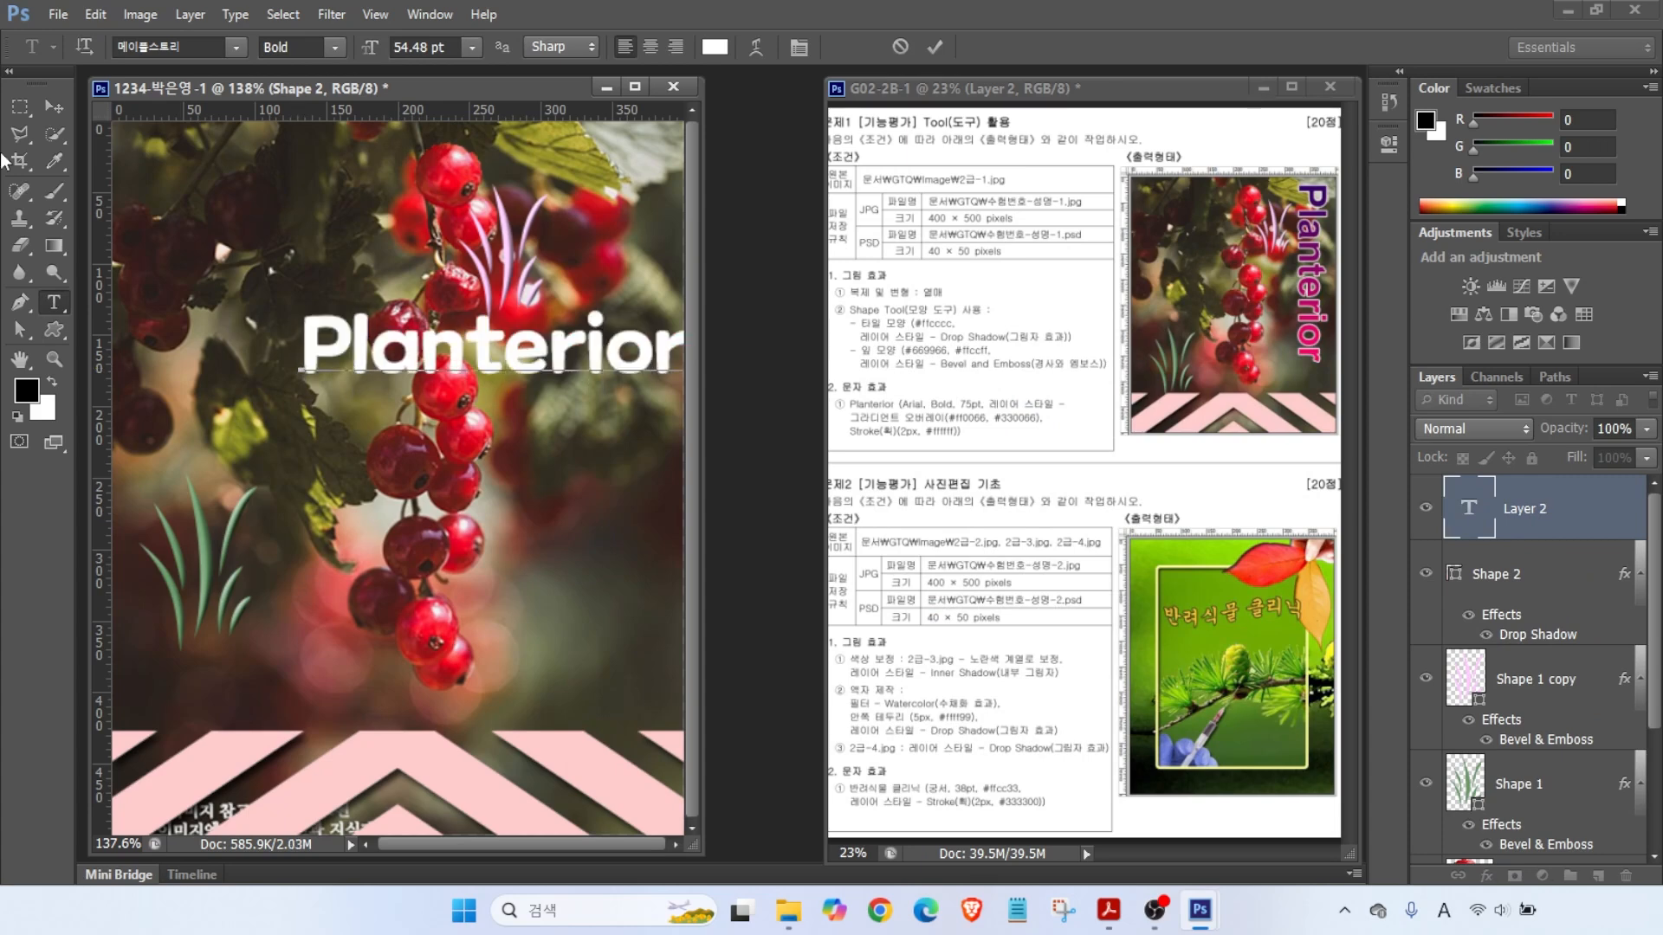
- Drag the Planterior text into the middle of the canvas
left_click(54, 106)
left_click_drag(422, 344, 327, 381)
key("ctrl")
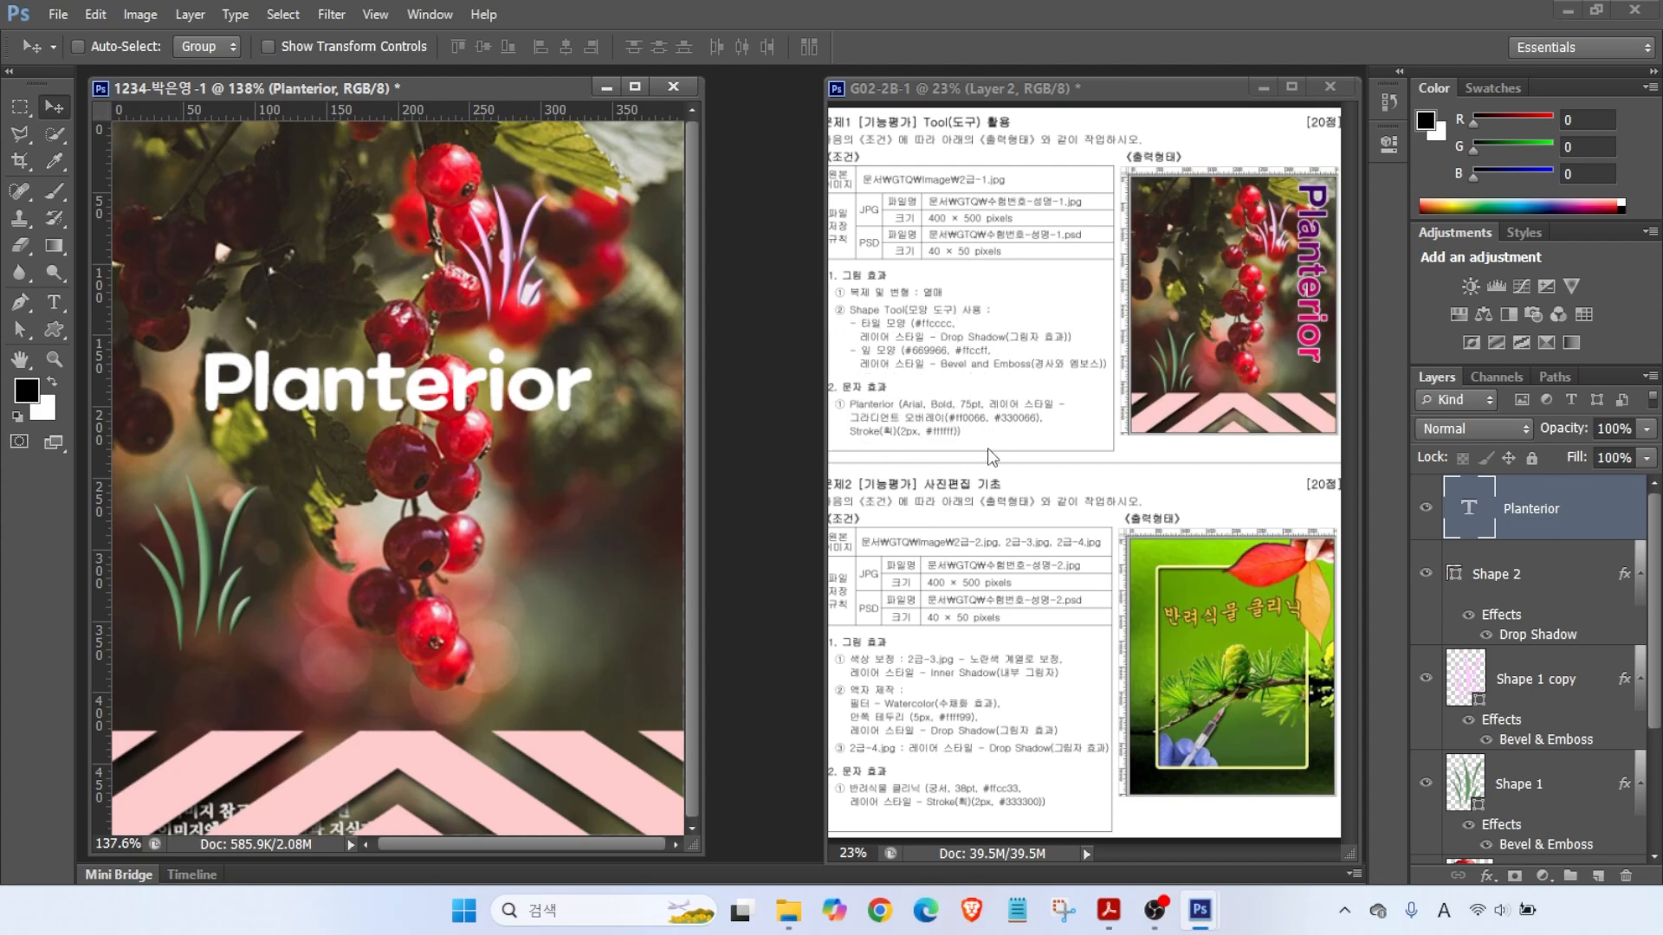
key("alt")
left_click_drag(1413, 475, 1638, 545)
left_click_drag(26, 274, 113, 334)
key("Escape")
left_click(53, 303)
- Set the Planterior text's font to Arial at 75 pt
left_click(237, 45)
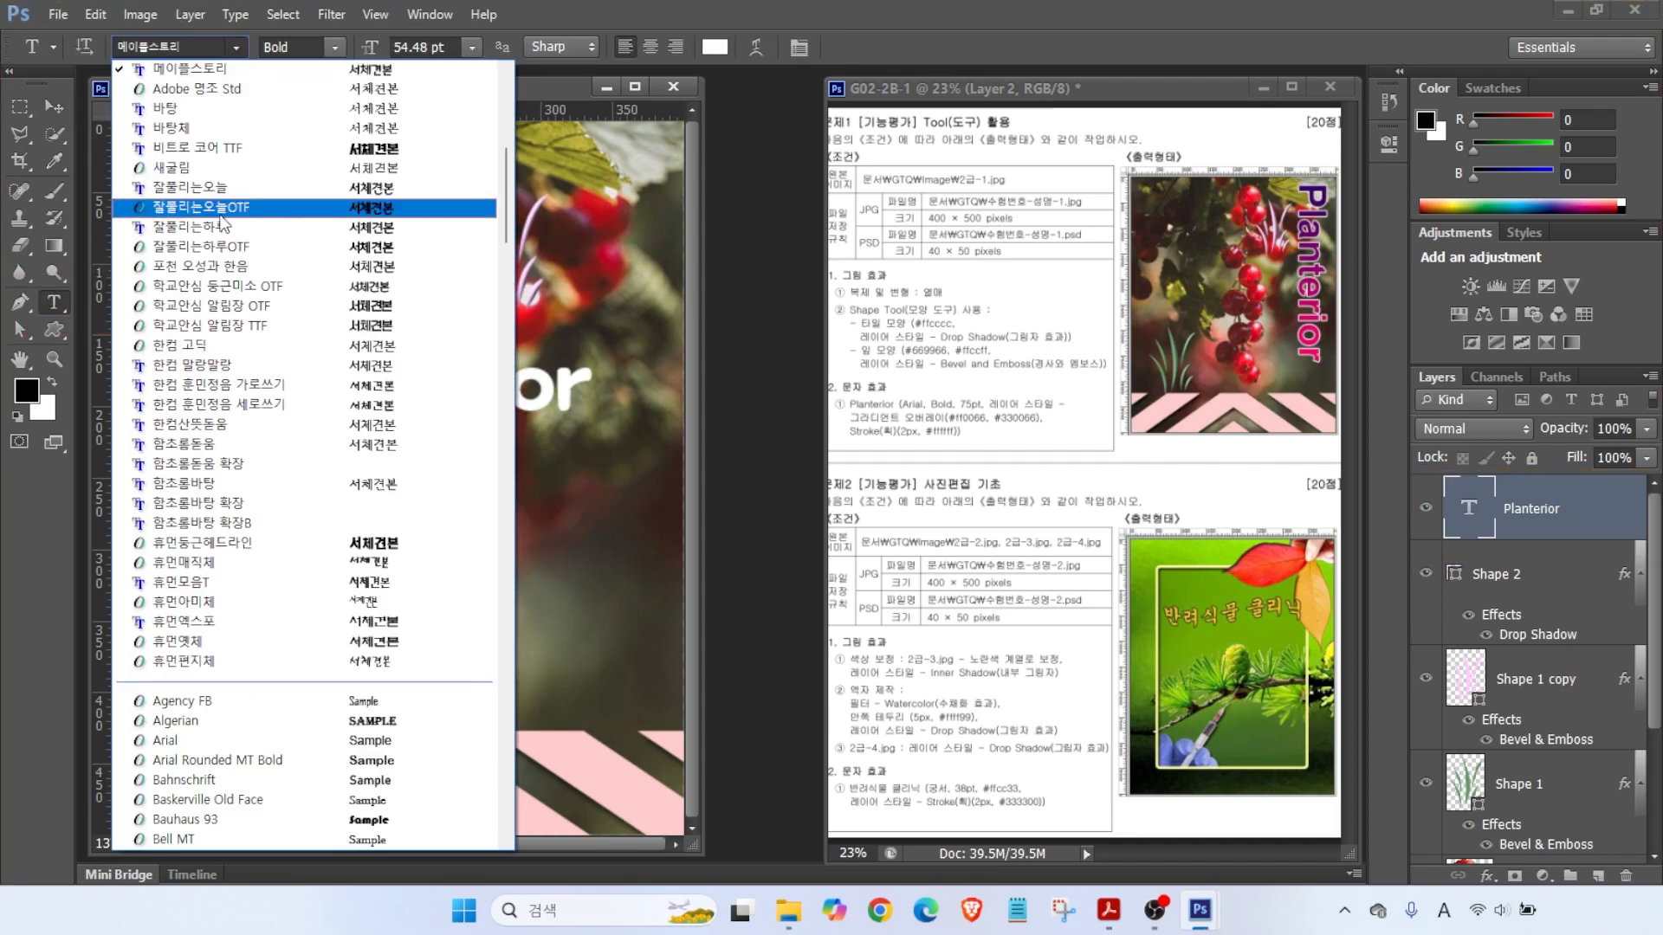
left_click(164, 740)
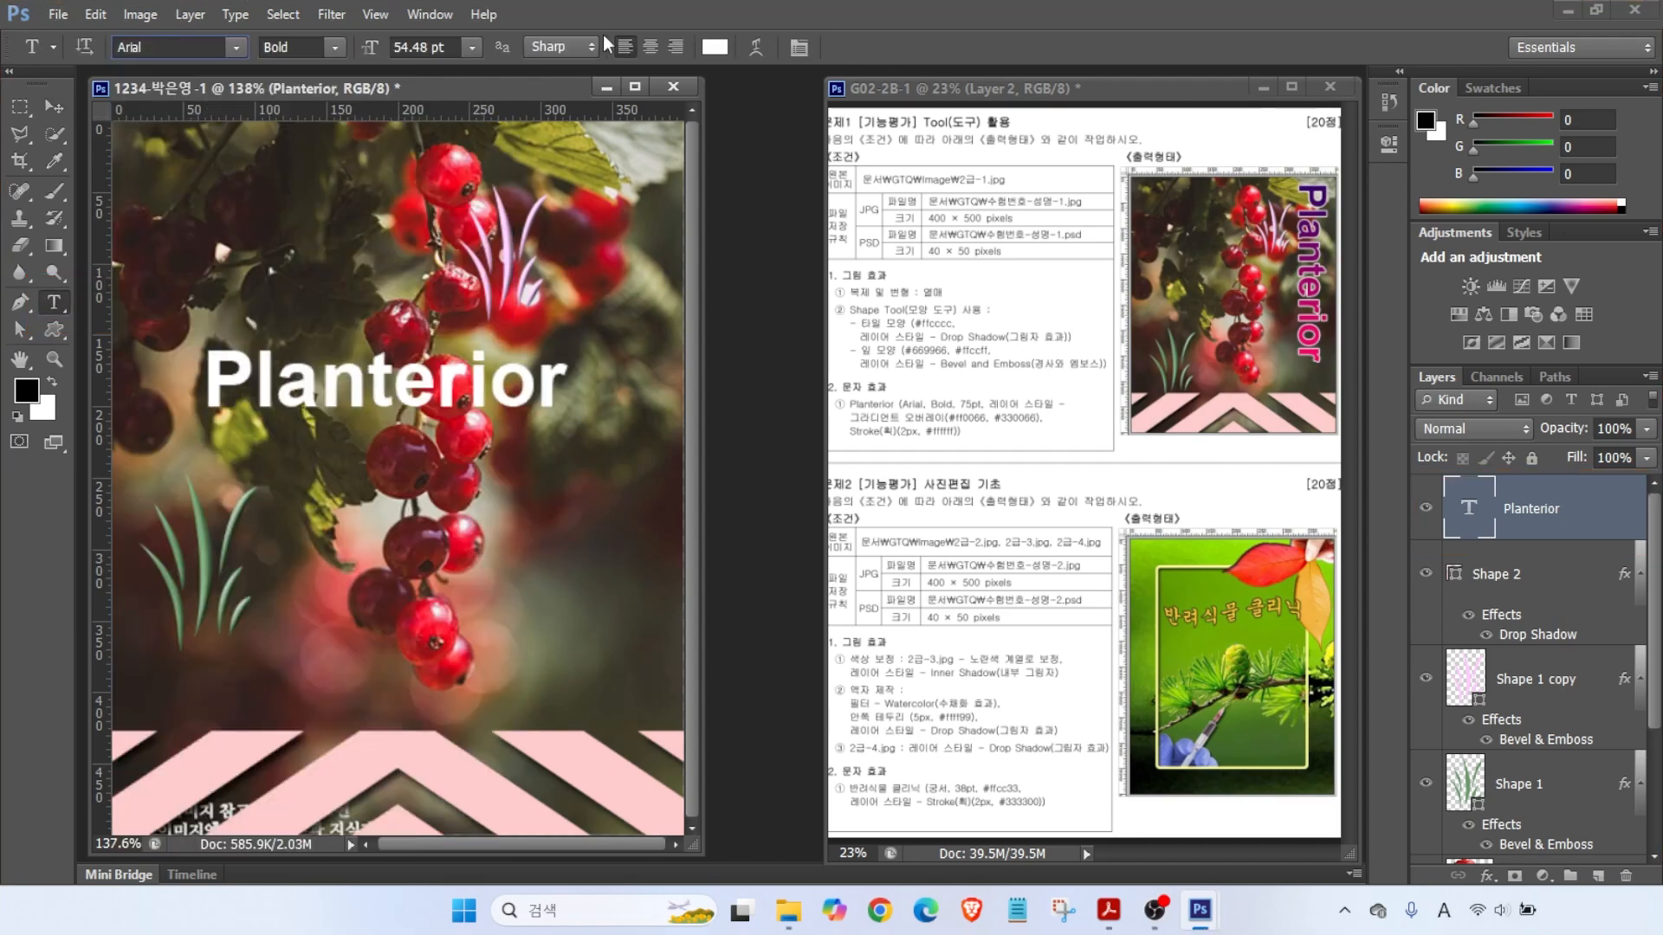
left_click(424, 47)
type("75")
key("Return")
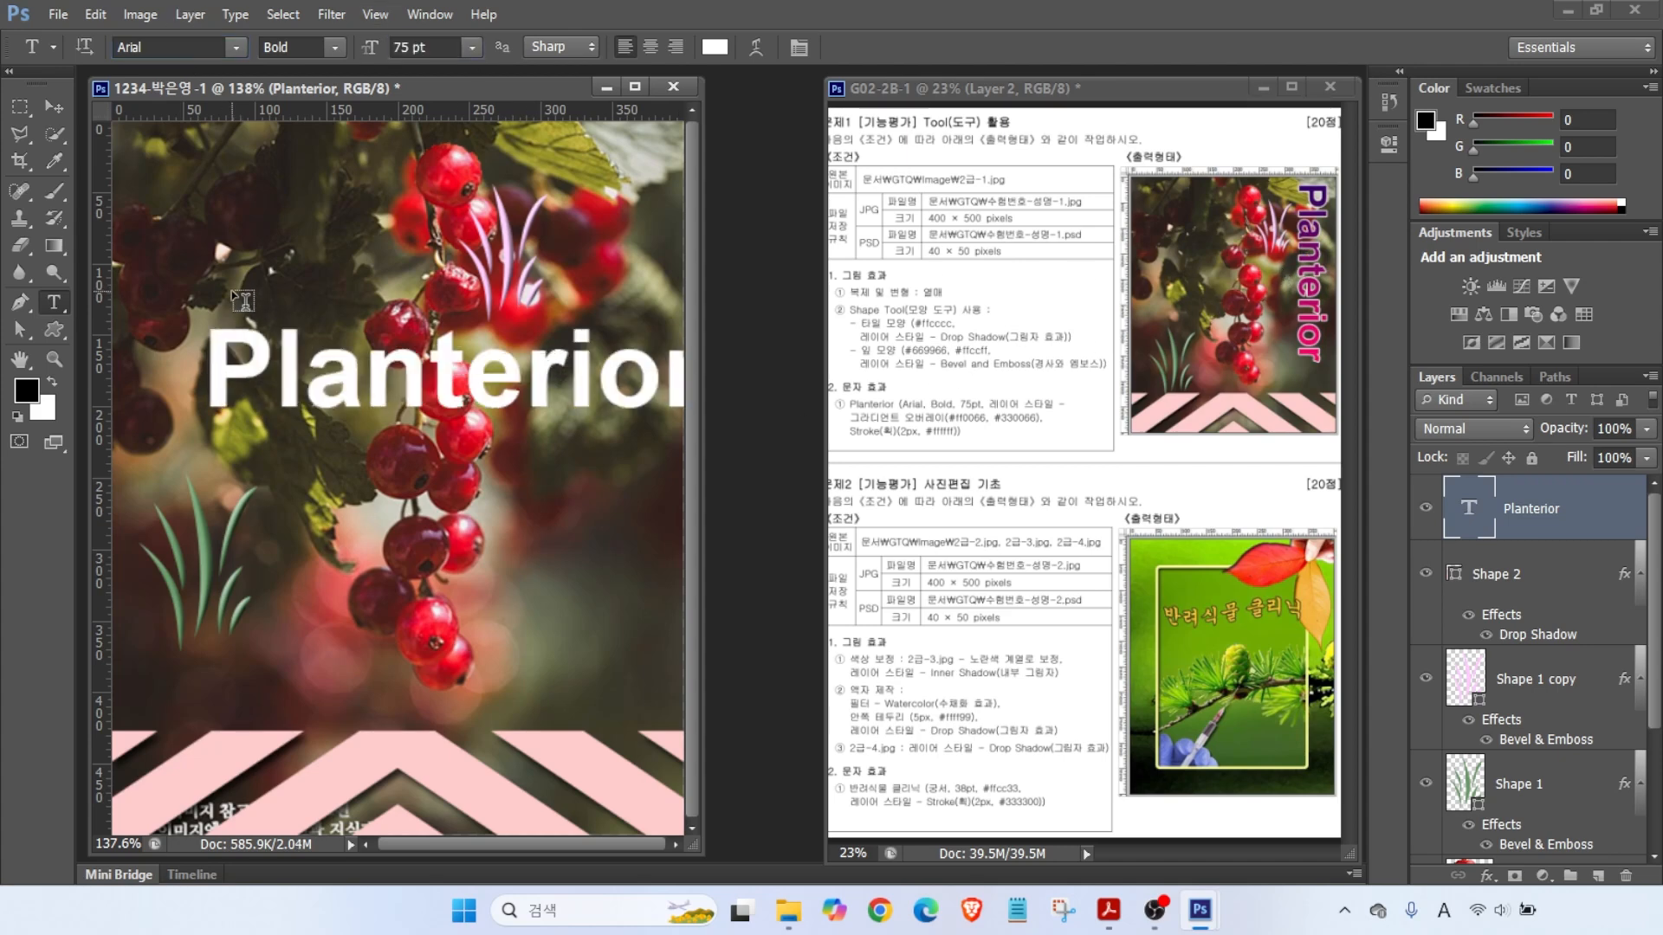
- Rotate the Planterior text 90° so it runs vertically down the right side
key("ctrl+t")
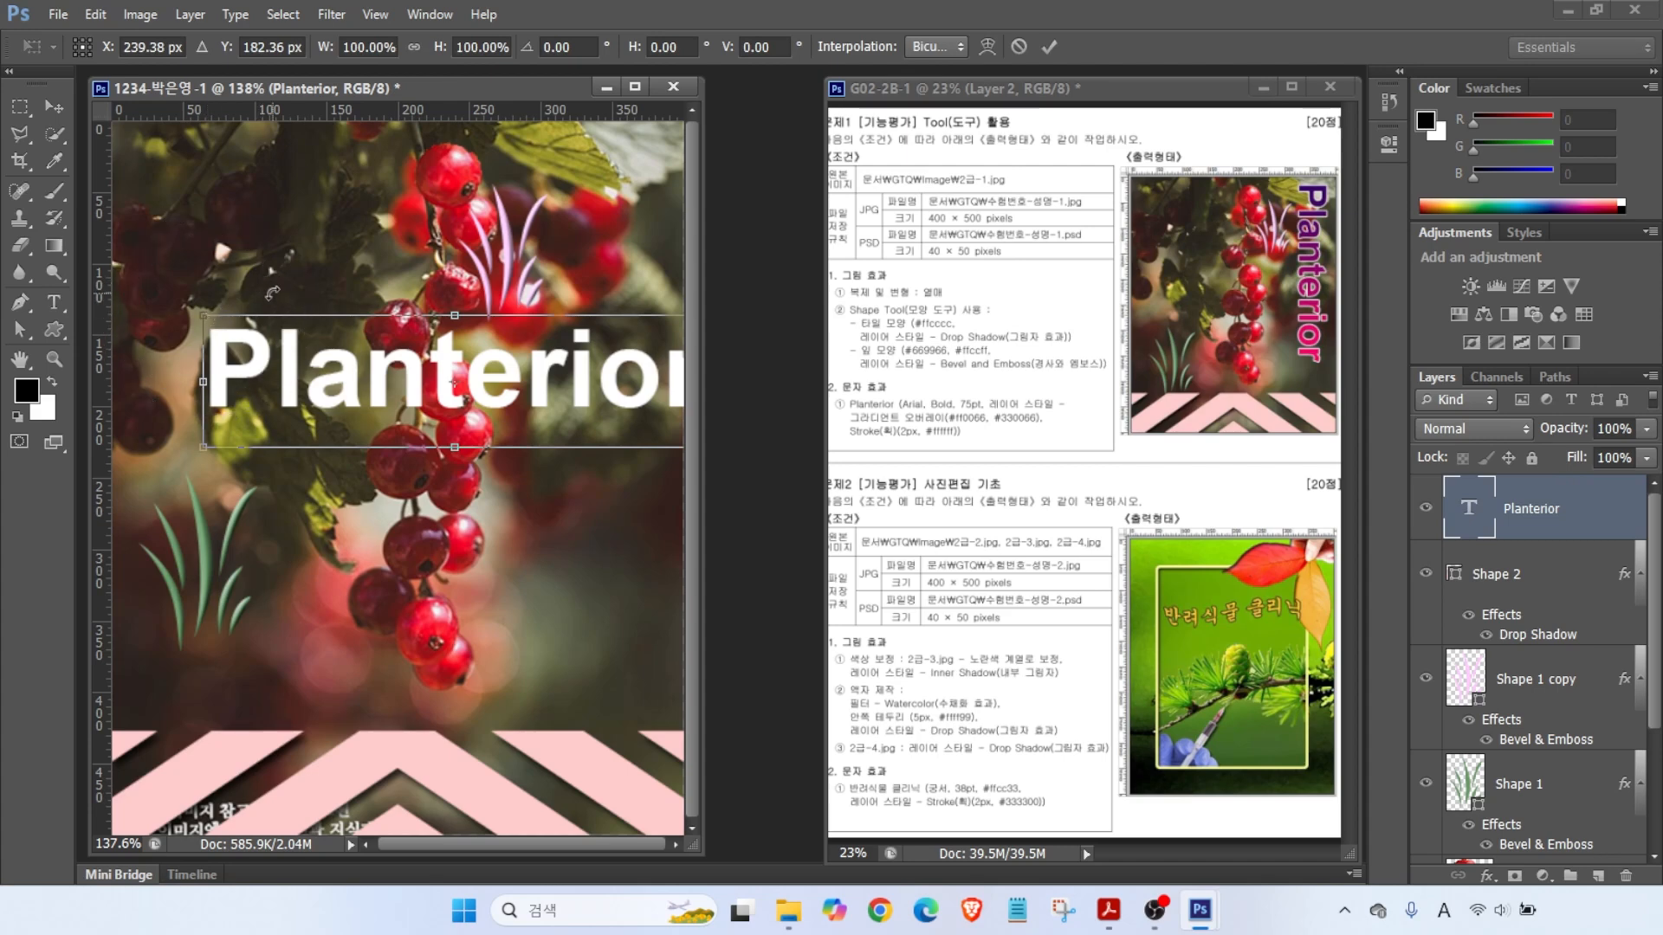
left_click_drag(261, 295, 602, 357)
key("Return")
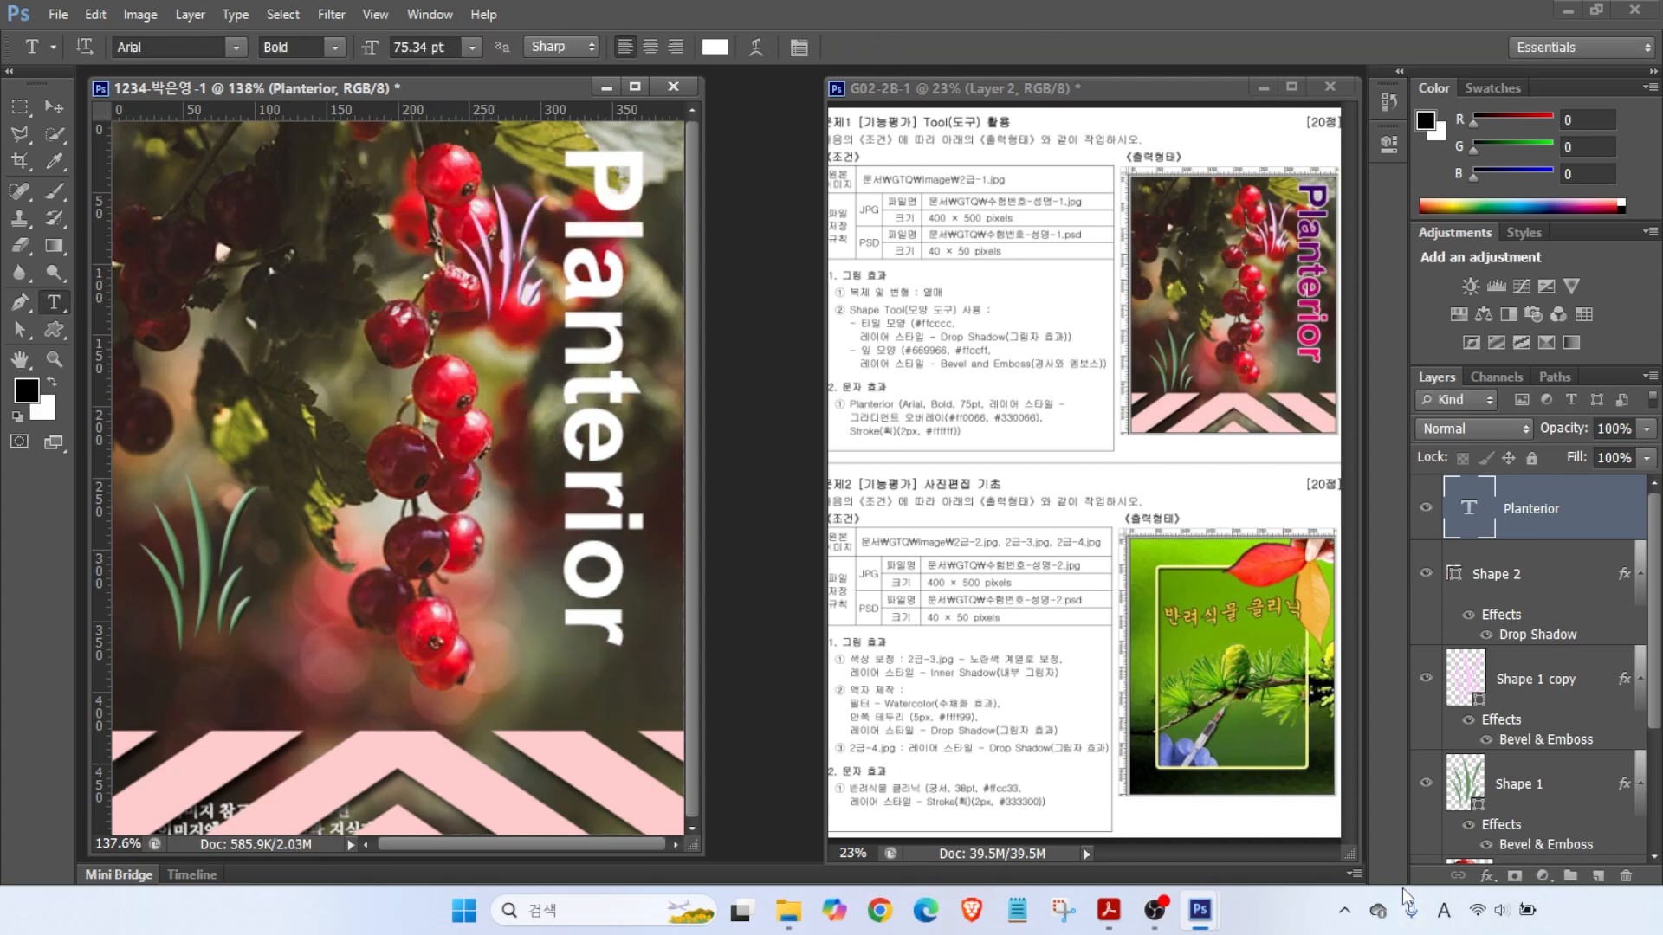
left_click(1489, 876)
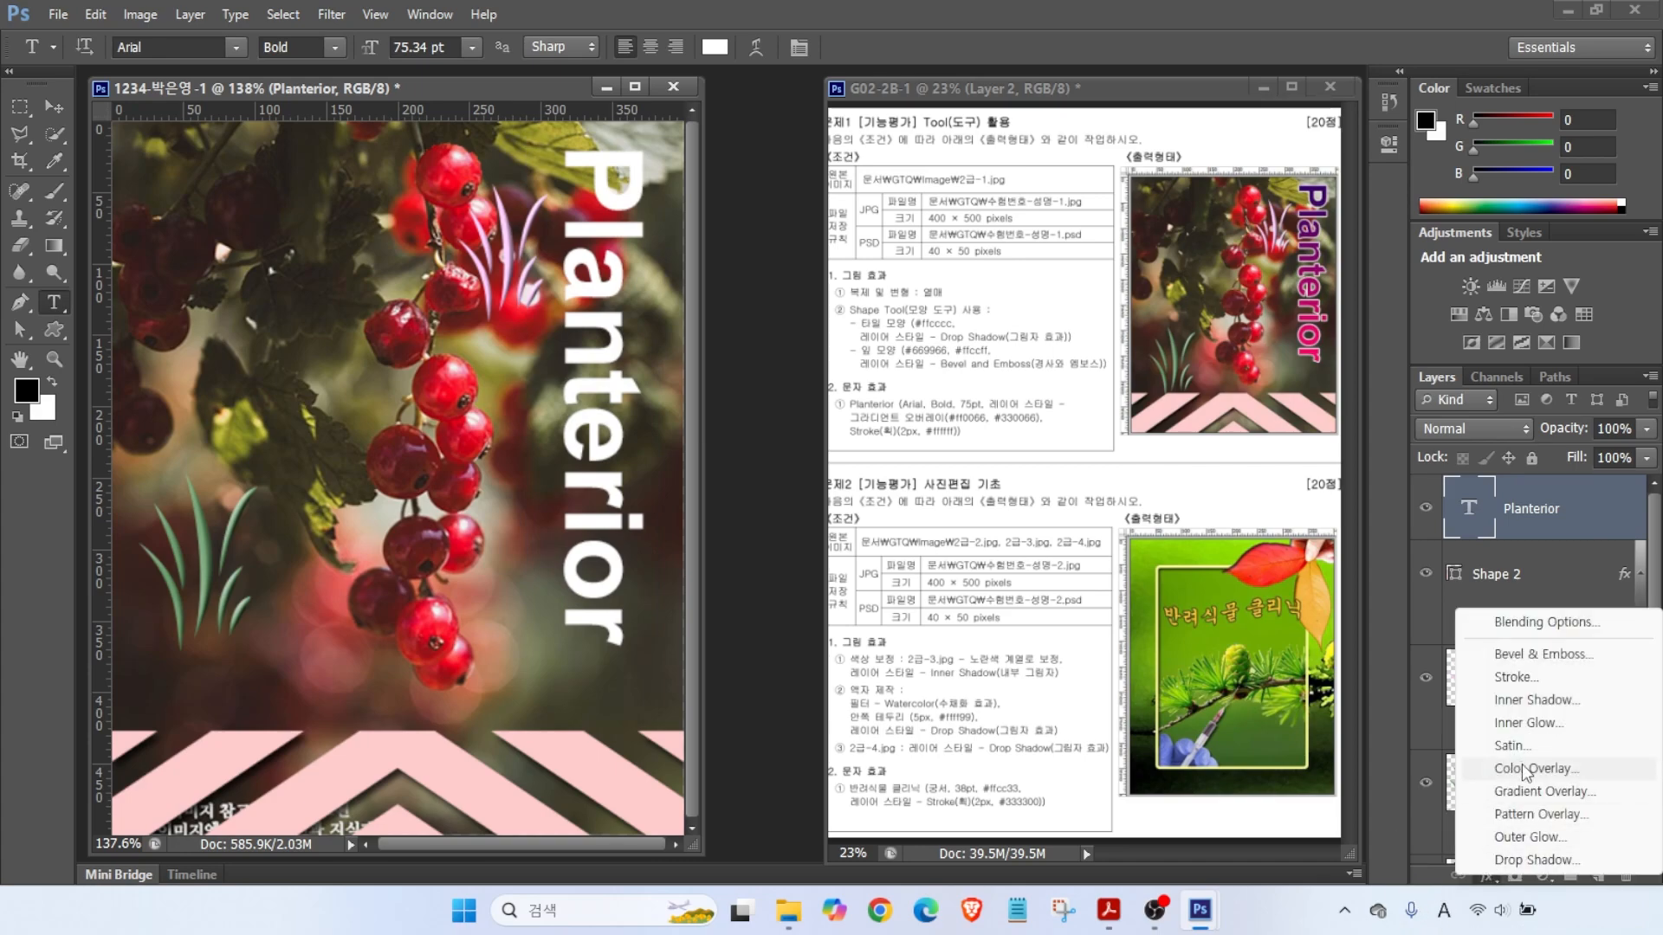
- Add a Gradient Overlay to the text and set its start colour to pink ff0066
left_click(1523, 791)
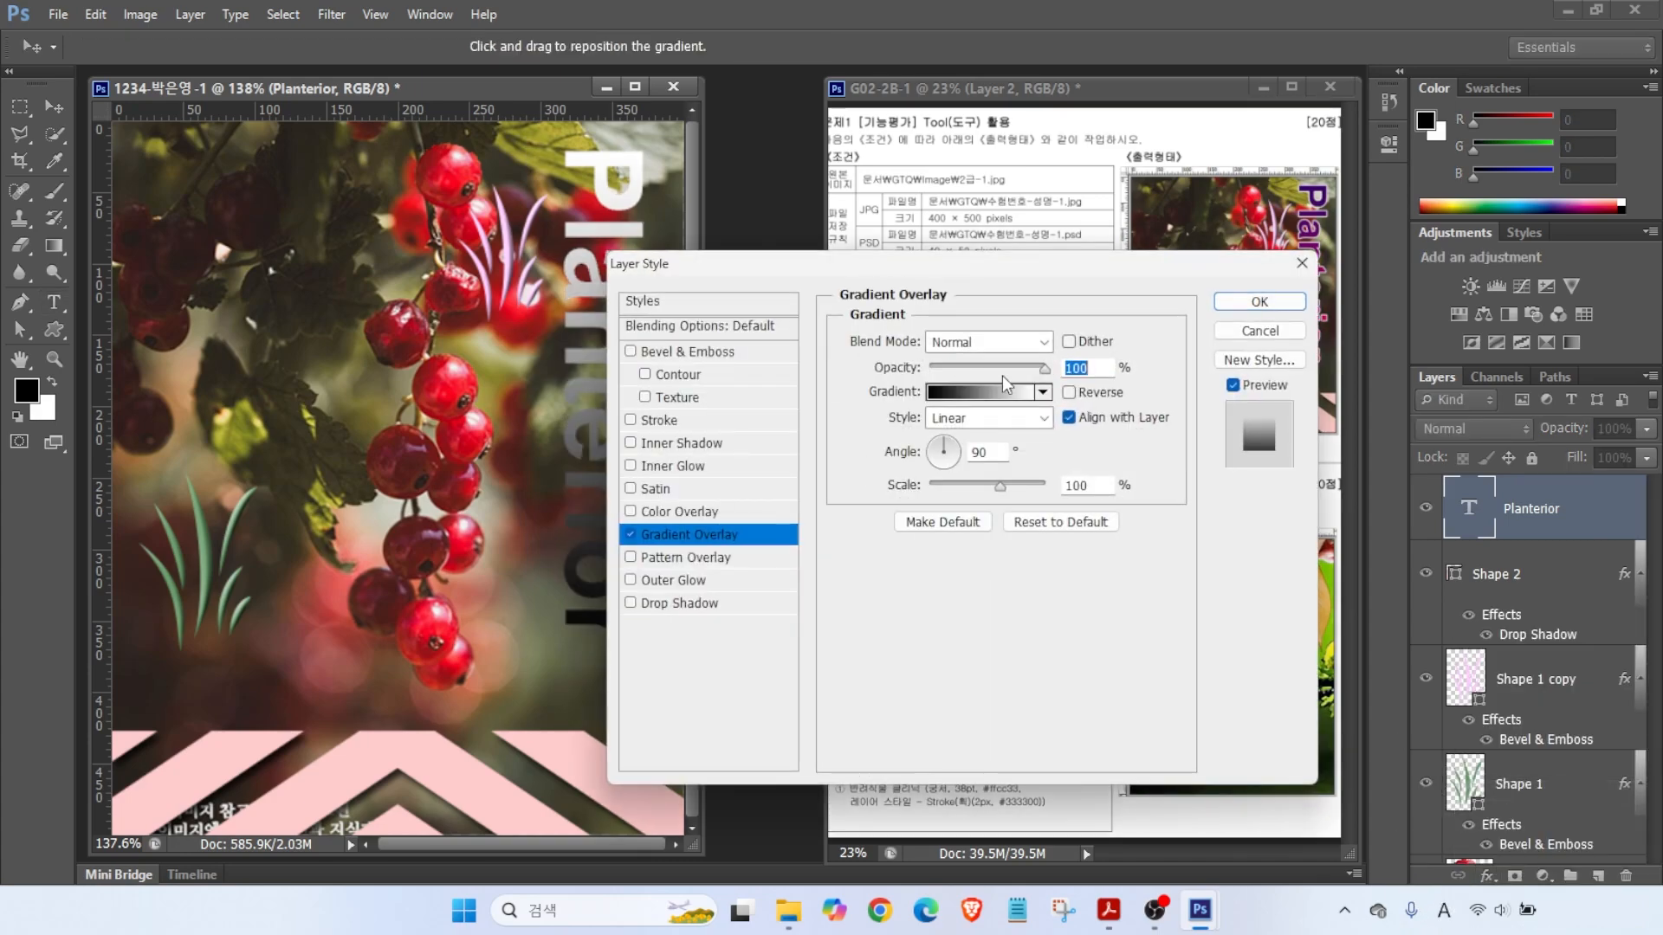
key("alt")
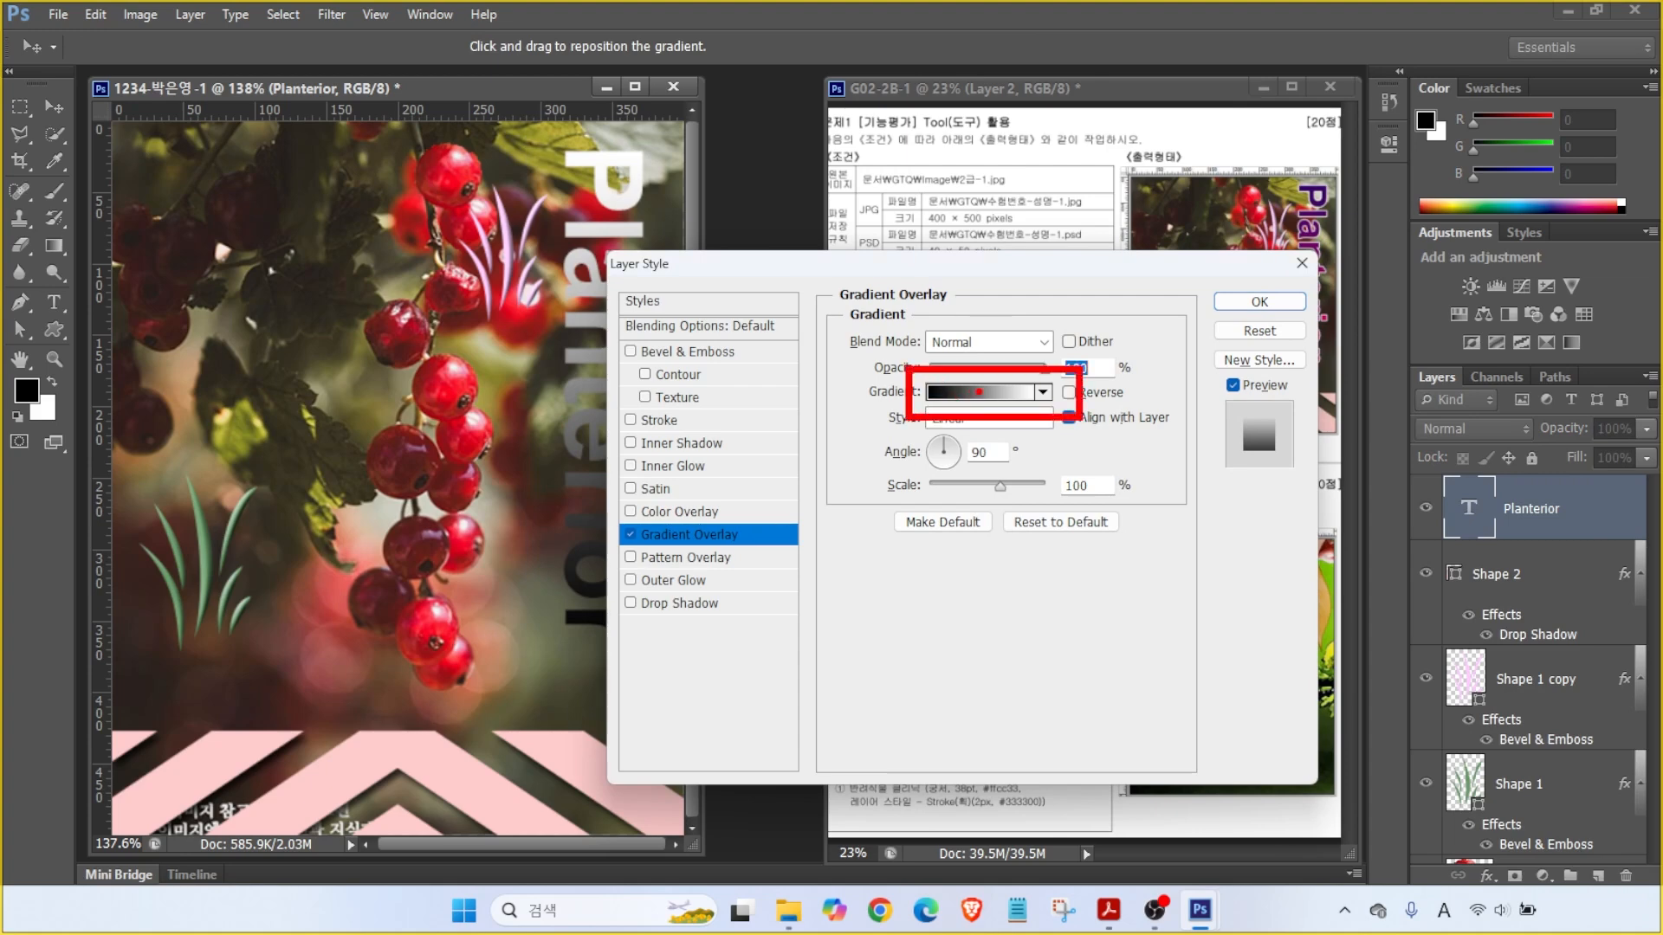
left_click(978, 391)
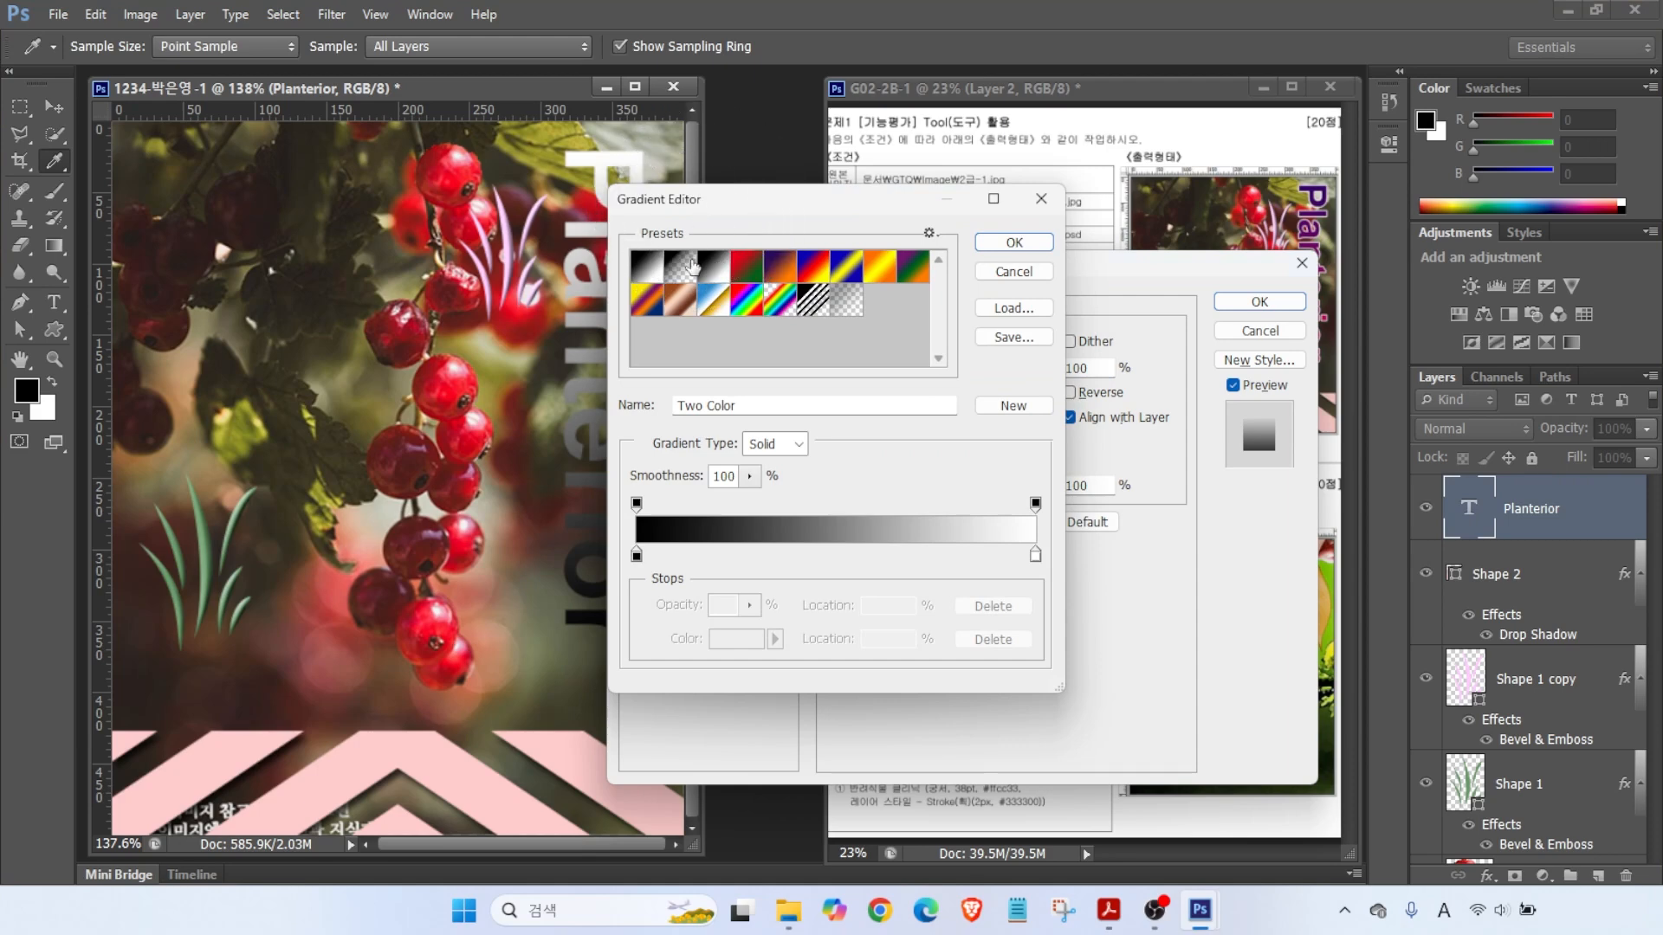
key("alt")
mouse_move(684, 566)
left_mouse_down()
mouse_move(649, 592)
mouse_move(608, 557)
mouse_move(647, 532)
mouse_move(681, 577)
left_mouse_up()
mouse_move(1065, 573)
left_mouse_down()
mouse_move(1013, 591)
mouse_move(1018, 541)
mouse_move(1069, 561)
left_mouse_up()
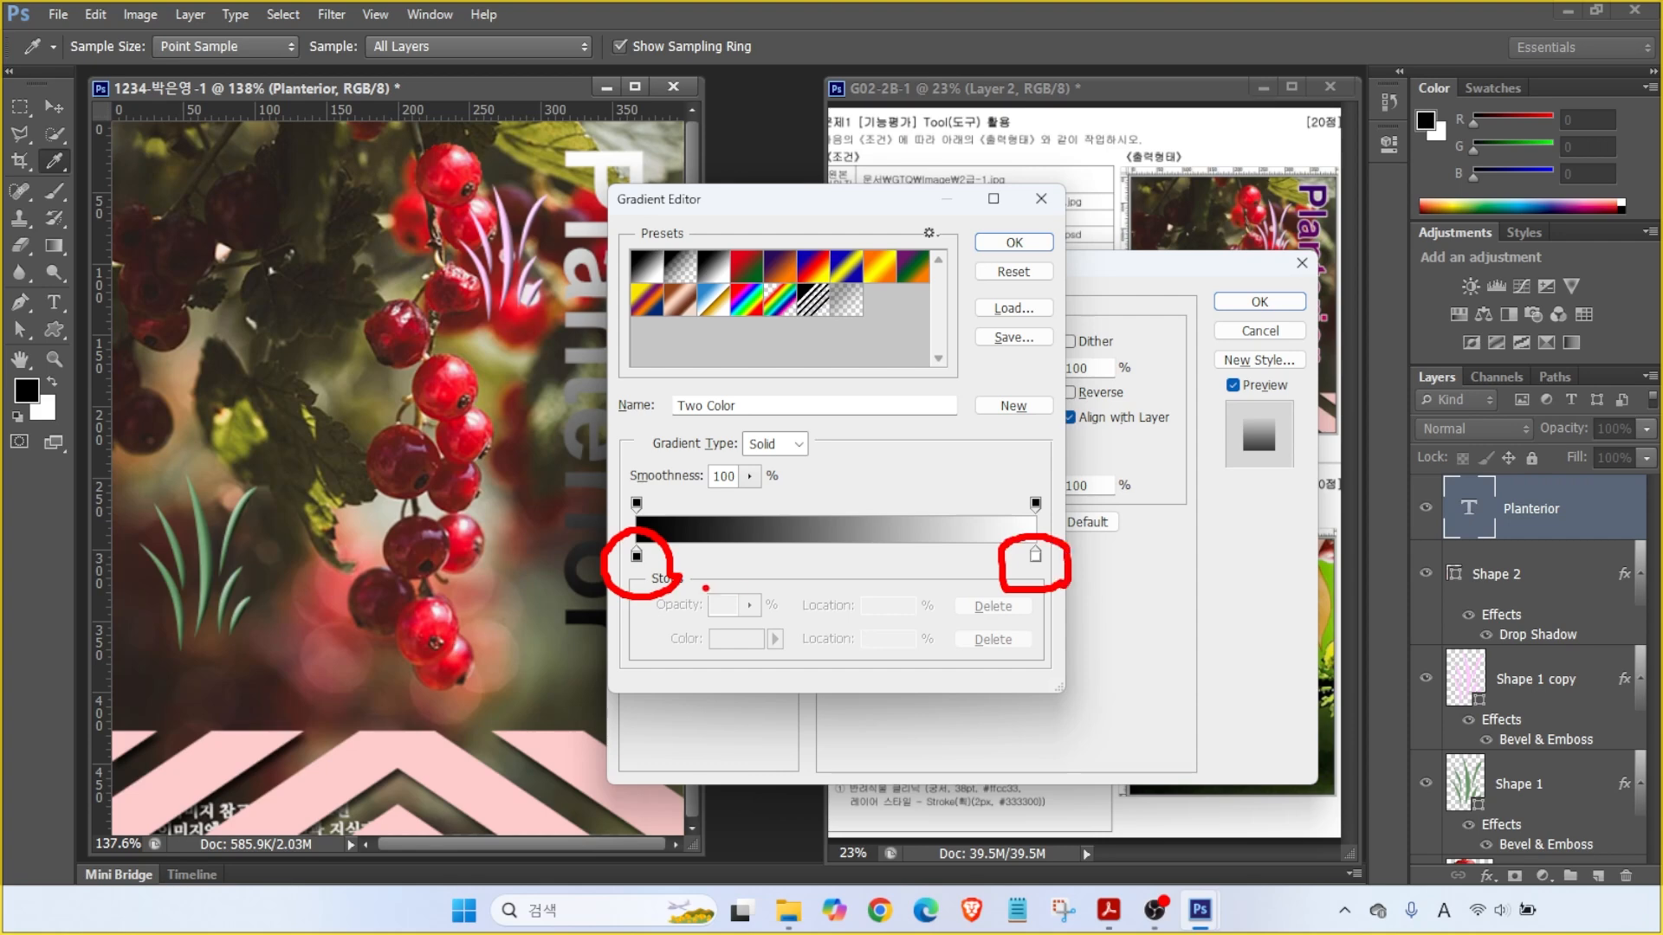
double_click(636, 555)
left_click(1153, 704)
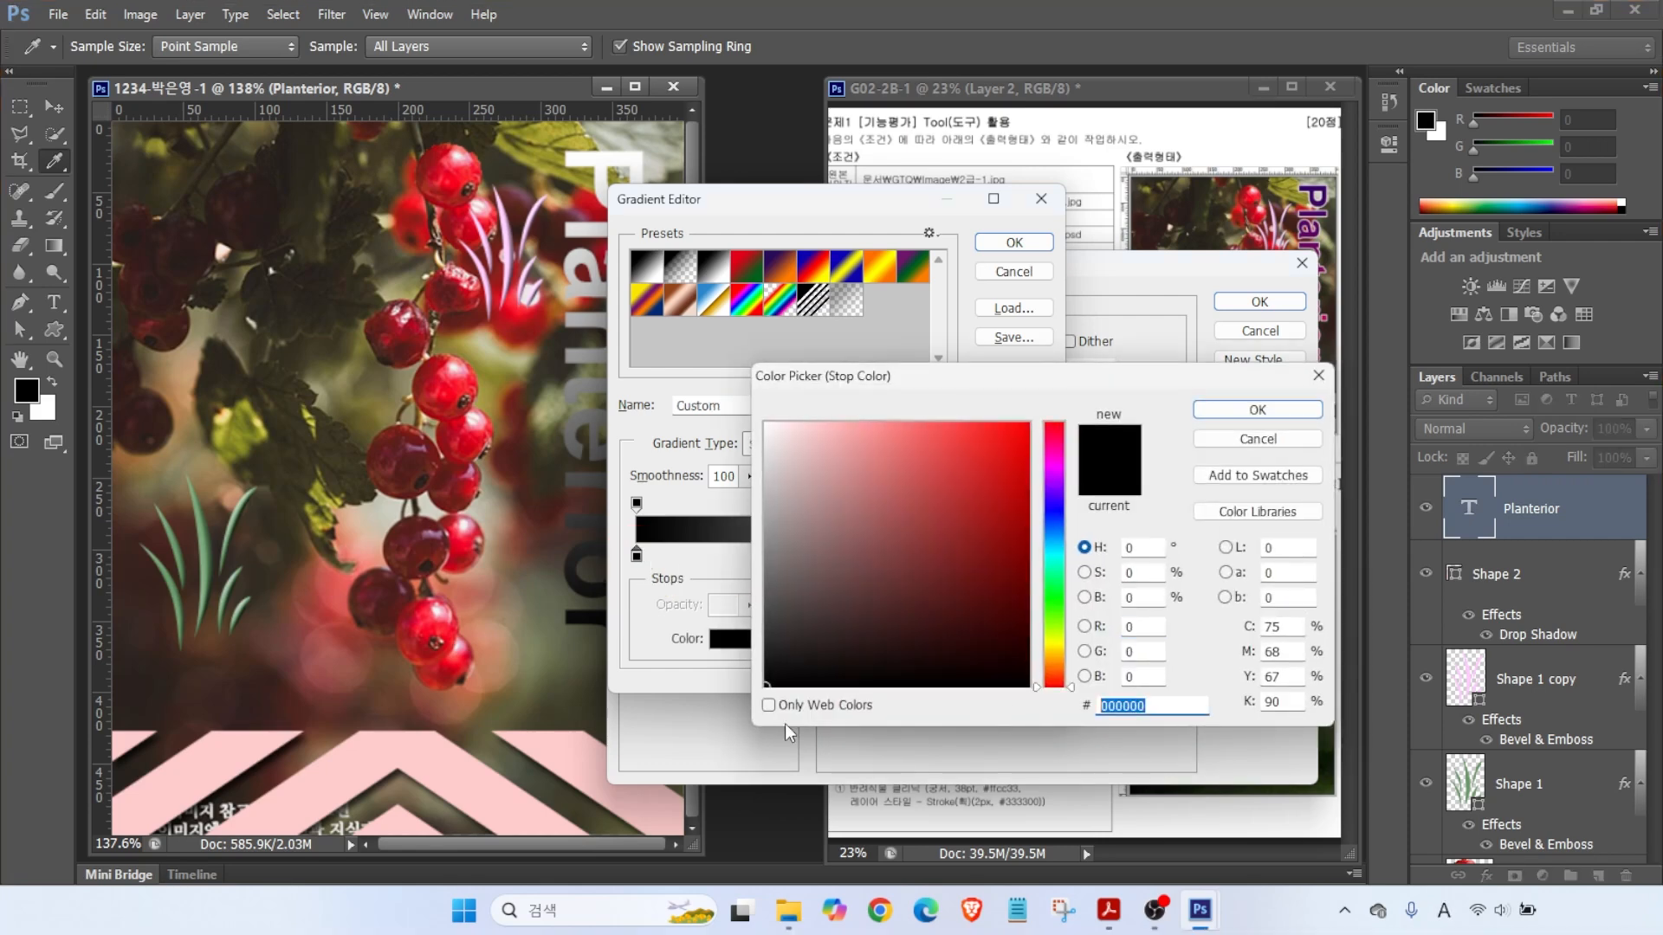
type("f06")
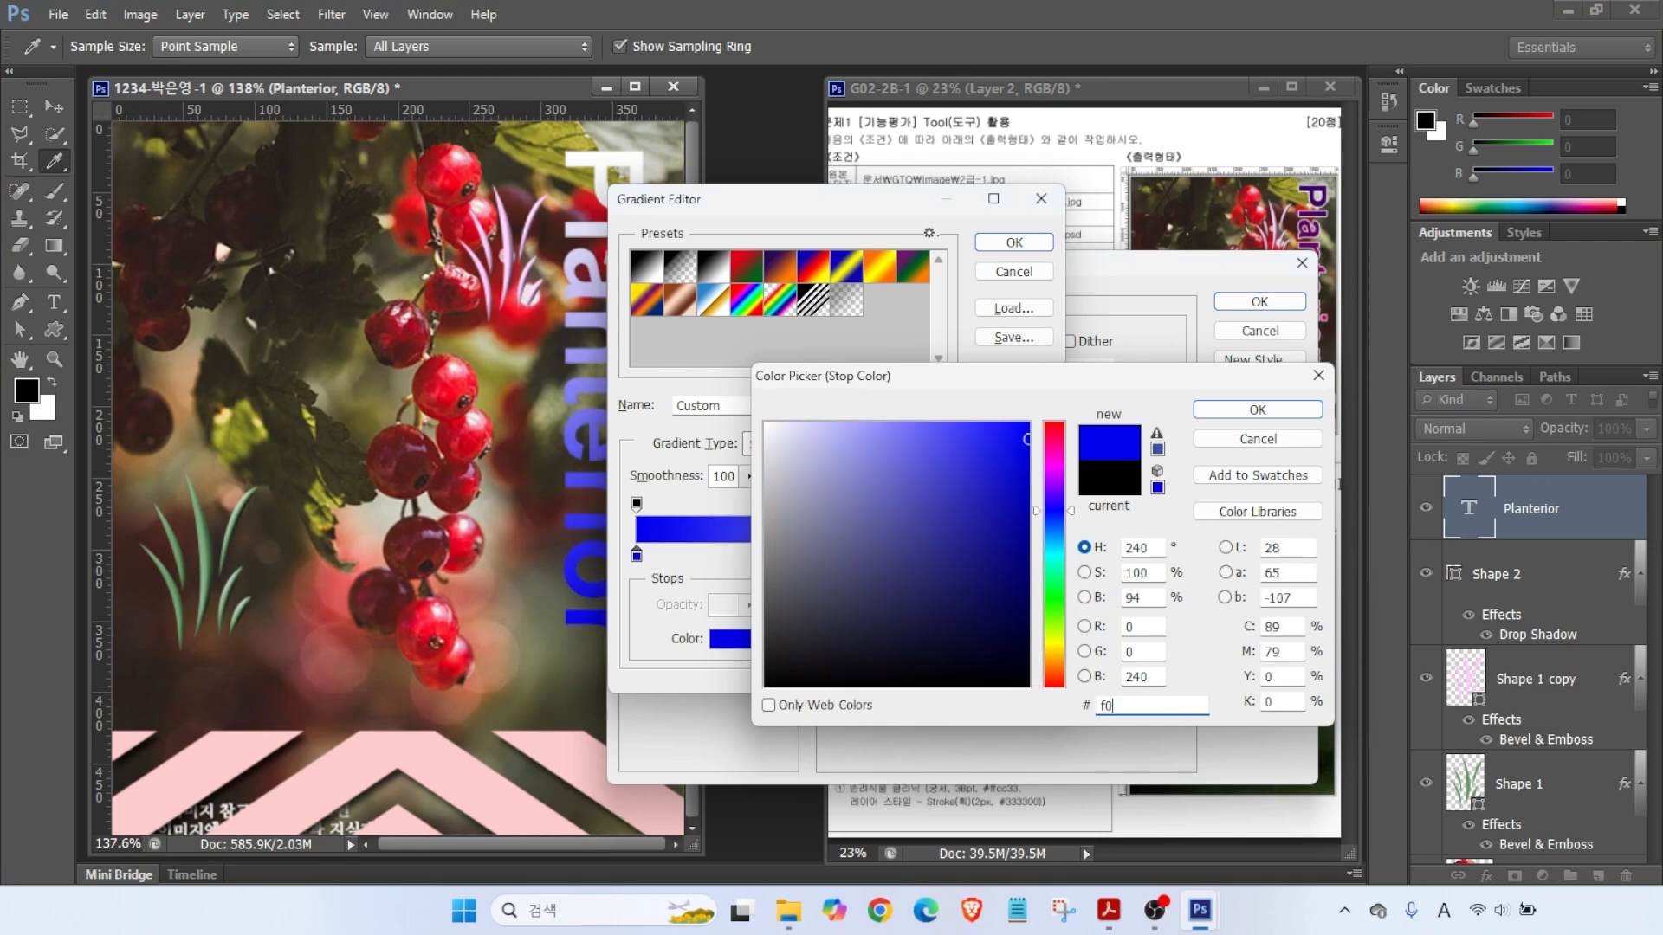
key("Return")
- Set the gradient's end colour to dark purple 330066 and accept the gradient
double_click(1034, 555)
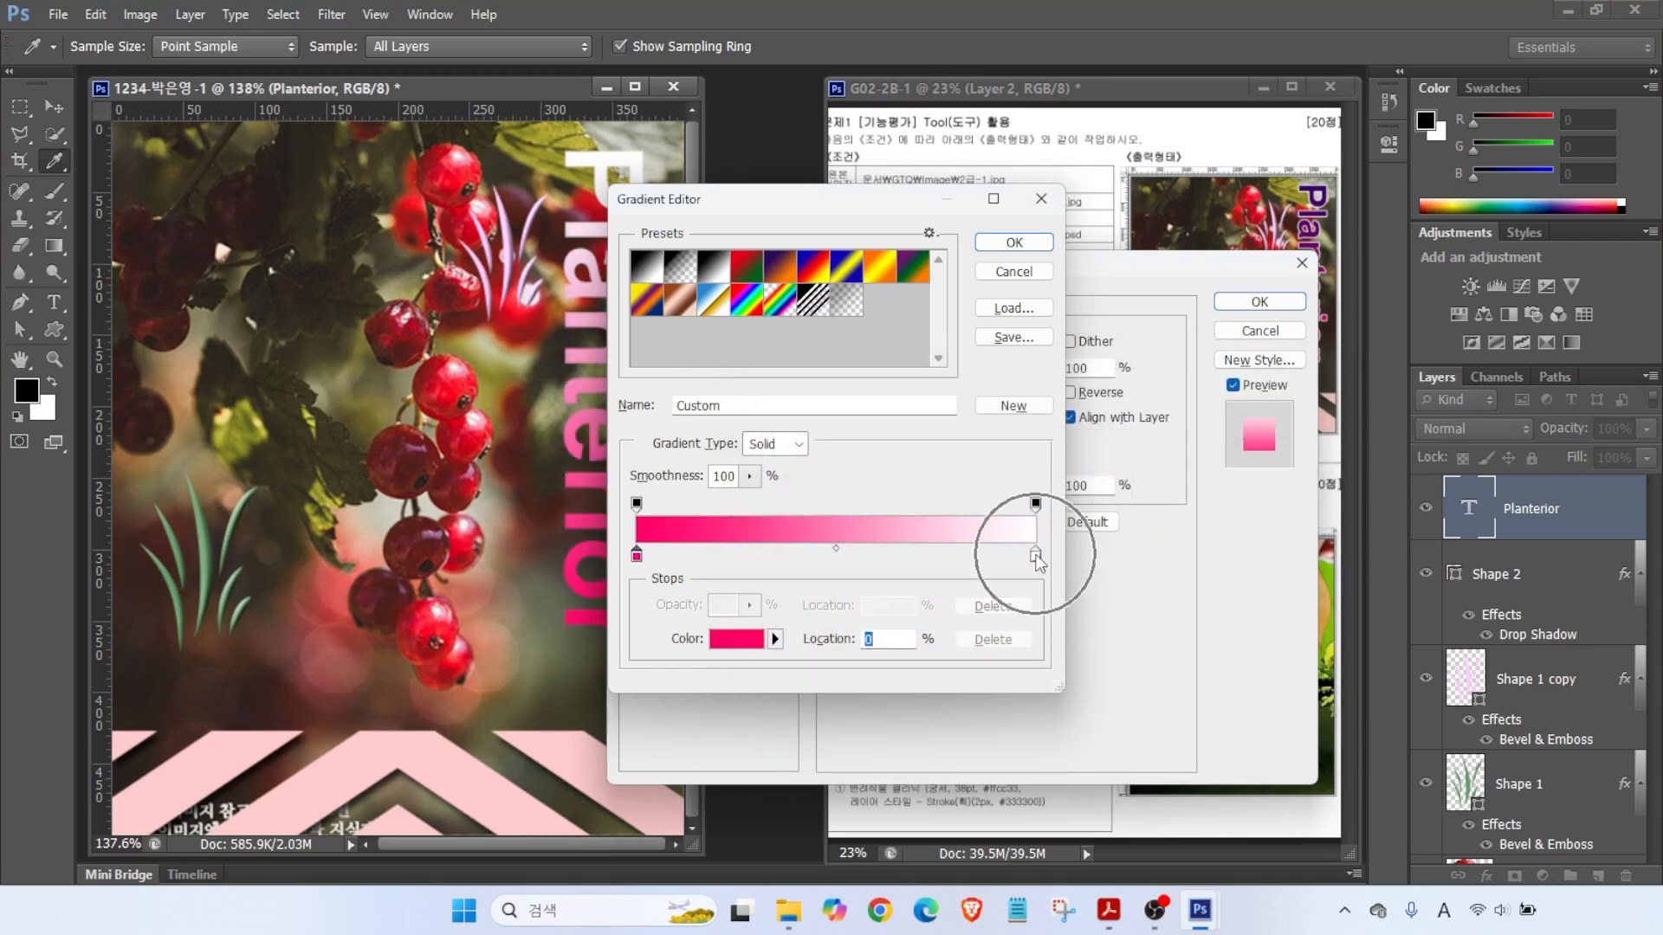
left_click(1153, 704)
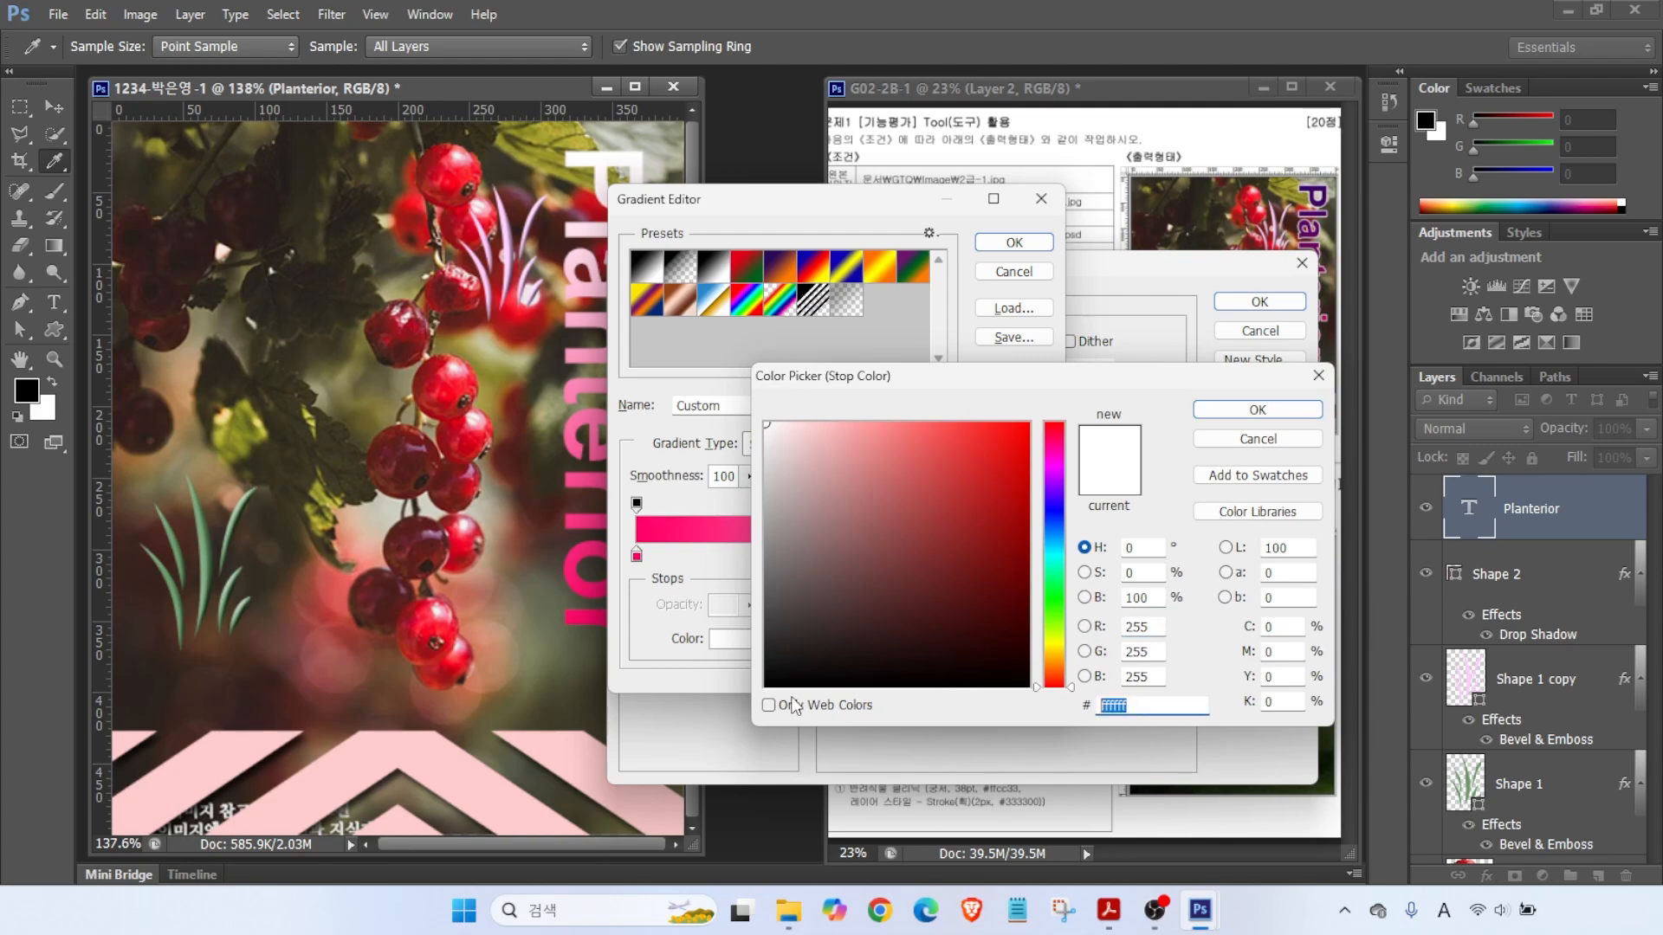
type("306")
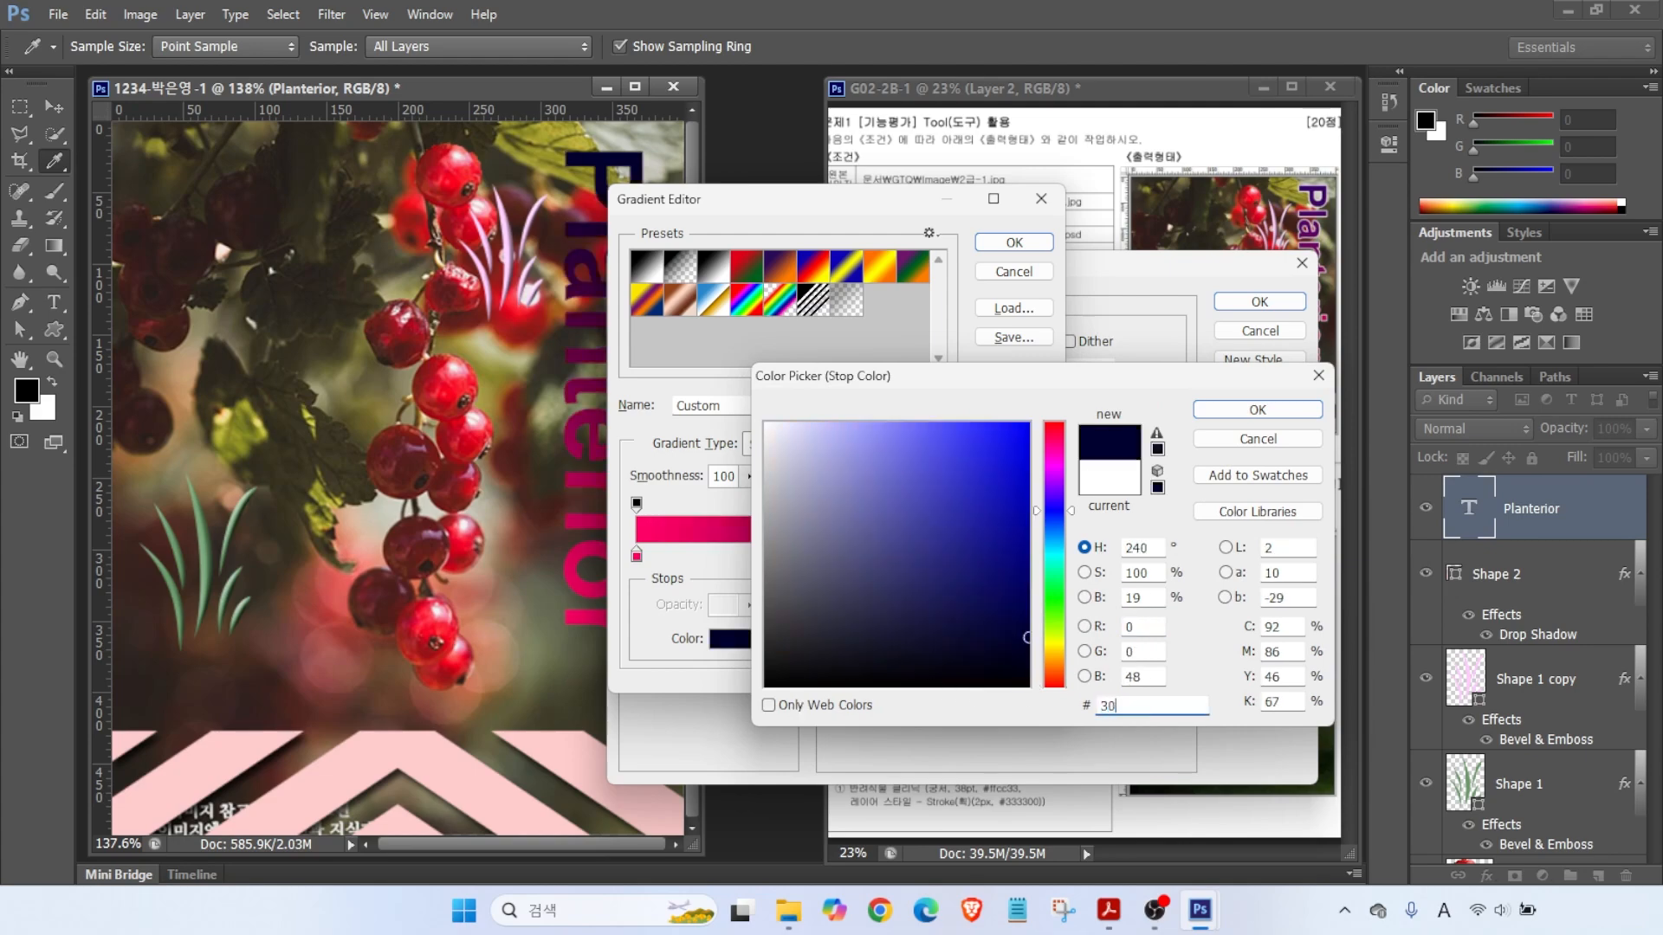
key("Return")
left_click(1009, 242)
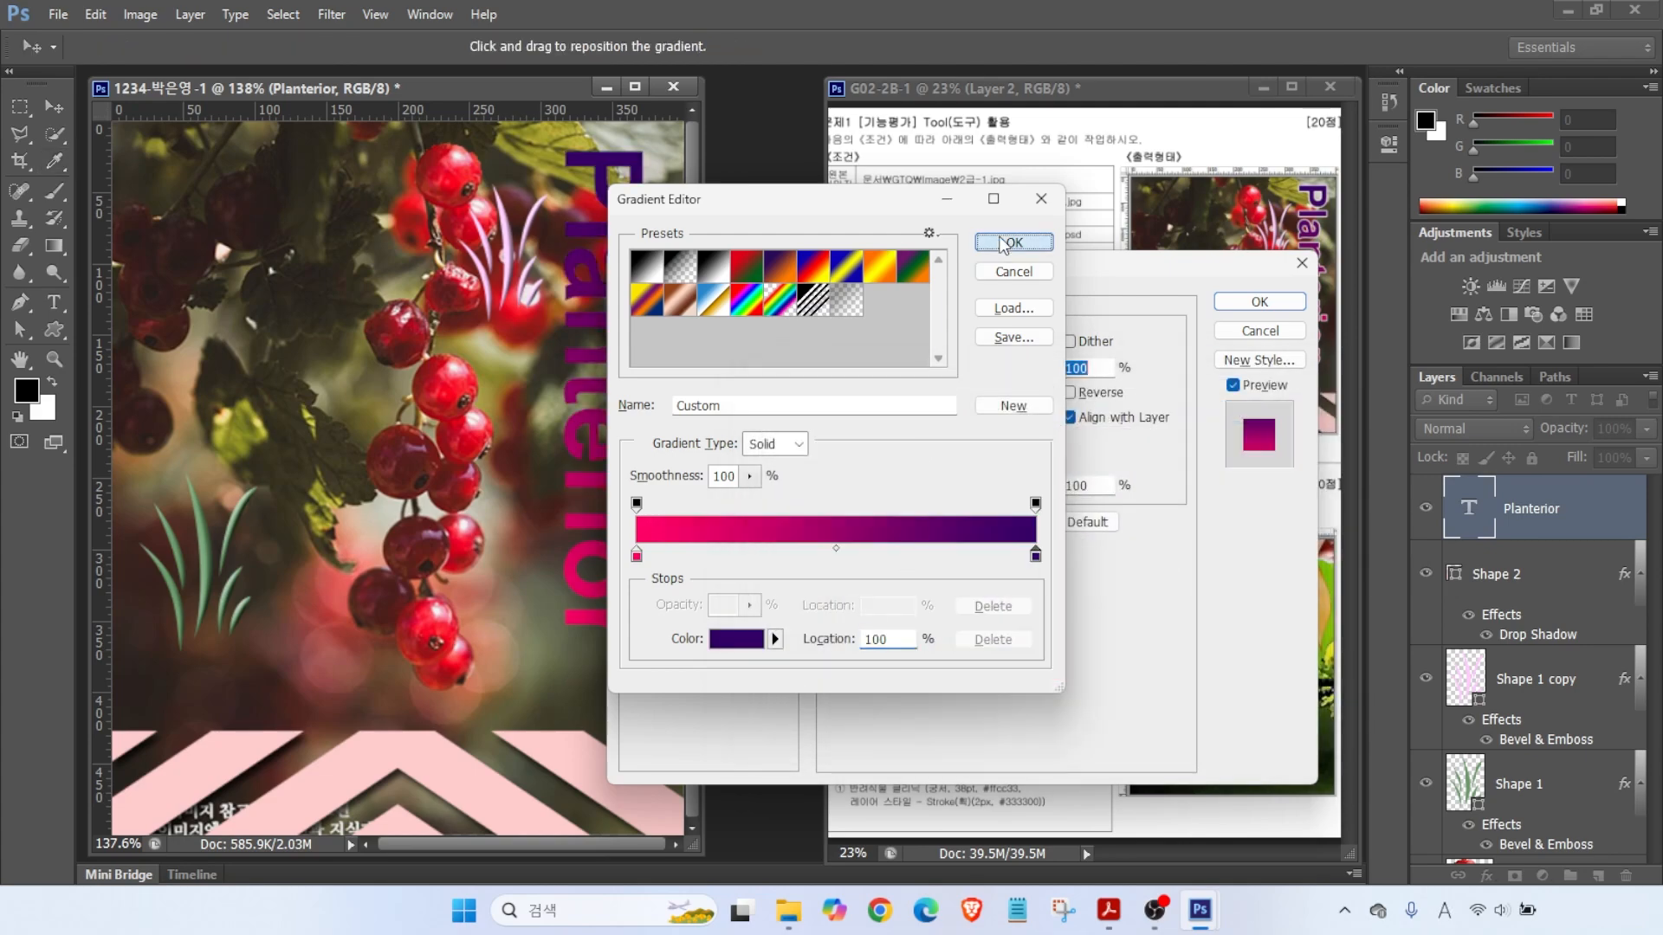
key("alt")
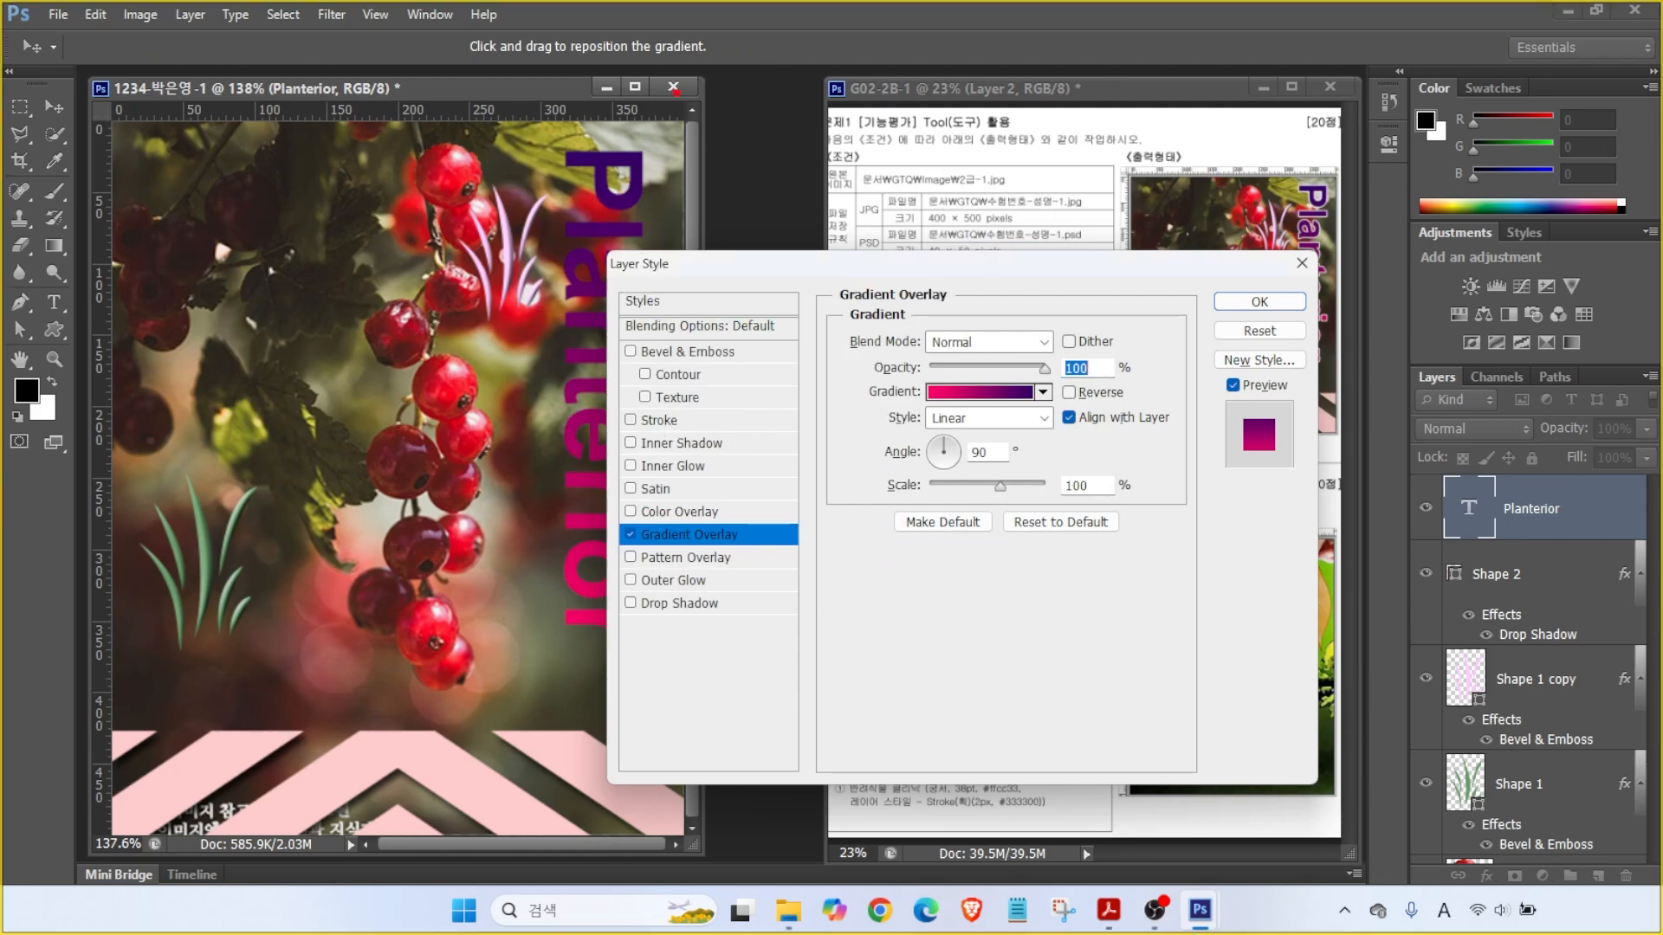
left_click_drag(1320, 187, 1383, 113)
left_click_drag(1324, 353, 1360, 382)
left_click_drag(1253, 482, 1287, 464)
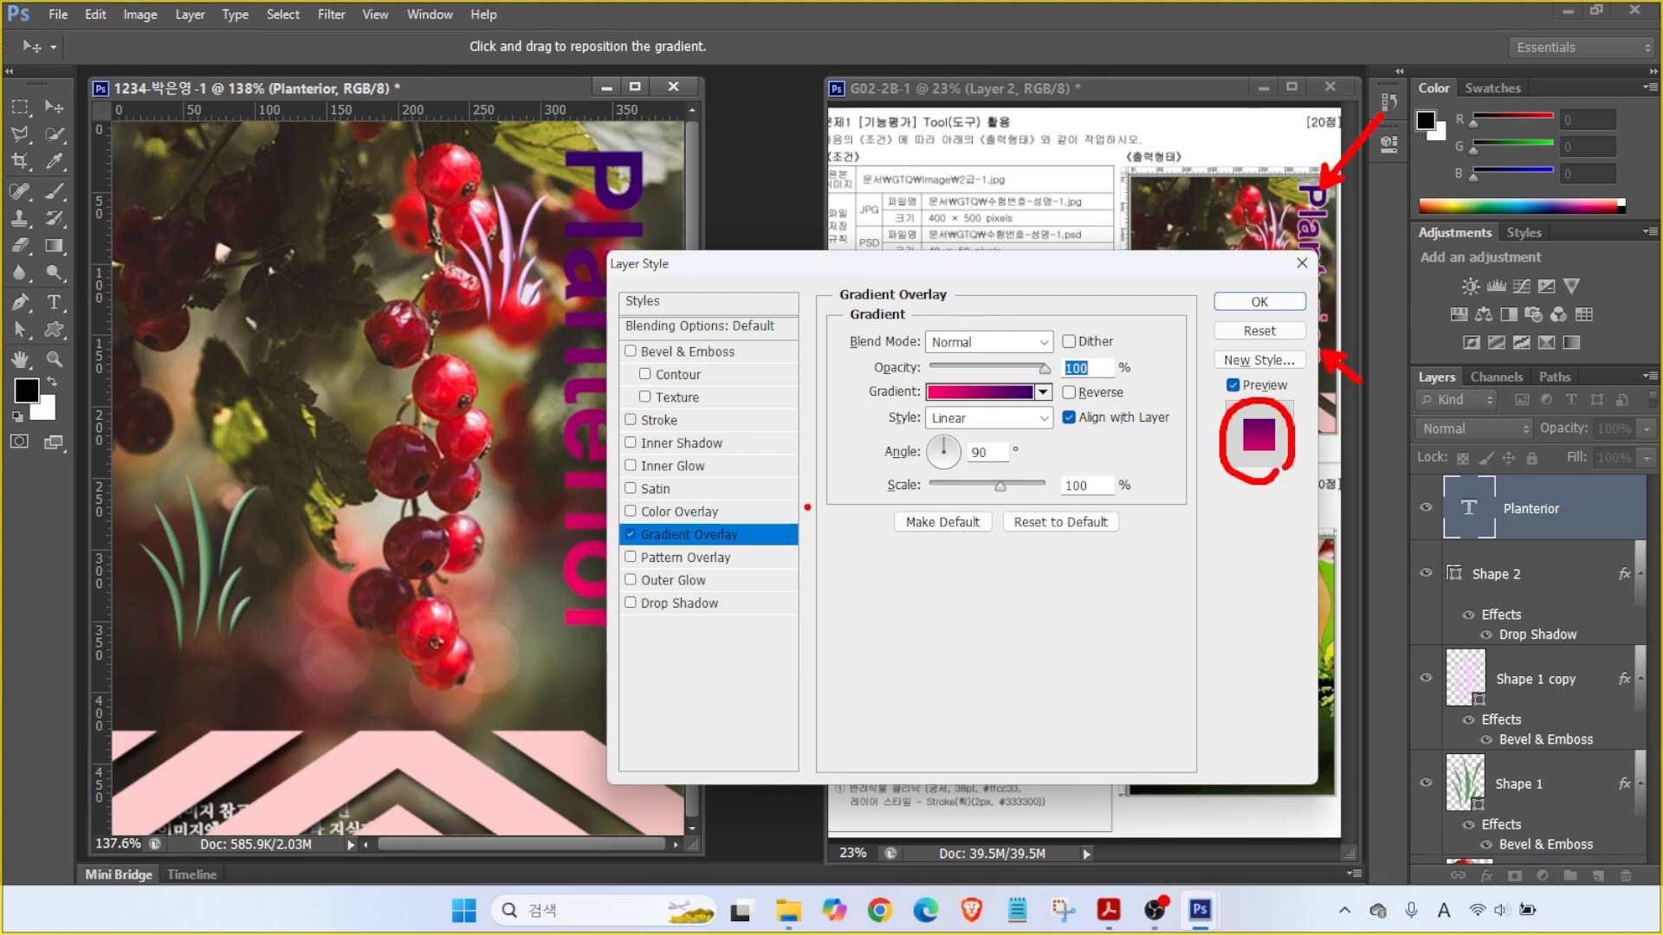
left_click(658, 420)
- Set the text's stroke to 2 px in white
double_click(1066, 345)
type("2")
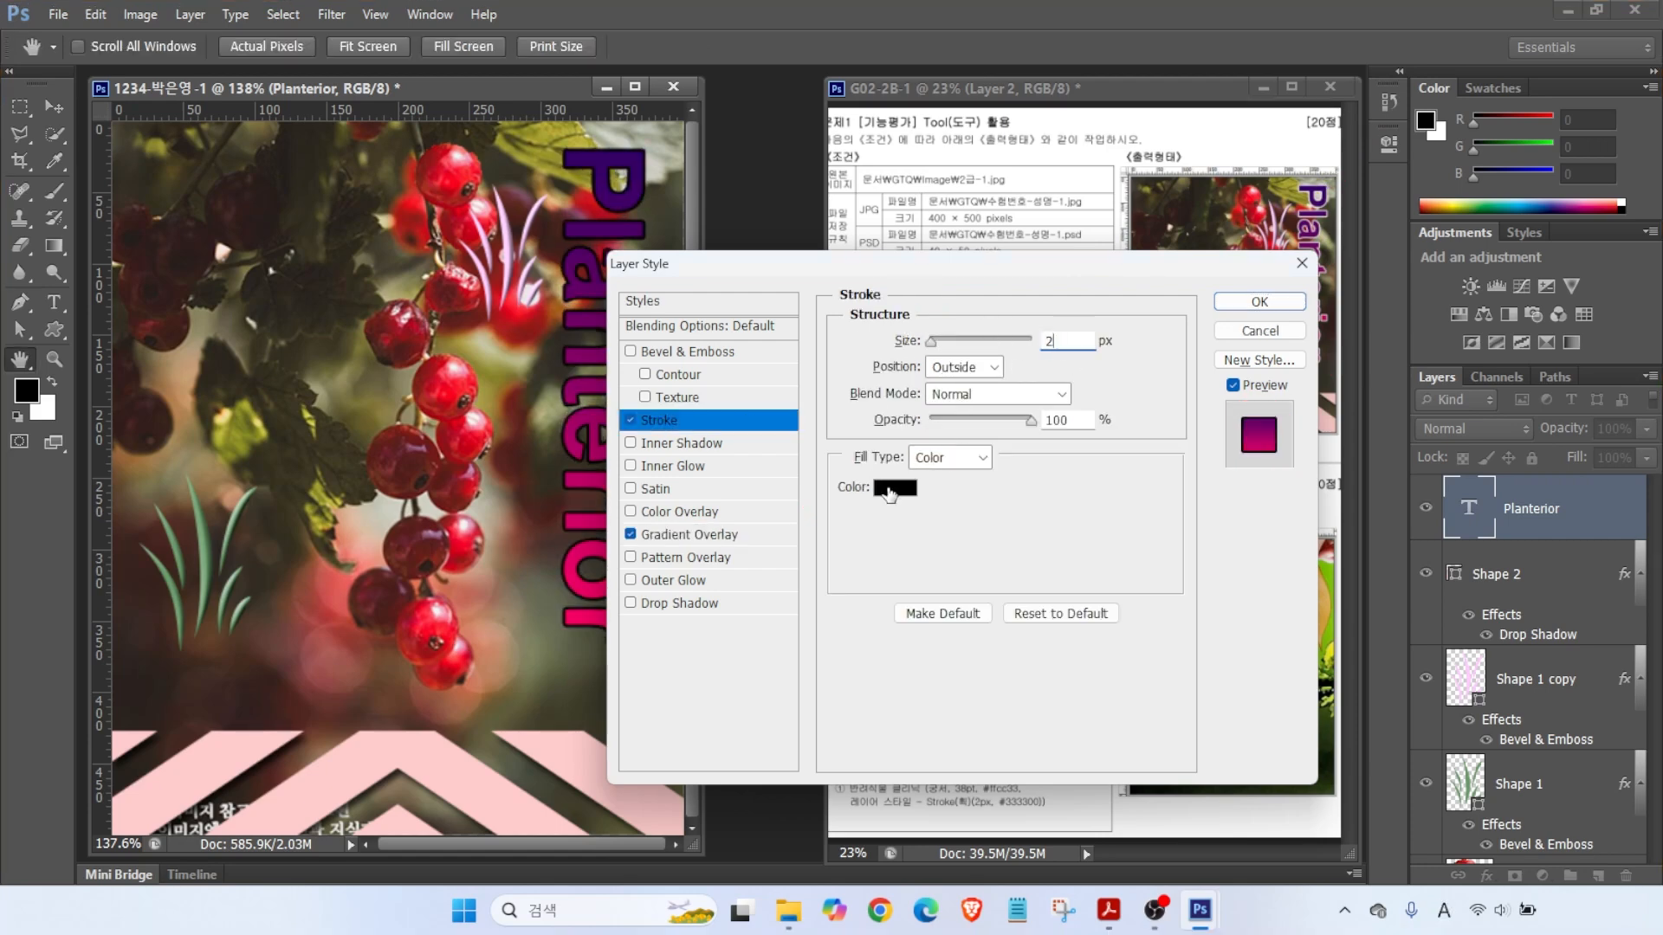
left_click(895, 488)
left_click_drag(827, 455, 766, 424)
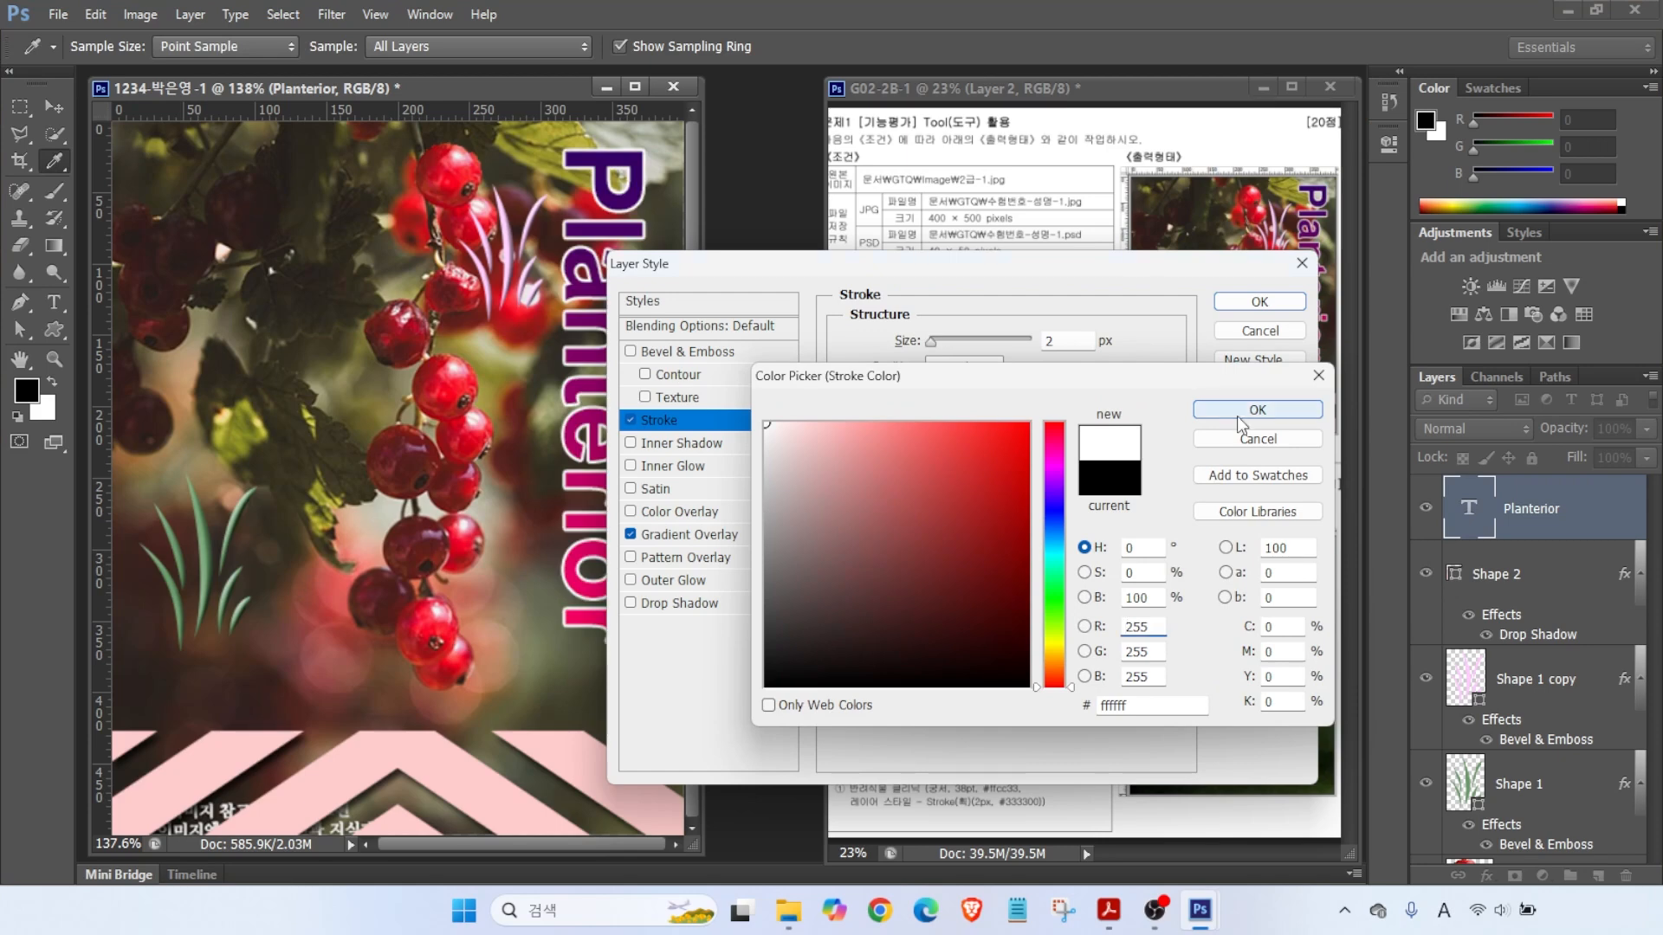
left_click(1237, 414)
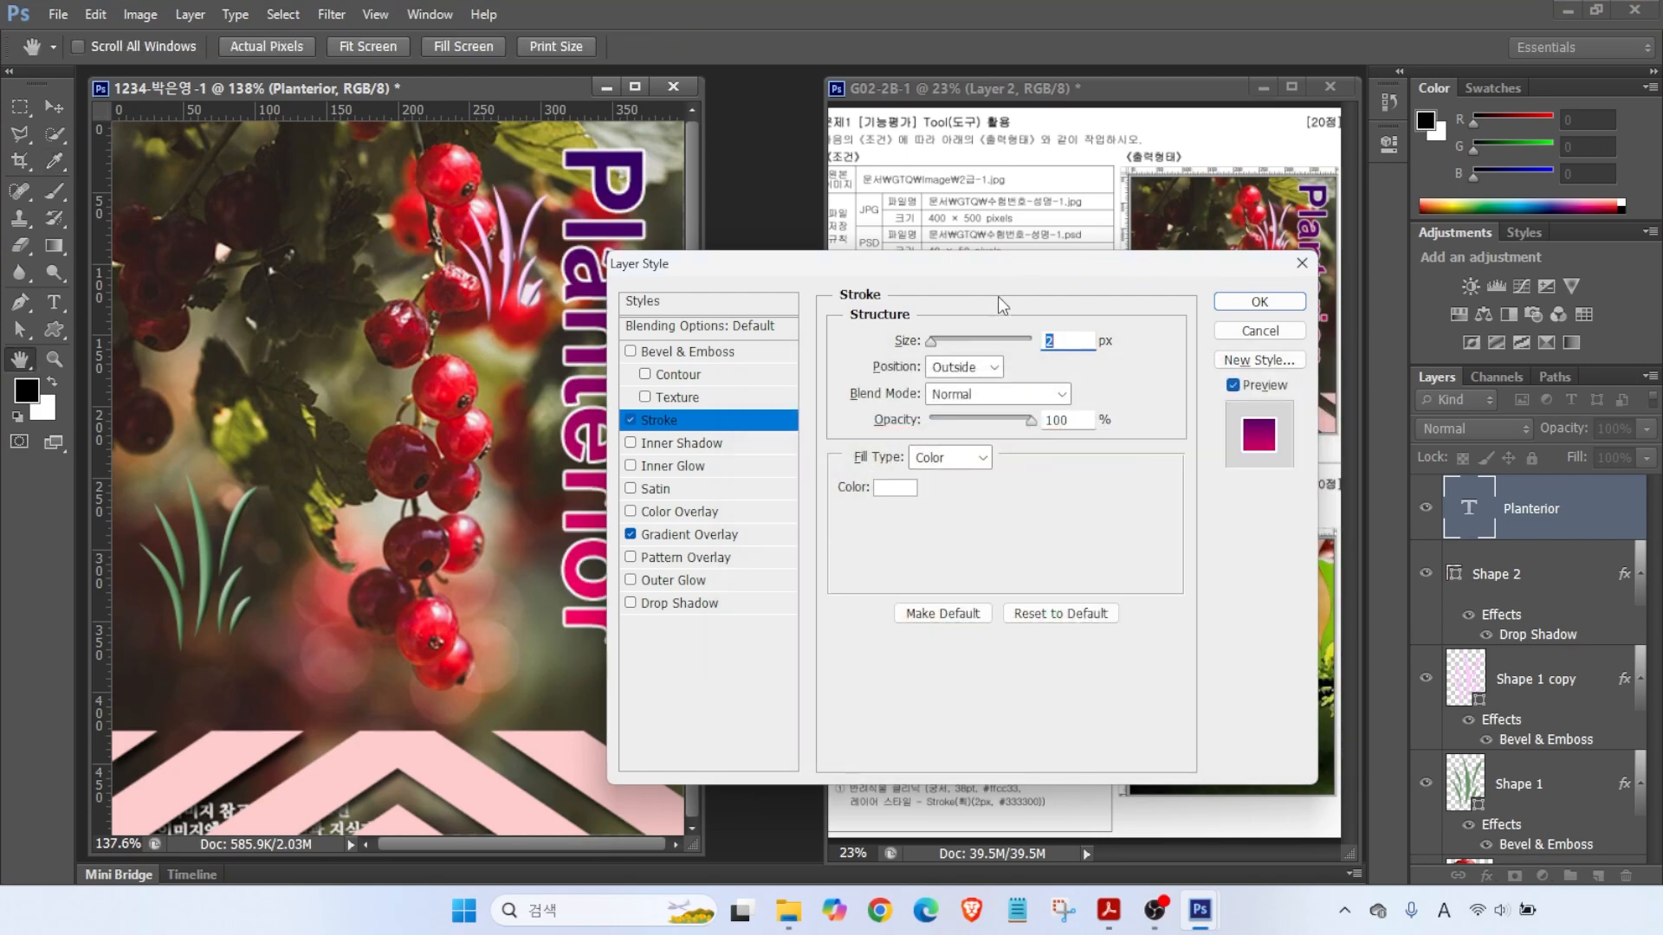
key("alt")
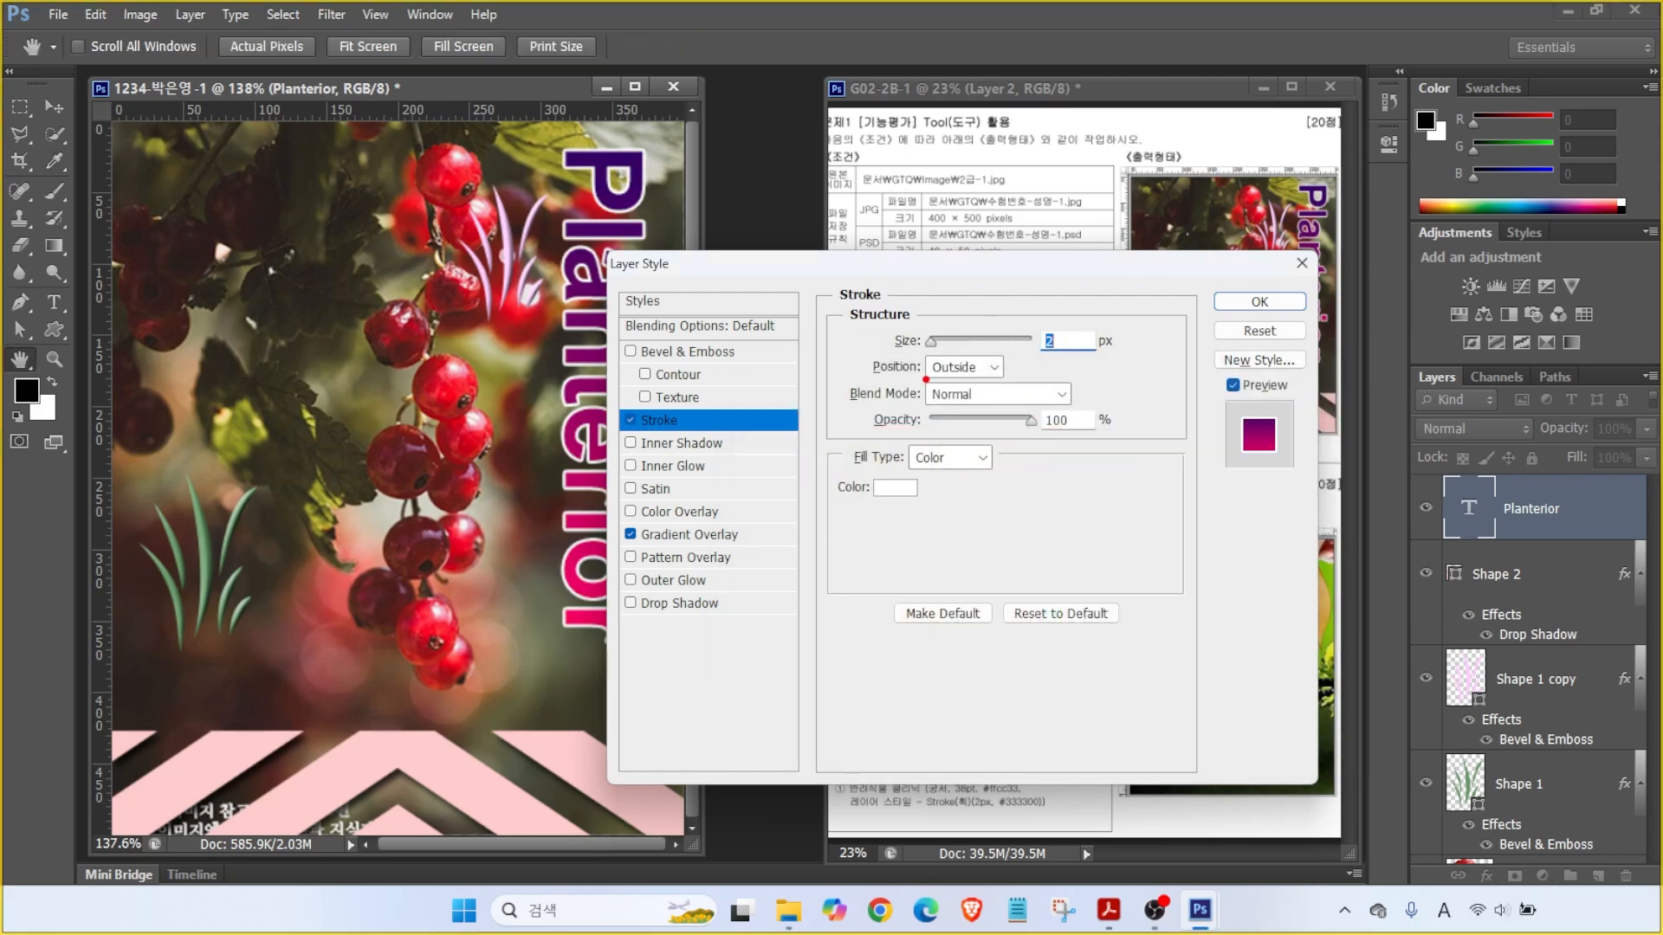
mouse_move(912, 363)
left_mouse_down()
mouse_move(871, 336)
mouse_move(1011, 378)
left_mouse_up()
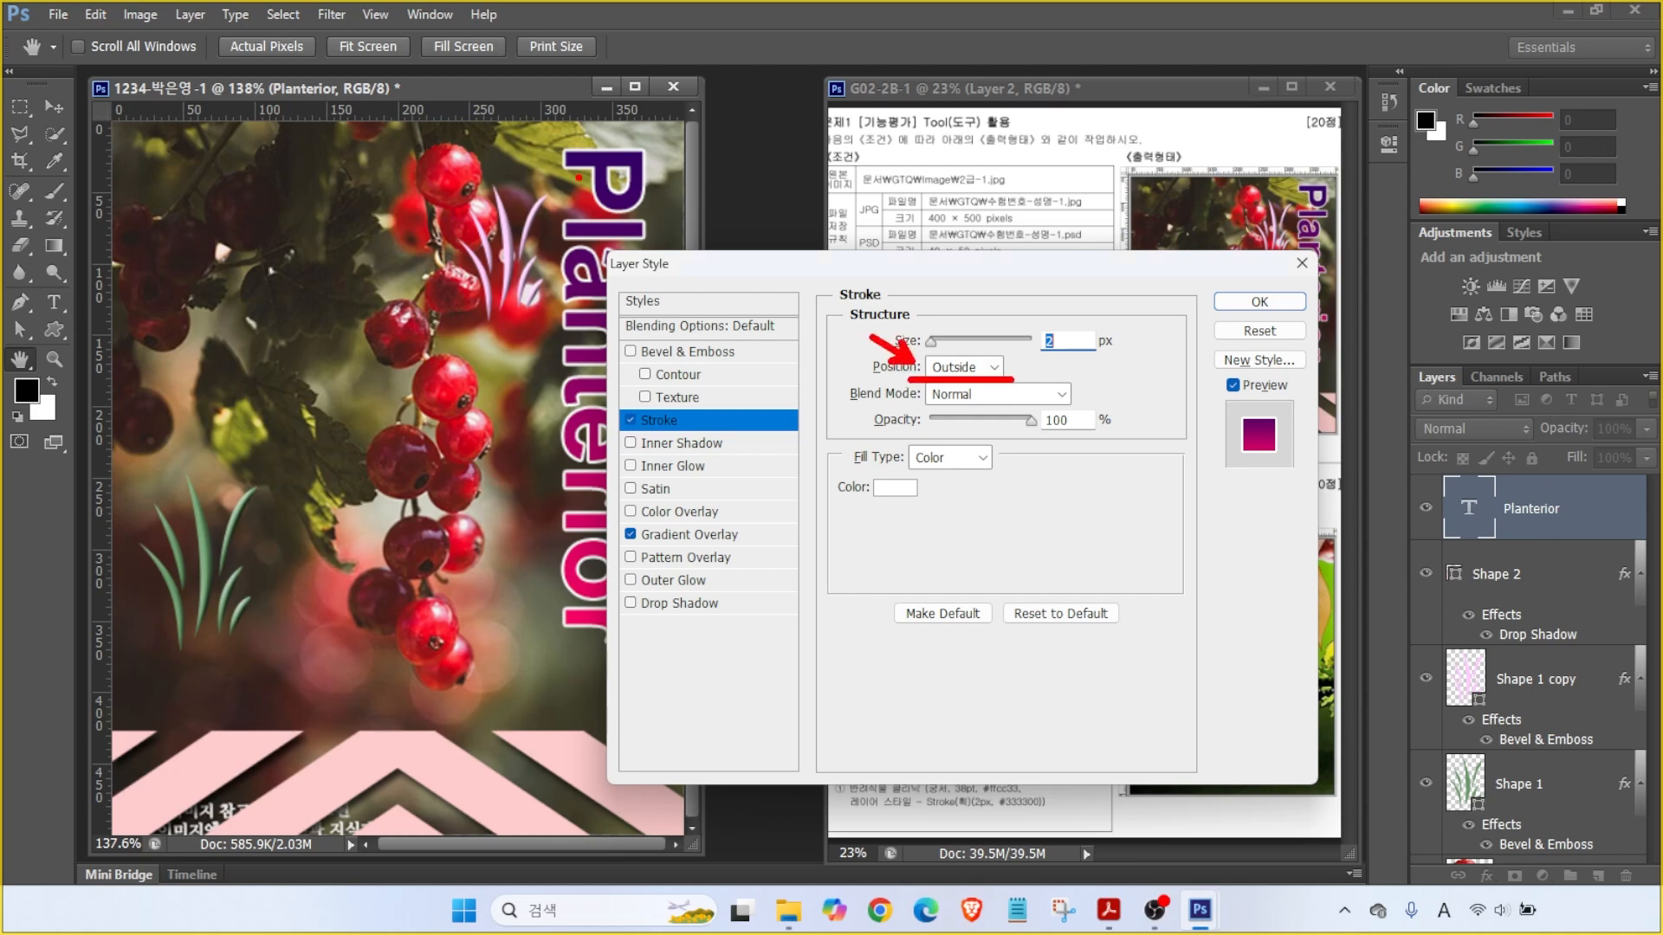
left_click_drag(640, 139, 686, 93)
- Position the stroke outside the letters and apply the layer style
left_click(961, 367)
left_click(950, 412)
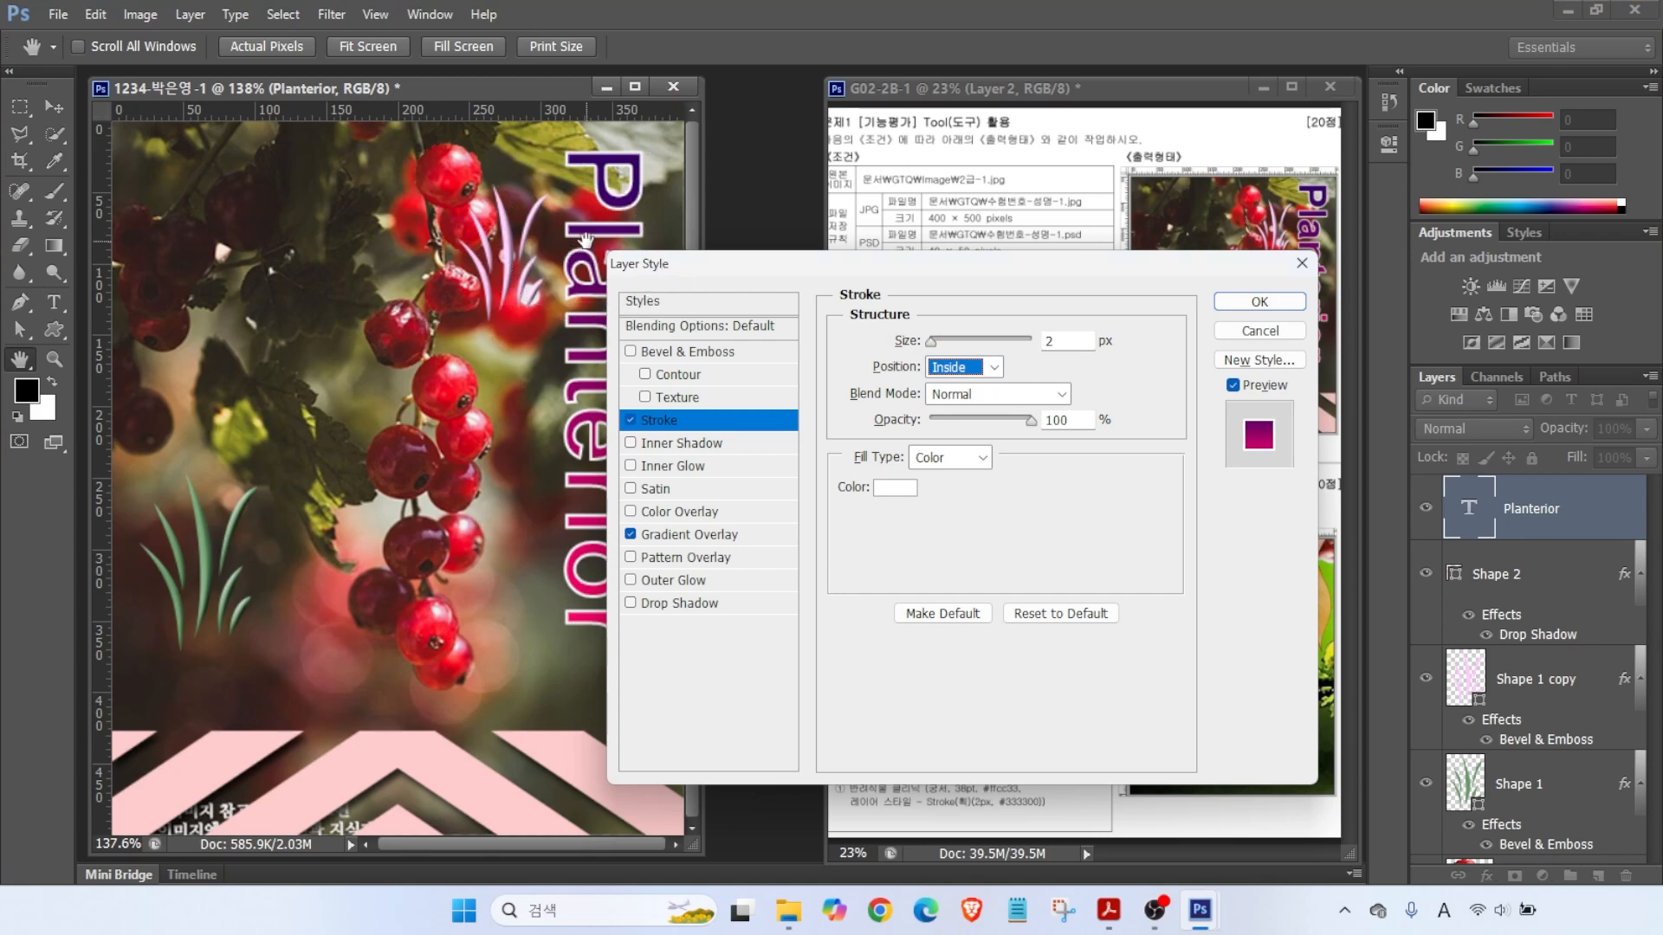
left_click(979, 373)
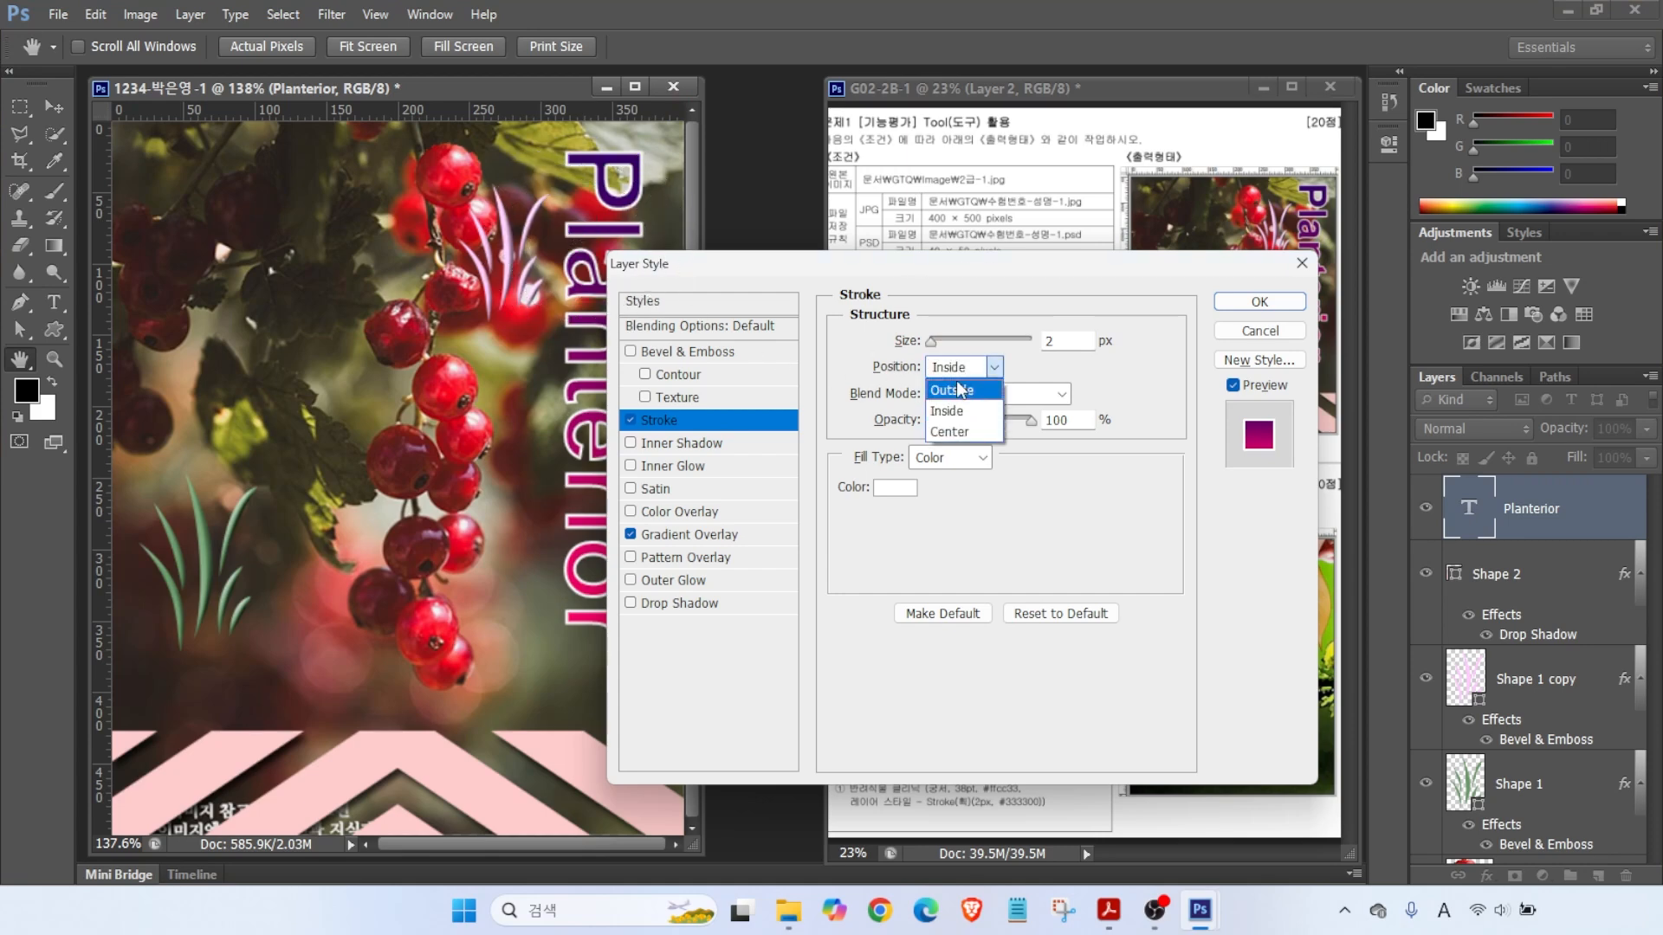
left_click(963, 387)
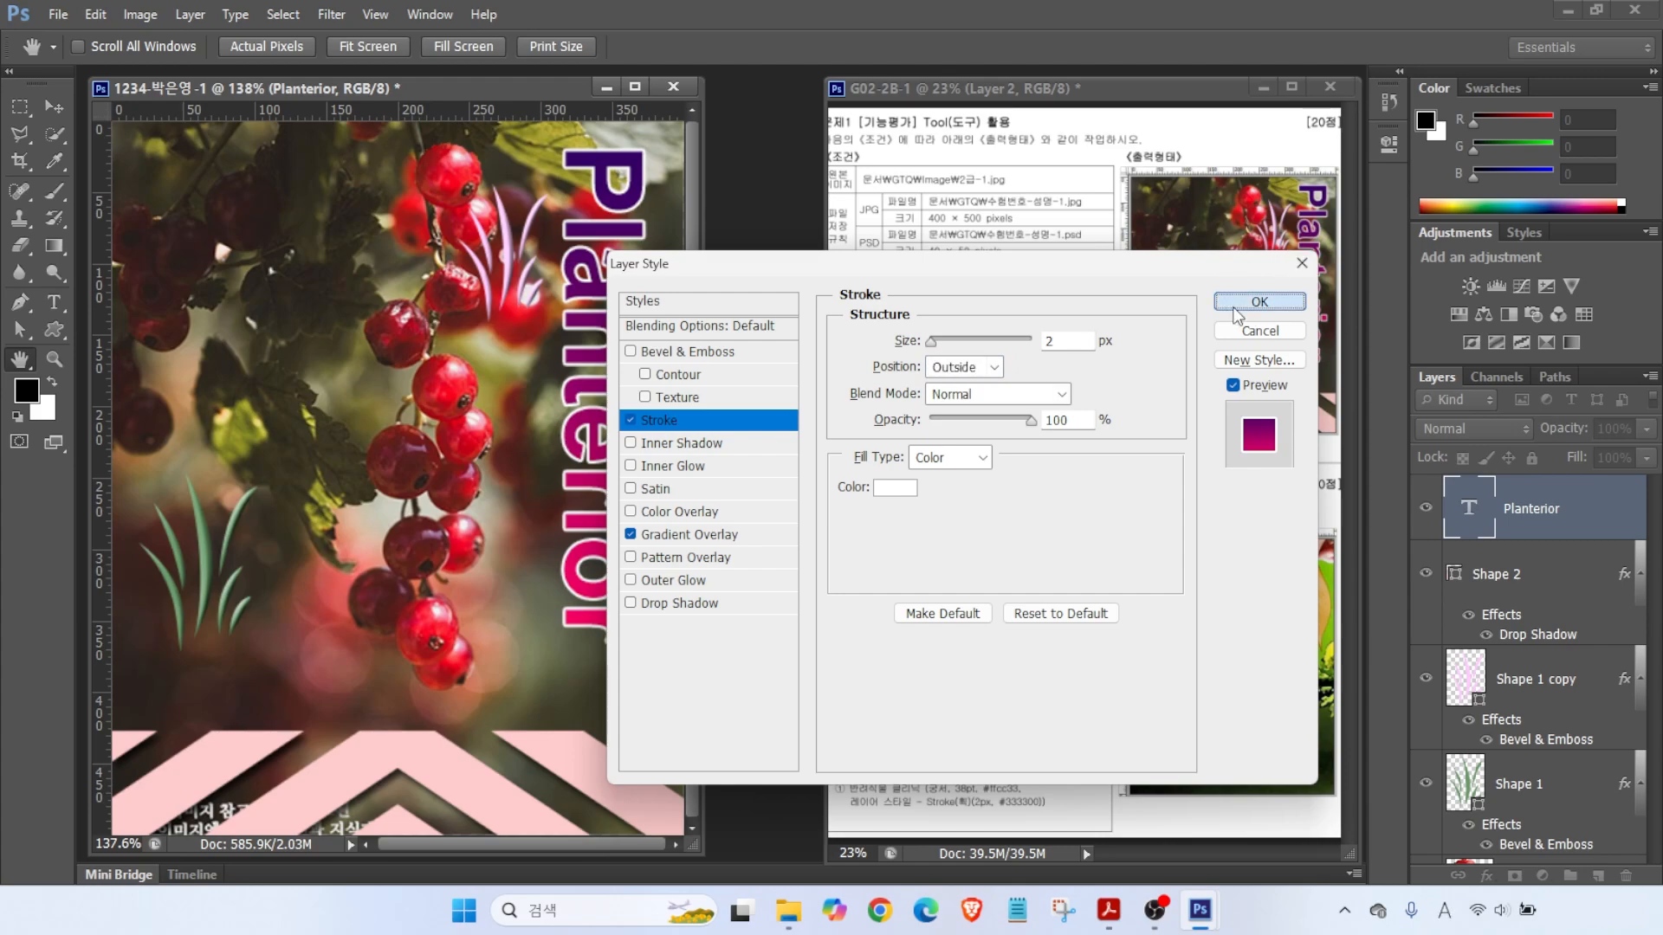
left_click(1259, 301)
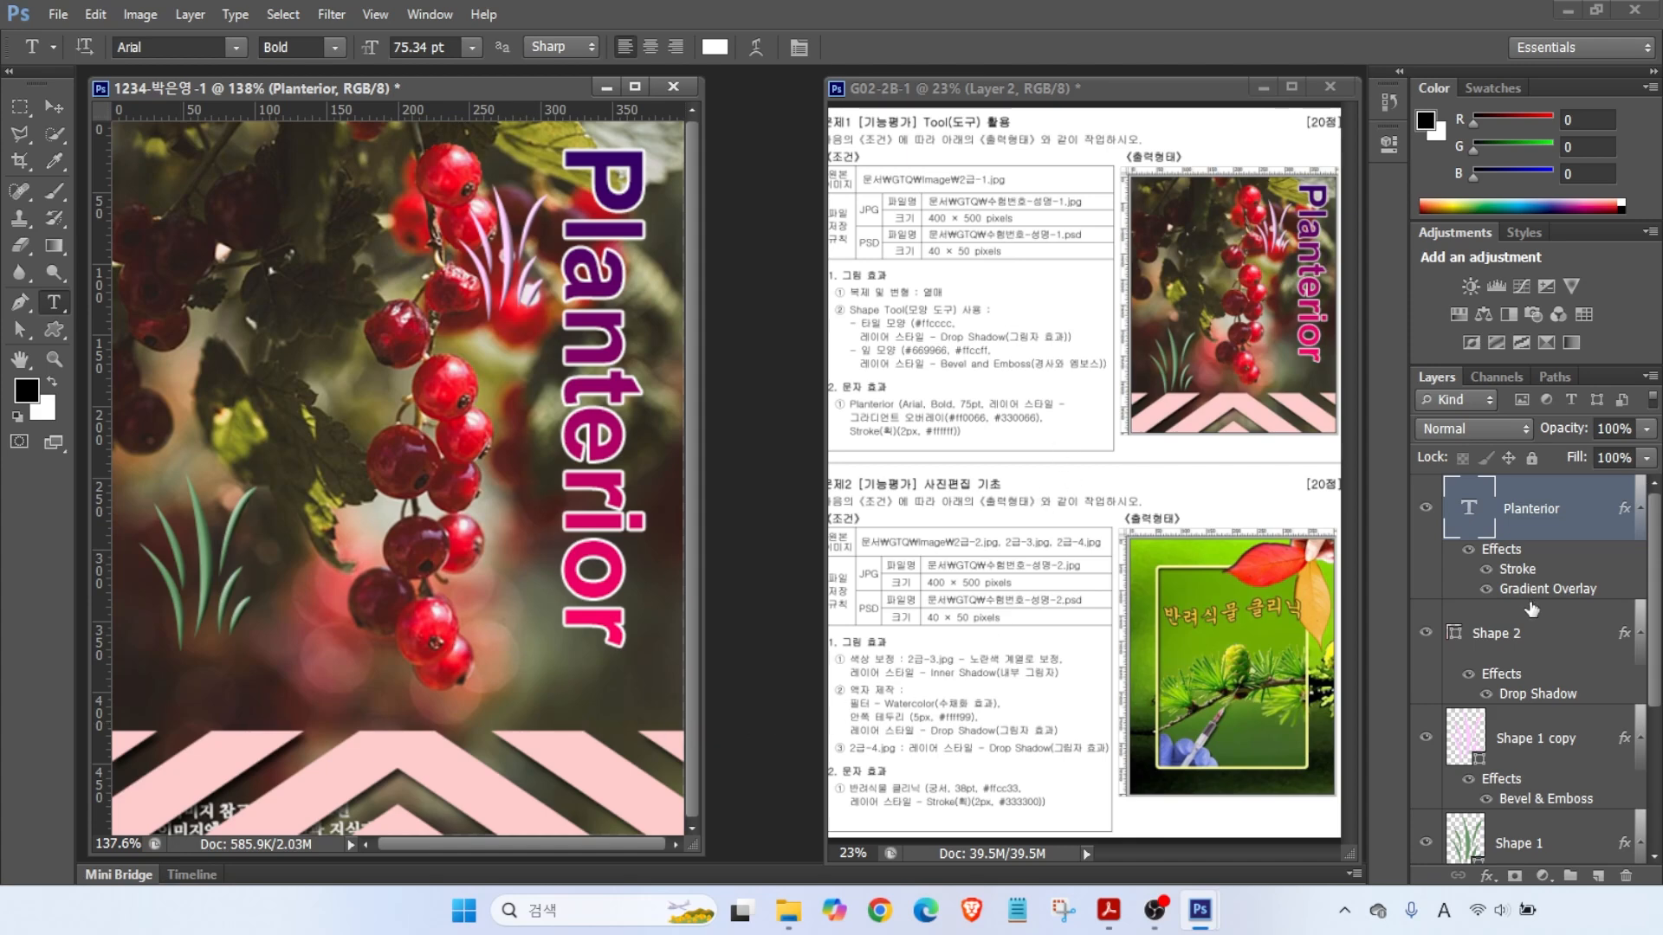
key("alt+bracketleft")
key("alt+bracketleft")
key("alt+bracketleft")
- Move the Shape 1 grass about 43 px down and enlarge it upward and rightward
key("v")
left_click_drag(179, 634, 180, 671)
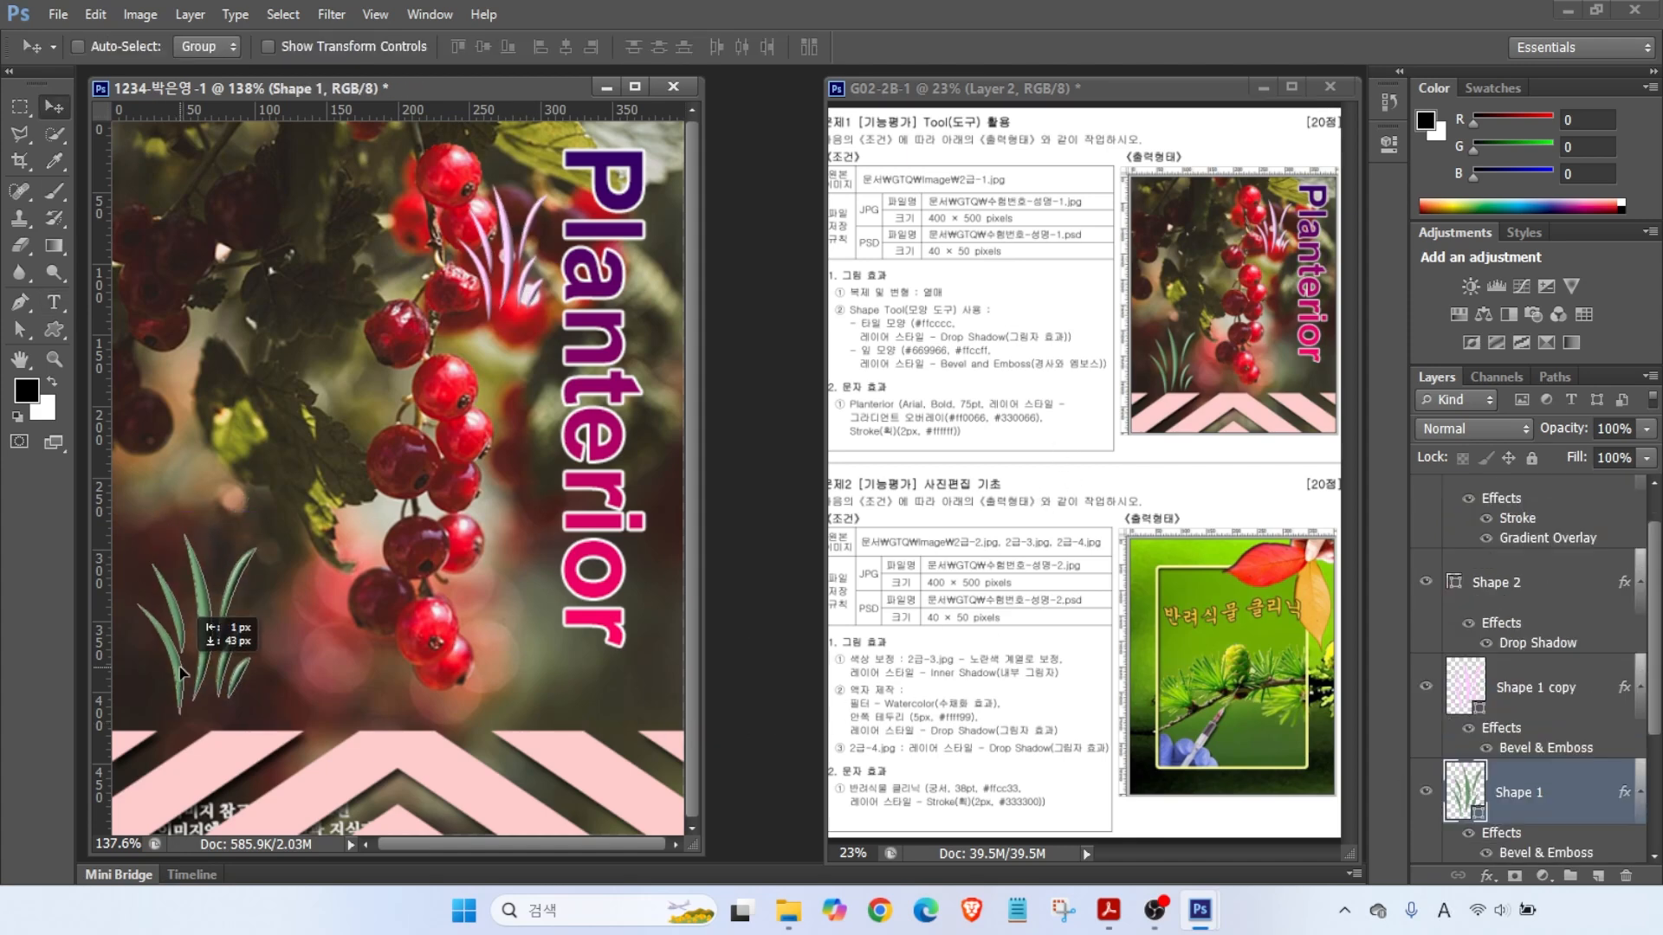
key("ctrl+t")
left_click_drag(259, 538, 275, 511)
key("Return")
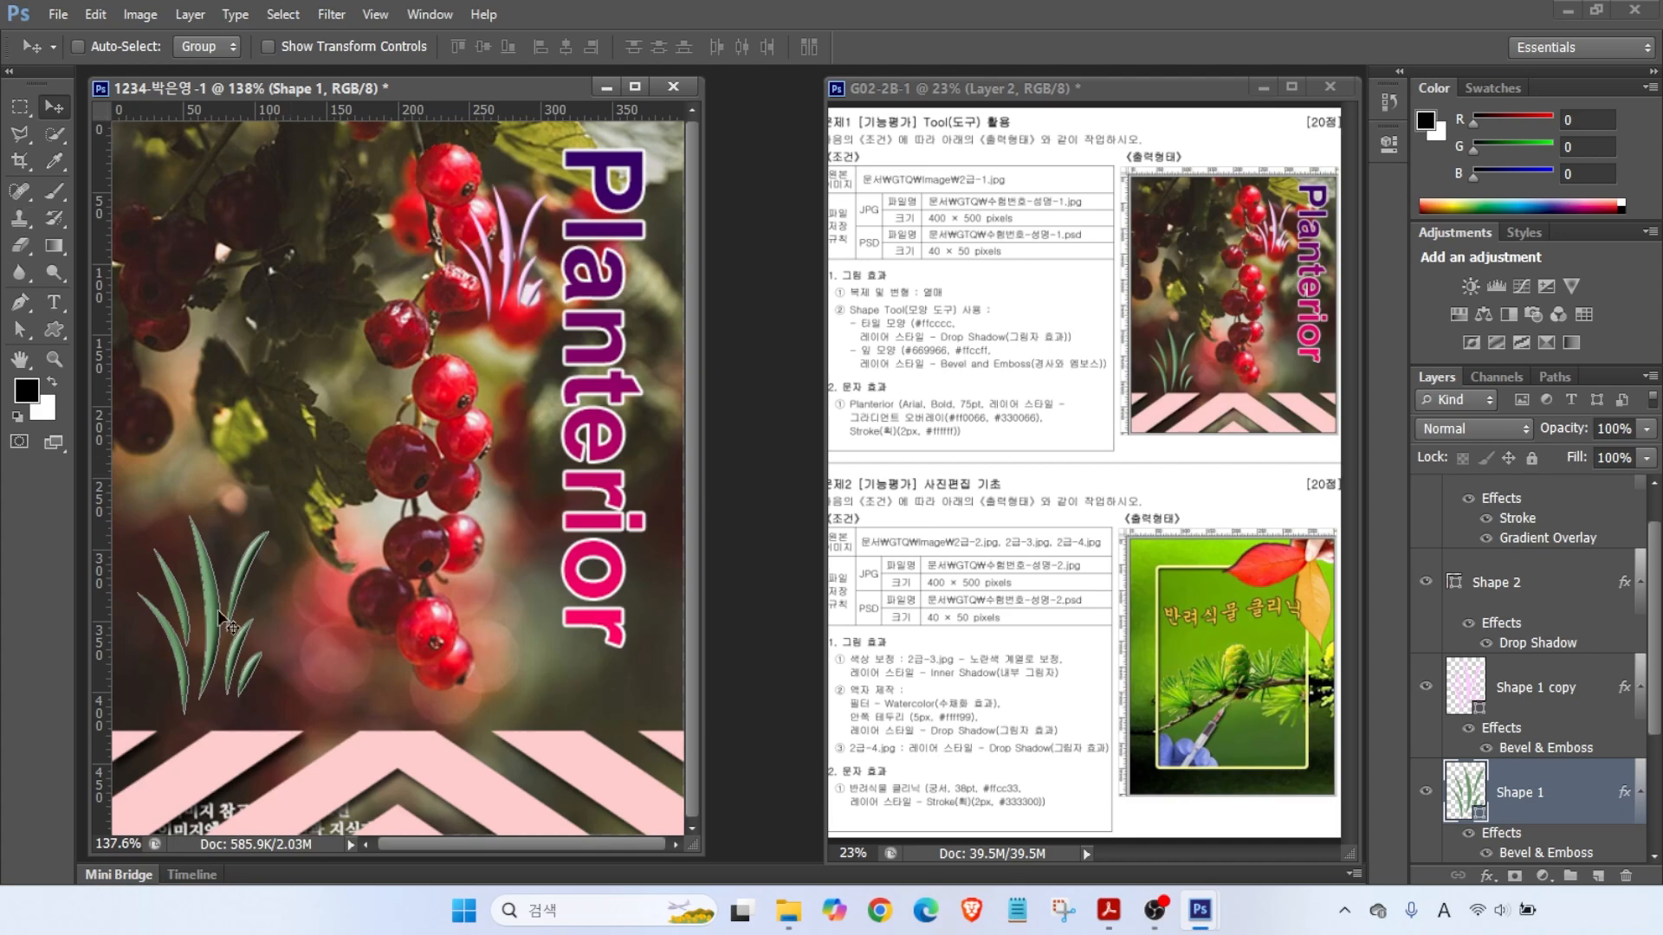
left_click(57, 14)
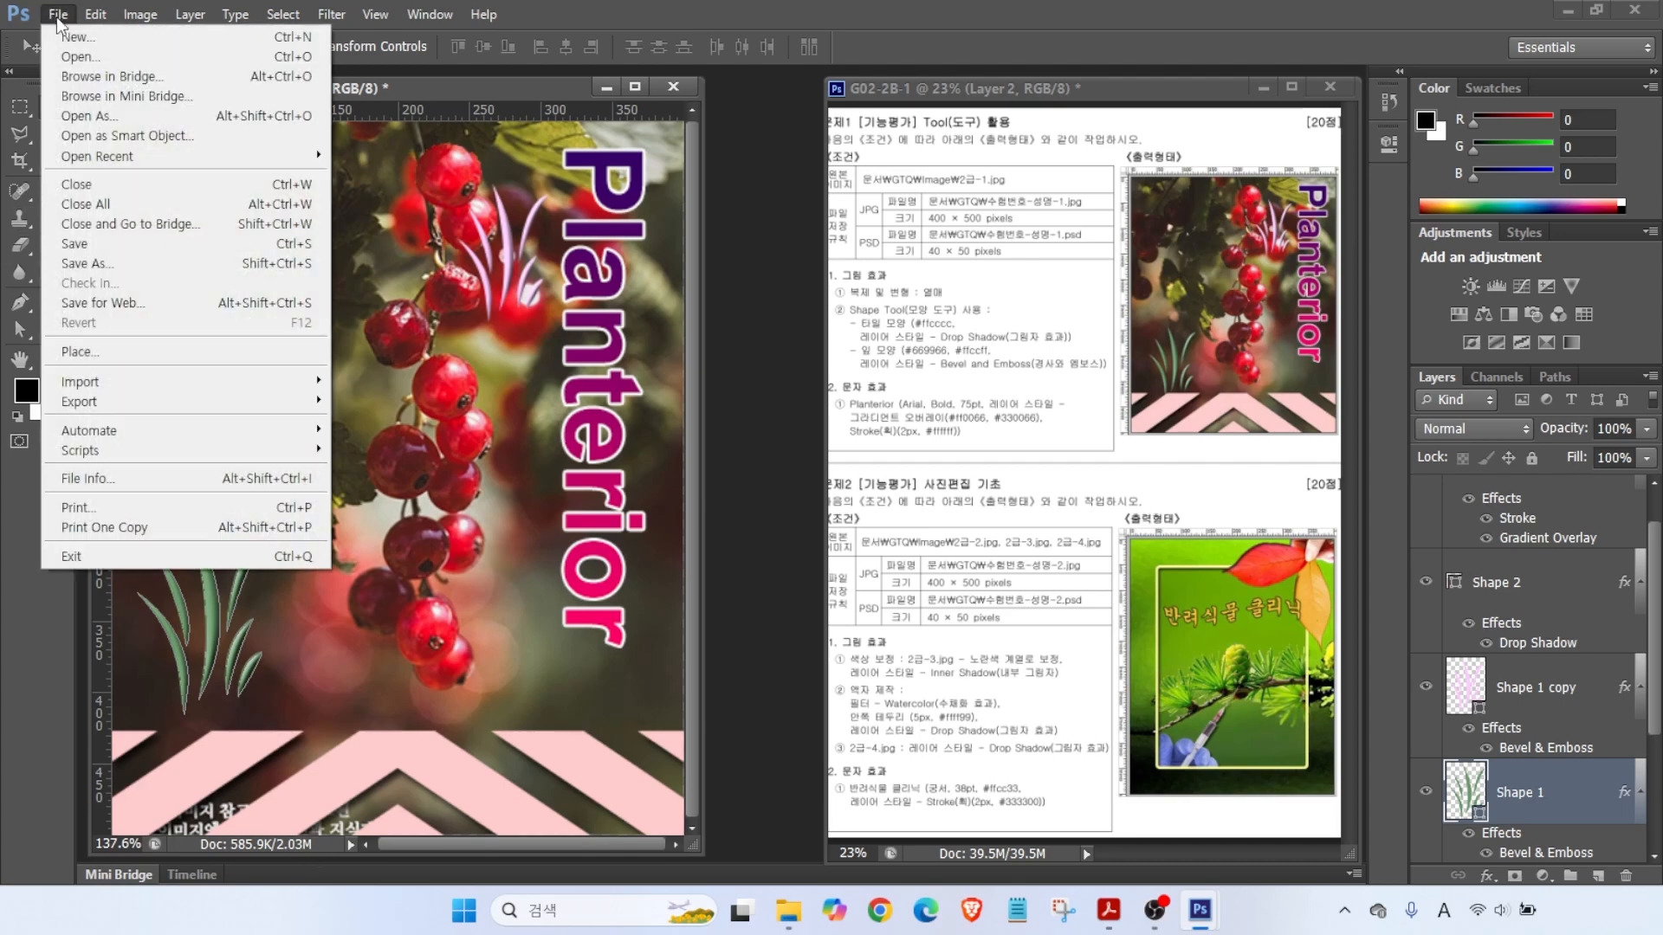
- Save the layered PSD one folder up, into GTQ
left_click(82, 245)
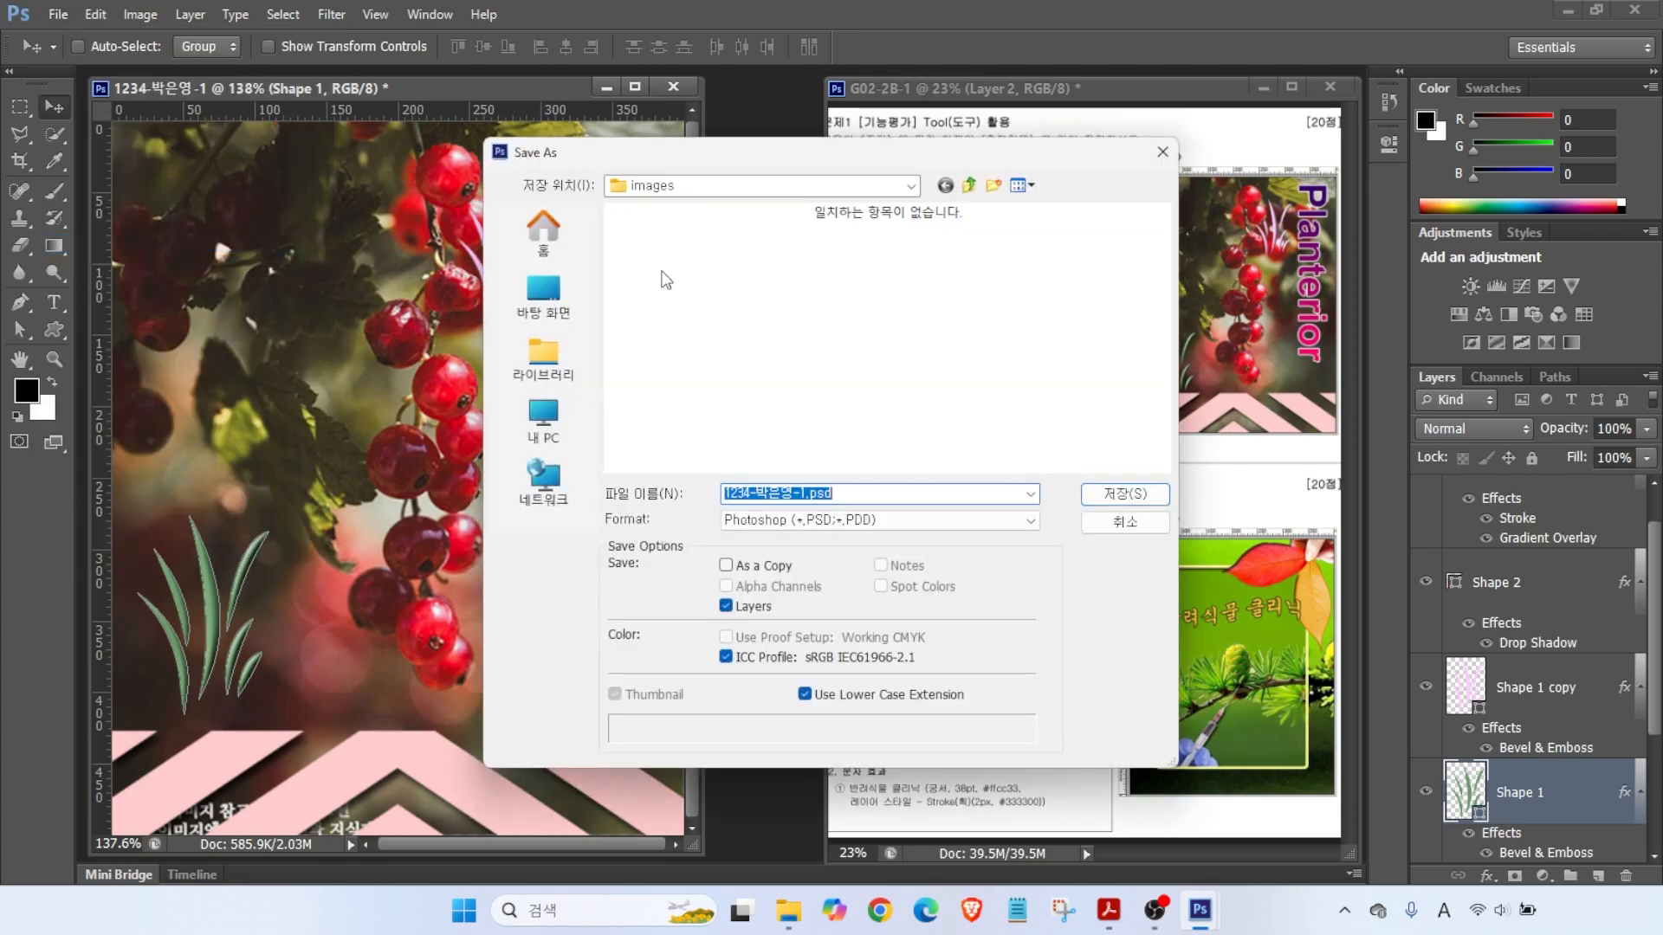
left_click(970, 185)
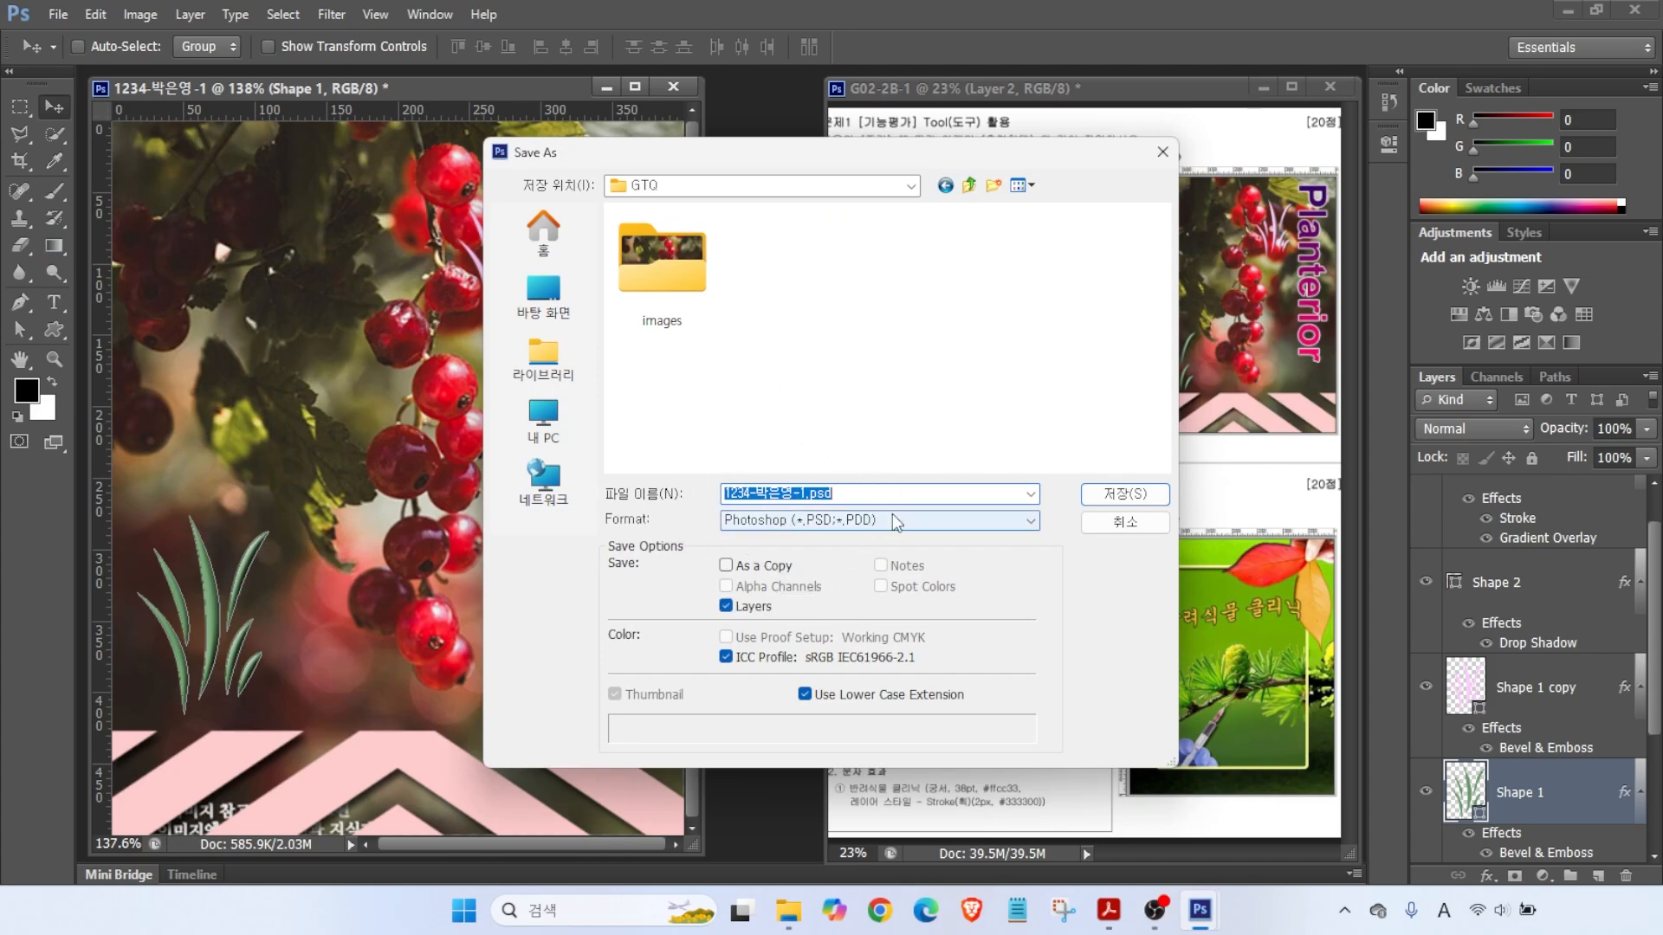
left_click(1108, 495)
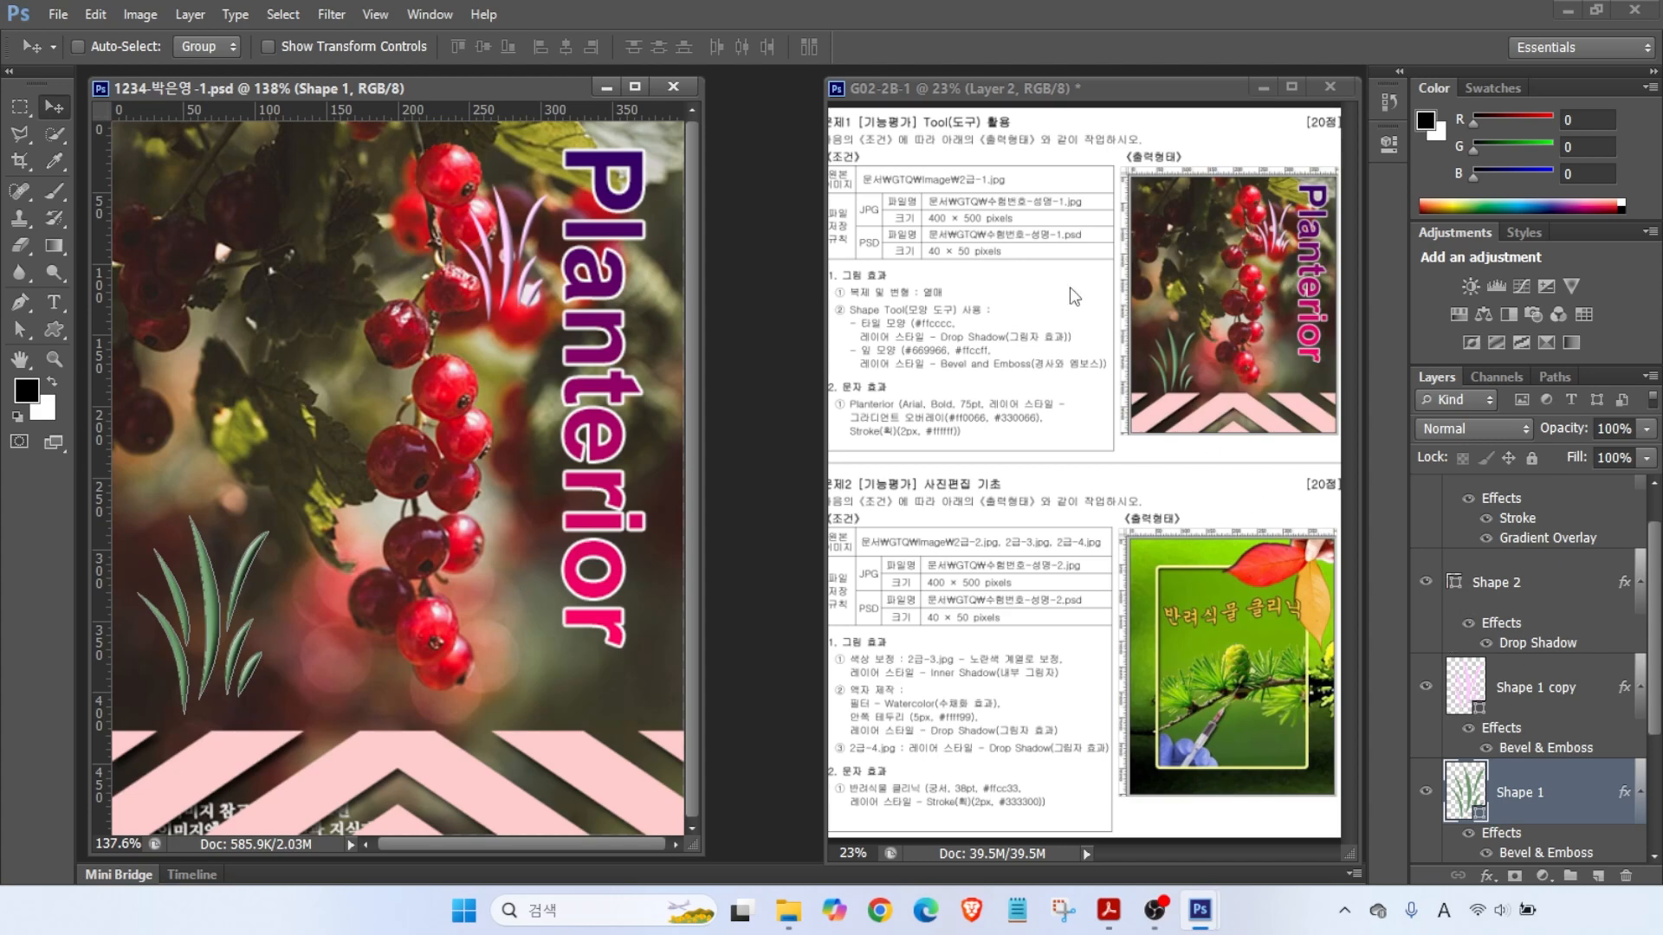
- Open the File menu to prepare saving a copy of the poster
key("alt+2")
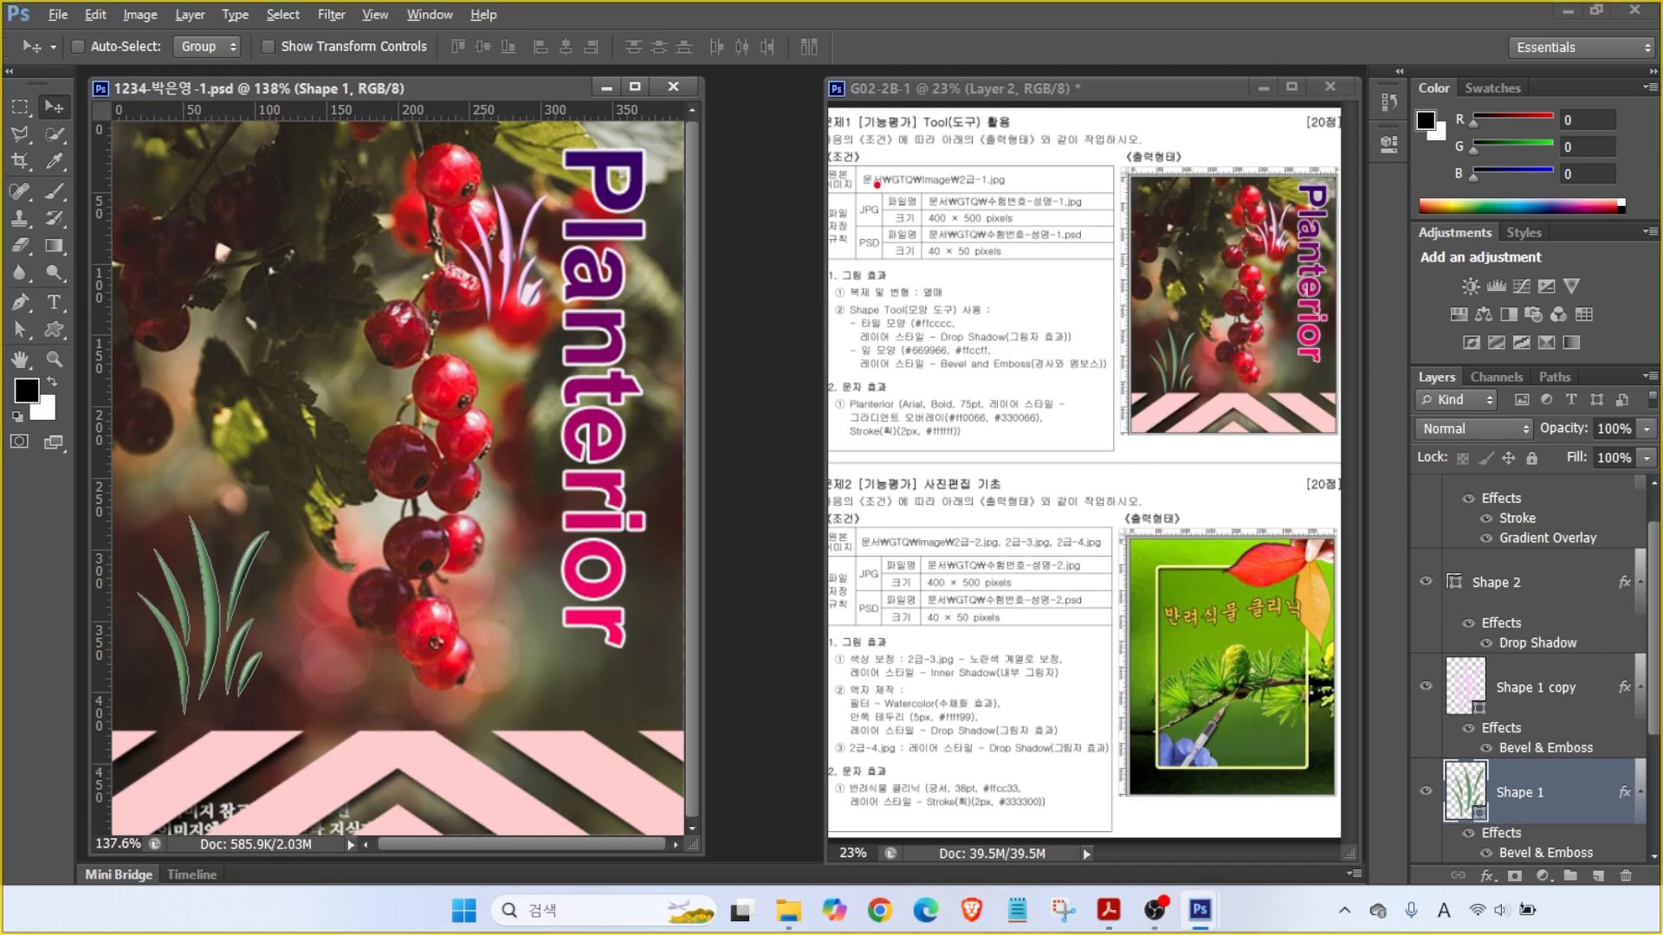
left_click_drag(852, 189, 767, 138)
left_click_drag(834, 227, 1049, 227)
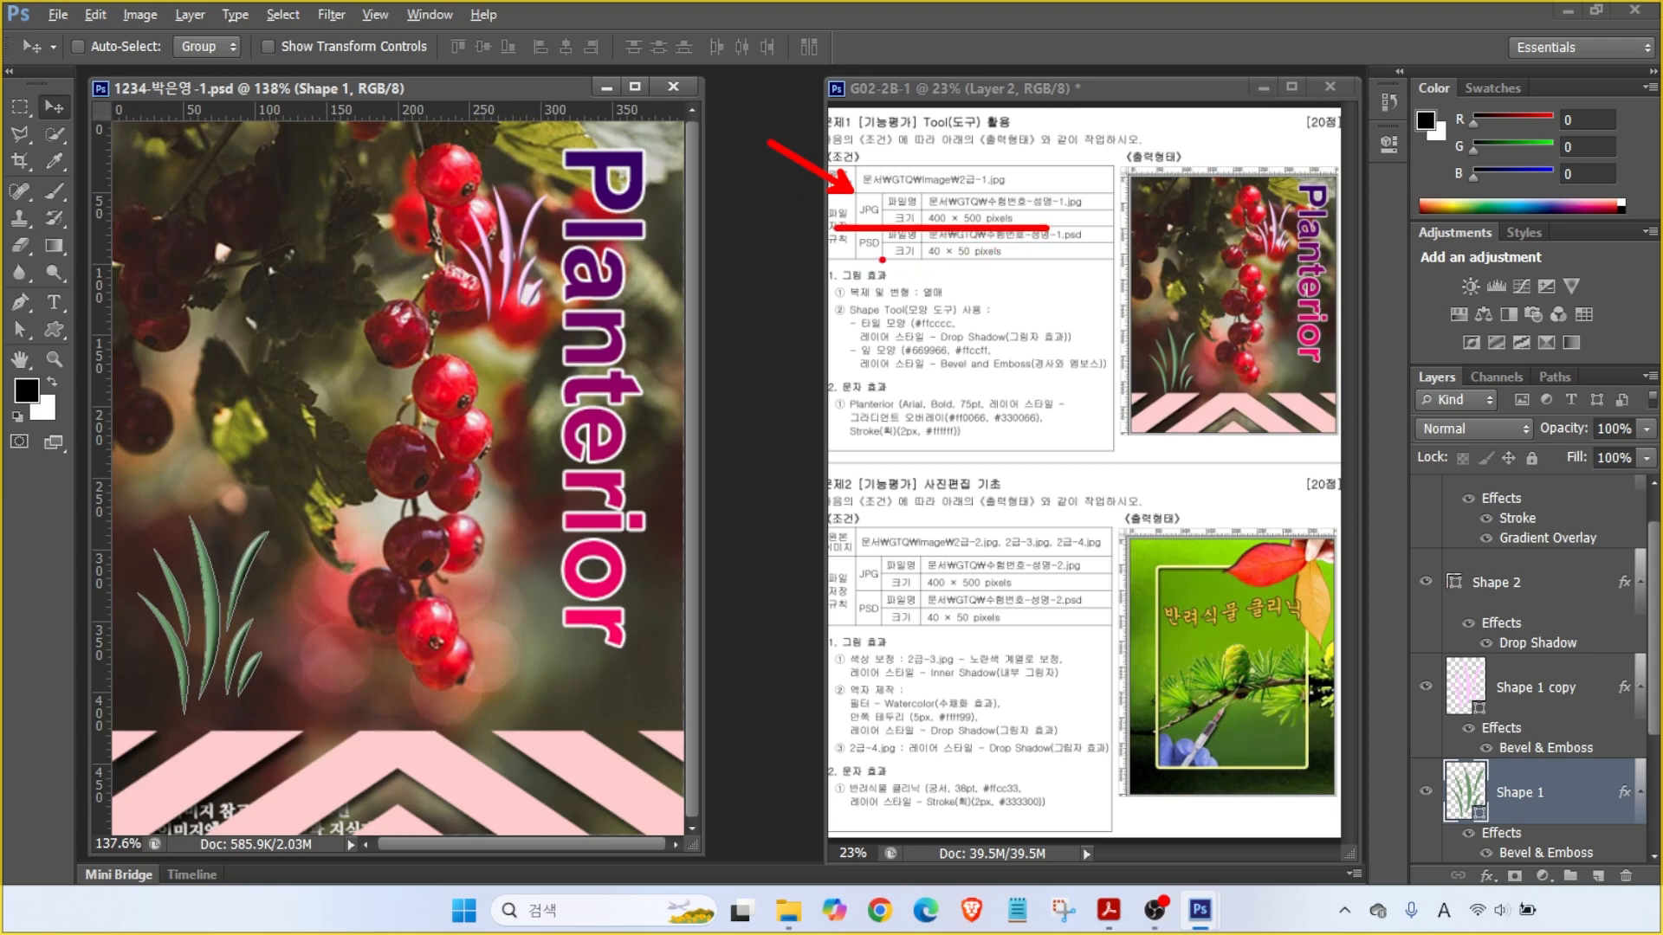
left_click_drag(875, 257, 789, 328)
key("Escape")
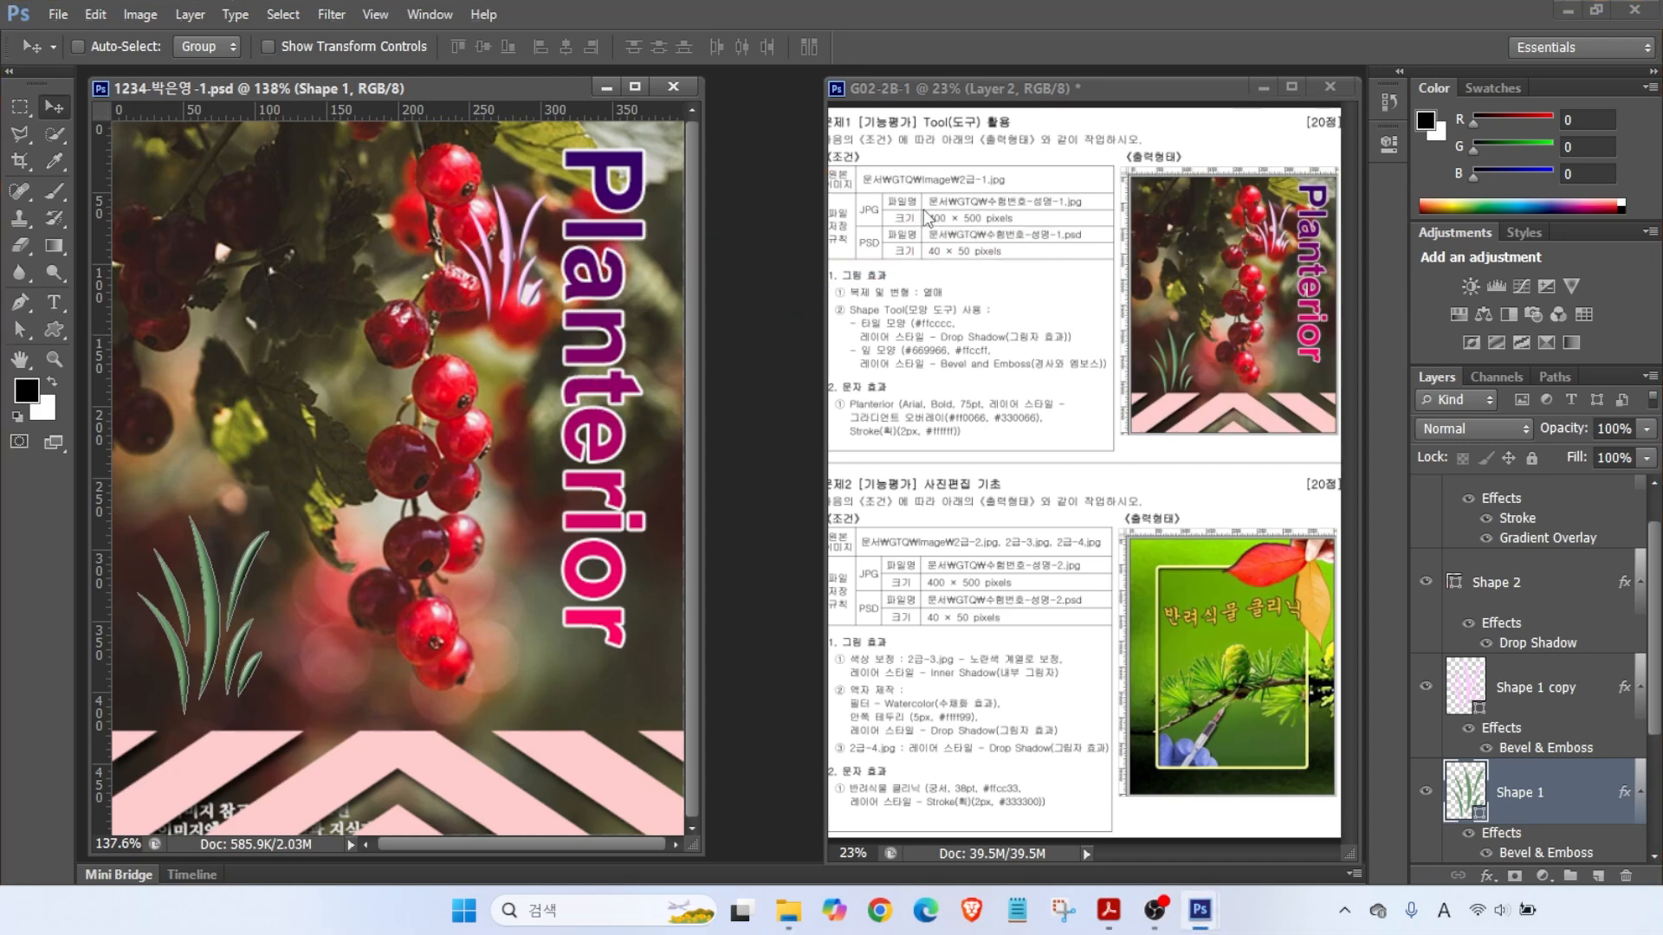
left_click(58, 14)
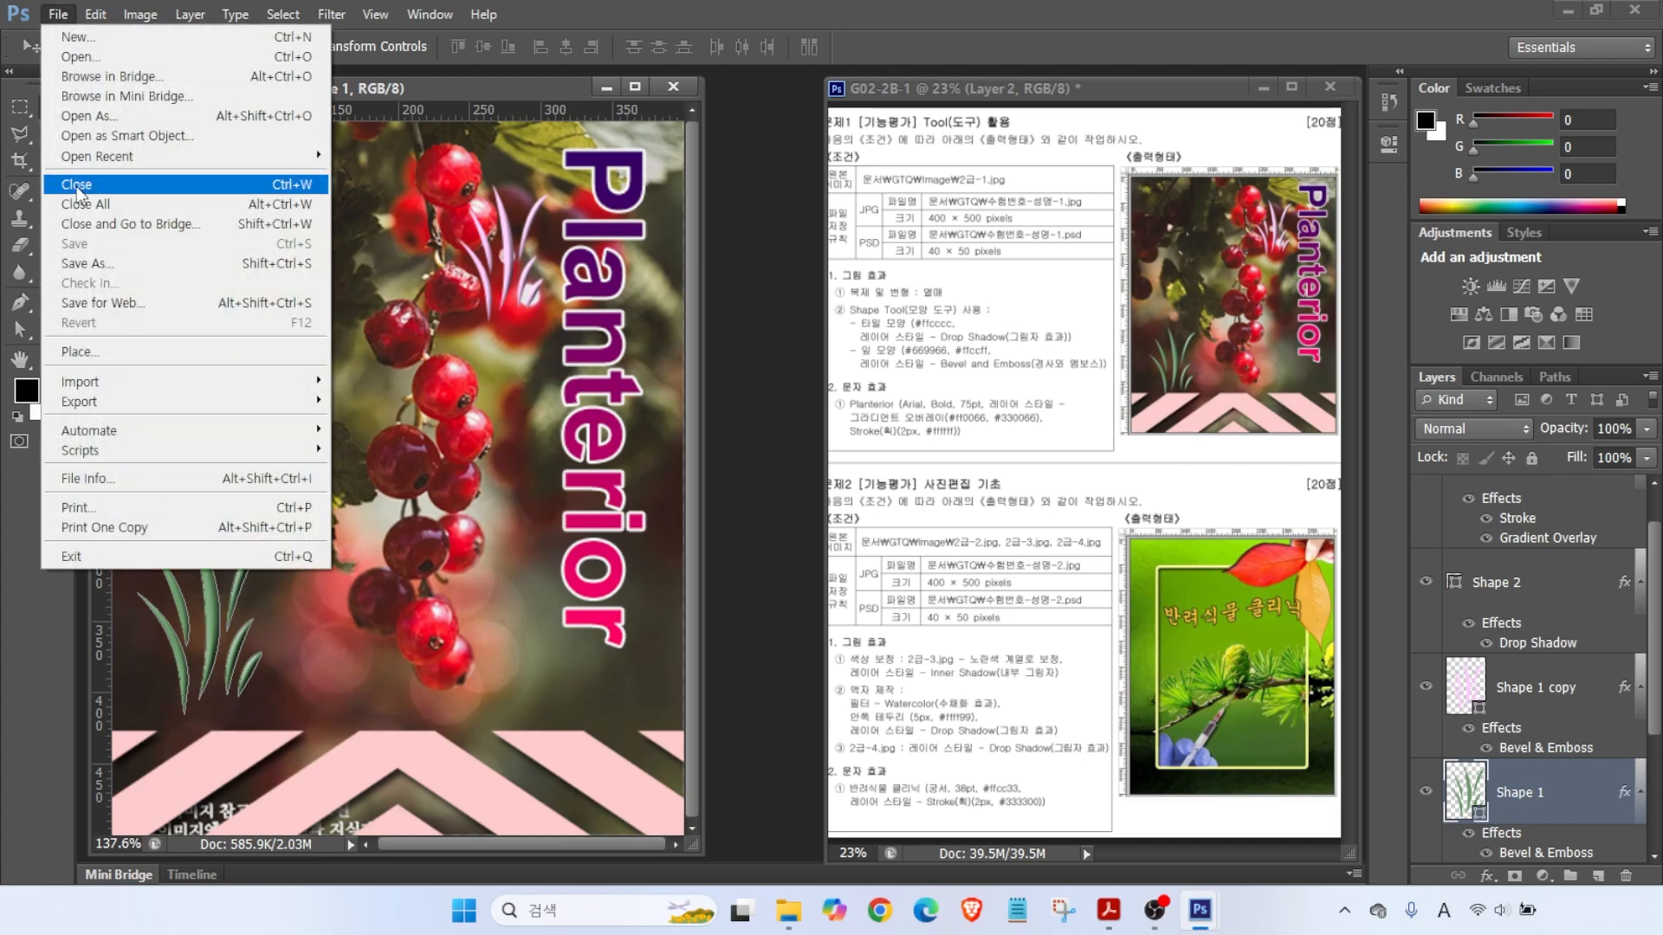
- Save As a JPEG copy with Quality set to 12 (Maximum)
left_click(78, 248)
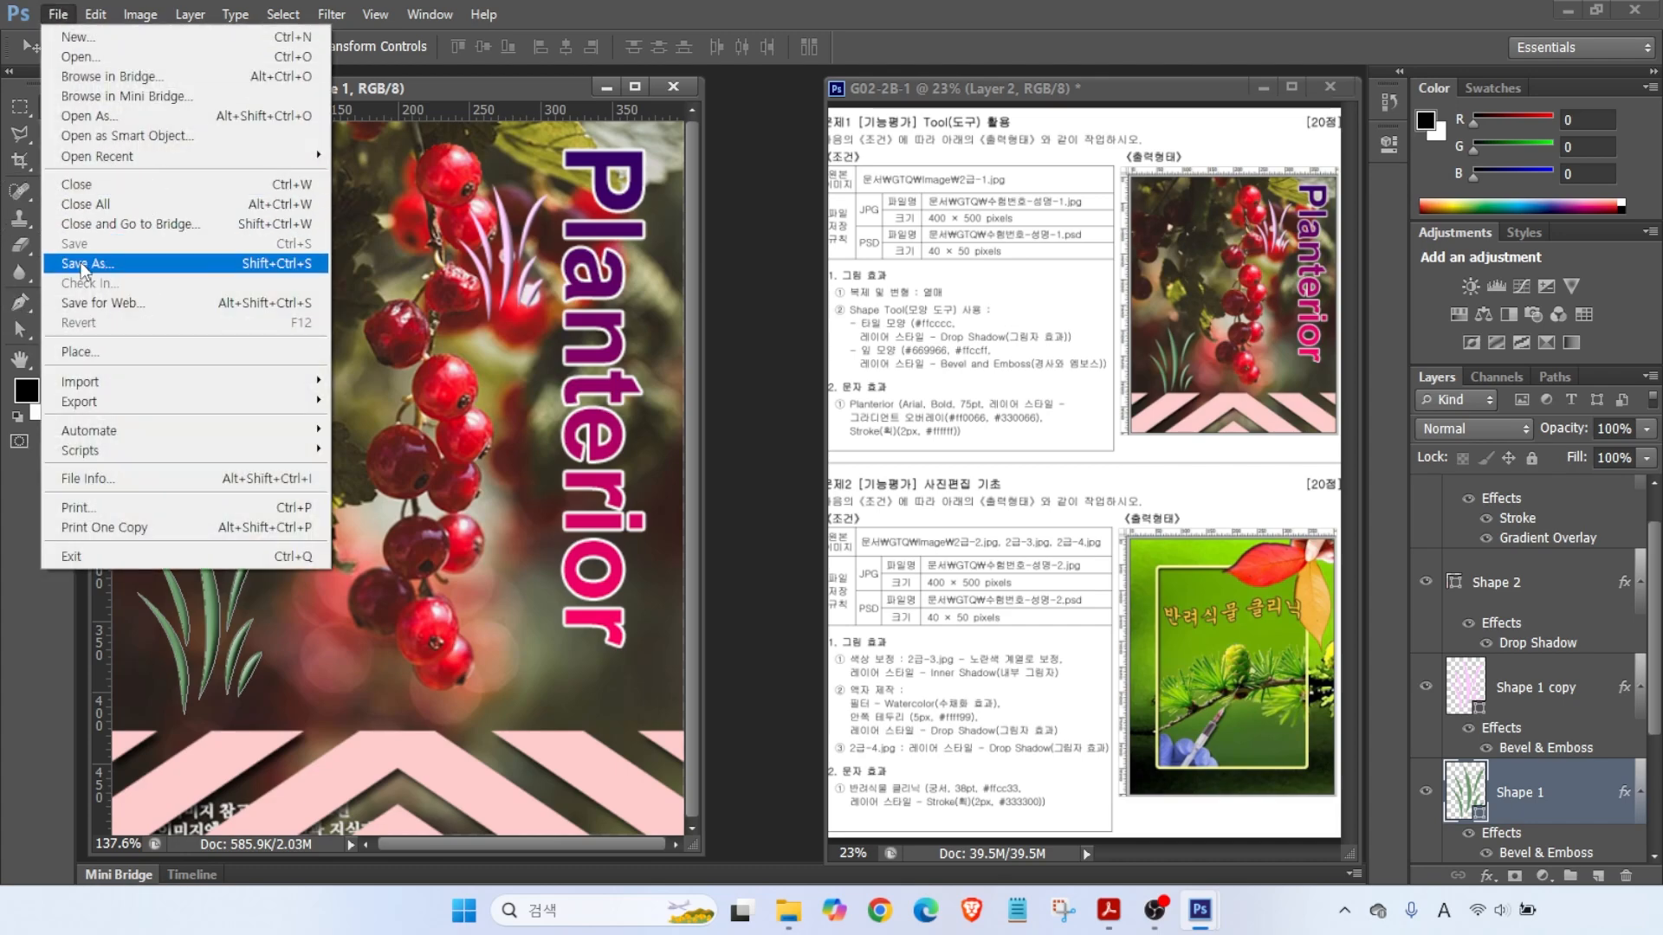
left_click(83, 265)
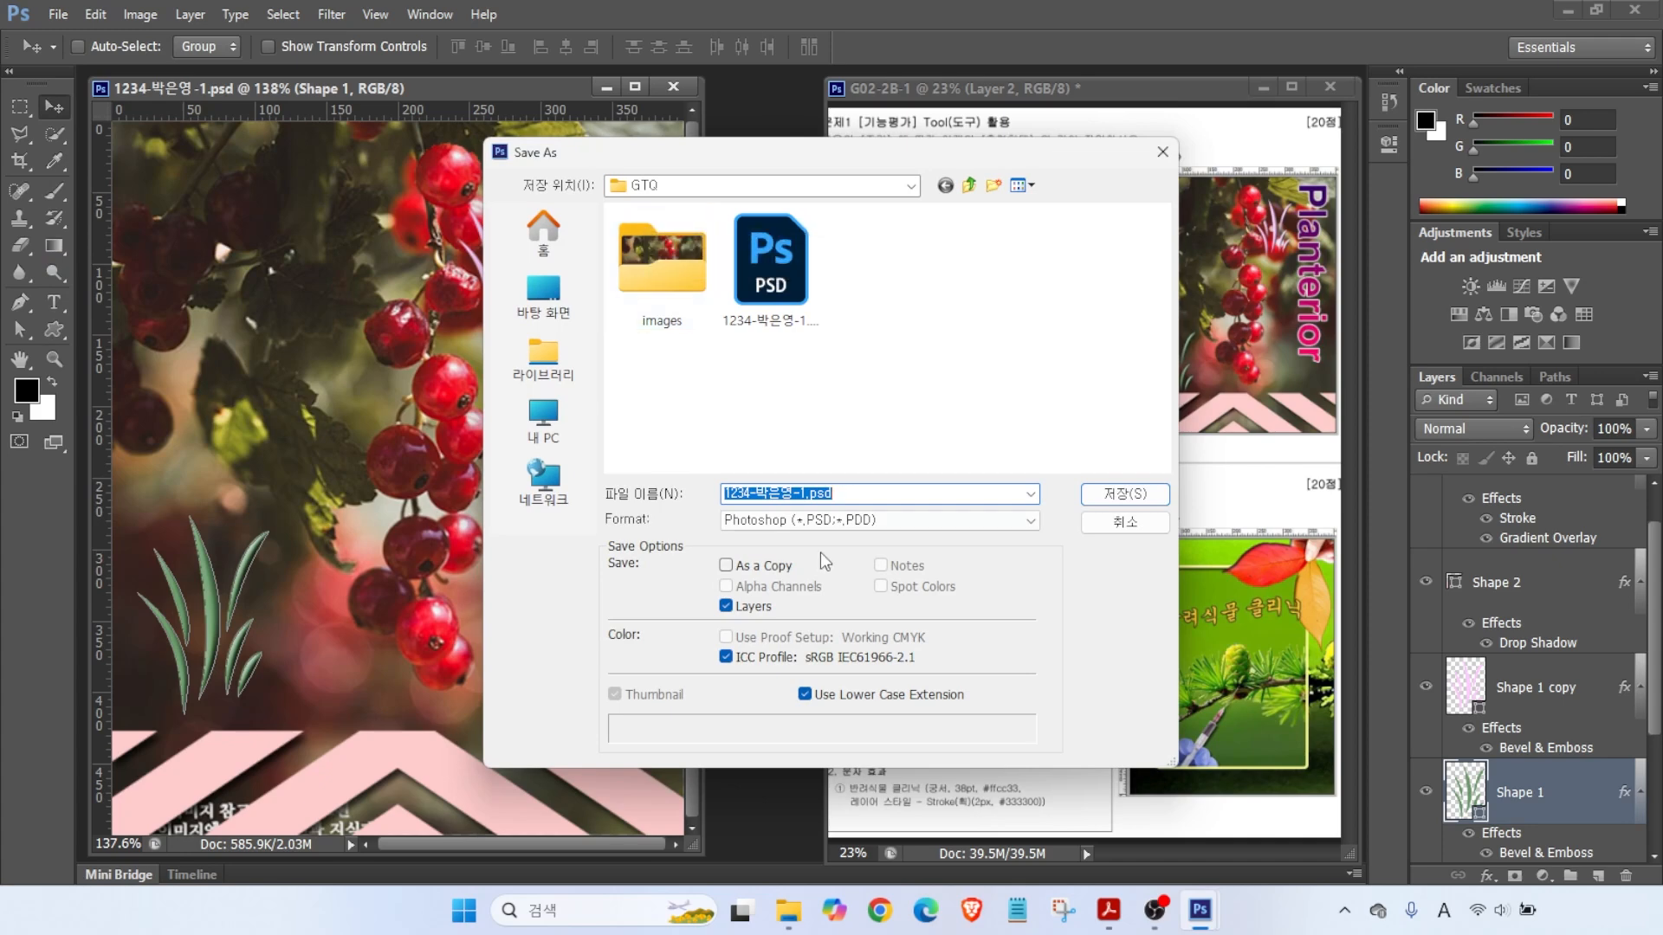
left_click(778, 489)
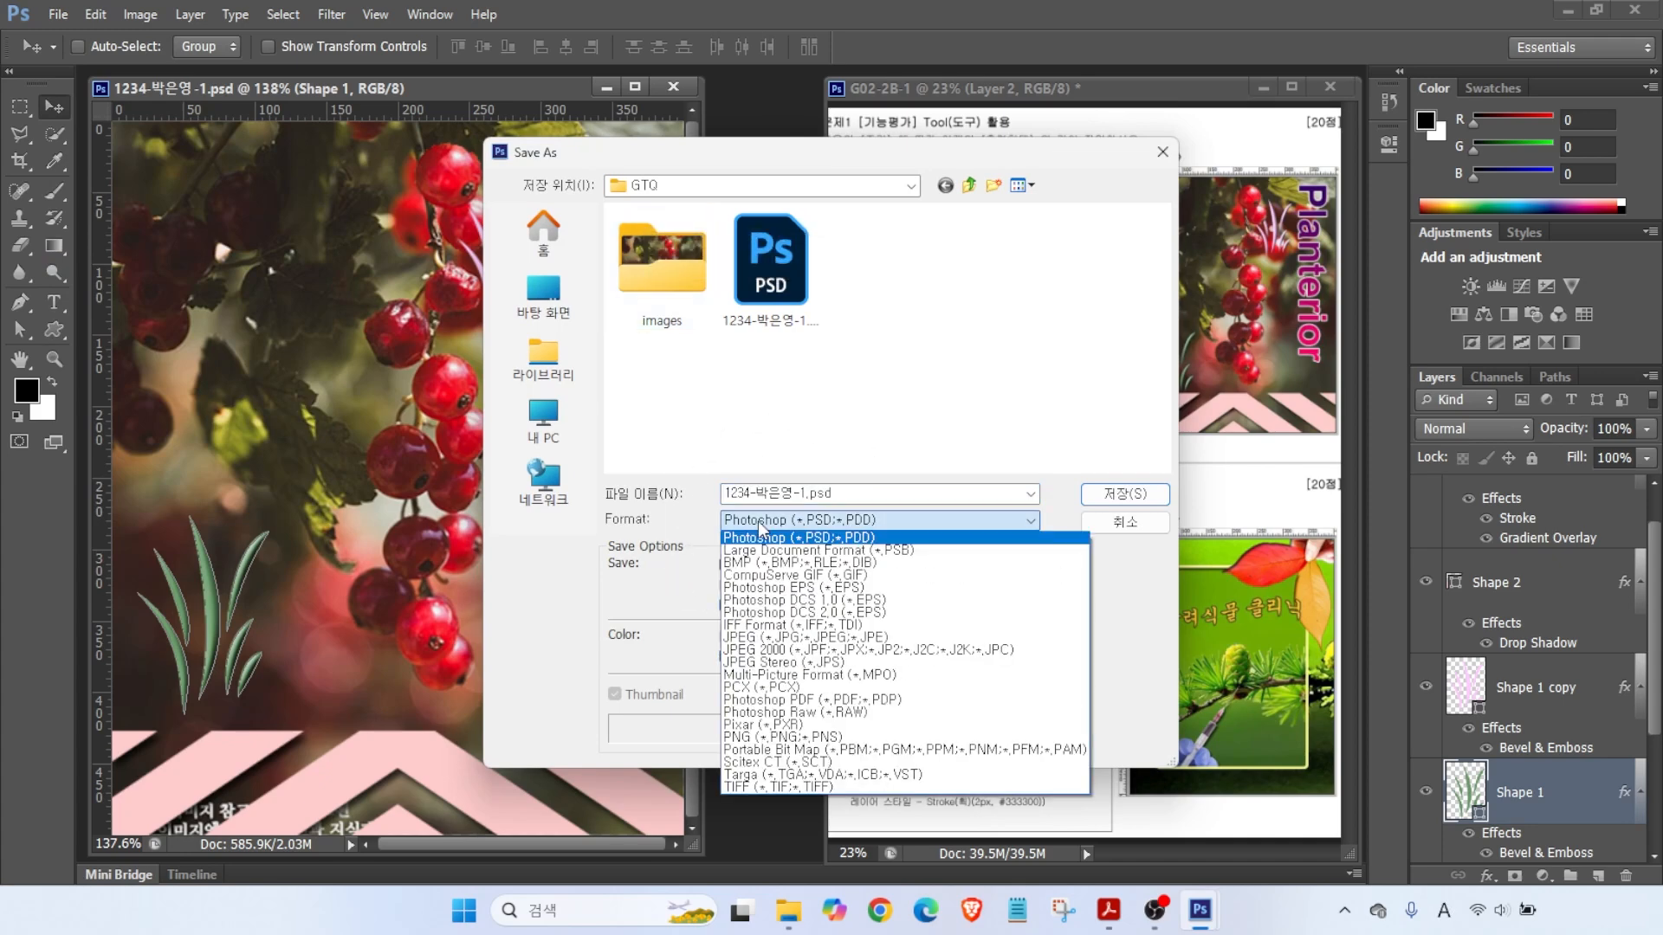
left_click(742, 639)
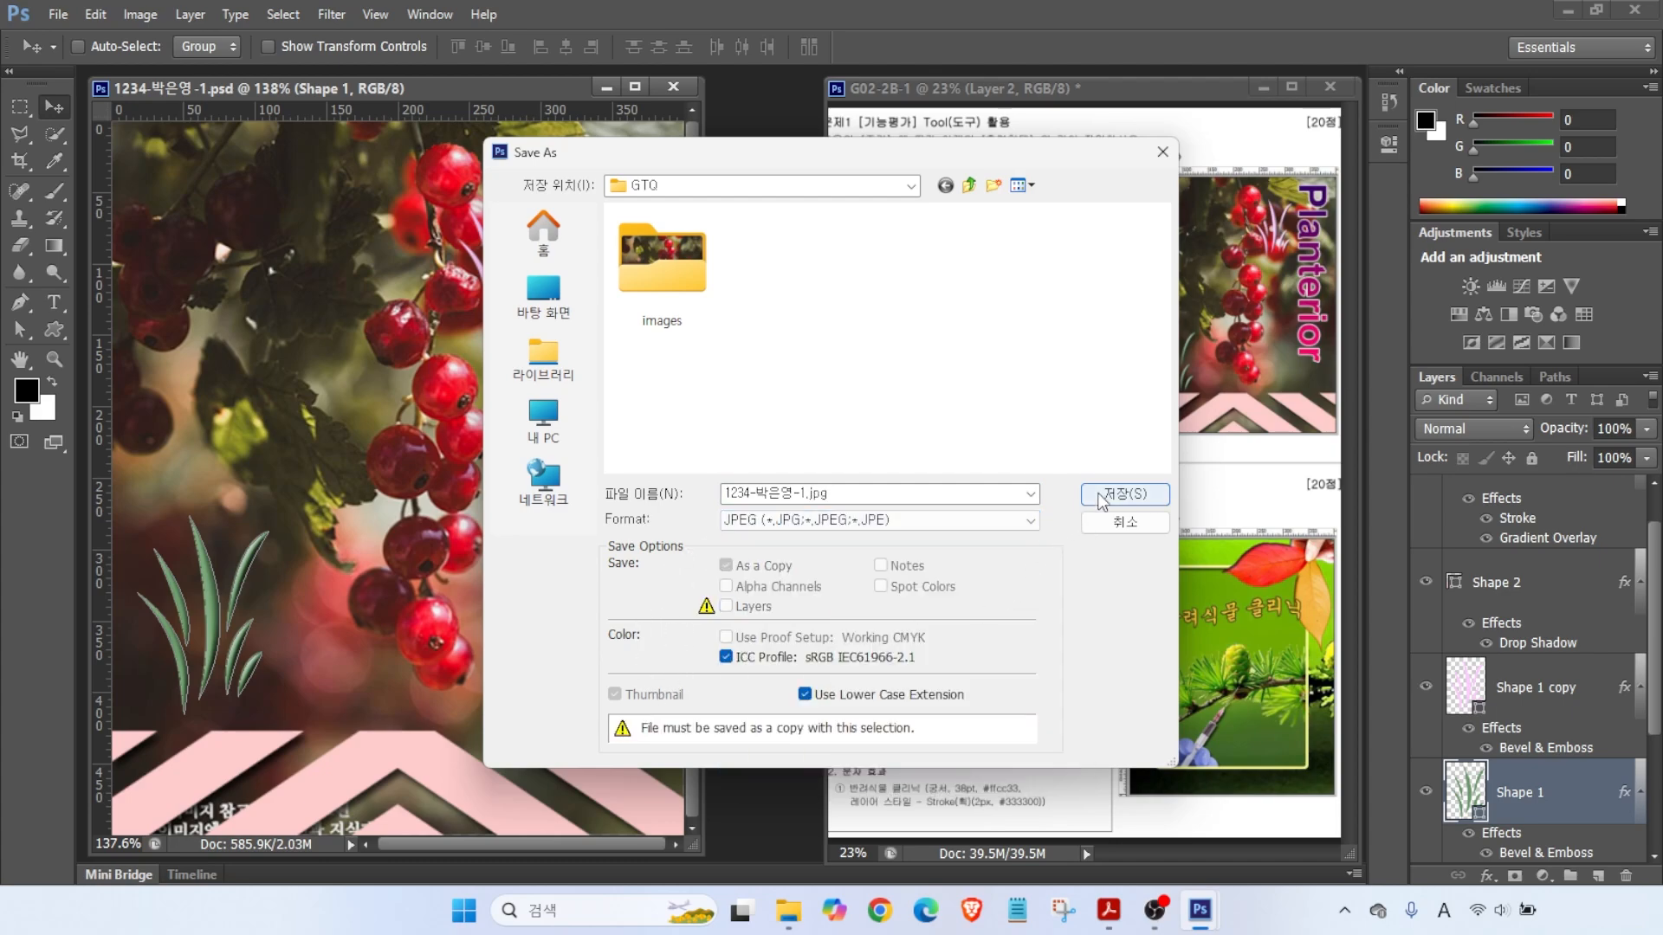
left_click(1125, 493)
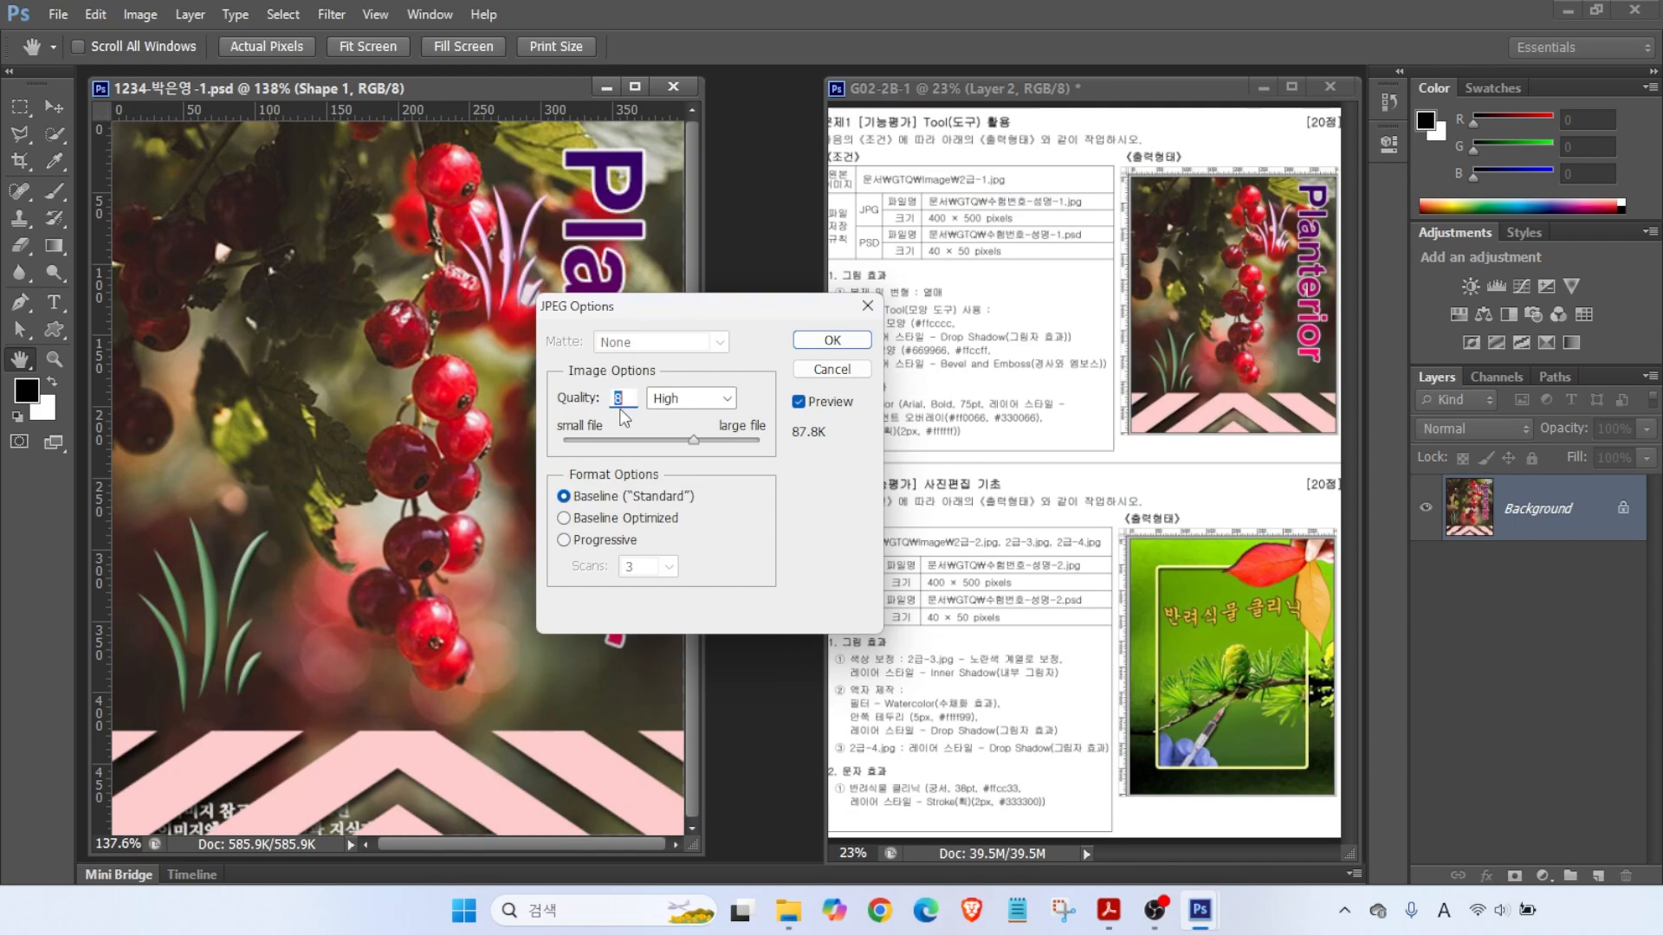
left_click_drag(699, 439, 795, 449)
left_click(821, 340)
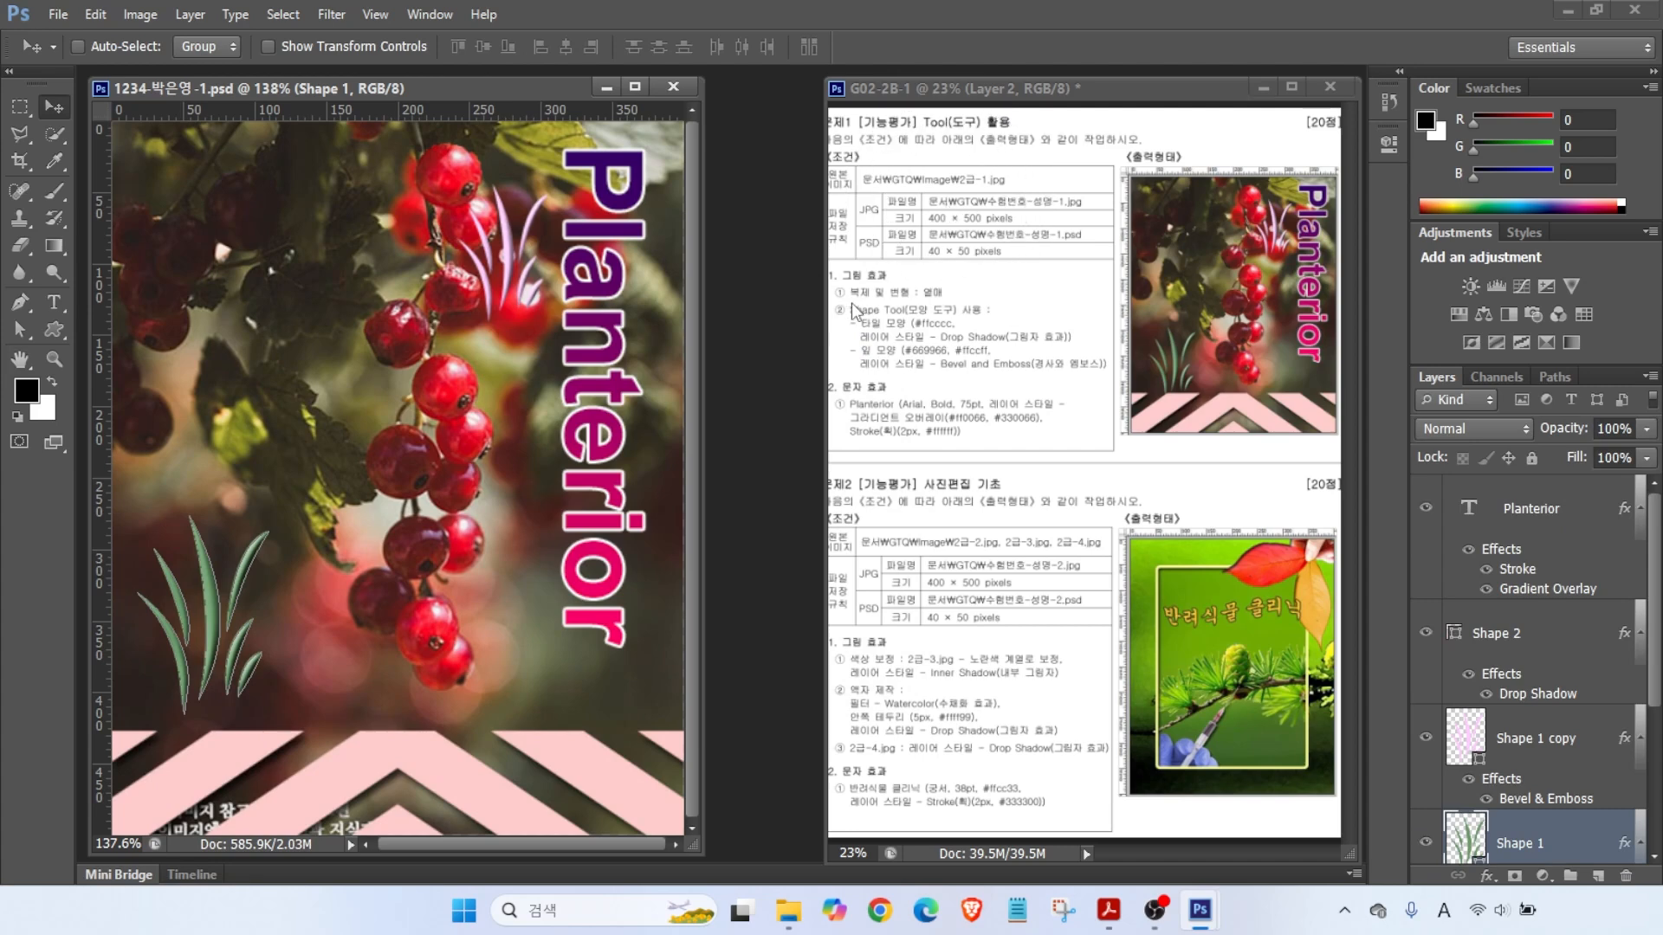
- Resize the poster image to 40 × 50 pixels with proportions linked
left_click(948, 249)
left_click(140, 14)
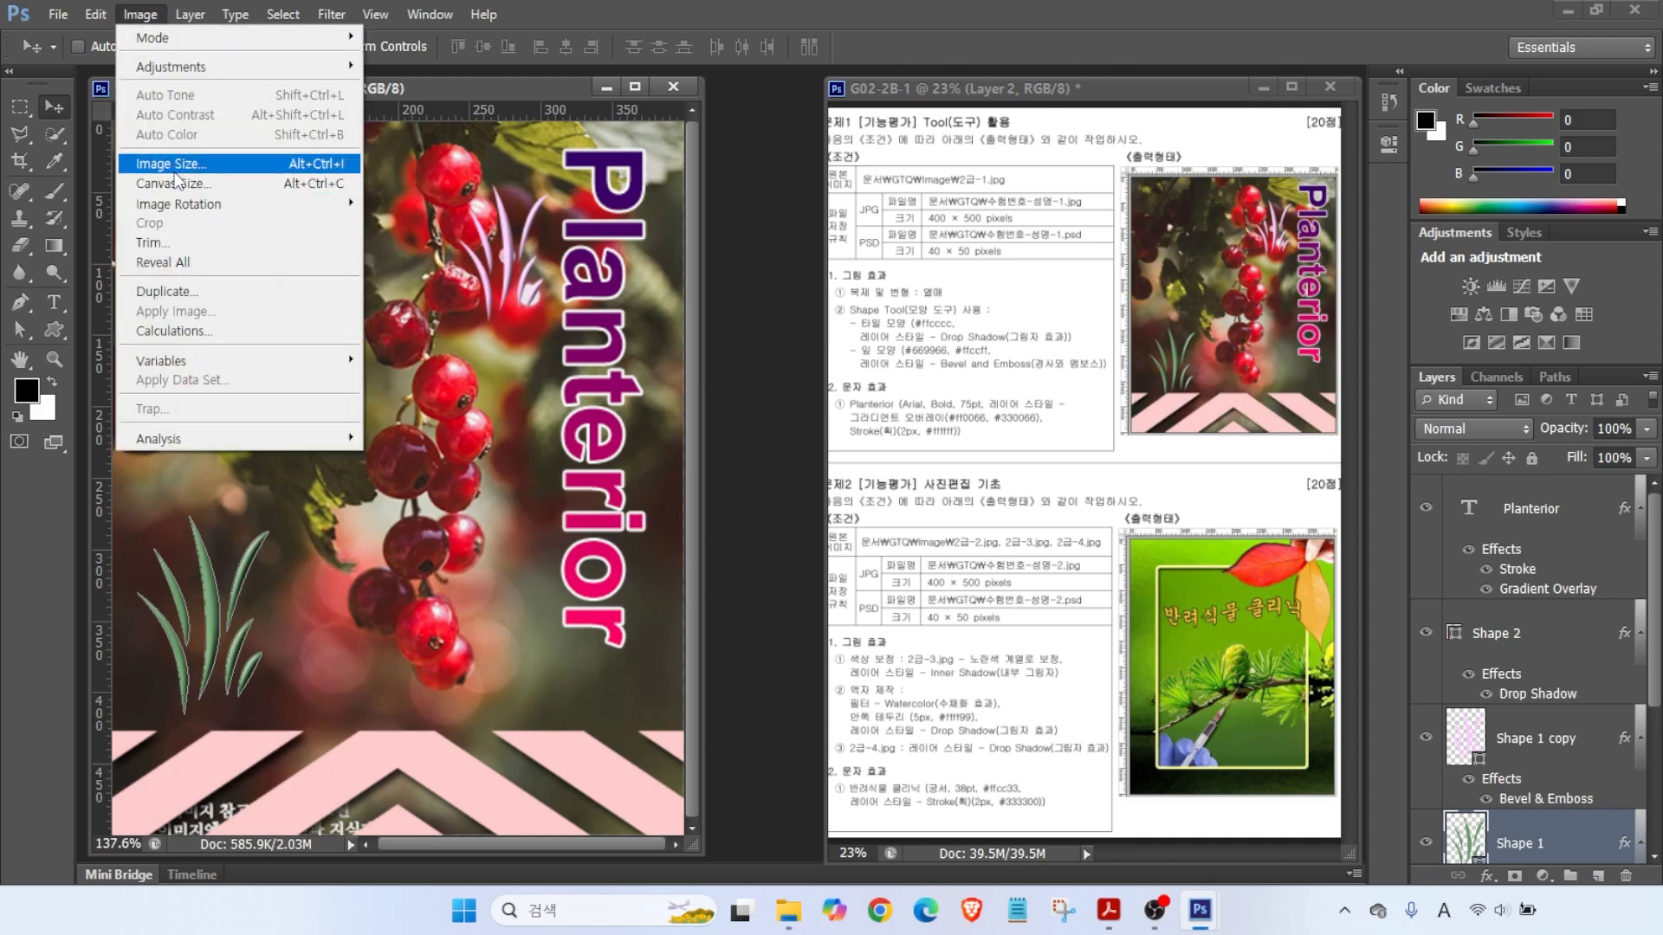
left_click(171, 161)
type("40")
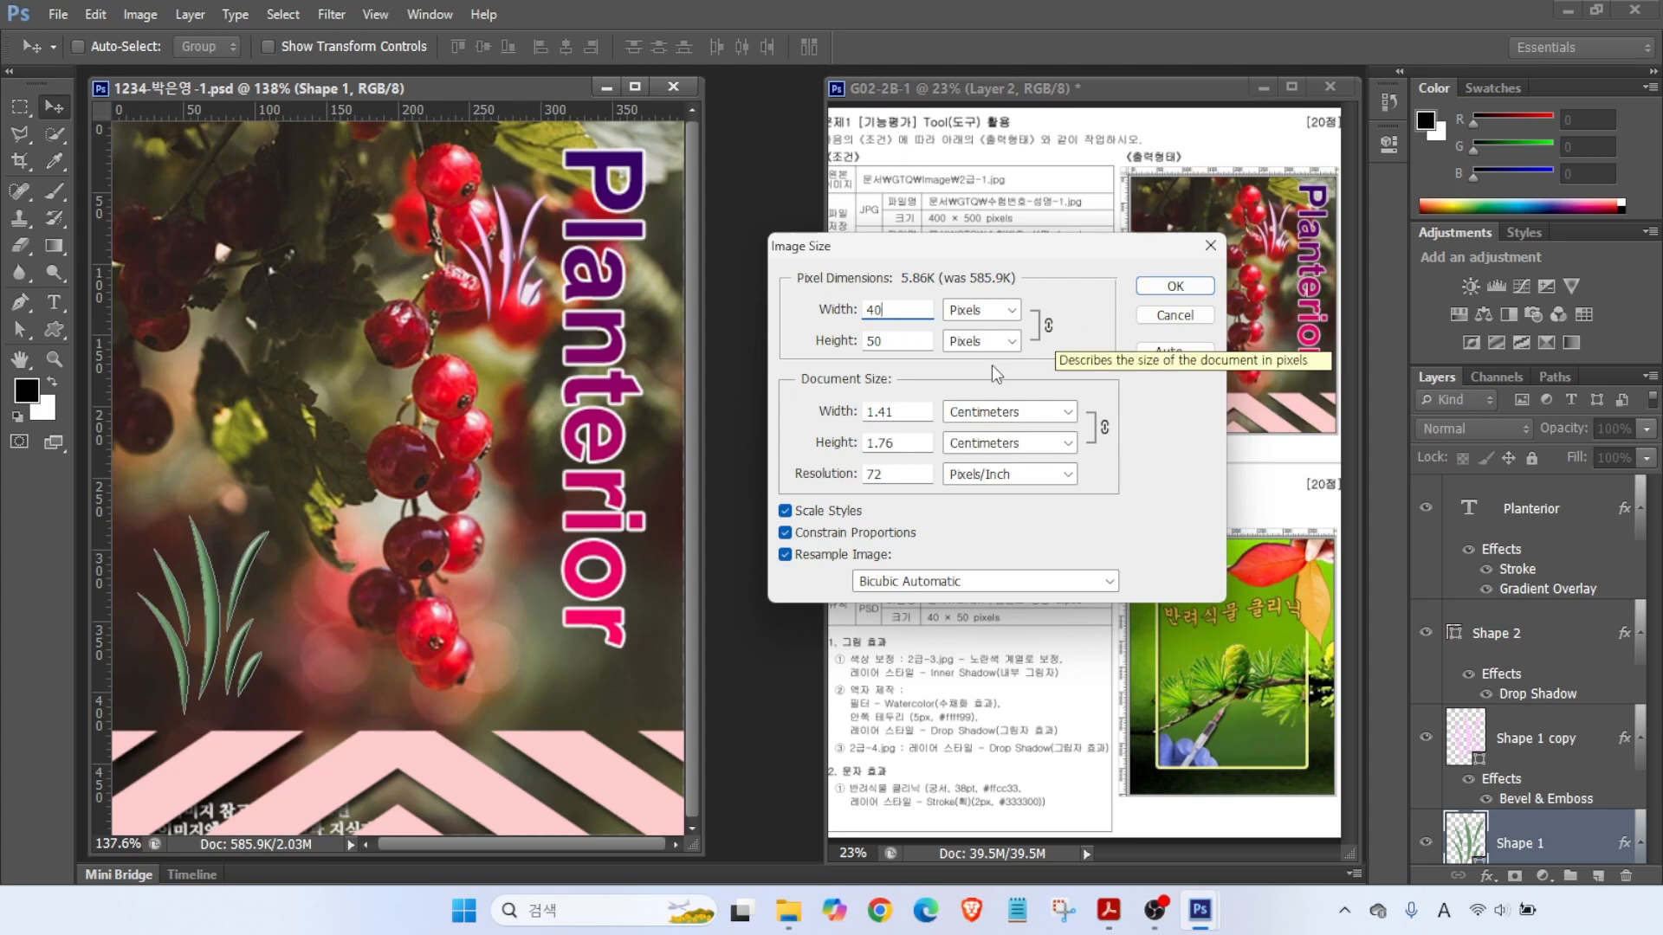
key("alt")
left_click_drag(856, 305, 799, 258)
mouse_move(851, 279)
left_mouse_down()
mouse_move(829, 290)
mouse_move(802, 367)
mouse_move(837, 357)
left_mouse_up()
left_click_drag(1007, 326, 1078, 343)
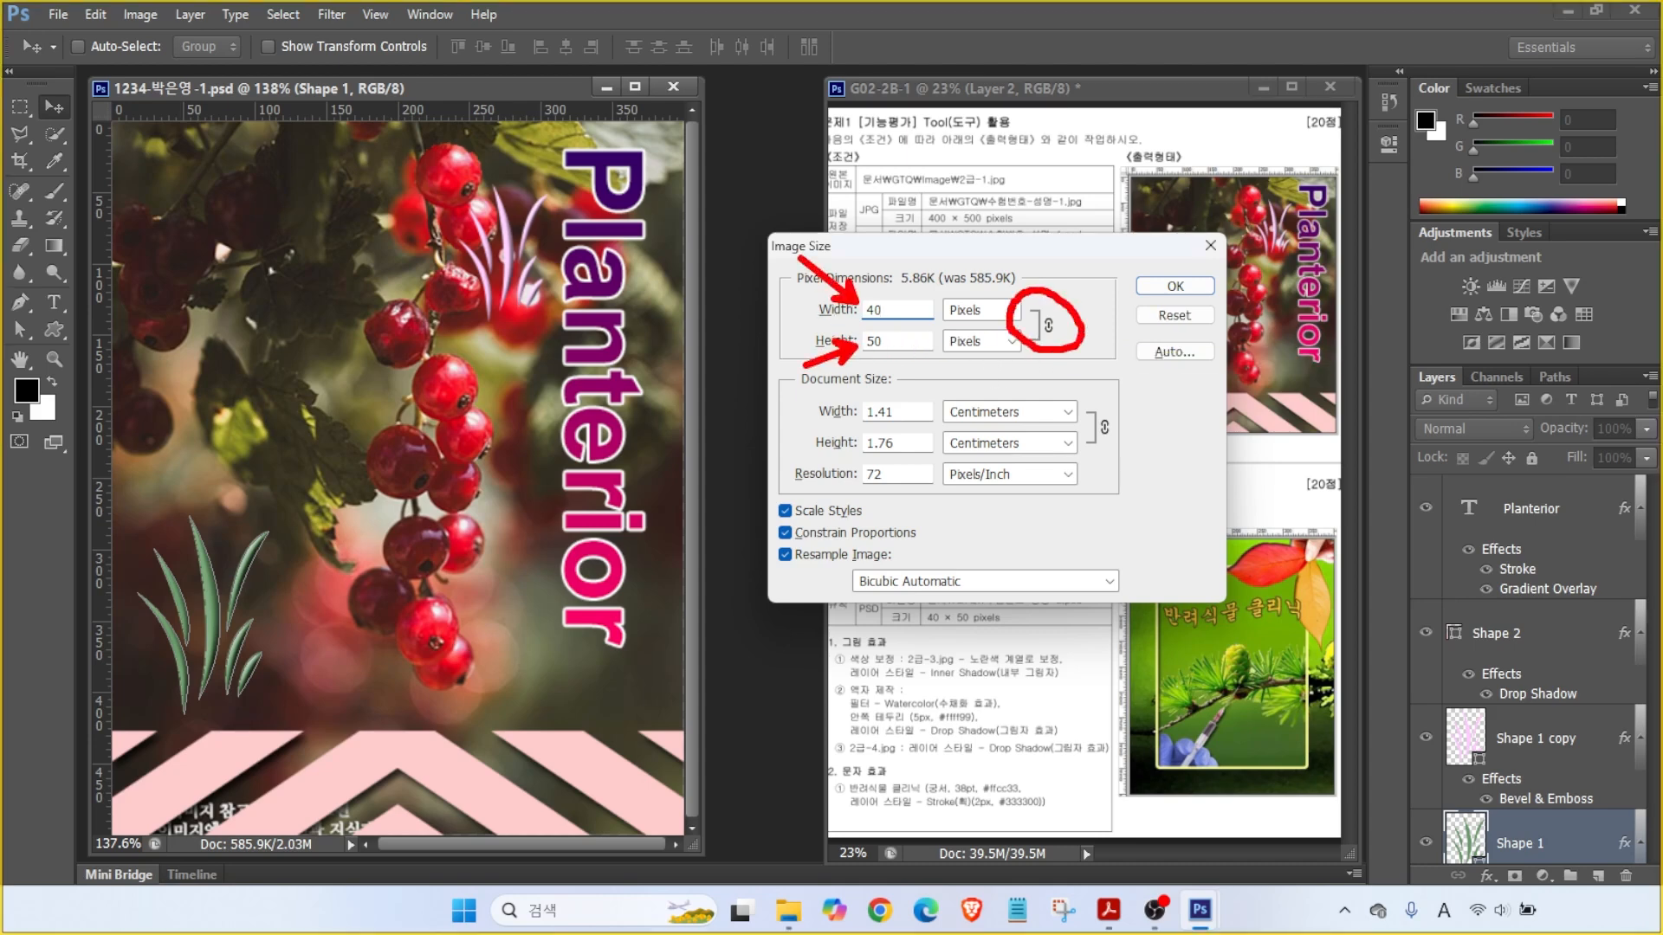
left_click(1175, 285)
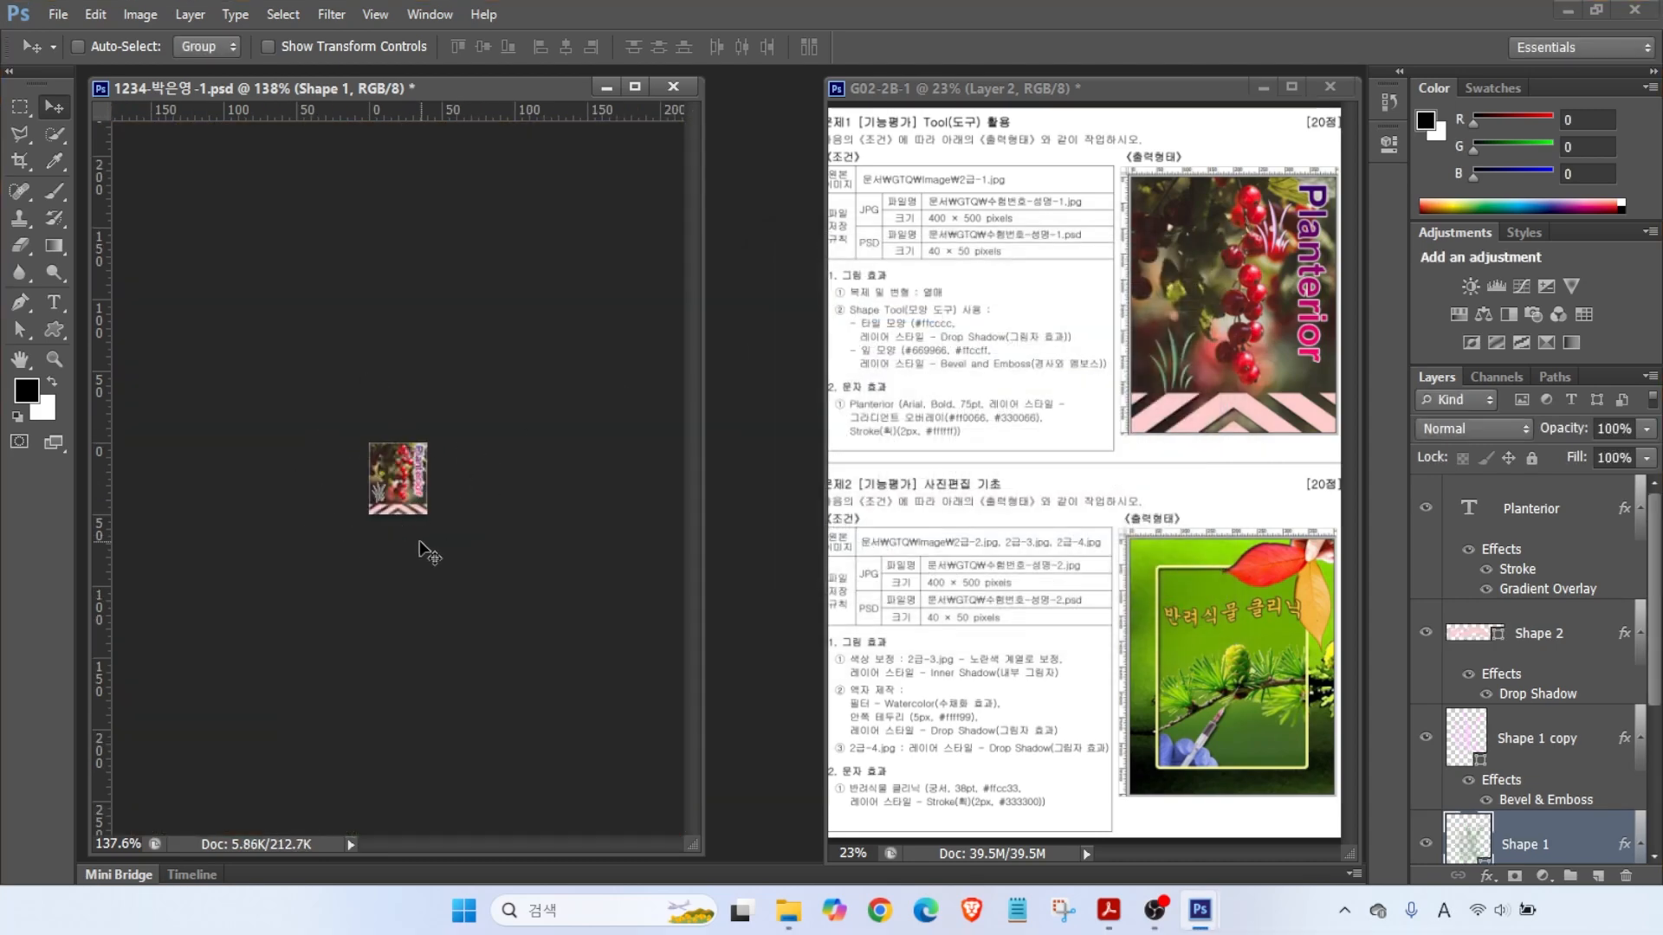
- Save the resized PSD and close its document window
left_click(57, 14)
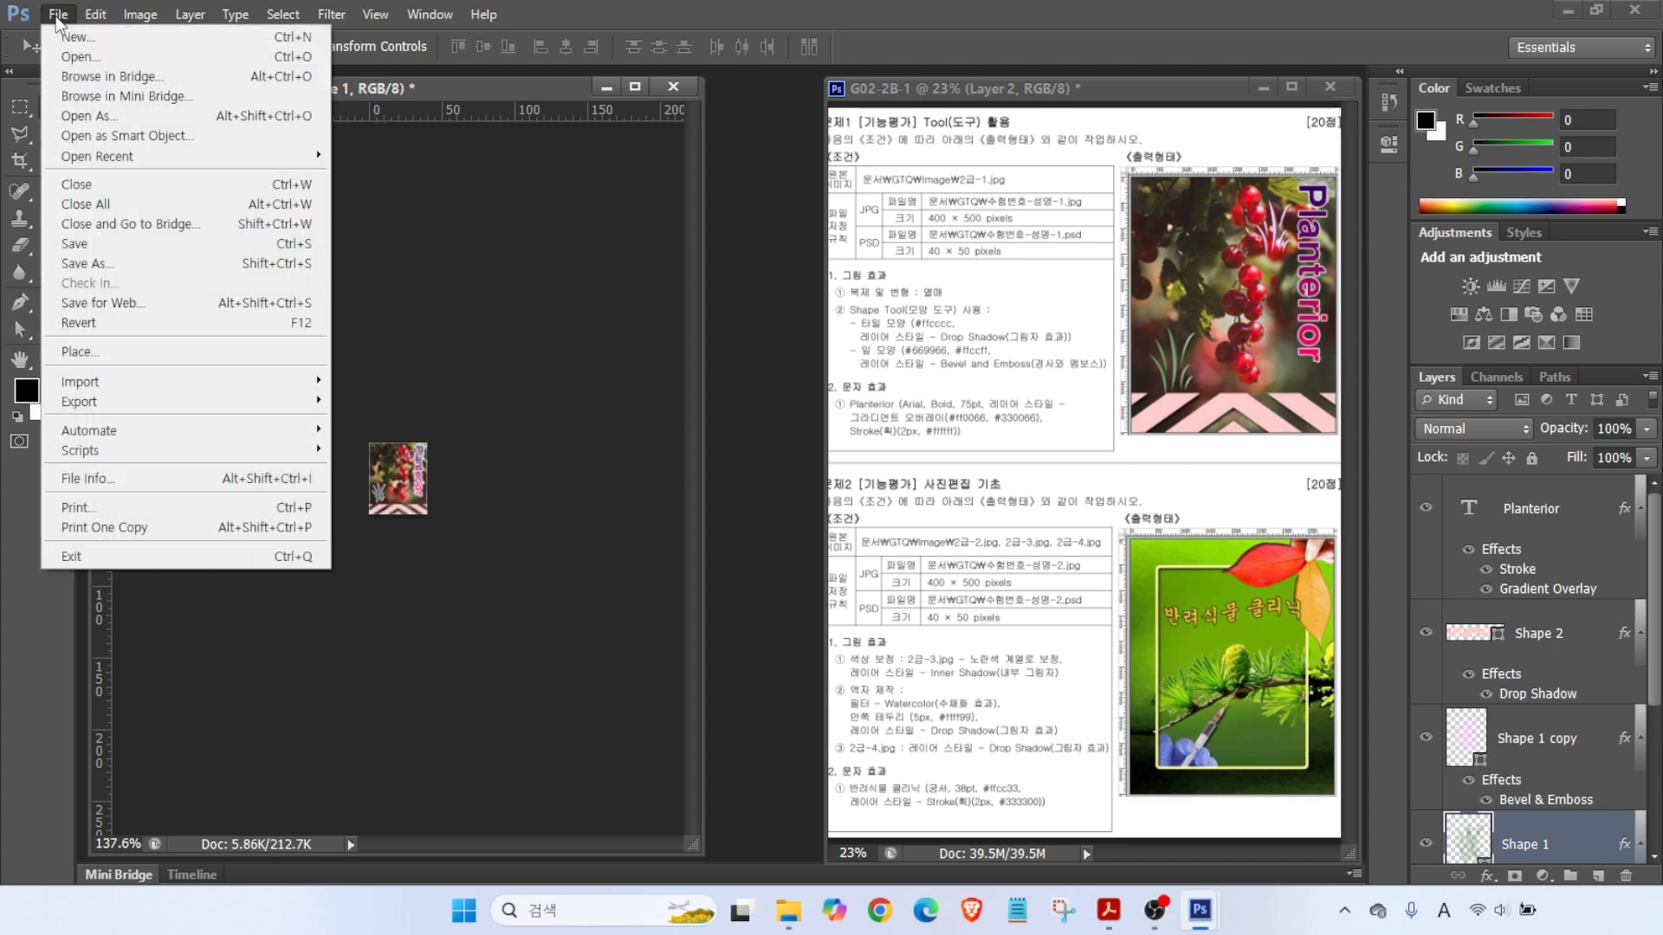
left_click(74, 244)
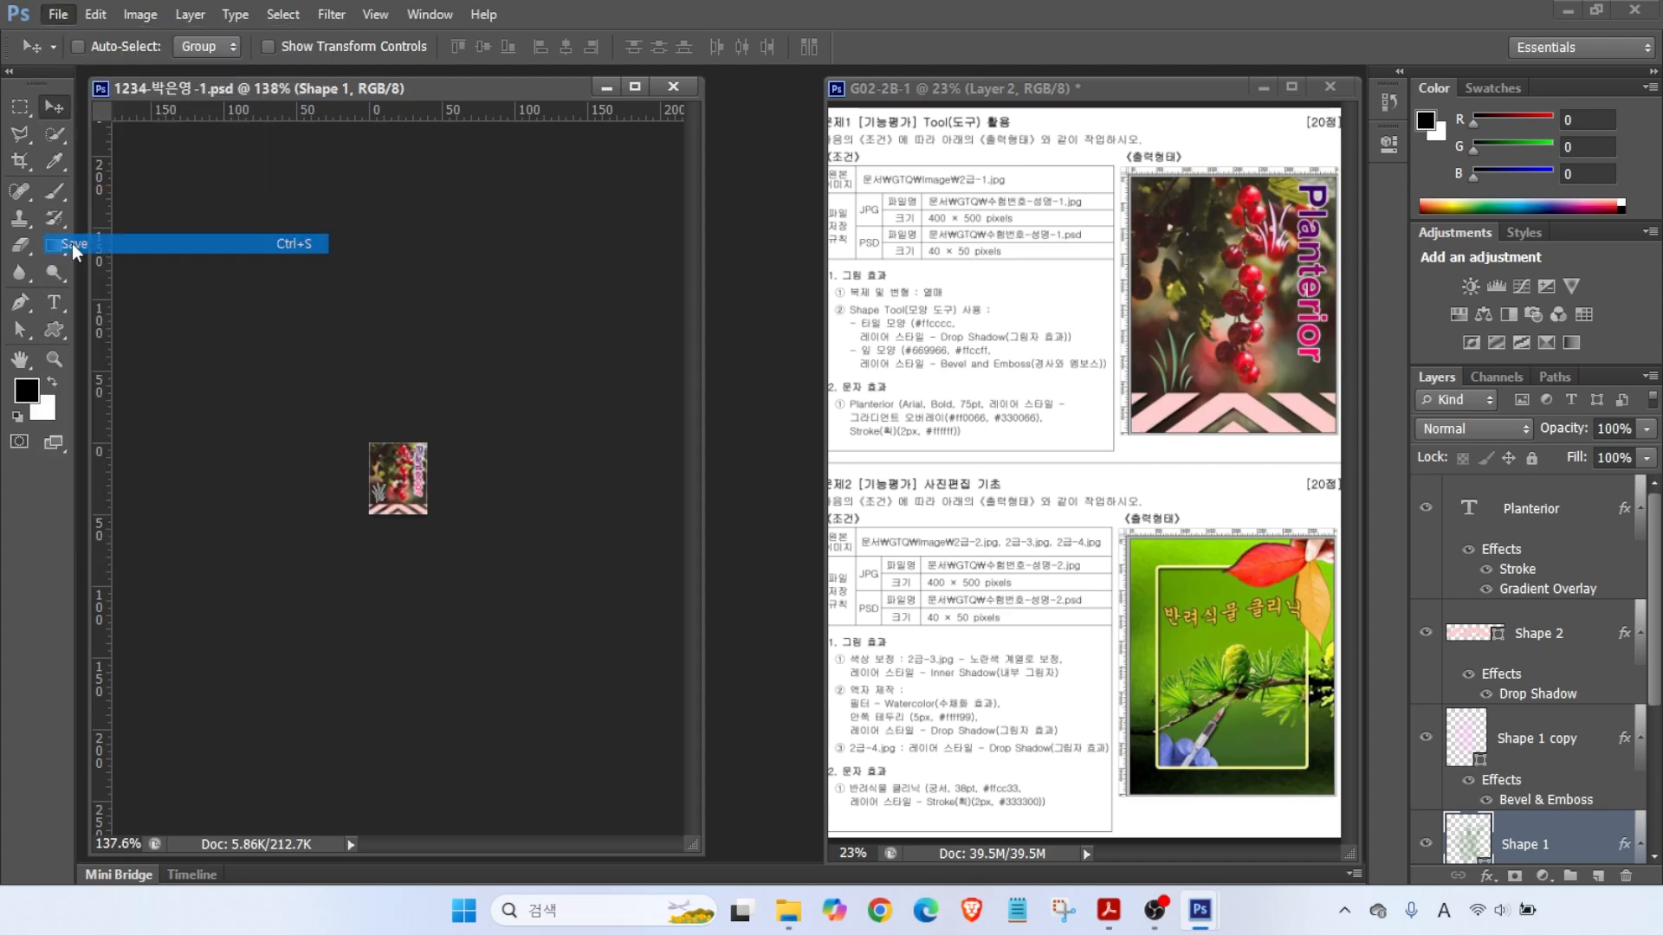
left_click(219, 91)
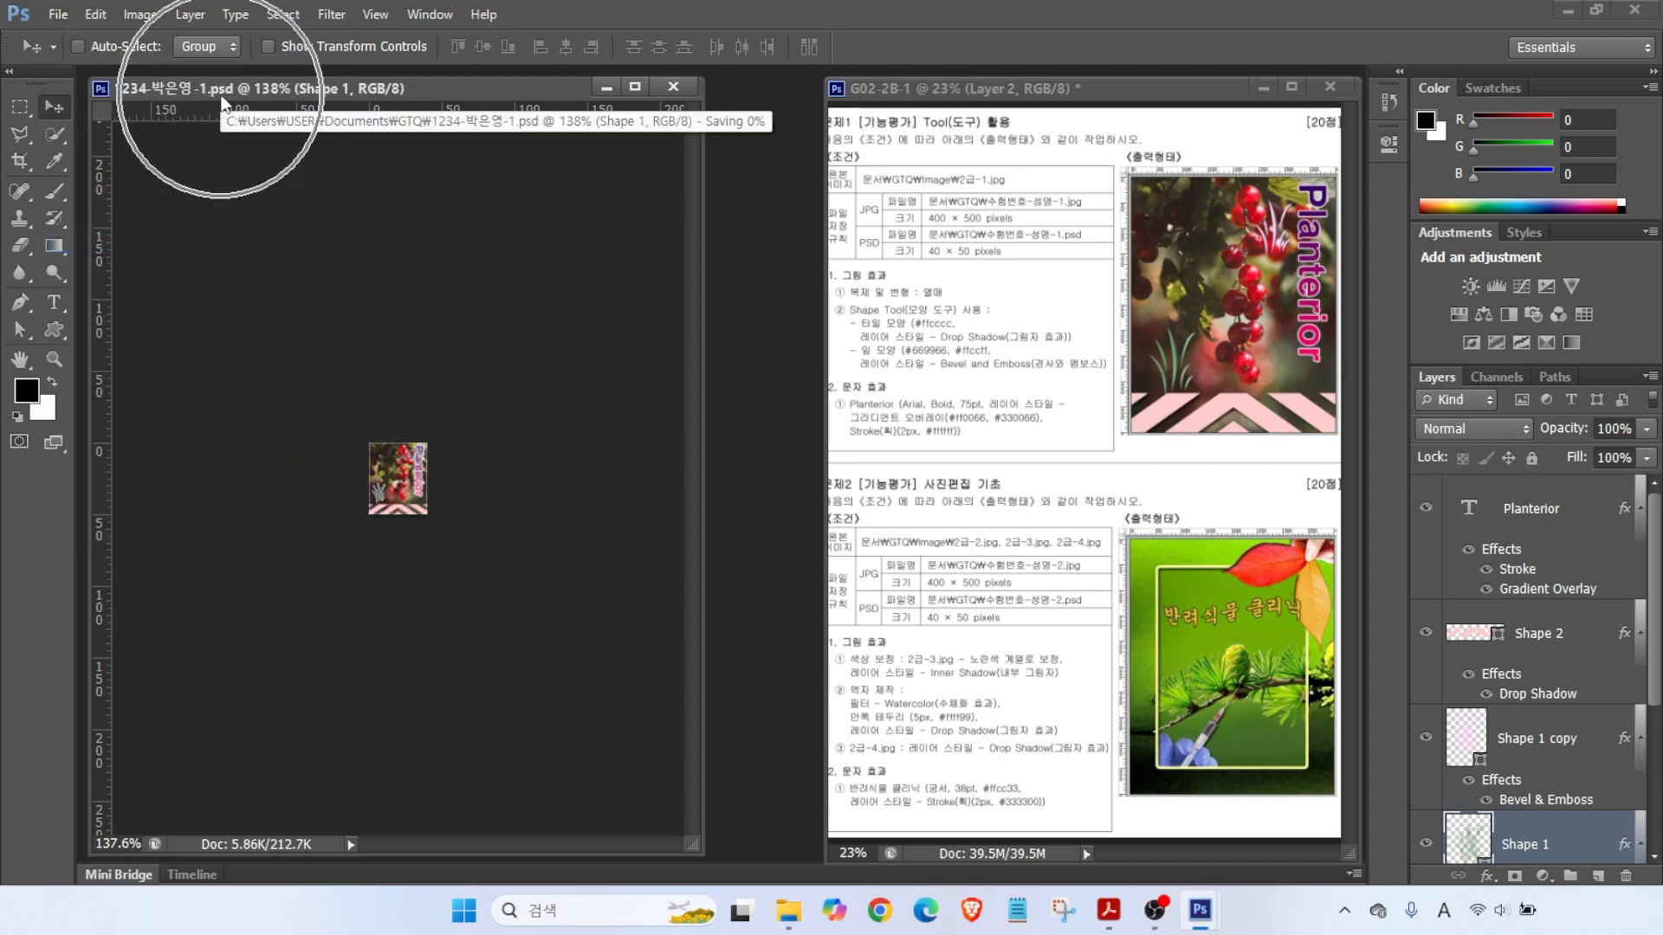
key("ctrl")
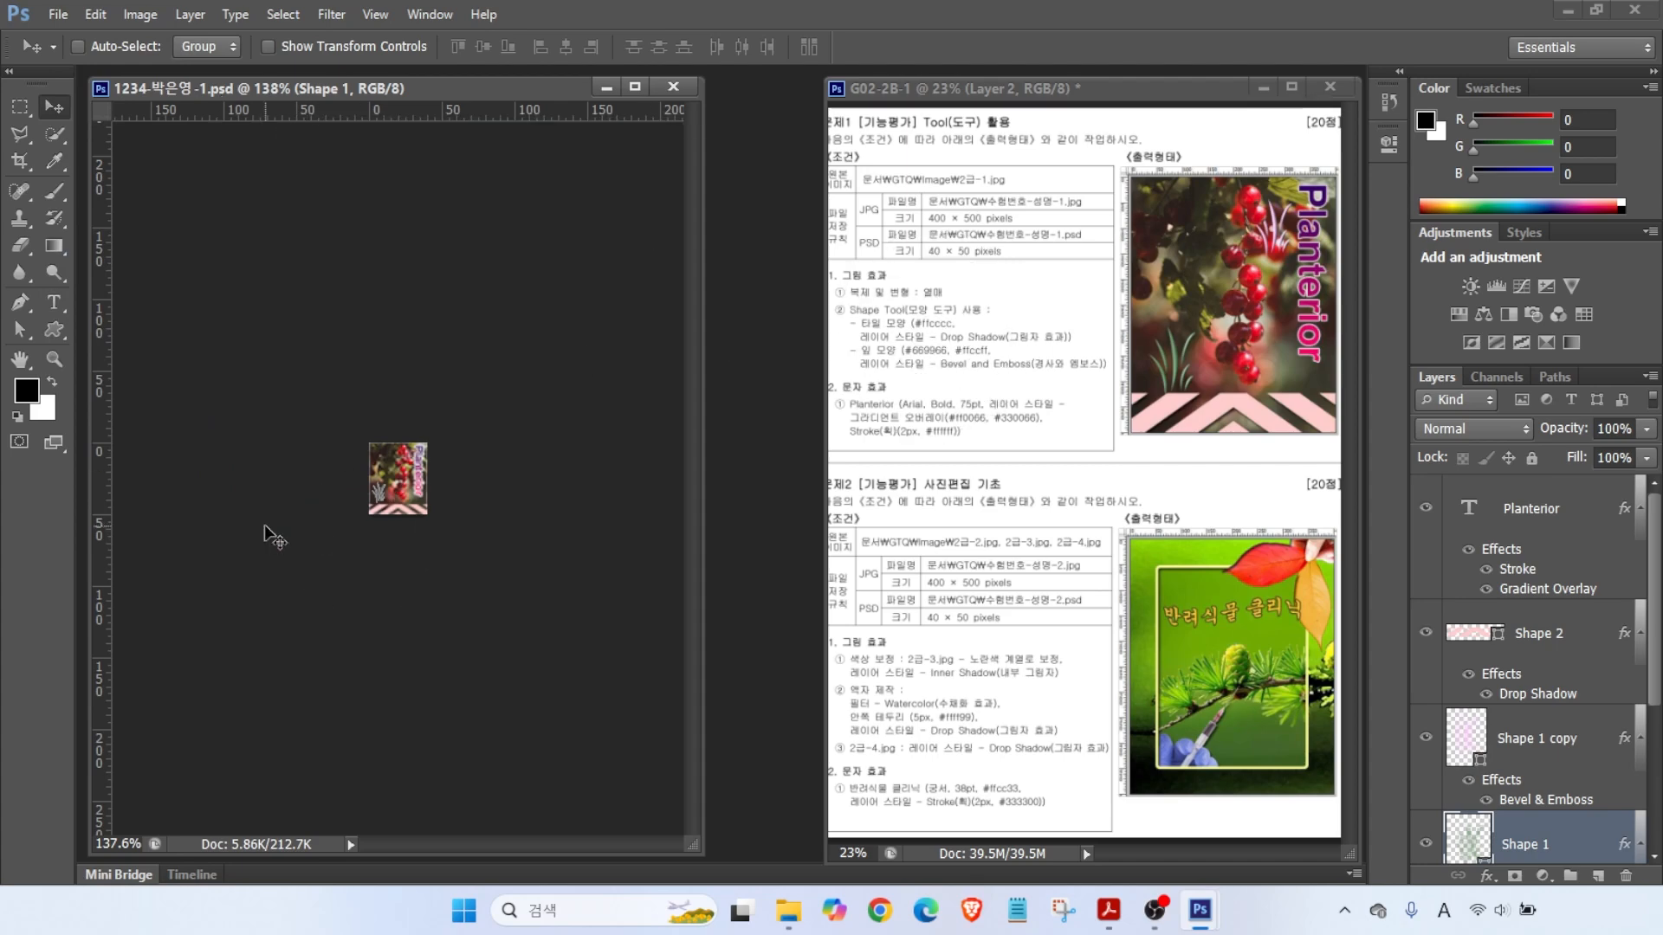
left_click(673, 88)
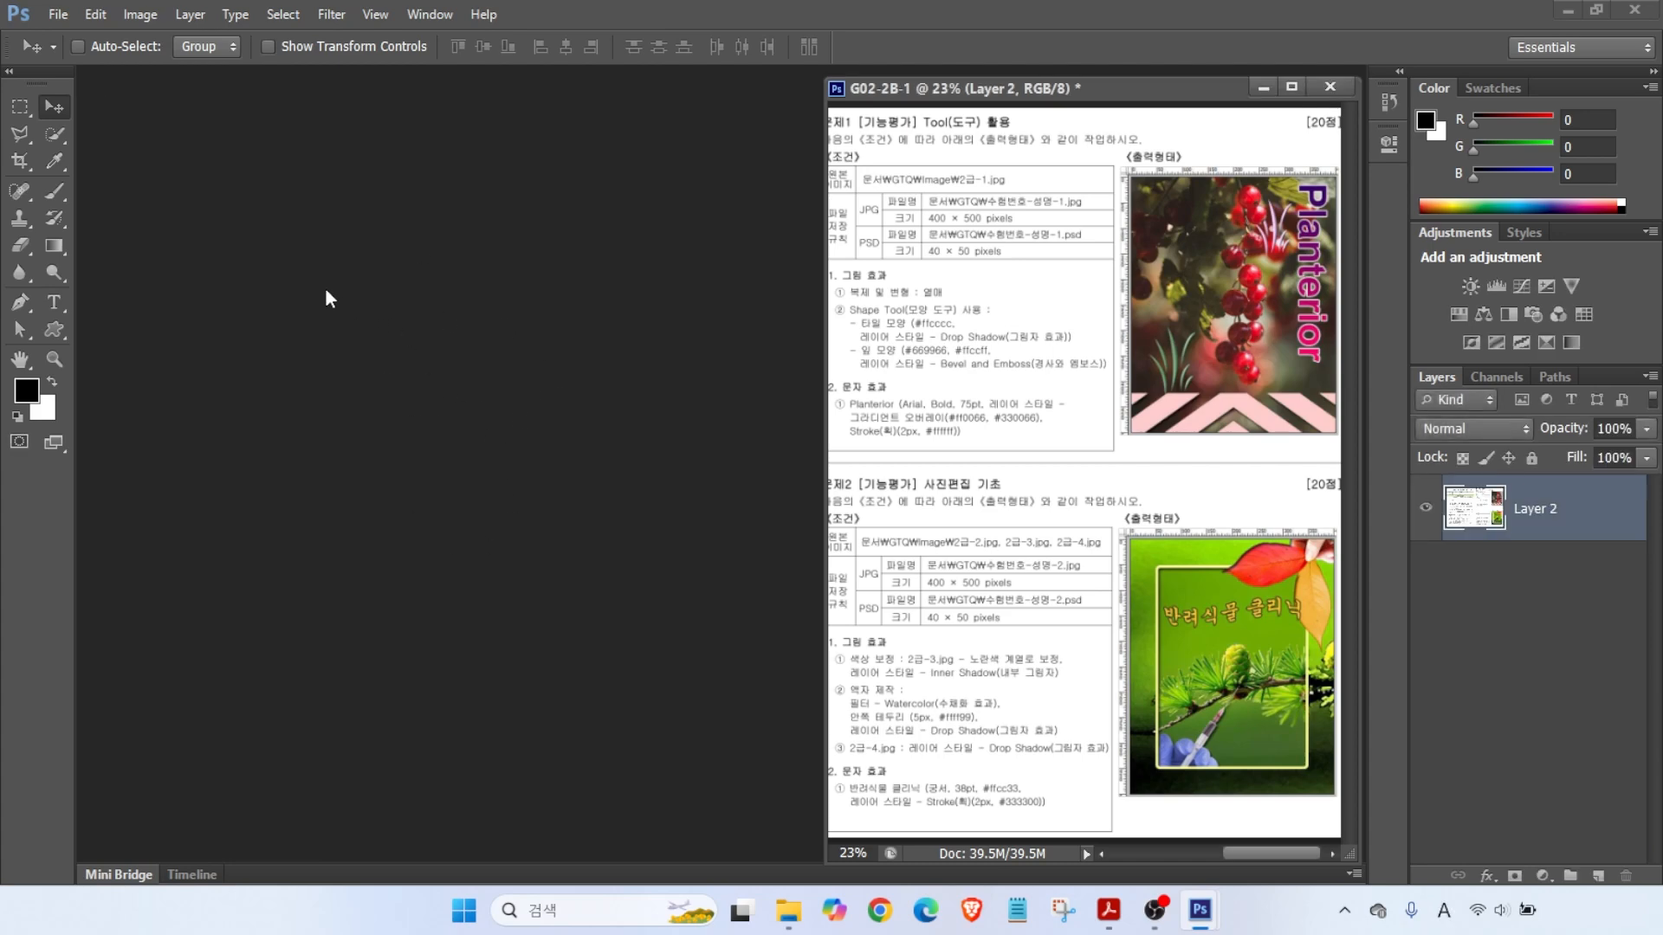
- Open the saved JPEG poster
left_click(766, 268)
left_click(1102, 676)
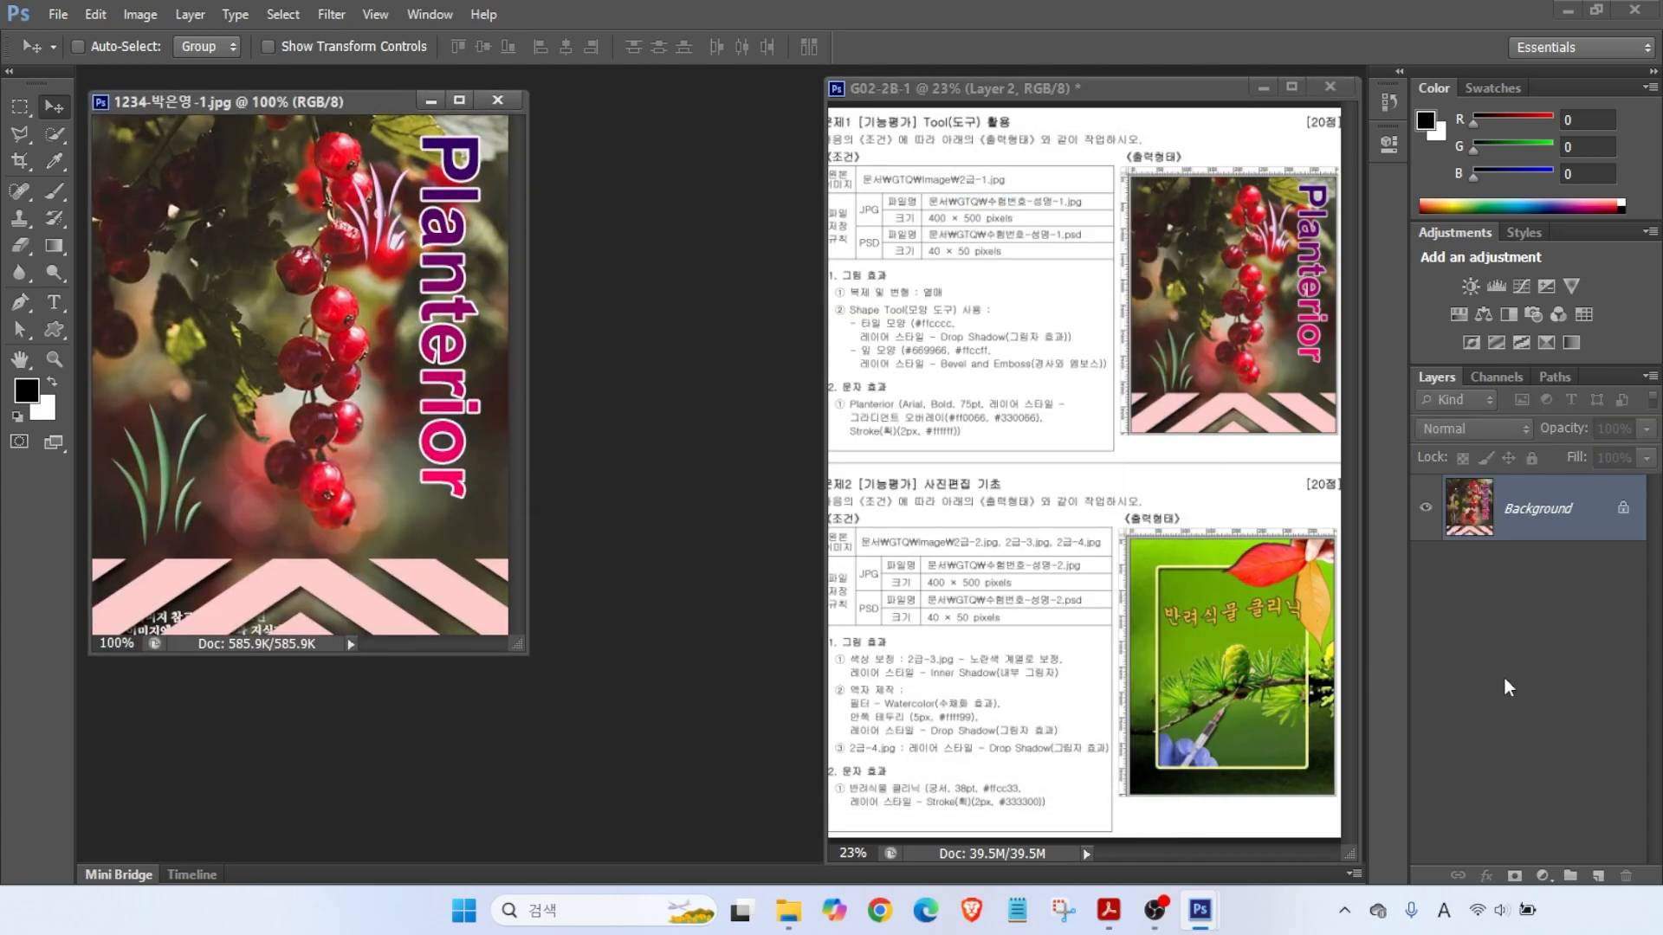
mouse_move(1613, 494)
left_mouse_down()
mouse_move(1524, 555)
mouse_move(1600, 565)
left_mouse_up()
key("Escape")
- Open the saved small PSD and enlarge it to fill the screen
key("ctrl+o")
left_click(882, 265)
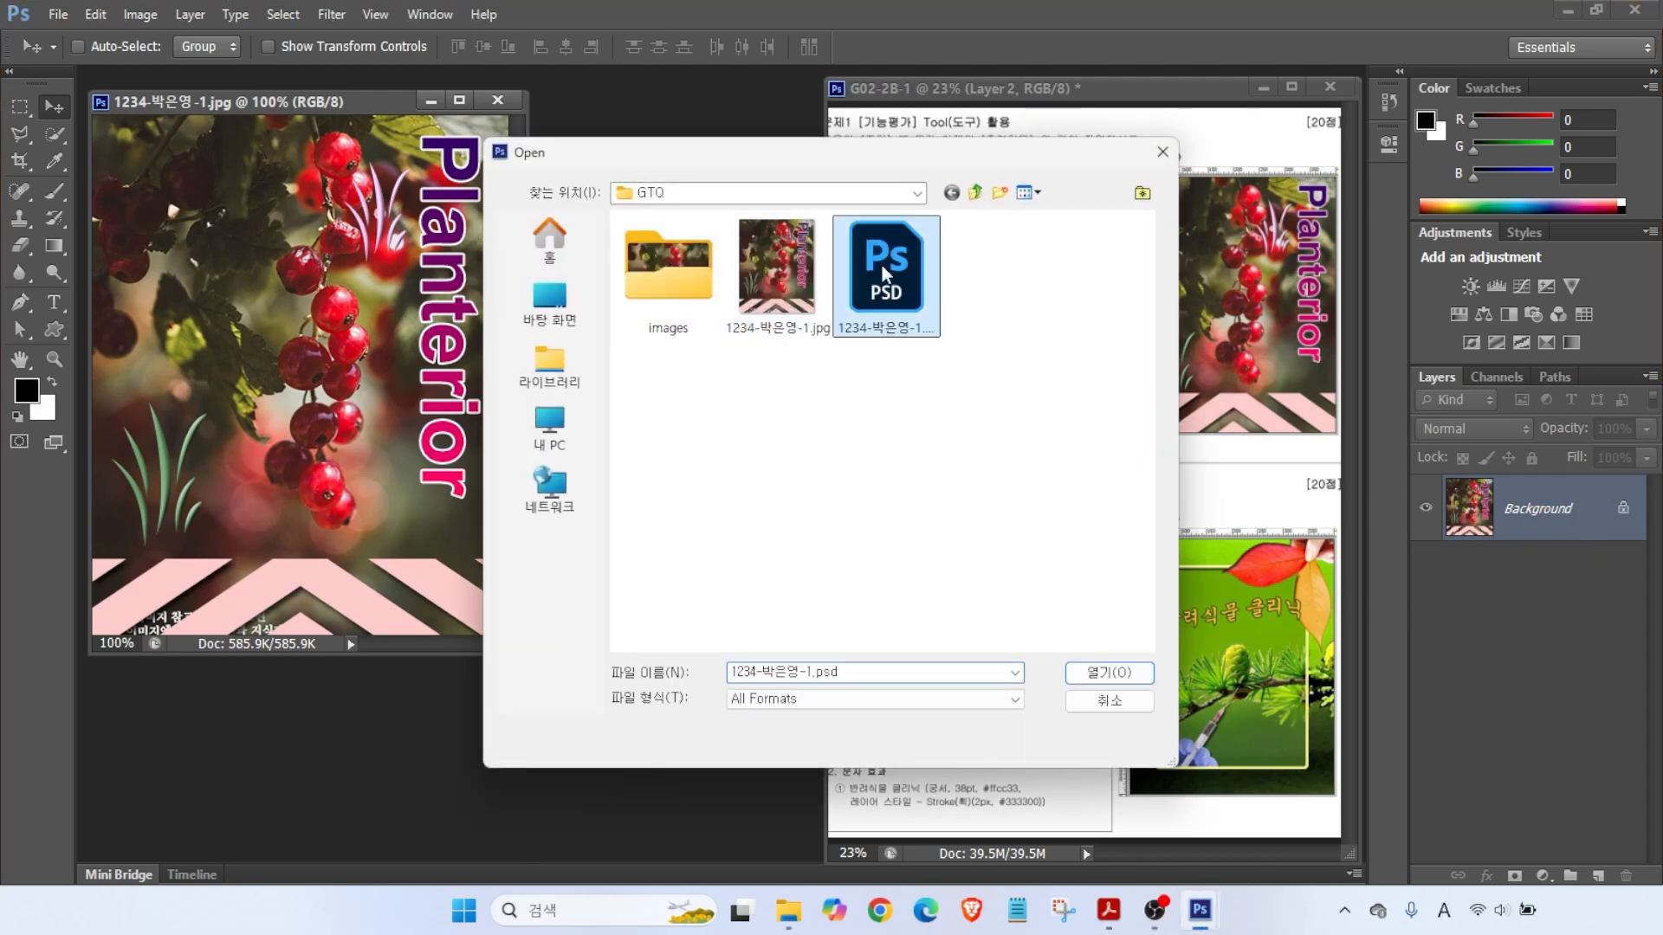
left_click(1095, 678)
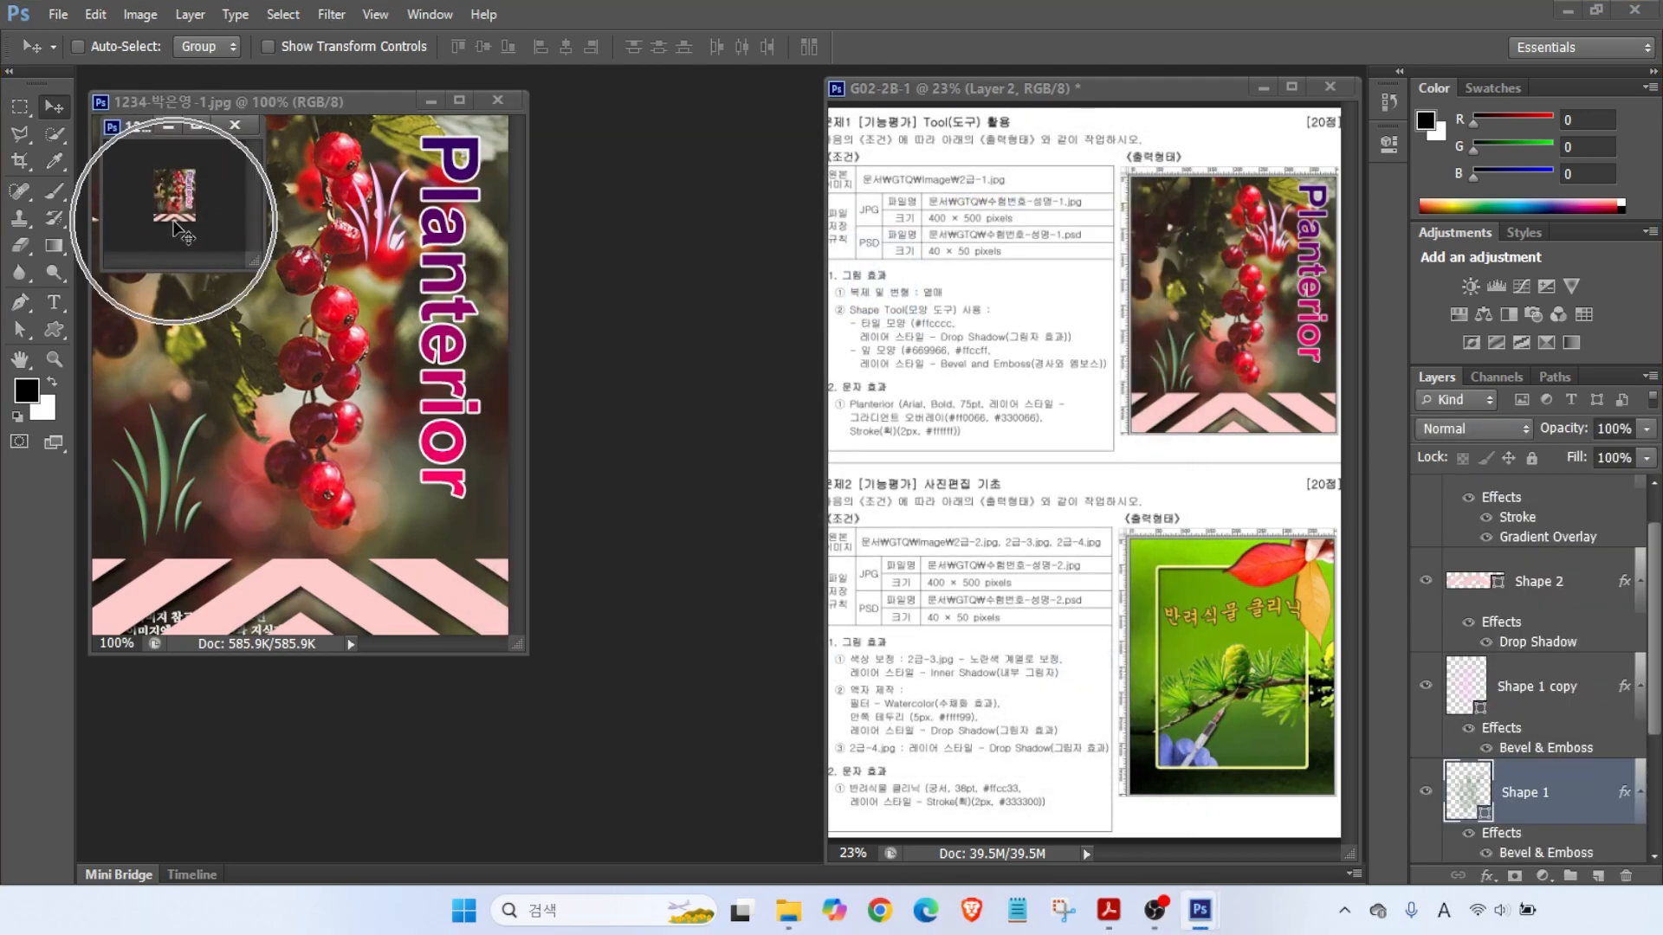
double_click(24, 363)
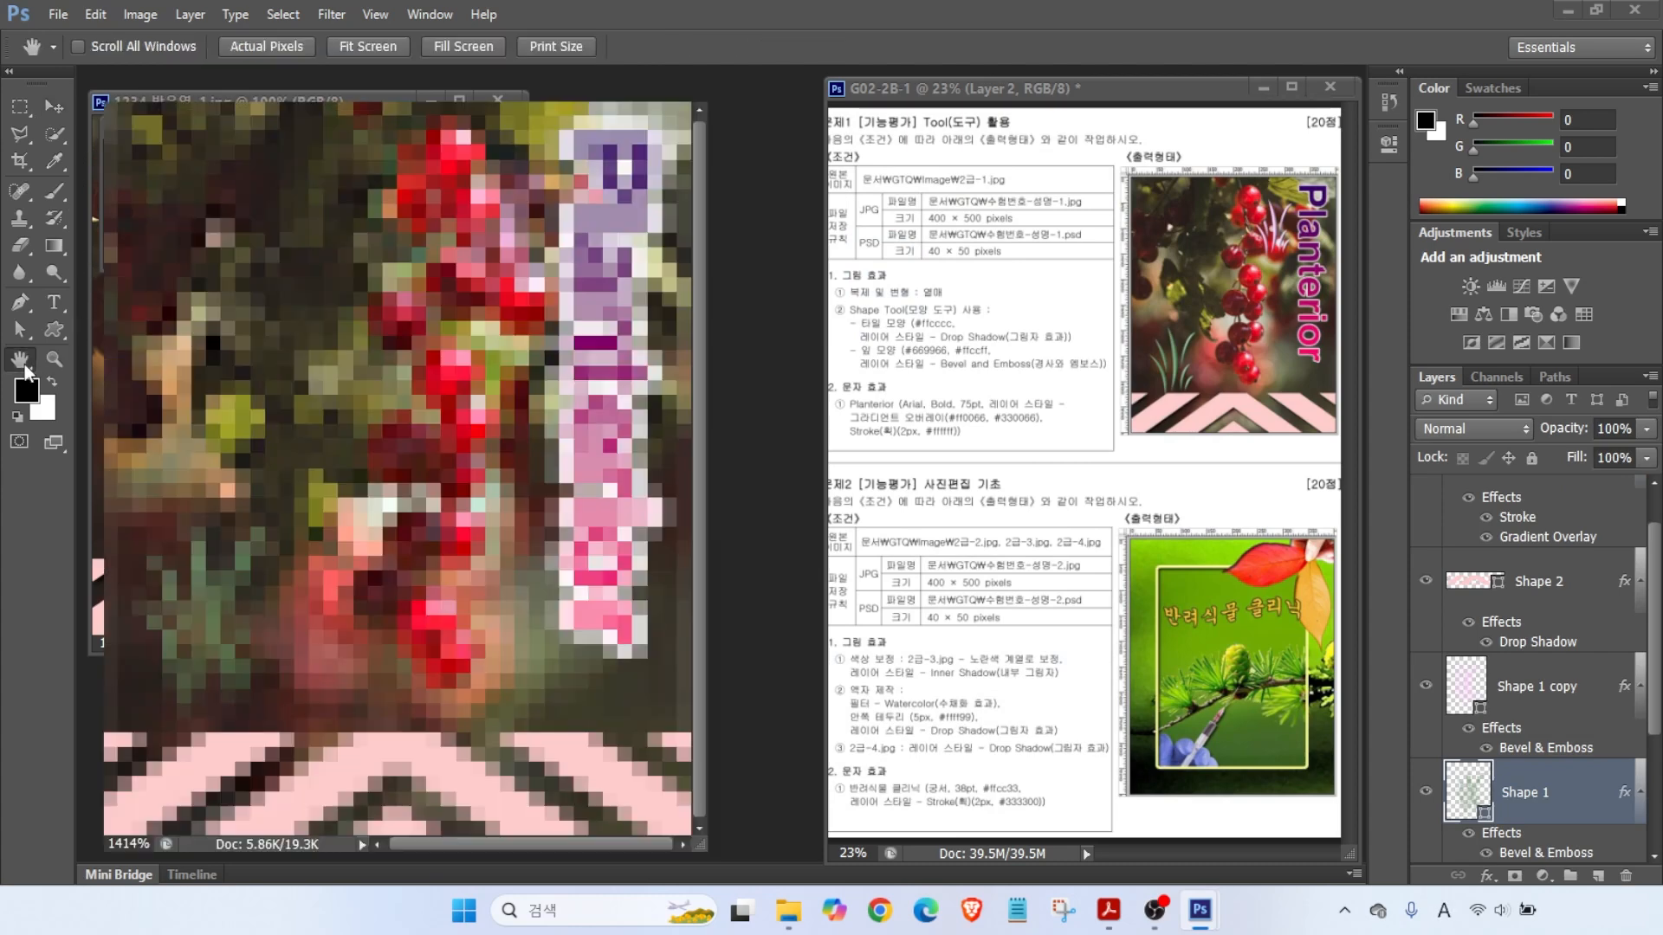
key("alt")
left_click_drag(1349, 518, 1457, 578)
left_click_drag(1300, 682, 1431, 684)
left_click_drag(1377, 843, 1431, 791)
key("Escape")
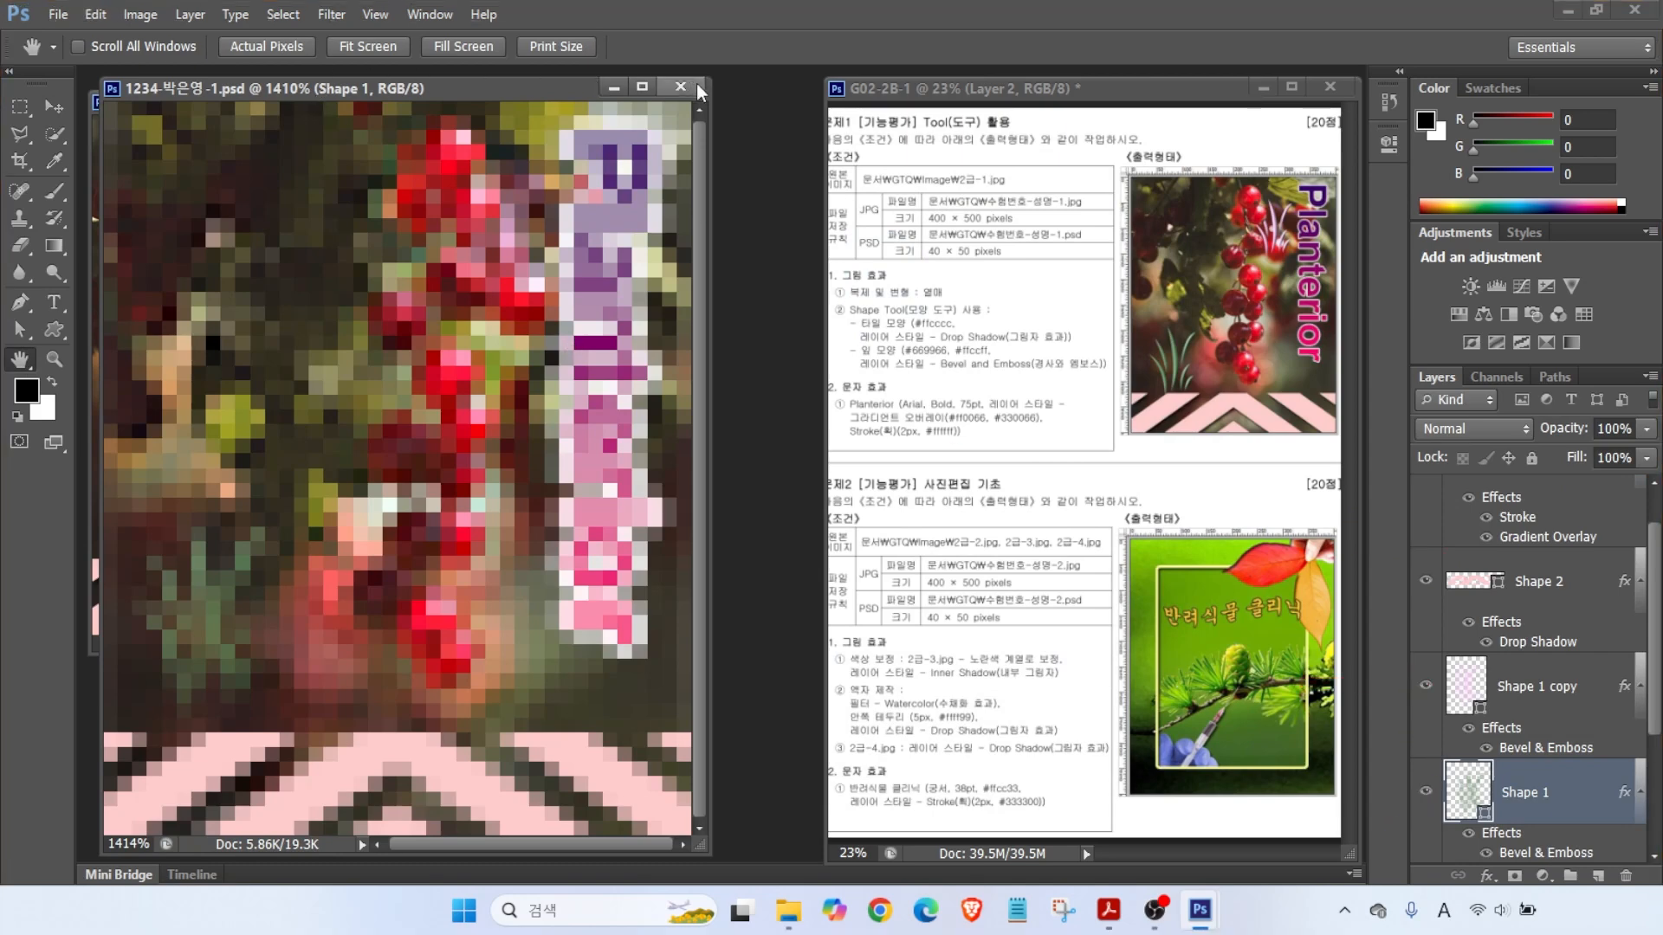
- Move the PSD window aside and close the first task's documents
left_click_drag(447, 91, 584, 153)
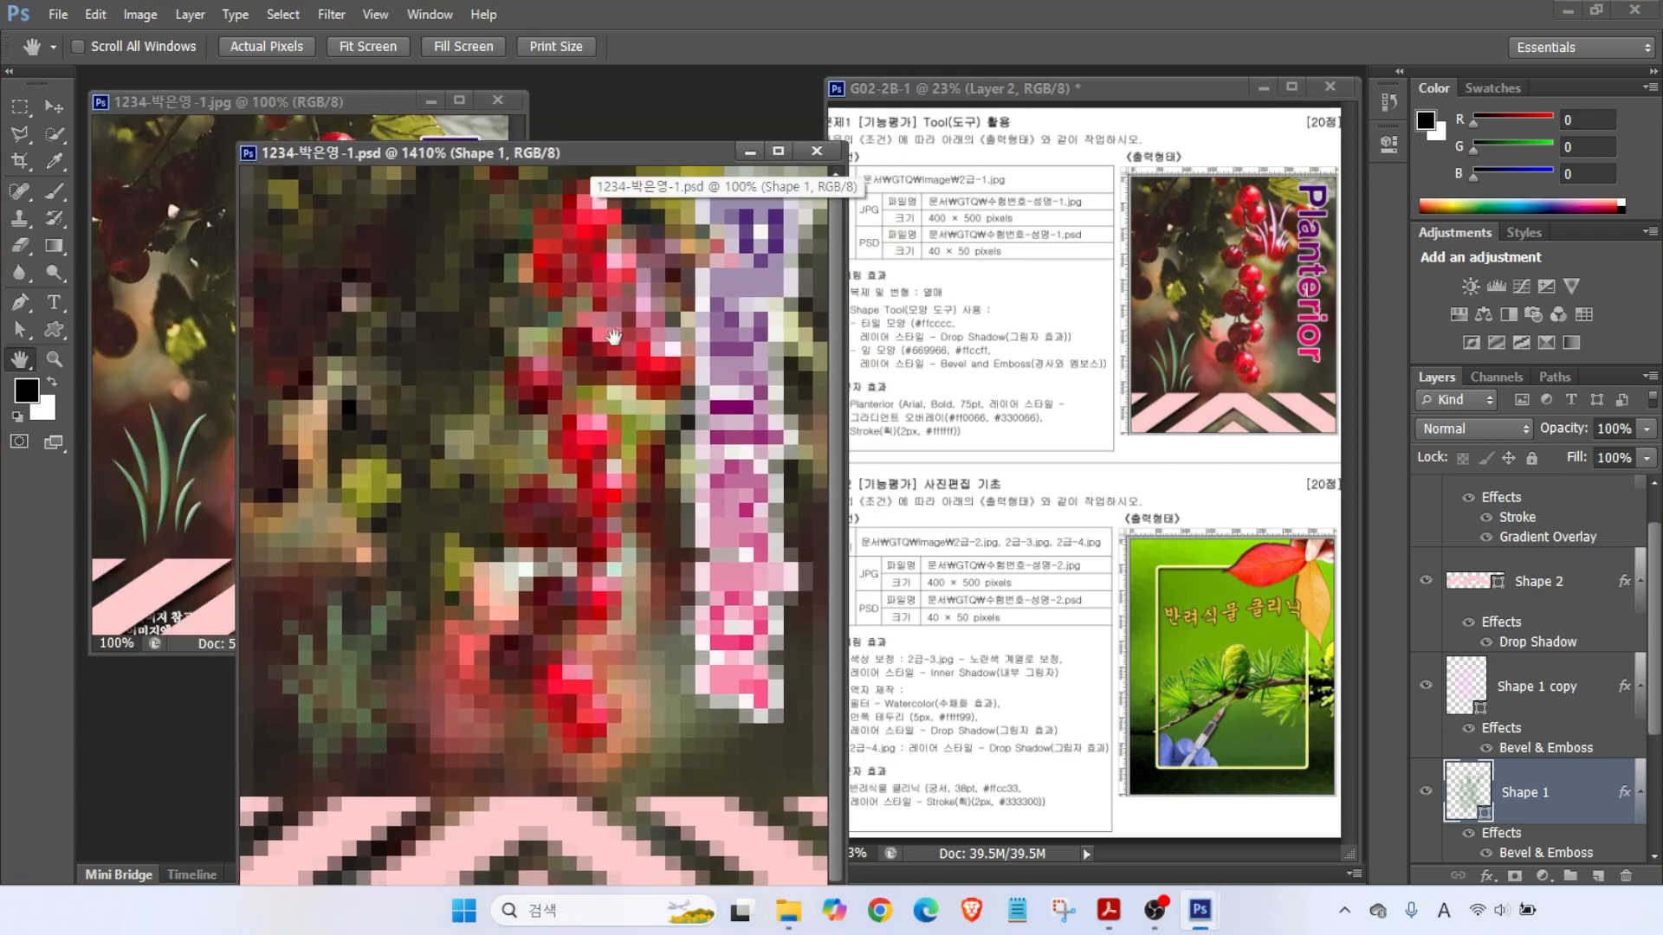
left_click(816, 154)
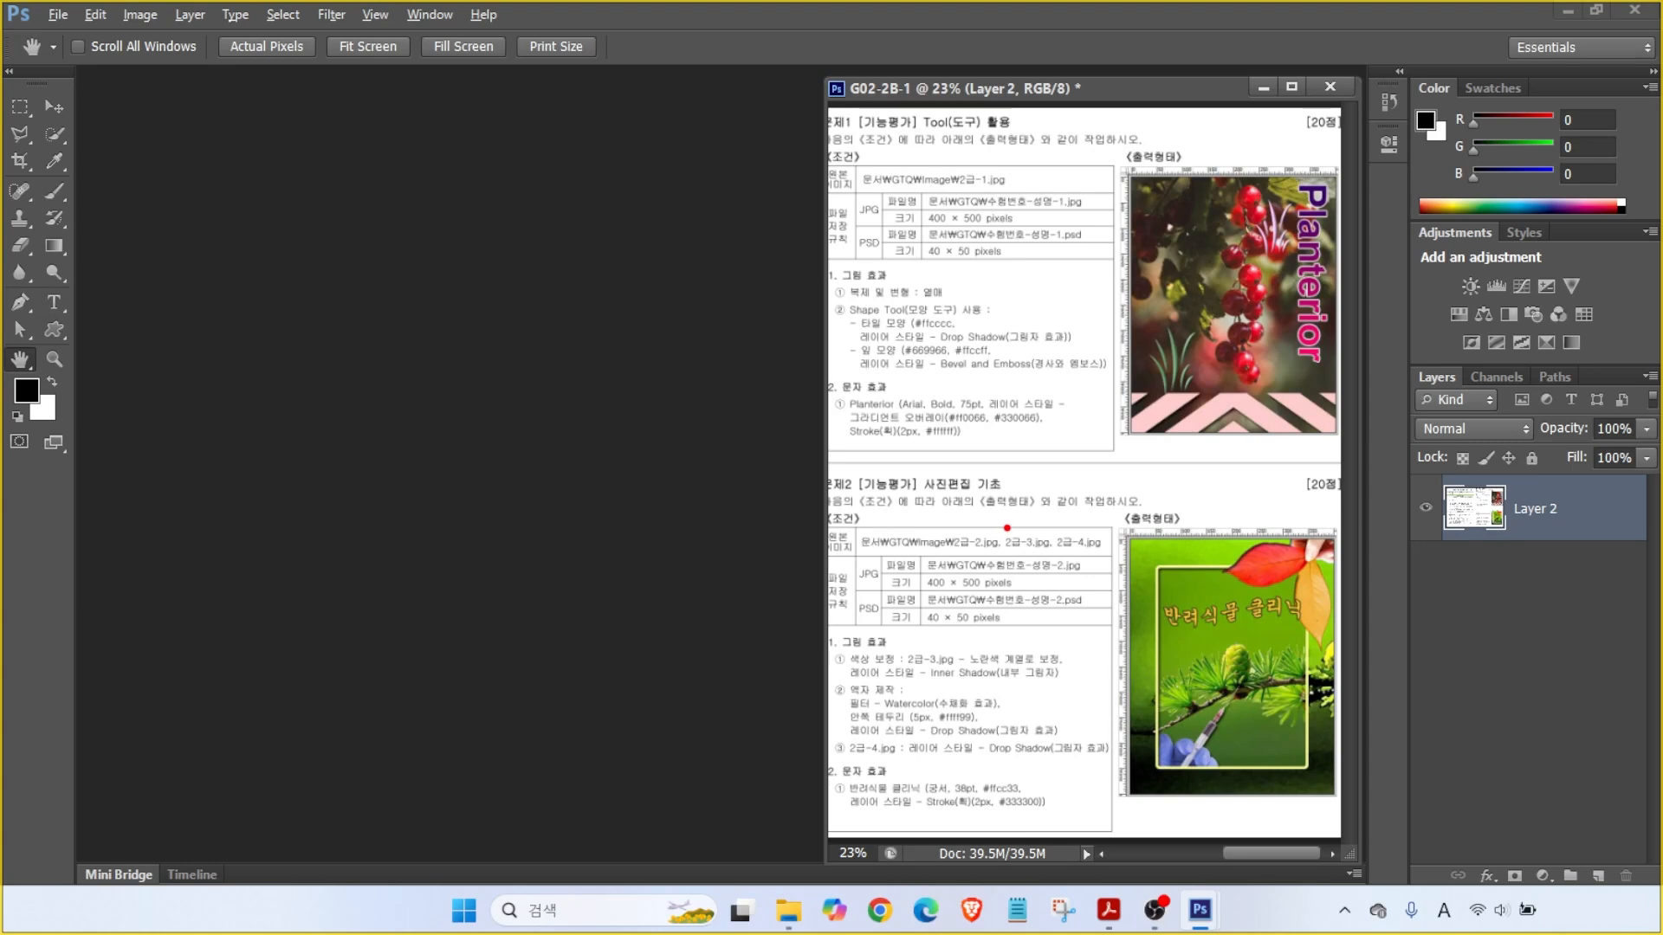
left_click_drag(895, 543, 1088, 608)
key("Escape")
left_click(58, 14)
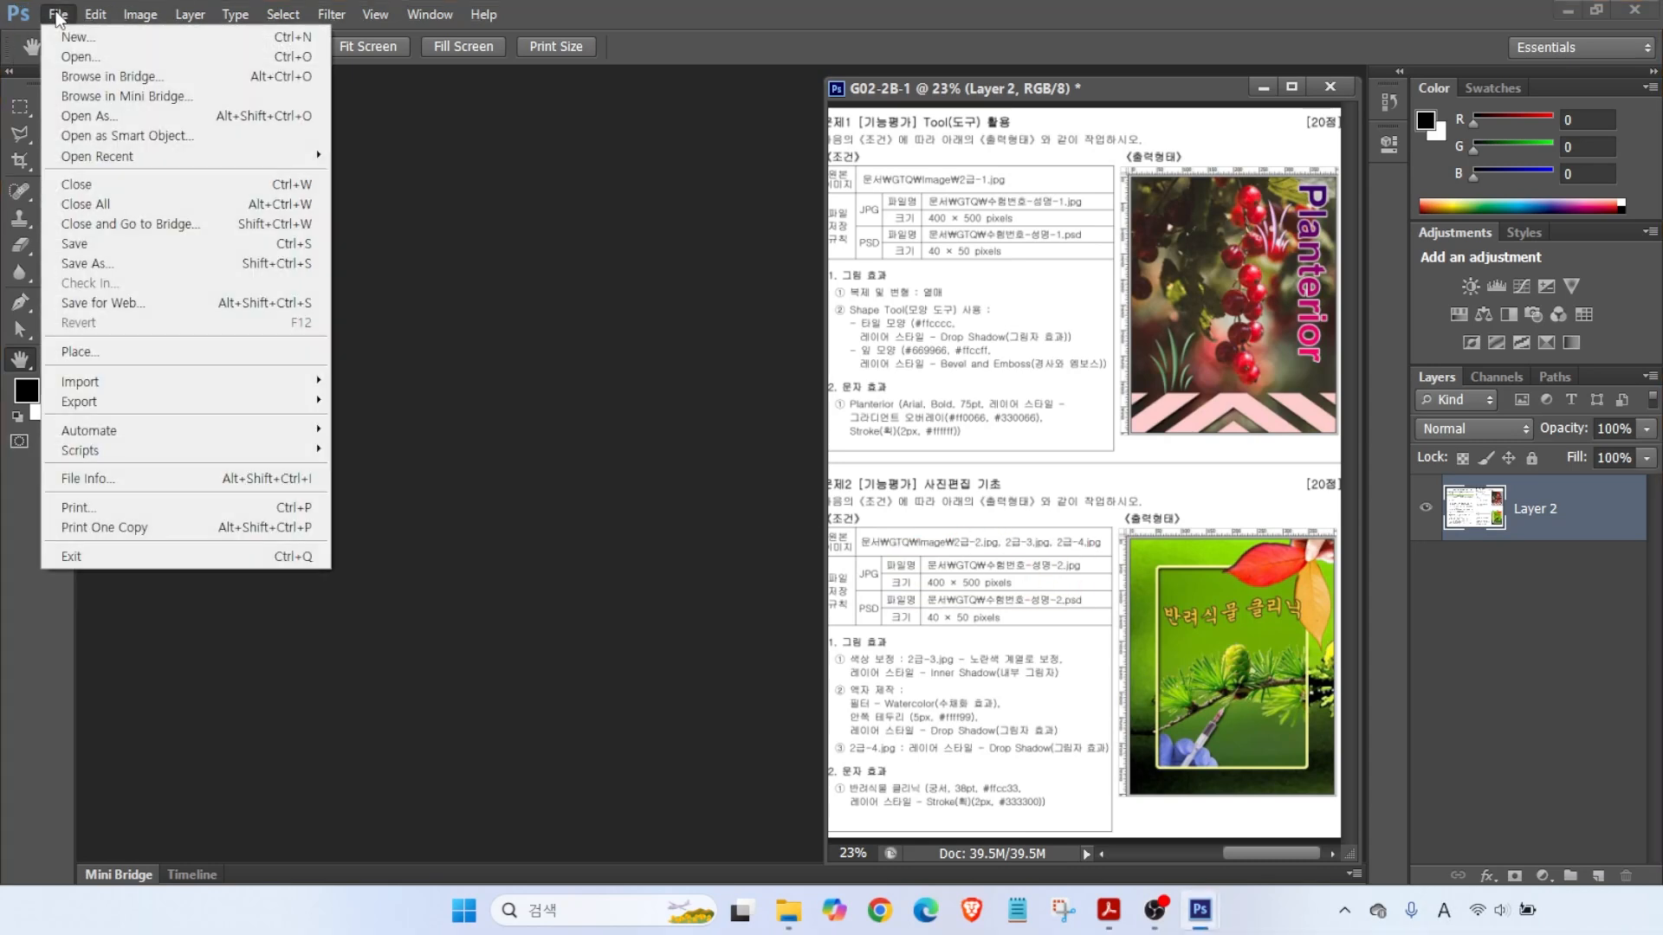
- Create a white 400×500 px, 72 ppi, RGB 8-bit document named with the examinee's number and name
left_click(69, 28)
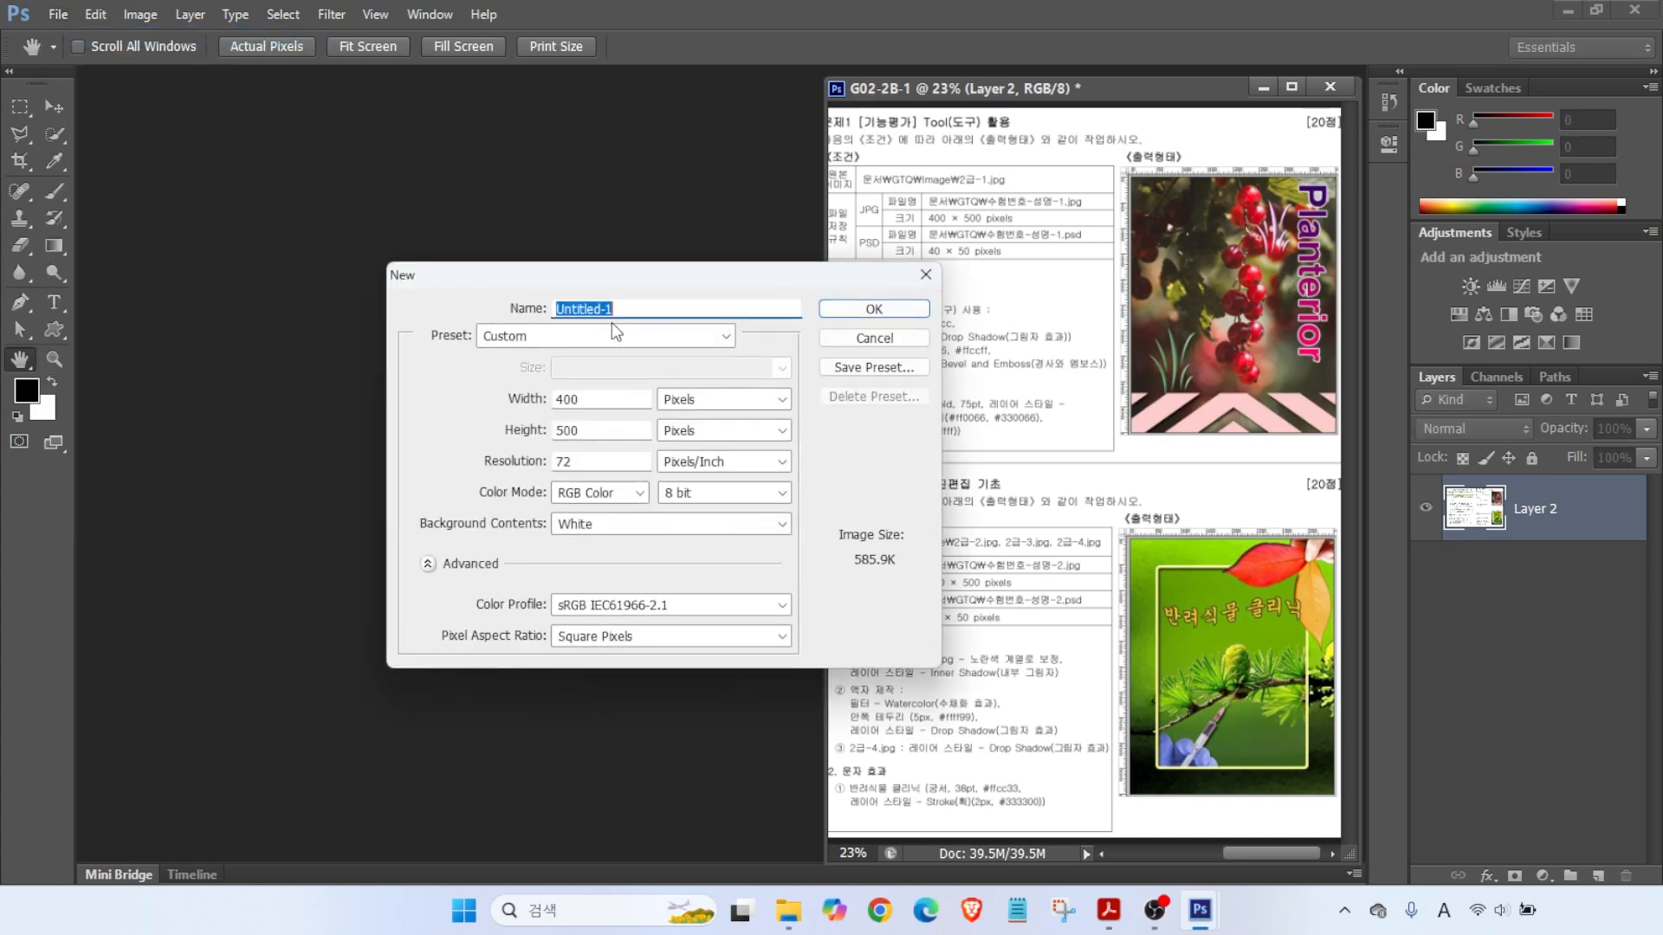
type("1234-")
key("Hangul")
left_click(665, 309)
key("alt")
left_click_drag(643, 373, 740, 444)
mouse_move(485, 336)
left_mouse_down()
mouse_move(530, 379)
mouse_move(530, 412)
mouse_move(615, 476)
mouse_move(736, 513)
left_mouse_up()
left_click_drag(530, 508, 622, 541)
mouse_move(494, 457)
left_mouse_down()
mouse_move(429, 477)
mouse_move(459, 504)
left_mouse_up()
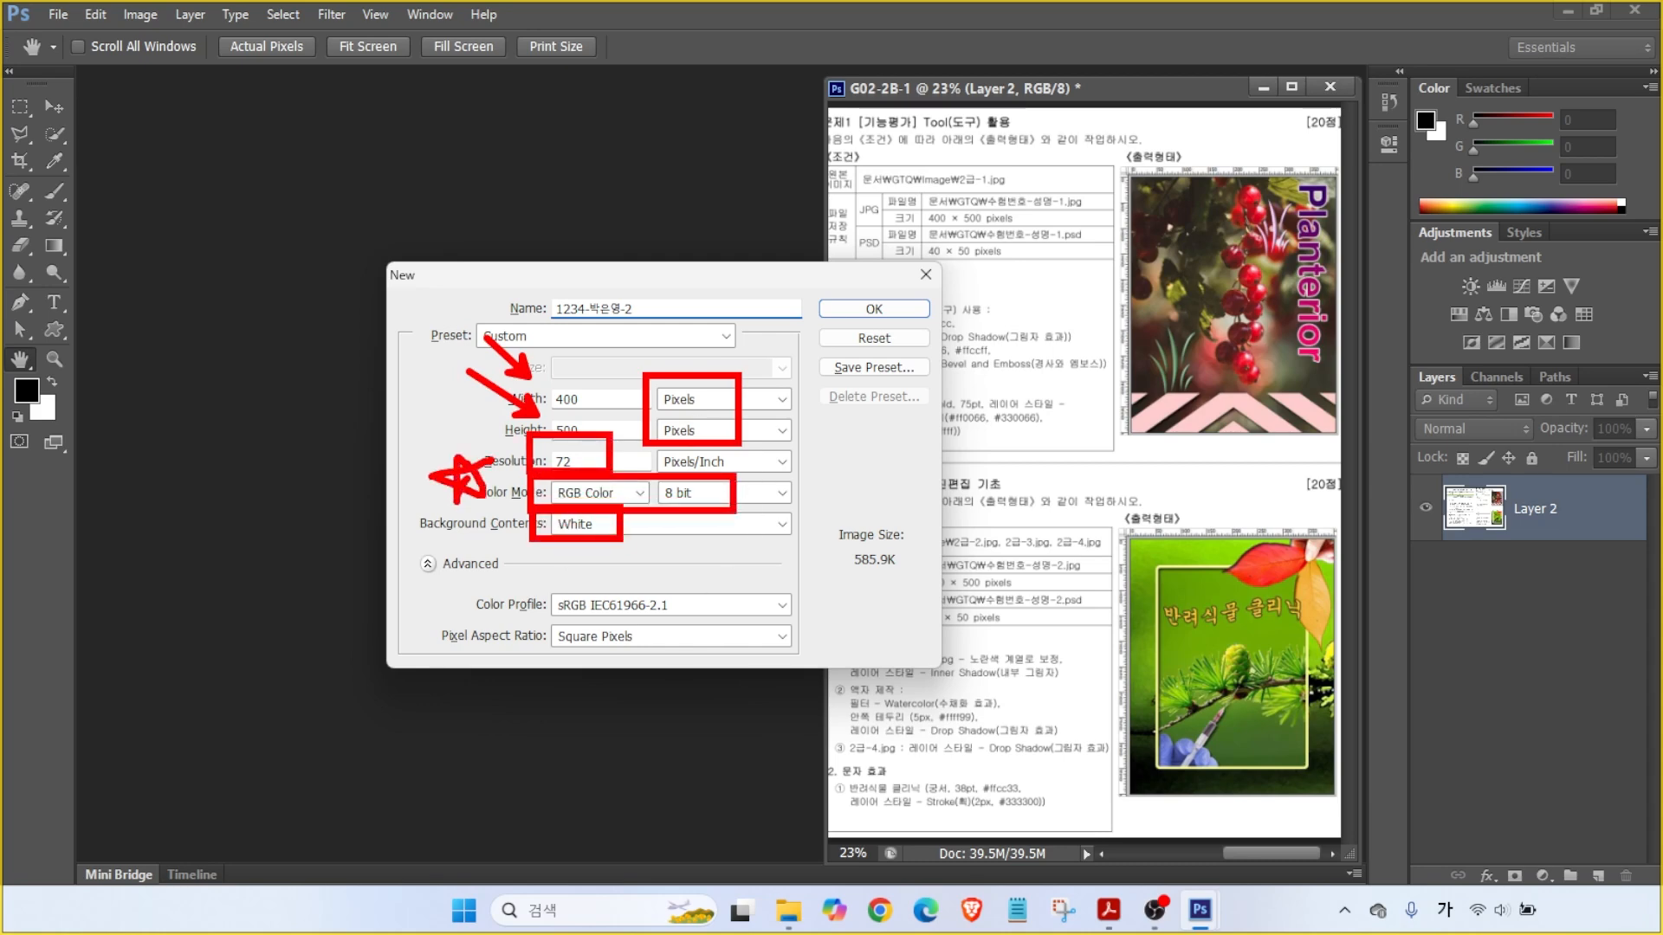
key("Escape")
left_click(857, 310)
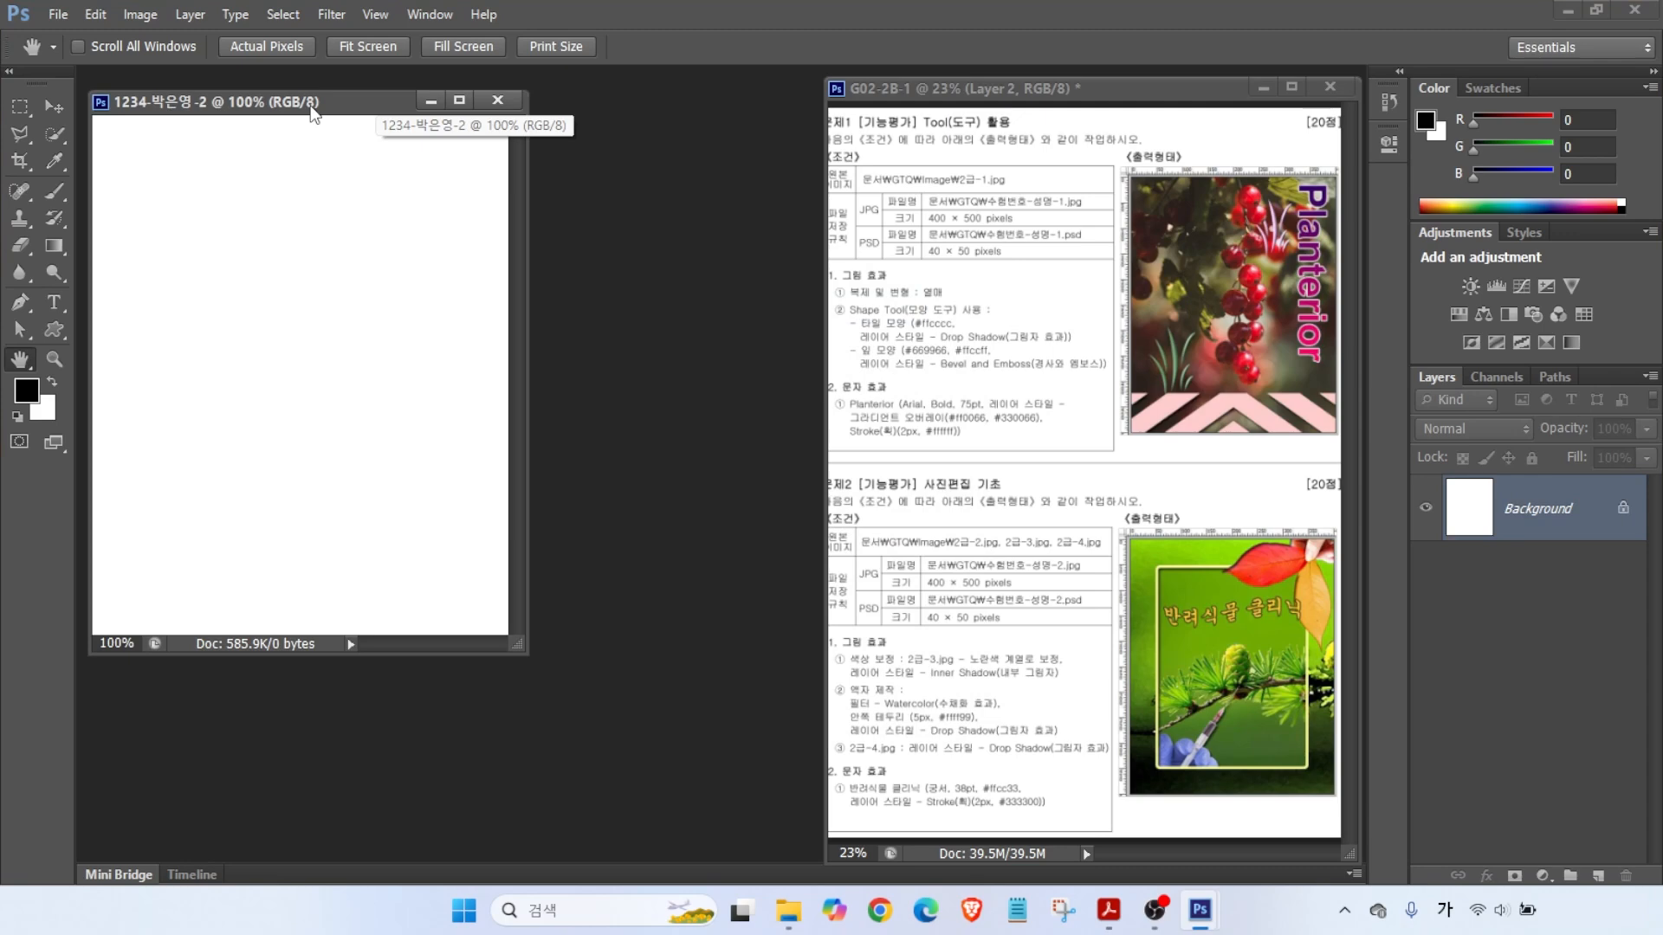
- Turn on rulers and fit the new blank document to the screen
key("ctrl+r")
left_click(285, 125)
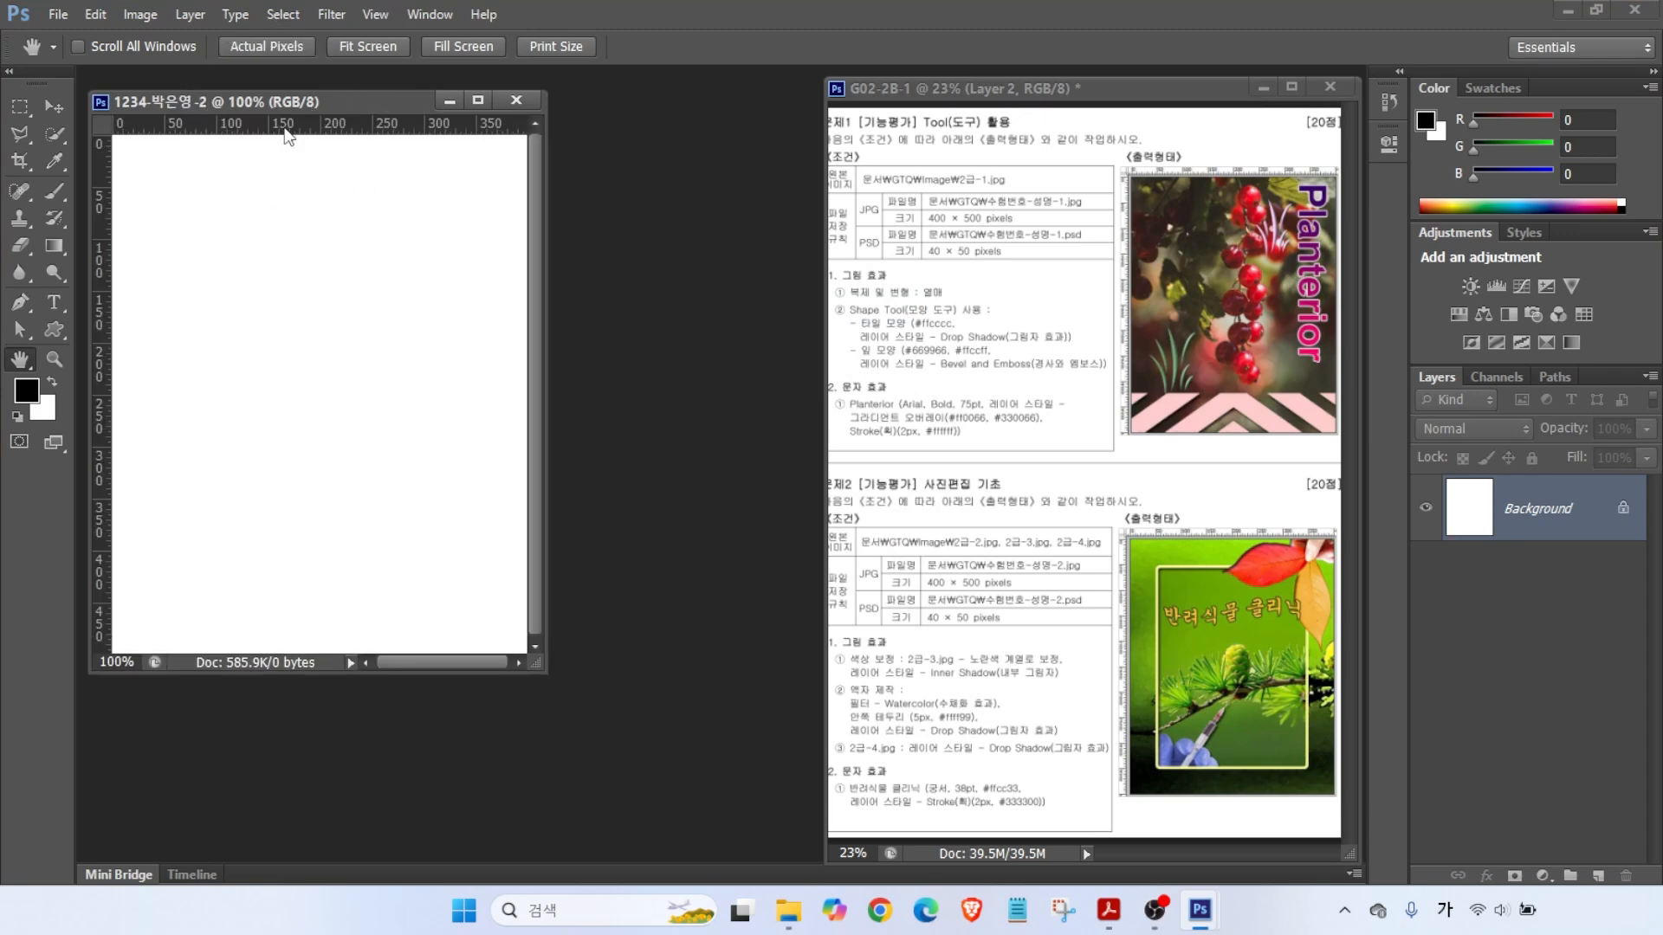
double_click(21, 361)
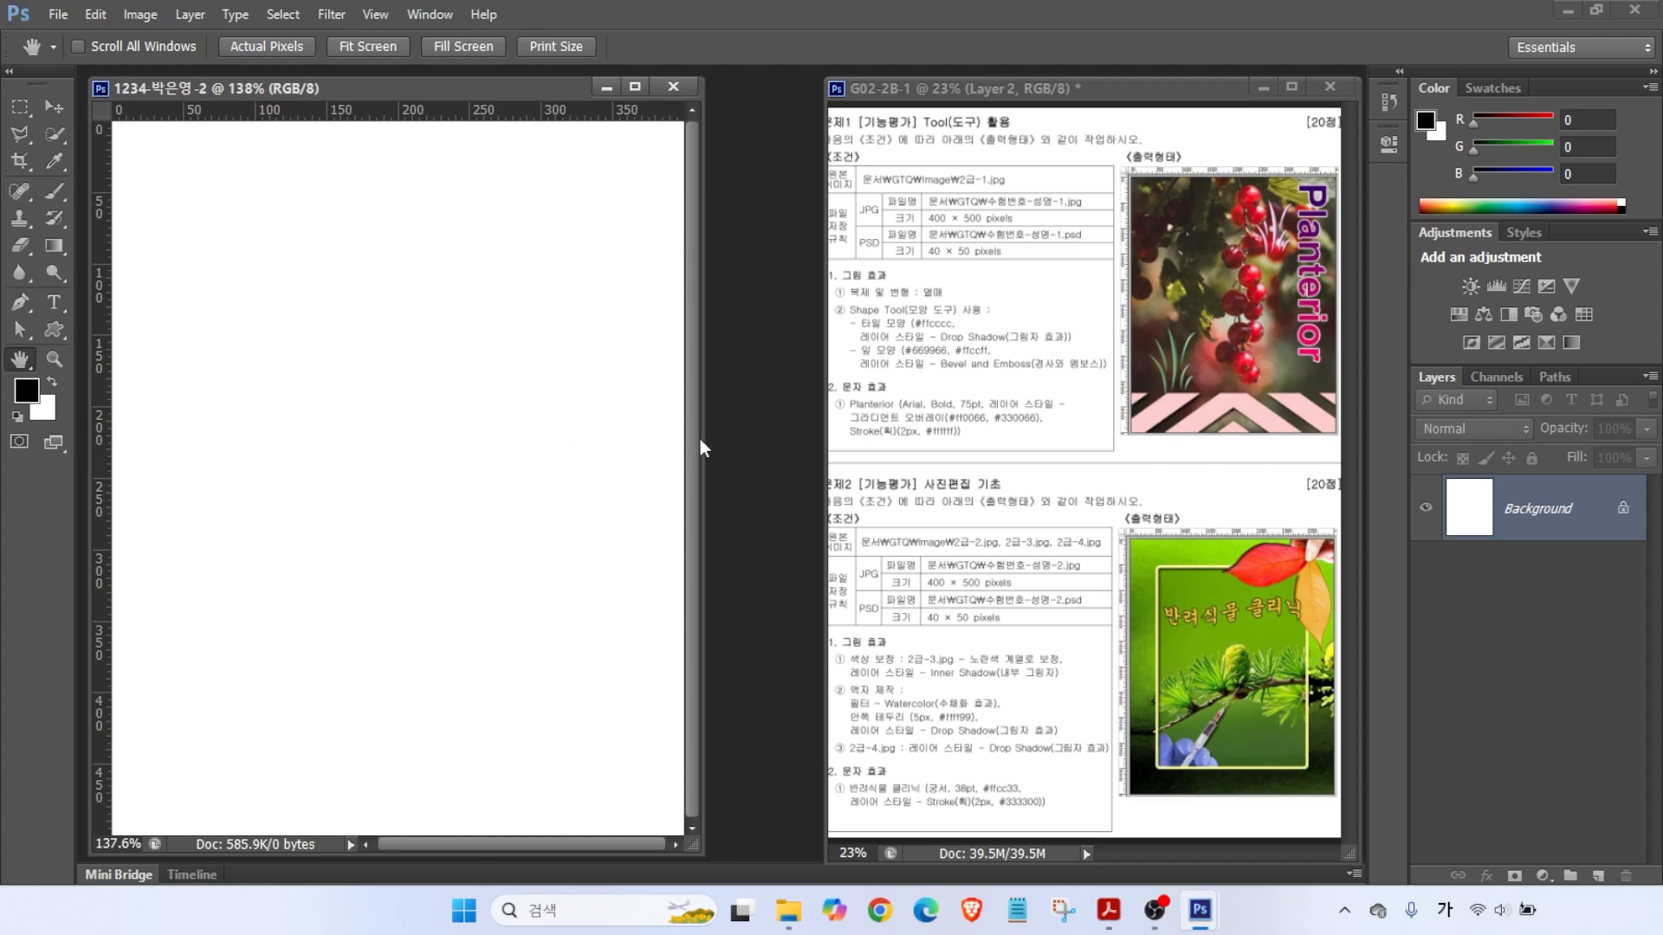
key("alt+2")
left_click_drag(1160, 611, 1162, 471)
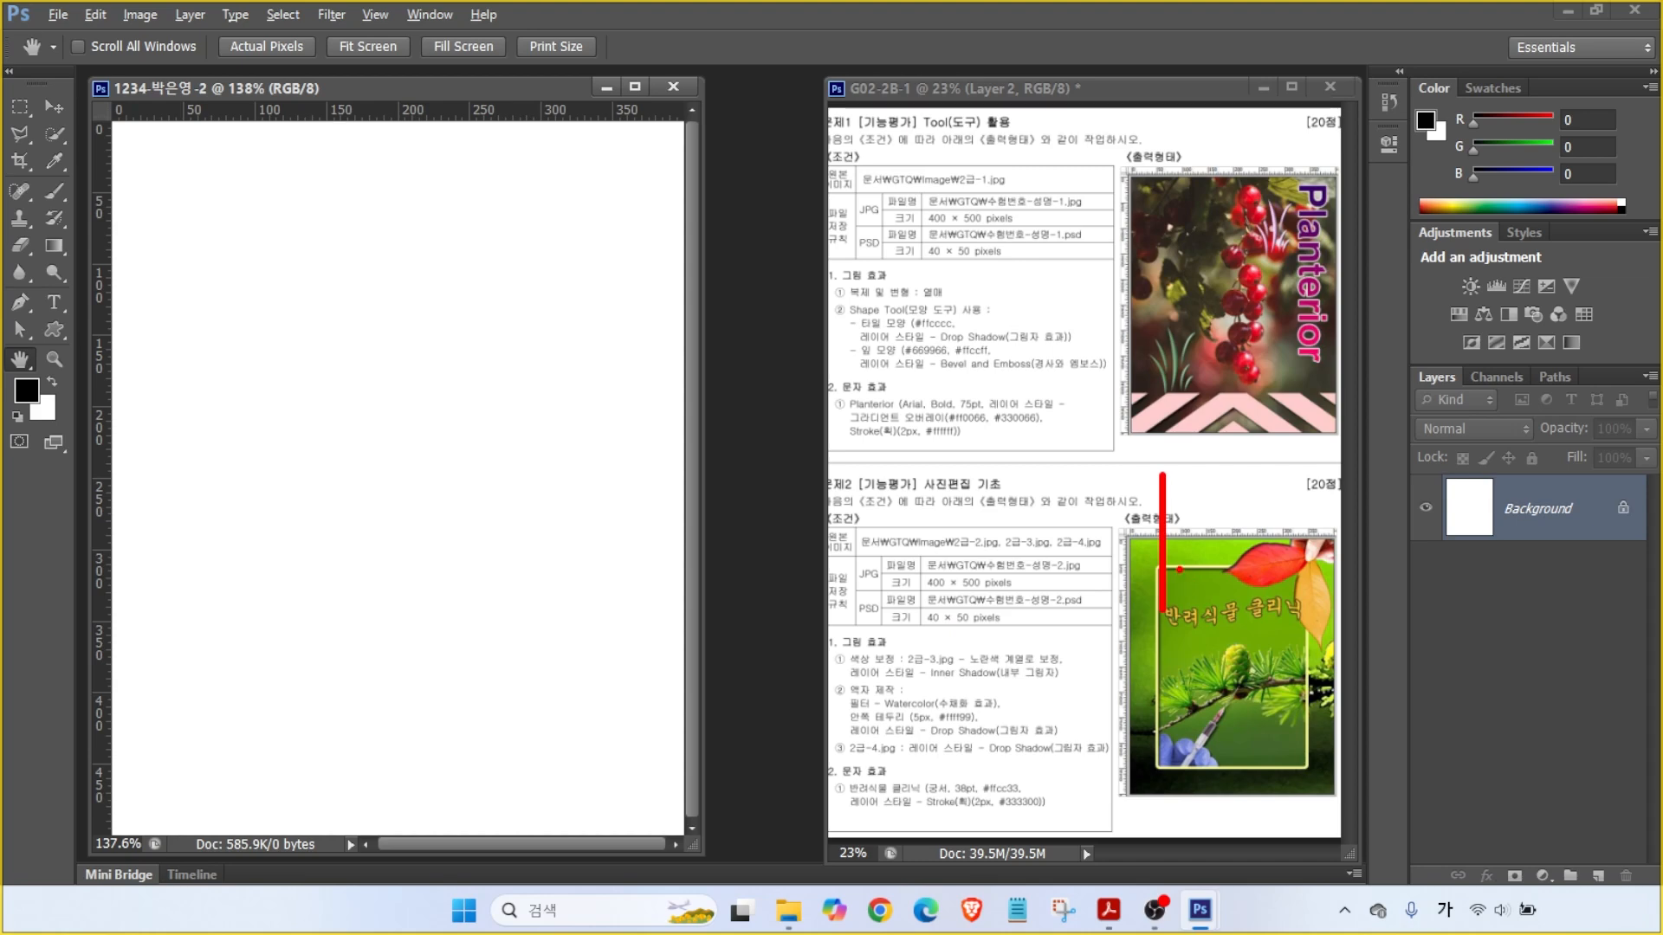
left_click_drag(1161, 567, 1306, 768)
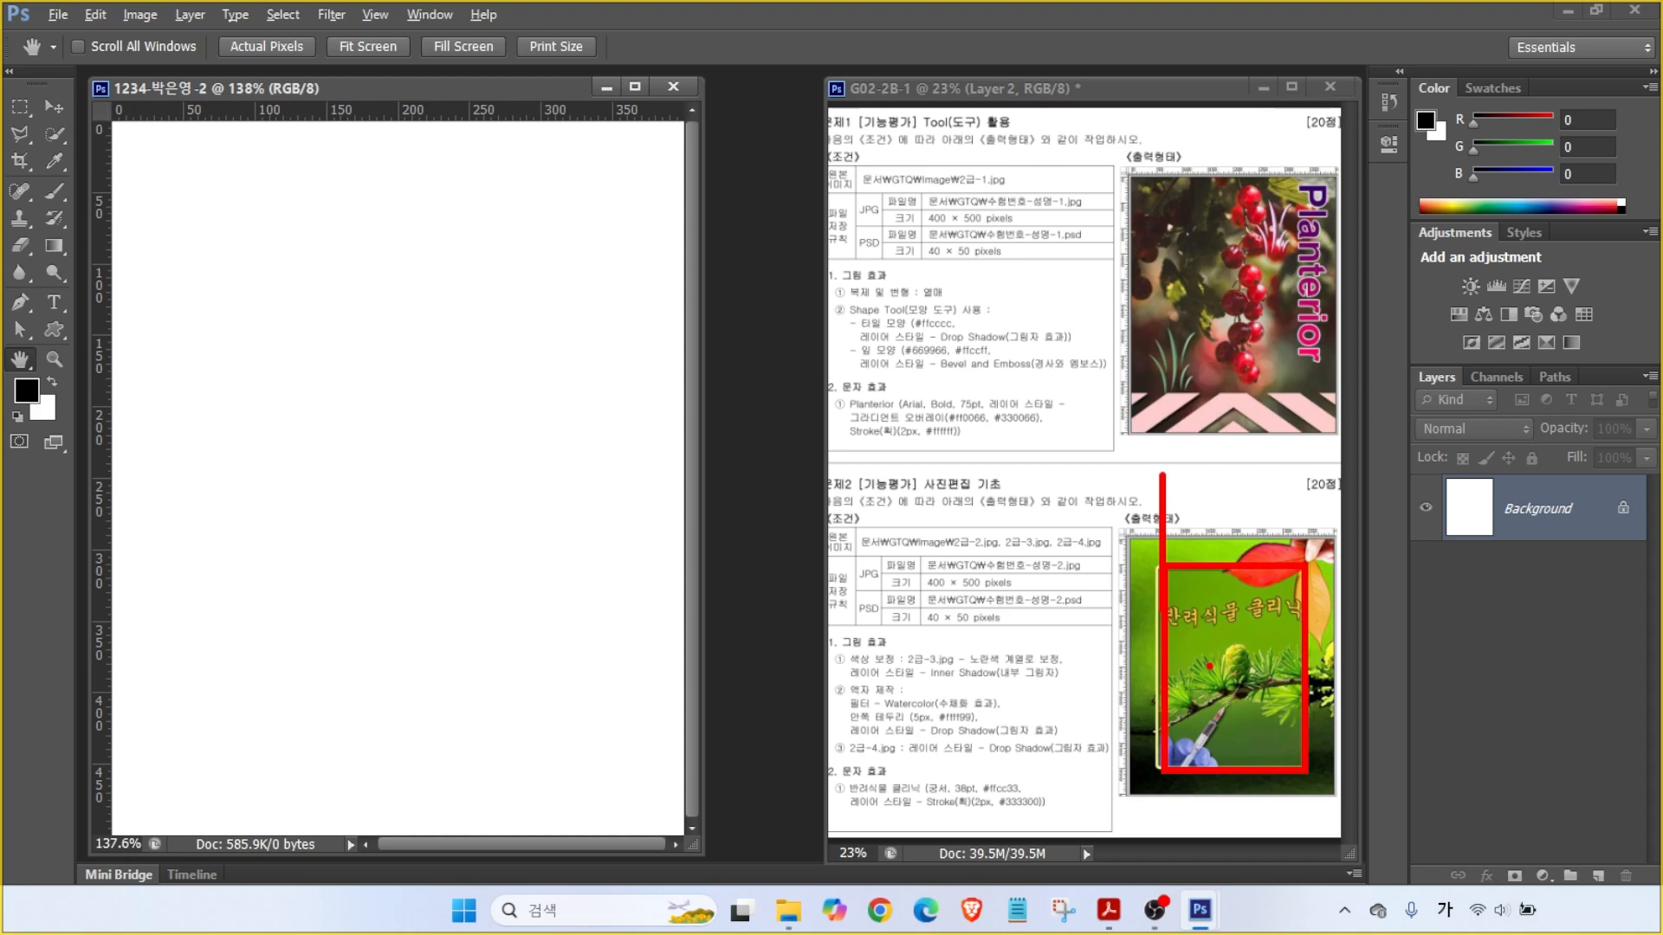
key("Escape")
- Drag out and cancel a few screen regions over the document window
key("ctrl+2")
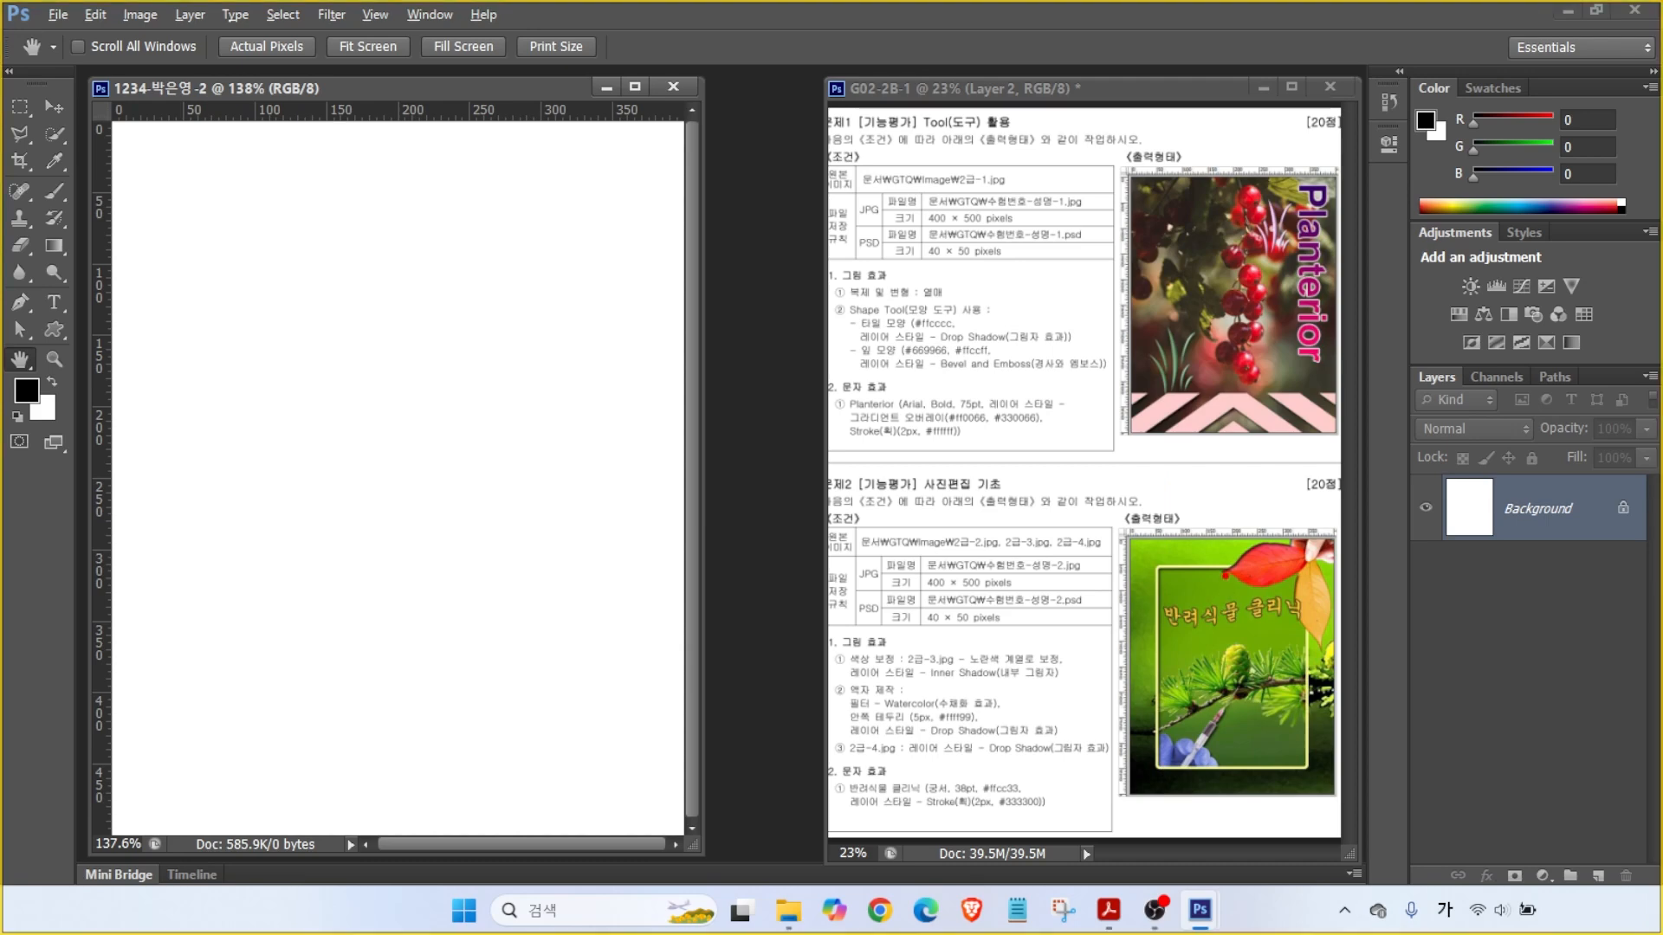
left_click_drag(1264, 556, 1227, 473)
left_click_drag(1190, 742, 1254, 814)
key("Escape")
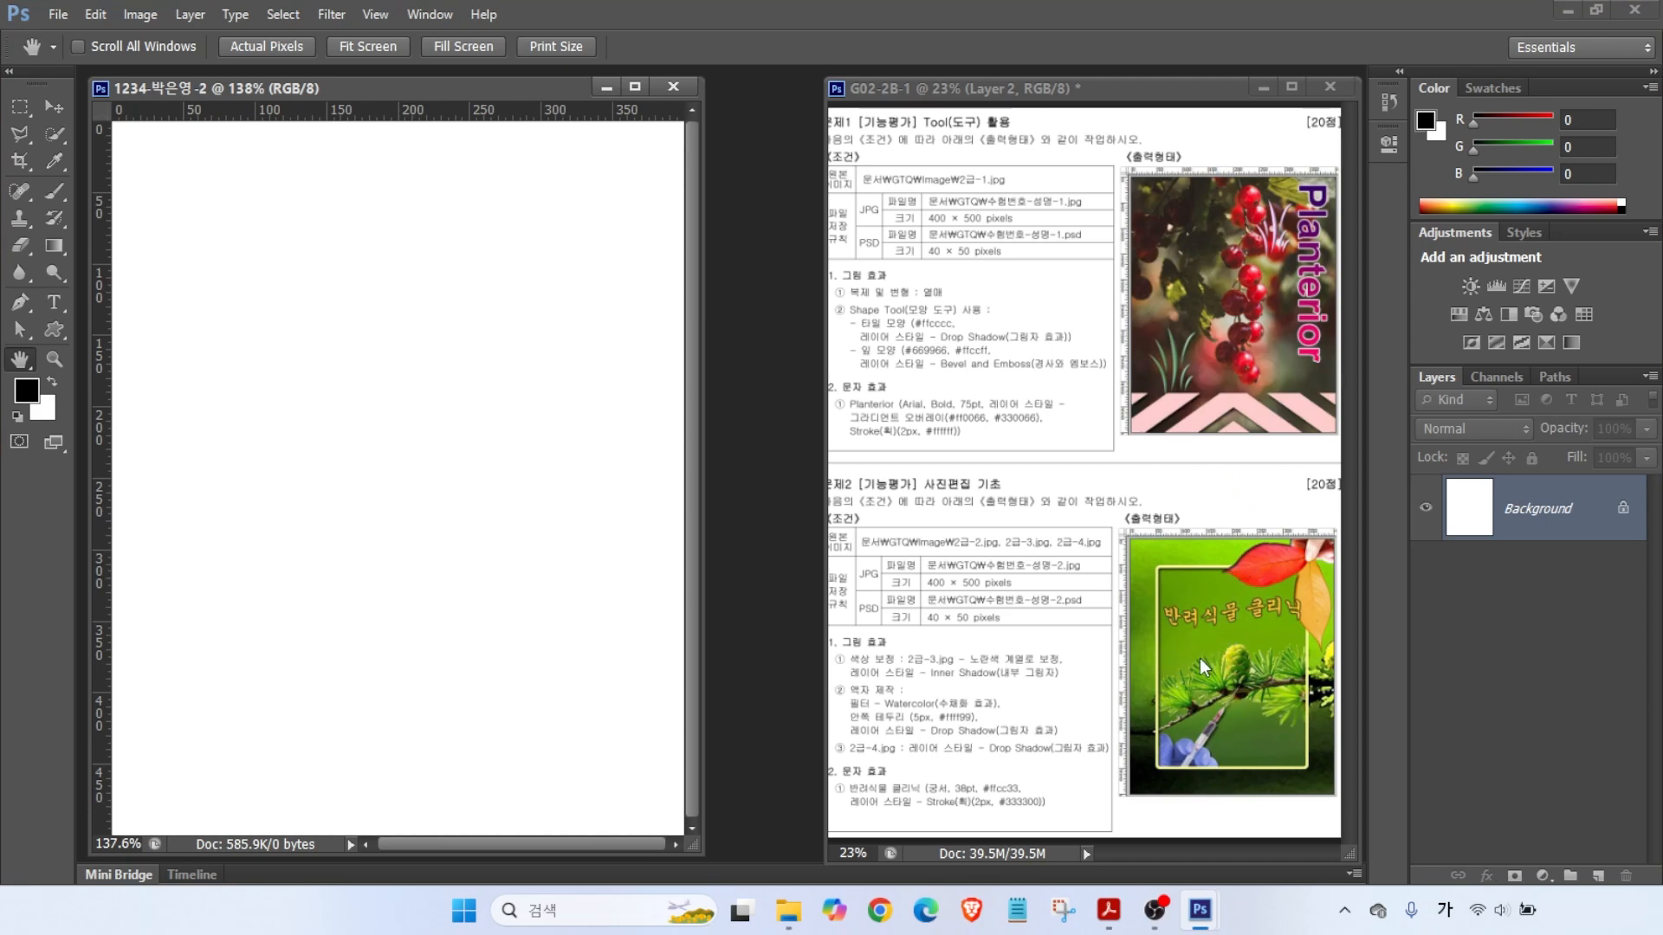
key("ctrl+2")
left_click_drag(829, 651, 792, 631)
mouse_move(829, 691)
left_mouse_down()
mouse_move(795, 678)
mouse_move(777, 723)
left_mouse_up()
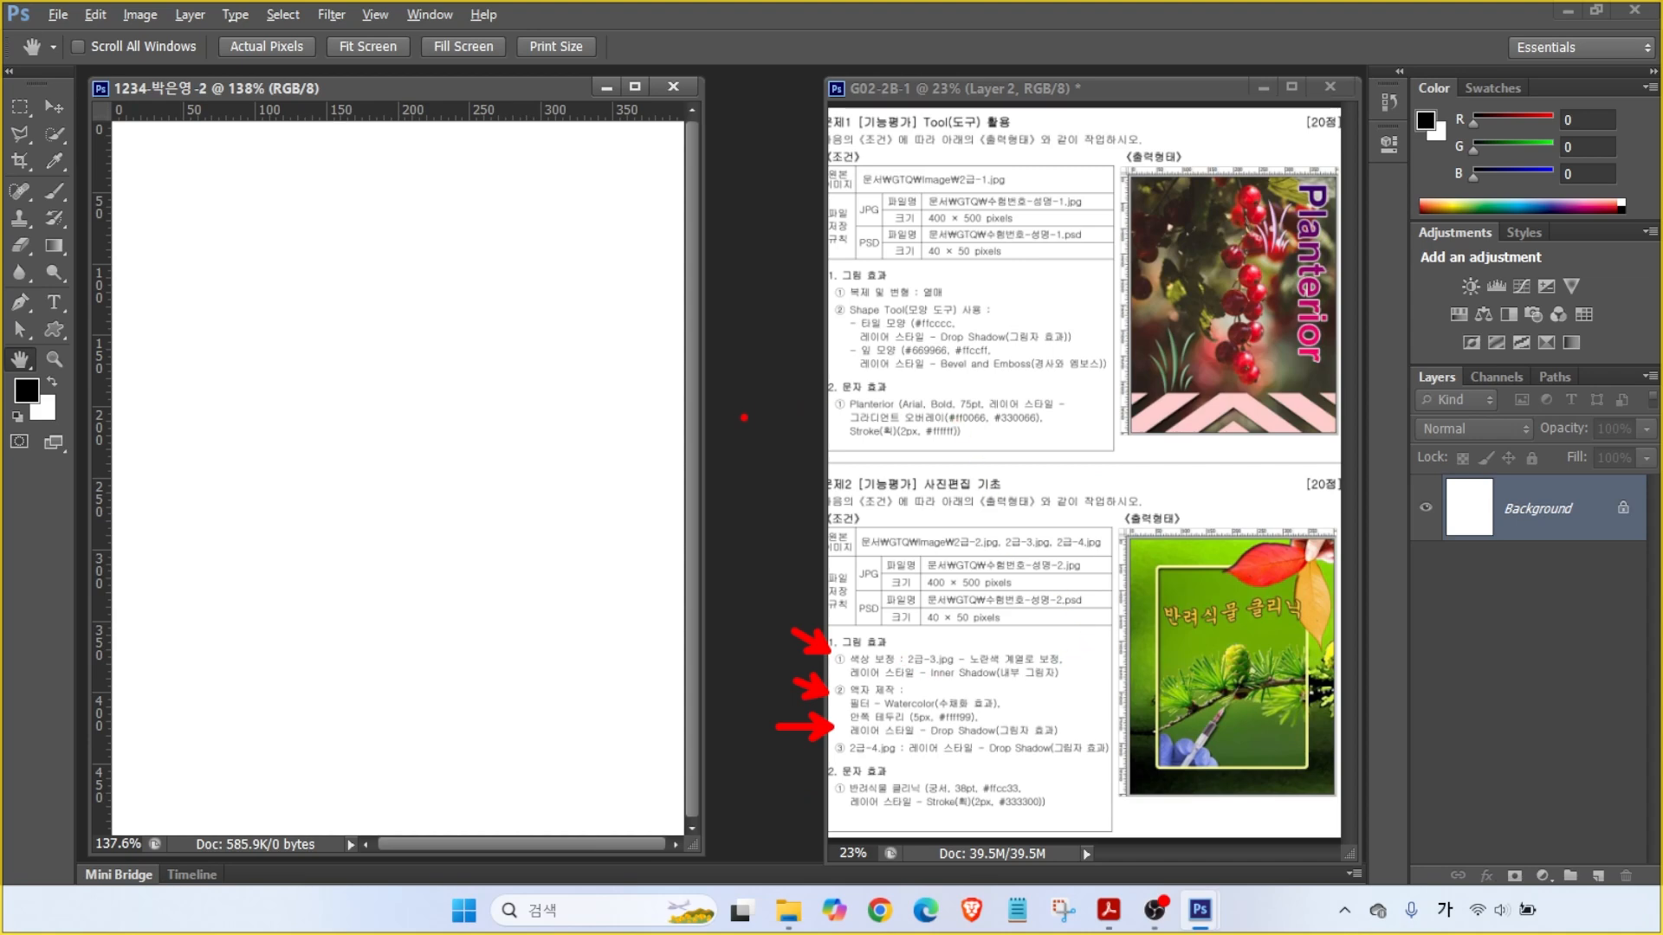
key("Escape")
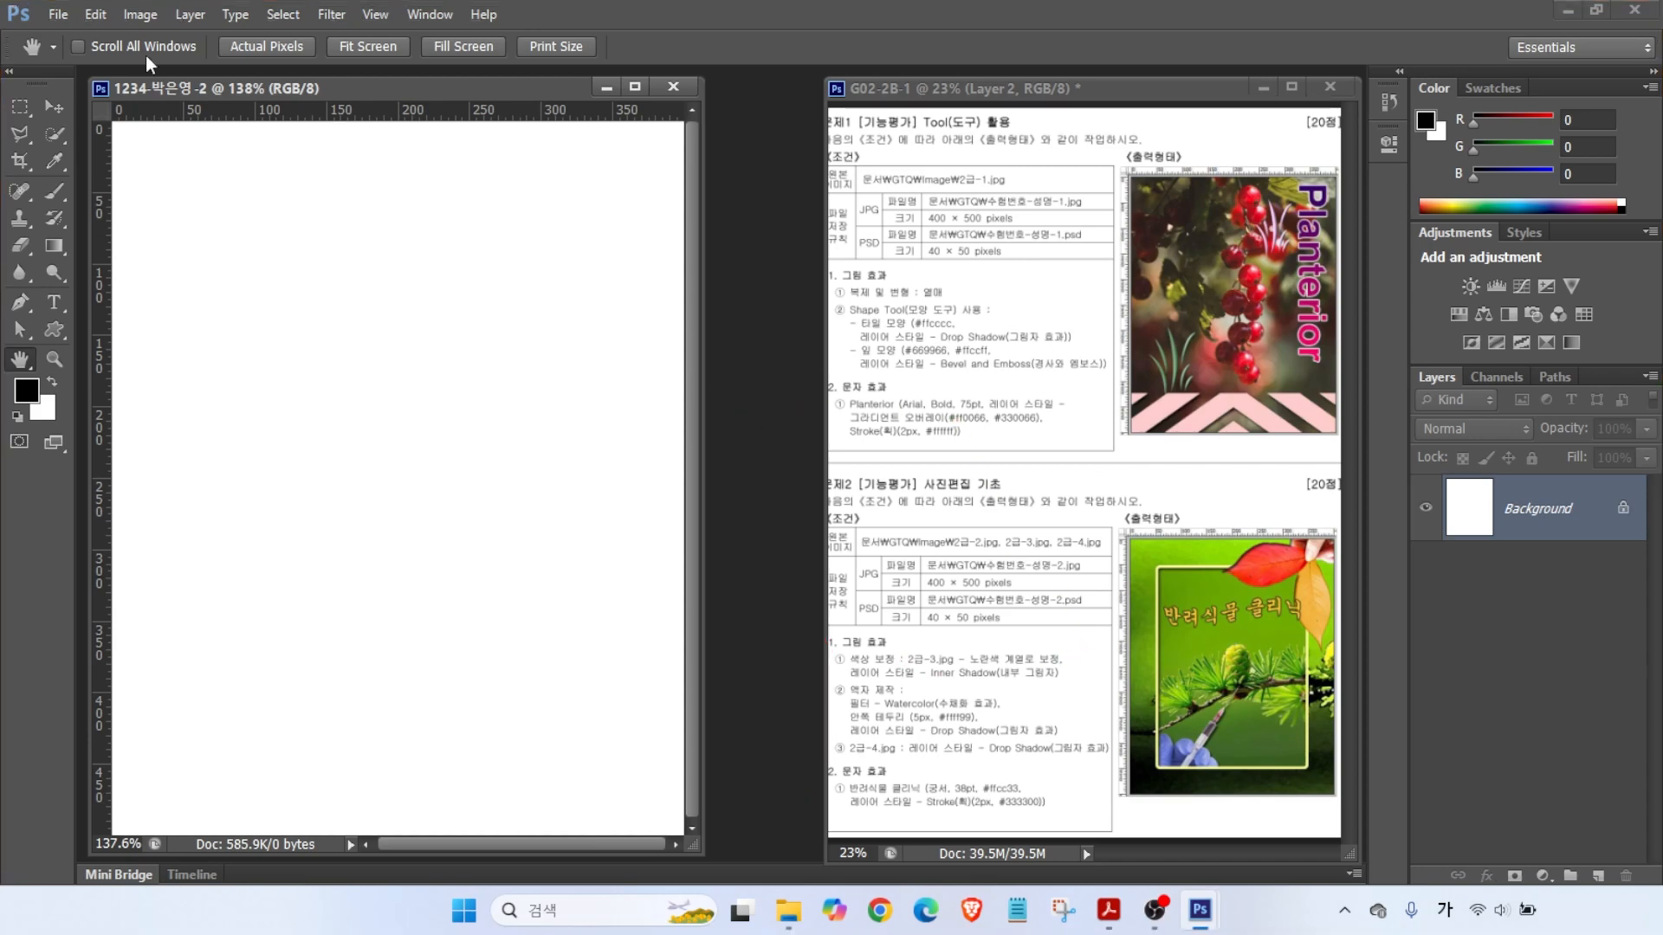
left_click(58, 14)
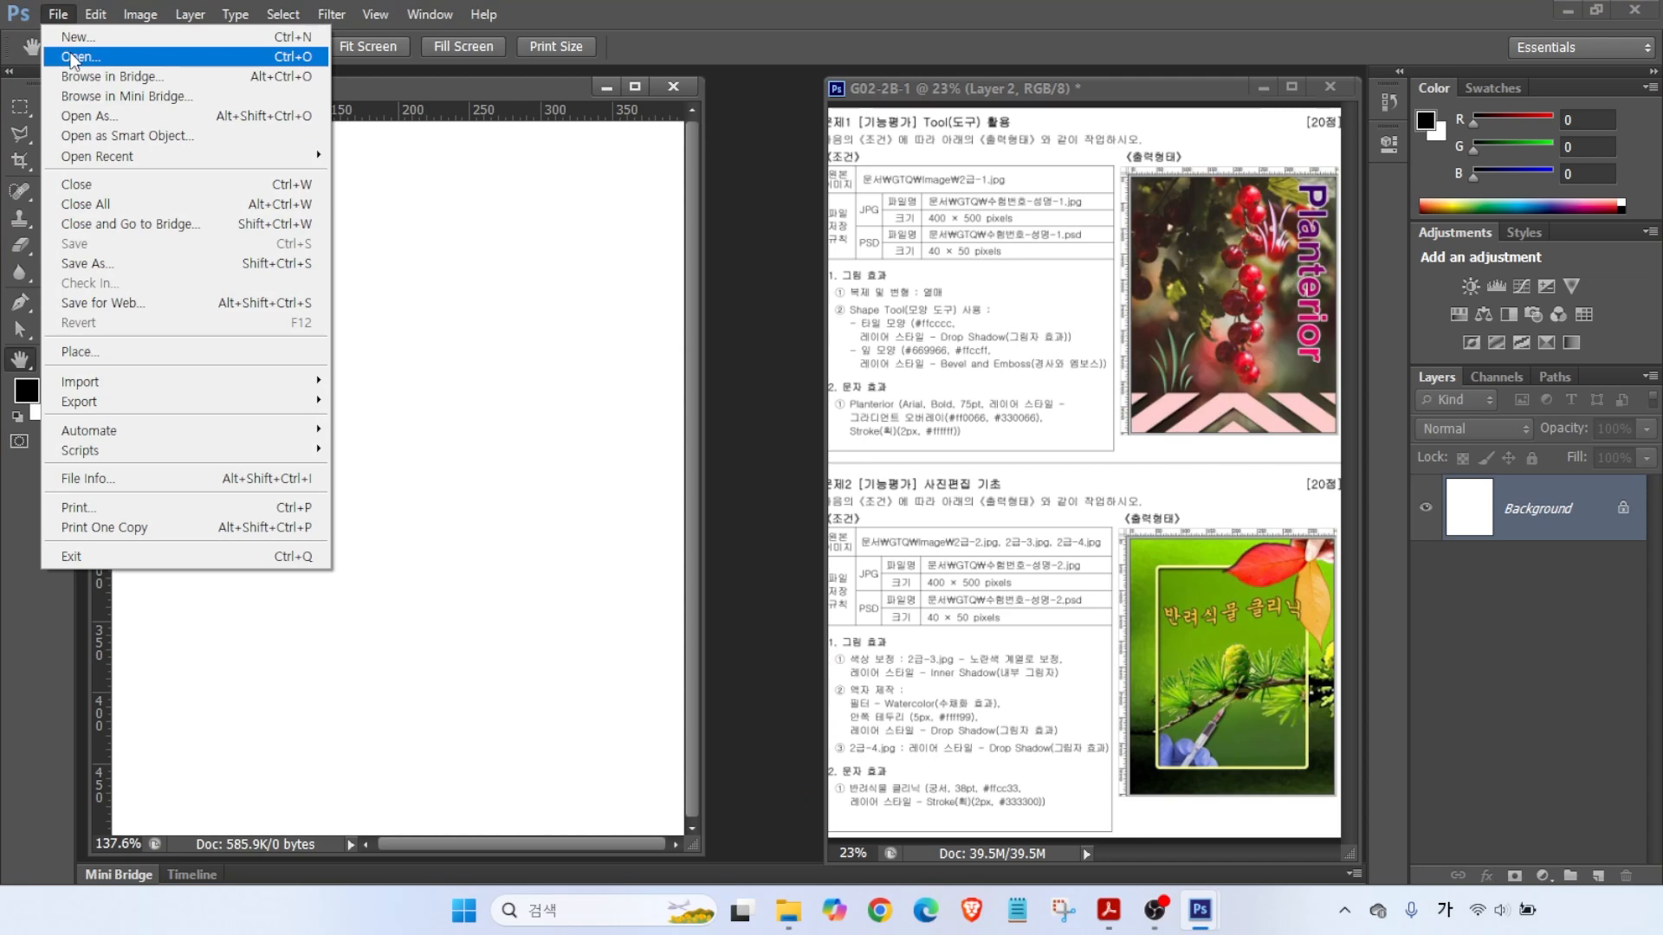
- Close the File menu without opening anything and cancel a few region drags
left_click(741, 274)
key("ctrl+2")
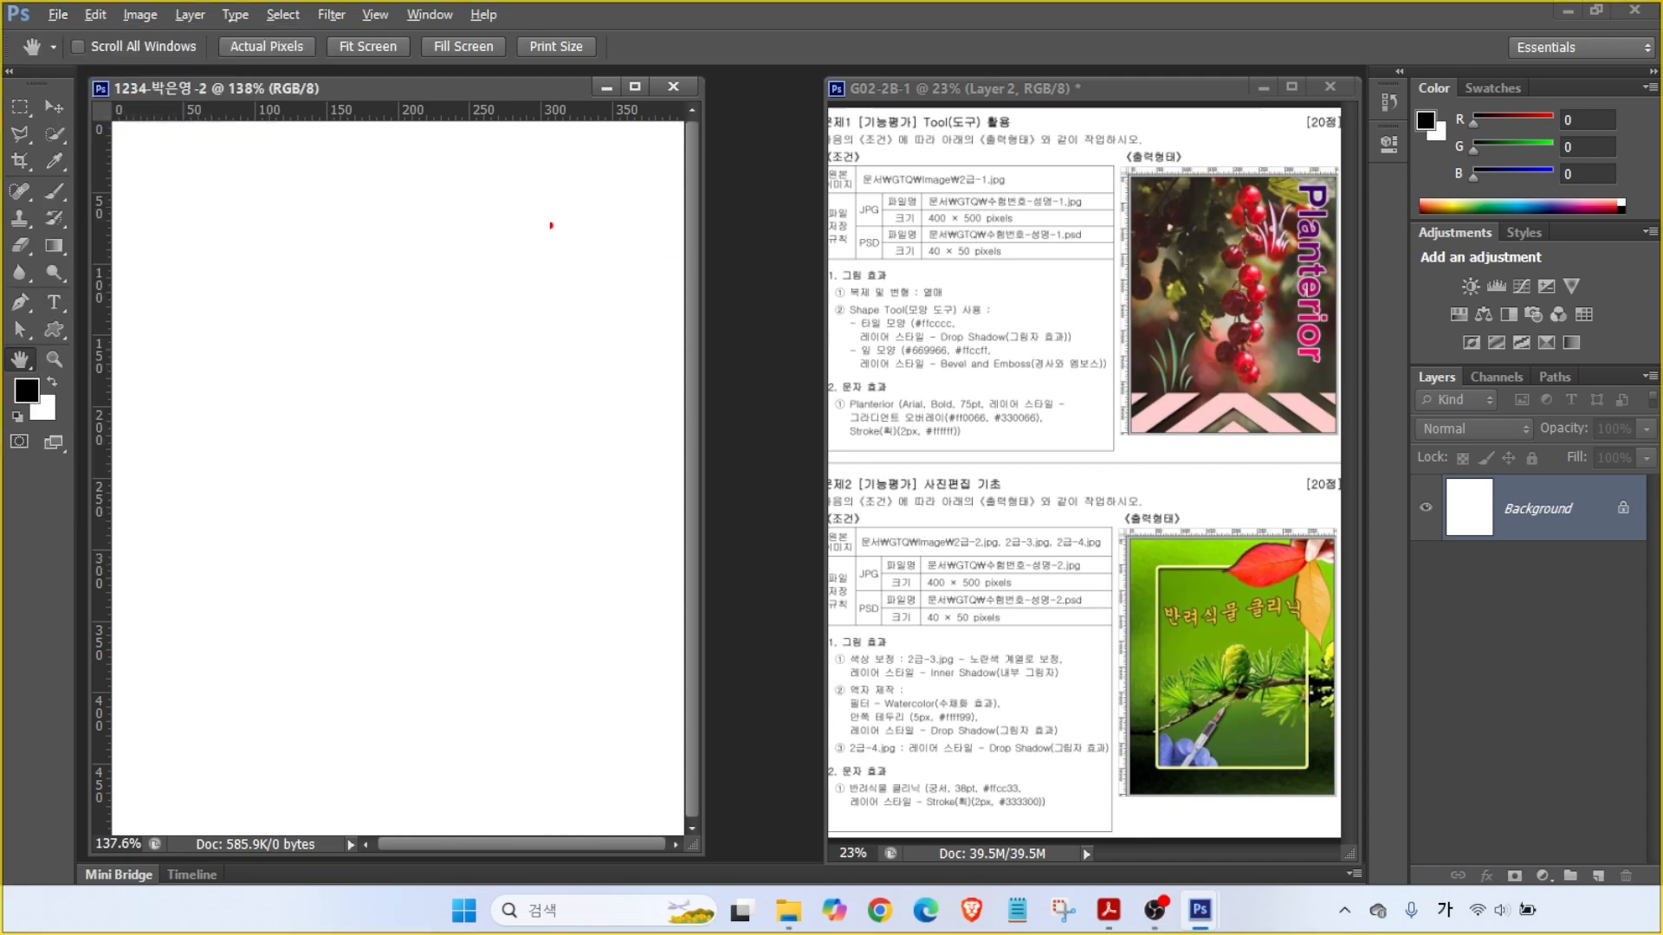
mouse_move(96, 80)
left_mouse_down()
mouse_move(660, 433)
mouse_move(95, 76)
left_mouse_up()
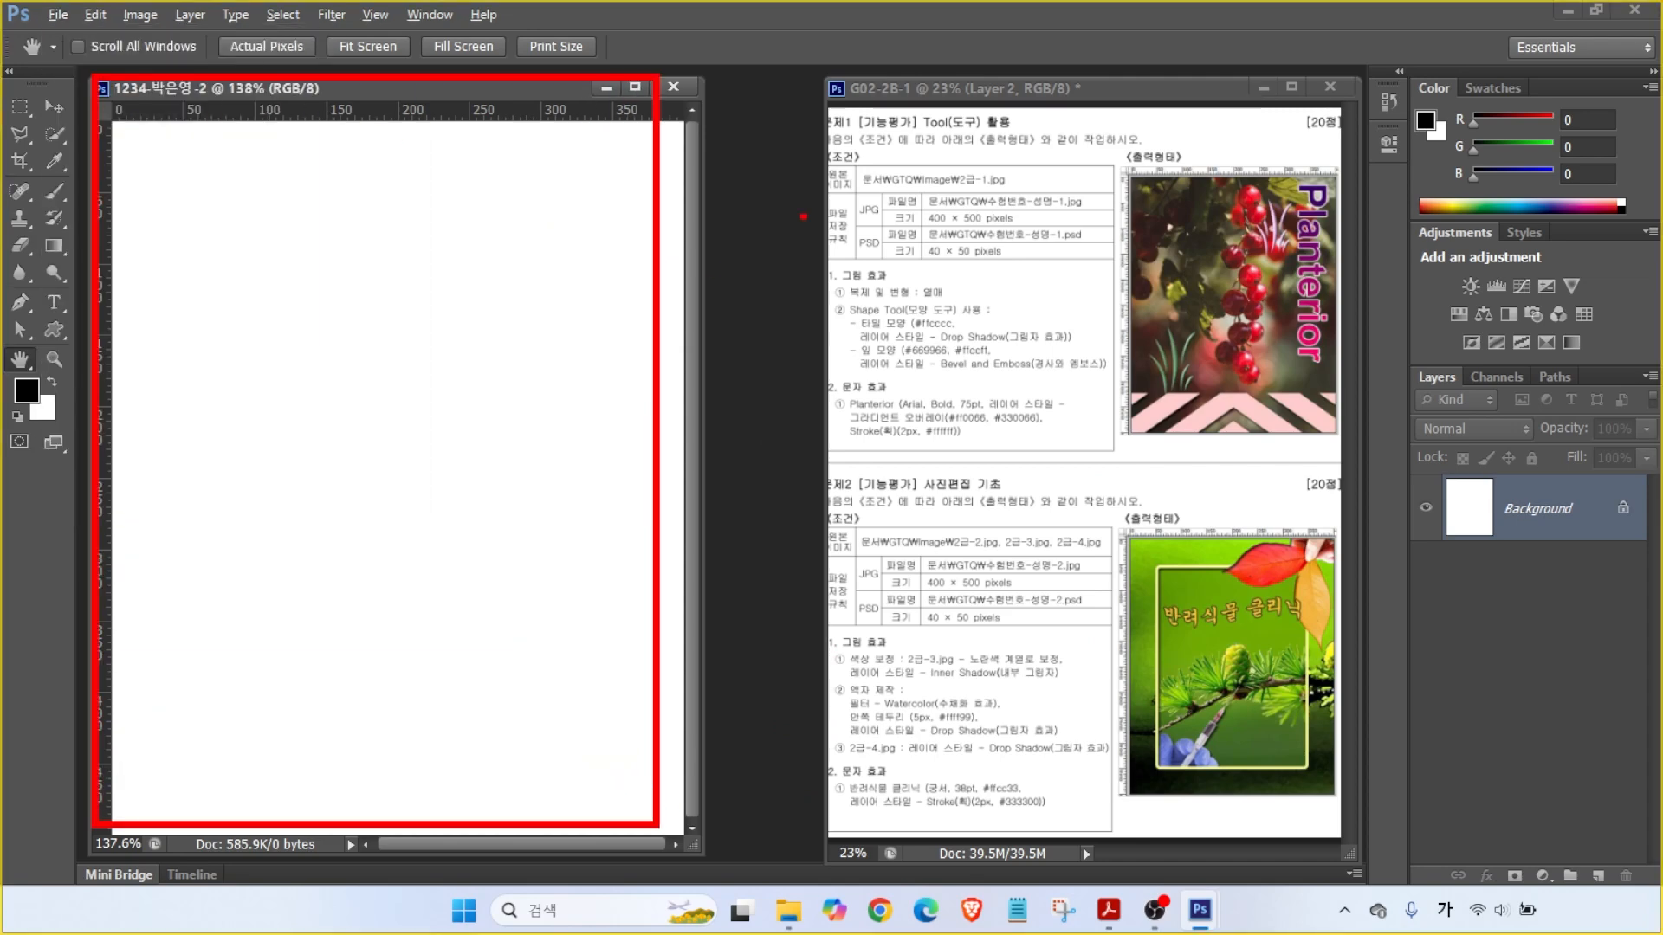
left_click_drag(1297, 76, 1297, 121)
left_click_drag(832, 803, 797, 77)
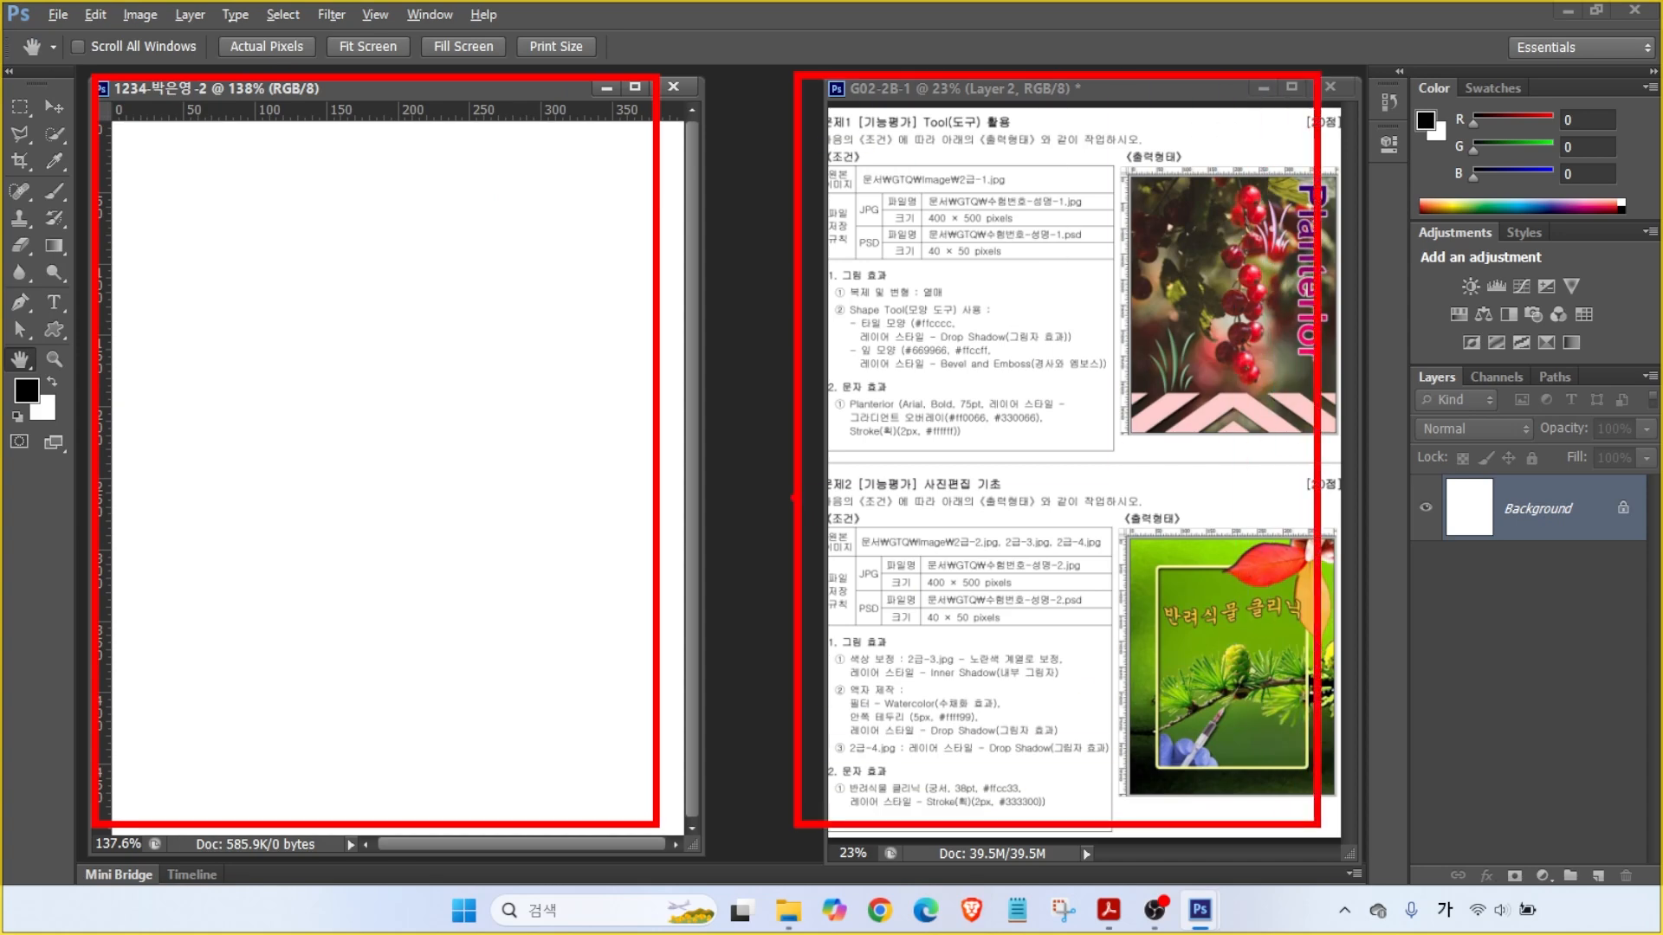
key("e")
left_click_drag(768, 205, 751, 393)
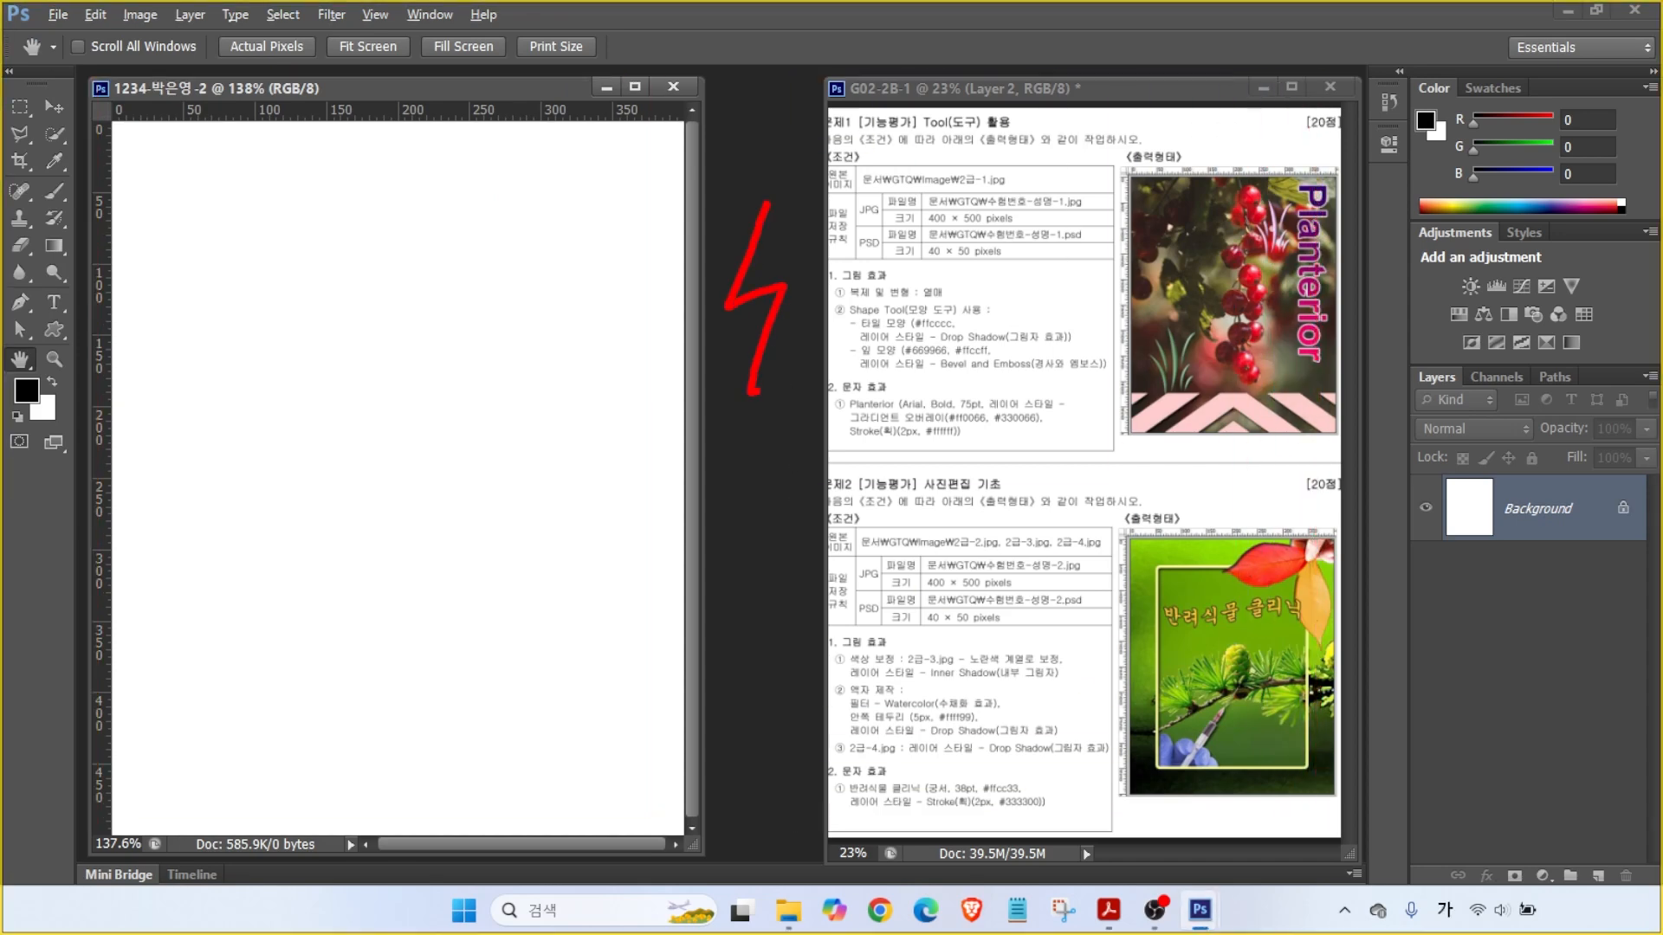
key("Escape")
- Open 2급-2.jpg from the images folder and move its window aside
key("ctrl+o")
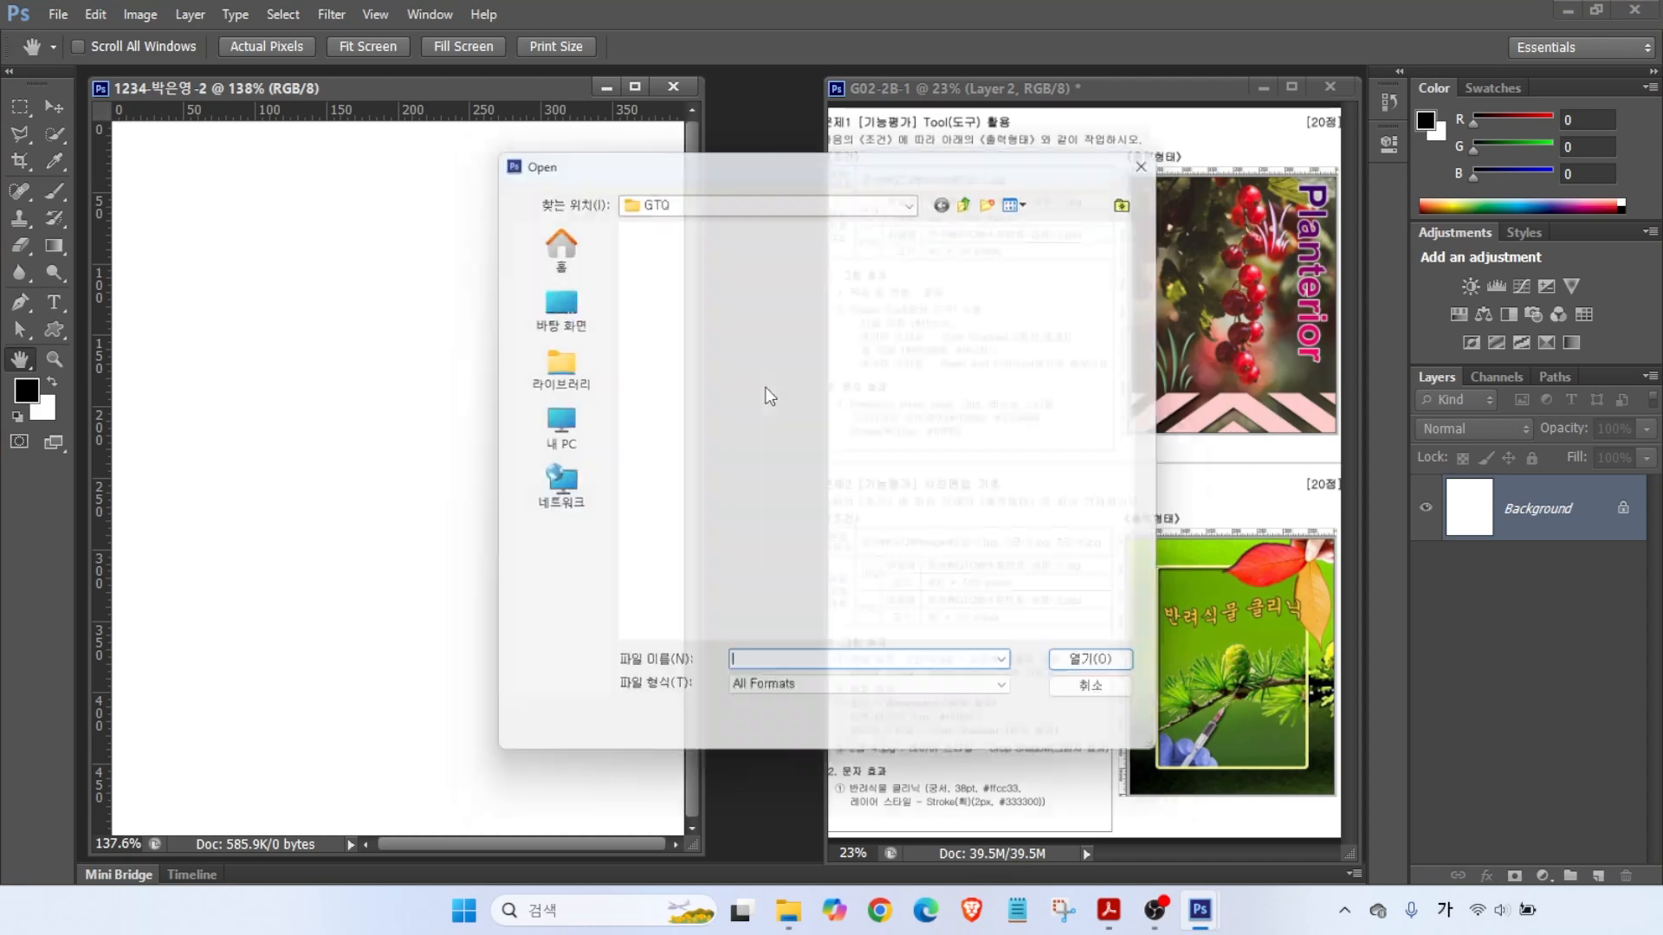
left_click_drag(716, 158, 813, 172)
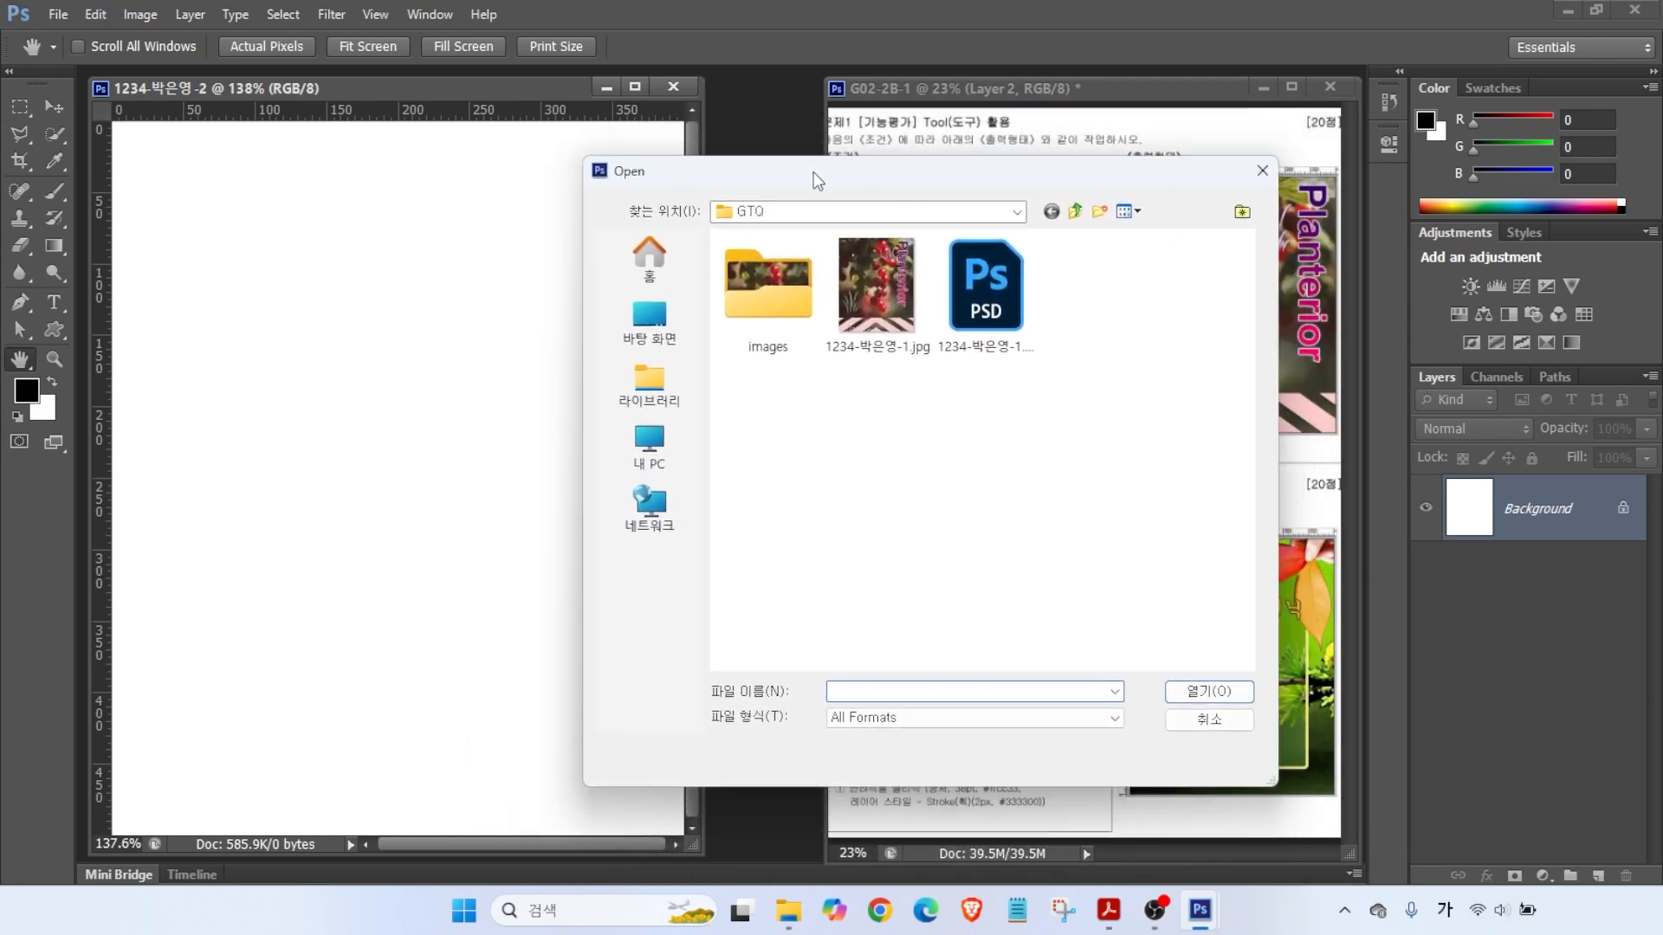
double_click(766, 294)
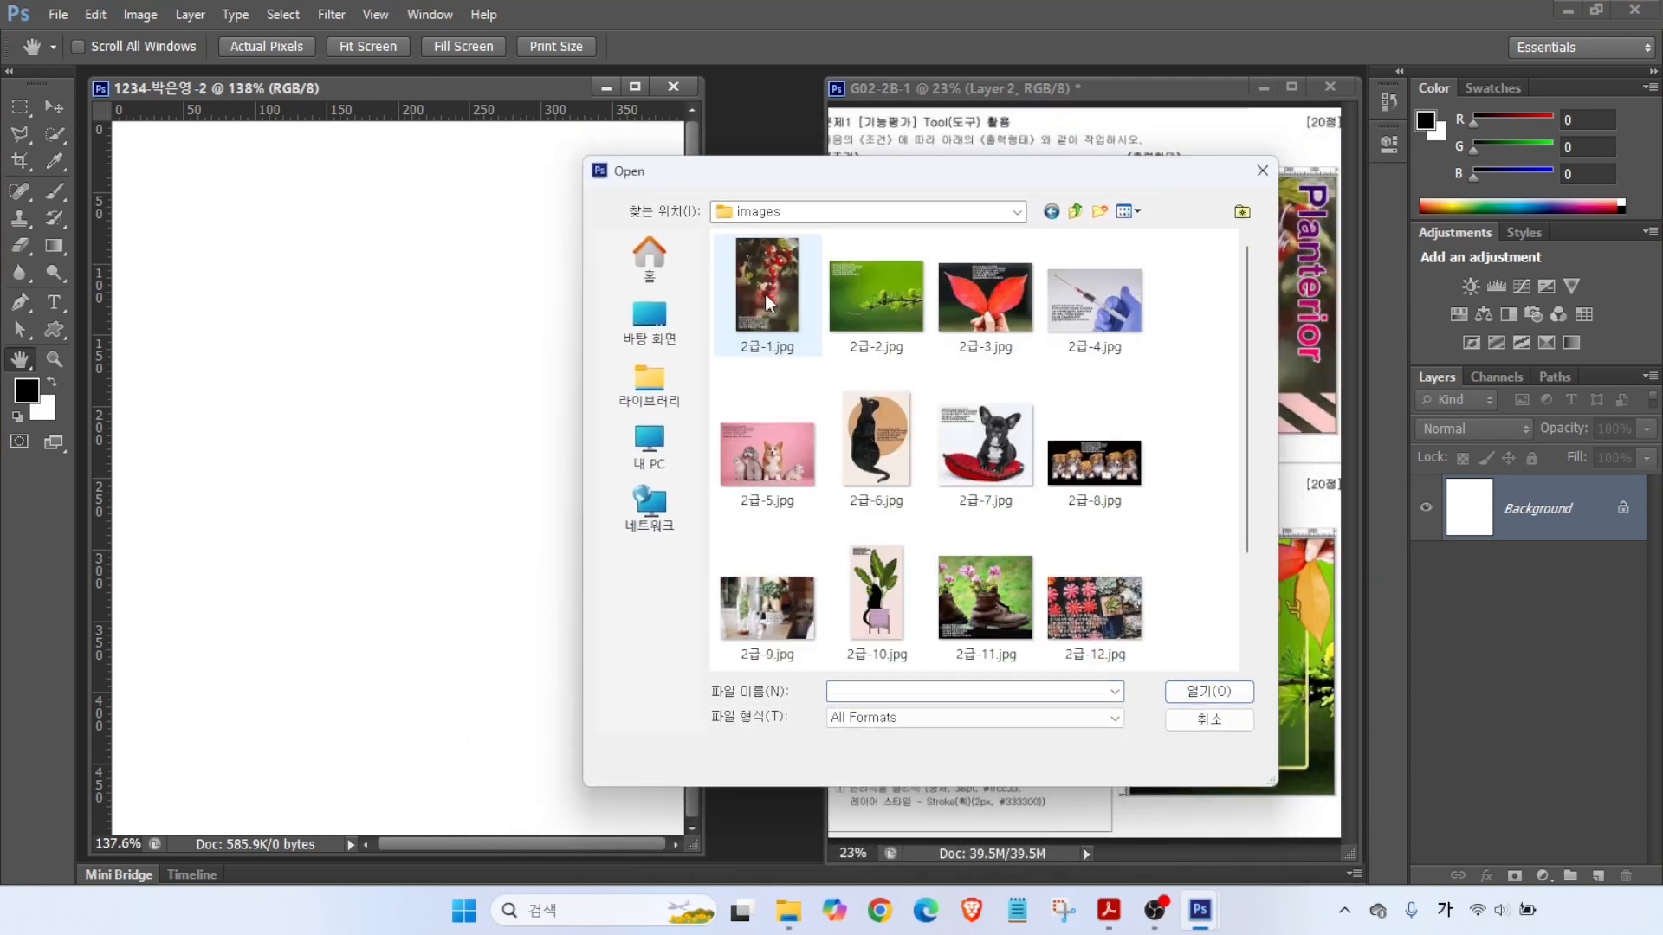
left_click(868, 291)
left_click_drag(851, 170, 688, 176)
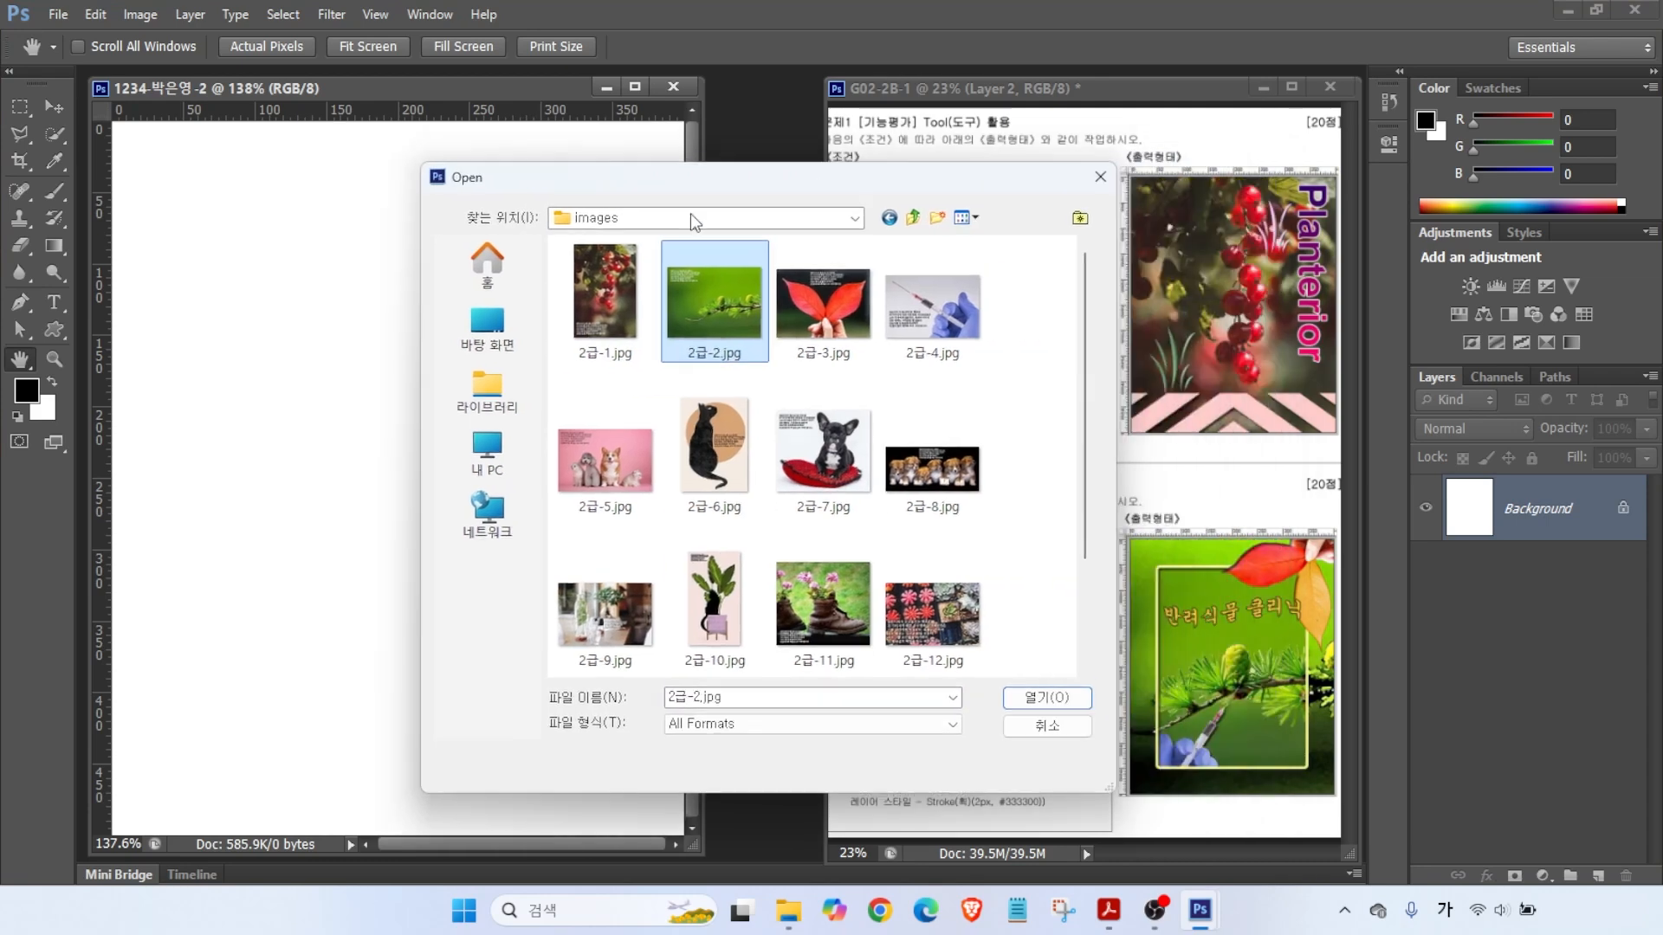
left_click(1046, 698)
left_click_drag(432, 127, 543, 154)
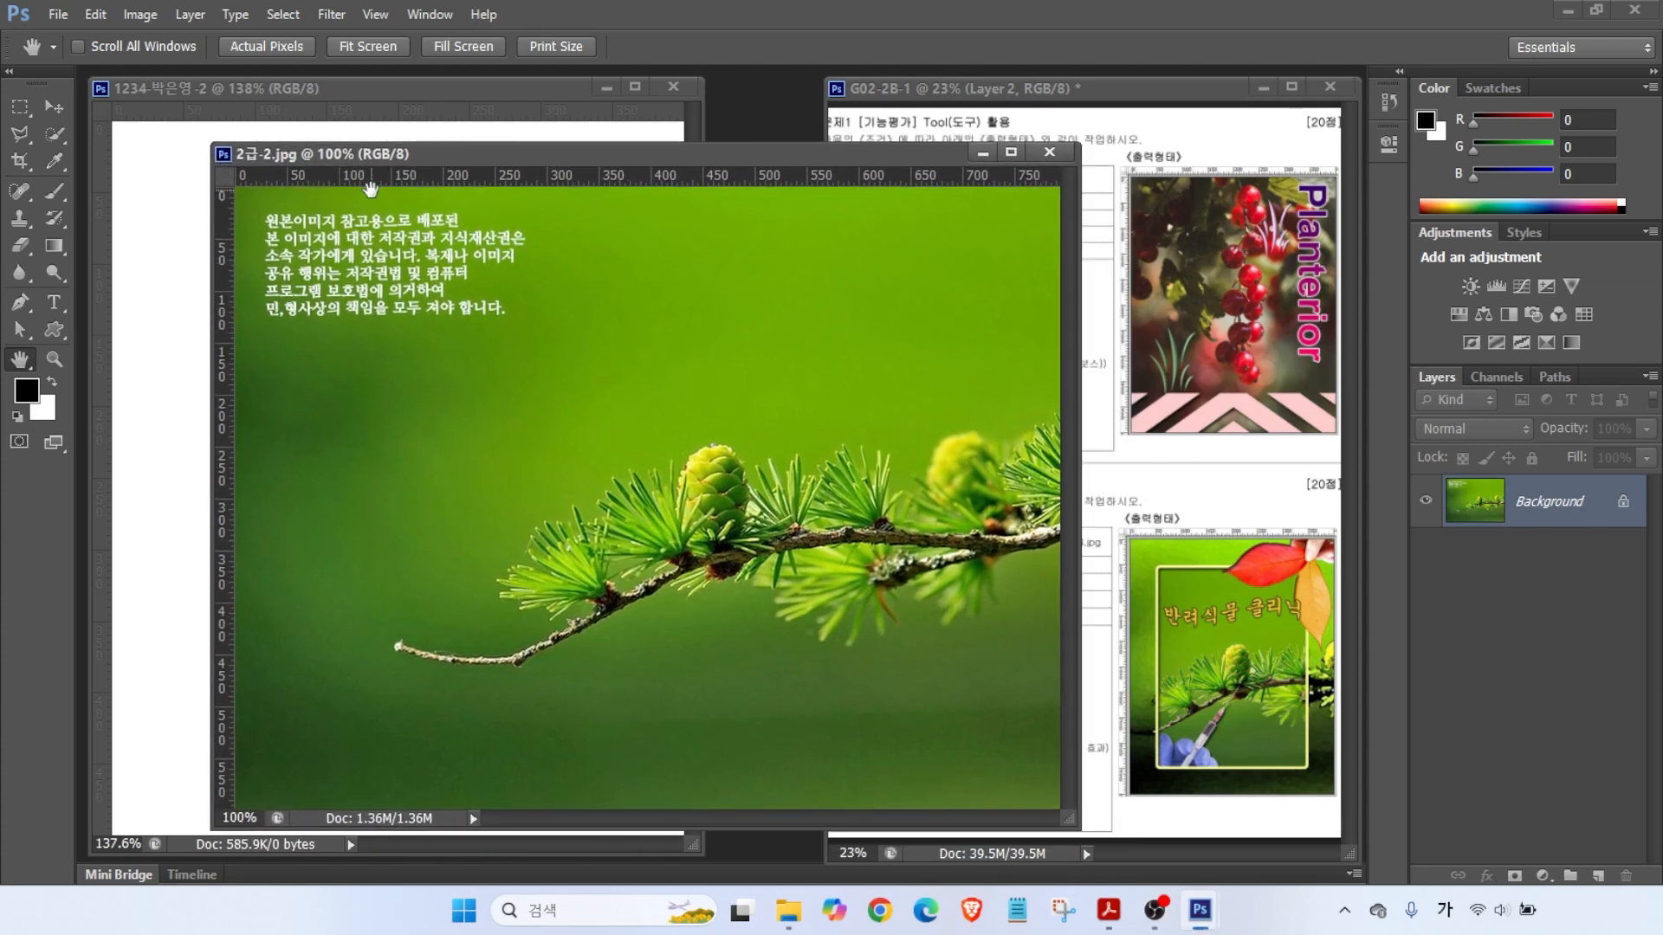
left_click(139, 14)
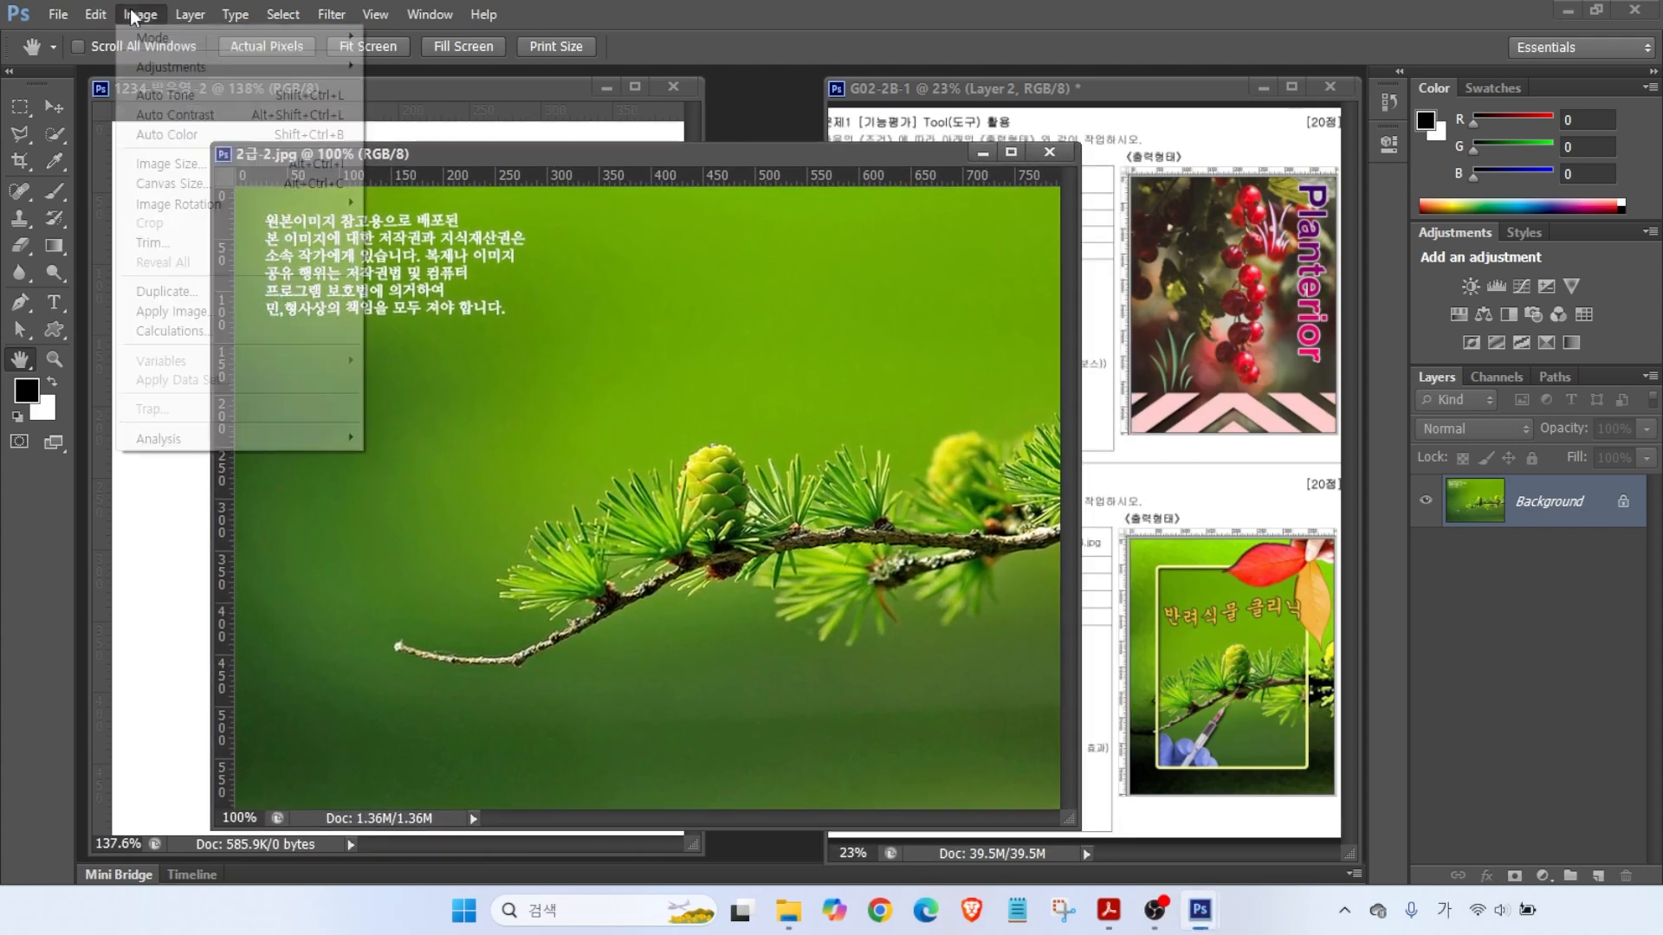
- Resize the branch photo to 663×500 px by setting height 500 with proportions constrained
left_click(159, 164)
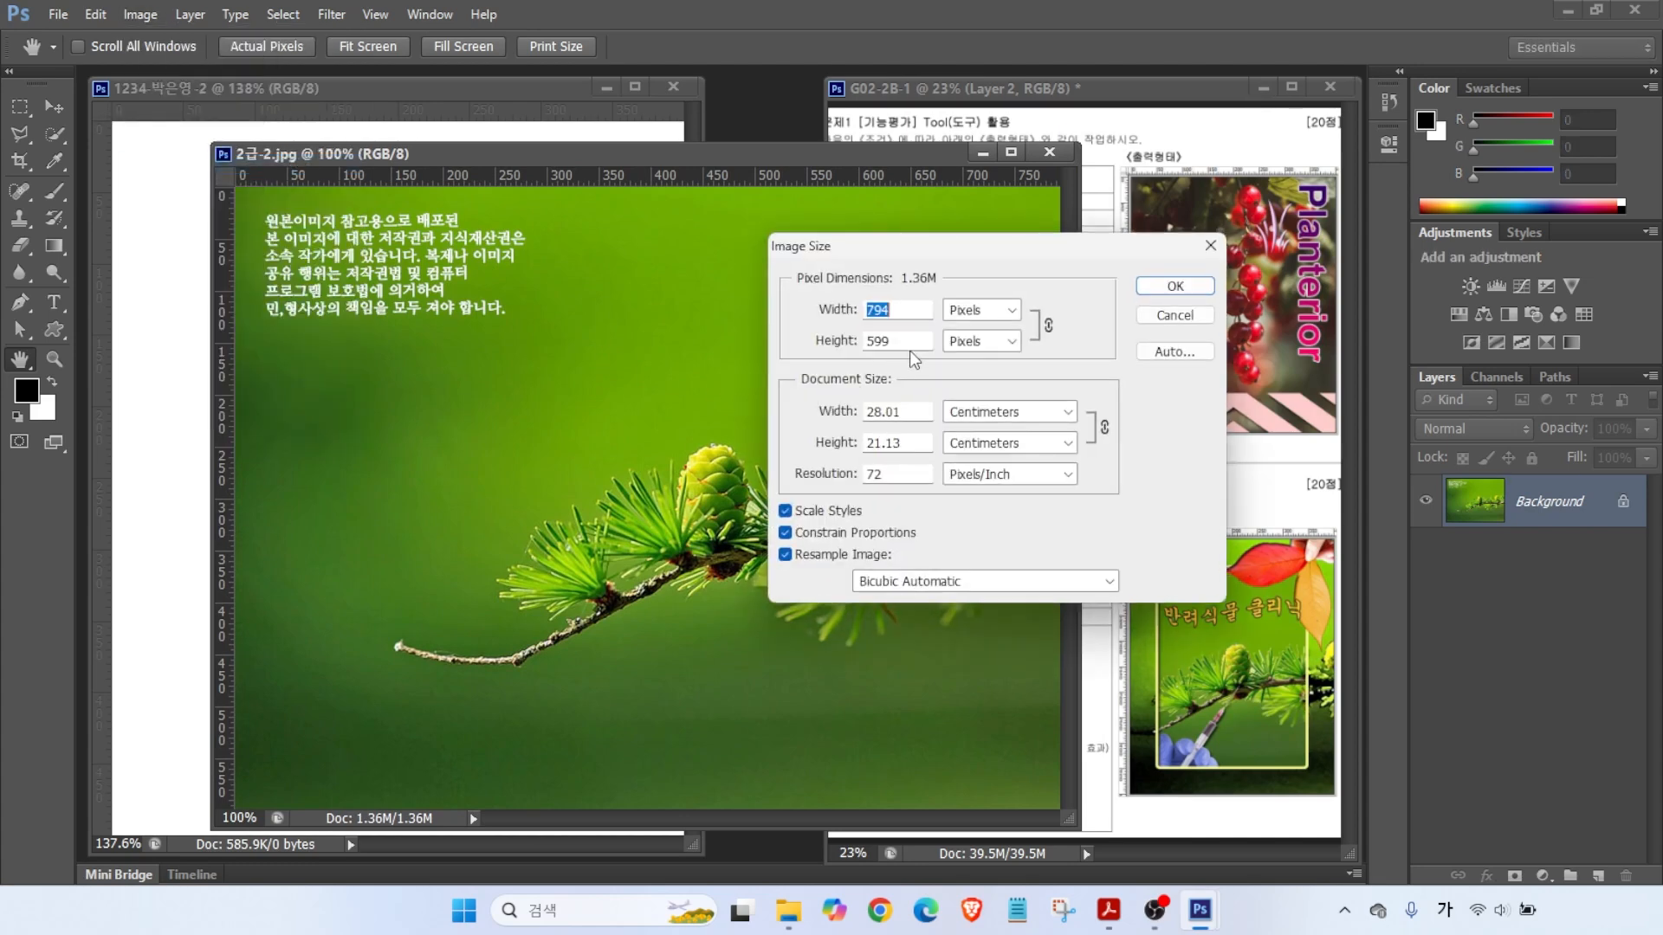
type("400")
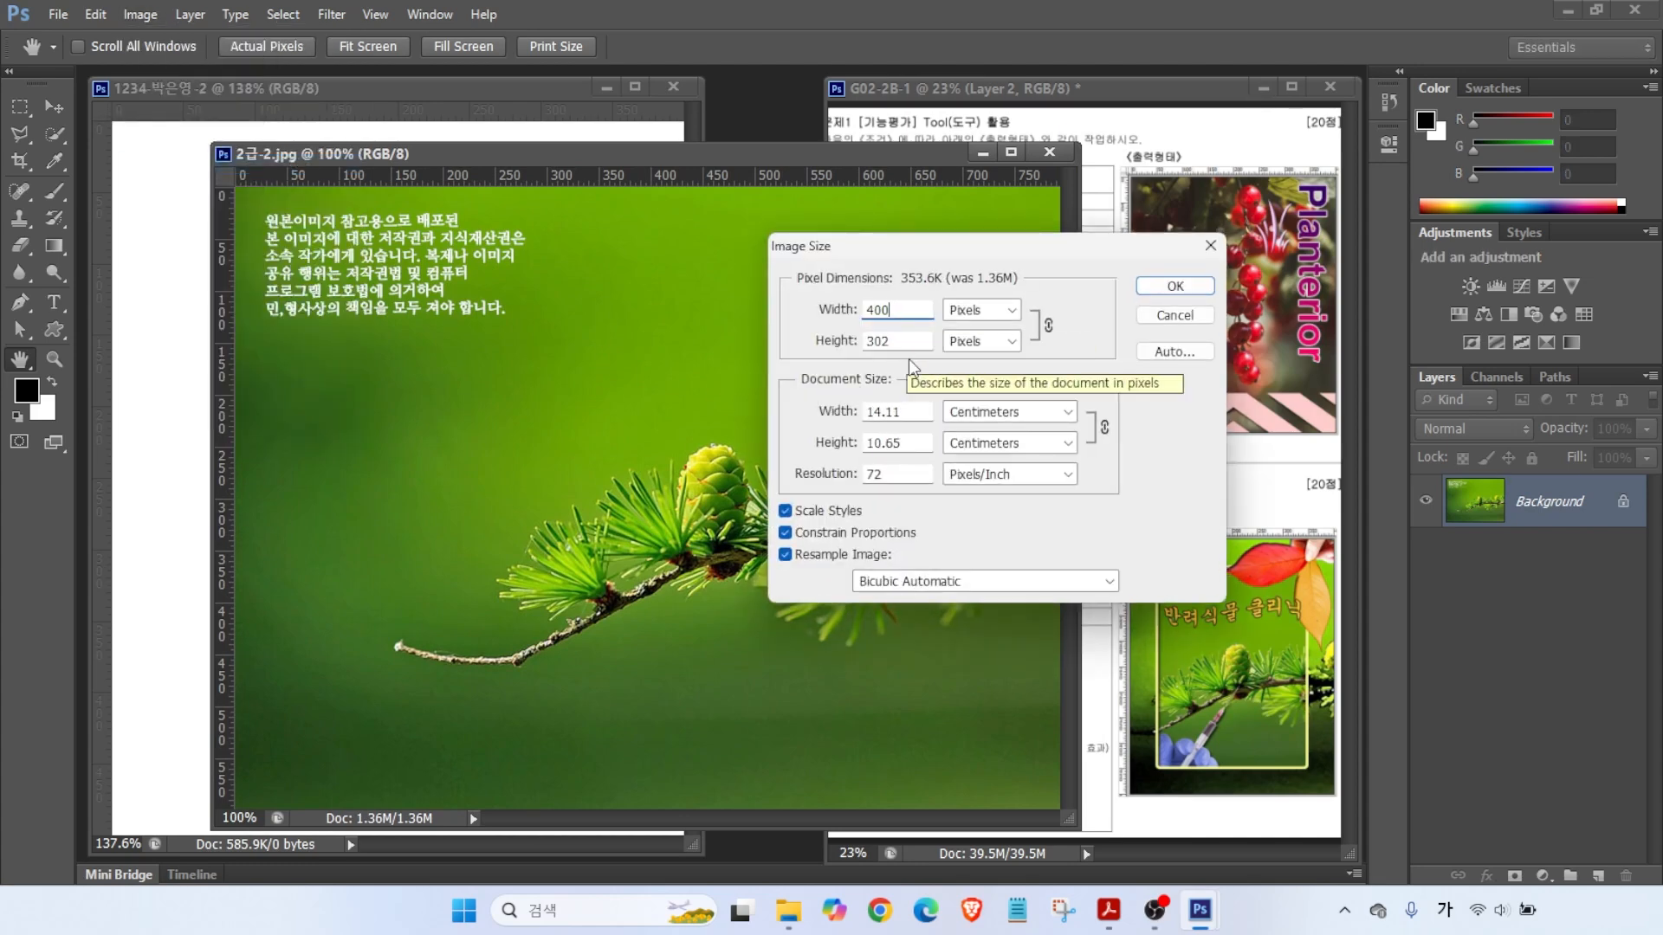
double_click(891, 341)
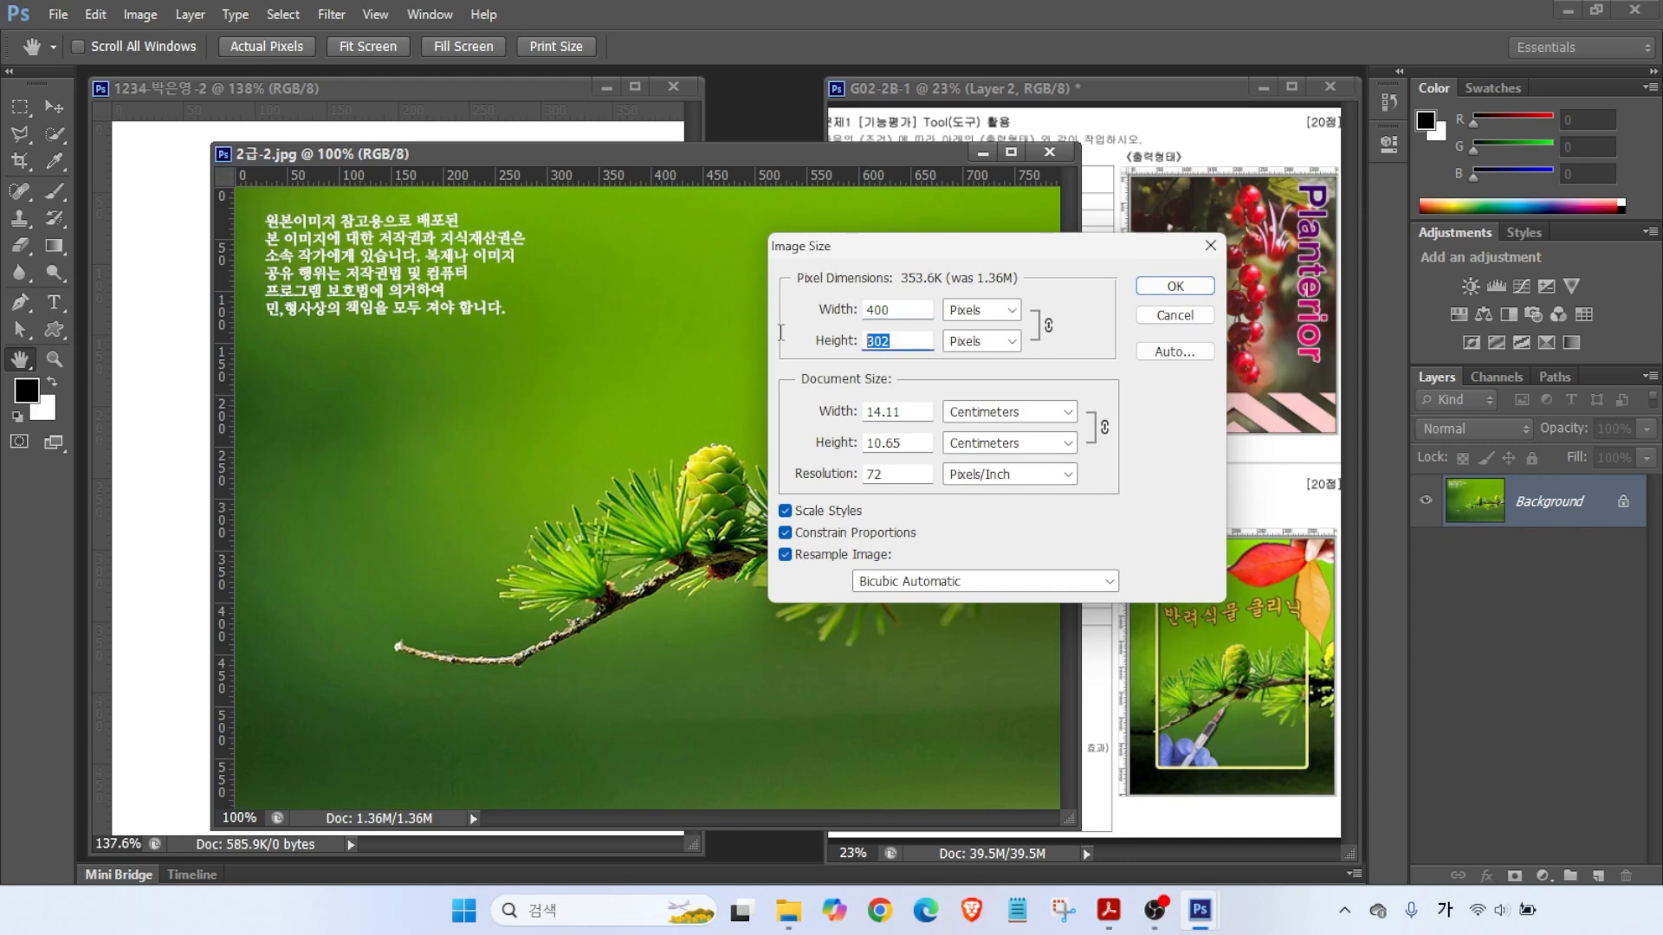
type("500")
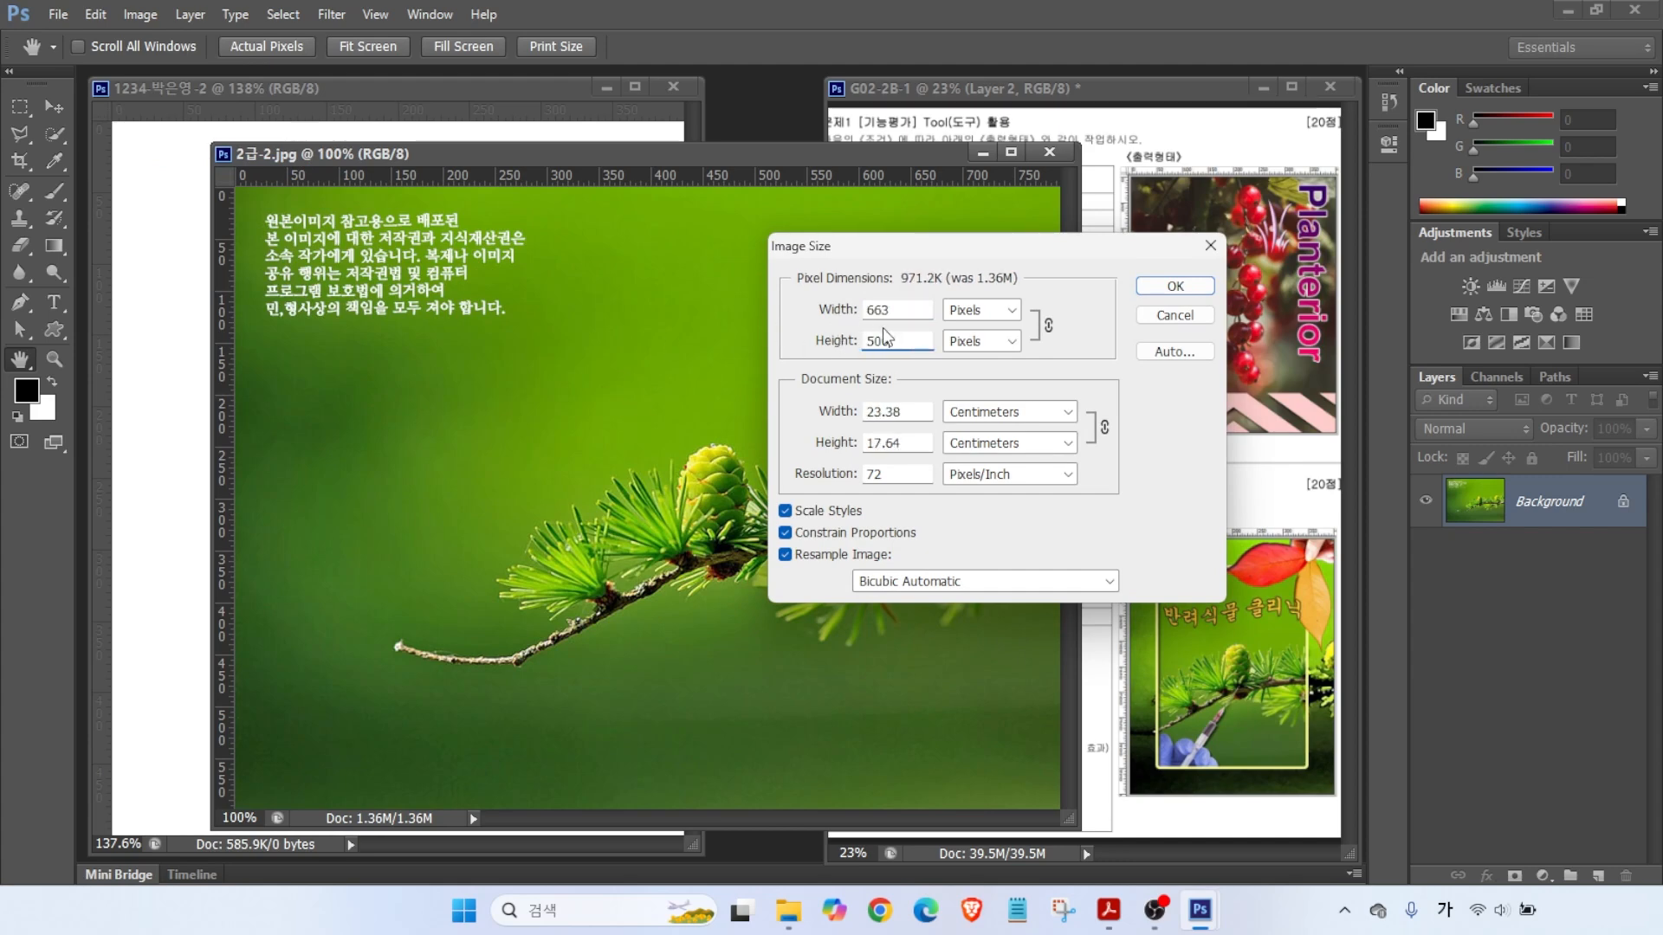
left_click(1178, 285)
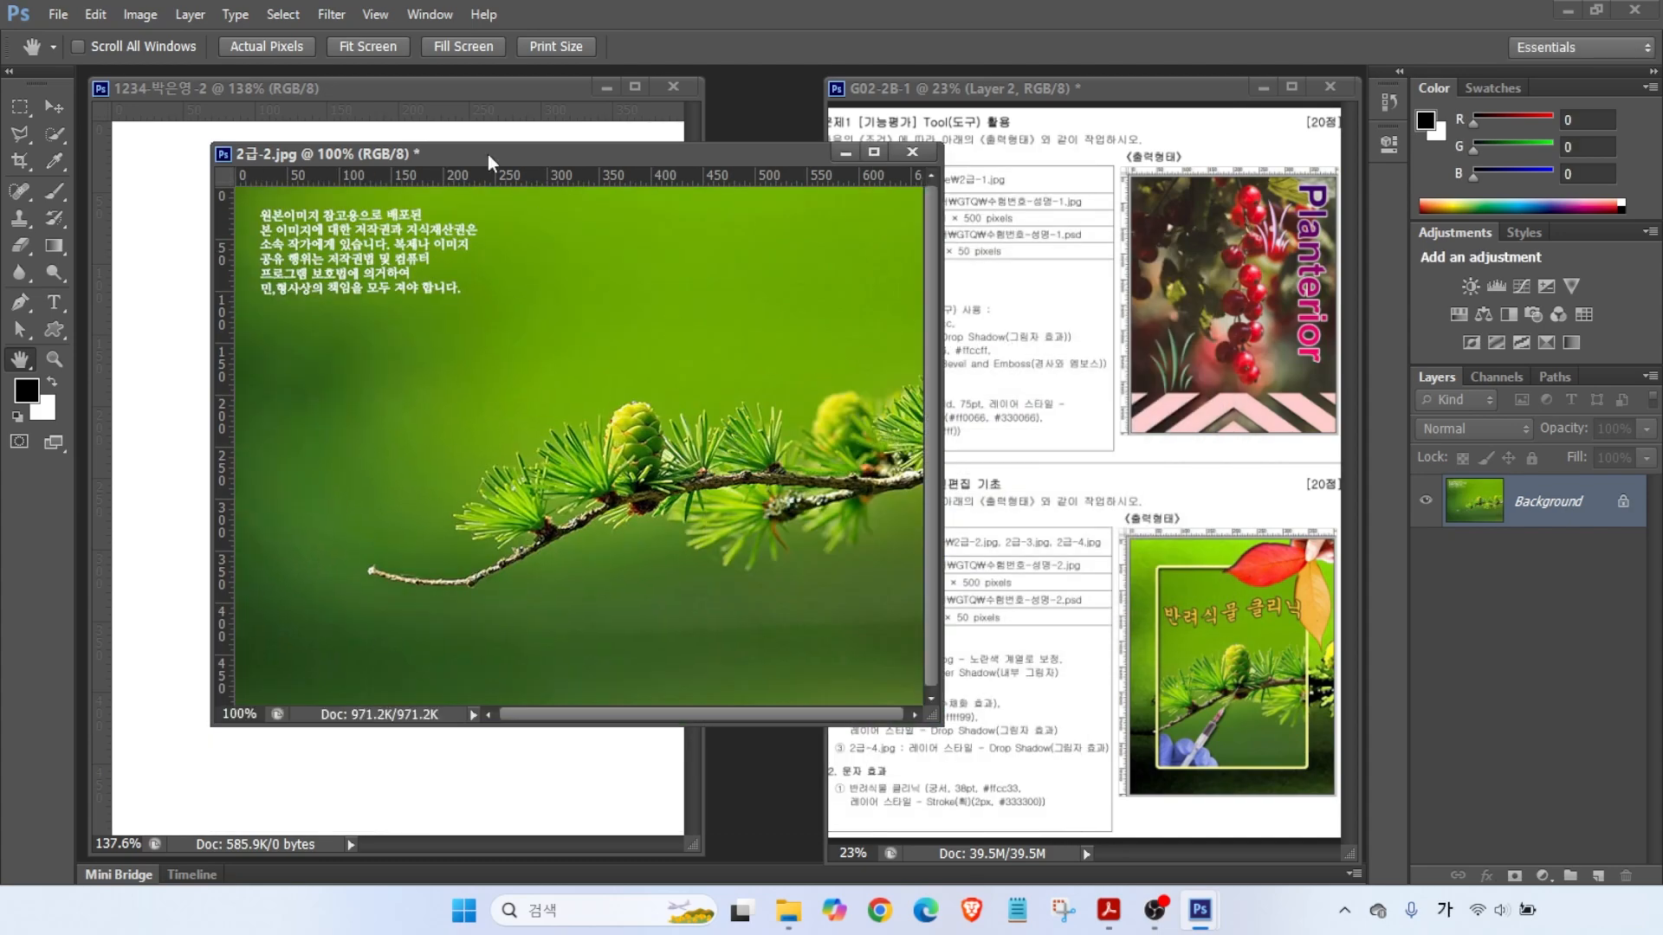
- Drag the branch photo into the new document and close the original without saving
left_click_drag(498, 164, 678, 188)
left_click(53, 106)
left_click_drag(586, 569, 511, 459)
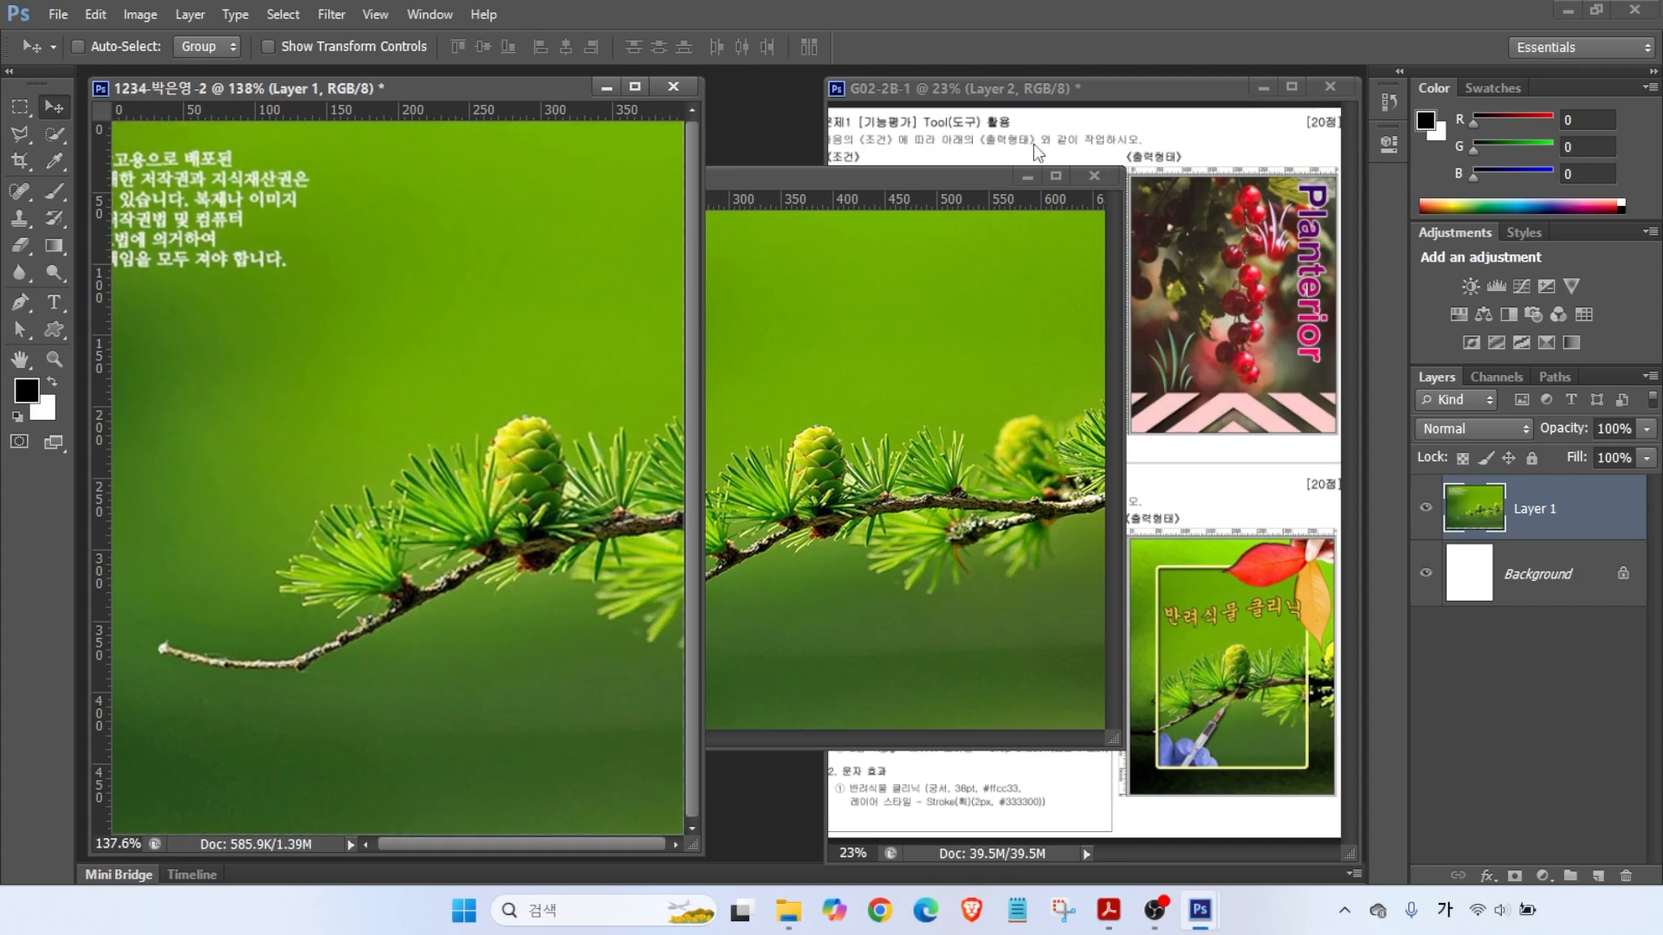
left_click(1102, 180)
left_click(835, 349)
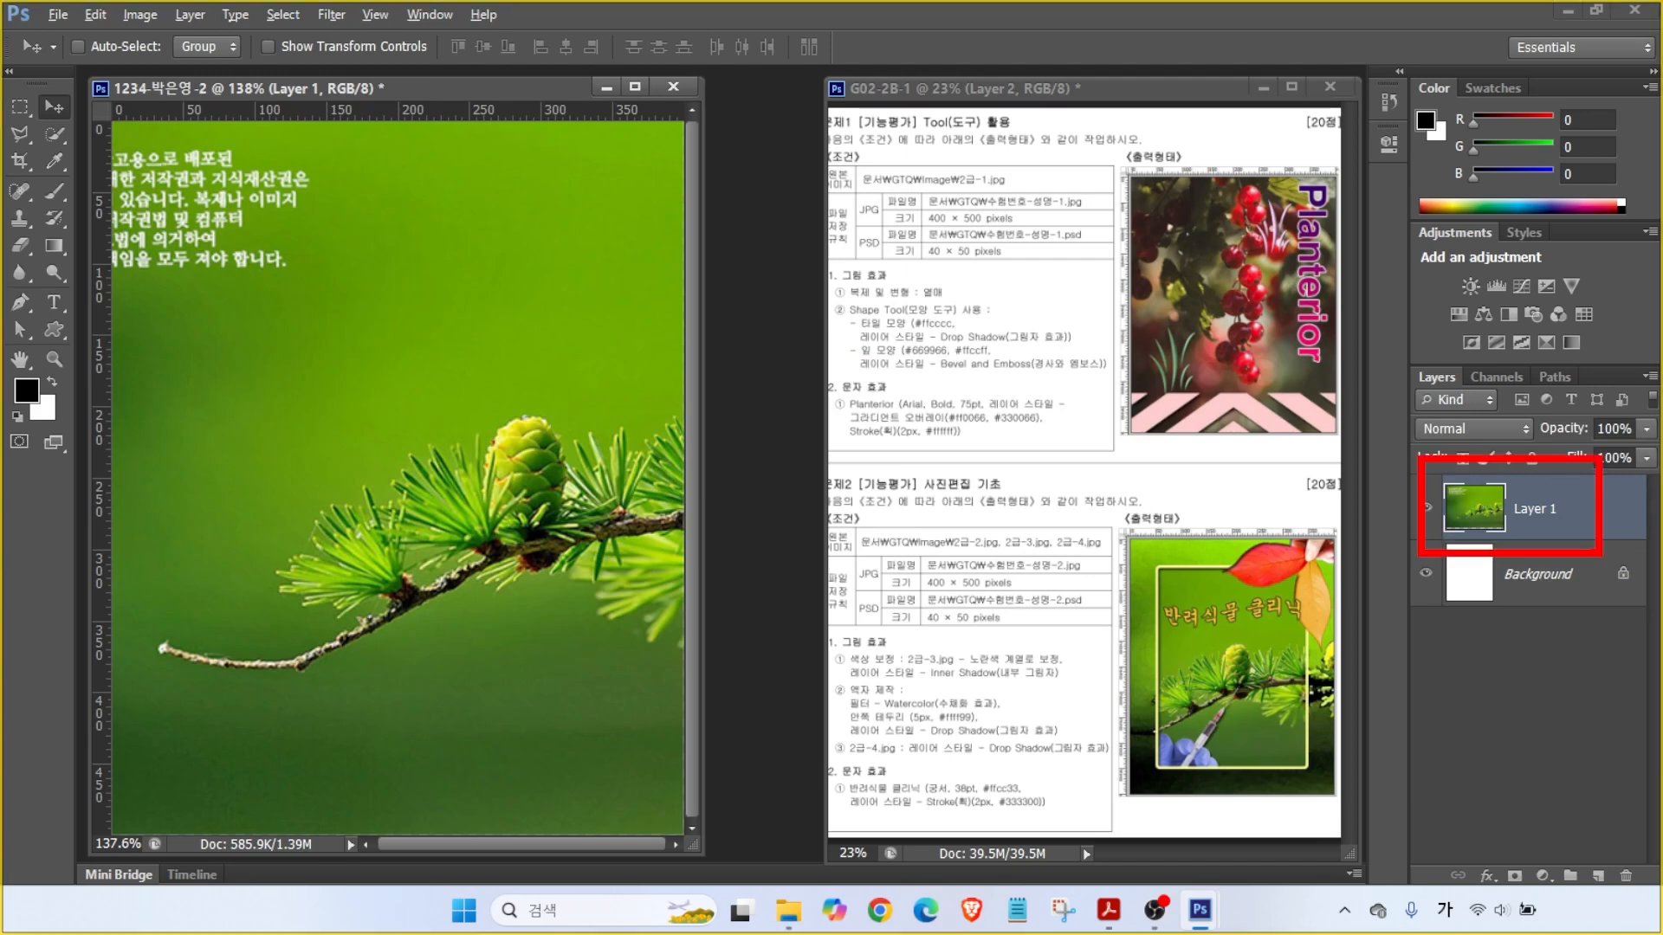
- Rename the layer to 2-2 and shift the photo about 127 px left
double_click(1527, 509)
type("2-2")
key("Return")
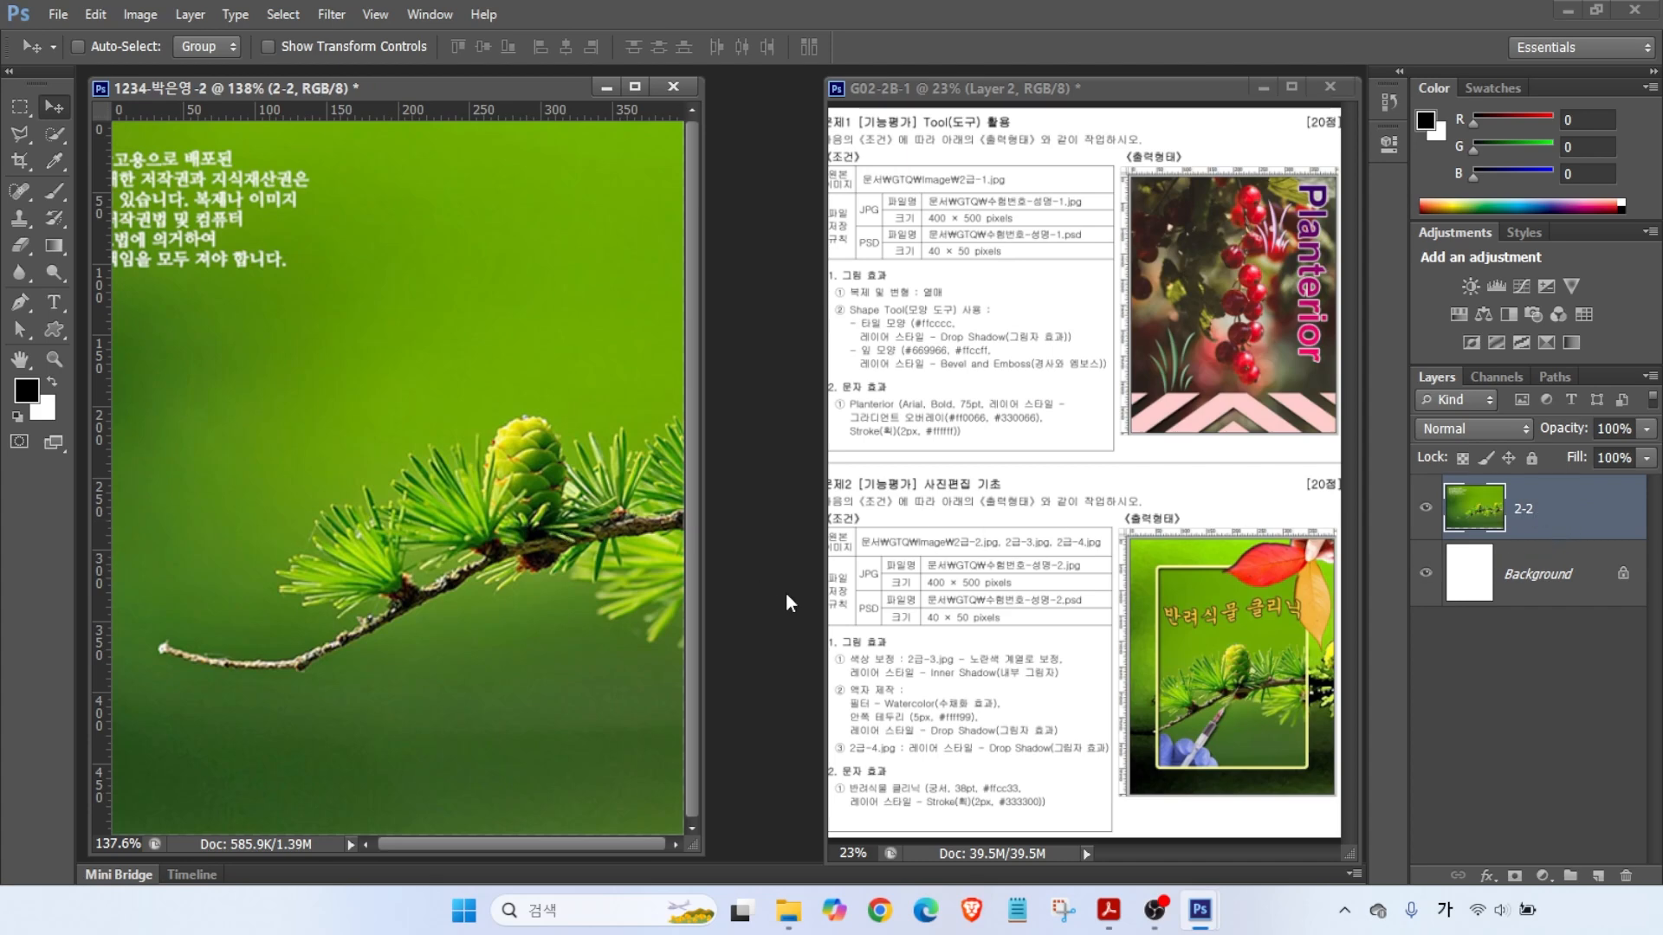
key("alt+2")
mouse_move(1235, 693)
left_mouse_down()
mouse_move(1253, 422)
mouse_move(1230, 378)
left_mouse_up()
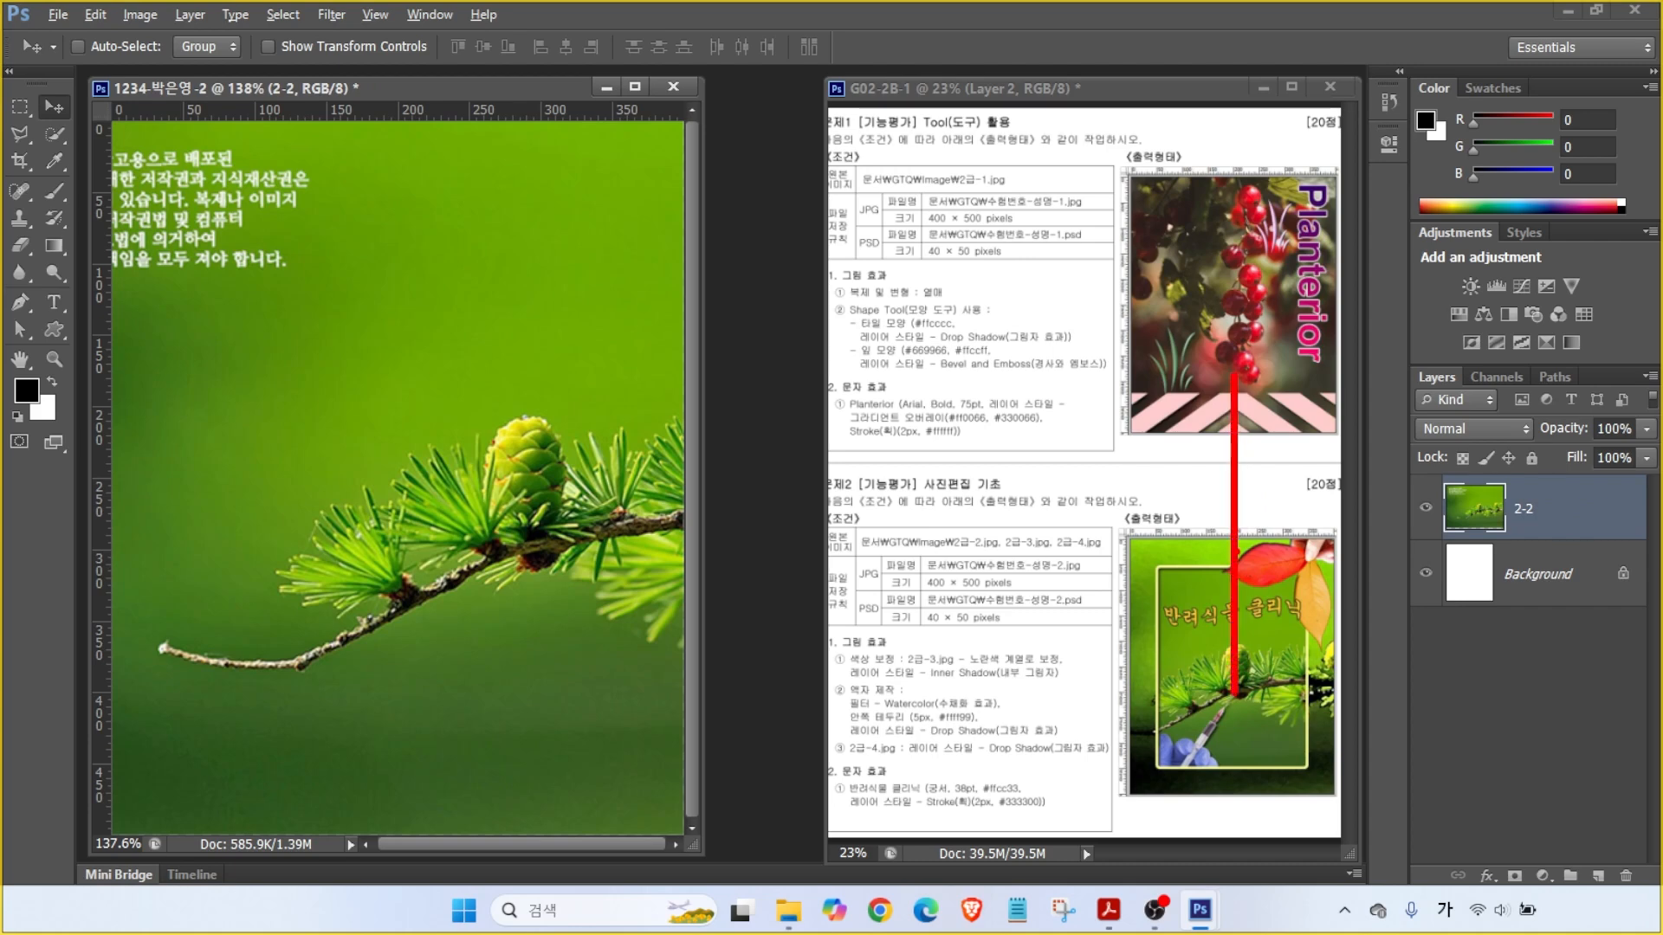
key("Escape")
left_click_drag(528, 466, 418, 462)
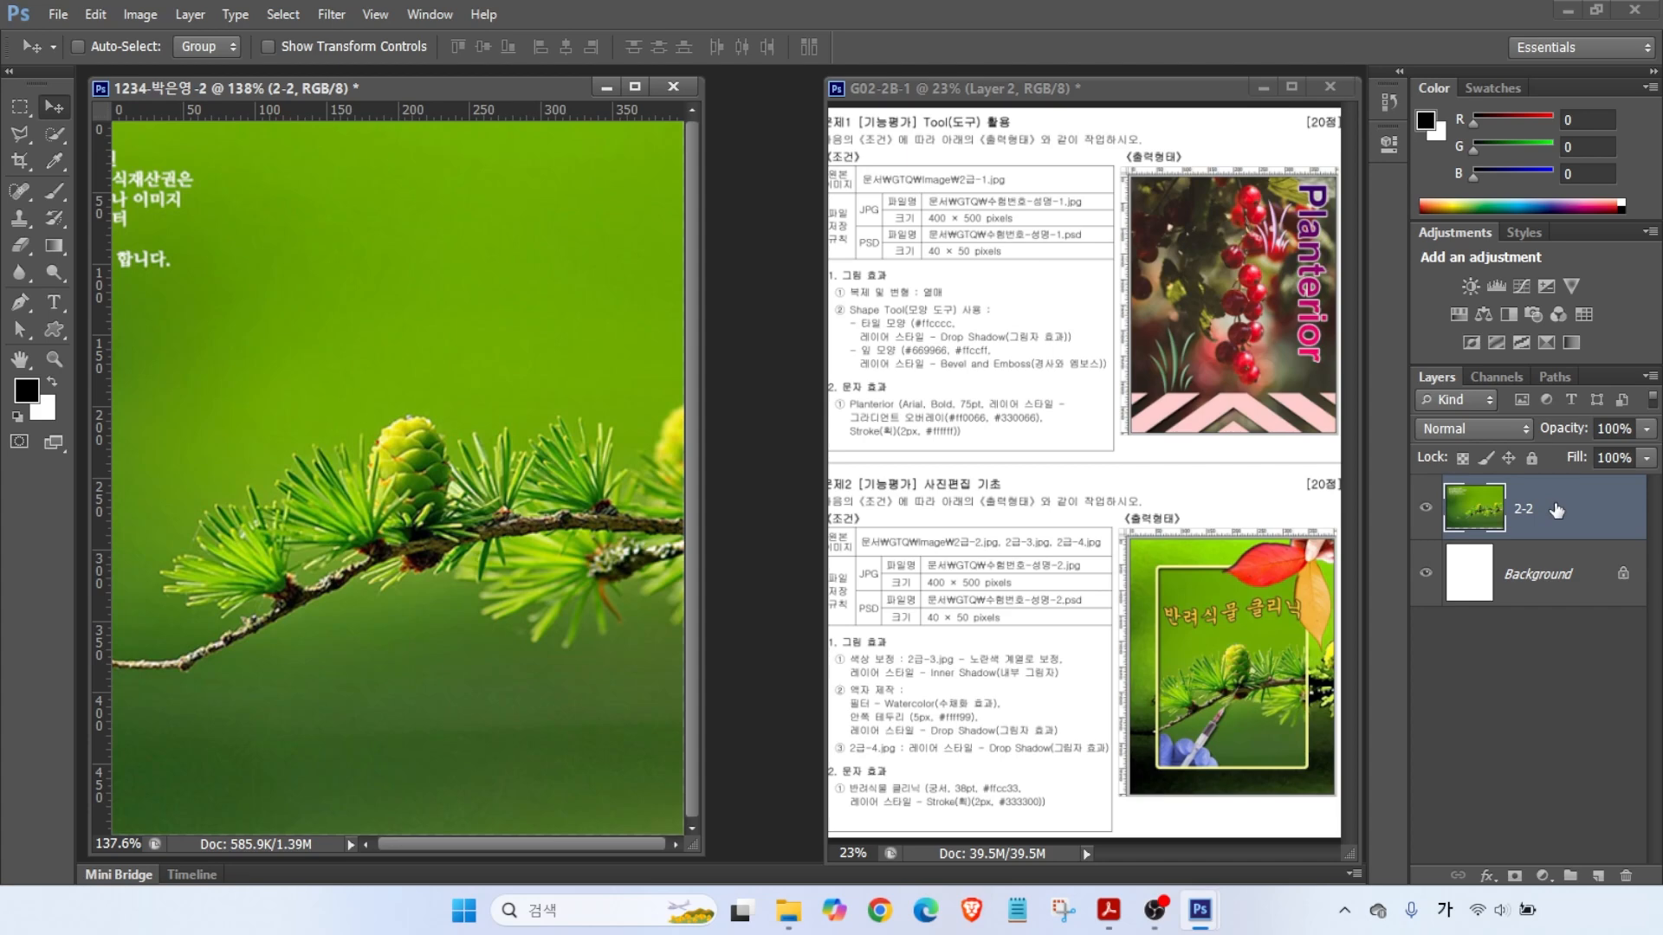
- Duplicate layer 2-2 with Ctrl+J and rename the copy 액자
key("ctrl+j")
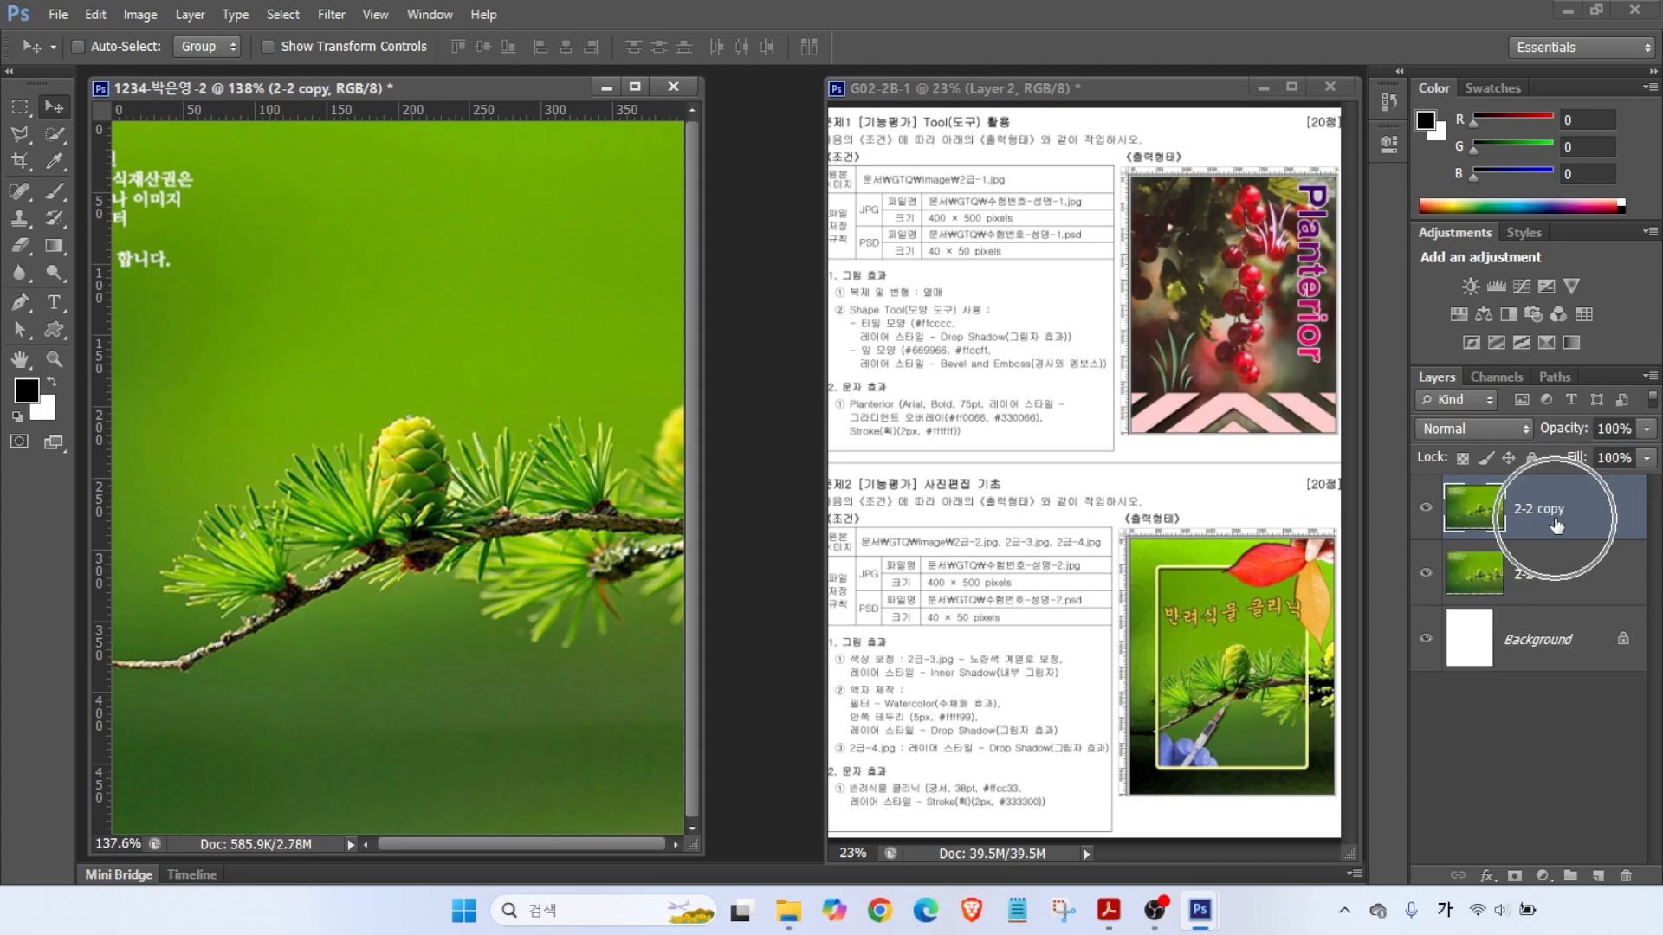
double_click(1542, 511)
type("ㄷ자")
key("Return")
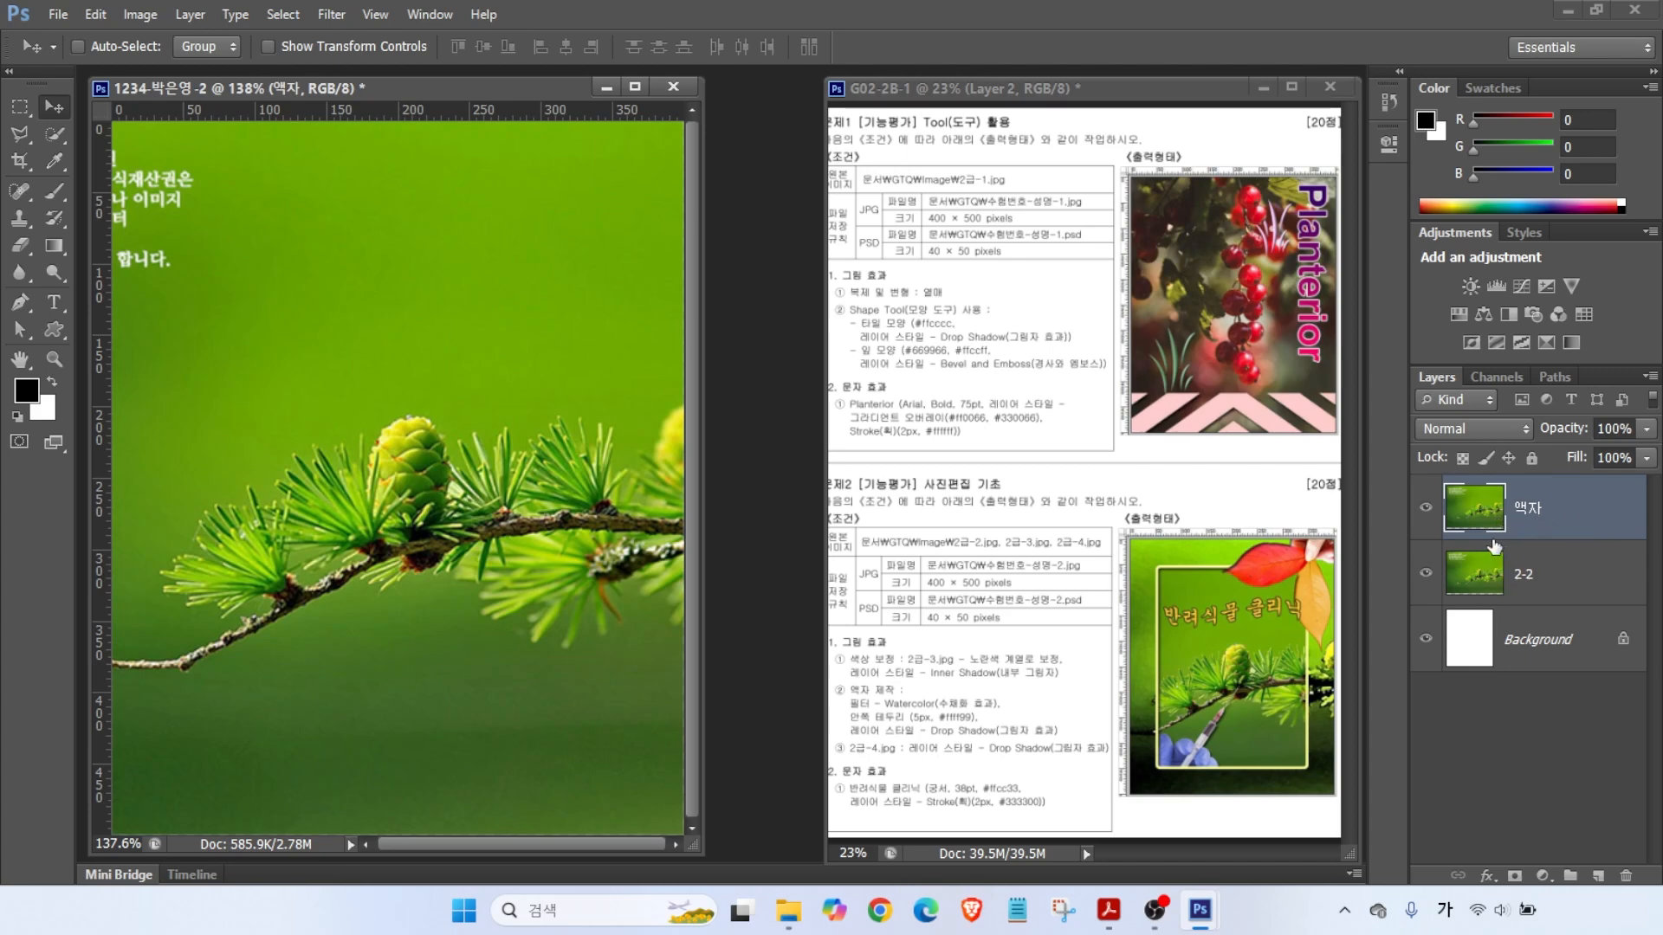
key("alt+2")
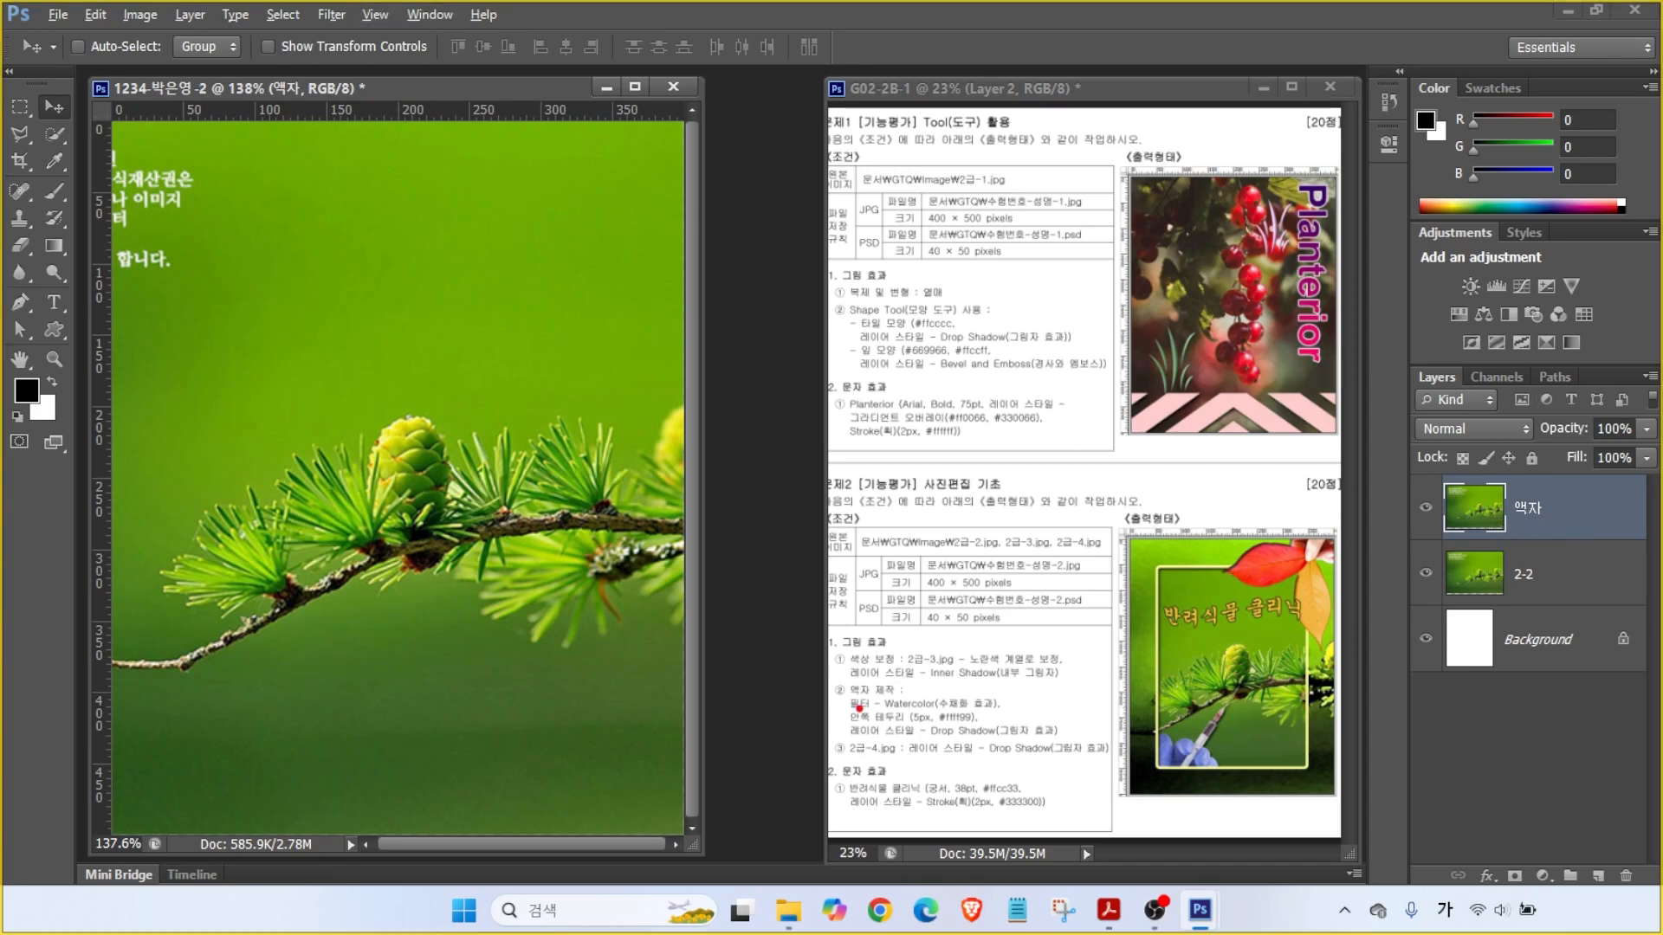
left_click_drag(853, 691, 802, 649)
left_click_drag(853, 717, 1008, 714)
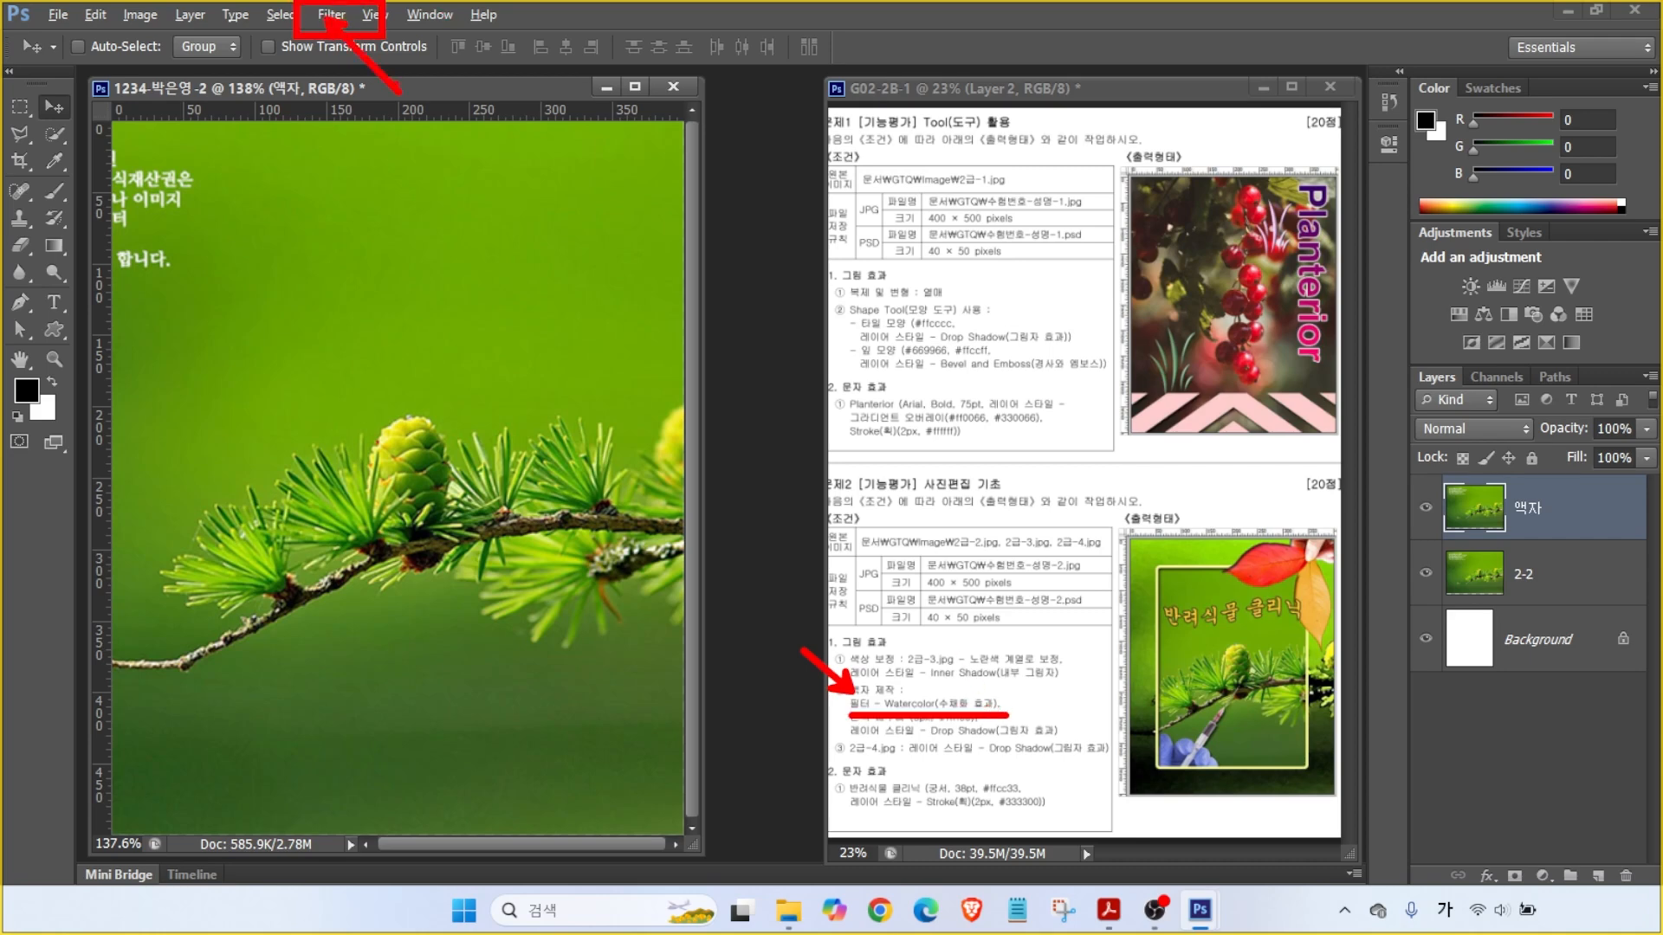
- Apply Artistic Watercolor from the Filter Gallery: Brush Detail 9, Shadow Intensity 1, Texture 1
key("Escape")
left_click(333, 14)
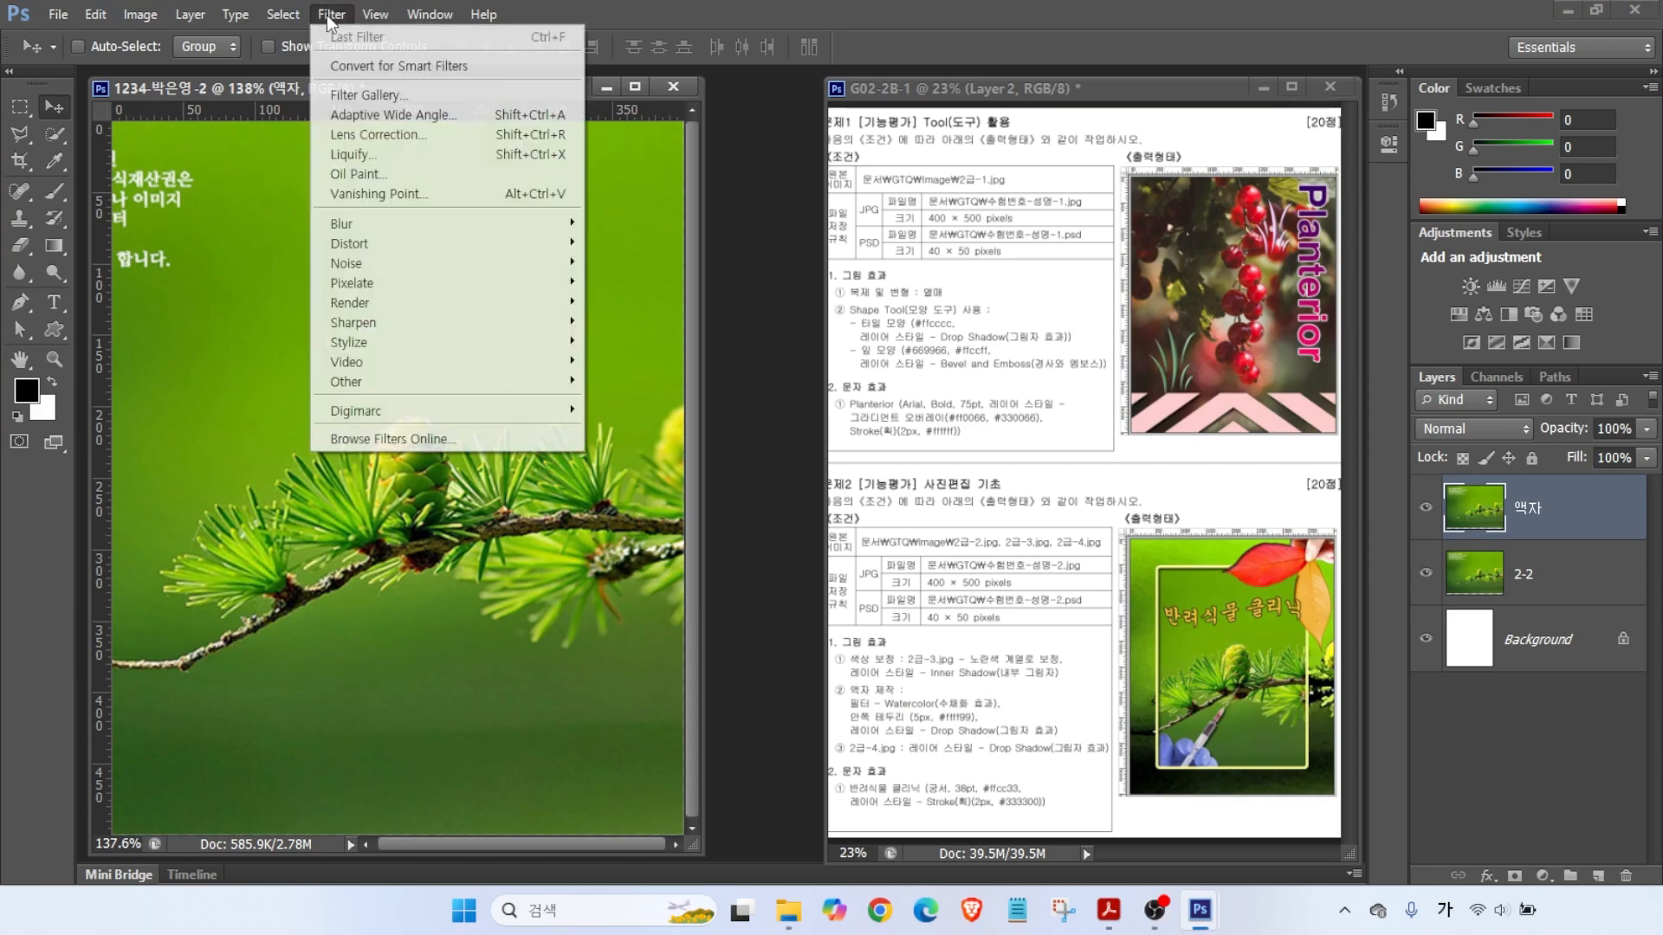
left_click(364, 95)
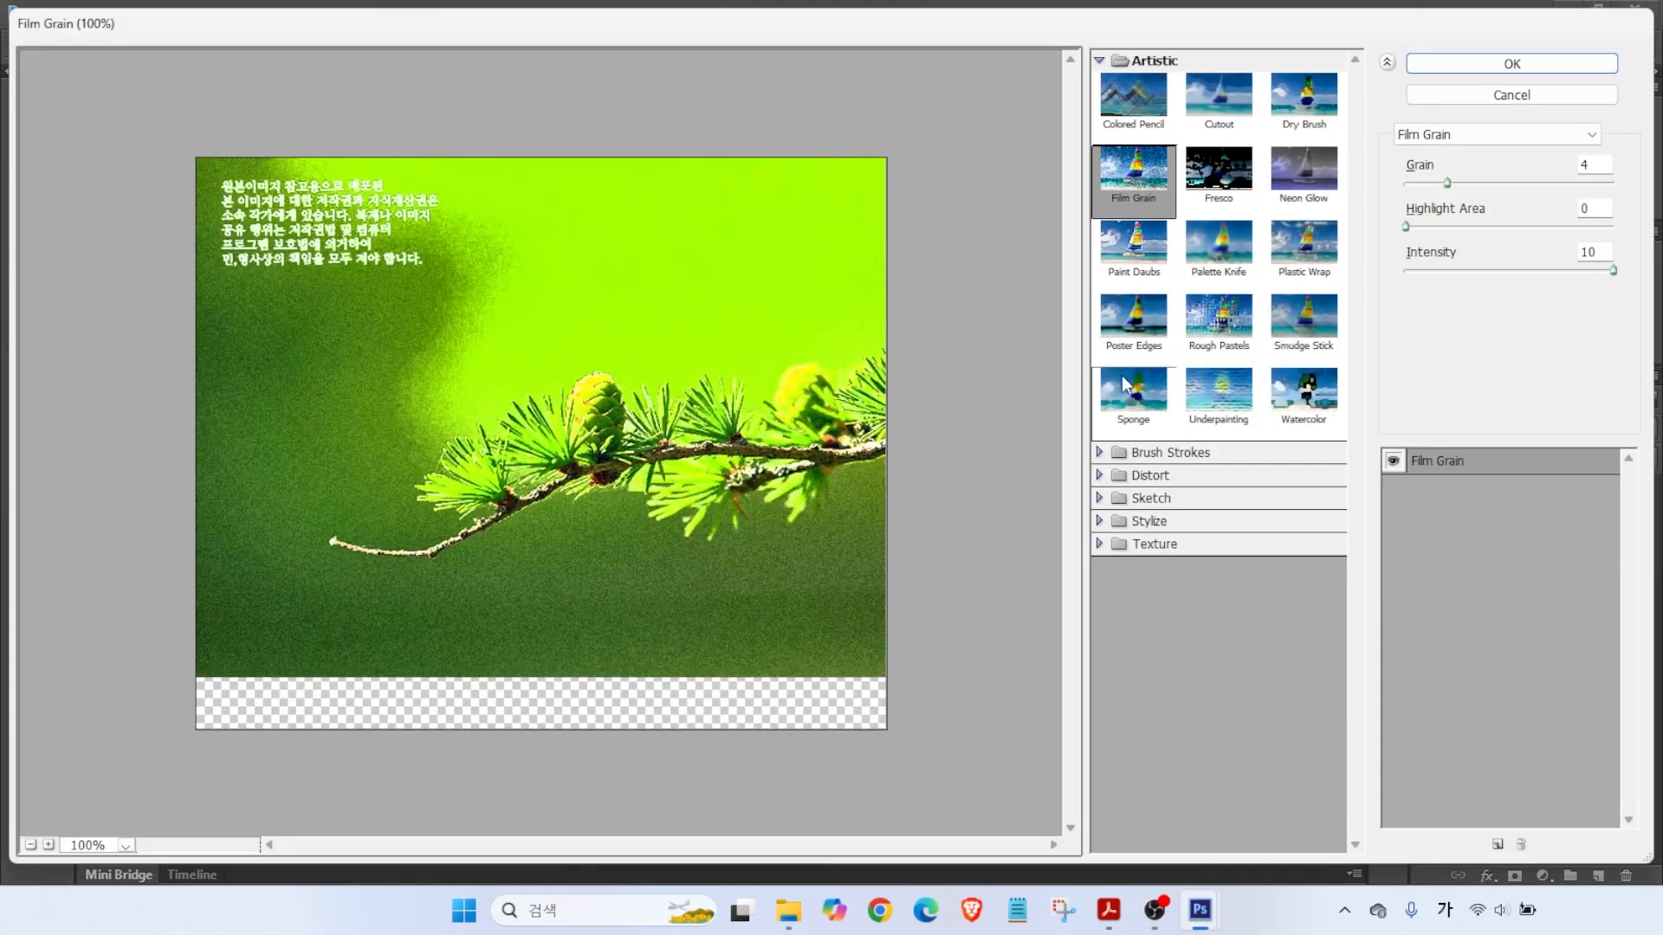
left_click(1305, 394)
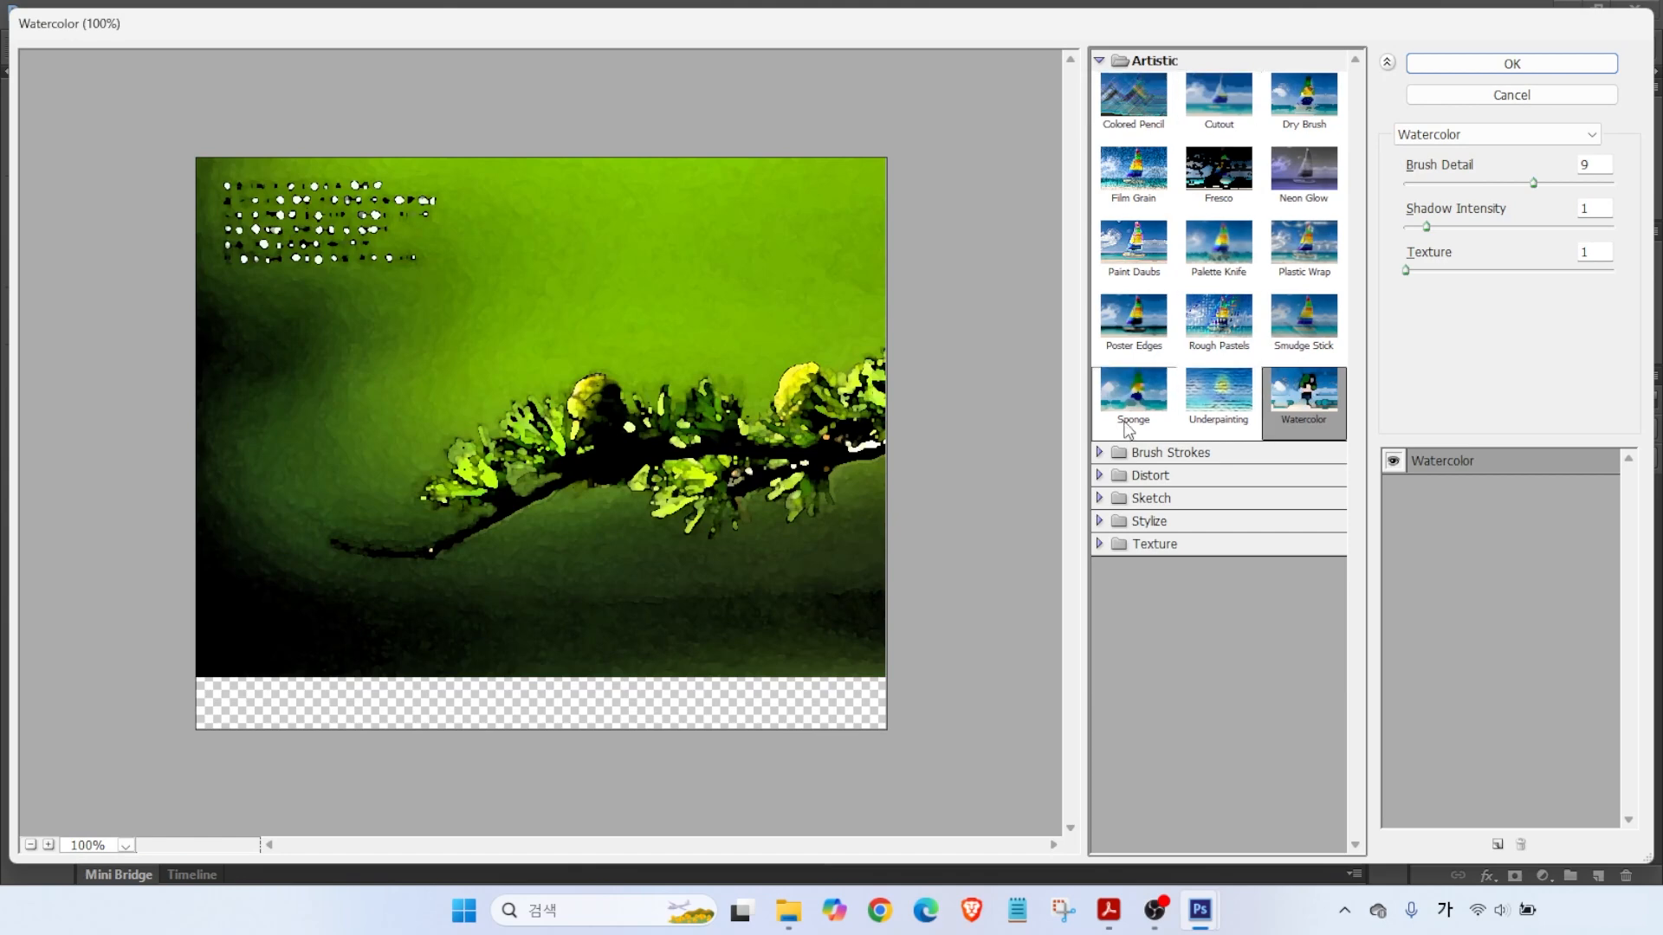
left_click(1098, 61)
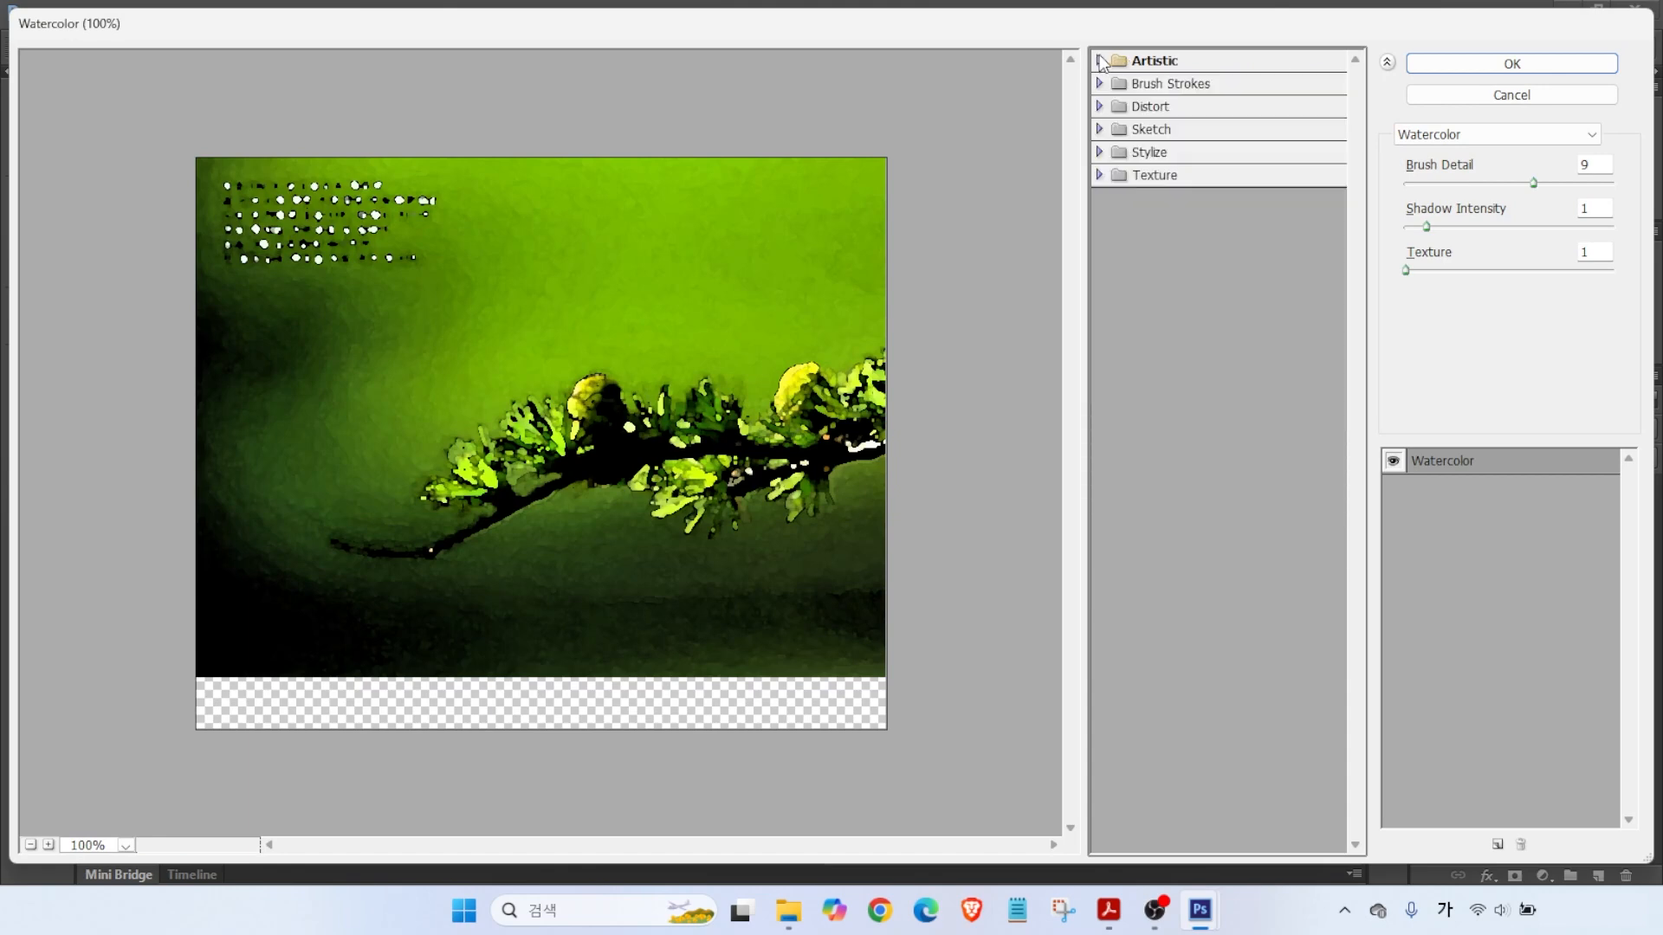
left_click(1099, 84)
left_click(1098, 84)
left_click(1100, 106)
left_click(1099, 105)
key("alt")
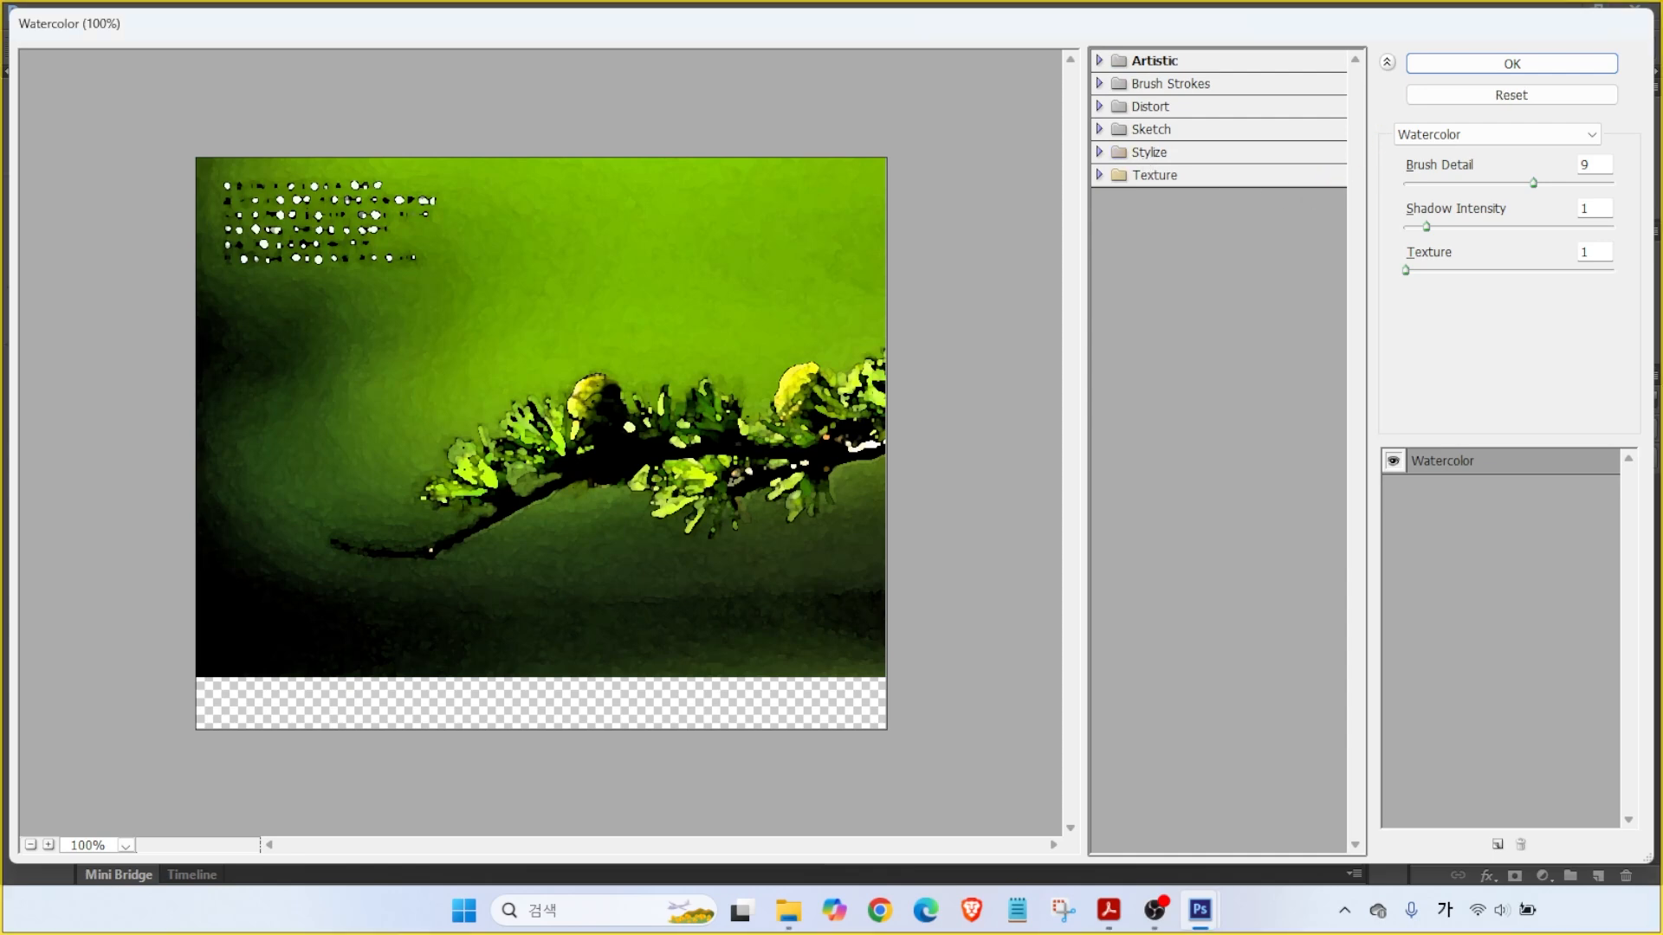
left_click(1433, 136)
key("ctrl")
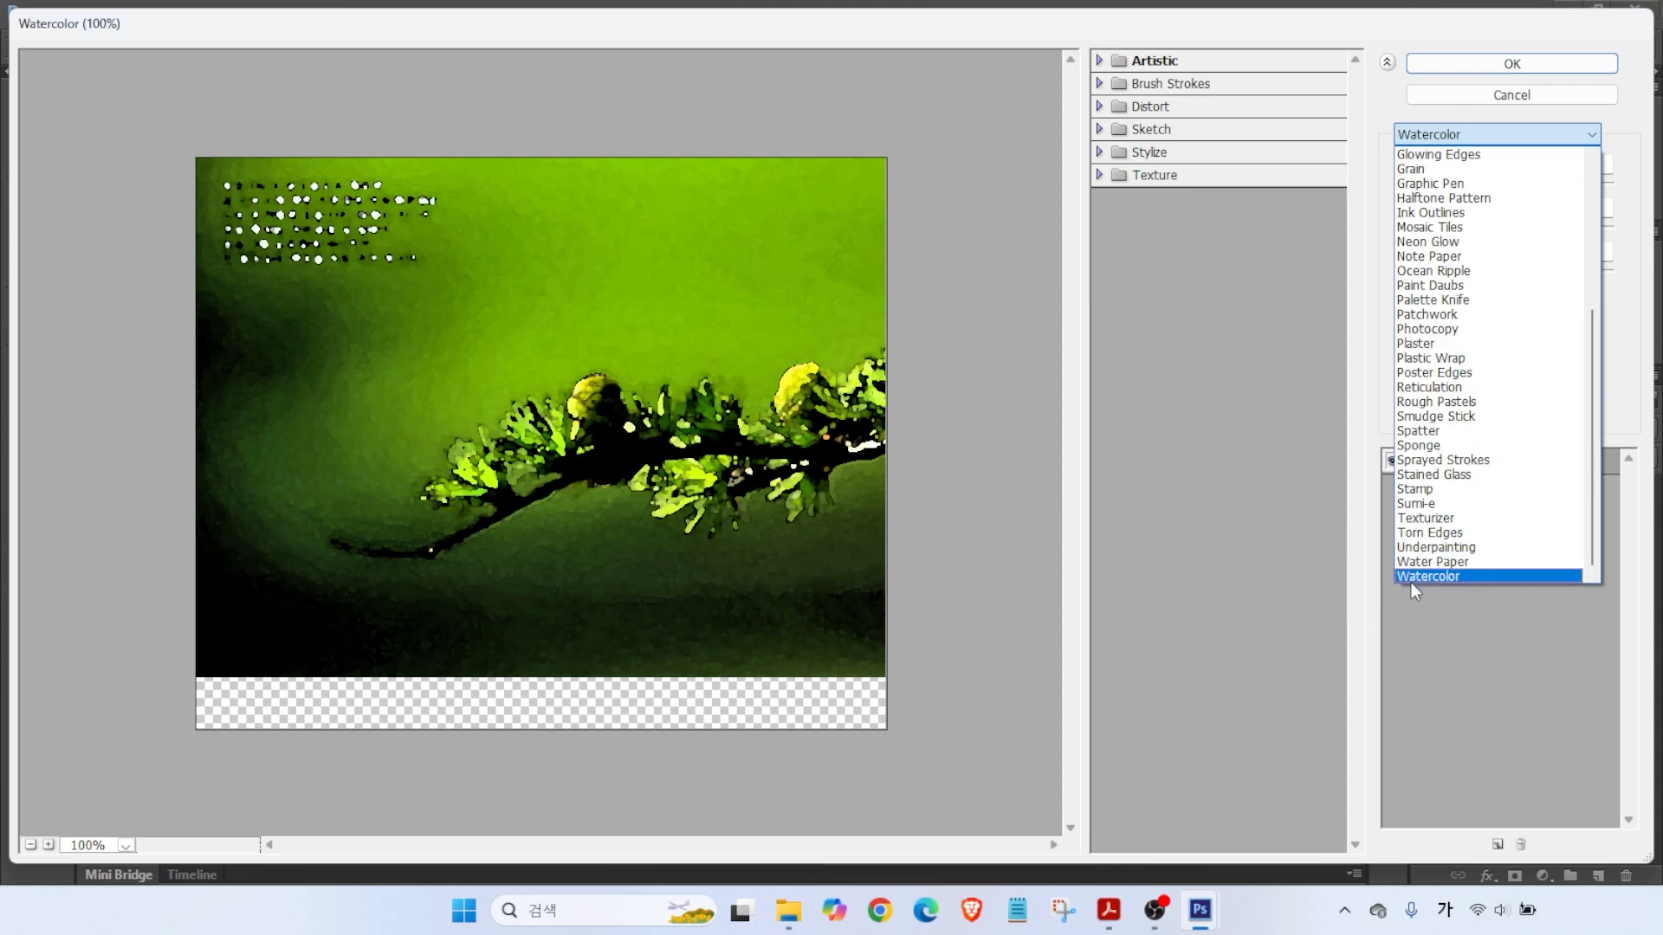
left_click(1412, 584)
left_click(1493, 68)
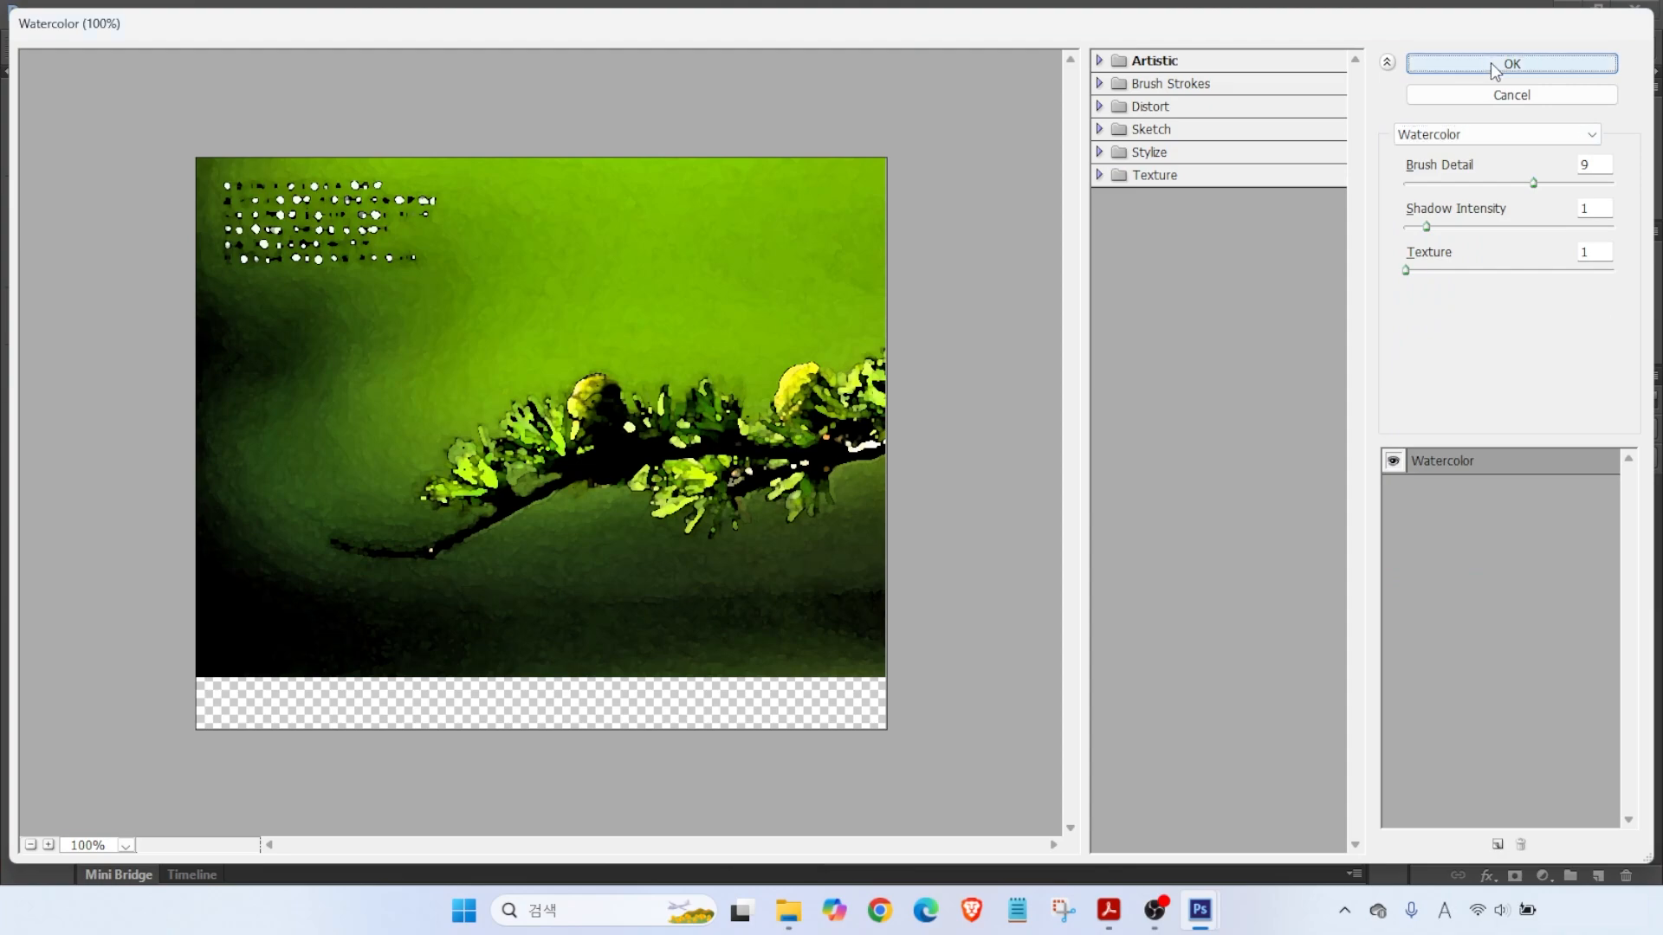
left_click_drag(900, 696, 855, 632)
left_click_drag(866, 724, 798, 651)
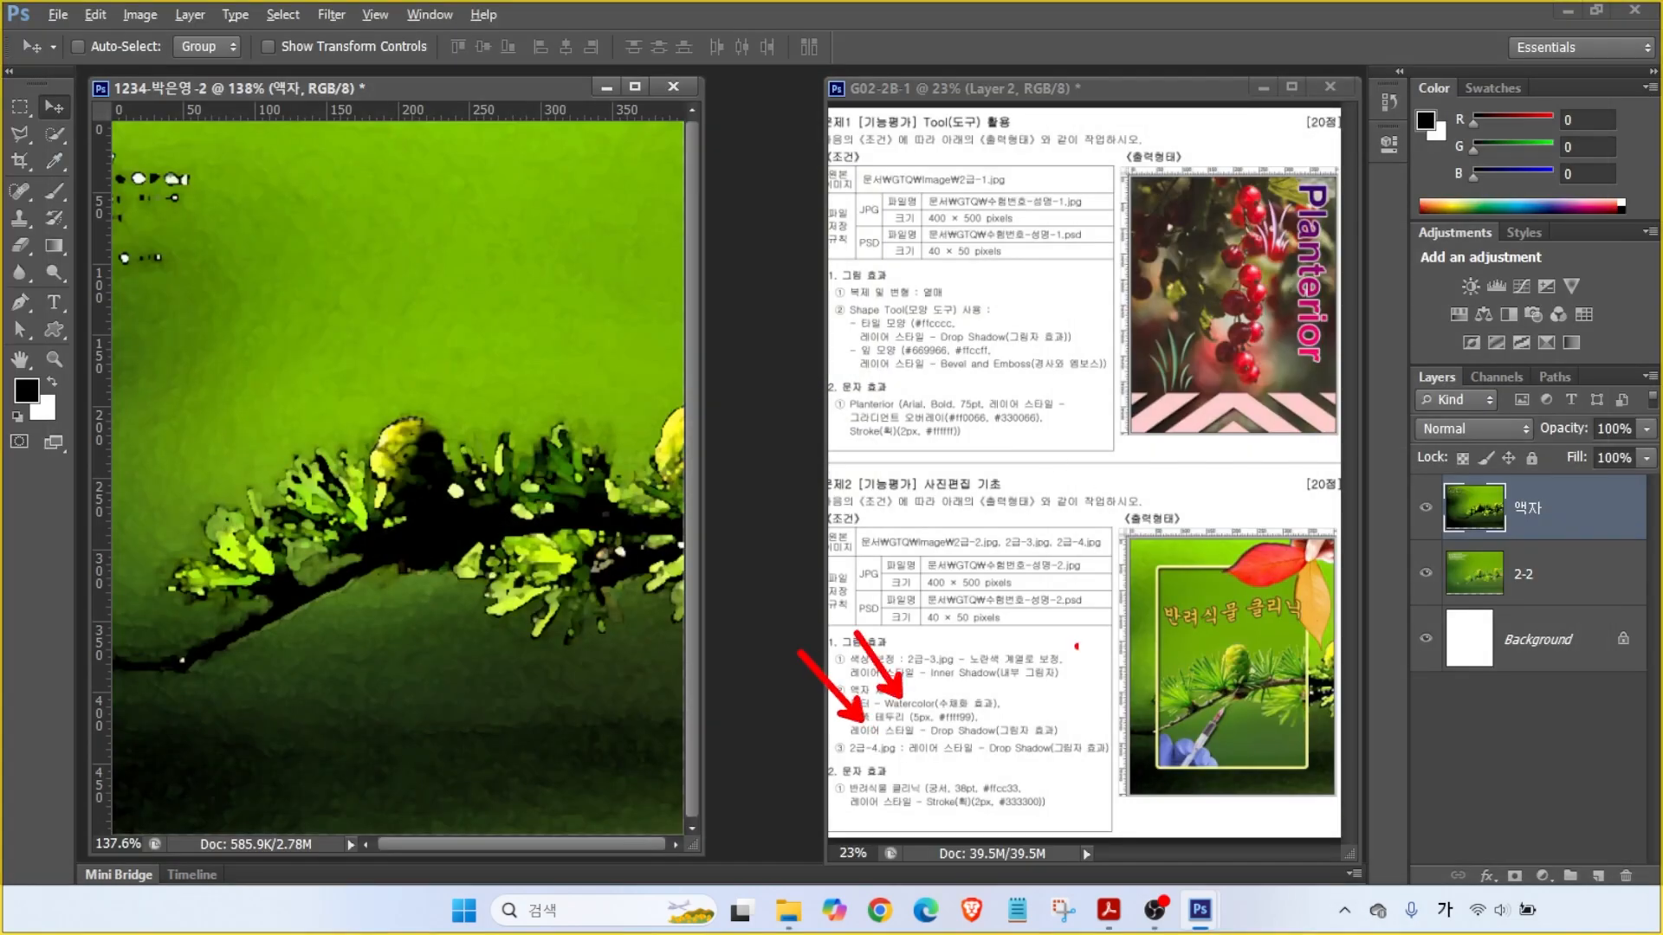
left_click_drag(1160, 614, 1089, 571)
left_click_drag(868, 743, 1035, 742)
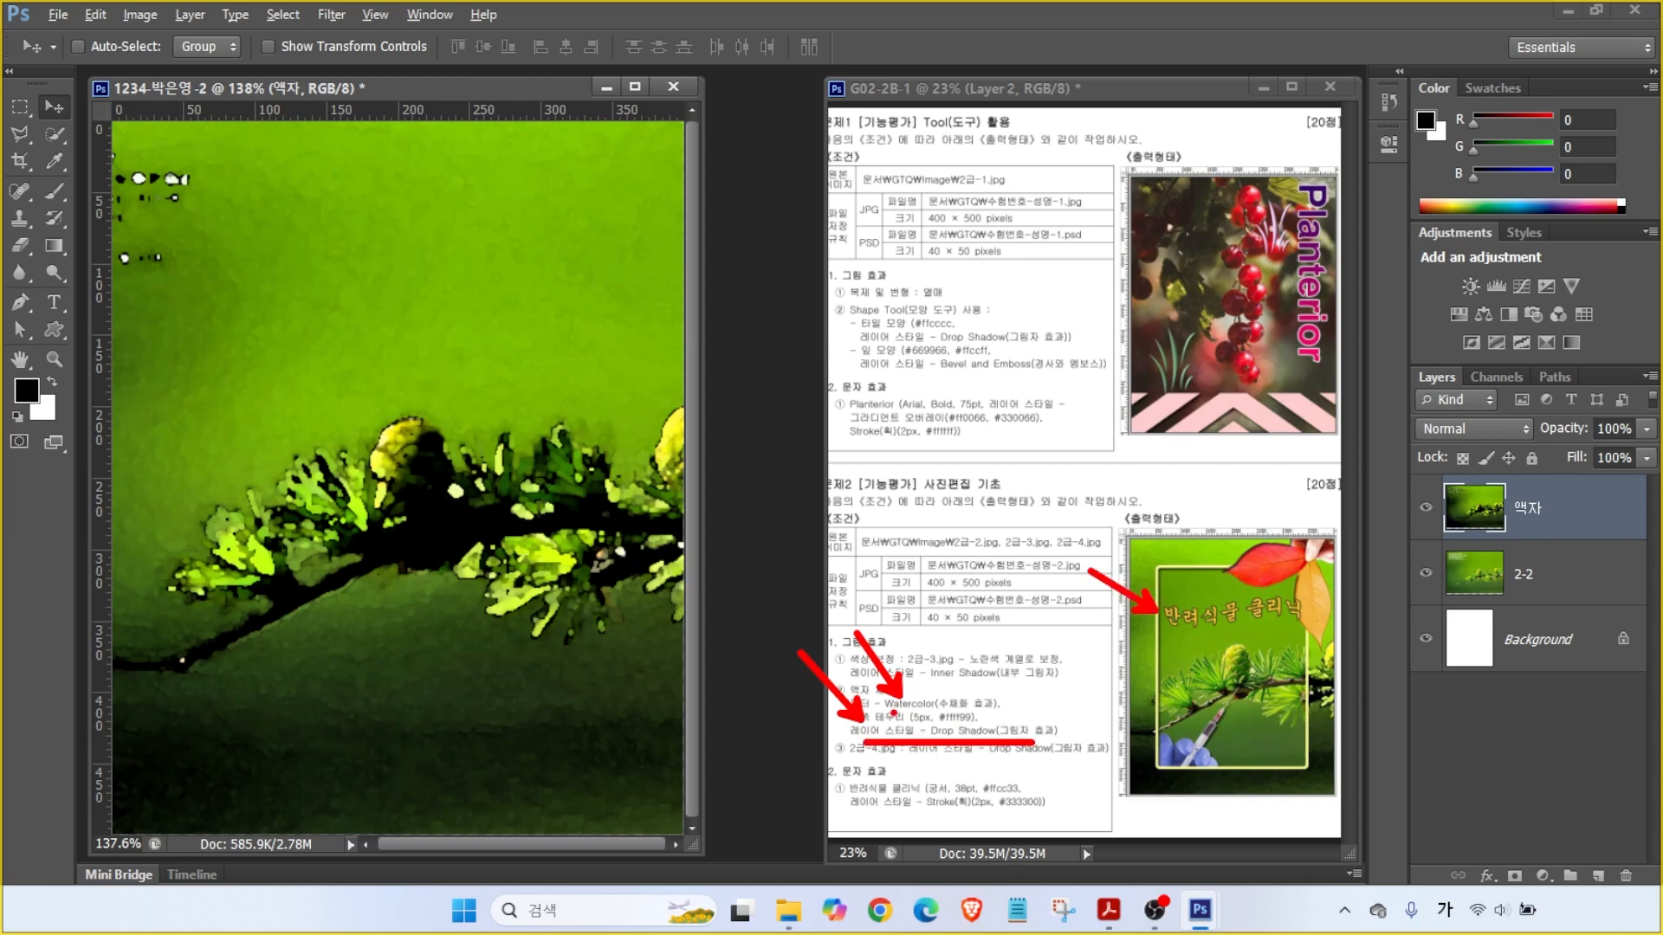
left_click_drag(873, 718, 1016, 717)
key("Escape")
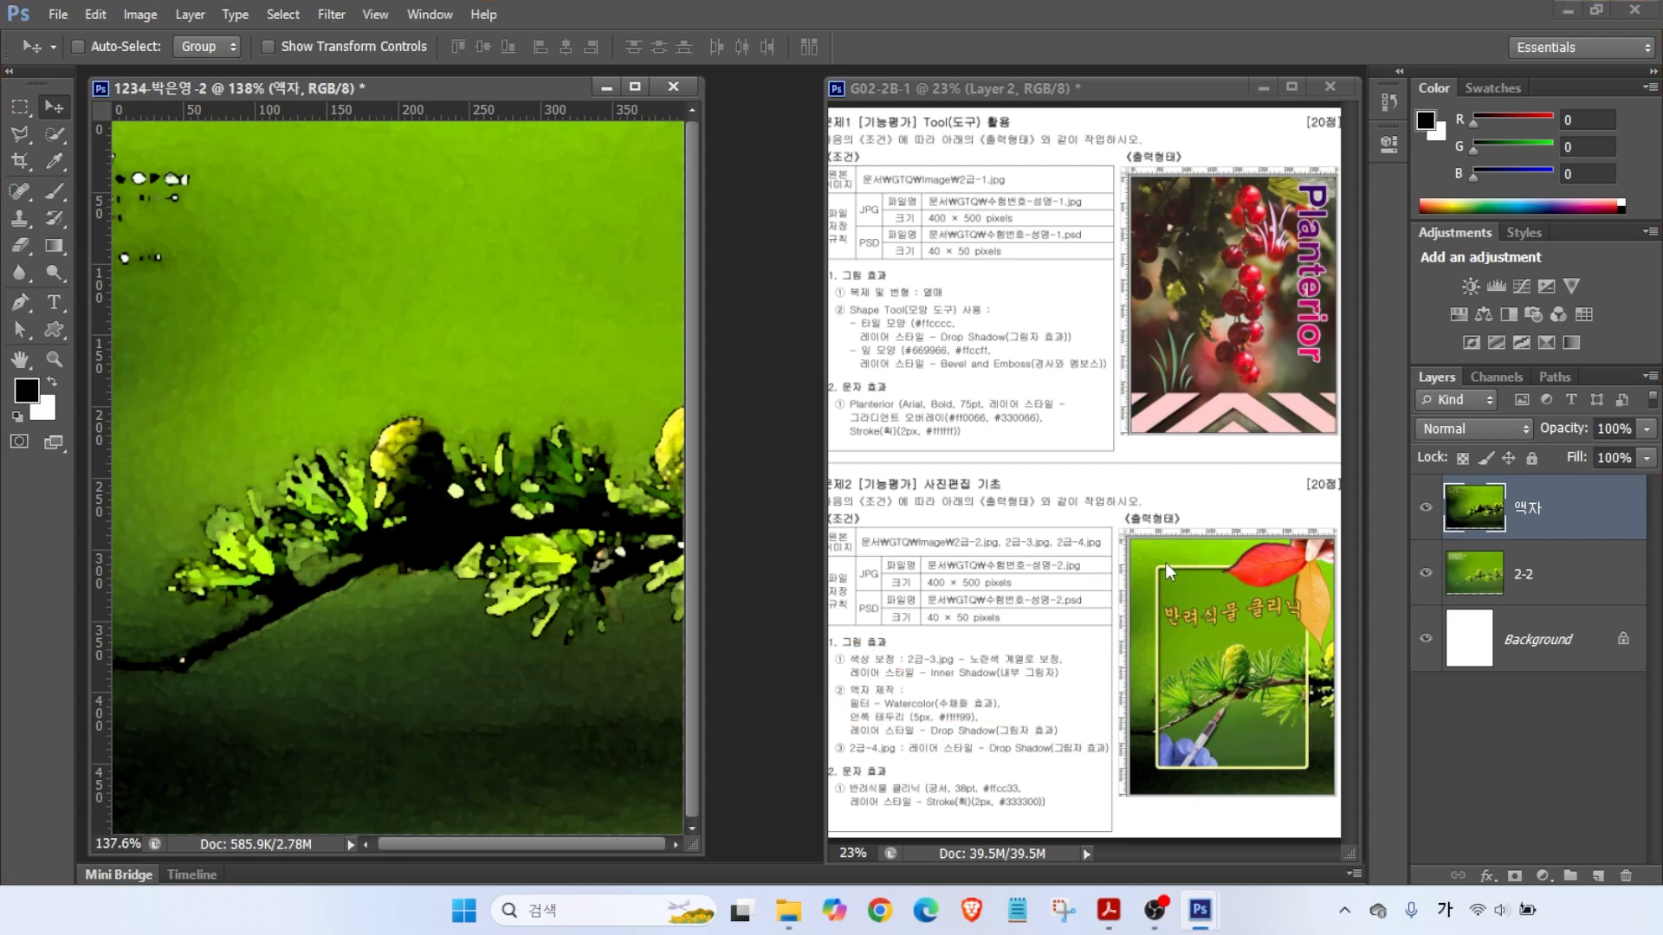
key("ctrl+2")
mouse_move(1156, 578)
left_mouse_down()
mouse_move(1156, 482)
mouse_move(1150, 518)
left_mouse_up()
left_click_drag(1305, 674, 1304, 452)
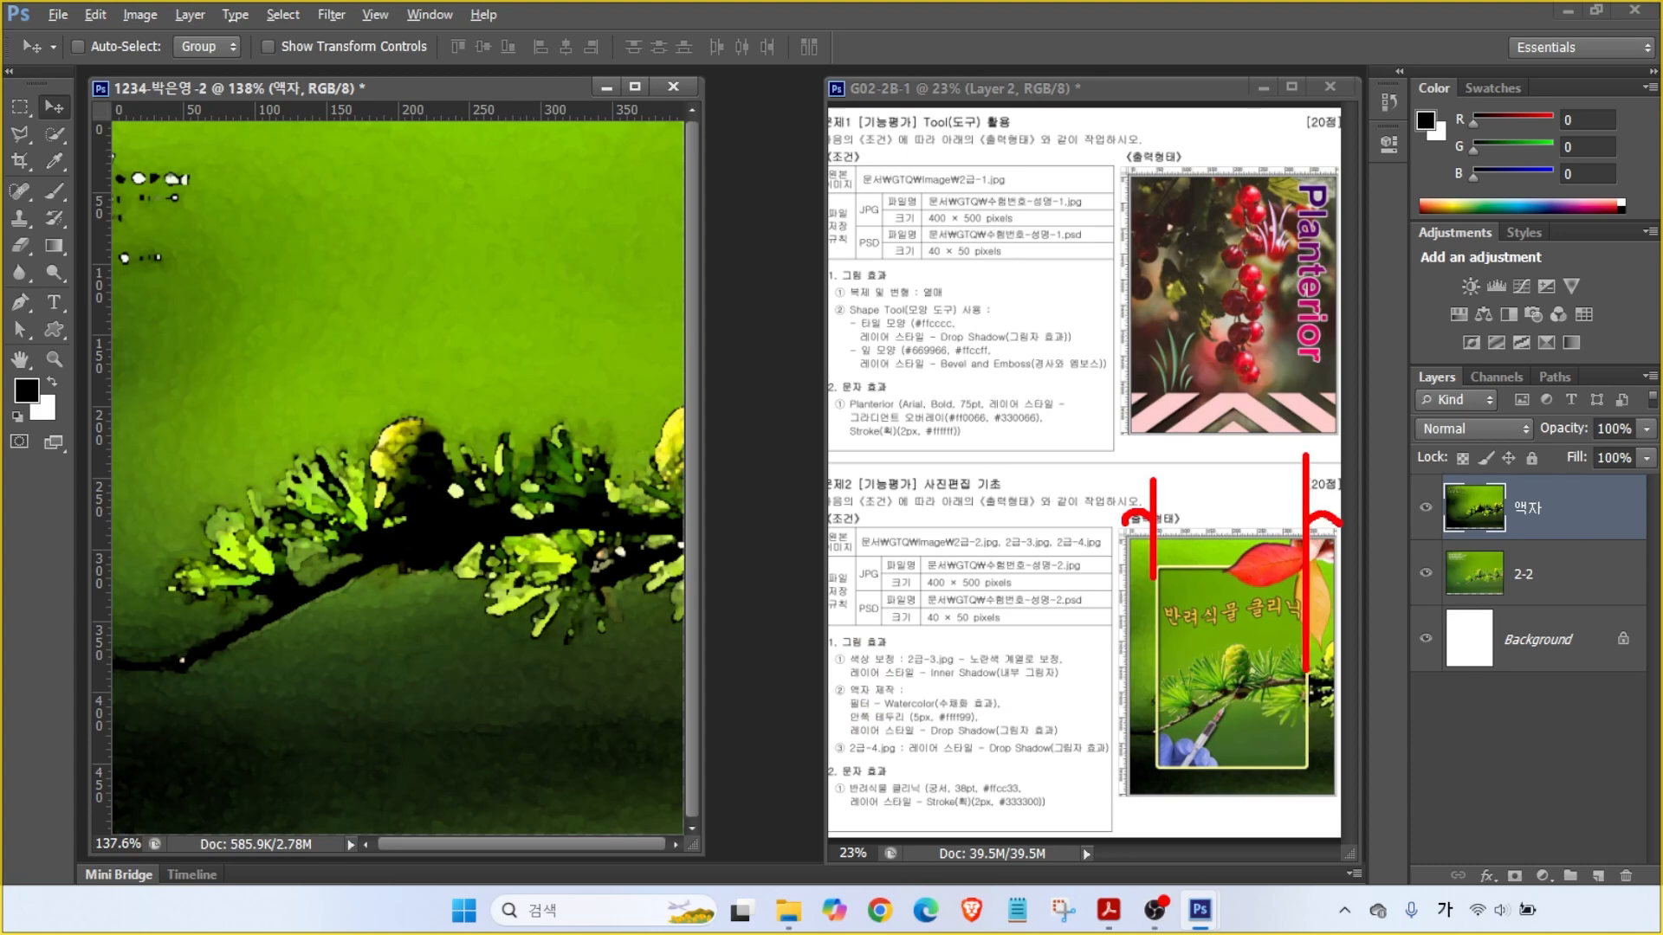
left_click_drag(1181, 565, 1069, 566)
mouse_move(1182, 765)
left_mouse_down()
mouse_move(1091, 767)
mouse_move(1117, 803)
left_mouse_up()
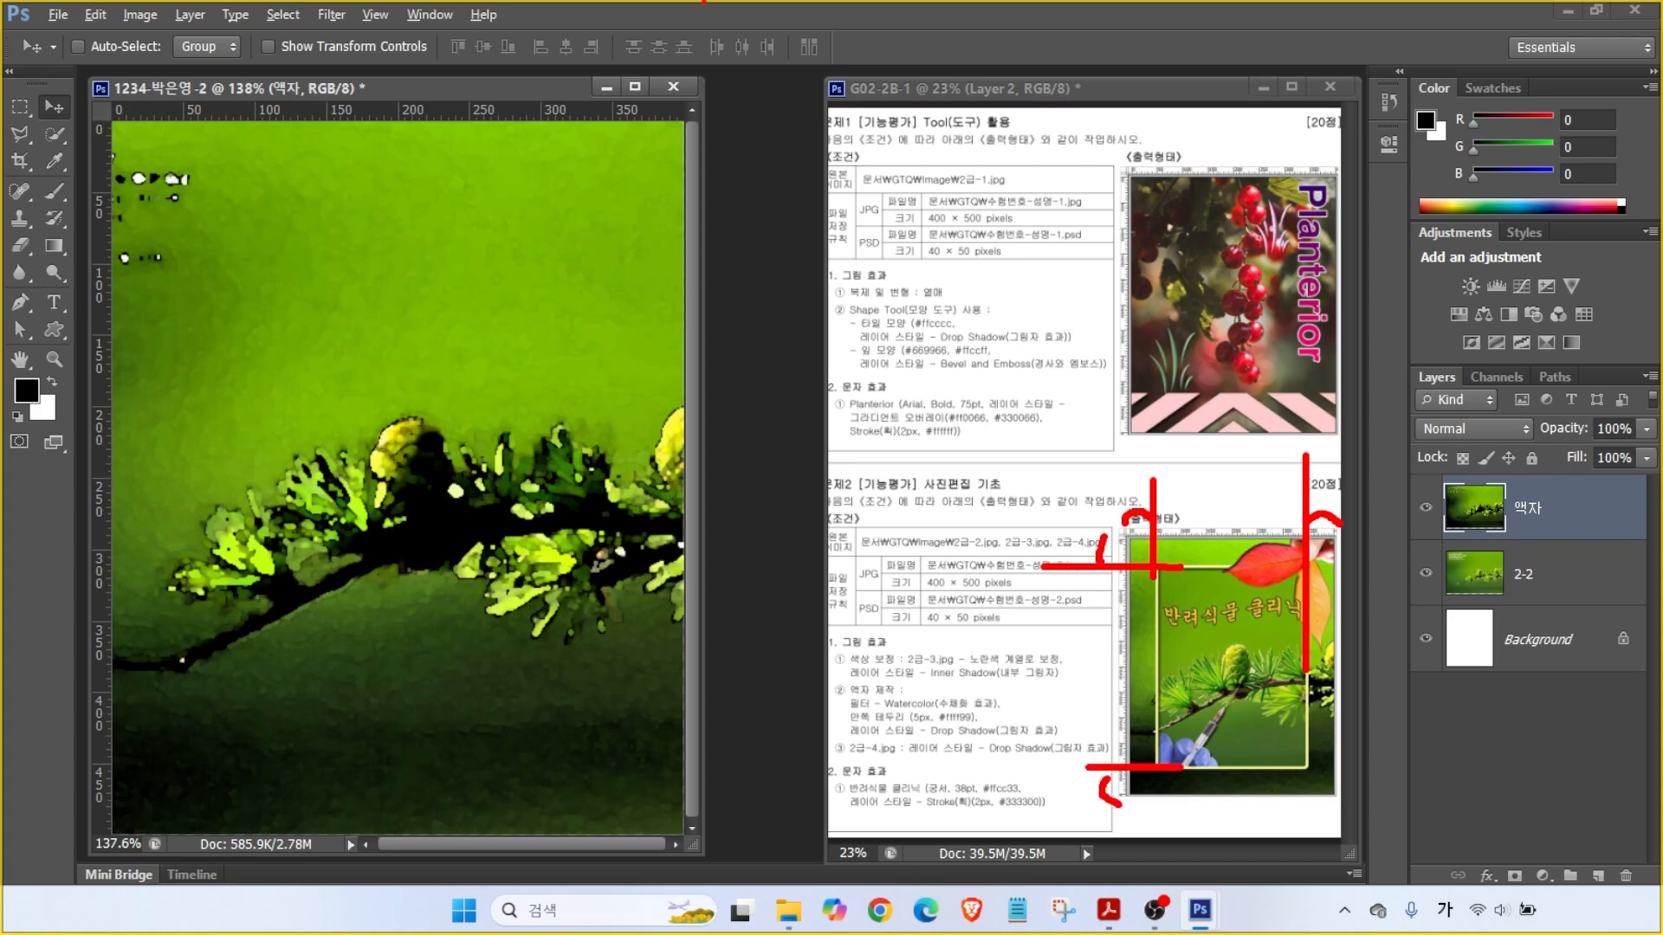
key("Escape")
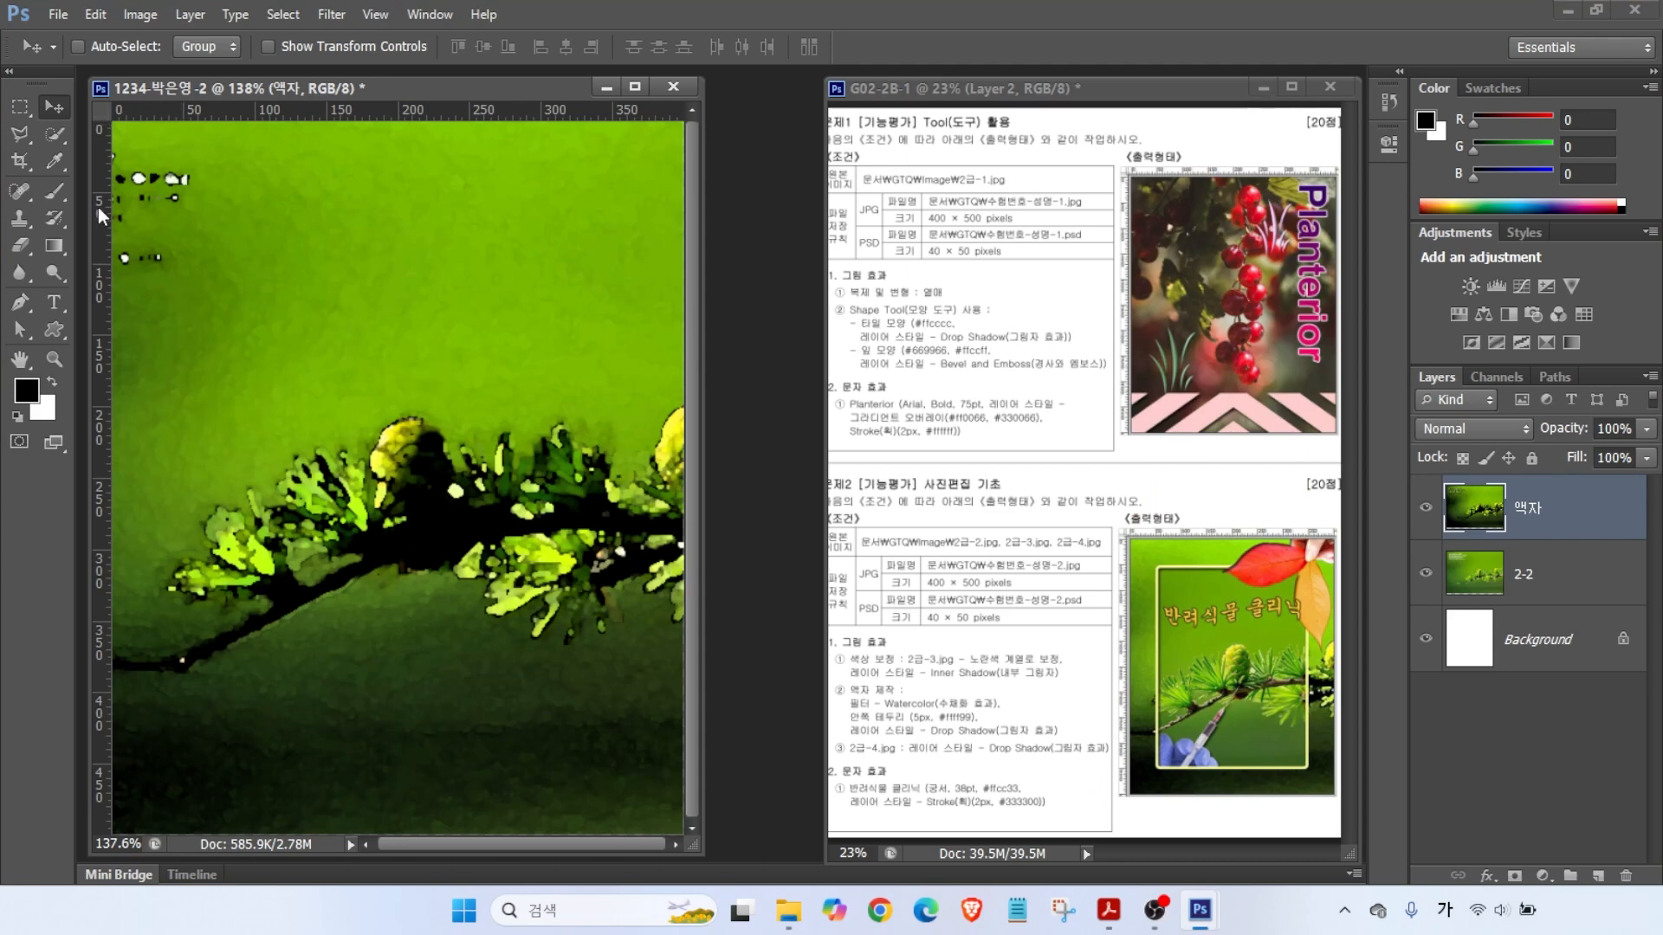
- Drag guides from the rulers to mark the inset frame's edges
mouse_move(103, 213)
left_mouse_down()
mouse_move(146, 186)
mouse_move(121, 226)
mouse_move(614, 223)
left_mouse_up()
key("Escape")
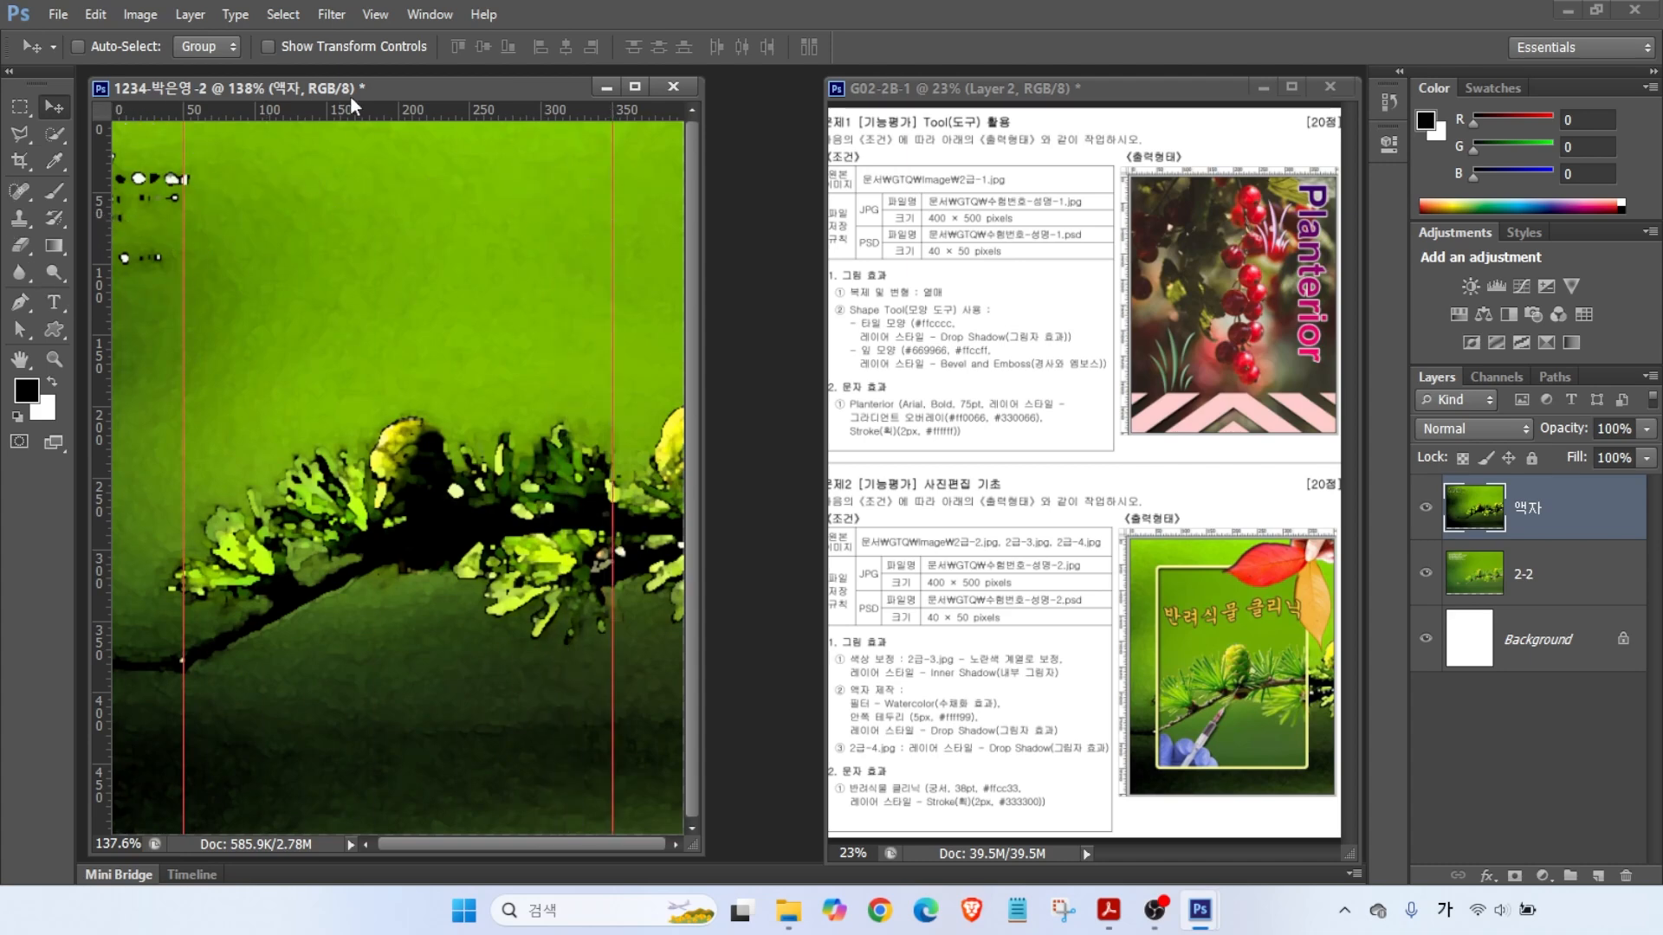
left_click_drag(326, 111, 321, 192)
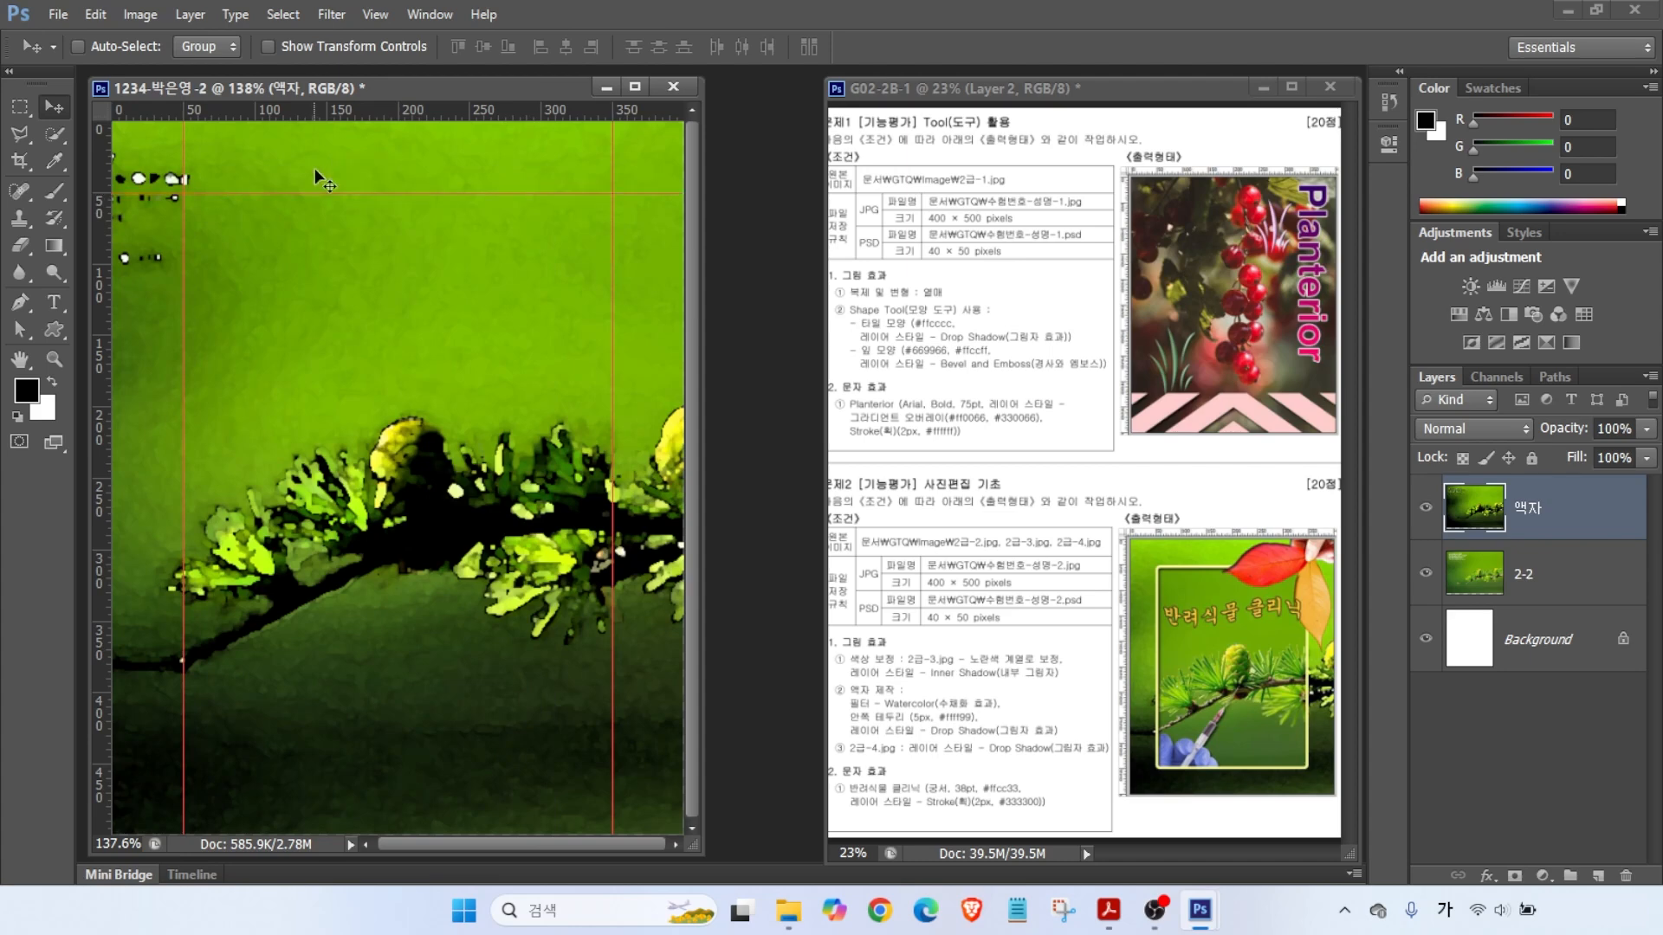
left_click_drag(311, 110, 298, 763)
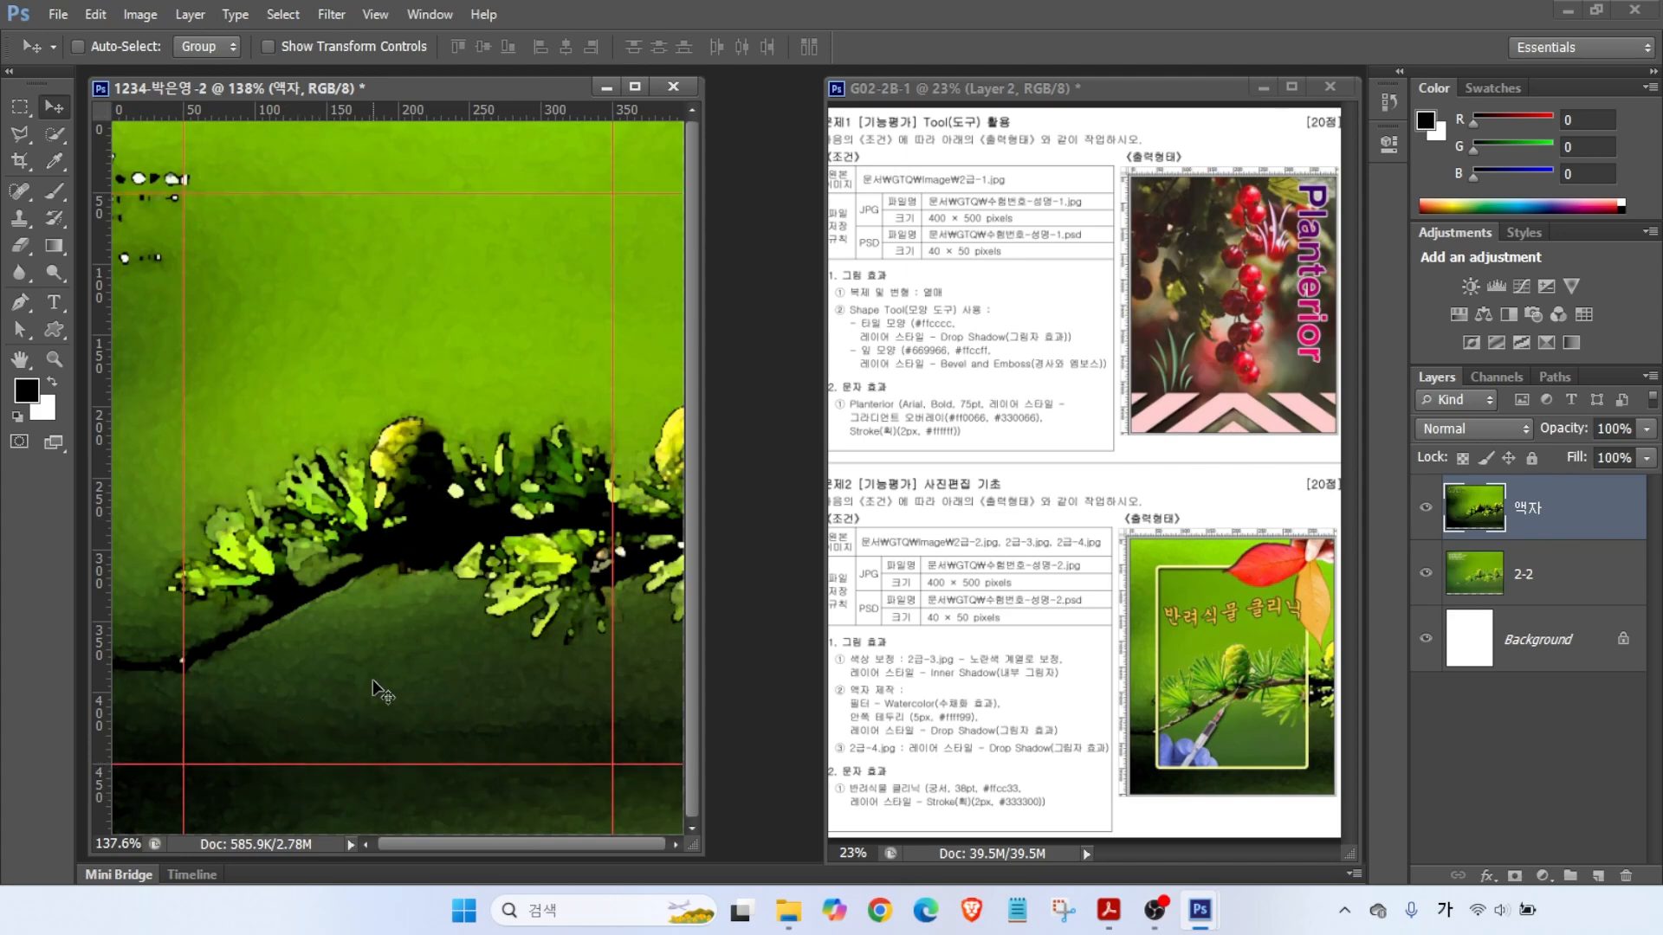
- Draw a rectangular marquee between the guide intersections
left_click(20, 108)
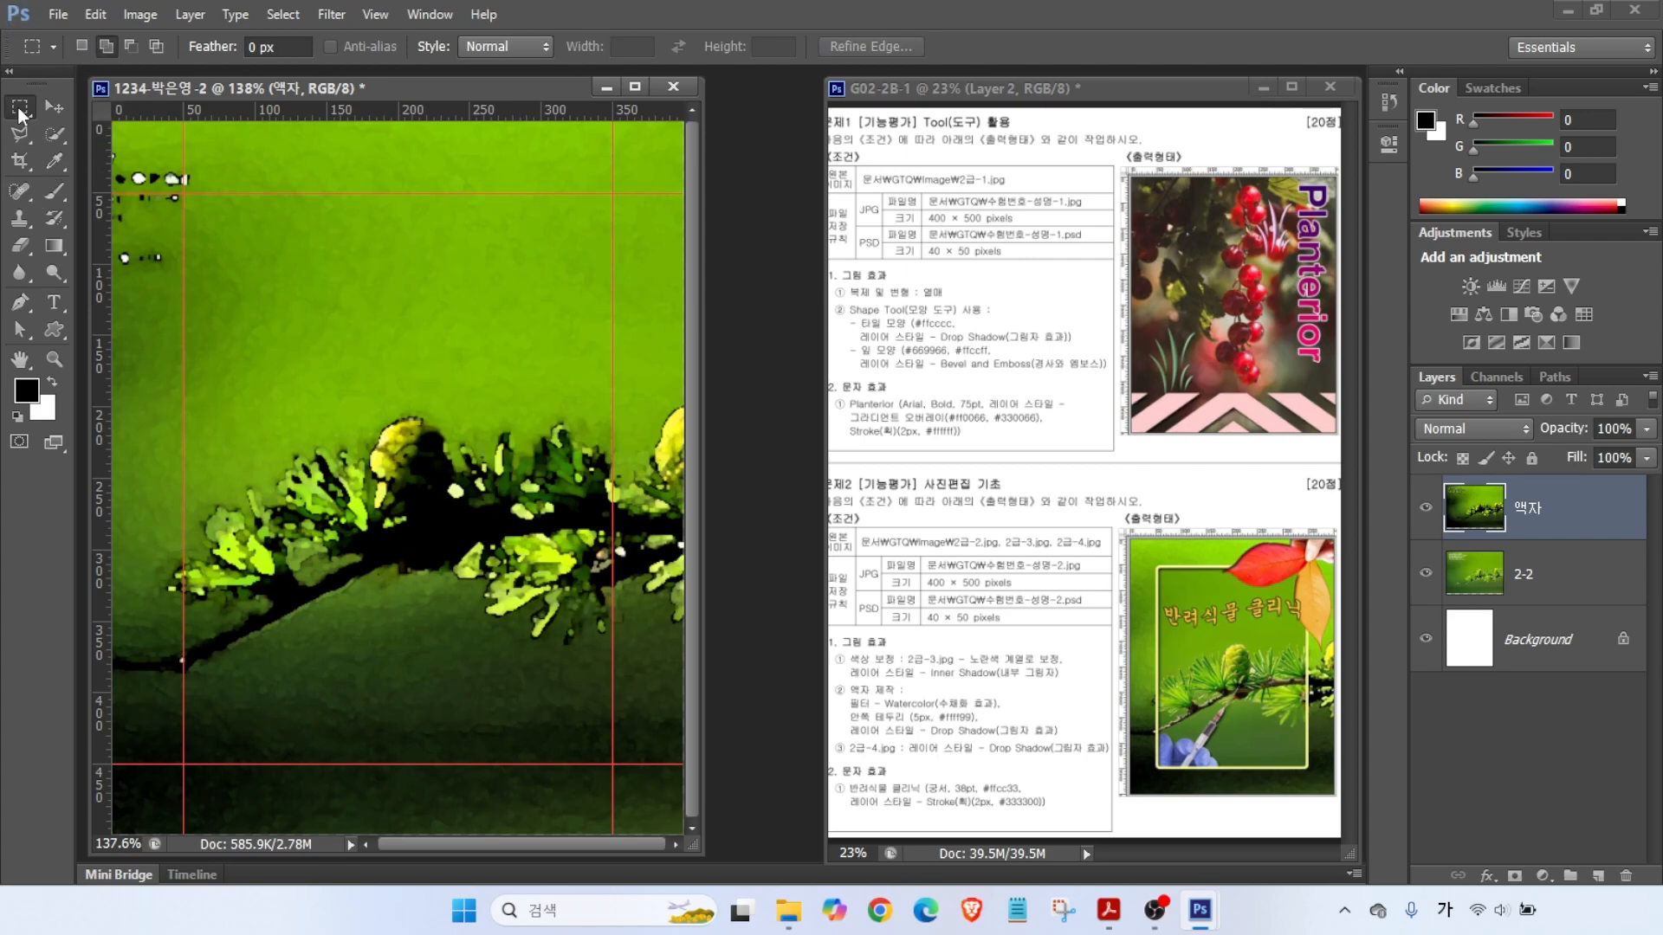
left_click_drag(185, 194, 613, 763)
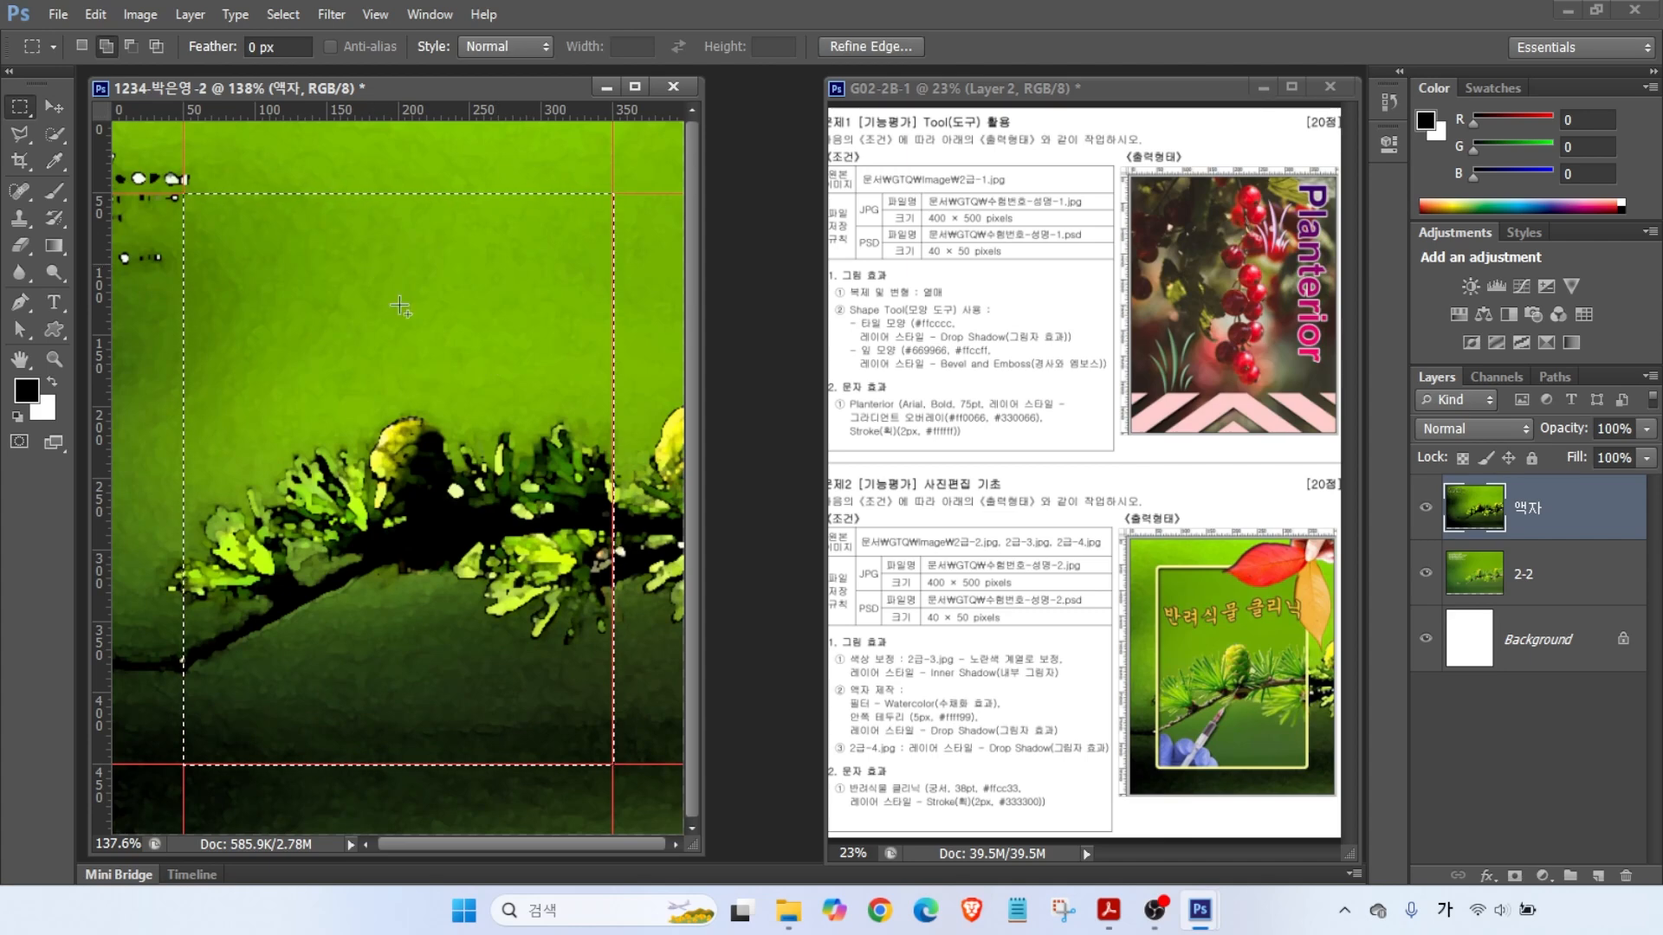
key("alt+2")
left_click_drag(1151, 558, 1097, 520)
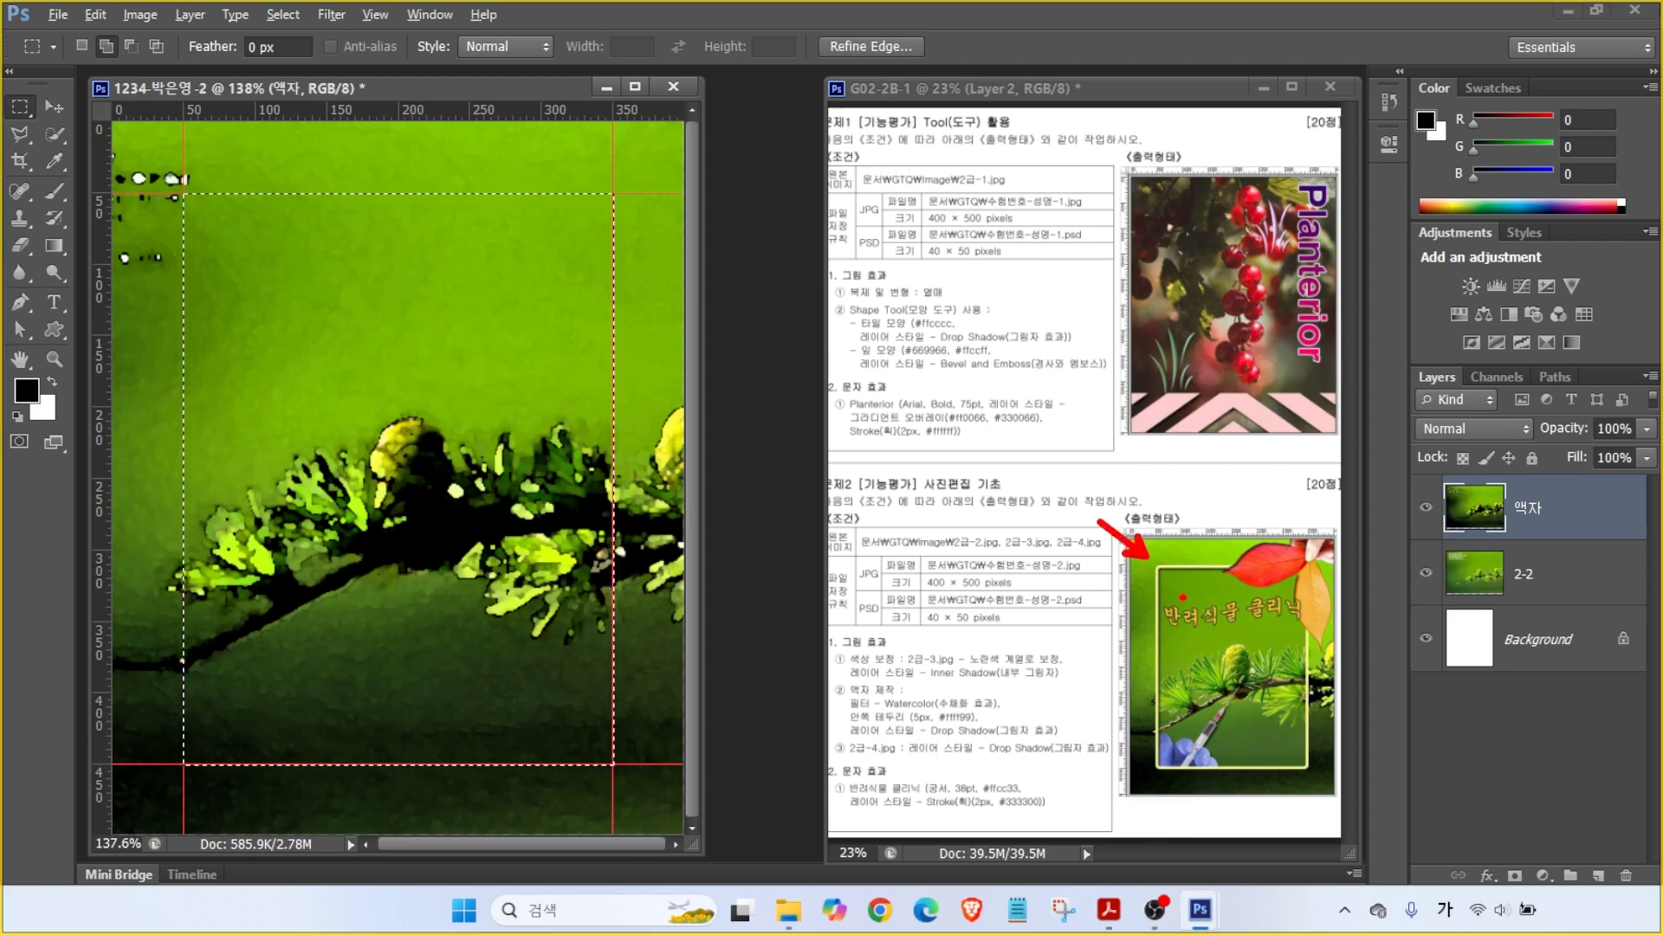
- Open Select > Modify > Smooth for the frame selection, showing a 5-pixel sample radius
left_click(283, 15)
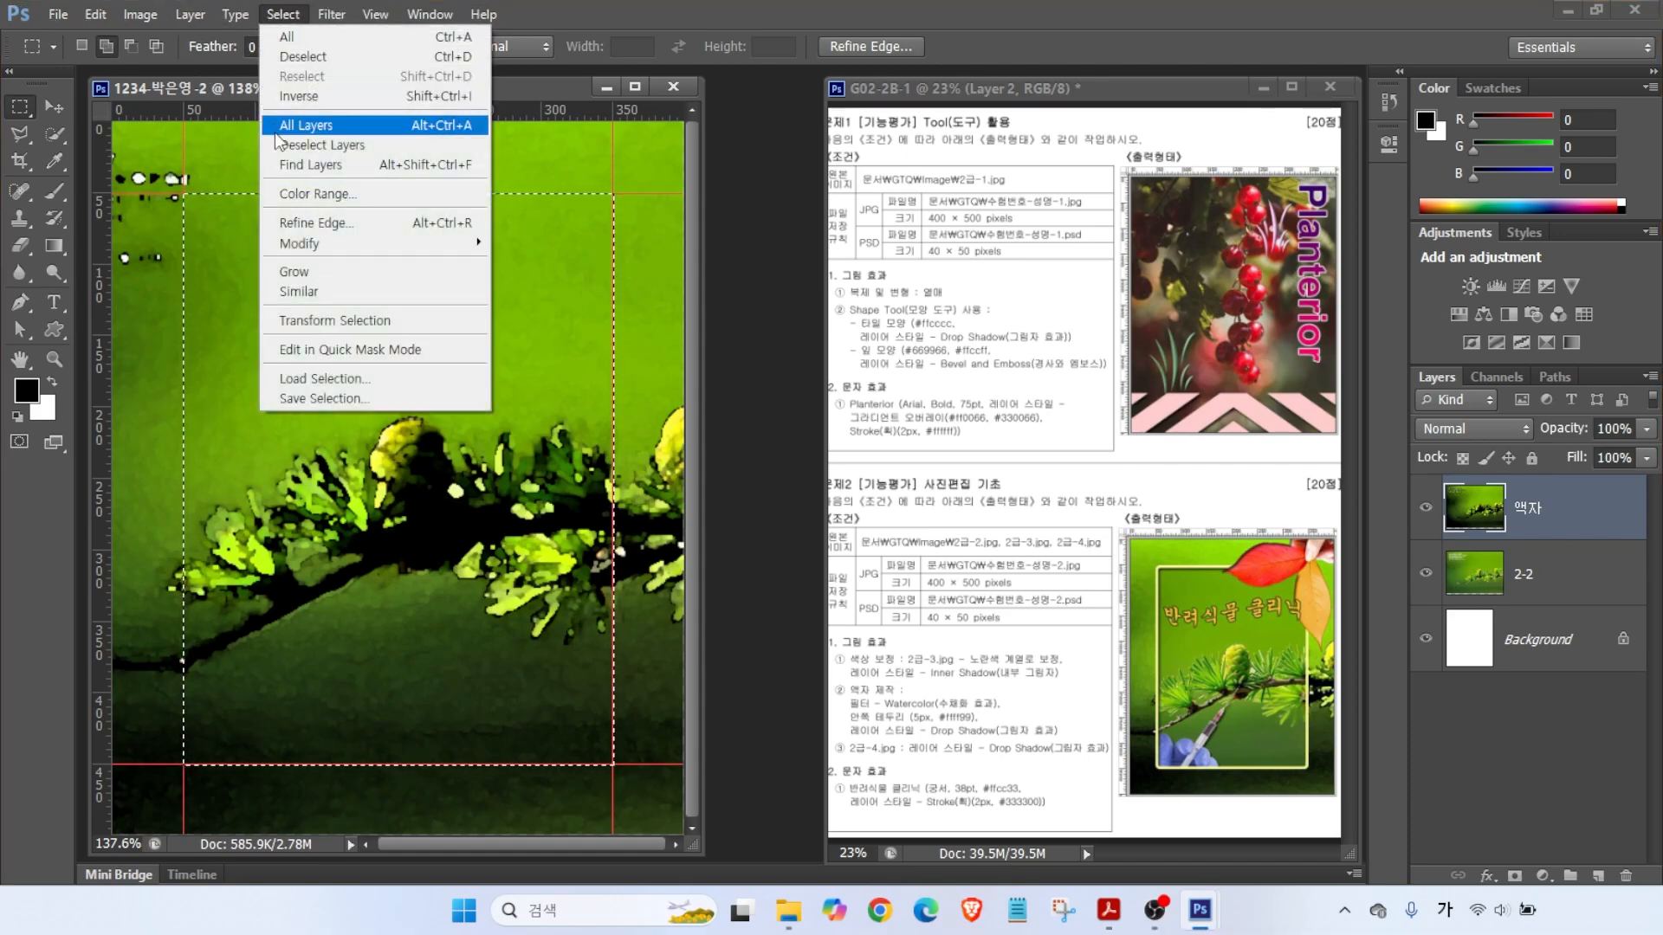
mouse_move(303, 244)
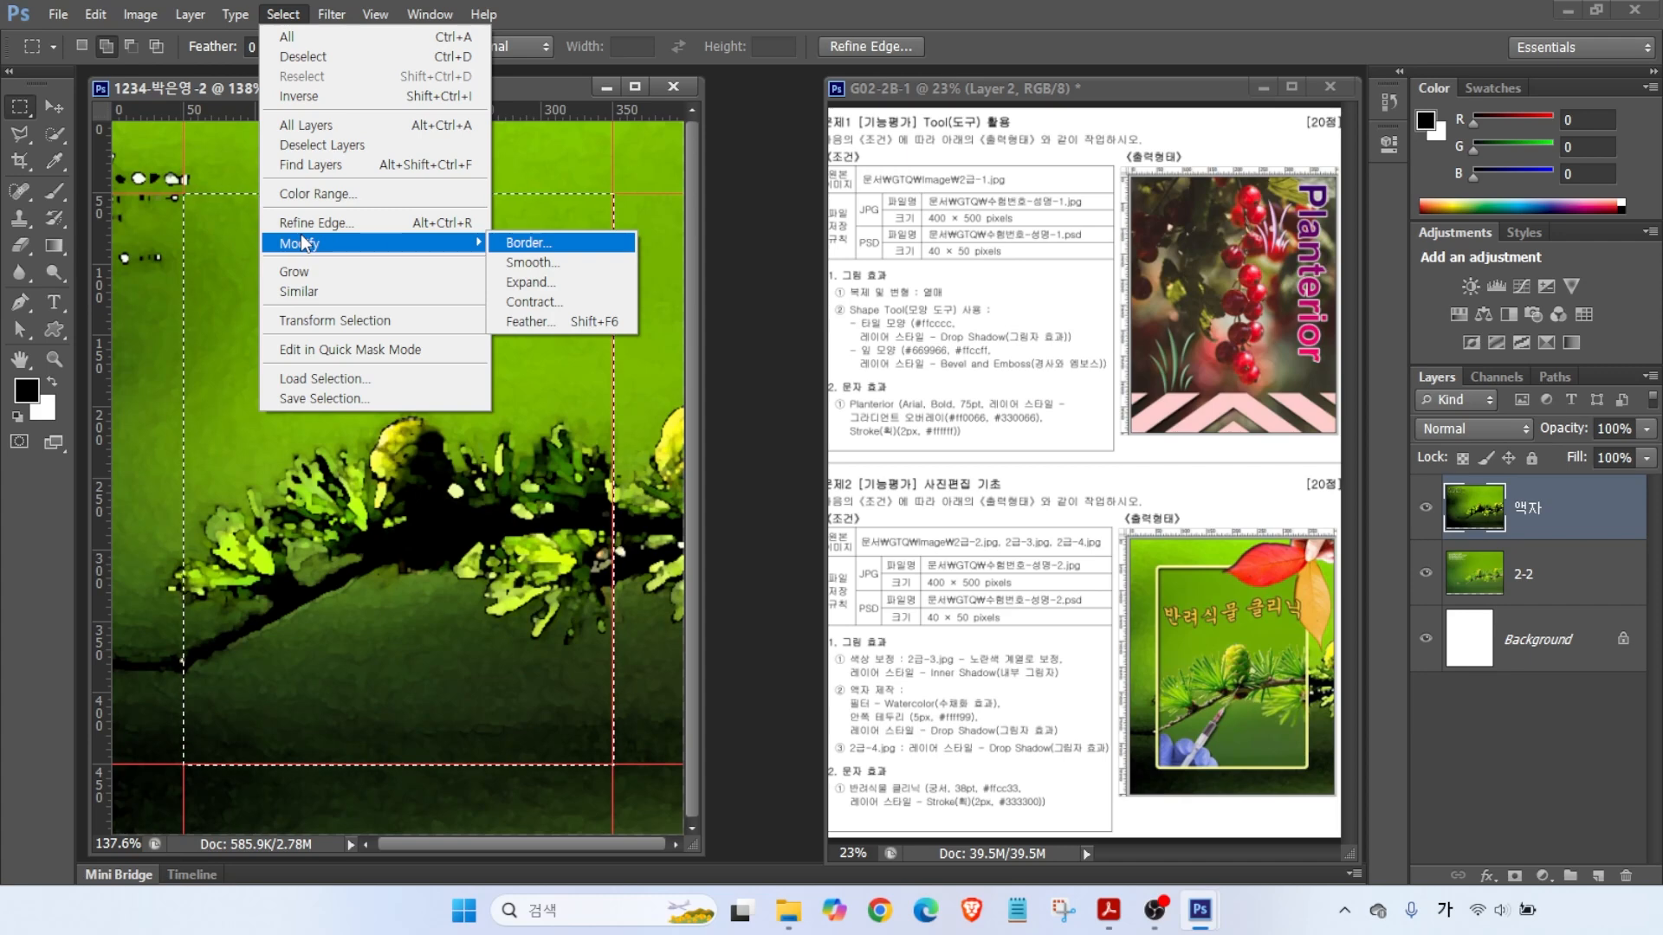
left_click(549, 259)
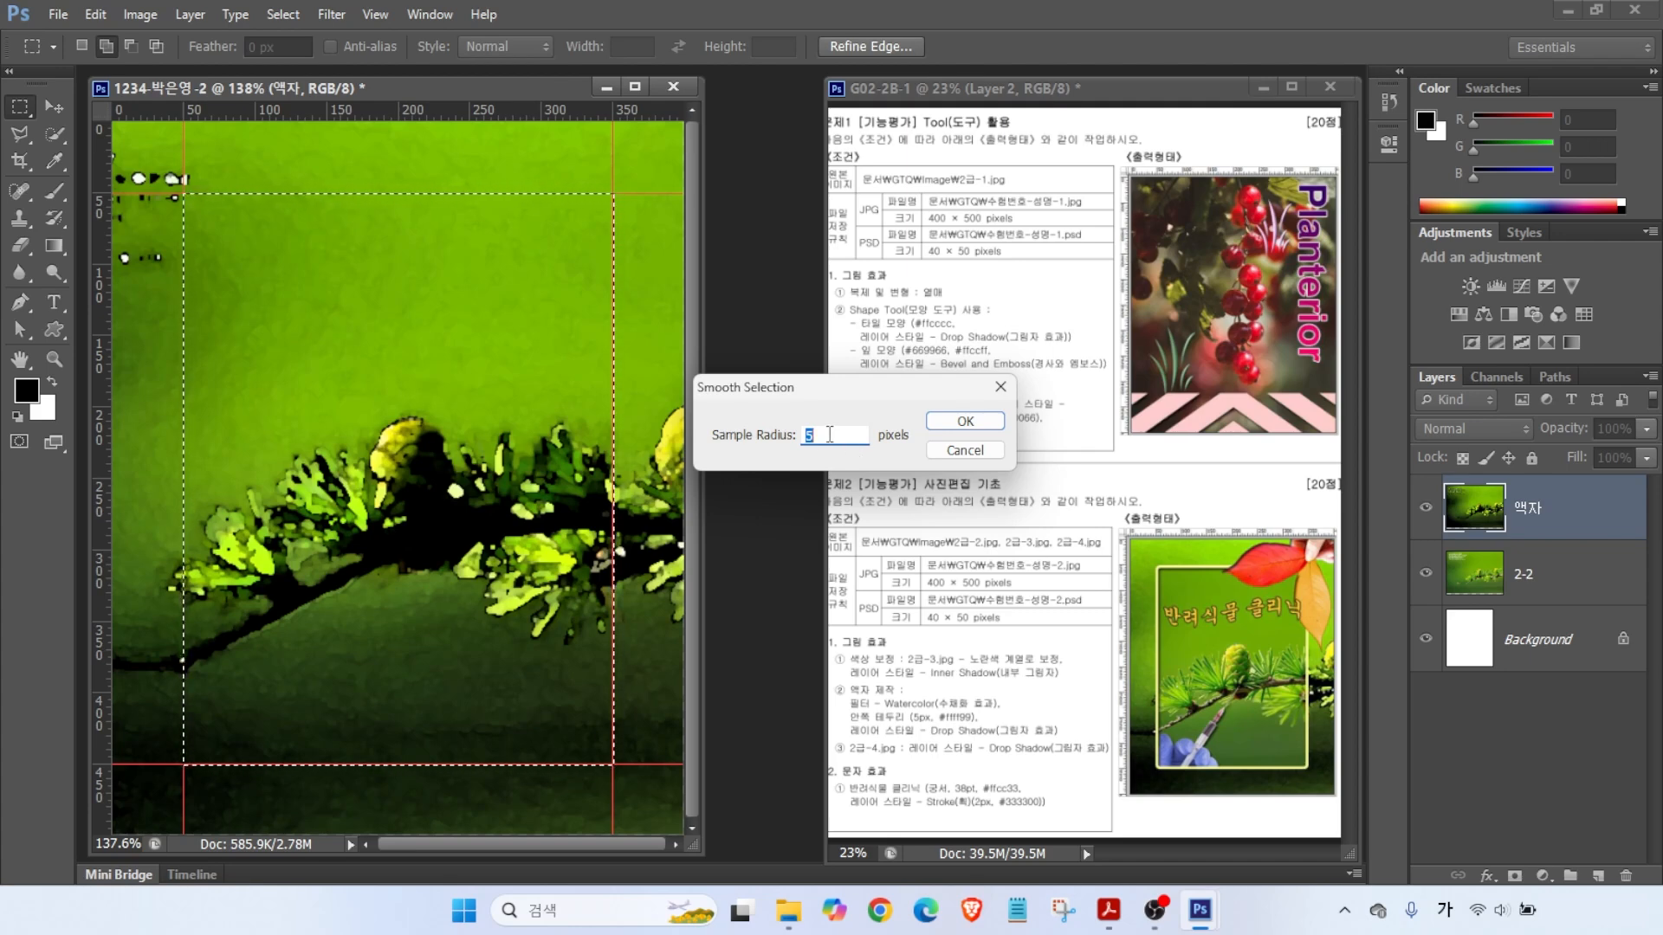
- Apply the 5-pixel smoothing to the rectangular frame selection
left_click(964, 421)
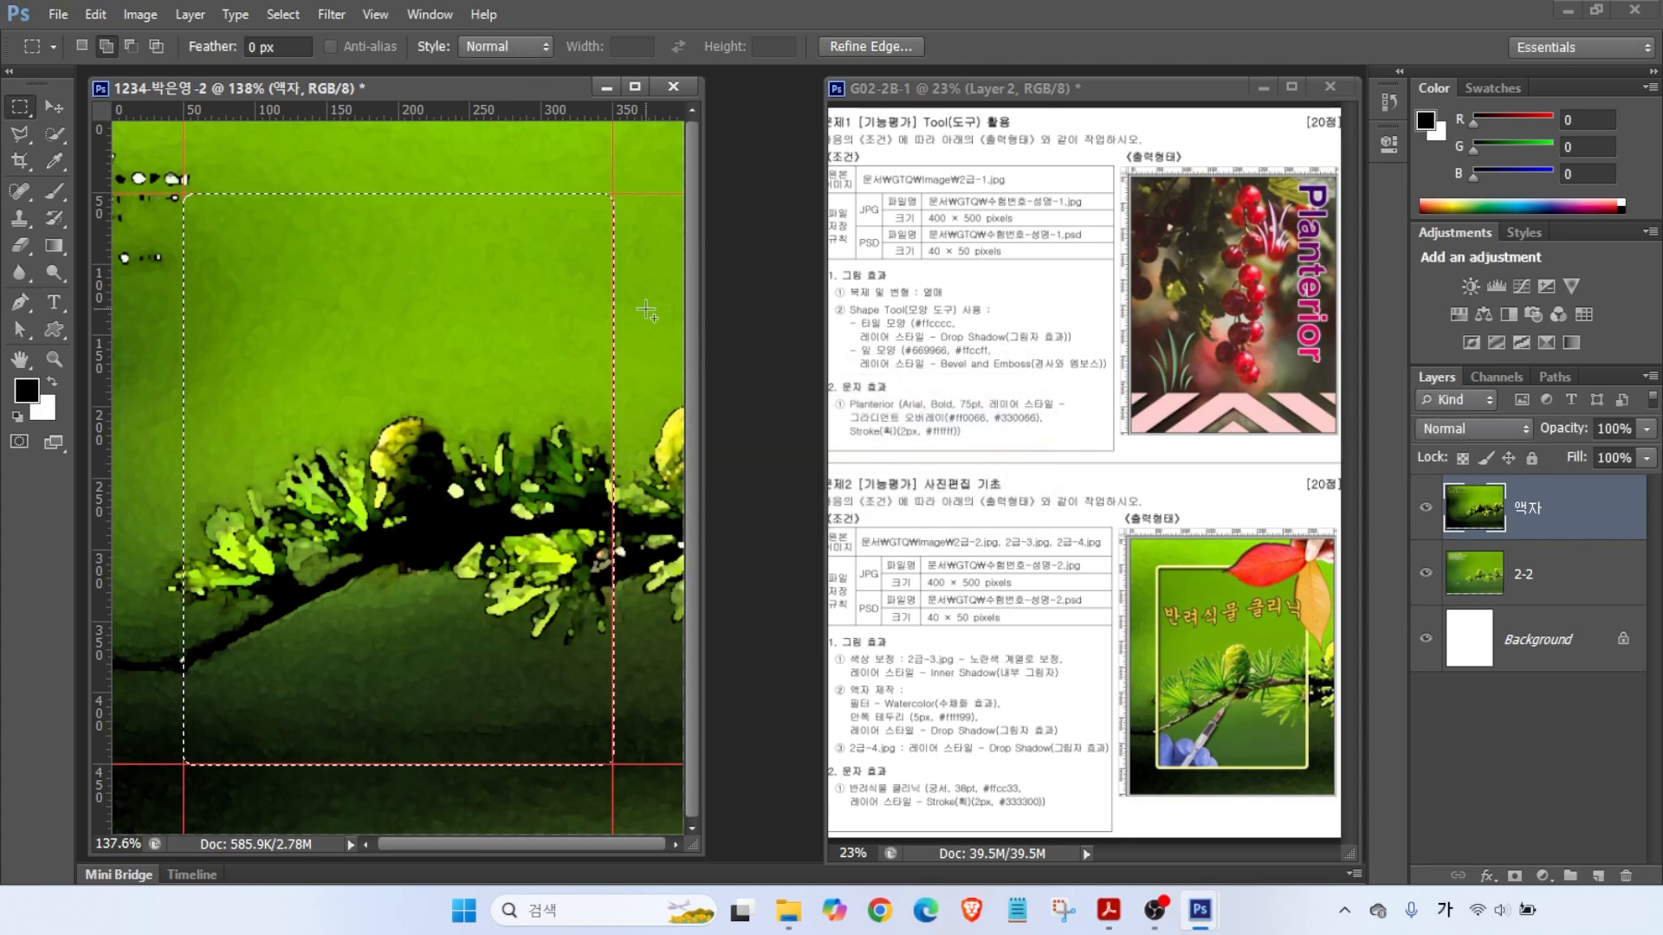
key("alt")
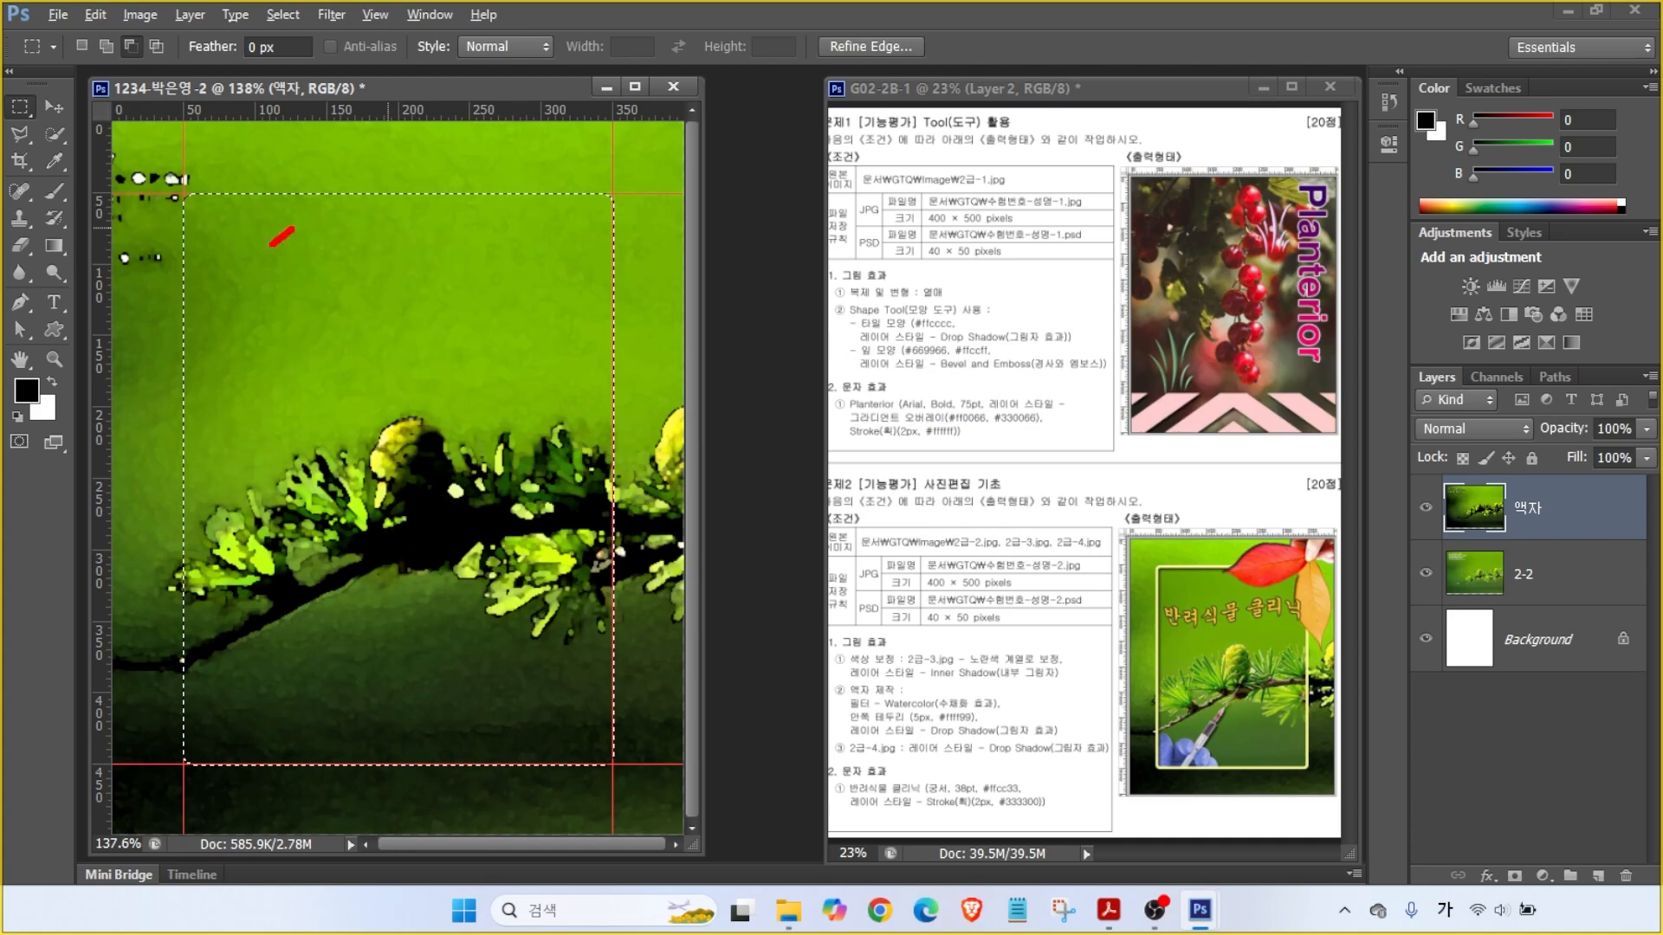
left_click_drag(292, 228, 294, 449)
mouse_move(422, 431)
left_mouse_down()
mouse_move(693, 557)
mouse_move(877, 499)
mouse_move(885, 576)
left_mouse_up()
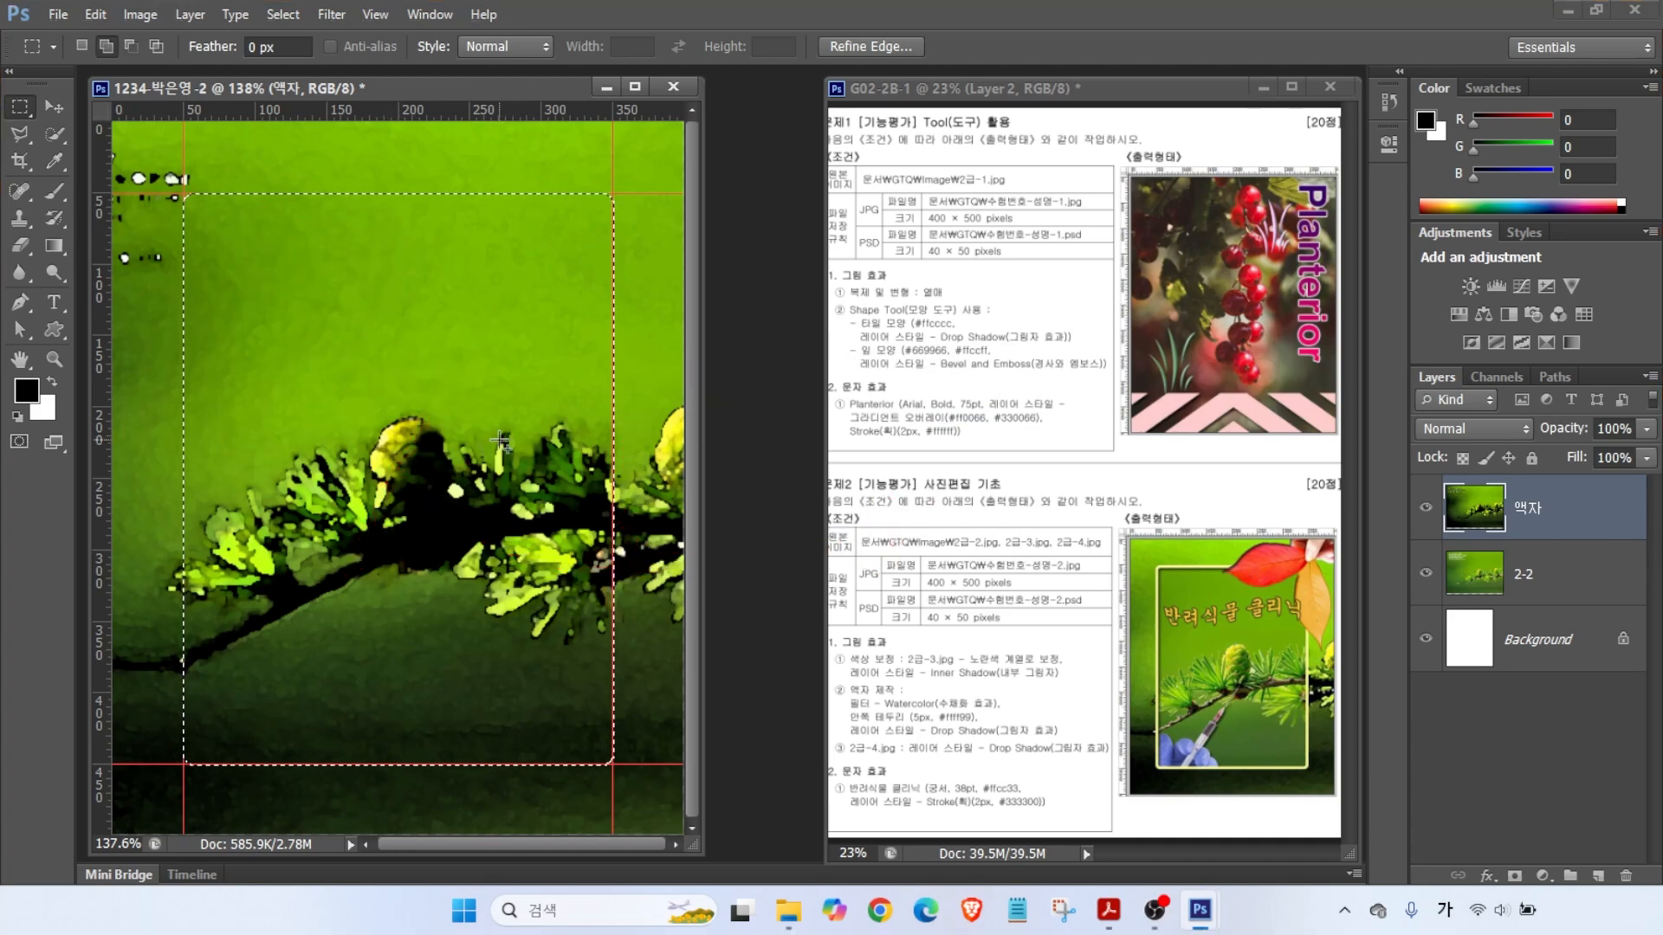
- Clear the smoothed area from the 액자 layer so the 2-2 photo shows through
key("Delete")
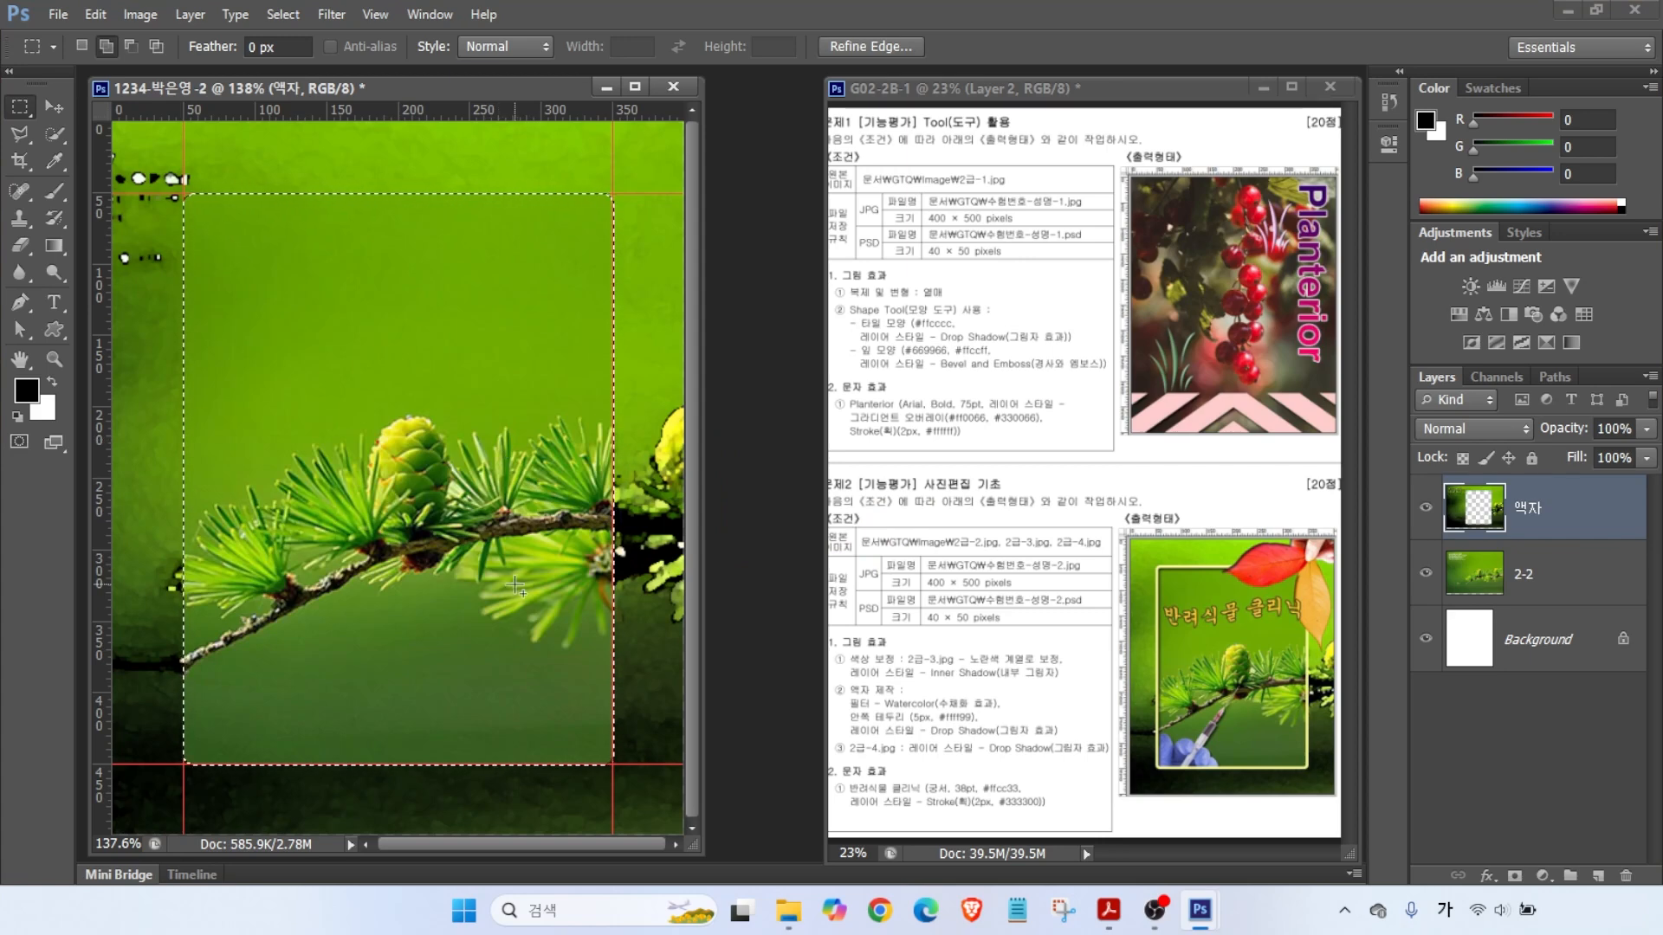
key("ctrl+2")
left_click_drag(1391, 379, 1474, 503)
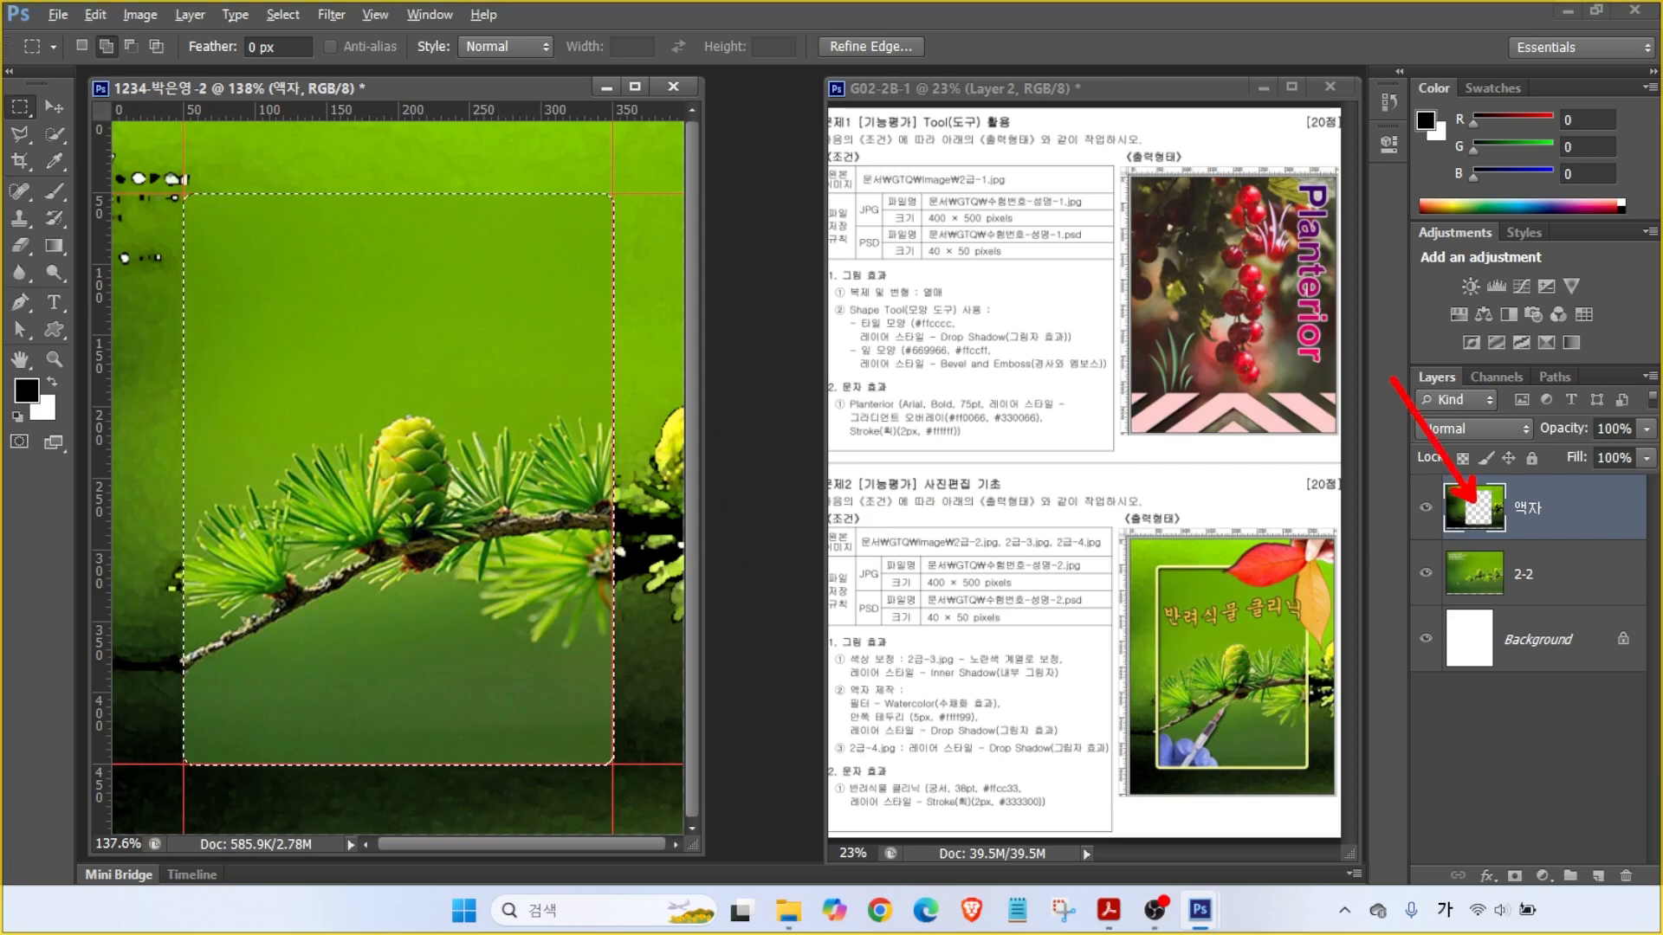
key("Escape")
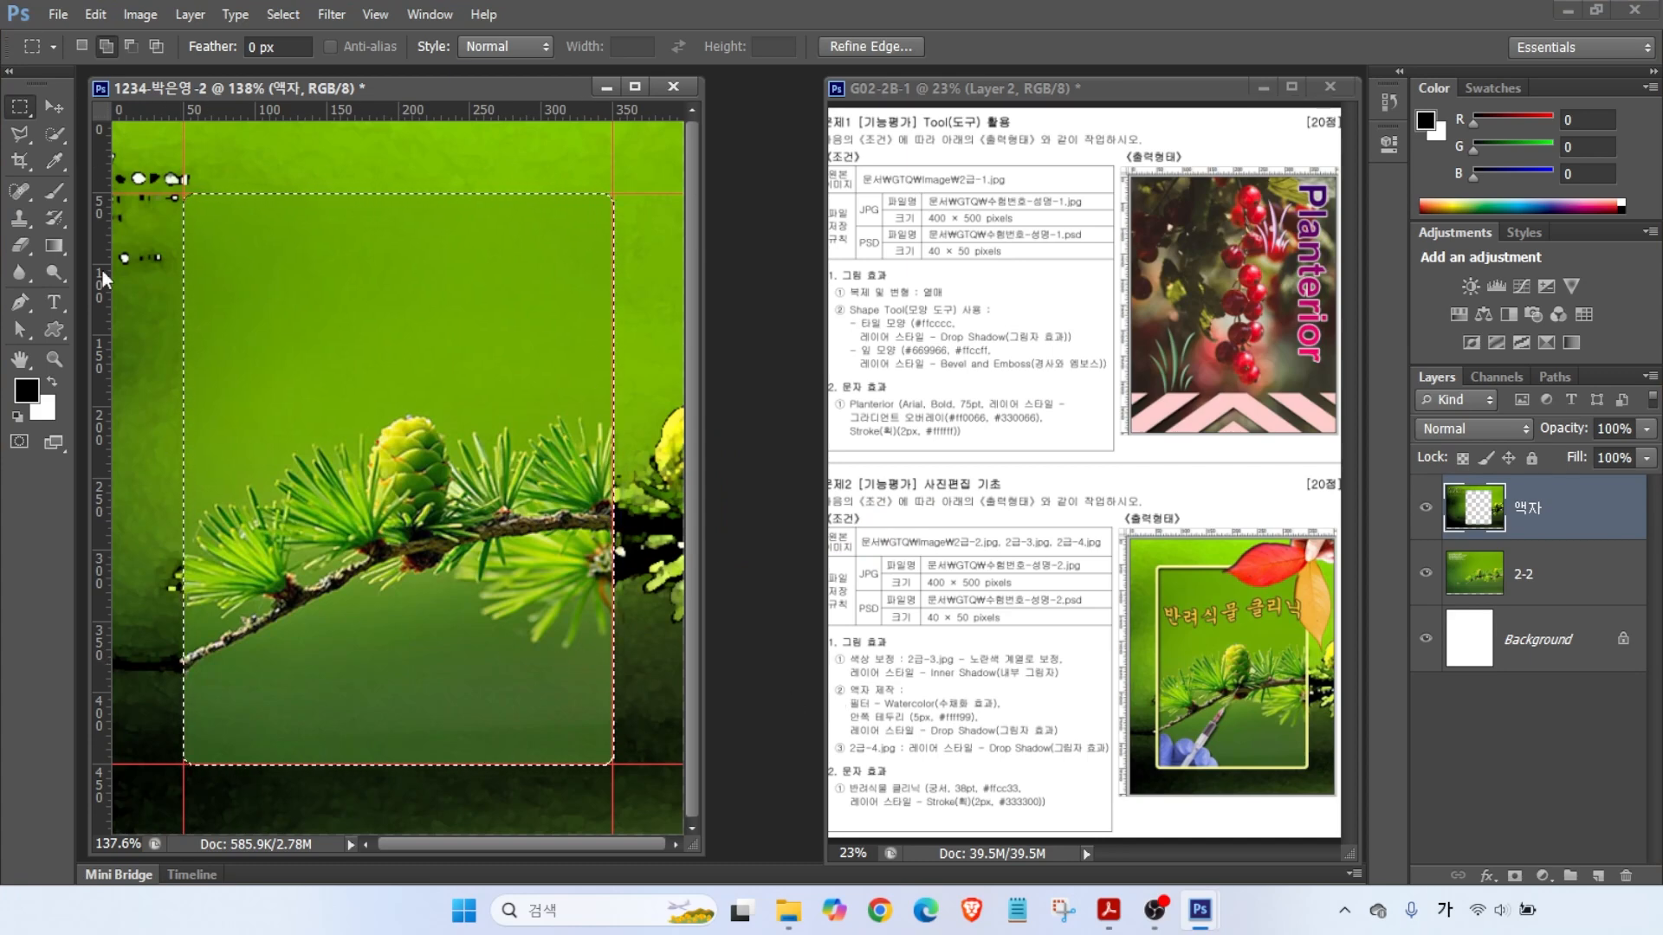
left_click(97, 15)
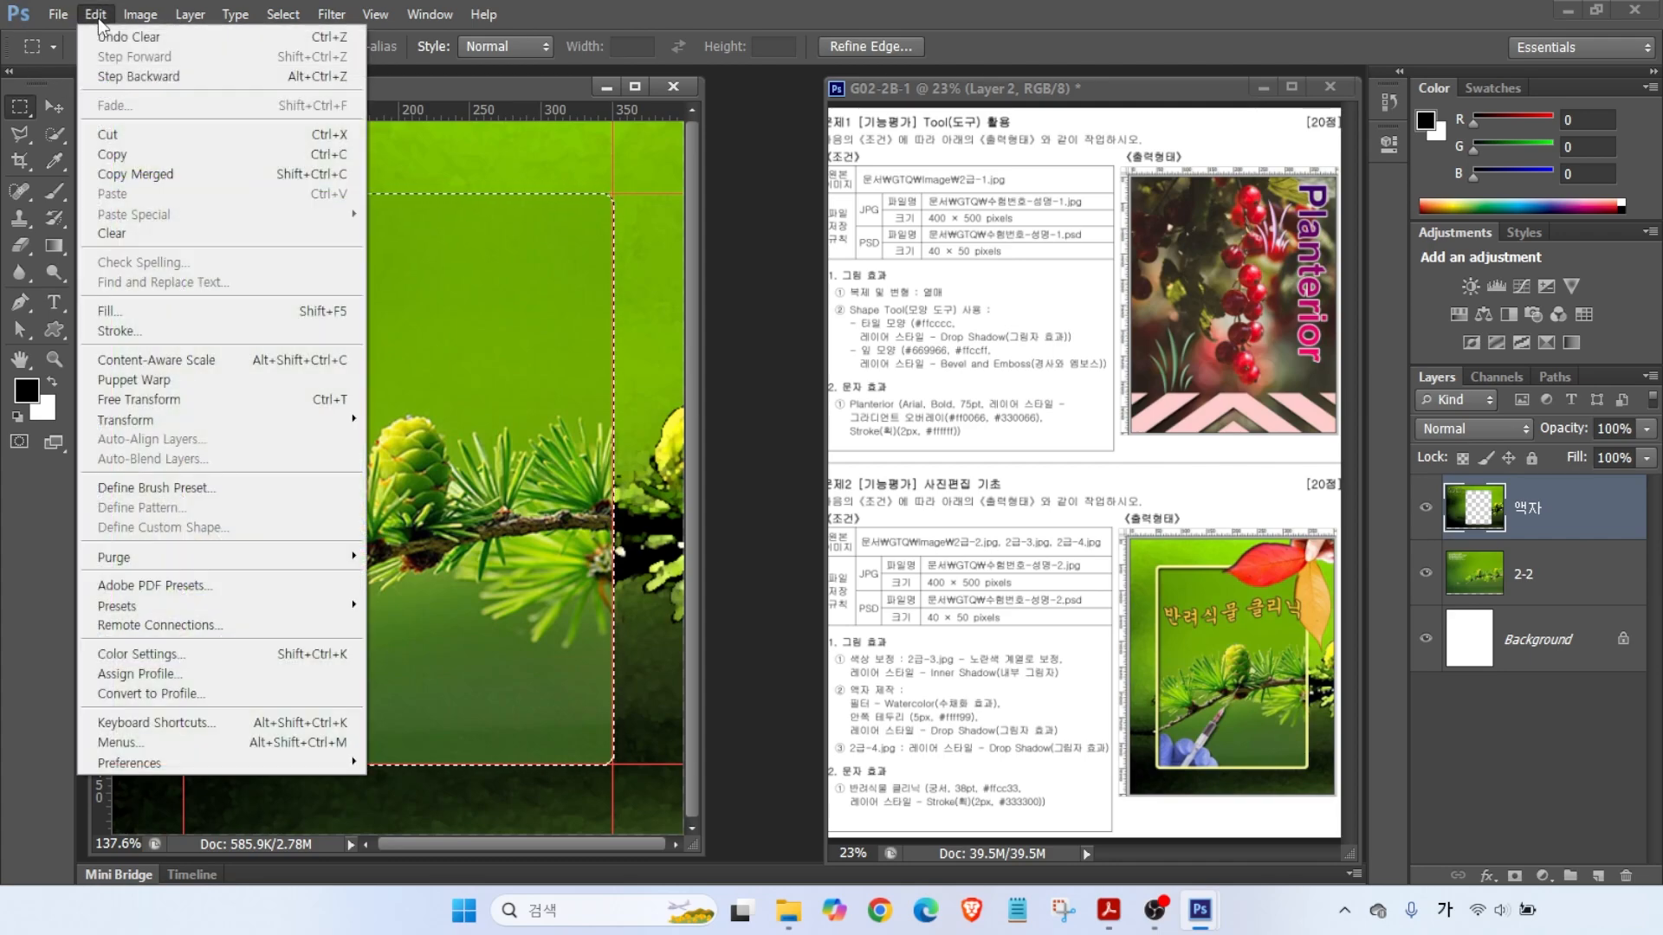
- Stroke the frame opening 5 px wide in pale yellow #ffff99
left_click(138, 329)
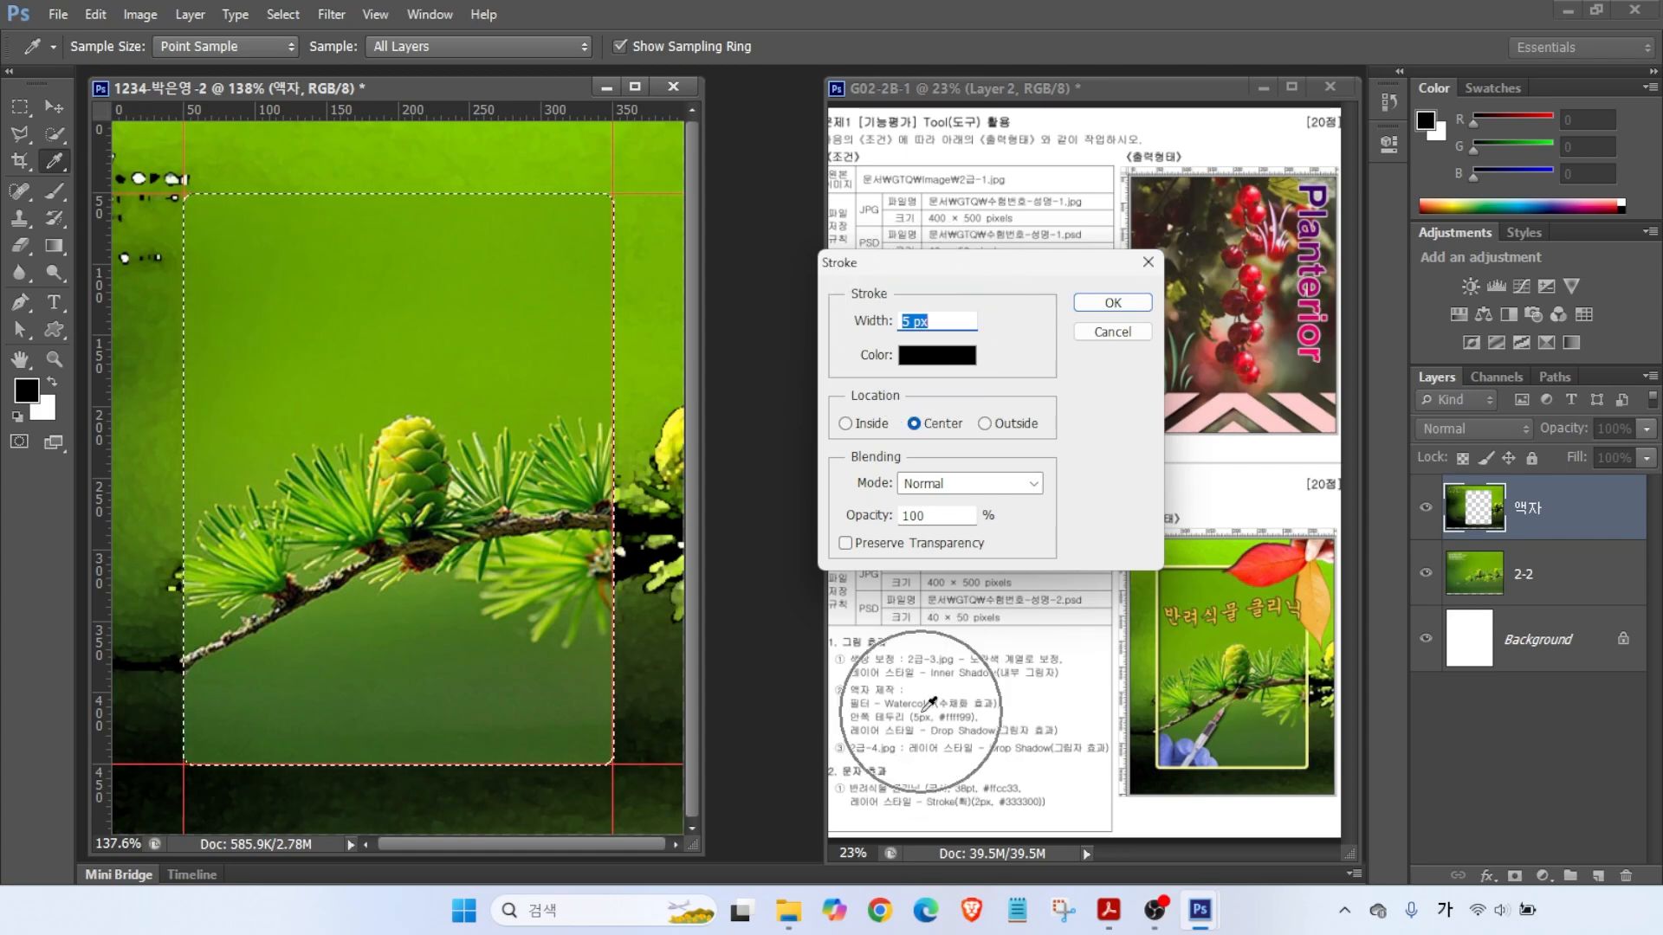
left_click(936, 355)
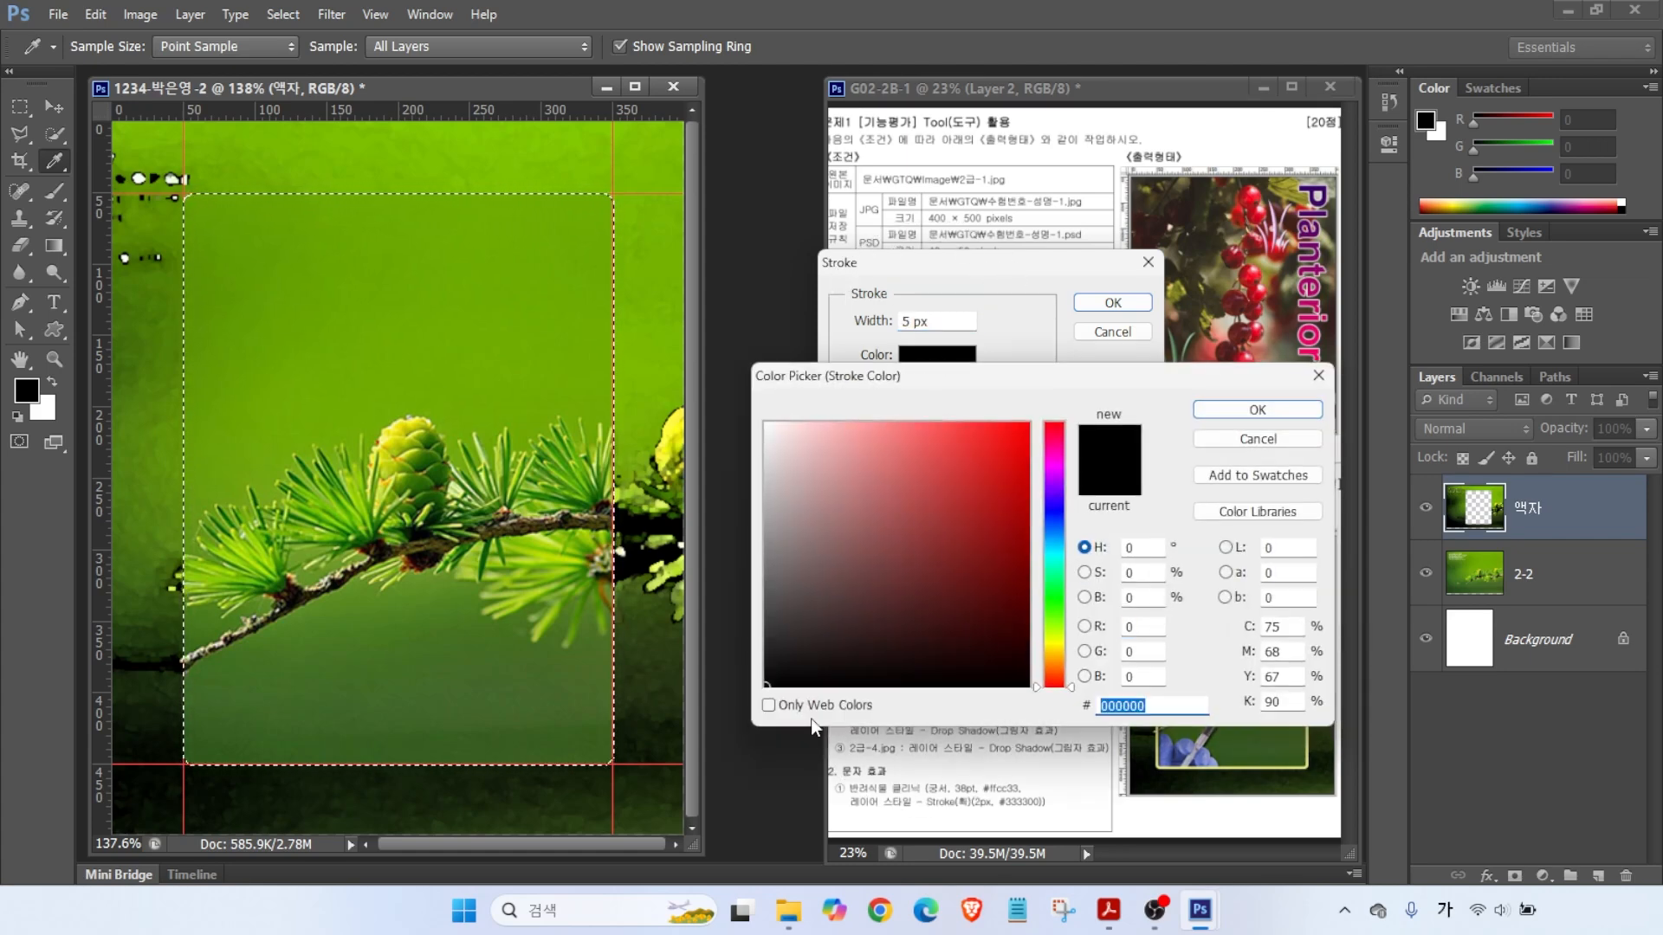
type("ff9")
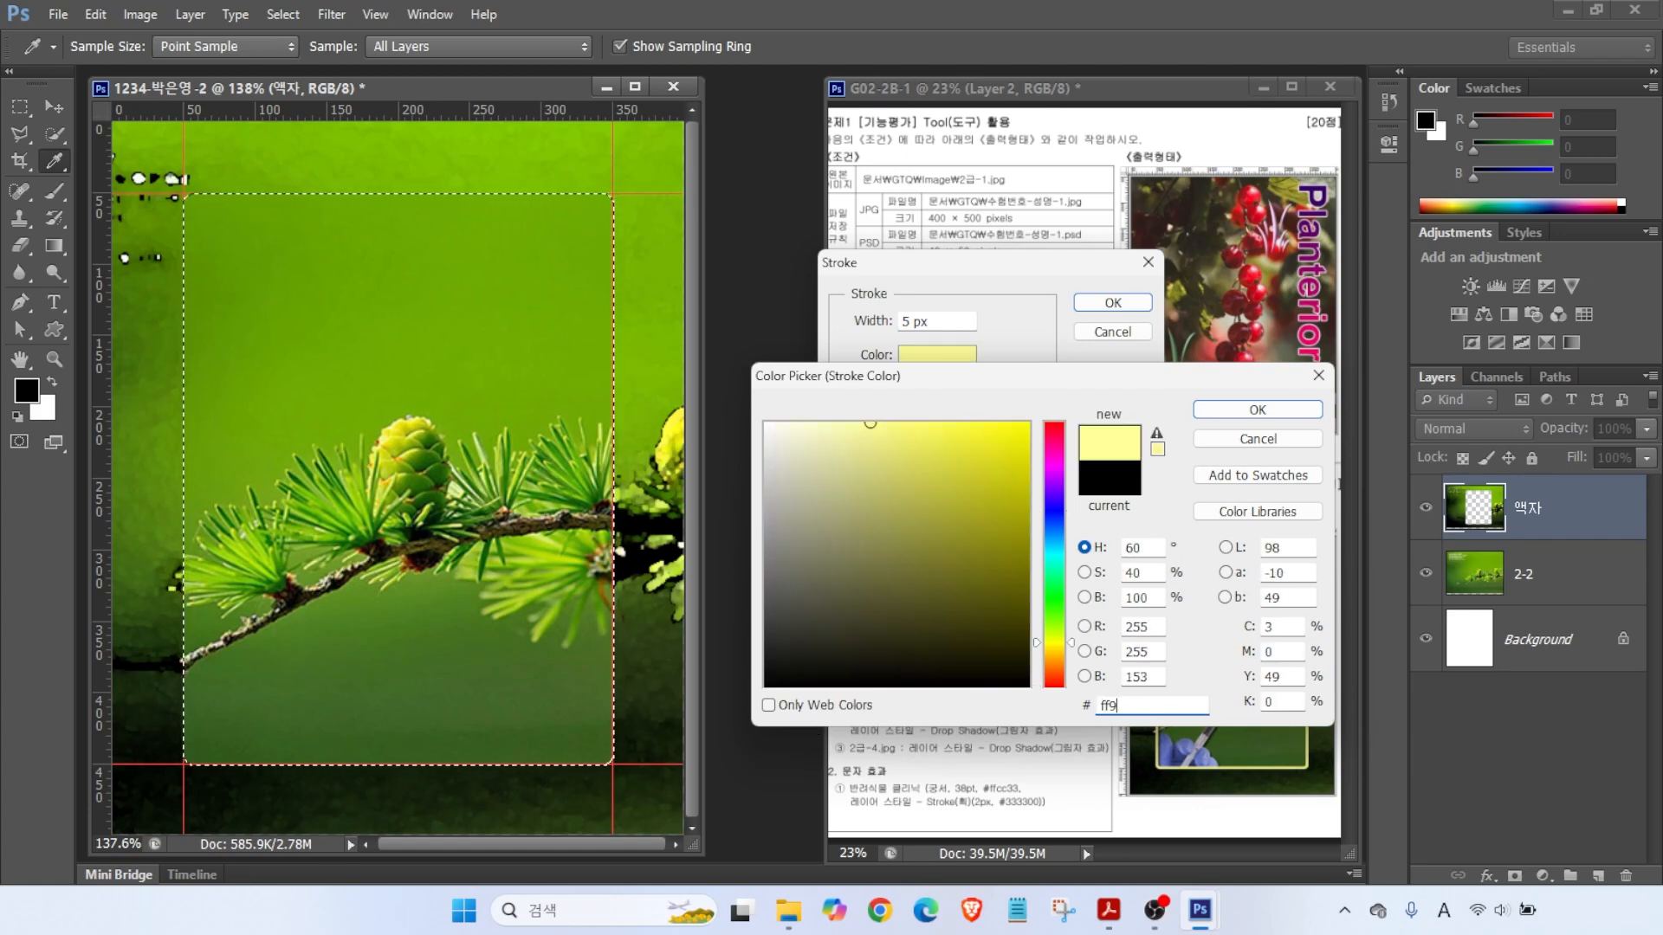
key("Return")
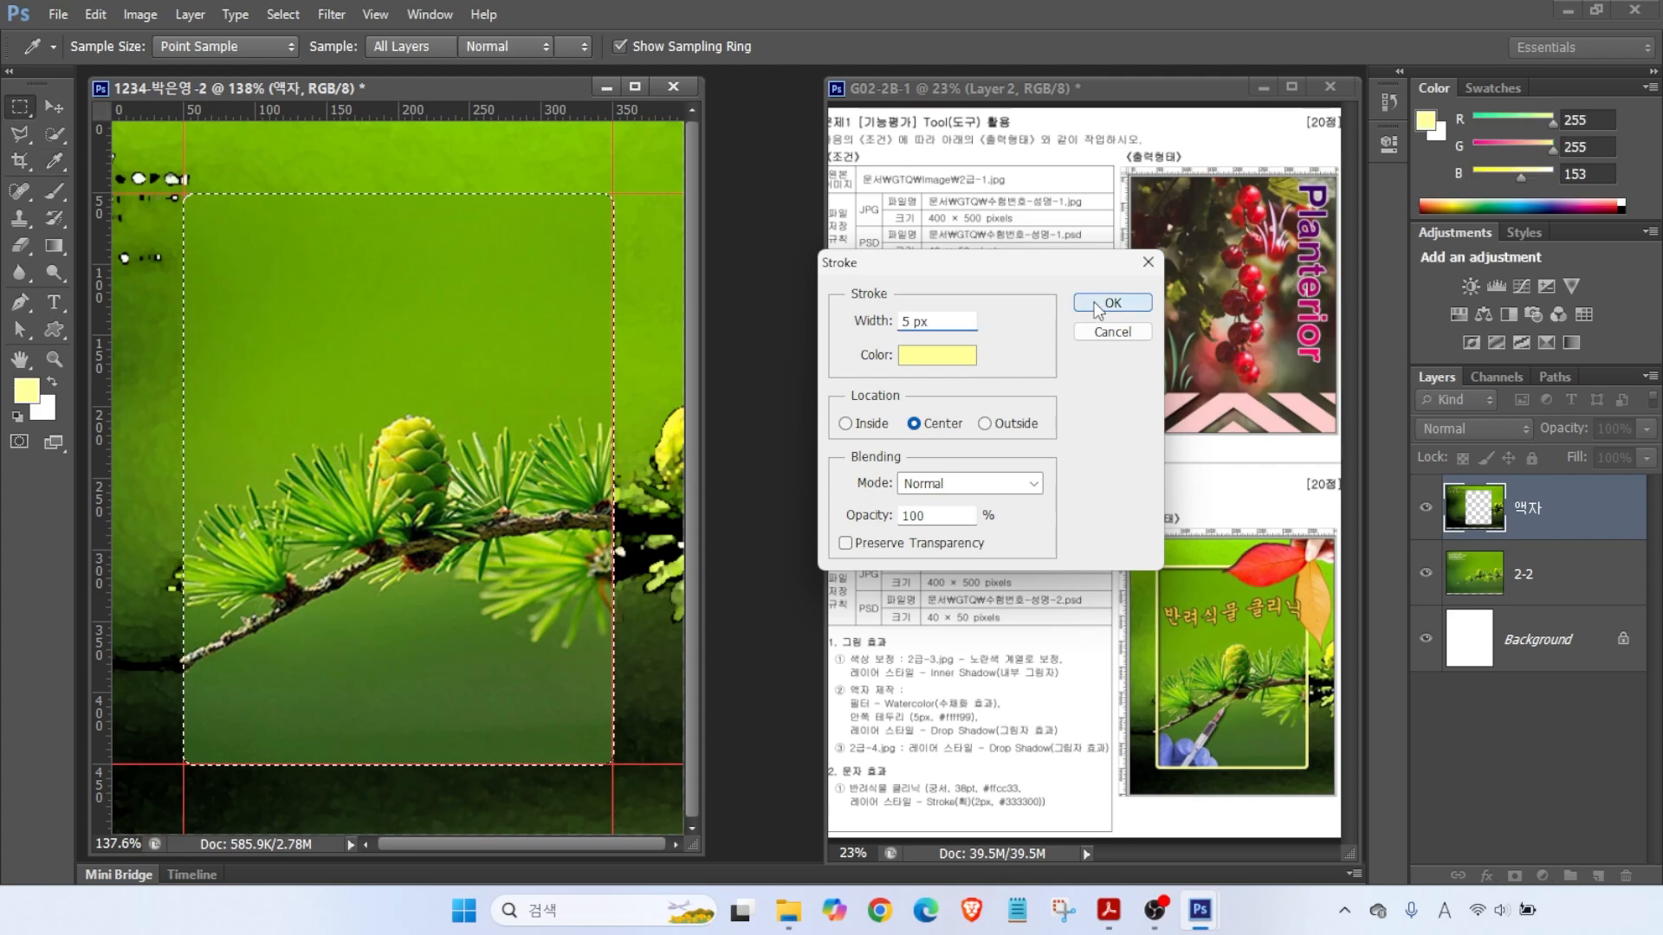
left_click(1094, 301)
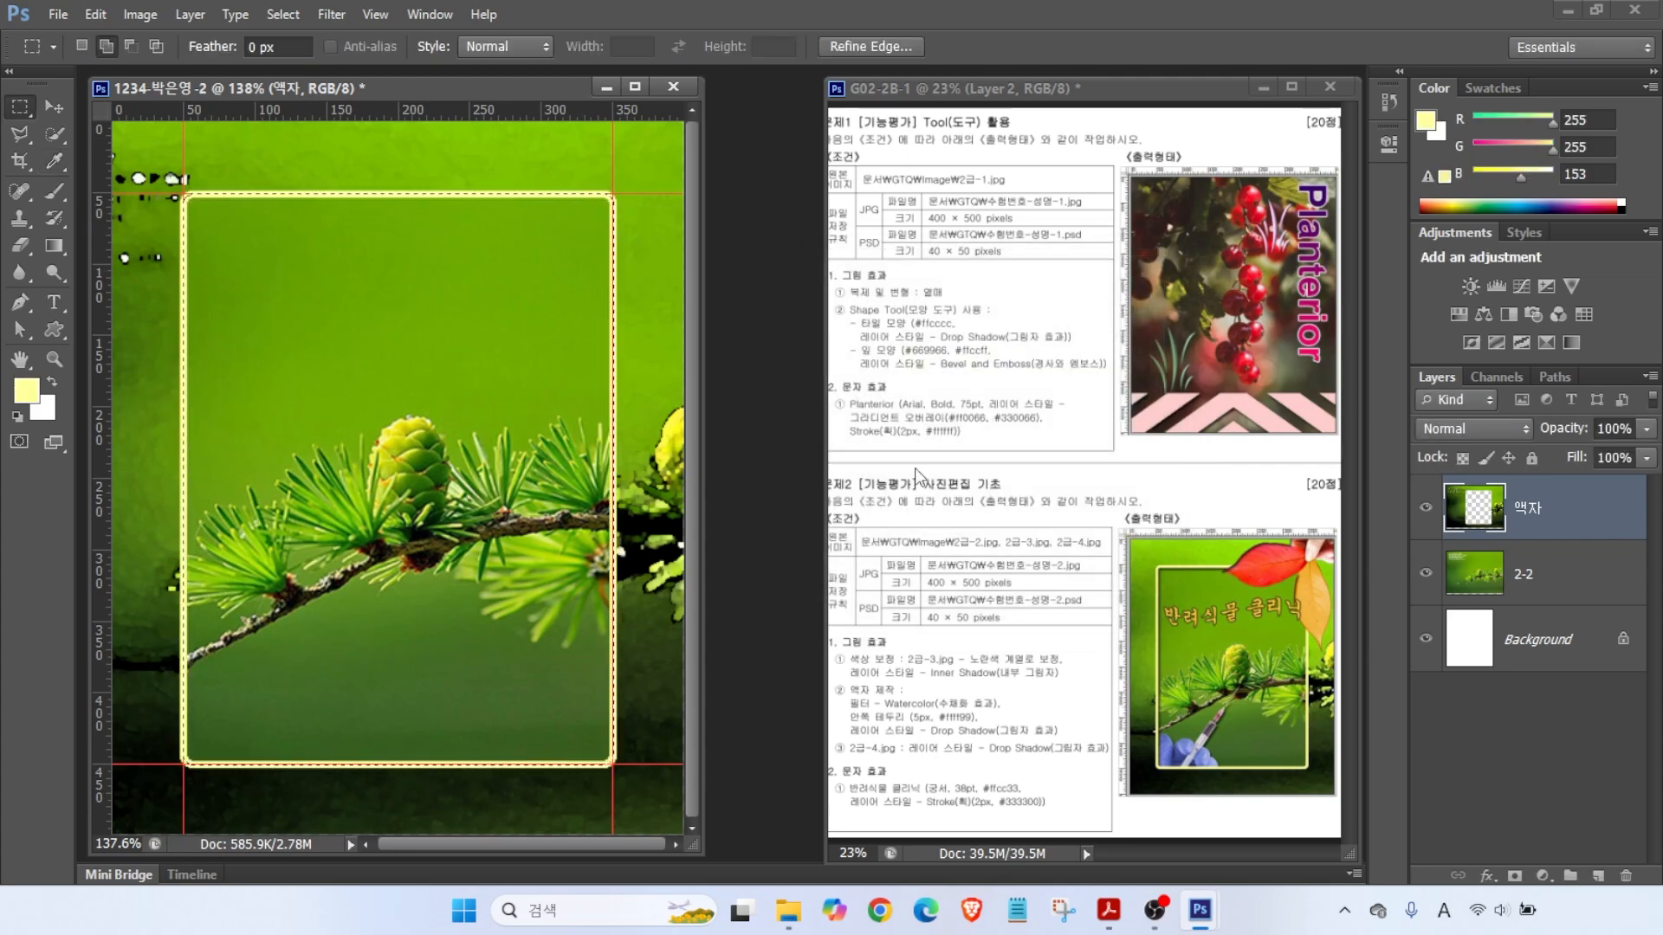
key("alt")
left_click_drag(856, 739, 1128, 742)
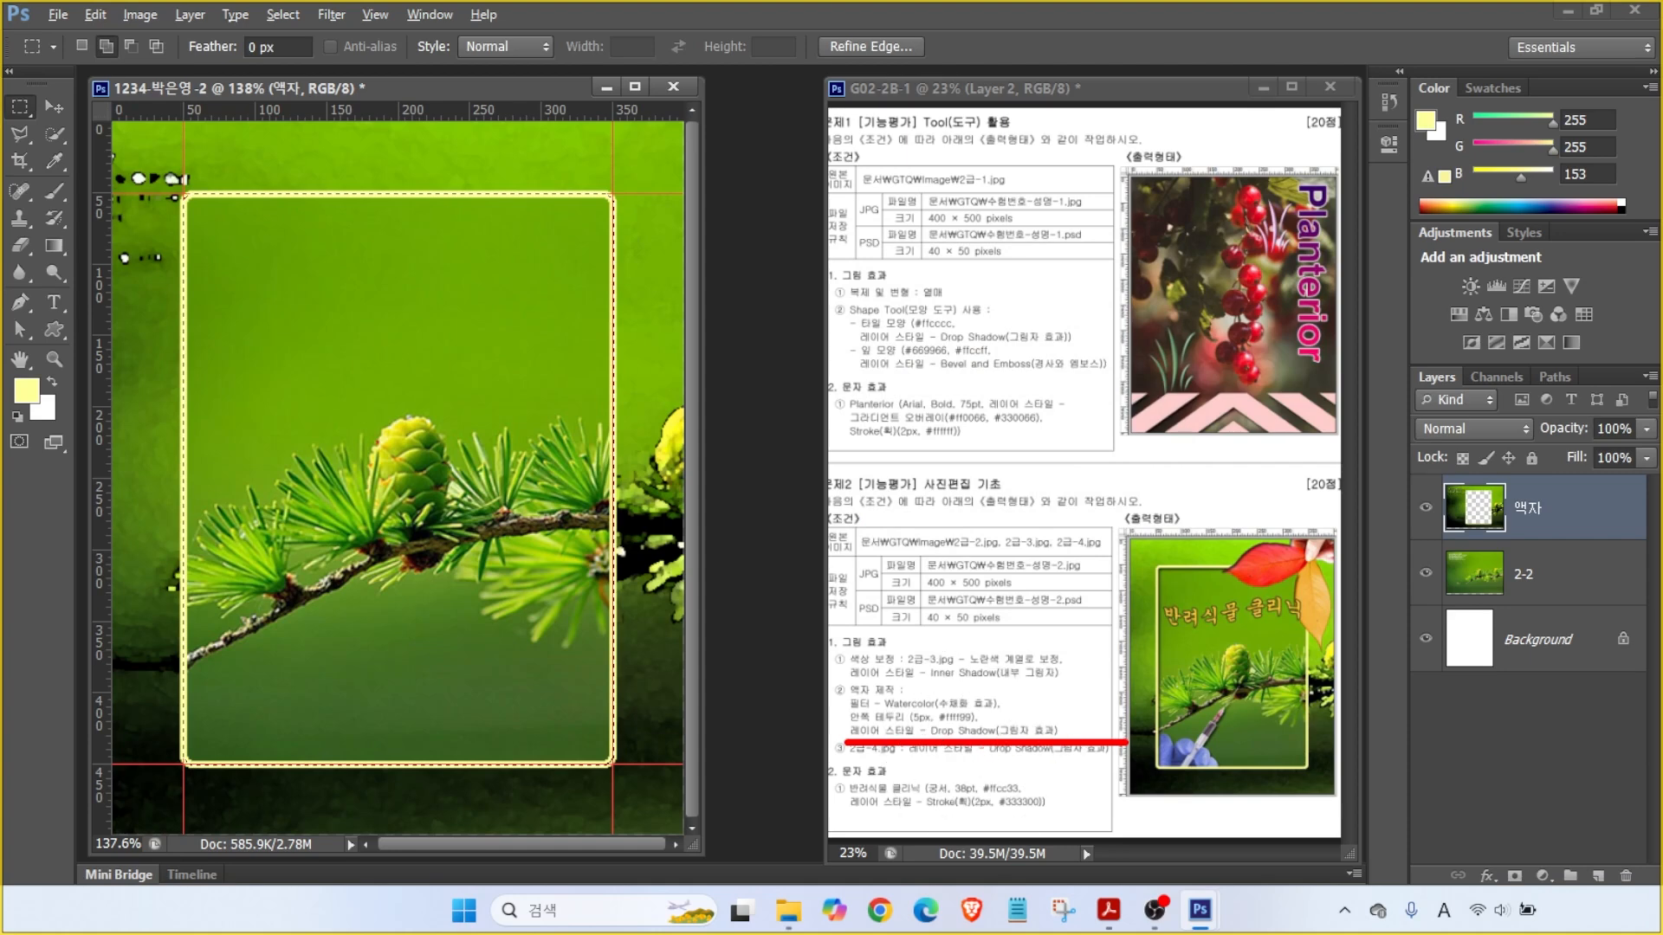
left_click_drag(1394, 357, 1660, 902)
left_click_drag(1464, 860, 1490, 889)
key("Escape")
left_click(1486, 876)
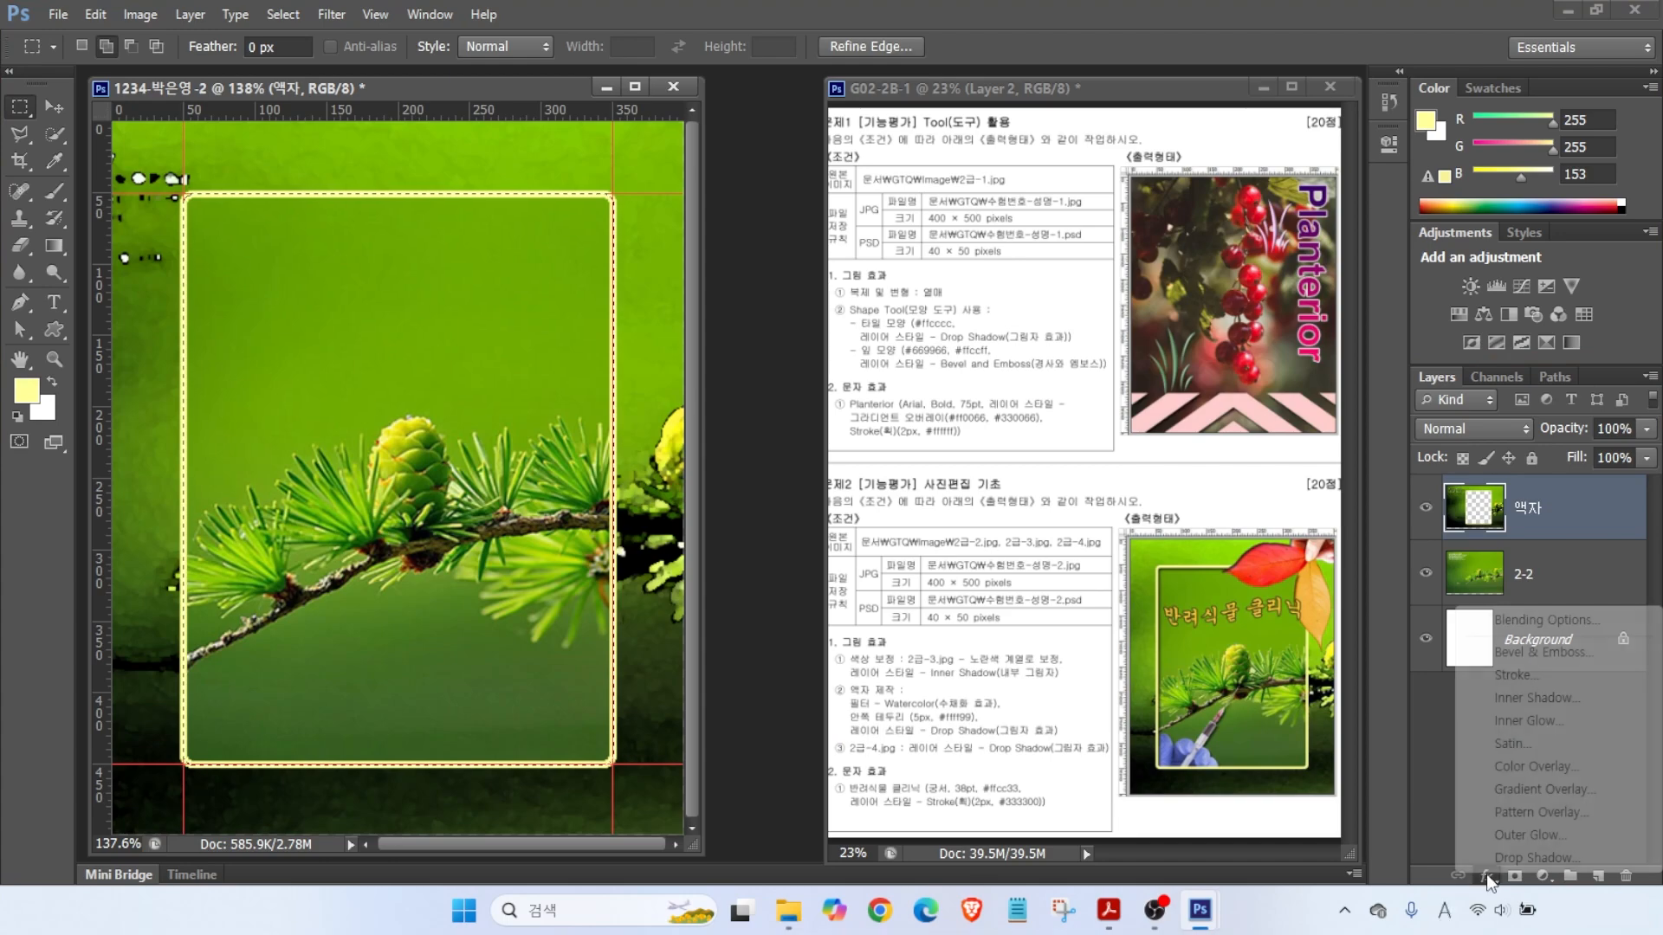
- Add a default Drop Shadow style to the 액자 layer, then deselect
left_click(1502, 864)
left_click(1255, 300)
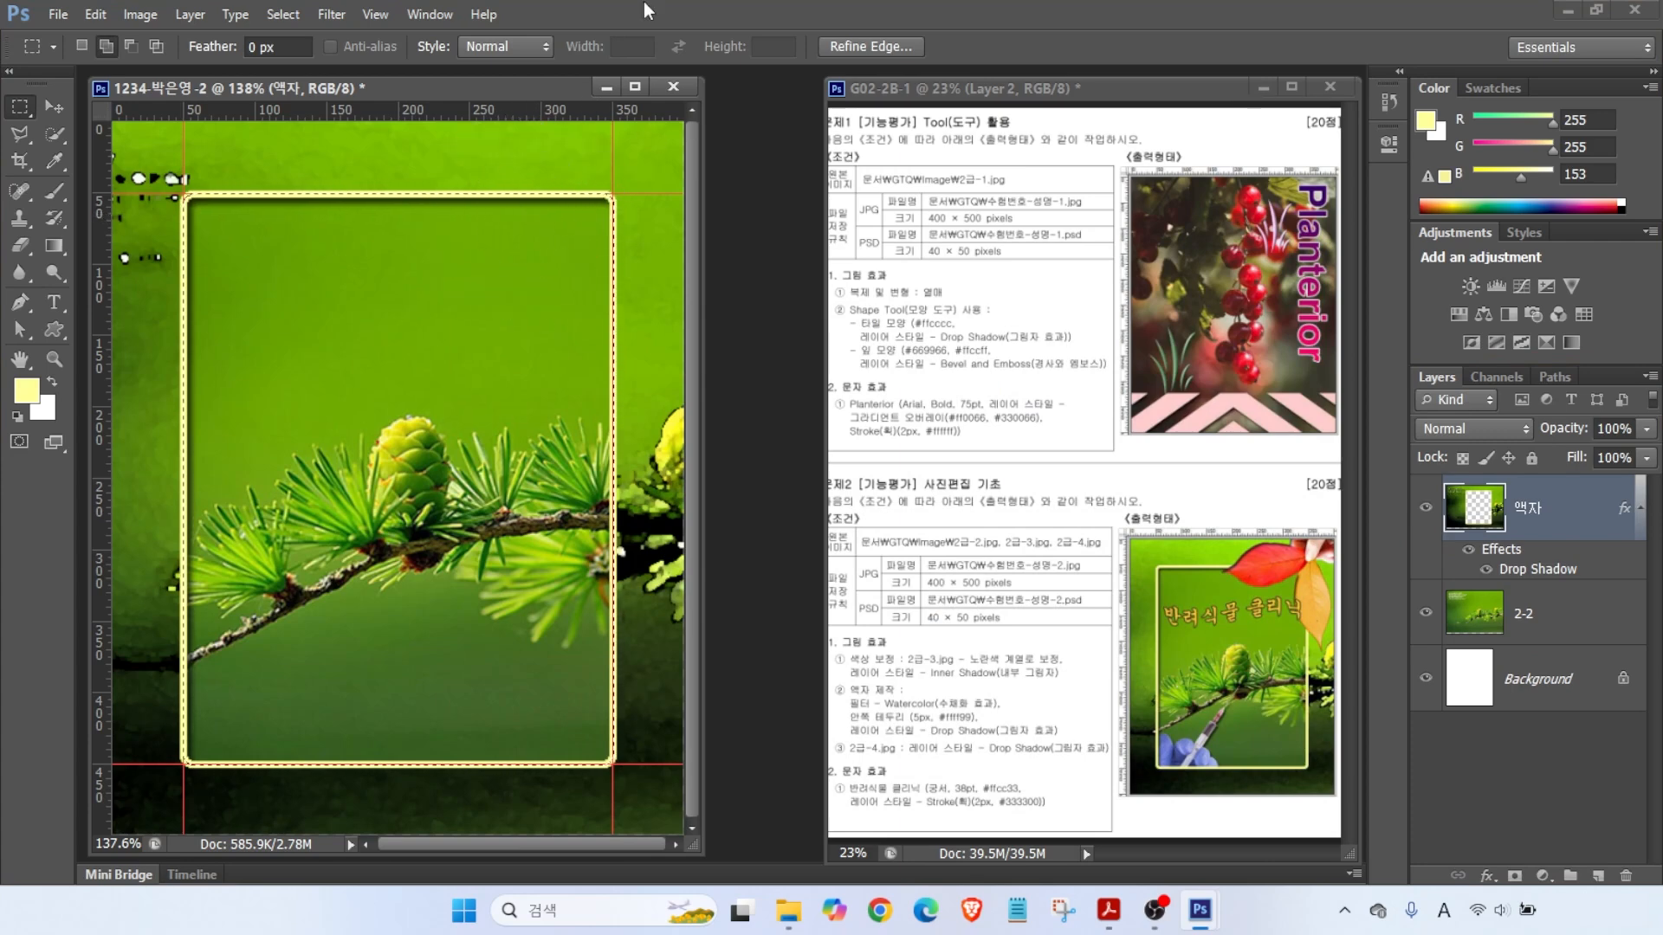
left_click(282, 15)
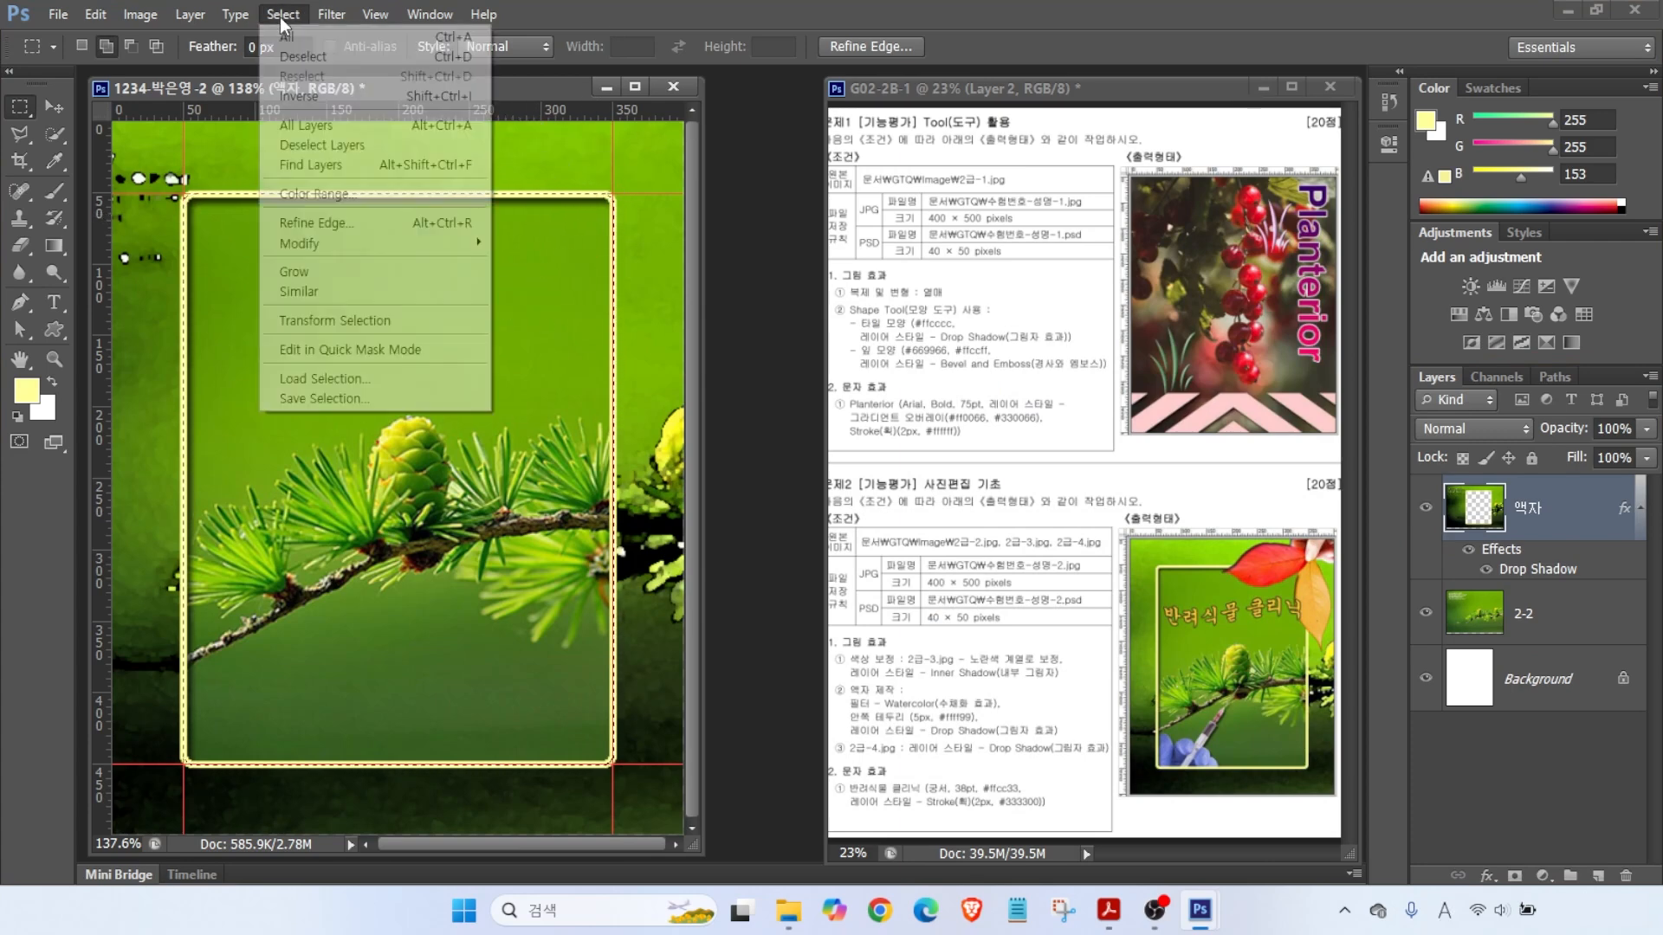
left_click(304, 58)
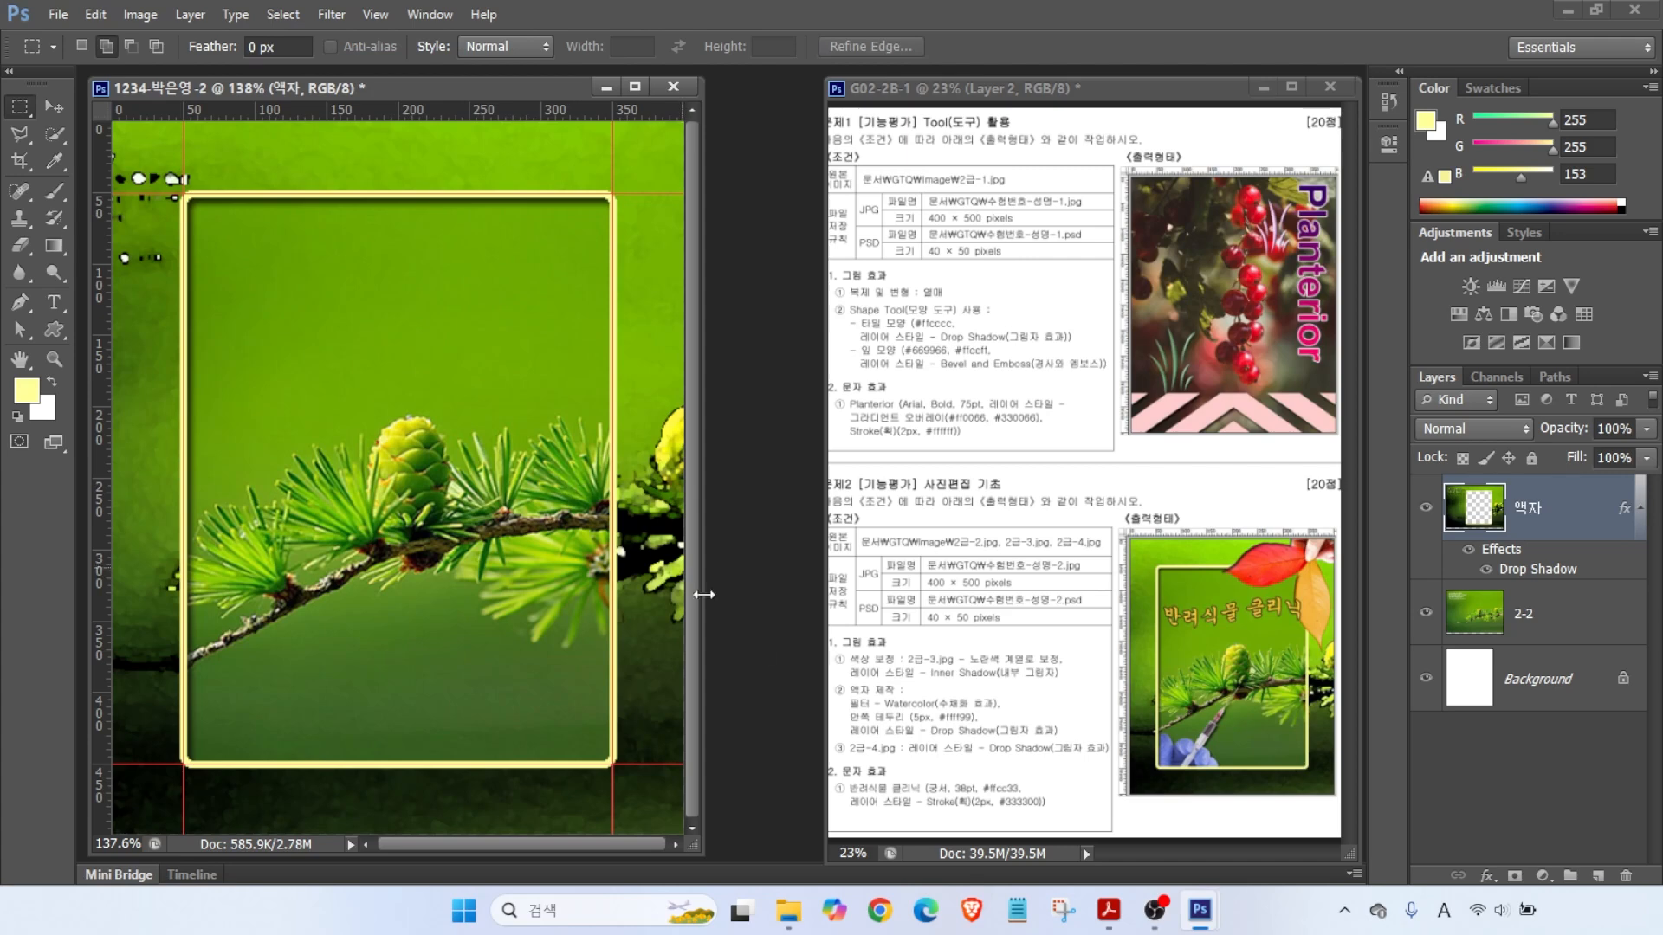
key("alt+2")
left_click_drag(830, 660, 786, 628)
left_click_drag(843, 752, 788, 710)
left_click_drag(833, 808, 775, 777)
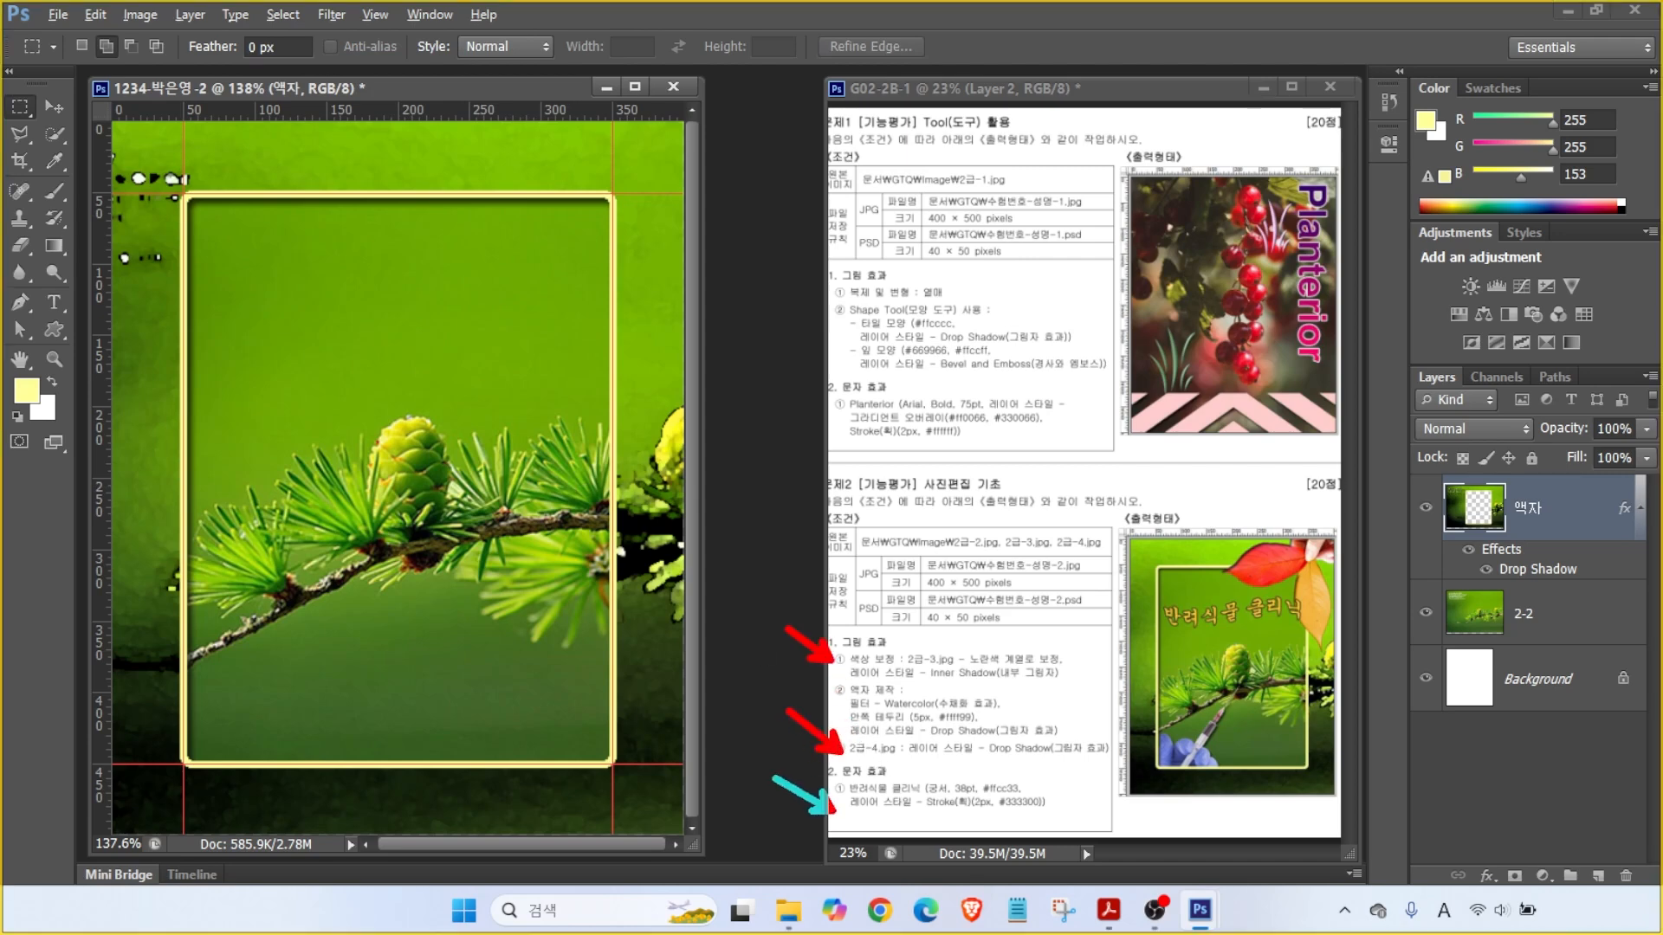
key("Escape")
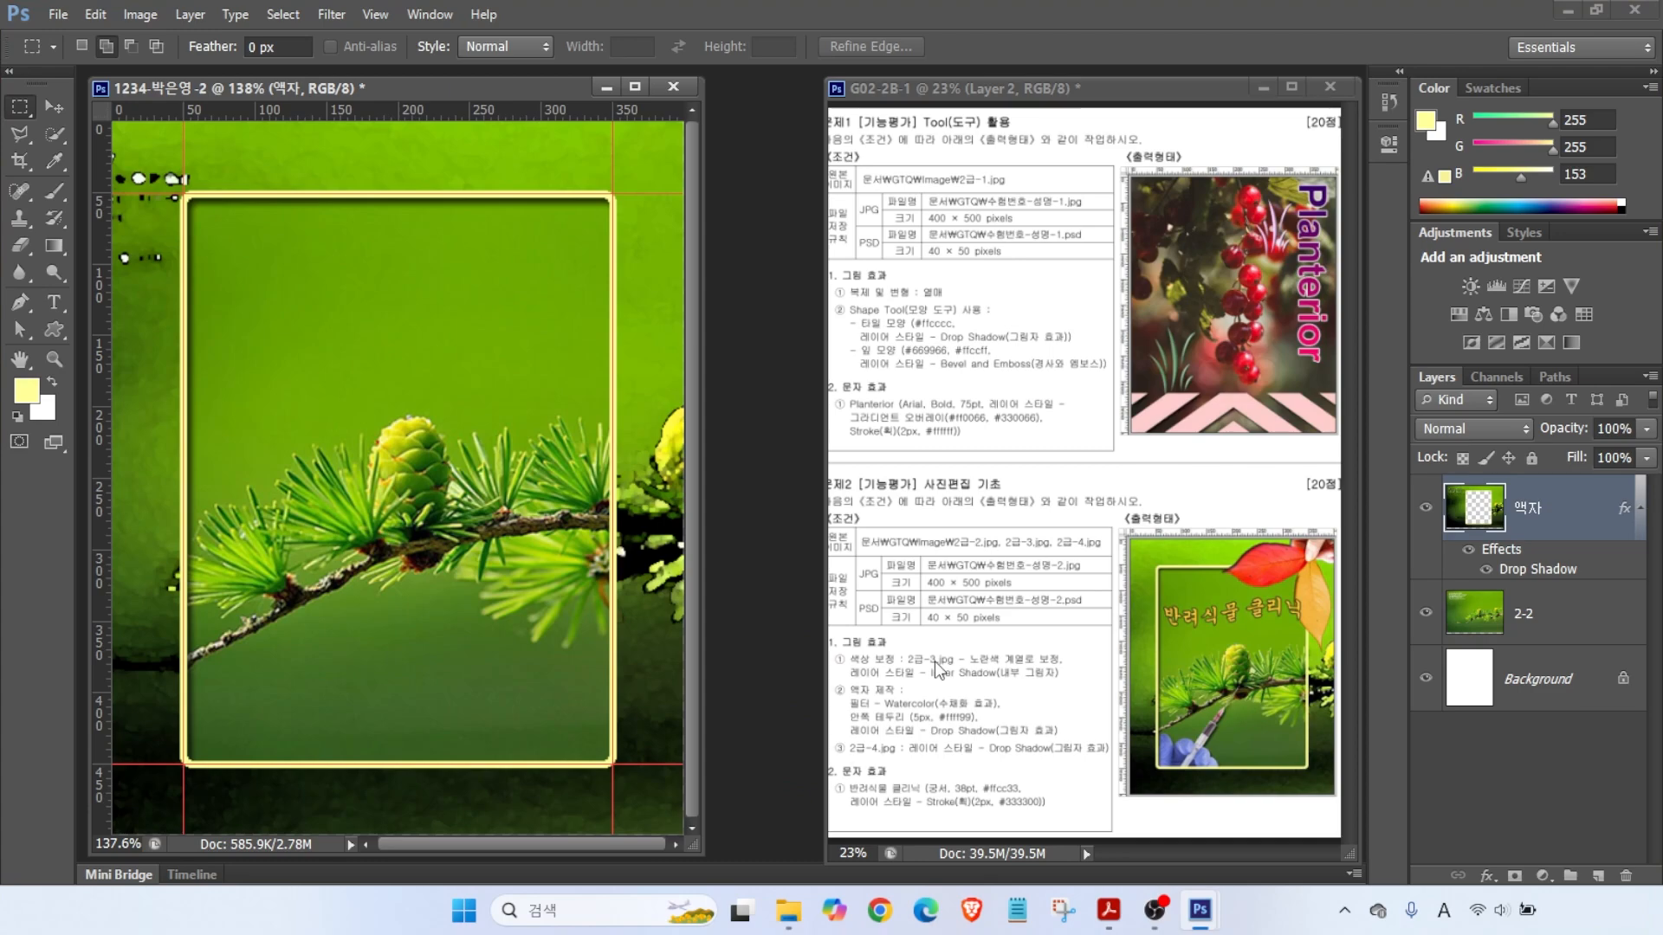
- Open 2급-3.jpg and Quick Select the red leaves and the holding hand
double_click(766, 491)
left_click(805, 316)
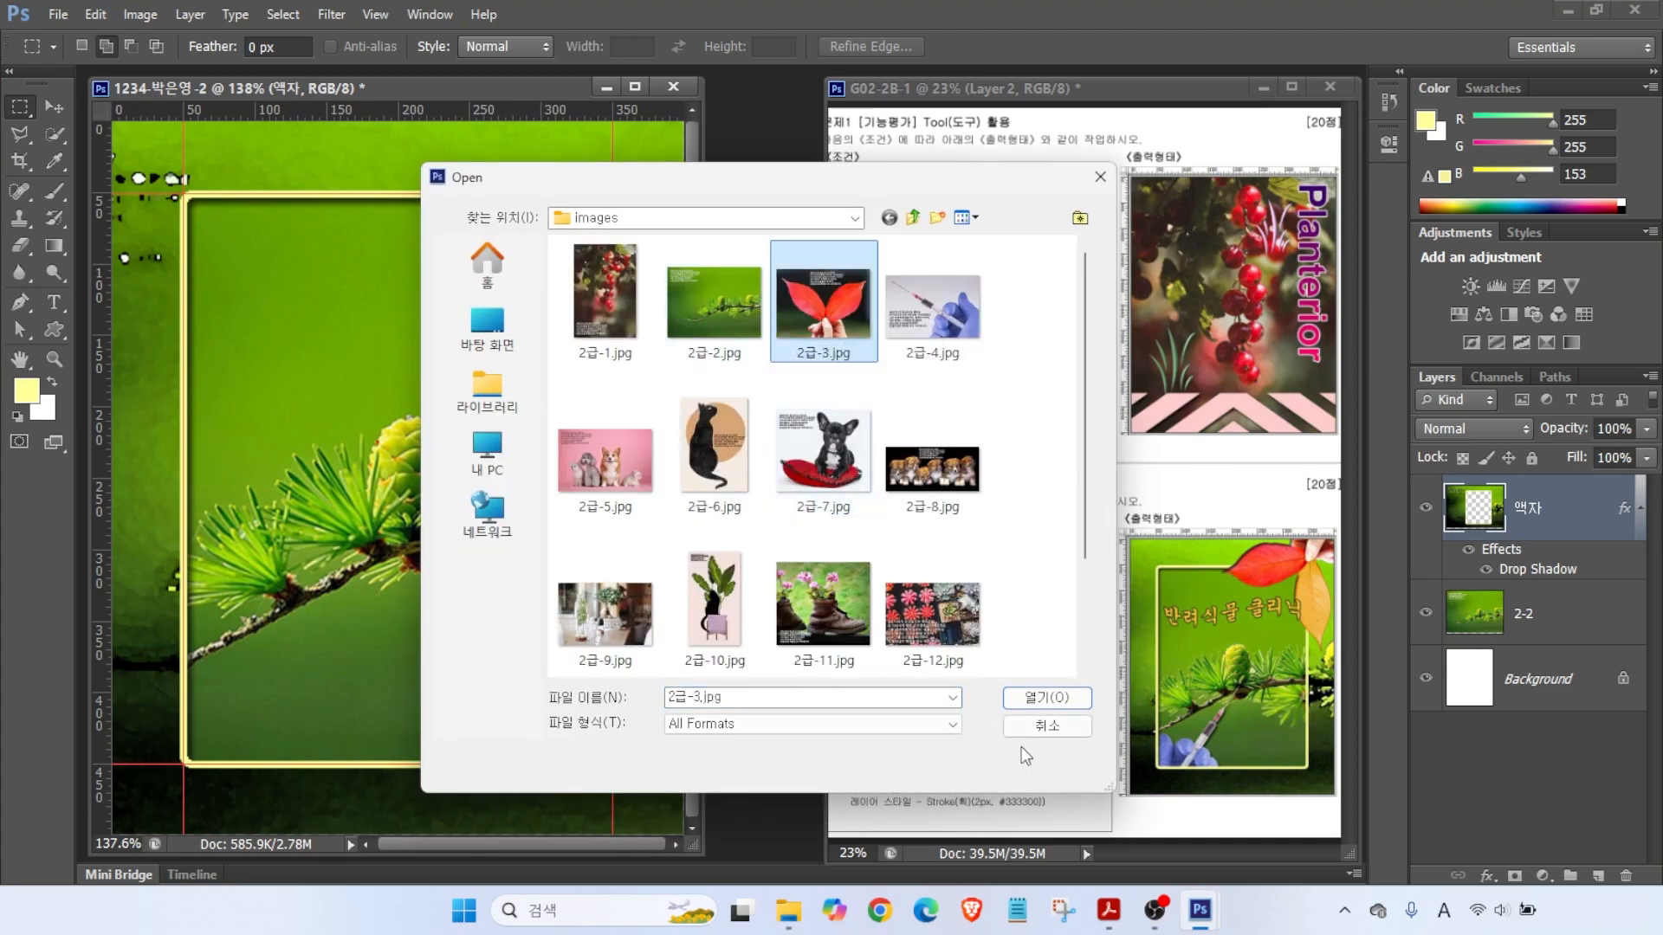
left_click(1043, 697)
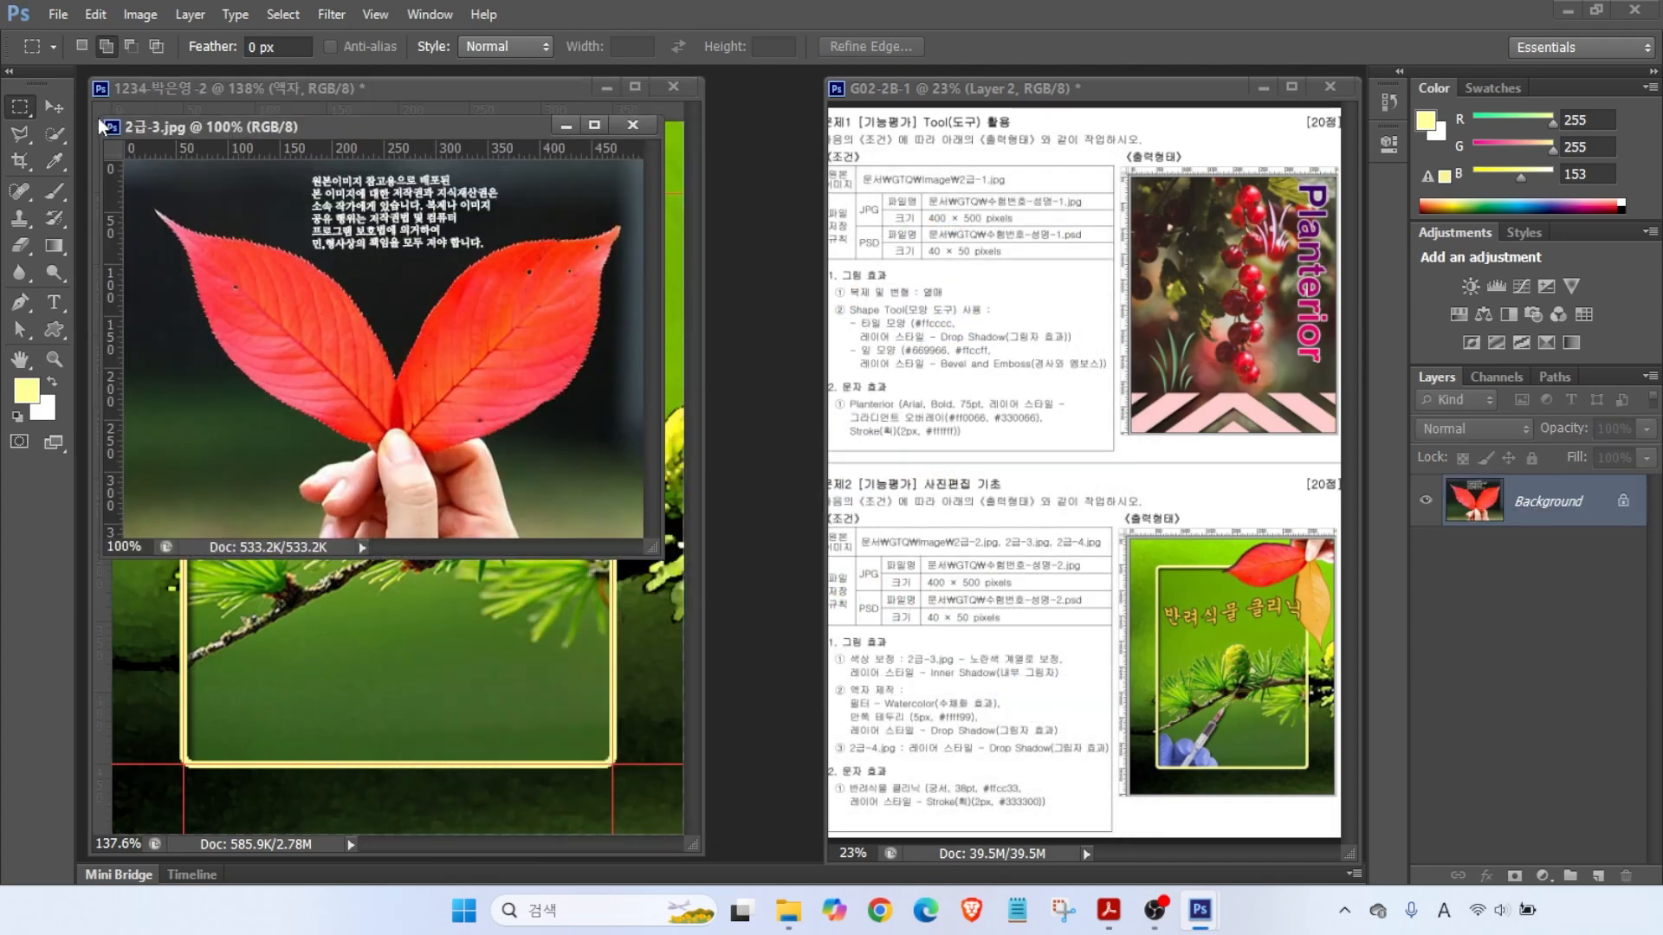
left_click(49, 137)
mouse_move(433, 373)
left_mouse_down()
mouse_move(260, 295)
mouse_move(537, 363)
mouse_move(416, 447)
mouse_move(433, 502)
left_mouse_up()
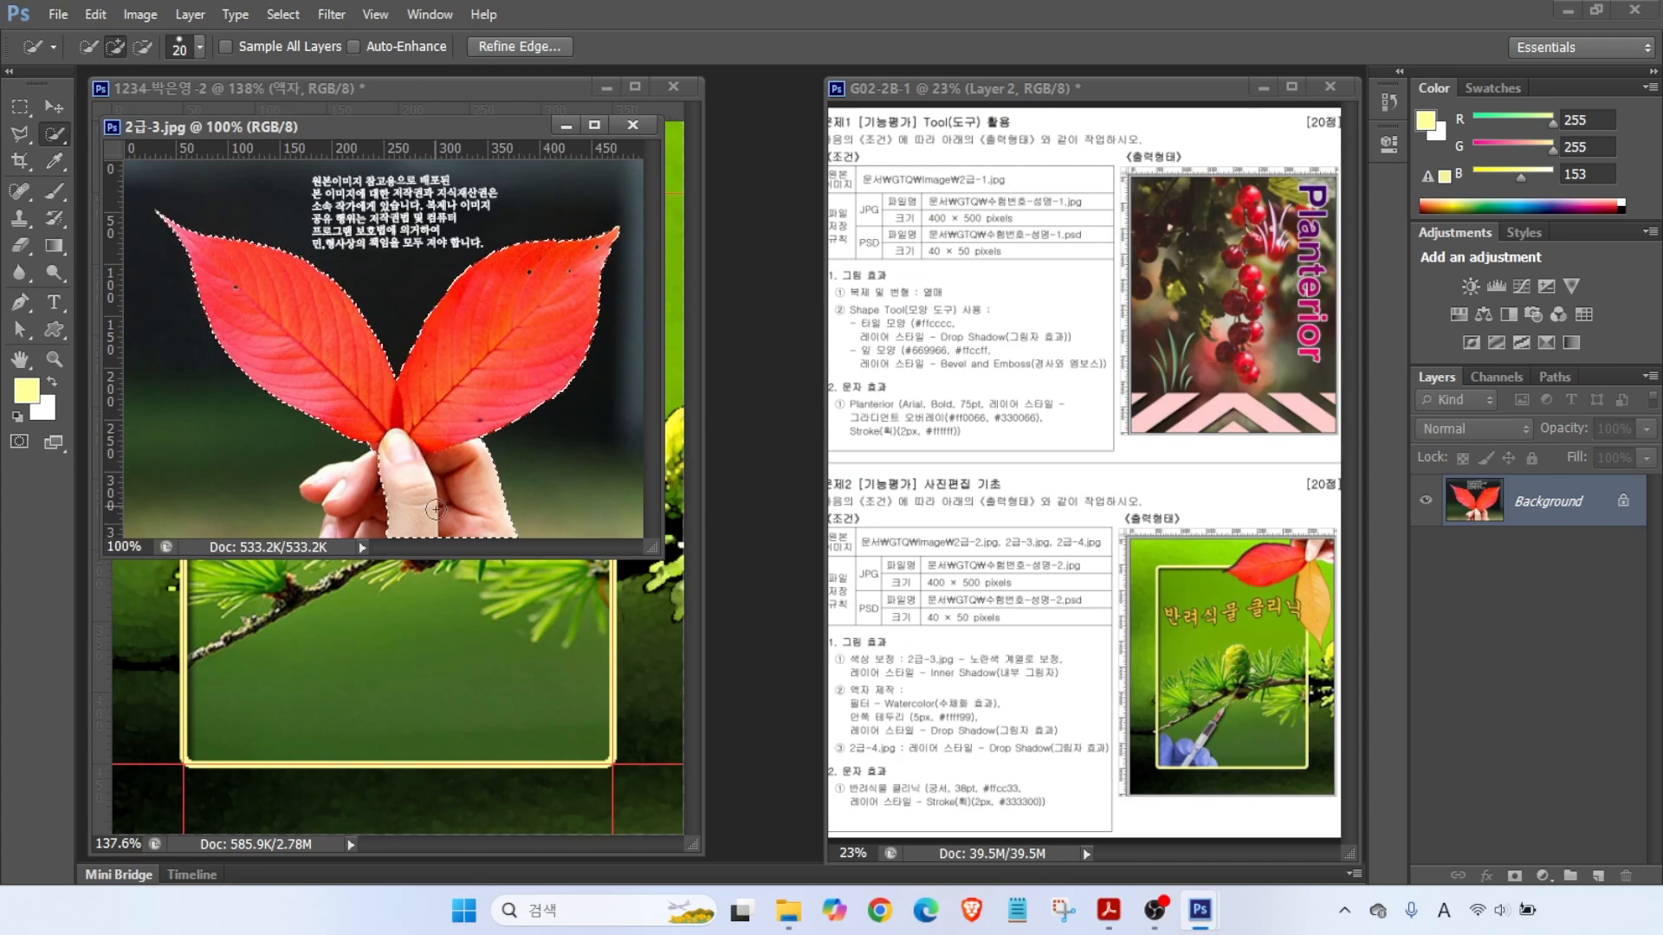
- Move the leaves into the collage, close the source, name the layer 2-3, and start repositioning it
left_click_drag(376, 135, 559, 203)
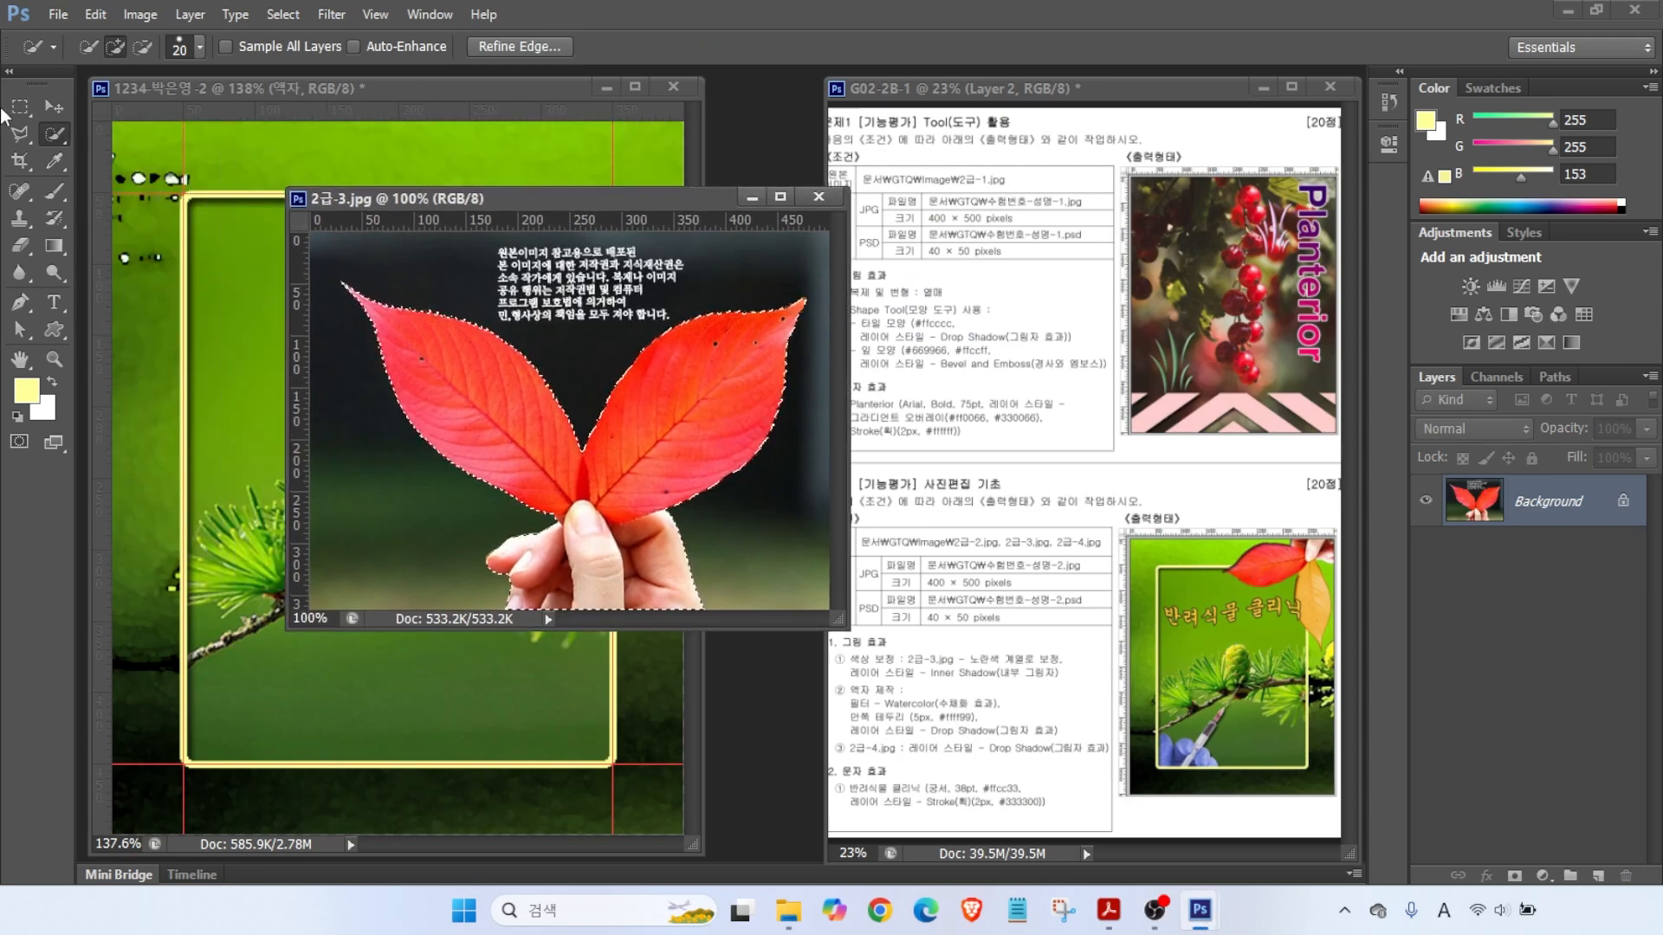
key("v")
left_click_drag(433, 390, 181, 416)
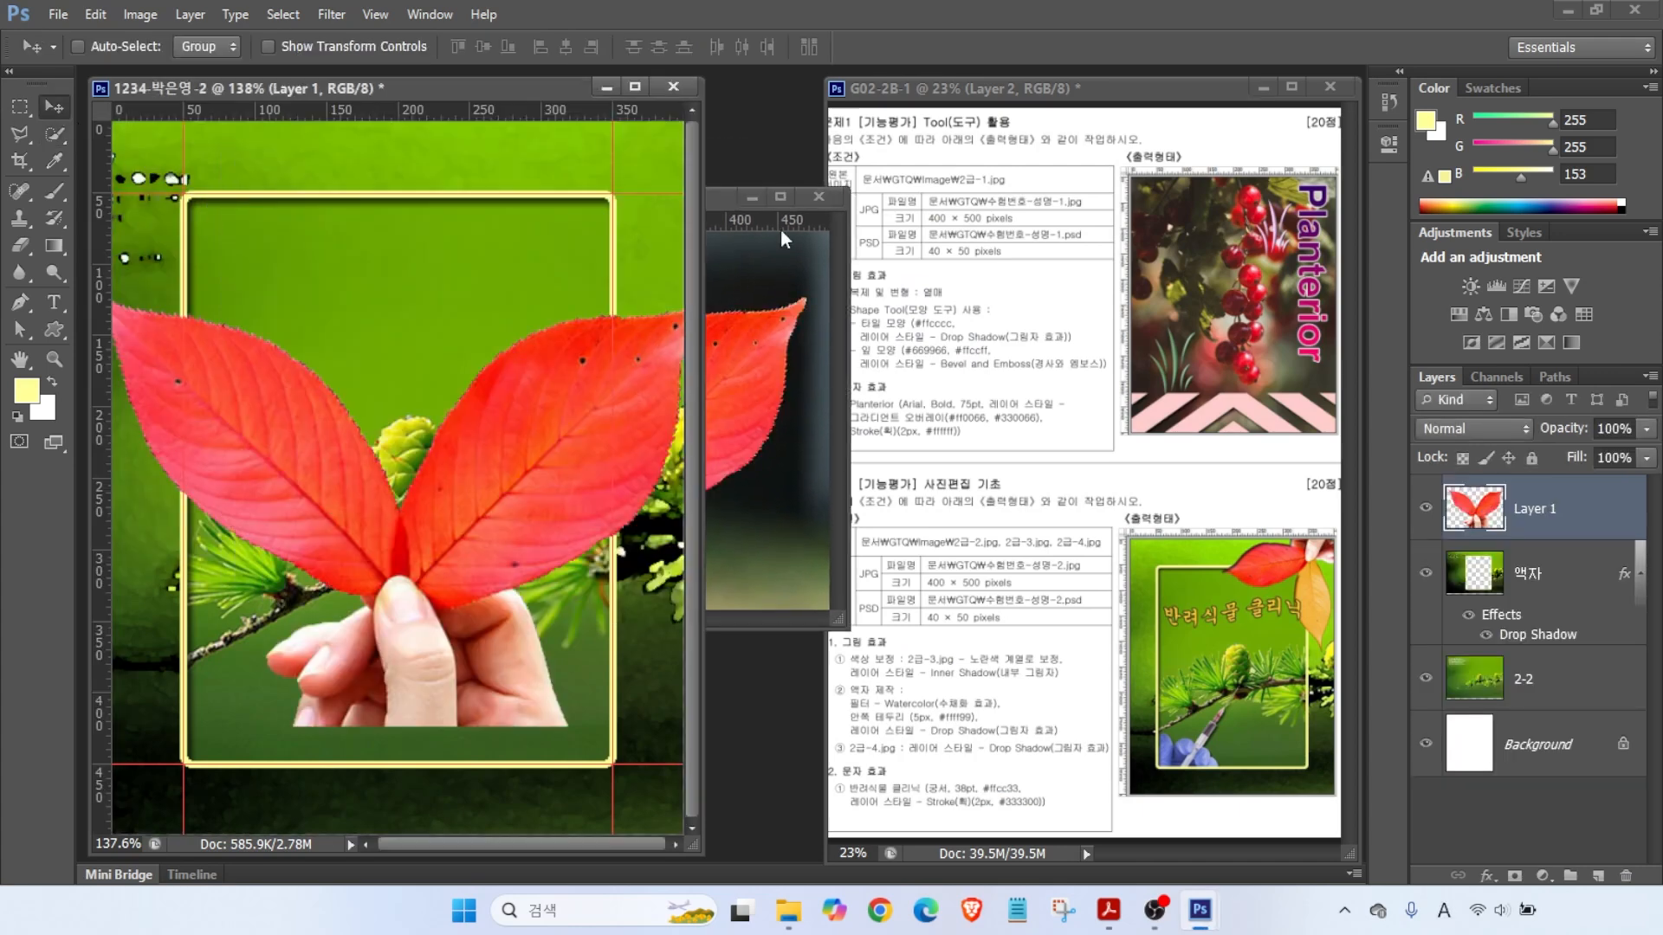
left_click(819, 196)
double_click(1524, 511)
type("2-")
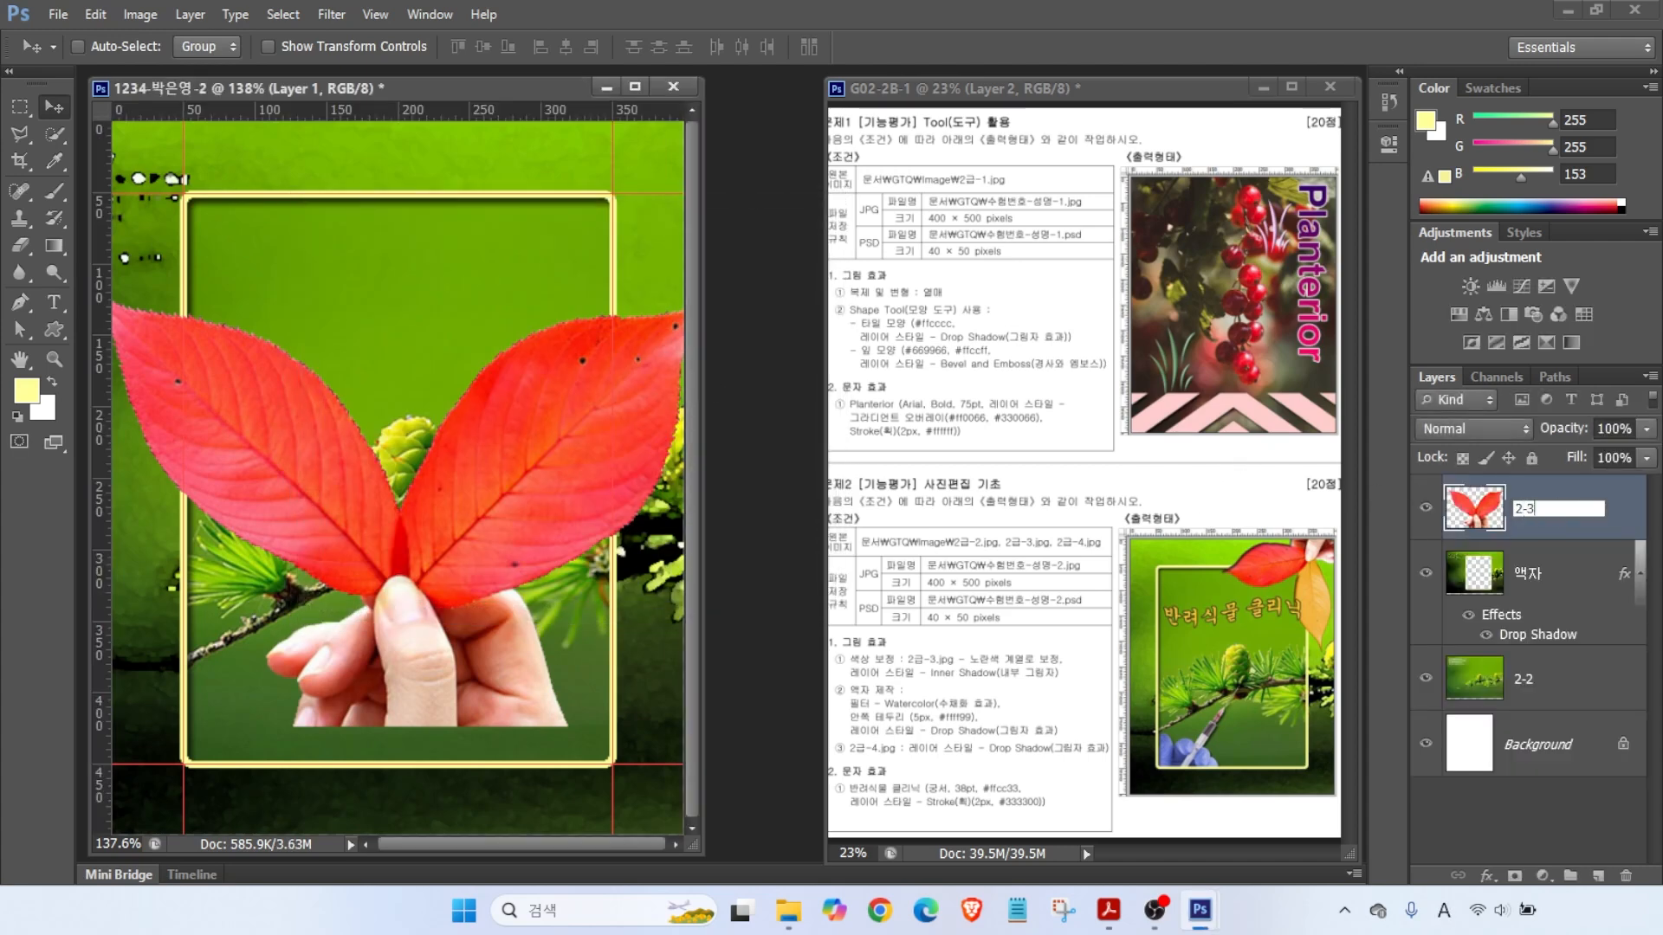
type("3")
key("Return")
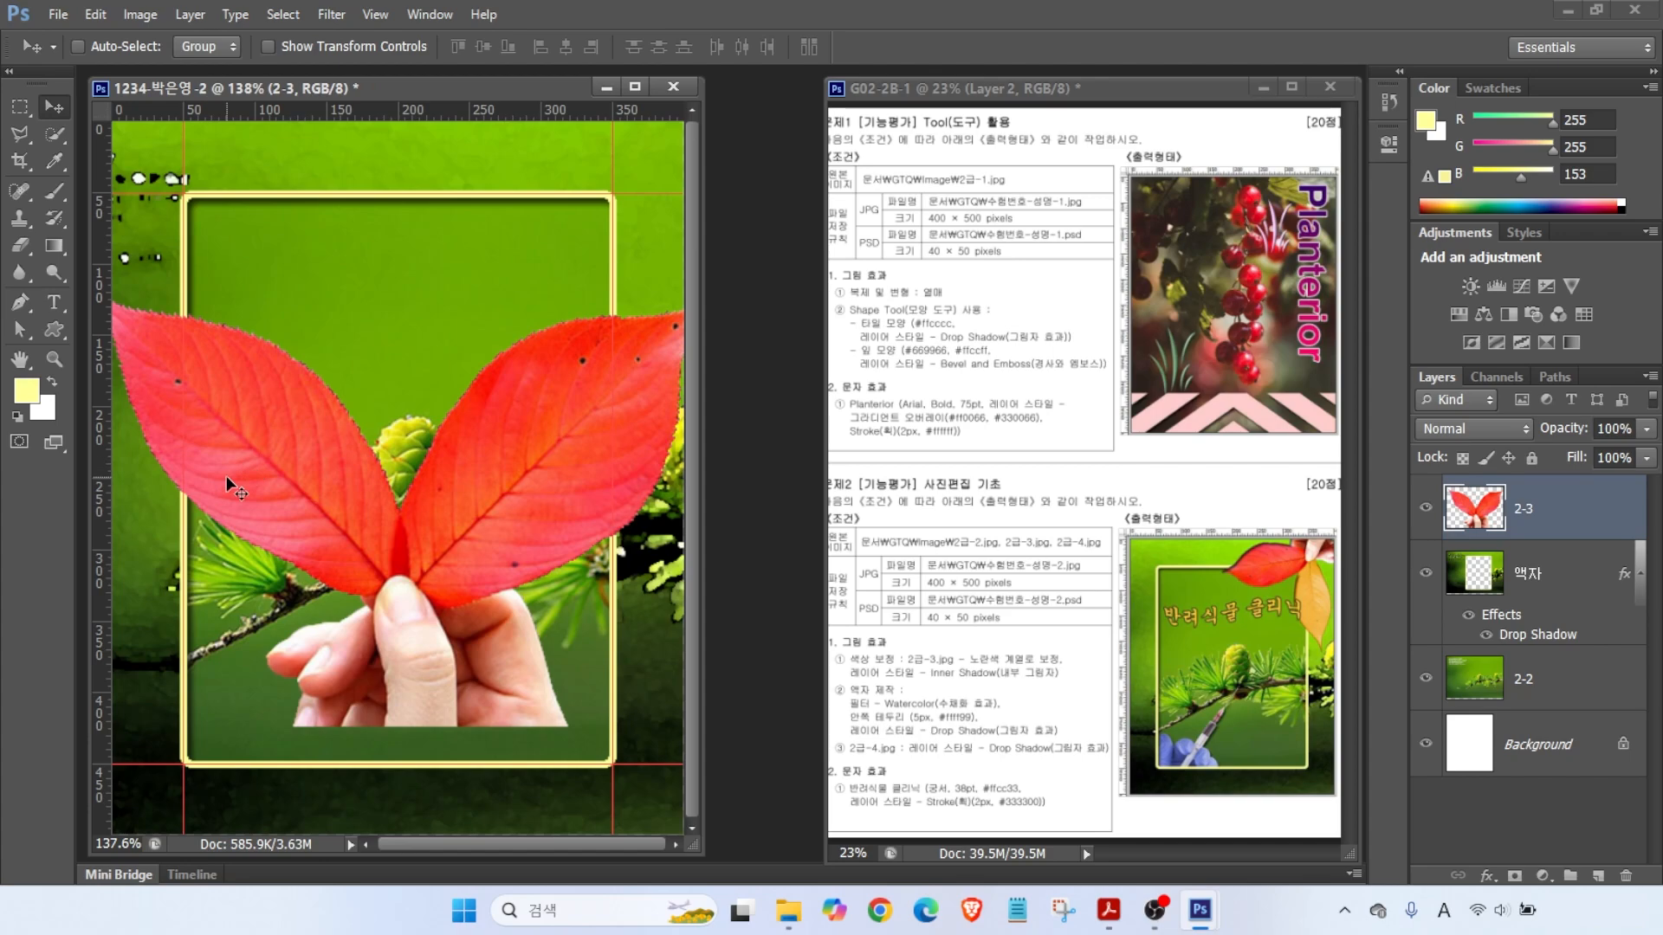
key("ctrl+t")
left_click_drag(252, 453, 300, 361)
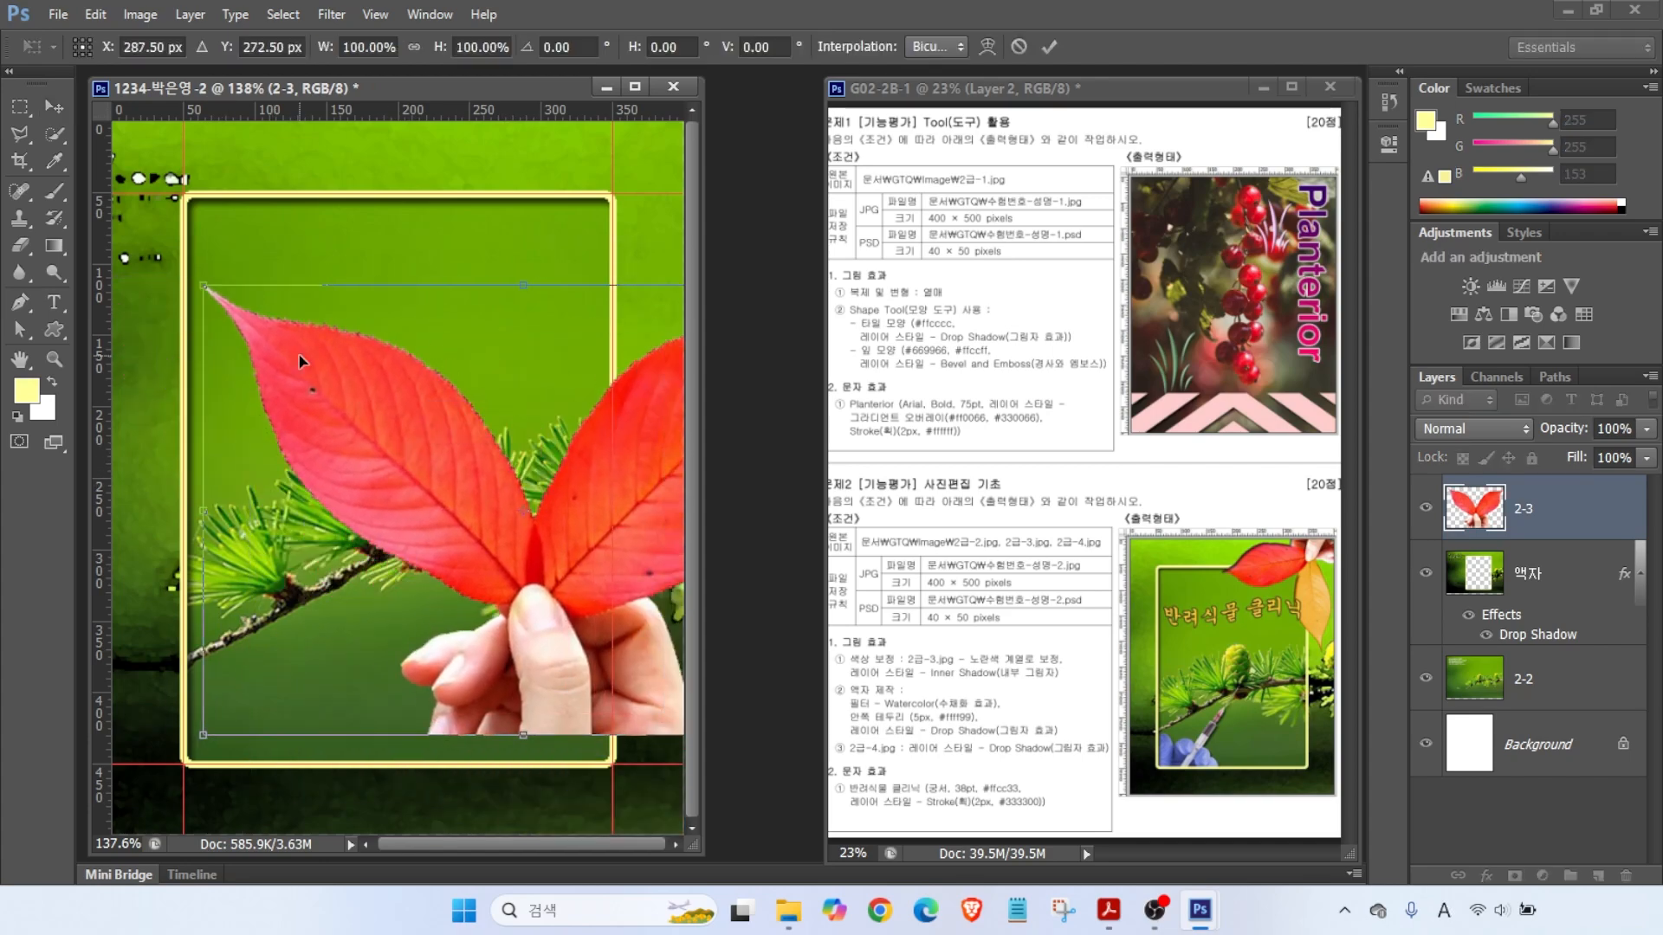
left_click_drag(203, 286, 432, 486)
left_click_drag(588, 591, 389, 373)
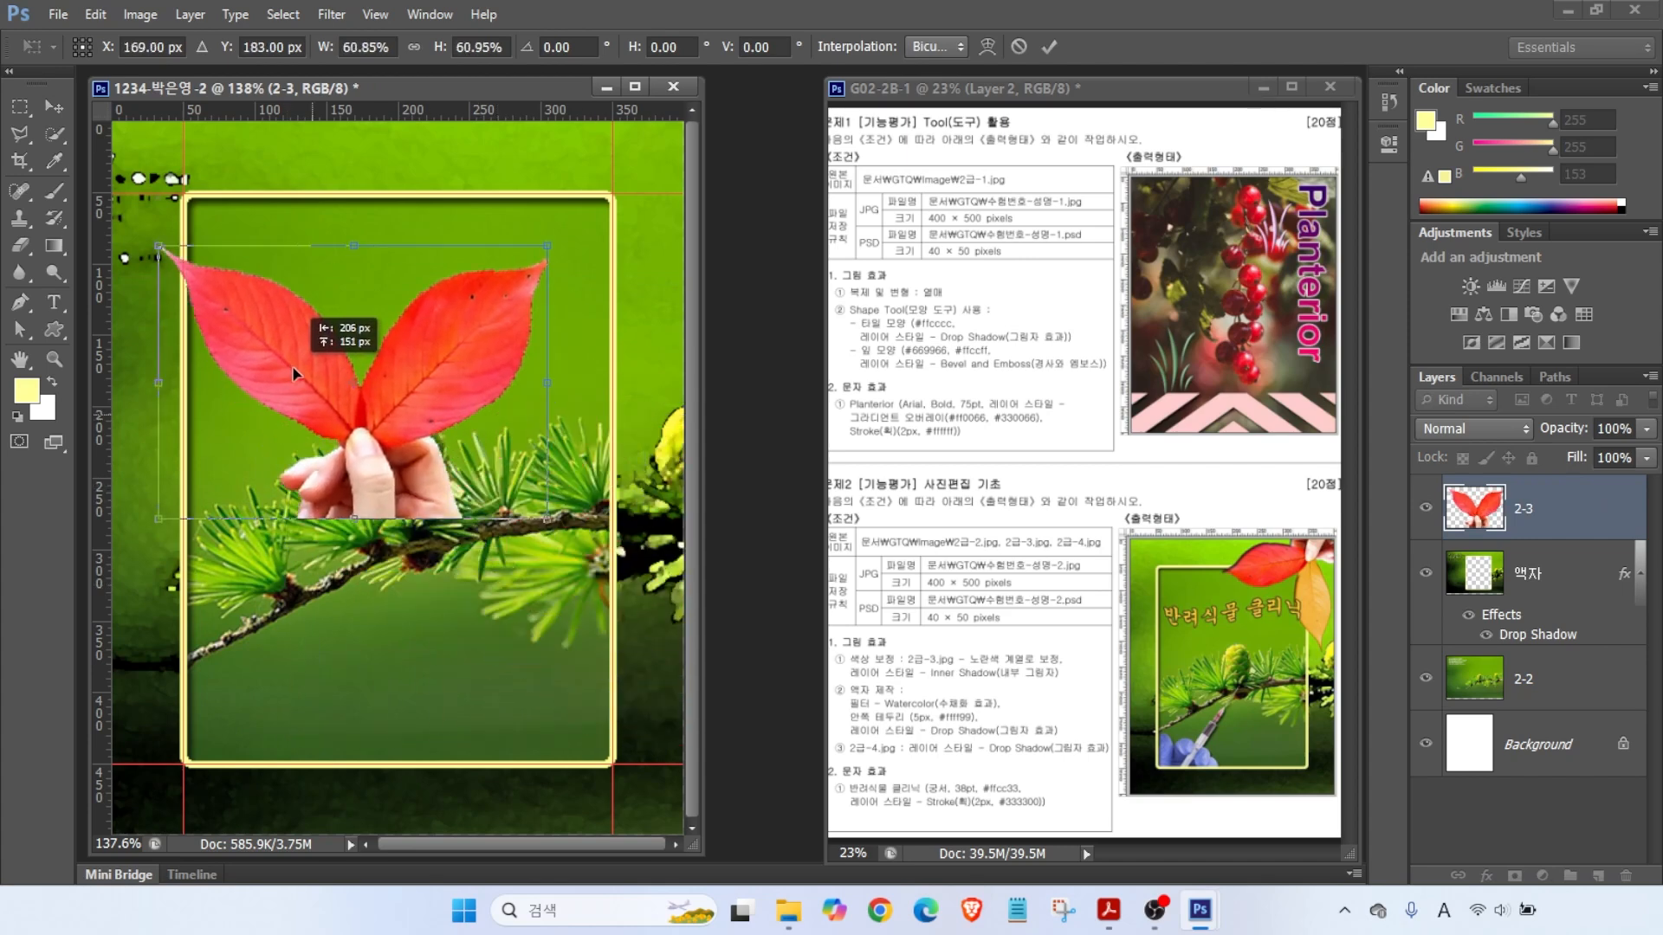
left_click_drag(381, 206, 171, 468)
left_click_drag(412, 441, 606, 295)
left_click_drag(511, 523, 605, 492)
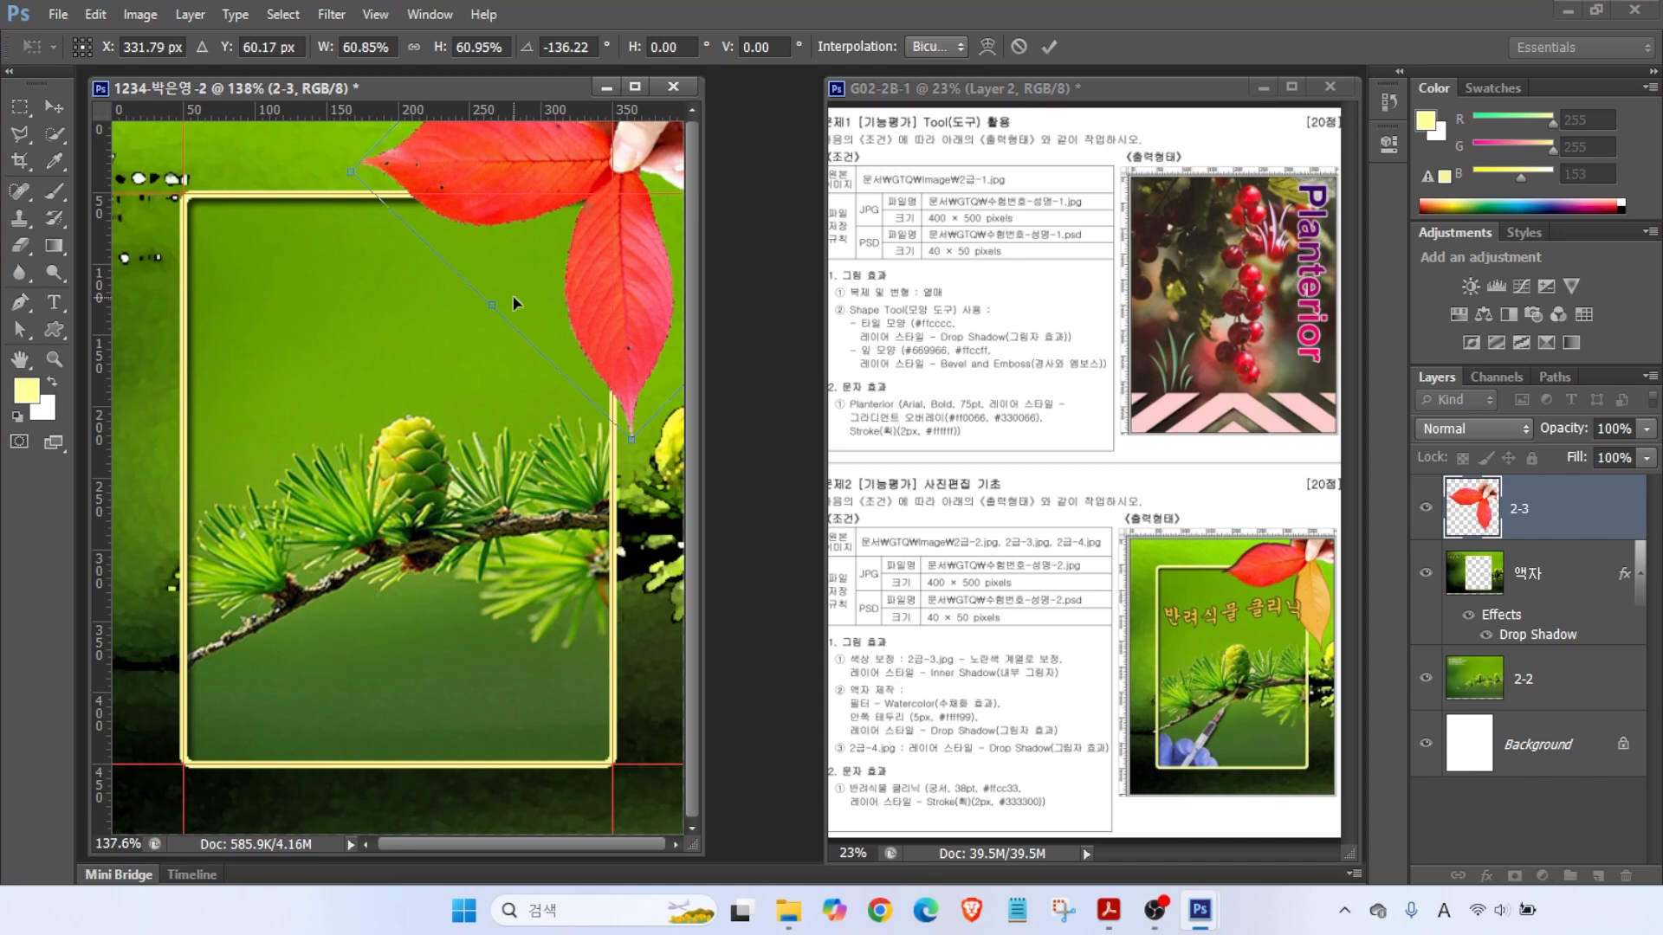
key("Return")
left_click_drag(586, 264, 589, 281)
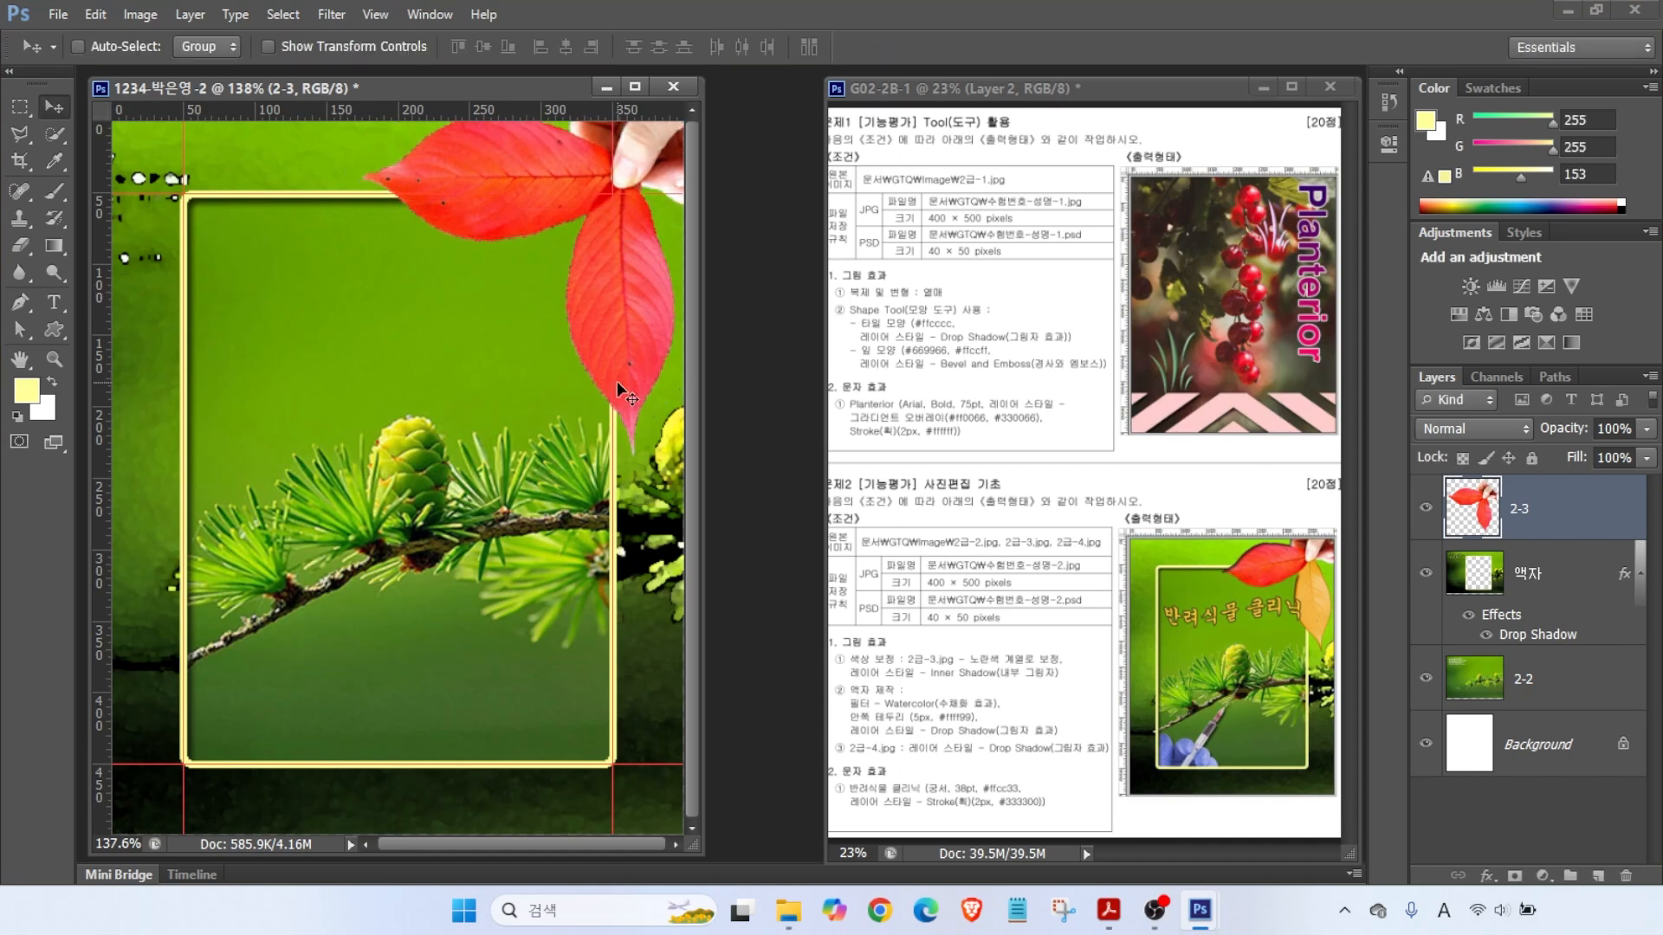
mouse_move(1019, 612)
left_mouse_down()
mouse_move(985, 645)
mouse_move(1075, 675)
left_mouse_up()
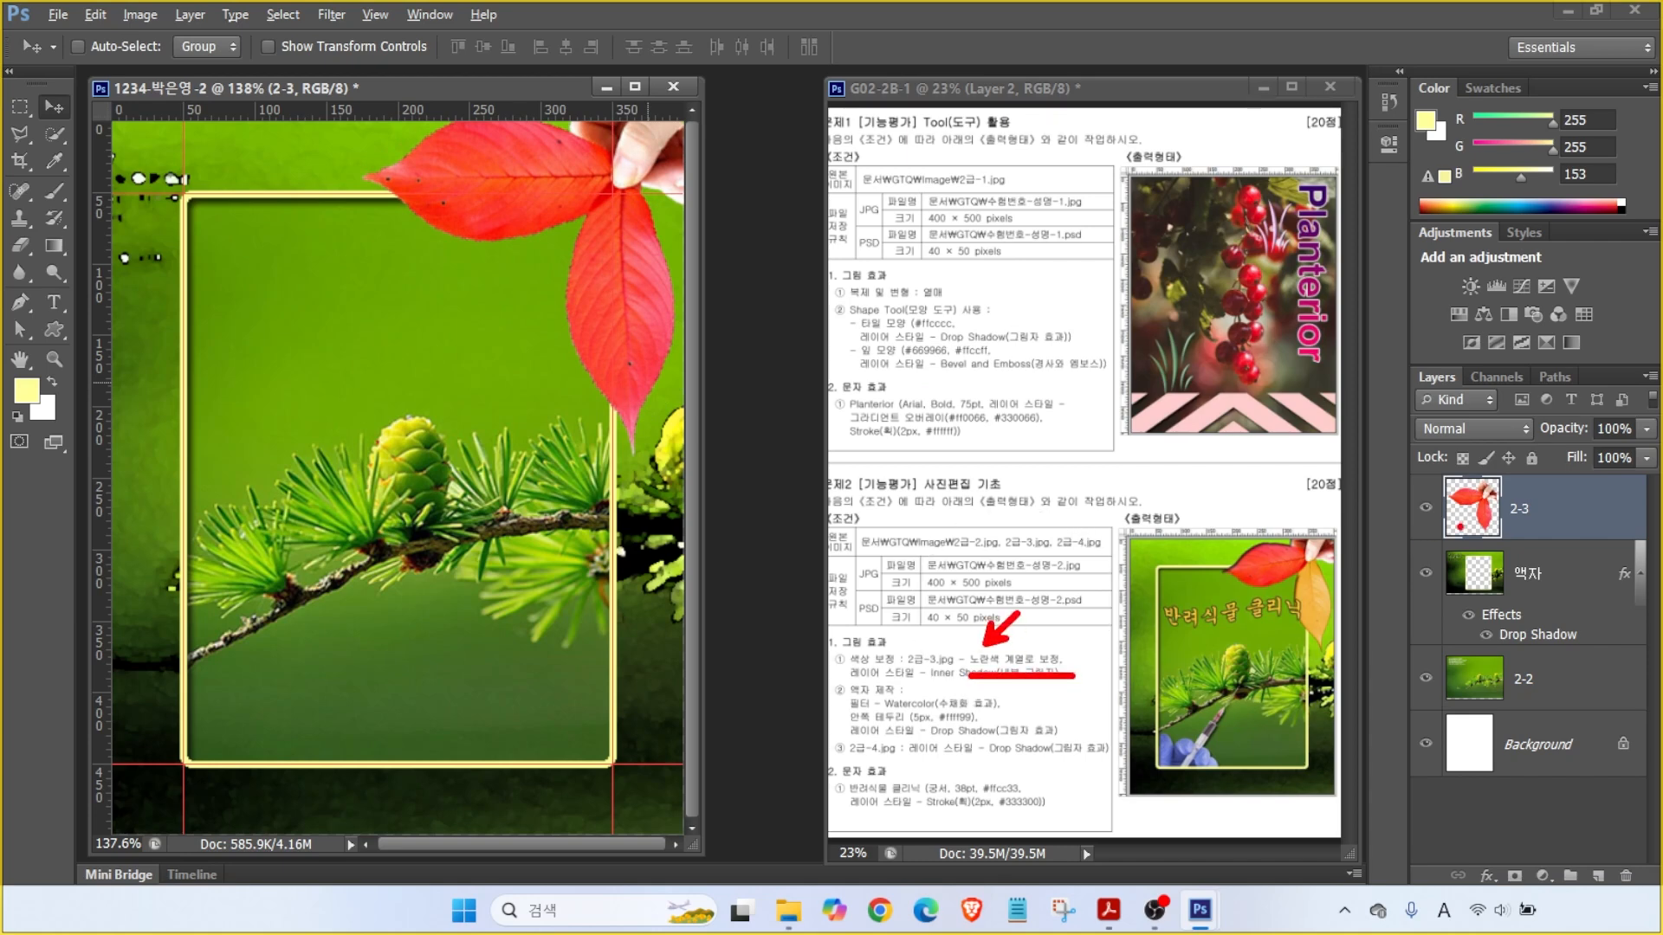
mouse_move(1323, 665)
left_mouse_down()
mouse_move(1274, 625)
mouse_move(1310, 559)
left_mouse_up()
key("Escape")
- Select the hanging red leaf, shift its Hue/Saturation toward yellow, and deselect
left_click(54, 134)
left_click(623, 349)
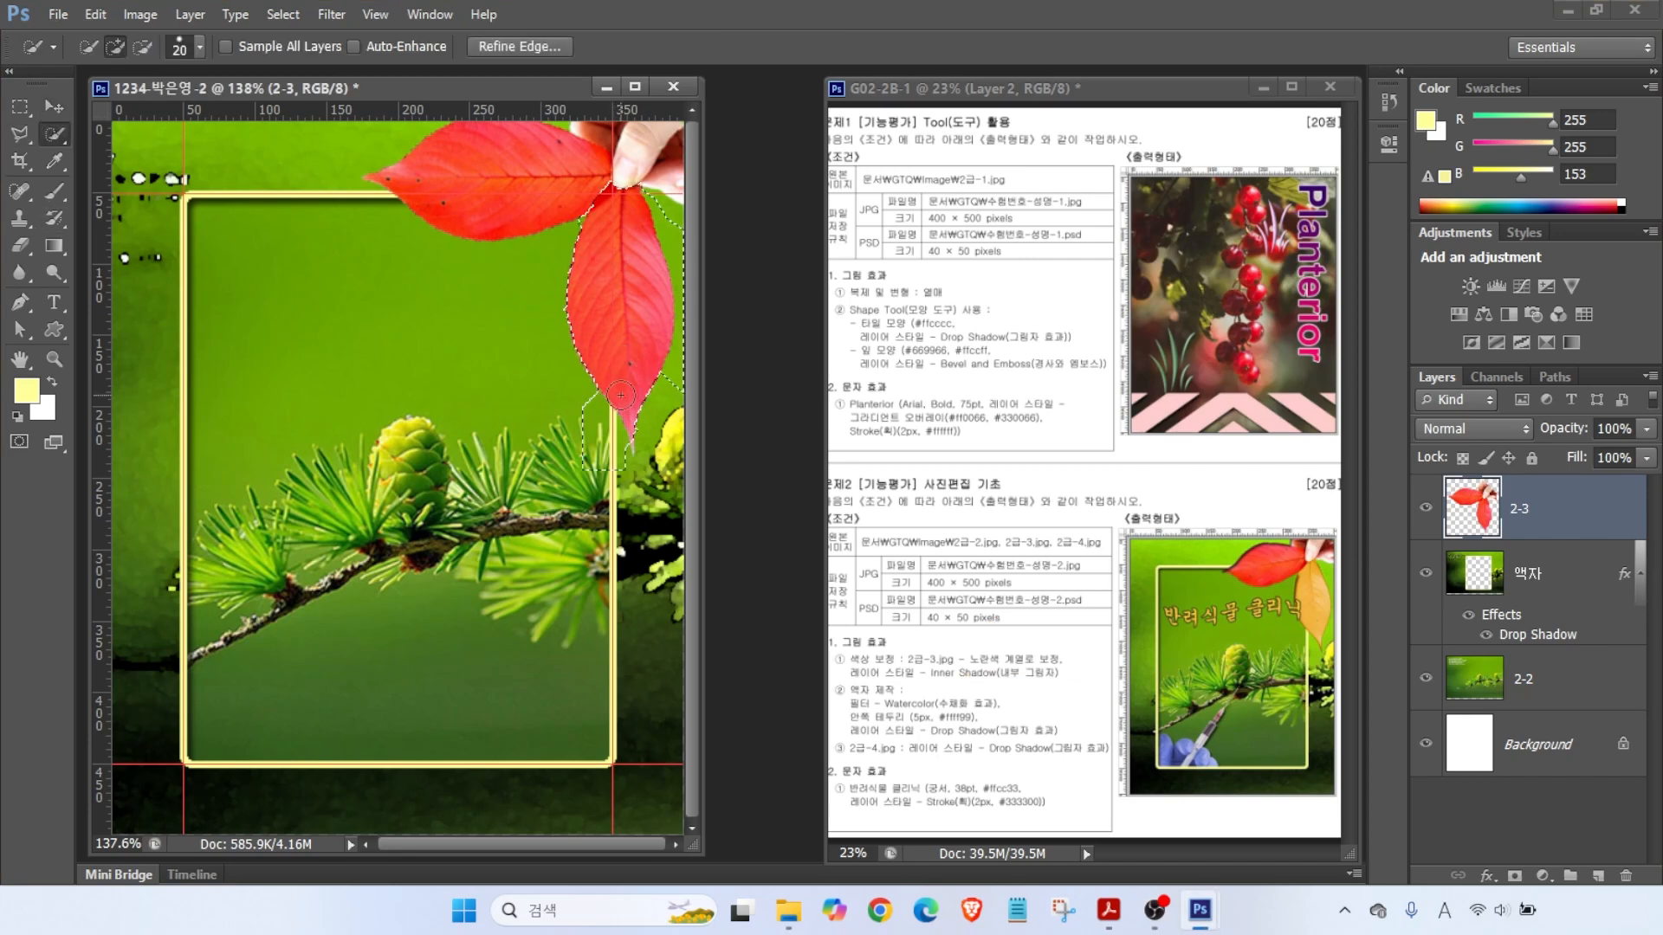
left_click(141, 15)
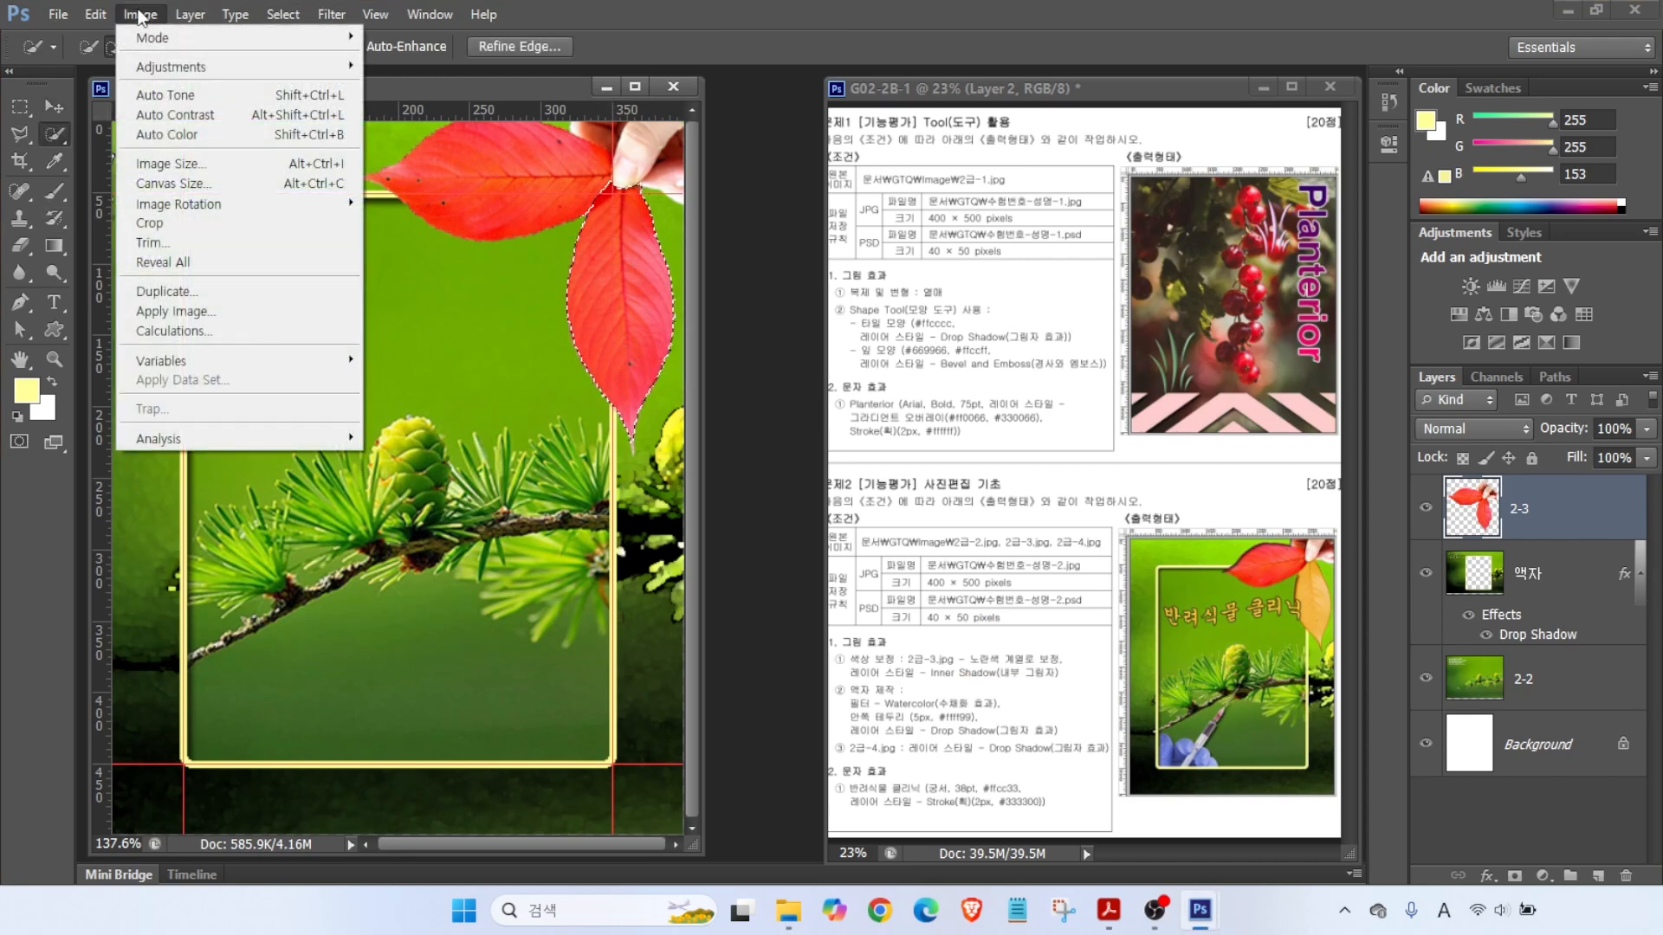
mouse_move(169, 67)
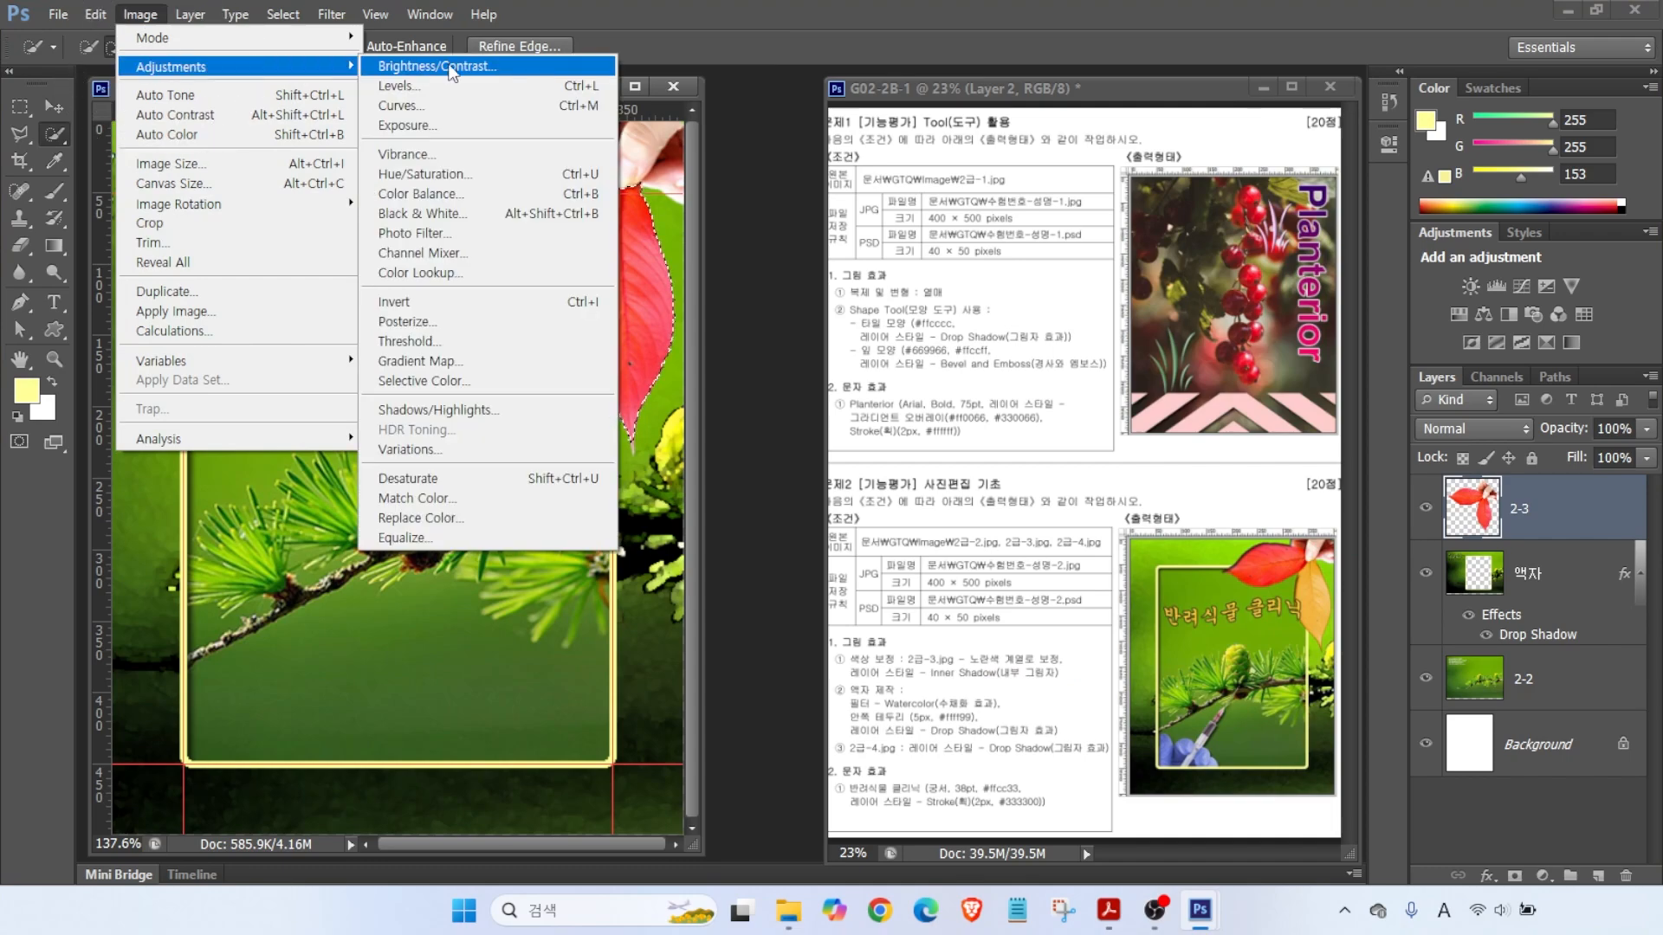
left_click(433, 174)
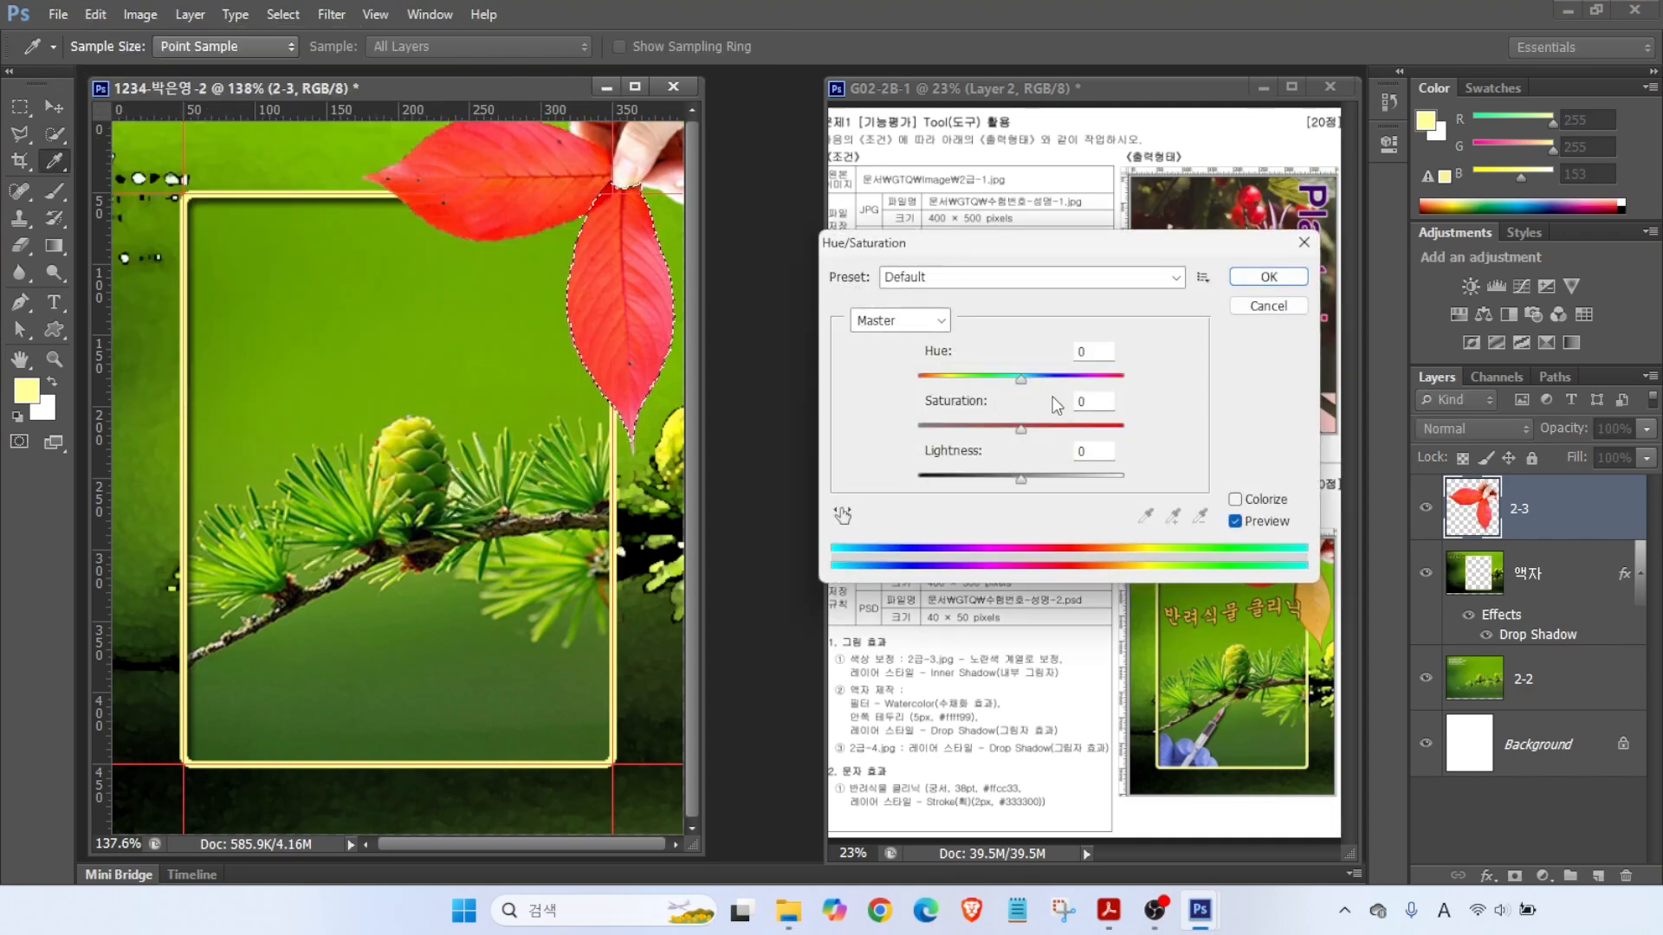
left_click_drag(1022, 381, 1070, 381)
key("Return")
key("w")
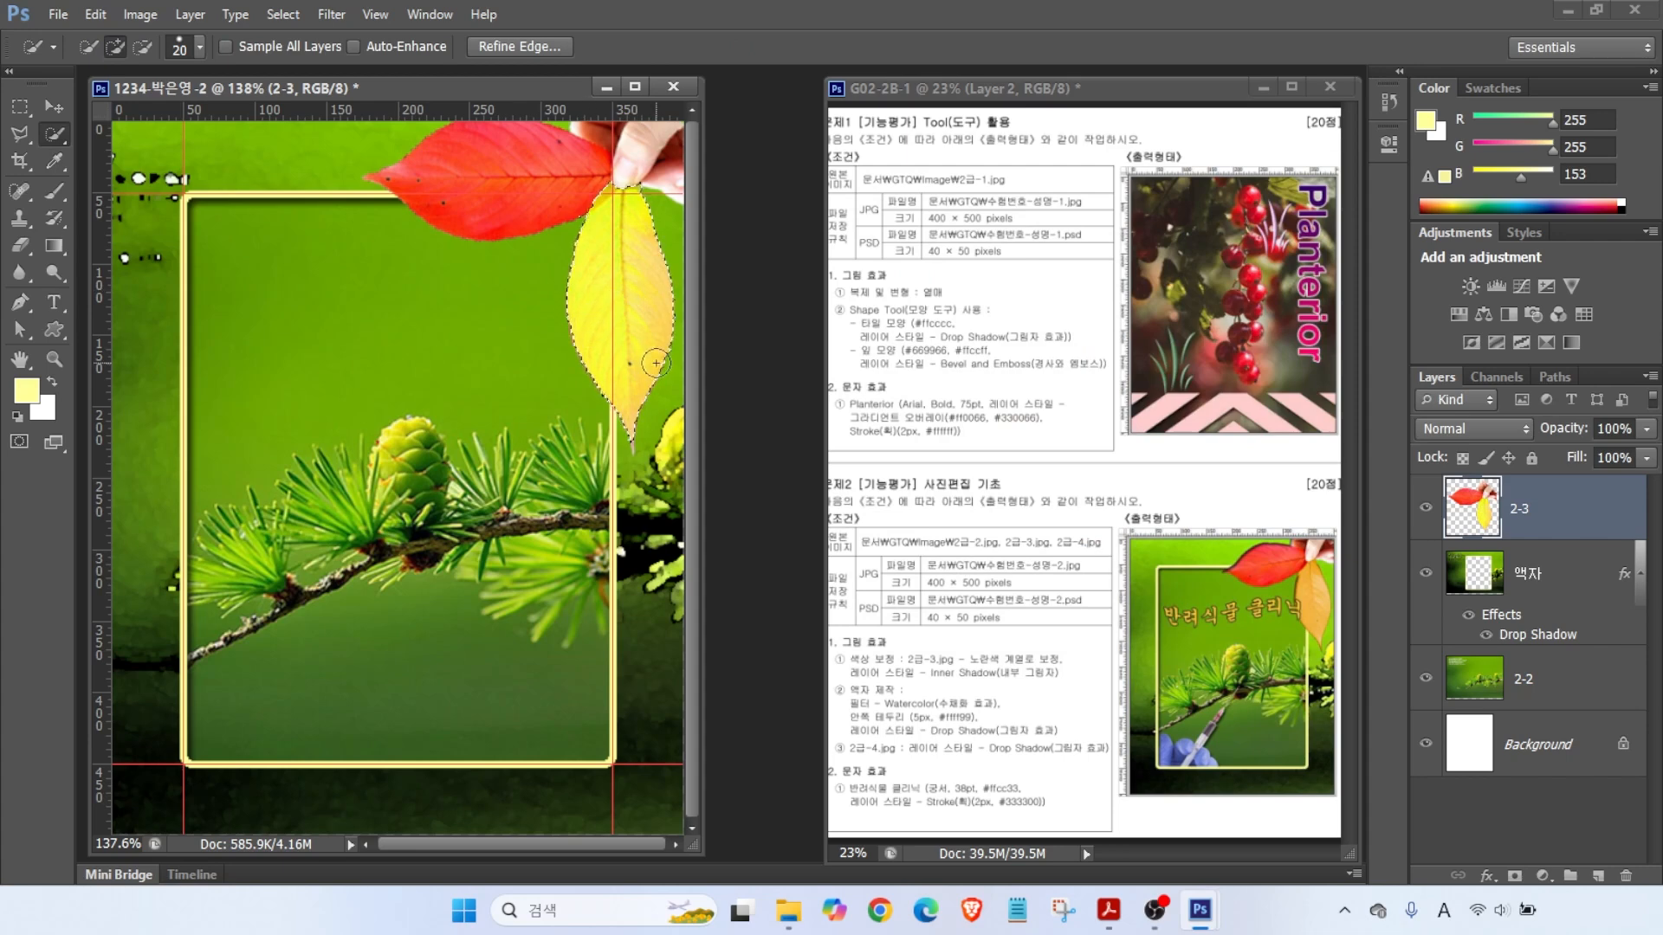
key("ctrl+d")
left_click(957, 692)
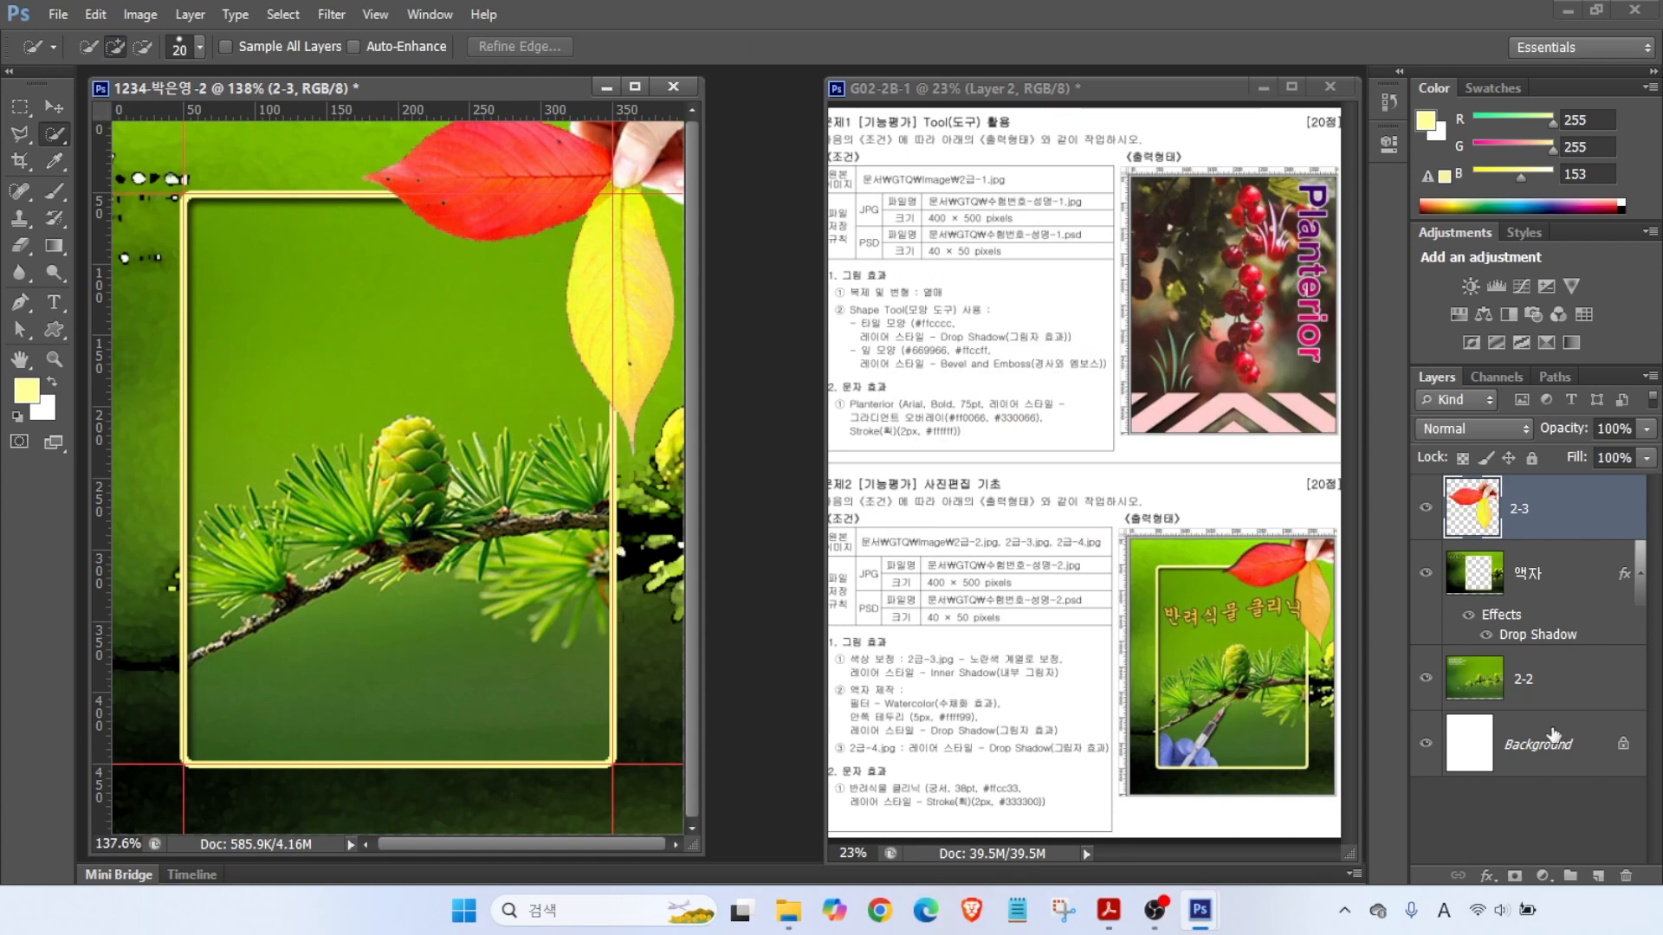
key("alt+2")
- Add a default Inner Shadow to layer 2-3, then pick 2급-4.jpg in the Open dialog
left_click_drag(1414, 461, 1649, 552)
left_click_drag(1454, 846, 1513, 892)
key("Escape")
left_click(1487, 875)
left_click(1511, 703)
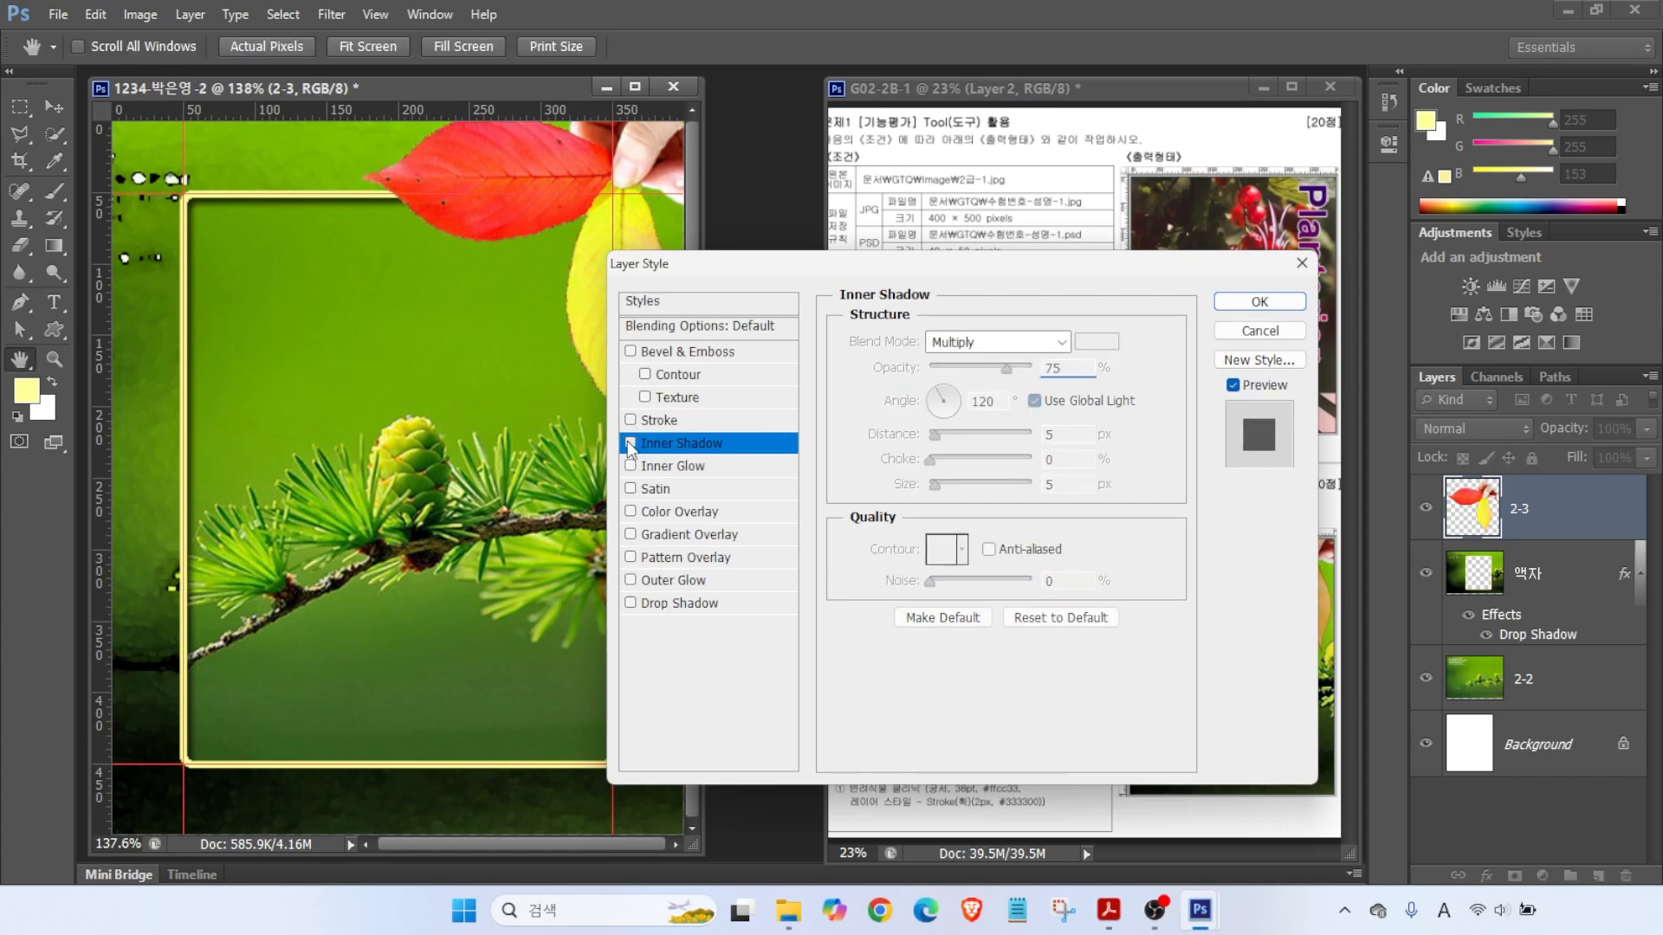
left_click(1273, 303)
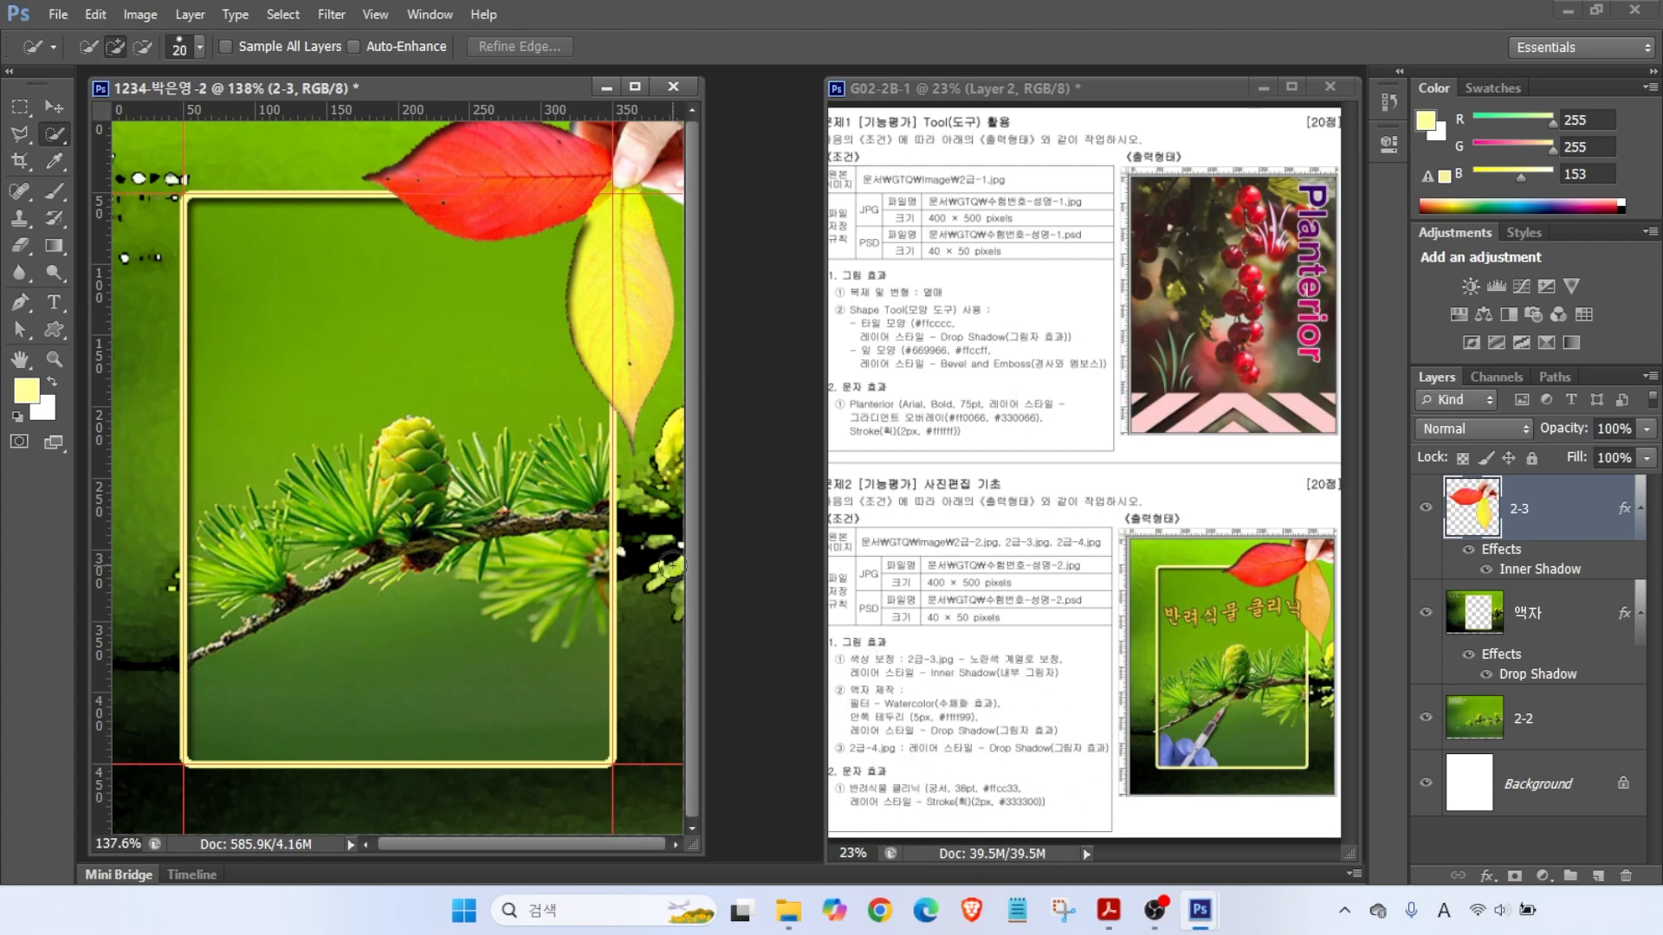
key("ctrl+o")
left_click(933, 303)
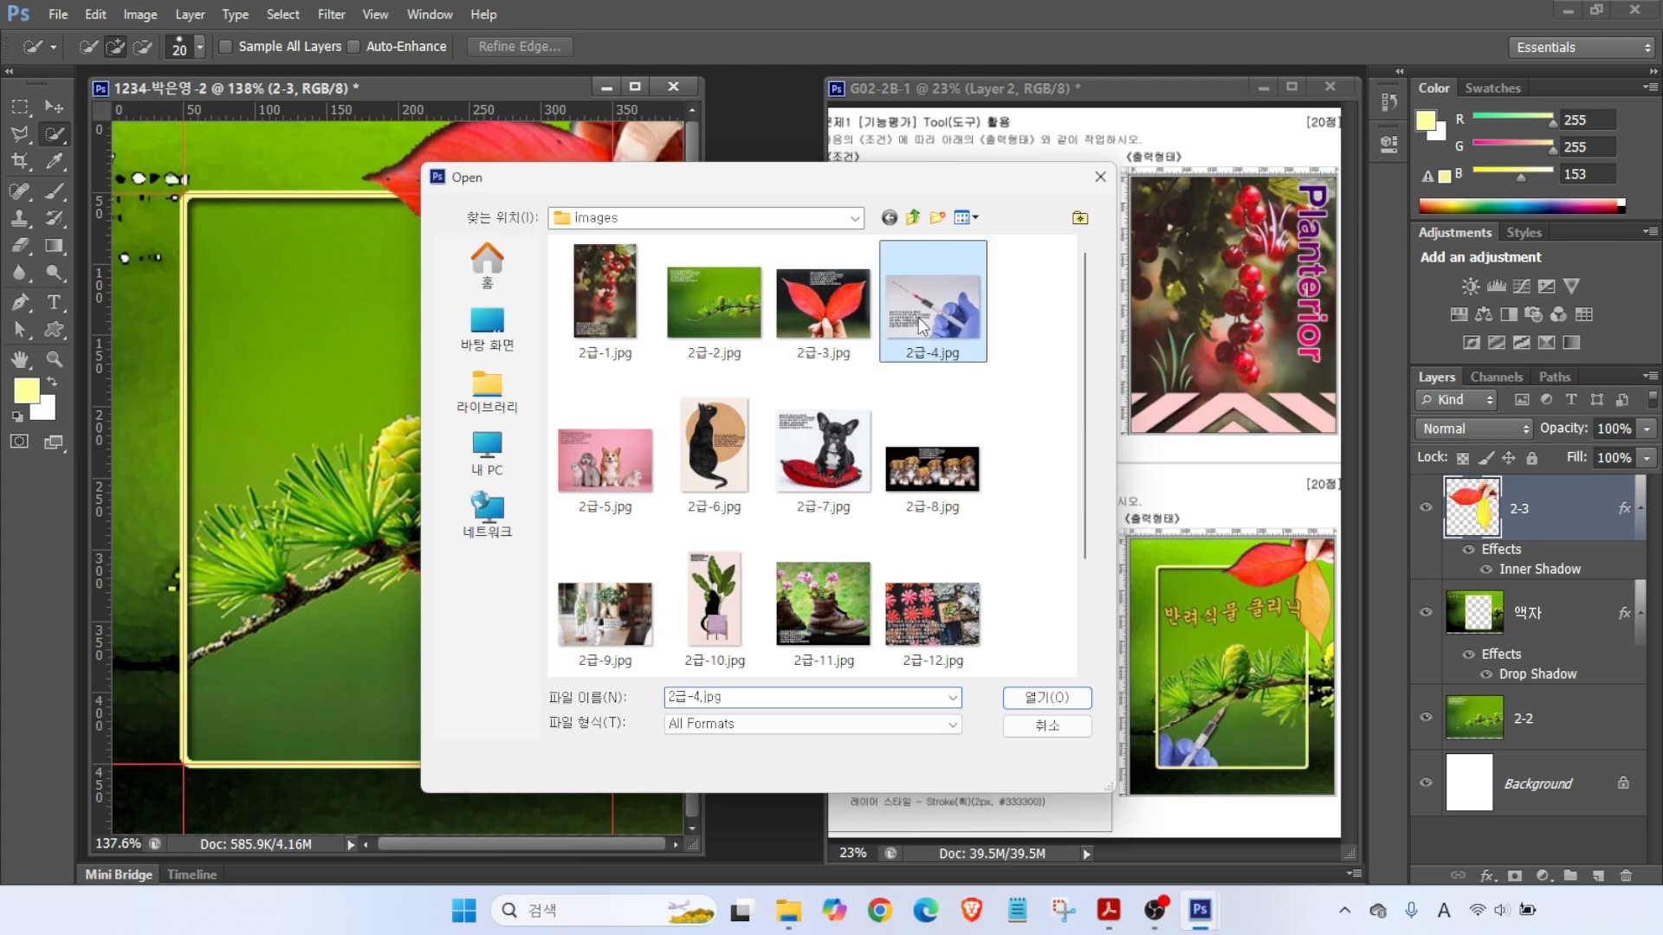
- Open 2급-4.jpg and select the glove and syringe by inverting a Magic Wand background selection
left_click(1046, 697)
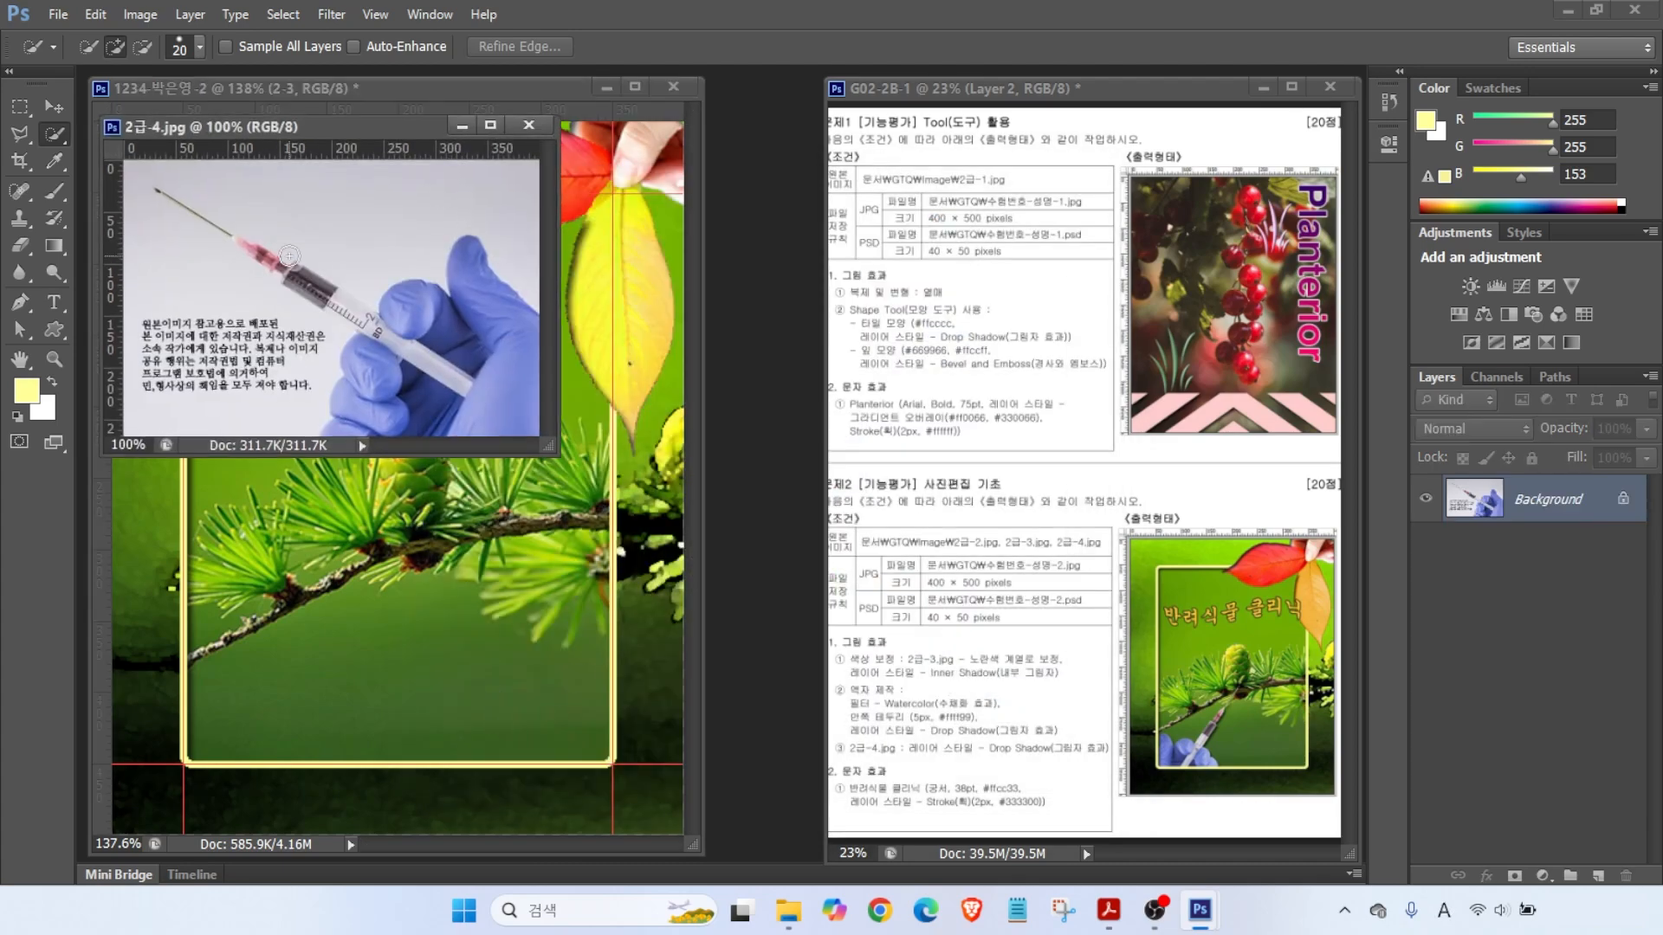
mouse_move(437, 351)
left_mouse_down()
mouse_move(389, 404)
mouse_move(447, 375)
mouse_move(487, 309)
mouse_move(406, 419)
mouse_move(379, 397)
left_mouse_up()
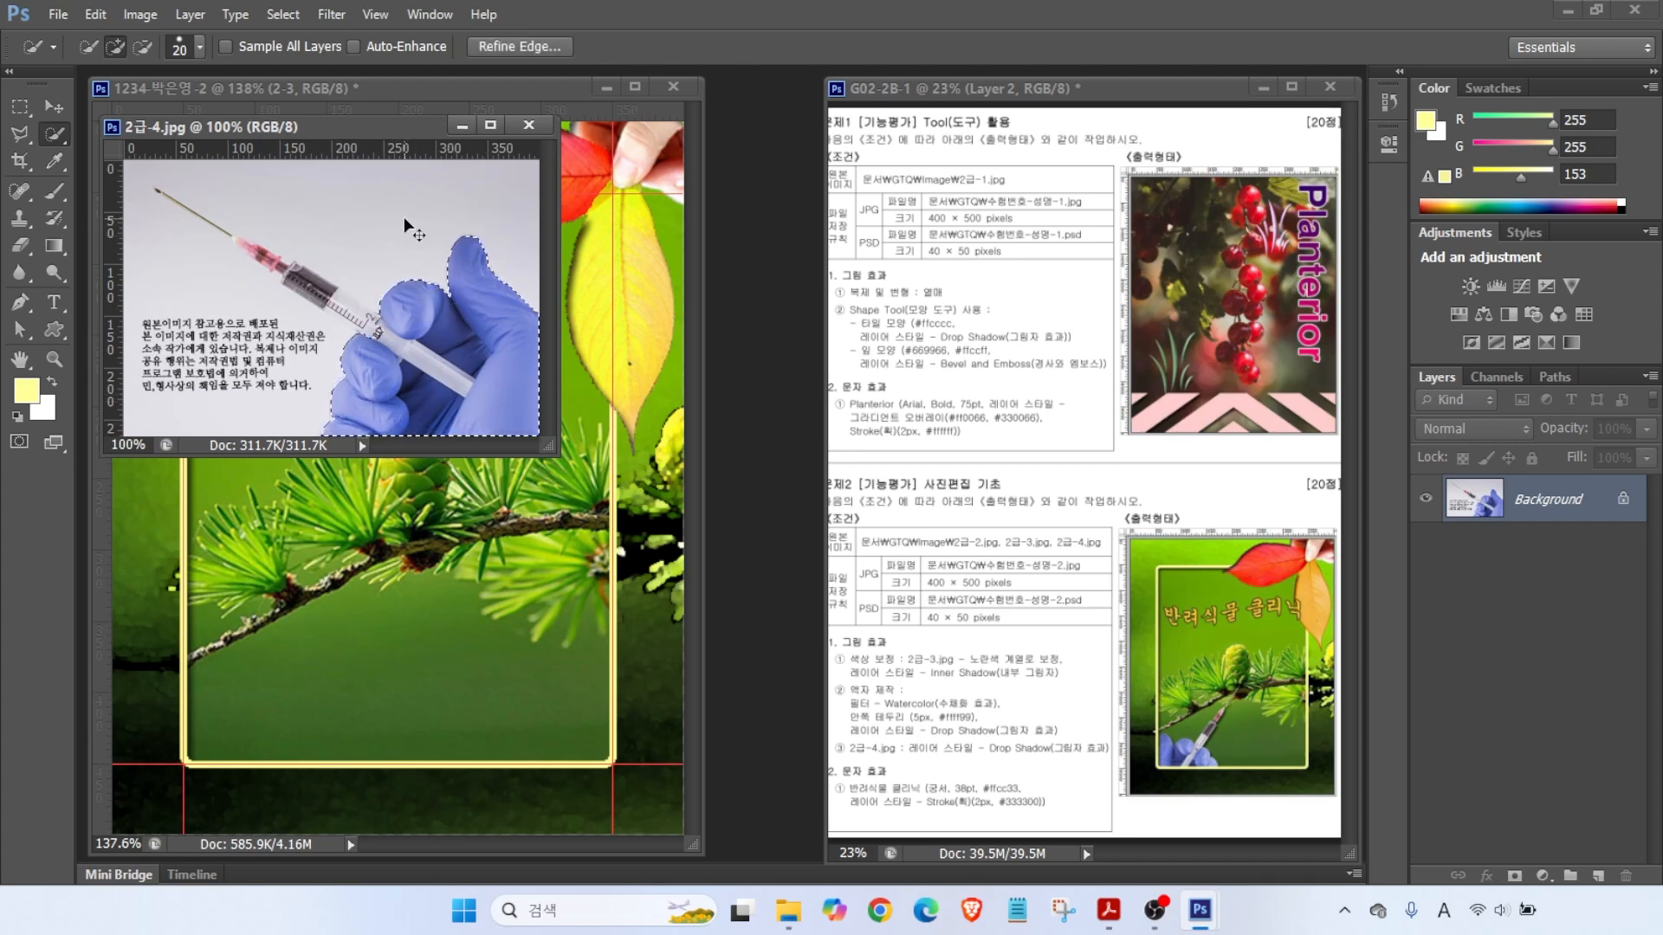
key("ctrl+d")
right_click(53, 134)
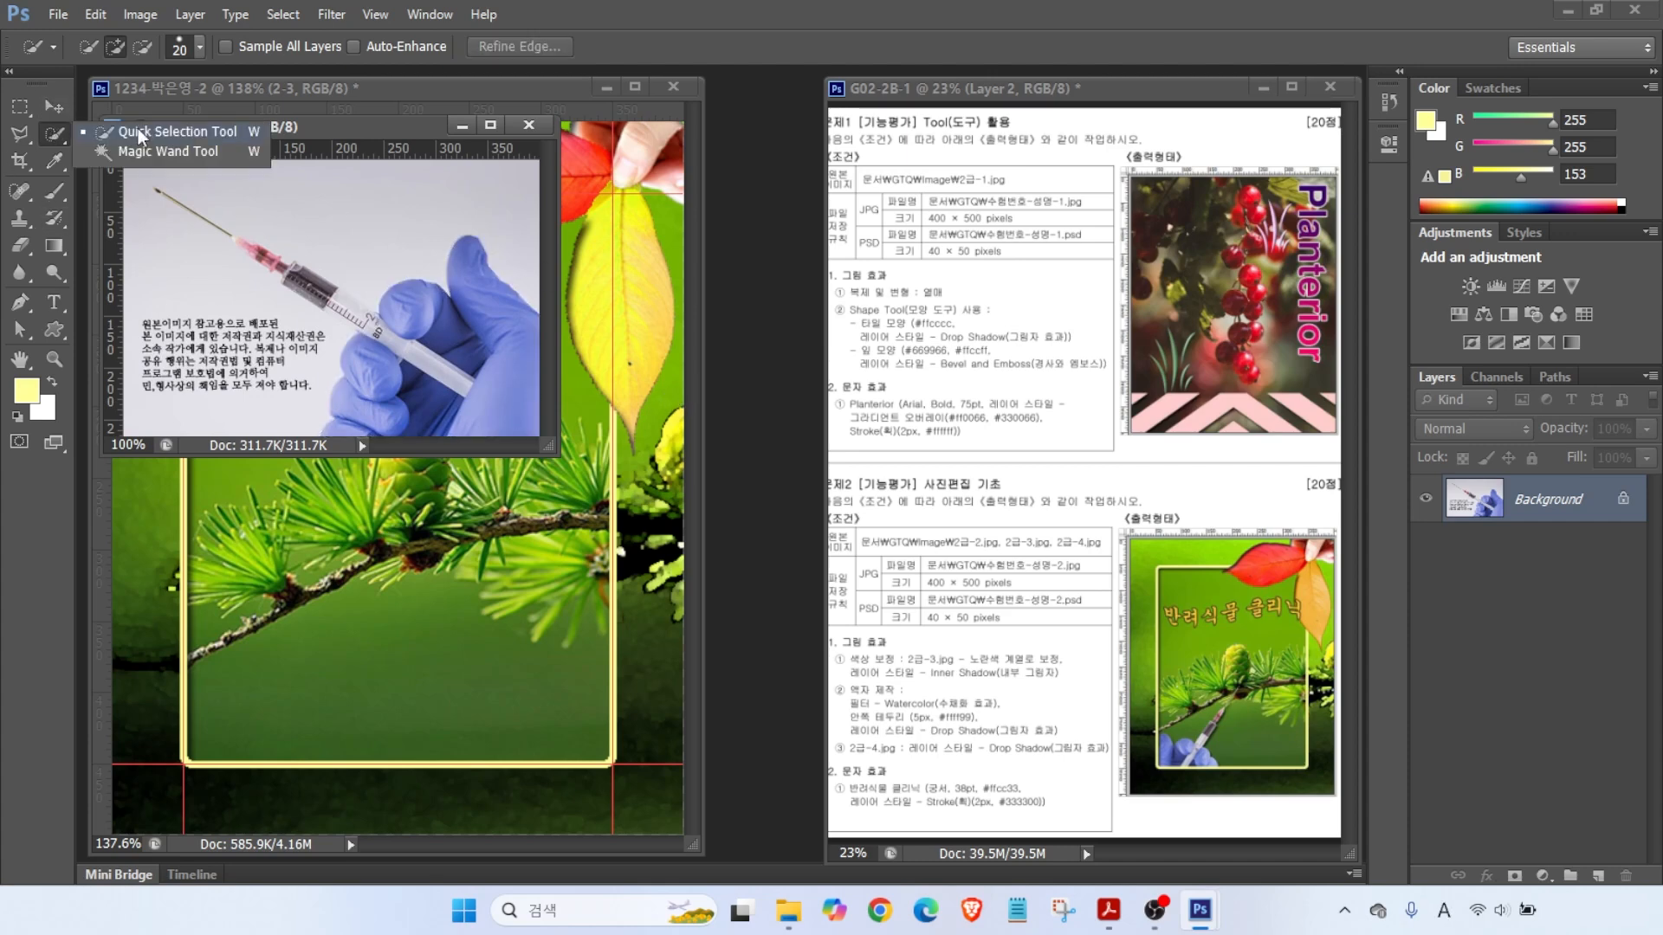
left_click(139, 153)
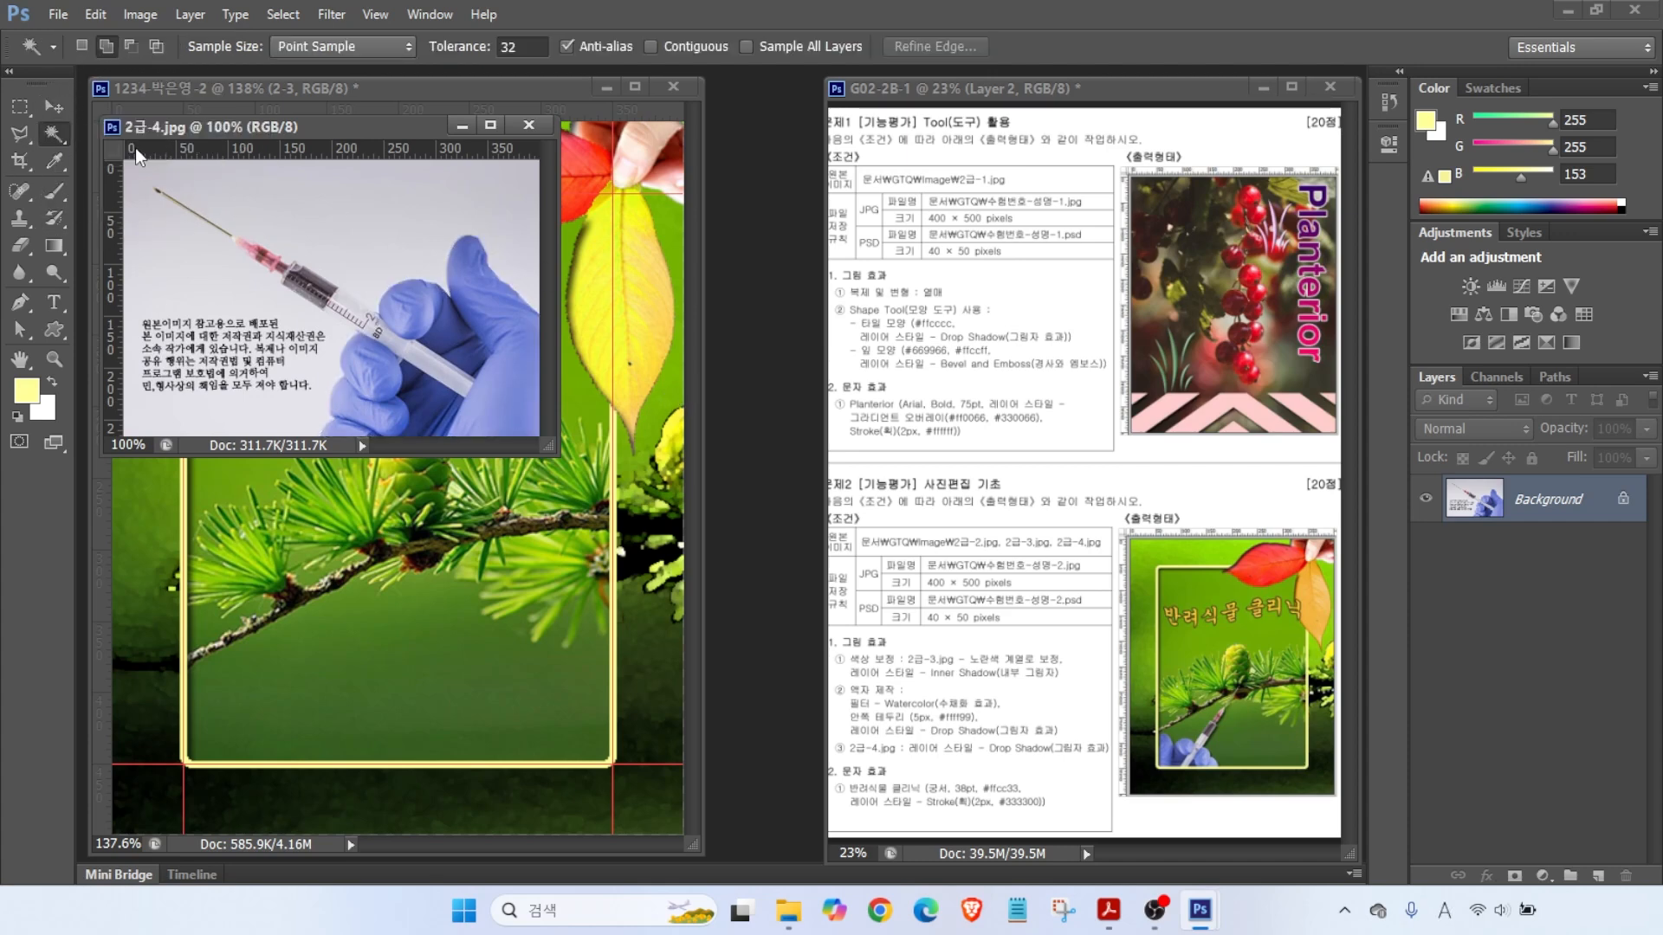
left_click(429, 201)
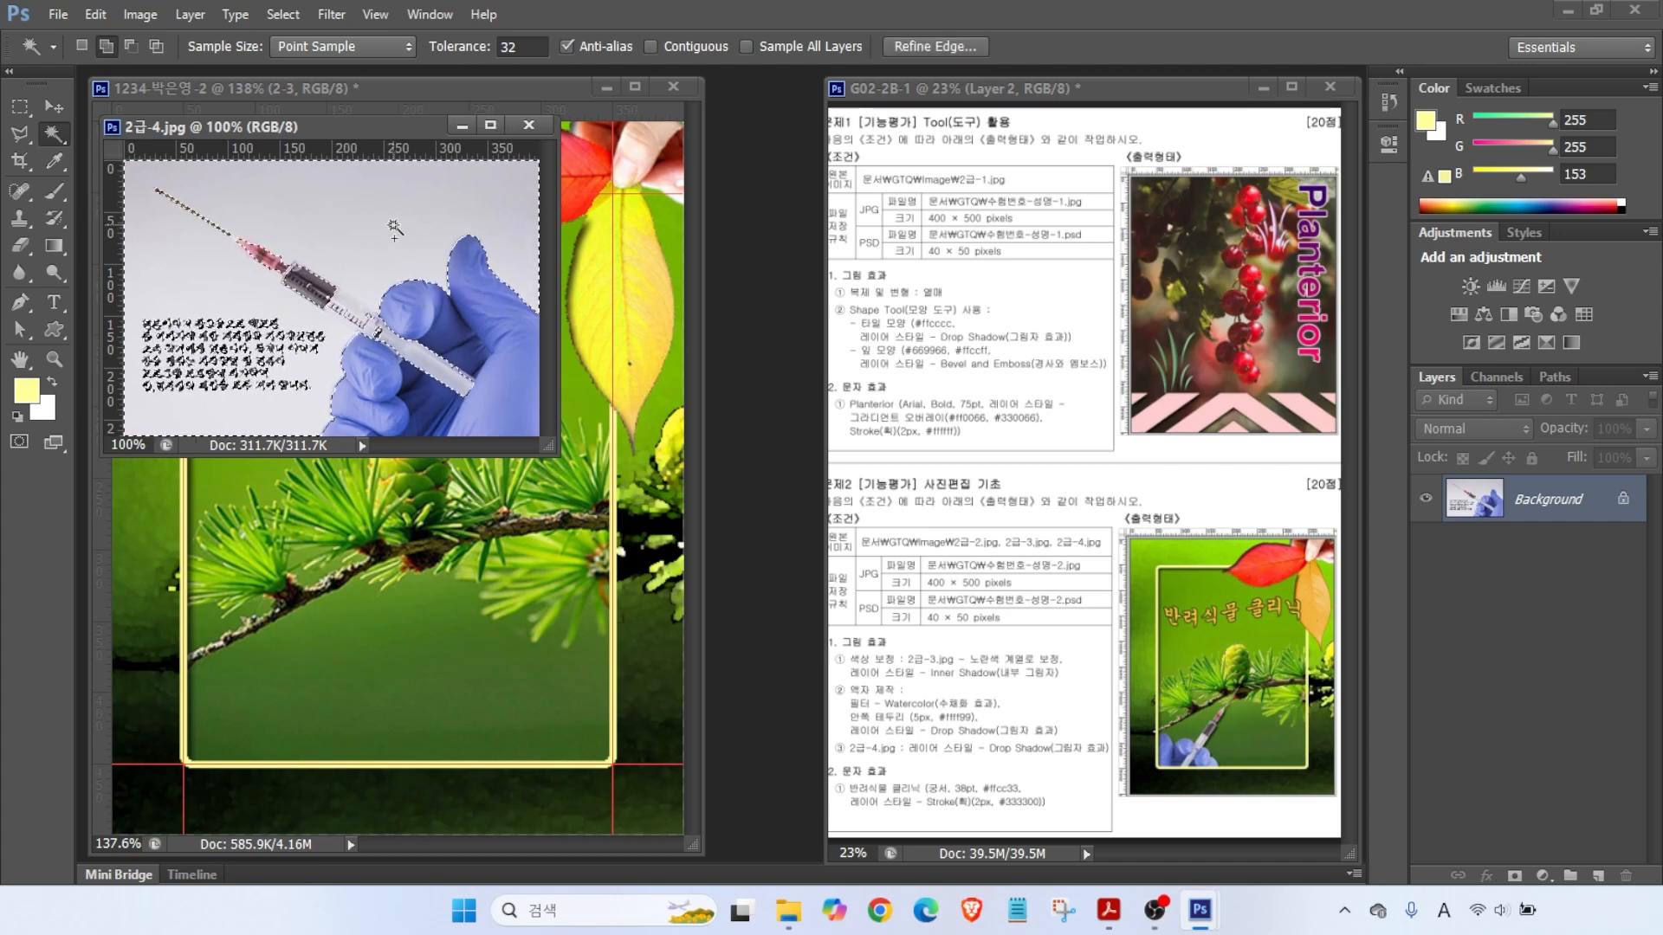
key("alt")
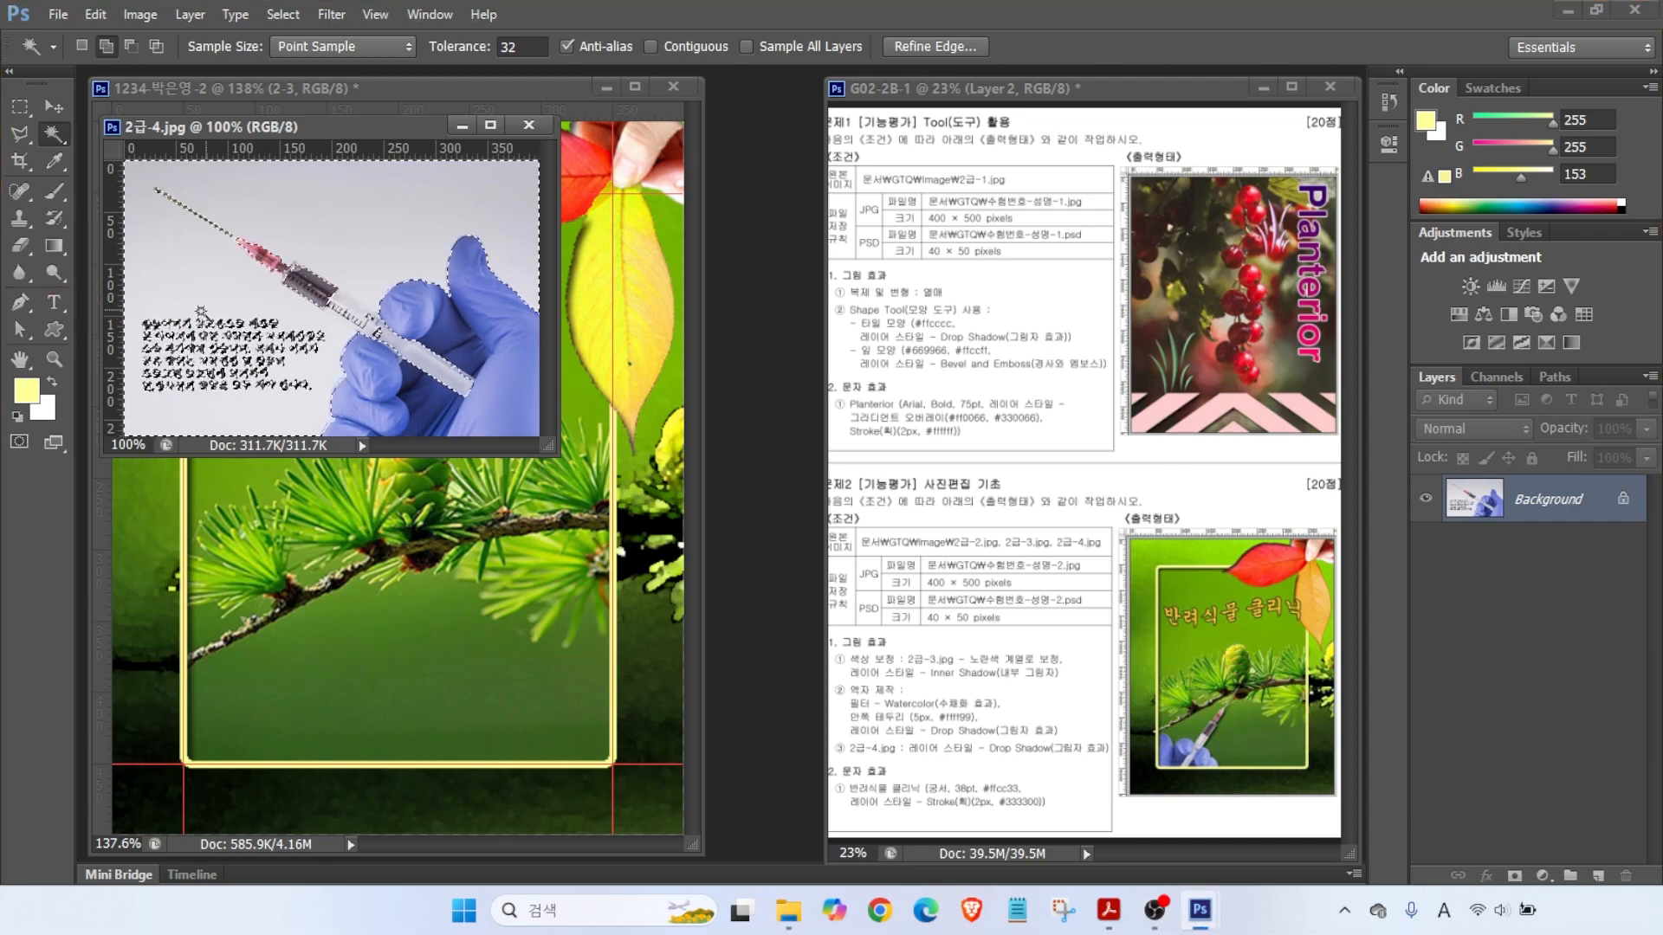
left_click(291, 12)
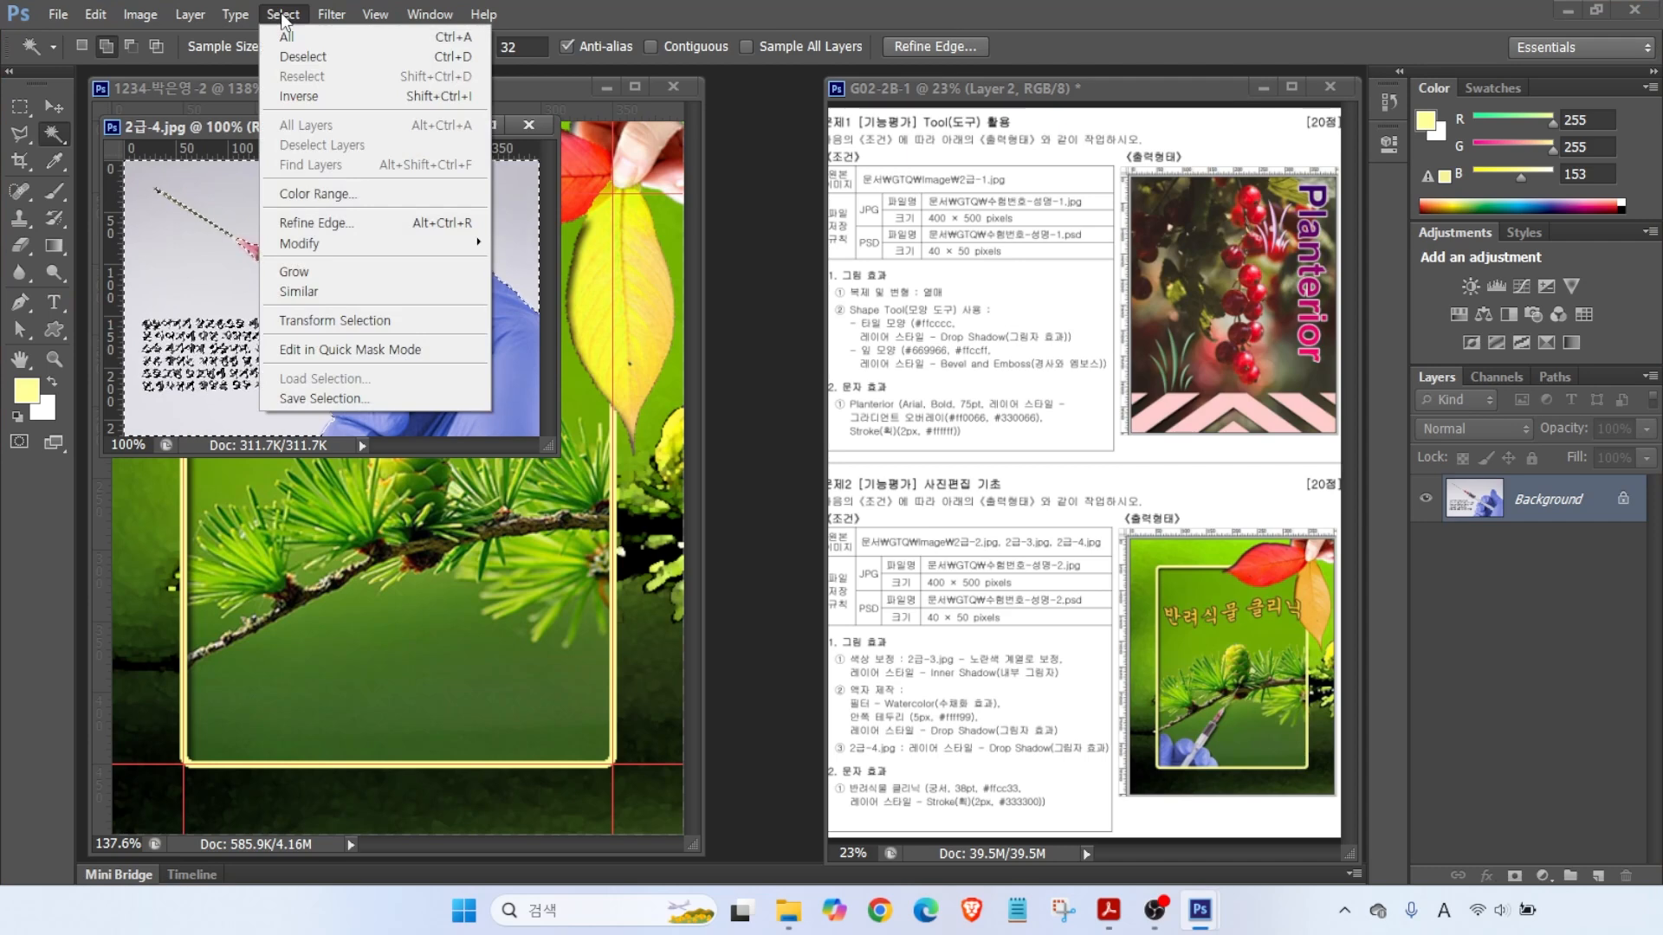
left_click(299, 96)
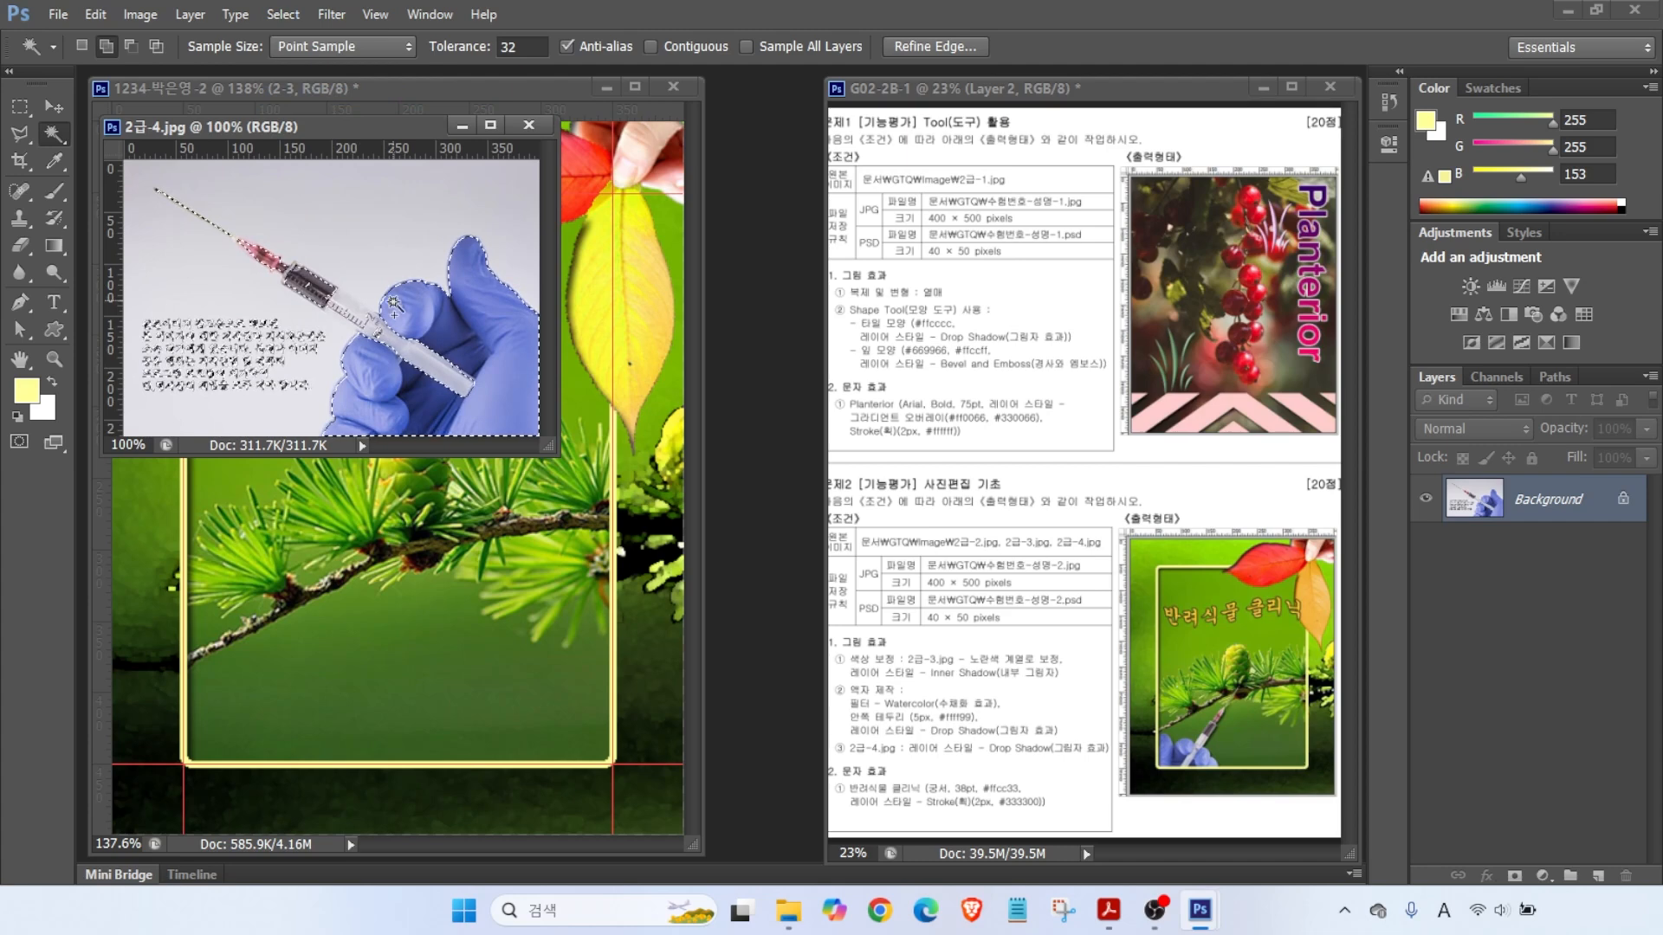
- Subtract the text block with the Polygonal Lasso and trace the syringe barrel to the needle tip
left_click(19, 132)
left_click(130, 296)
left_click(143, 411)
left_click(325, 400)
left_click(322, 323)
double_click(275, 303)
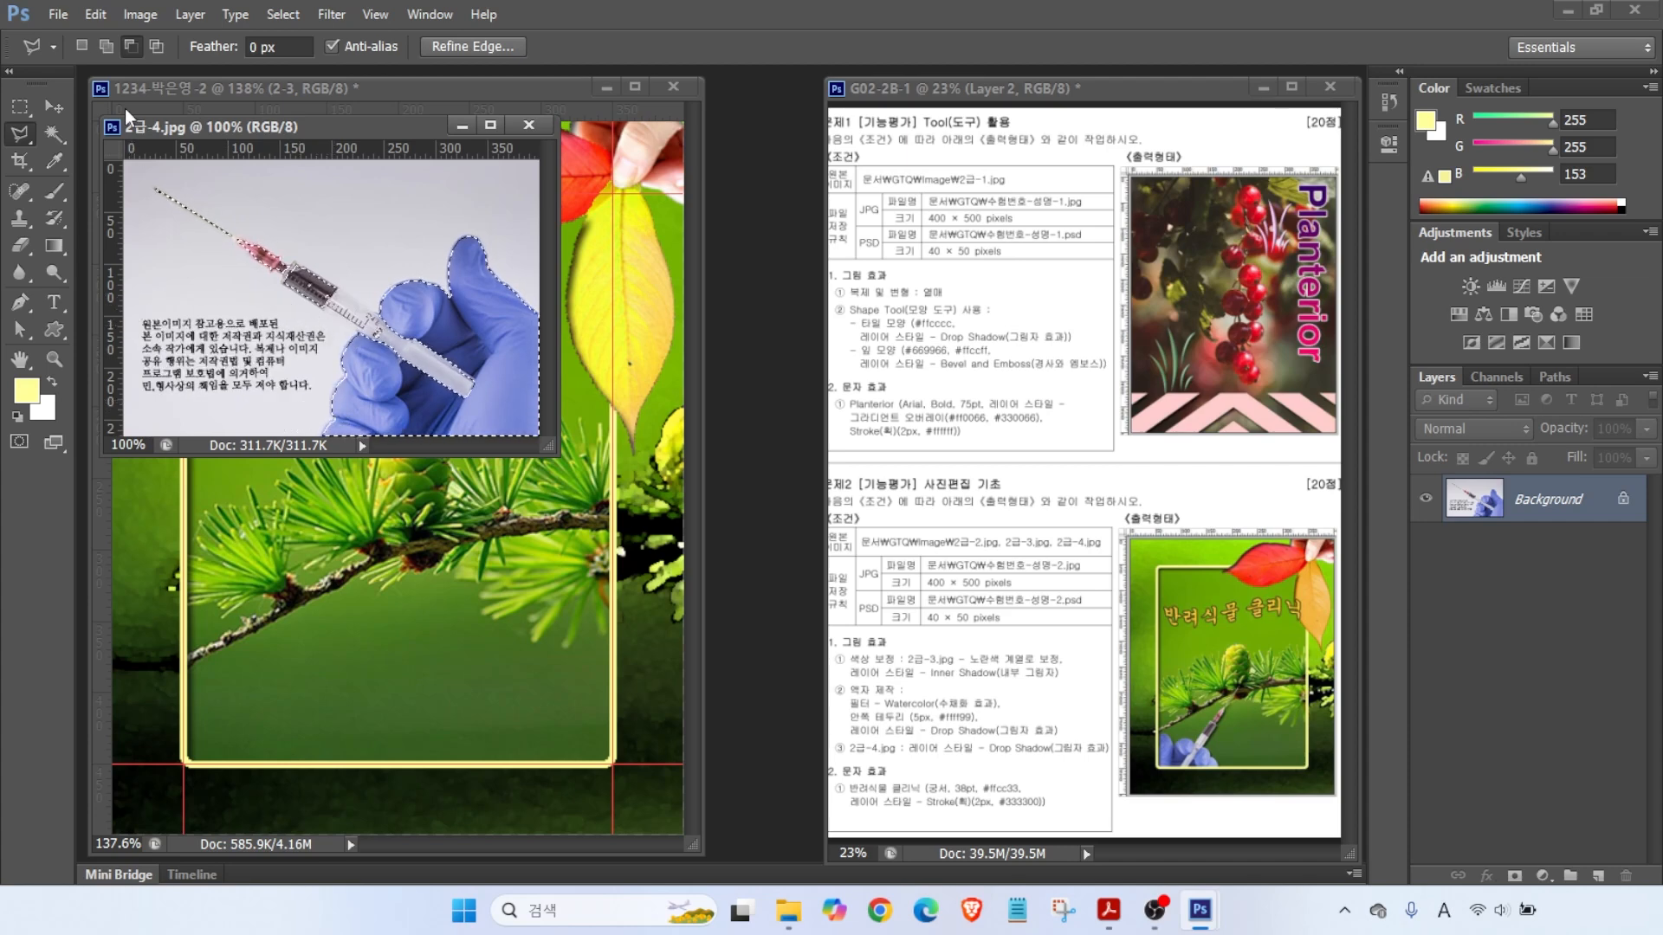
left_click(288, 280)
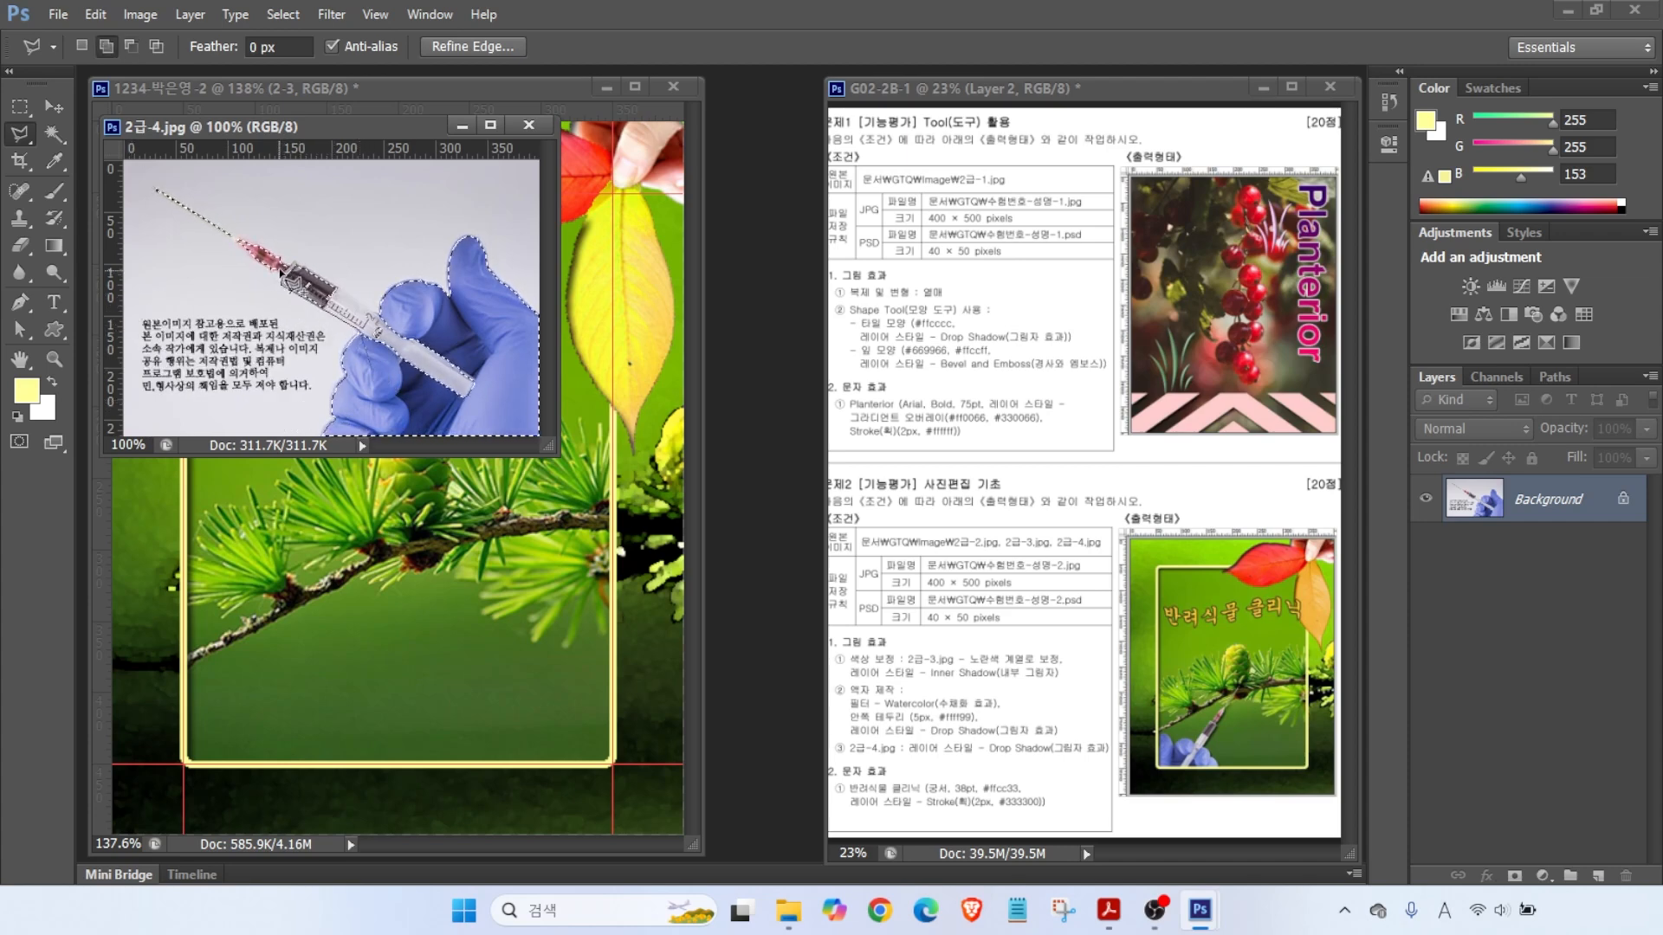
left_click(484, 376)
left_click(473, 400)
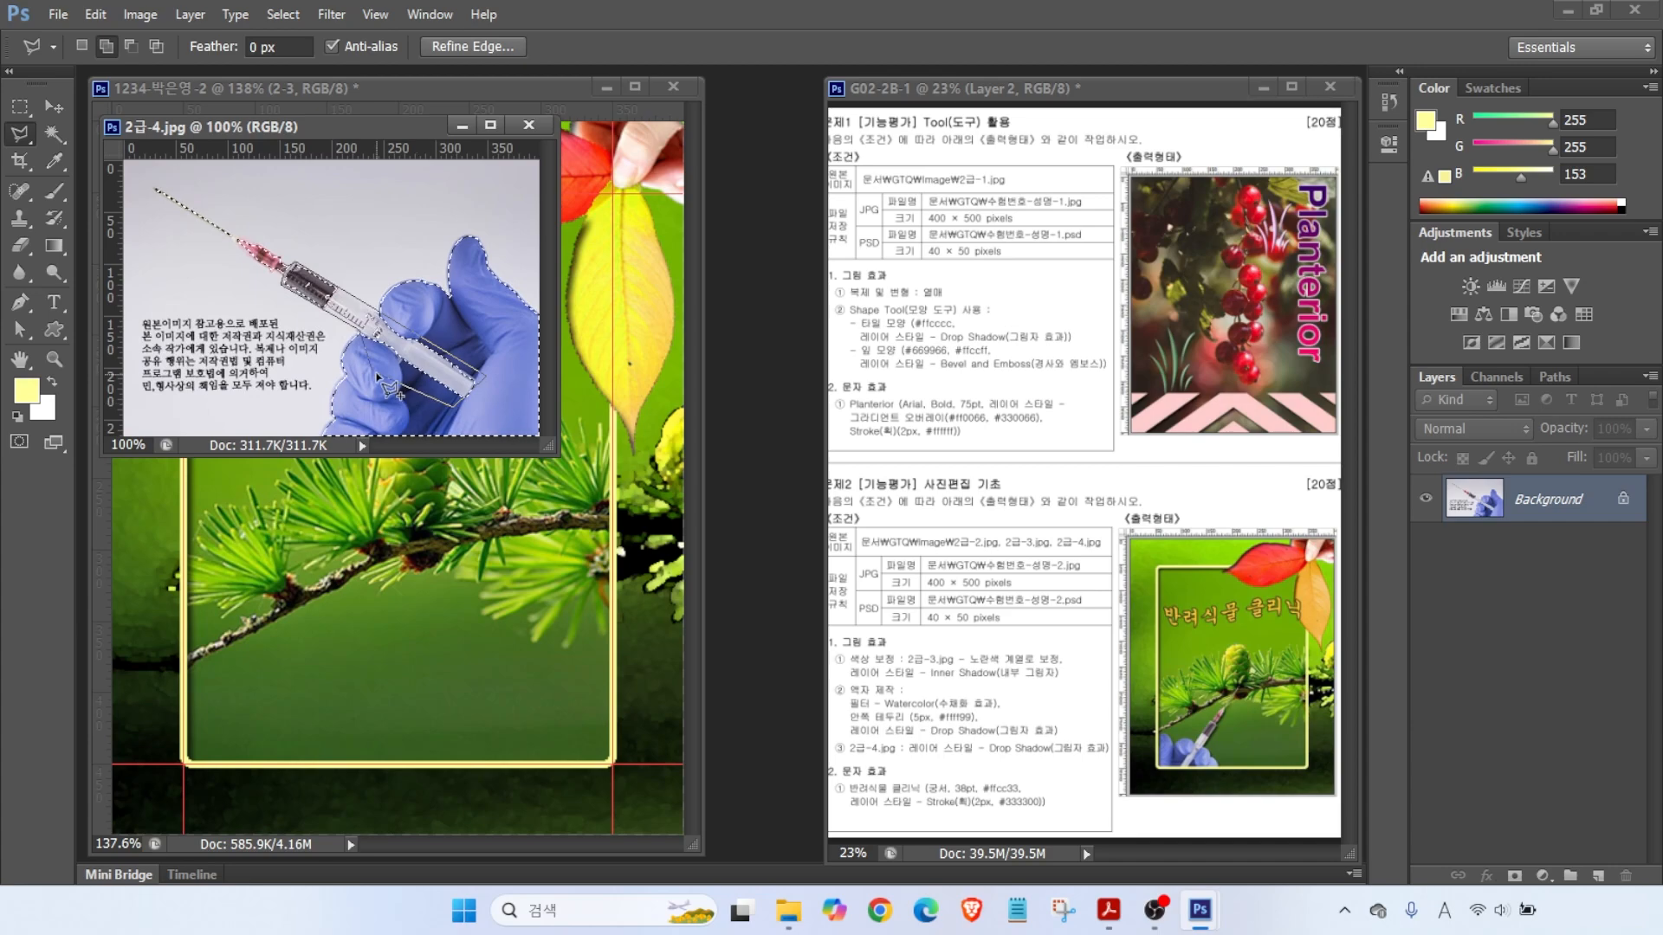
left_click(286, 288)
left_click(156, 191)
- Drag the glove and syringe into the collage and name the new layer 2-4
left_click_drag(316, 127, 693, 257)
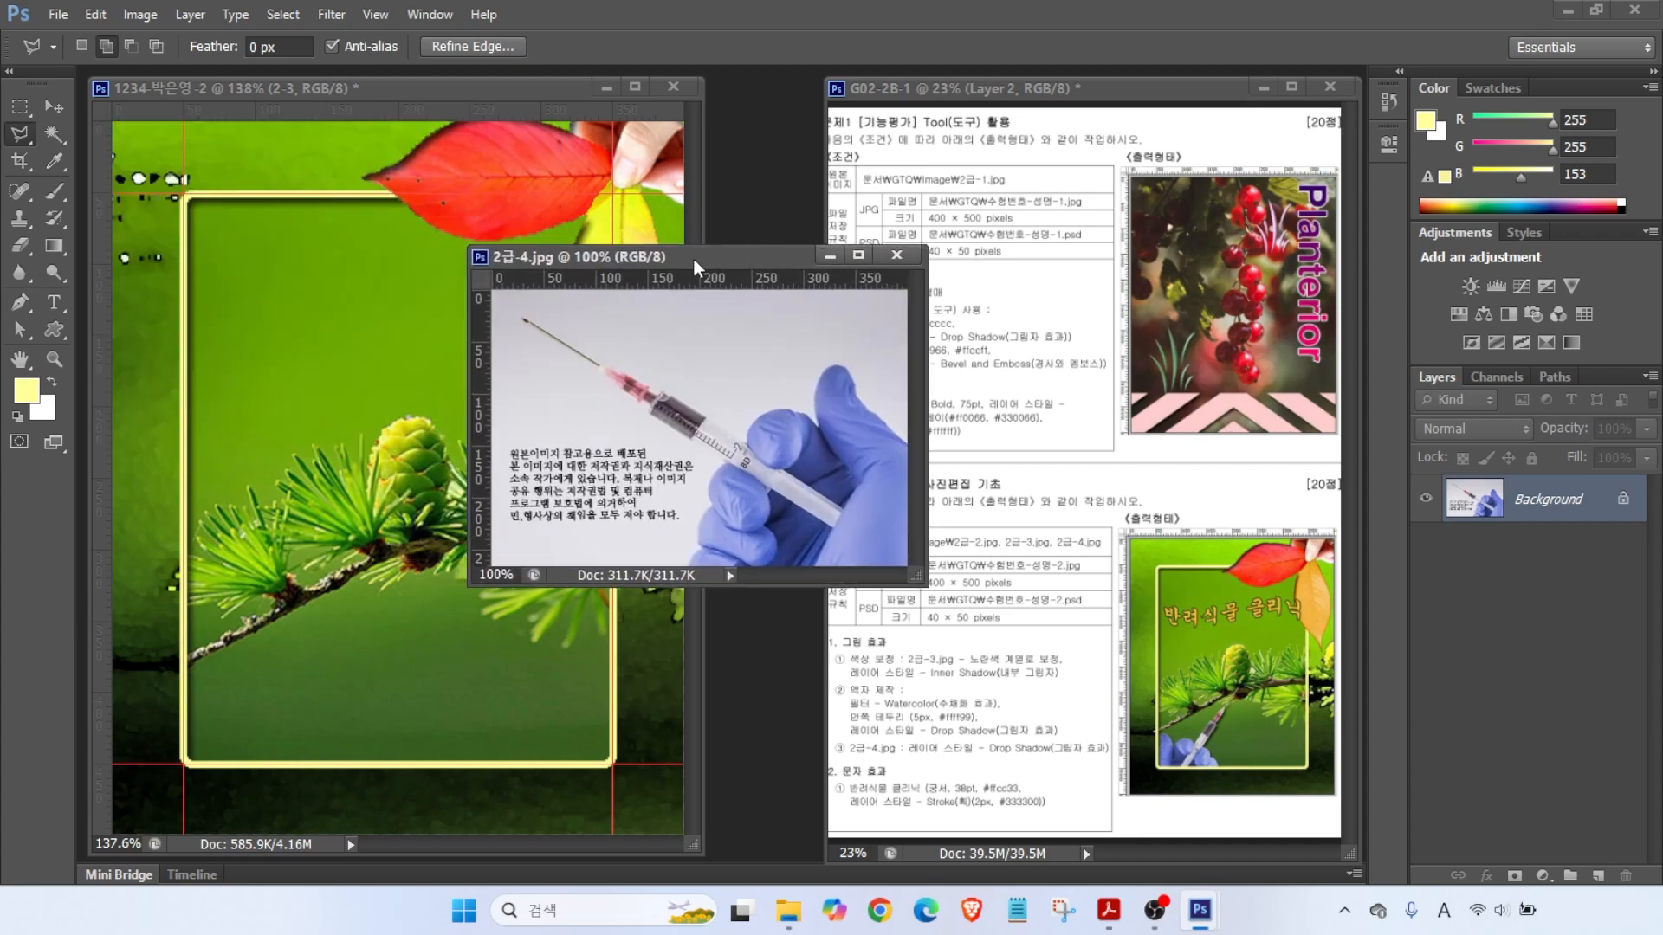
key("v")
left_click_drag(809, 476, 389, 467)
left_click(893, 246)
double_click(1533, 509)
type("2-4")
key("Return")
- Scale layer 2-4 to about 48%, flip it horizontally, and place it at the frame's lower left
key("ctrl+t")
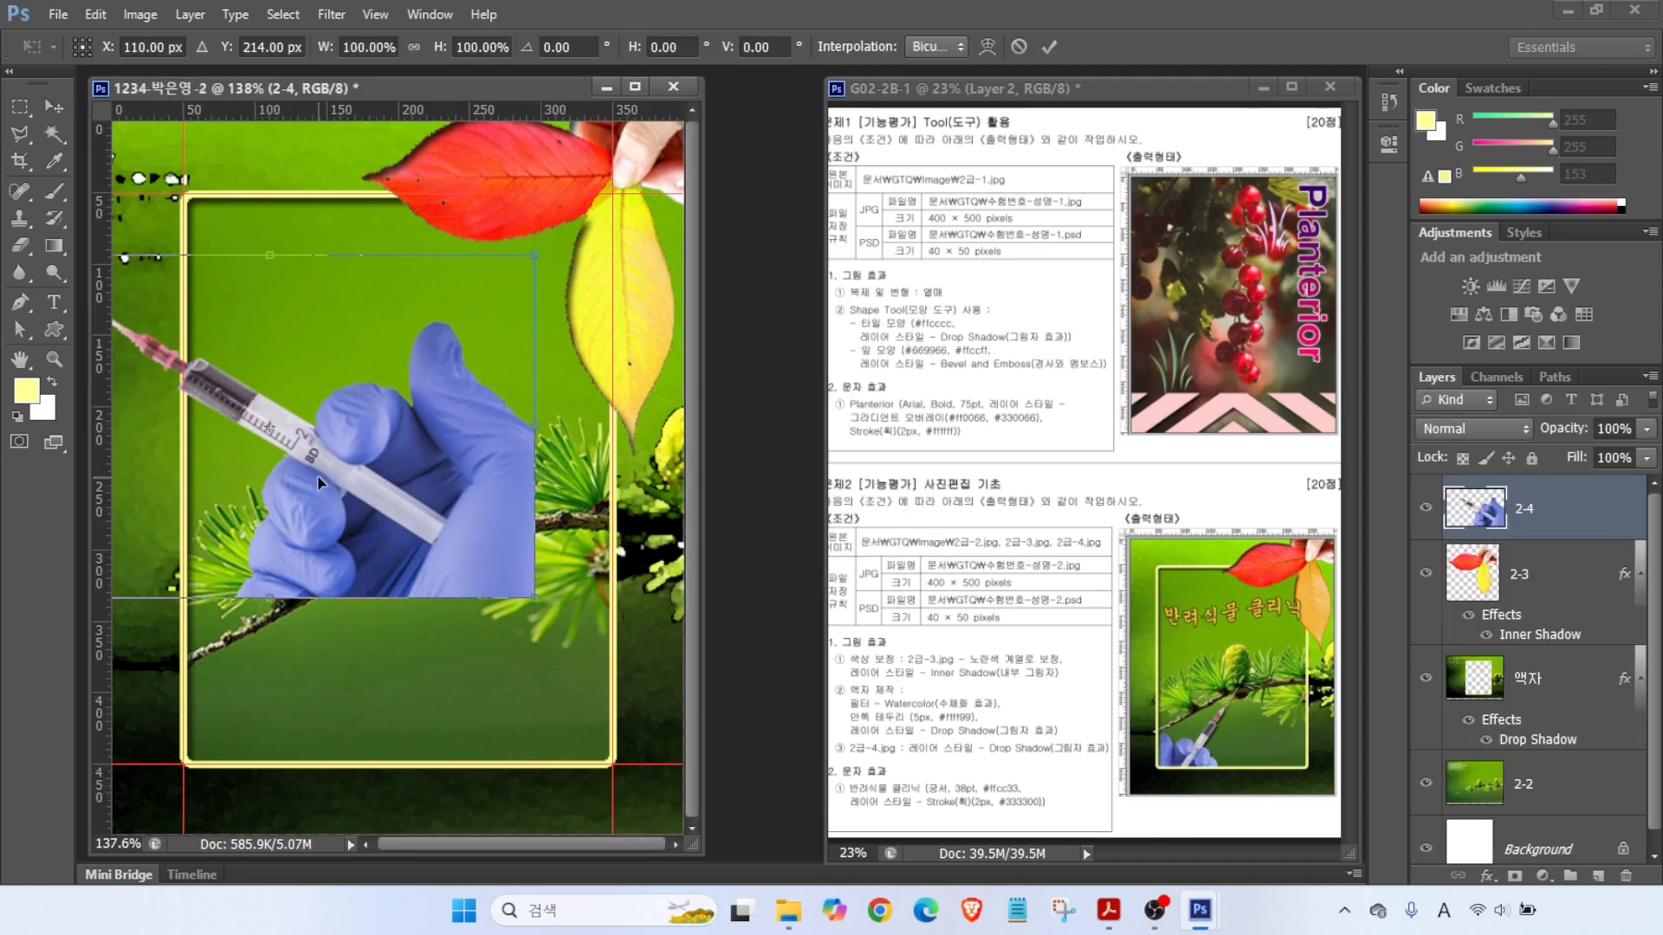
left_click_drag(532, 252, 346, 412)
left_click_drag(318, 562, 493, 645)
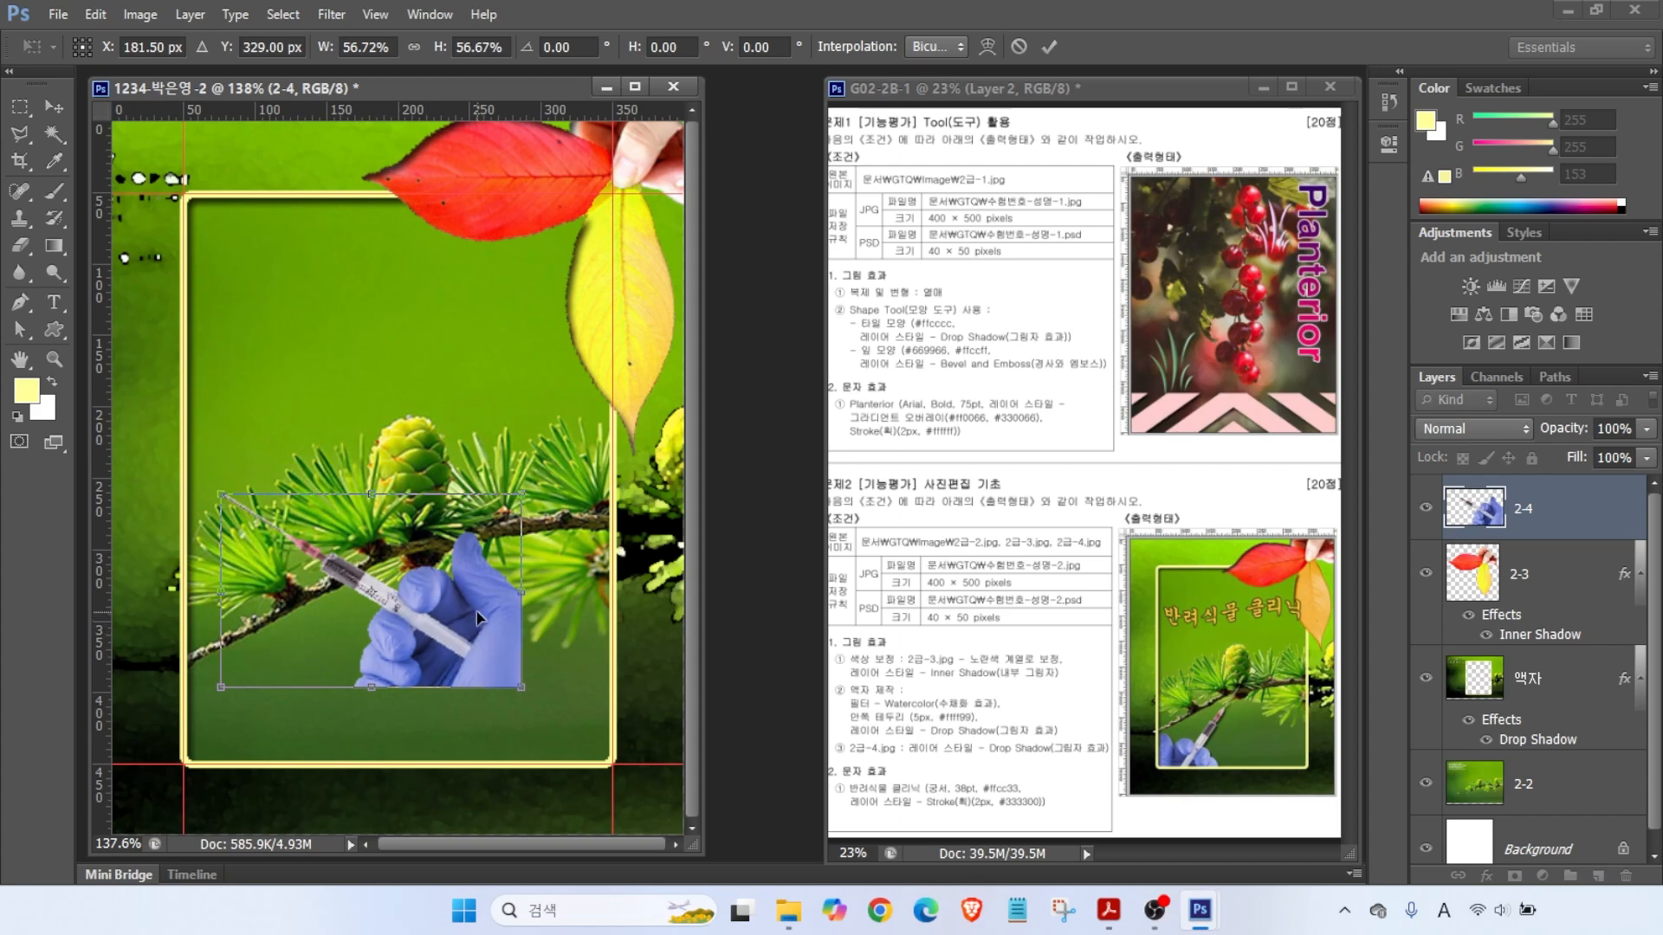
left_click(1173, 762)
right_click(419, 621)
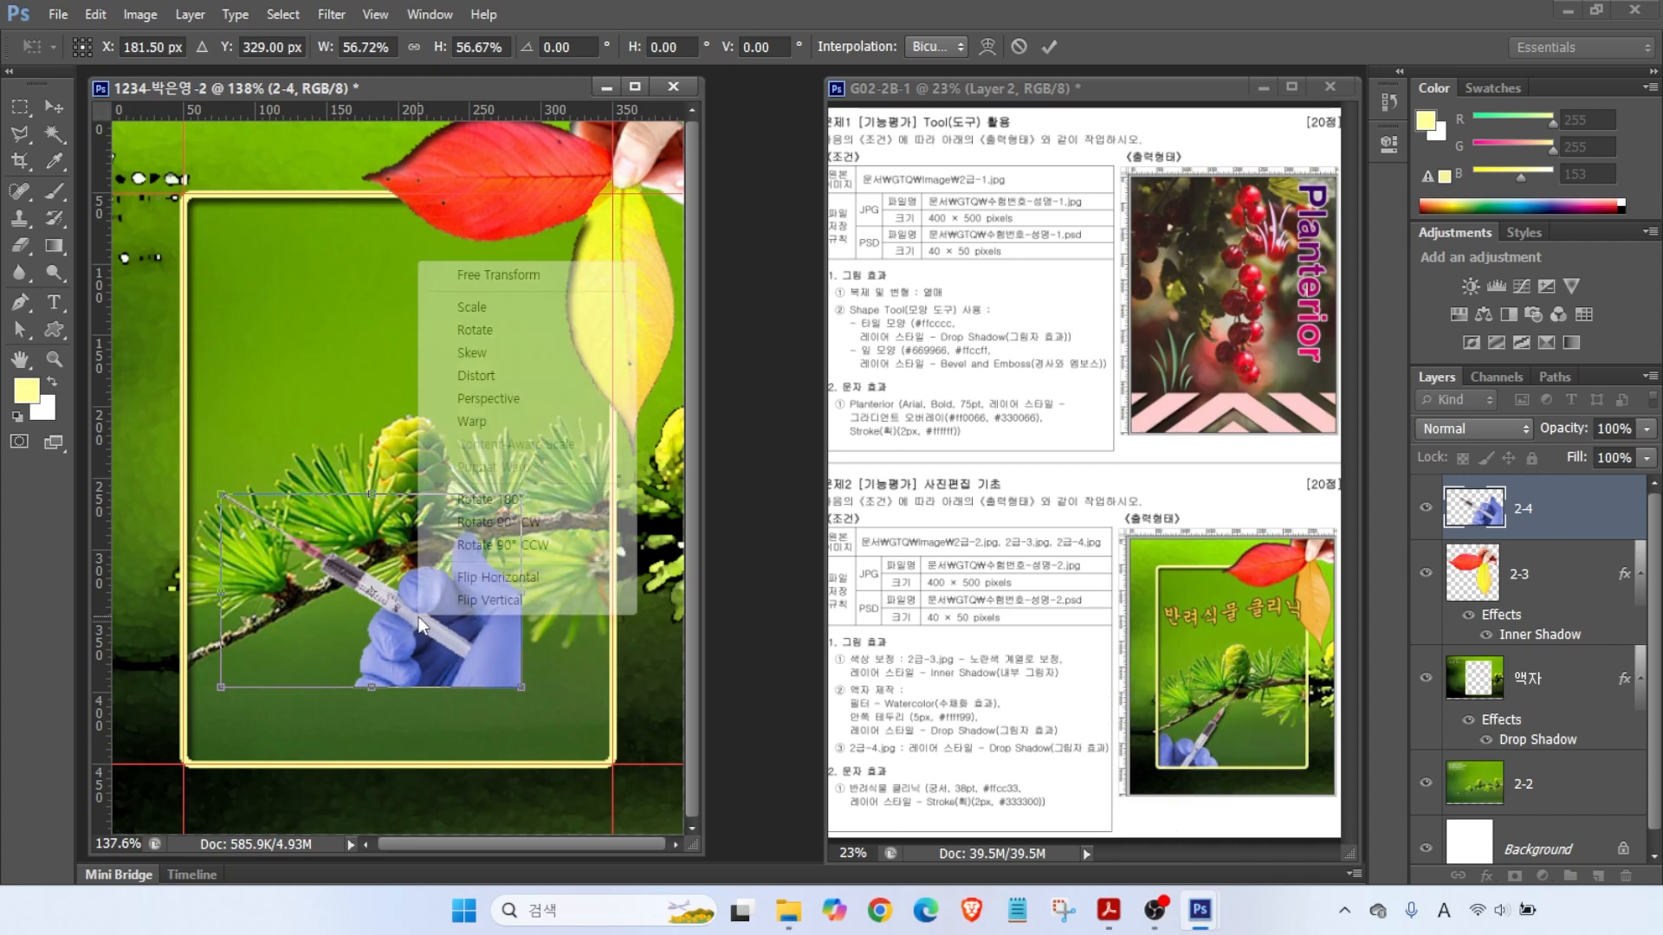
left_click(474, 577)
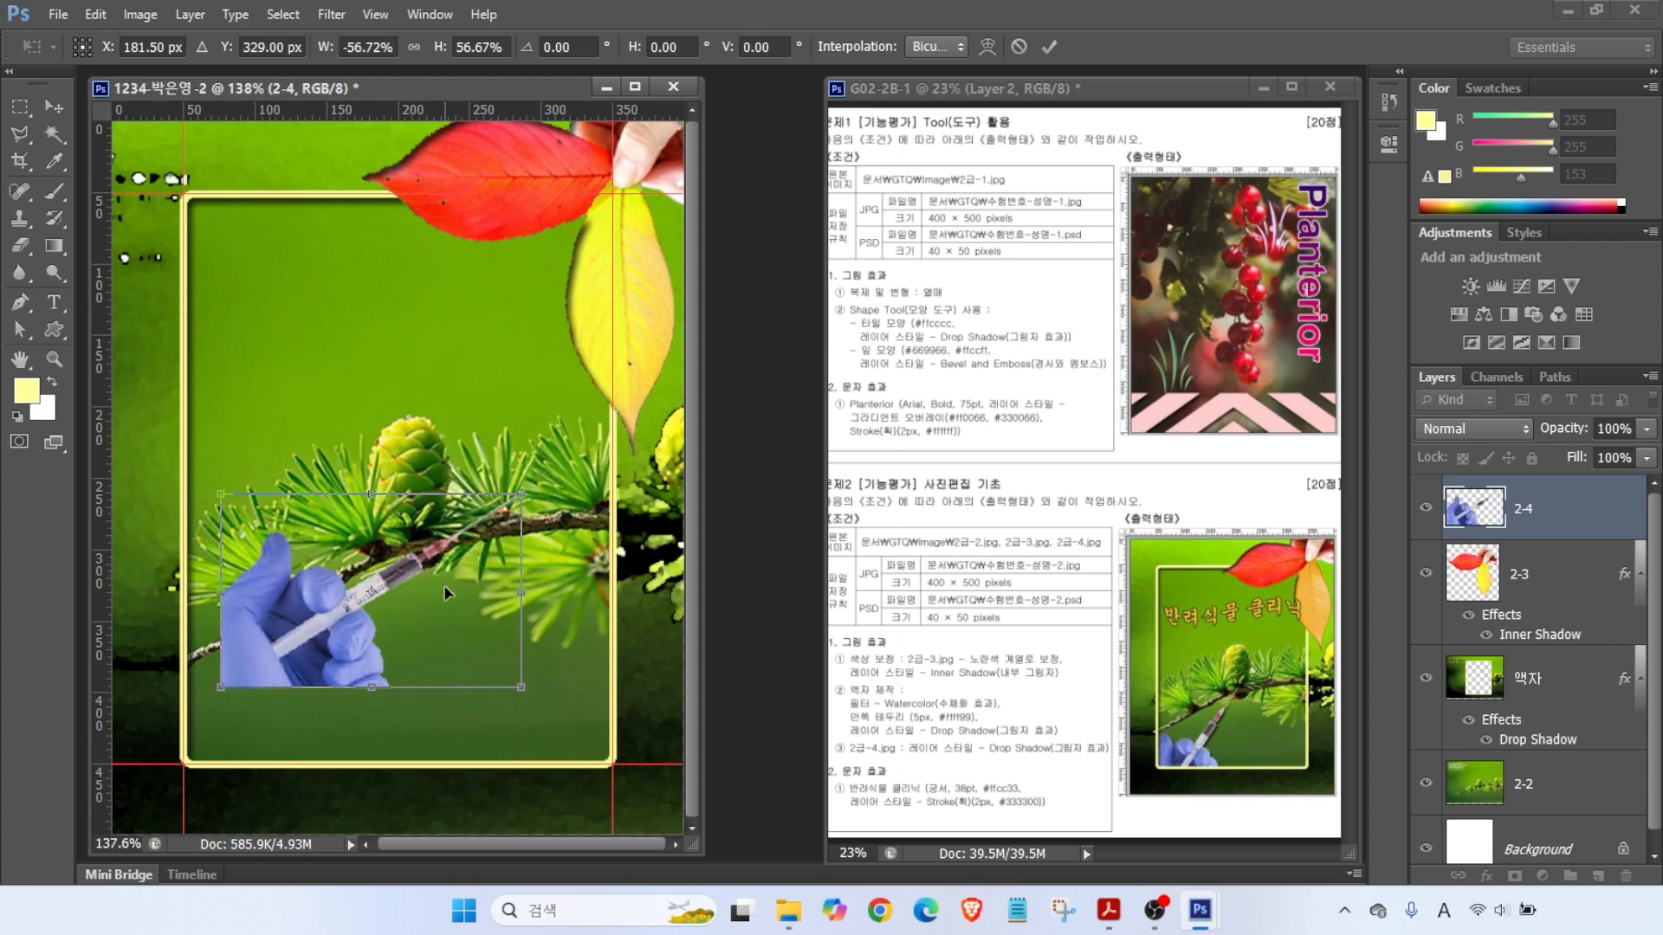
left_click_drag(285, 638, 372, 765)
left_click_drag(381, 575, 350, 581)
key("Return")
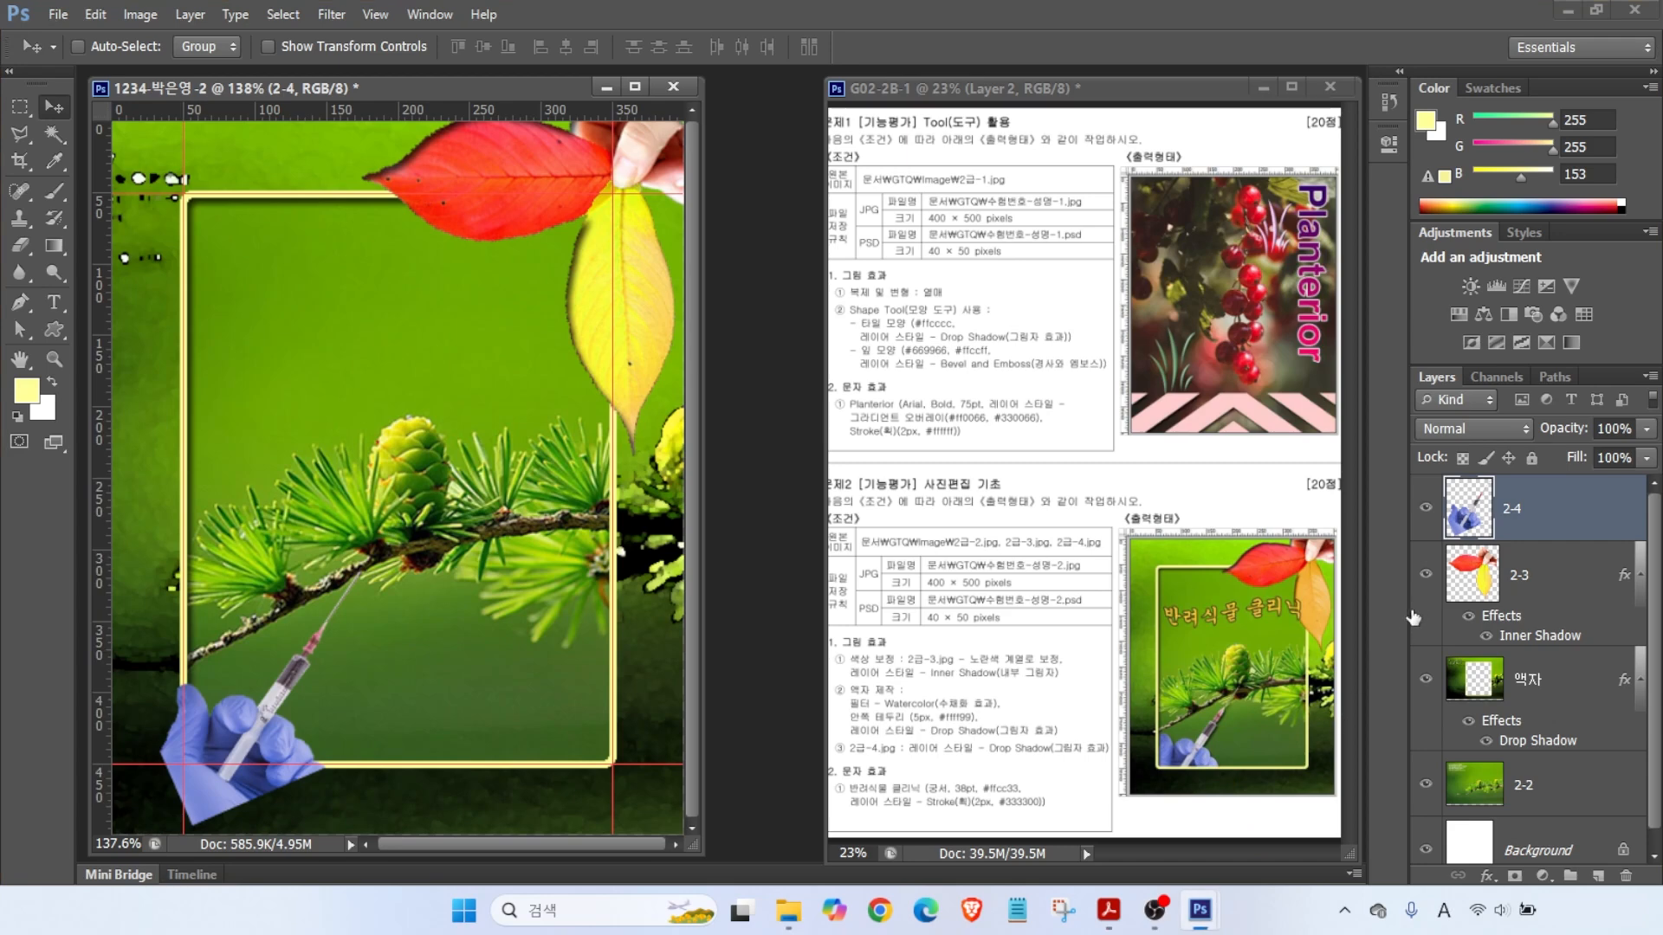
- Move layer 2-4 below the 액자 layer and give it a default Drop Shadow
left_click(1537, 532)
left_click_drag(1552, 574, 1559, 752)
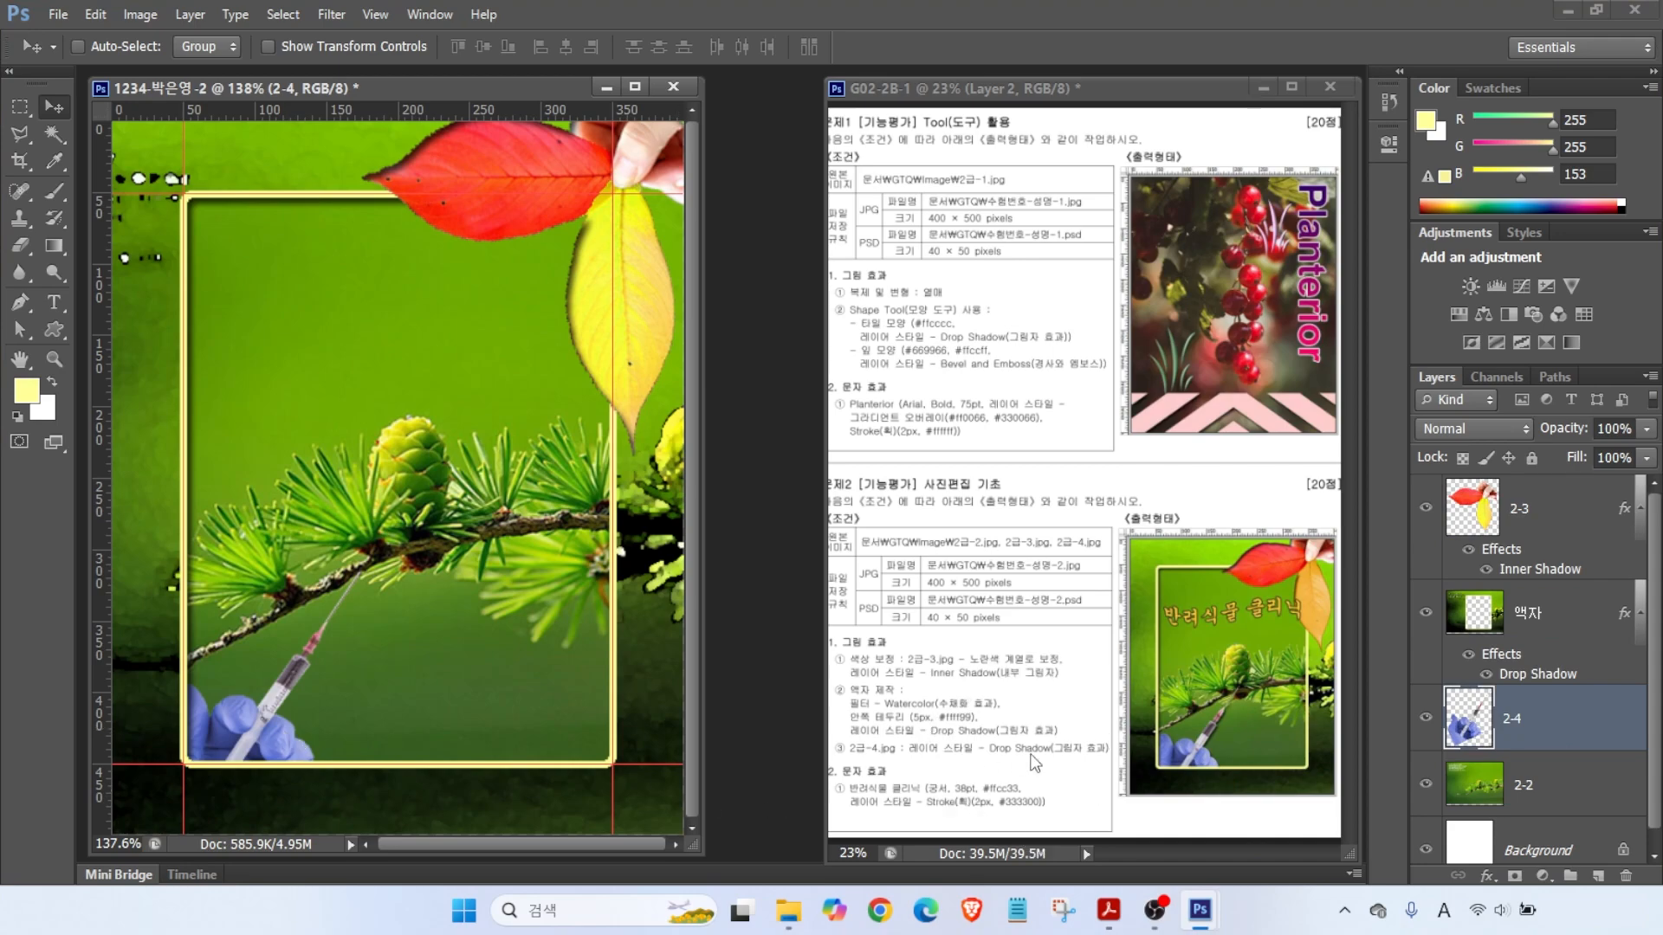
left_click(1488, 876)
left_click(1524, 901)
left_click(1266, 297)
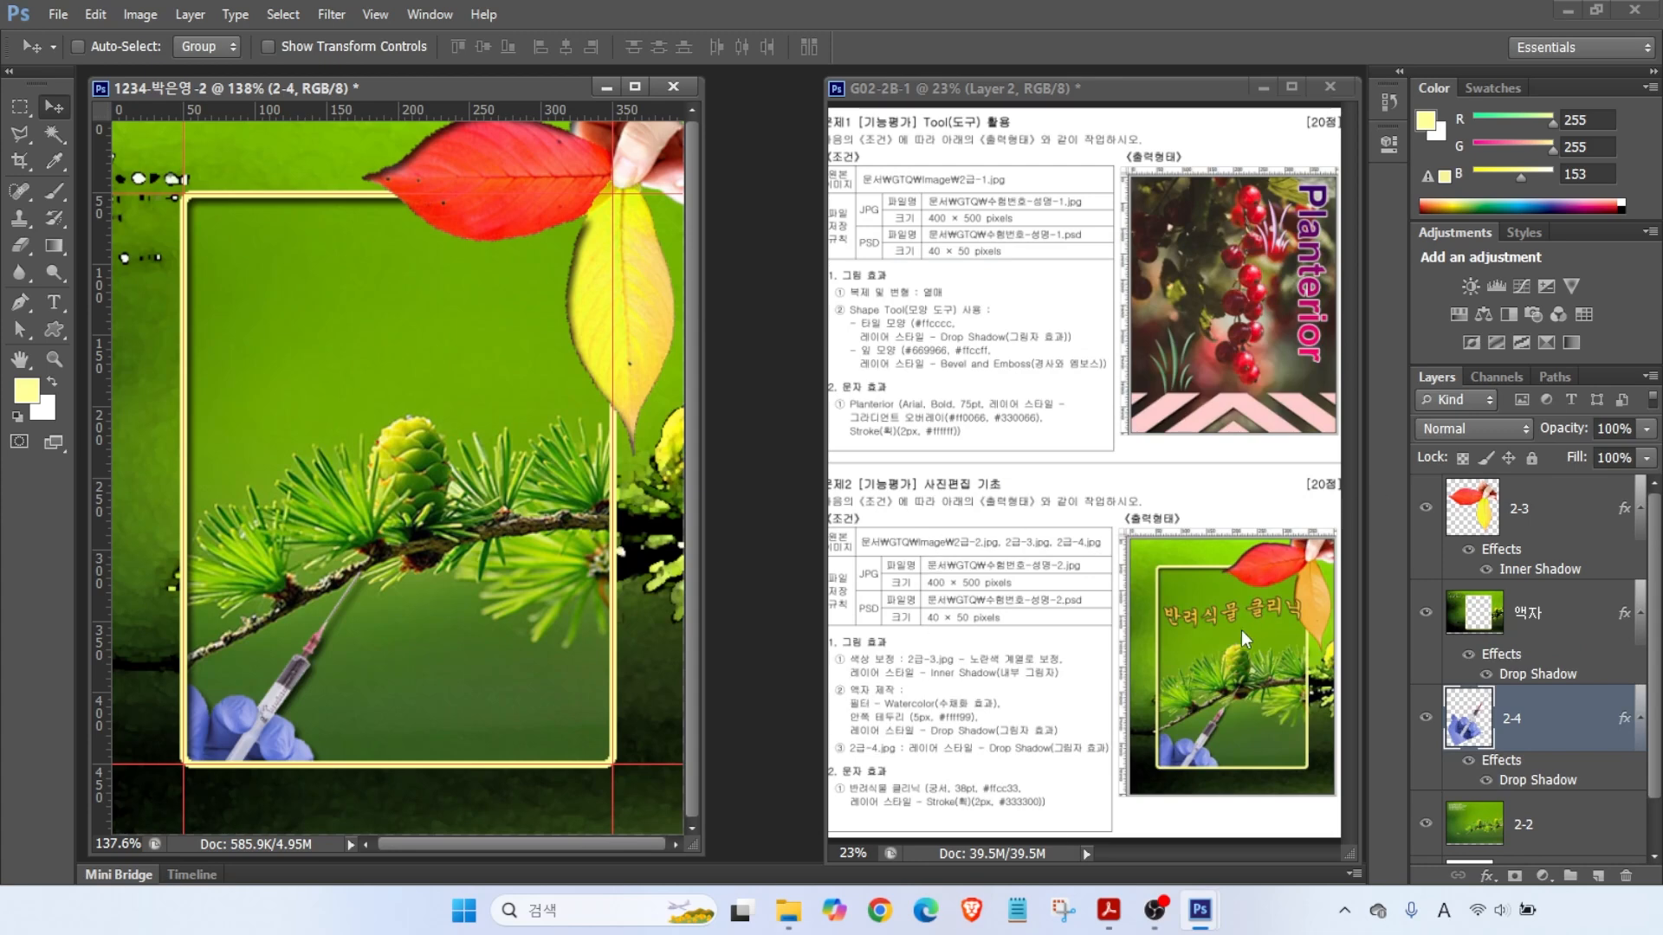
key("alt+2")
left_click_drag(1301, 609, 1225, 653)
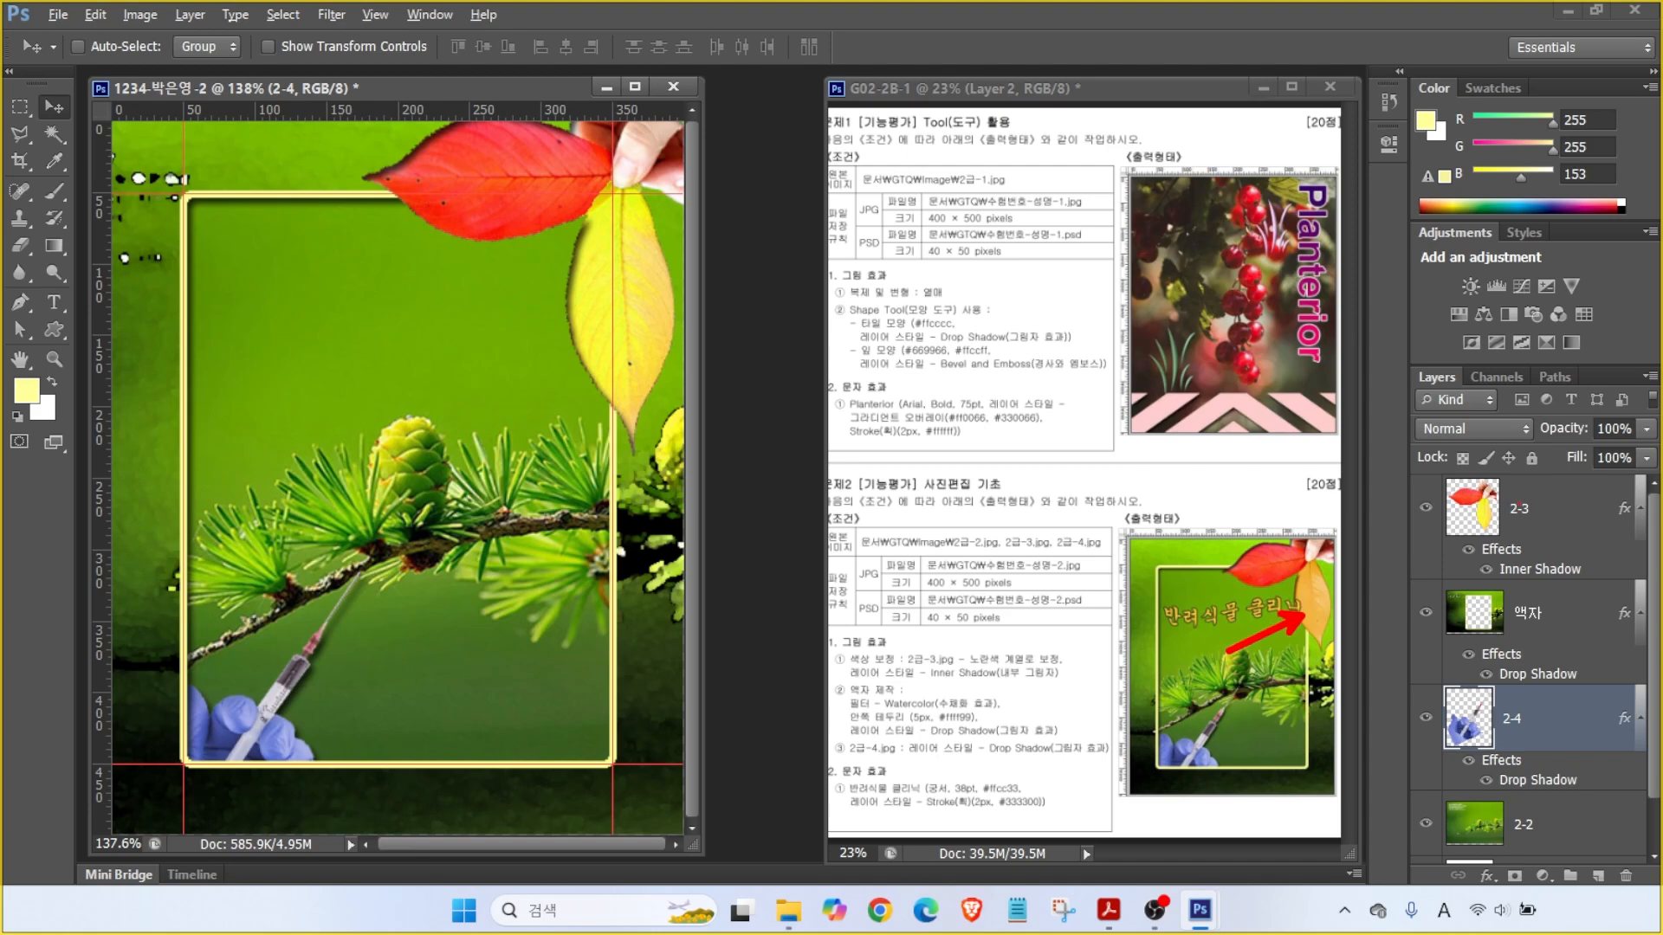
key("Escape")
- Select the 2-3 leaf layer in the Layers panel
left_click(1499, 512)
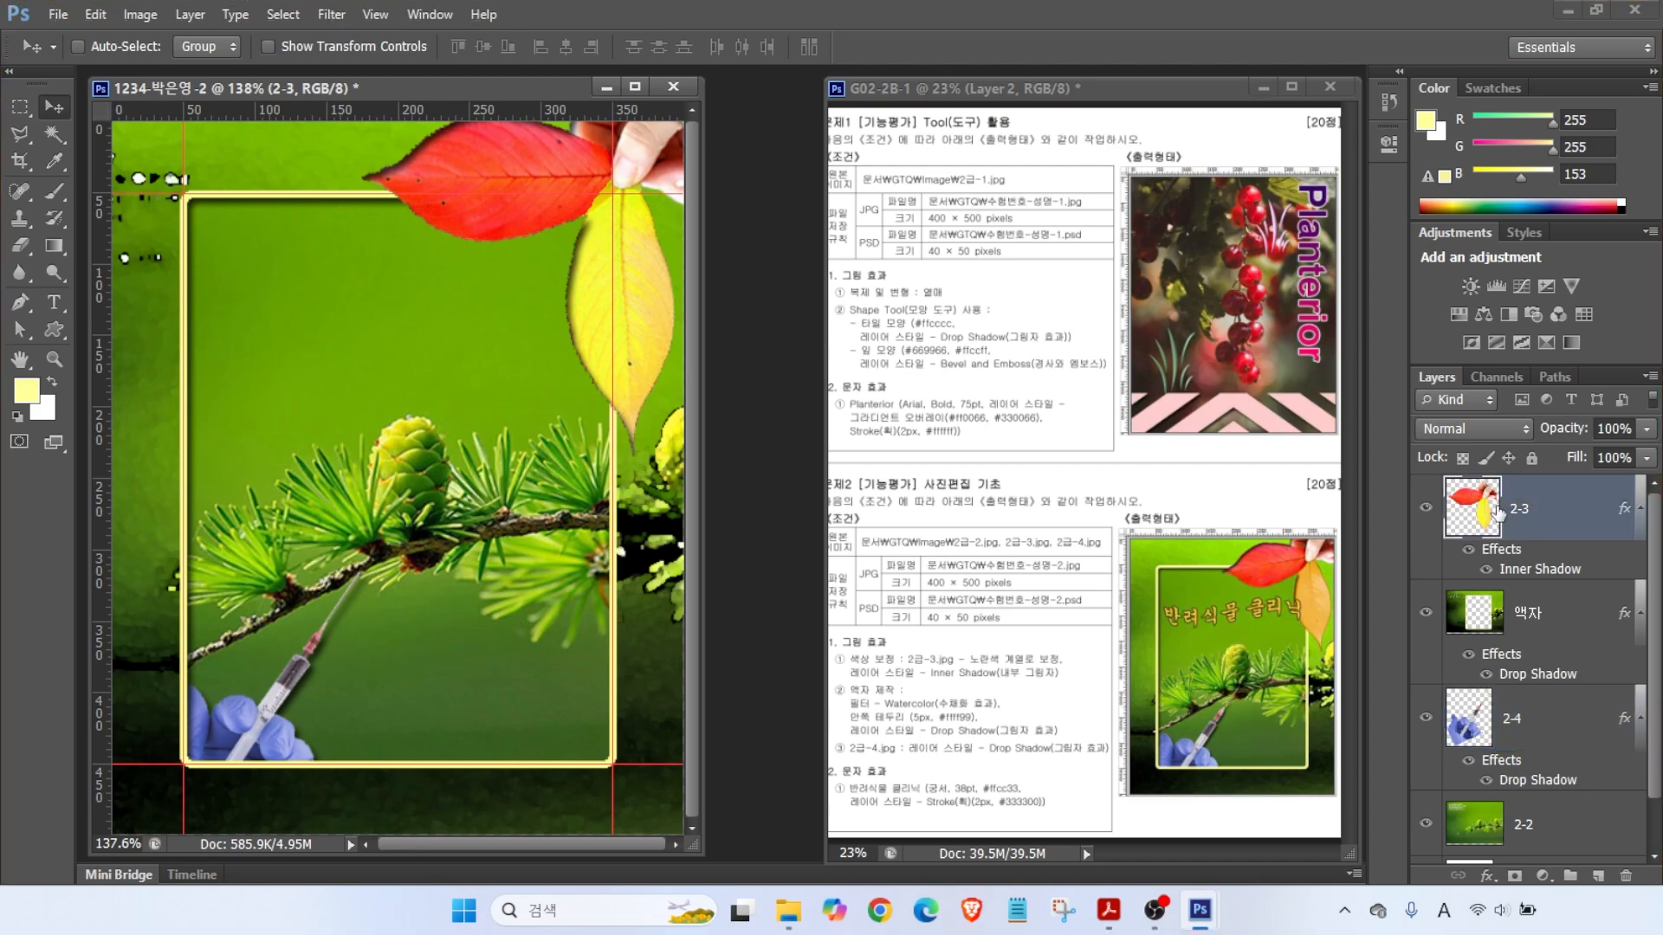
key("ctrl+2")
left_click_drag(1385, 473, 1511, 390)
key("Escape")
left_click(1525, 517)
- Type the title 반려식물 클리닉 in 궁서, 38 pt, colour #ffcc33
left_click(54, 303)
left_click(225, 400)
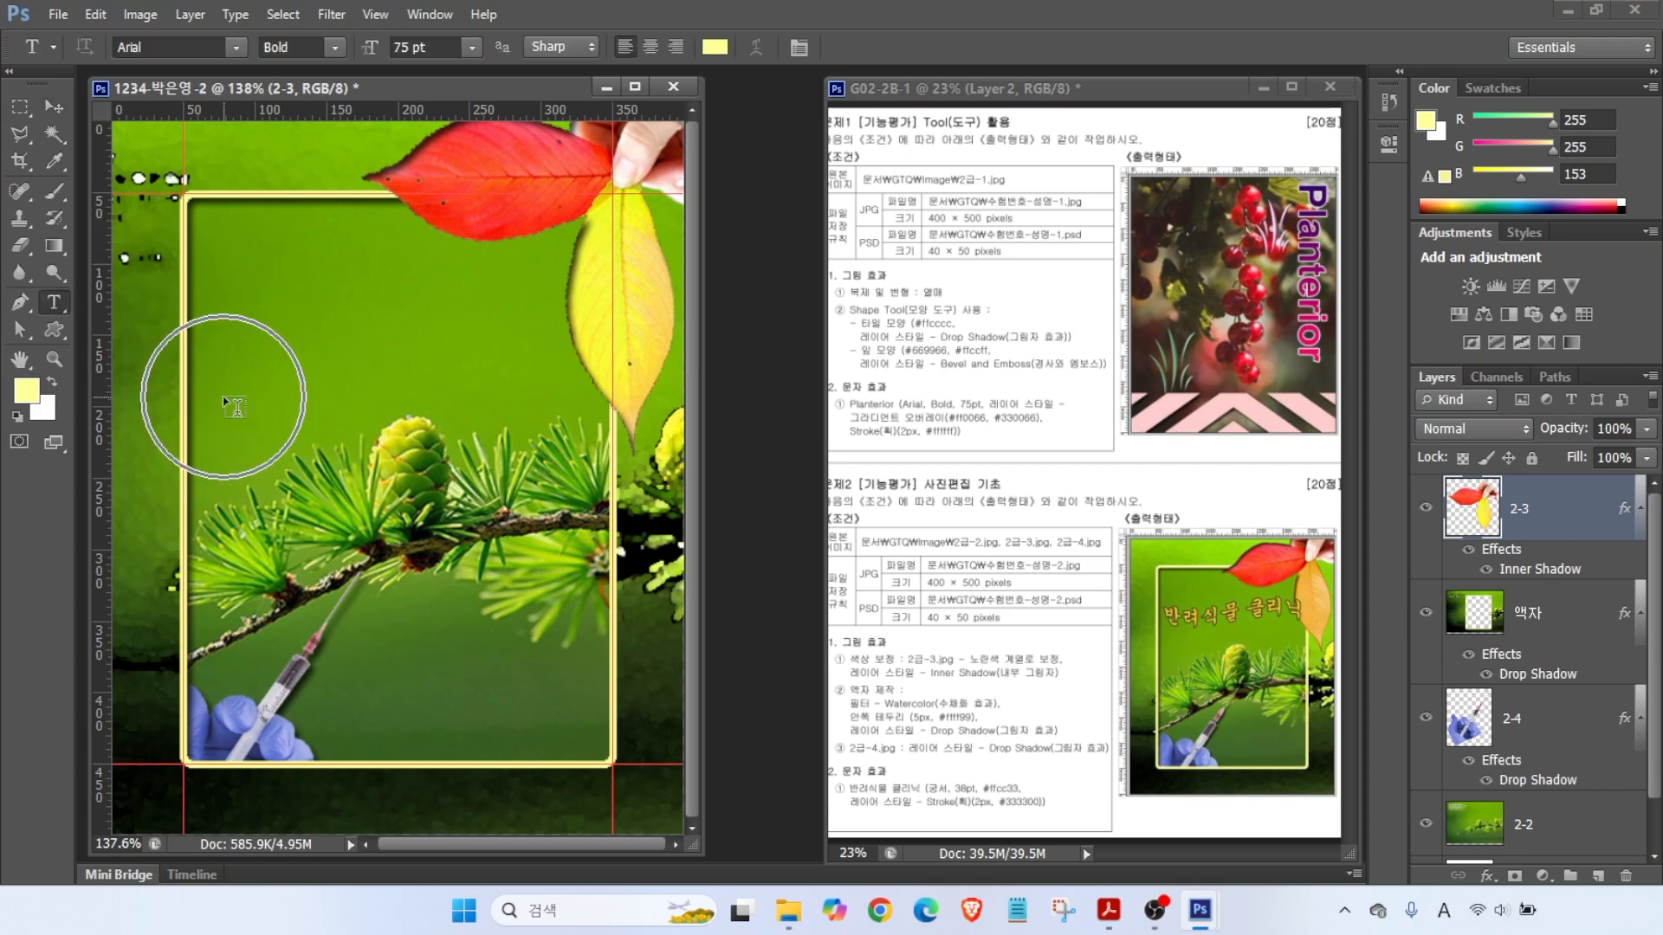
type("반려식물 클리닉")
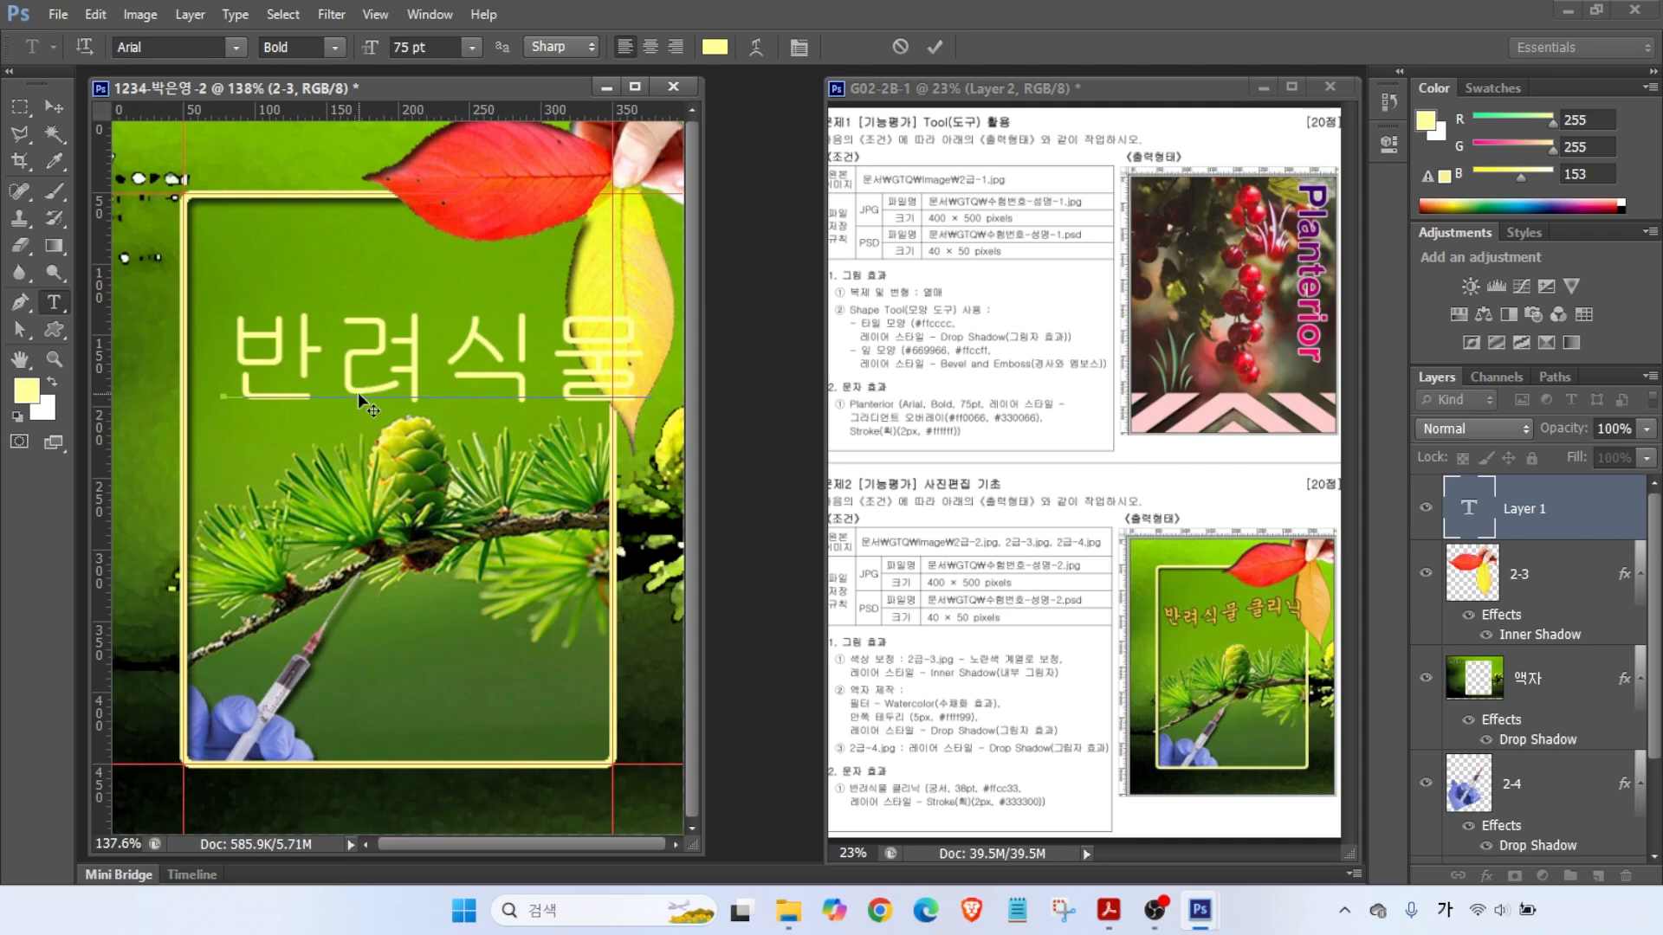
left_click(191, 41)
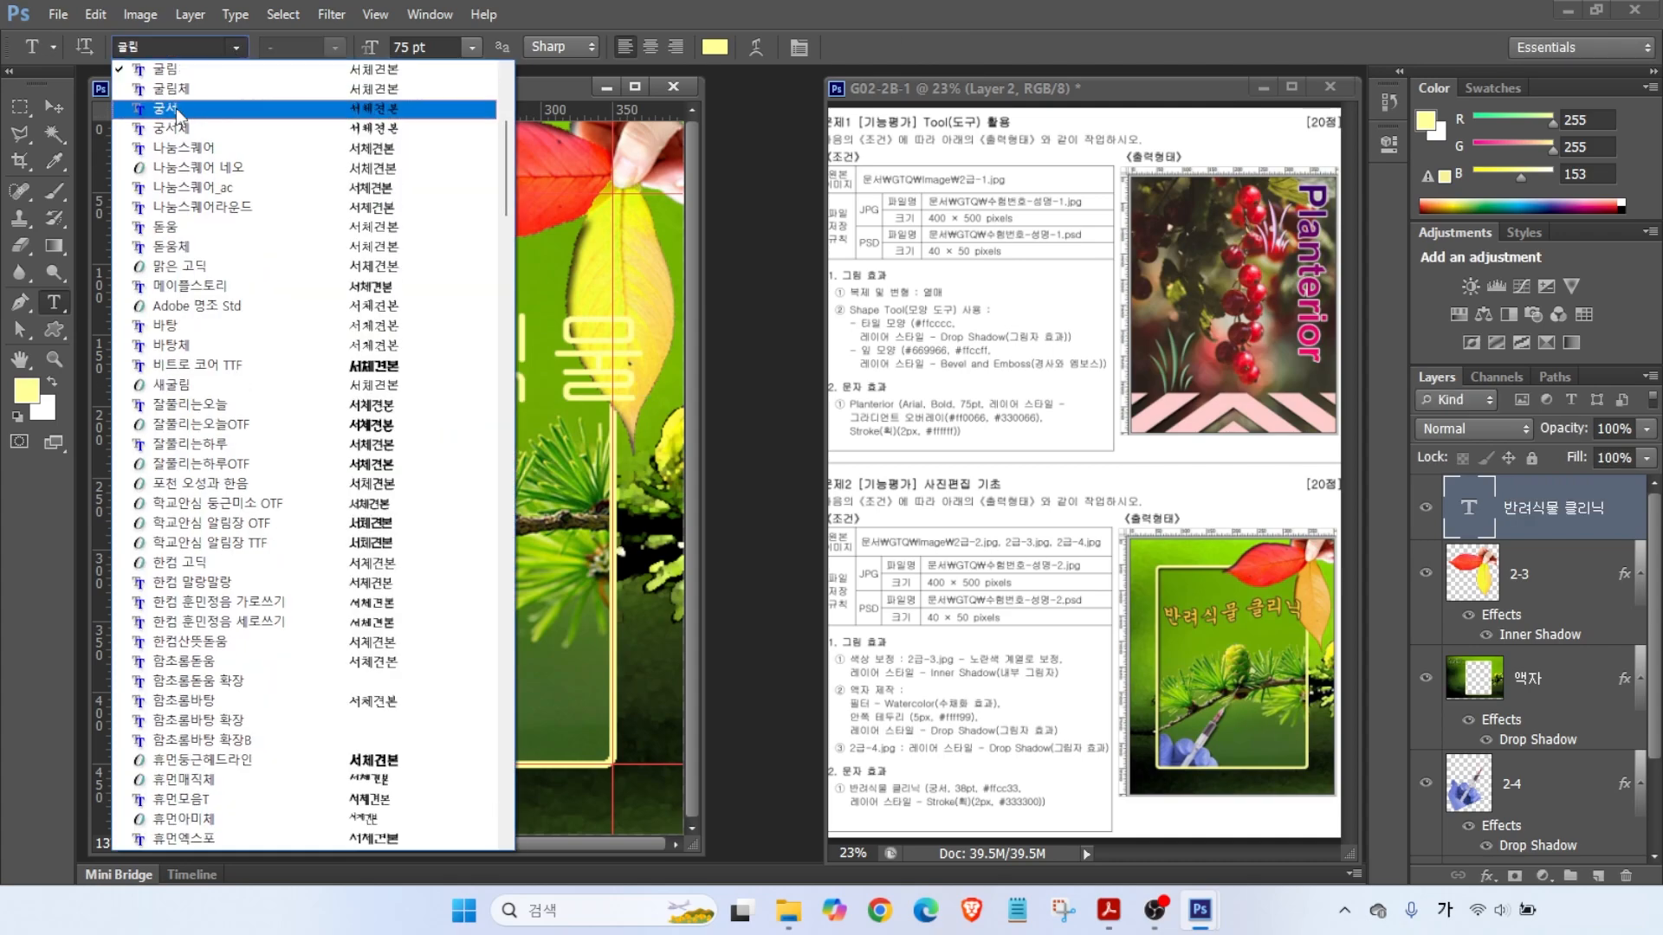
left_click(286, 117)
key("Return")
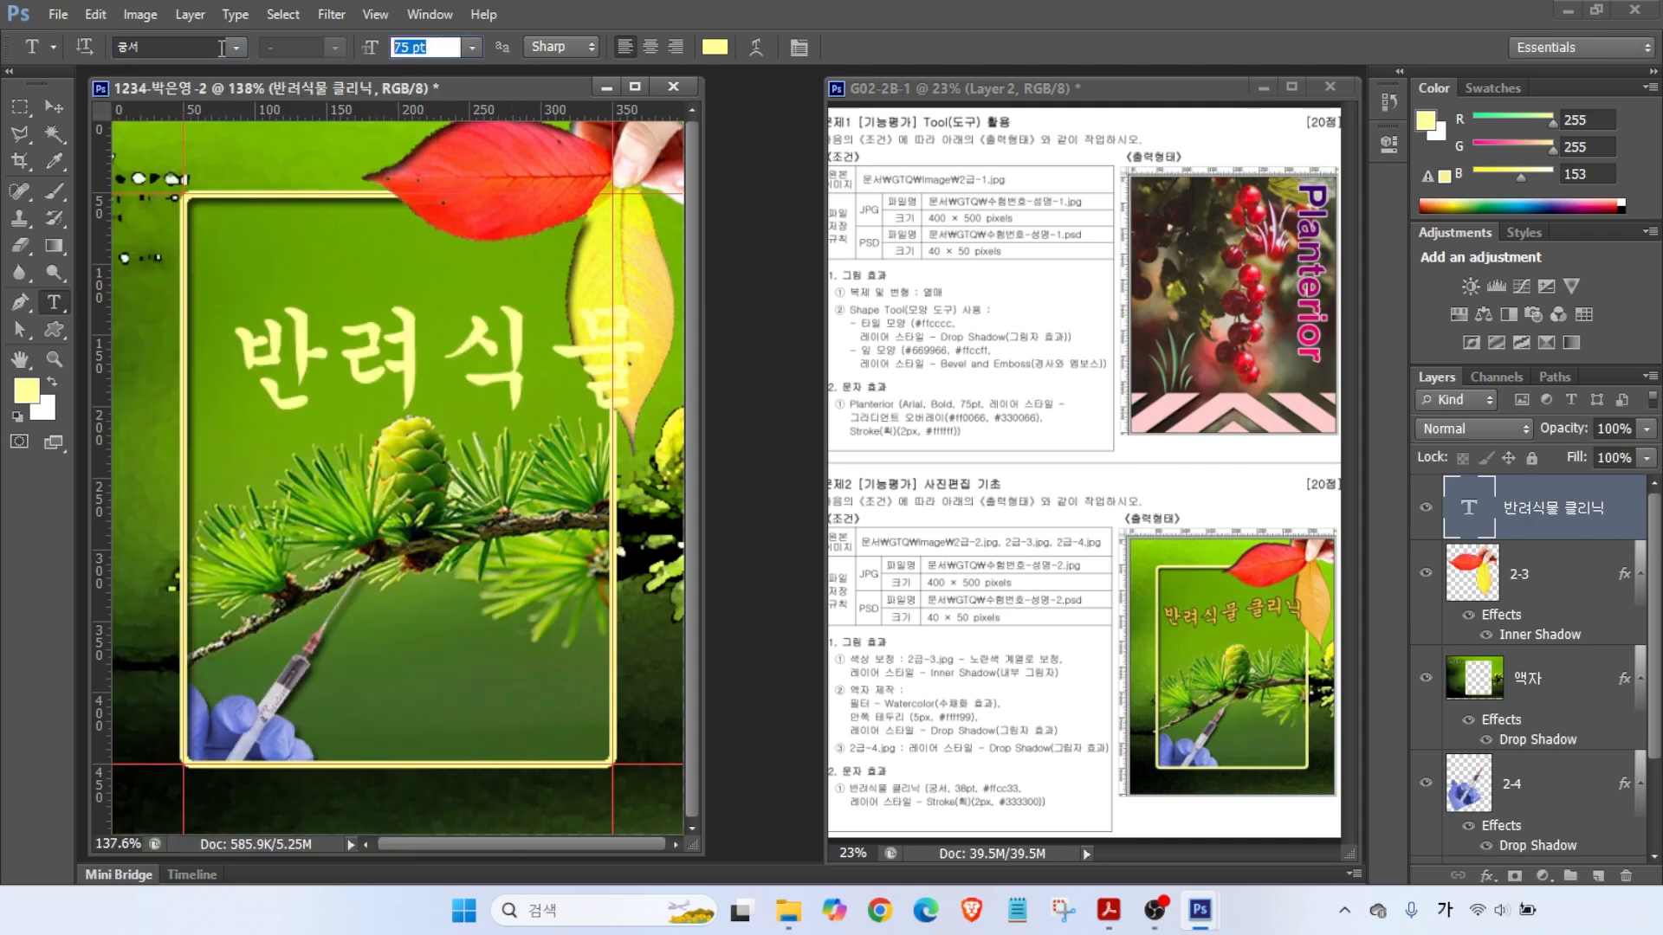
type("38")
key("Return")
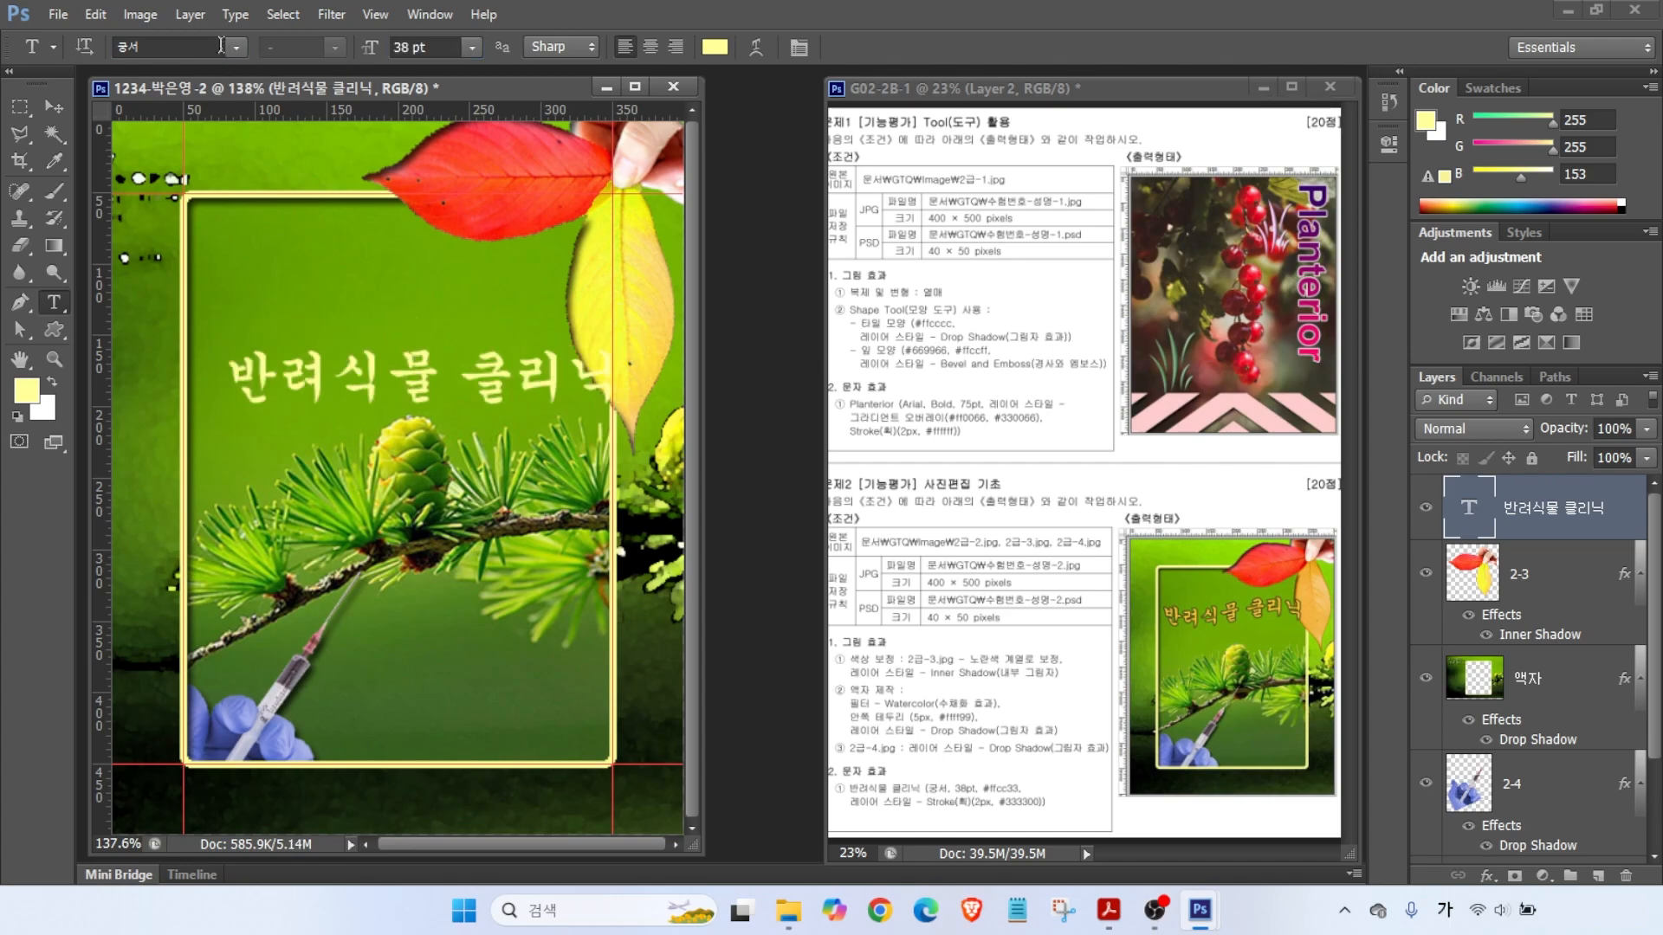
left_click(714, 47)
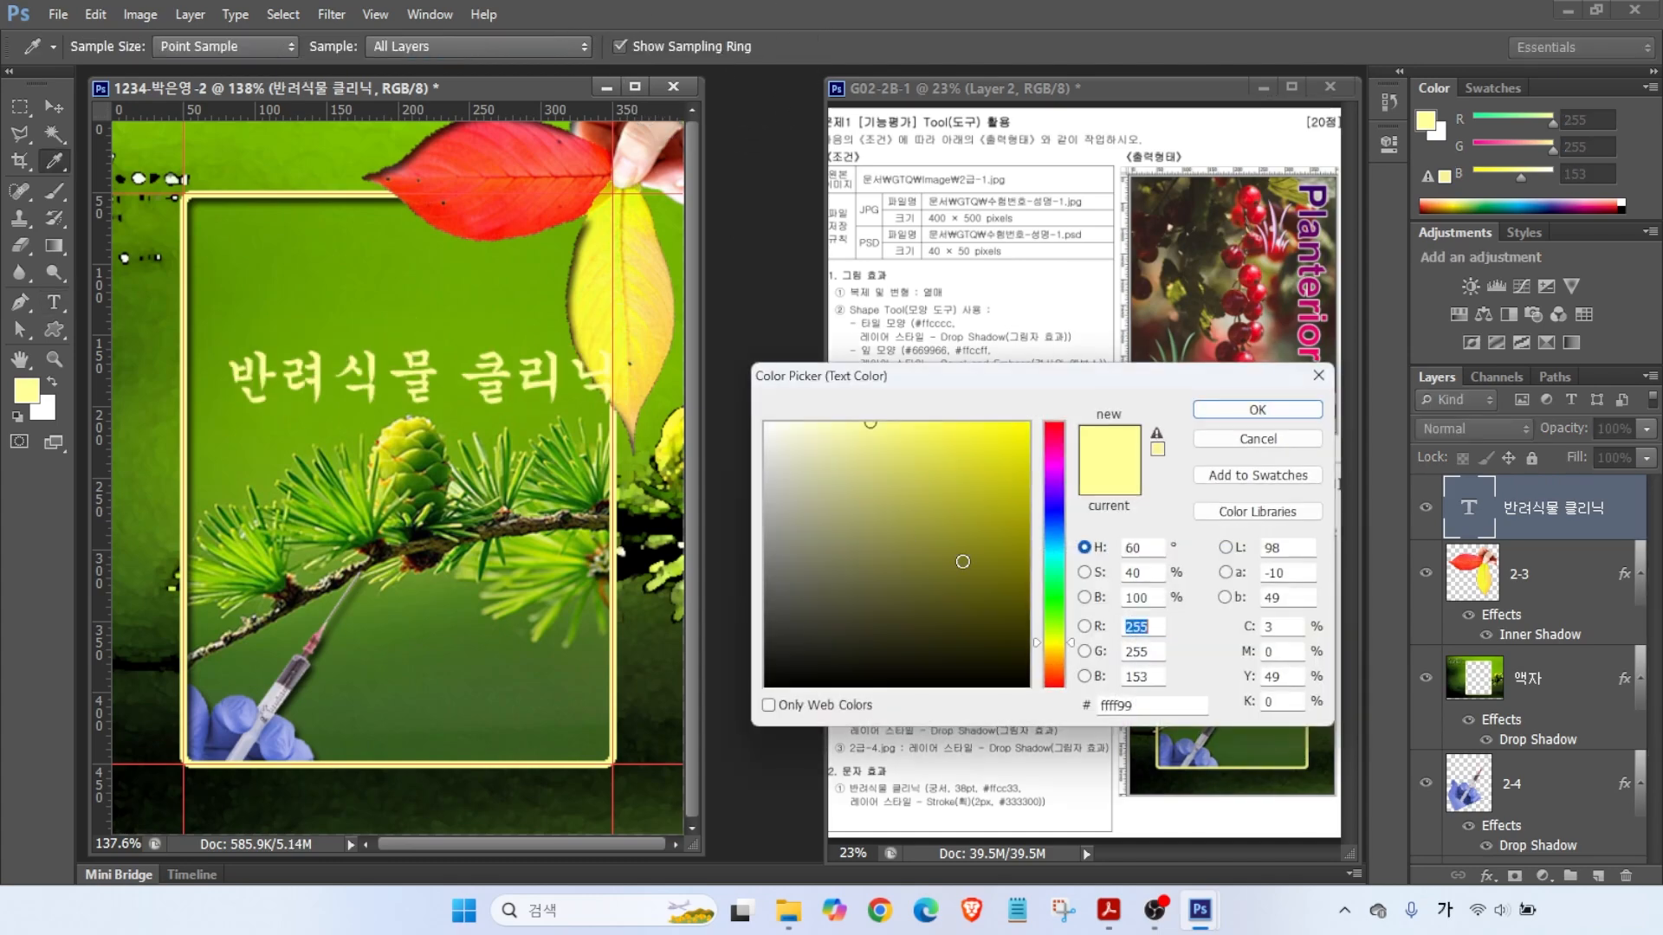
double_click(1125, 705)
type("ffcc33")
key("Return")
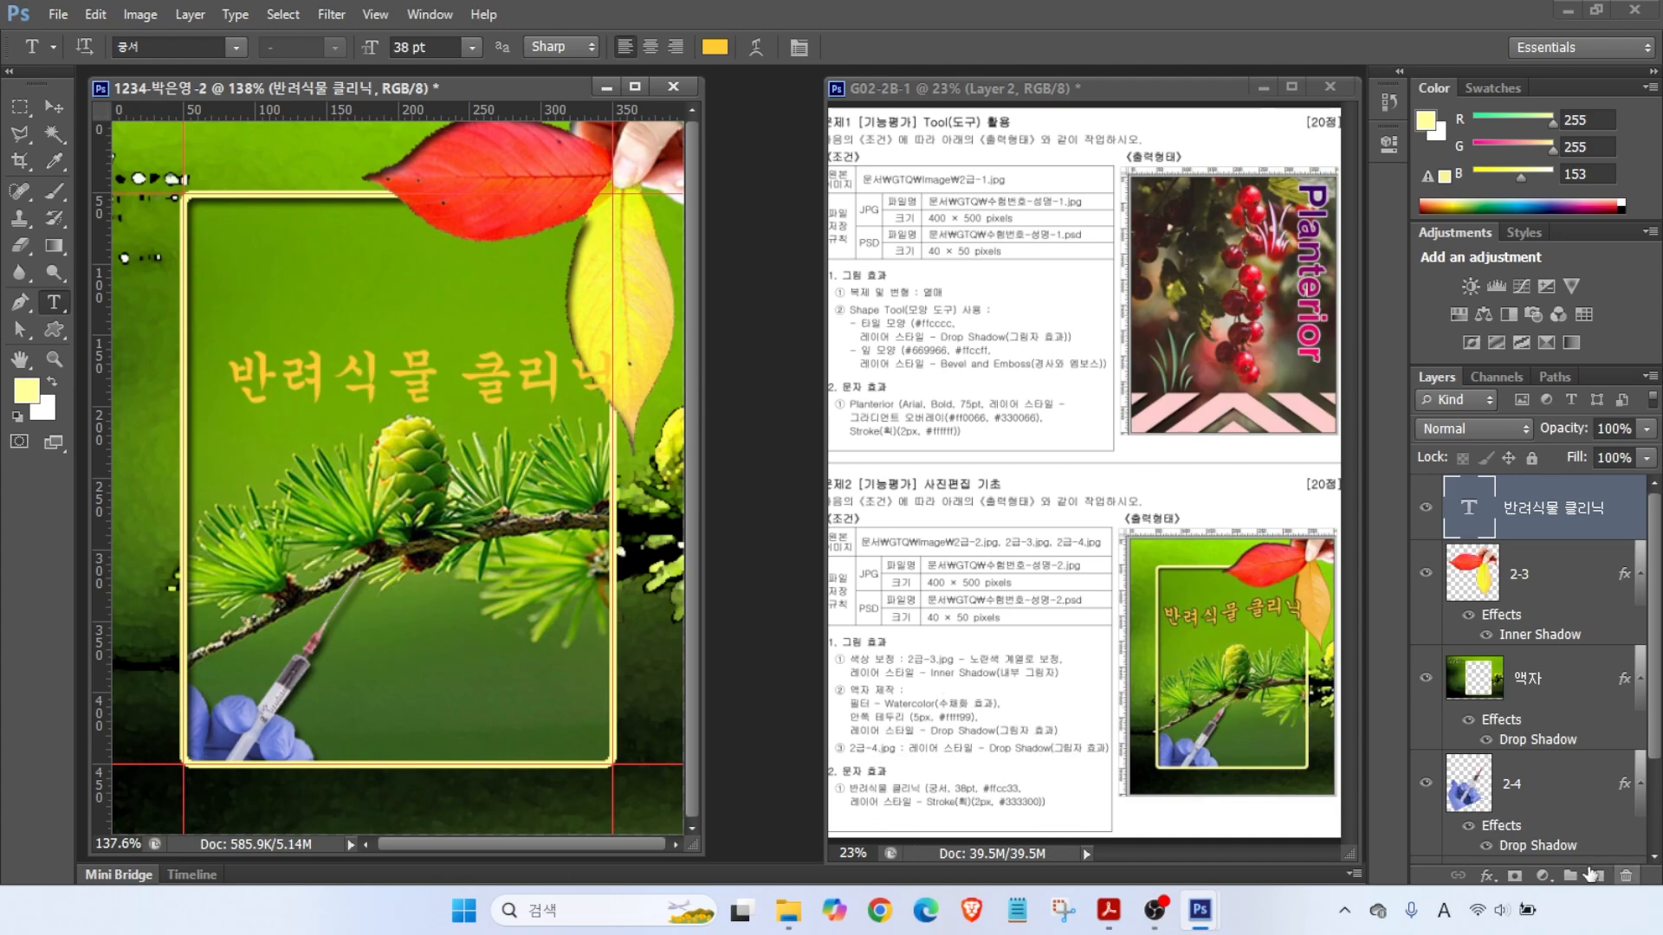
- Give the title a 2 px Stroke effect in #333300
left_click(1486, 876)
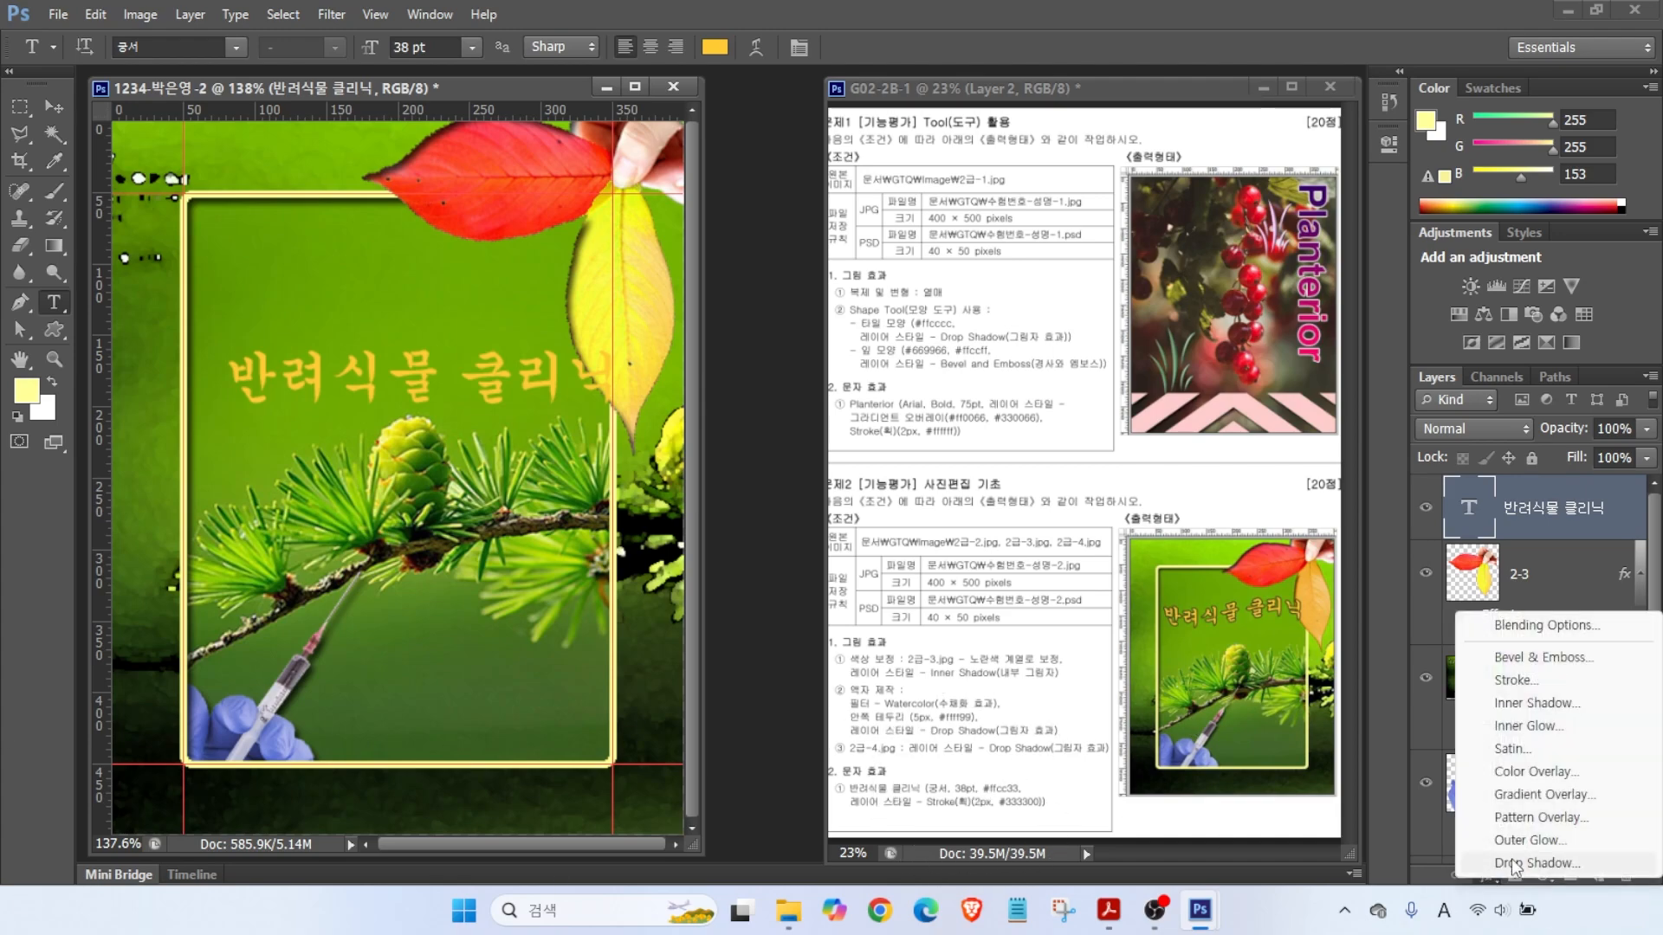
left_click(1516, 680)
type("2")
left_click(895, 485)
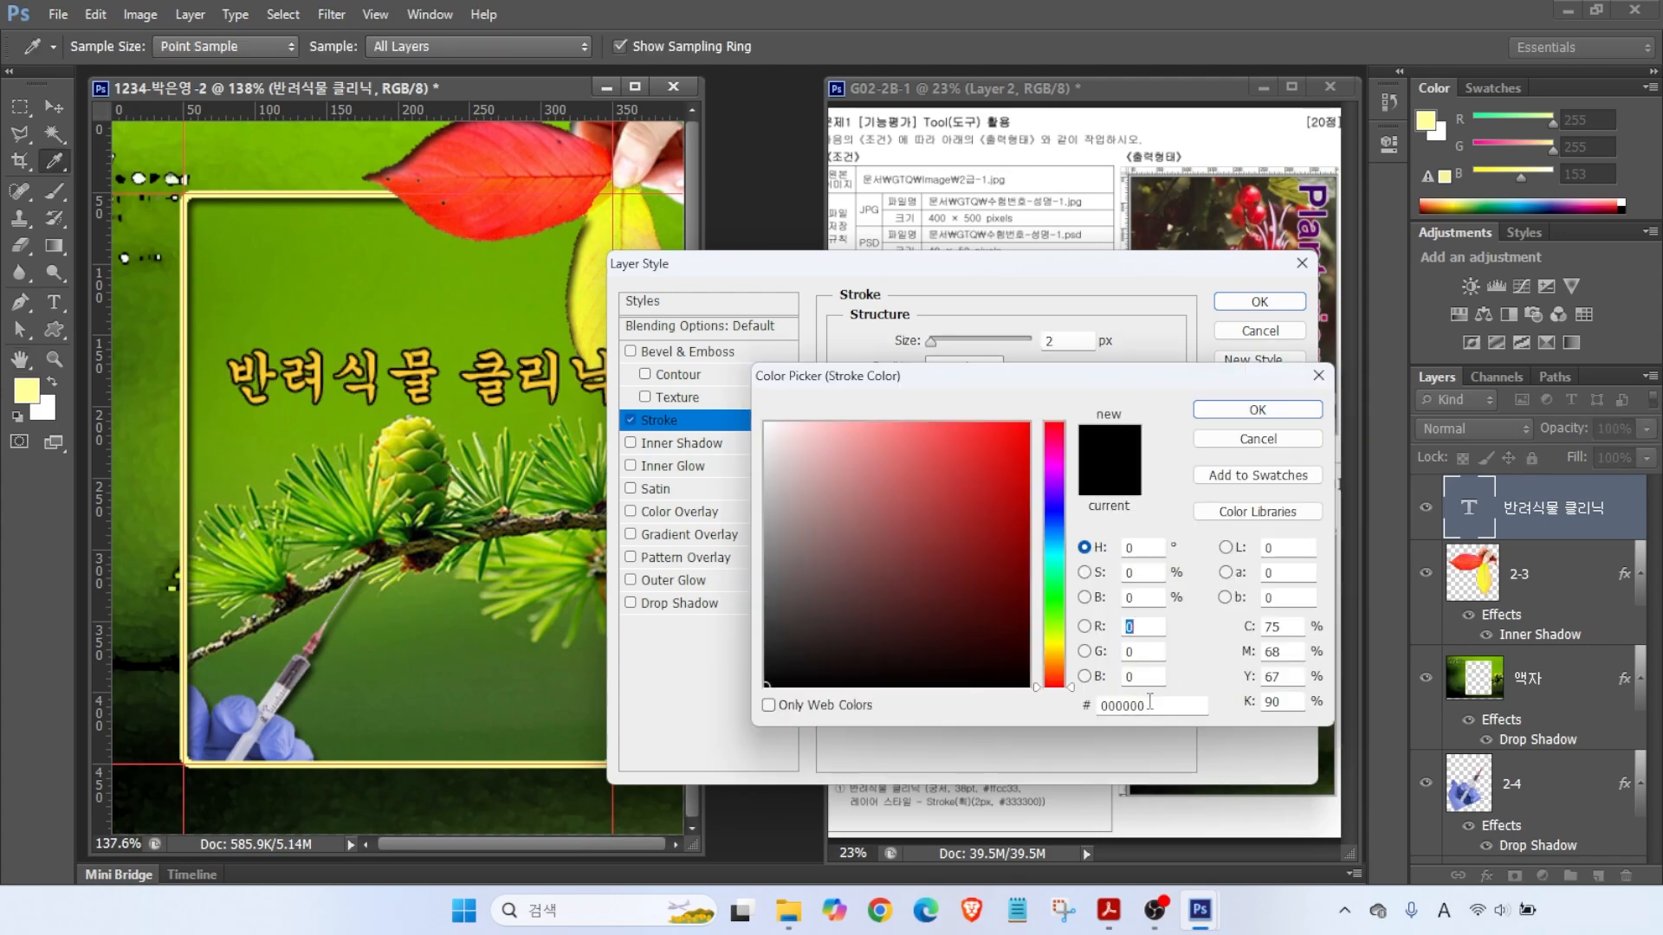
double_click(1141, 703)
type("333300")
key("Return")
left_click(1259, 301)
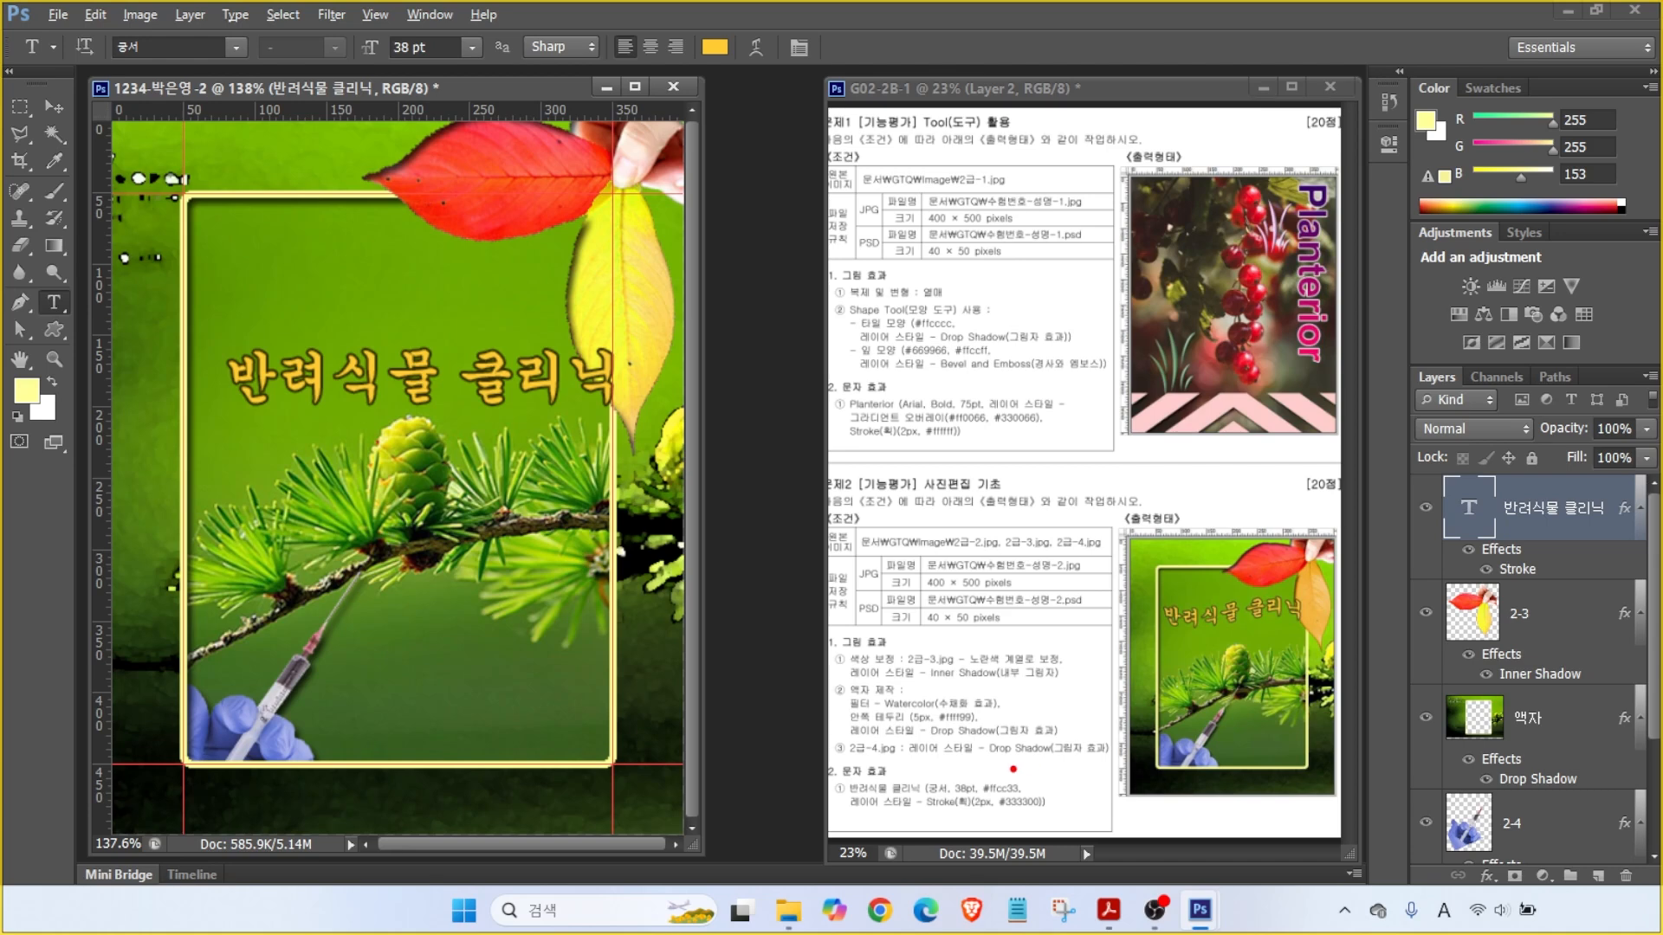
- Mark the reference title, title layer, Type tool, and font, size and colour settings with red annotations, then clear them
left_click_drag(1147, 618, 1327, 629)
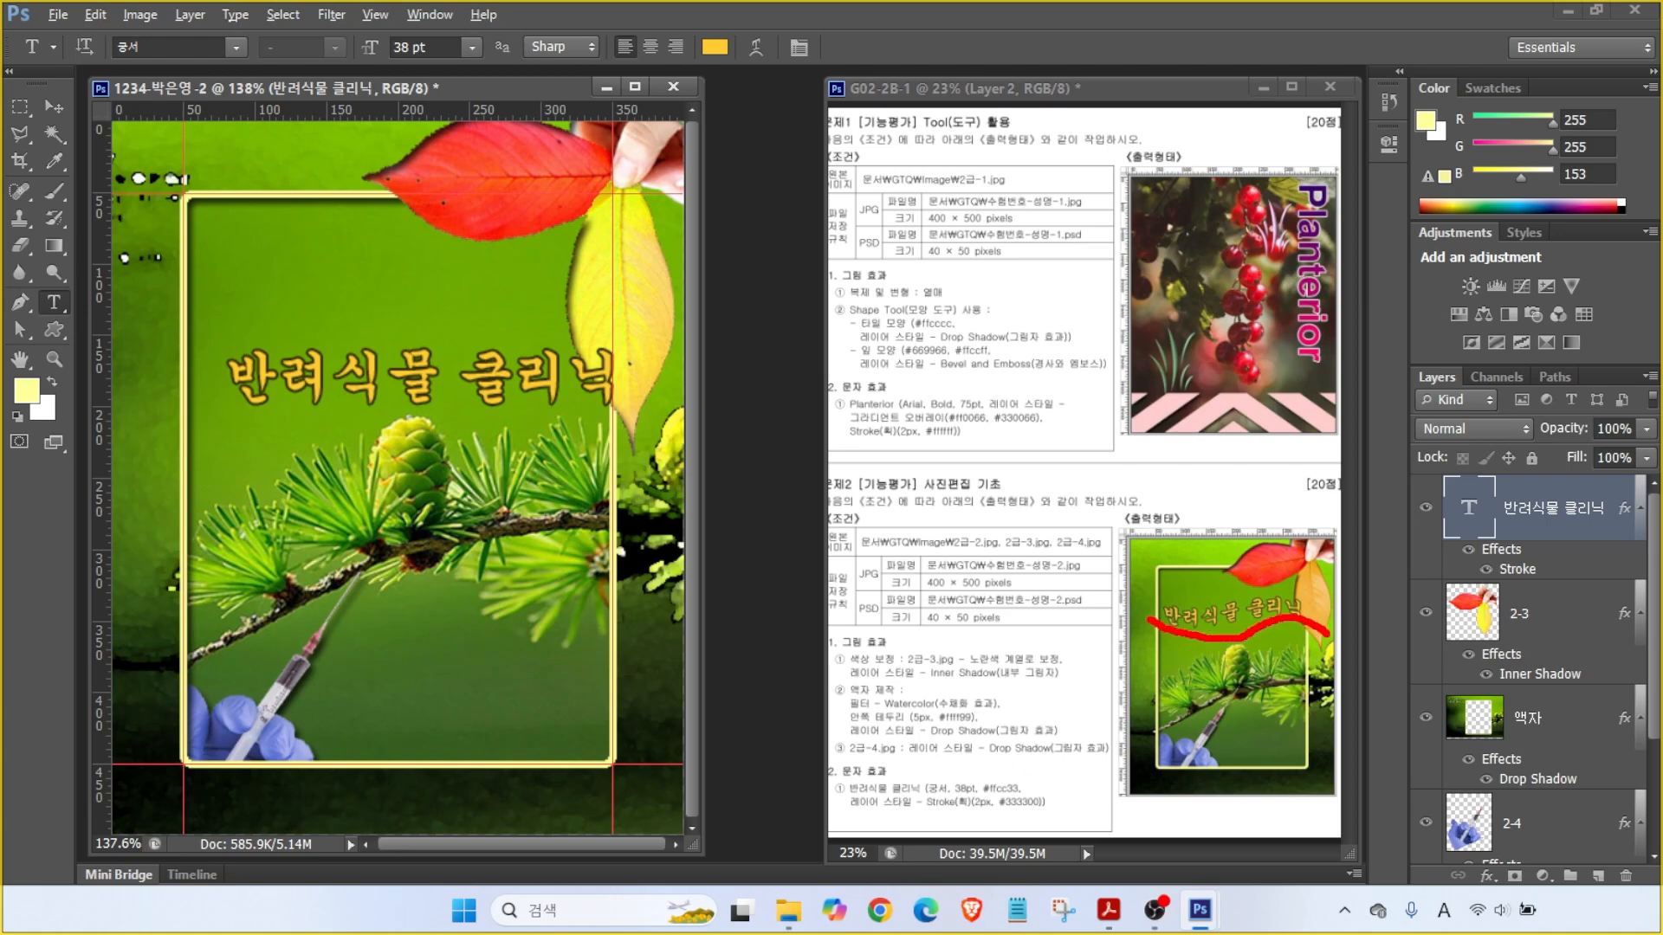
left_click_drag(1409, 452, 1658, 561)
mouse_move(17, 277)
left_mouse_down()
mouse_move(71, 317)
mouse_move(19, 322)
left_mouse_up()
left_click_drag(176, 61, 232, 117)
left_click_drag(425, 59, 489, 125)
mouse_move(709, 76)
left_mouse_down()
mouse_move(754, 130)
mouse_move(775, 67)
left_mouse_up()
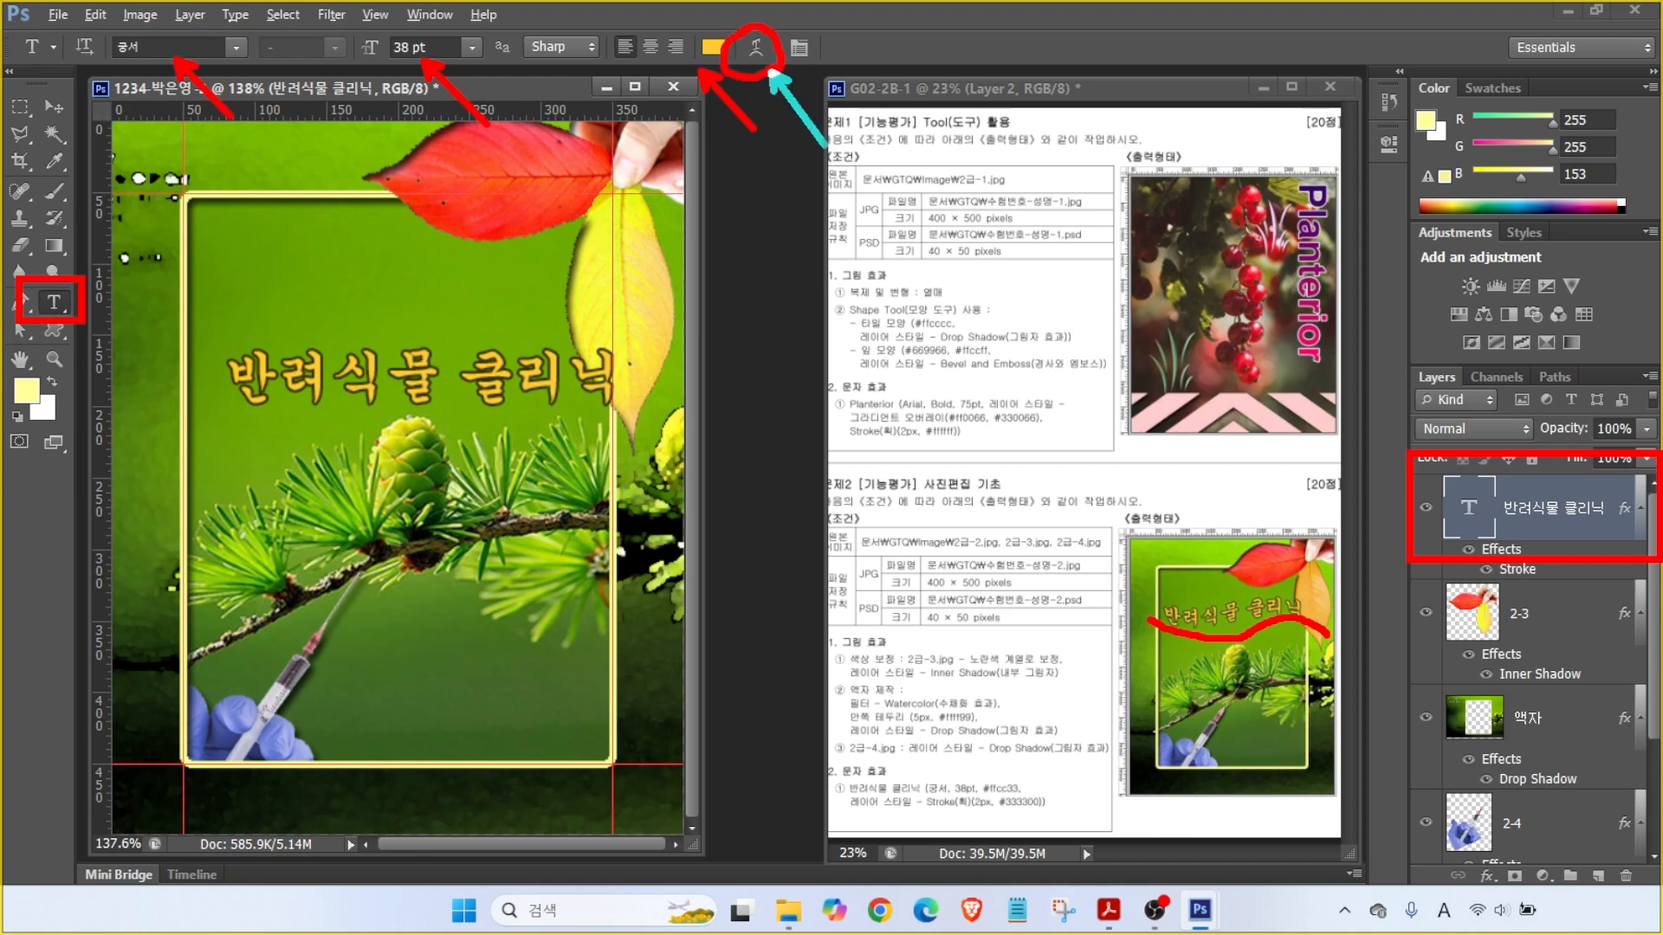
key("Escape")
- Warp the Korean title with the Flag style at +54 bend
left_click(756, 39)
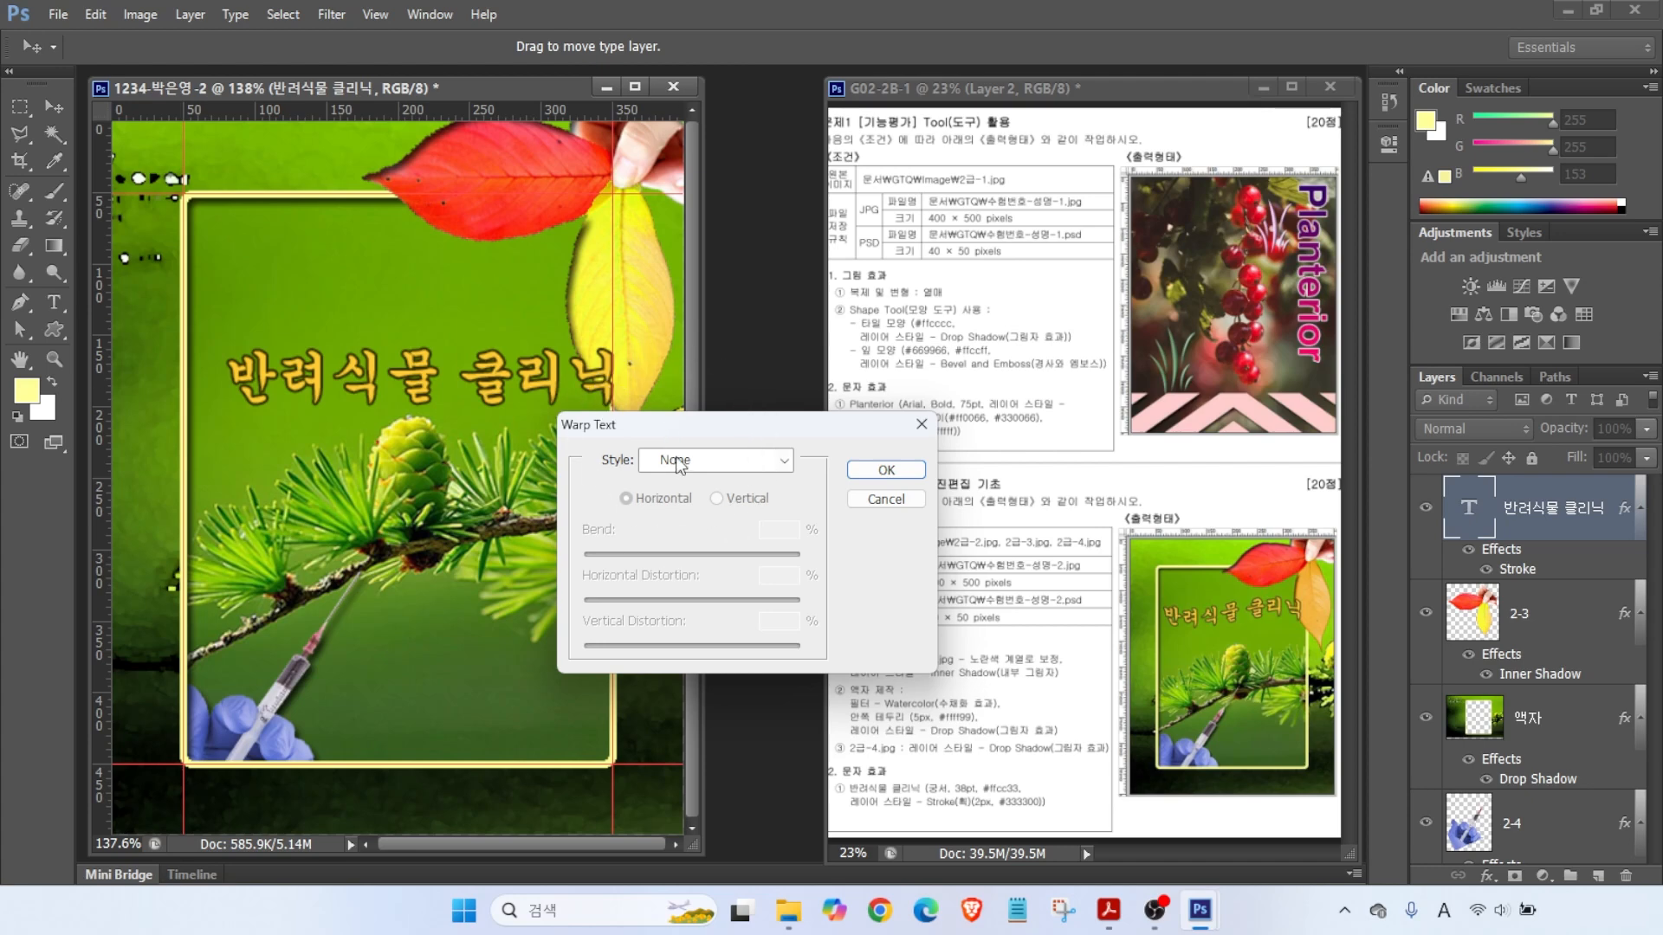
left_click(678, 461)
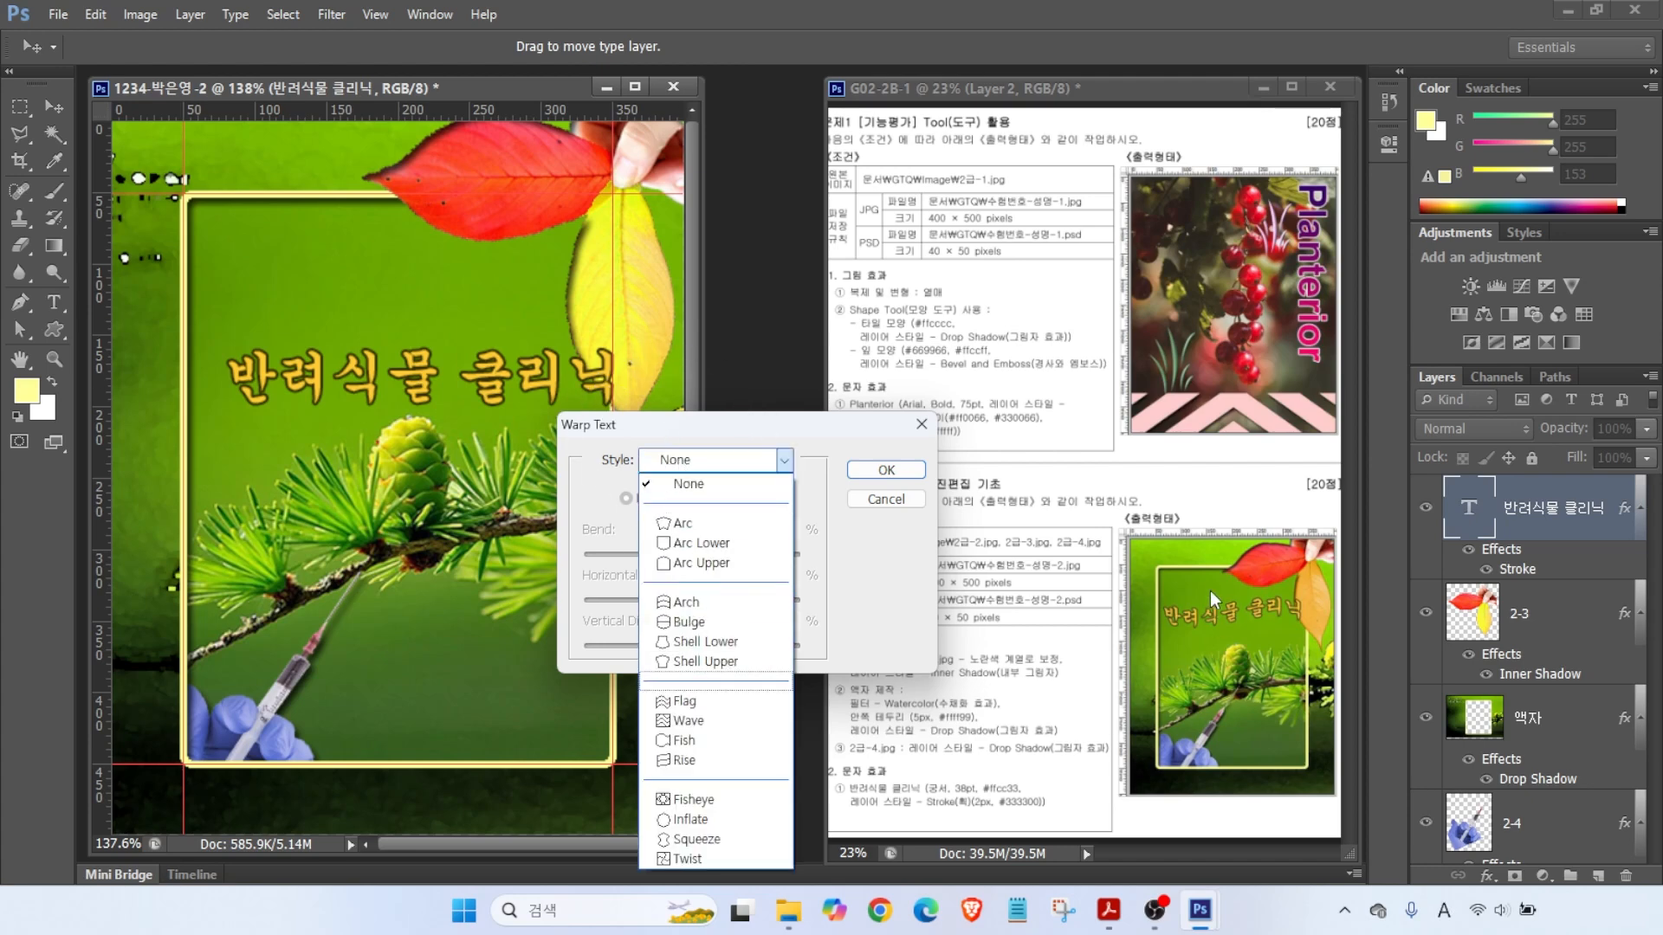
left_click(684, 702)
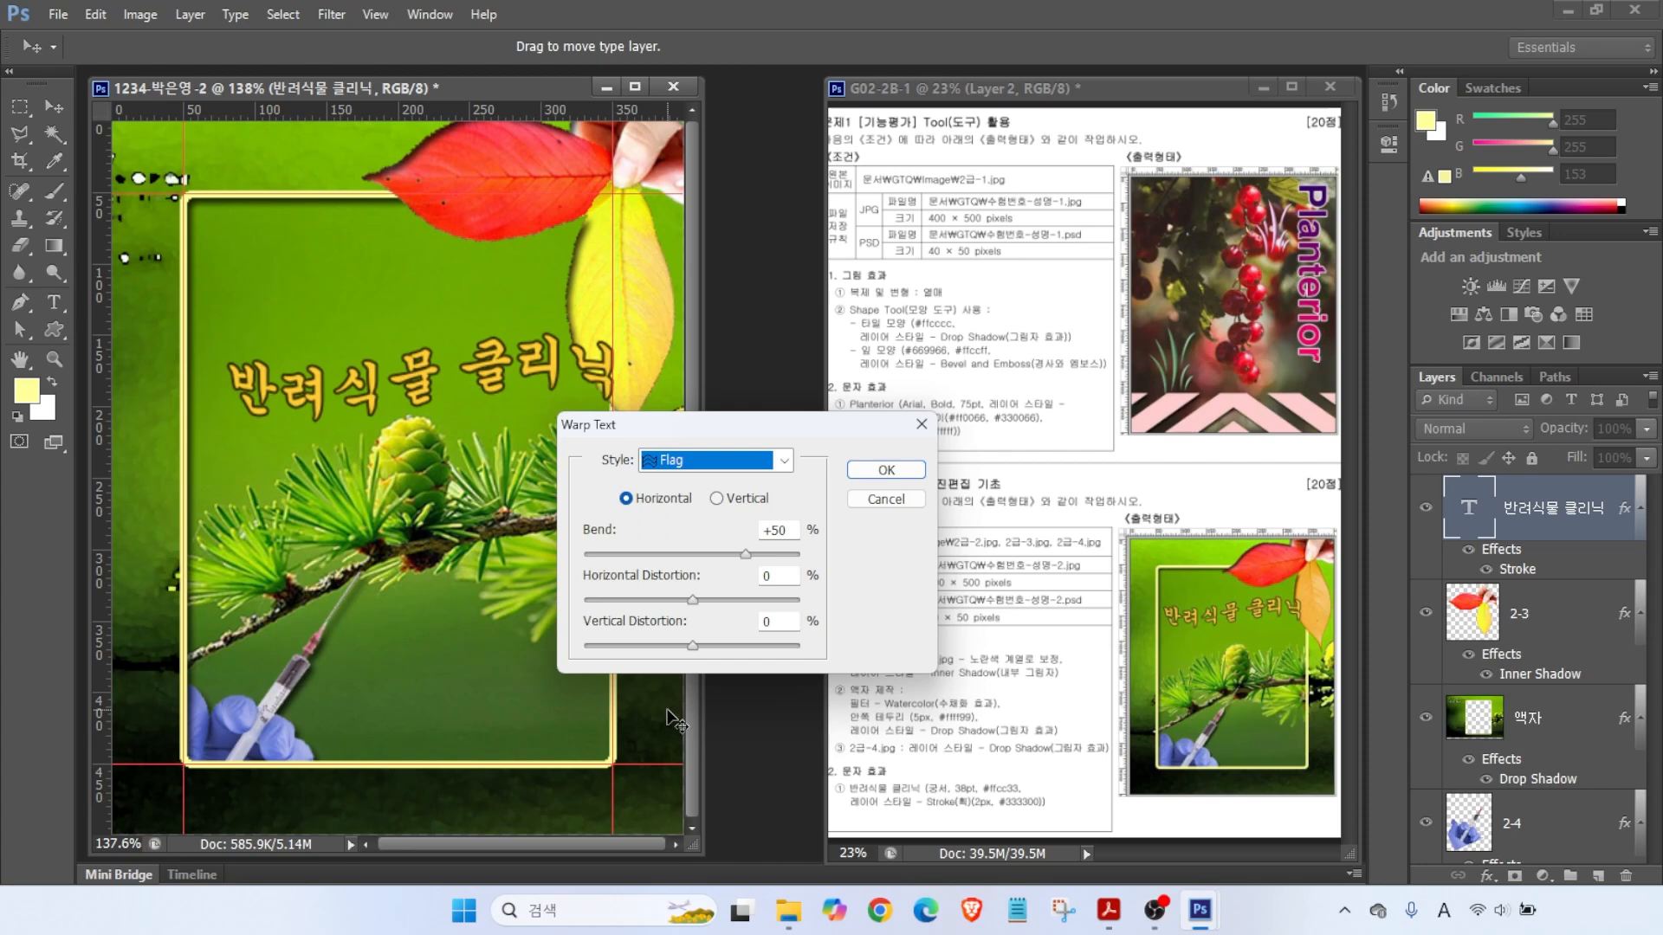
left_click(744, 556)
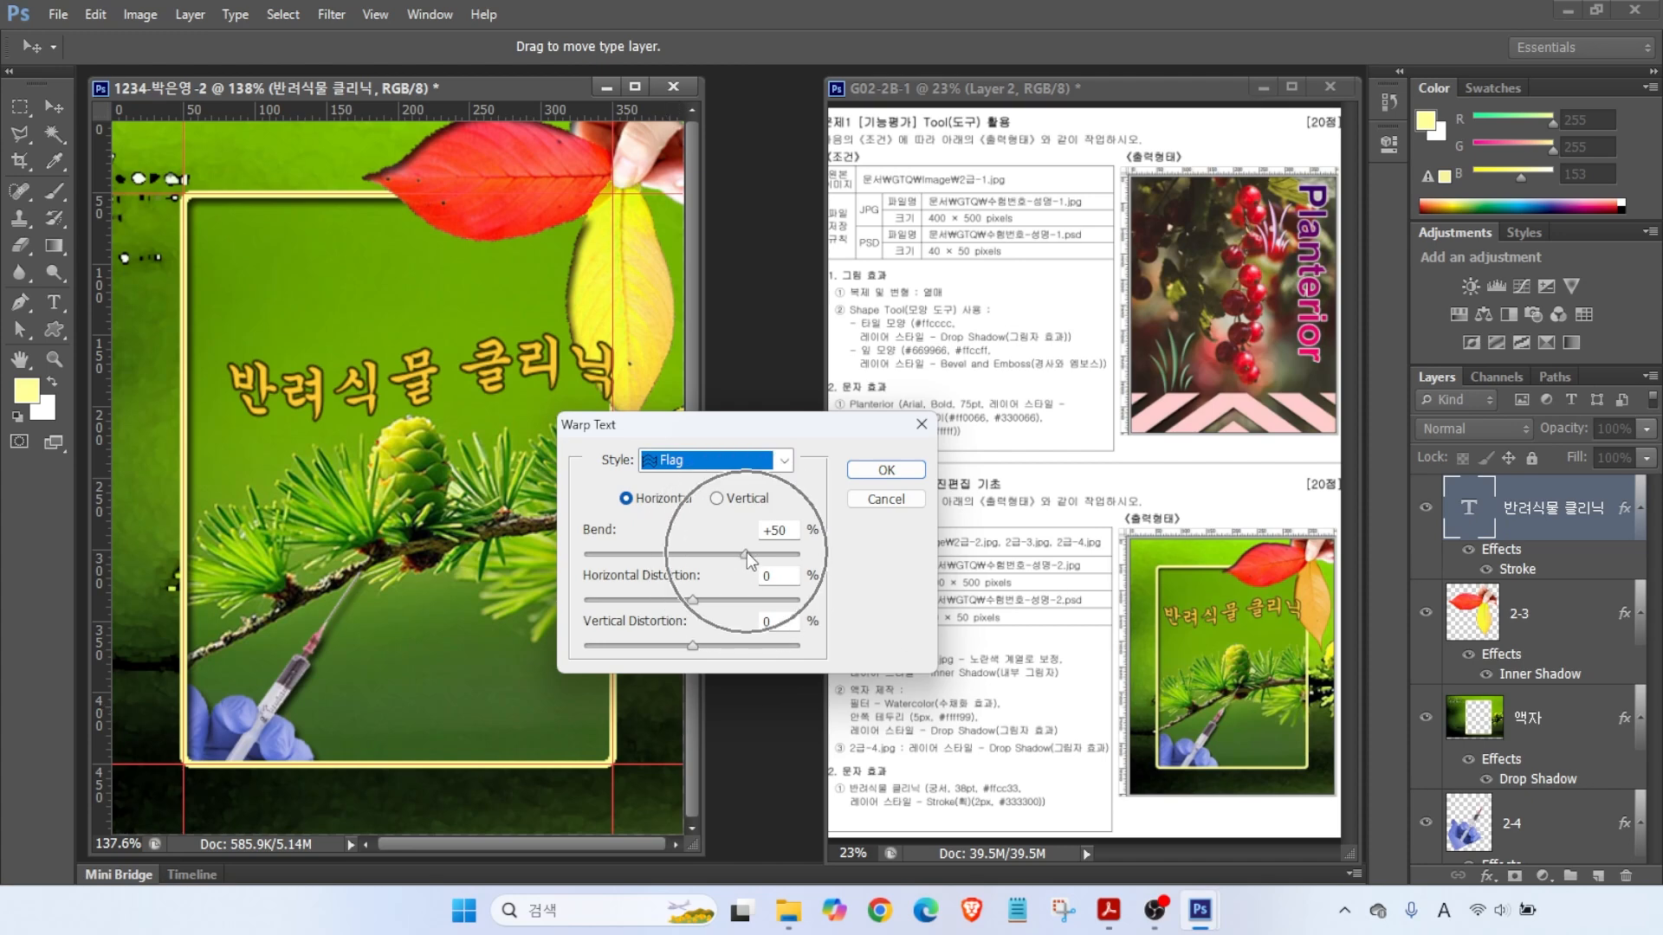
left_click_drag(744, 556, 750, 557)
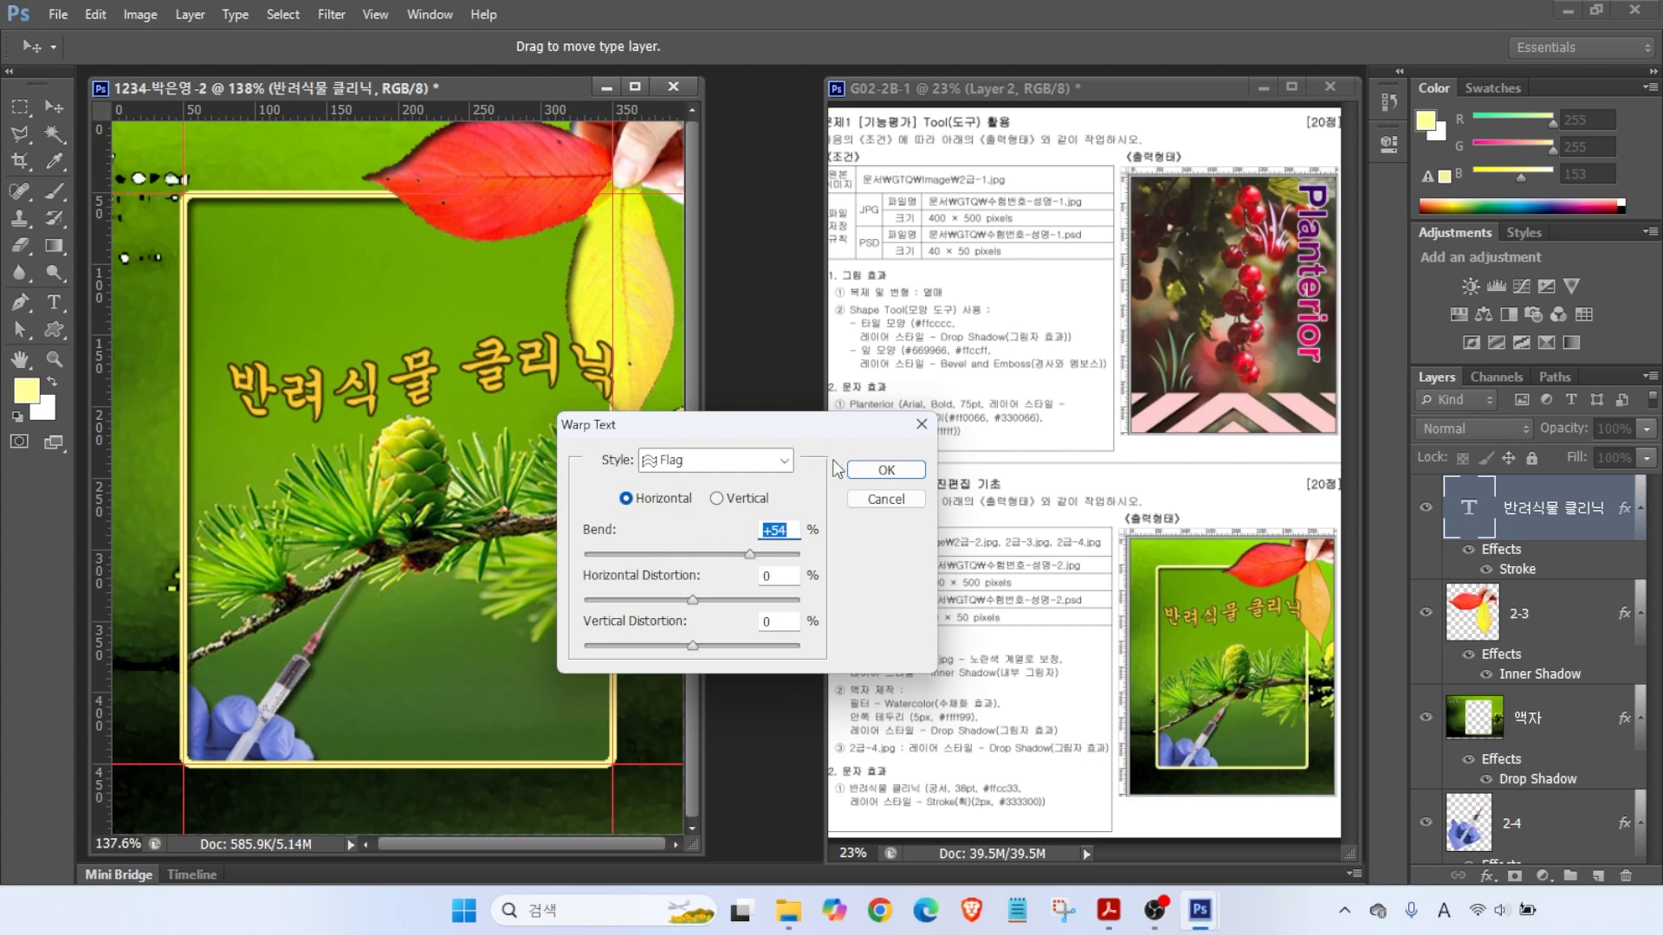
left_click(886, 469)
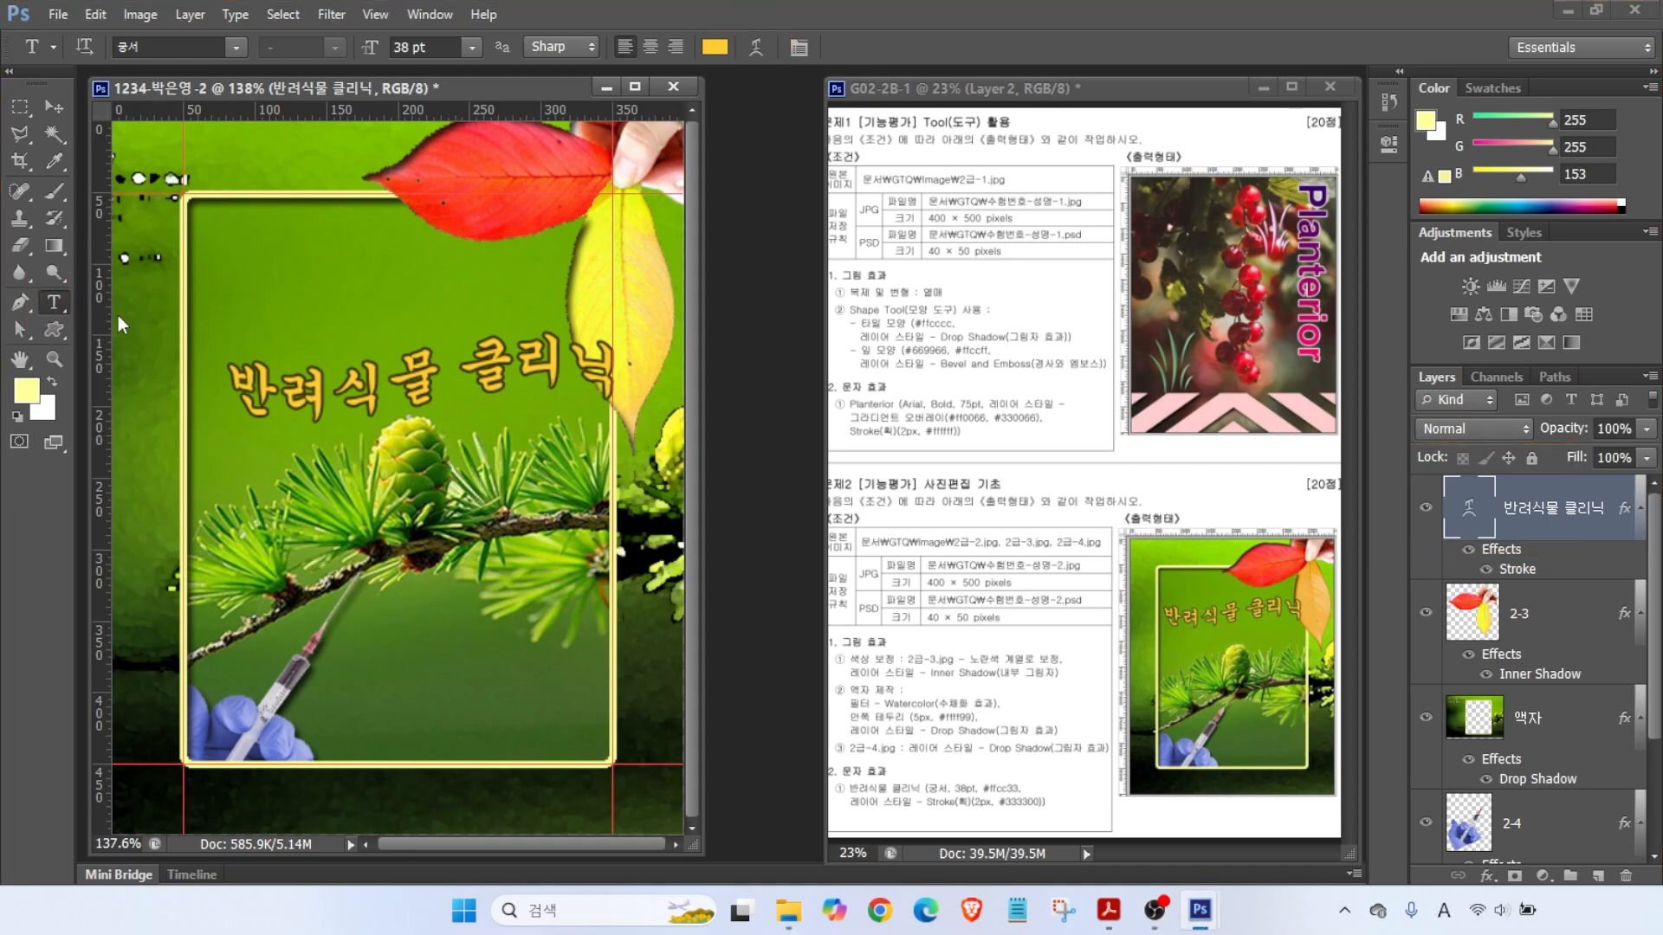
- Recheck the Flag warp settings and raise the title about 60 px higher
left_click(412, 377)
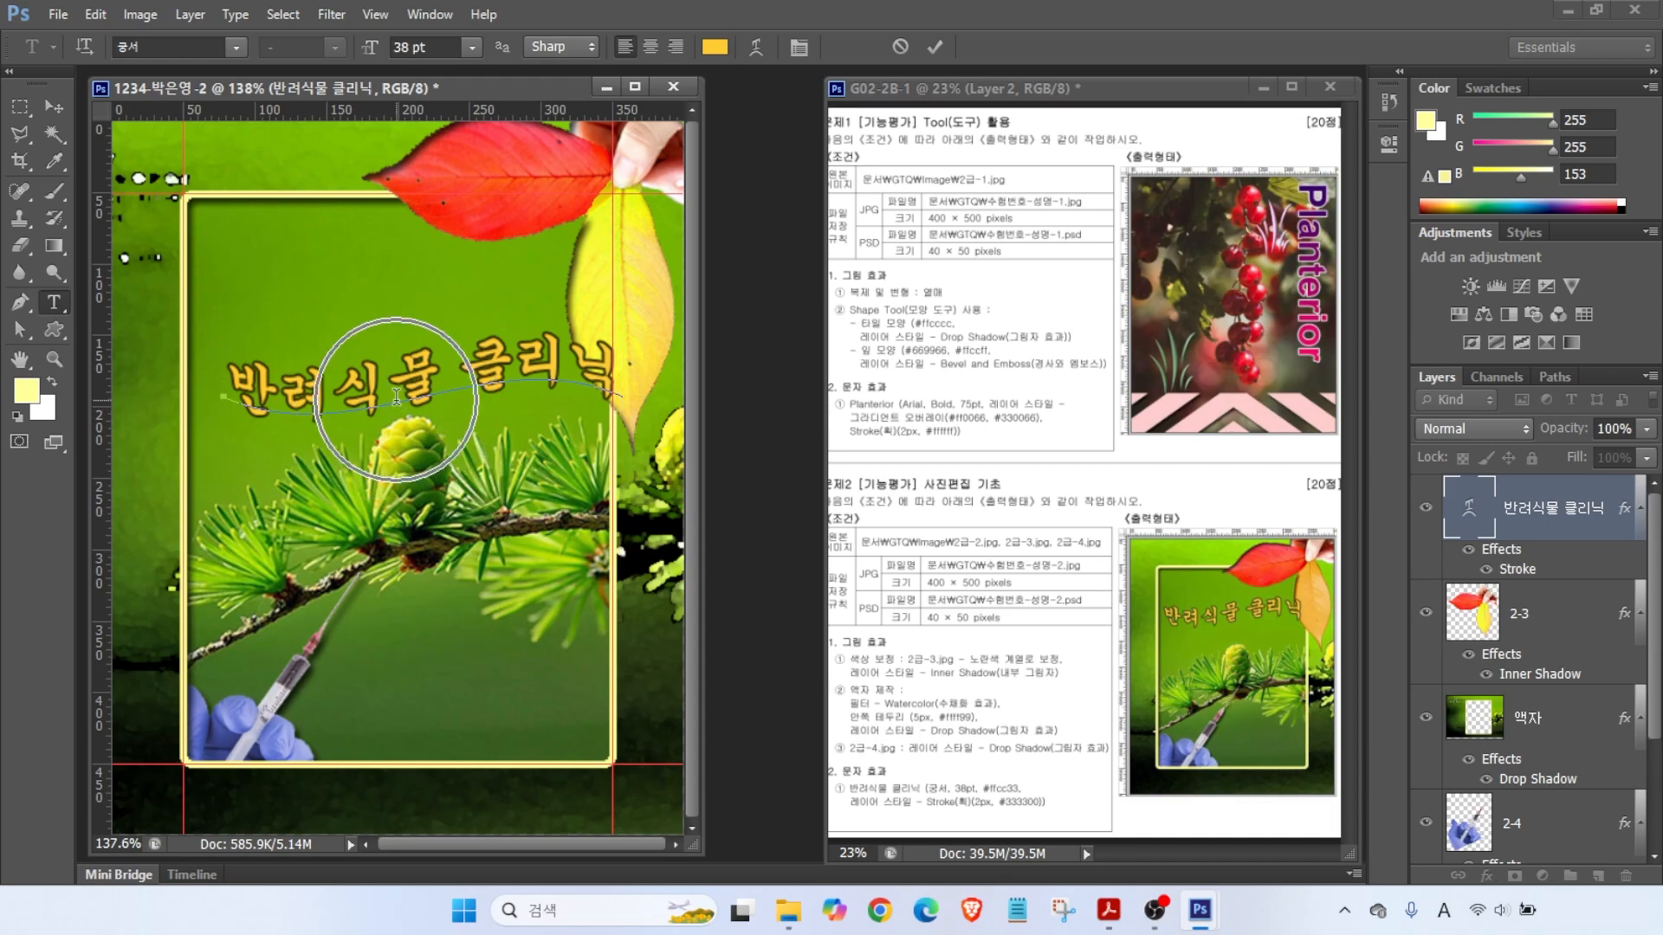
left_click(764, 52)
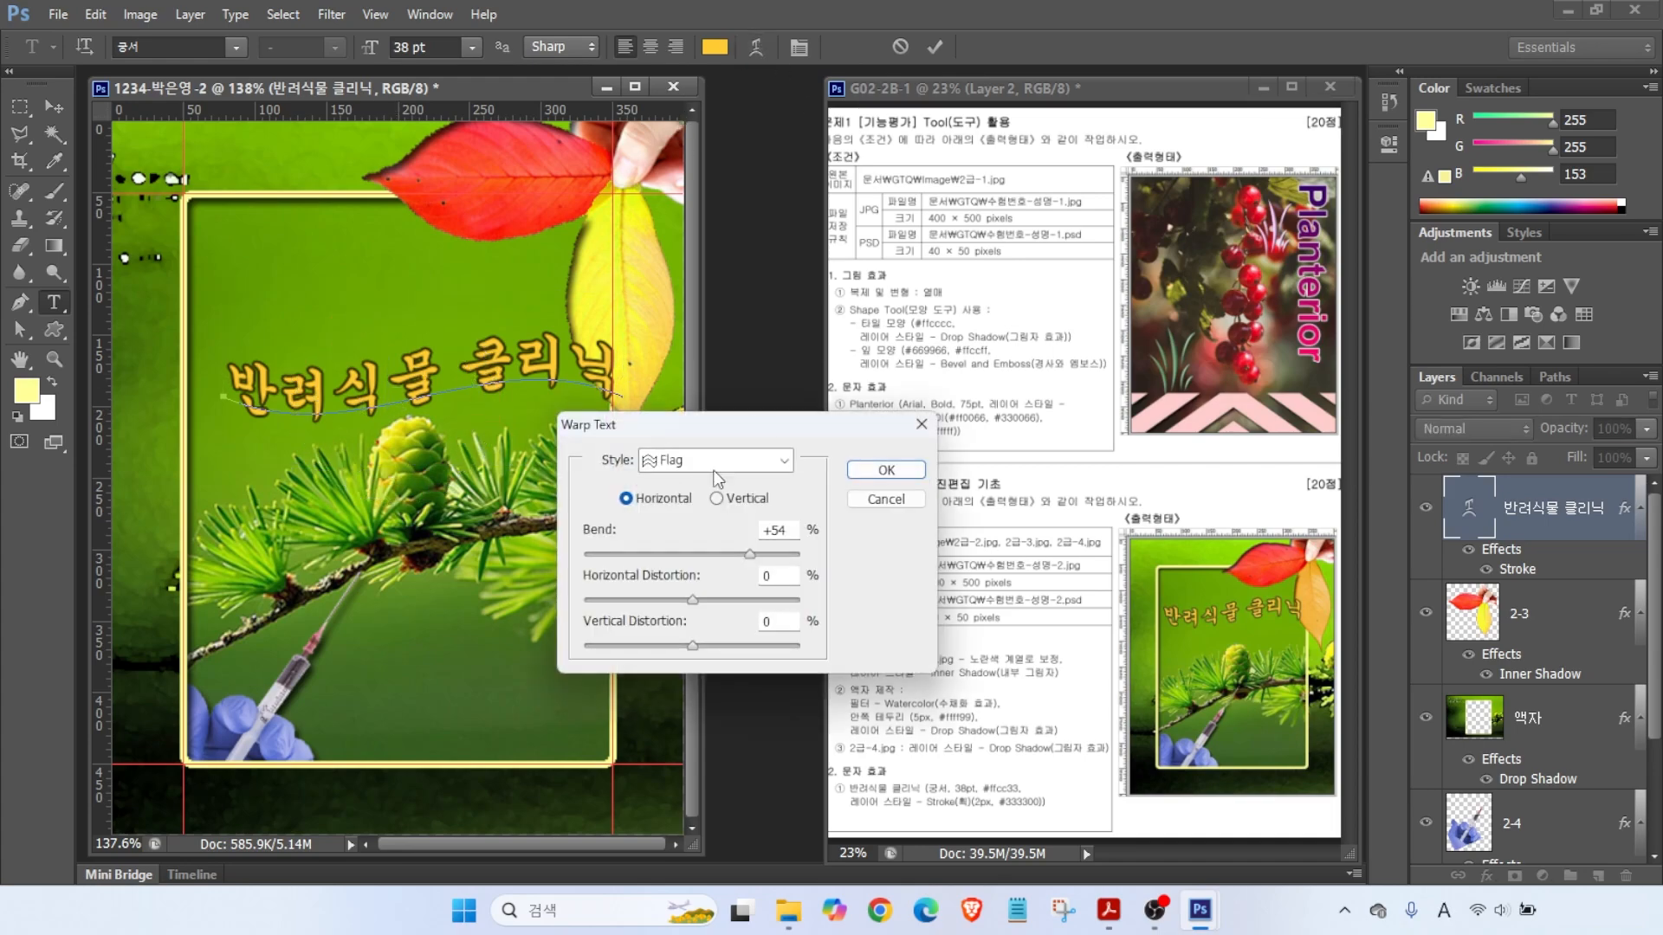
left_click(887, 470)
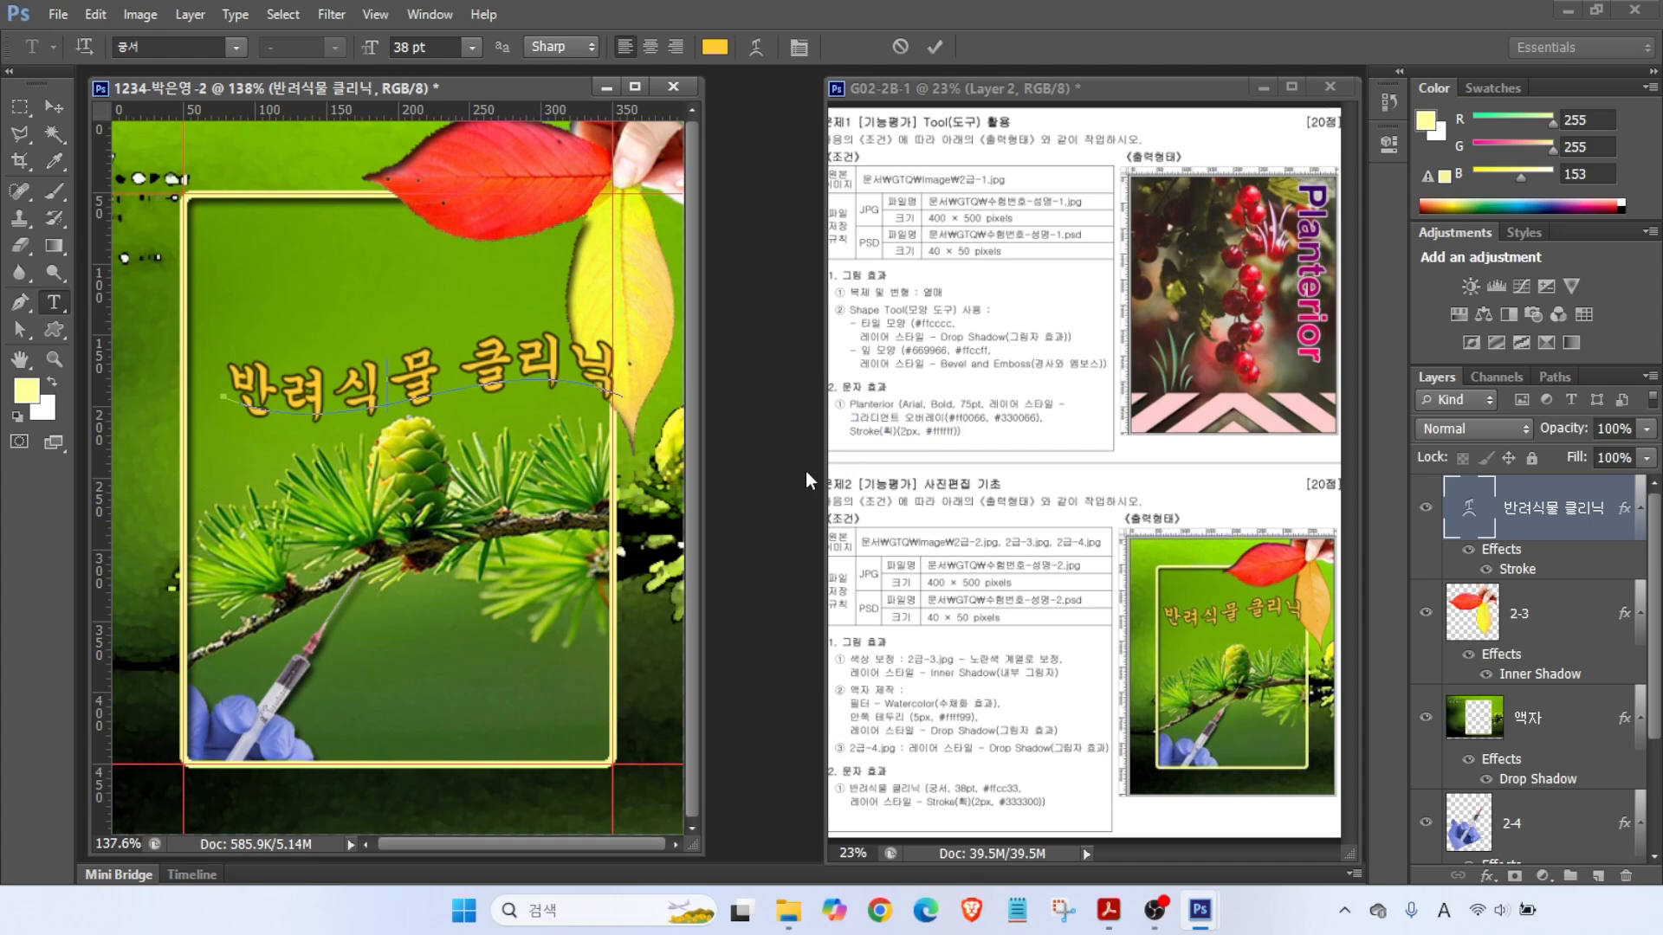
left_click(54, 106)
mouse_move(414, 381)
left_mouse_down()
mouse_move(432, 286)
mouse_move(431, 362)
left_mouse_up()
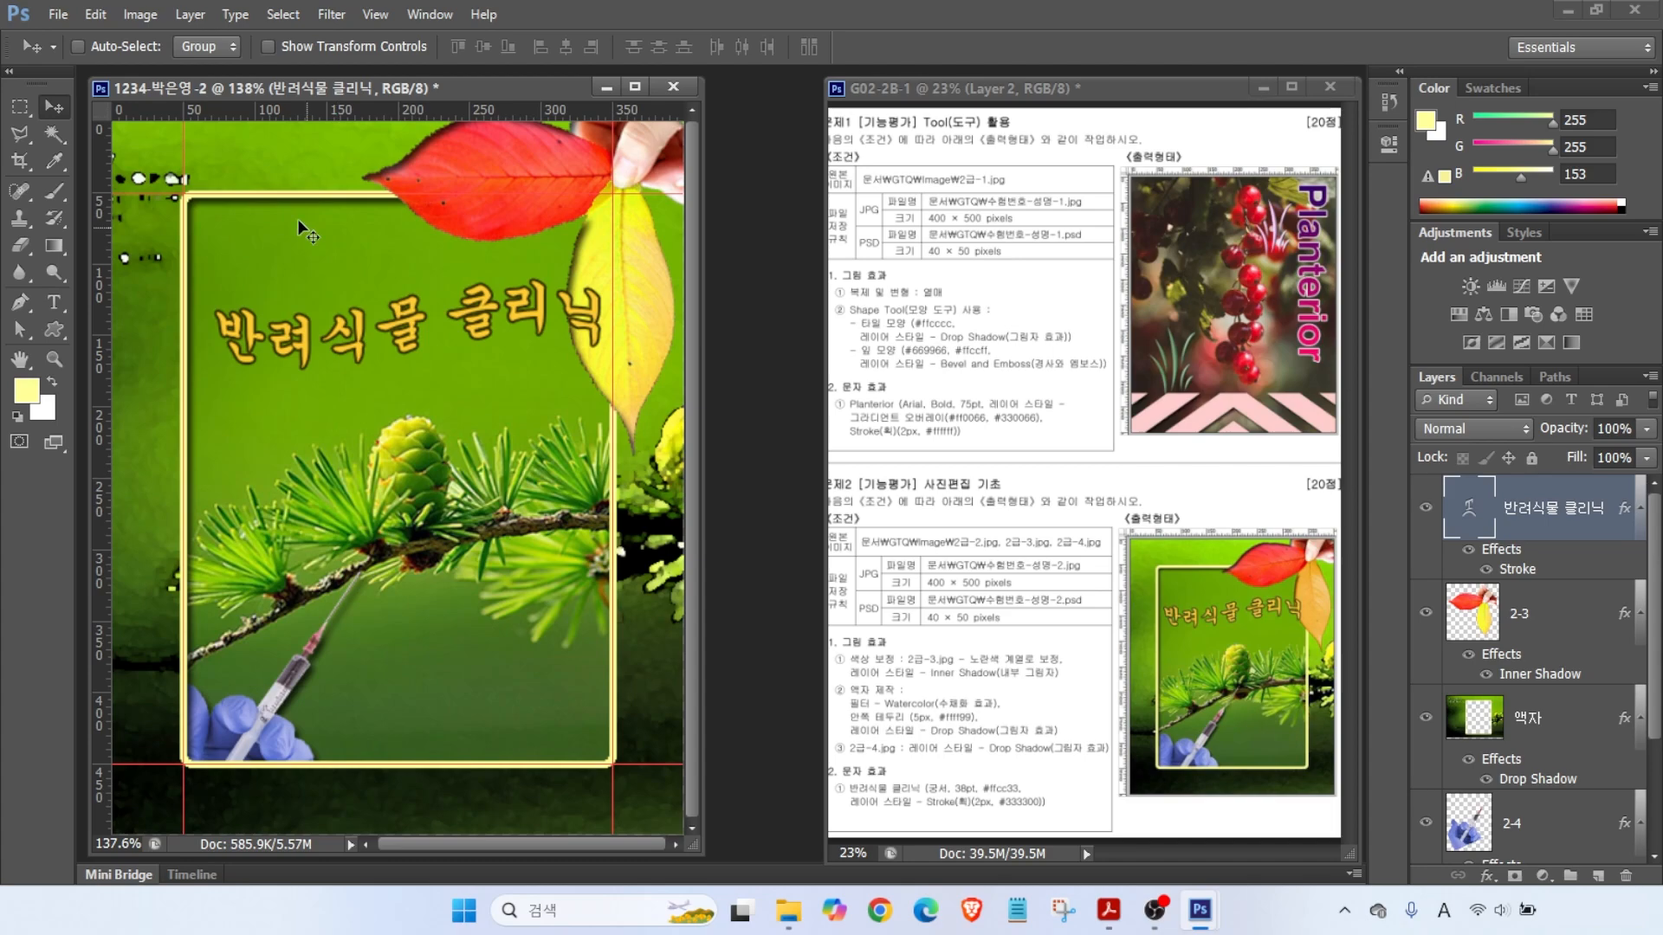
left_click(58, 16)
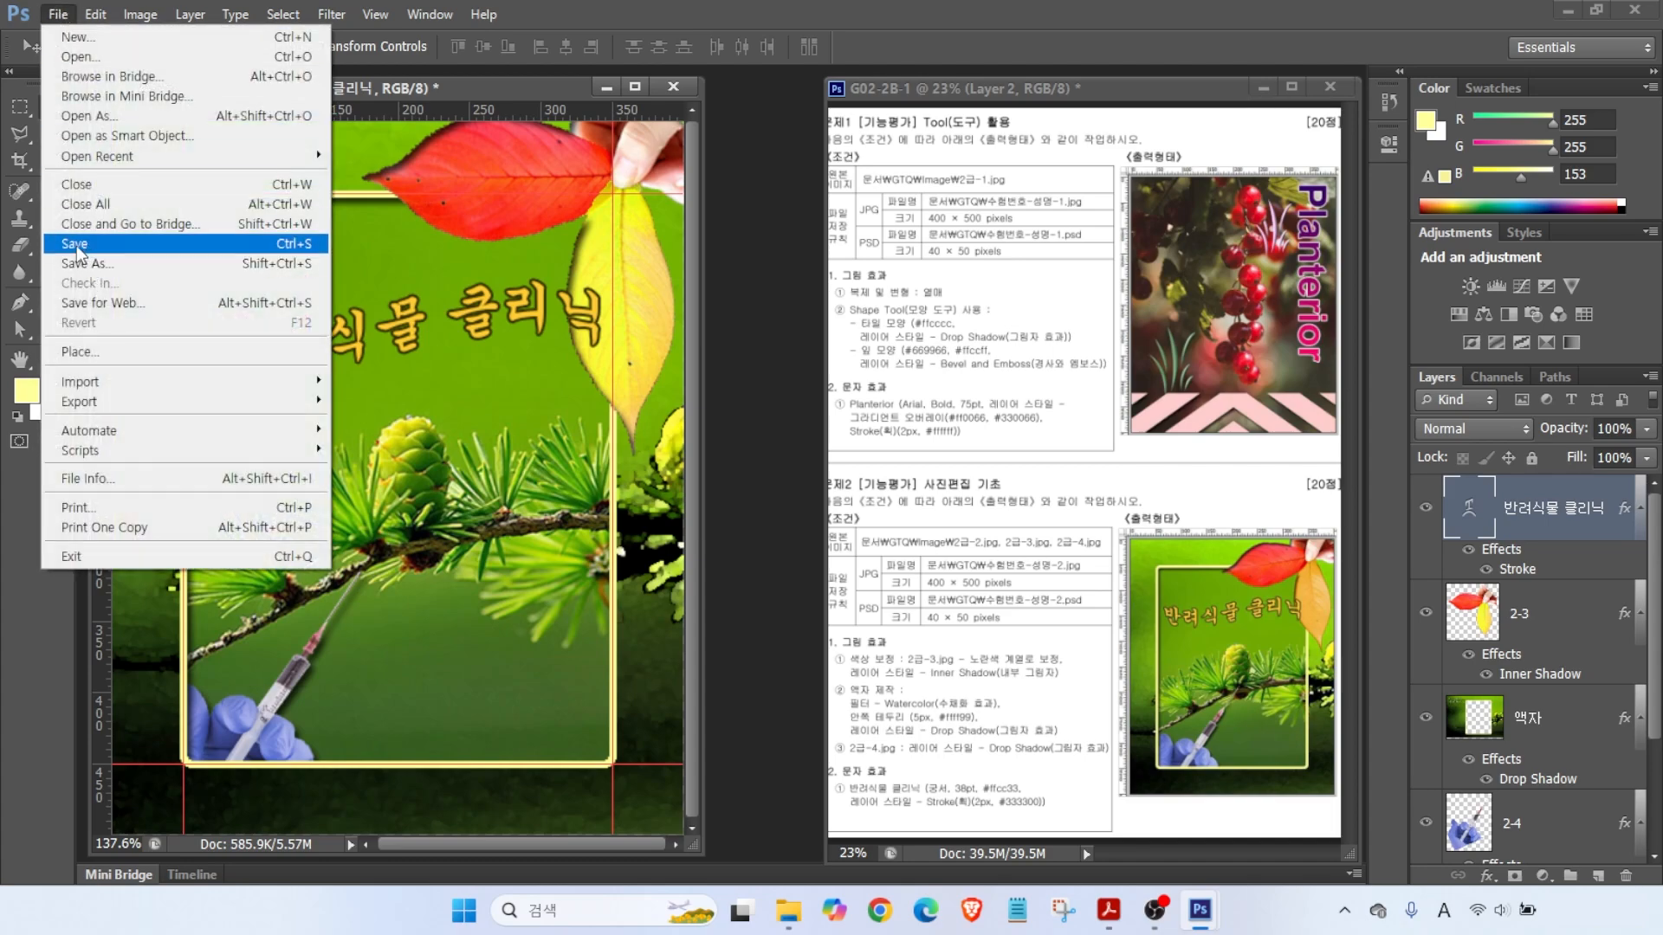
- Save the layered collage in Photoshop PSD format into the parent GTQ folder
left_click(101, 247)
left_click(905, 212)
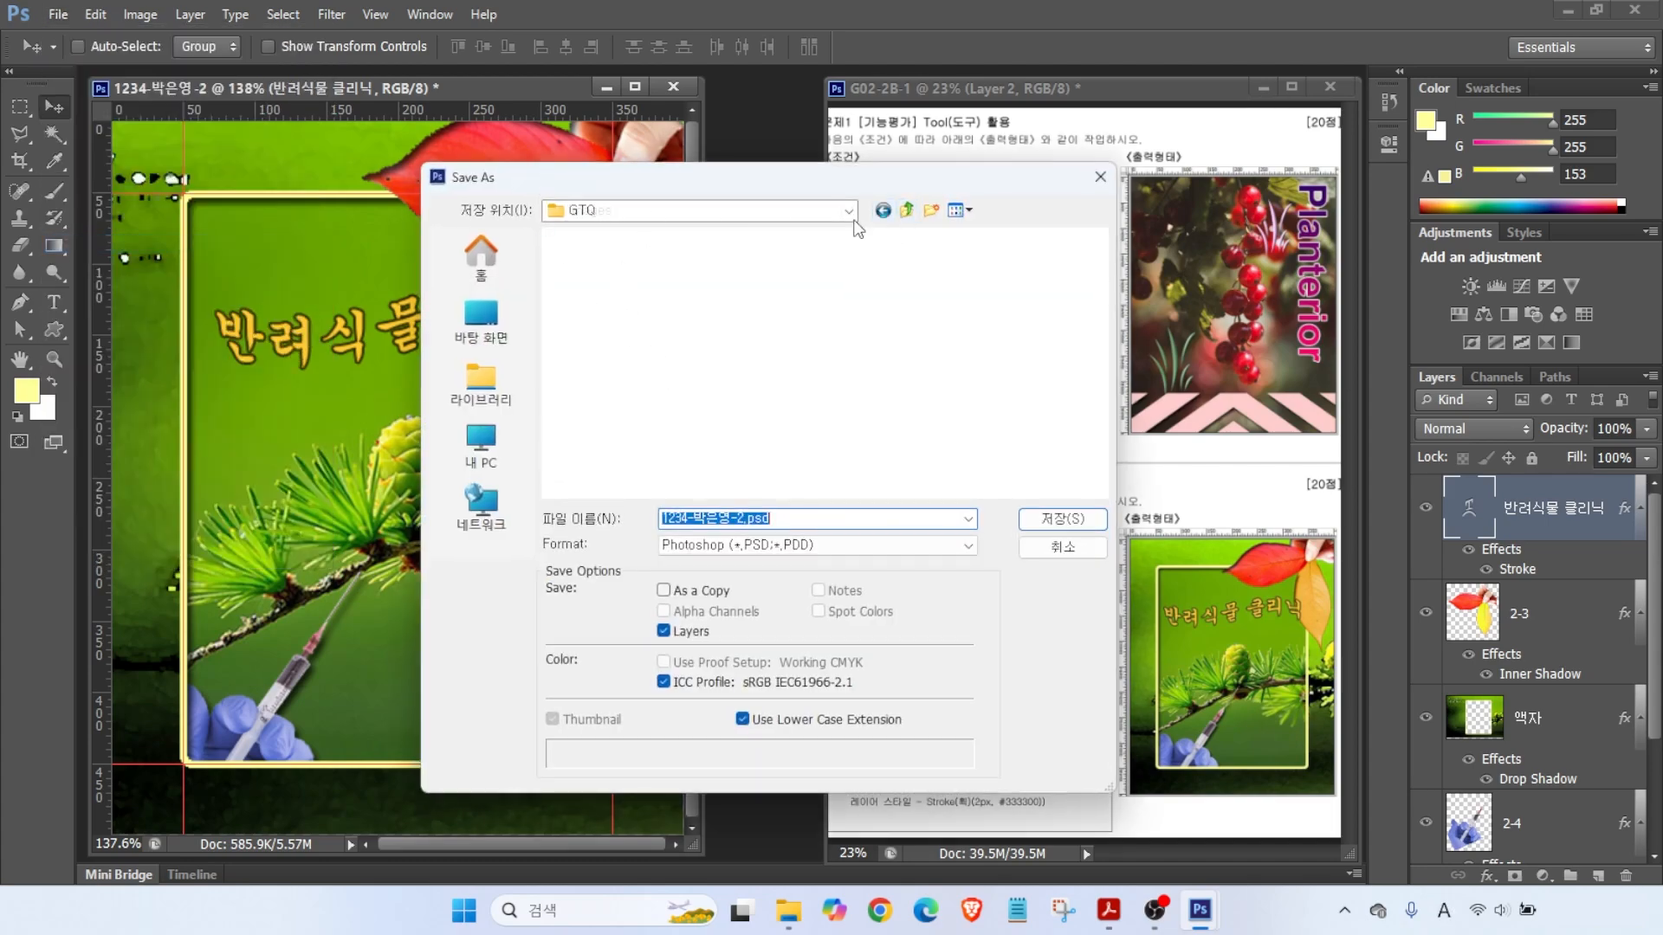
left_click(1063, 520)
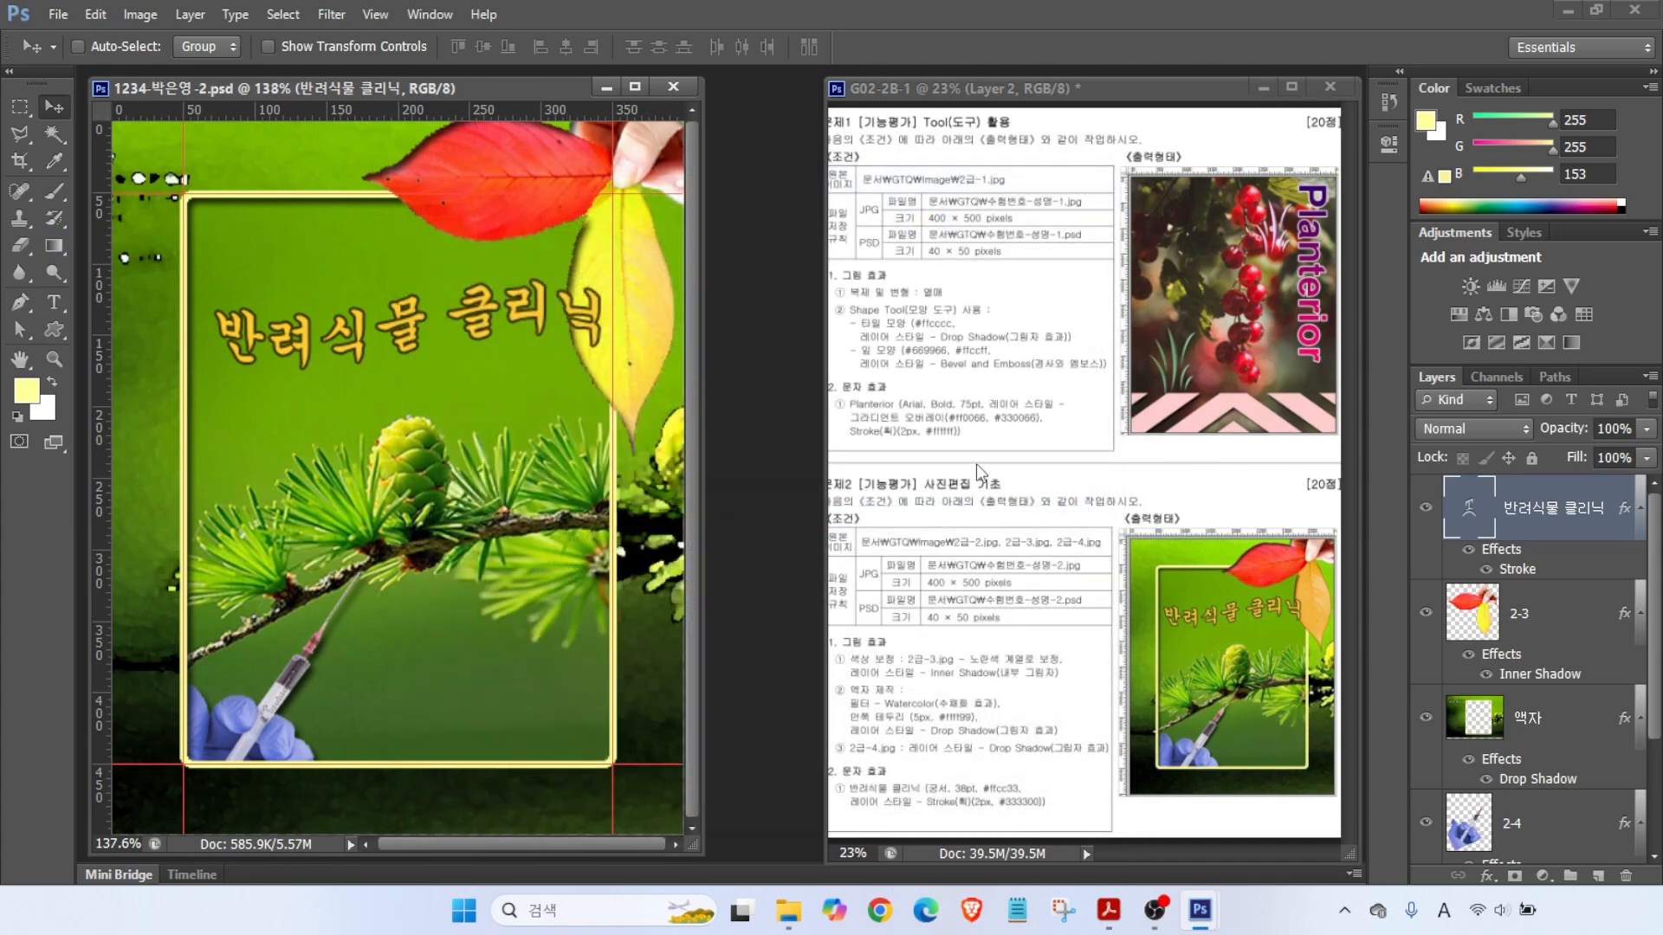
scroll(1652, 598, "down", 3)
scroll(1641, 558, "up", 3)
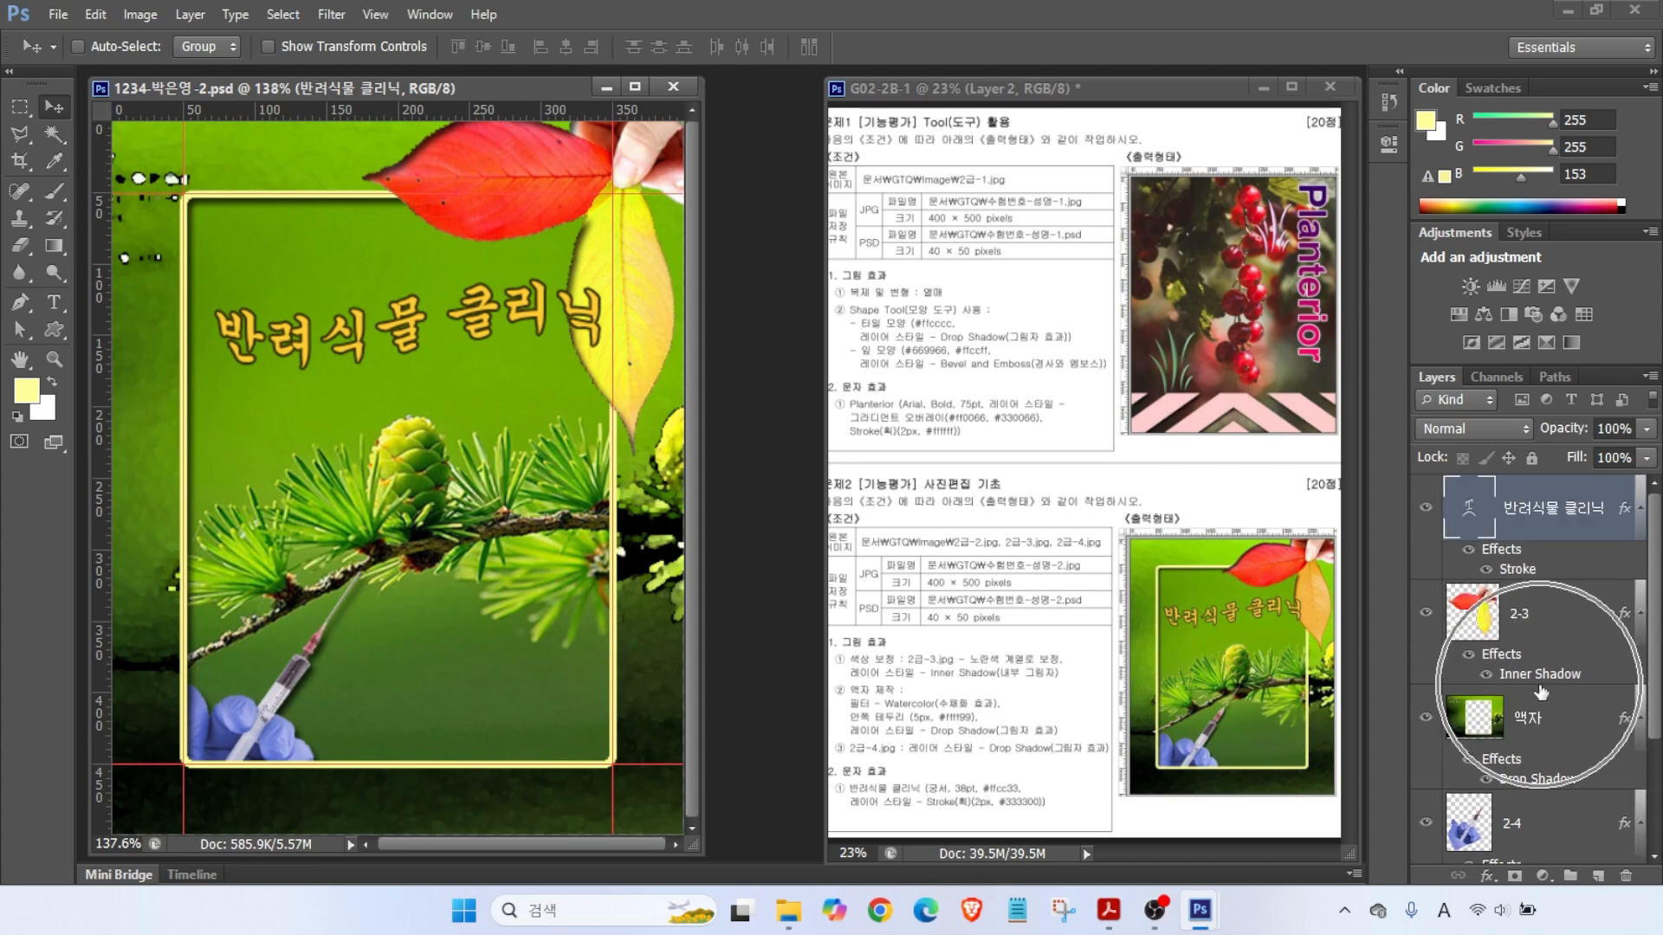
key("alt")
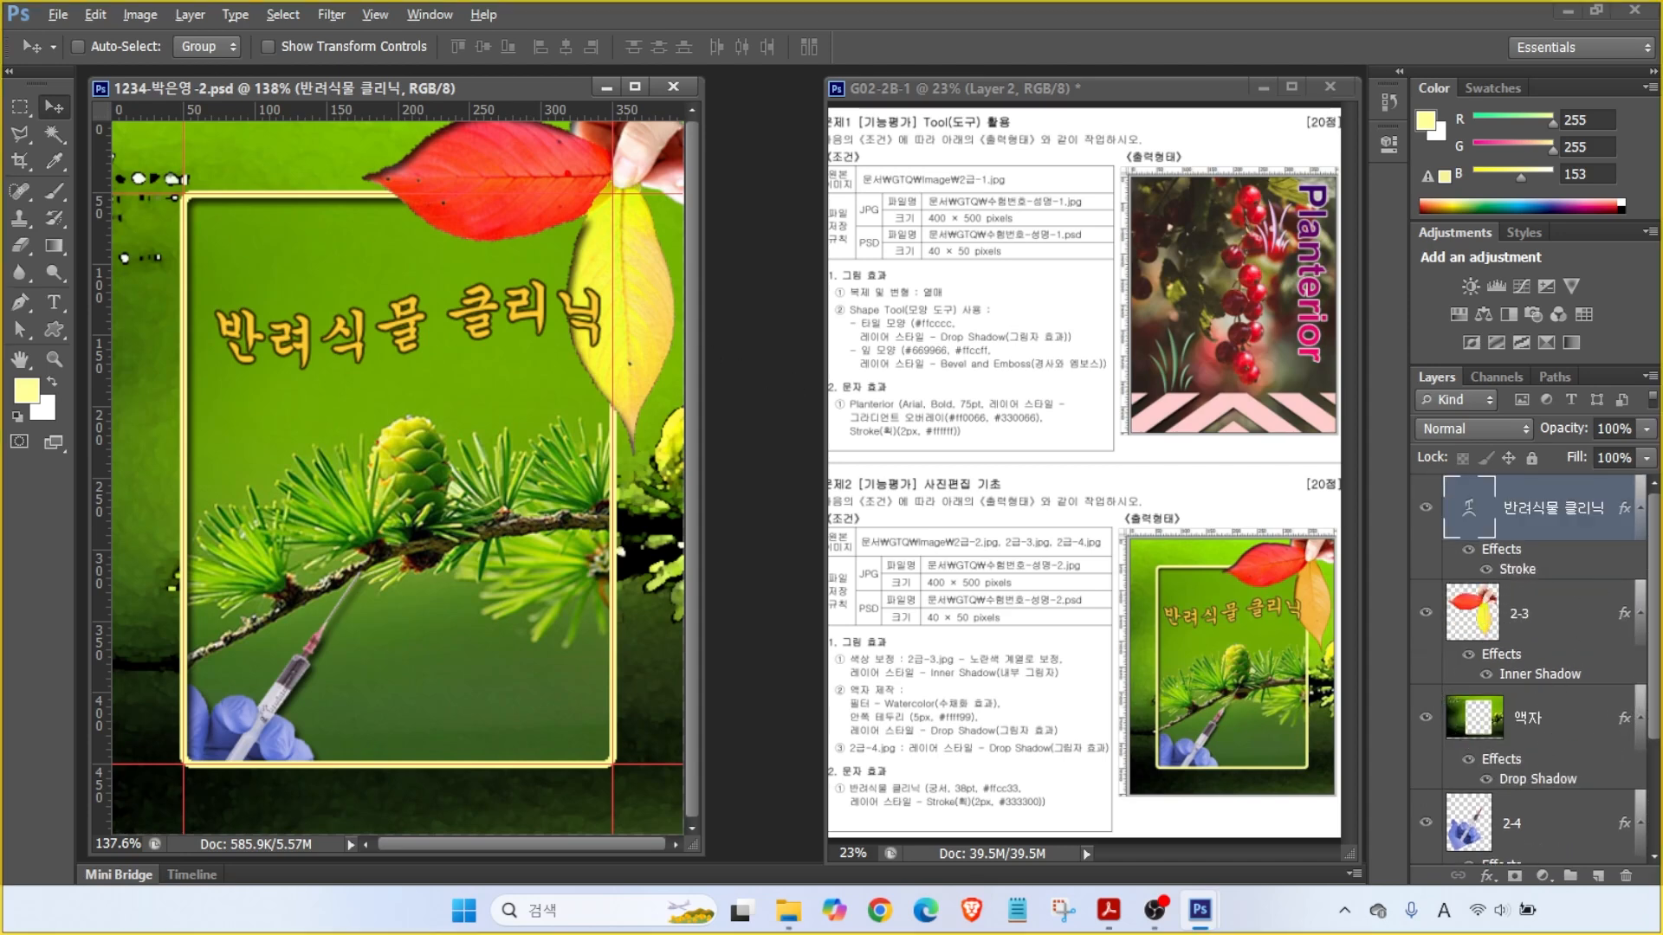
- Point out the guide near the leaf tip, then clear all guides from the image
left_click_drag(691, 110, 613, 159)
left_click(375, 14)
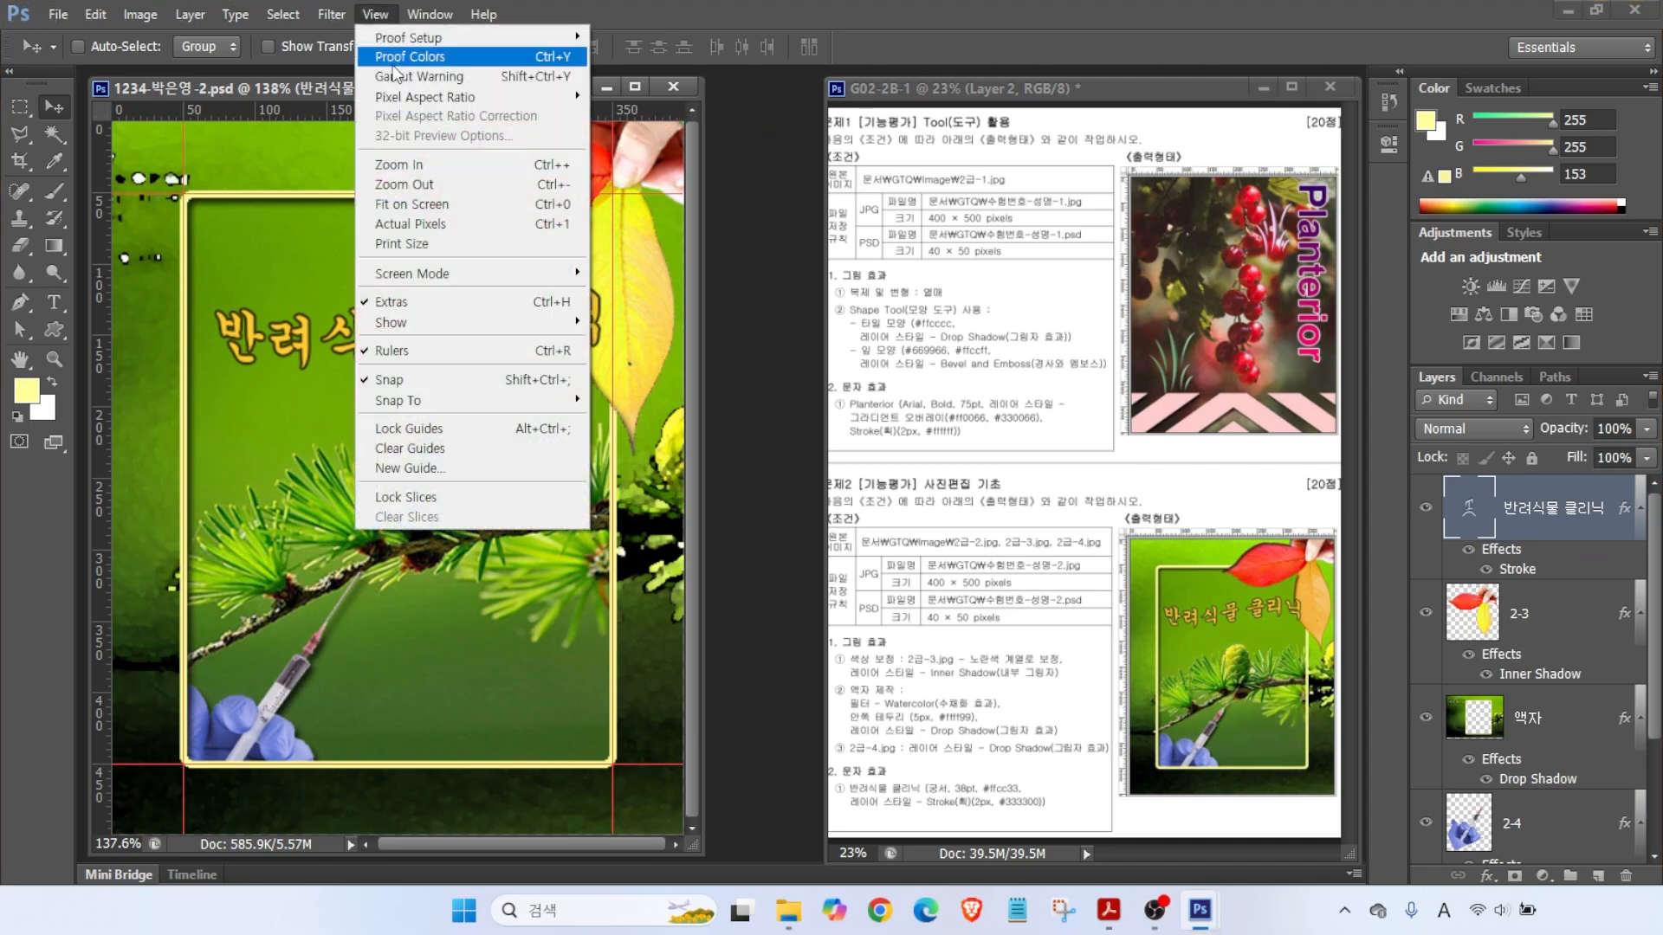
left_click(417, 450)
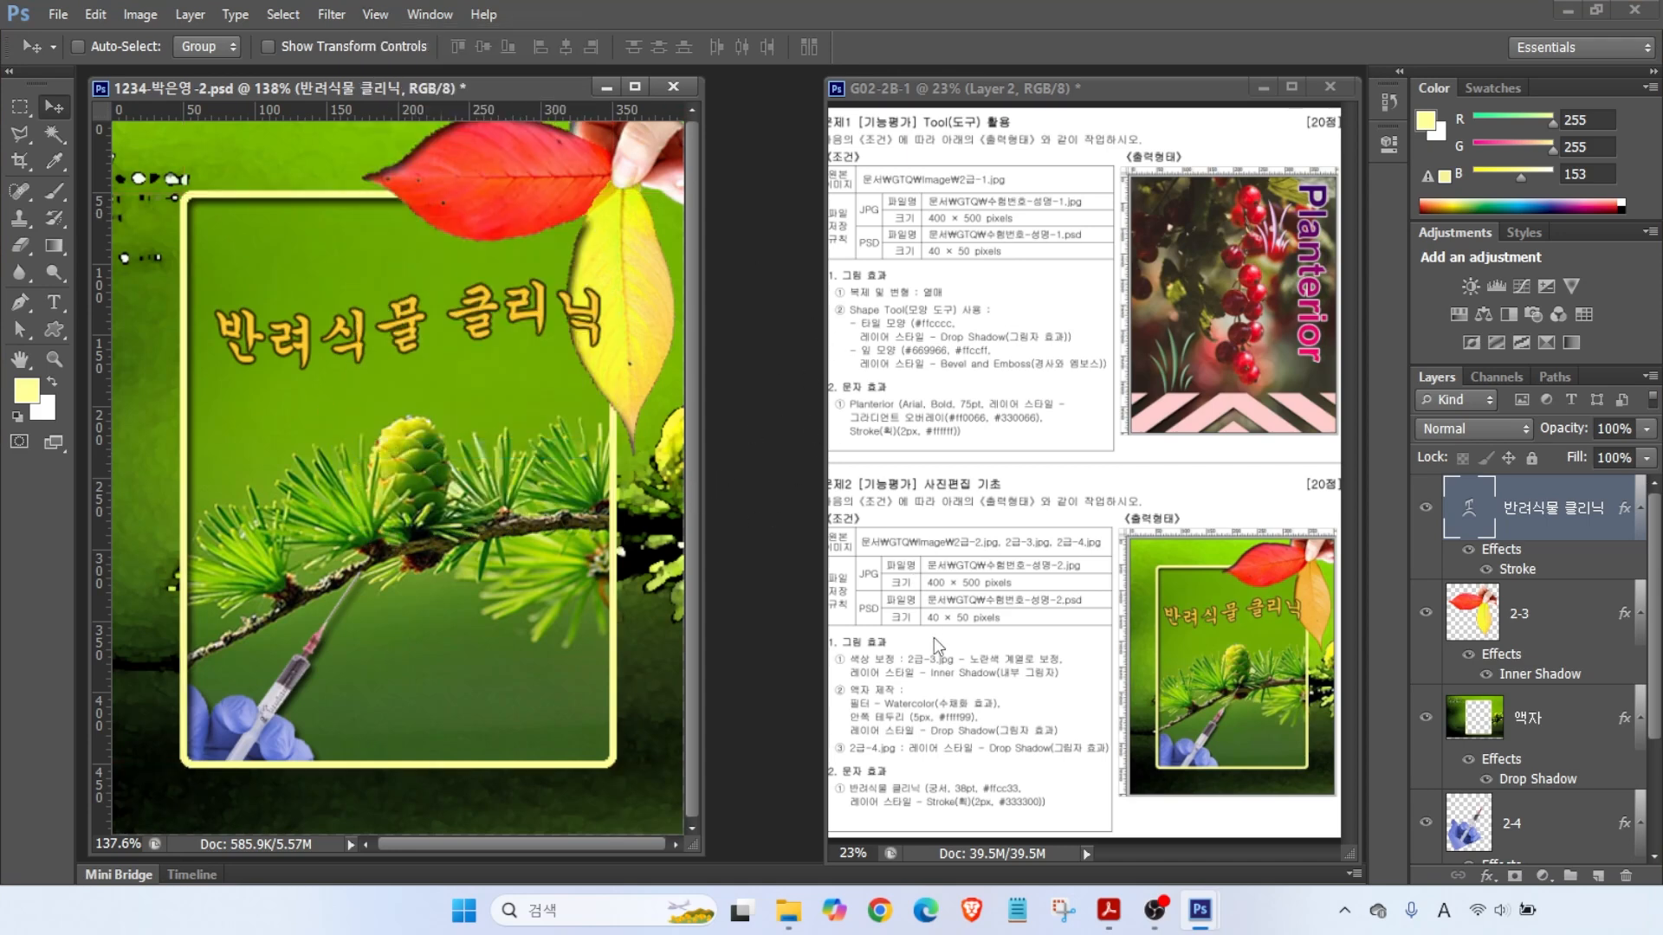
left_click(977, 582)
- Save a JPEG copy of the image at Maximum quality 12
left_click(59, 14)
left_click(88, 266)
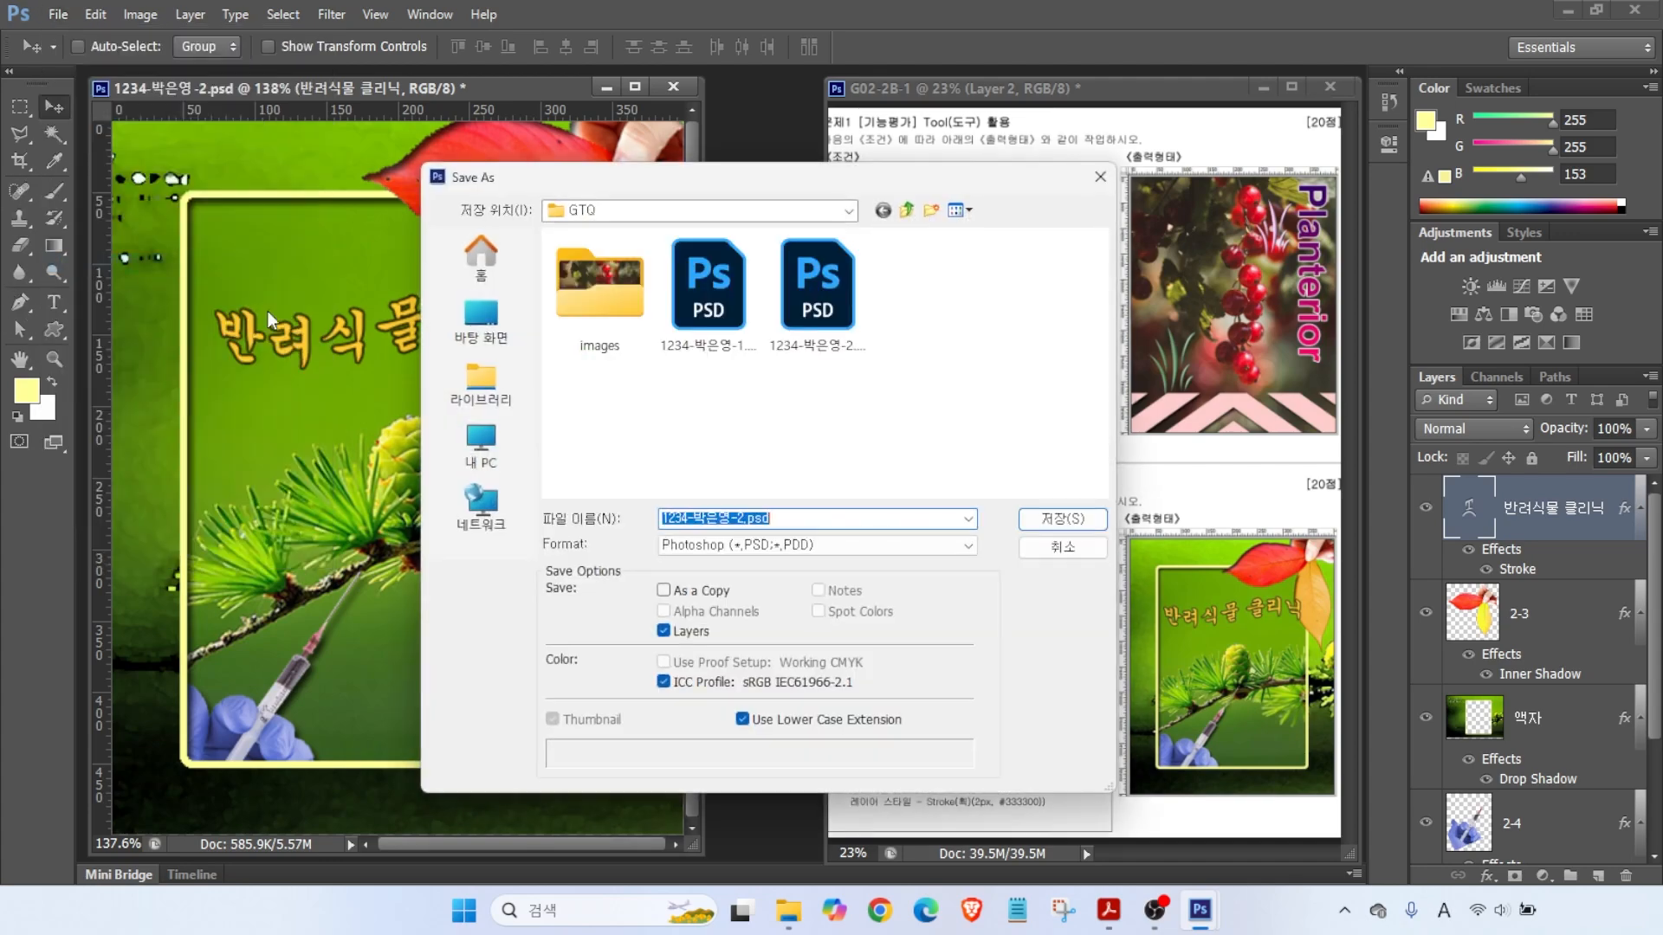
left_click(728, 544)
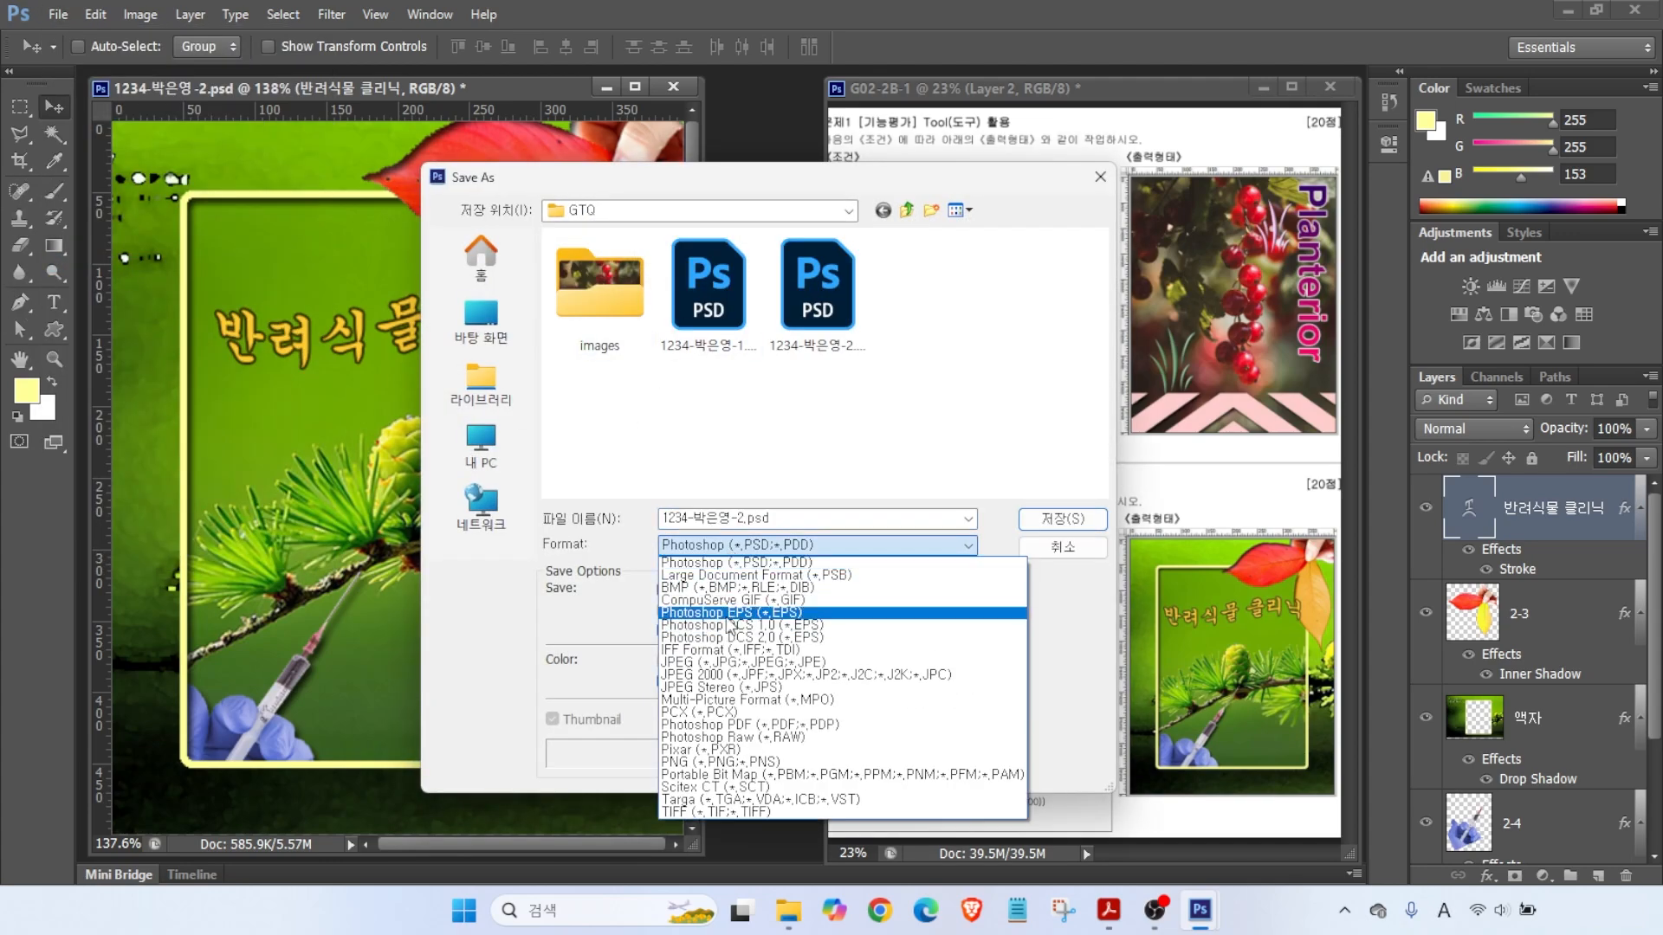
left_click(680, 663)
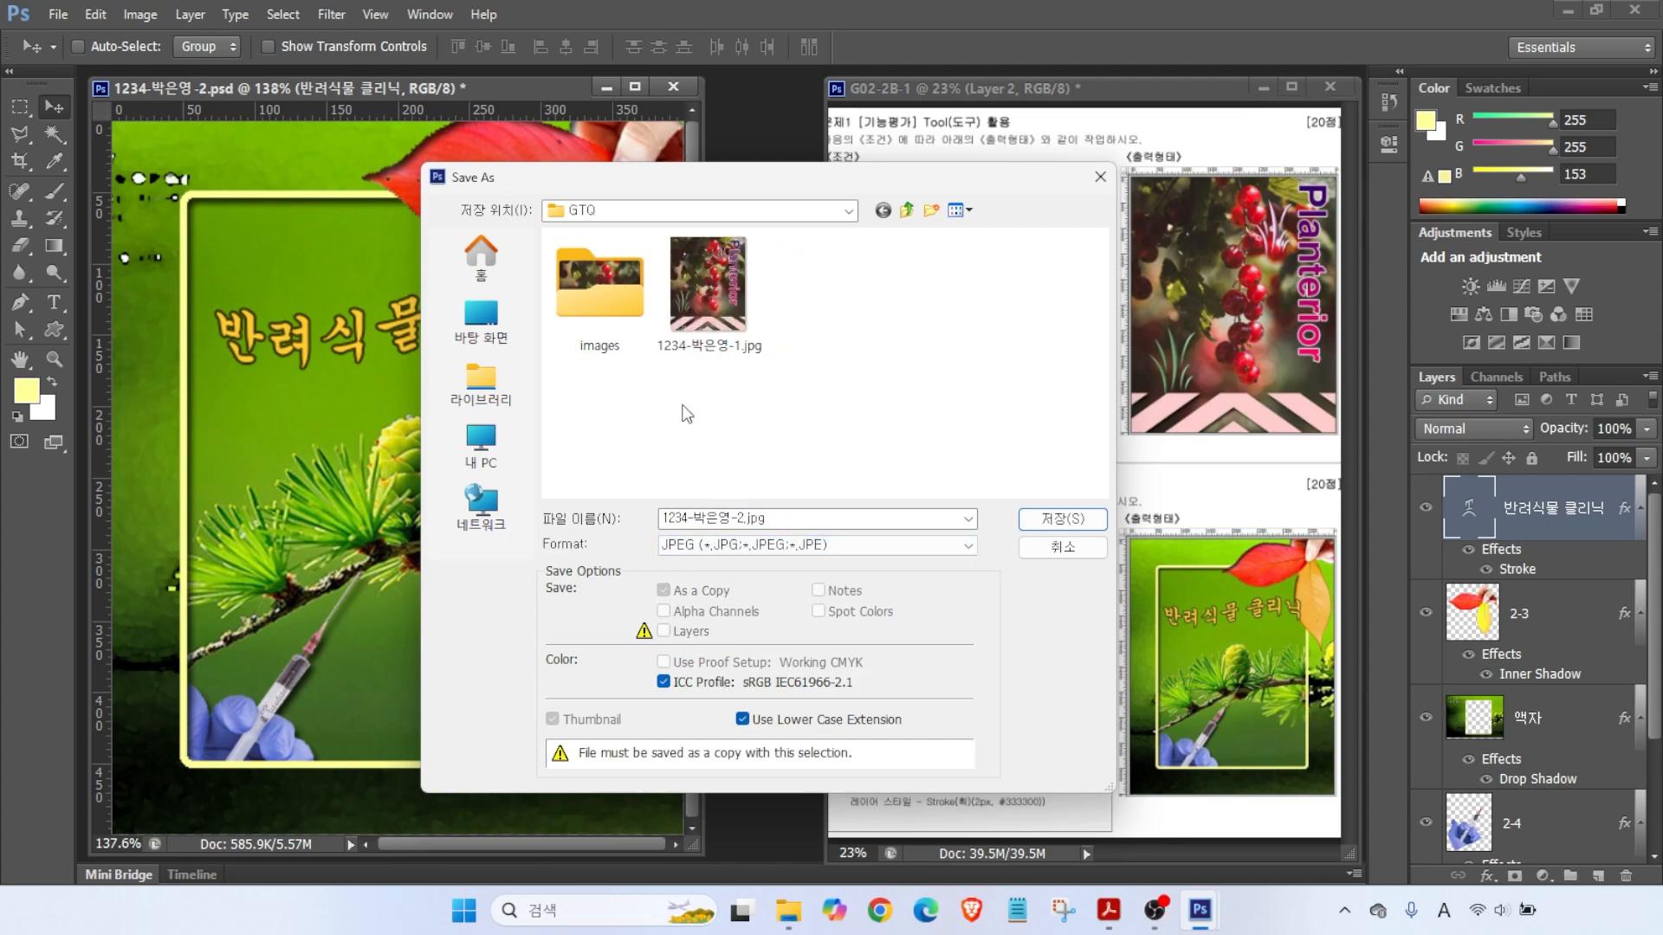
left_click(1050, 523)
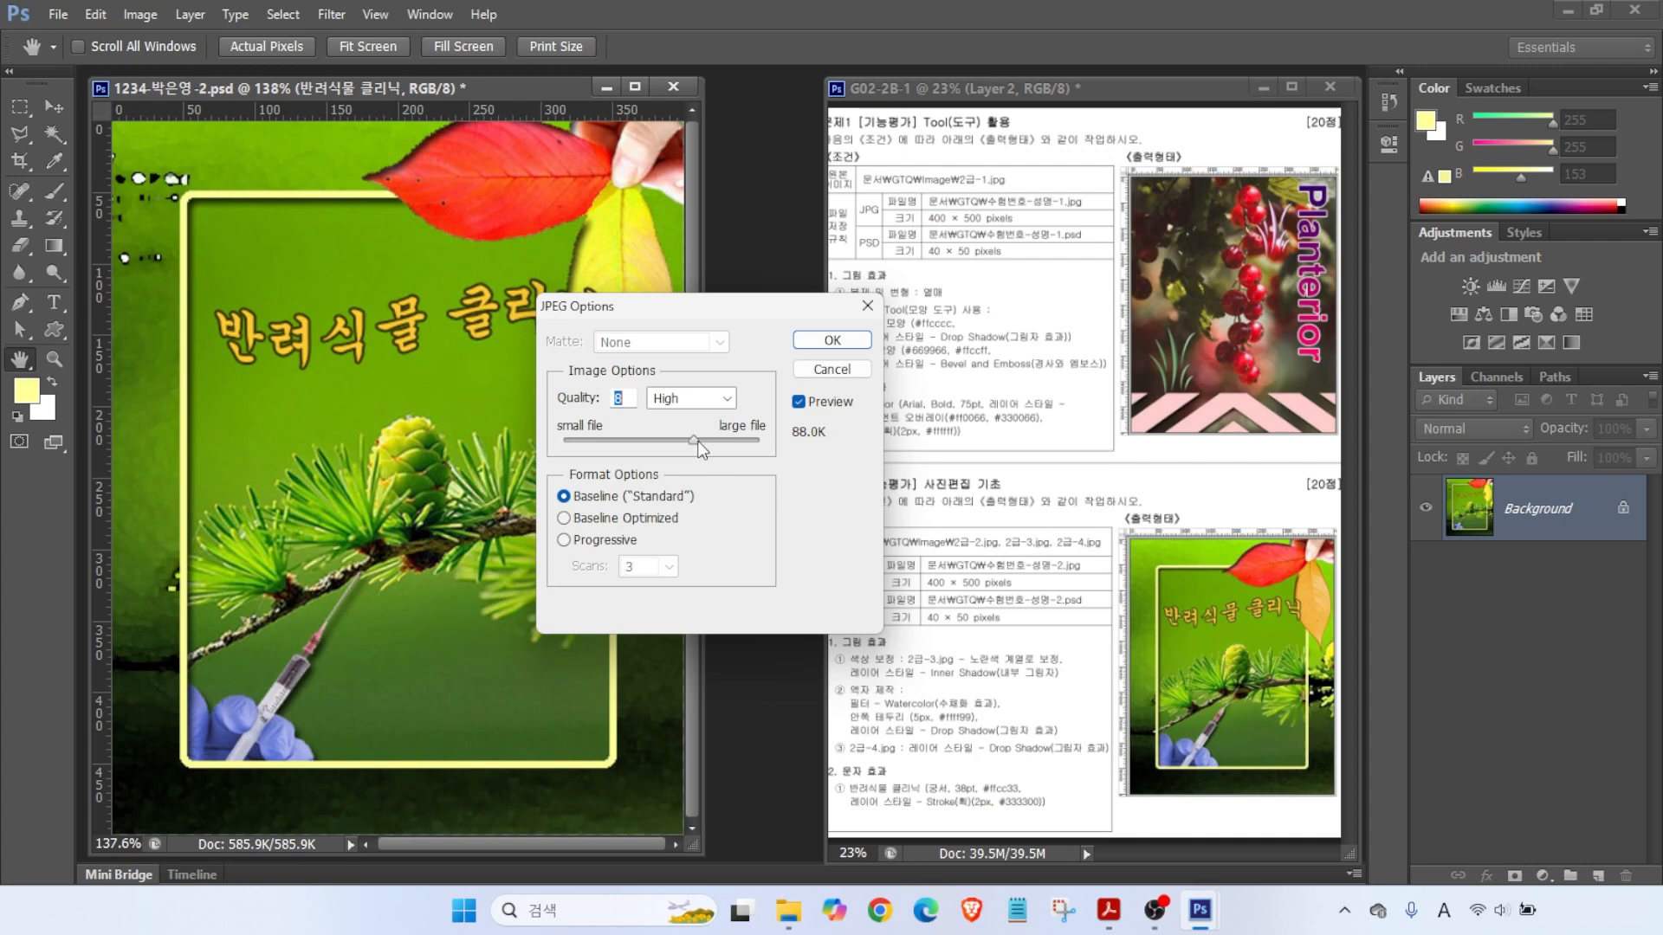
left_click_drag(689, 441, 762, 443)
left_click(824, 341)
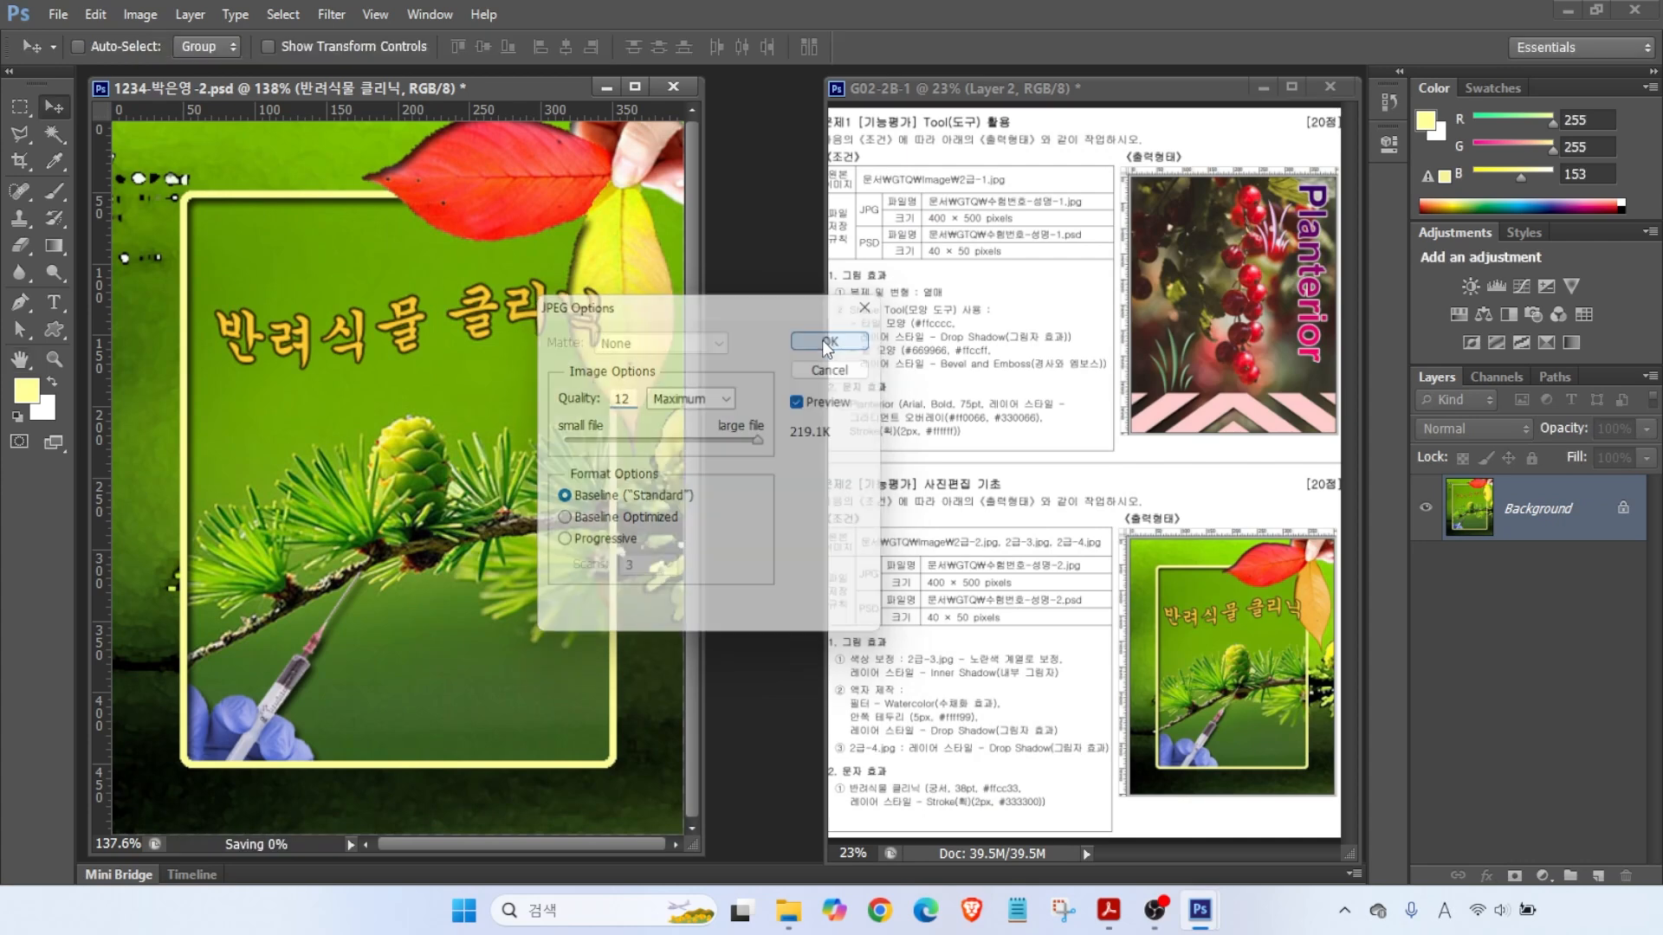
key("ctrl+2")
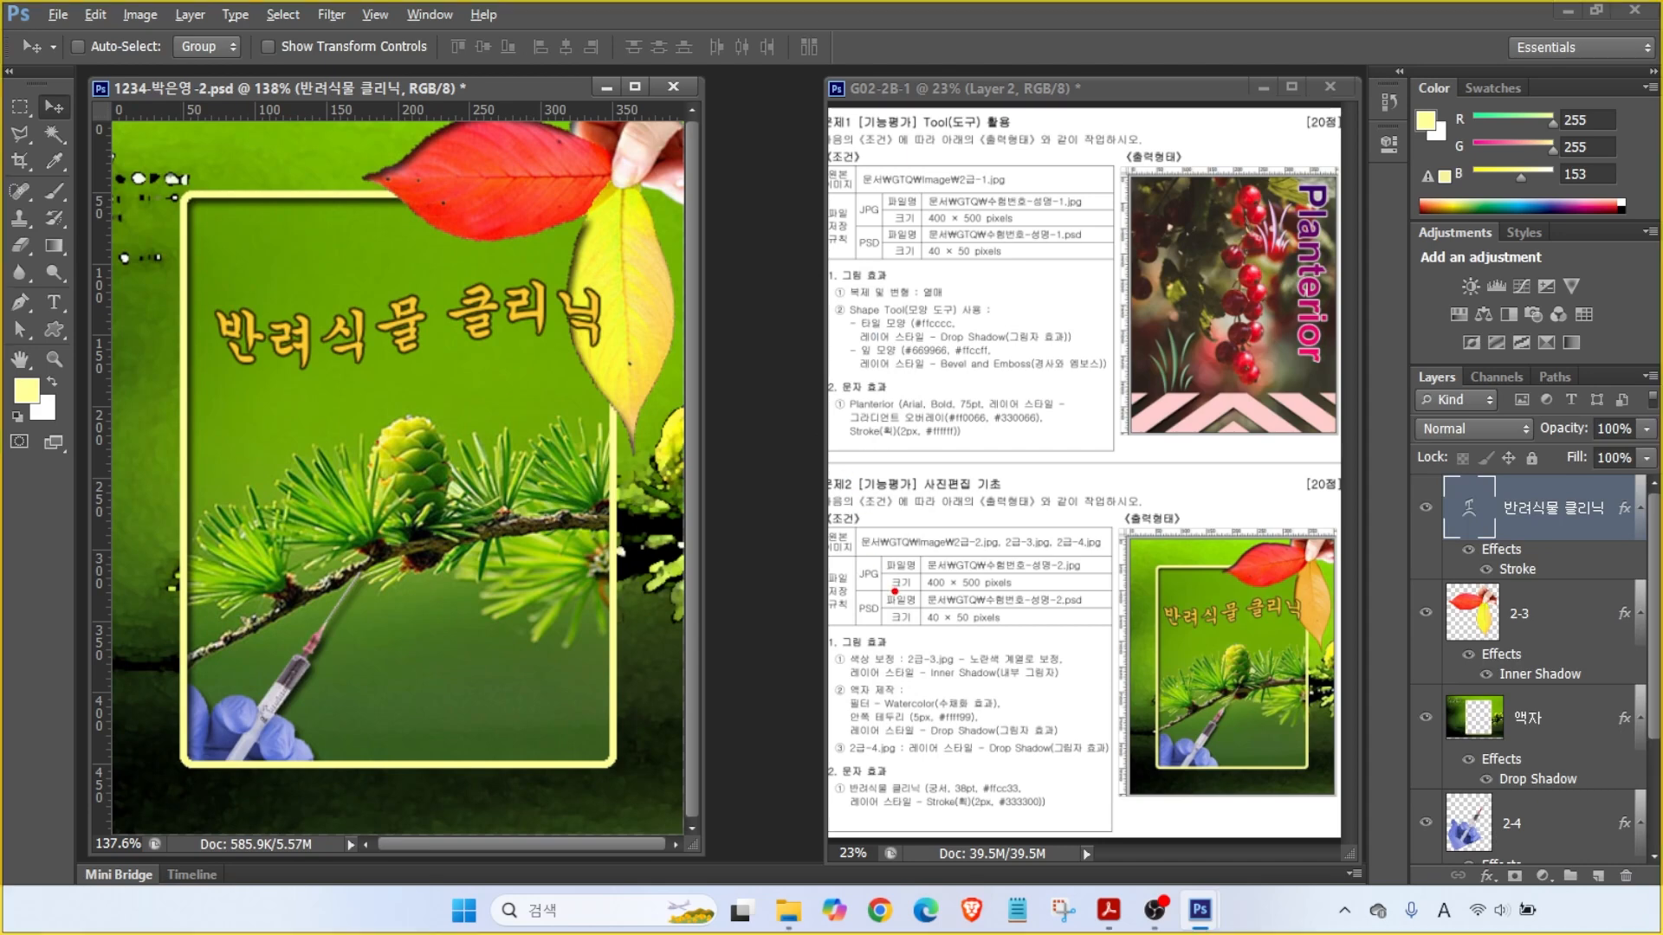
mouse_move(846, 634)
left_mouse_down()
mouse_move(1016, 645)
mouse_move(993, 674)
mouse_move(1018, 717)
left_mouse_up()
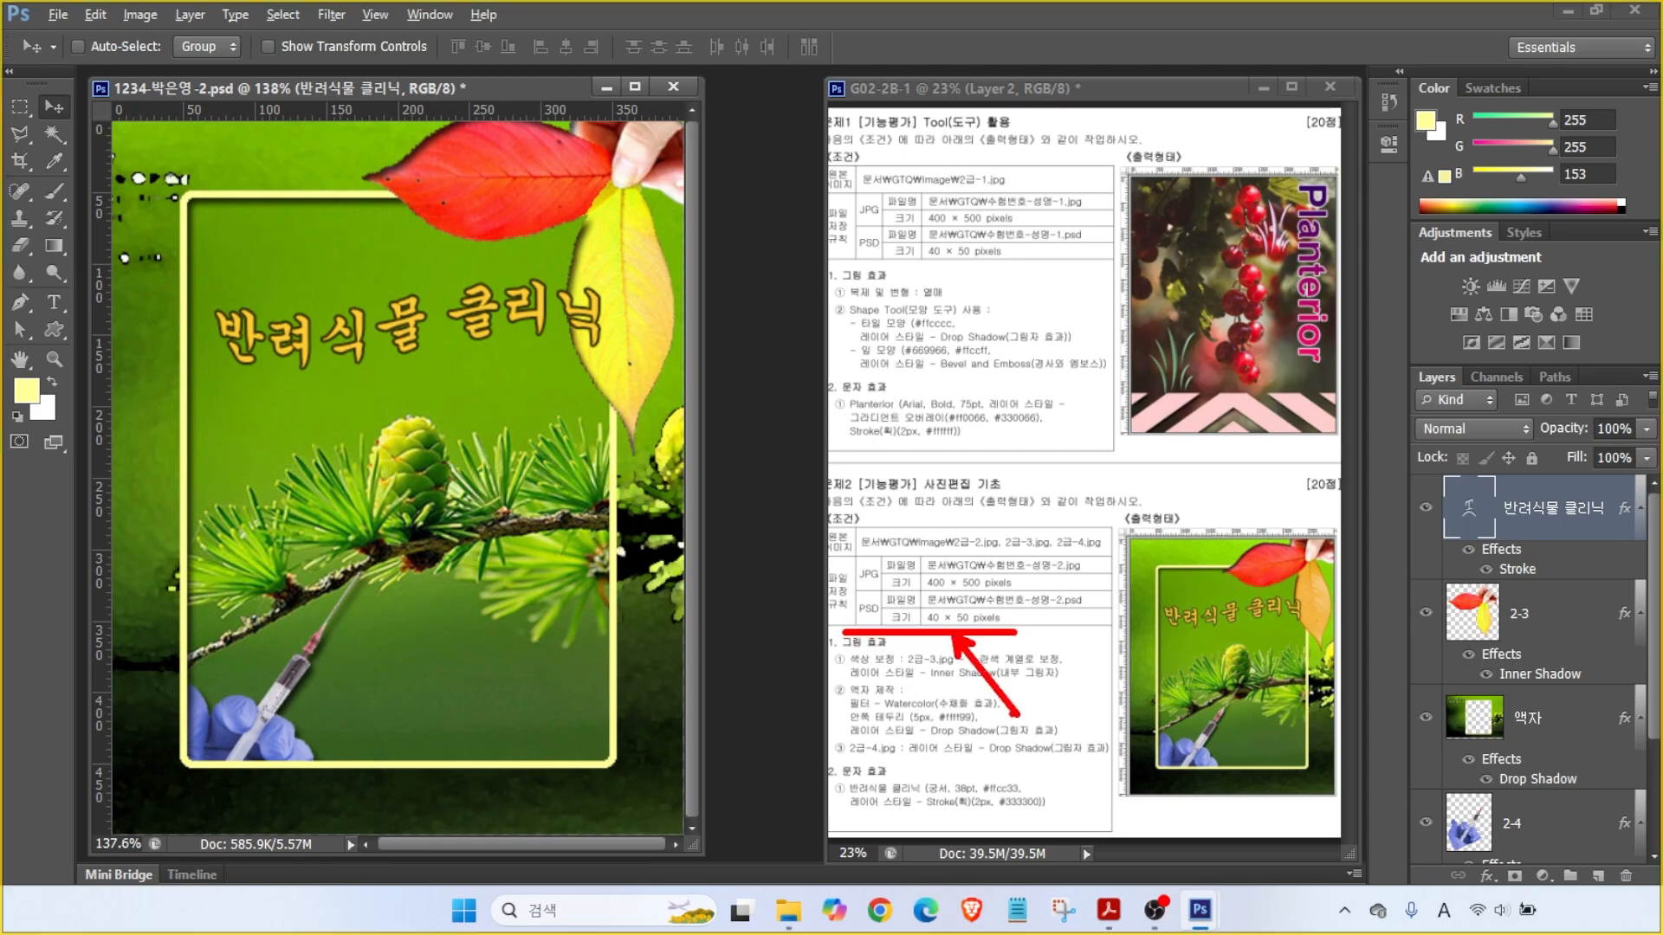
- Resize the image to 40 × 50 pixels by entering a 40 px width
key("Escape")
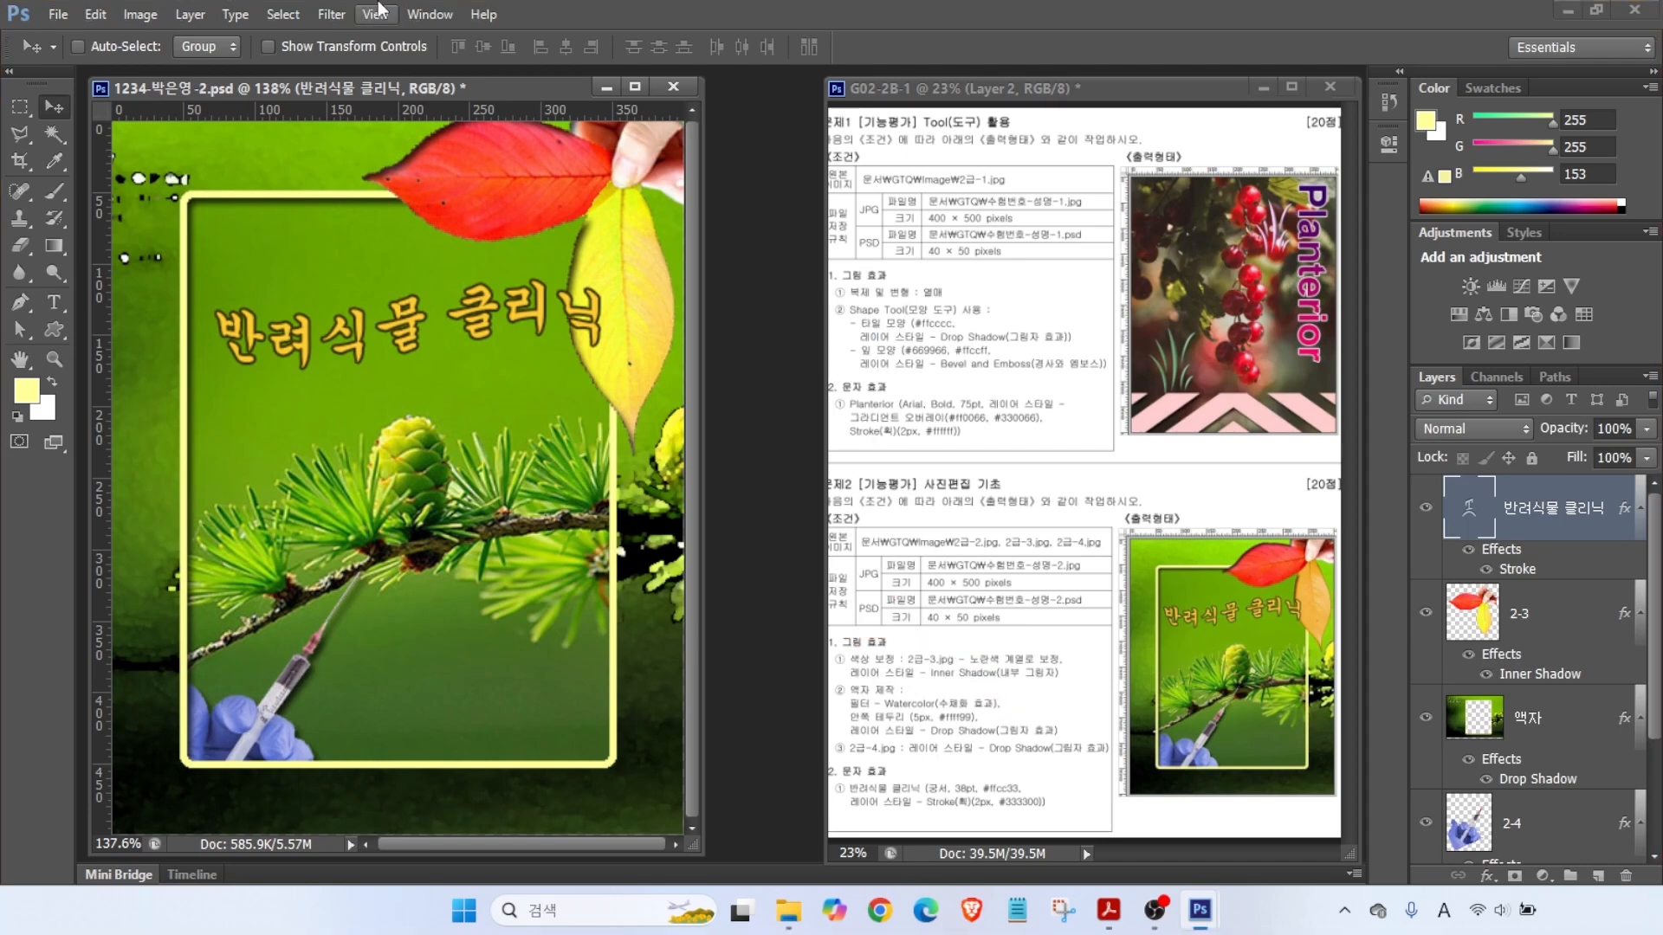
left_click(140, 14)
left_click(167, 164)
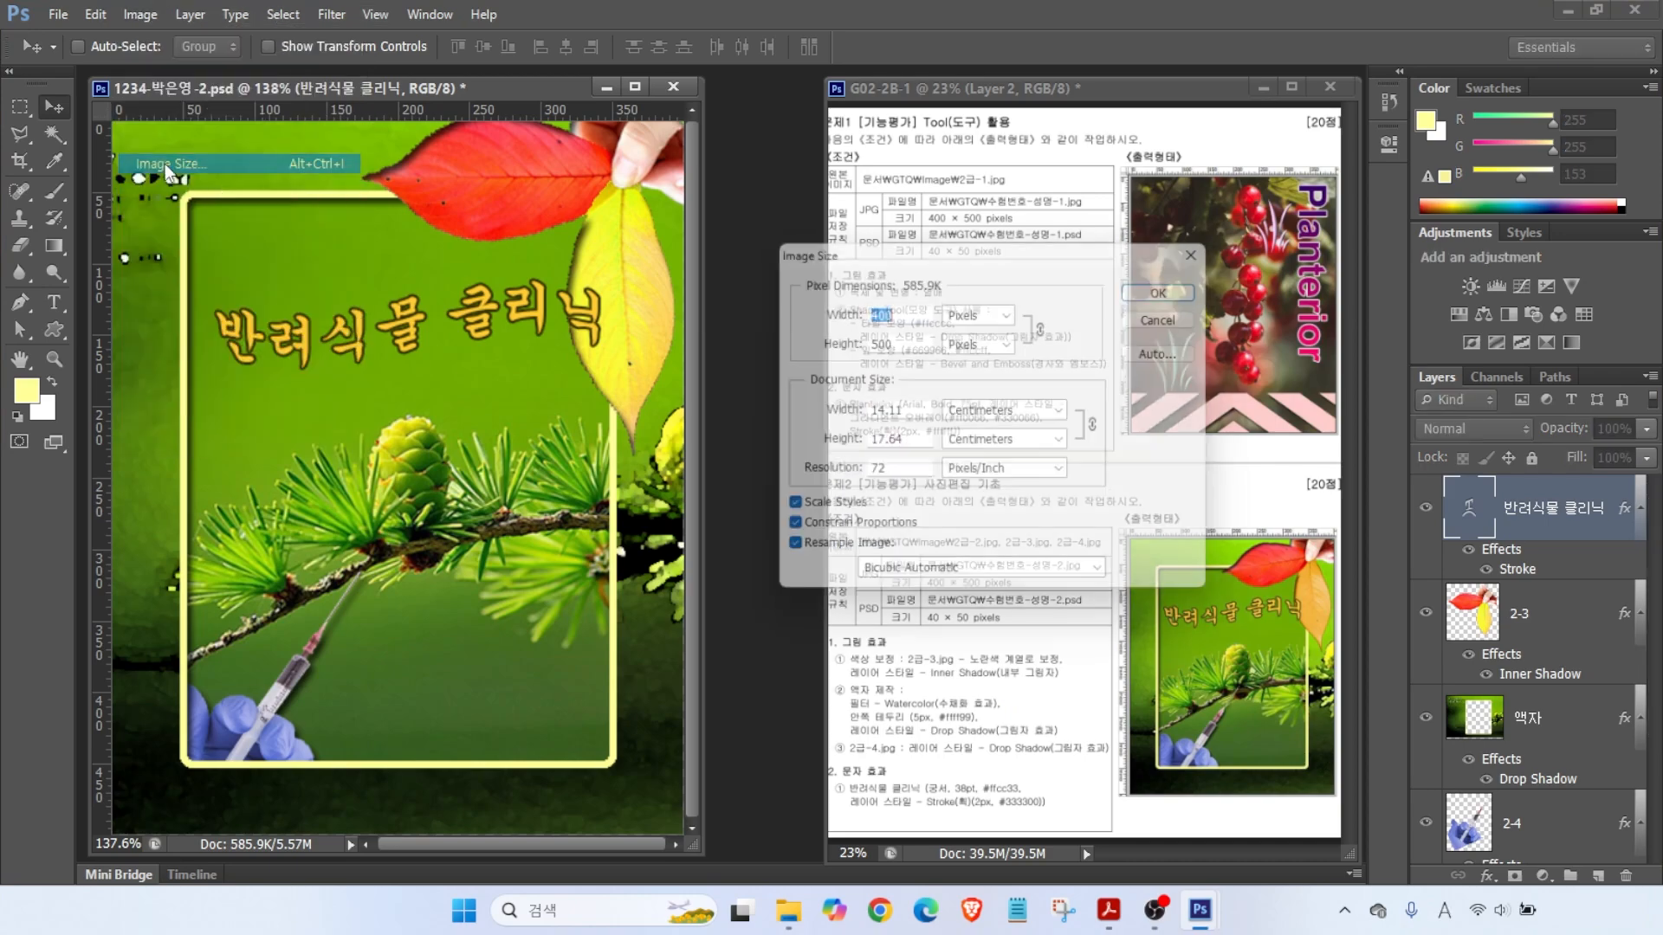
type("40")
key("Return")
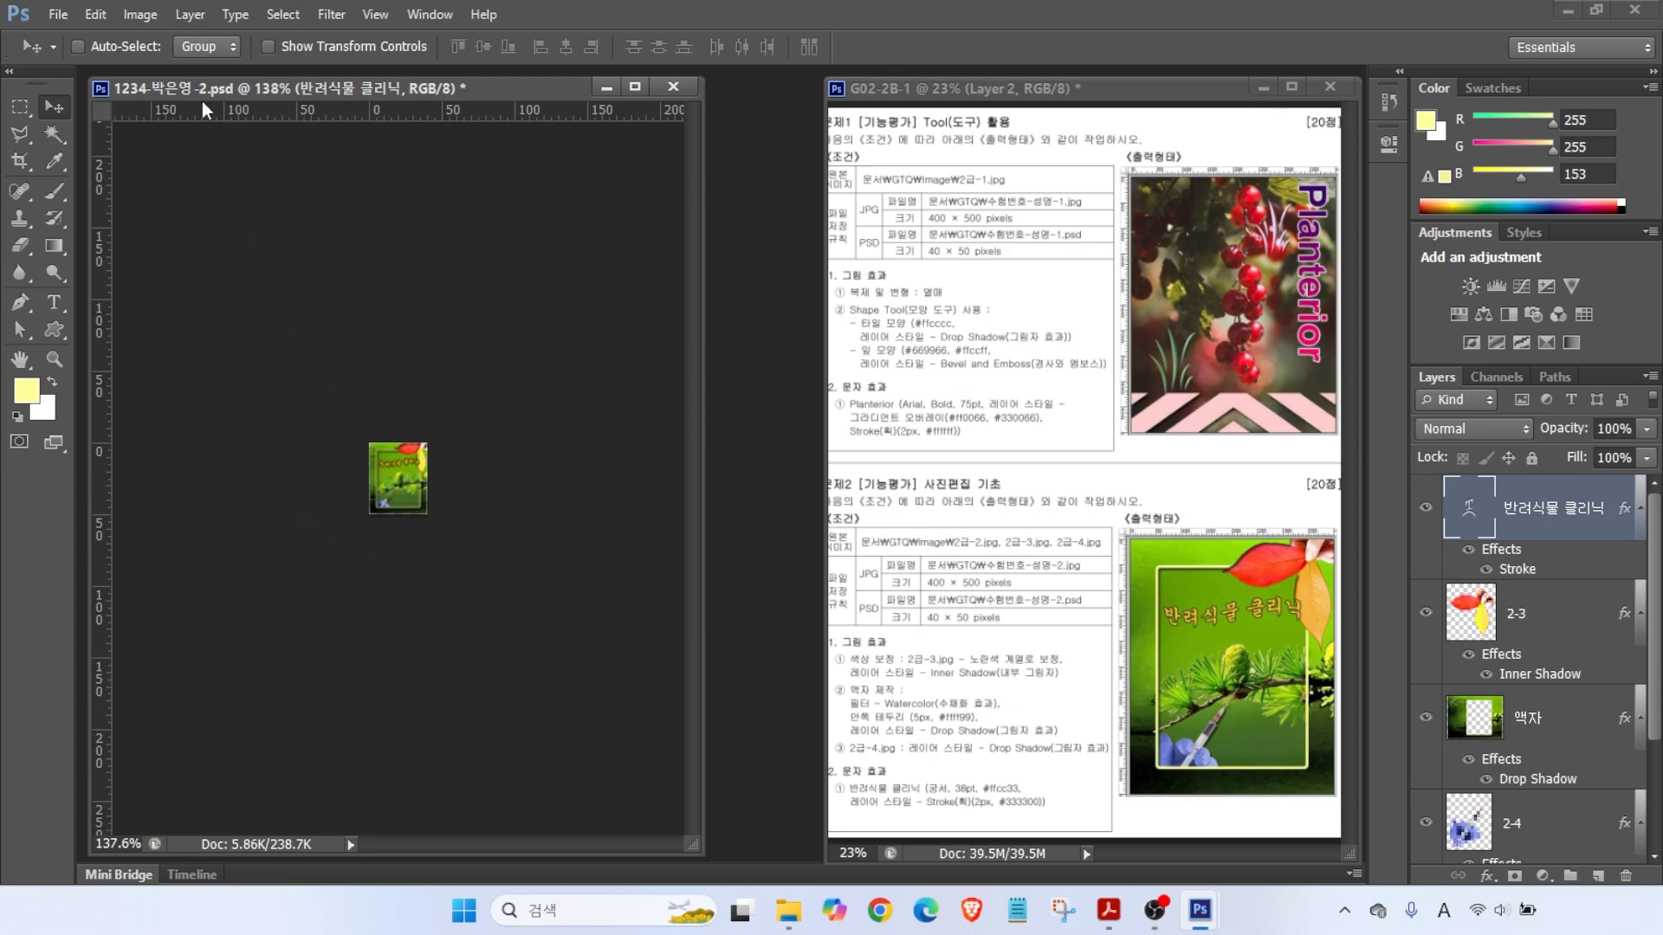
- Save the resized image and close the document
left_click(58, 14)
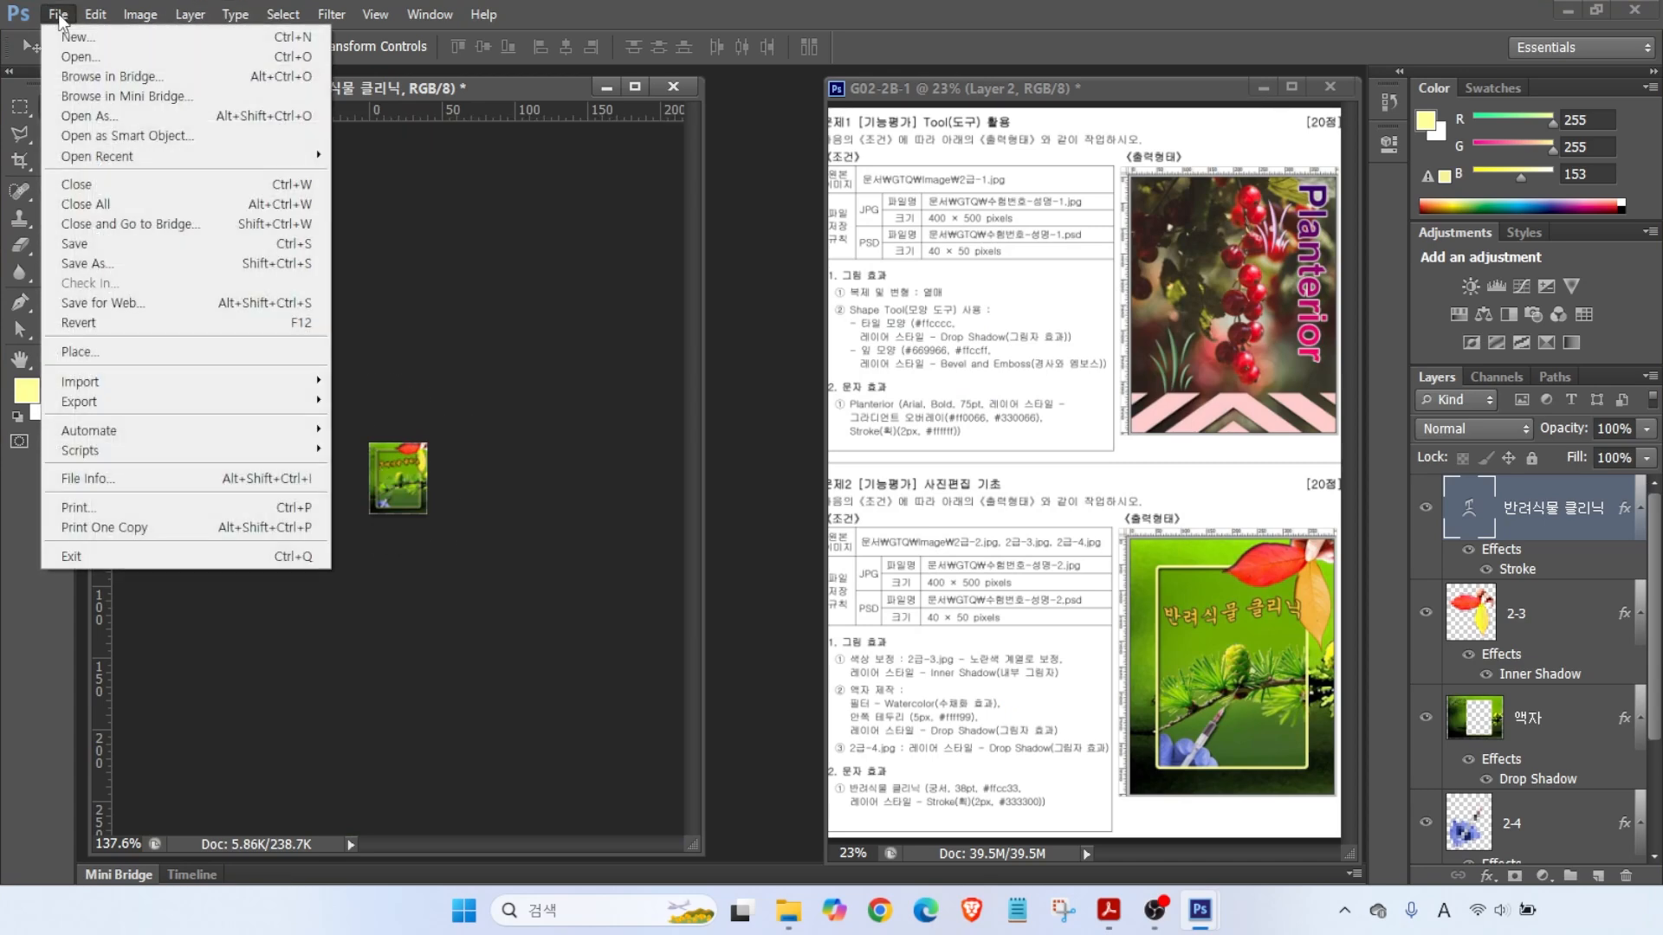
left_click(66, 245)
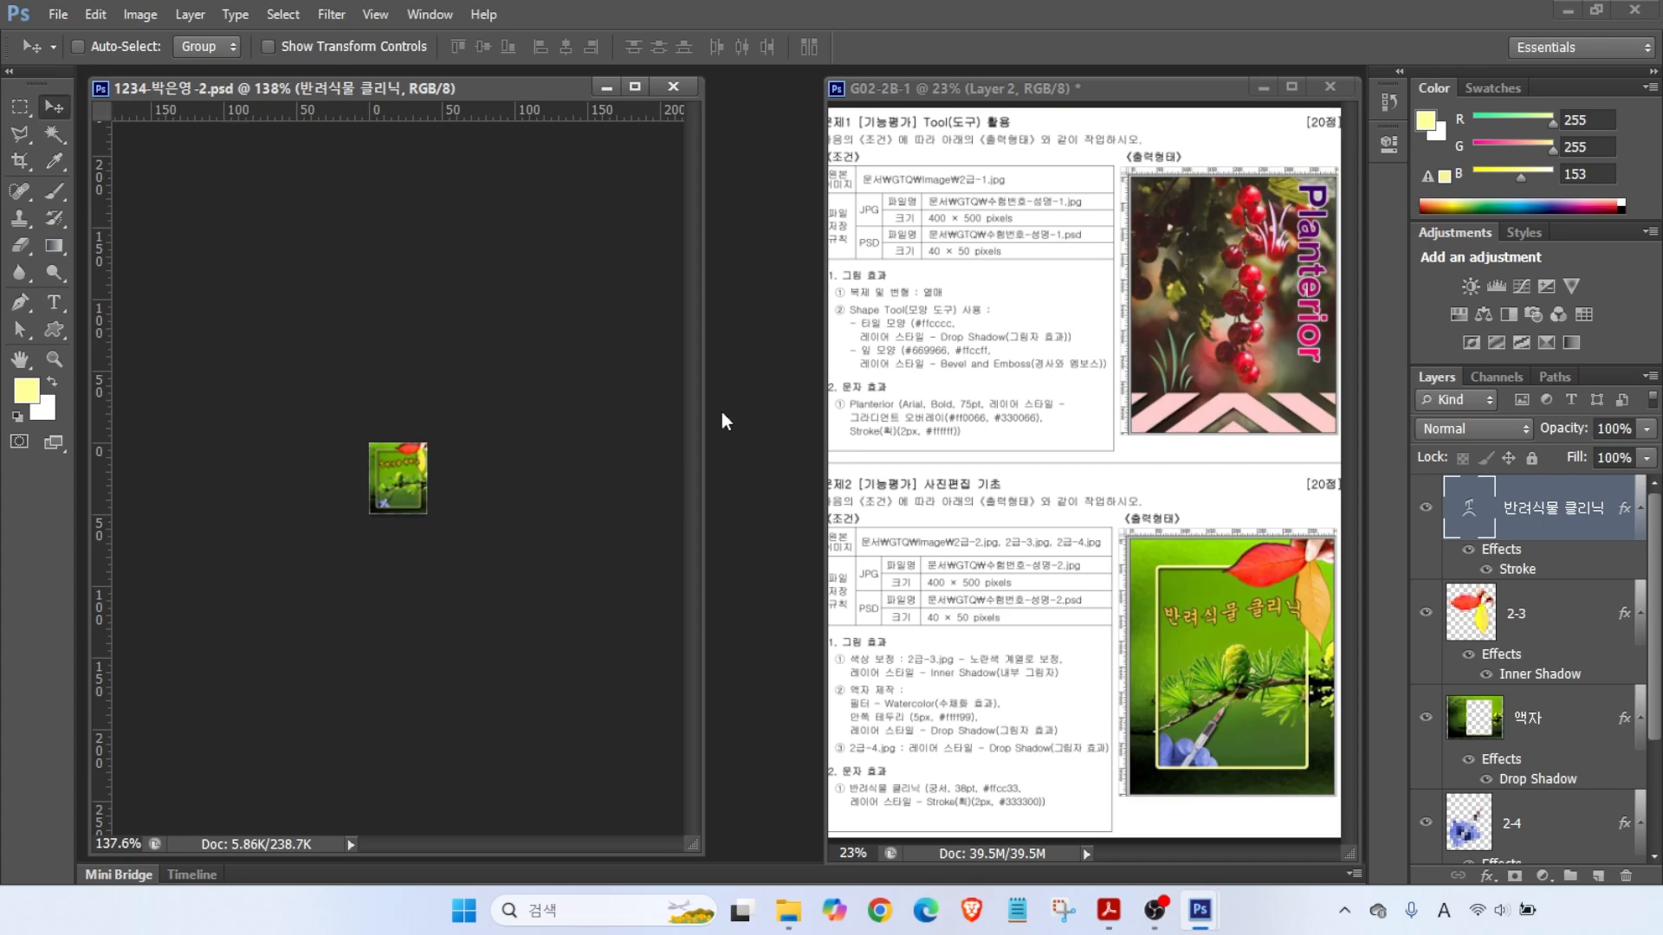
key("ctrl+w")
mouse_move(983, 186)
left_mouse_down()
mouse_move(1145, 236)
mouse_move(1109, 249)
mouse_move(1139, 262)
left_mouse_up()
key("Escape")
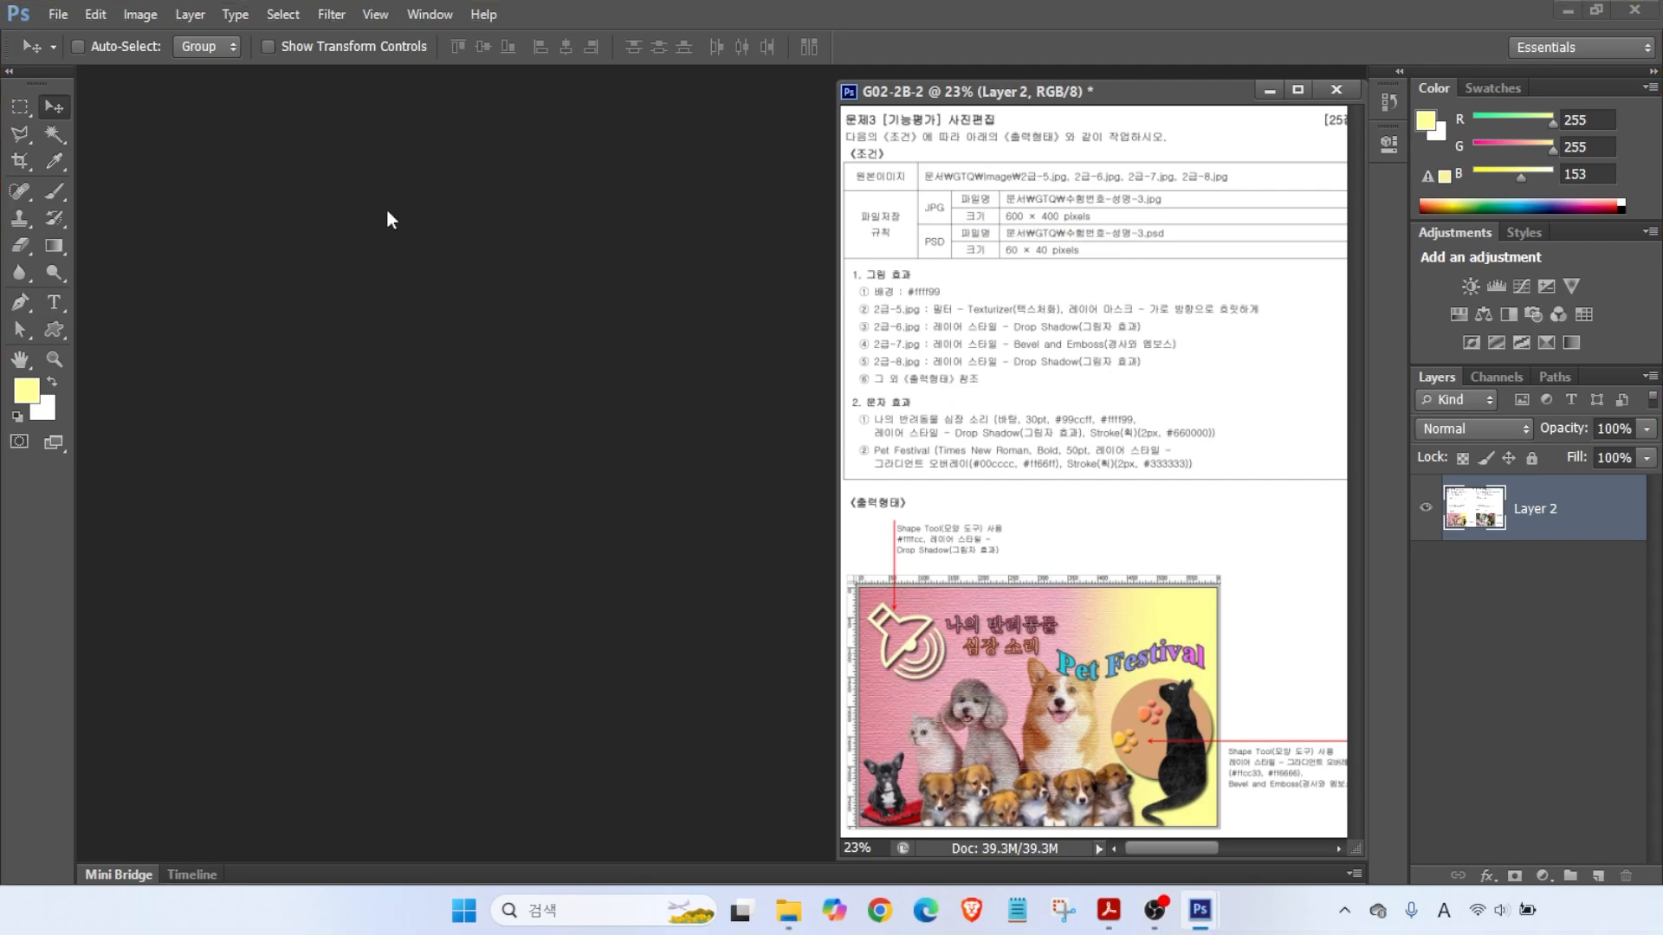
- Start a new document named with the candidate's exam number and name
left_click(58, 14)
left_click(77, 37)
type("1234-")
key("Hangul")
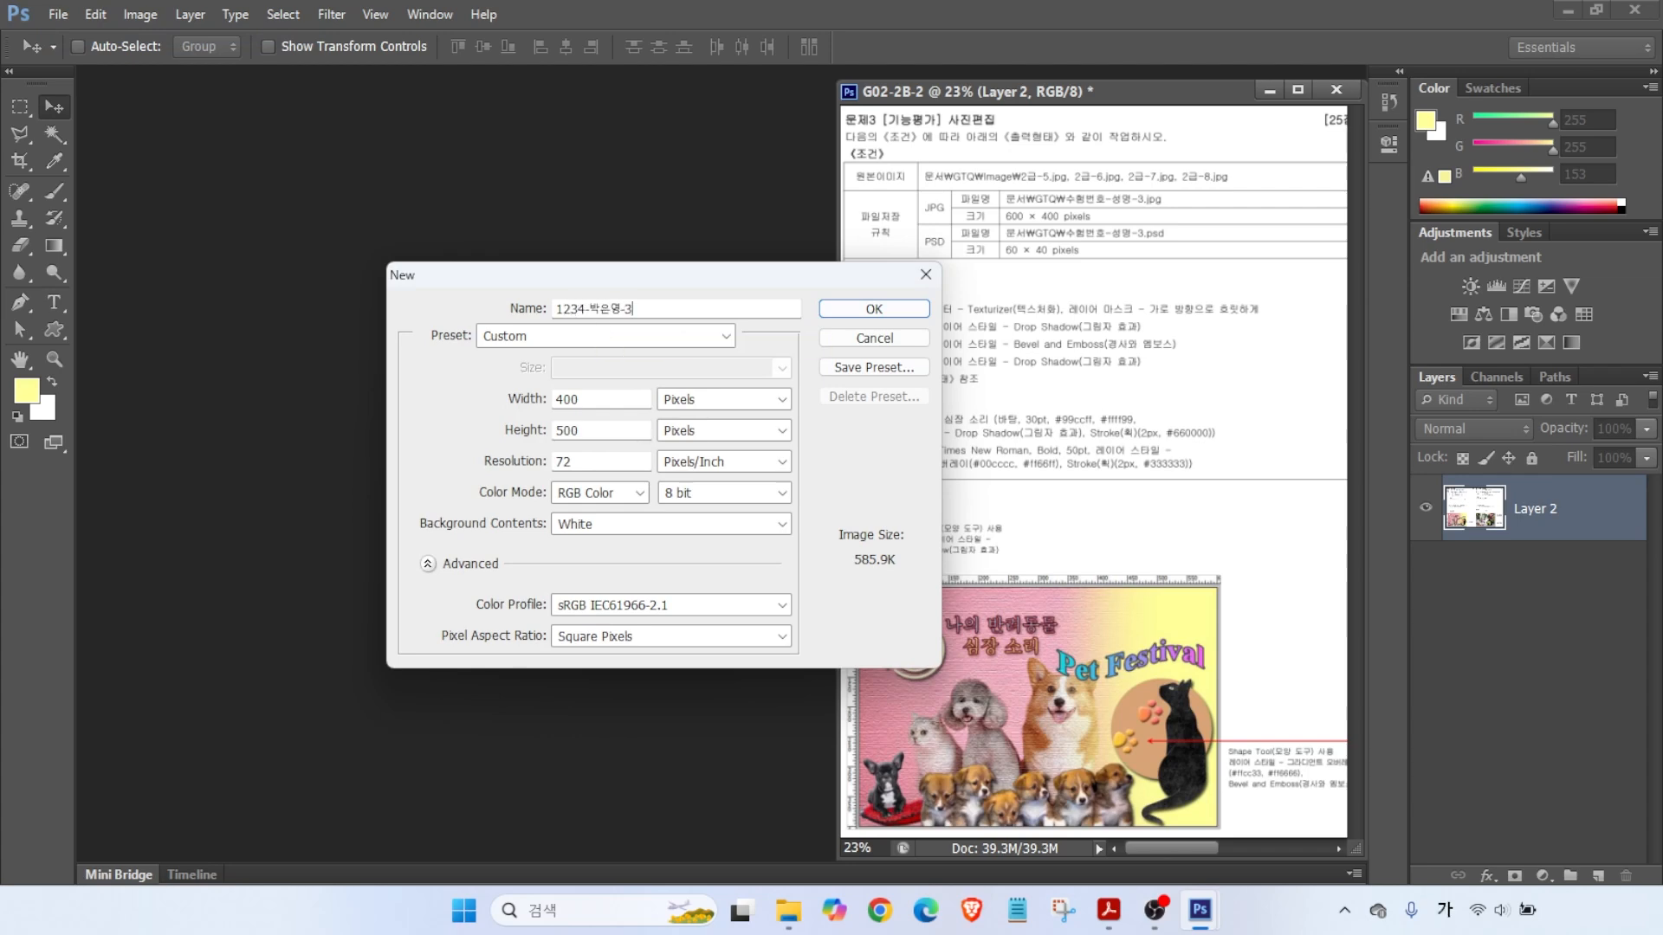
- Set the document to 600 × 400 pixels at 72 ppi, create it, and show rulers
left_click(624, 398)
type("600")
key("Tab")
key("Tab")
type("400")
key("alt")
mouse_move(544, 447)
left_mouse_down()
mouse_move(593, 476)
mouse_move(538, 478)
mouse_move(678, 511)
mouse_move(658, 479)
mouse_move(536, 481)
mouse_move(627, 536)
mouse_move(545, 515)
left_mouse_up()
left_click_drag(848, 292, 882, 308)
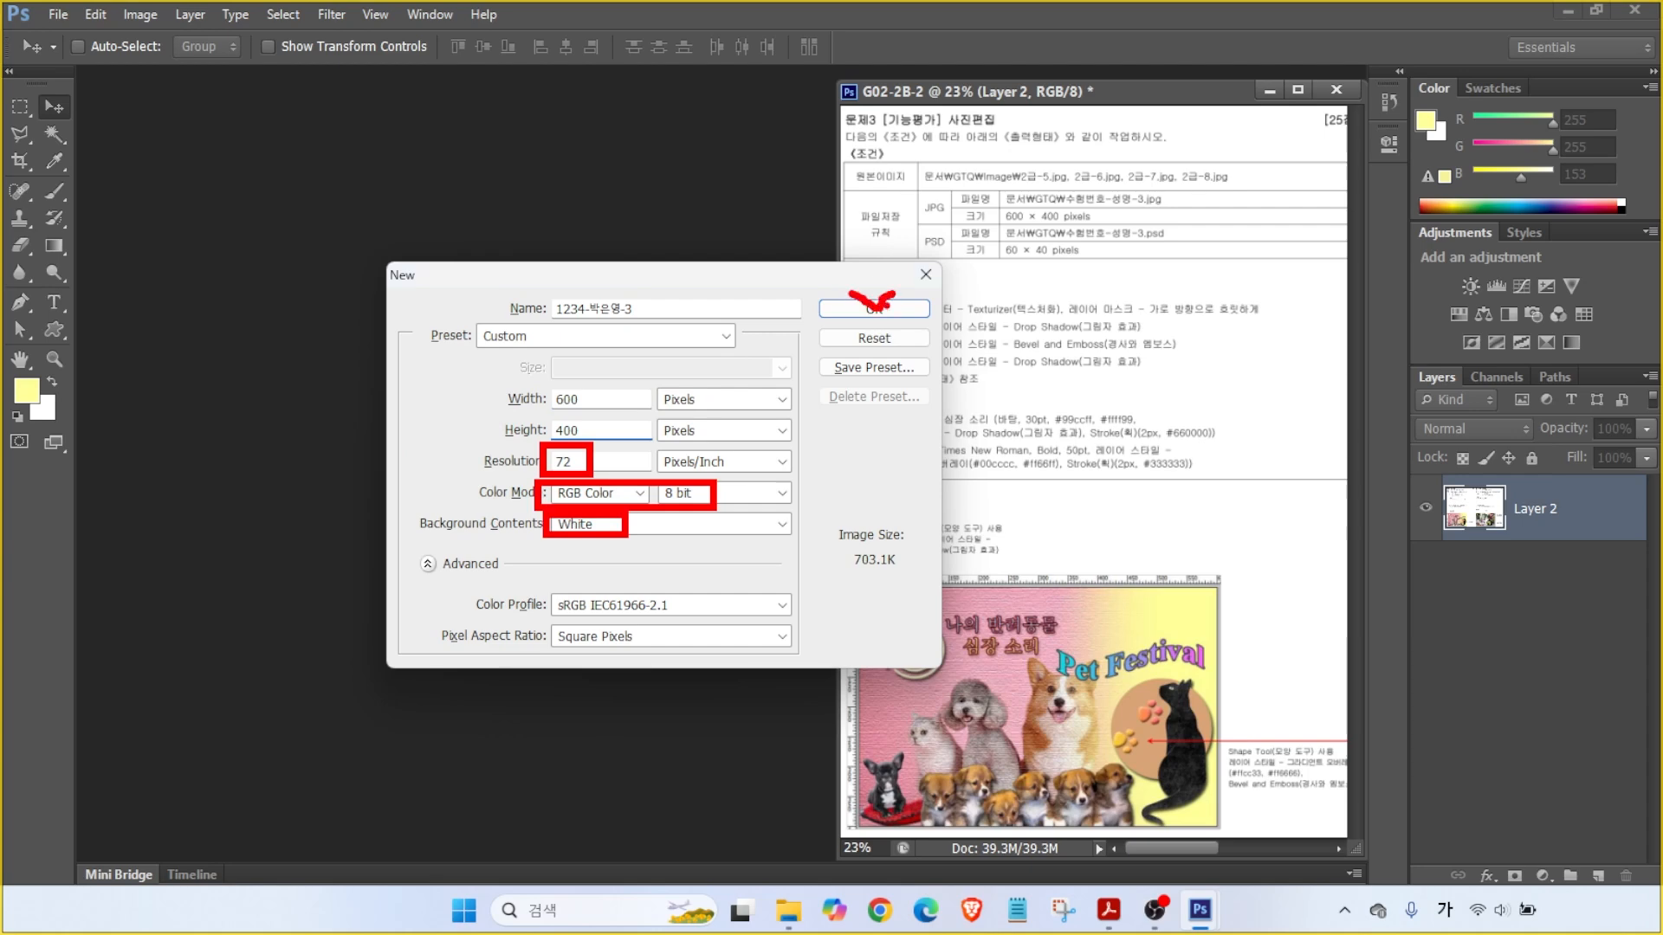
left_click(873, 308)
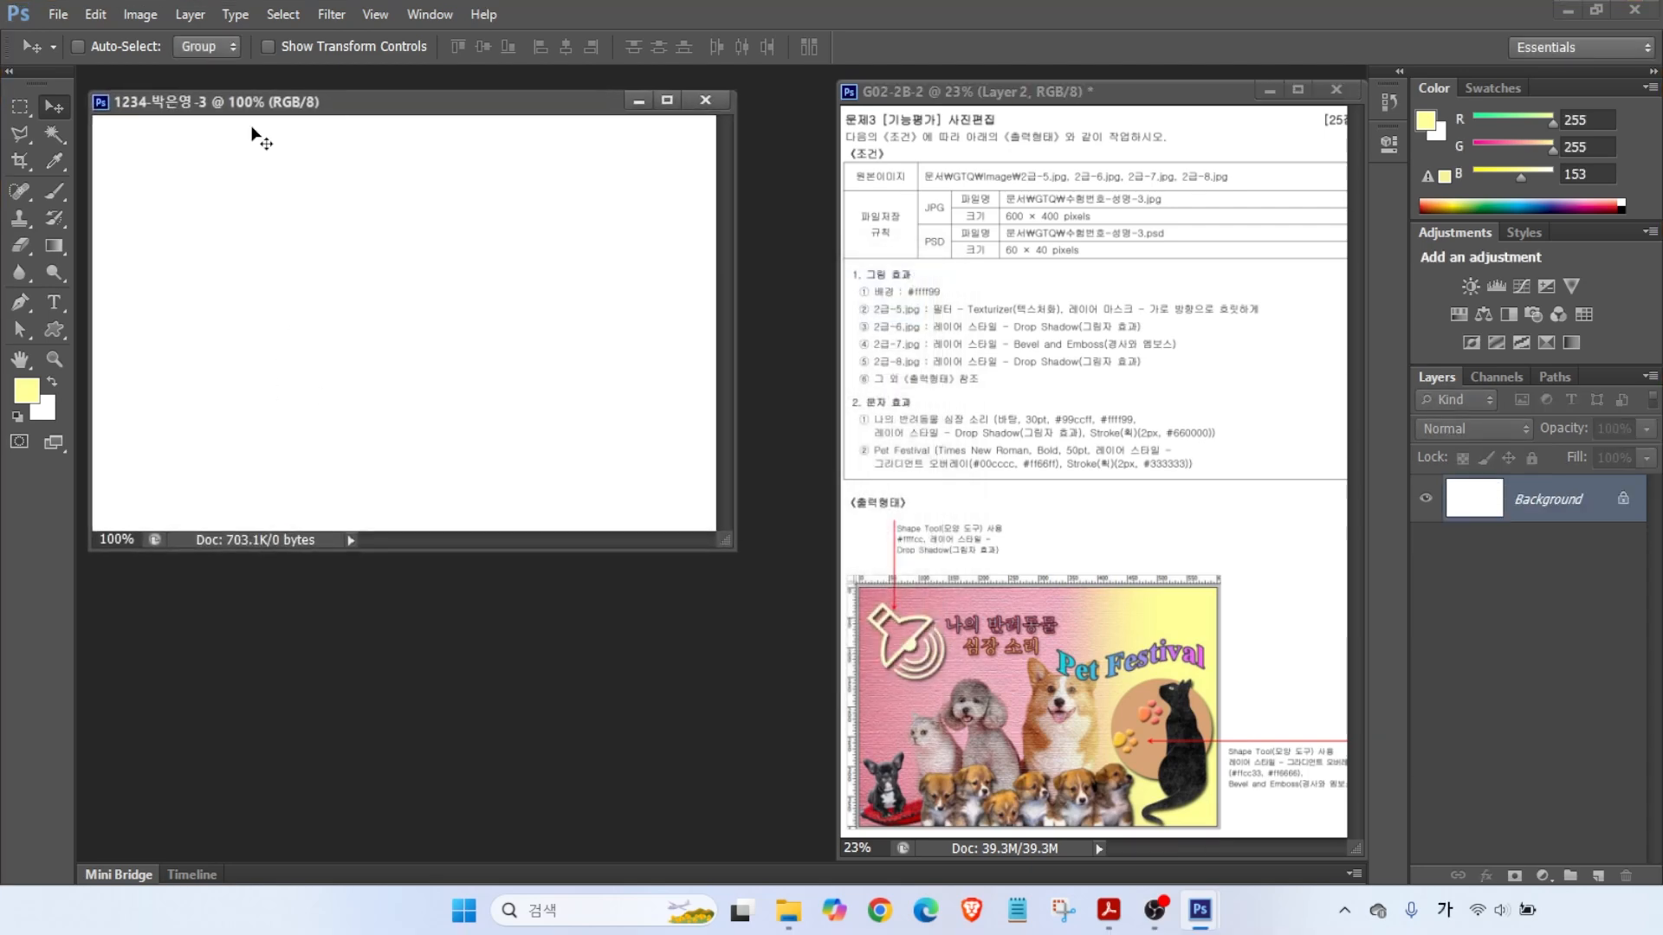
key("ctrl+r")
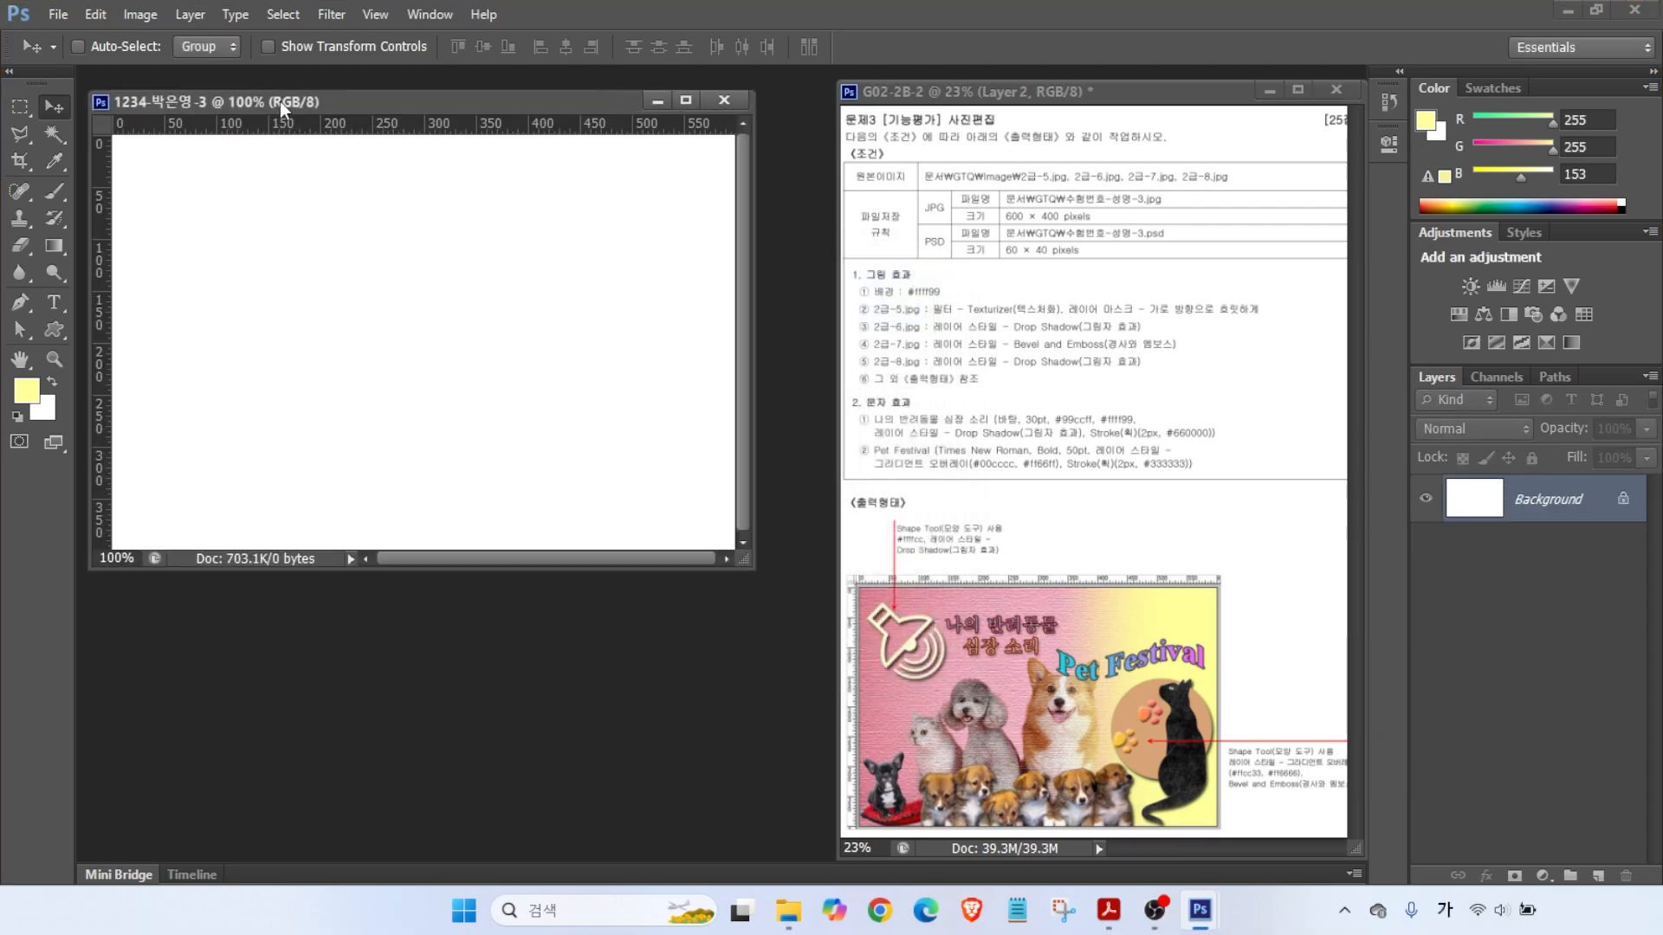
- Confirm the foreground colour is #ffff99 in the Color Picker
key("ctrl")
left_click(26, 391)
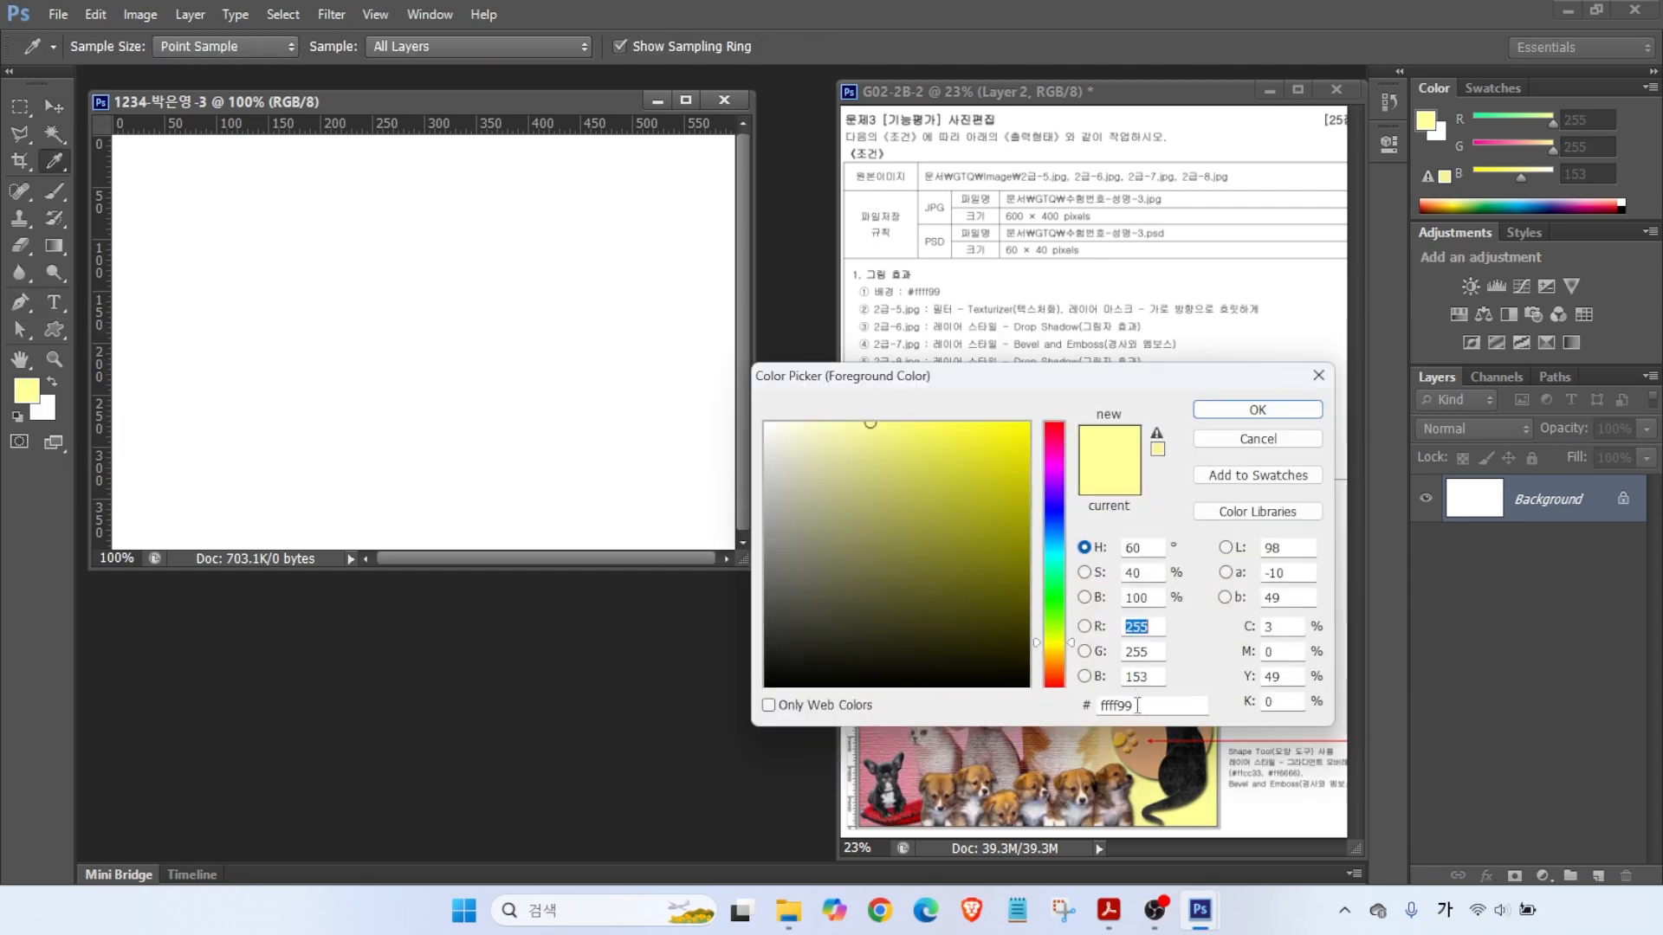
key("ctrl")
left_click(1257, 410)
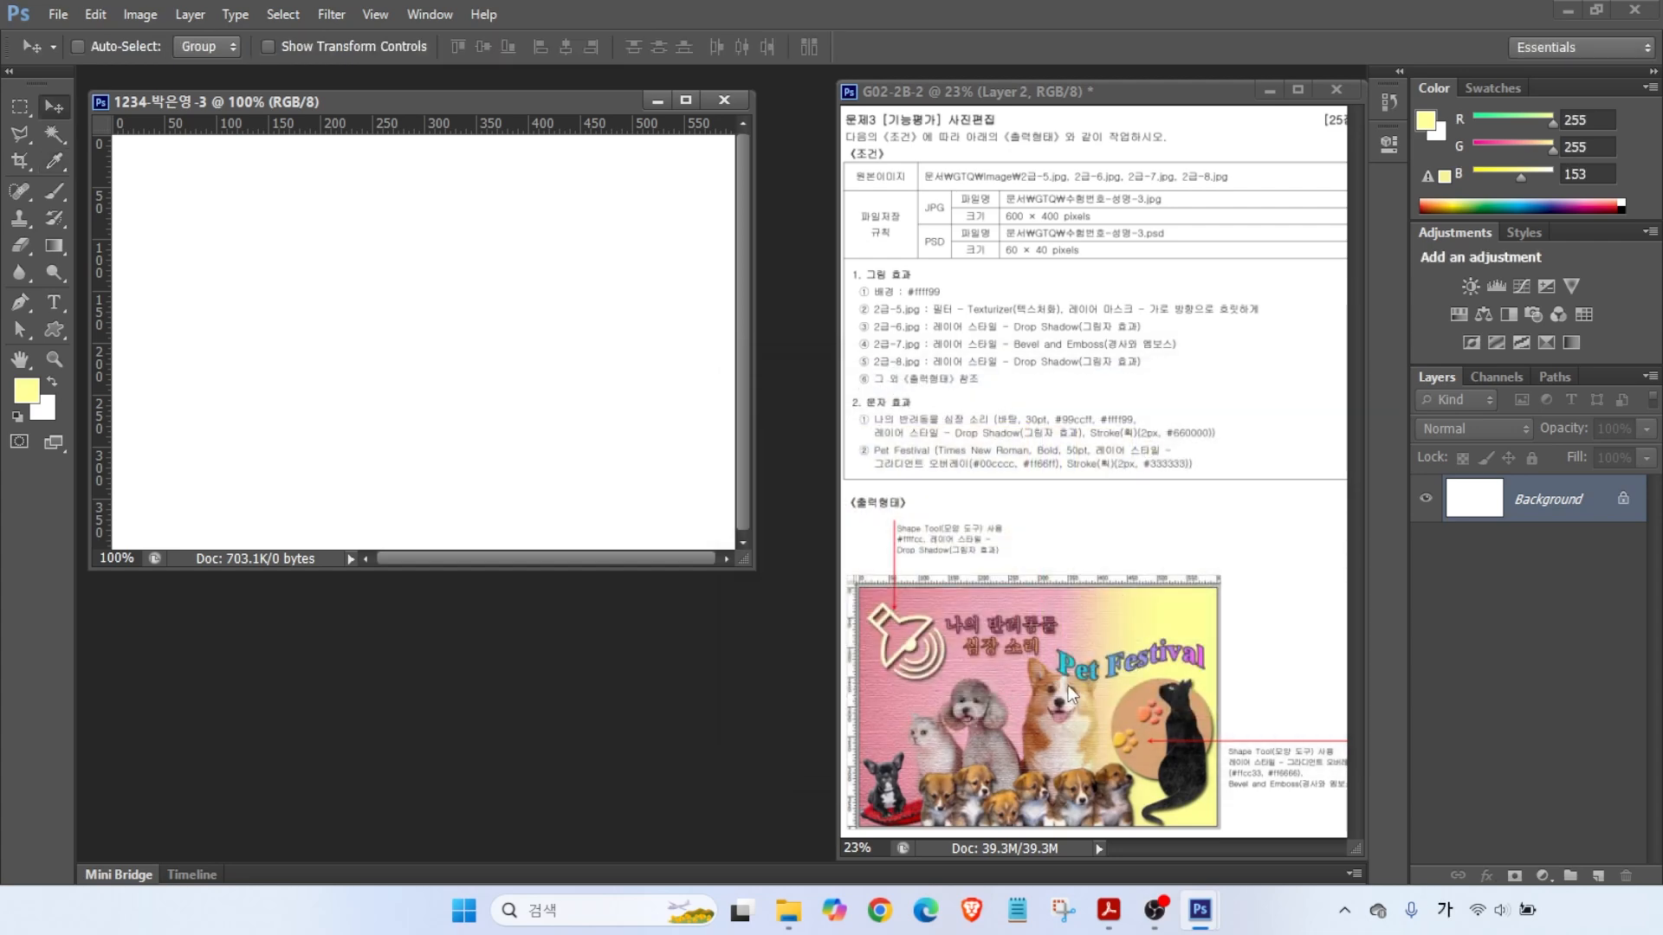
- Fill the canvas with the #ffff99 foreground colour at 100% opacity
left_click(97, 15)
key("ctrl")
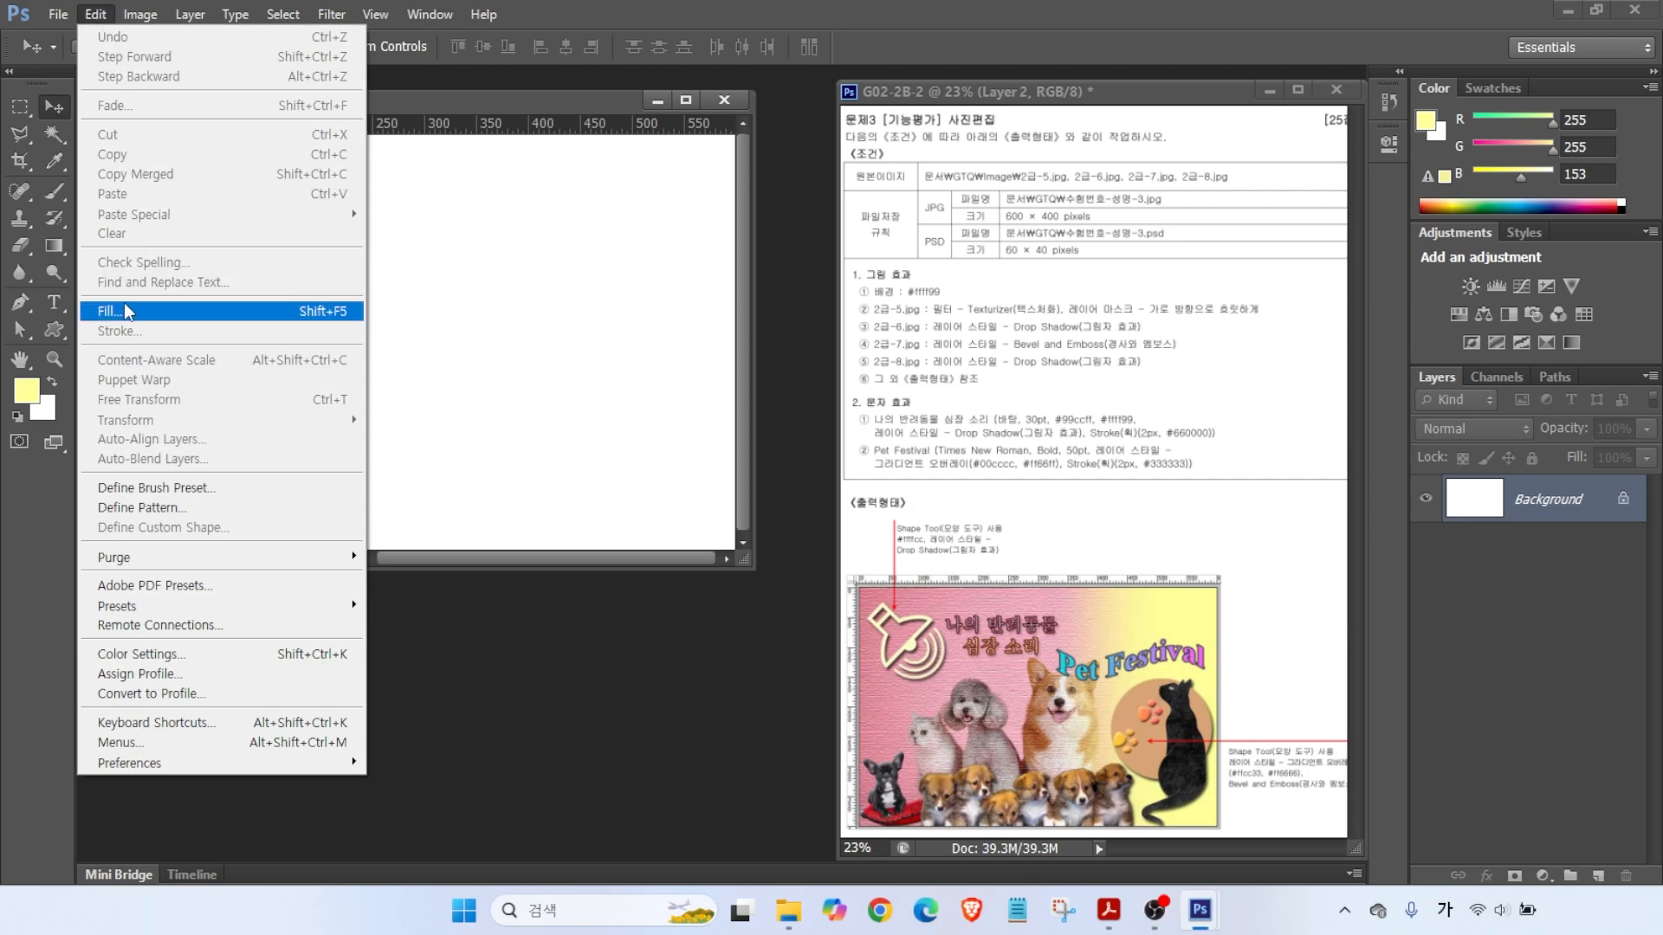
left_click(125, 310)
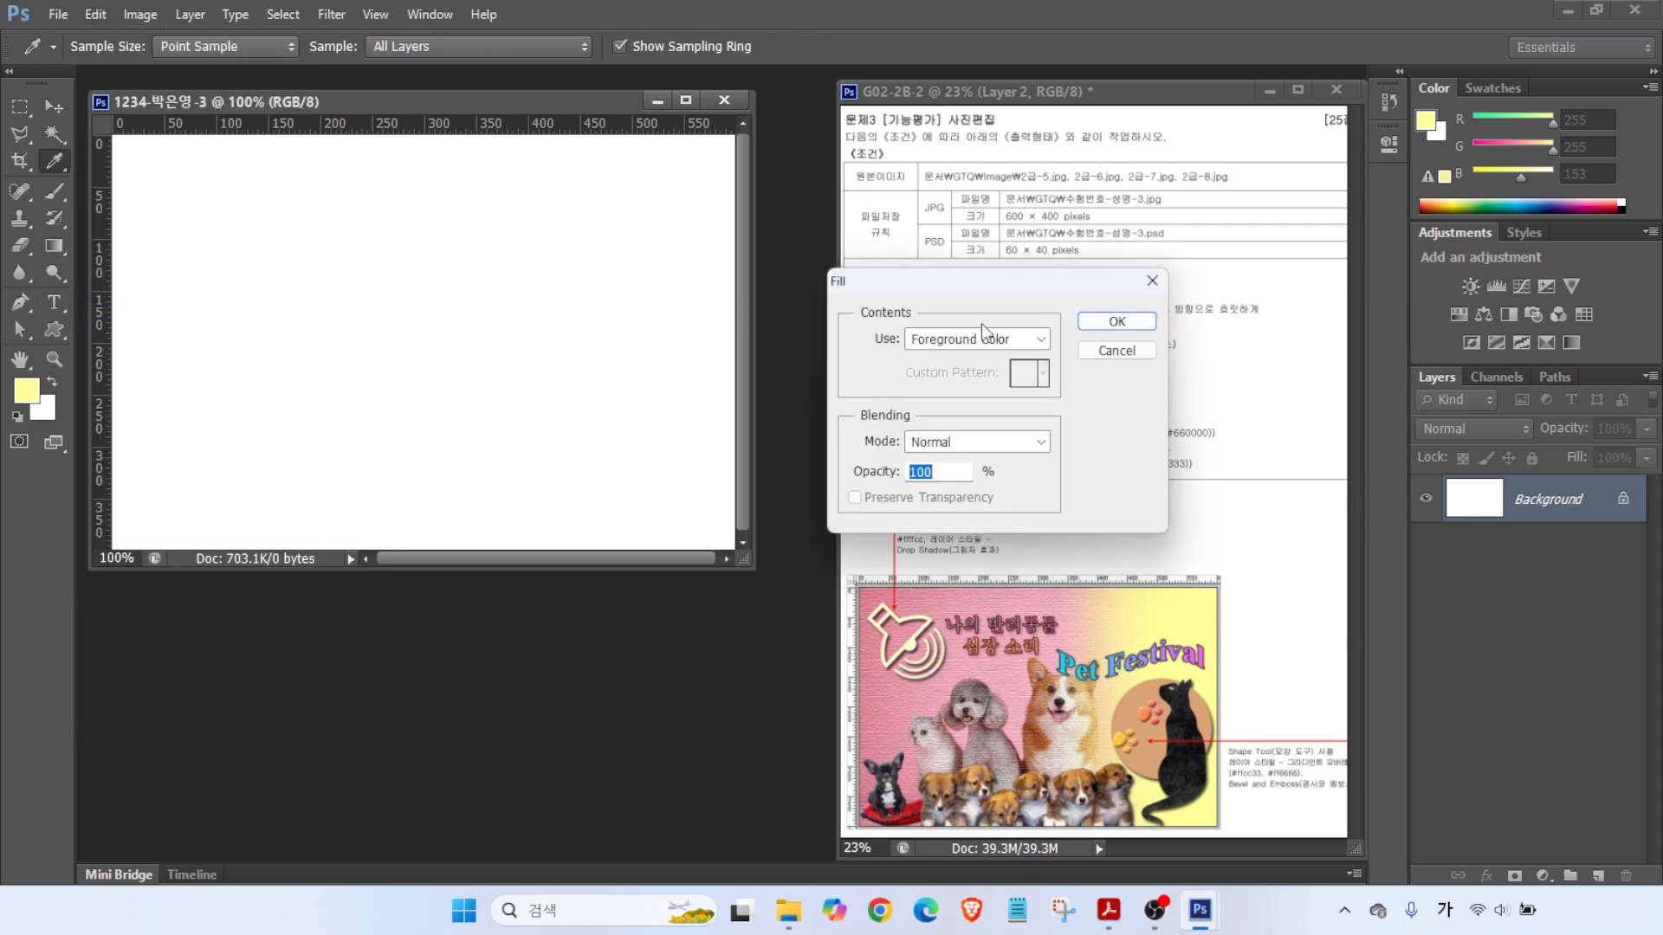
key("ctrl")
left_click(1119, 321)
key("v")
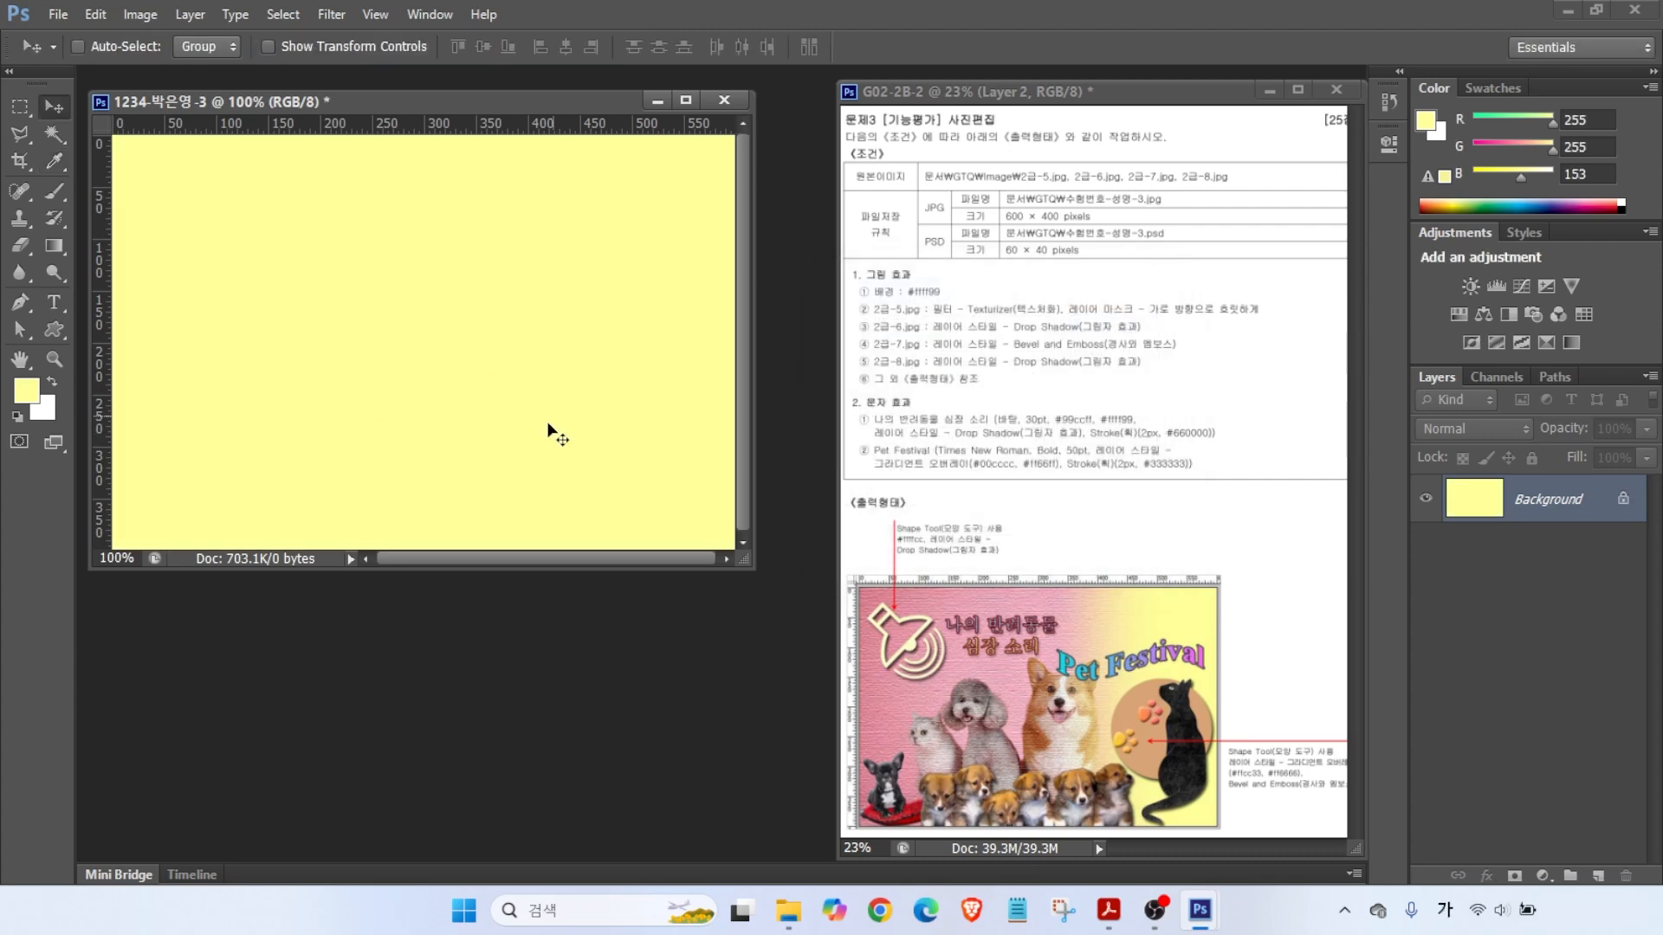
- Open 2급-5.jpg and resize it to 600 × 400 pixels
key("ctrl")
key("ctrl+o")
double_click(608, 453)
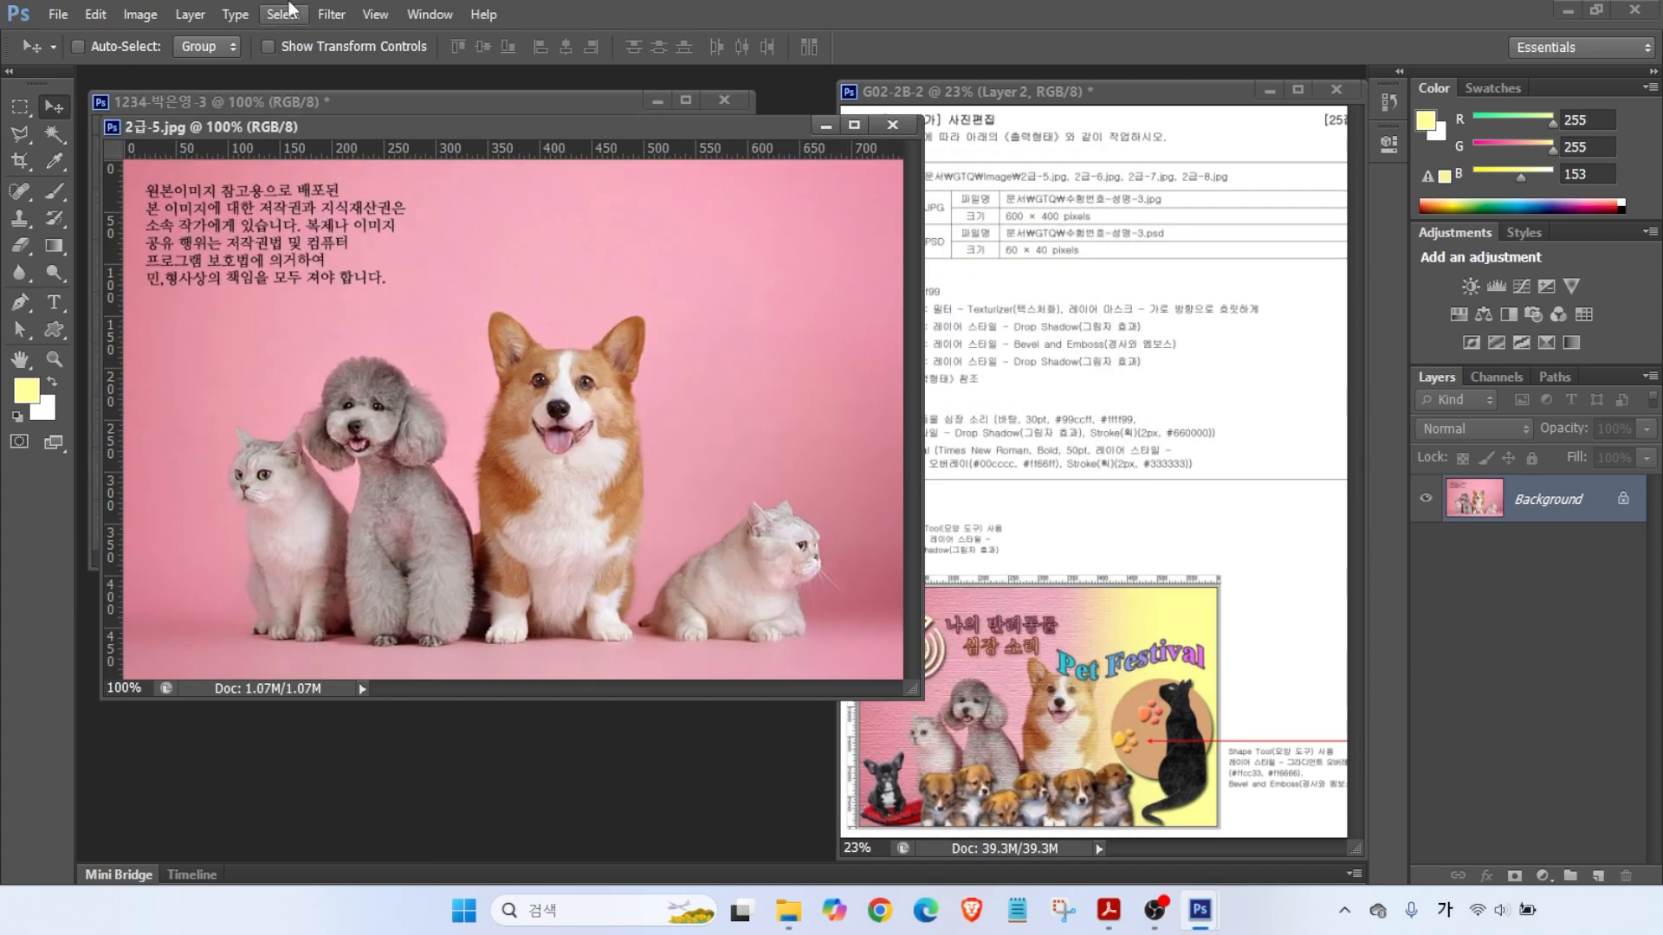
left_click(140, 15)
left_click(170, 165)
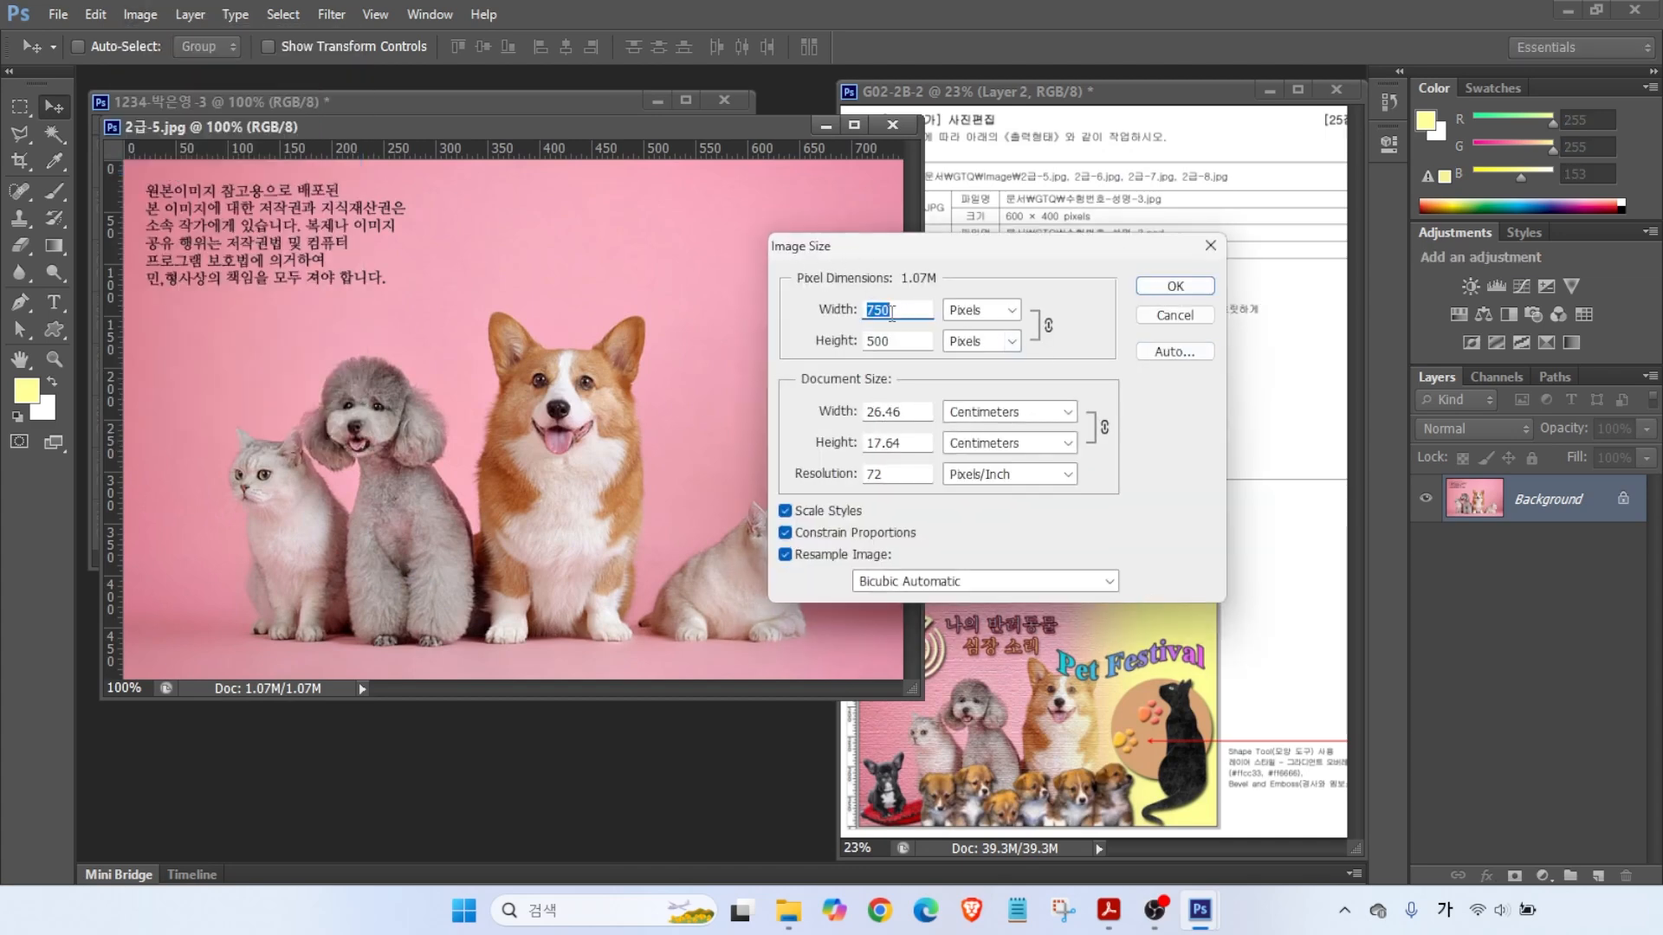
type("600")
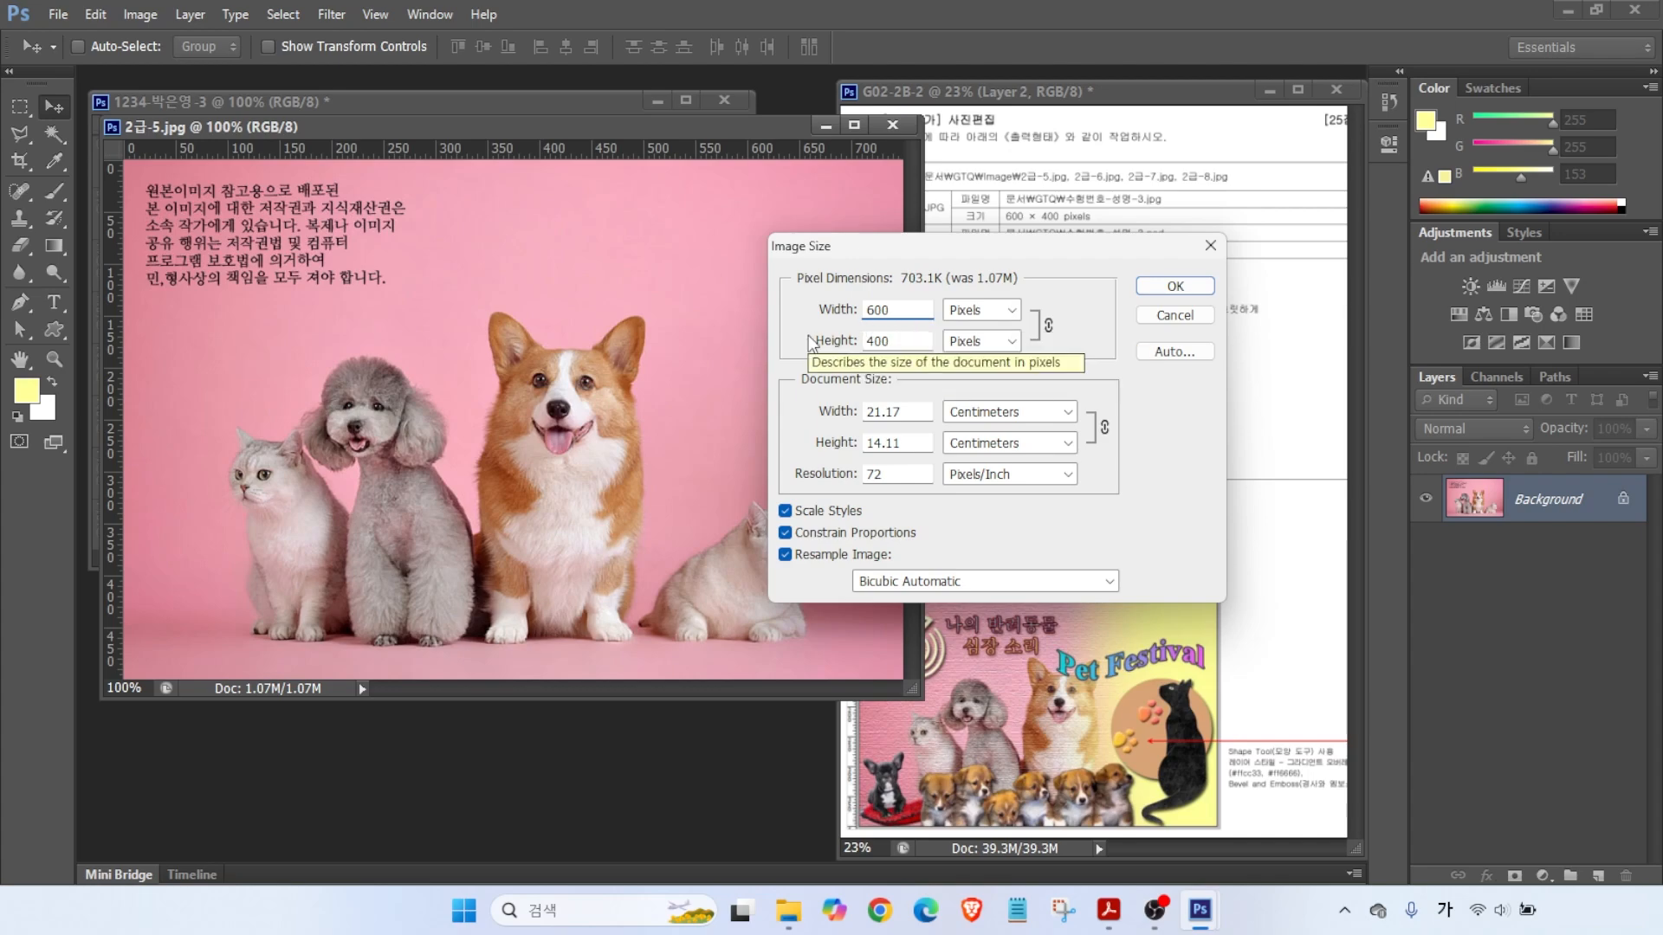
key("Return")
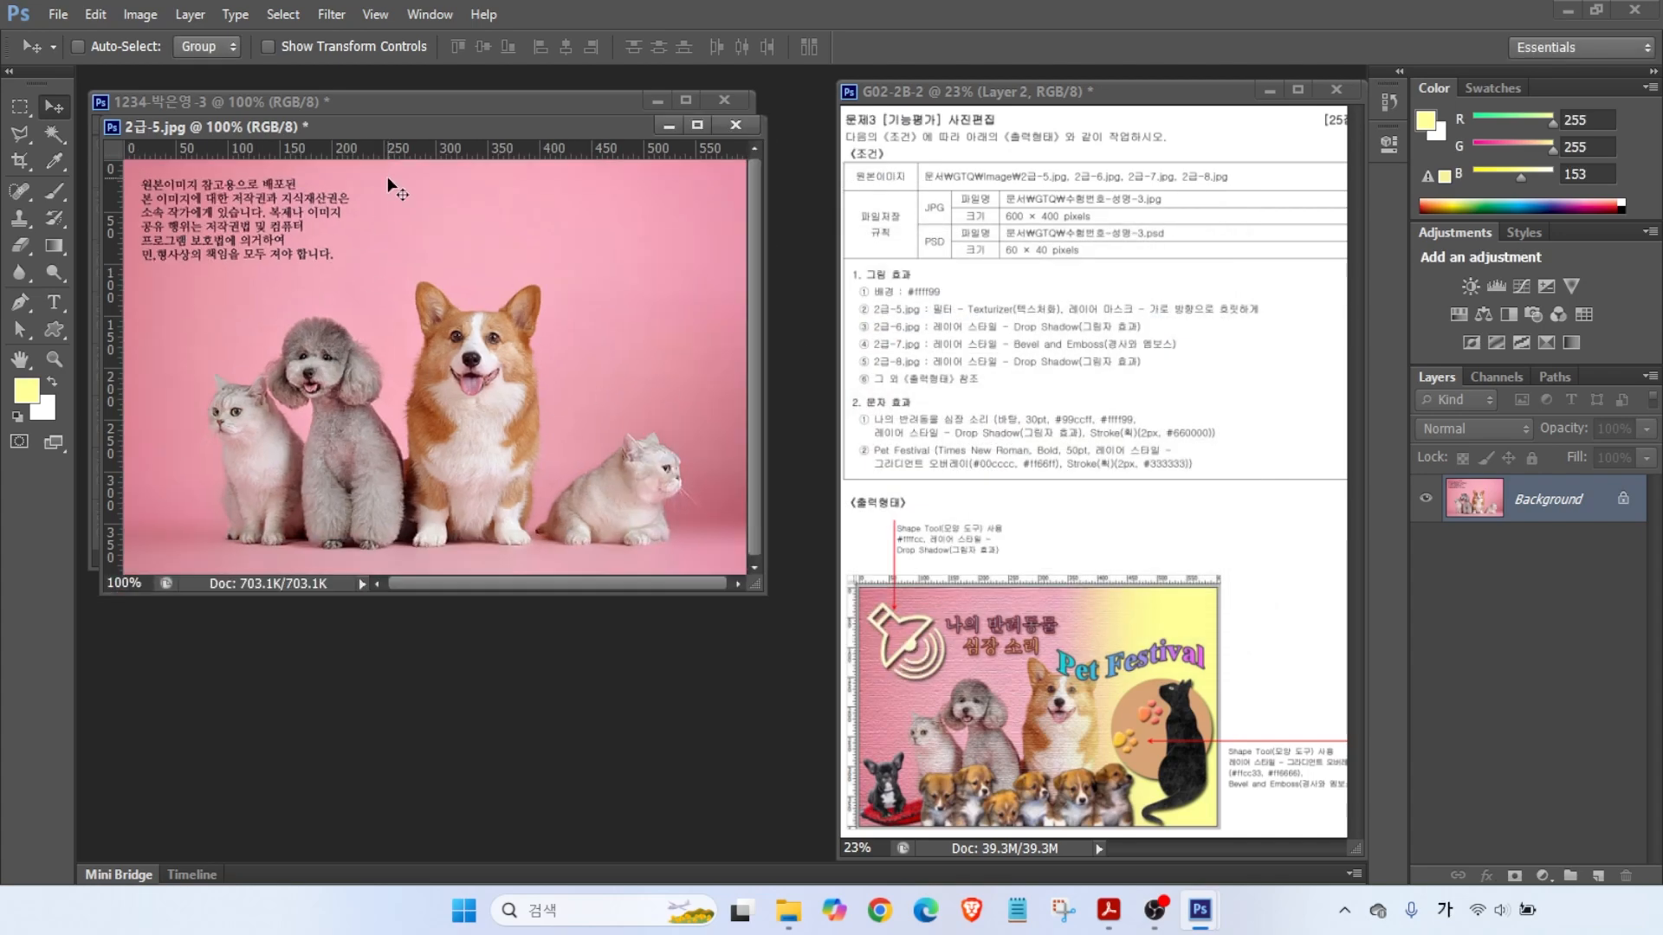
- Drag the photo onto the yellow canvas, close the source unsaved, and name the layer 2-5
left_click_drag(402, 127, 480, 185)
left_click_drag(278, 314, 121, 299)
left_click(809, 187)
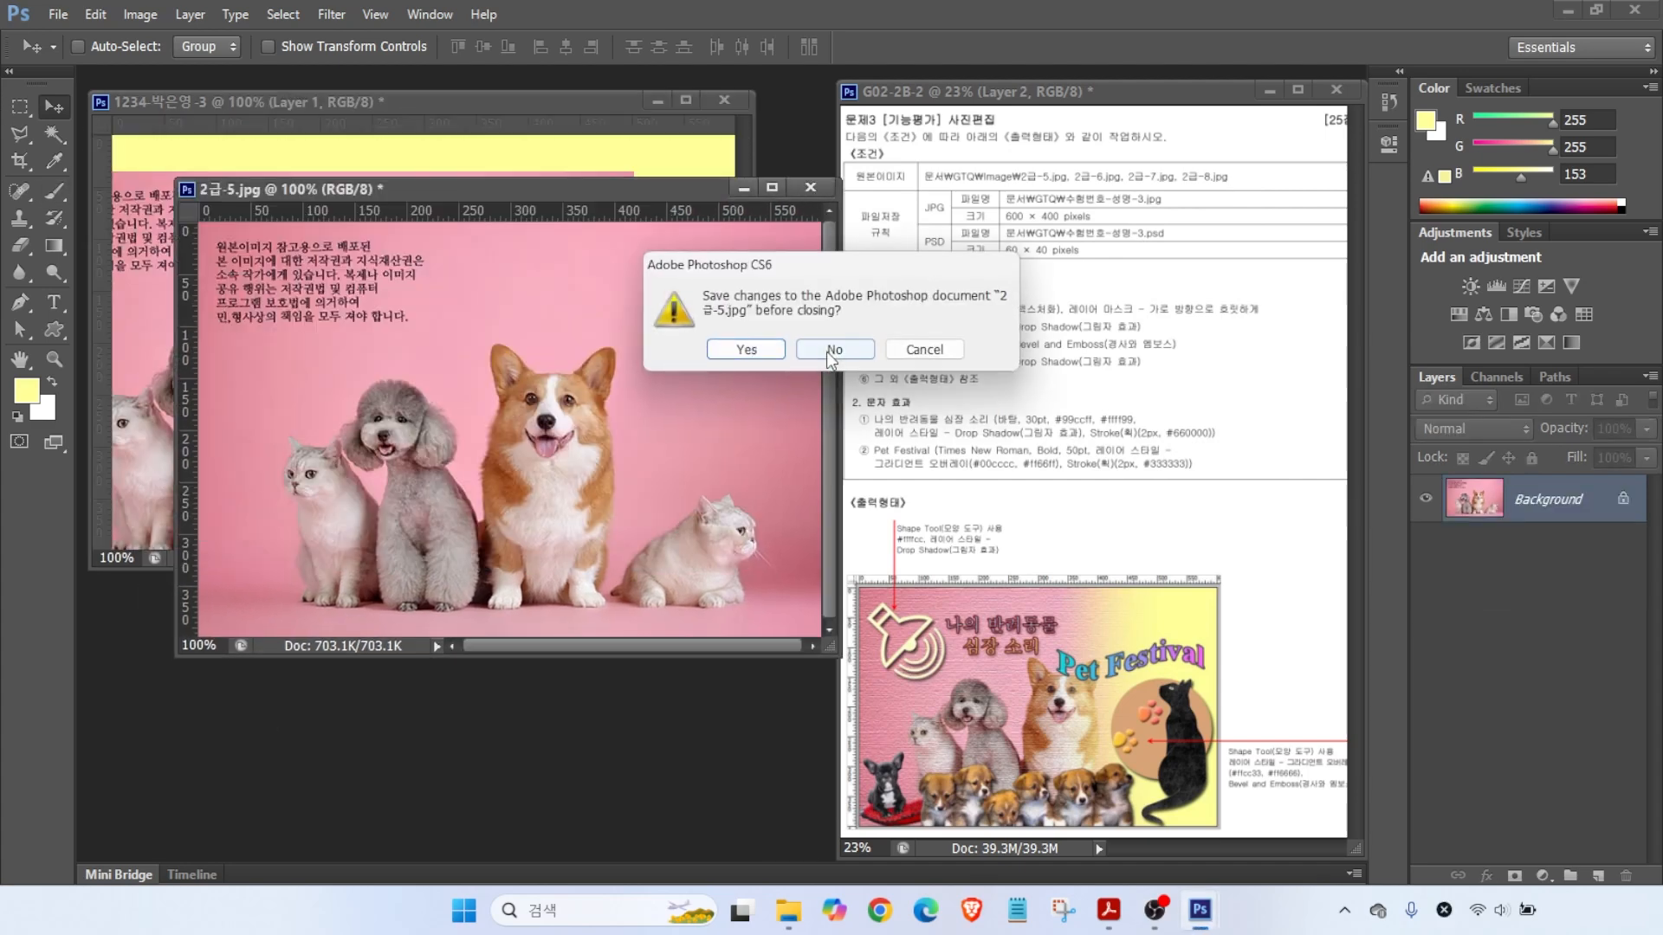
left_click(818, 350)
left_click_drag(388, 401, 492, 366)
double_click(1532, 511)
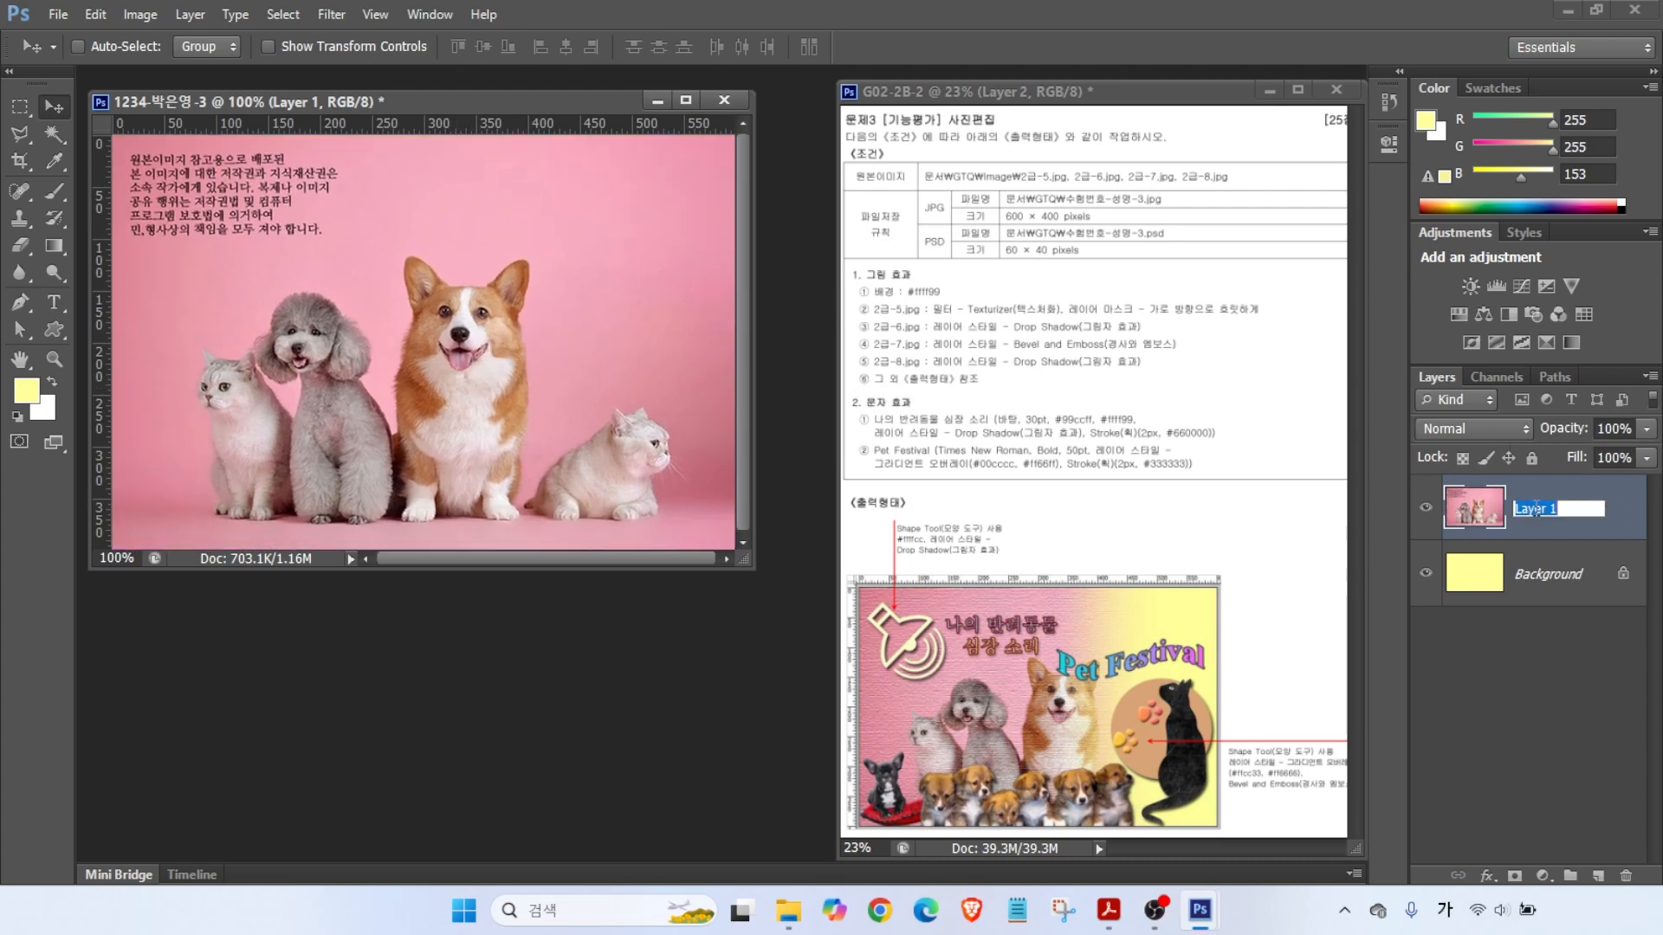
type("2-5")
key("Return")
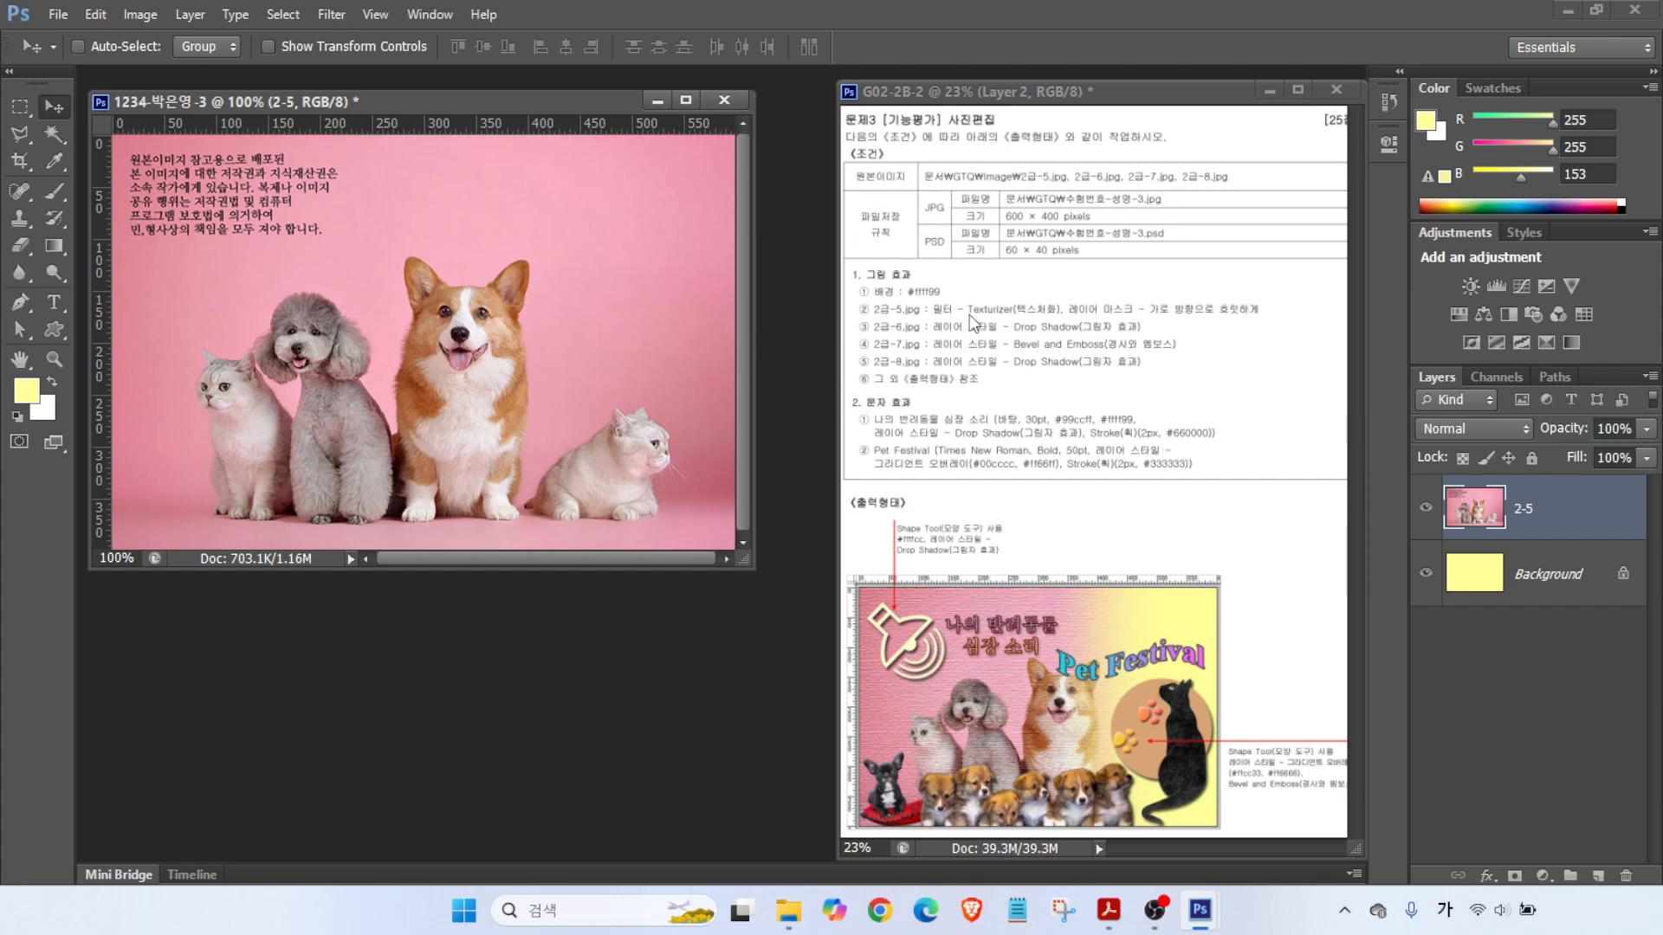
- Apply the Texturizer filter (Canvas, 100% scaling, relief 4) to the 2-5 layer from the Filter Gallery
left_click(332, 15)
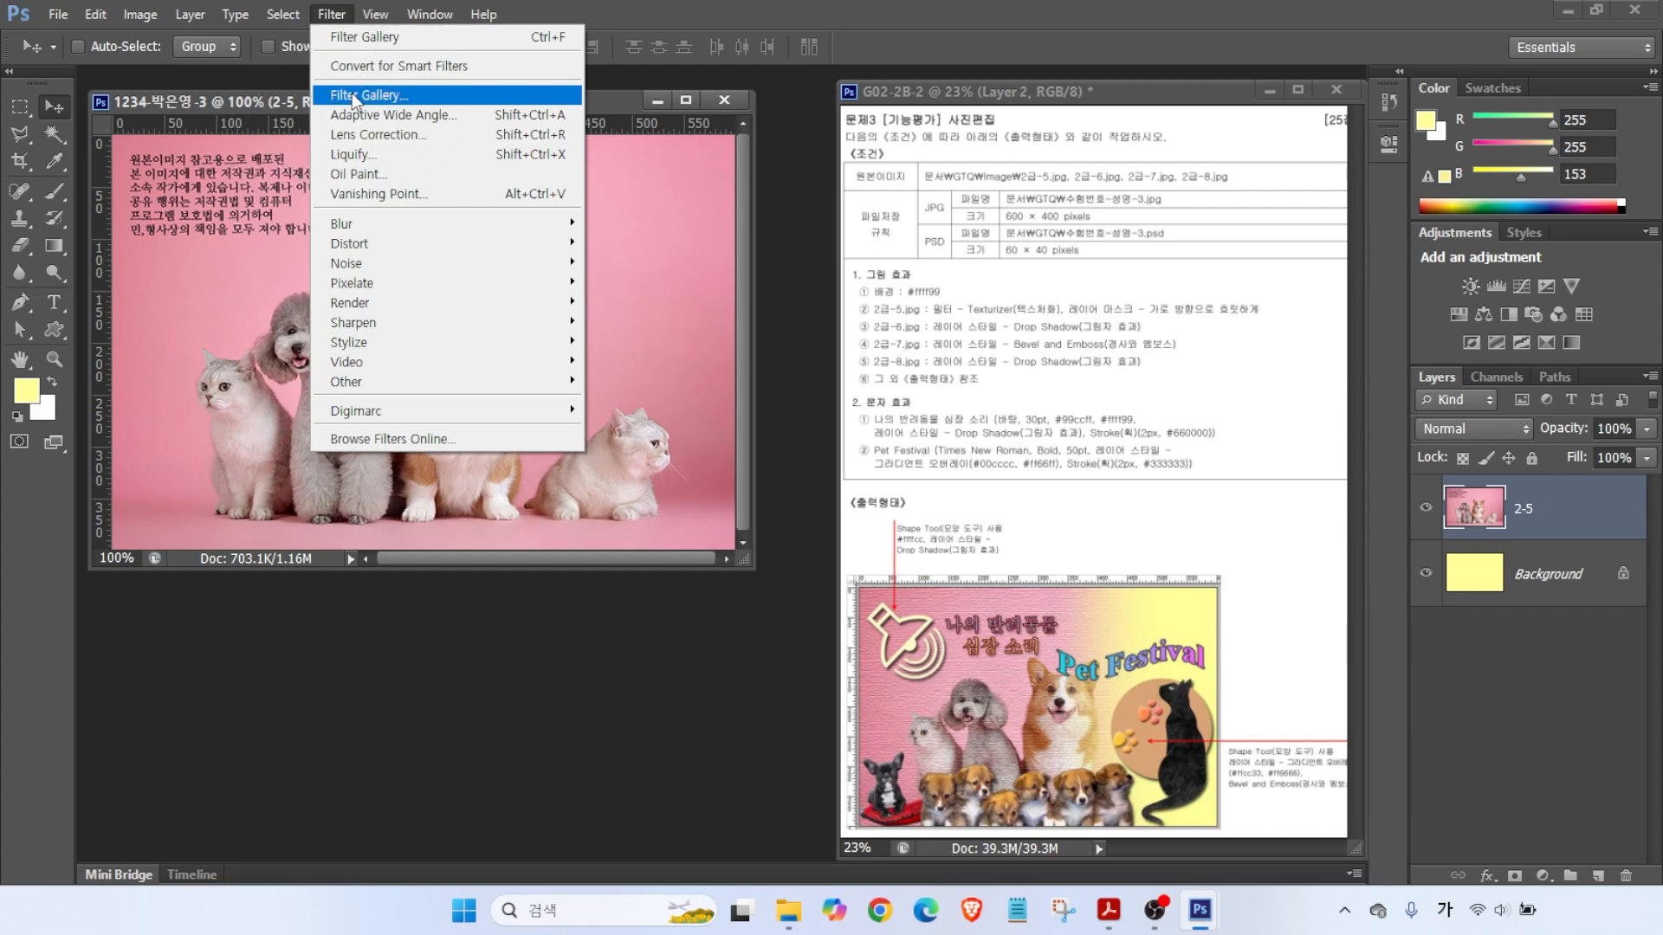
left_click(356, 95)
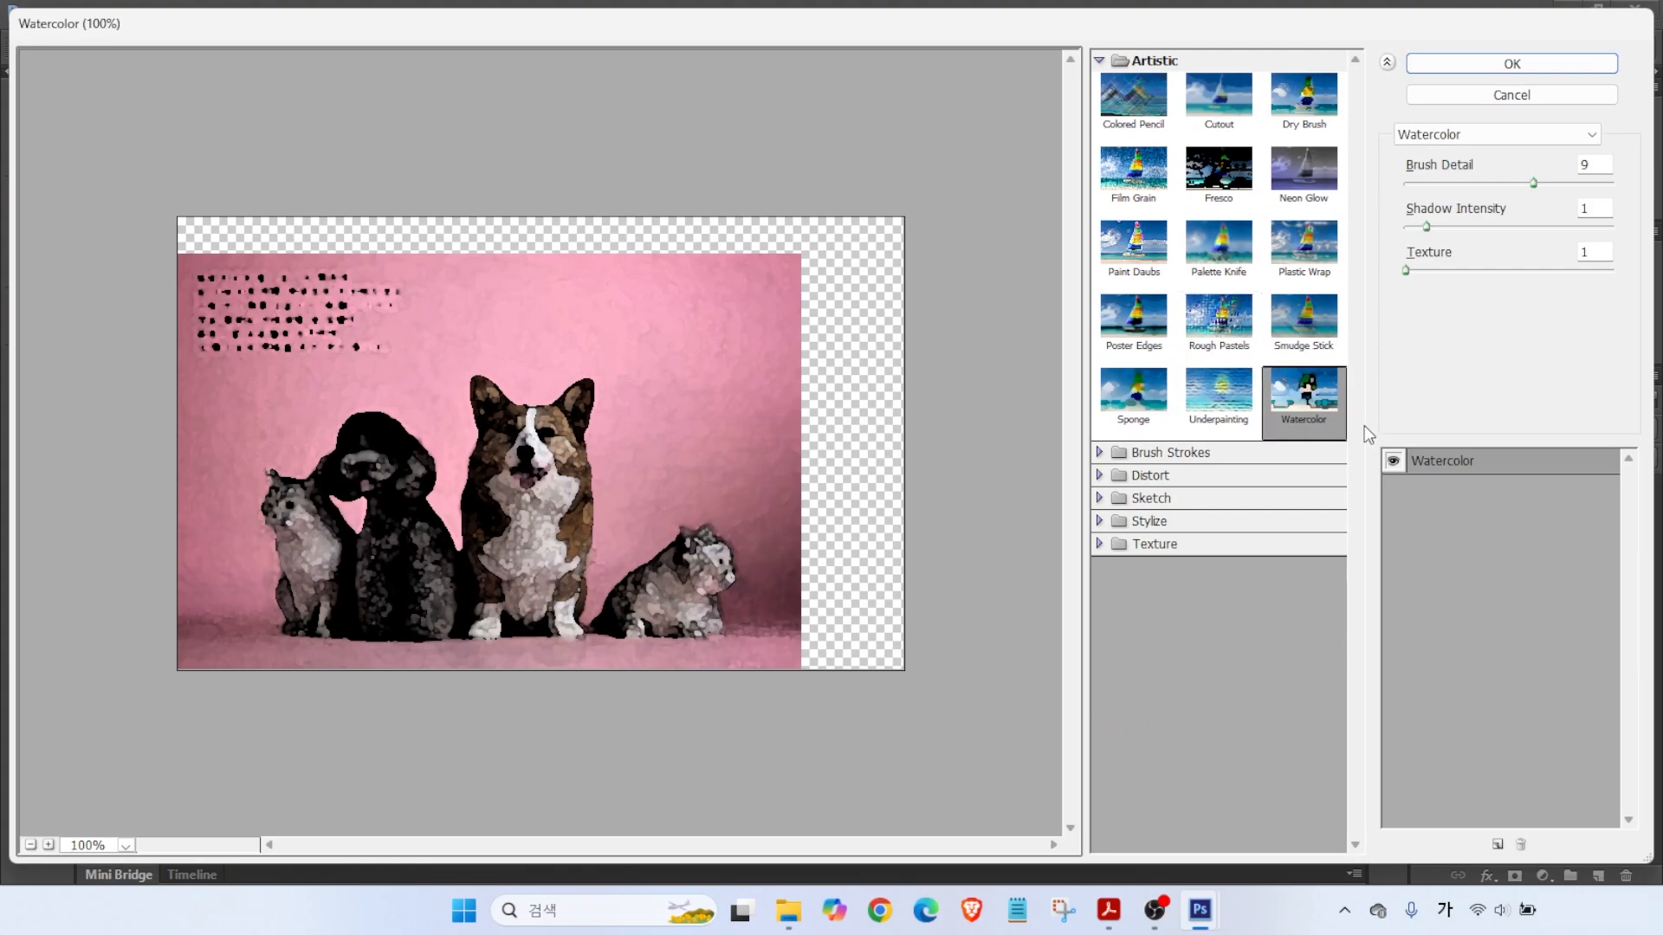
left_click(1143, 544)
left_click(1307, 666)
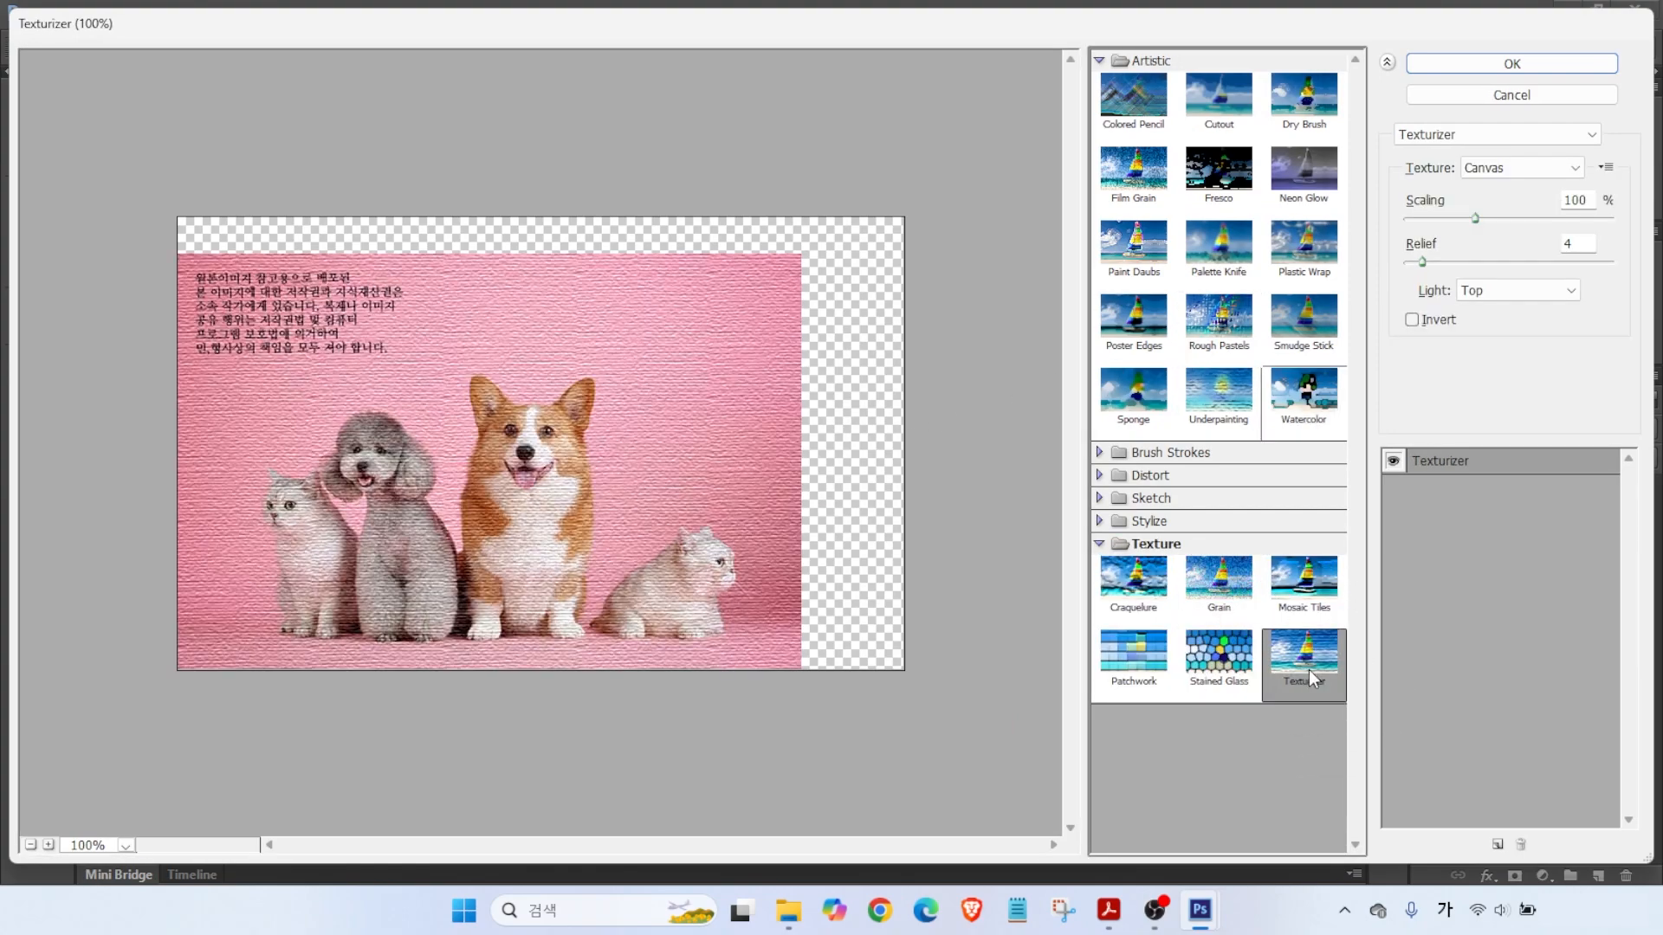
left_click(1511, 63)
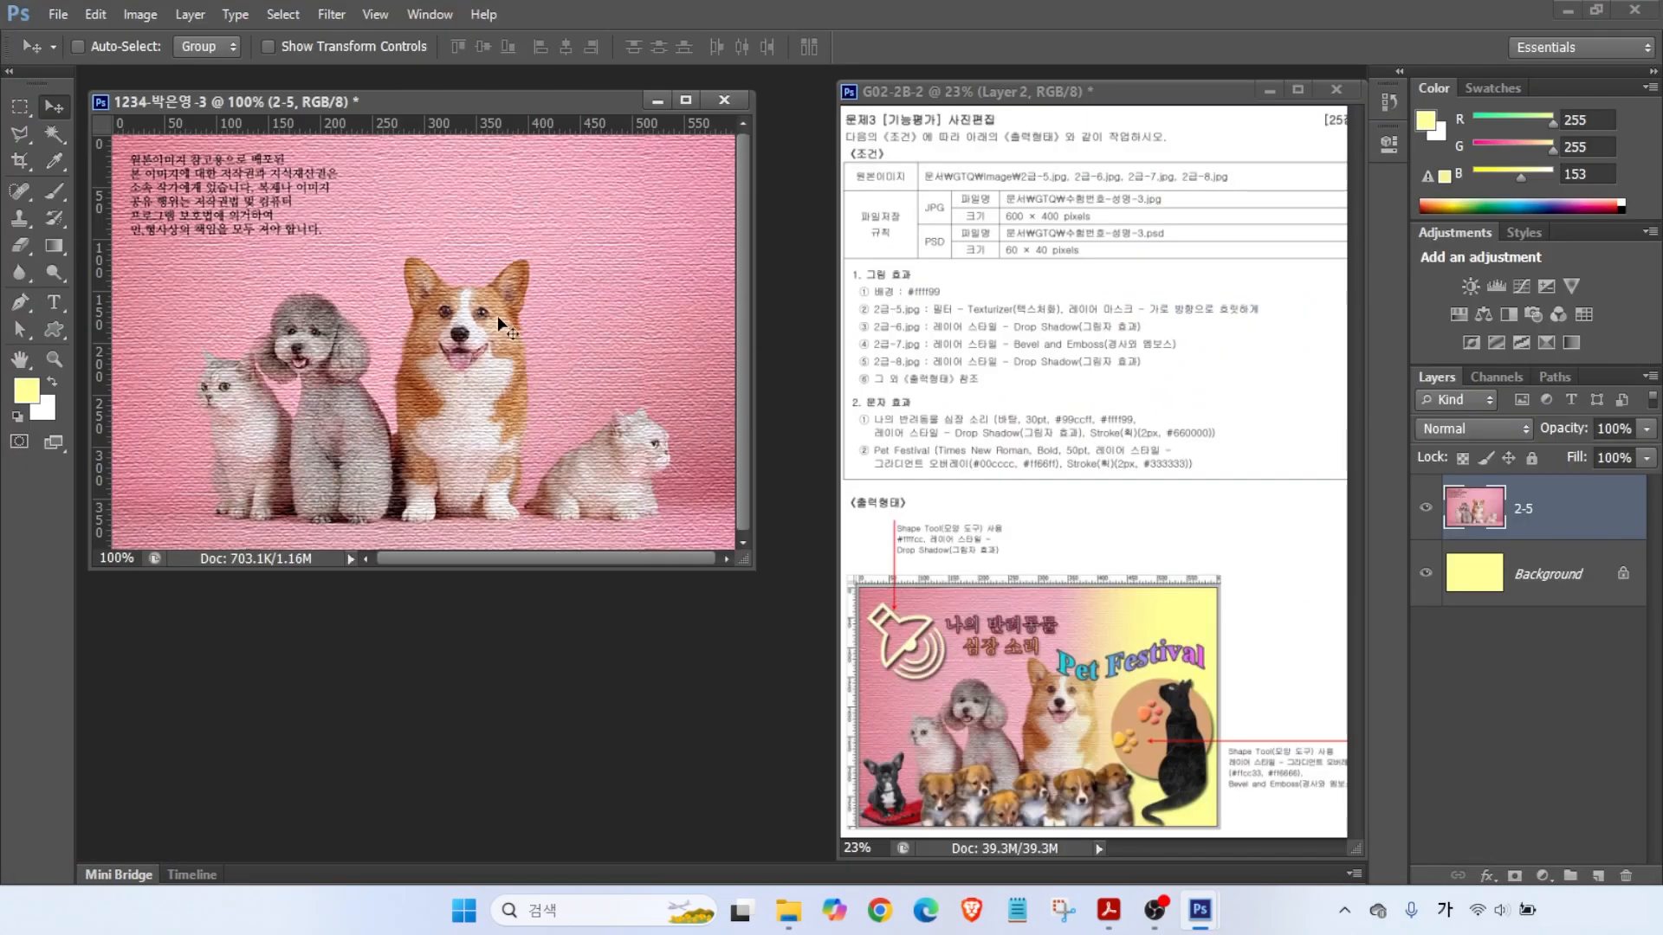
key("alt+2")
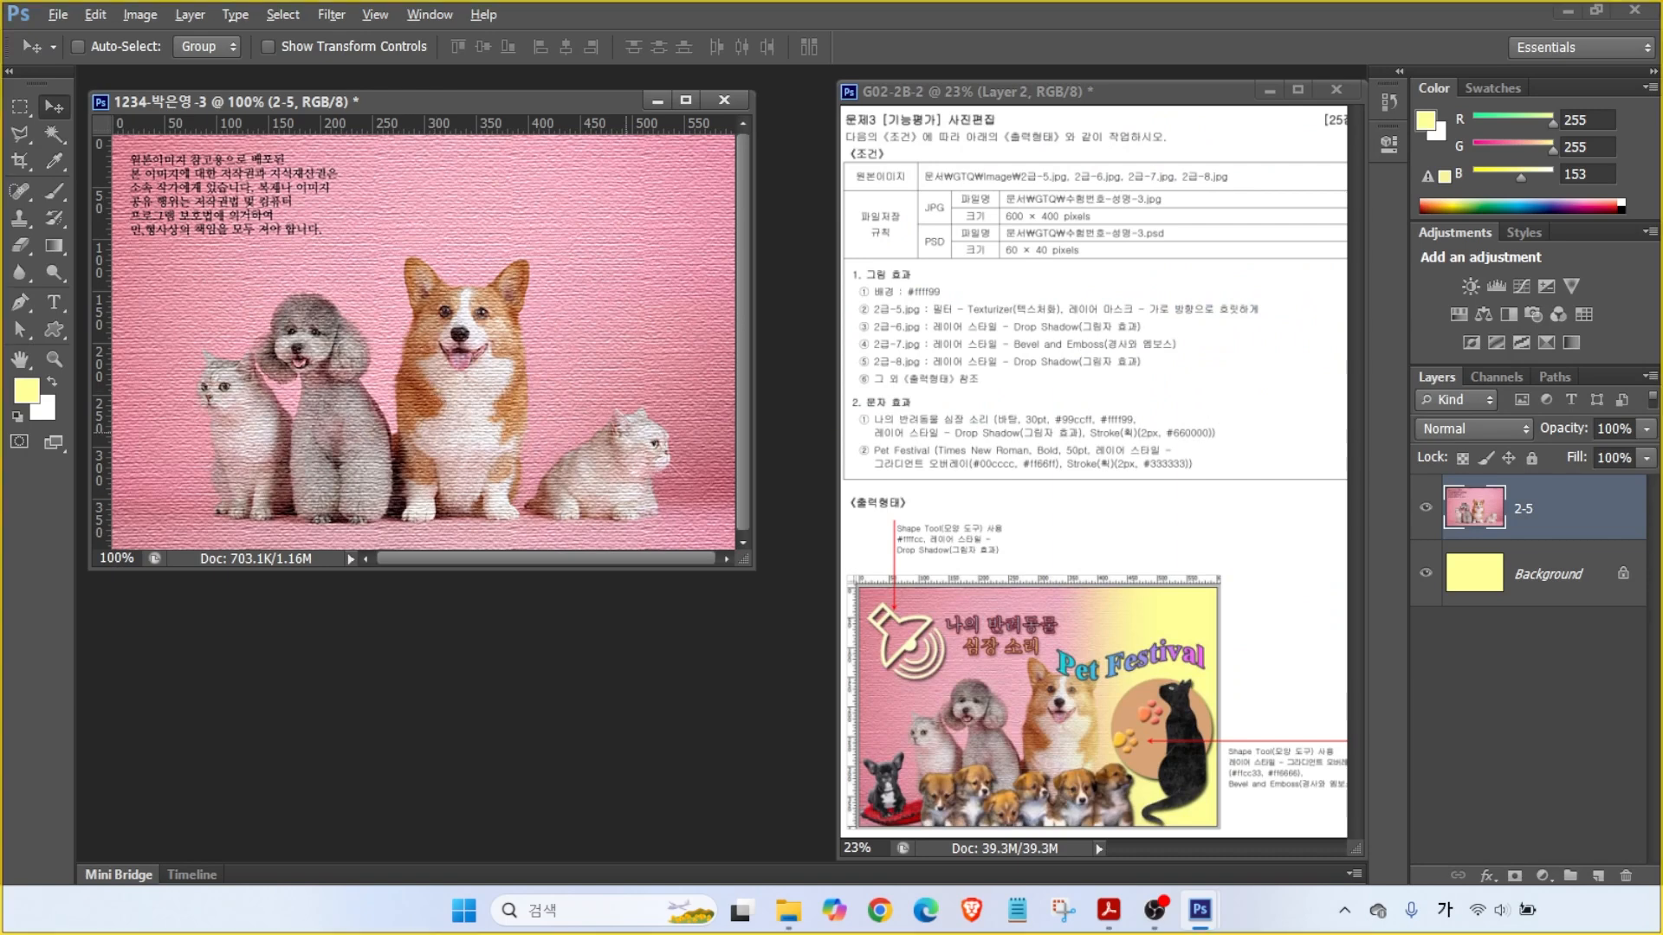
- Draw on-screen annotations over the Layers panel and canvas, then clear them
mouse_move(1056, 322)
left_mouse_down()
mouse_move(1282, 320)
mouse_move(1255, 317)
left_mouse_up()
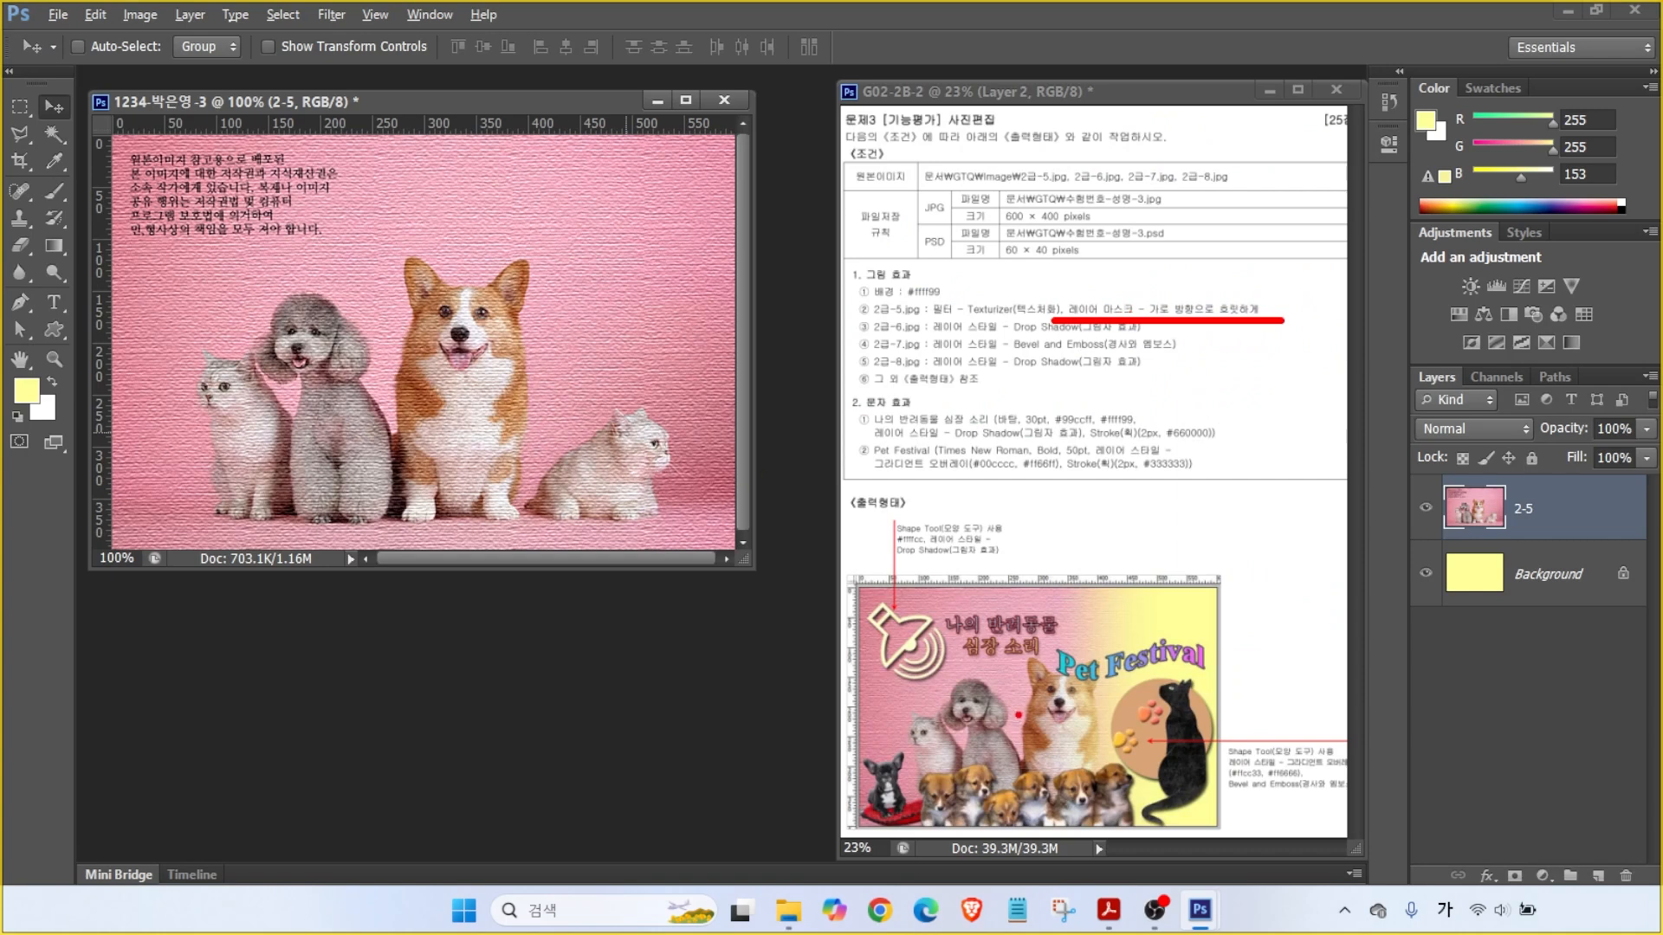
left_click_drag(1065, 748, 1064, 475)
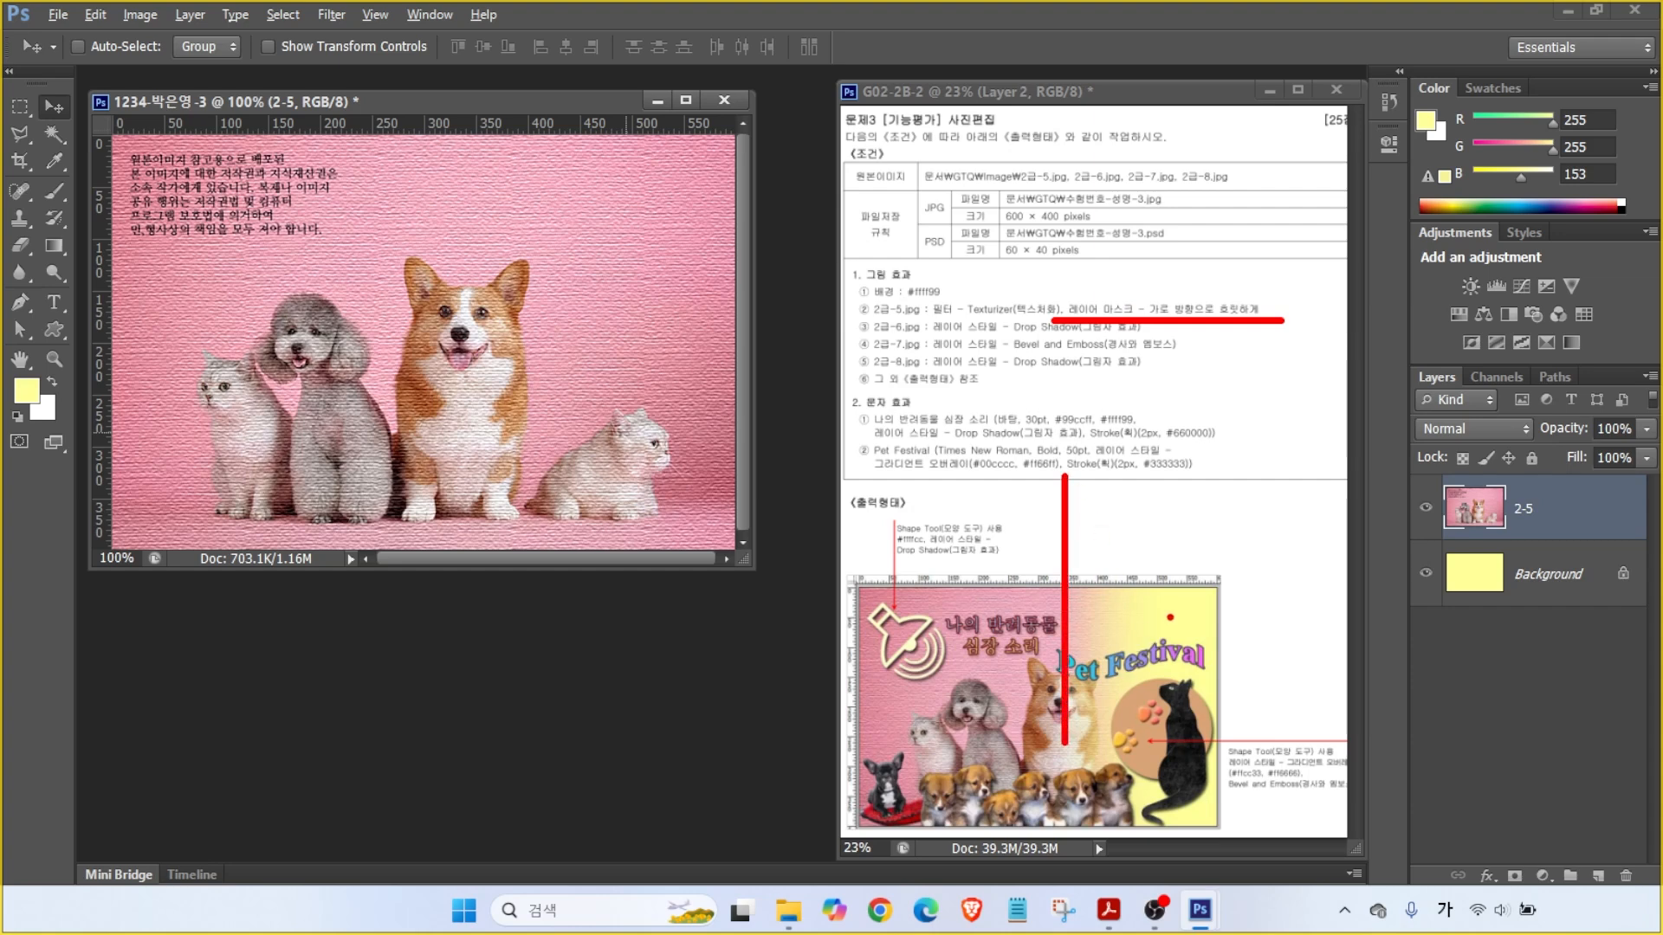
left_click_drag(1170, 618, 1272, 555)
left_click_drag(675, 299, 796, 224)
mouse_move(669, 516)
left_mouse_down()
mouse_move(569, 247)
mouse_move(761, 353)
mouse_move(679, 519)
left_mouse_up()
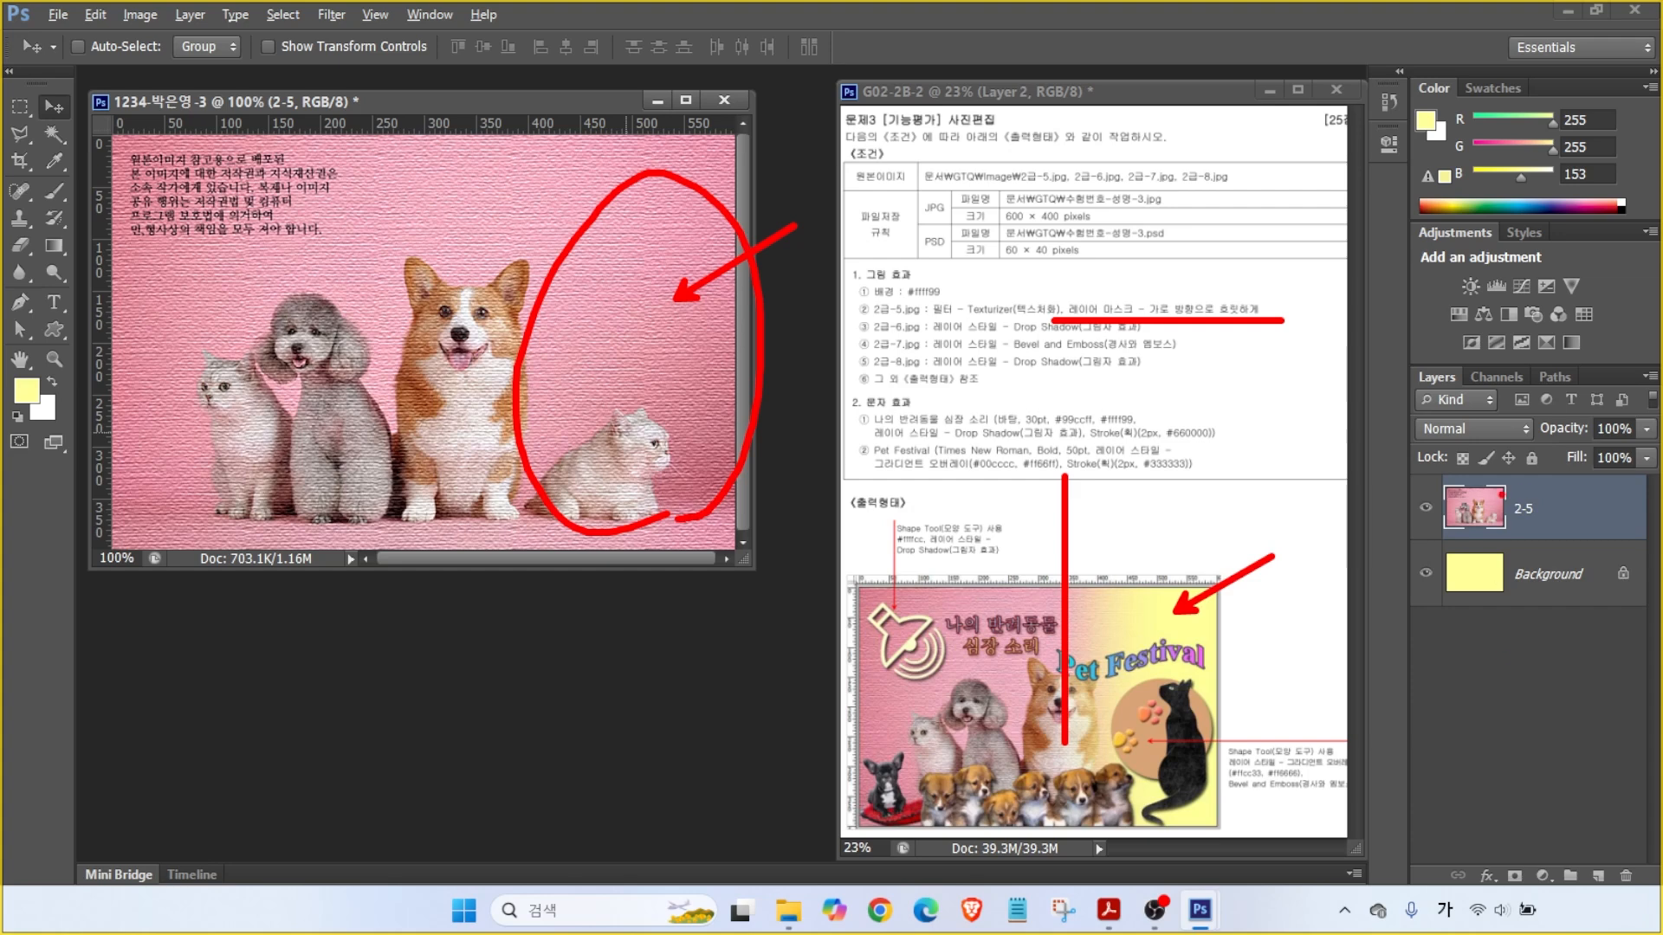
mouse_move(1368, 350)
left_mouse_down()
mouse_move(1658, 925)
mouse_move(1653, 900)
left_mouse_up()
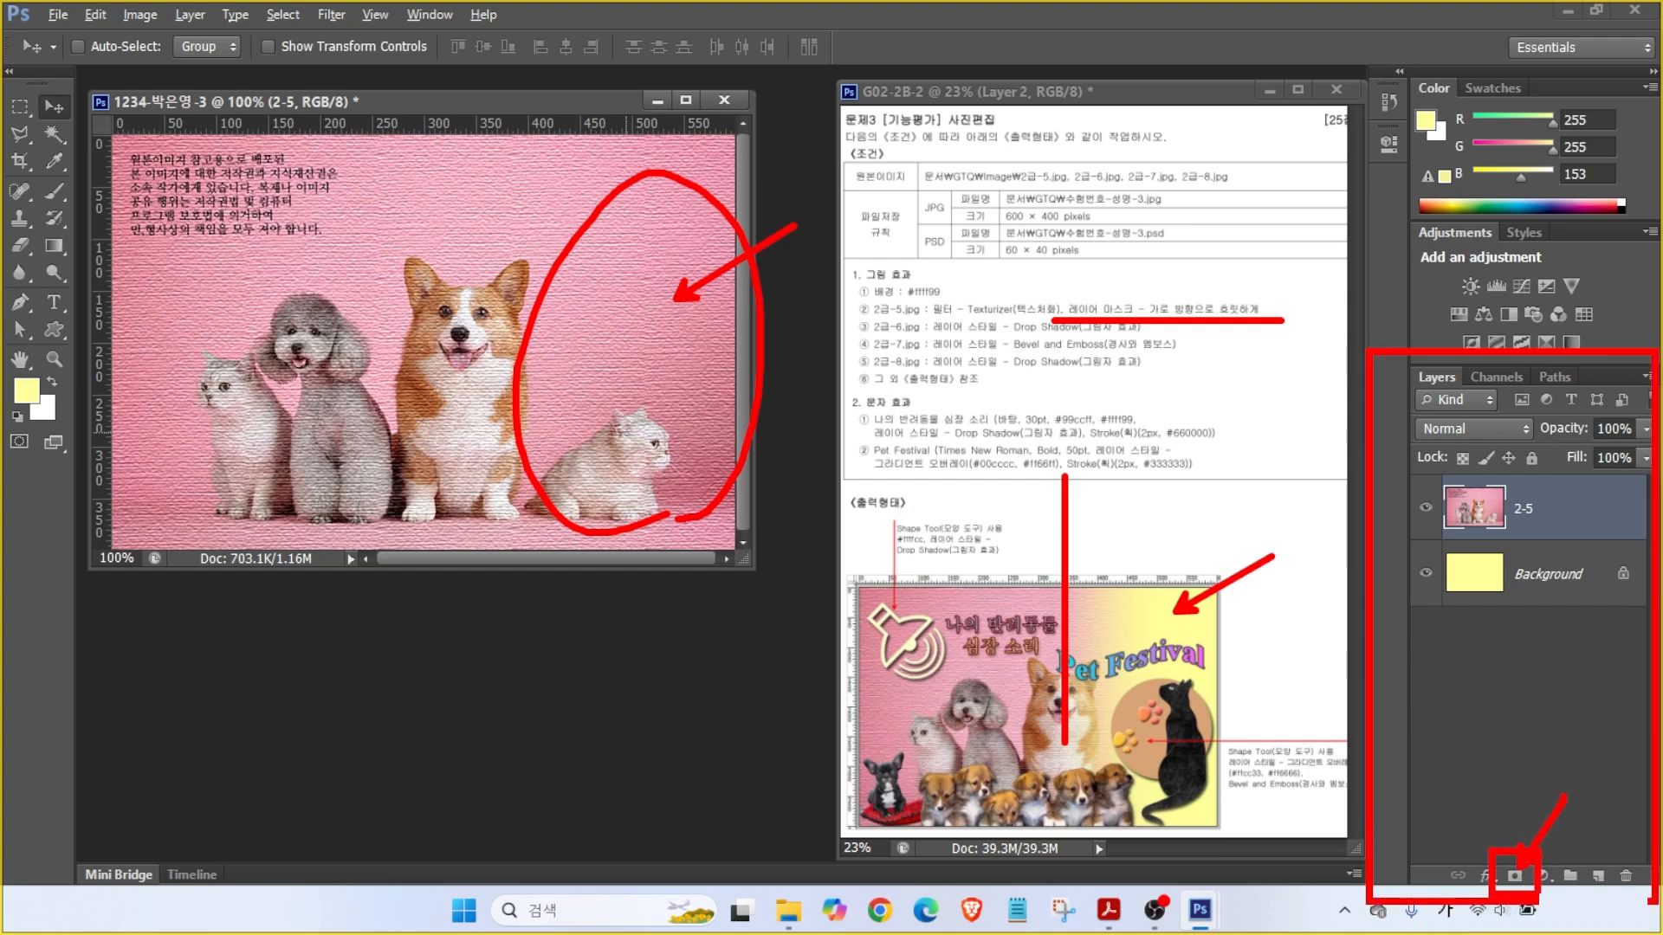
key("Escape")
- Add a layer mask to 2-5 and pick the Black, White gradient preset
left_click(1514, 876)
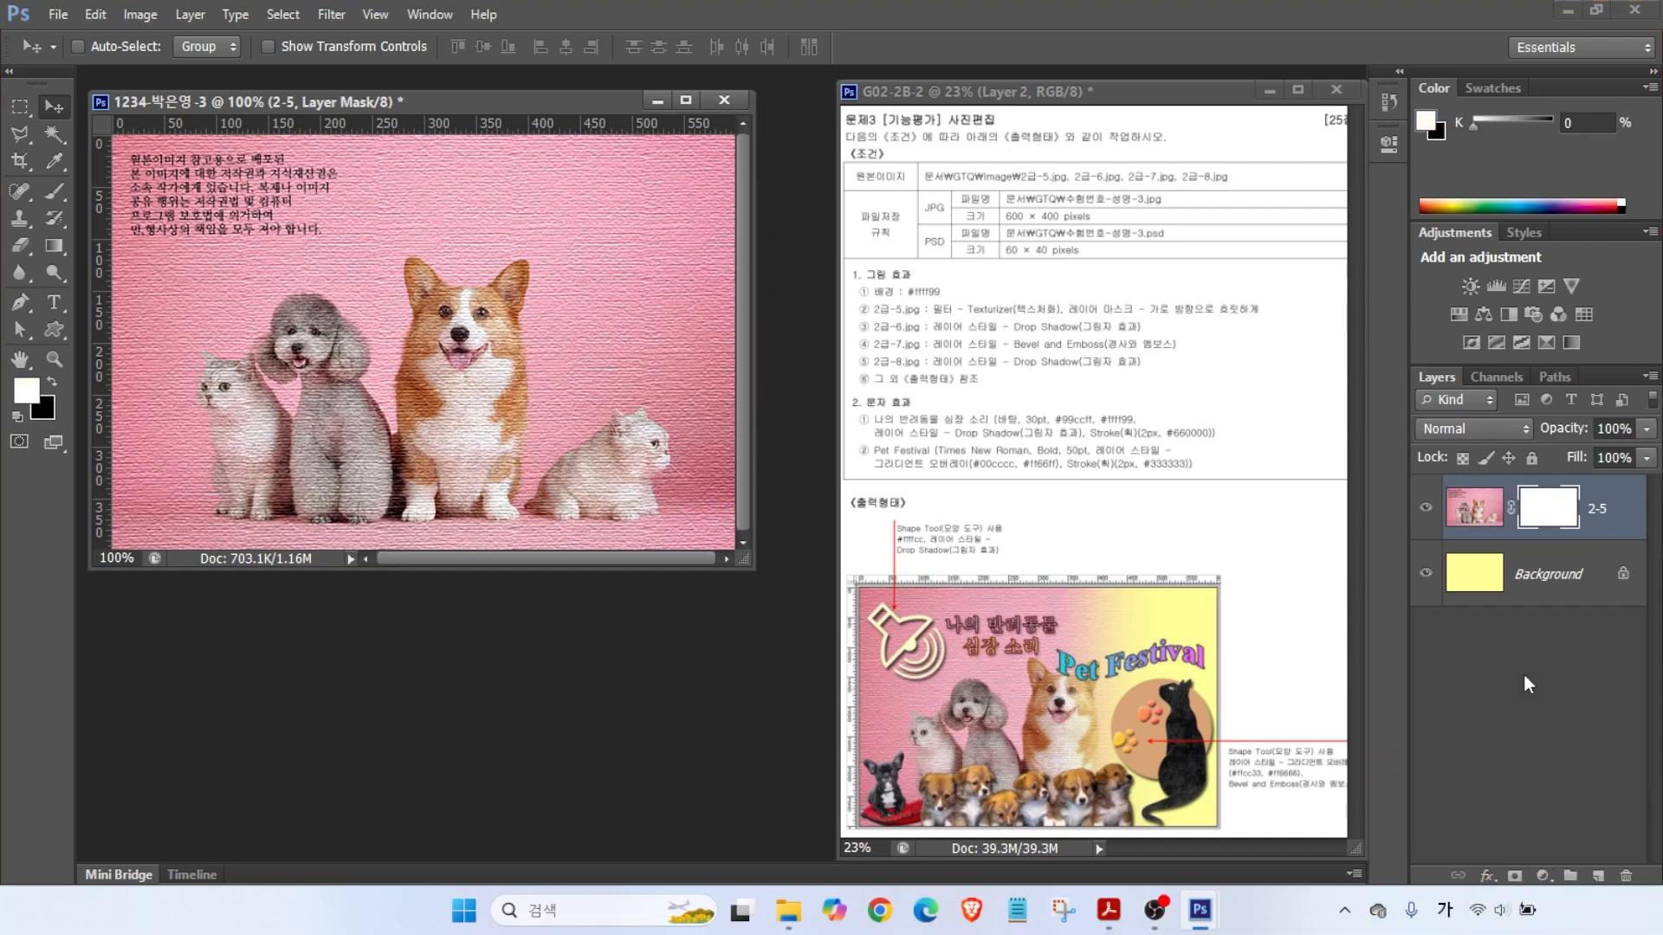
left_click(1530, 520)
left_click(59, 241)
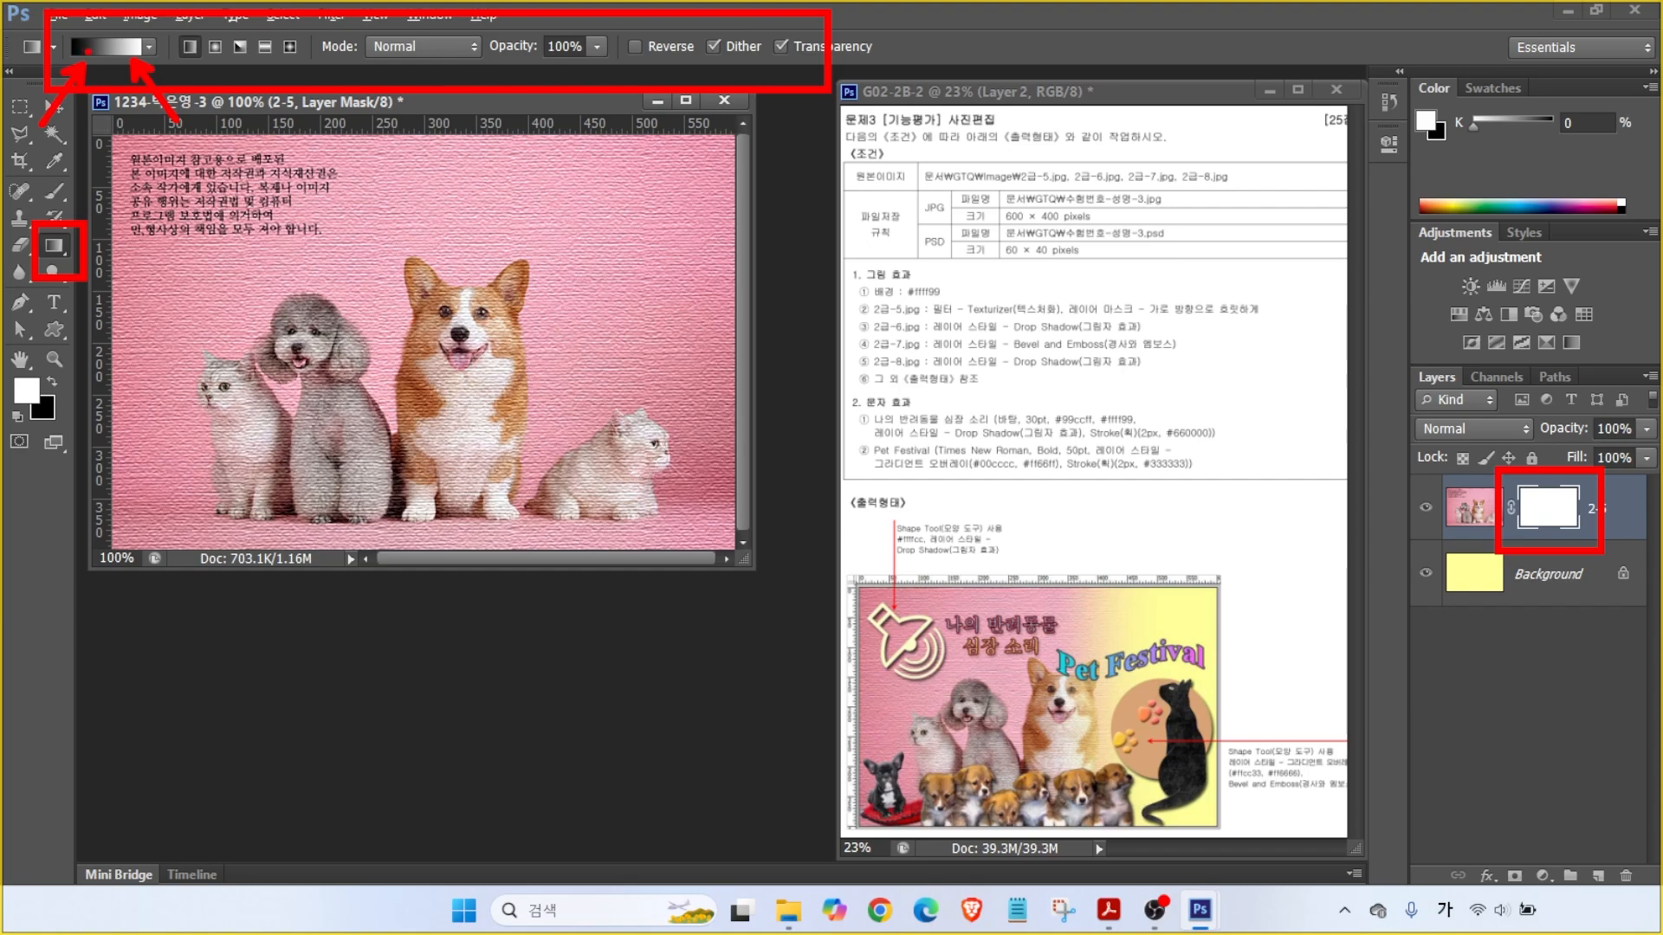
left_click(102, 45)
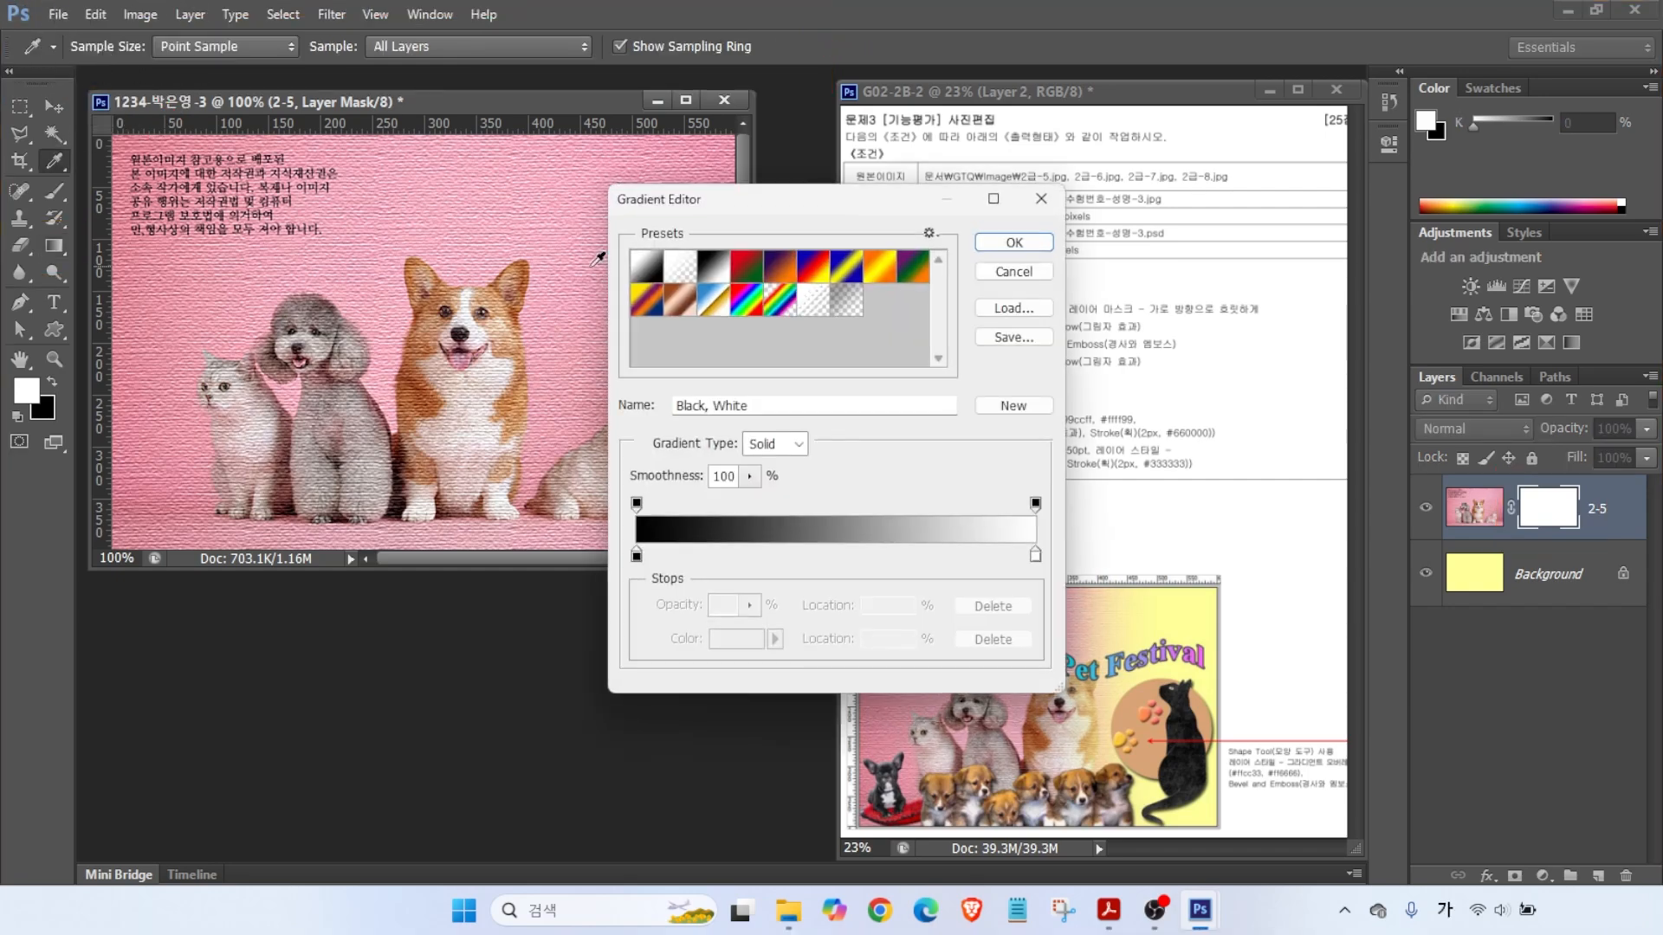
left_click(647, 267)
left_click(721, 270)
left_click(1013, 243)
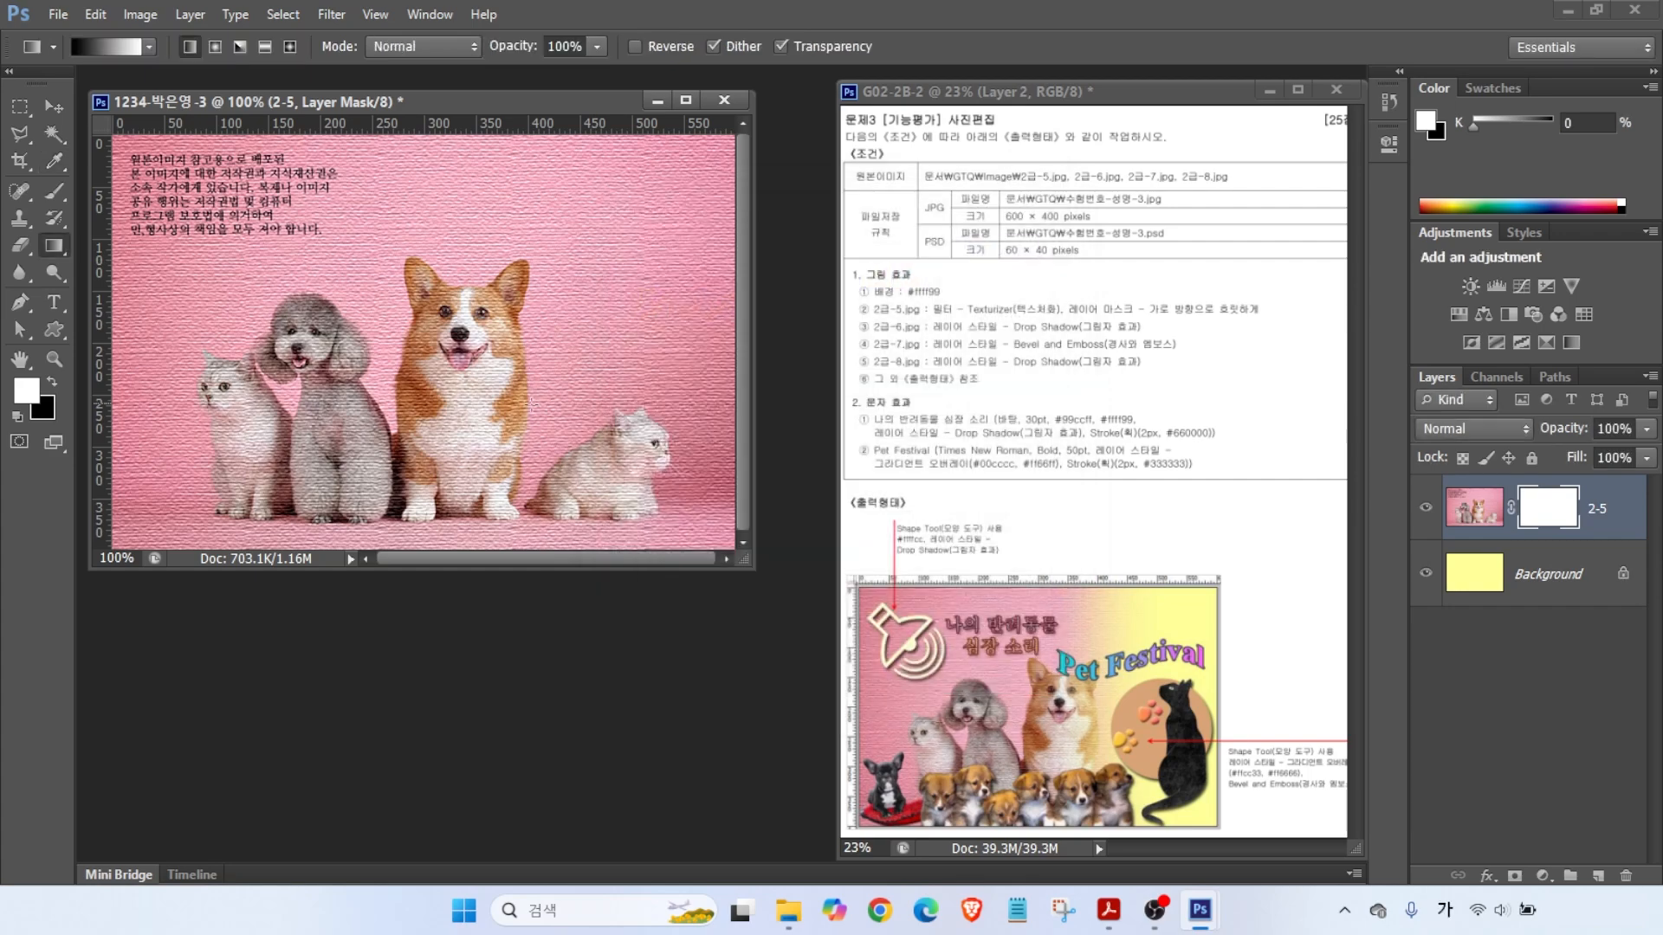
- Draw on-screen annotations over the canvas and toolbar, then clear them
left_click_drag(695, 224, 627, 319)
left_click_drag(631, 252, 688, 321)
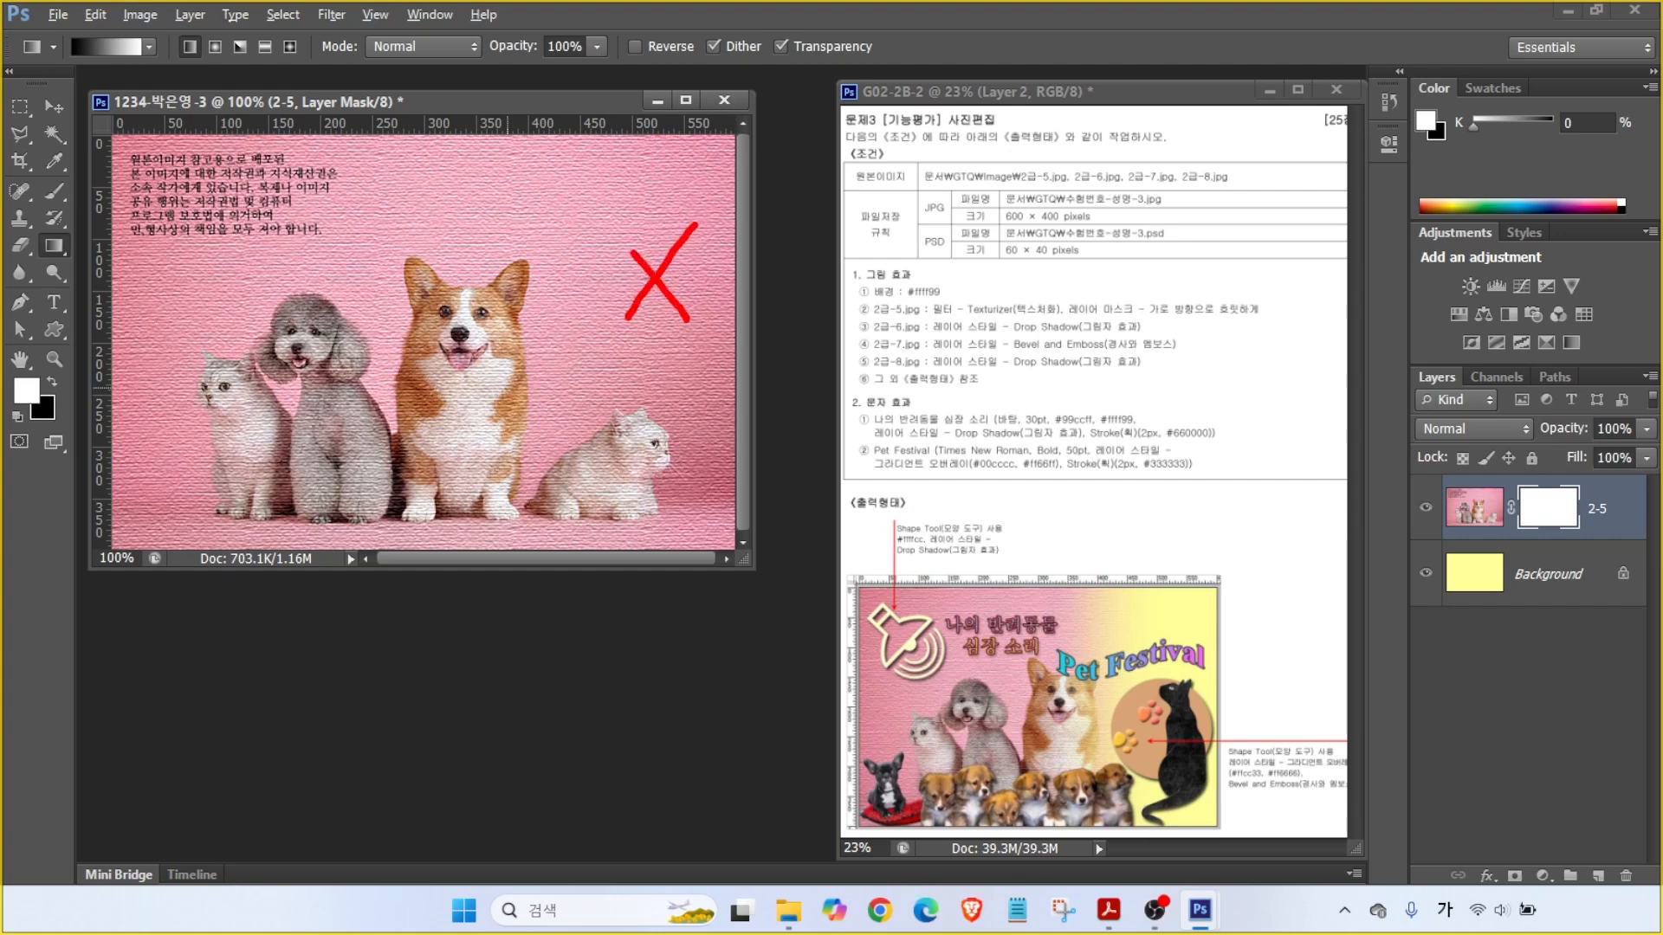
mouse_move(627, 203)
left_mouse_down()
mouse_move(658, 192)
mouse_move(639, 192)
left_mouse_up()
left_click_drag(392, 164, 444, 162)
left_click_drag(413, 147, 454, 196)
left_click_drag(454, 171, 457, 233)
left_click_drag(423, 290, 407, 296)
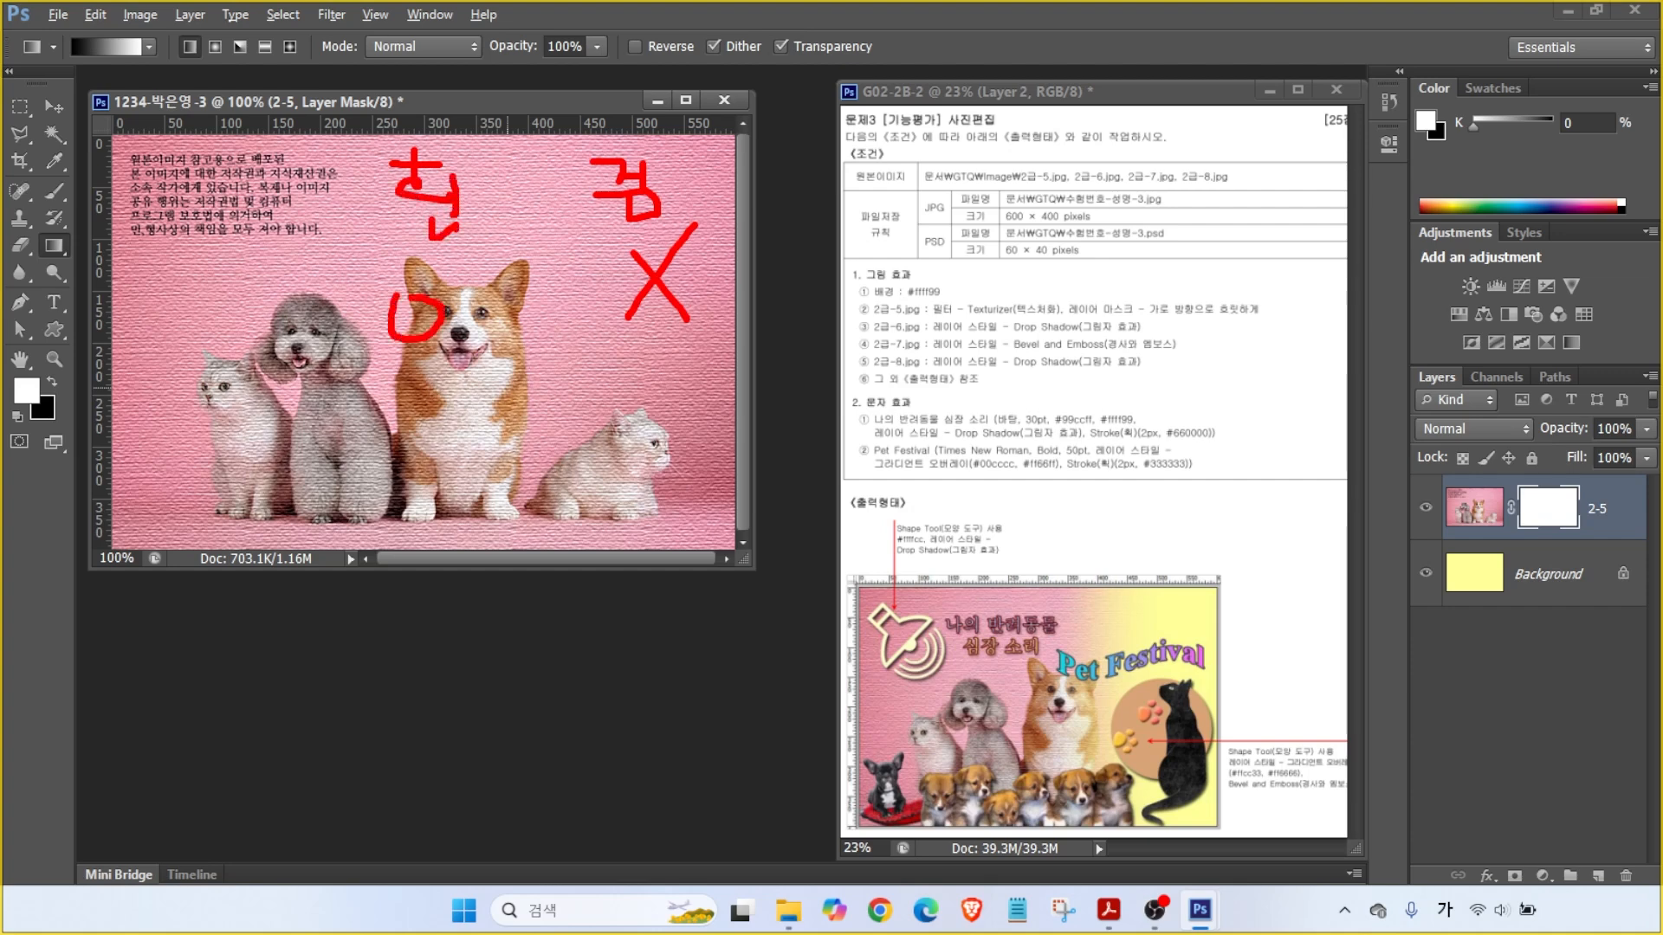
mouse_move(64, 79)
left_mouse_down()
mouse_move(81, 86)
mouse_move(56, 111)
left_mouse_up()
mouse_move(654, 415)
left_mouse_down()
mouse_move(462, 409)
mouse_move(482, 434)
left_mouse_up()
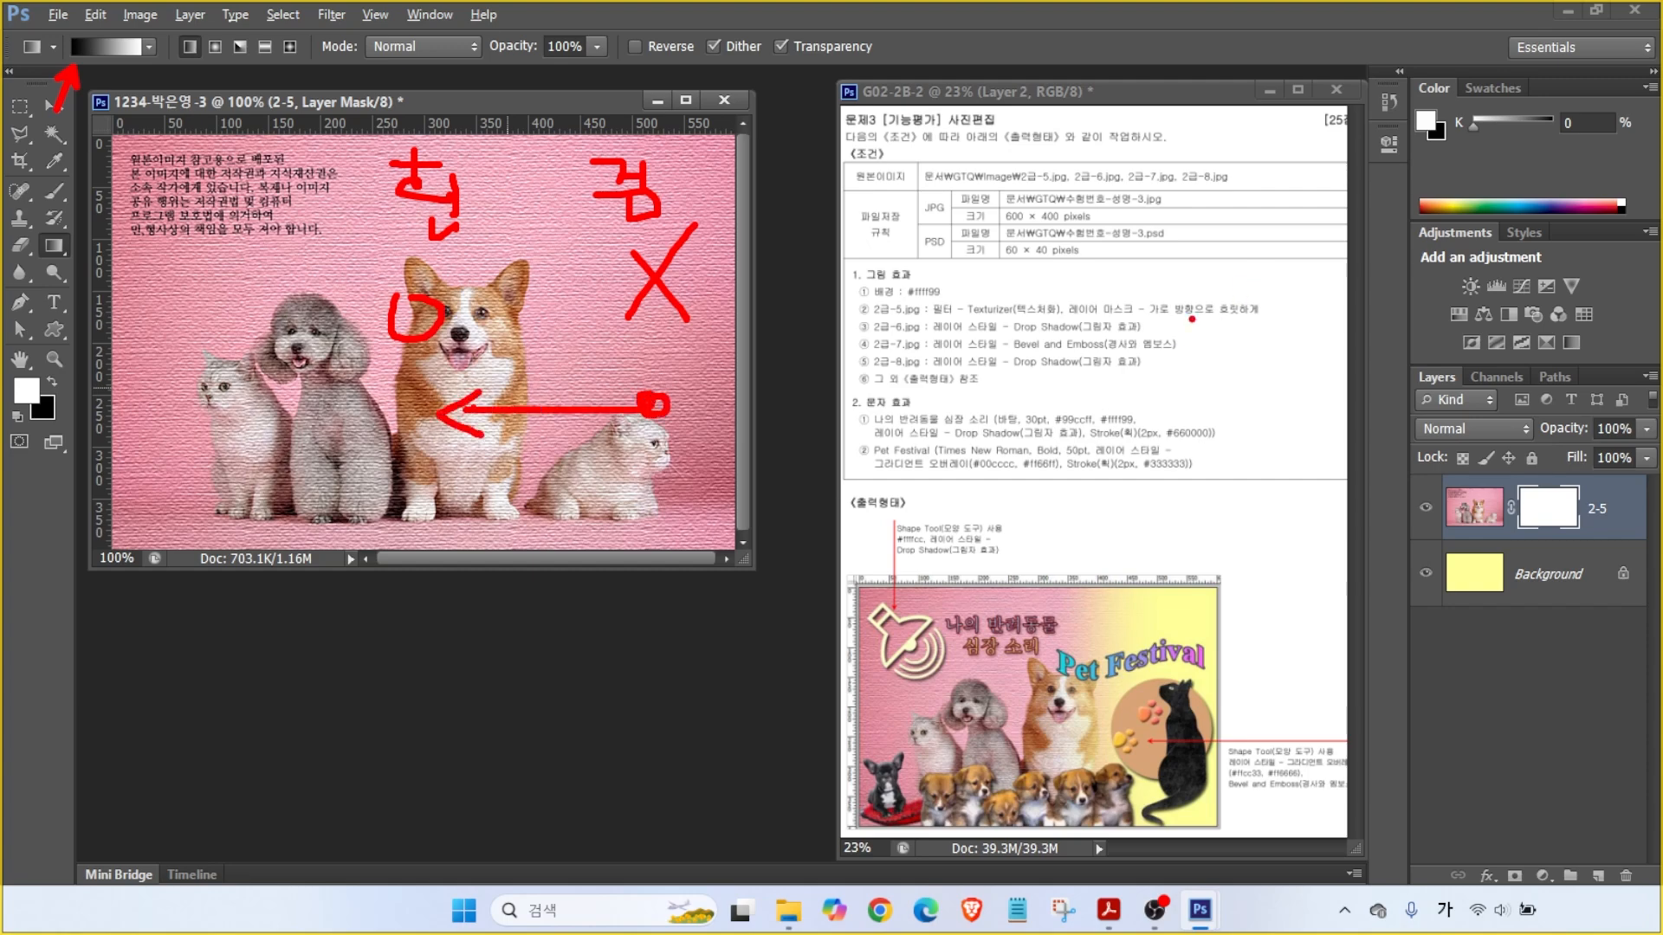
key("Escape")
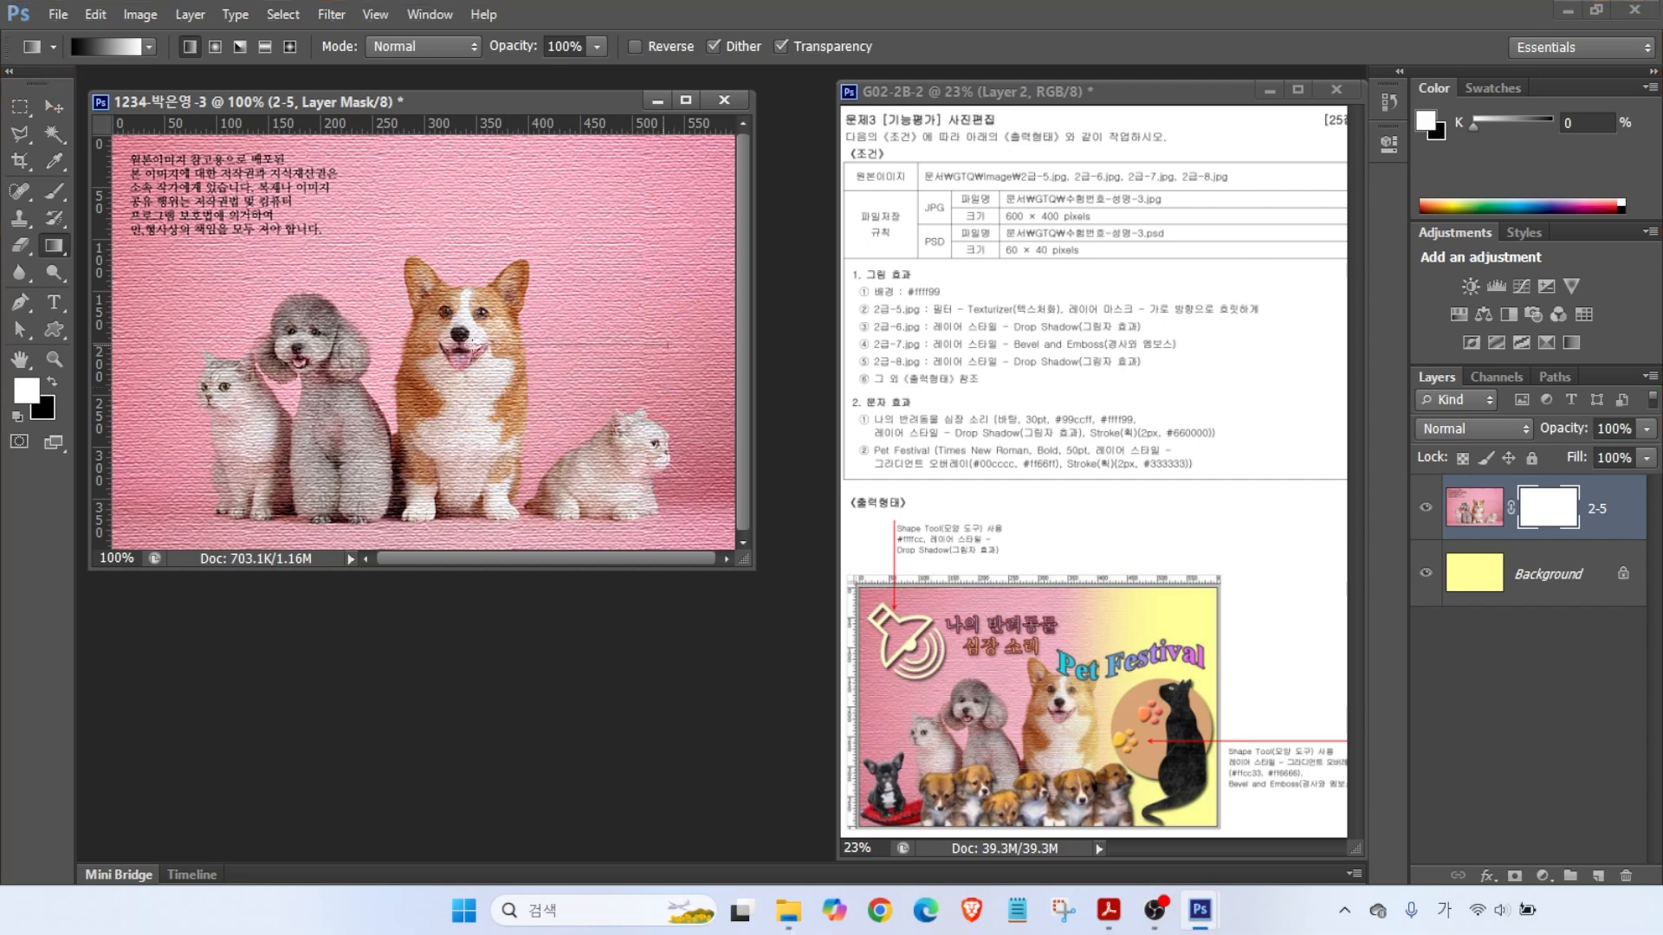
- Drag a right-to-left gradient on the mask so the photo fades into the yellow background
left_click_drag(443, 345, 669, 345)
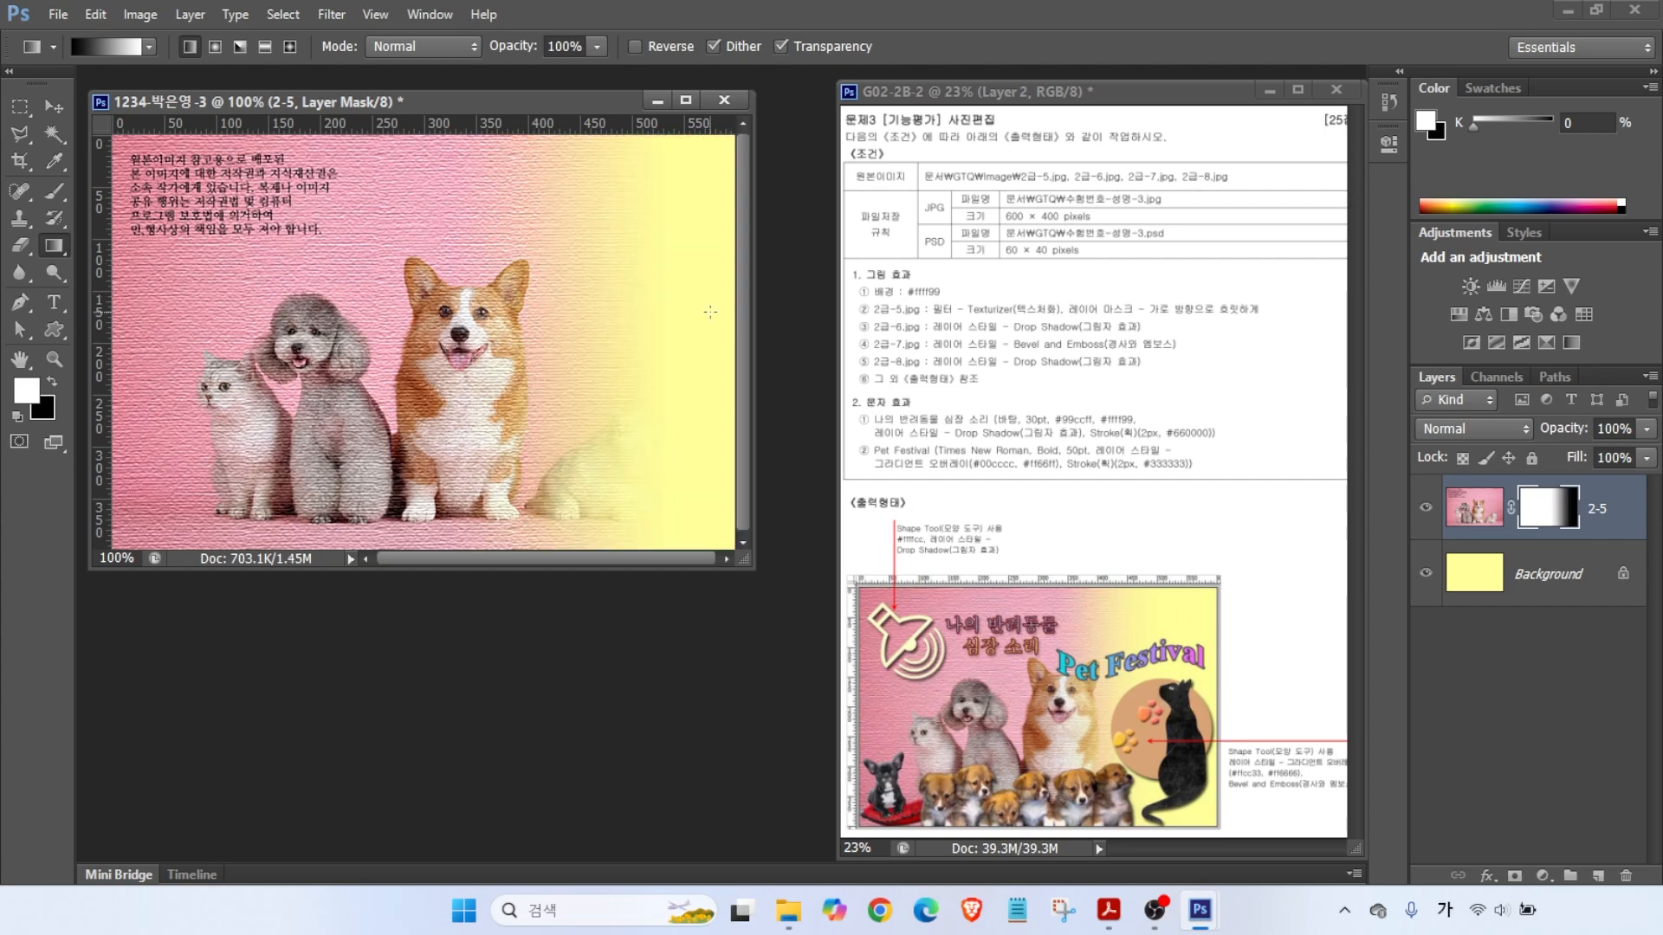
left_click_drag(717, 313, 422, 313)
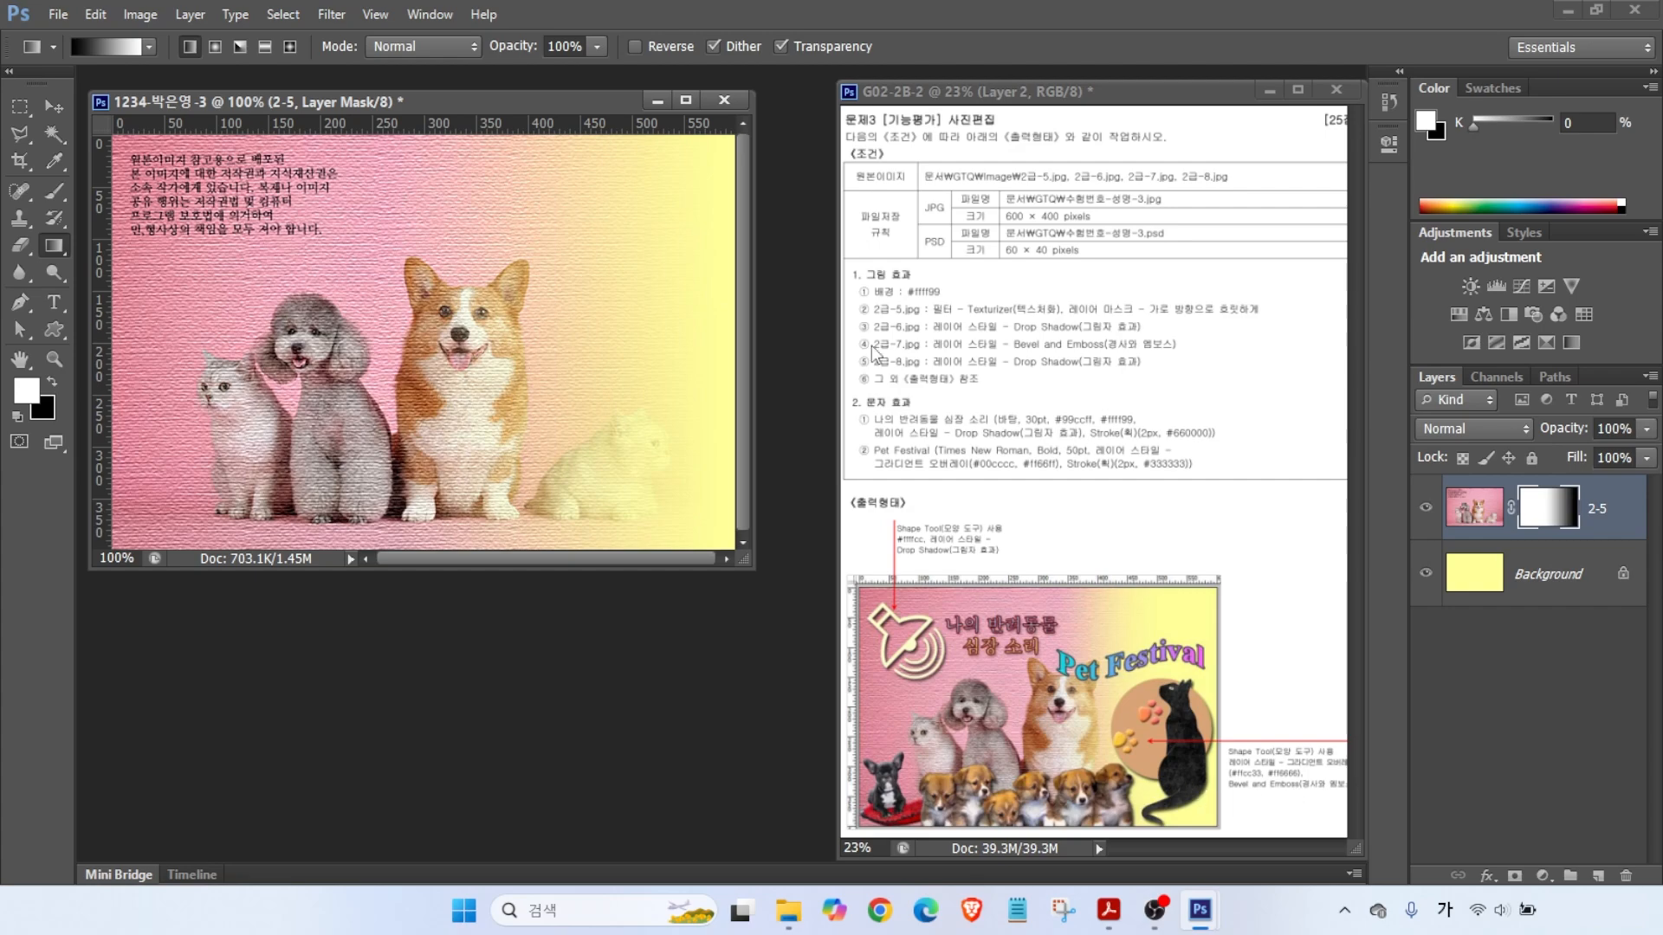
key("ctrl+o")
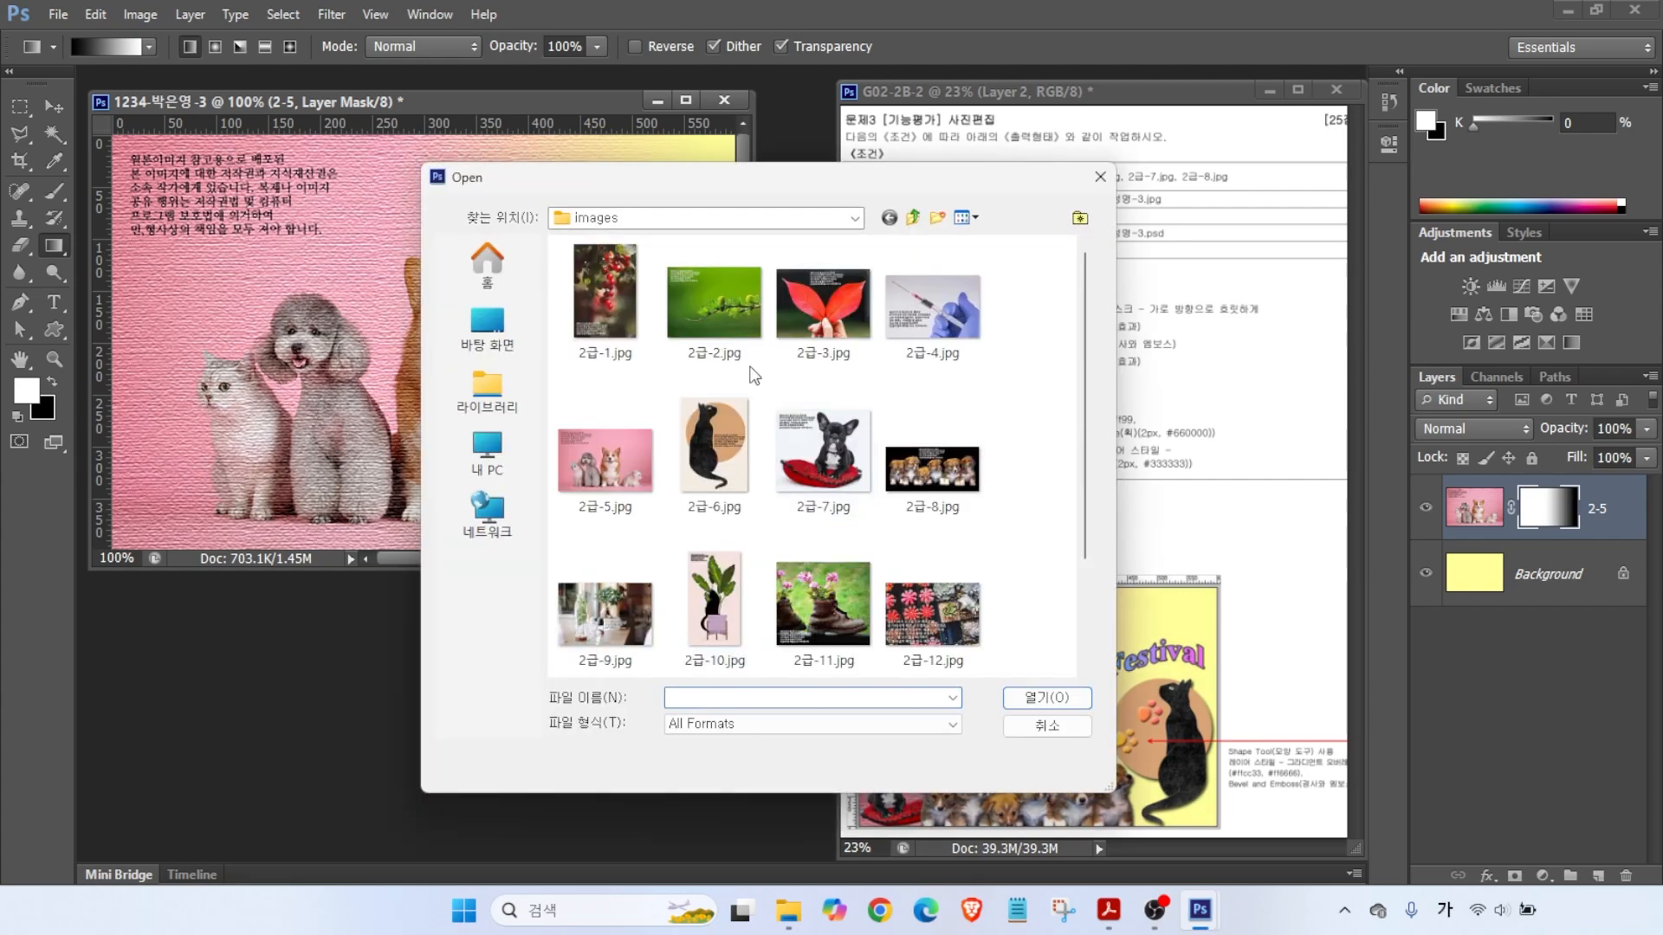
- Open 2급-6.jpg and select the cat and orange circle using Magic Wand and Inverse
double_click(714, 456)
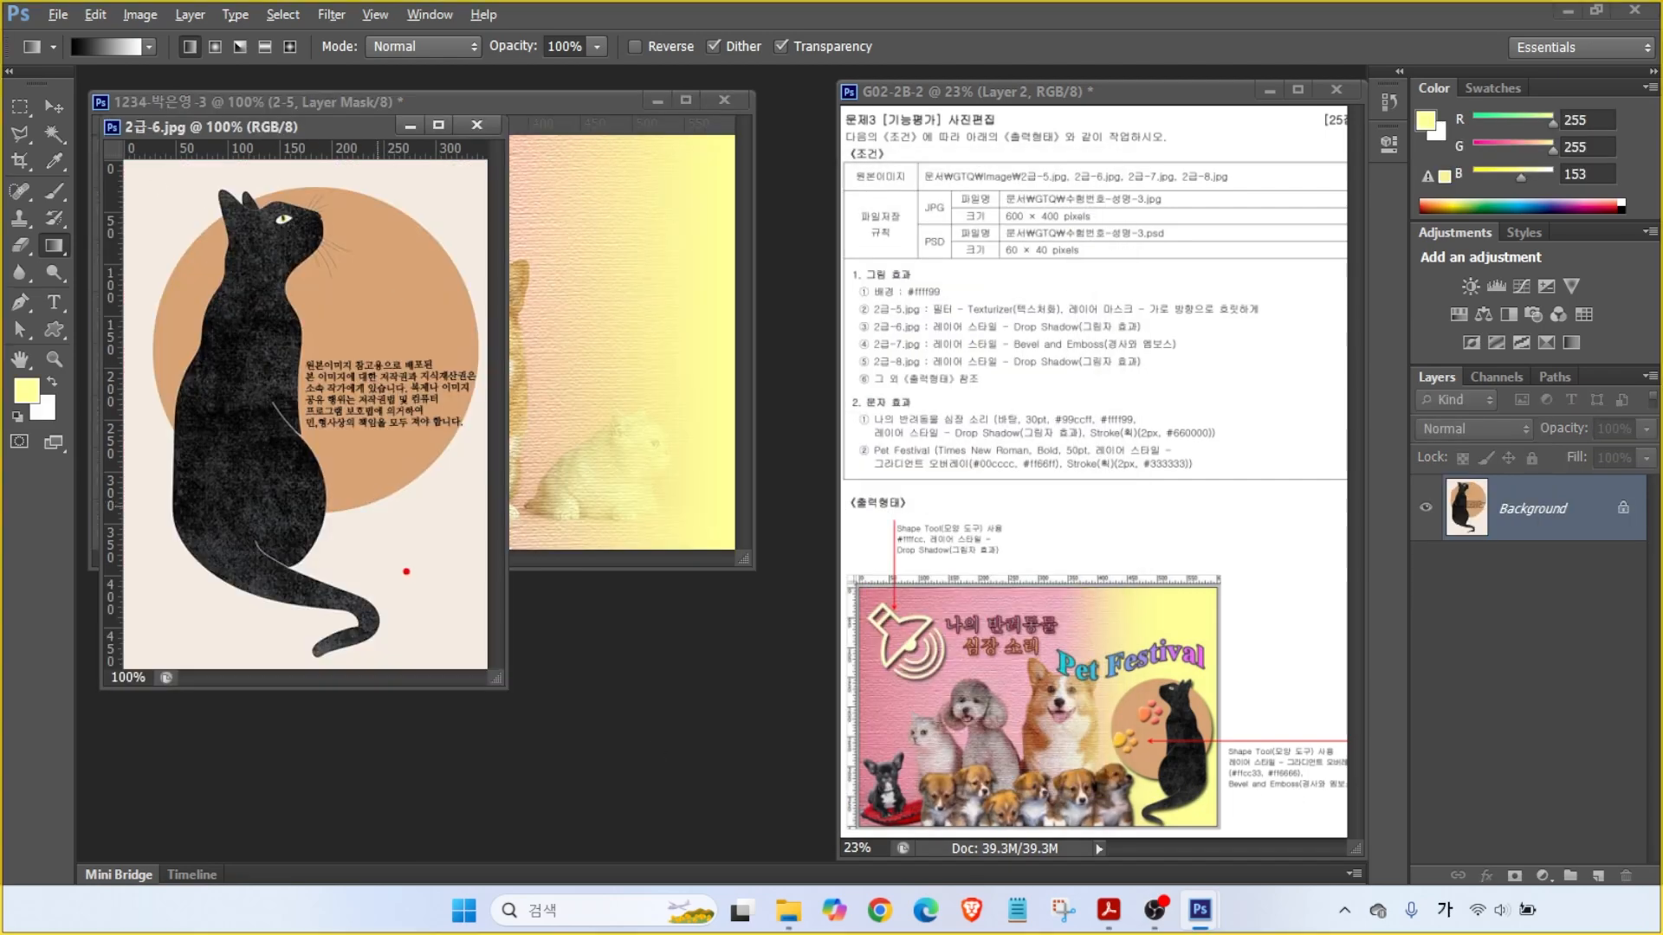
left_click(54, 134)
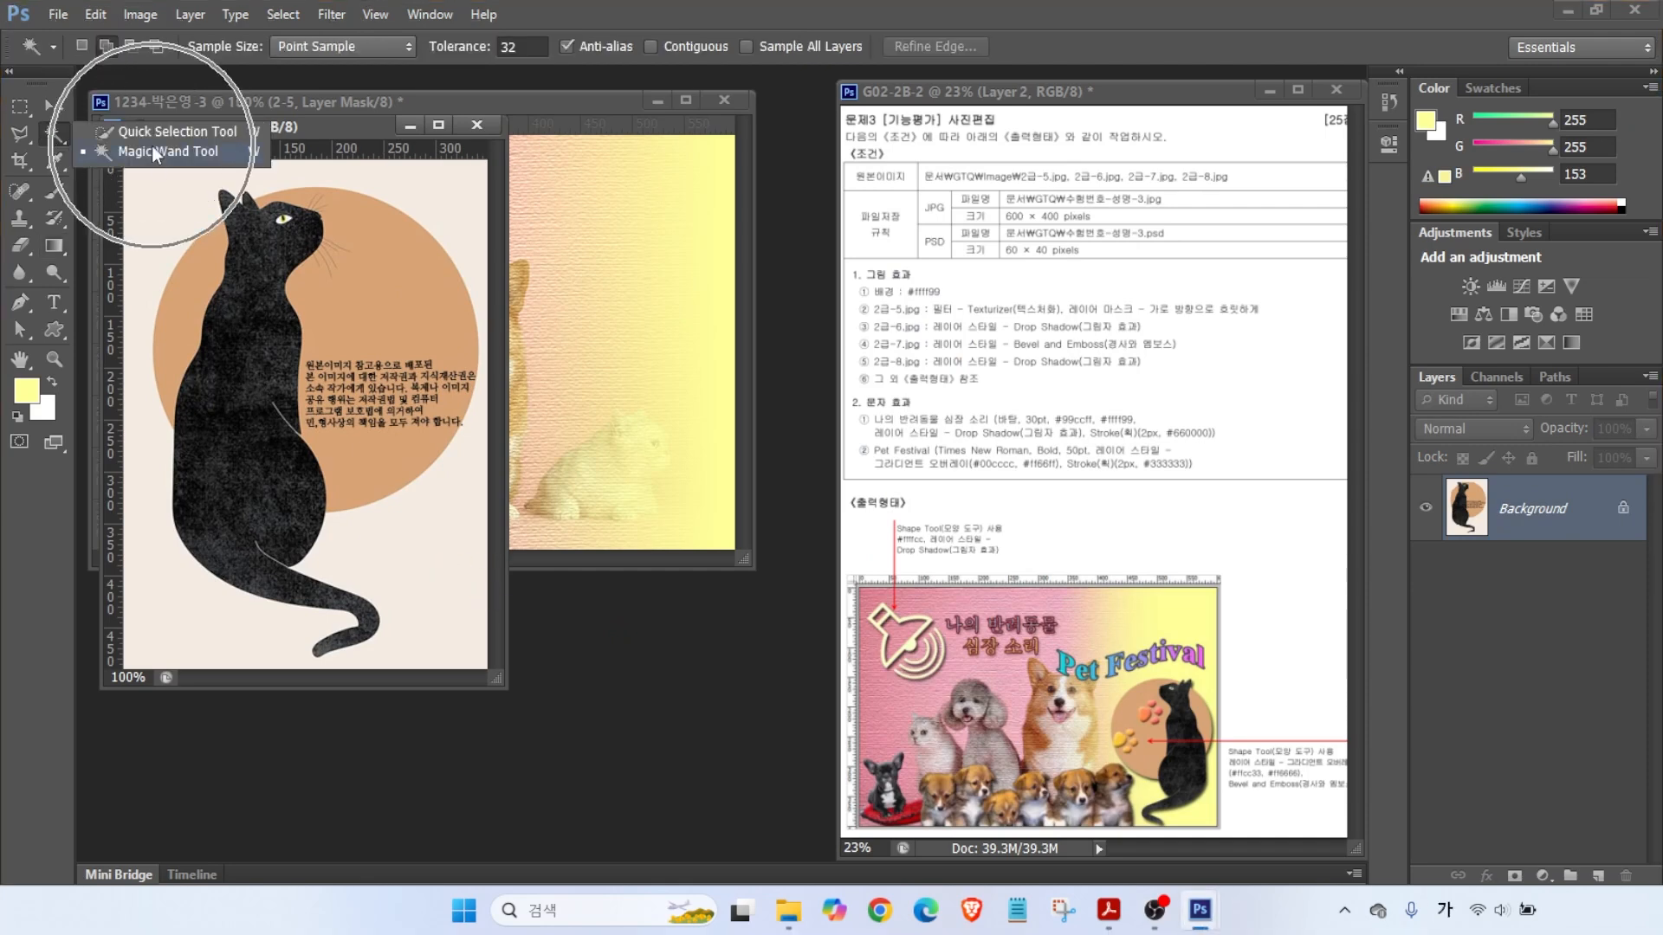
left_click(152, 148)
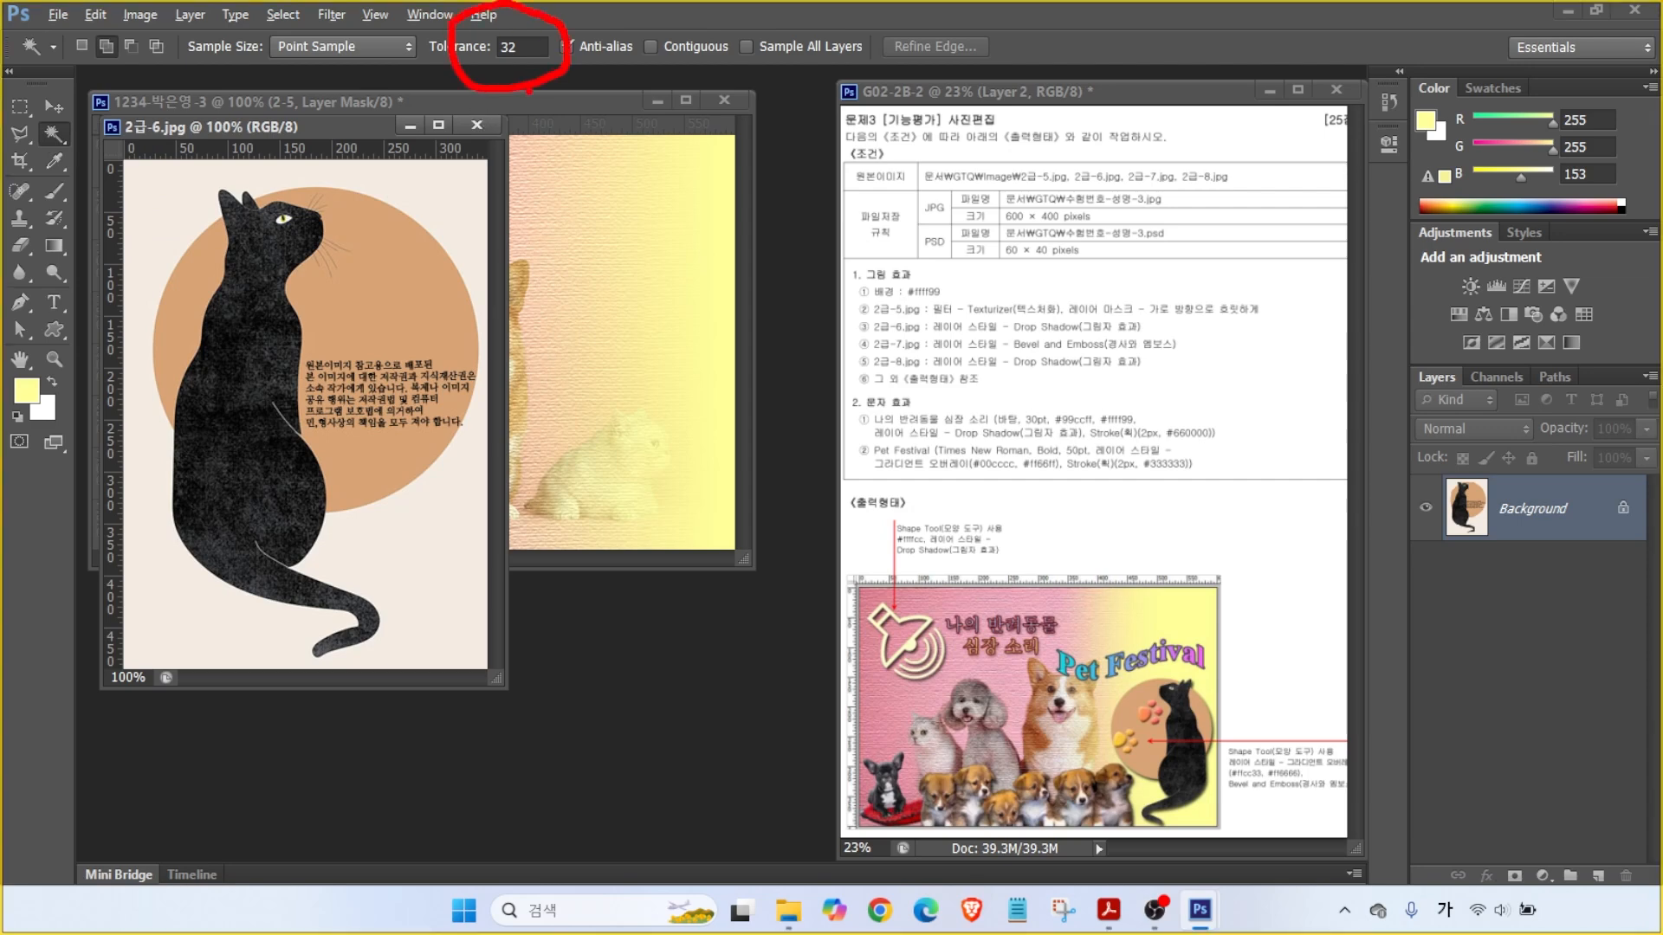
left_click(438, 199)
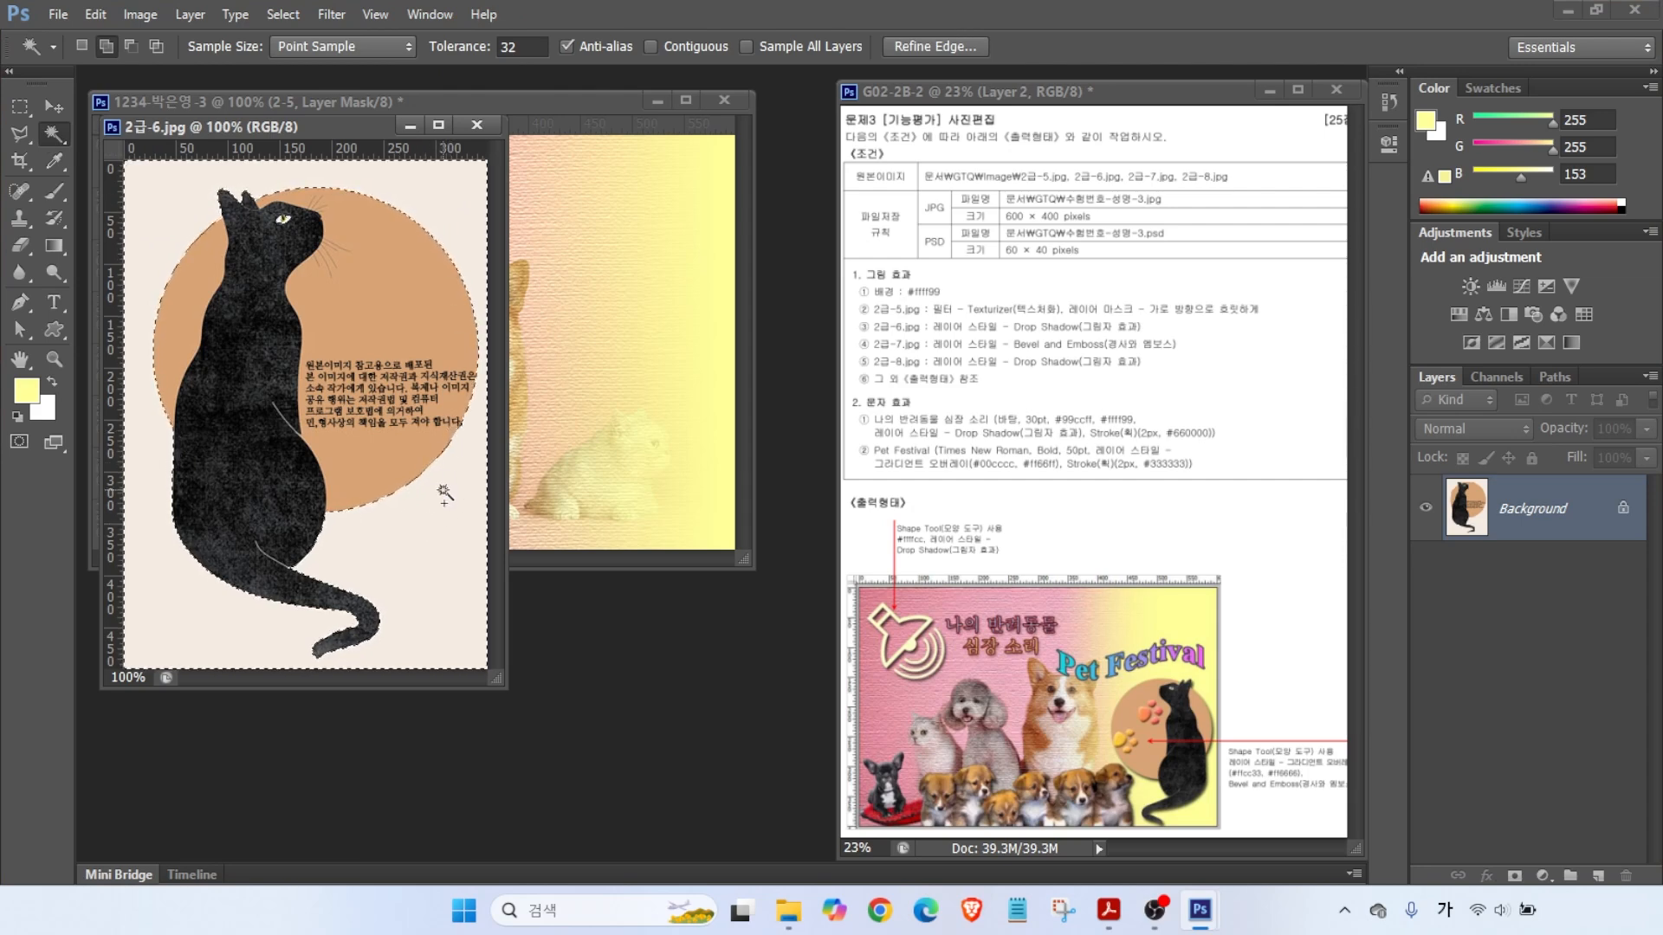
left_click(284, 14)
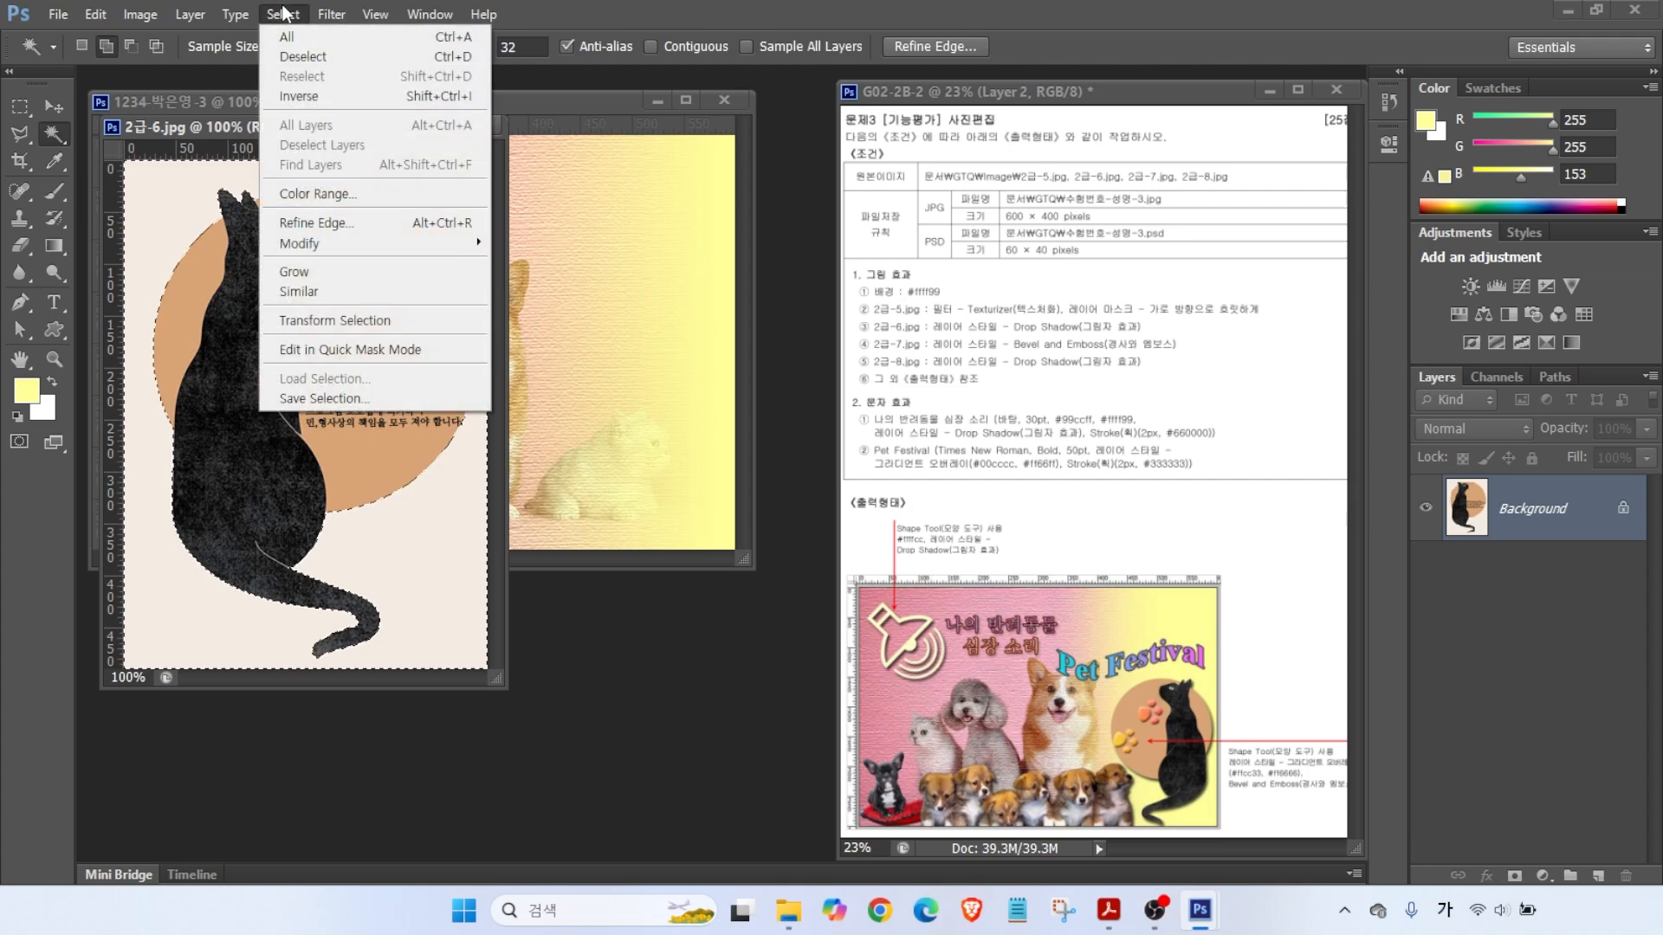
left_click(306, 95)
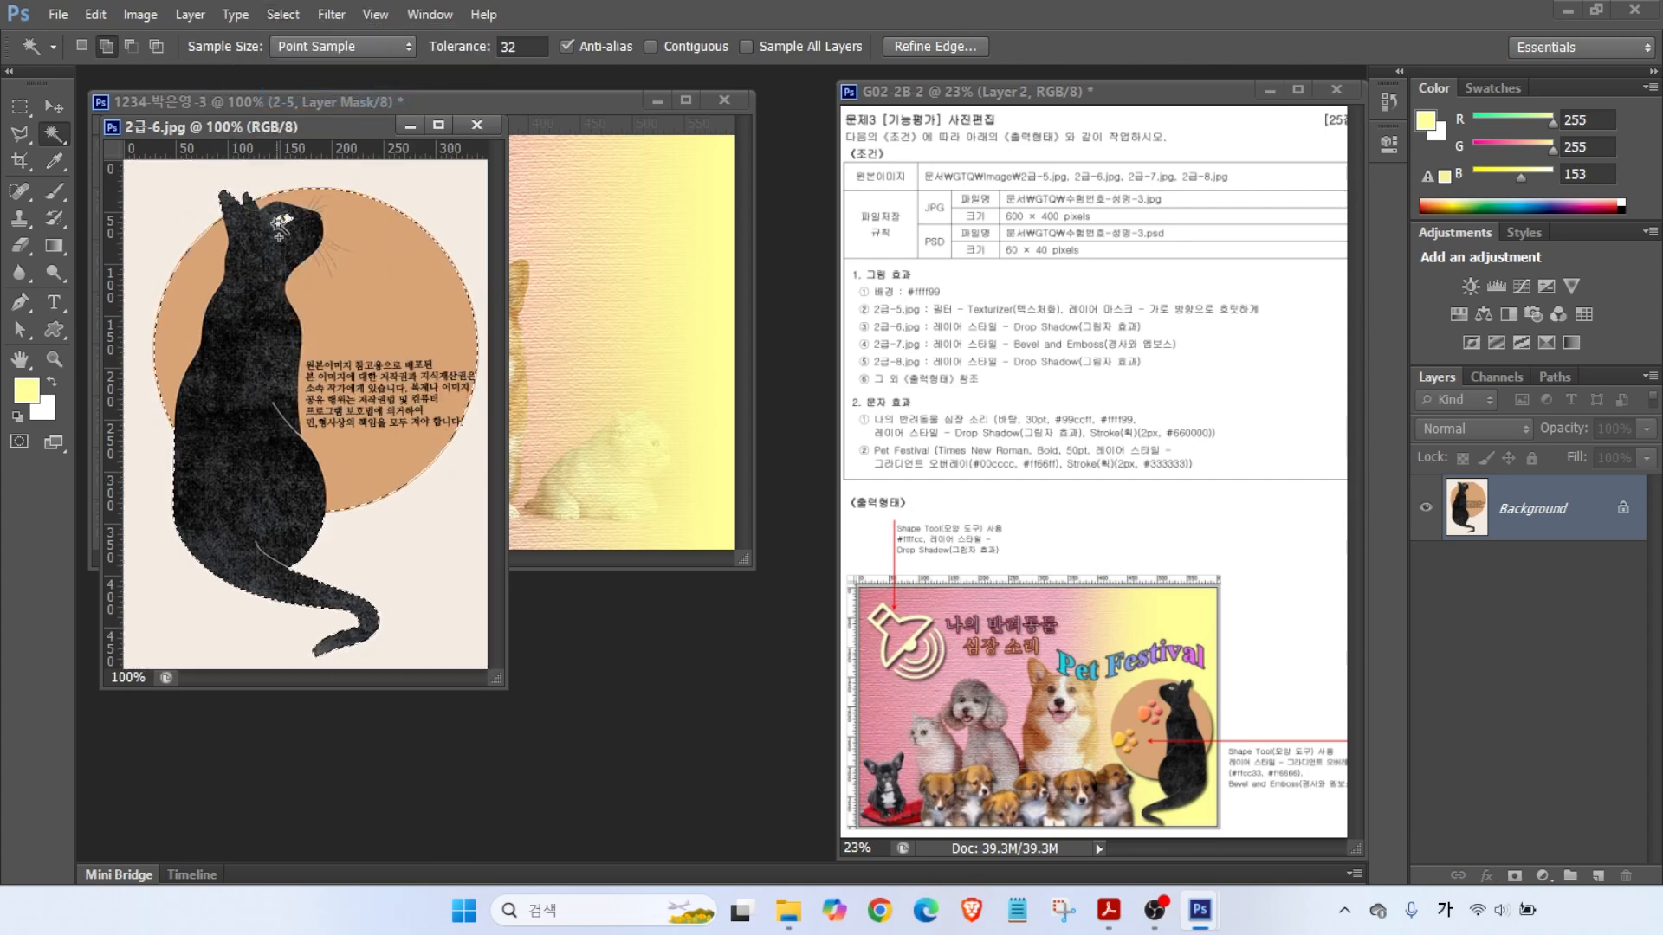
left_click(55, 132)
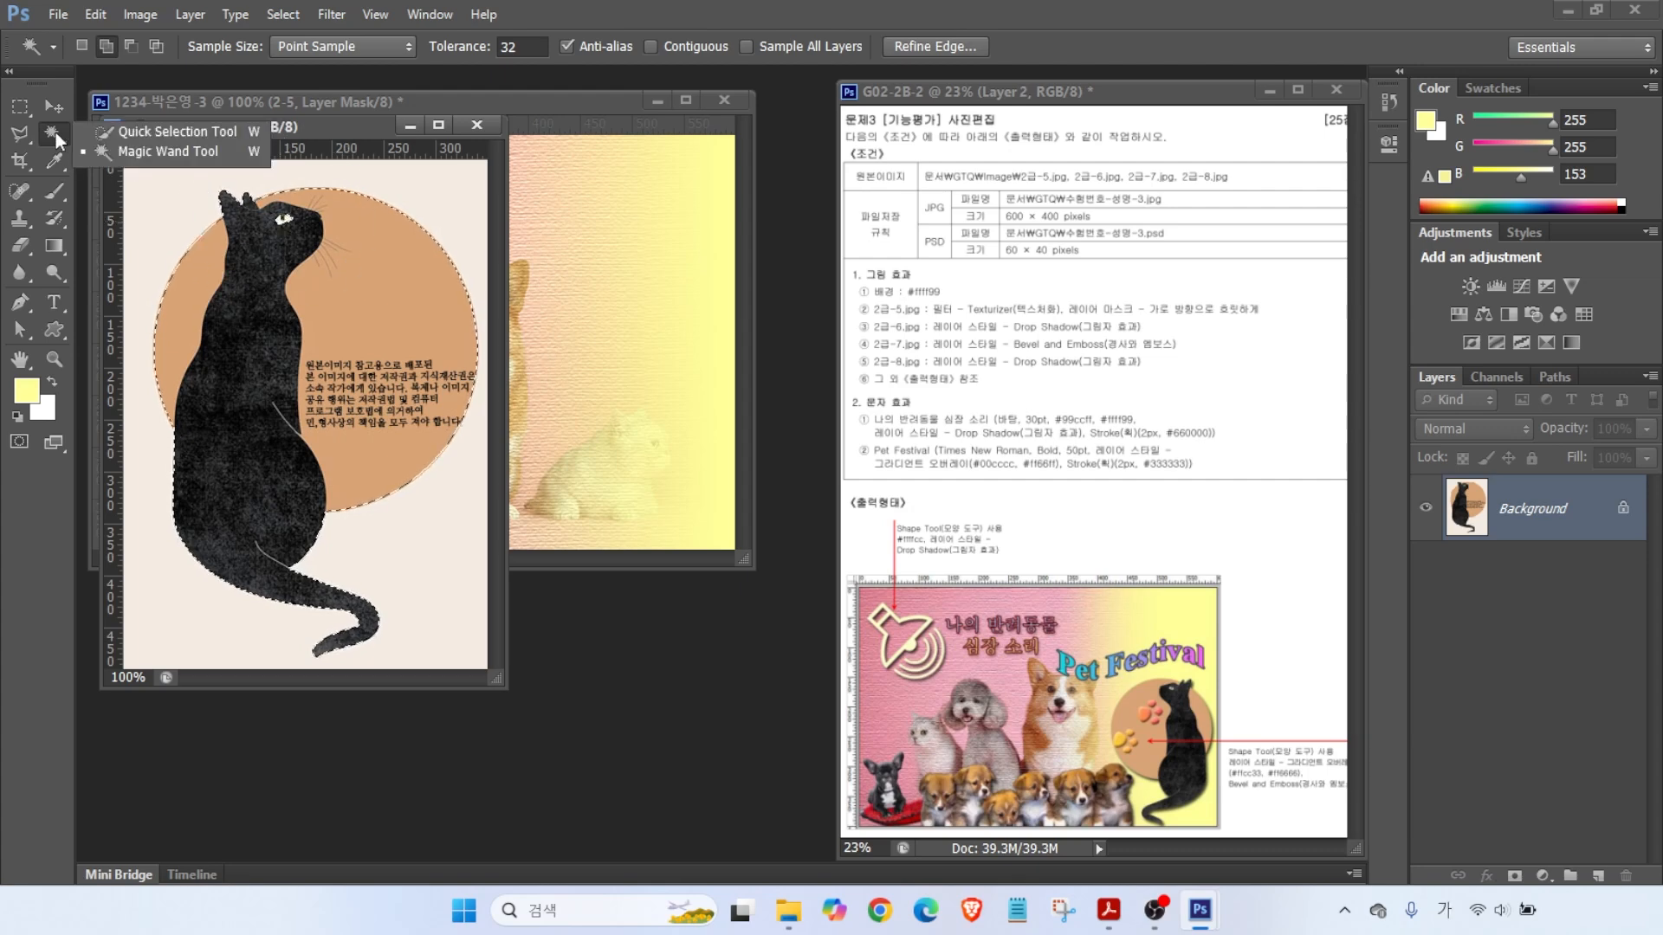
left_click(137, 129)
left_click(115, 46)
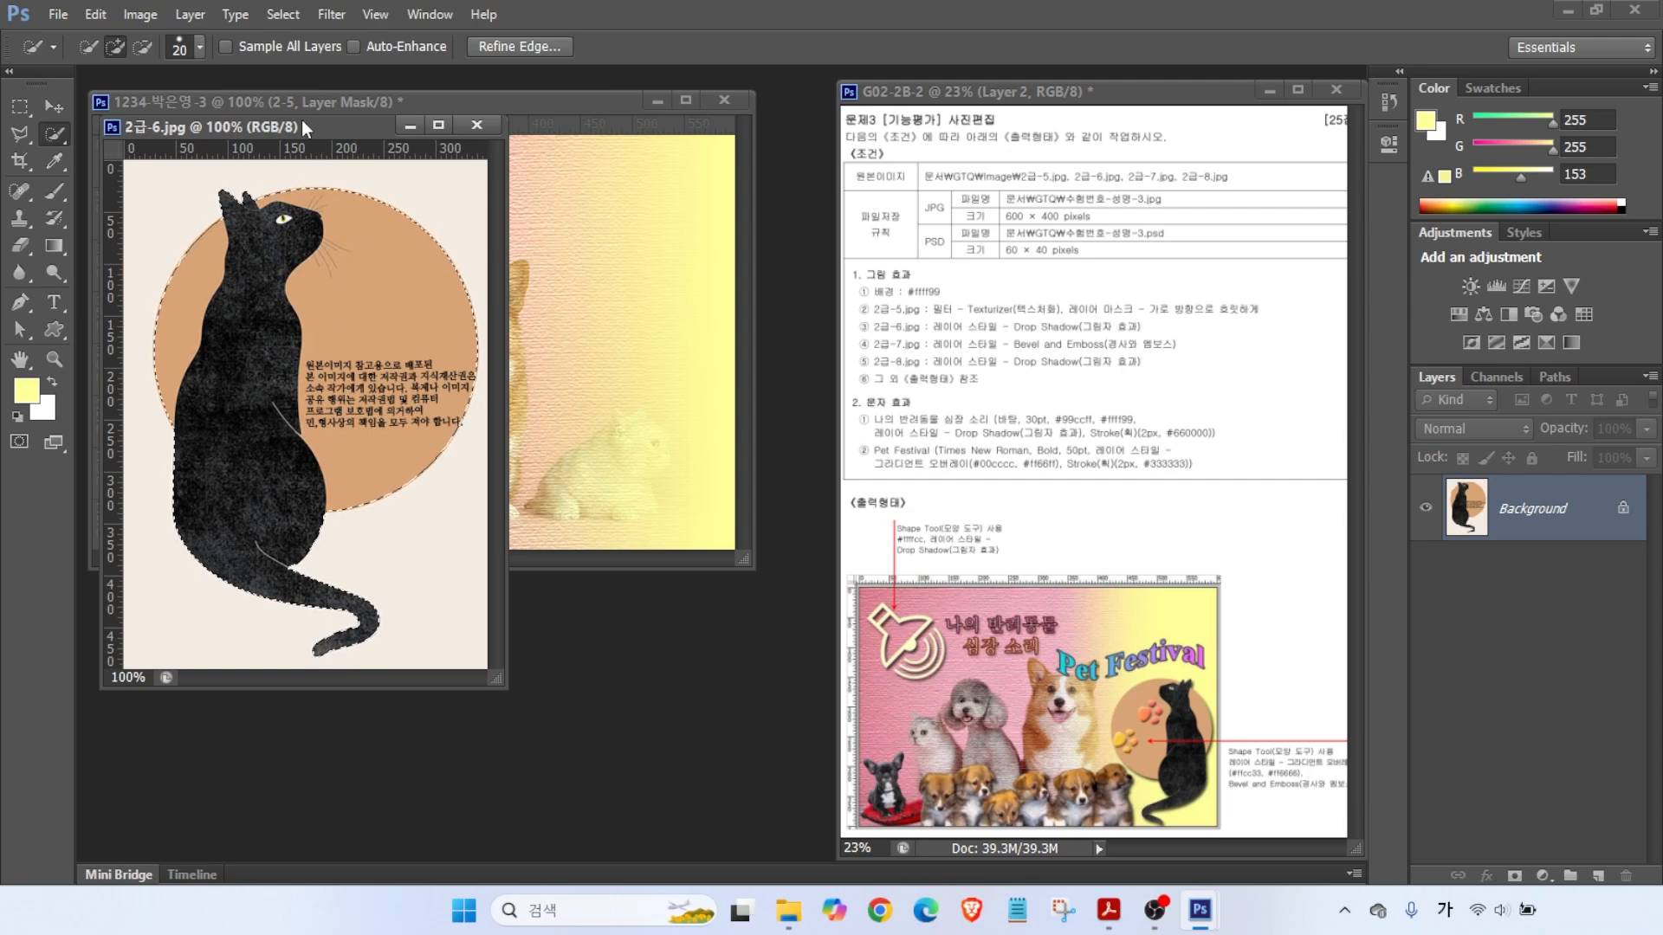
- Copy the selected cat into the collage, close the source, and name the layer 2-6
left_click_drag(301, 124, 614, 237)
left_click(55, 103)
left_click_drag(563, 520, 314, 456)
left_click(789, 238)
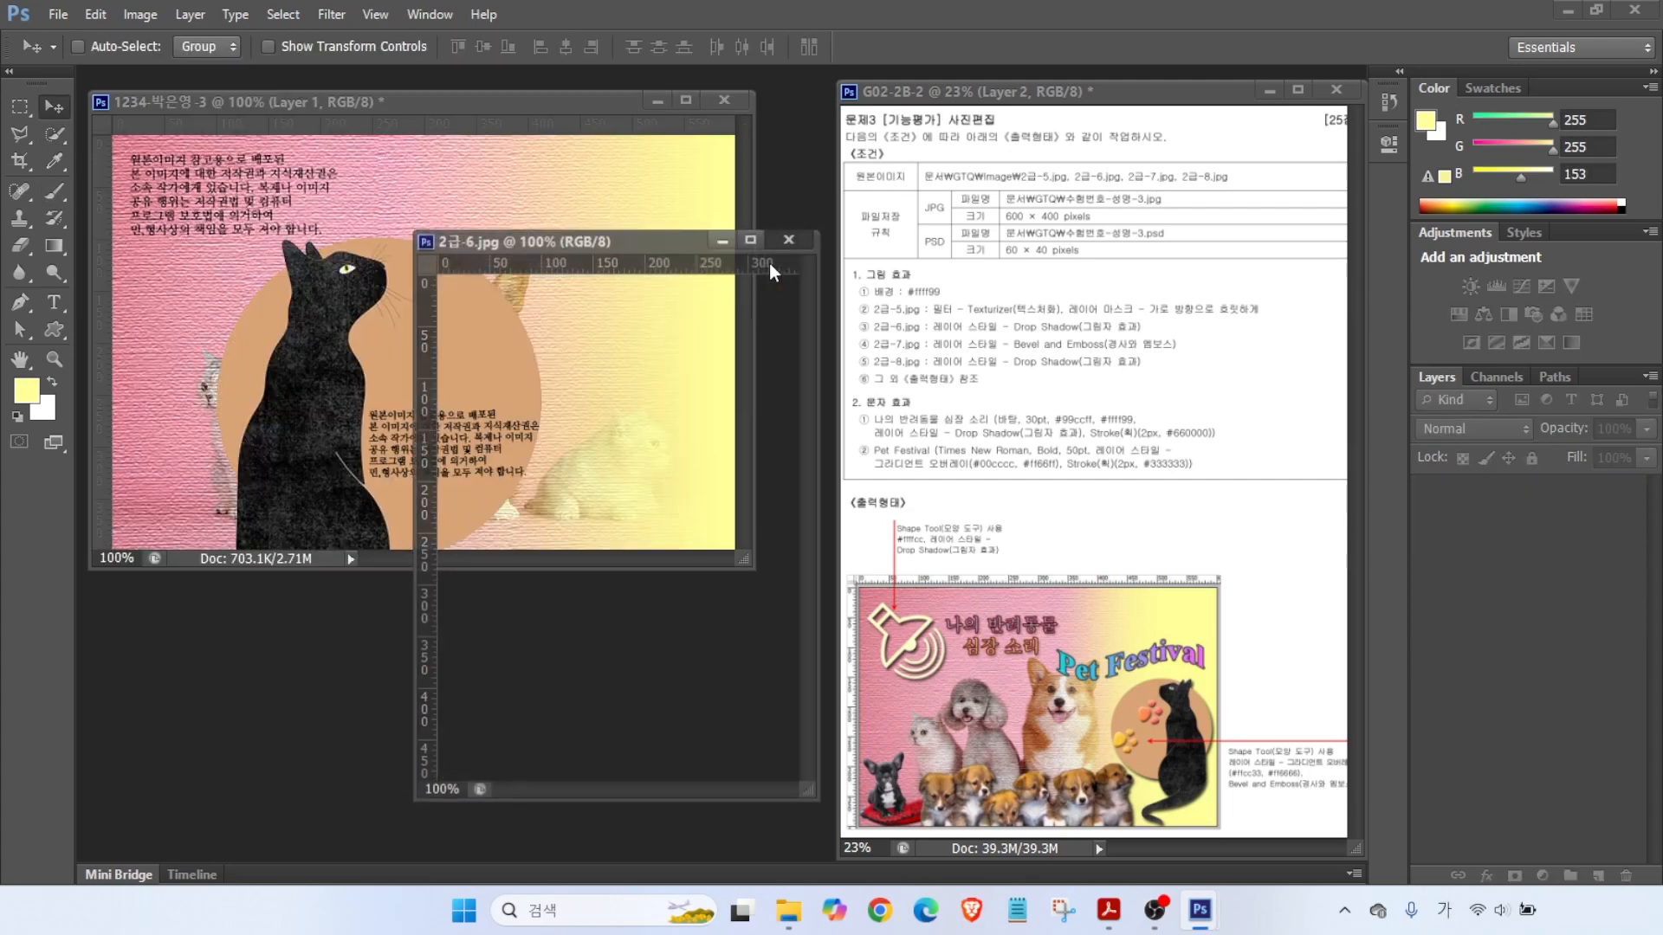
double_click(1507, 506)
type("2")
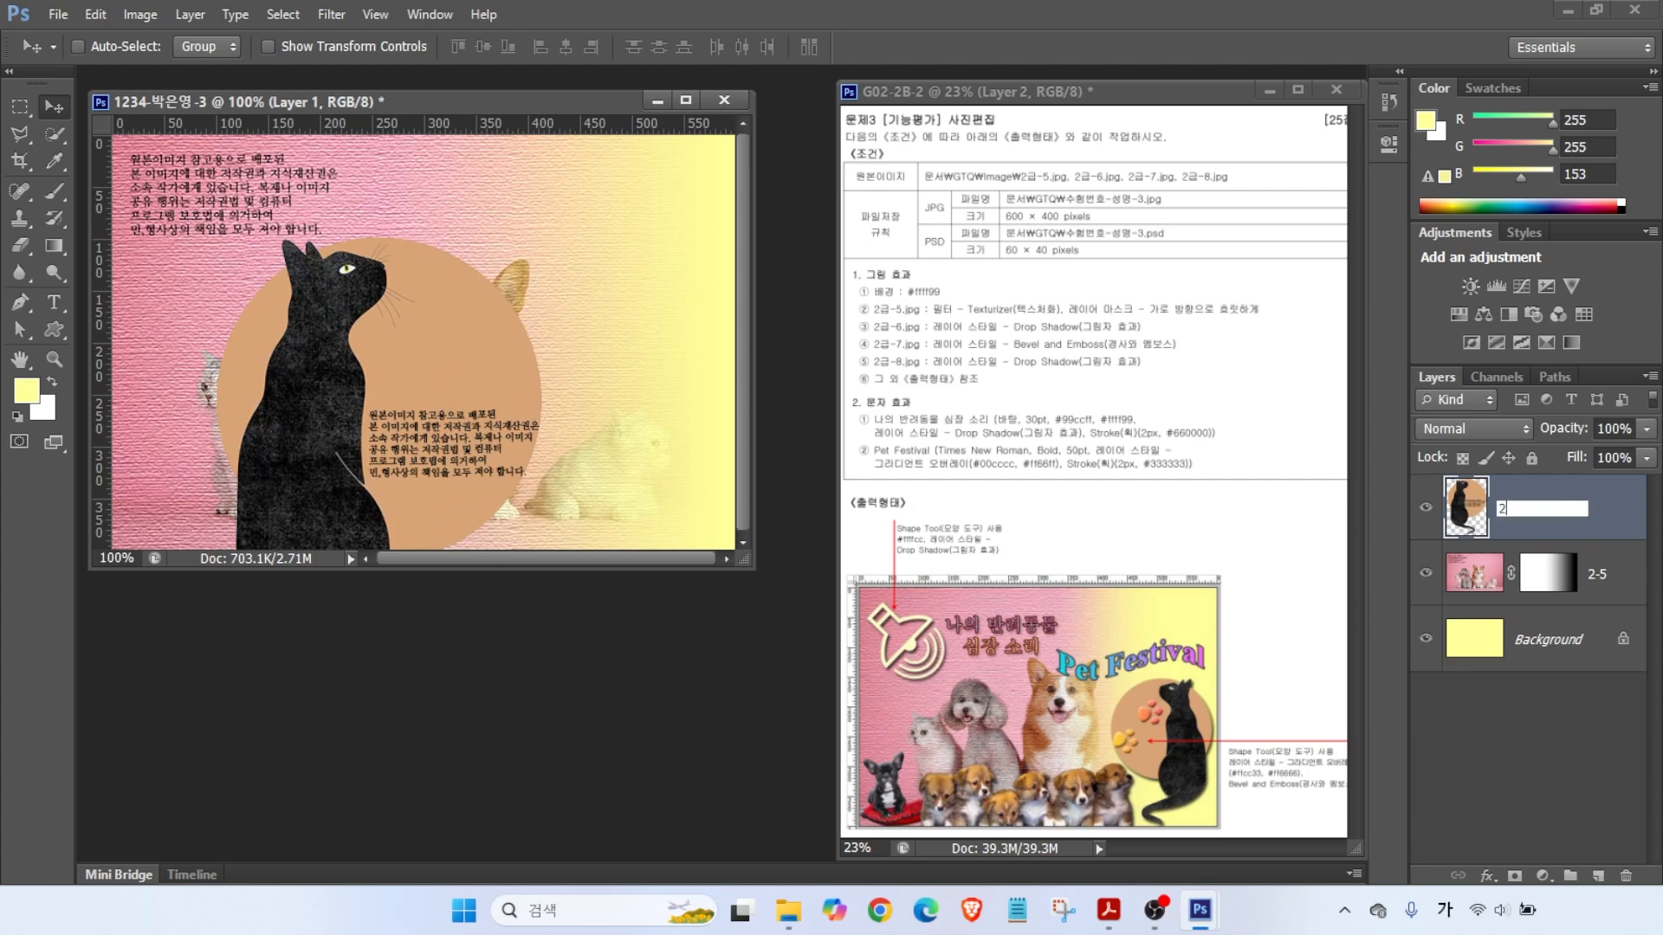
type("-6")
key("Return")
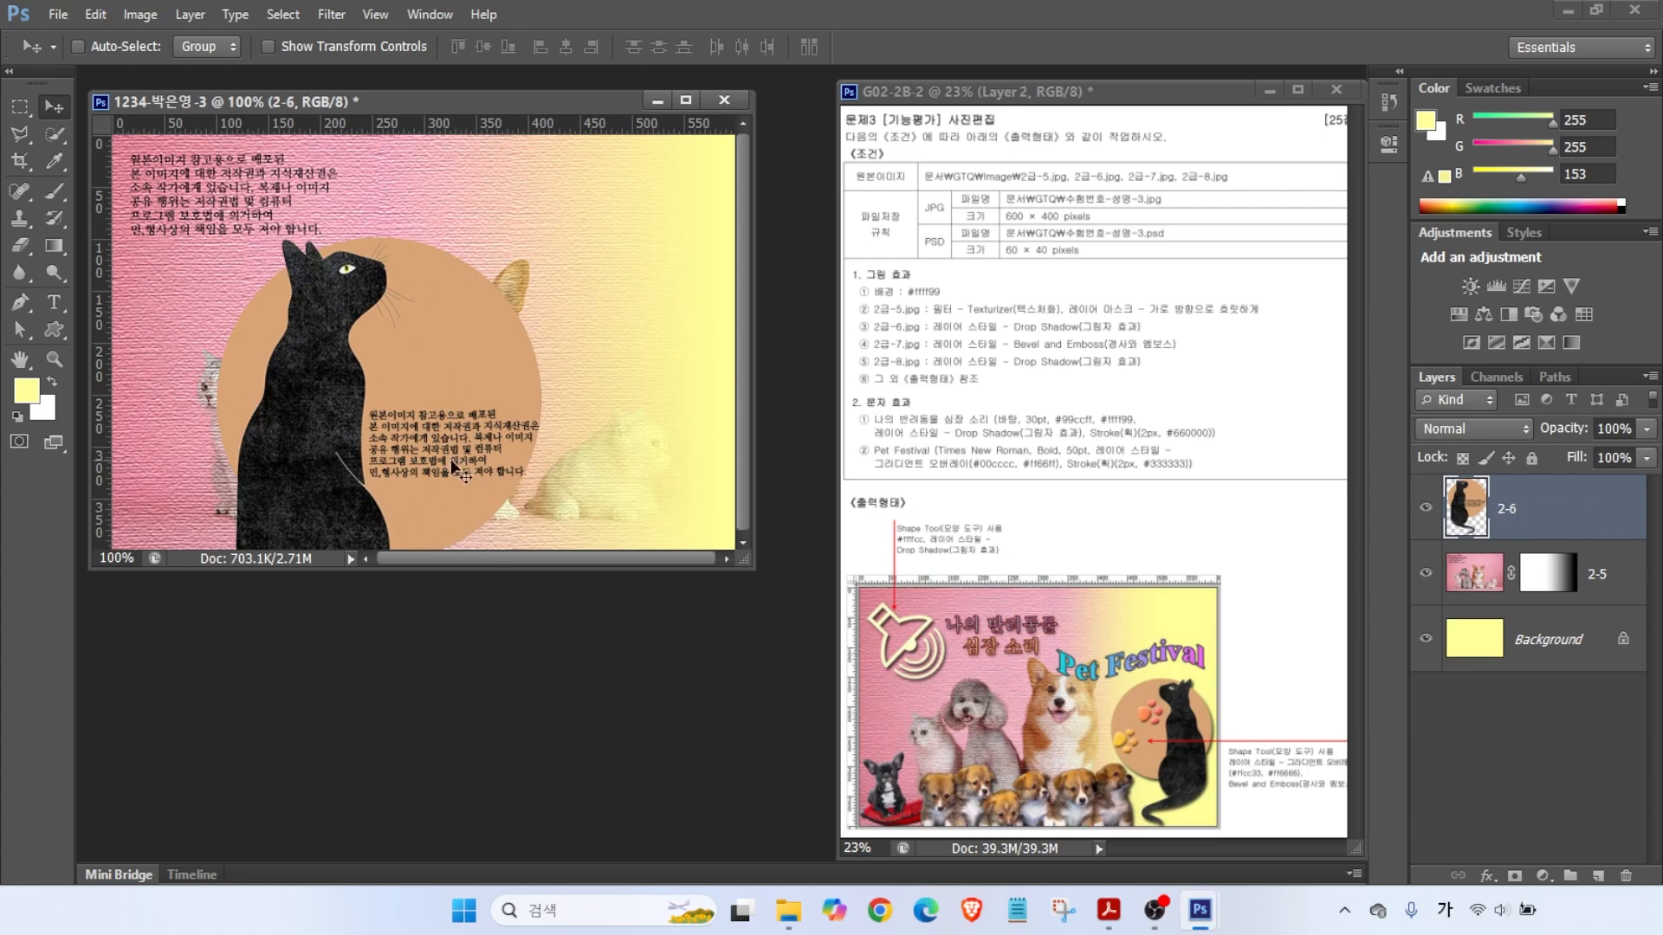
- Shrink the 2-6 cat layer to about half size and move it right
key("ctrl+t")
left_click_drag(542, 234, 445, 373)
left_click_drag(359, 479, 607, 305)
left_click_drag(698, 206, 638, 292)
left_click_drag(577, 390, 645, 398)
- Flip the cat horizontally and fine-tune it to about 56% in place
right_click(616, 367)
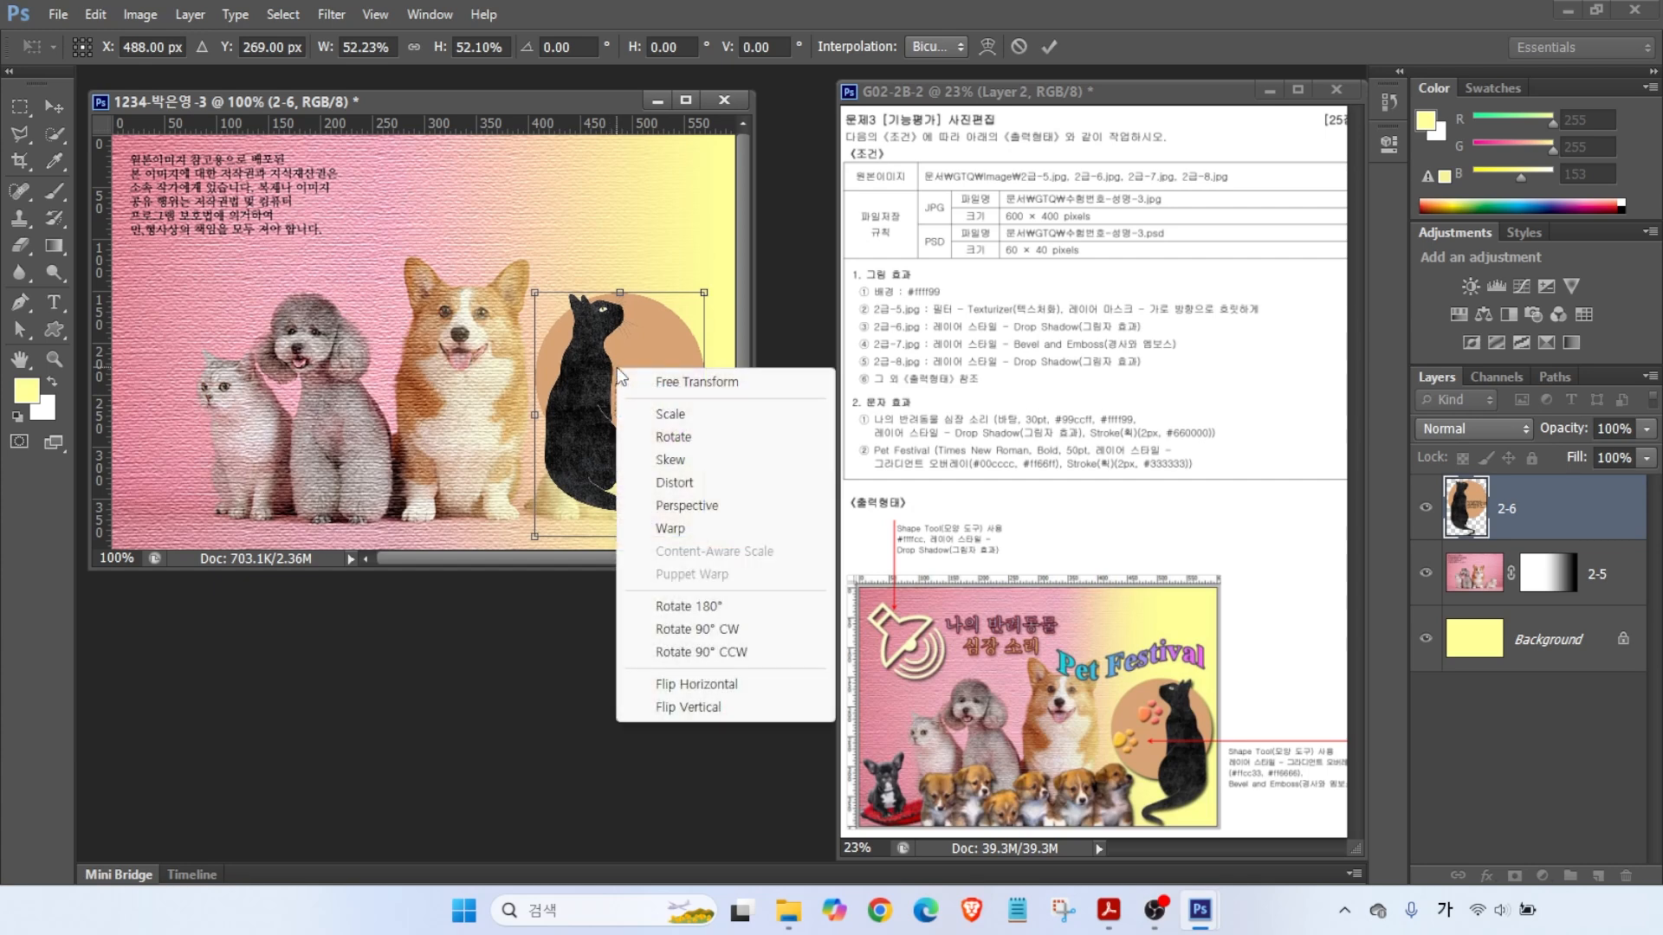
left_click(688, 693)
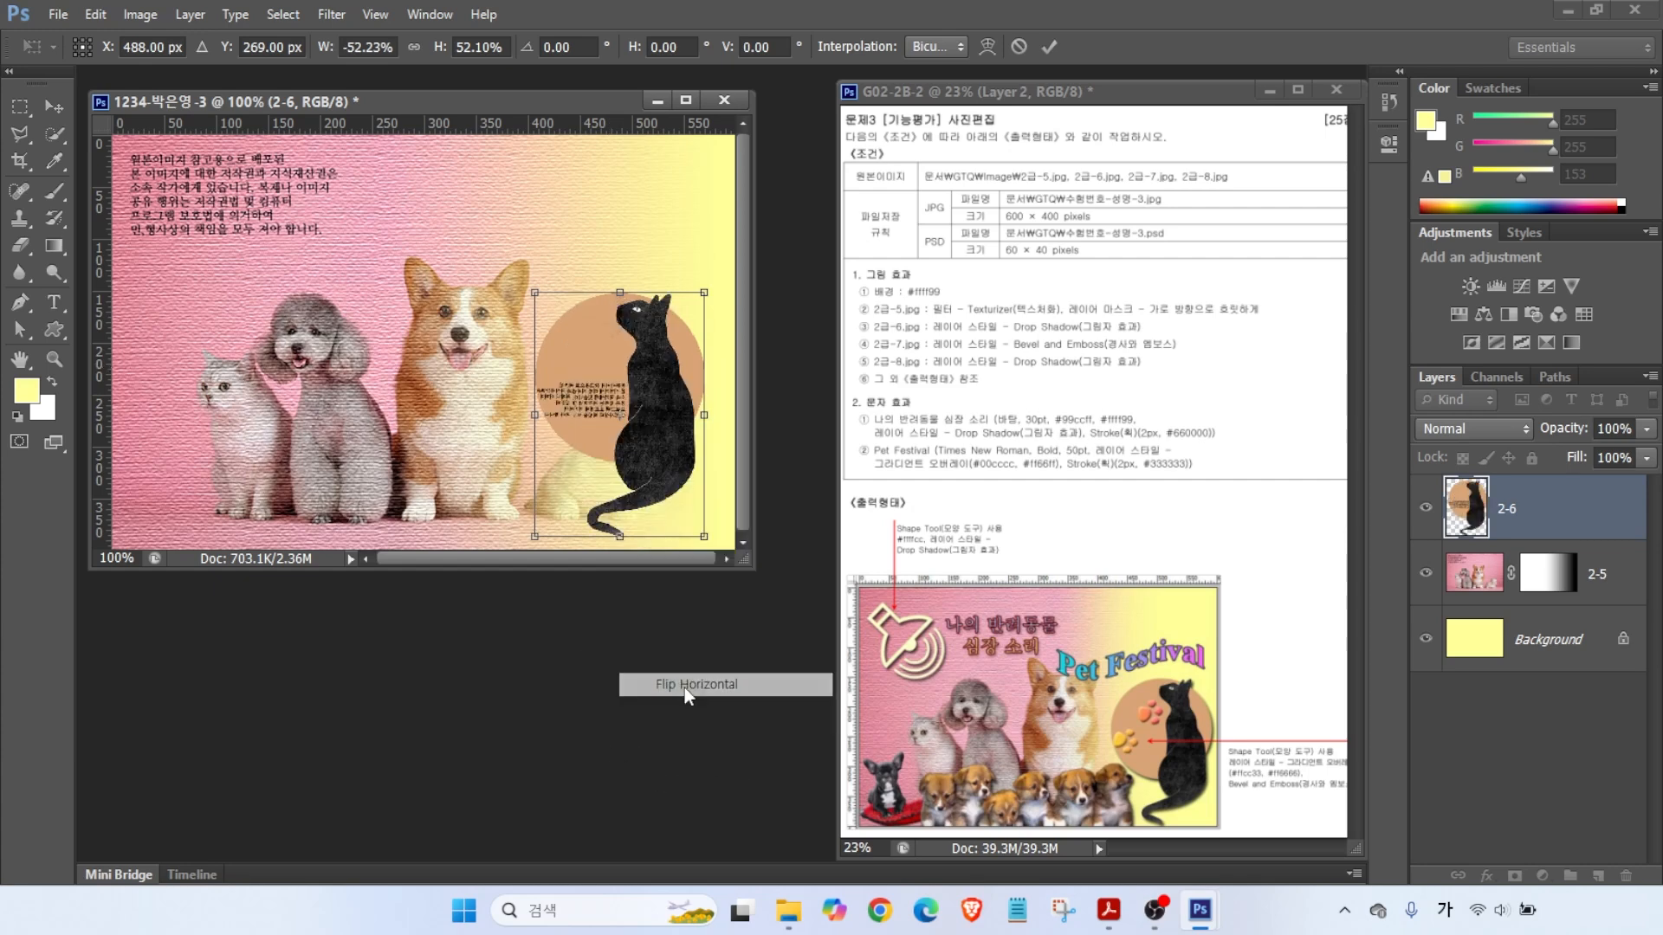
left_click_drag(636, 413, 663, 424)
mouse_move(565, 307)
left_mouse_down()
mouse_move(518, 270)
mouse_move(551, 283)
left_mouse_up()
left_click_drag(611, 337, 595, 338)
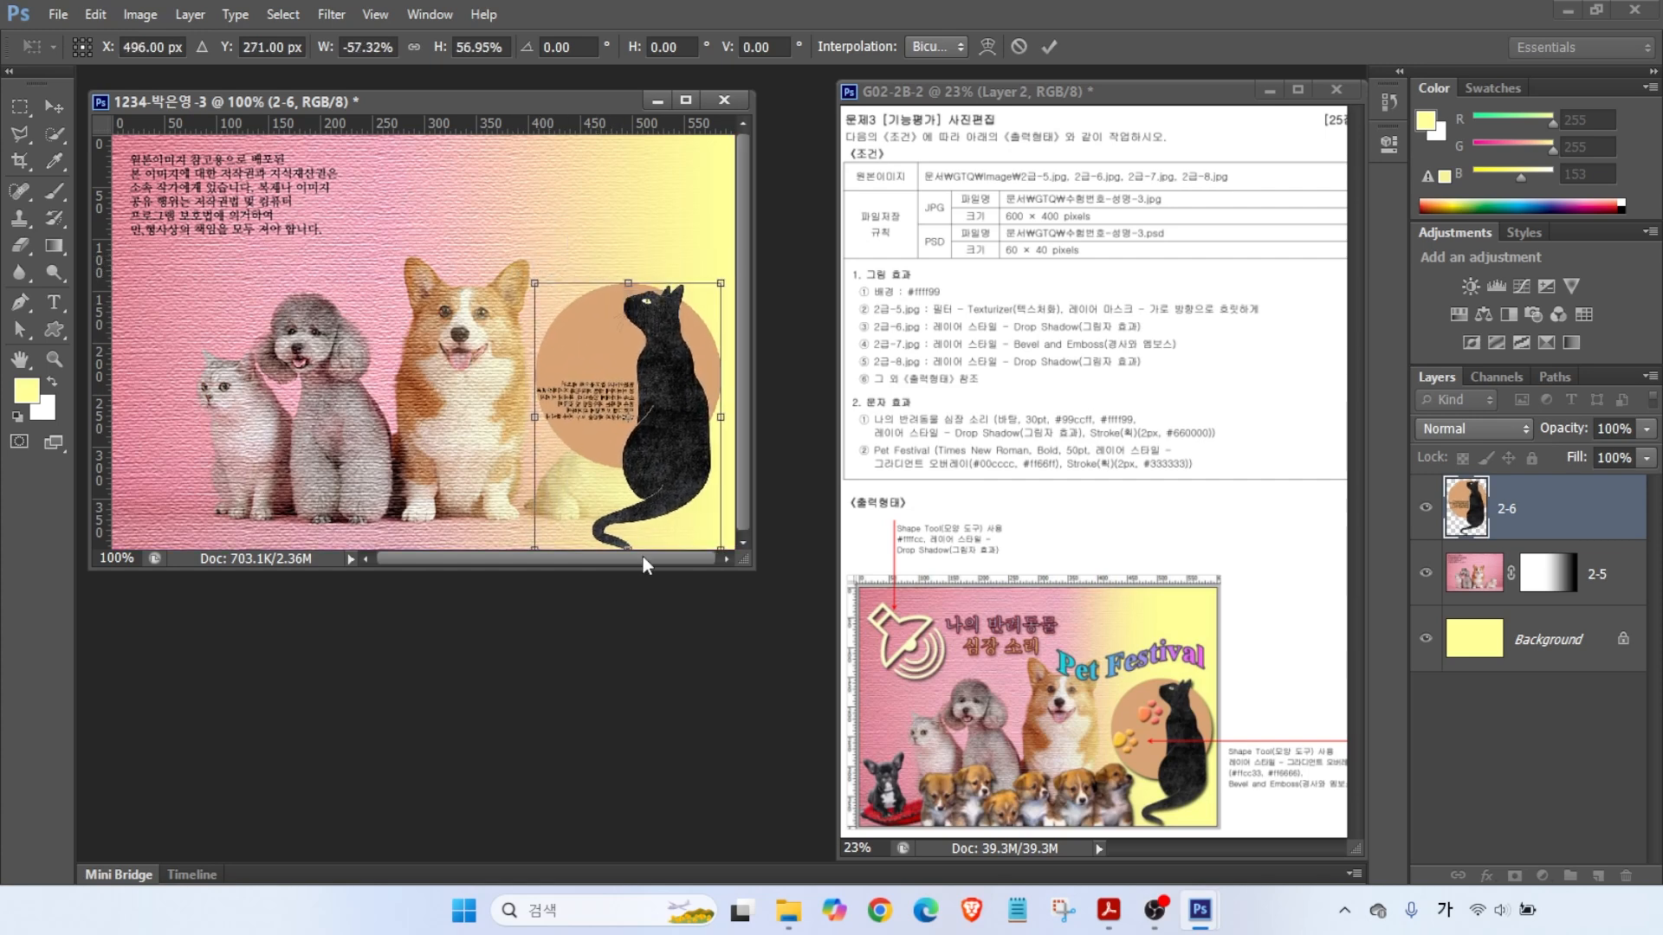
left_click_drag(535, 283, 543, 295)
left_click_drag(573, 364, 568, 364)
key("Return")
- Add a drop shadow to layer 2-6, then select 2급-7.jpg in the Open dialog
key("ctrl")
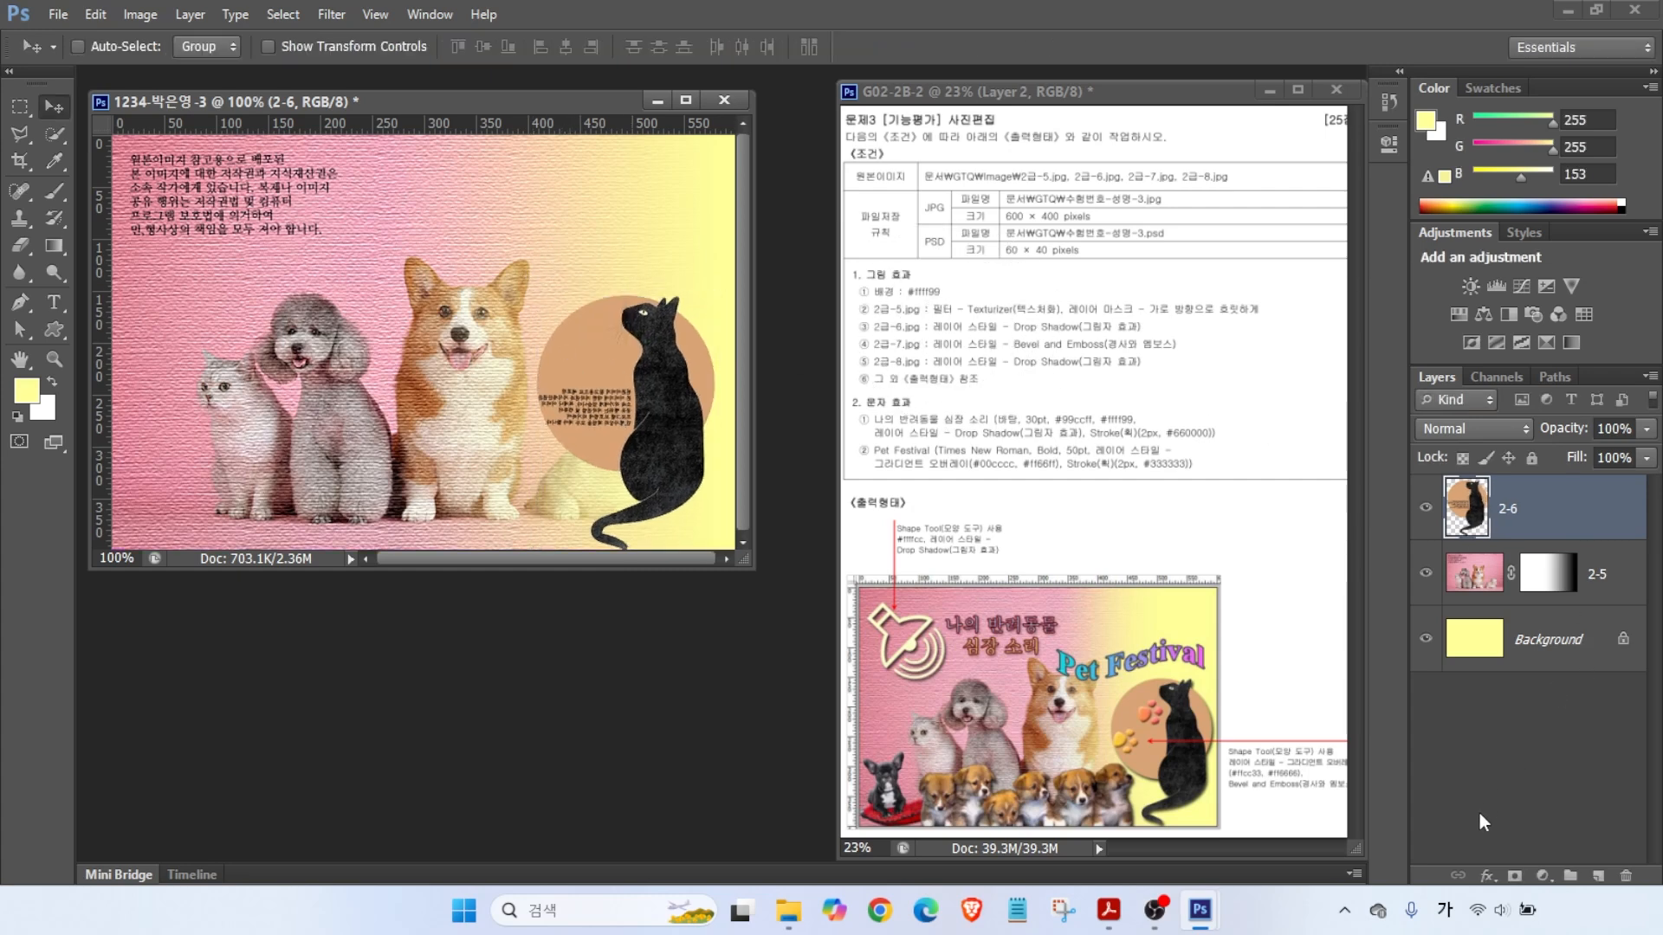
left_click(1488, 875)
left_click(1503, 869)
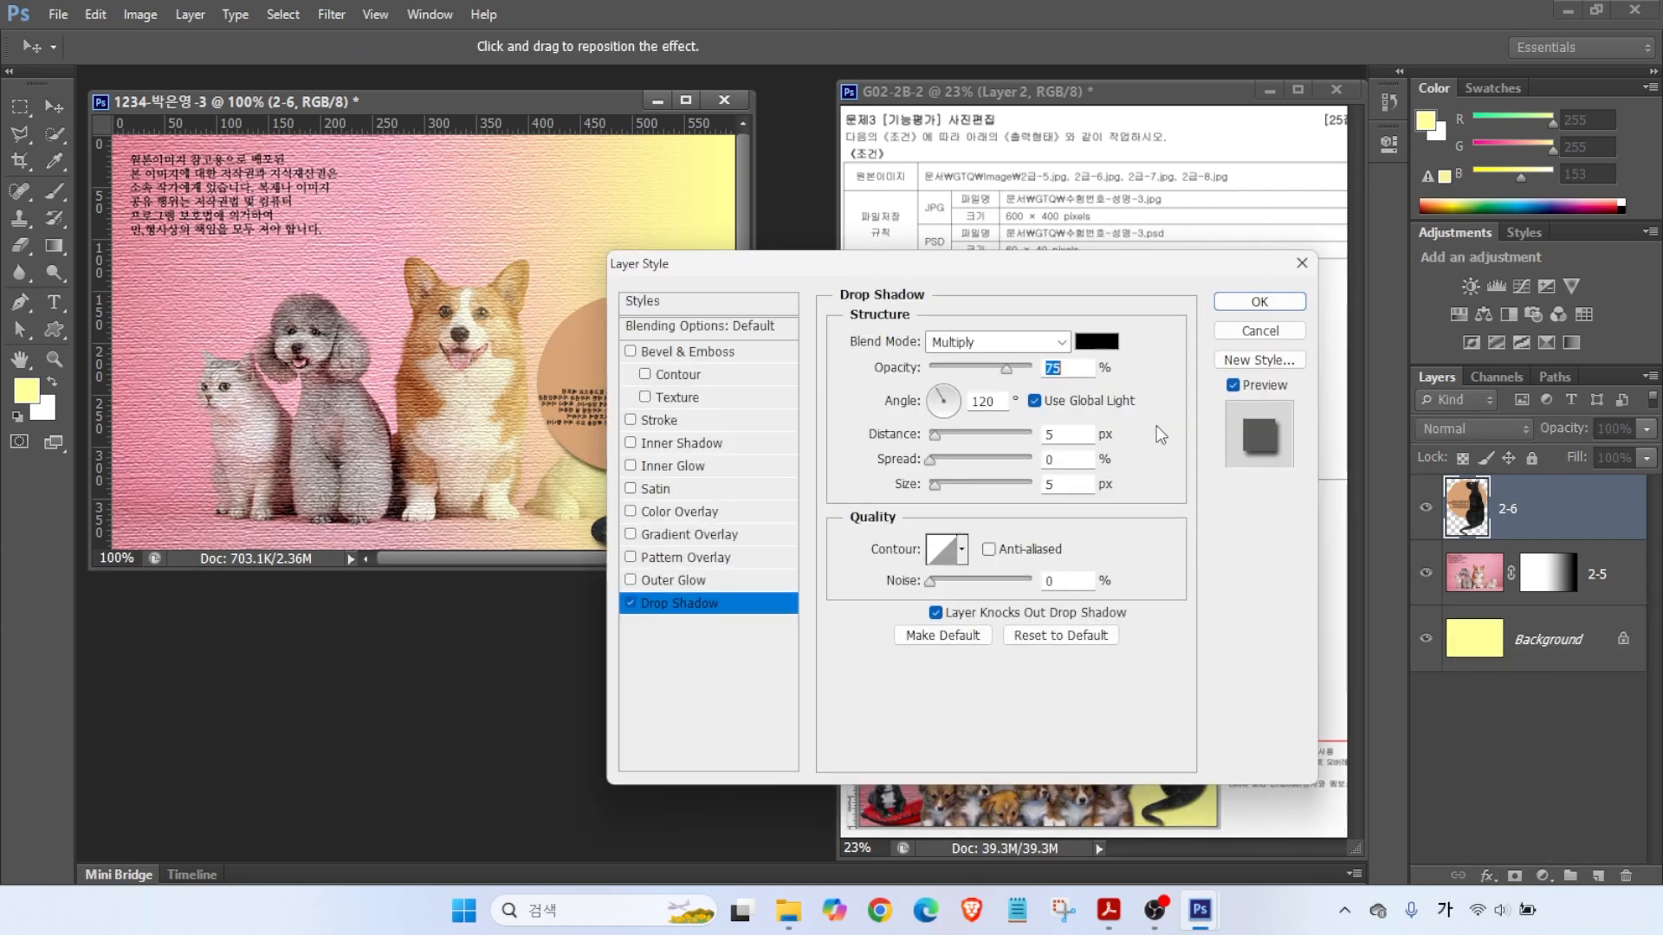
left_click(1259, 302)
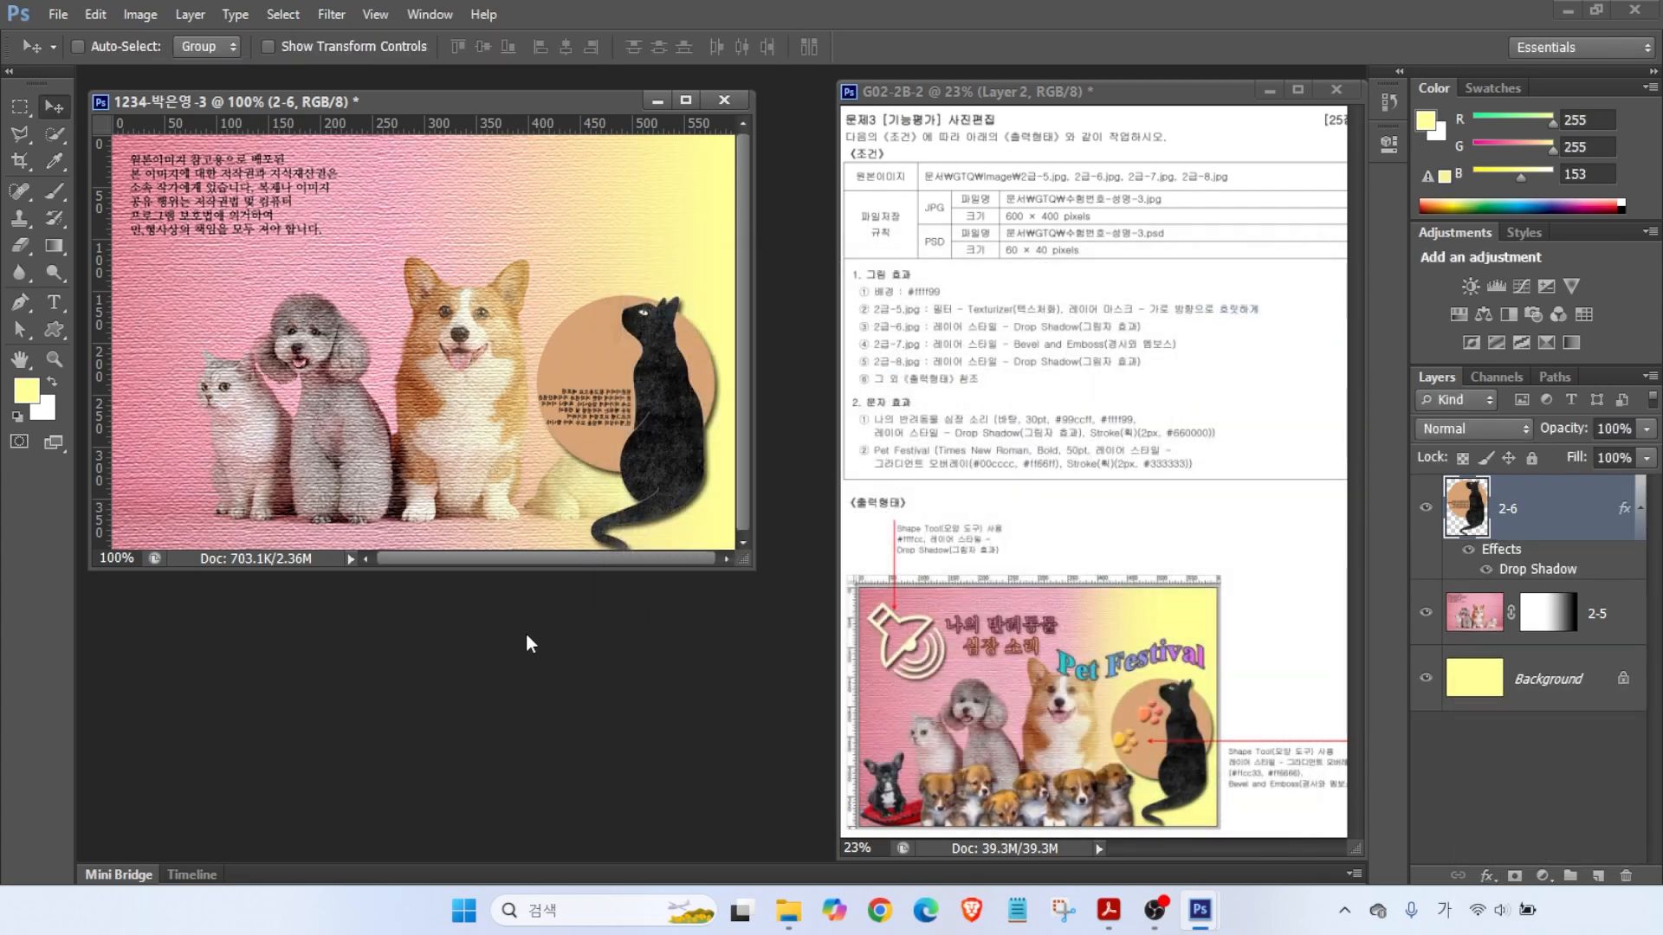
key("ctrl+o")
left_click(818, 452)
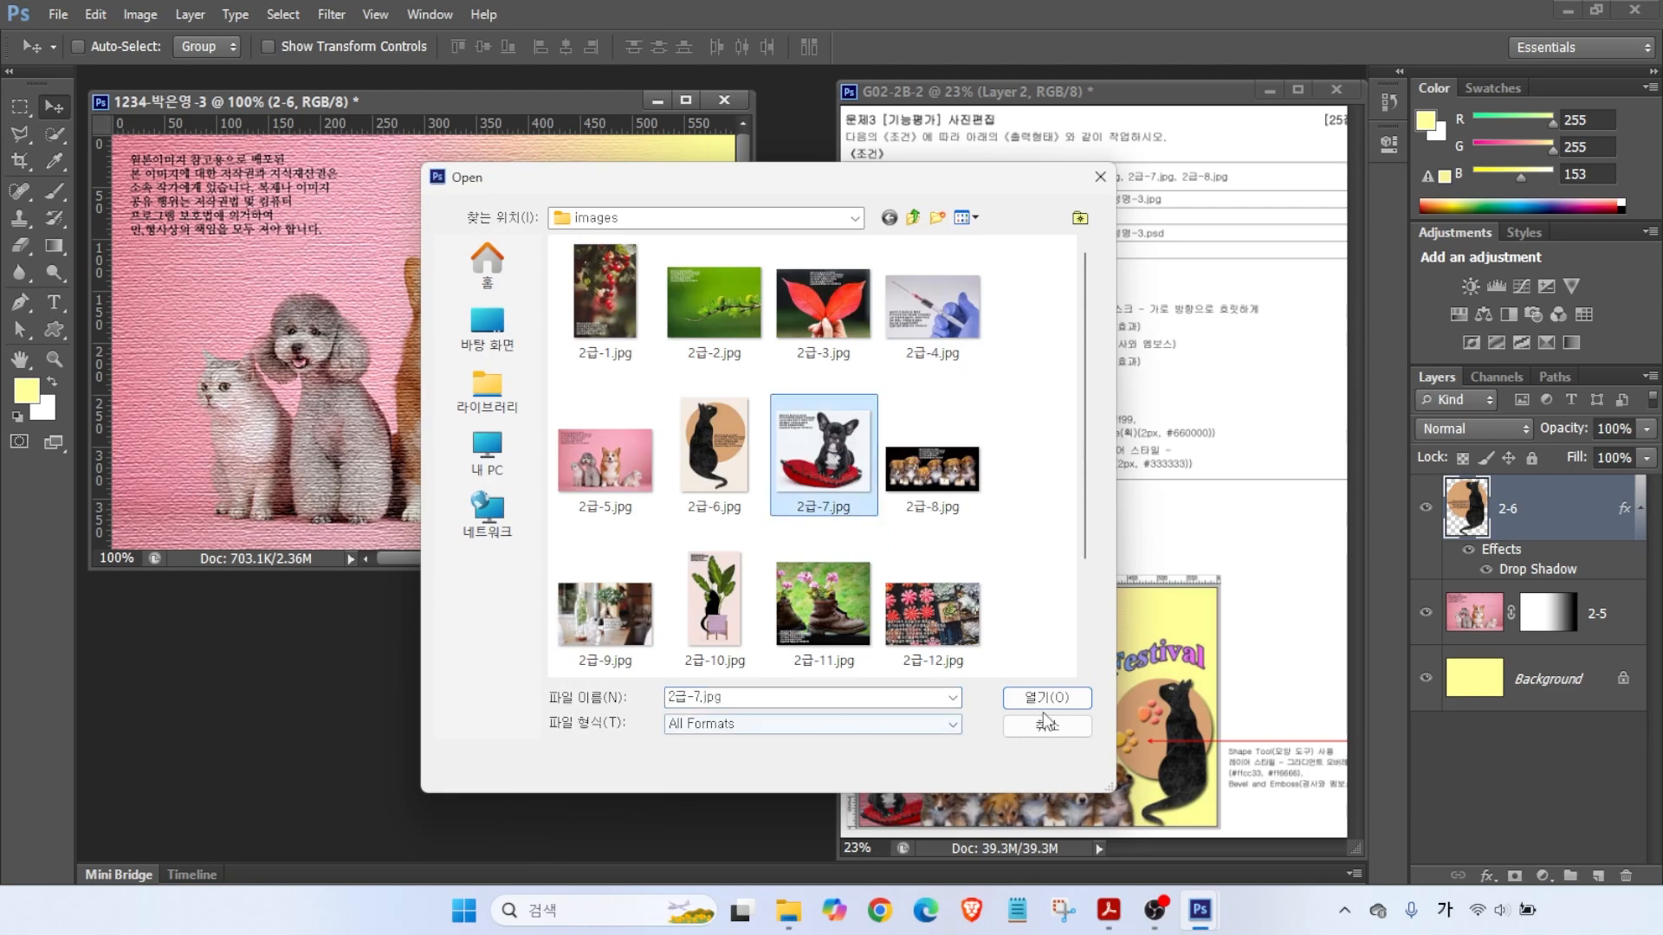
- Open 2급-7.jpg and select the bulldog with Magic Wand, Inverse, and lasso to remove the text
left_click(1046, 698)
right_click(55, 137)
left_click(191, 145)
left_click(260, 282)
left_click(283, 14)
left_click(299, 97)
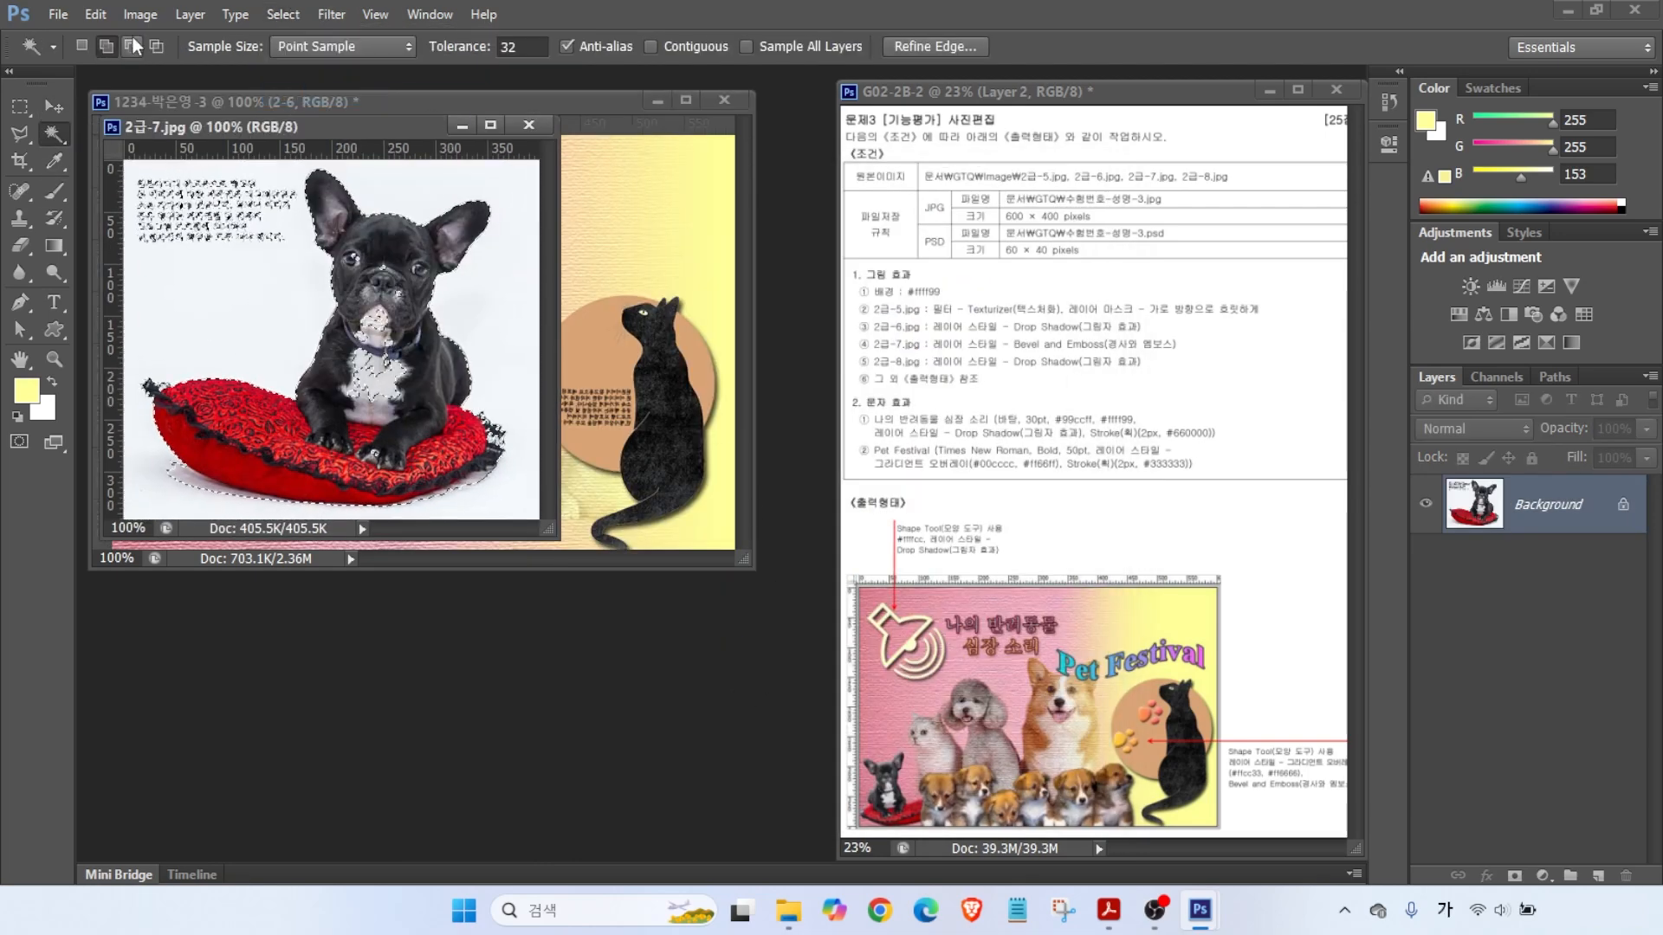
left_click(20, 134)
mouse_move(112, 180)
left_mouse_down()
mouse_move(128, 223)
mouse_move(271, 256)
mouse_move(303, 166)
left_mouse_up()
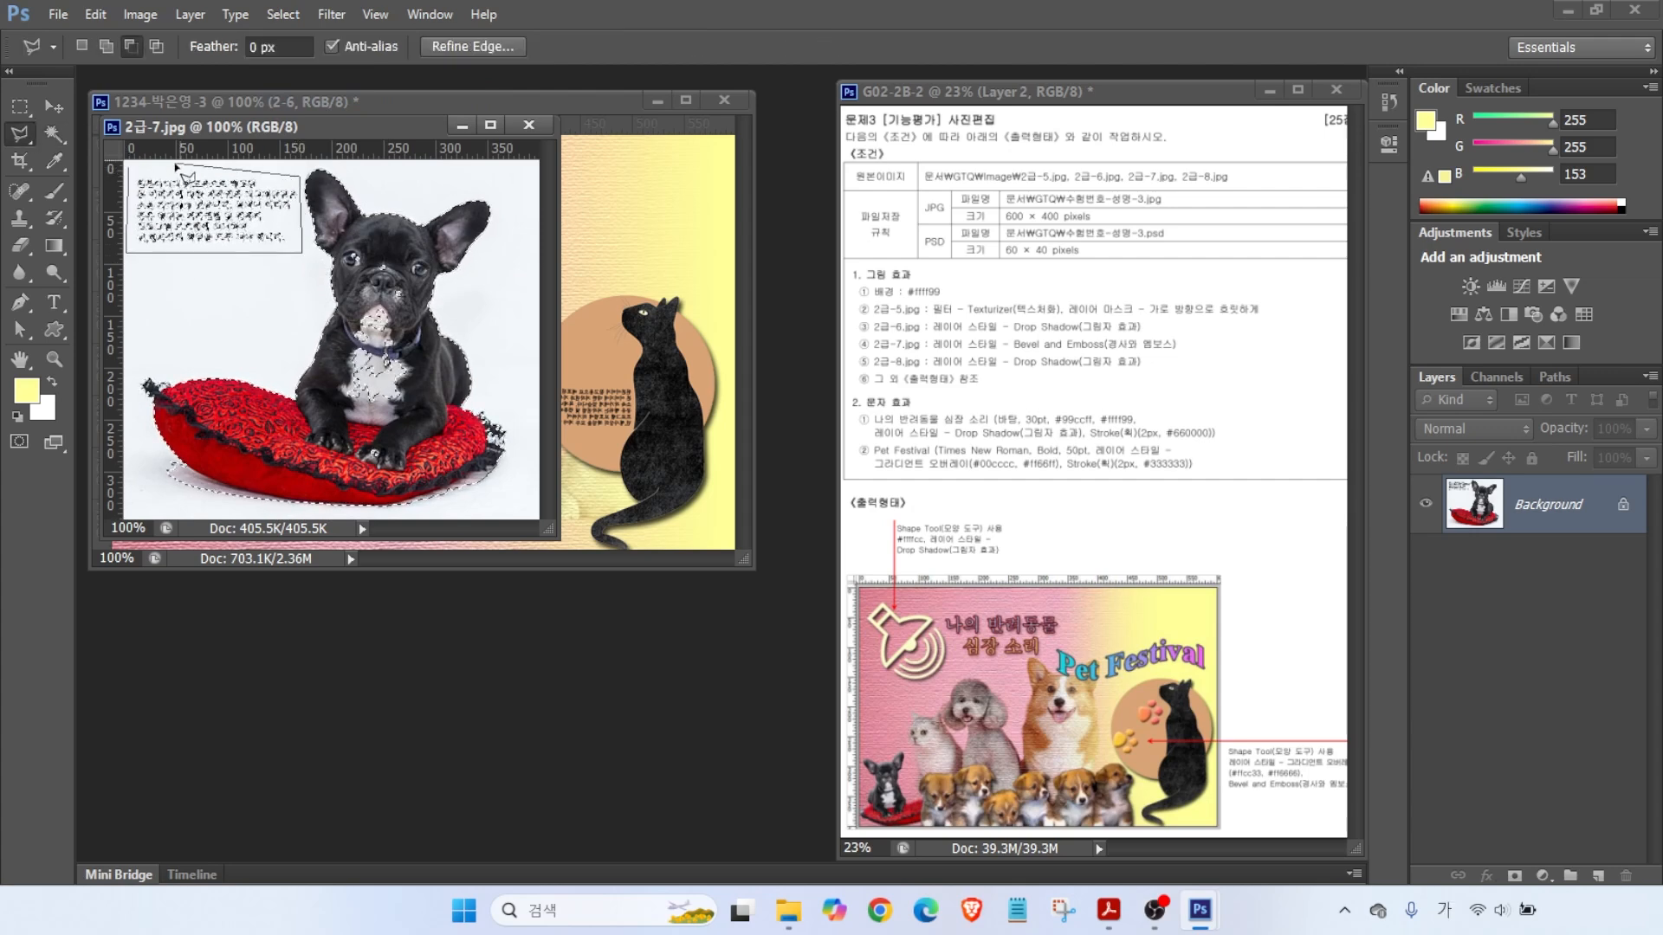
right_click(55, 135)
left_click(372, 331, "alt")
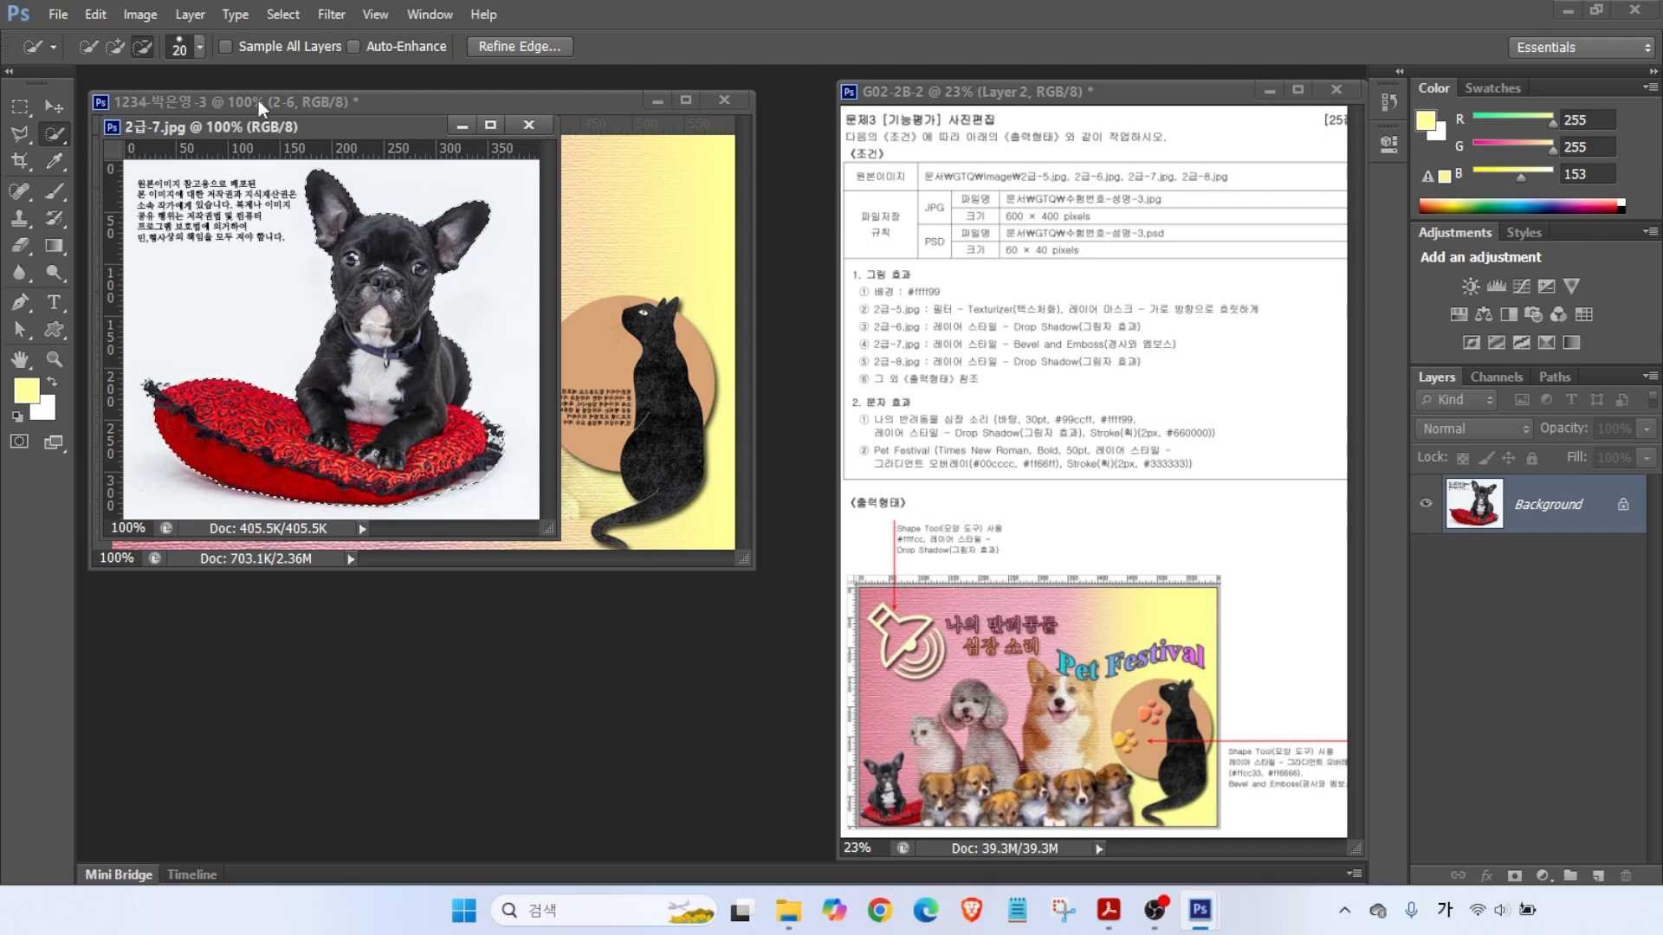
- Drag the bulldog into the collage, close the source, and name the layer 2-7
key("v")
left_click_drag(259, 126, 357, 317)
left_click(55, 135)
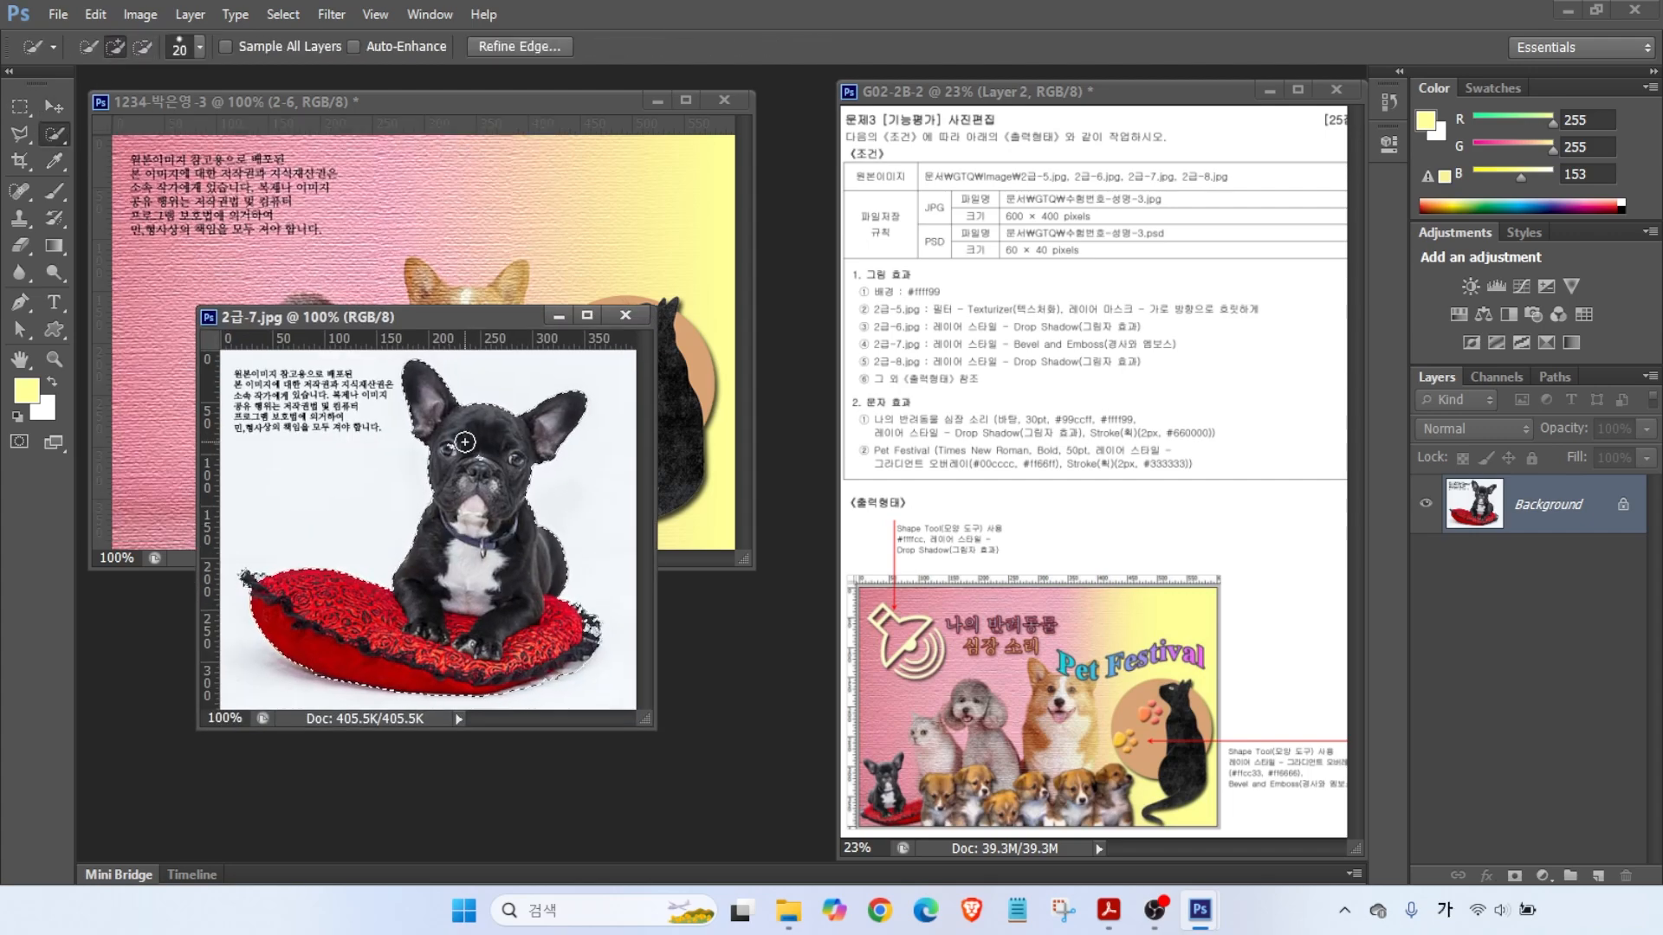
key("v")
left_click_drag(474, 440, 158, 402)
key("ctrl+w")
double_click(1535, 509)
type("2-7")
key("Return")
- Flip the bulldog horizontally and scale it to about 35% at the lower left
left_click_drag(232, 485, 394, 397)
key("ctrl+t")
left_click_drag(462, 242, 310, 399)
left_click_drag(238, 492, 254, 443)
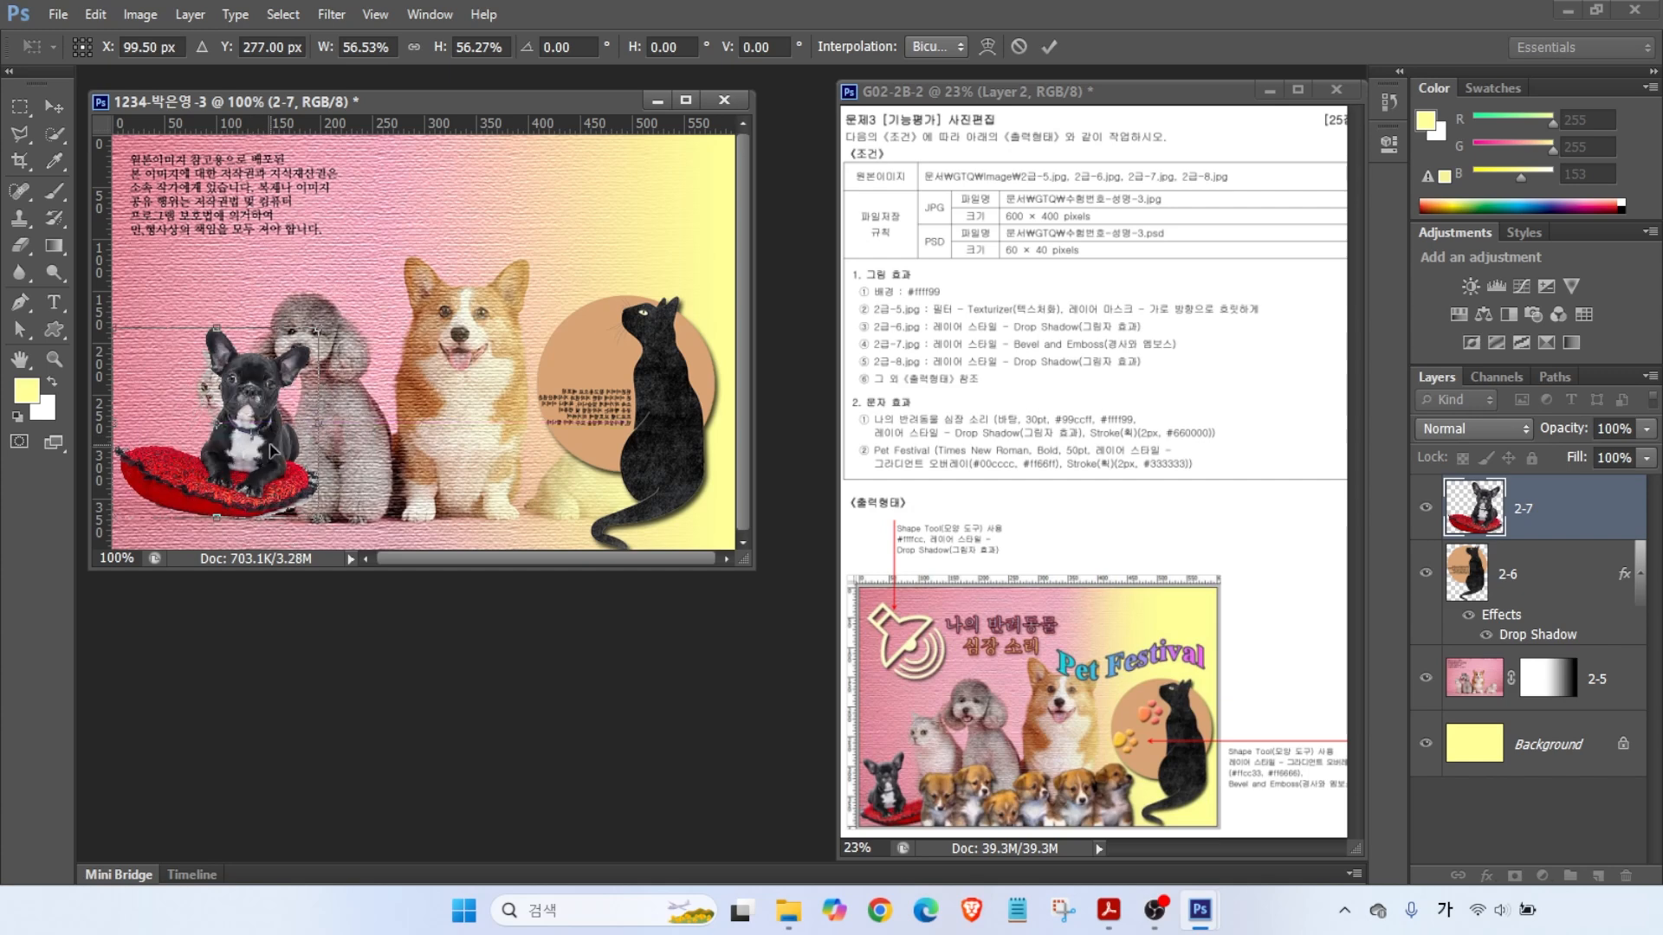
right_click(270, 447)
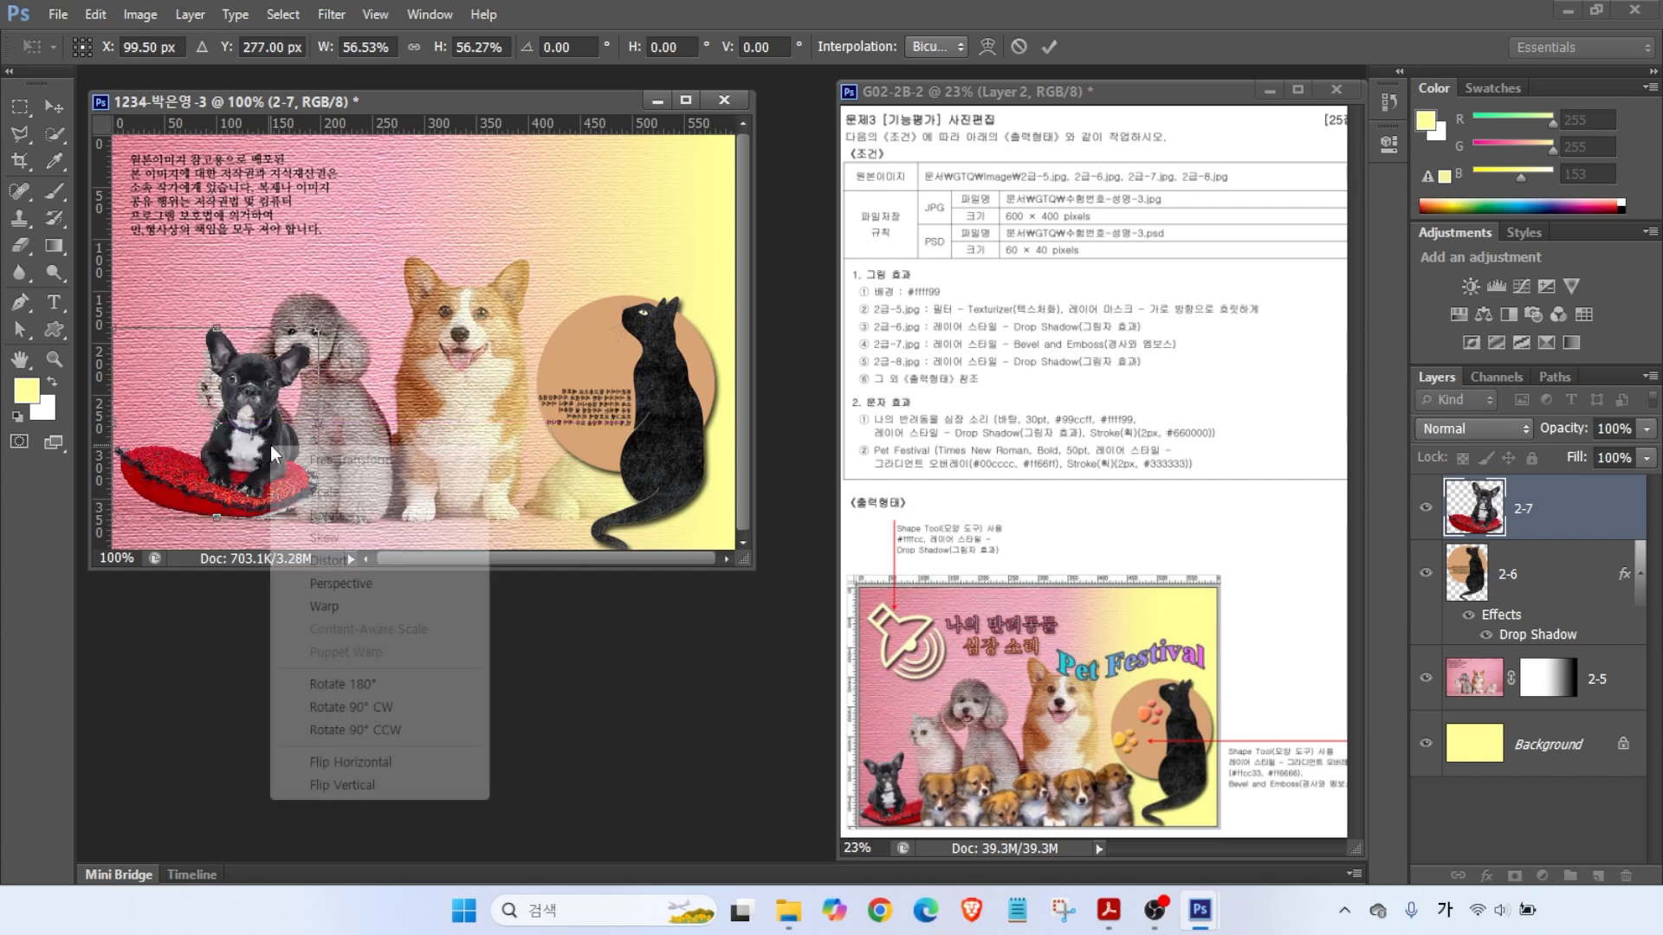
left_click(350, 762)
left_click_drag(319, 330, 262, 400)
left_click_drag(217, 467, 228, 495)
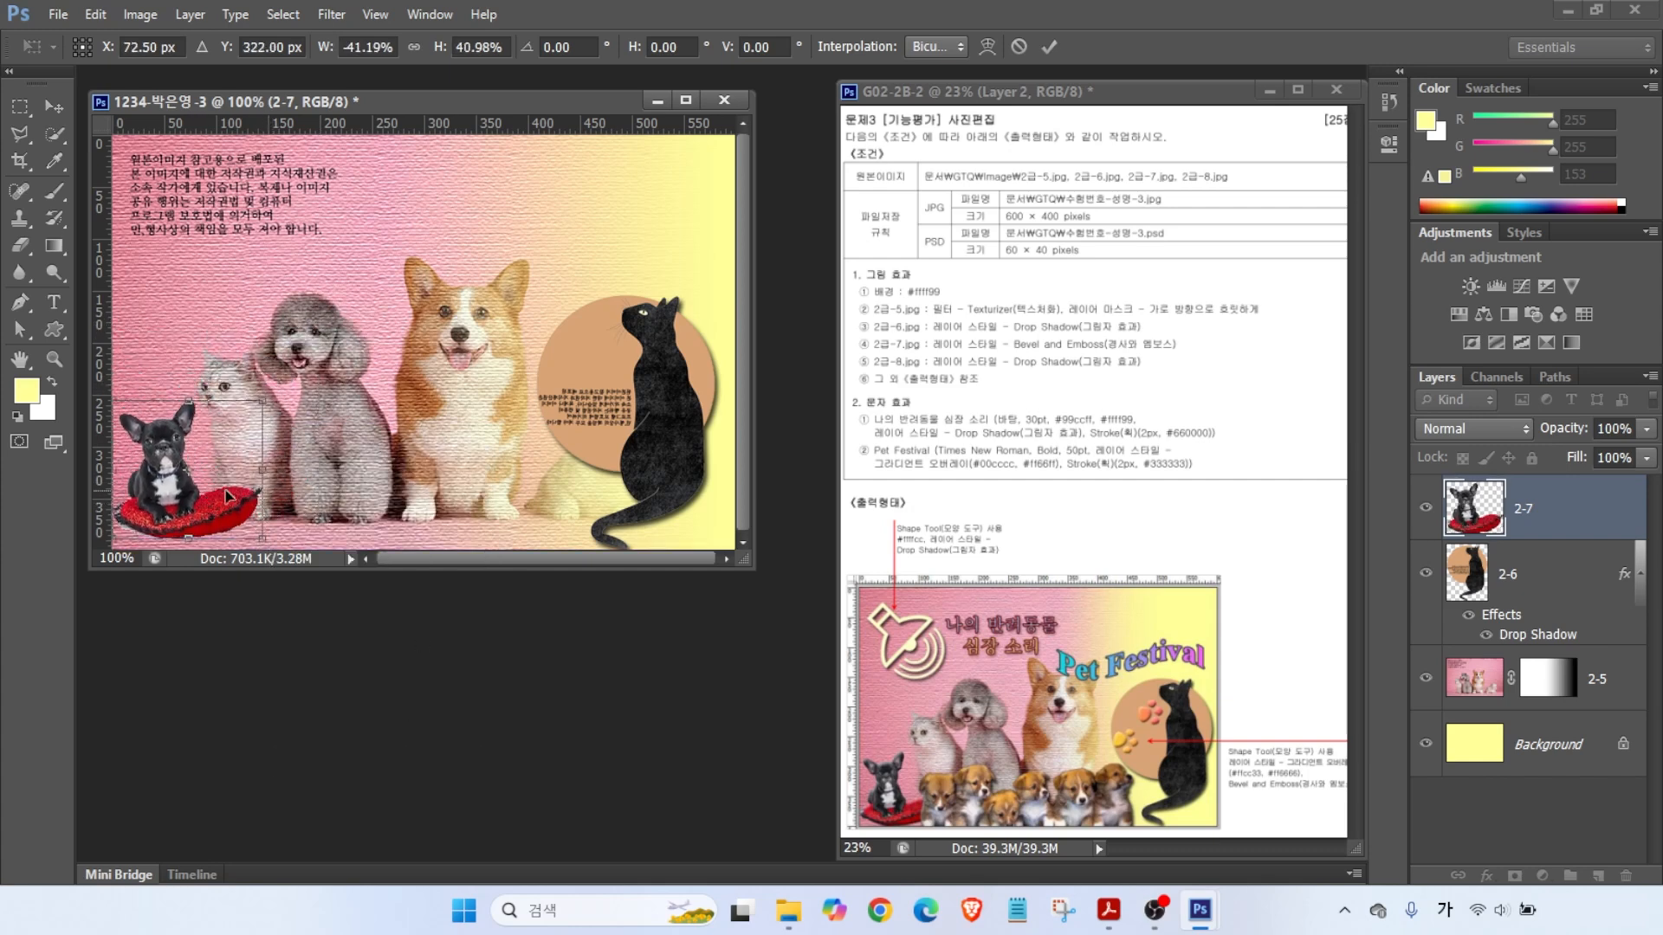
left_click_drag(261, 406, 217, 419)
key("Return")
- Add Bevel & Emboss to the bulldog layer and open 2급-8.jpg
left_click(1487, 876)
left_click(1514, 661)
key("Return")
key("ctrl+o")
double_click(918, 569)
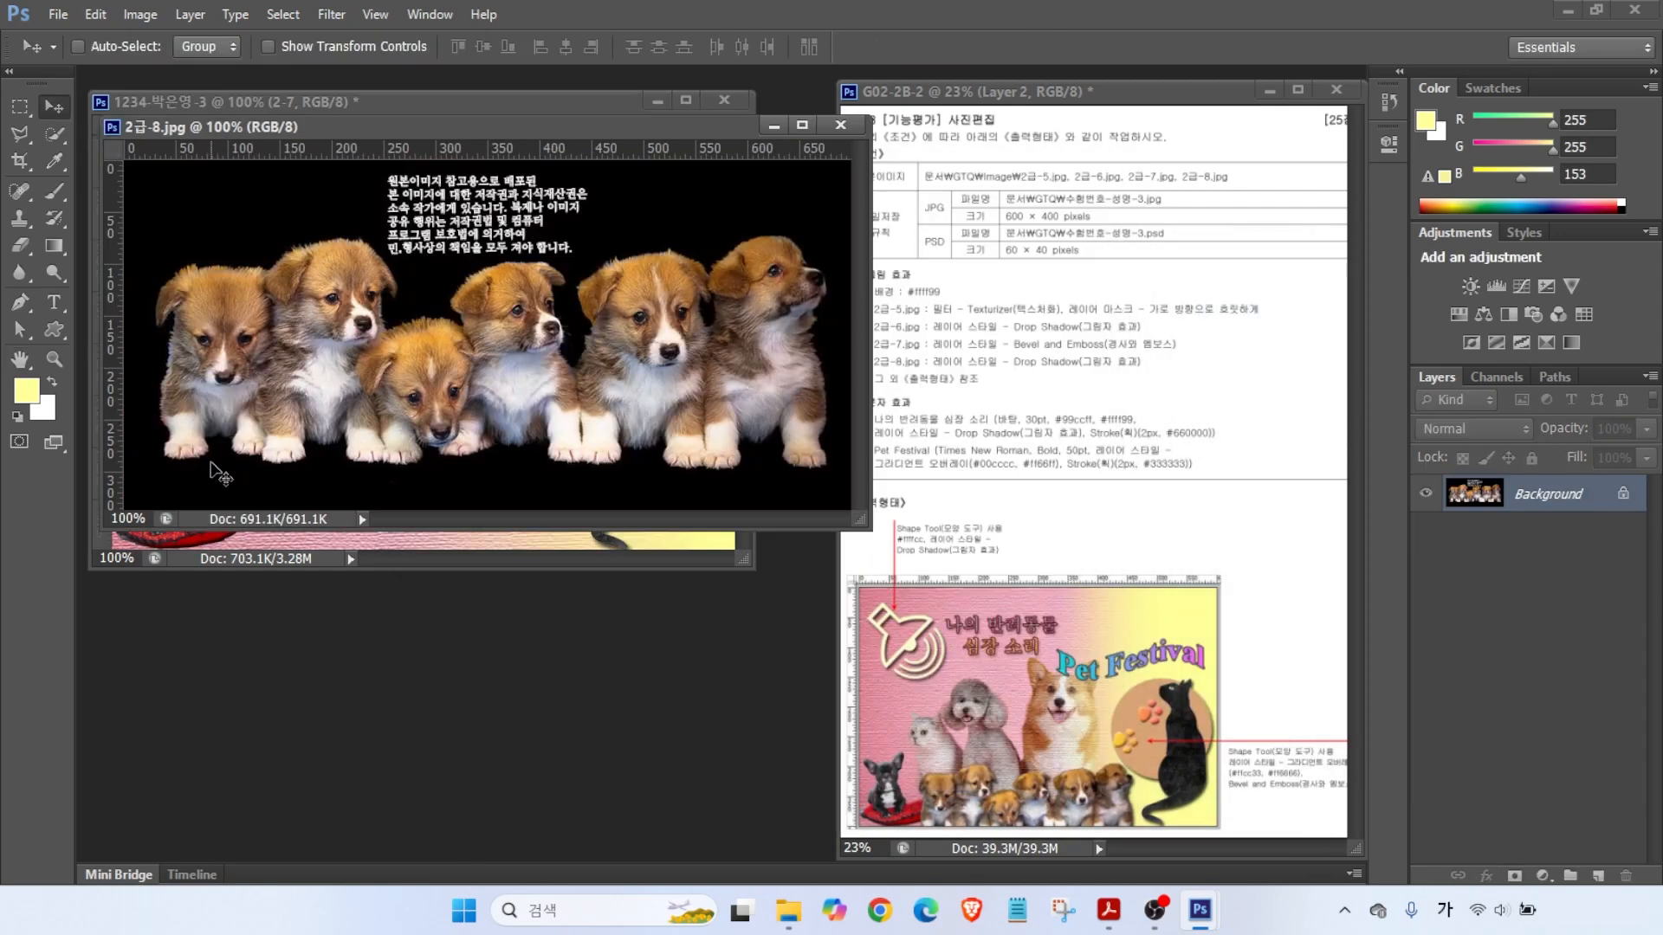
- Select the puppies by Magic Wand on the contiguous black background, then inverting
right_click(54, 136)
left_click(130, 159)
left_click(160, 225)
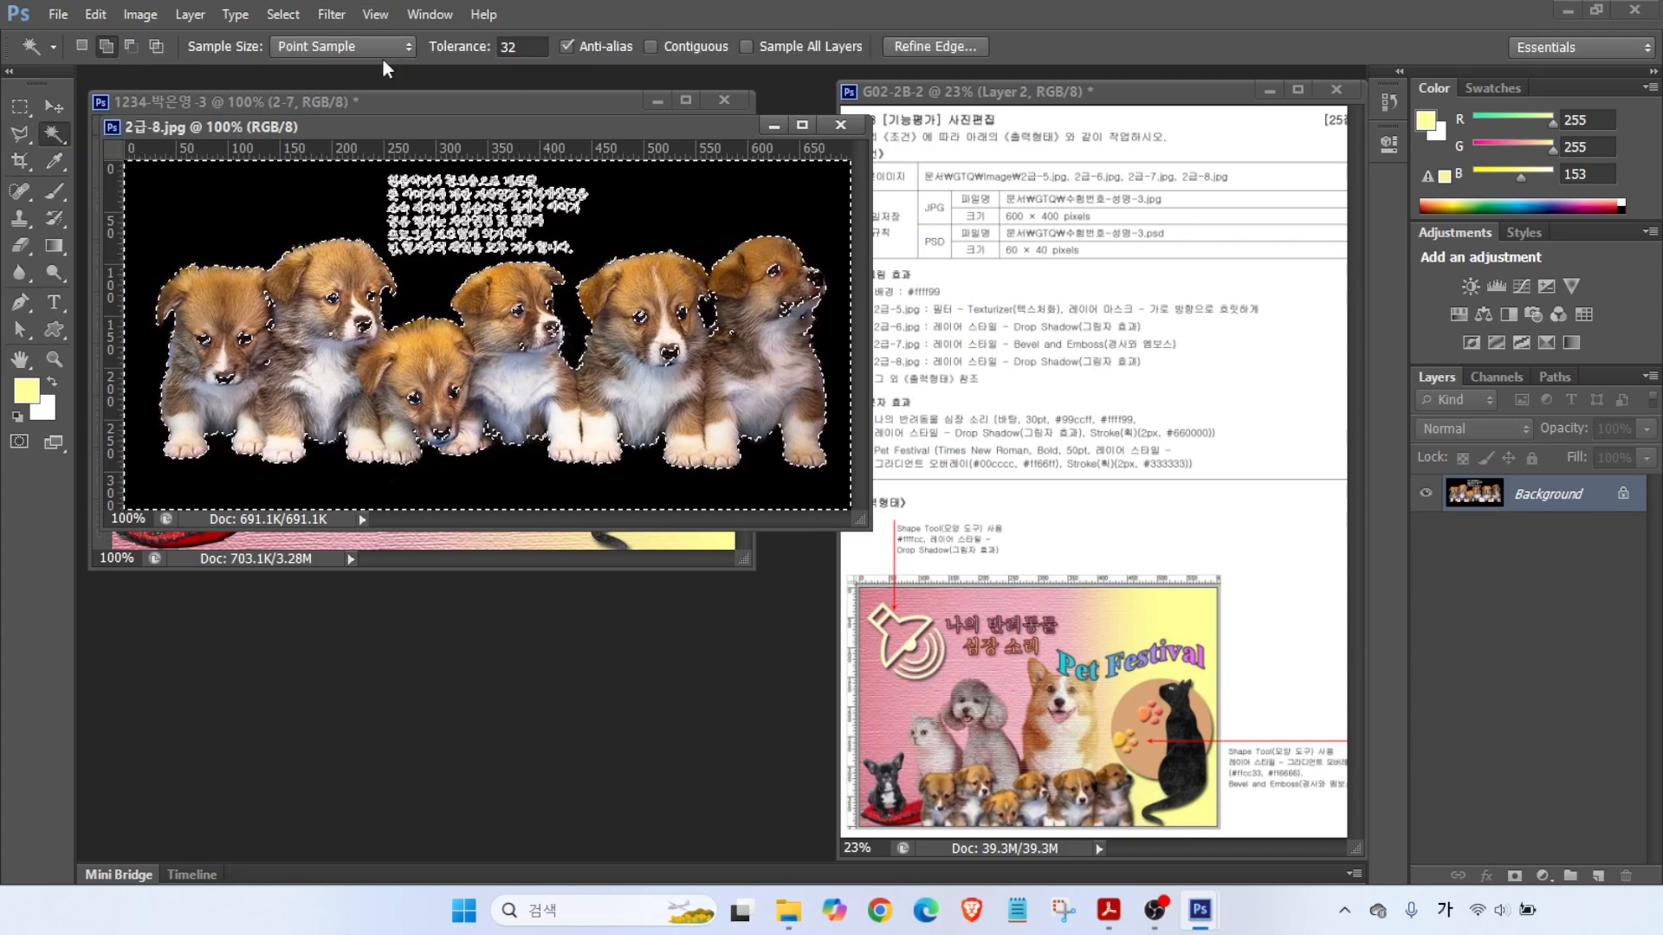
key("ctrl+d")
left_click(679, 46)
left_click(252, 193)
left_click(282, 14)
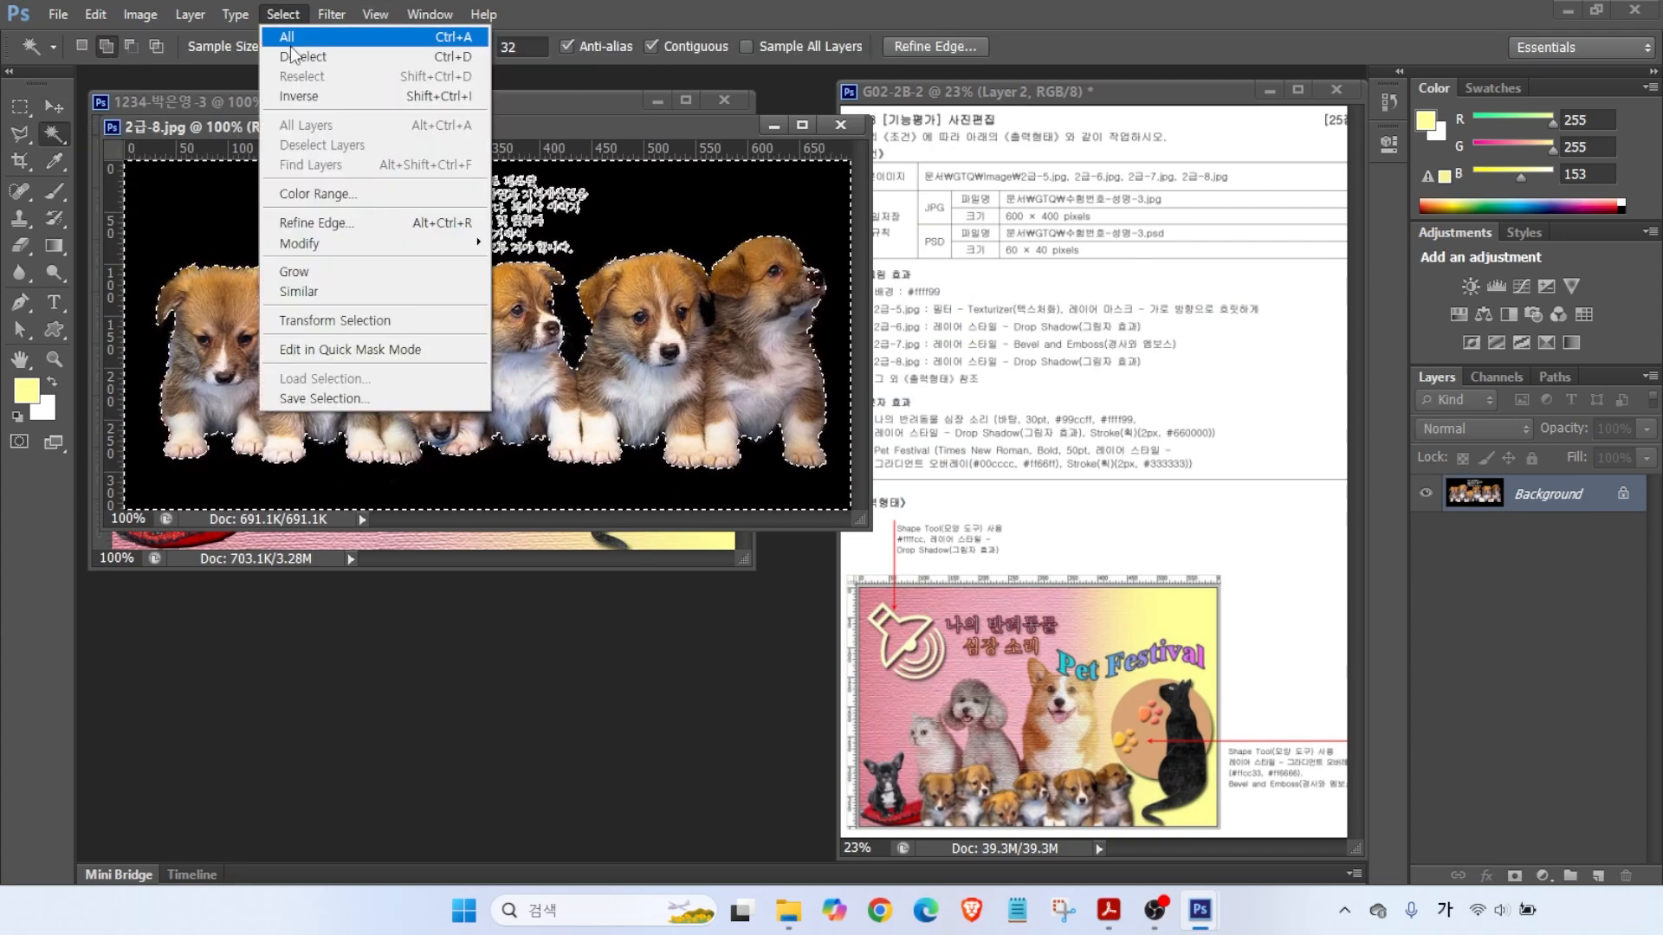
left_click(301, 97)
- Cut the text block out of the puppies selection with the polygonal lasso
right_click(54, 134)
left_click(130, 141)
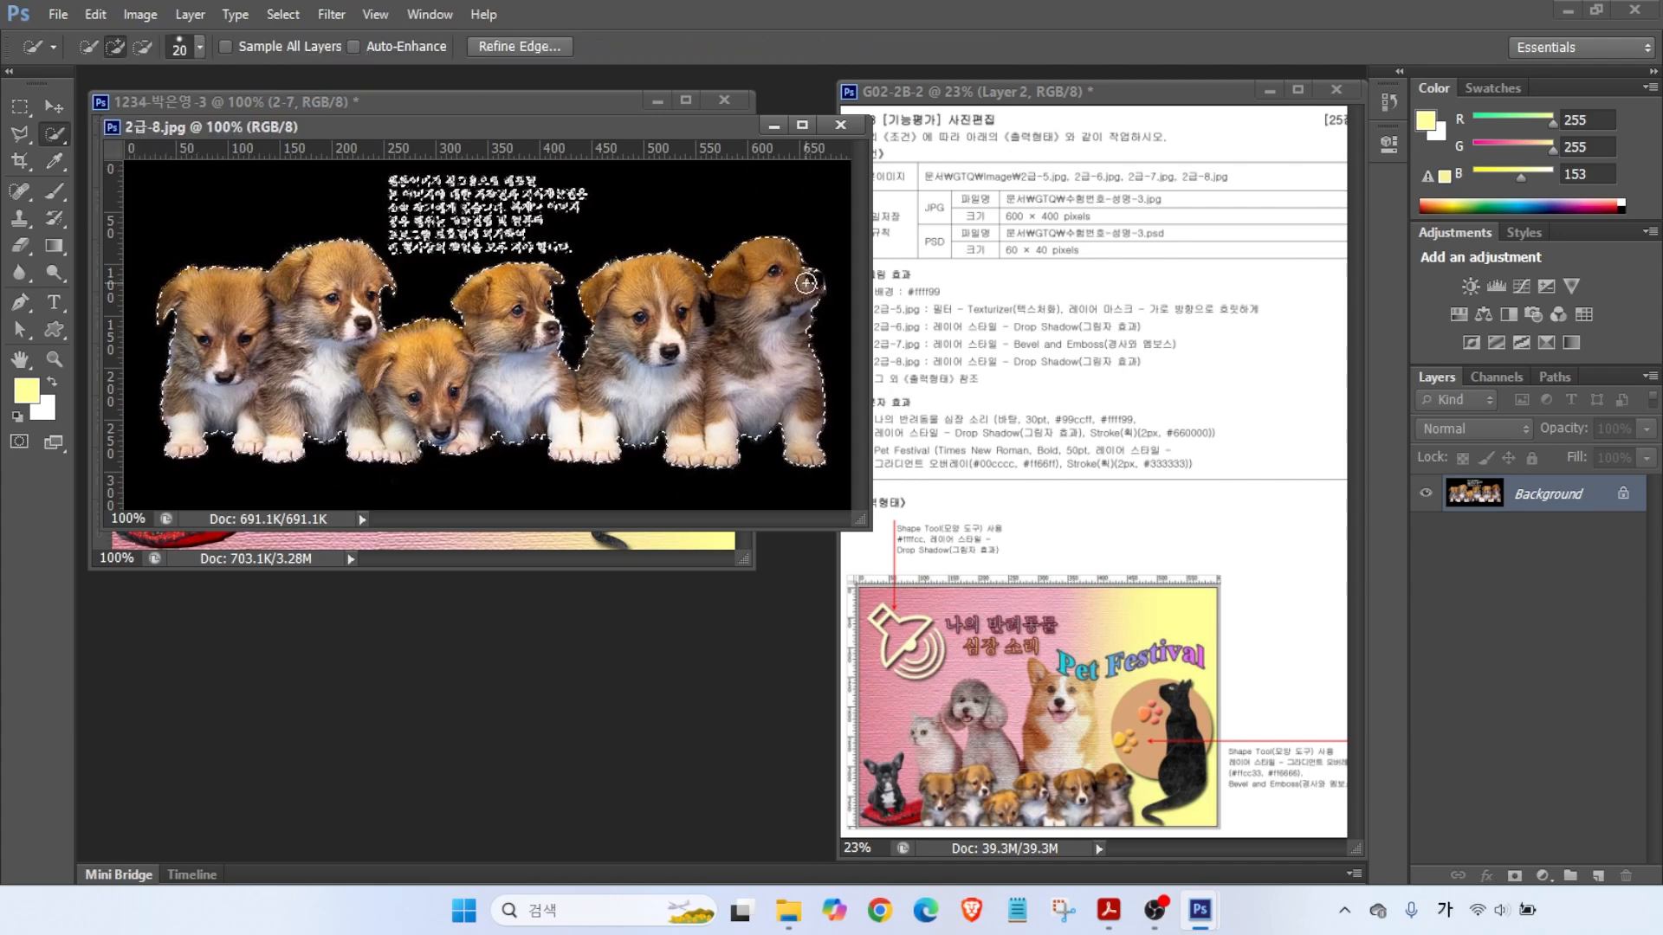
key("l")
left_click(378, 169)
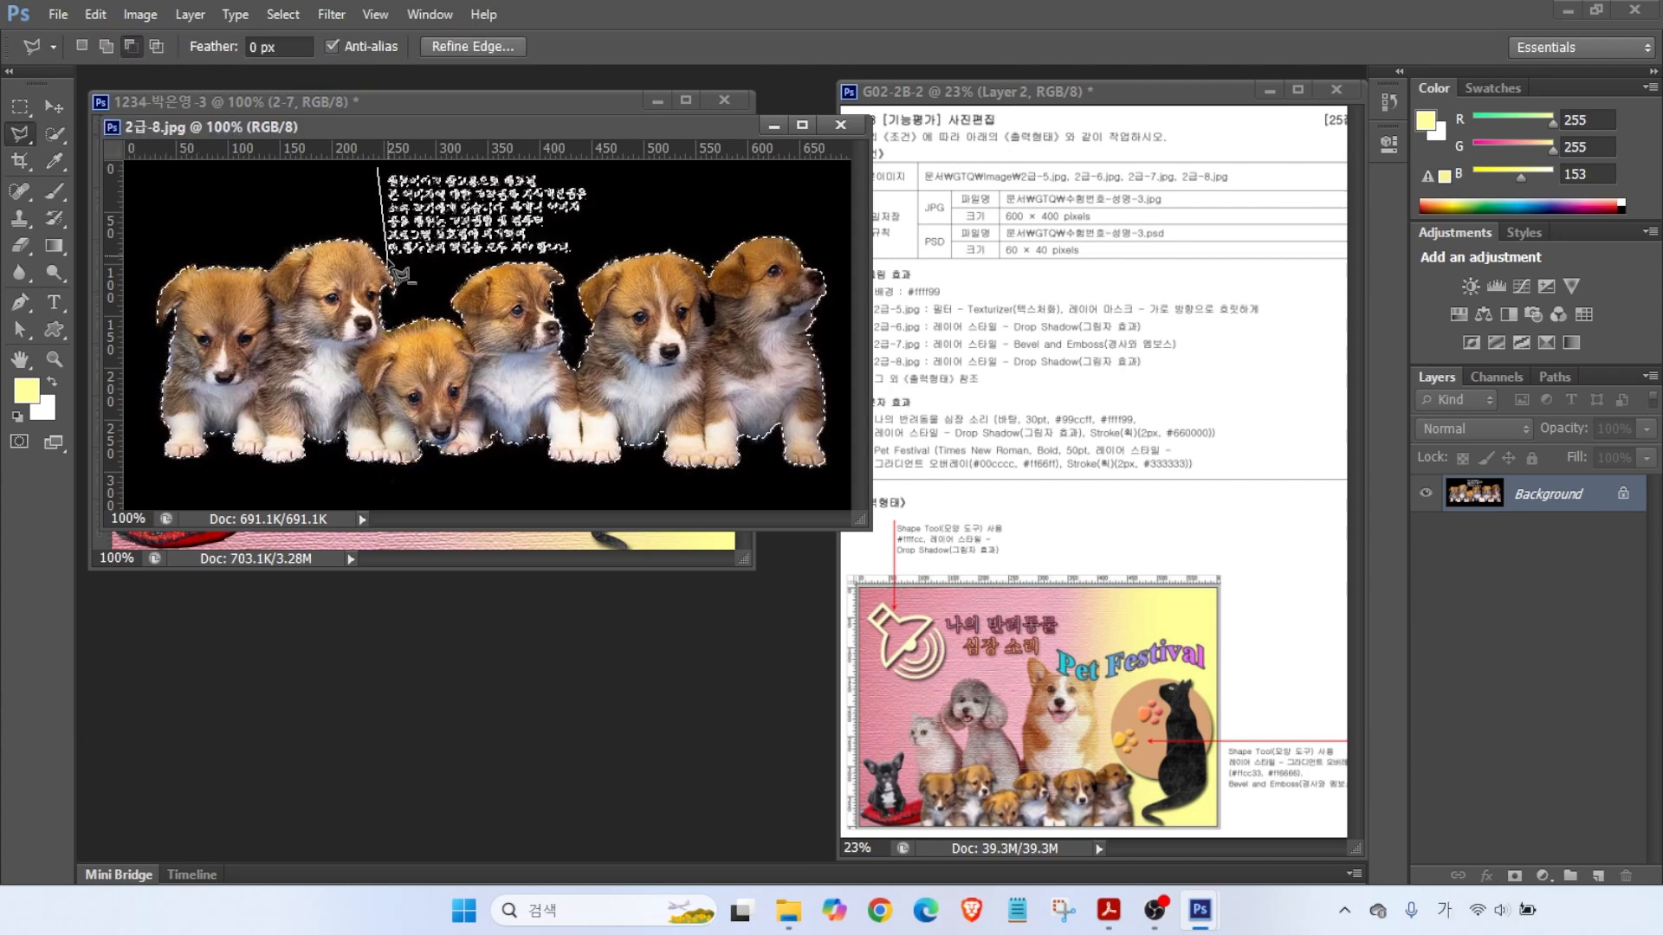
left_click(387, 258)
left_click(593, 258)
left_click(606, 172)
- Drag the puppies into the collage, close the source, and name the layer 2-8
left_click(378, 169)
left_click_drag(420, 130, 573, 250)
left_click(56, 104)
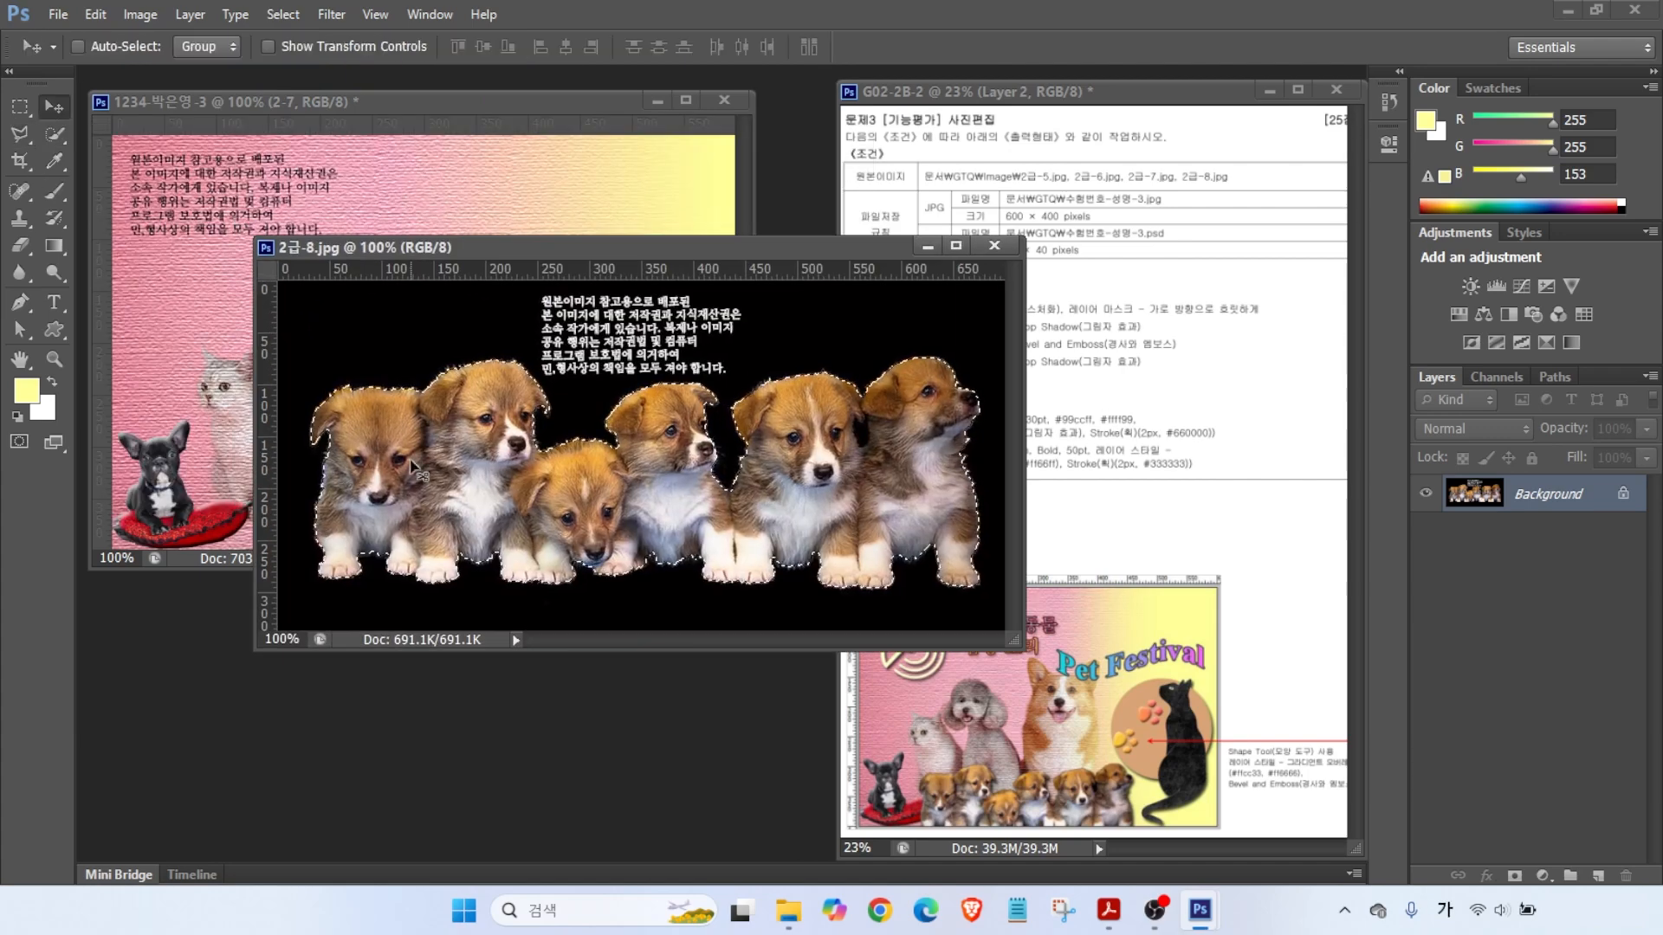
left_click_drag(425, 450, 179, 403)
left_click(981, 250)
double_click(1529, 508)
type("2-8")
key("Return")
- Scale the puppies to about 56% as a row along the bottom
key("ctrl+t")
left_click_drag(300, 405, 414, 426)
left_click_drag(201, 332, 243, 511)
left_click_drag(494, 465, 571, 438)
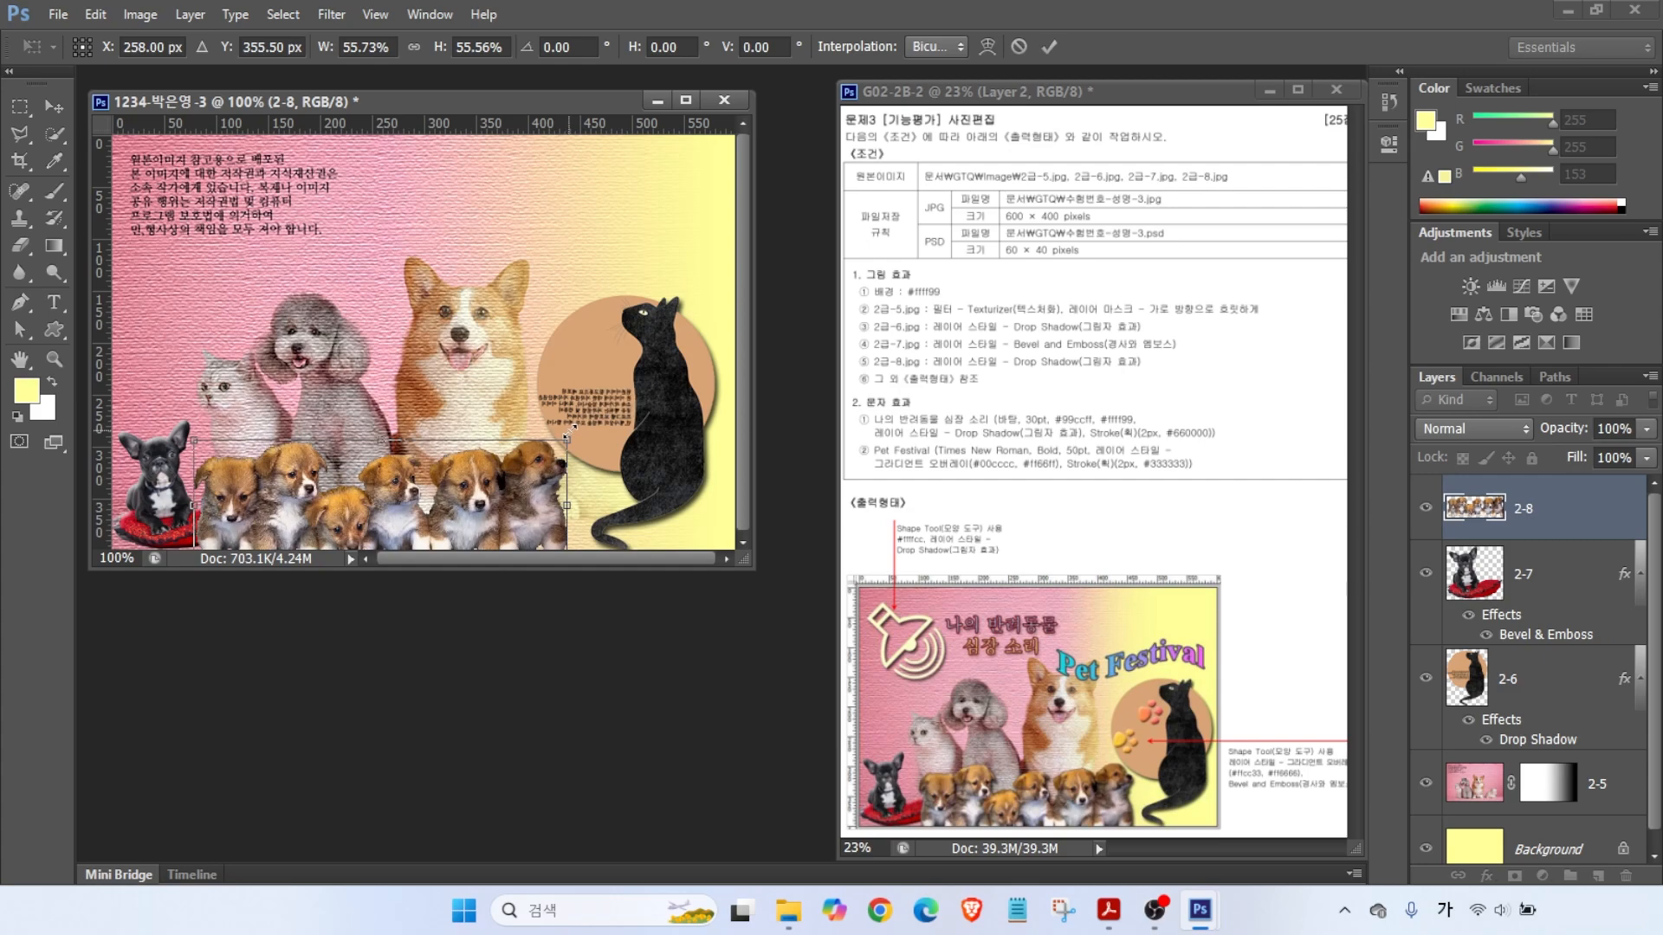
key("Return")
- Give layer 2-8 a drop shadow
left_click(1487, 876)
left_click(1489, 905)
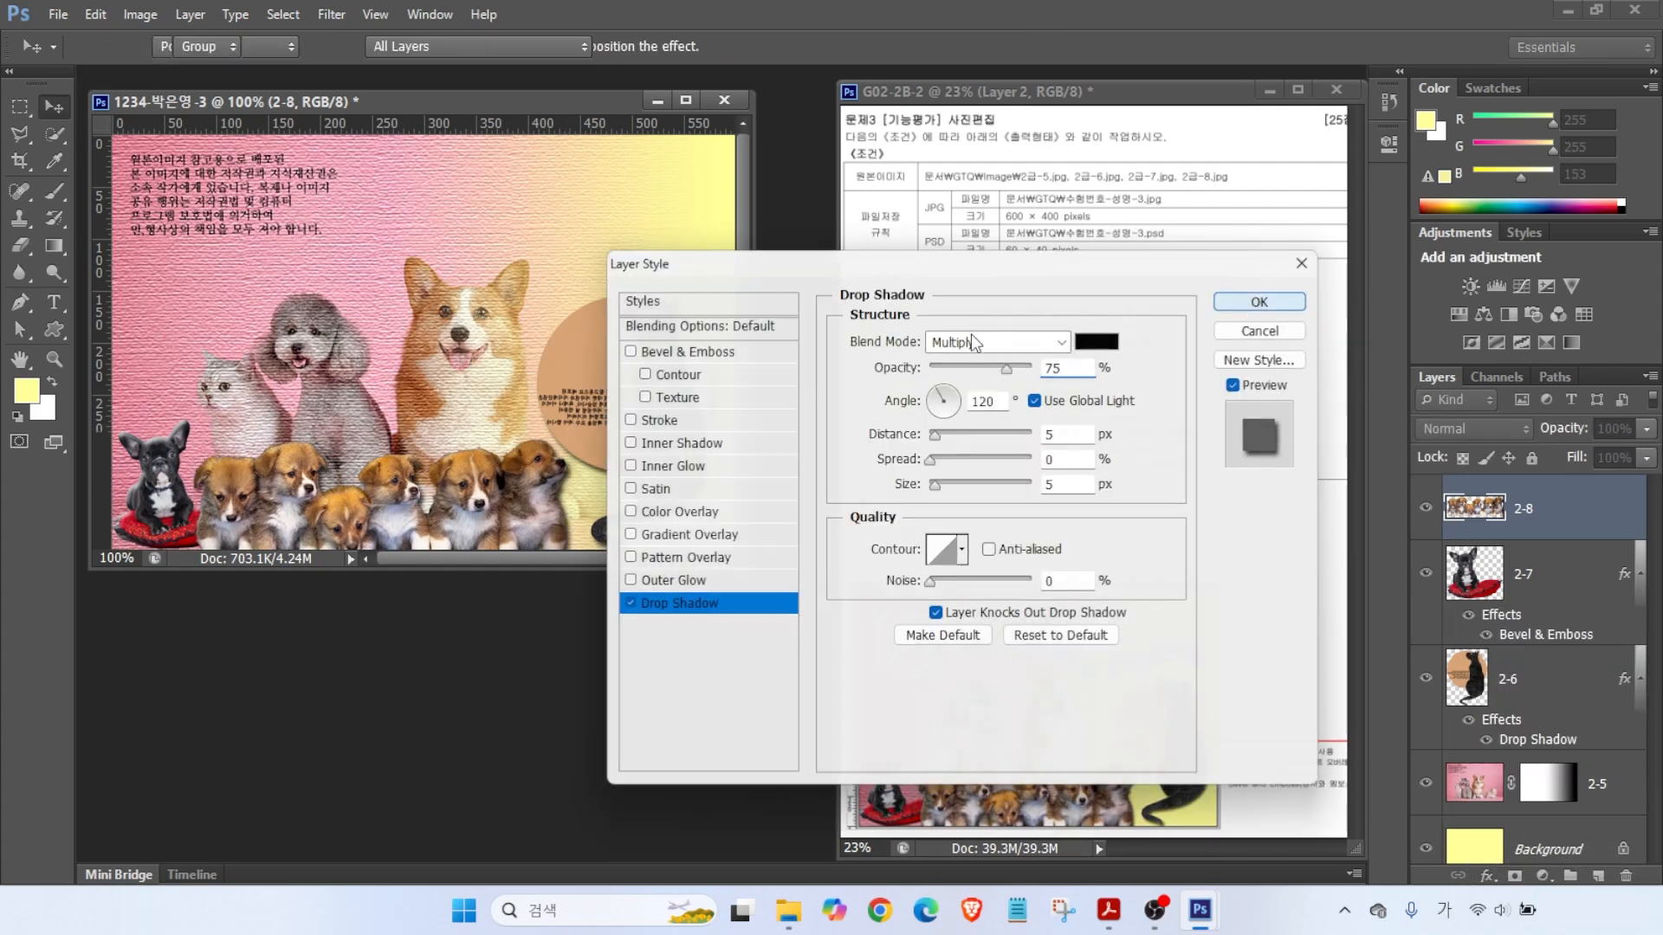
left_click(1261, 308)
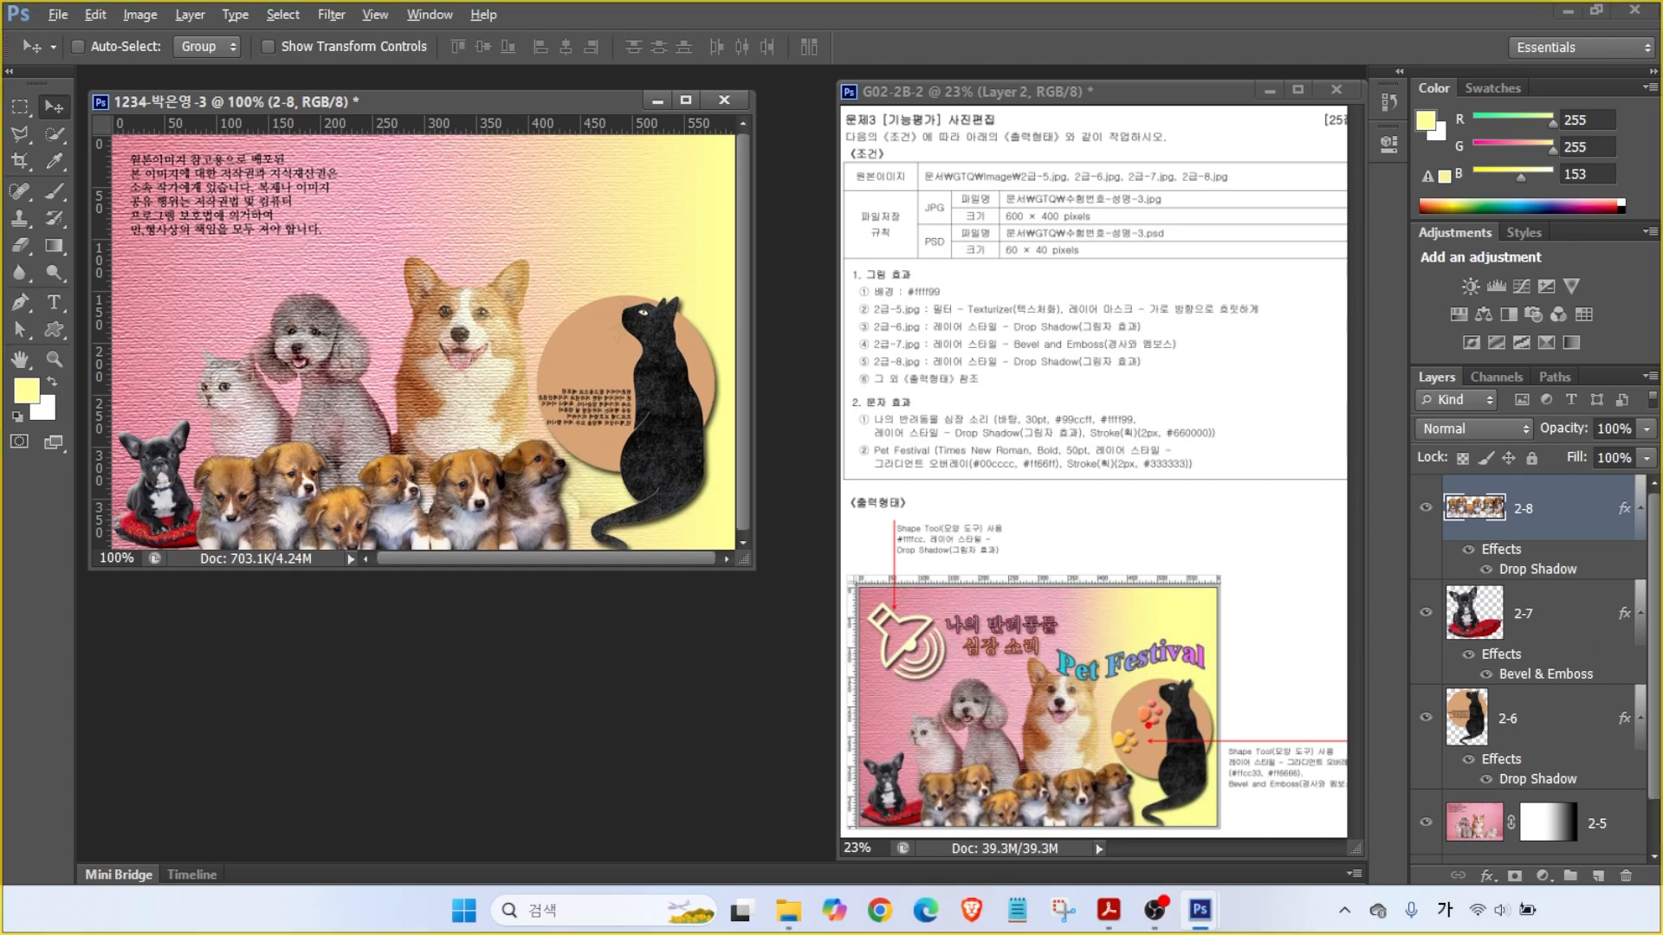
left_click_drag(1291, 688, 1149, 715)
left_click_drag(1226, 612, 1137, 664)
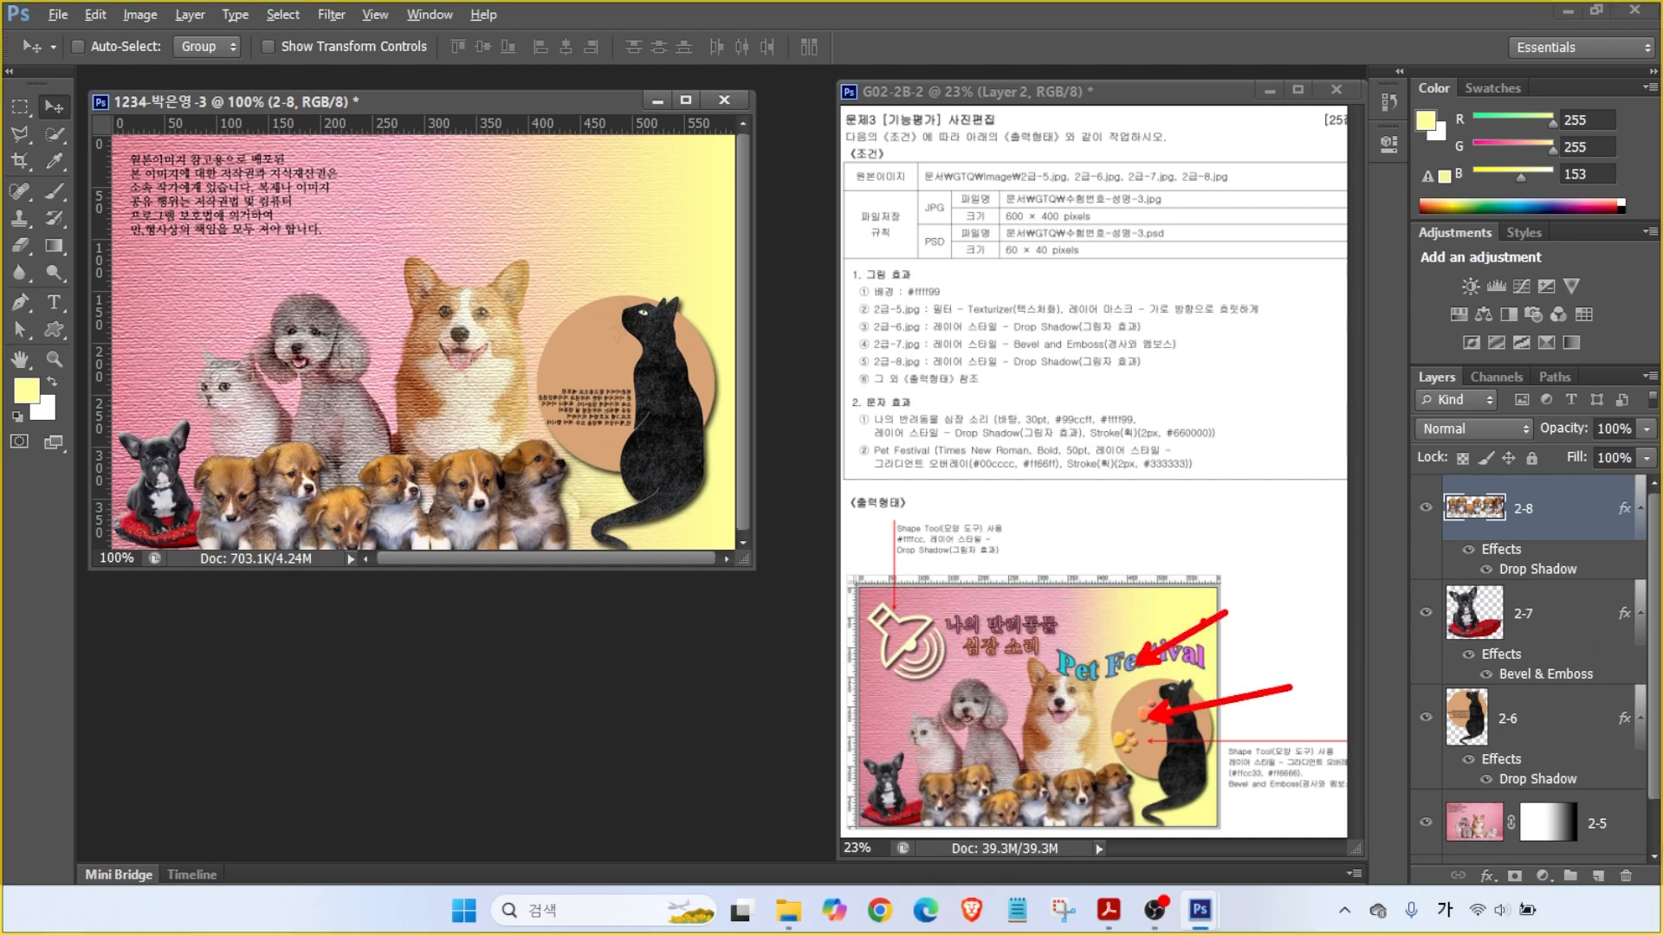
key("Escape")
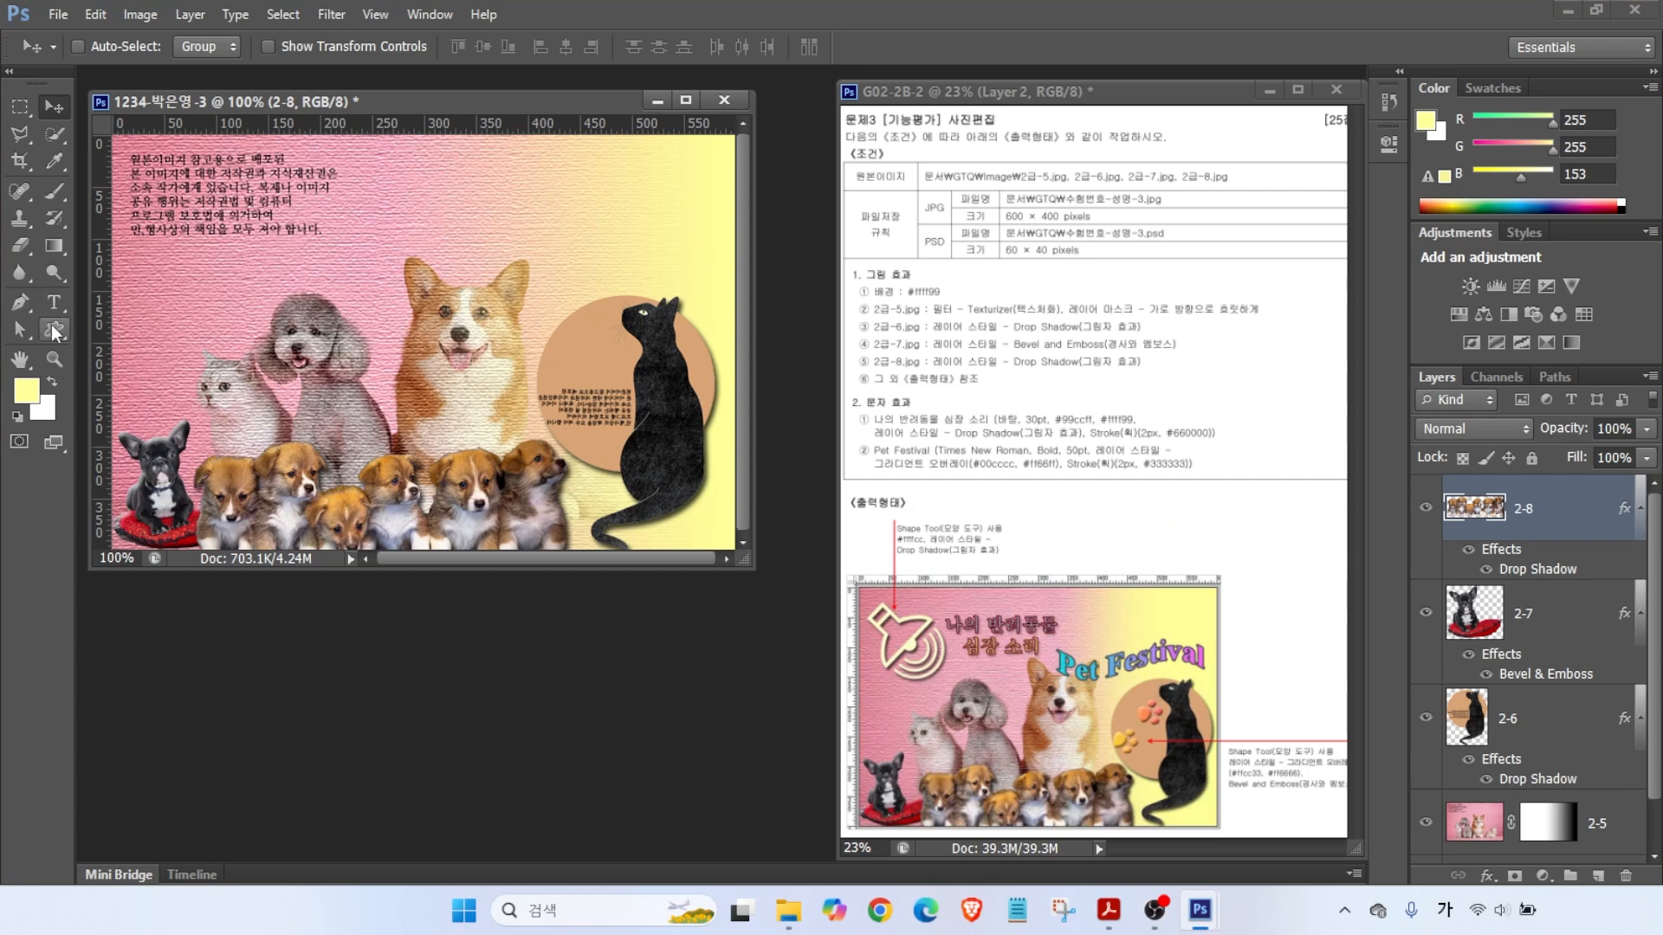
- Draw a speaker custom shape near the top-left of the collage
left_click(55, 331)
key("ctrl+2")
left_click_drag(184, 148, 121, 65)
left_click_drag(258, 160, 196, 76)
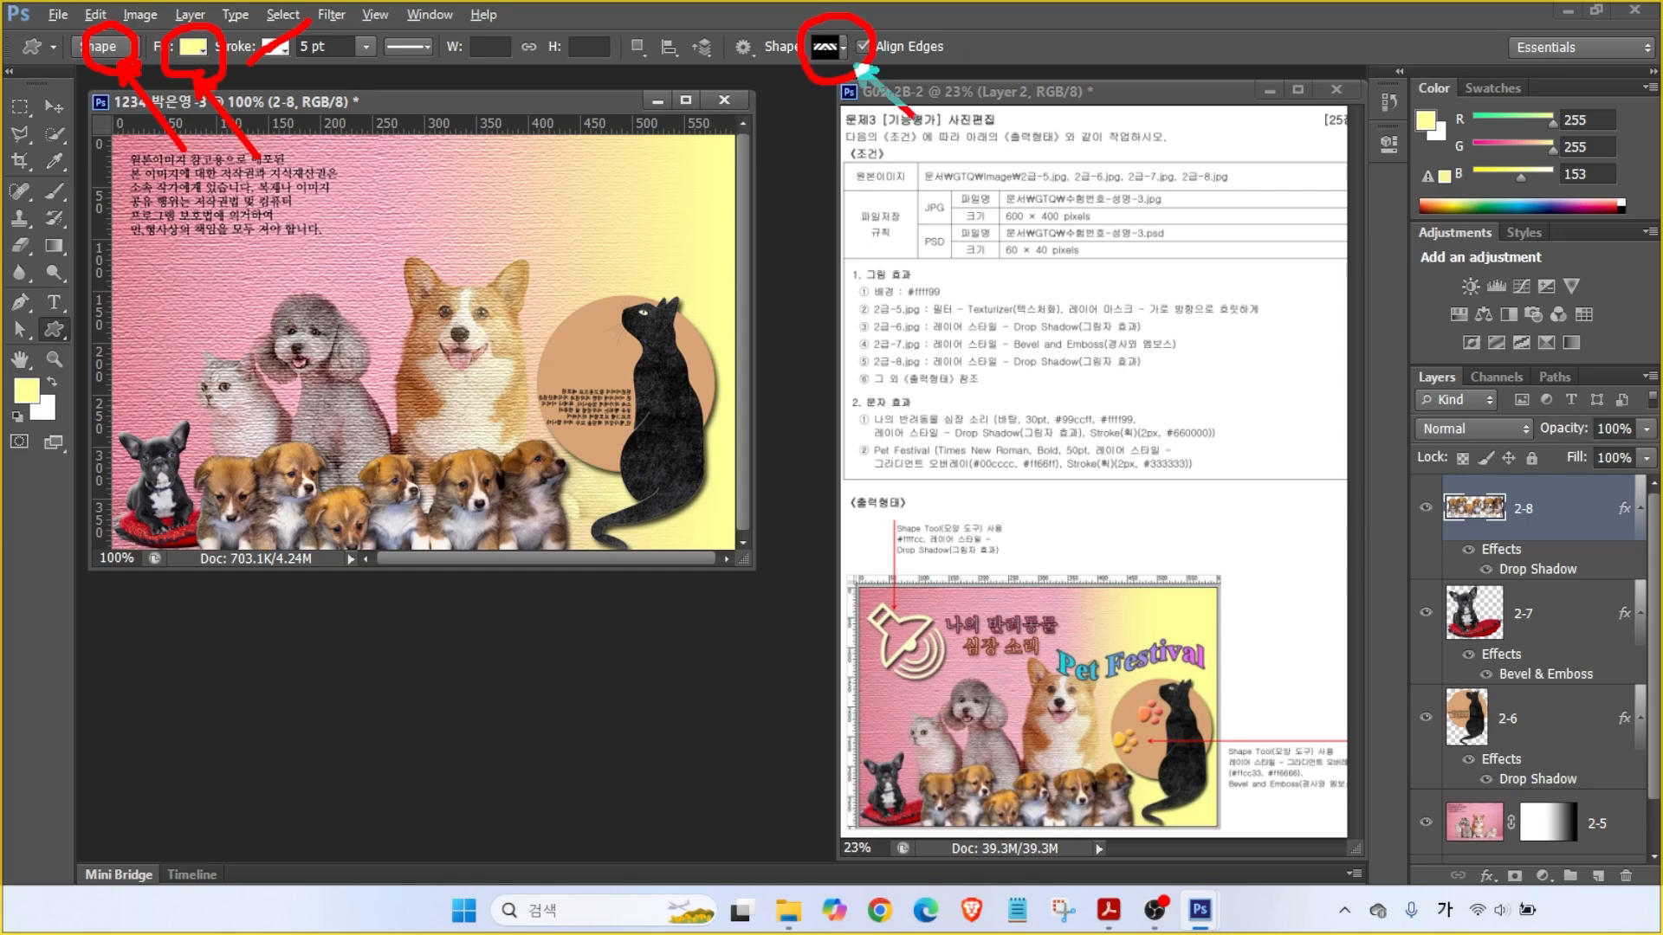
key("Escape")
left_click(840, 48)
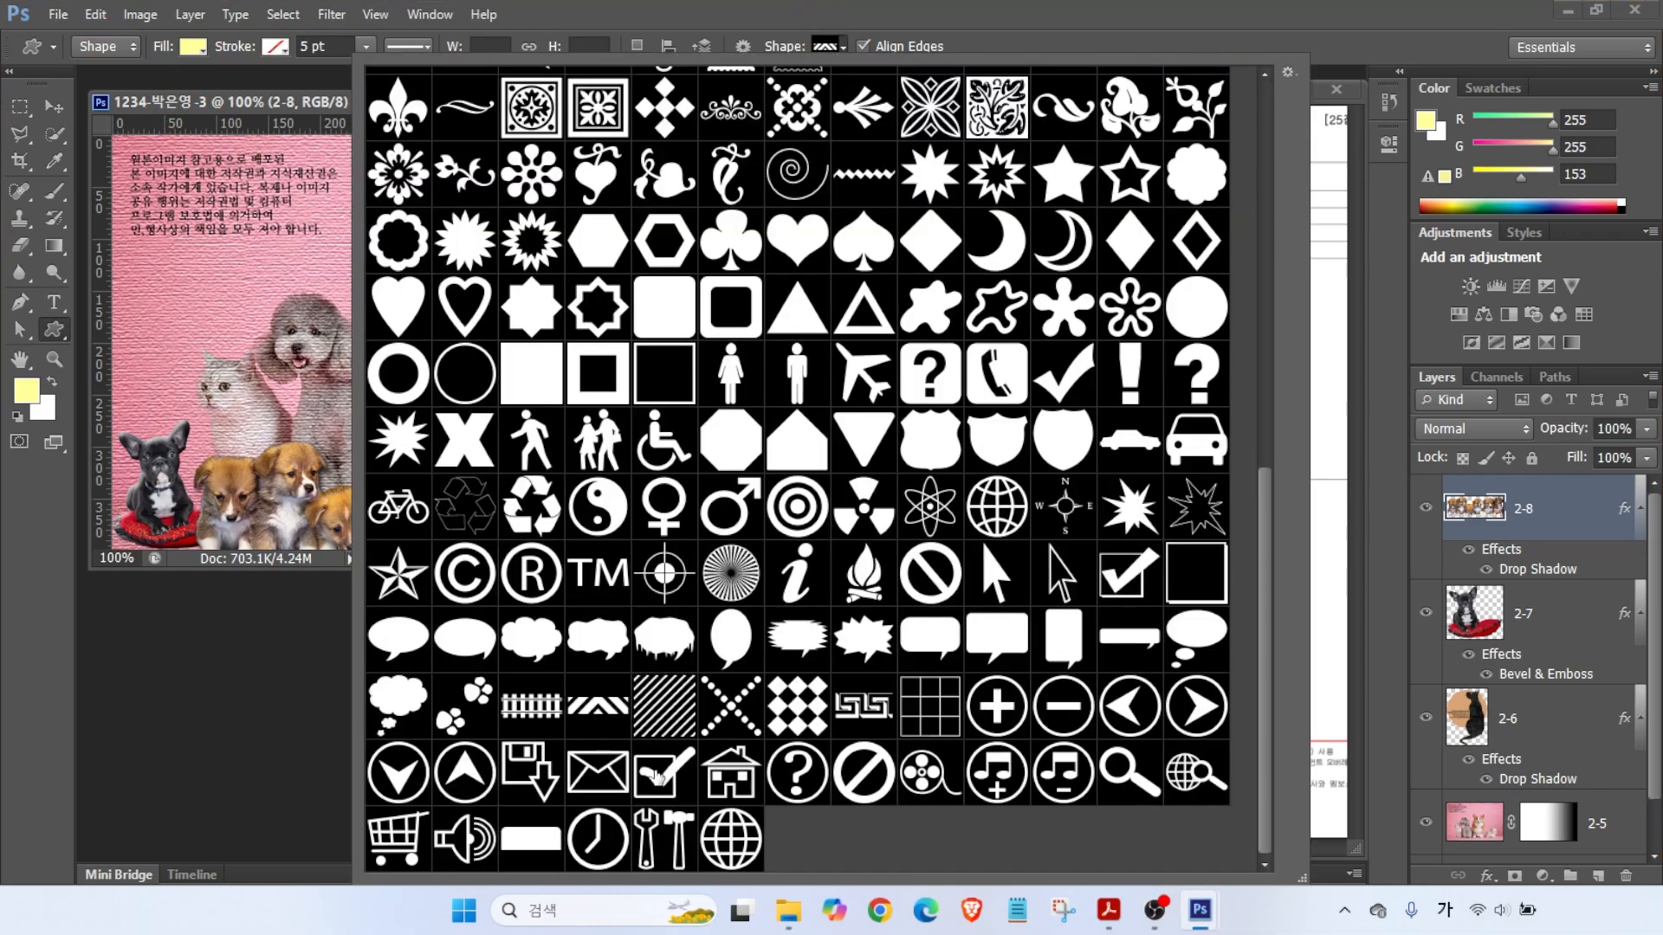
double_click(465, 838)
left_click_drag(167, 188, 300, 303)
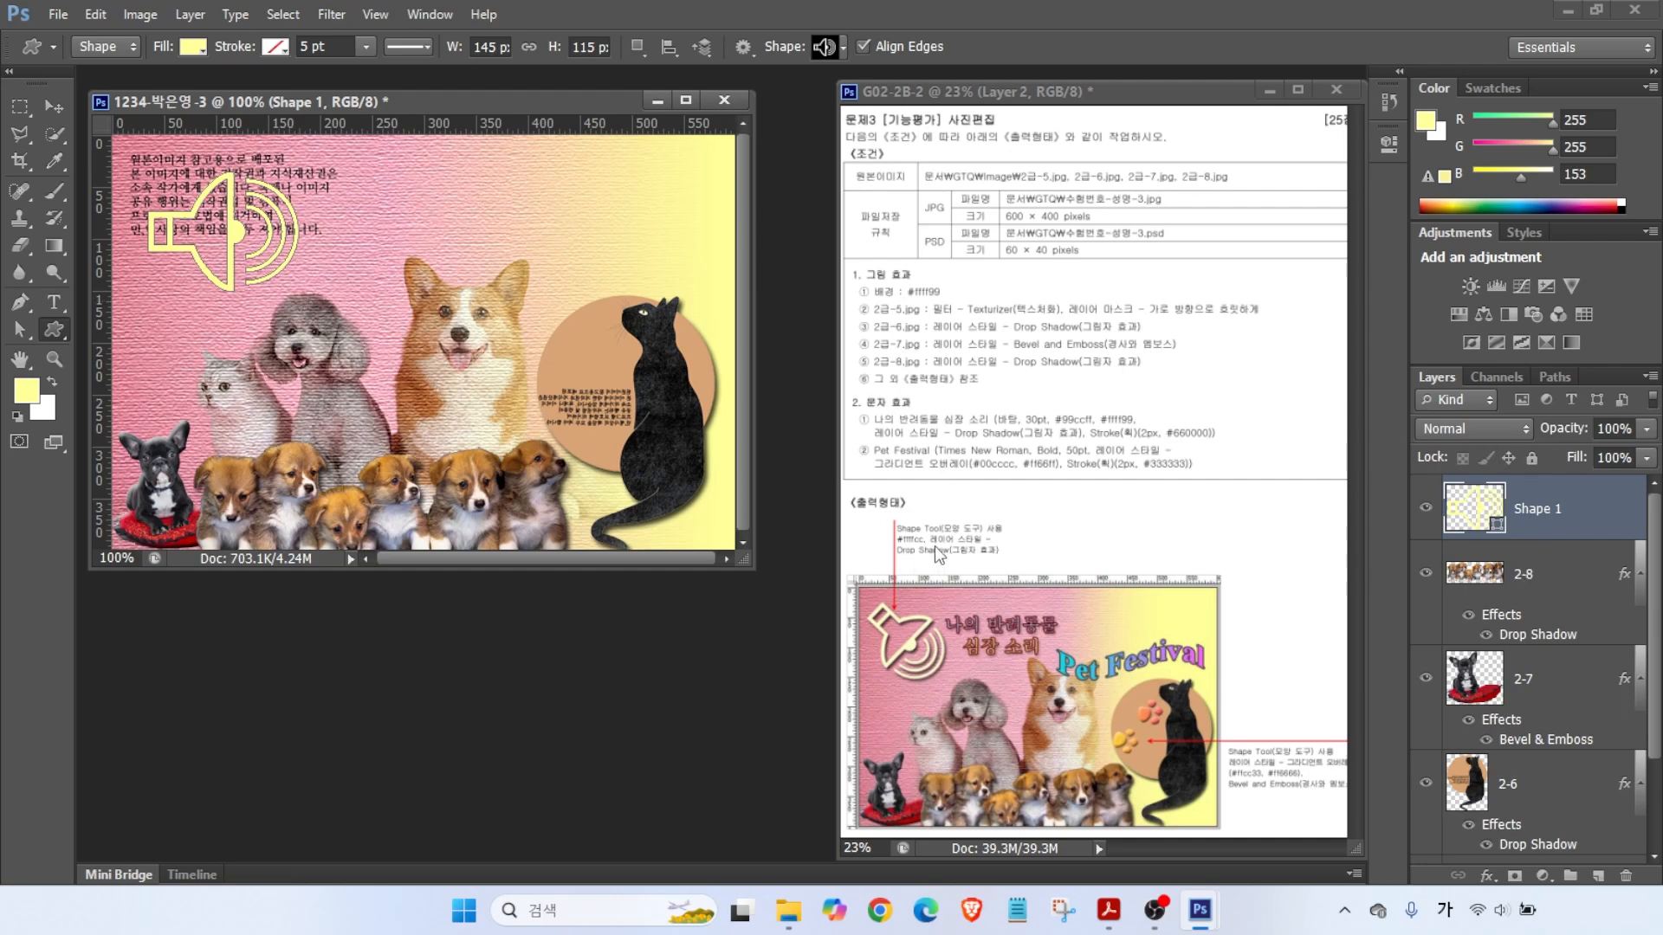
- Change the speaker's fill colour to pale cream #ffffcc
double_click(1475, 511)
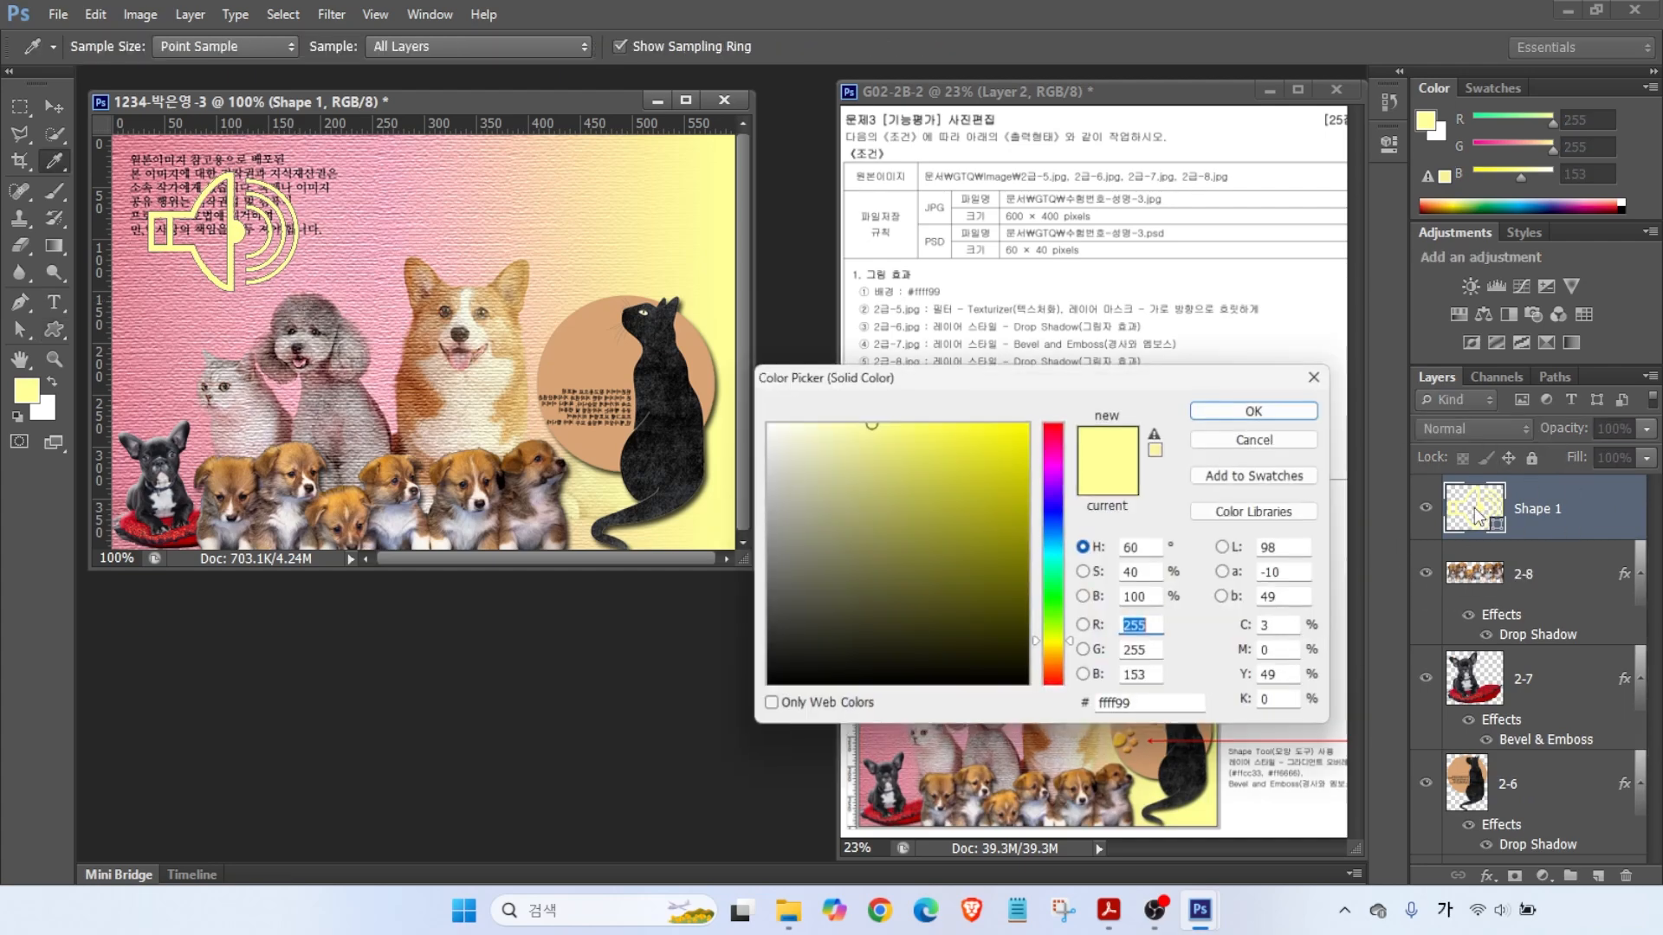
left_click_drag(1154, 708, 1044, 709)
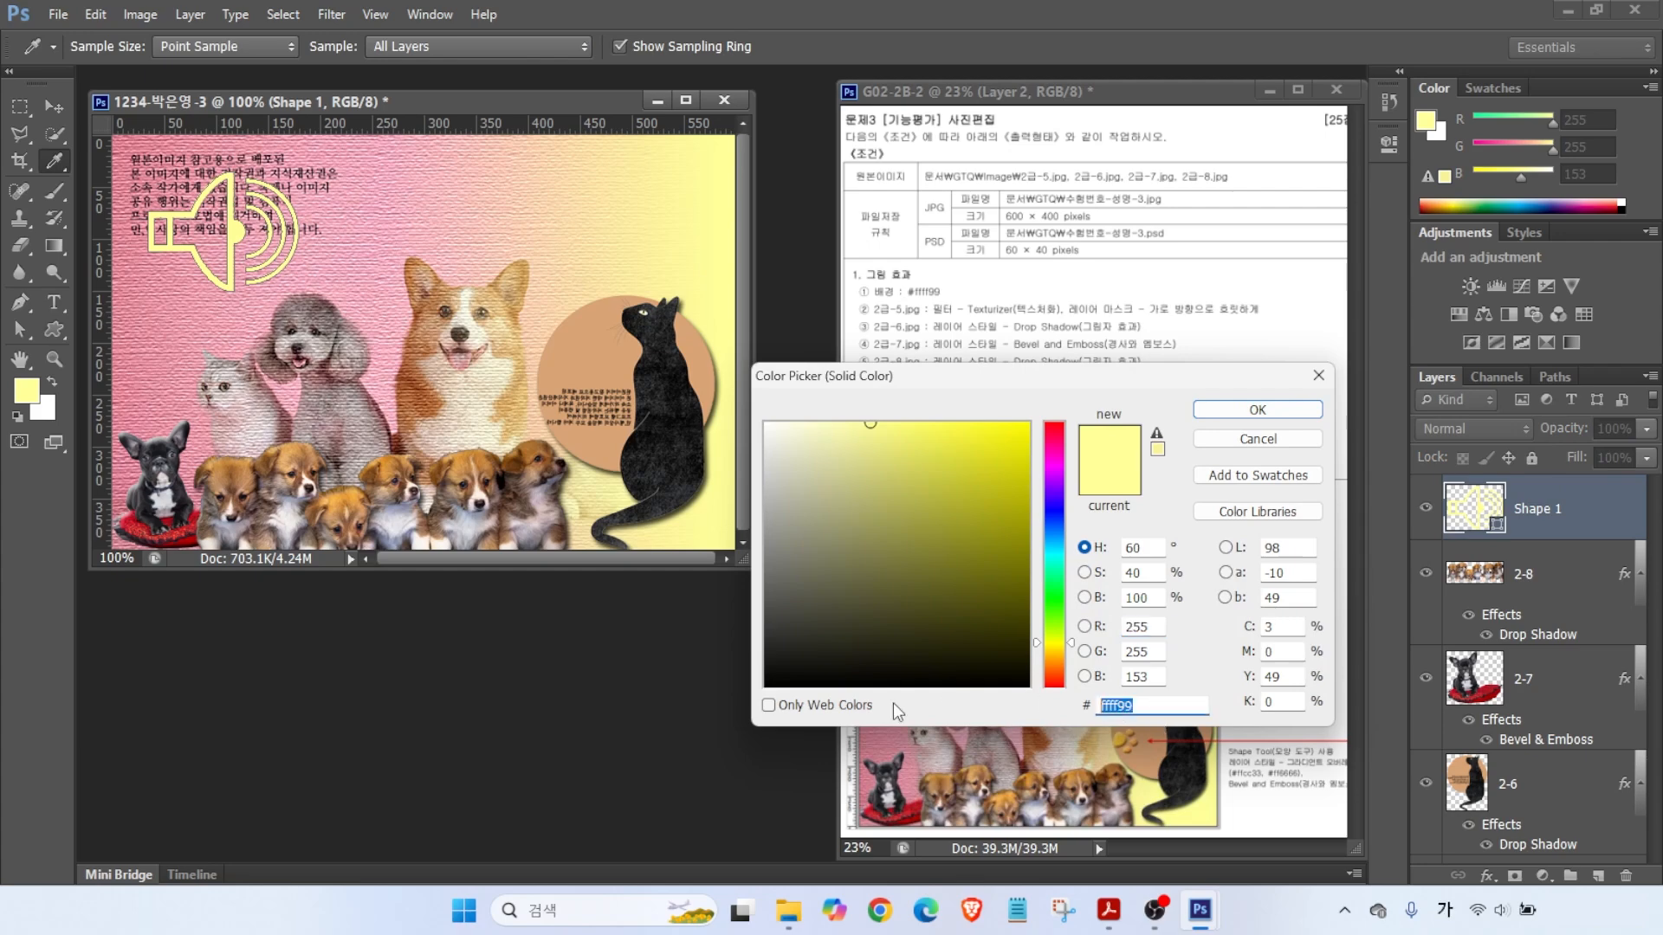
type("ffffcc")
key("Return")
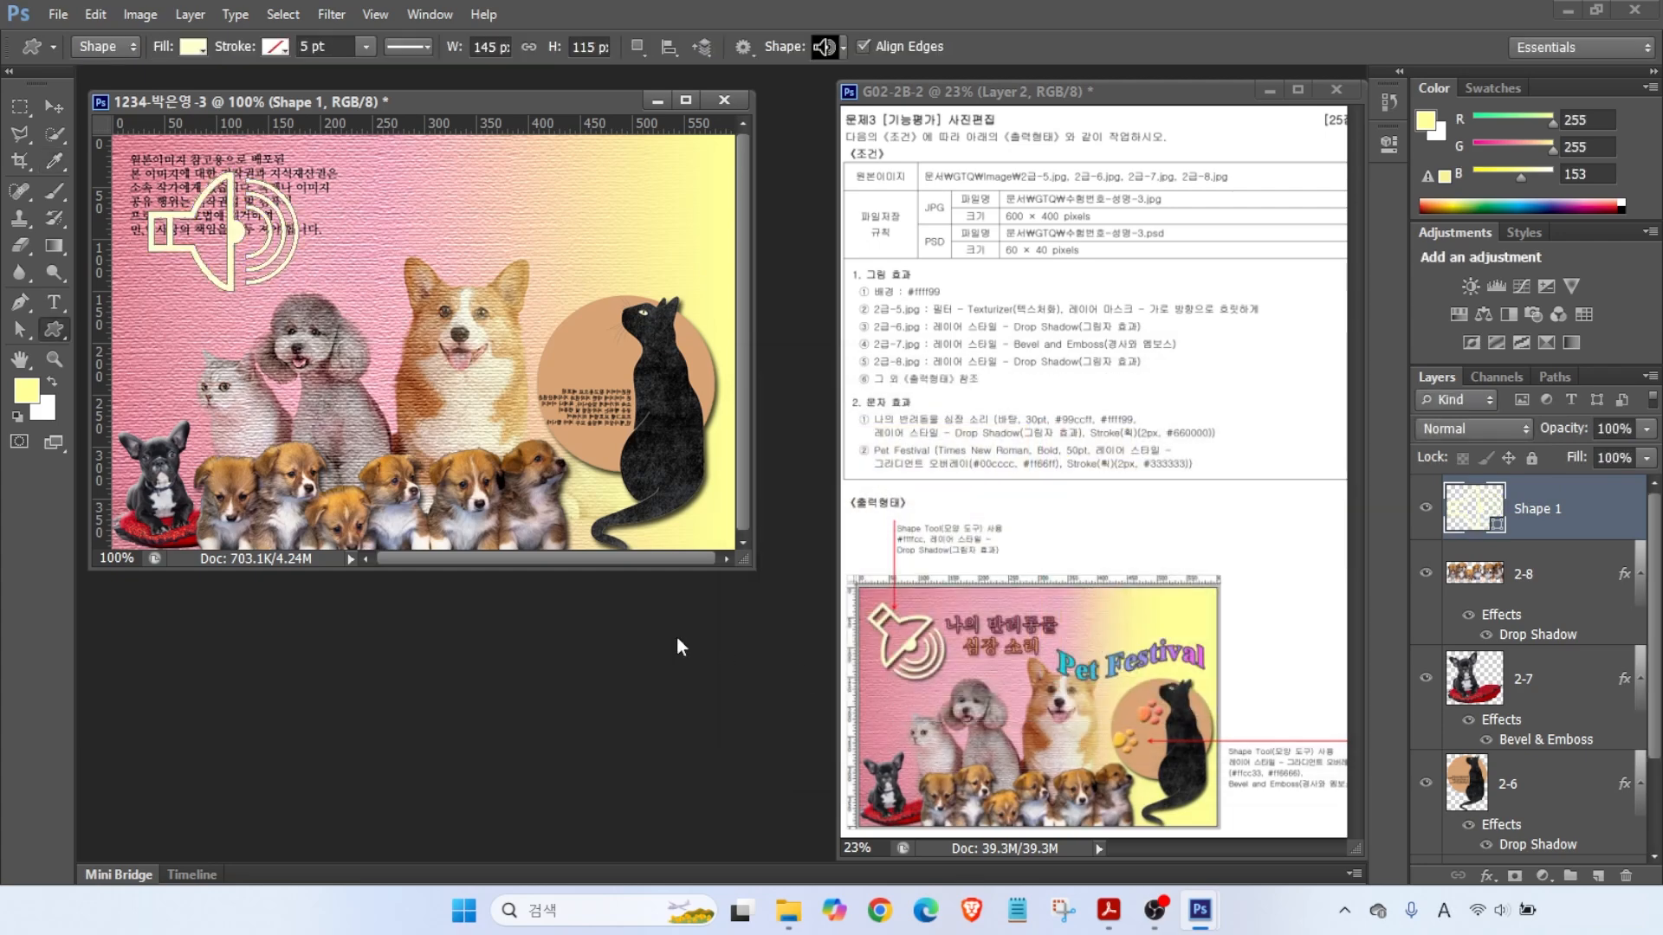
- Rotate the speaker about 36 degrees and add a drop shadow
key("ctrl+t")
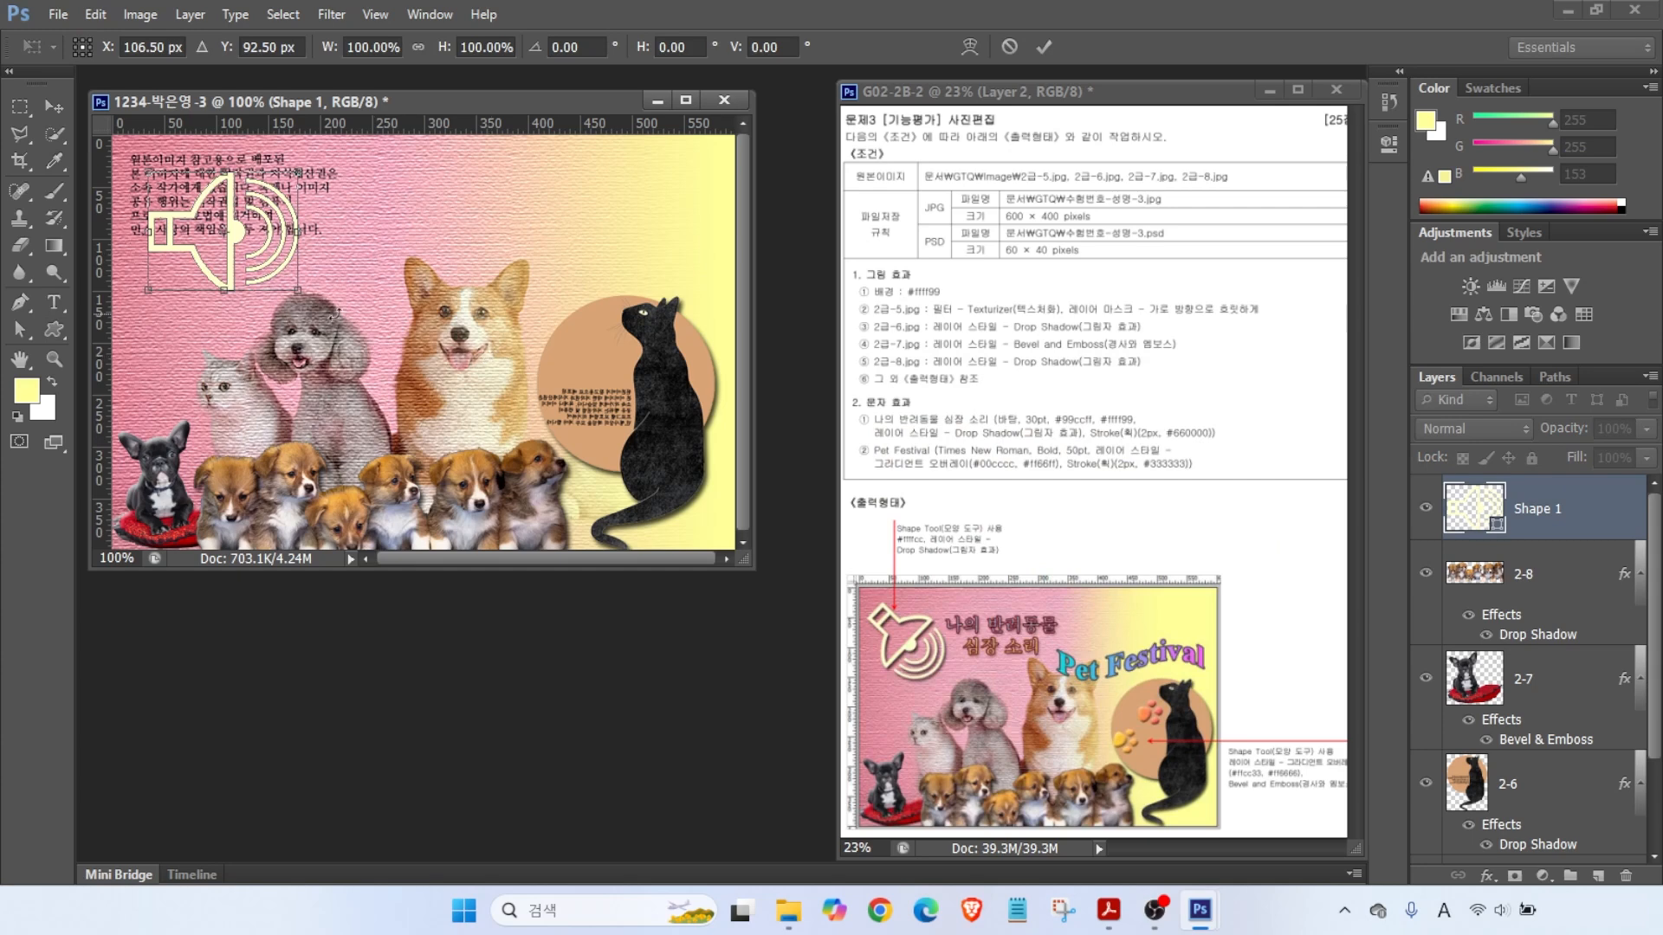
left_click_drag(322, 308, 248, 274)
key("Return")
left_click(1486, 876)
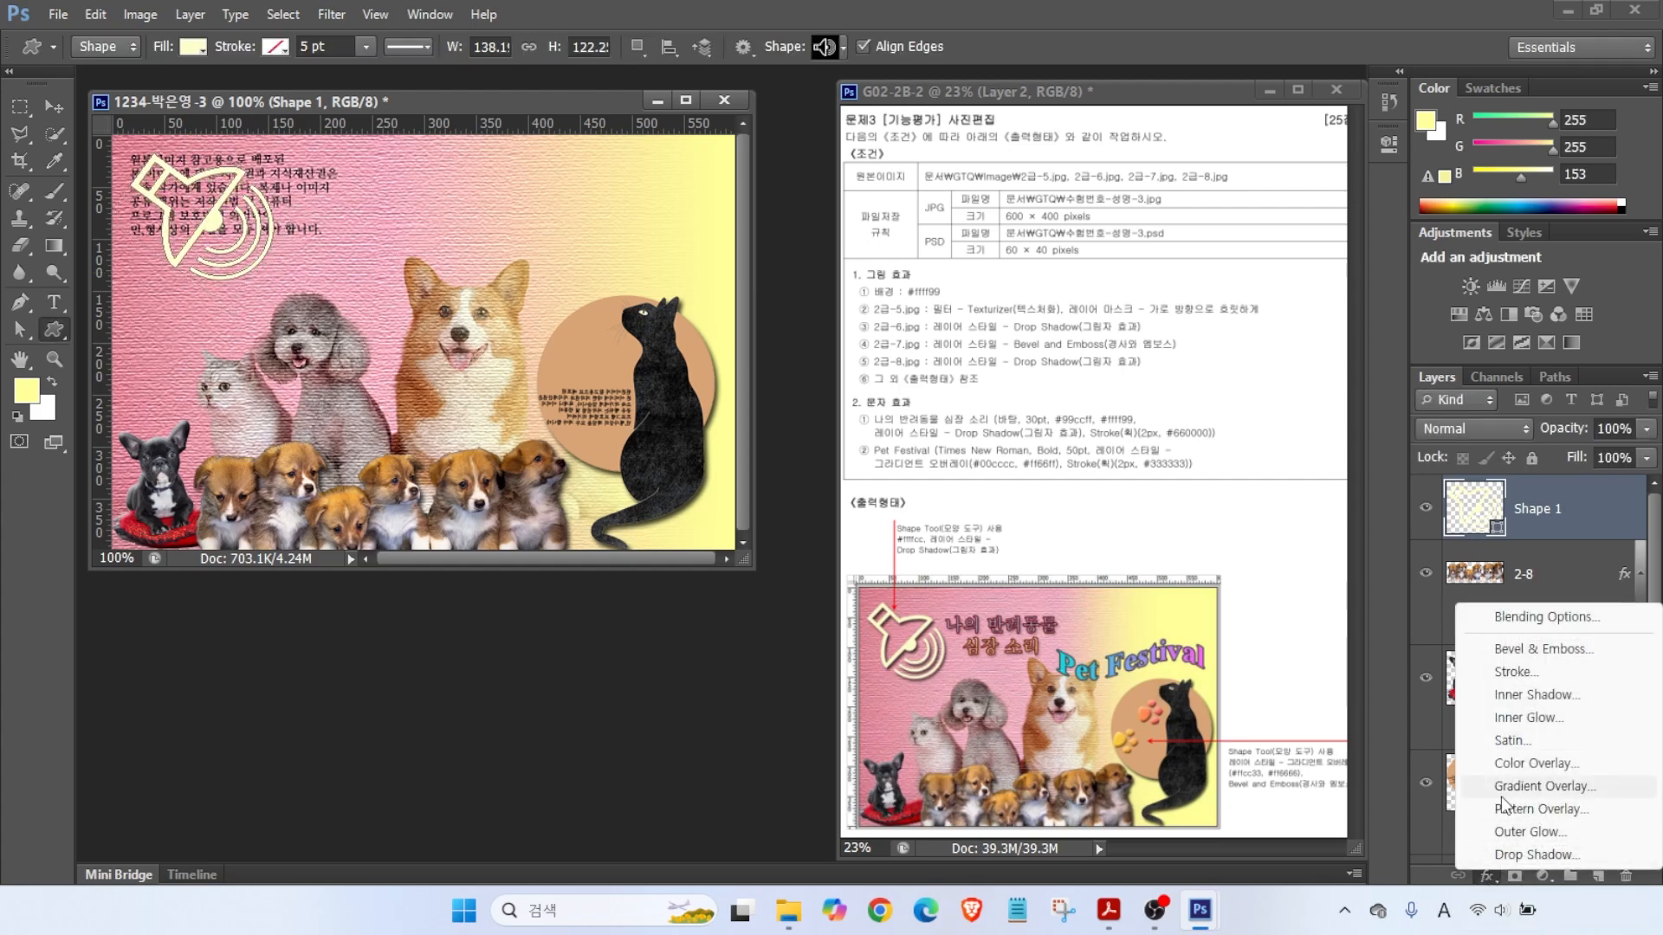
left_click(1521, 855)
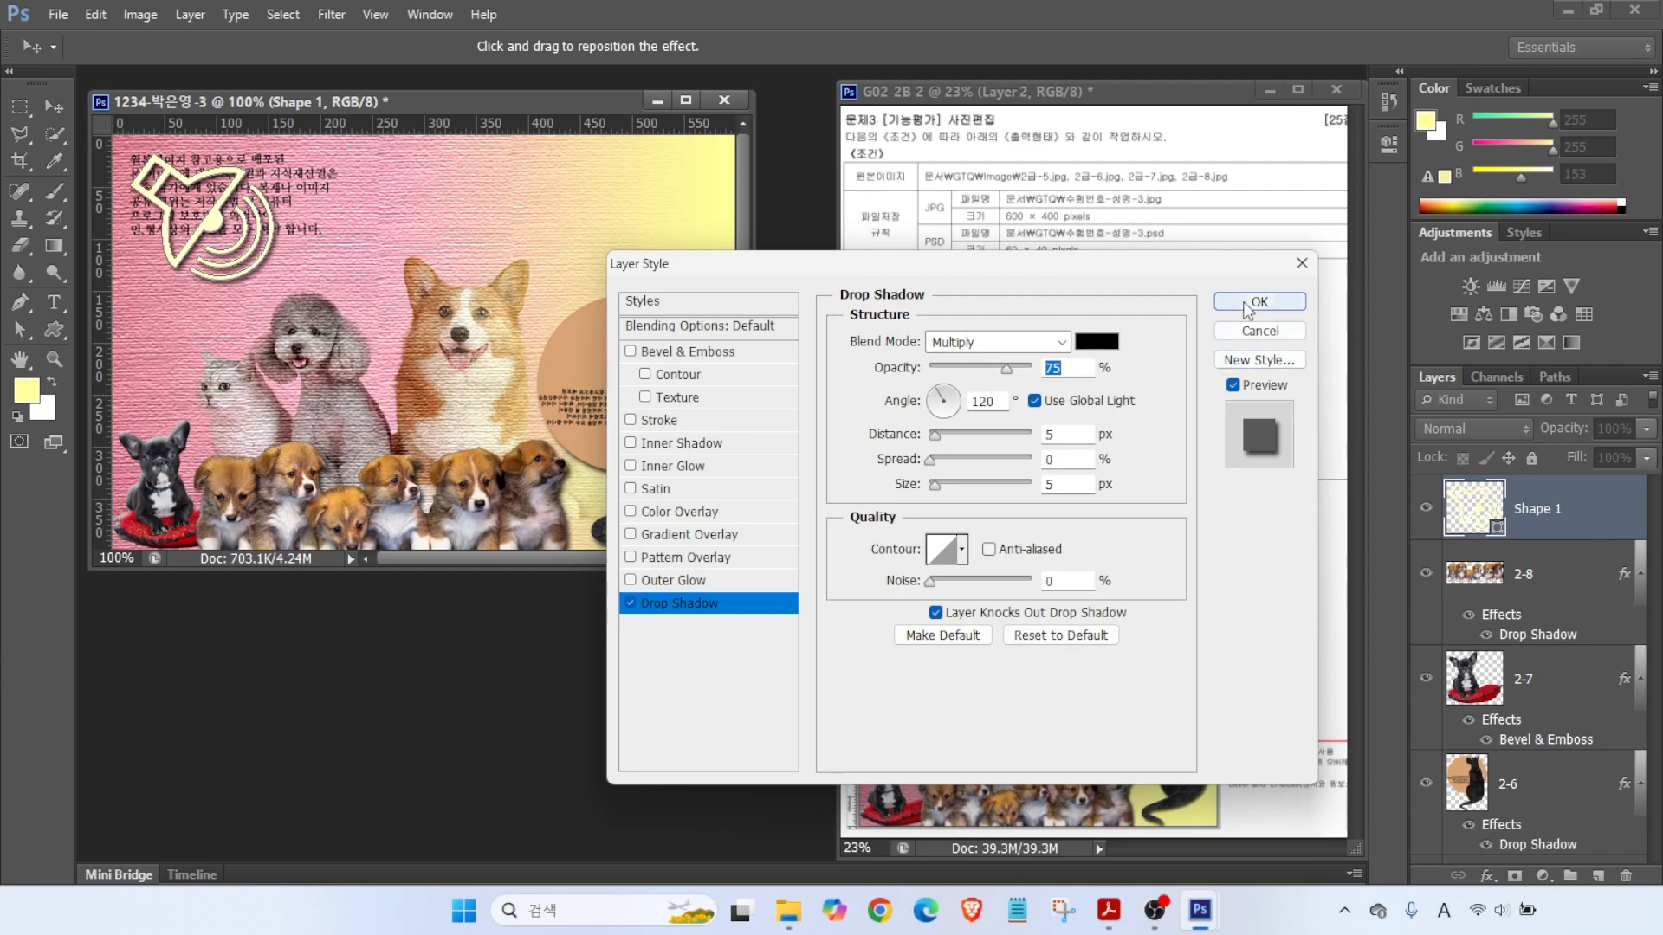
left_click(1234, 308)
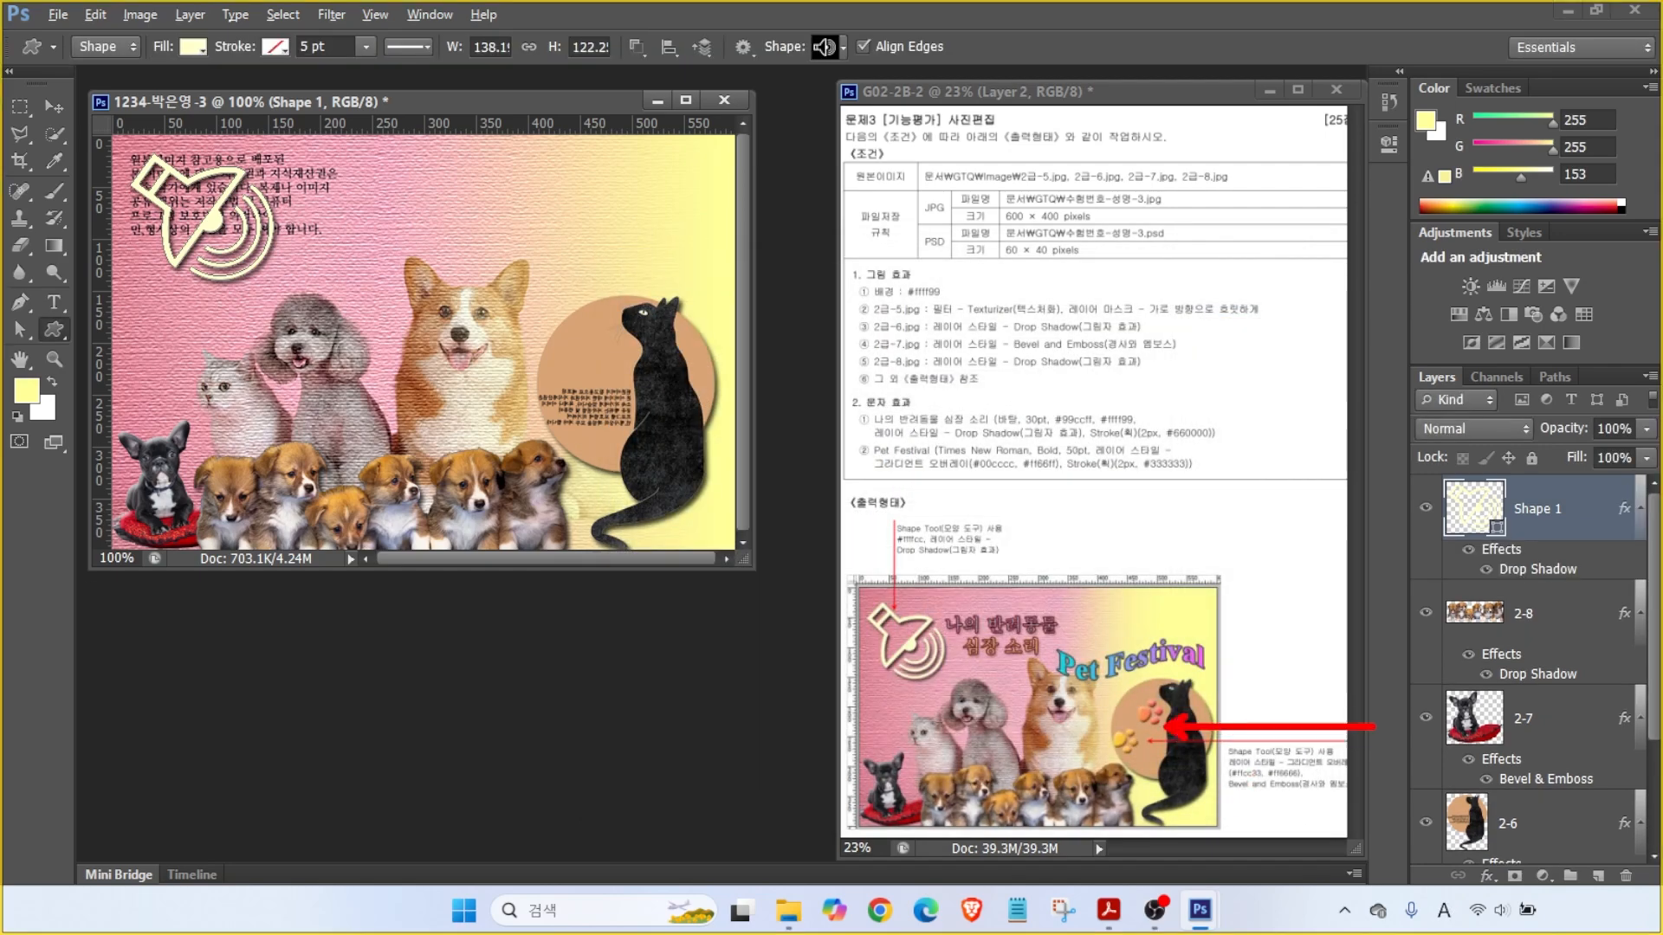
- Draw a paw-print custom shape on the circle beside the cat
left_click(827, 48)
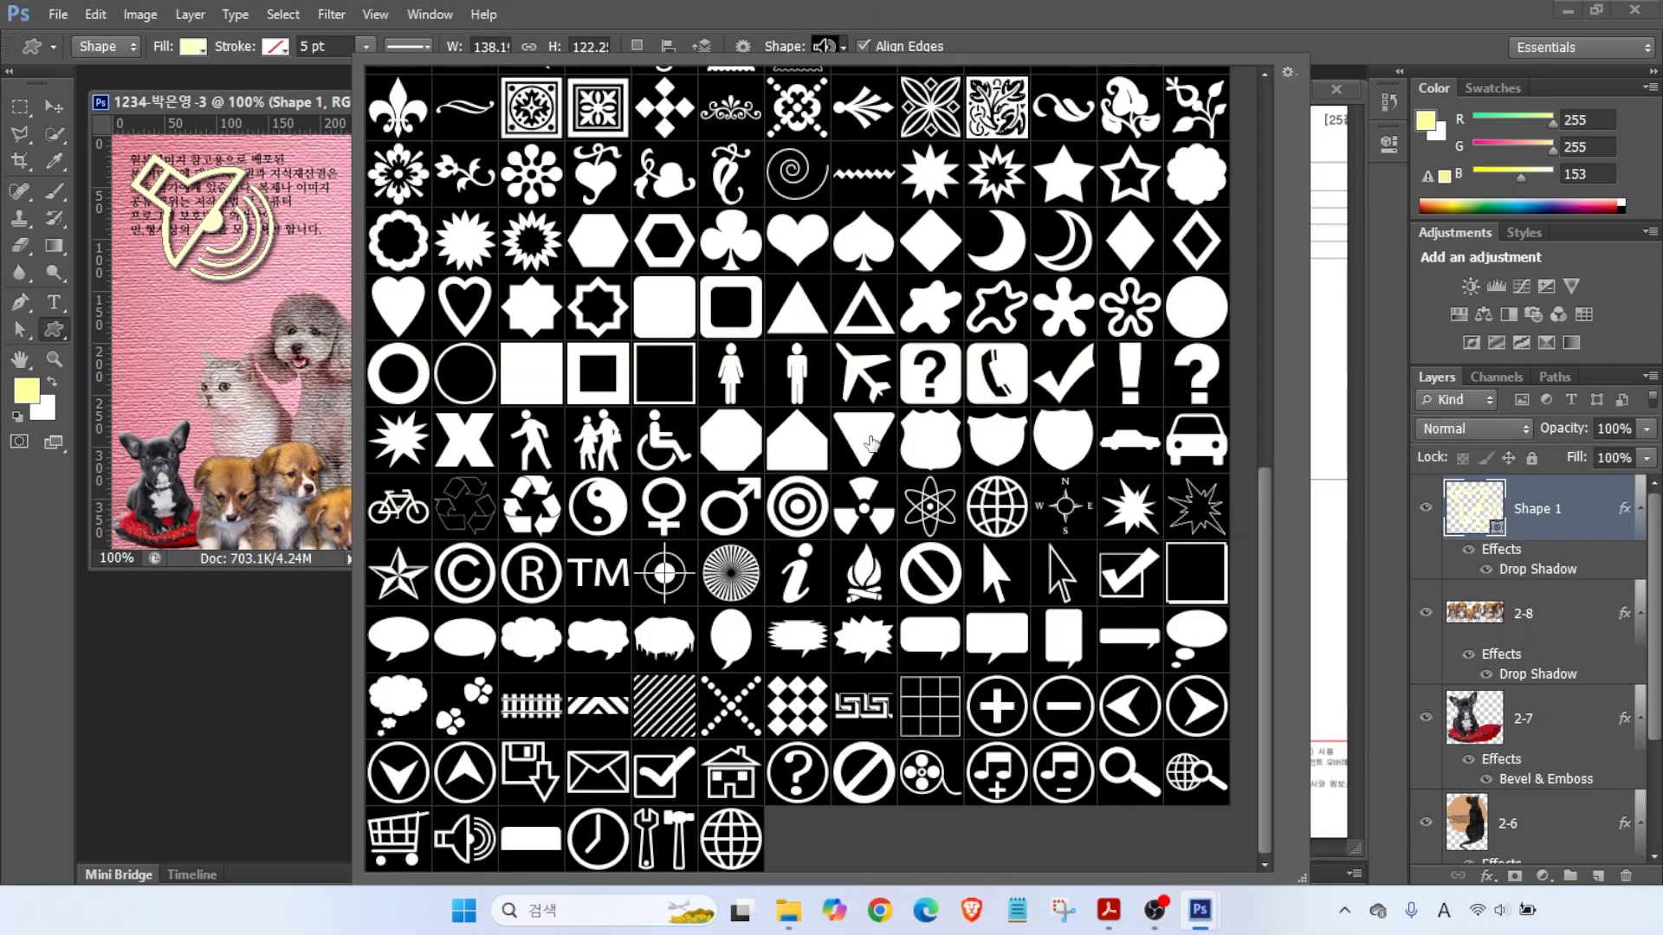
double_click(464, 705)
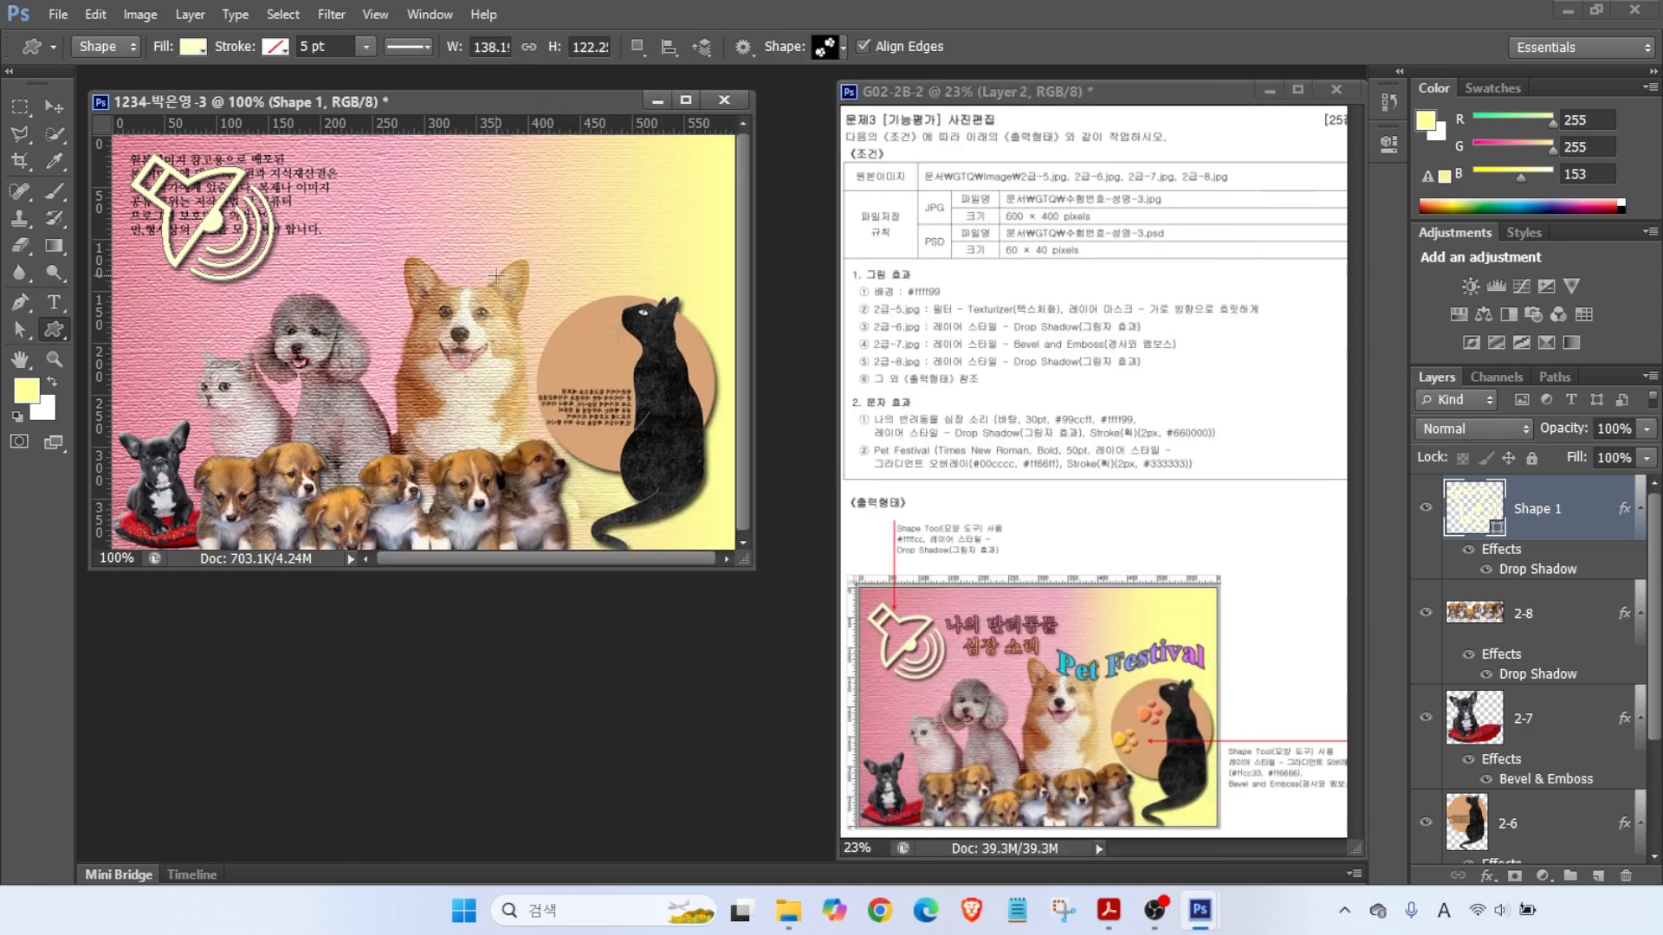
left_click_drag(557, 333, 626, 421)
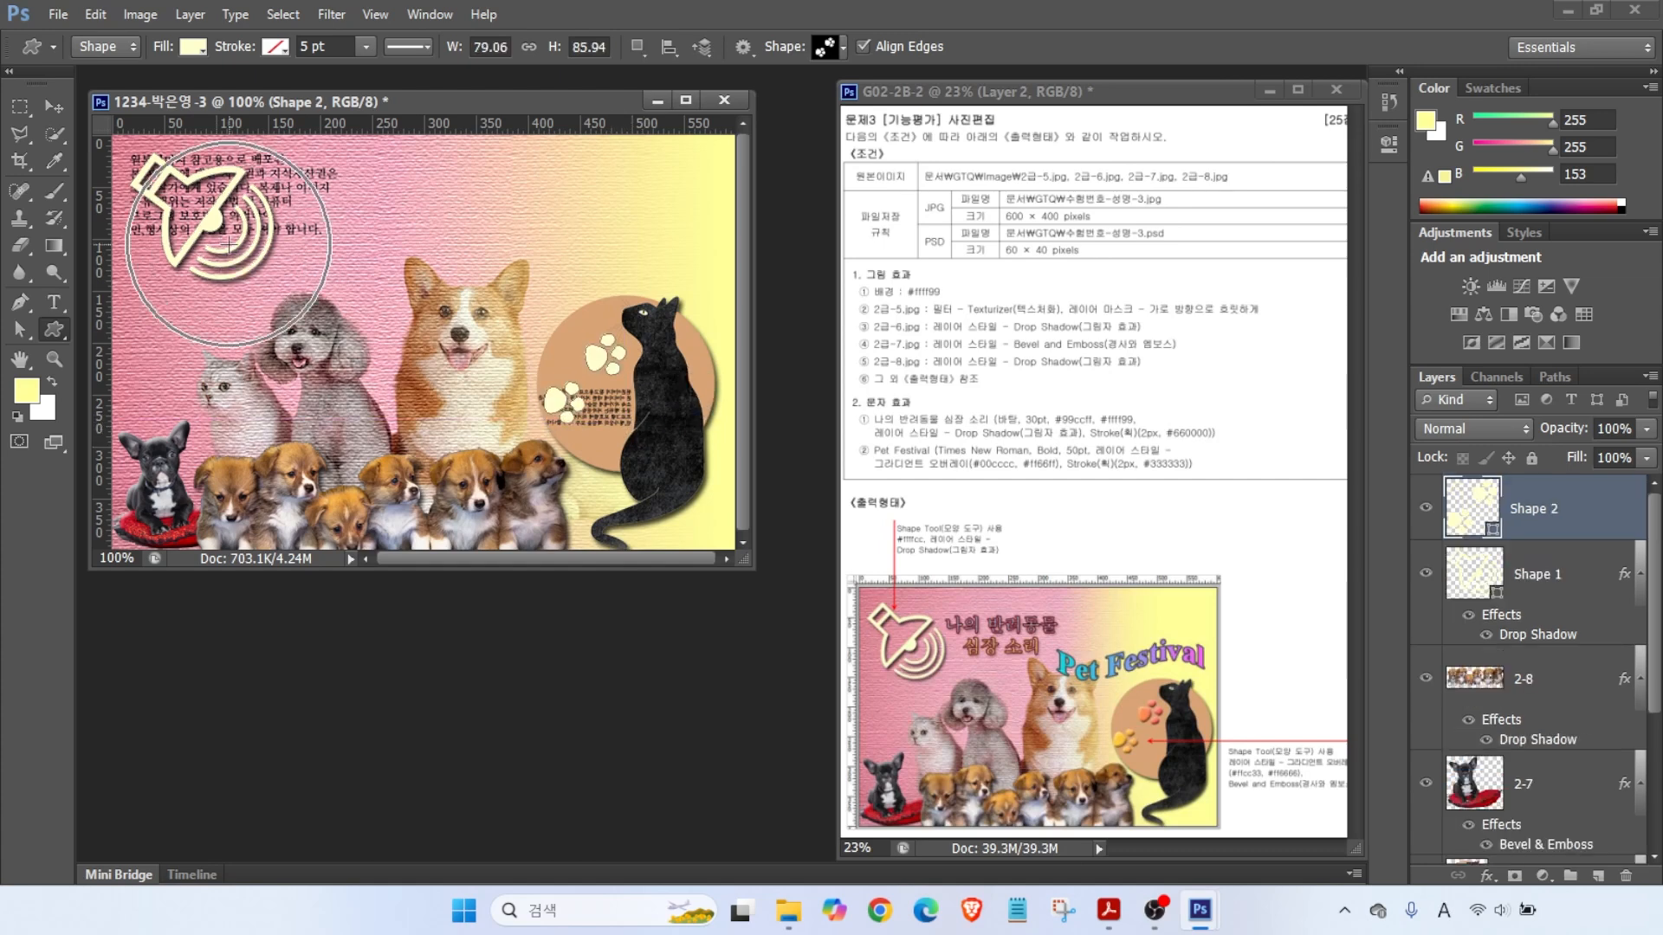
left_click(1464, 510)
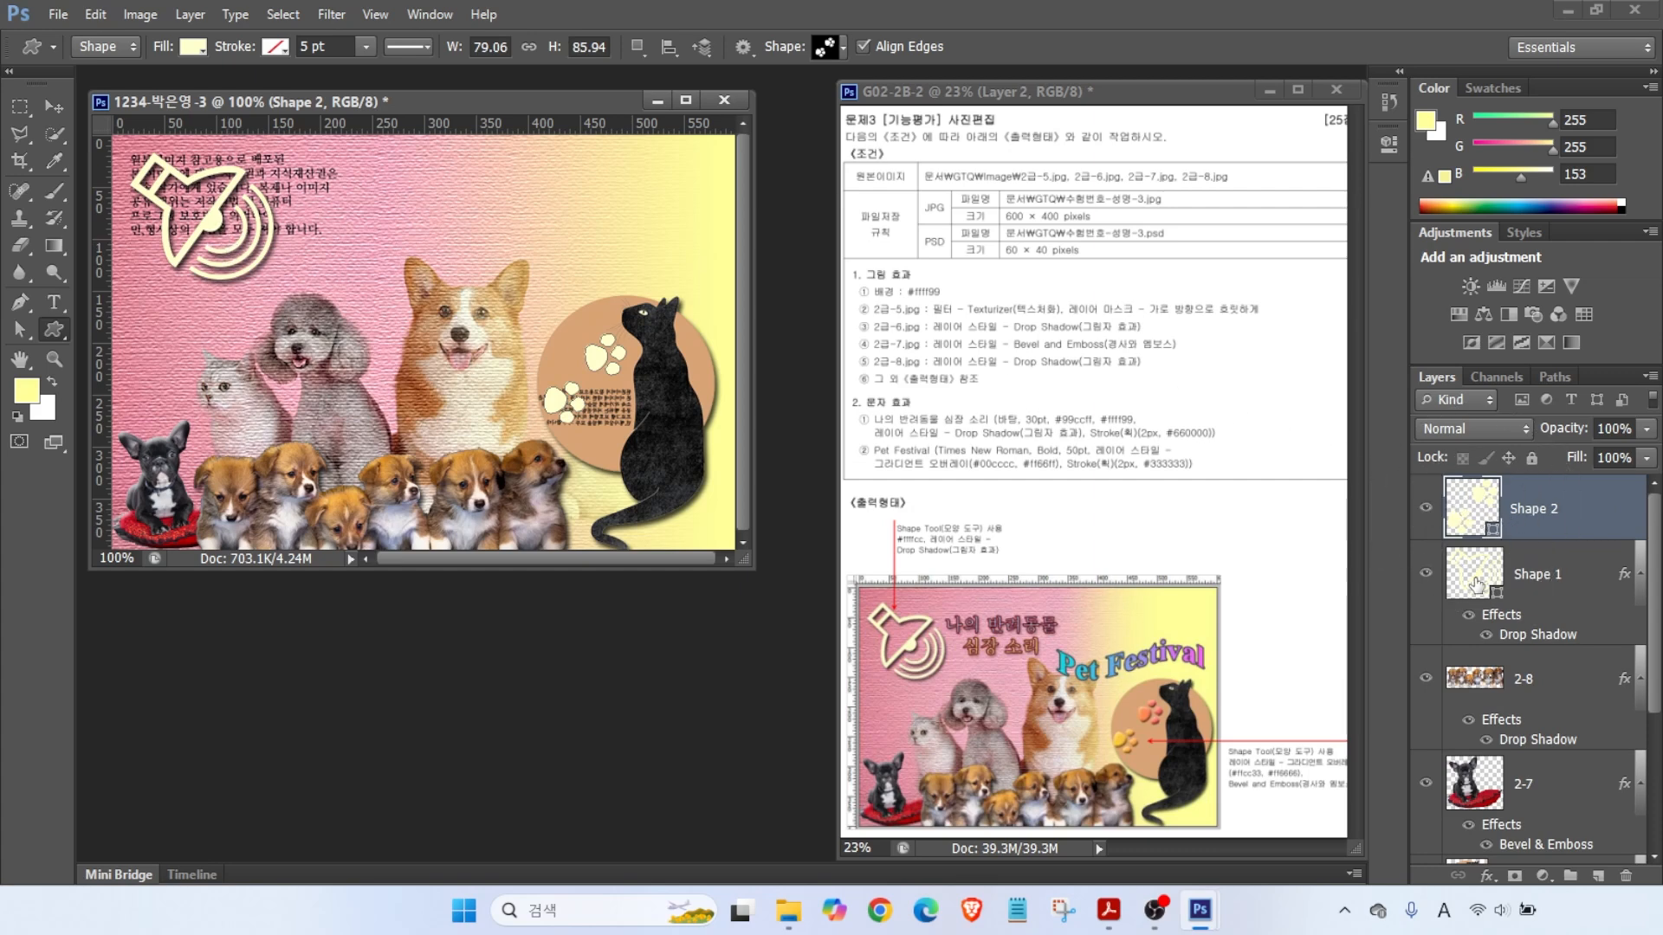
- Apply a Gradient Overlay from #ffcc33 to #ff6666 on the paw print
left_click(1485, 875)
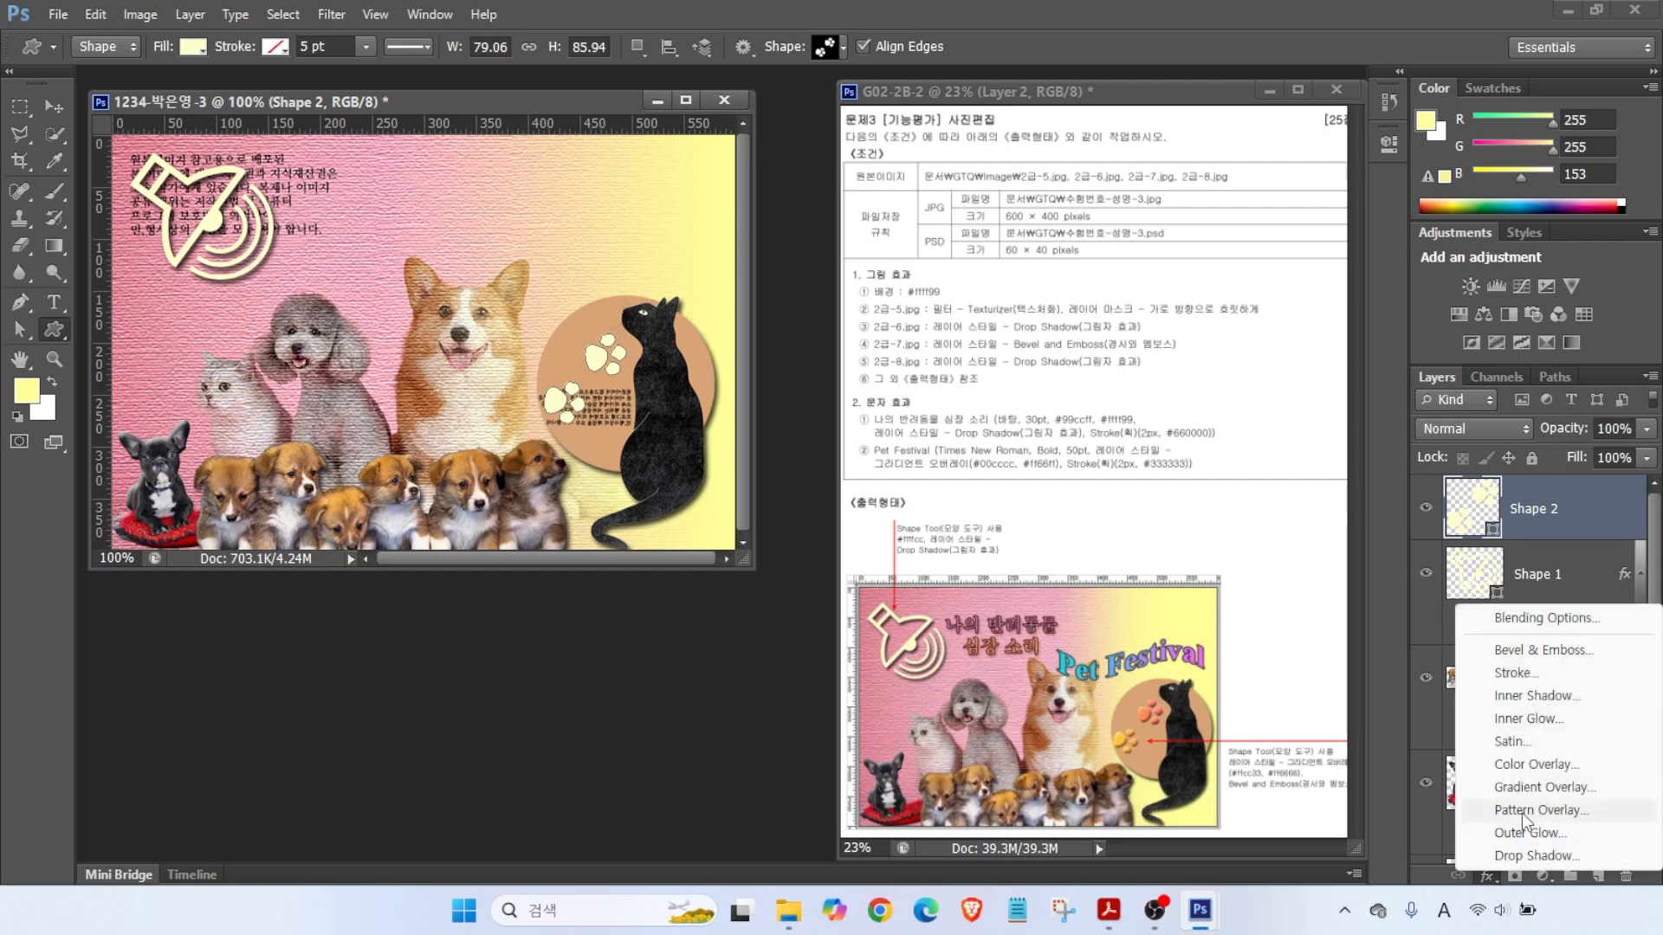
left_click(1532, 834)
left_click(995, 392)
double_click(637, 555)
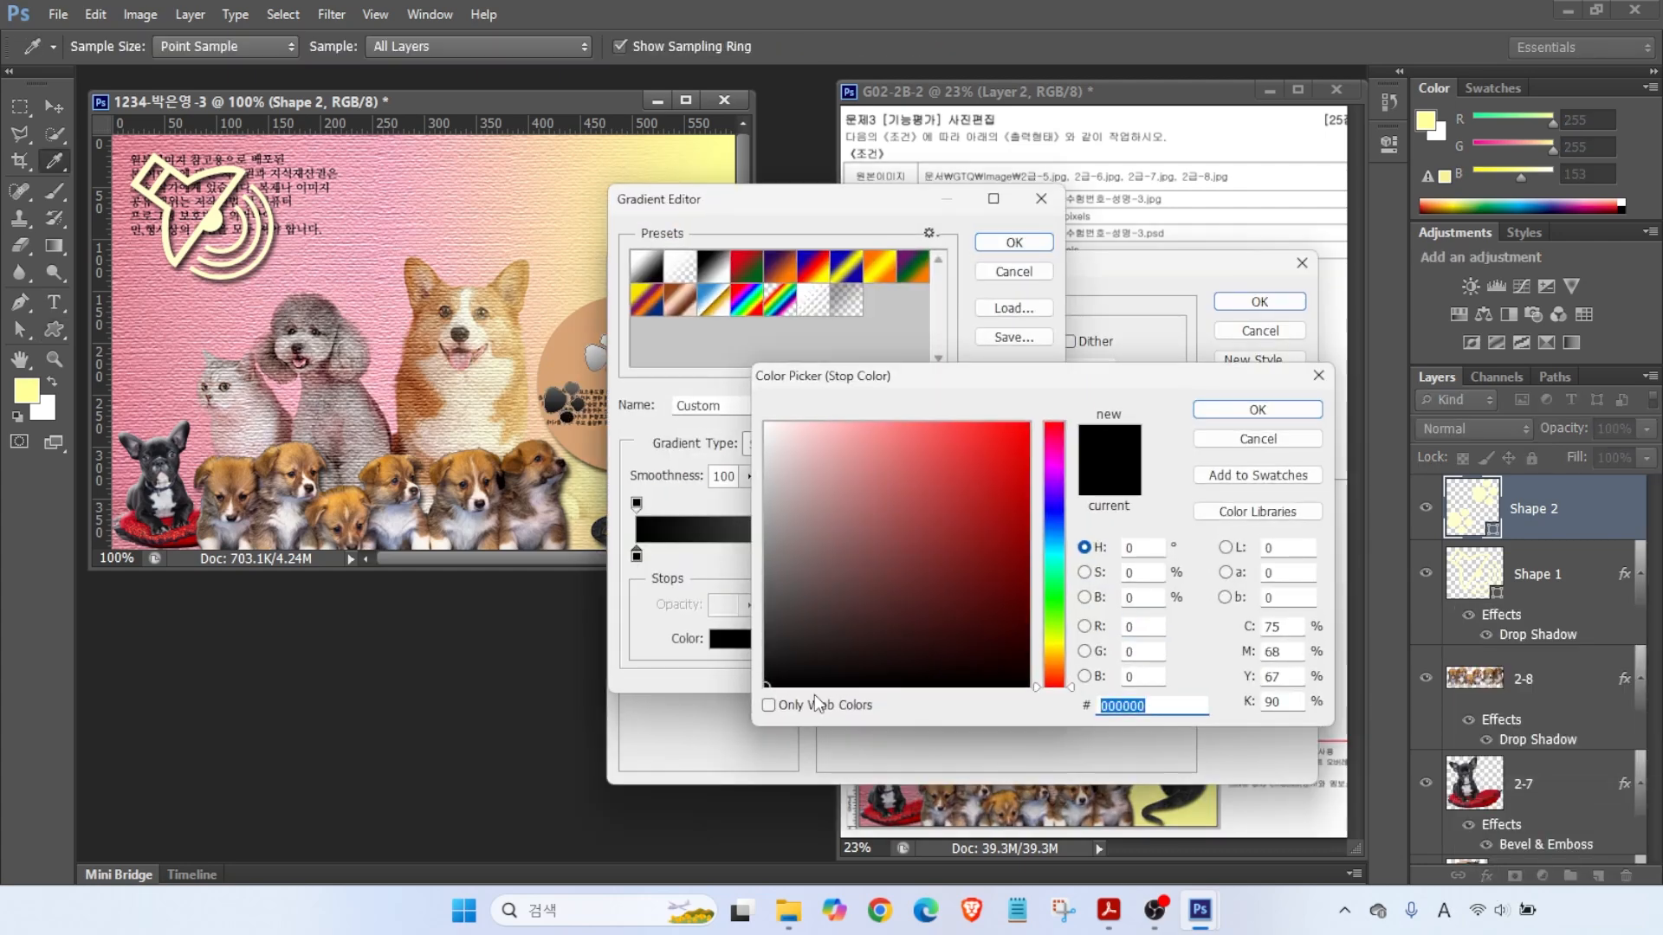
type("ffcc33")
key("Return")
double_click(1036, 555)
type("ff6666")
key("Return")
left_click(1011, 243)
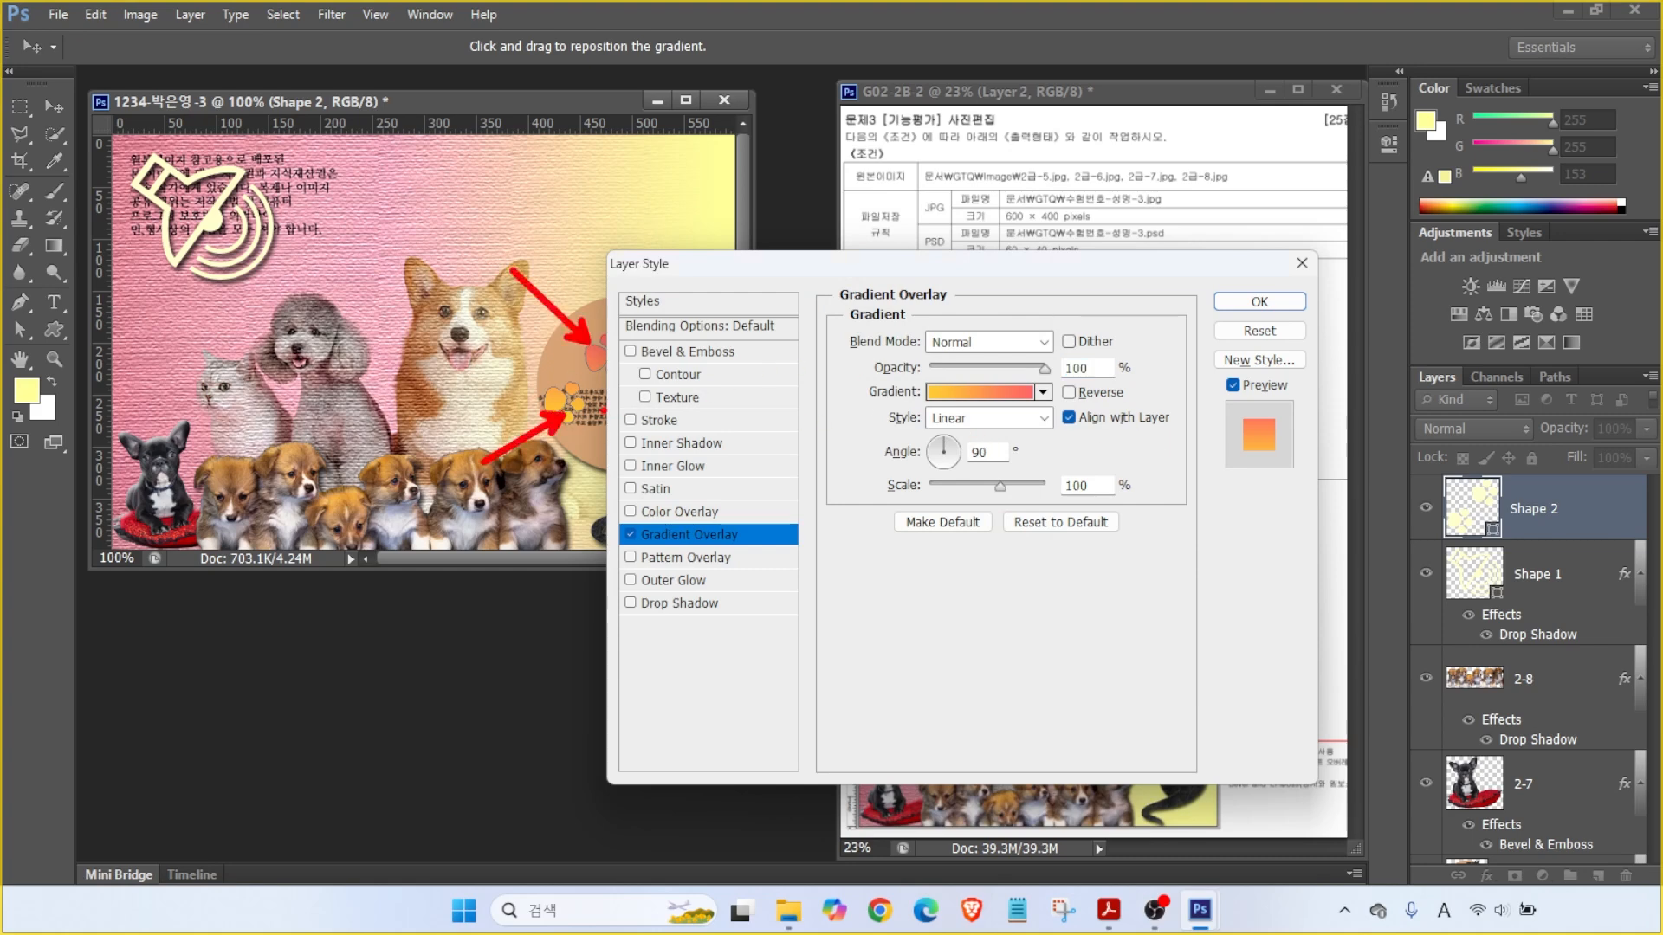
- Add Bevel & Emboss to the paw print and apply the effects
left_click(688, 356)
left_click(1260, 300)
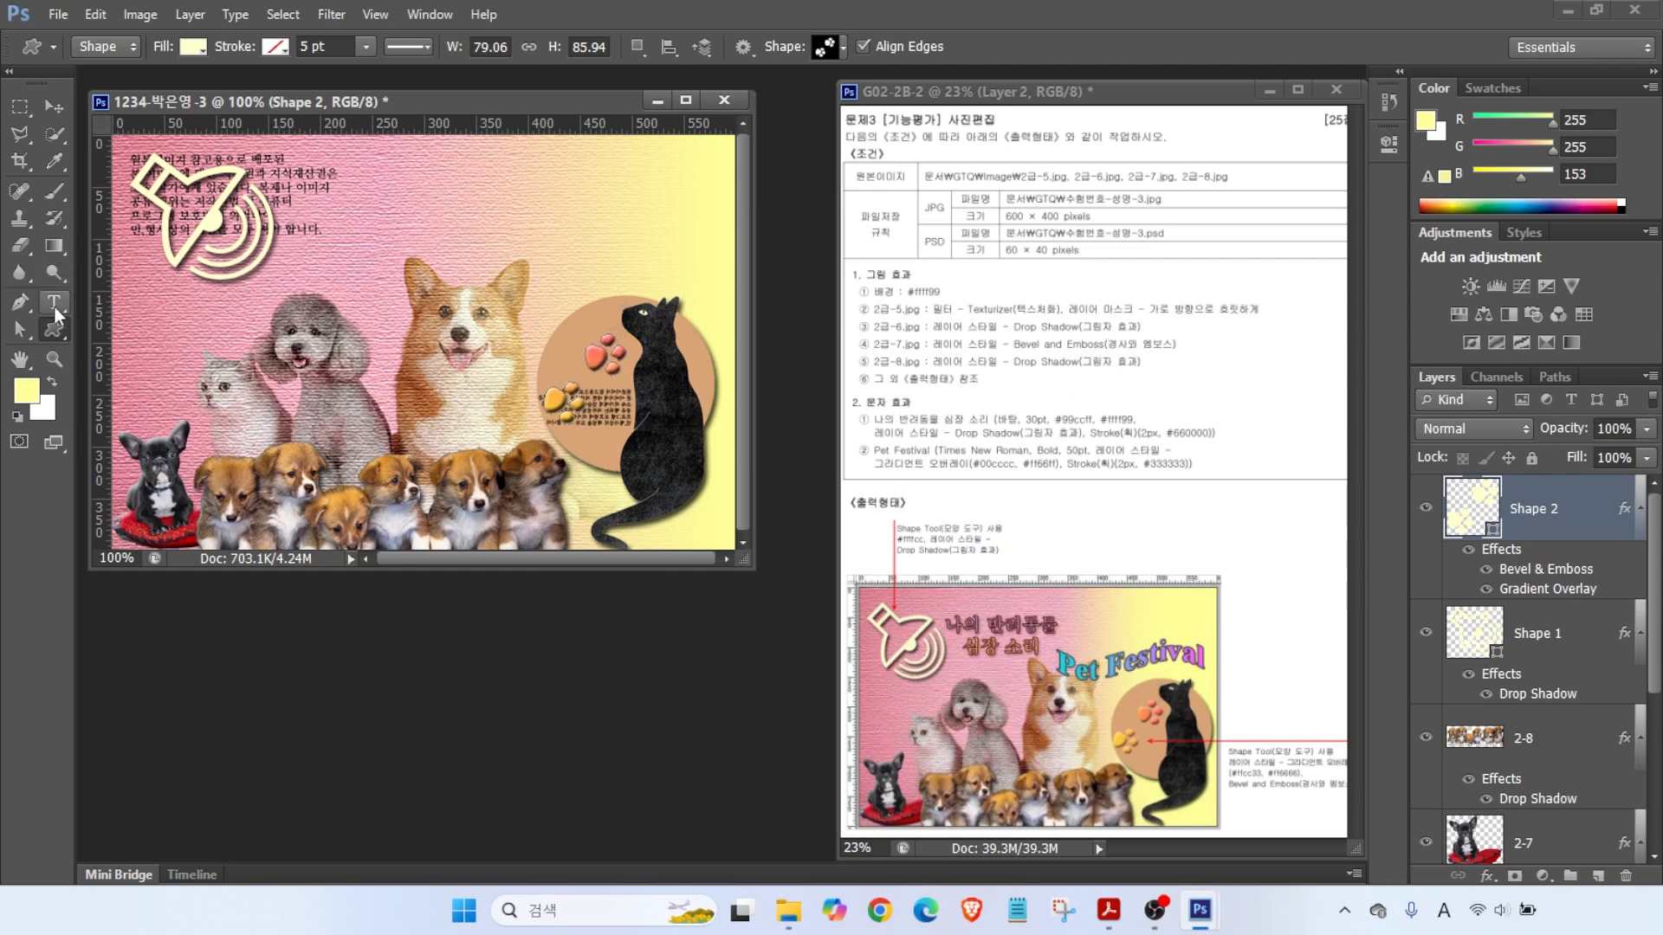
left_click(55, 309)
- Type the two-line title 나만의 반려동물 / 심장 소리 above the dogs
left_click(265, 314)
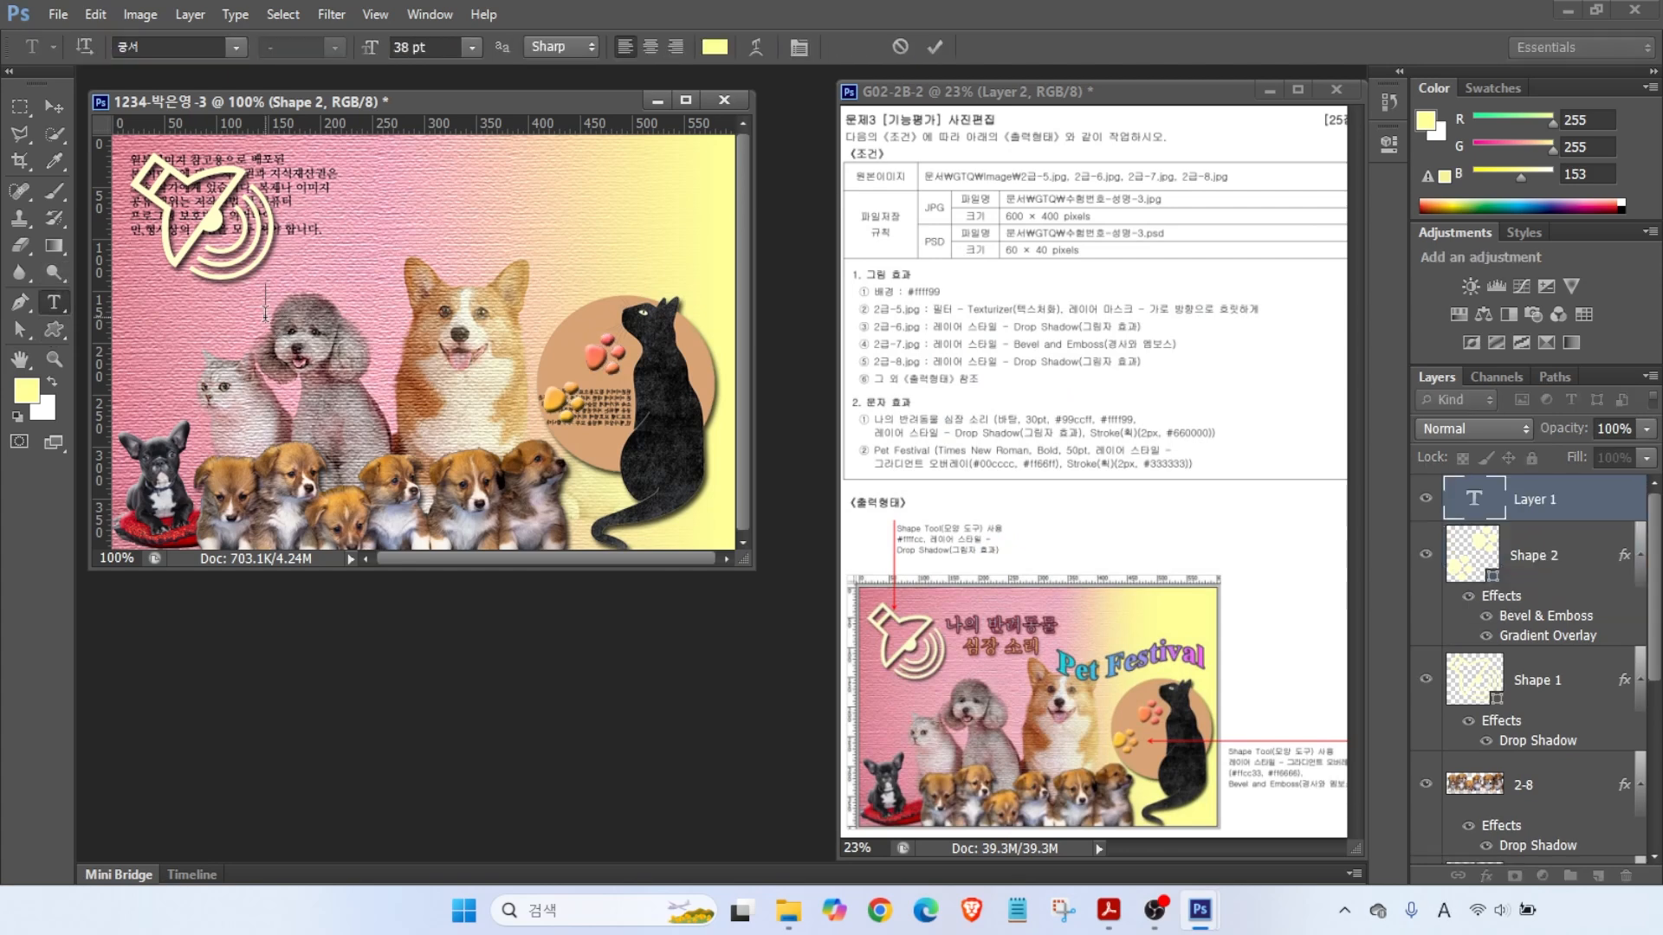
type("나만의 반려동물")
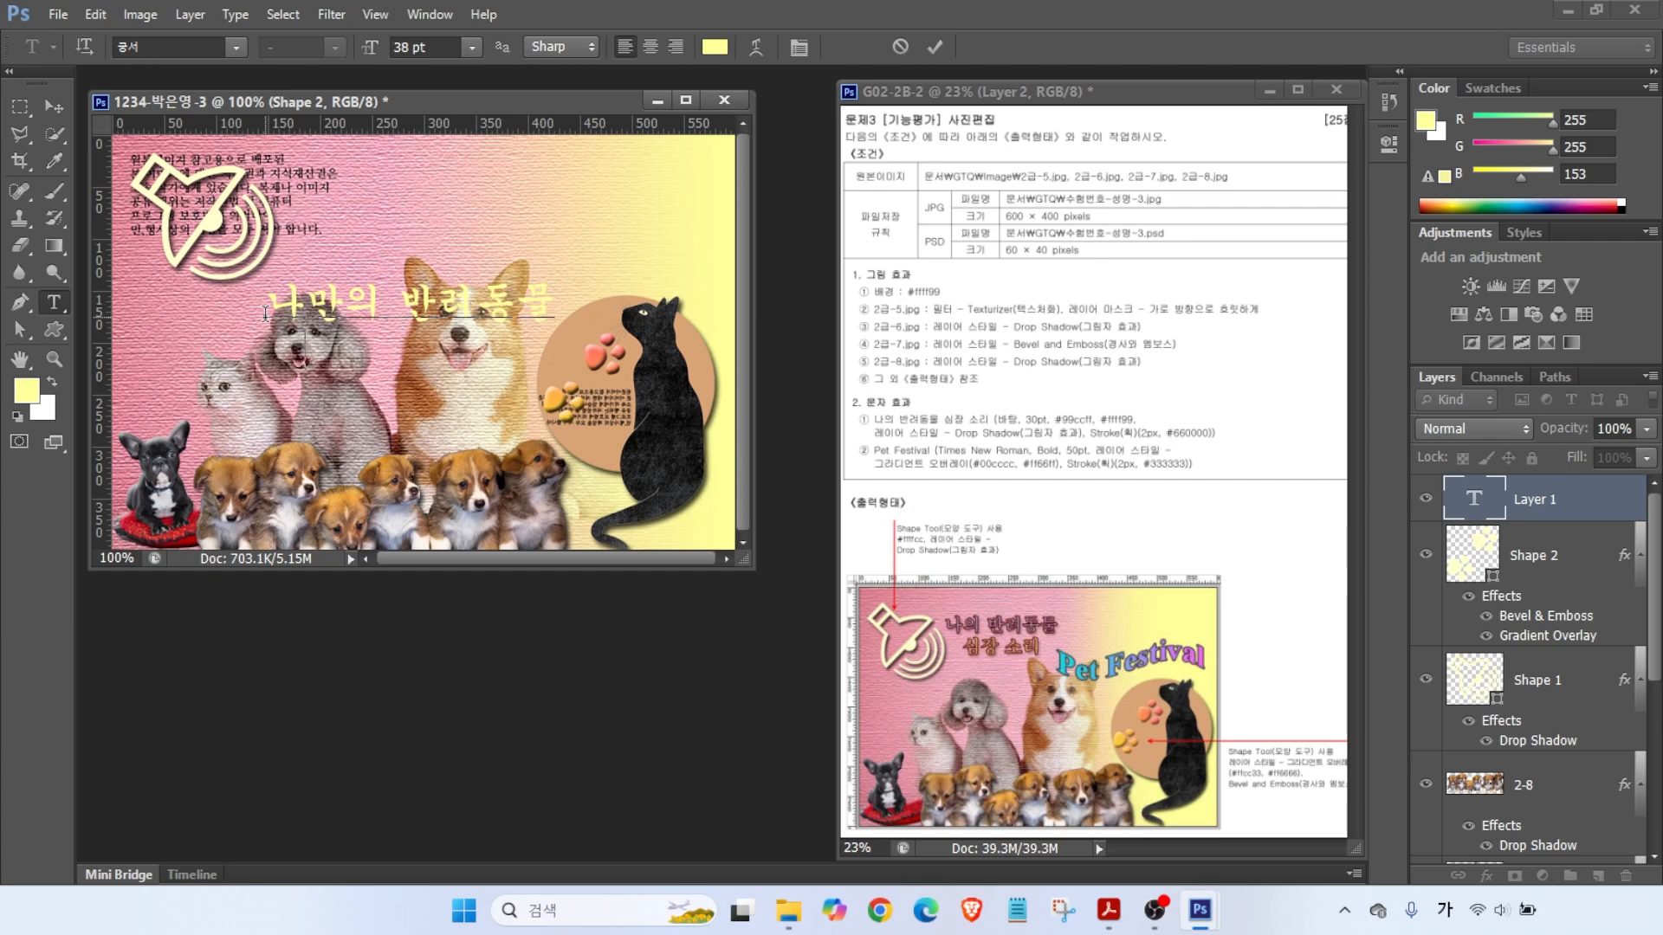
key("Return")
type("심장 소리")
key("ctrl+Return")
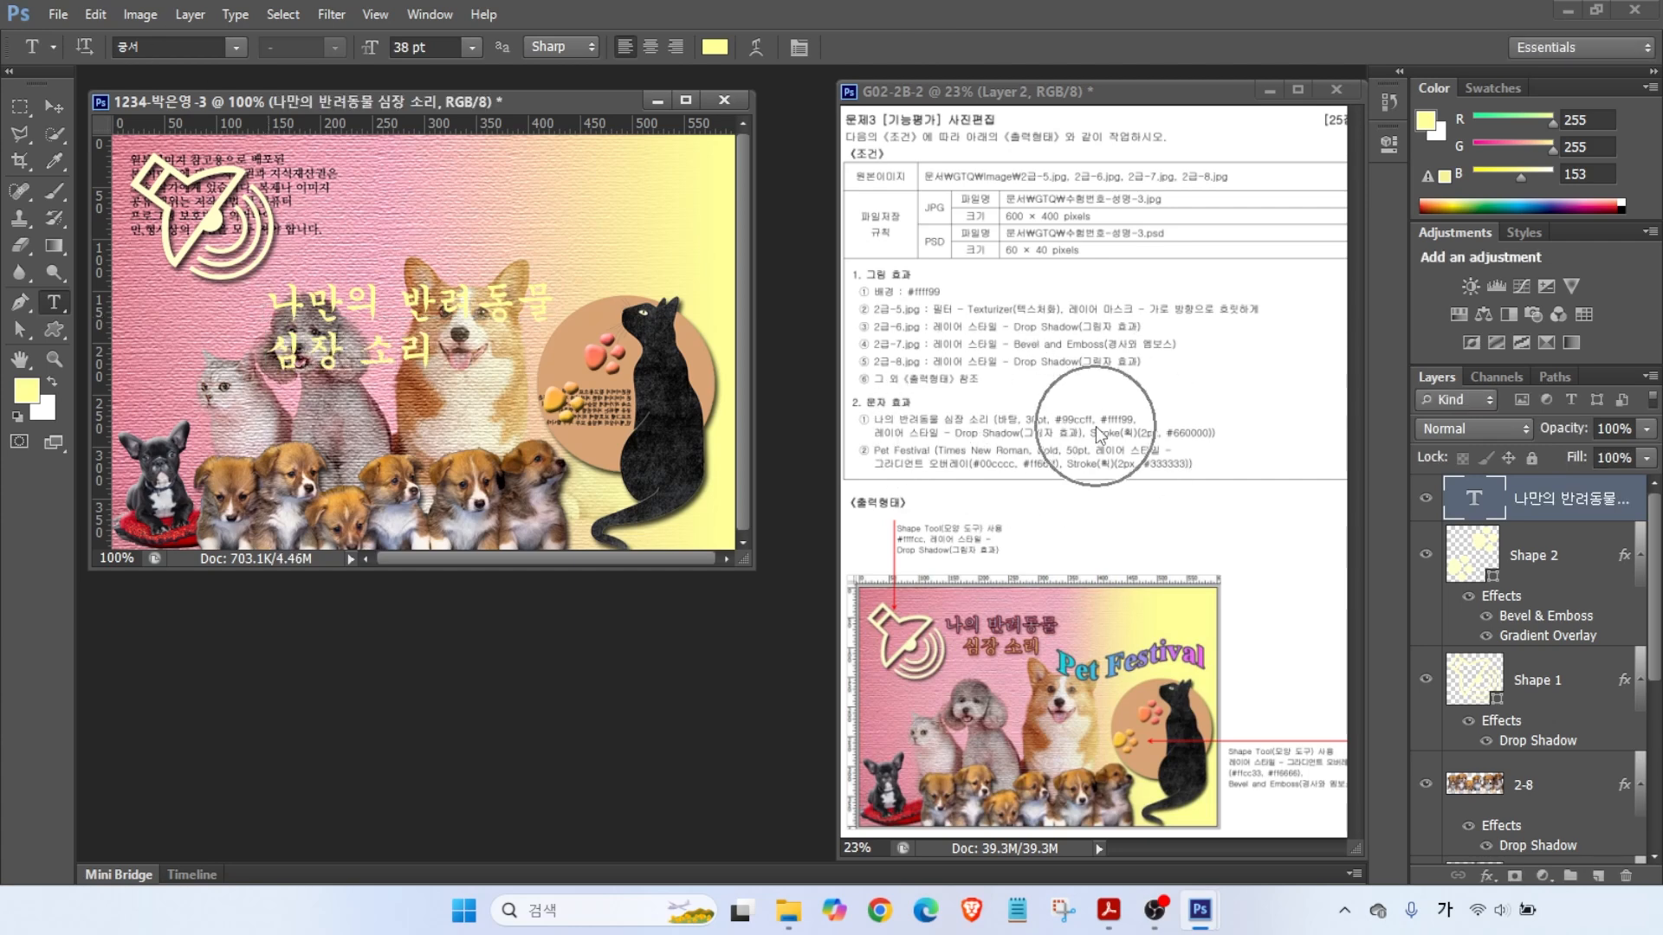
- Set the title to 바탕 font, 30 pt, centred, in light blue #99ccff
left_click(235, 48)
left_click(226, 272)
left_click_drag(441, 47, 38, 32)
type("30")
key("Return")
left_click(650, 47)
left_click(715, 47)
type("99ccff")
key("Return")
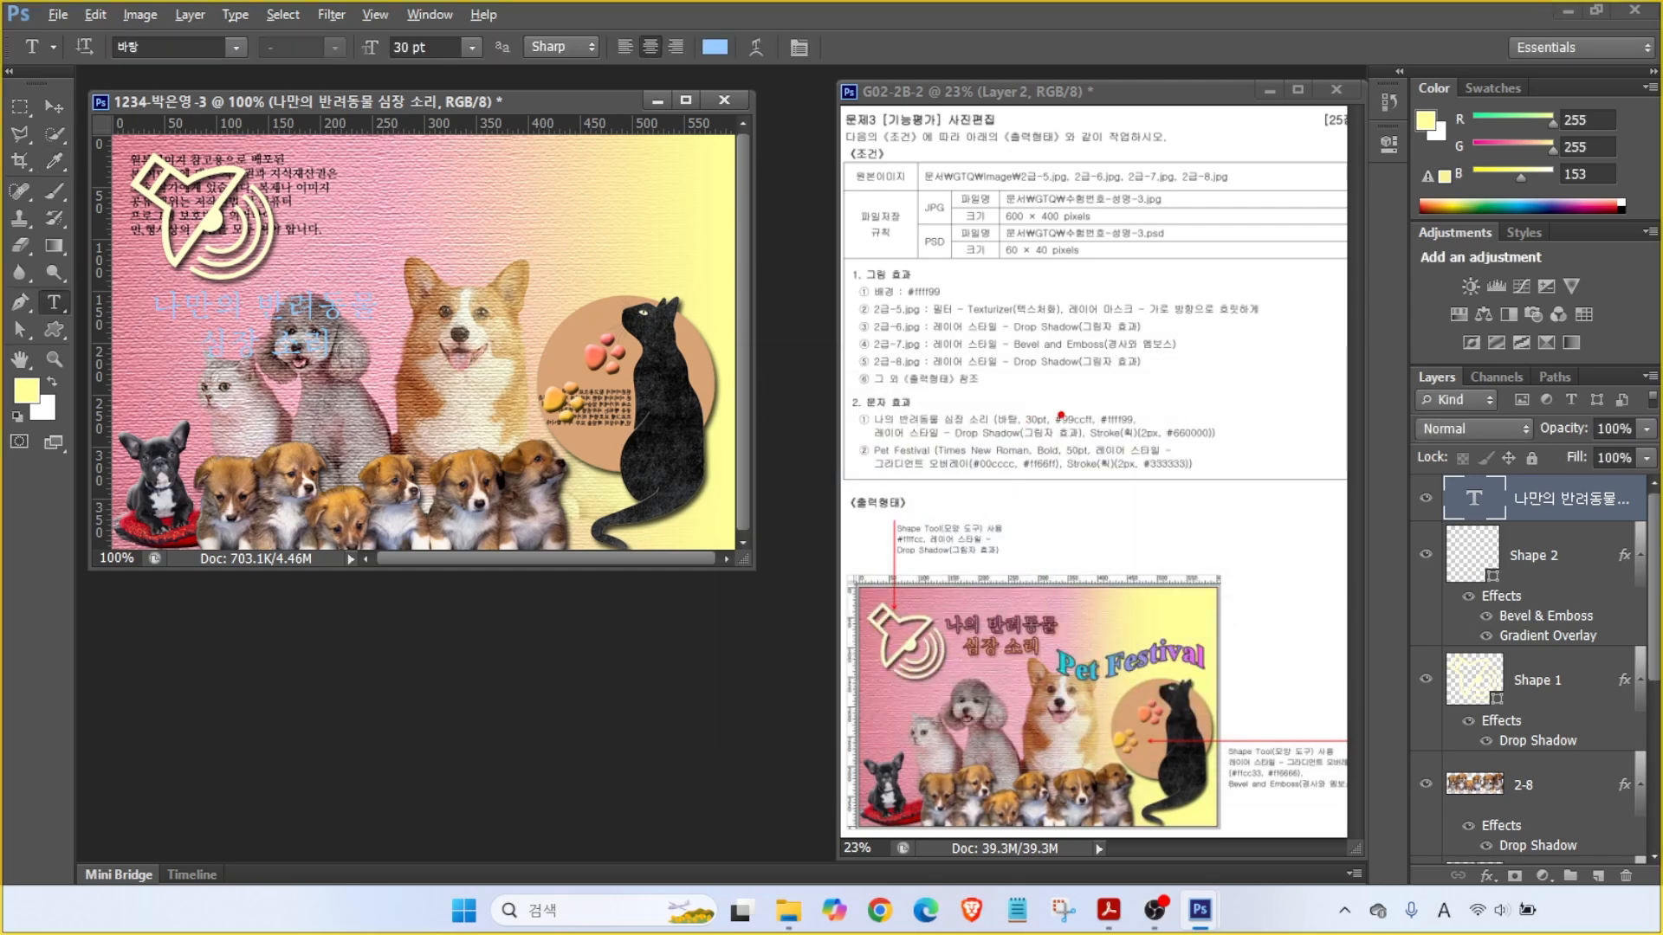
left_click_drag(1120, 404, 1159, 367)
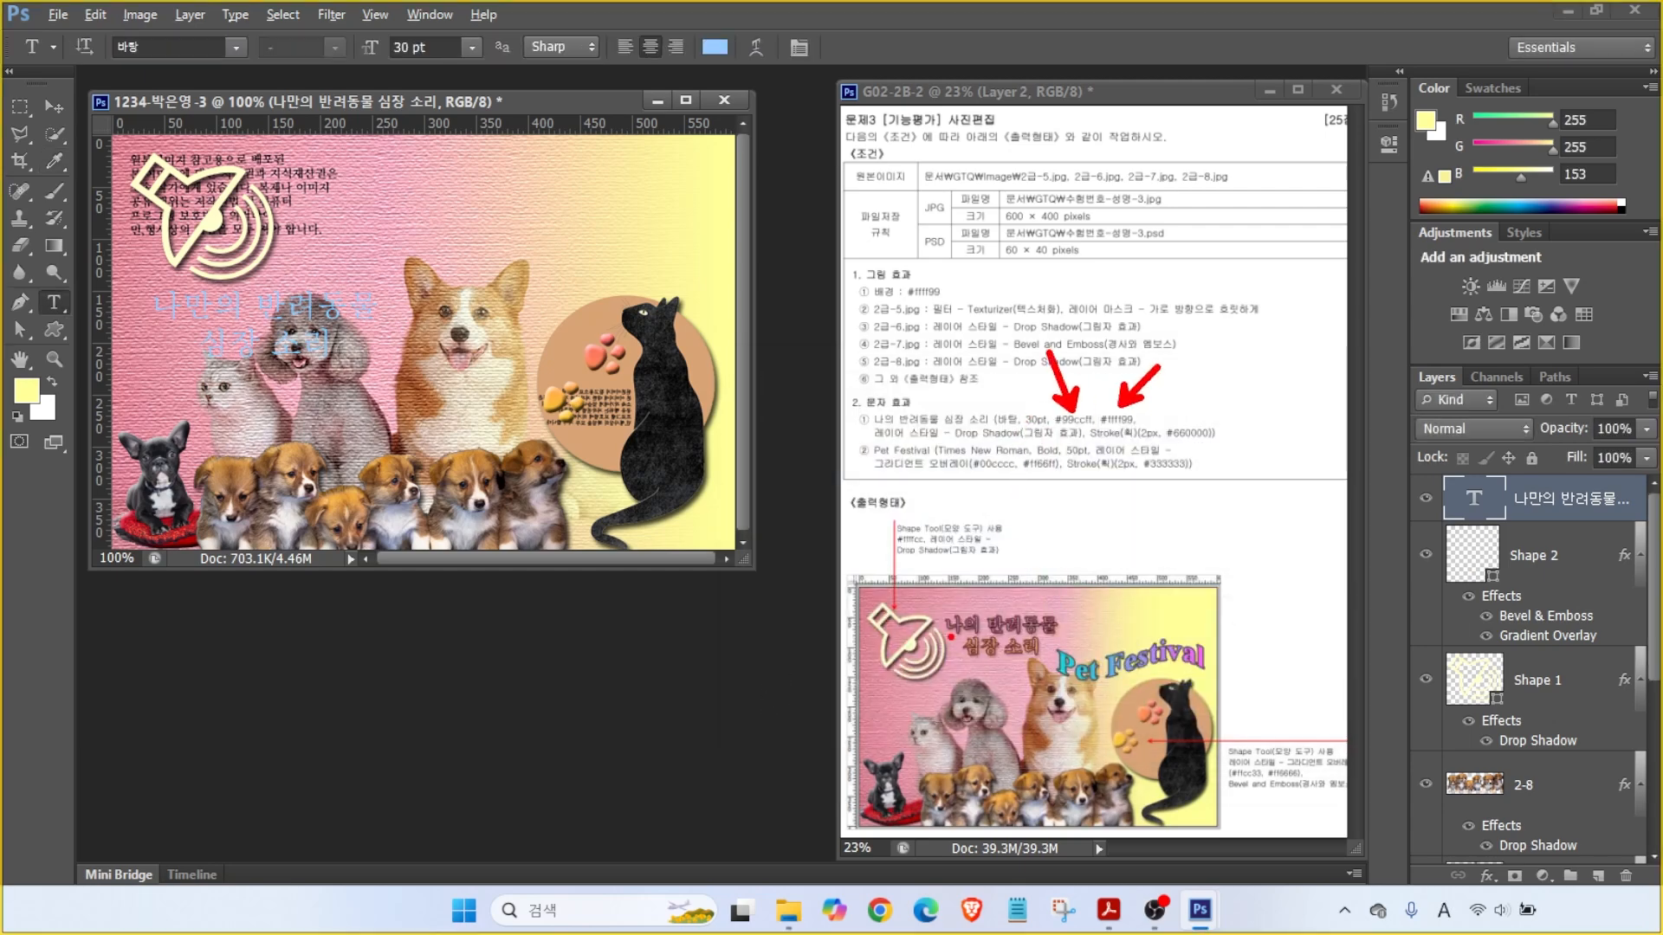
left_click_drag(944, 616, 901, 570)
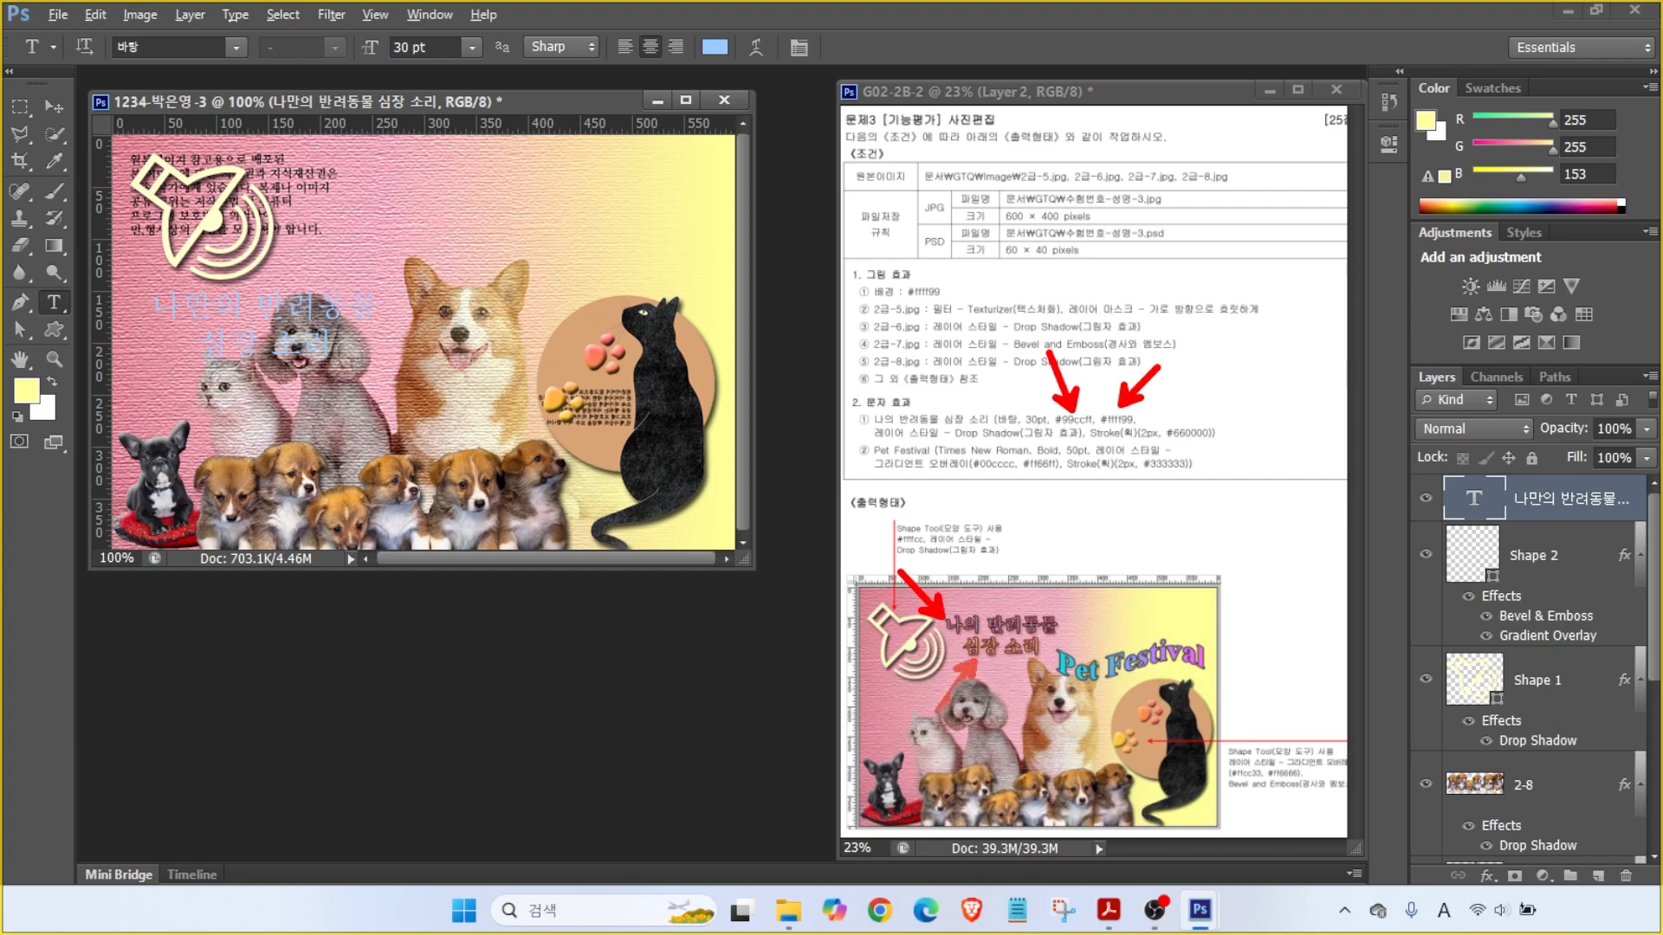
key("Escape")
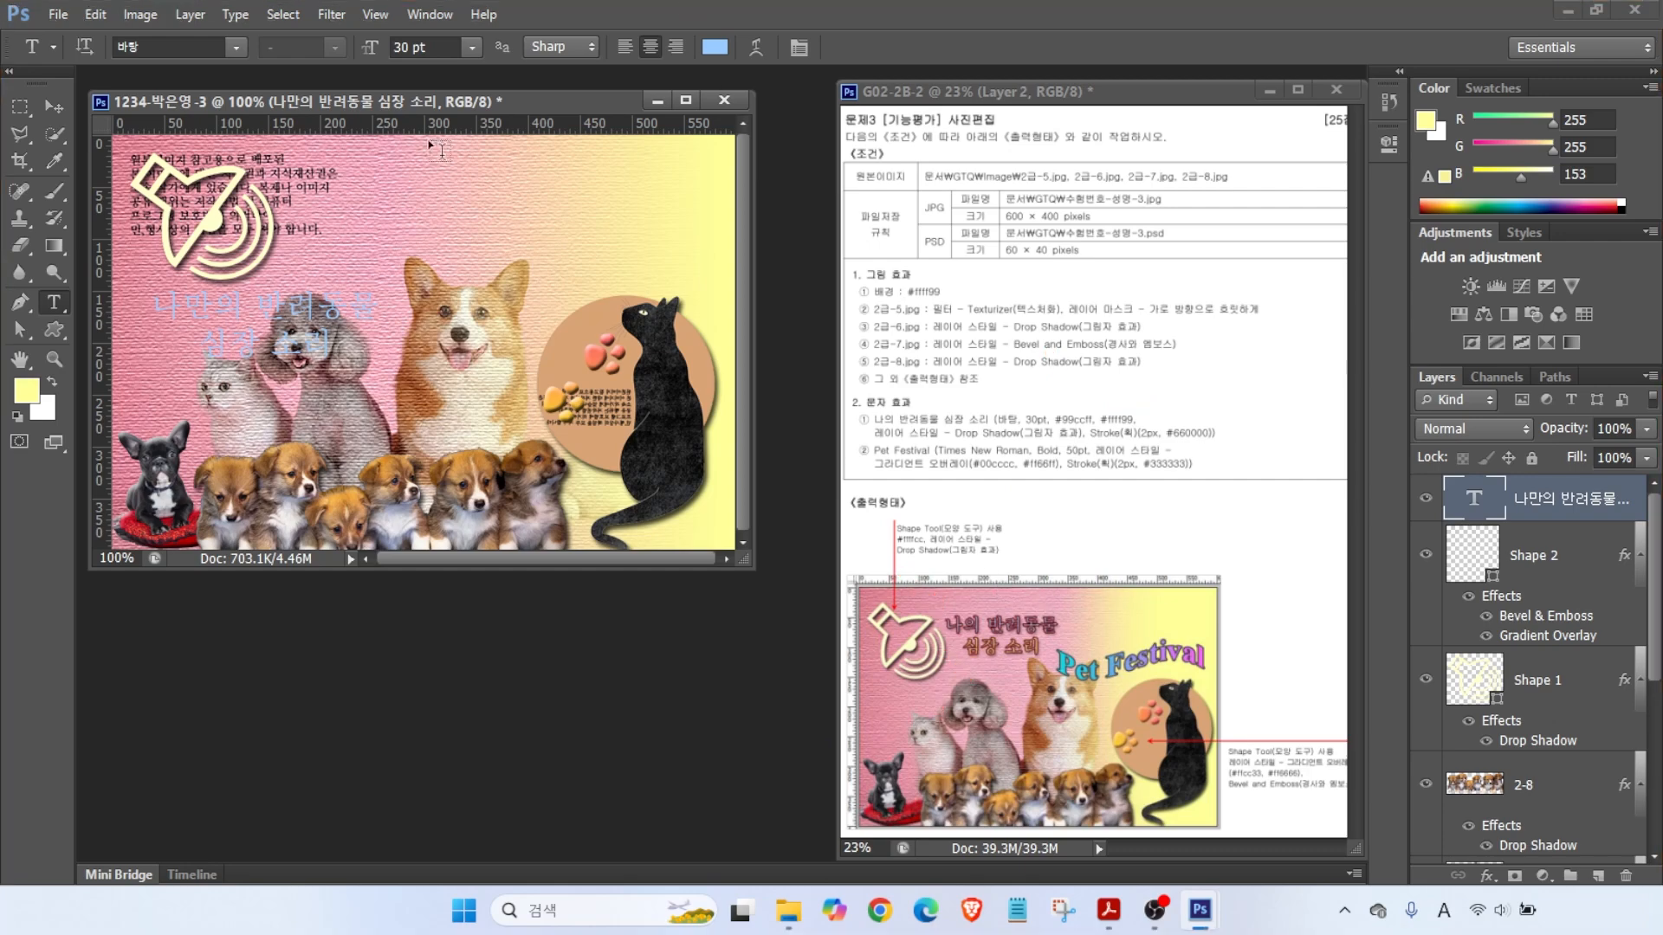
- Recolour the second line 심장 소리 a deeper blue and commit the text
left_click_drag(209, 351, 336, 348)
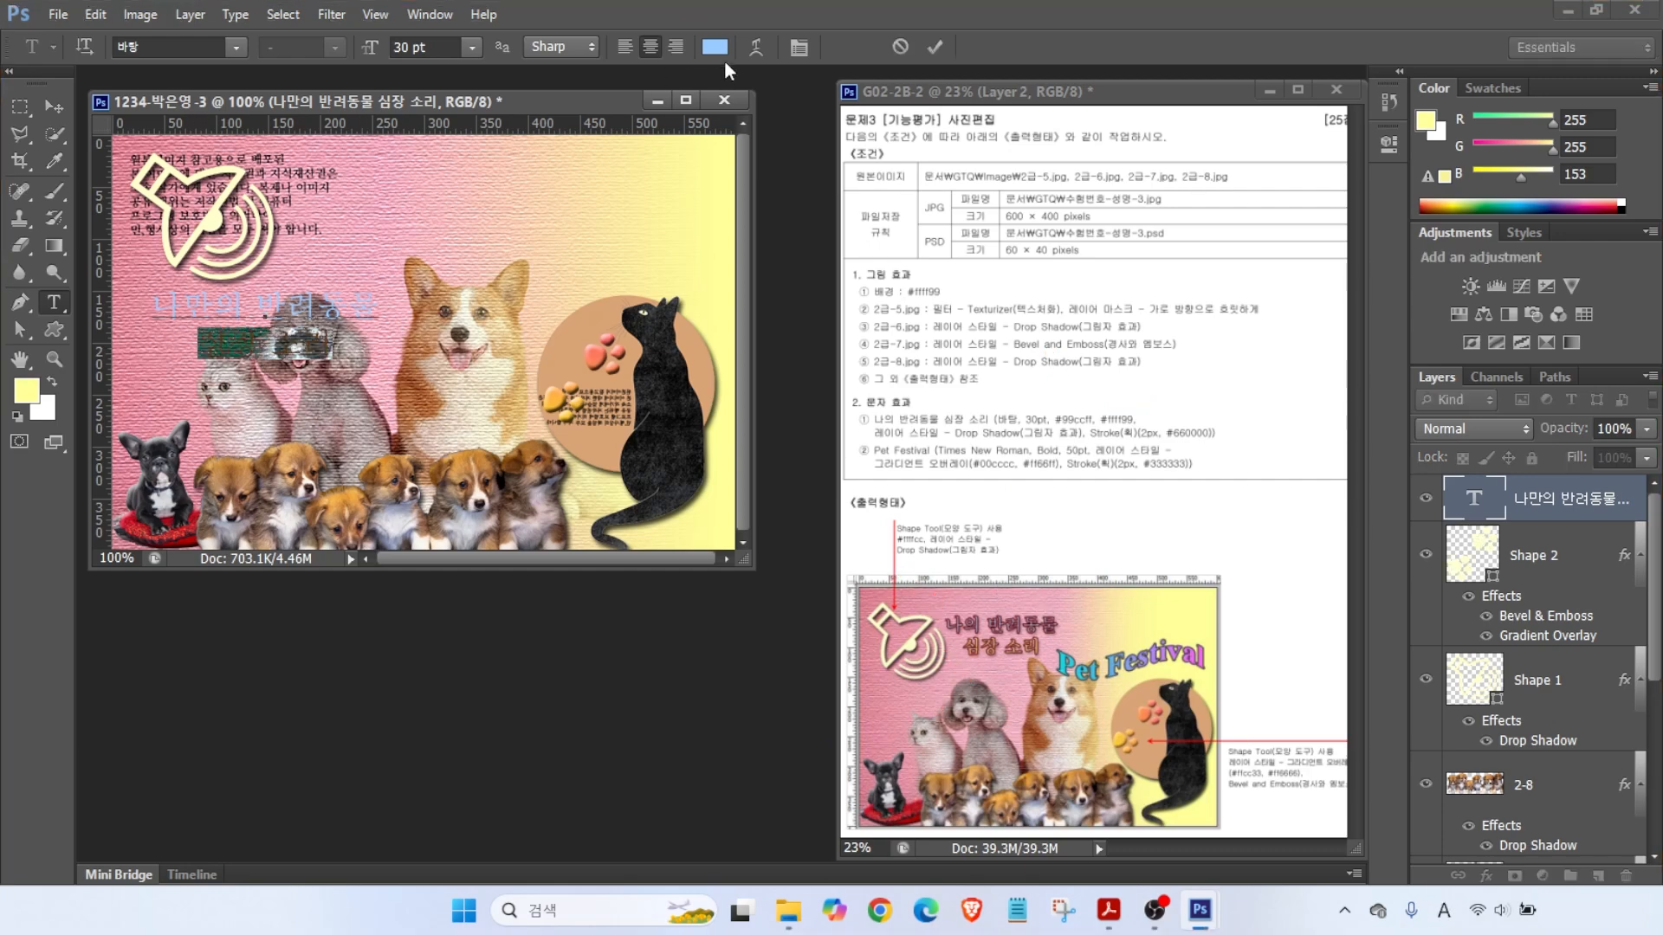
left_click(715, 47)
double_click(1143, 705)
type("ff")
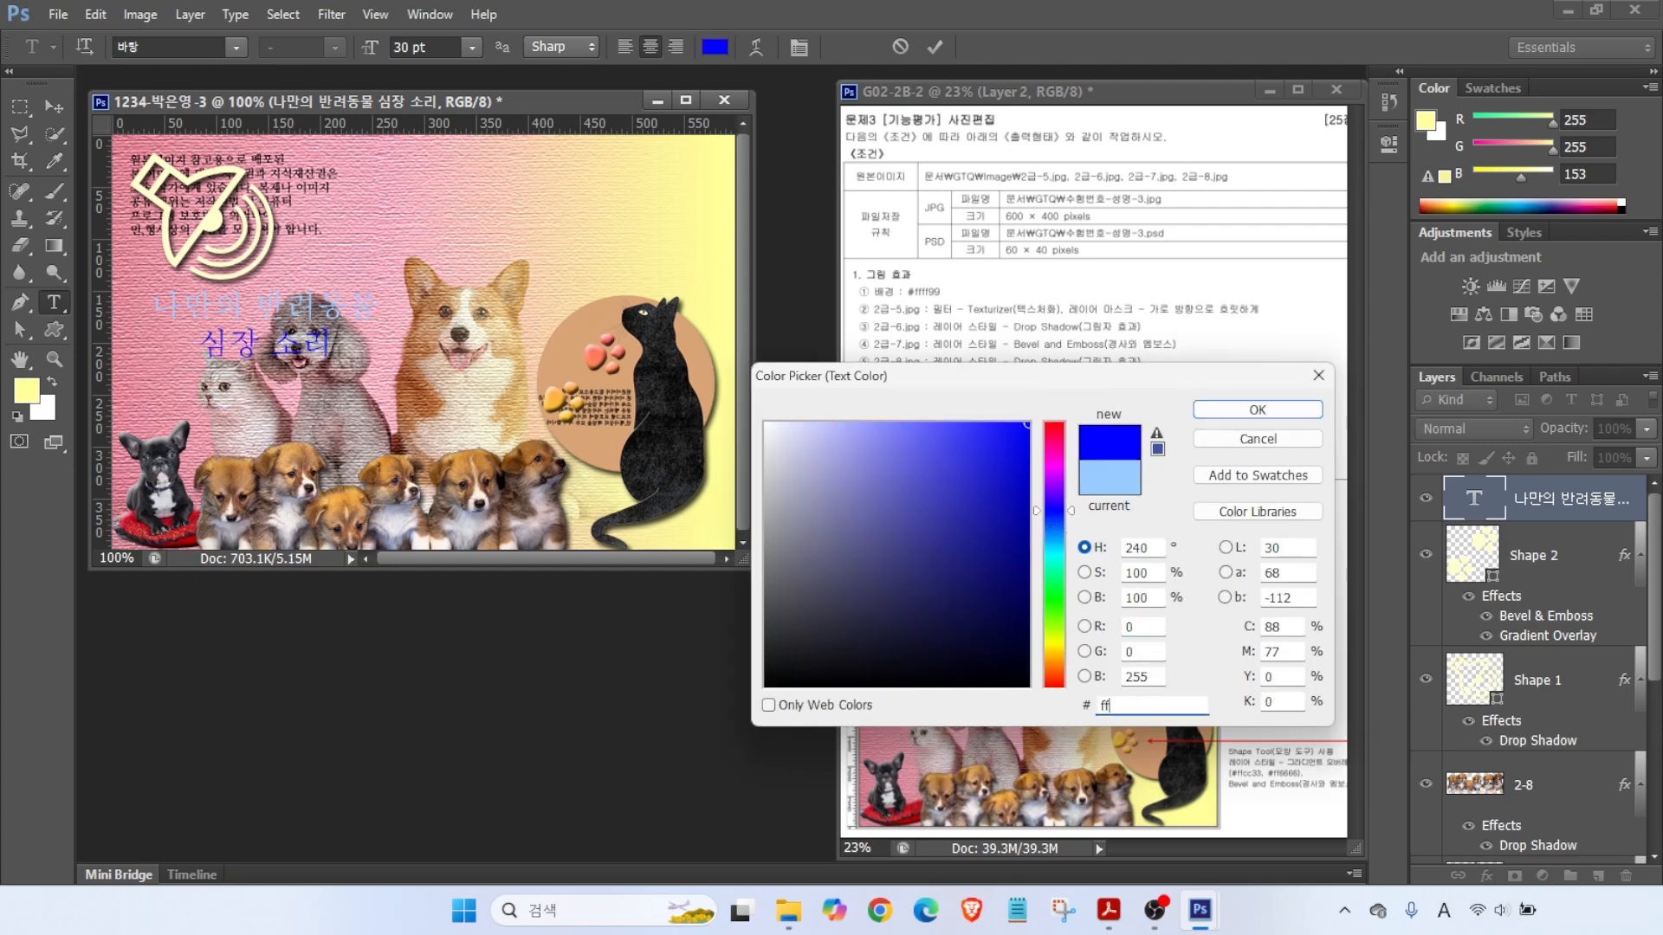
key("Return")
left_click(935, 46)
- Give the title a 2 px dark red #660000 stroke and a drop shadow
left_click(1487, 876)
left_click(1524, 665)
key("Down")
left_click(896, 488)
double_click(1148, 702)
type("600")
key("Return")
left_click(680, 603)
- Move the title up beside the speaker, then tilt the speaker shape and shift it left
key("Return")
key("v")
mouse_move(256, 324)
left_mouse_down()
mouse_move(394, 221)
mouse_move(355, 217)
left_mouse_up()
left_click(1537, 739)
key("ctrl+t")
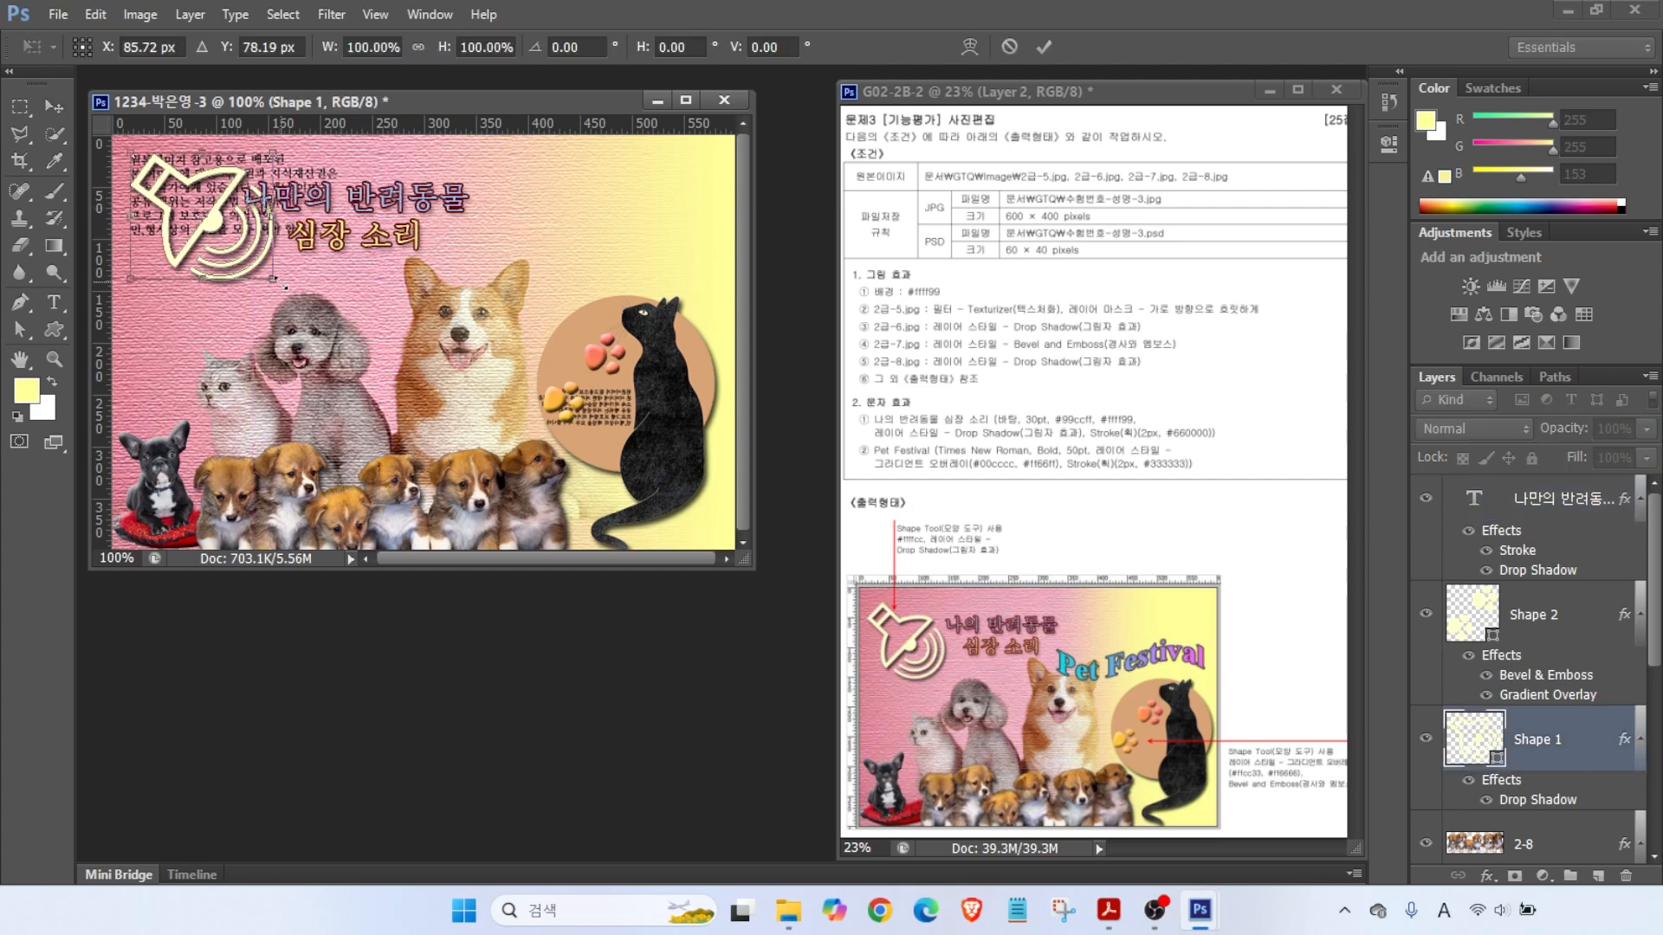
left_click_drag(286, 286, 314, 238)
key("Return")
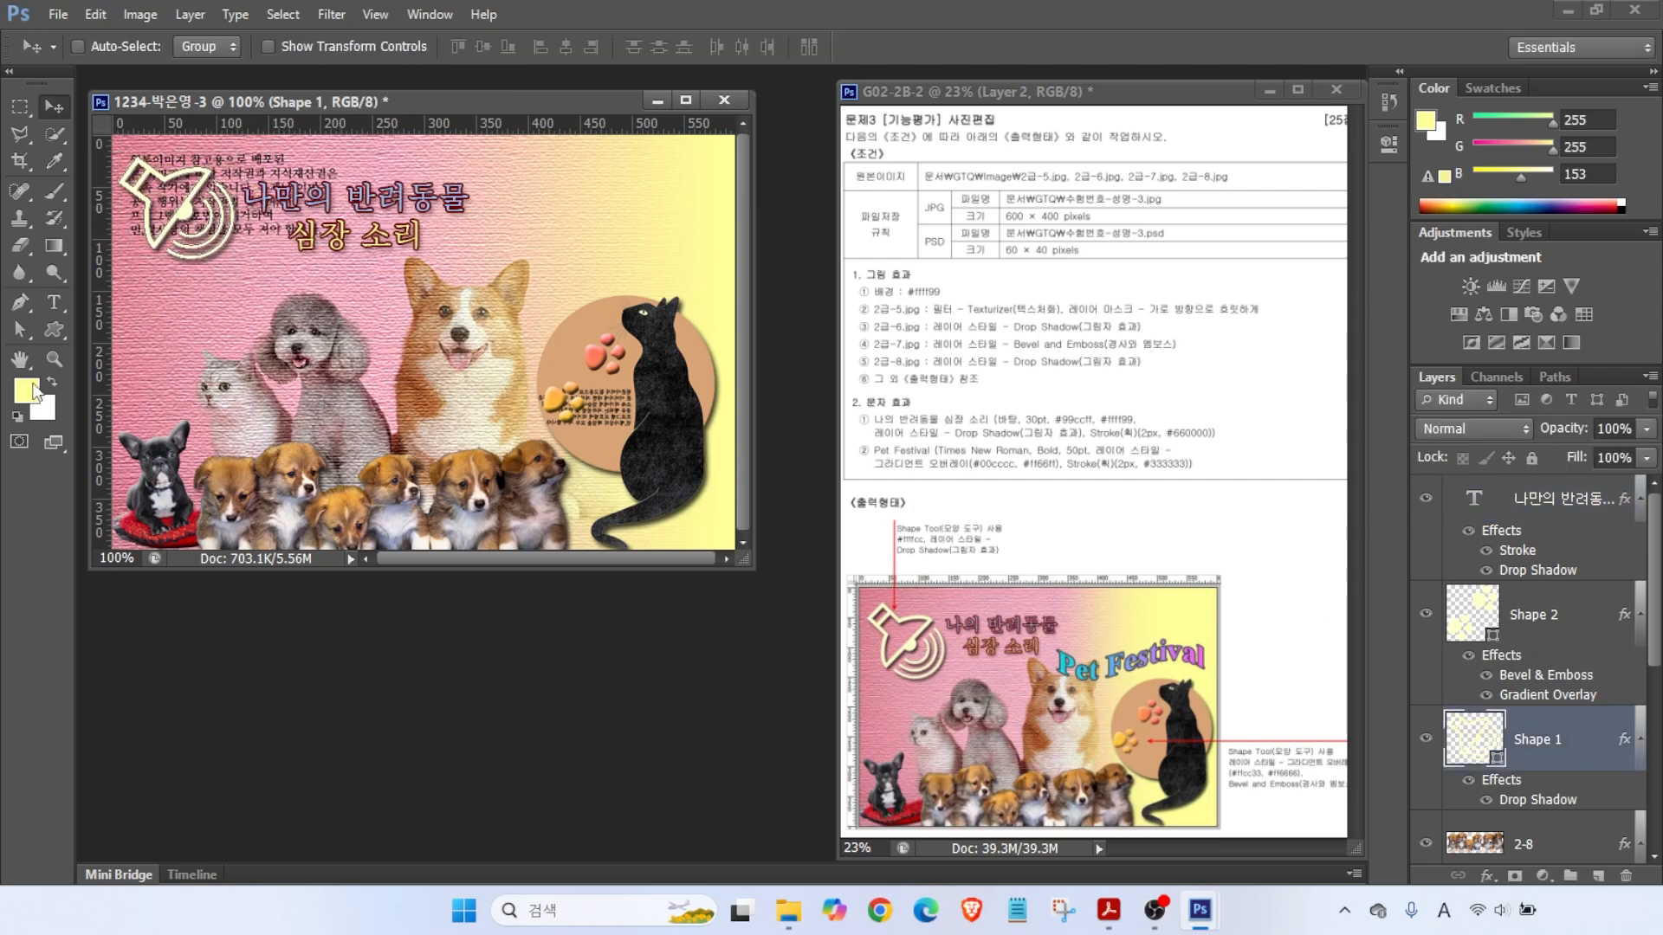
left_click(1549, 516)
- Add the text 'Pet Festival' in Times New Roman Bold, 50 pt
key("t")
left_click(282, 321)
type("Pet Festival")
left_click(236, 47)
scroll(512, 639, "down", 15)
scroll(513, 639, "down", 5)
left_click(186, 316)
left_click(299, 47)
left_click(285, 102)
key("Tab")
type("50")
key("Return")
- Apply a left-to-right gradient overlay from #00cccc to #ff66ff on Pet Festival
left_click(1487, 875)
left_click(1529, 785)
left_click(968, 393)
double_click(636, 554)
double_click(1134, 706)
type("00cccc")
key("Return")
left_click(1035, 554)
double_click(1035, 554)
double_click(1134, 707)
type("ff66ff")
key("Return")
left_click(992, 247)
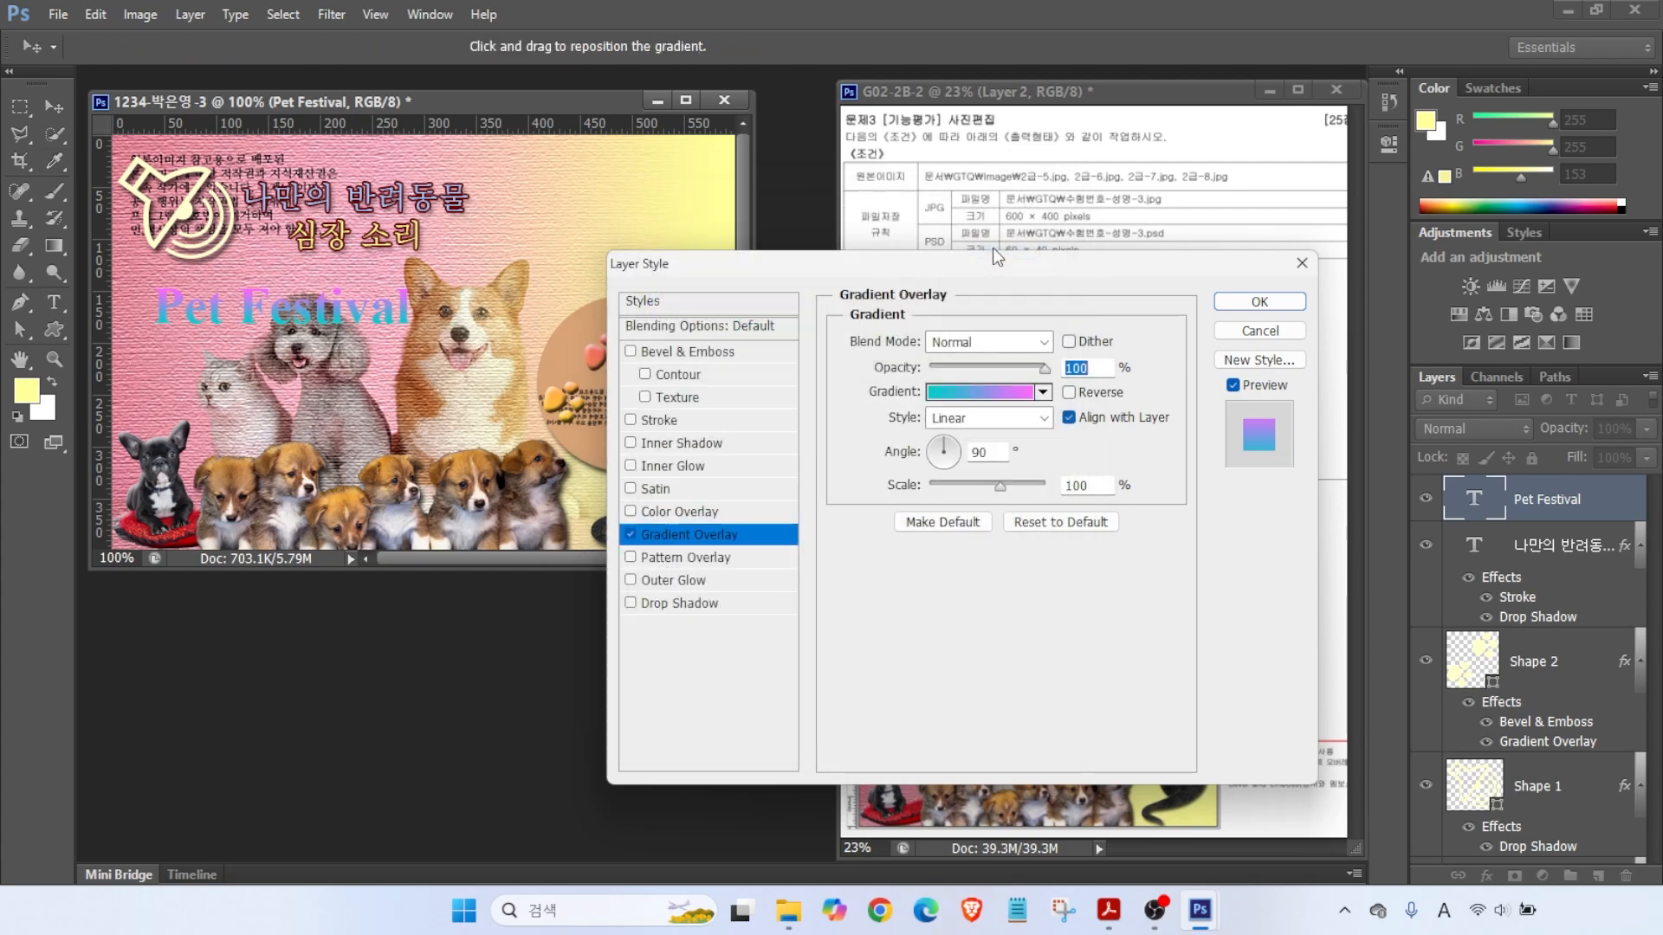
left_click_drag(949, 452, 961, 458)
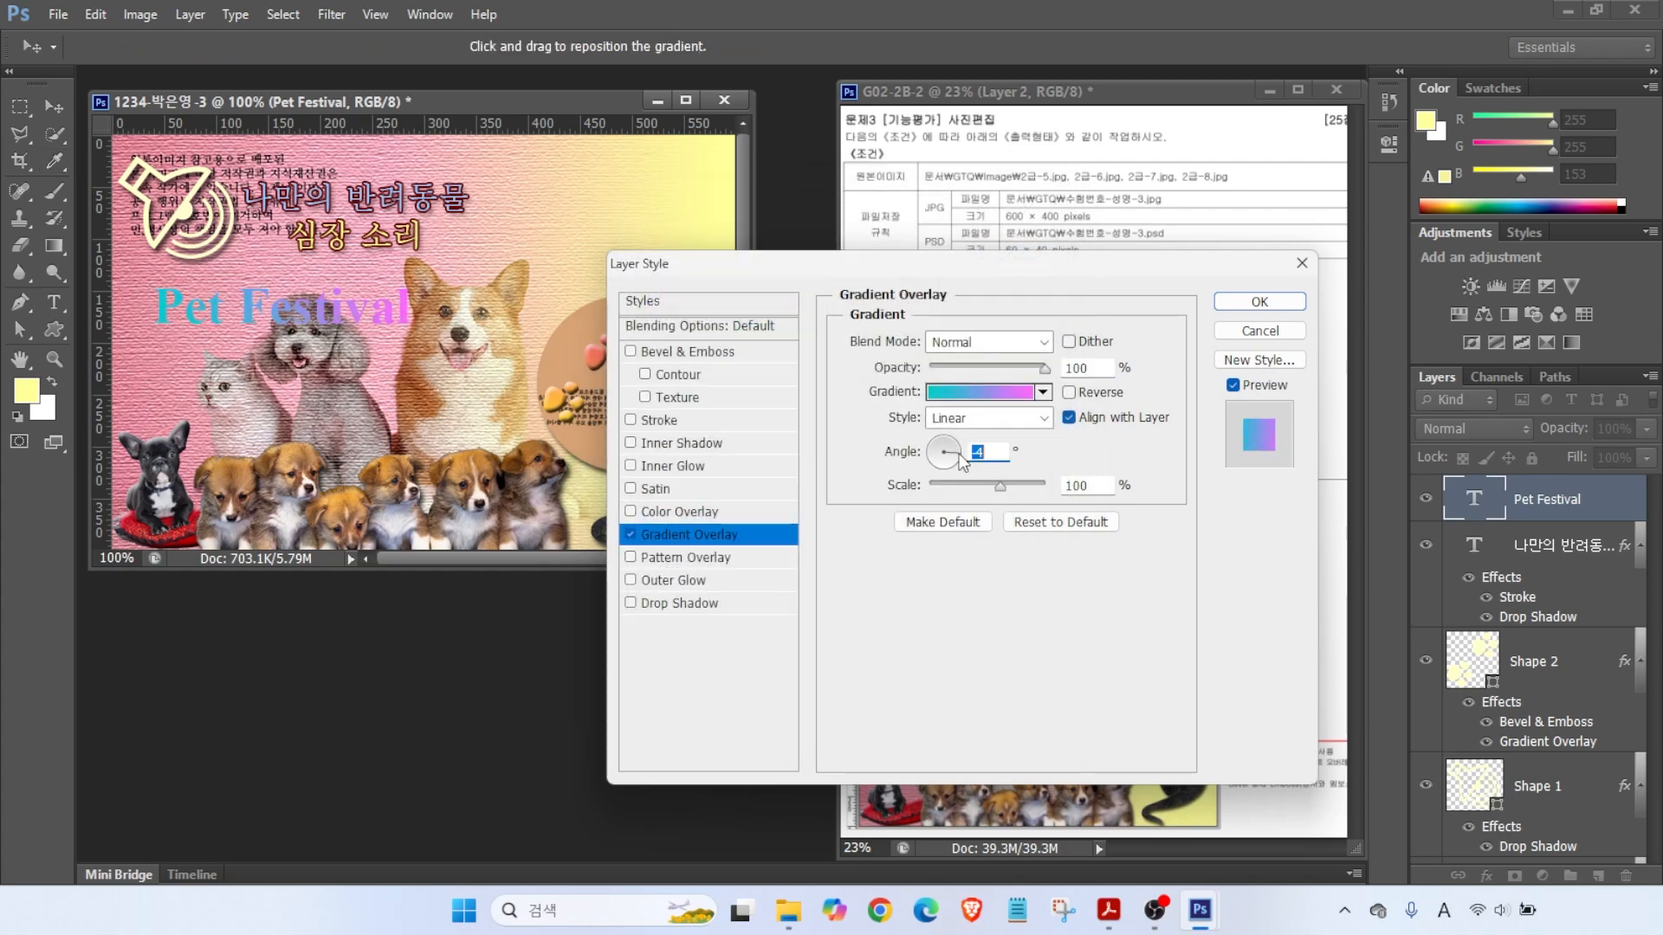
- Add a dark grey #333333 stroke around Pet Festival
left_click(645, 424)
left_click(894, 486)
type("333333")
key("Return")
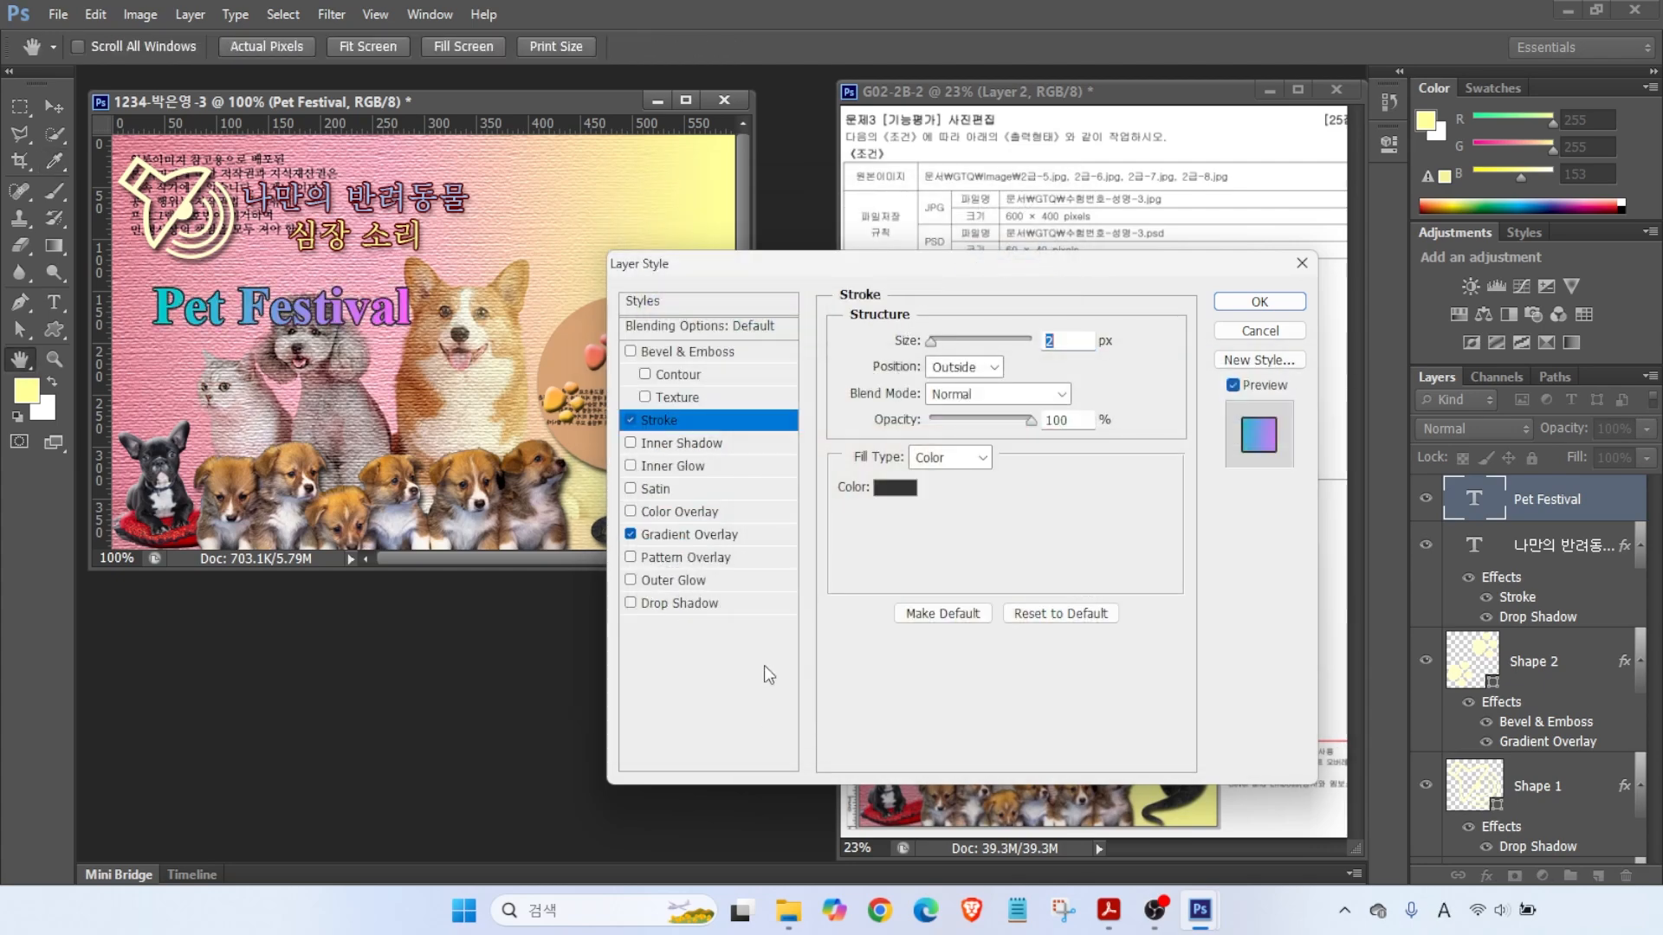
left_click(1259, 301)
- Move Pet Festival up beside the Korean title
key("v")
left_click_drag(317, 317, 578, 269)
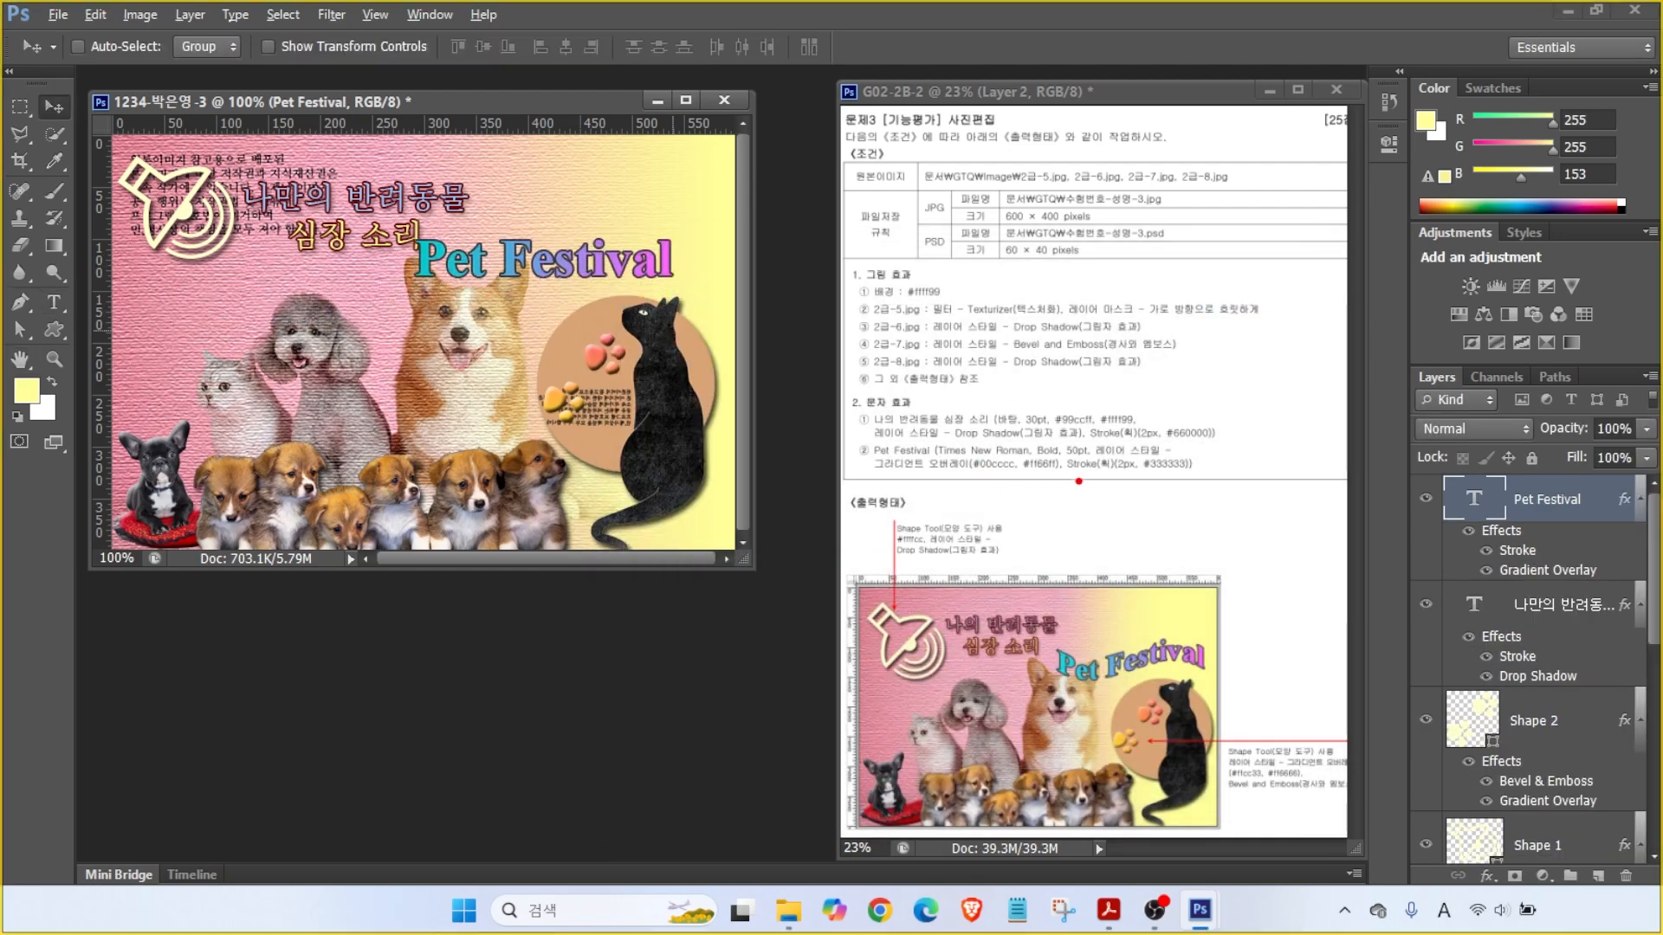
left_click_drag(1104, 477, 1156, 557)
left_click_drag(1058, 673, 1130, 684)
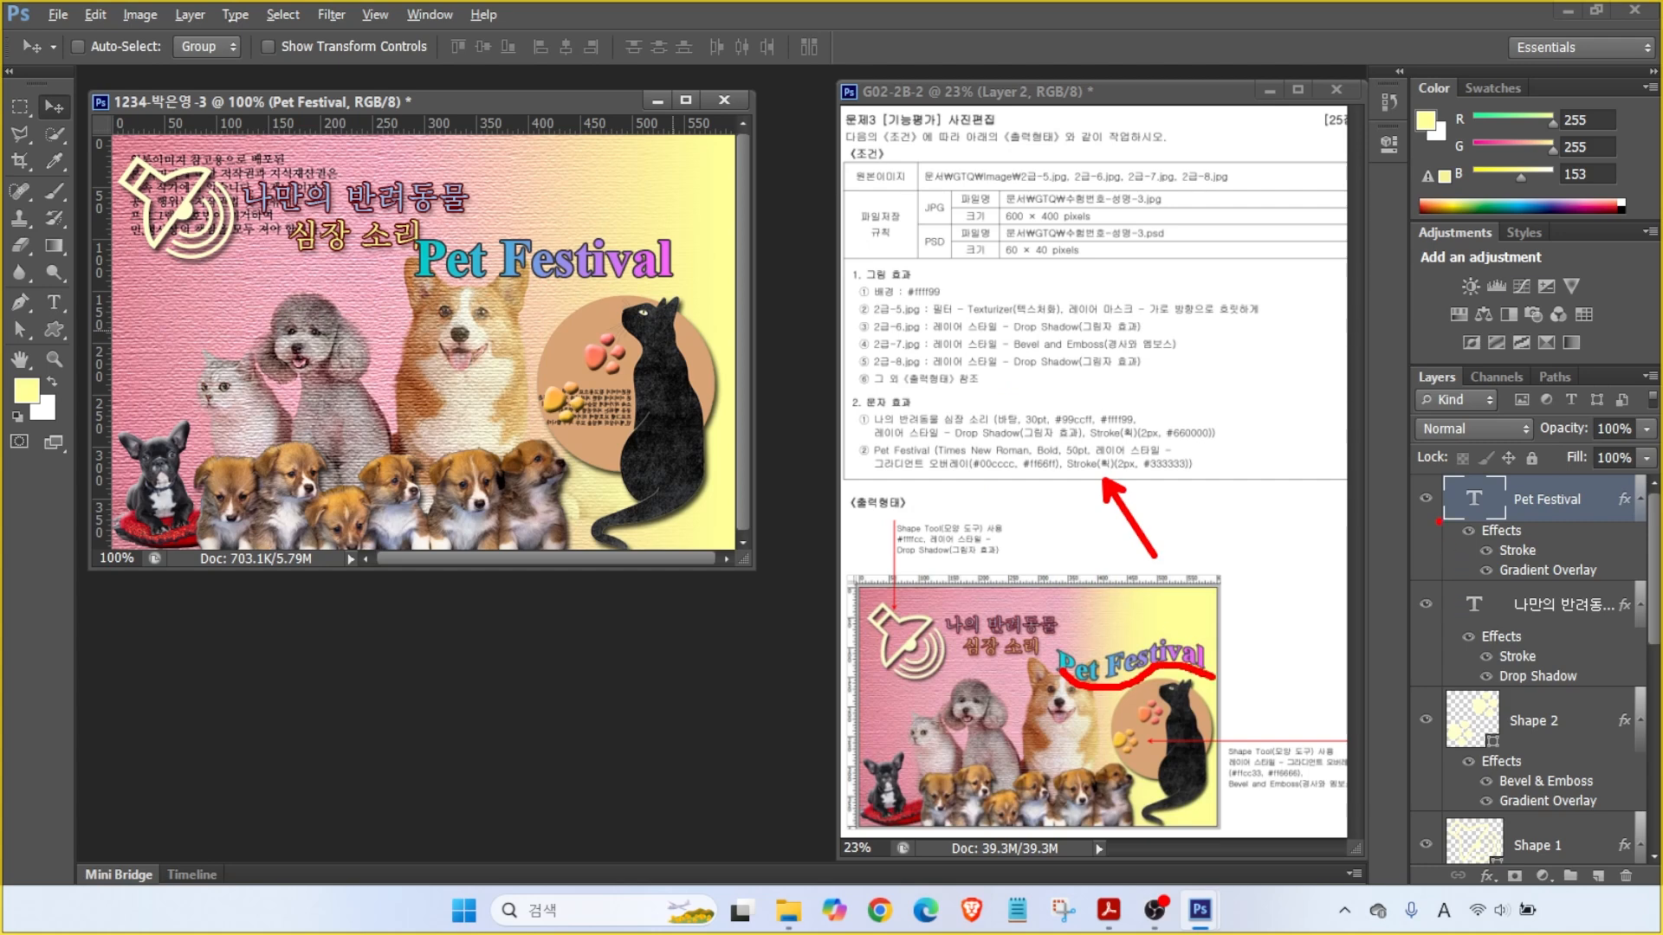
key("Escape")
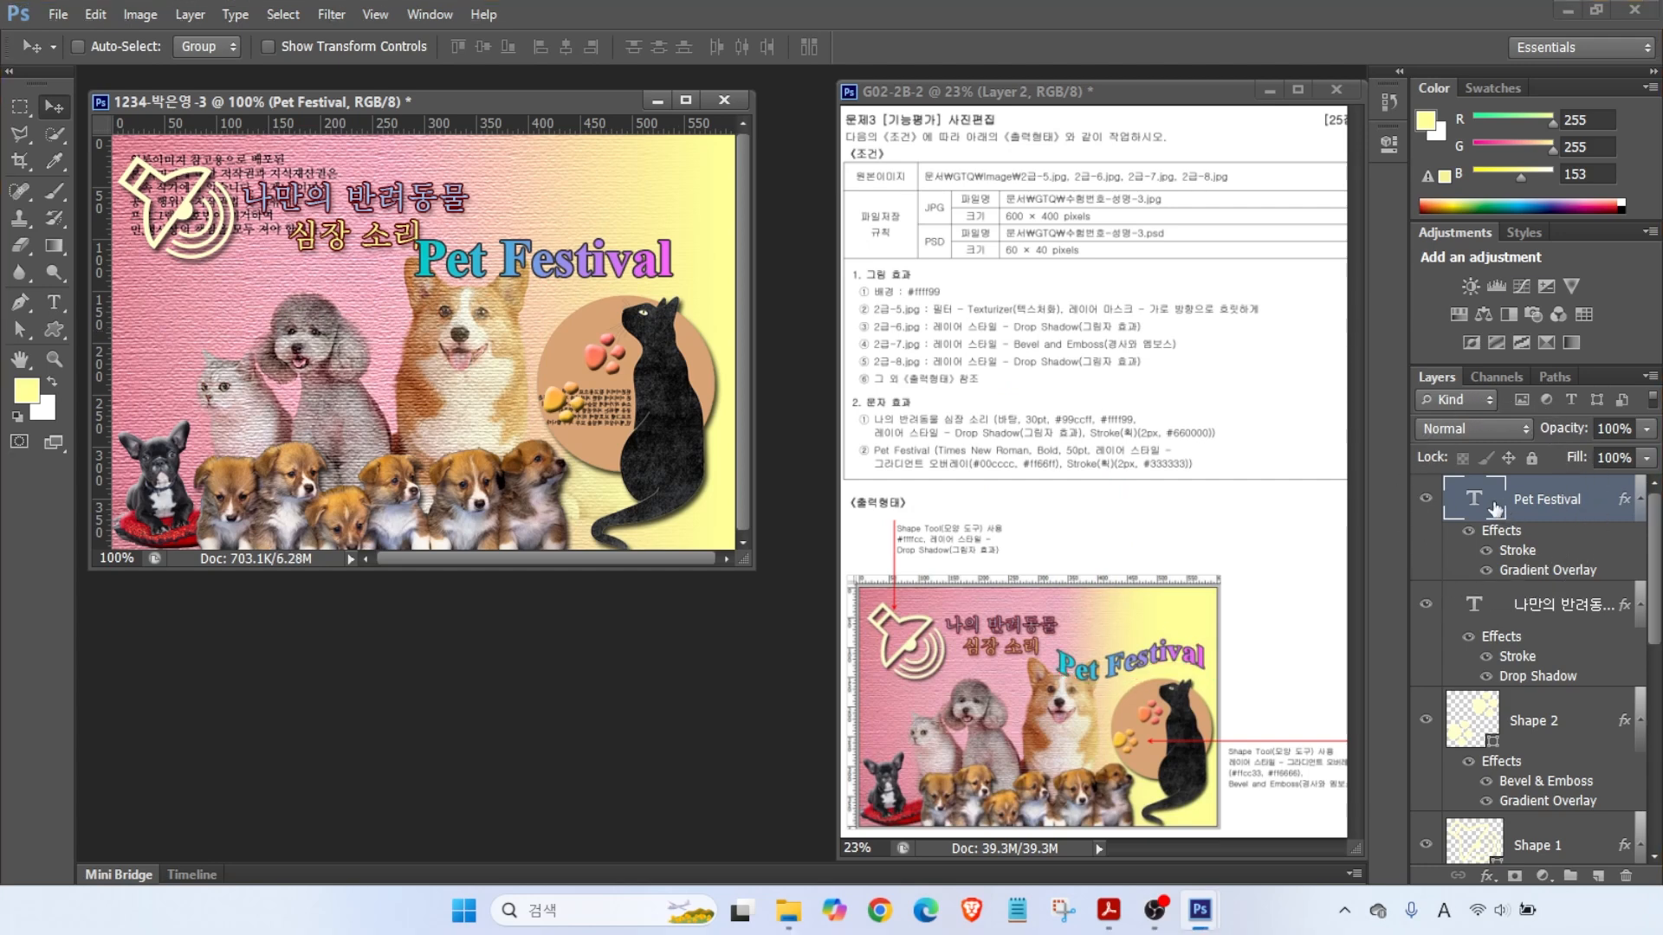
- Warp Pet Festival with the Flag style and shift it right above the cat
left_click(63, 302)
left_click(757, 51)
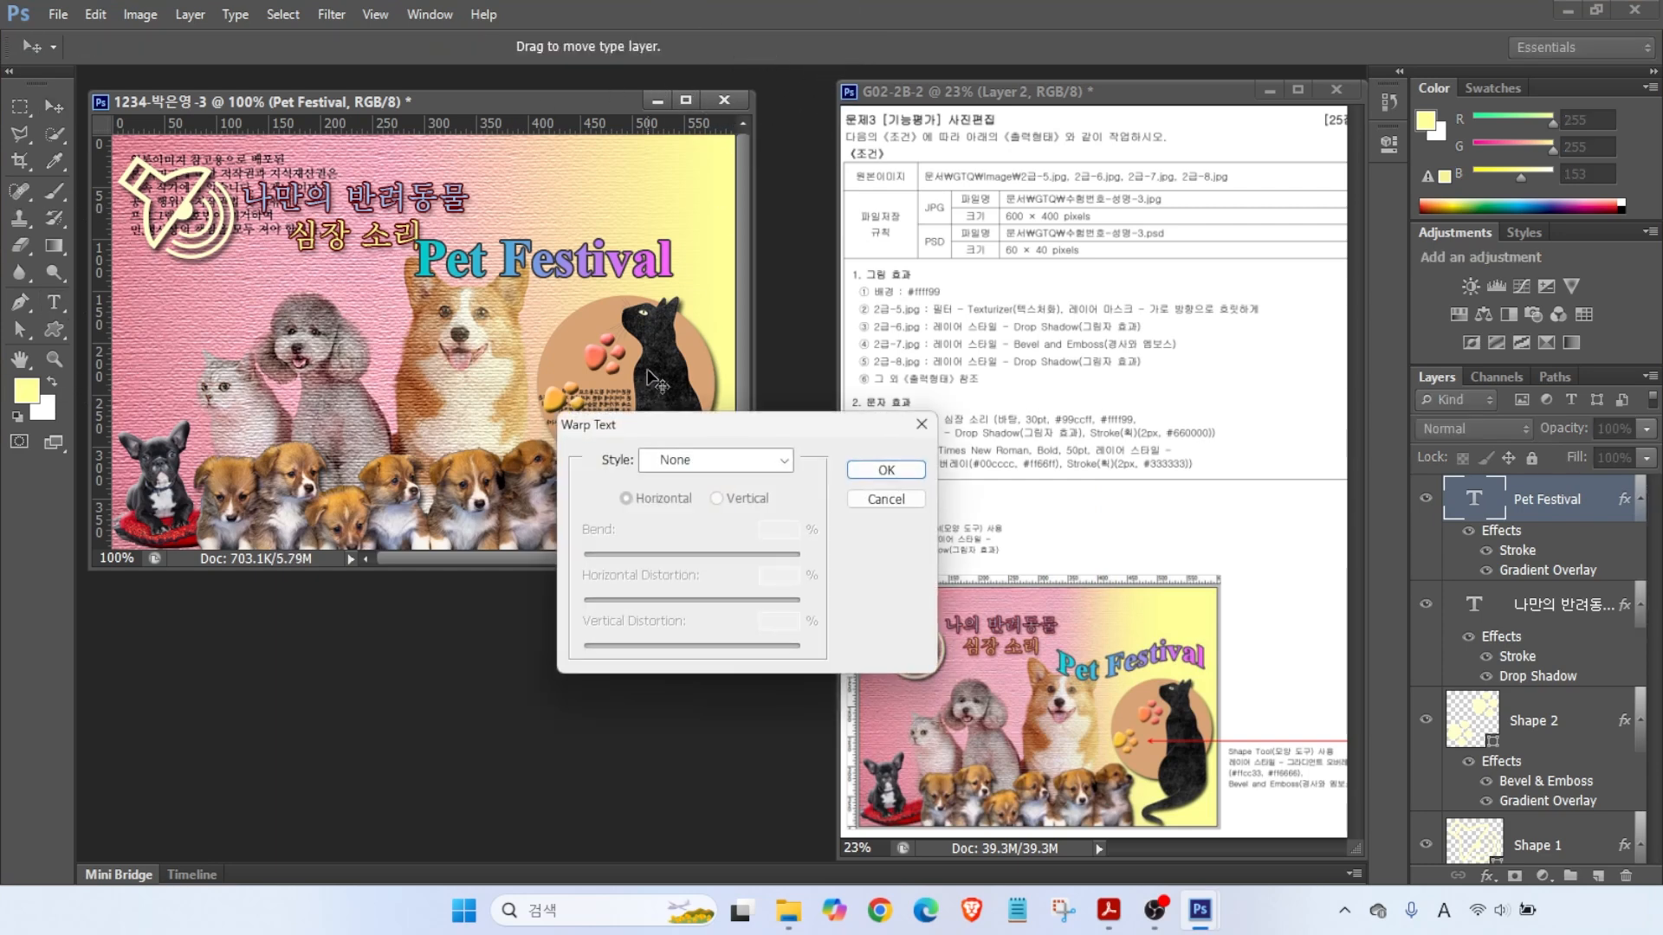
left_click(714, 462)
left_click(678, 700)
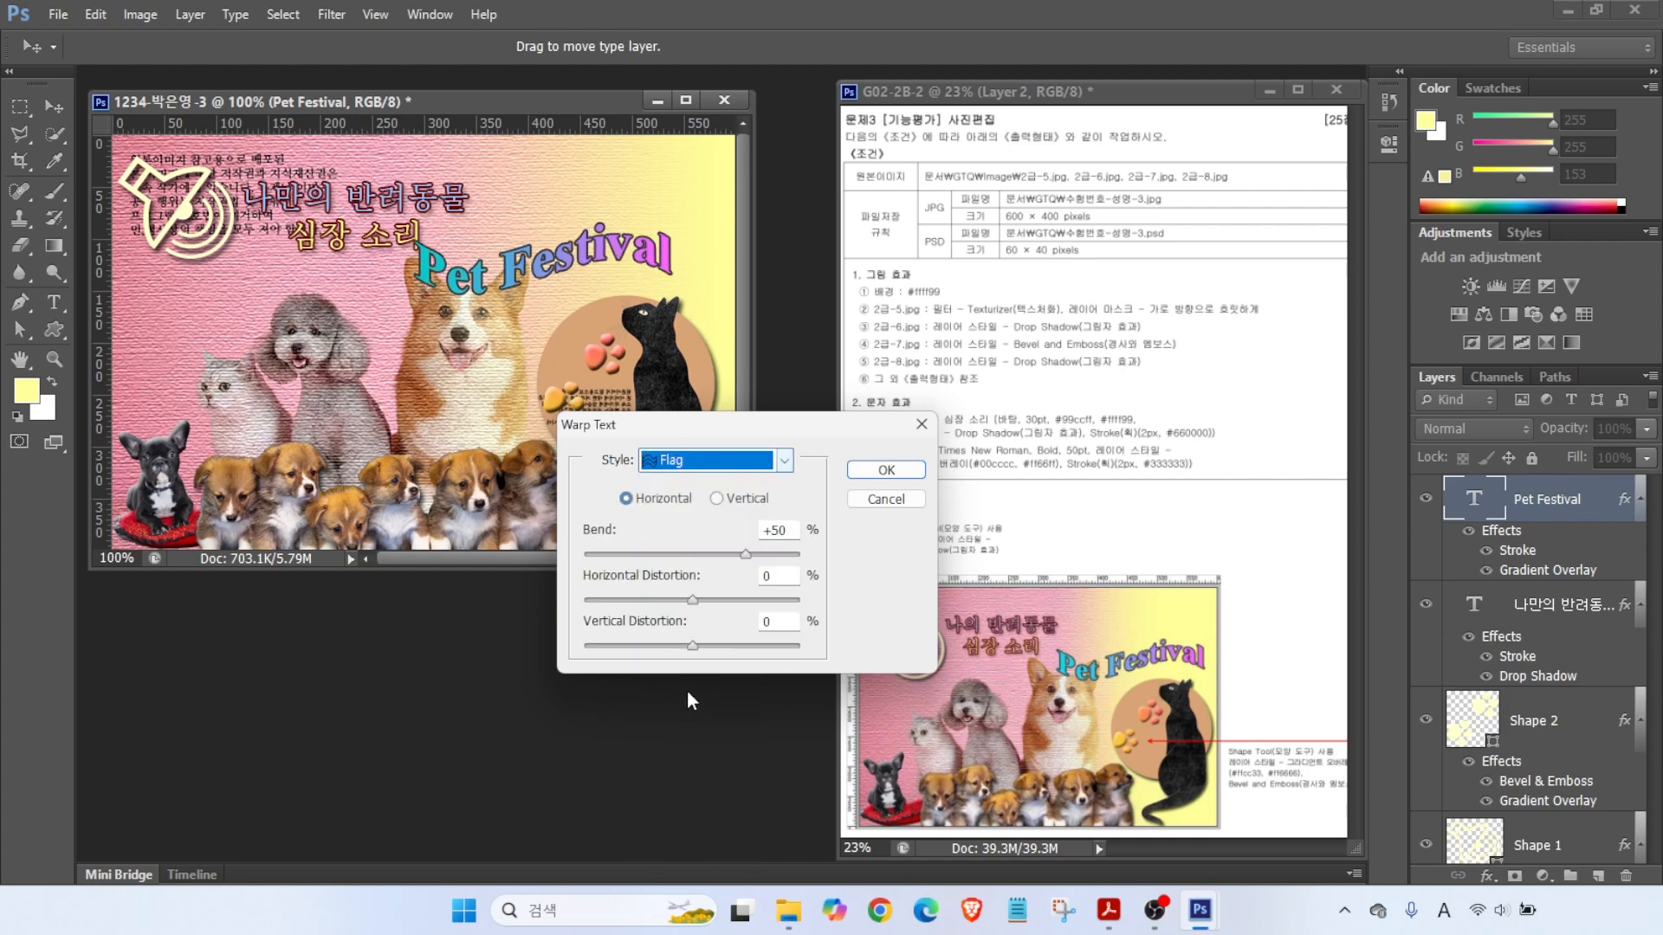
left_click(883, 470)
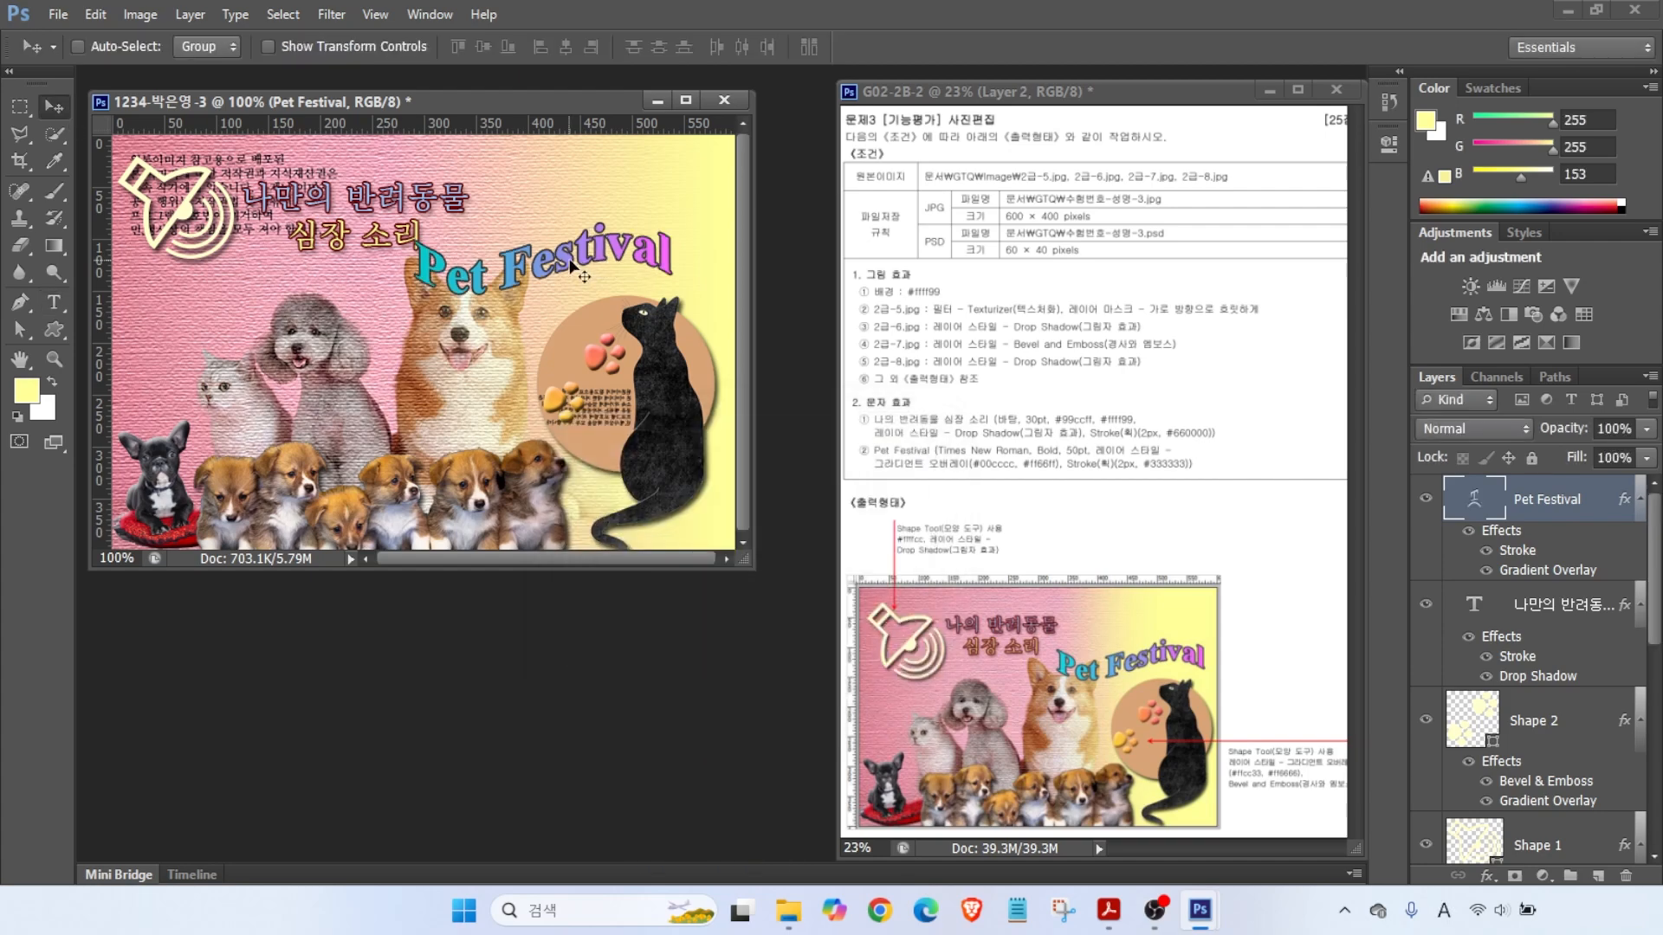
left_click_drag(555, 258, 594, 260)
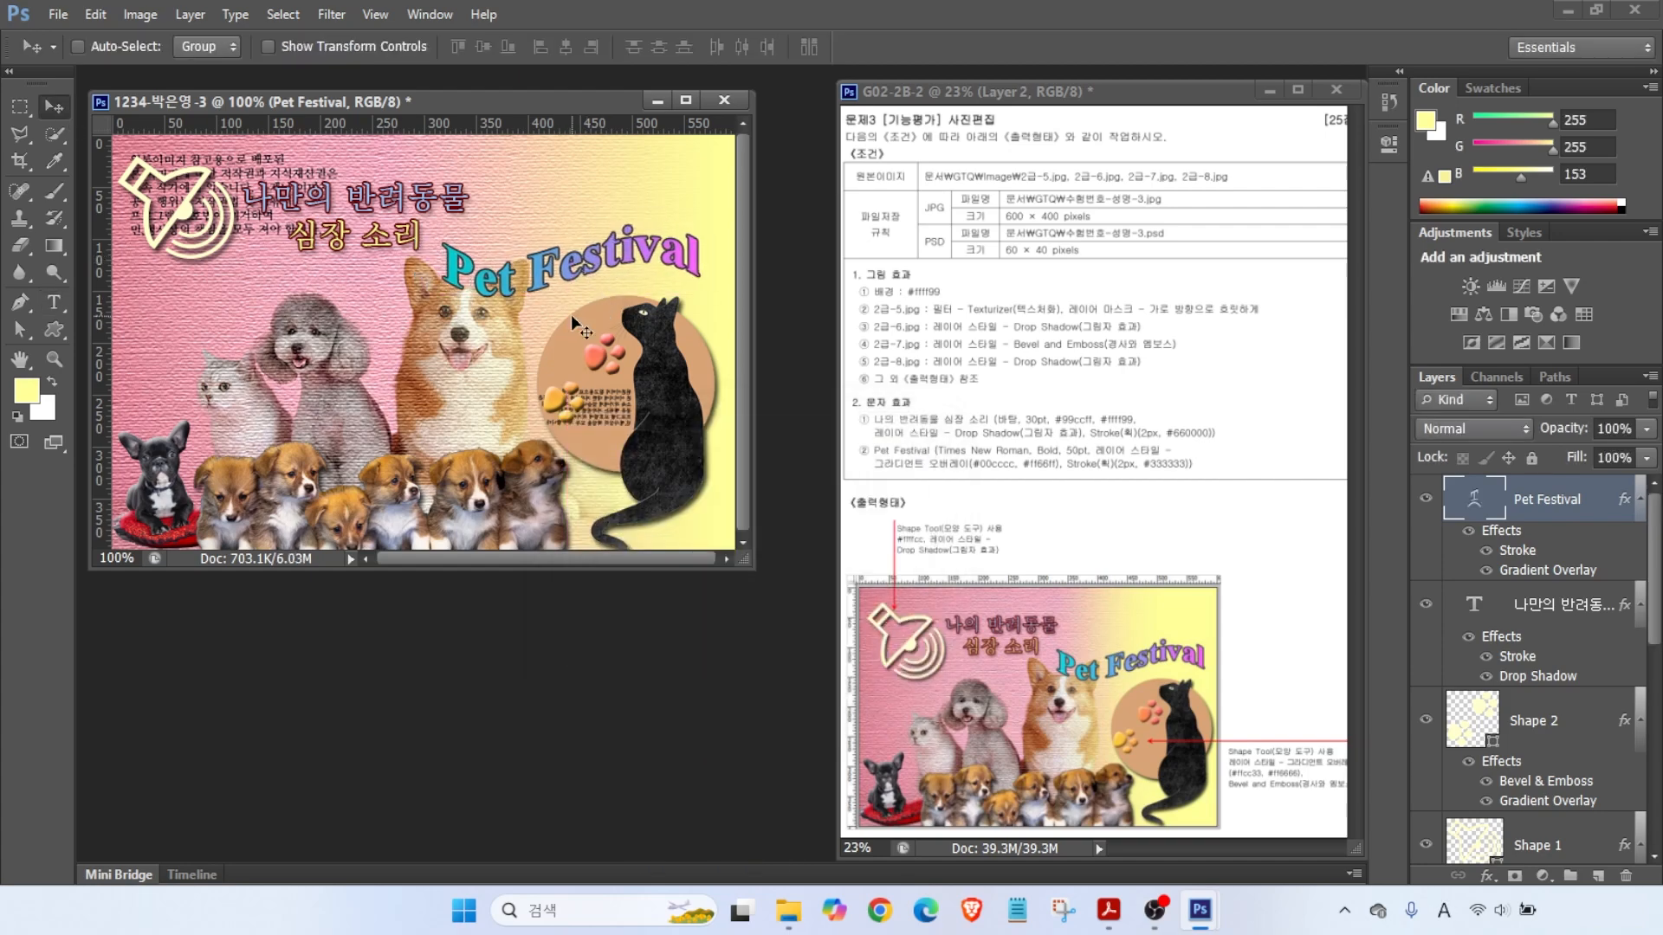
key("Right")
key("Right")
key("Right")
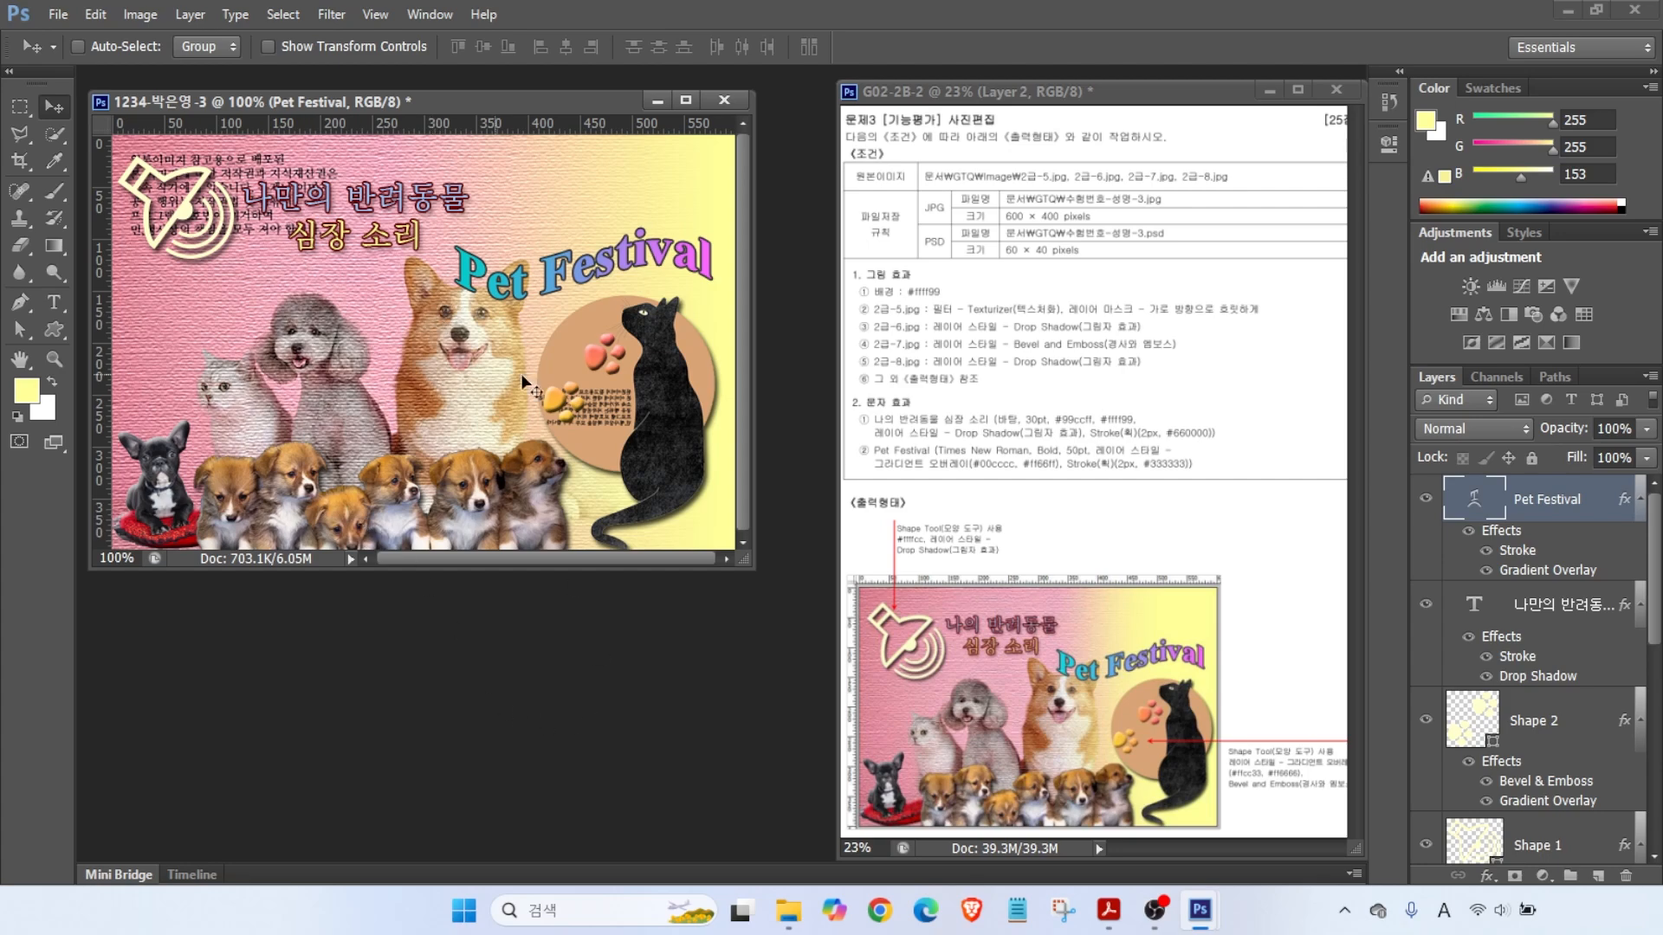
- Save the Pet Festival page as a PSD in the GTQ folder
left_click(63, 16)
left_click(106, 246)
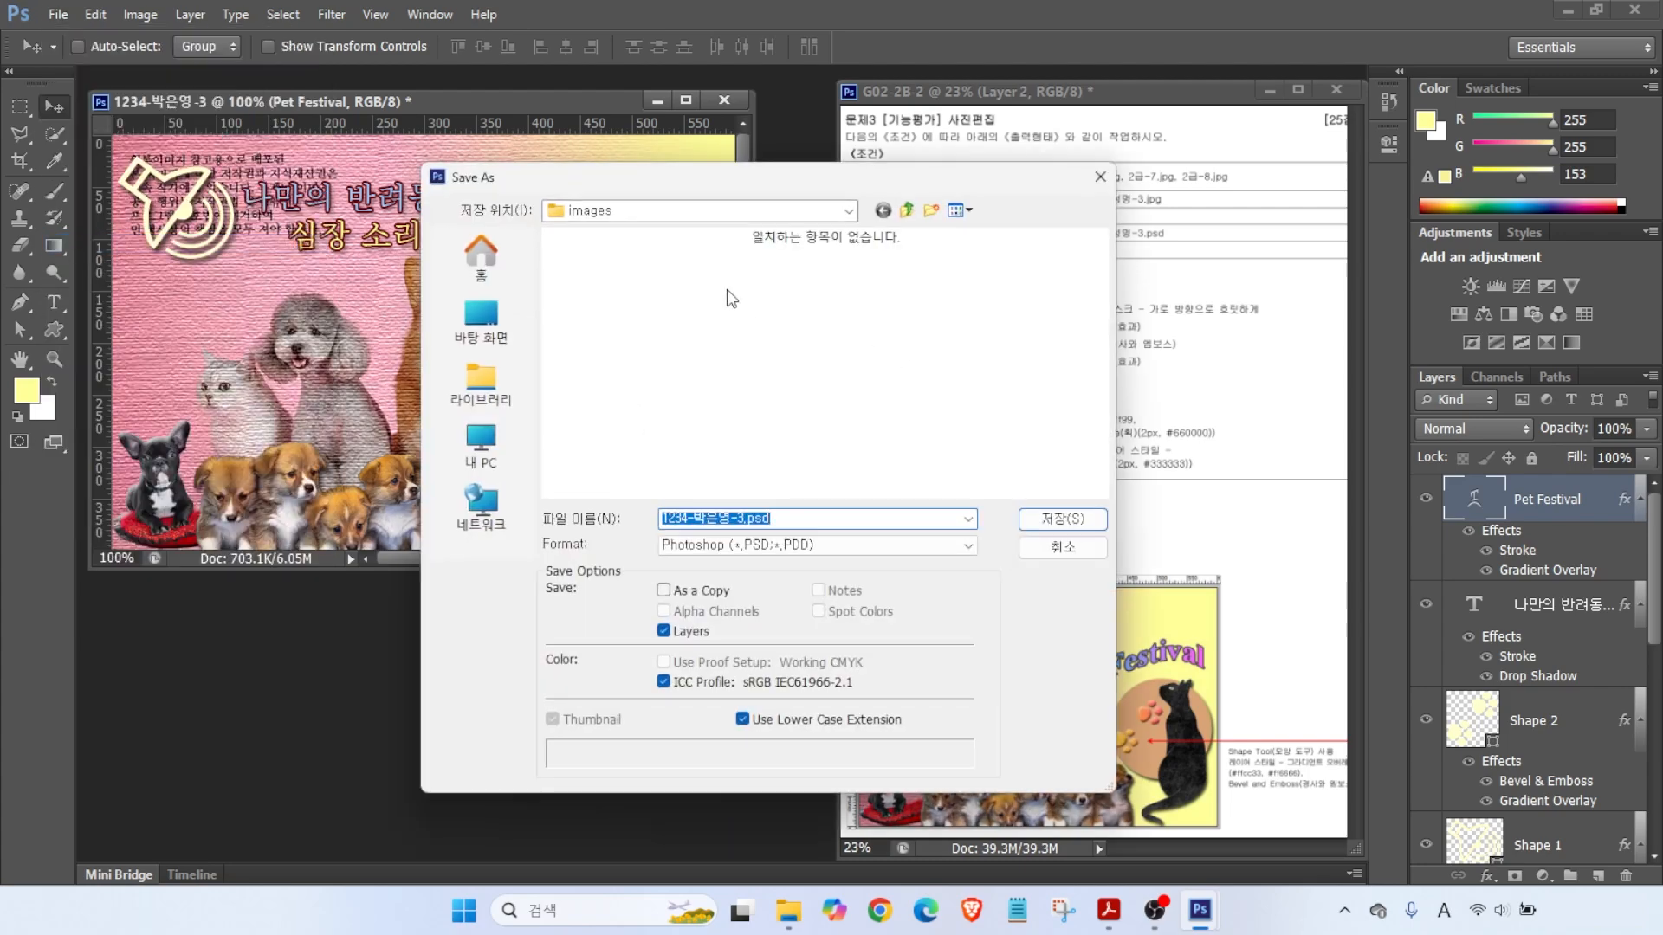
left_click(909, 211)
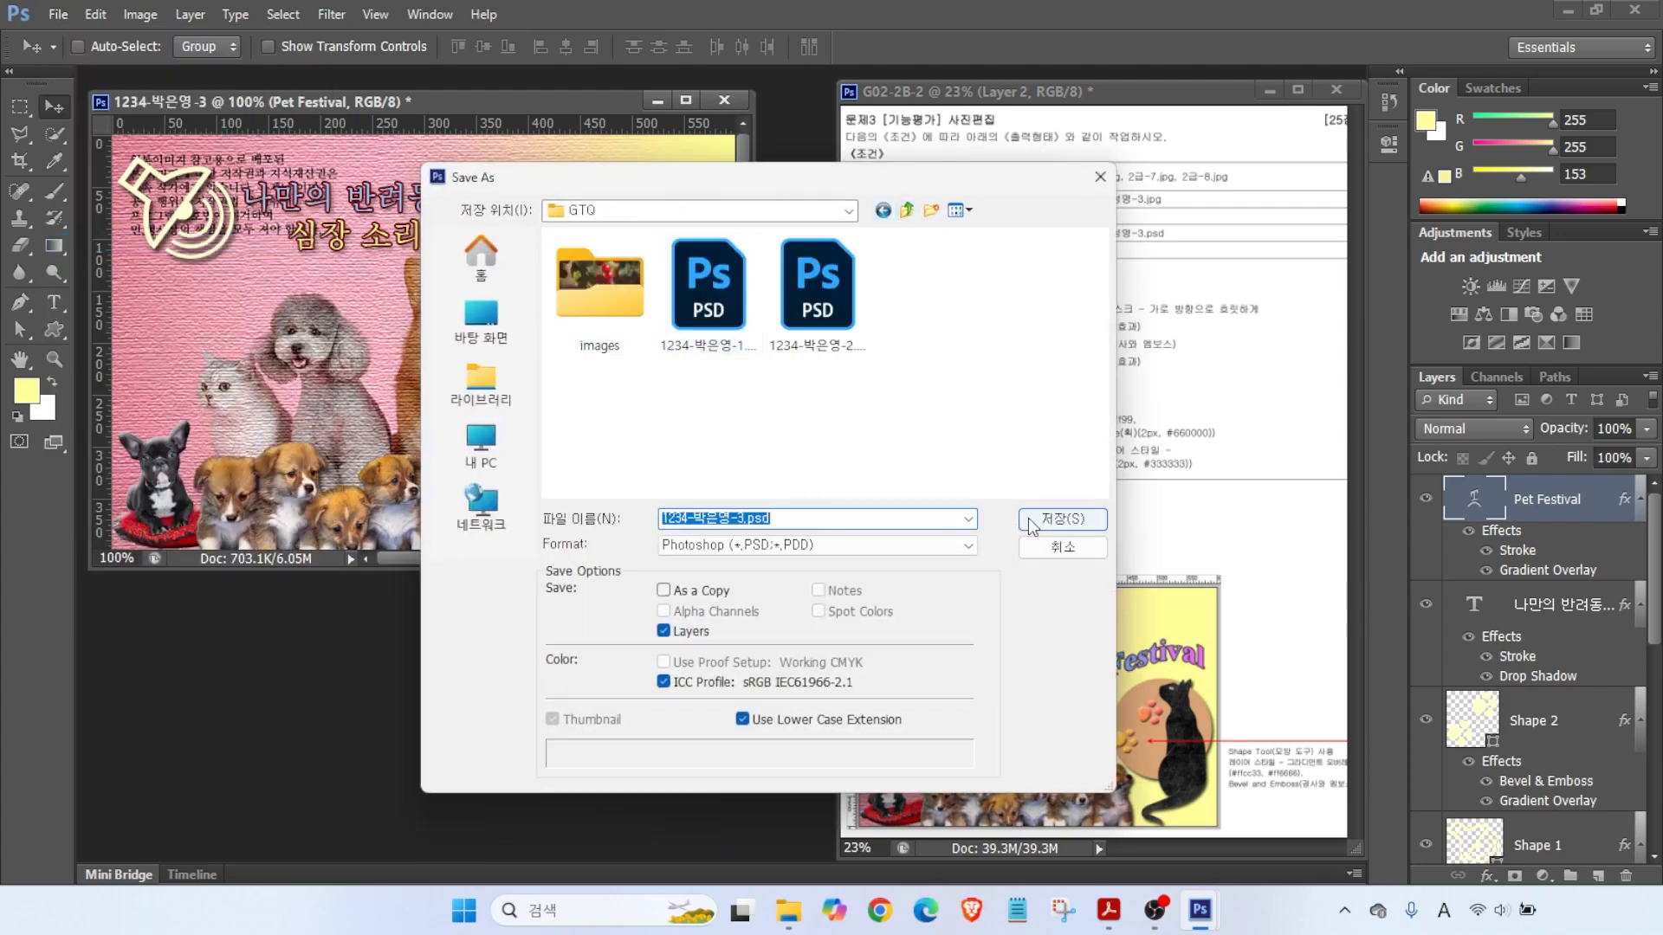
left_click(1031, 522)
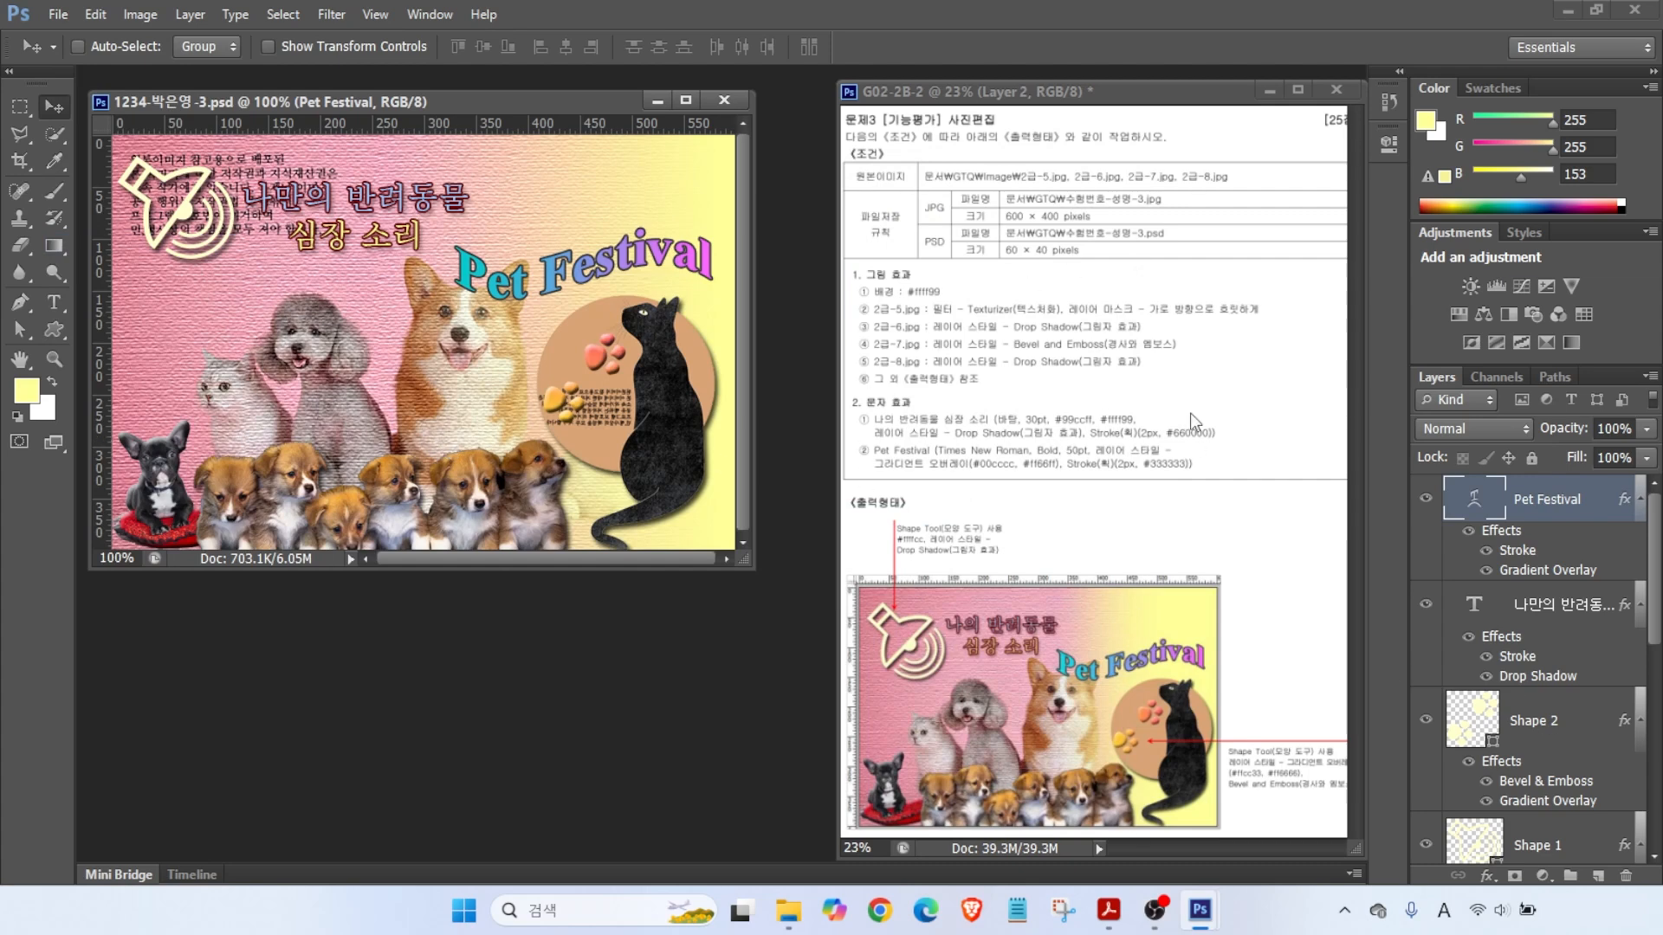
- Save a maximum-quality JPEG copy of the page in the same folder
key("alt+2")
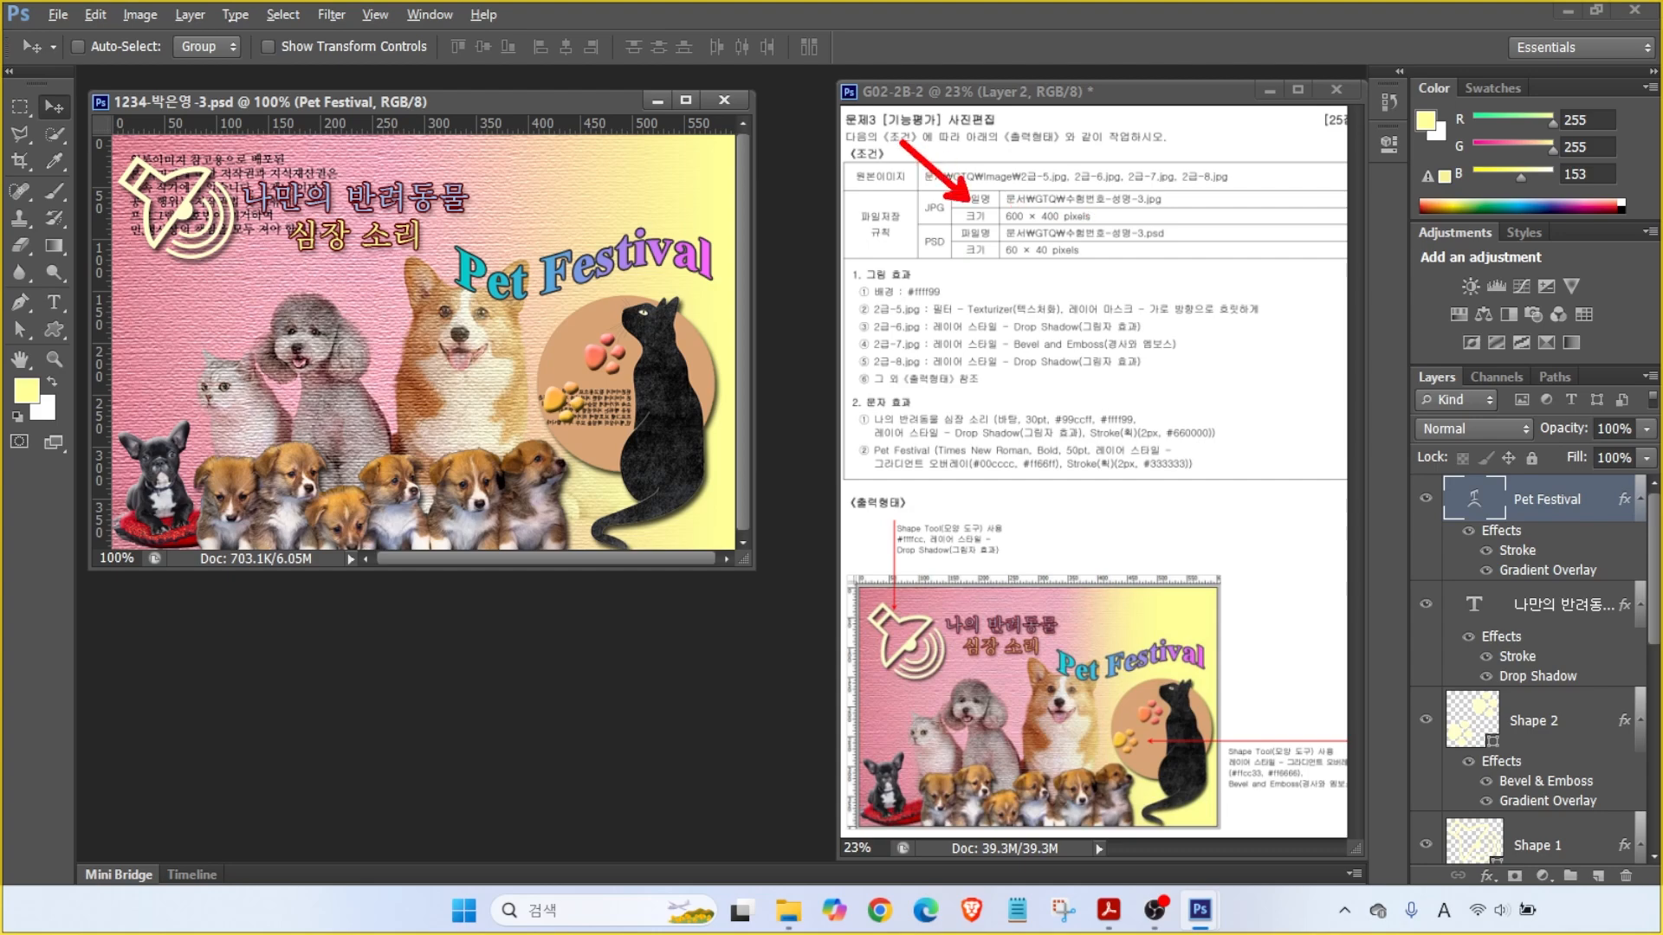
left_click(58, 14)
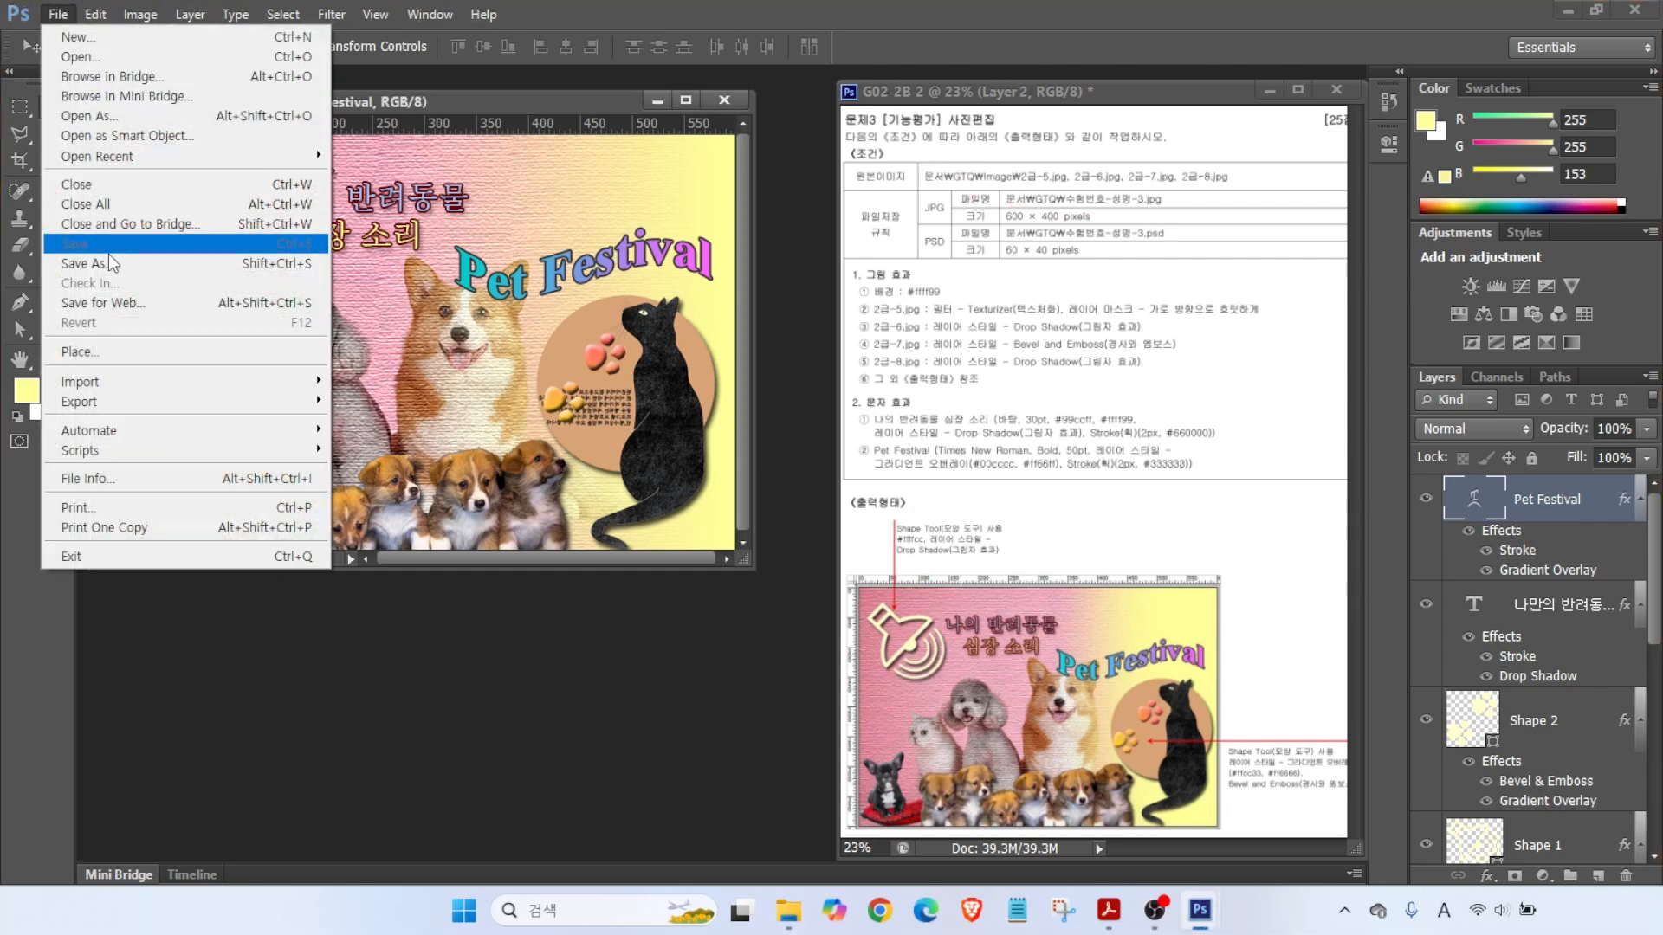
left_click(87, 263)
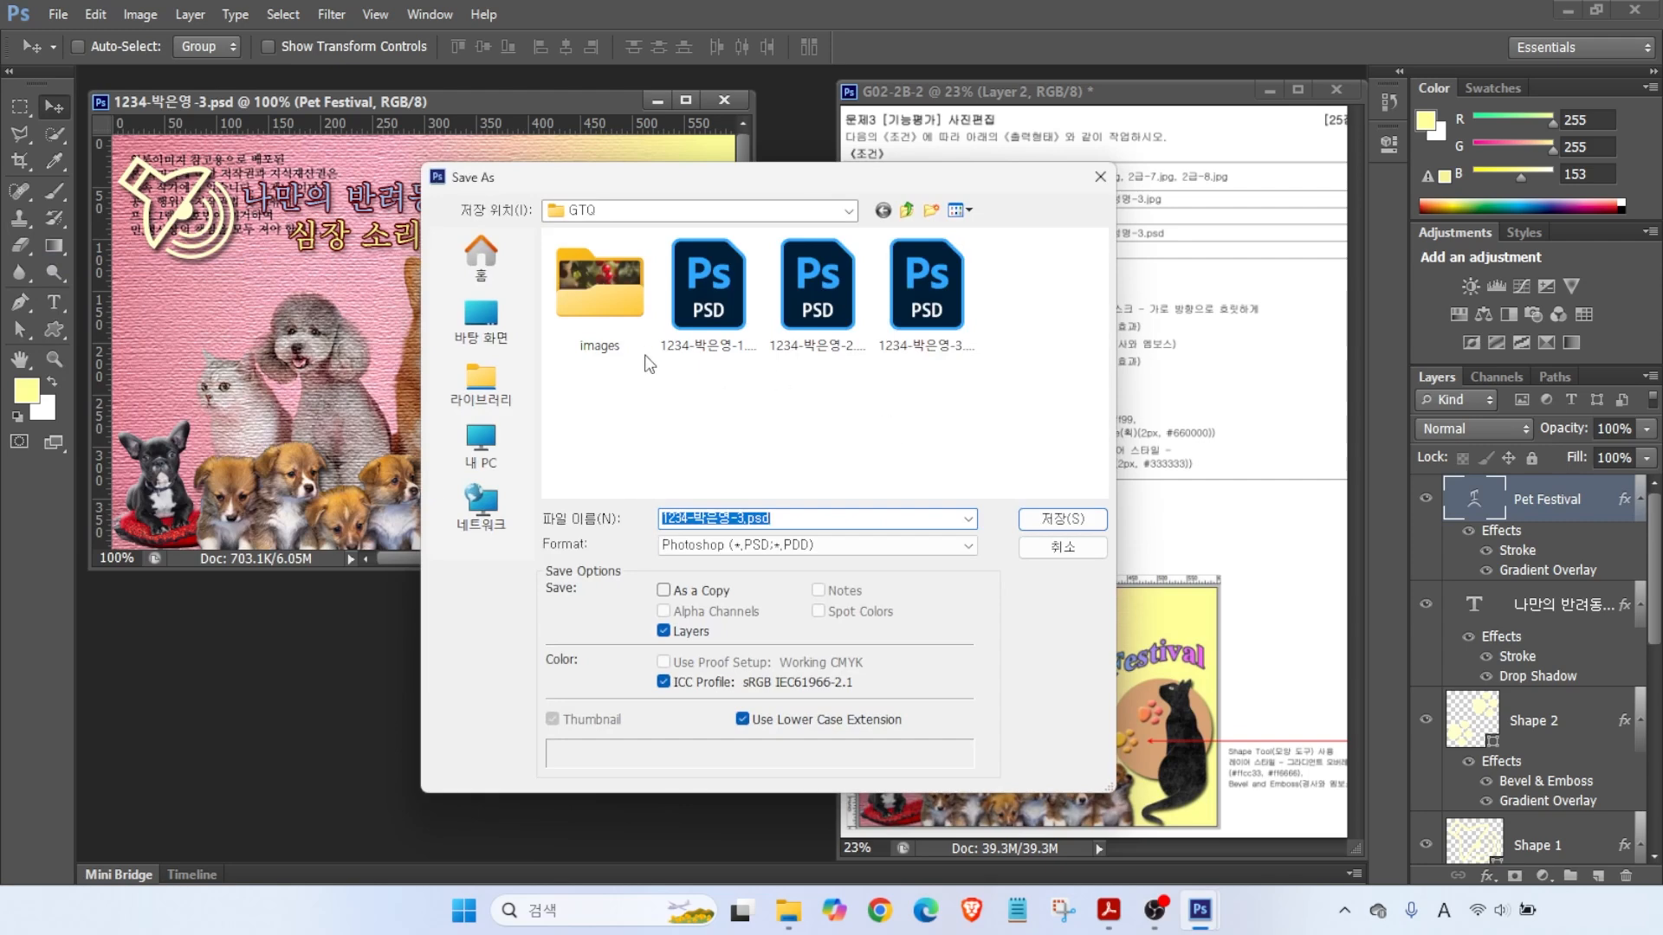
left_click(697, 544)
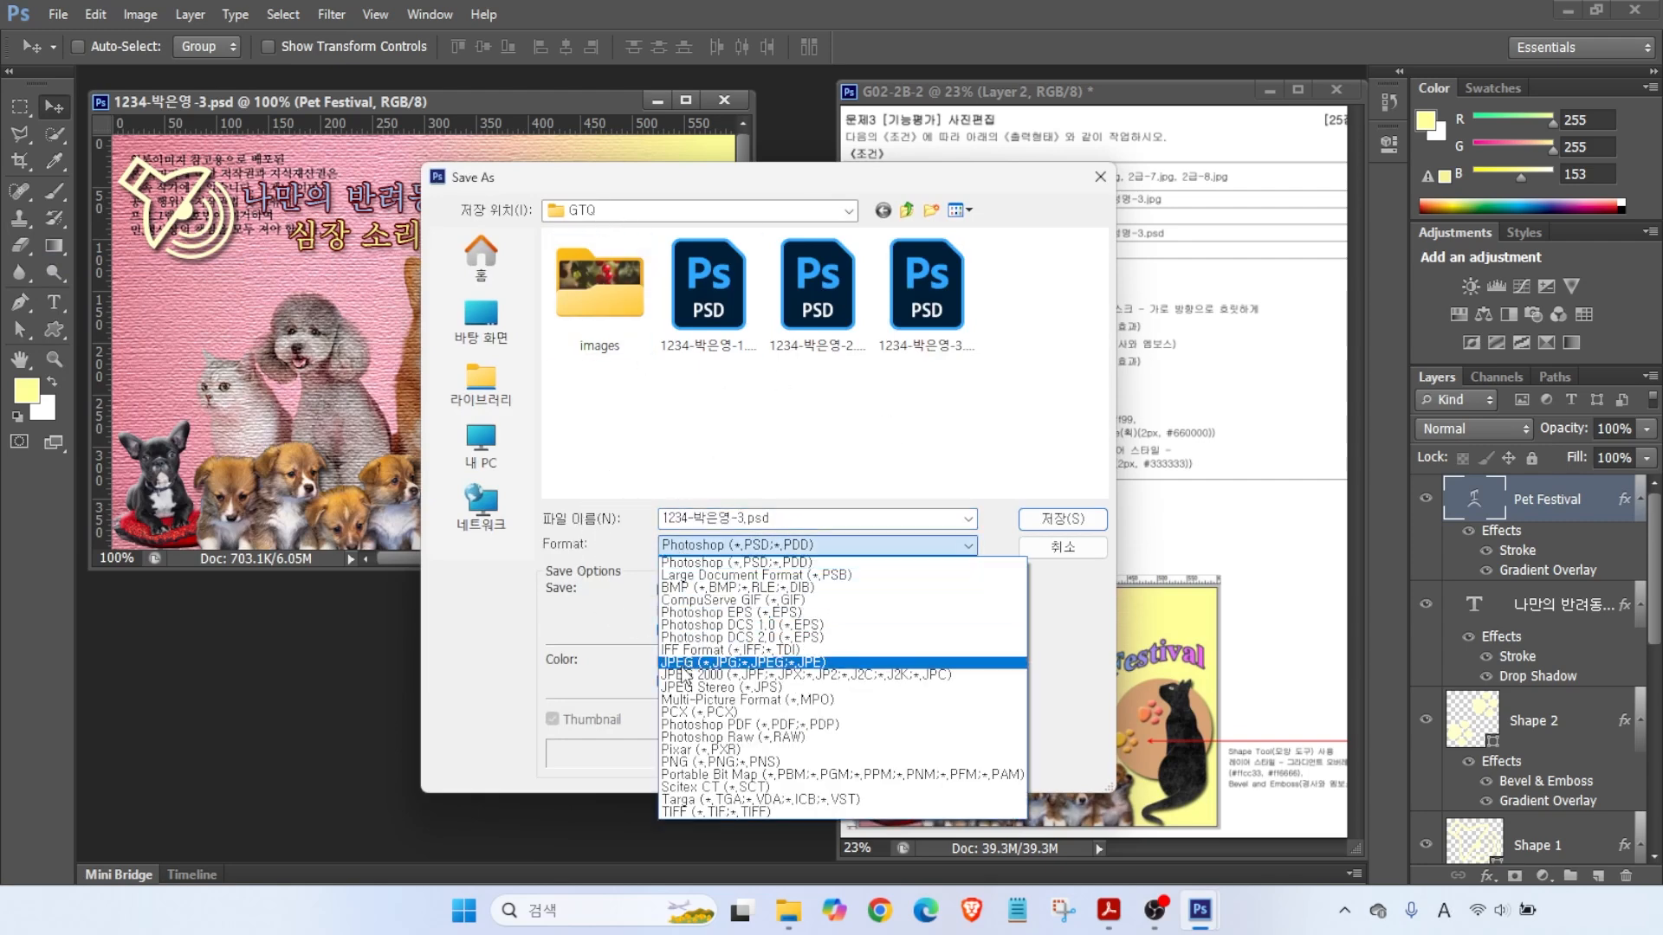
left_click(683, 663)
left_click(1062, 518)
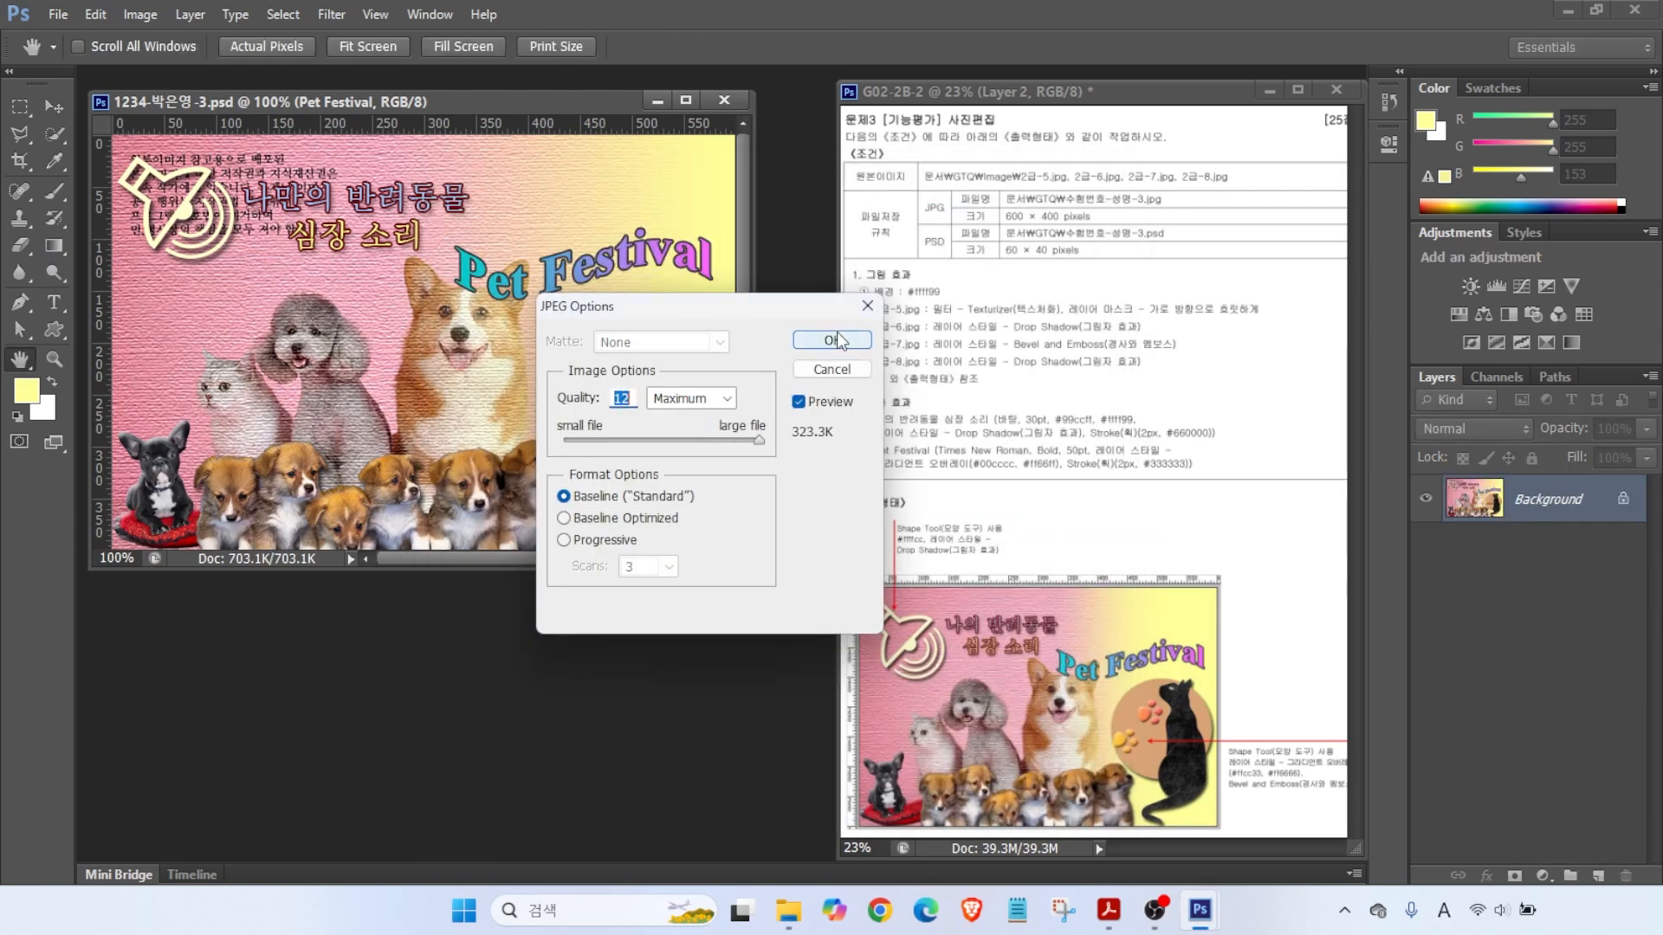
left_click(832, 340)
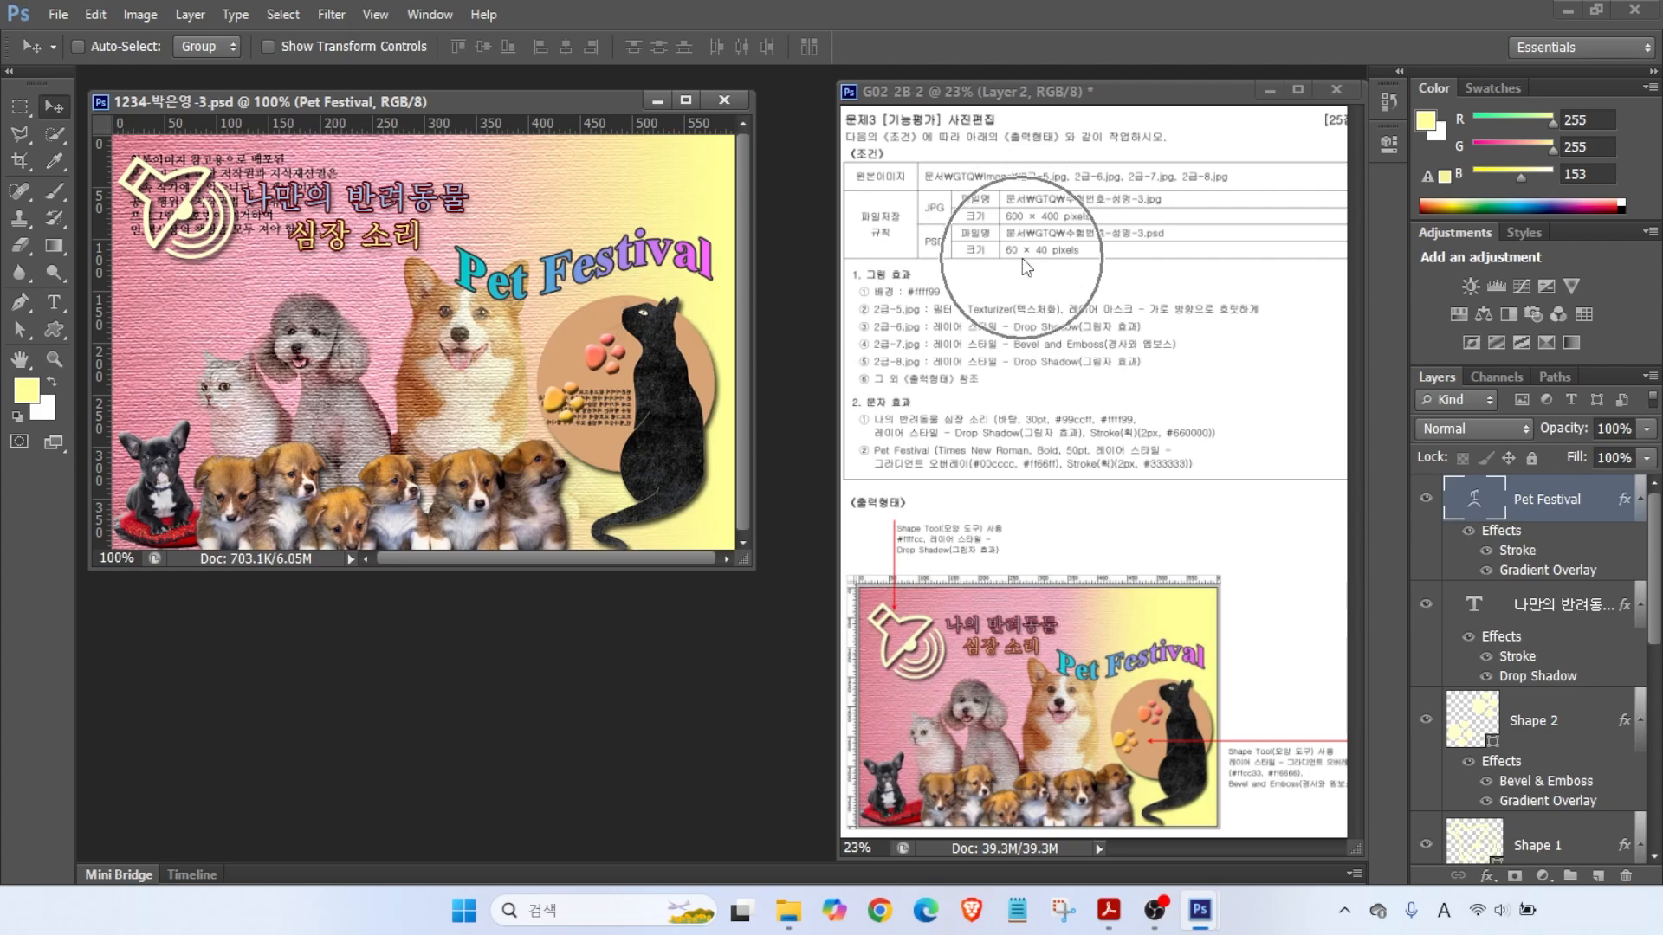
- Resize the image to 60 pixels wide (60×40) and save the reduced PSD
left_click(139, 15)
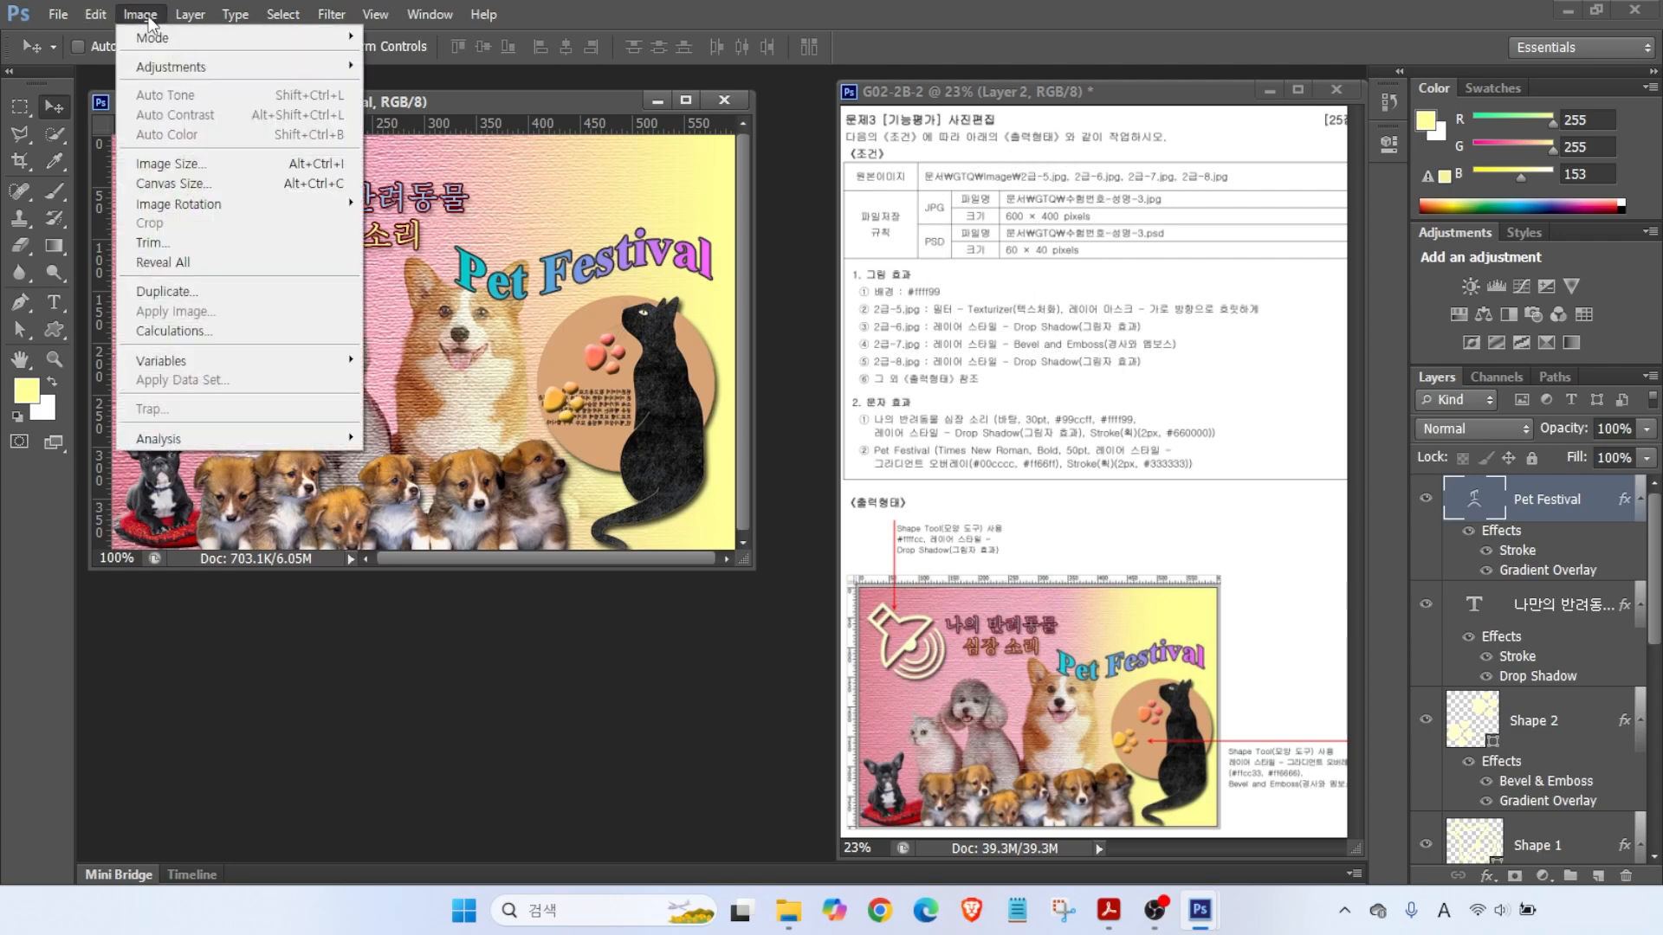
left_click(170, 163)
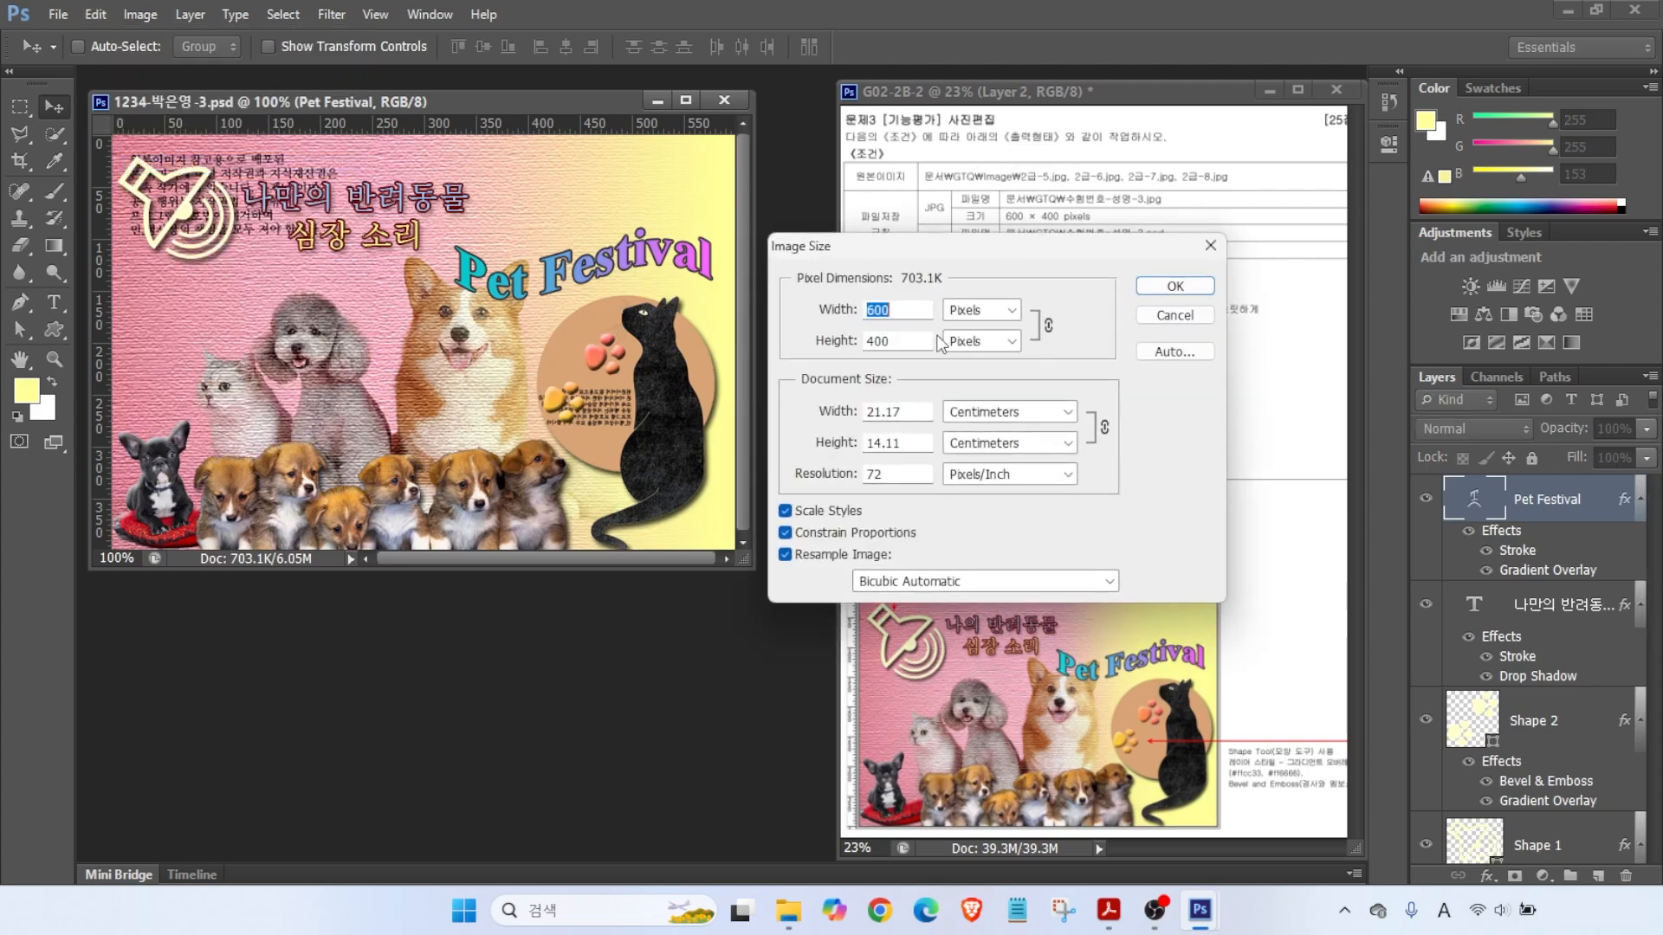
type("60")
key("Return")
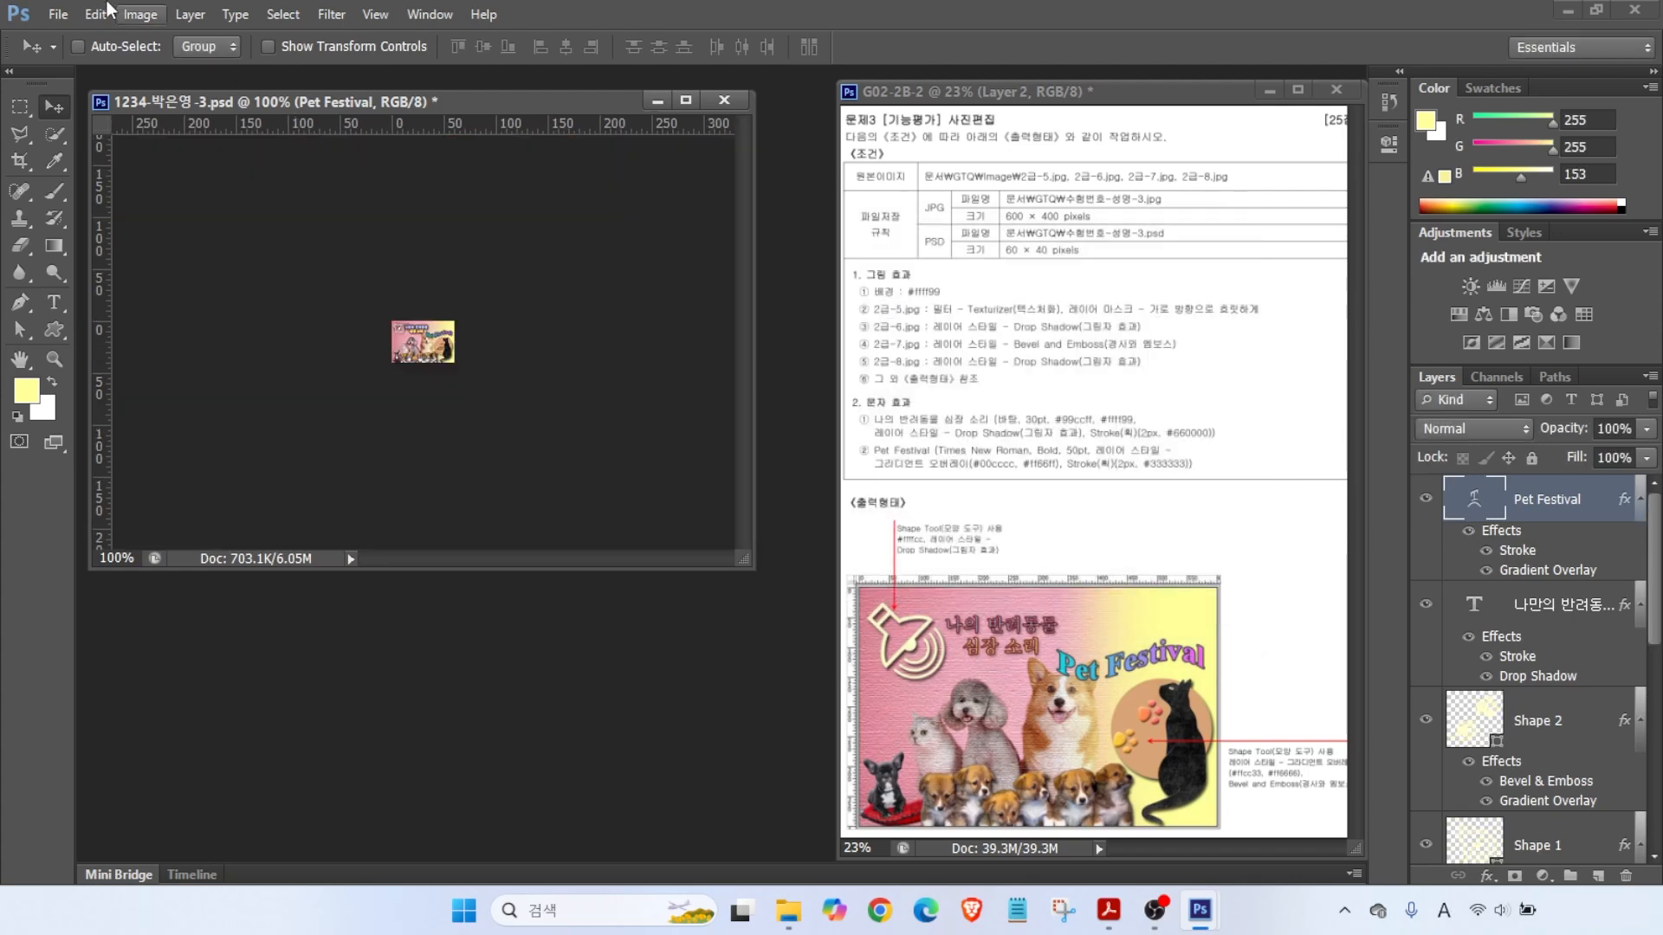
left_click(58, 15)
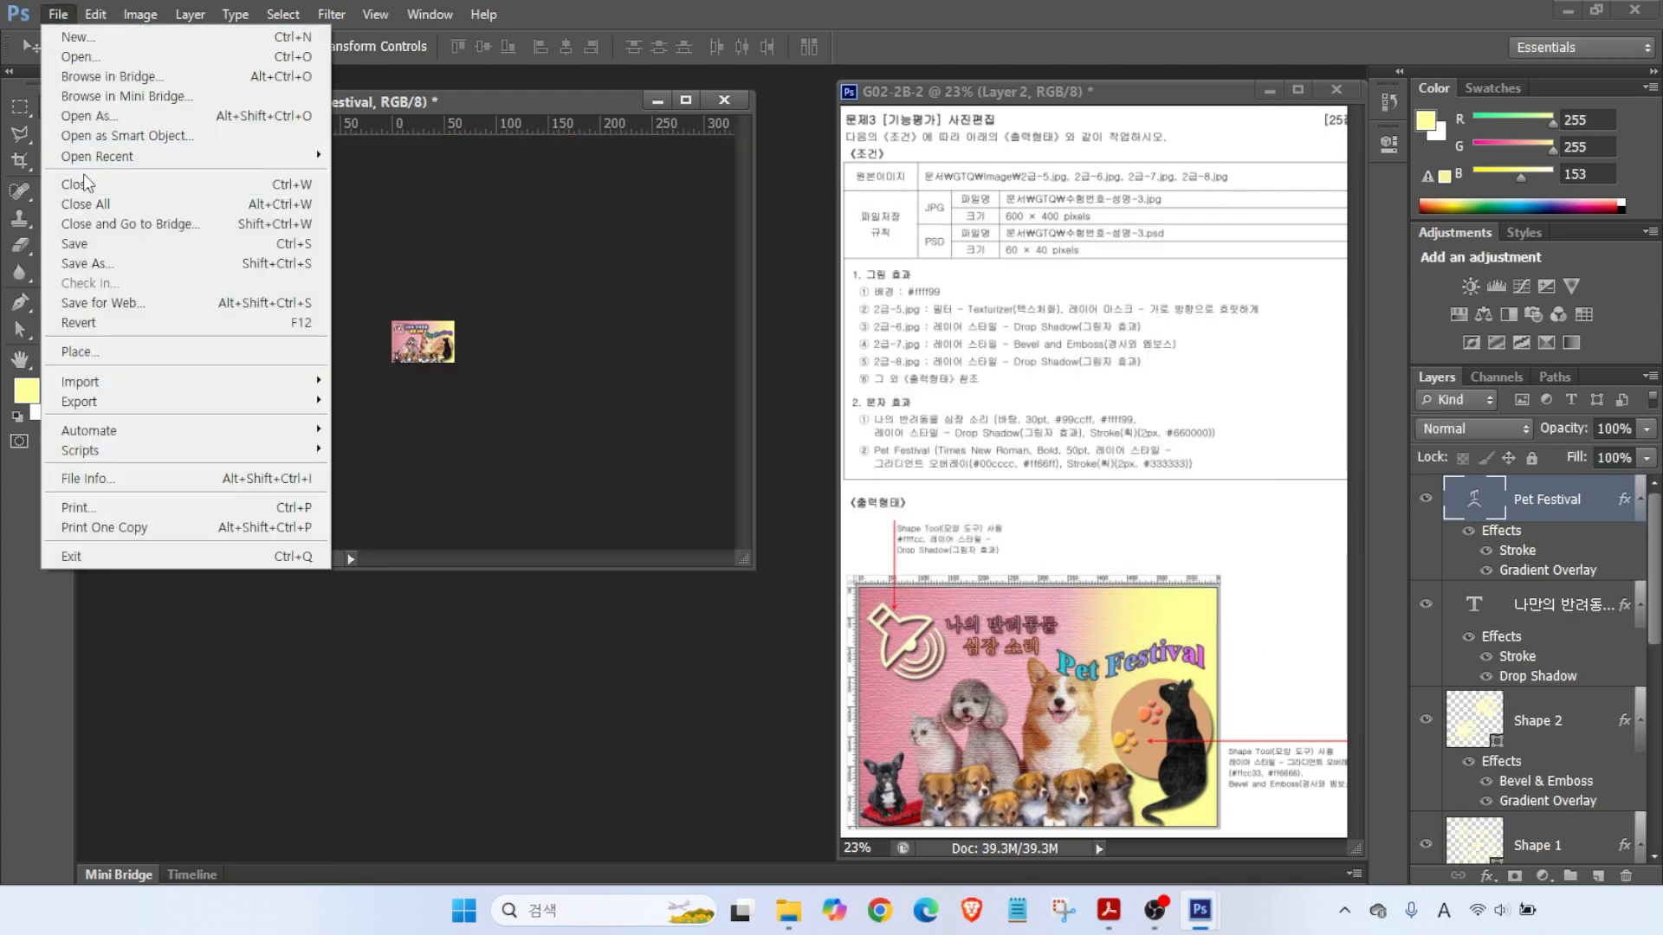
left_click(86, 245)
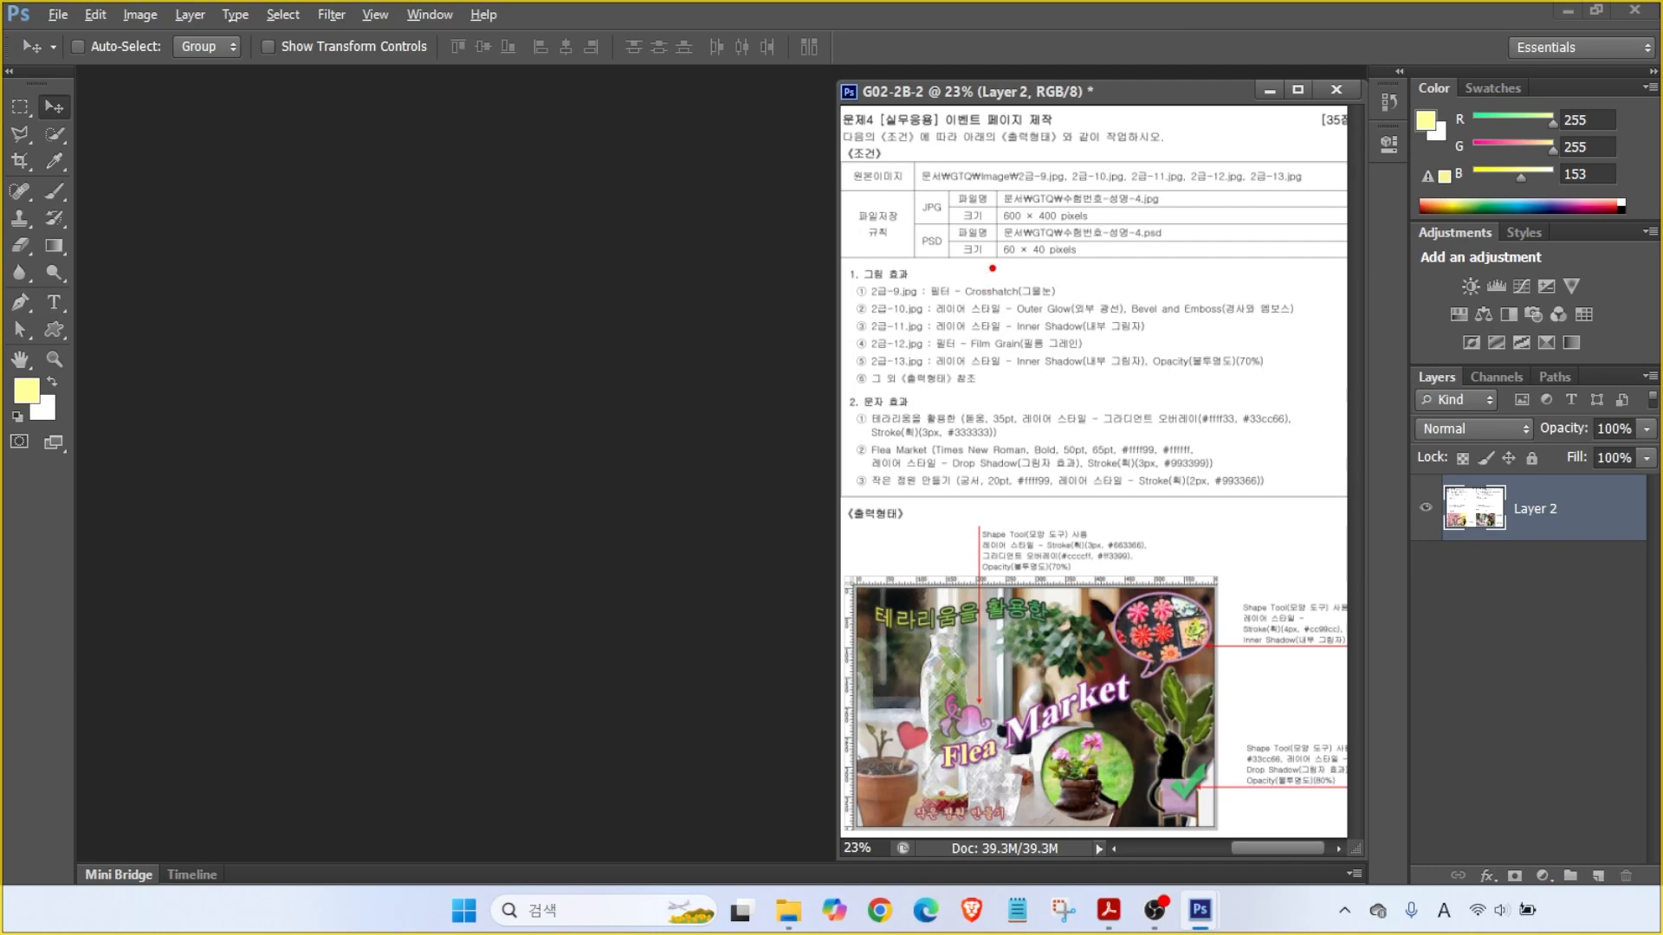
- Create a new 600×400 pixel document
mouse_move(981, 171)
left_mouse_down()
mouse_move(1083, 228)
mouse_move(1168, 230)
left_mouse_up()
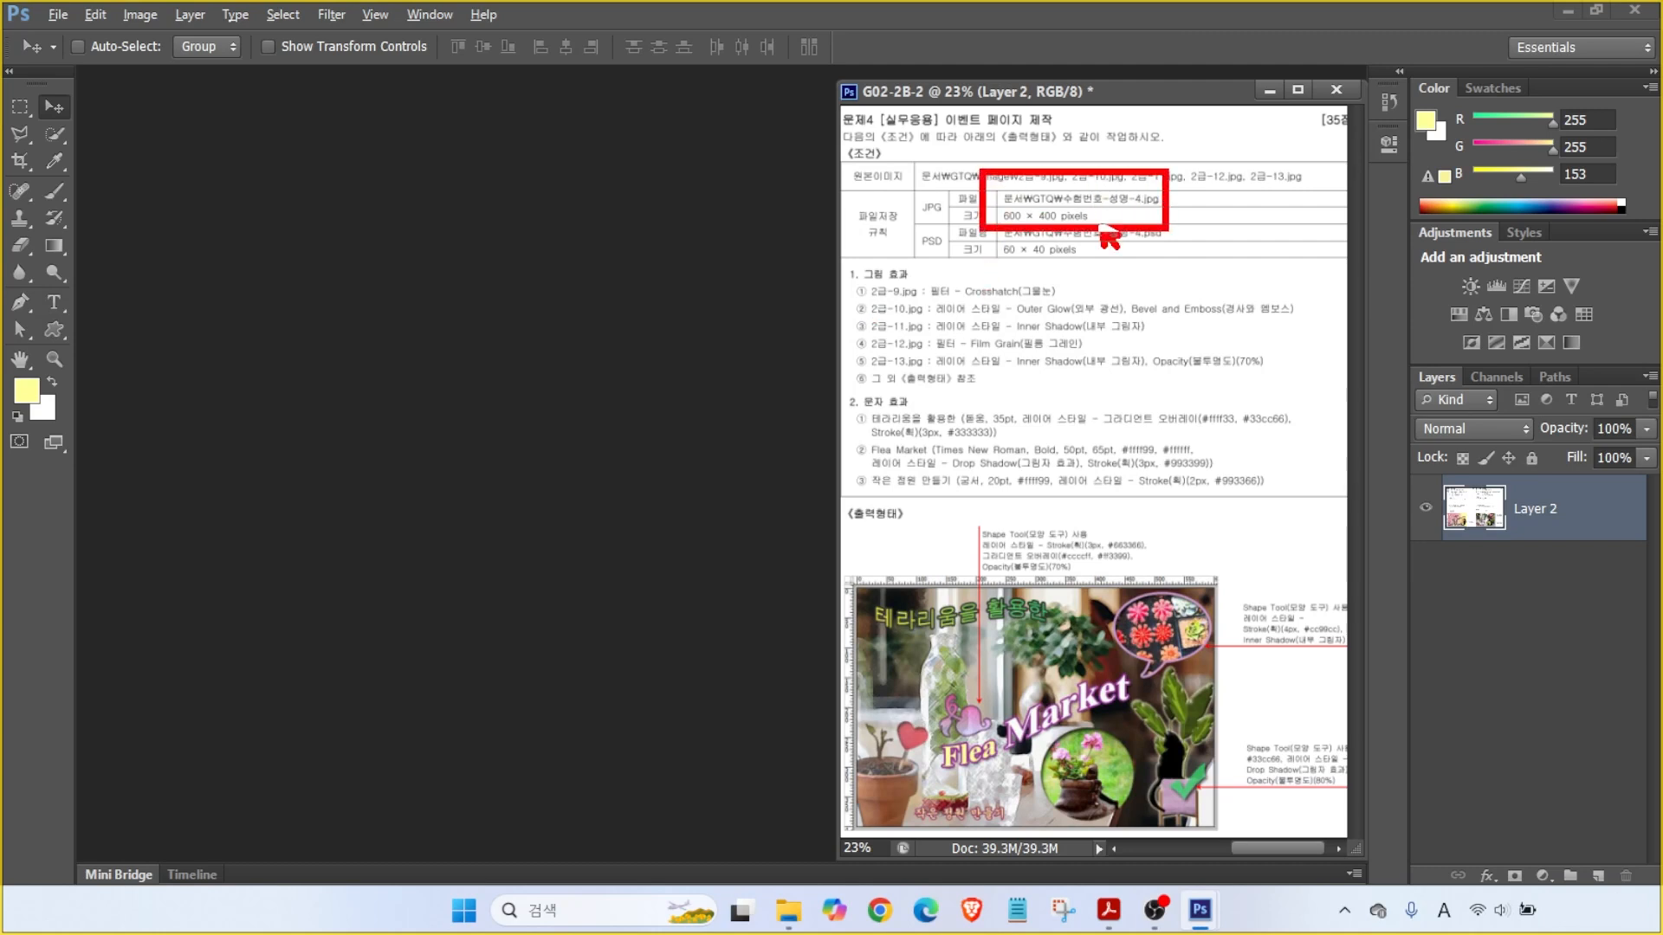
key("Escape")
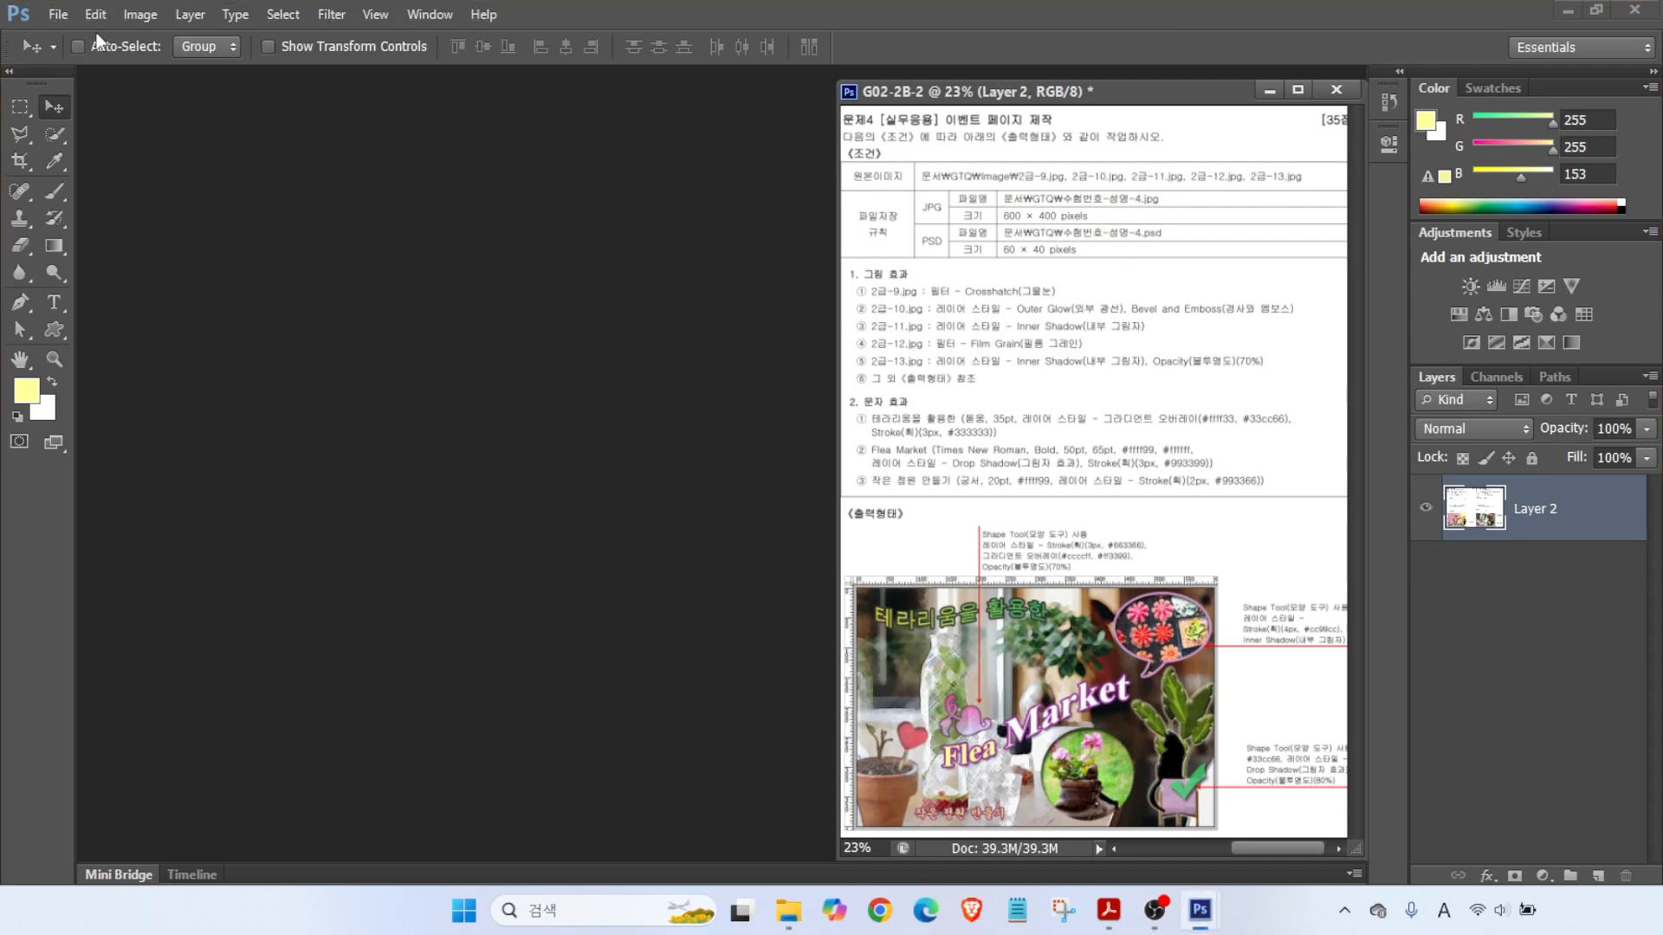
left_click(56, 15)
left_click(65, 34)
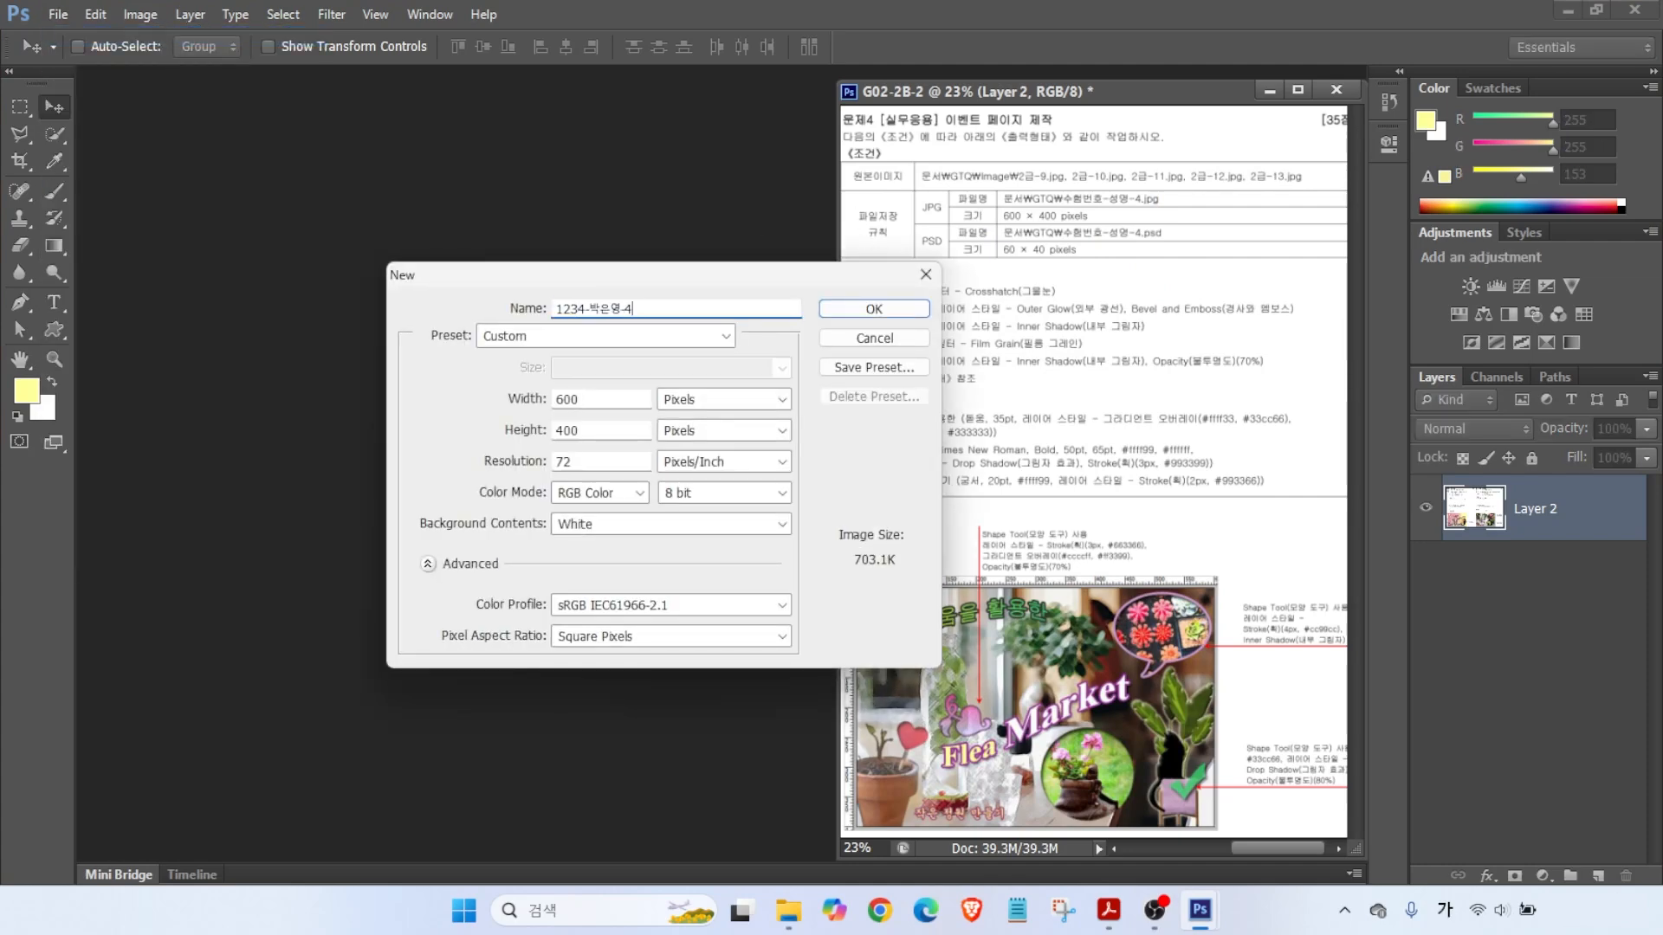
key("Return")
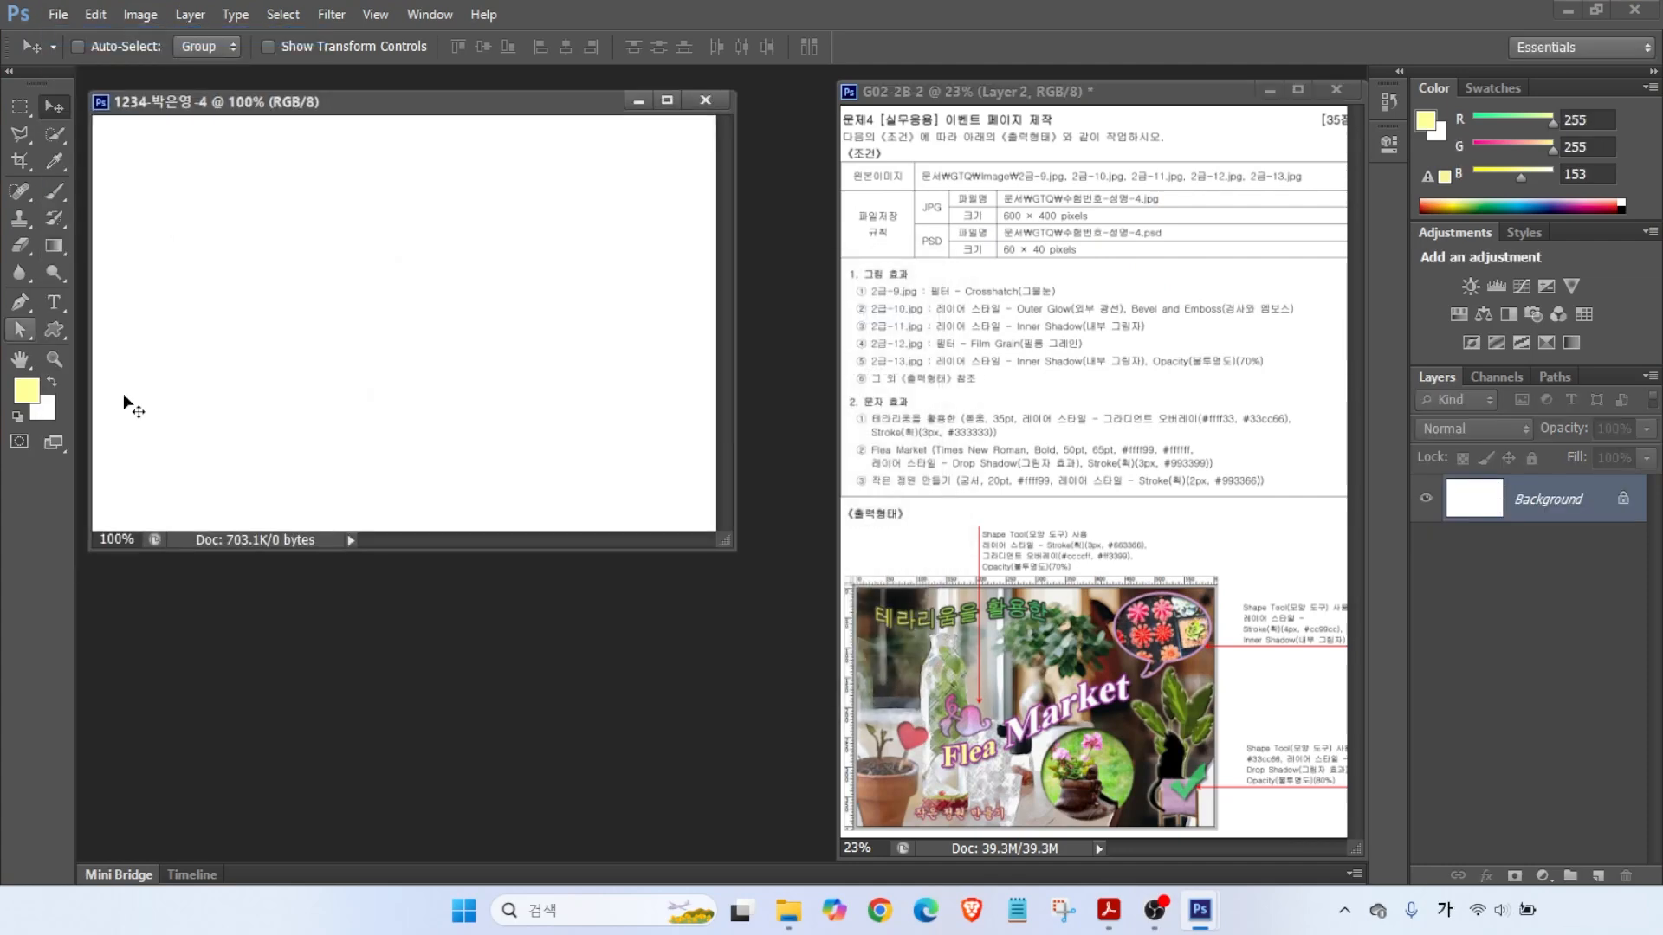
- Open 2급-9.jpg from the images folder and resize it to 600 pixels wide
left_click_drag(863, 302, 1078, 305)
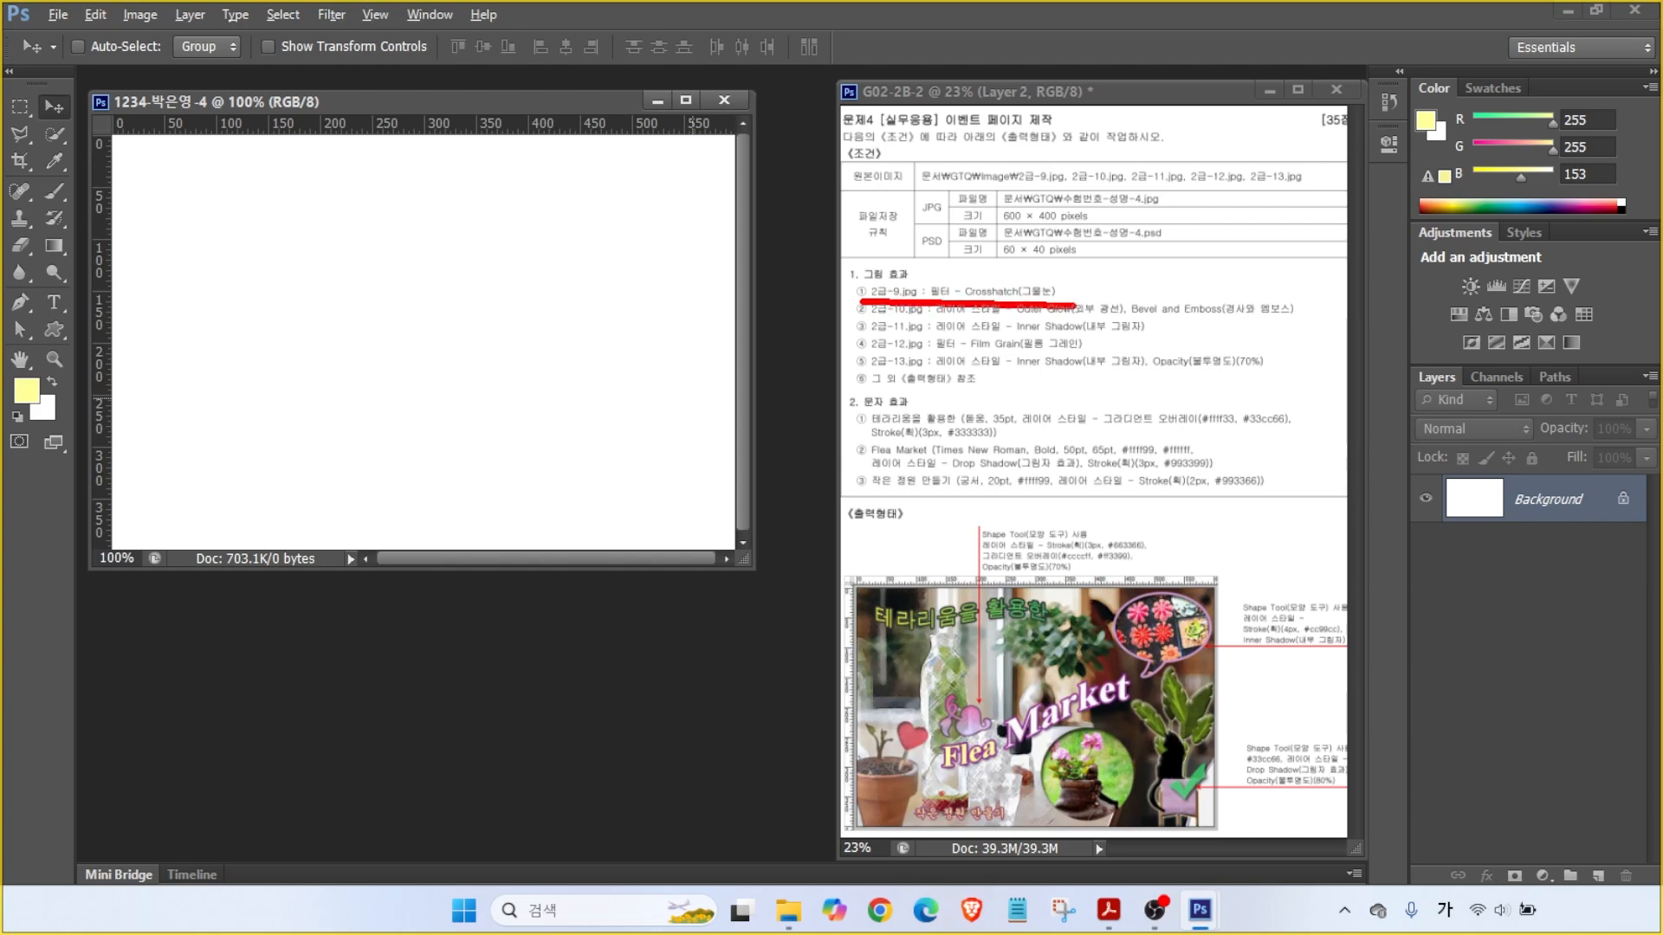
key("Escape")
key("ctrl+o")
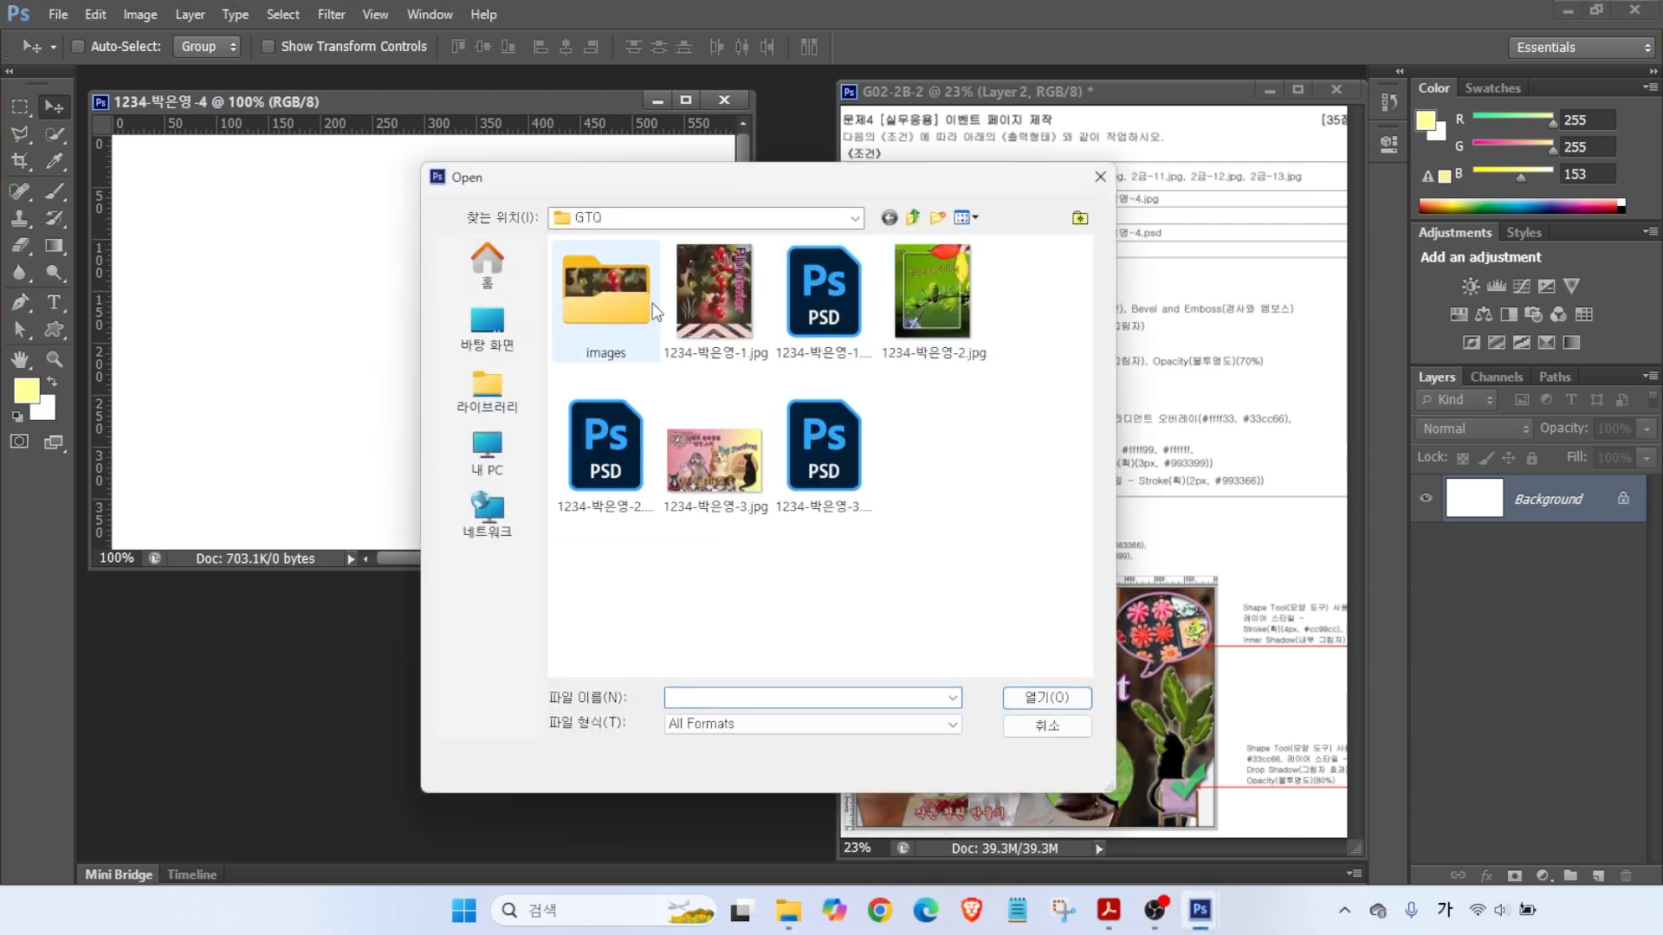
double_click(610, 299)
double_click(604, 613)
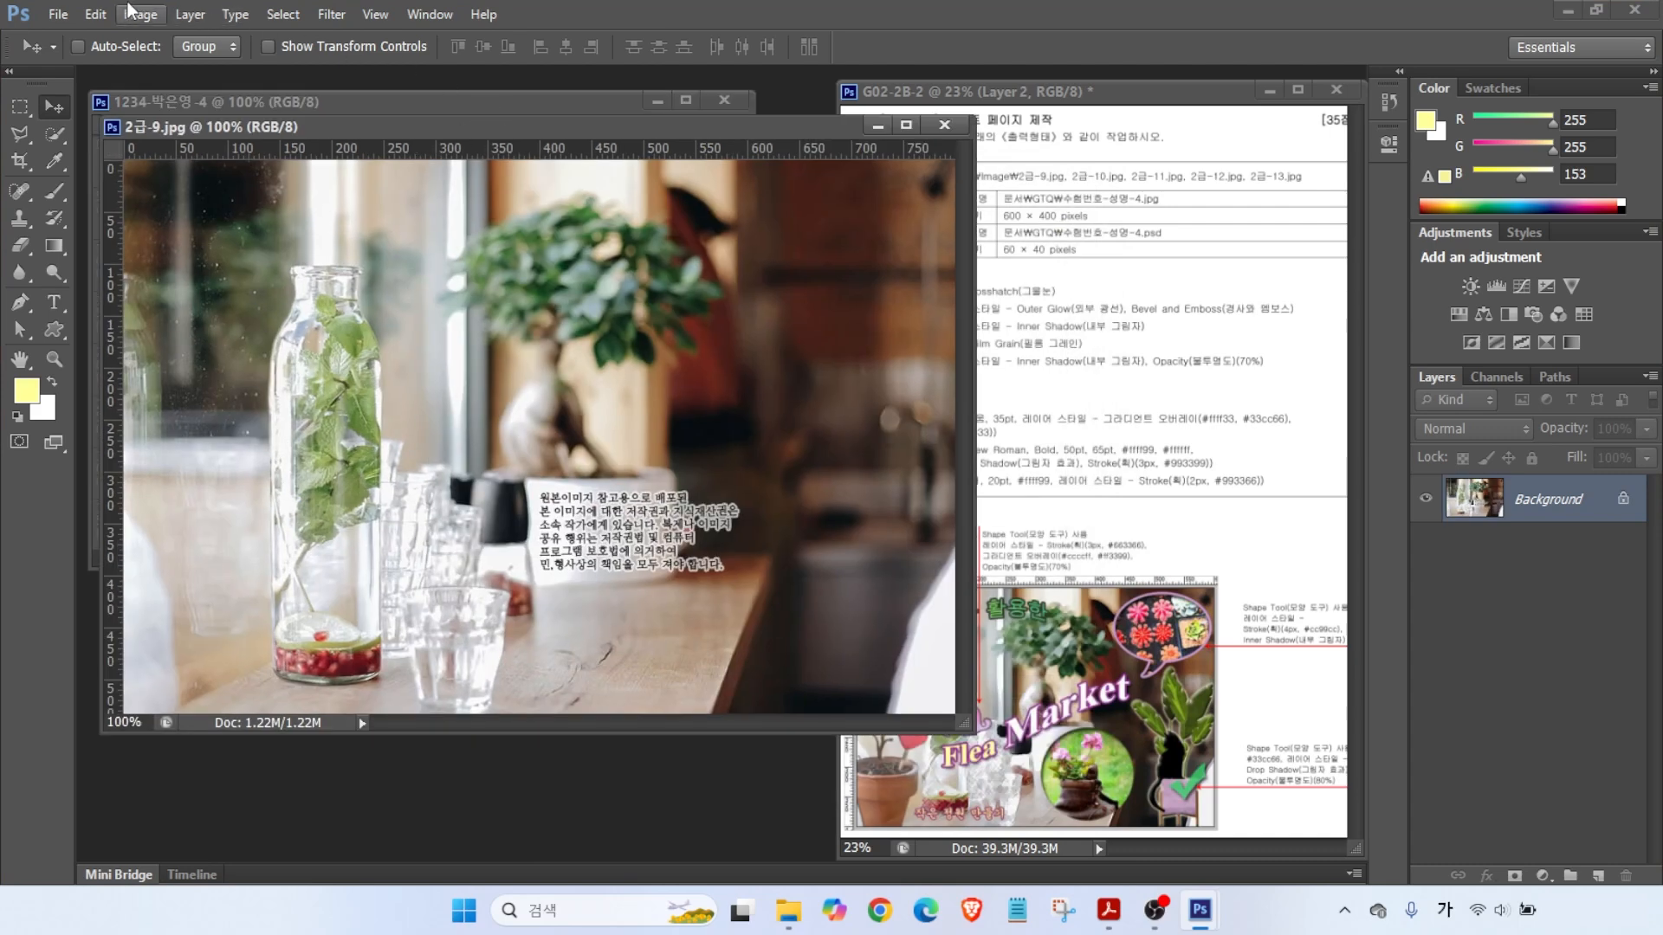
left_click(140, 13)
left_click(170, 163)
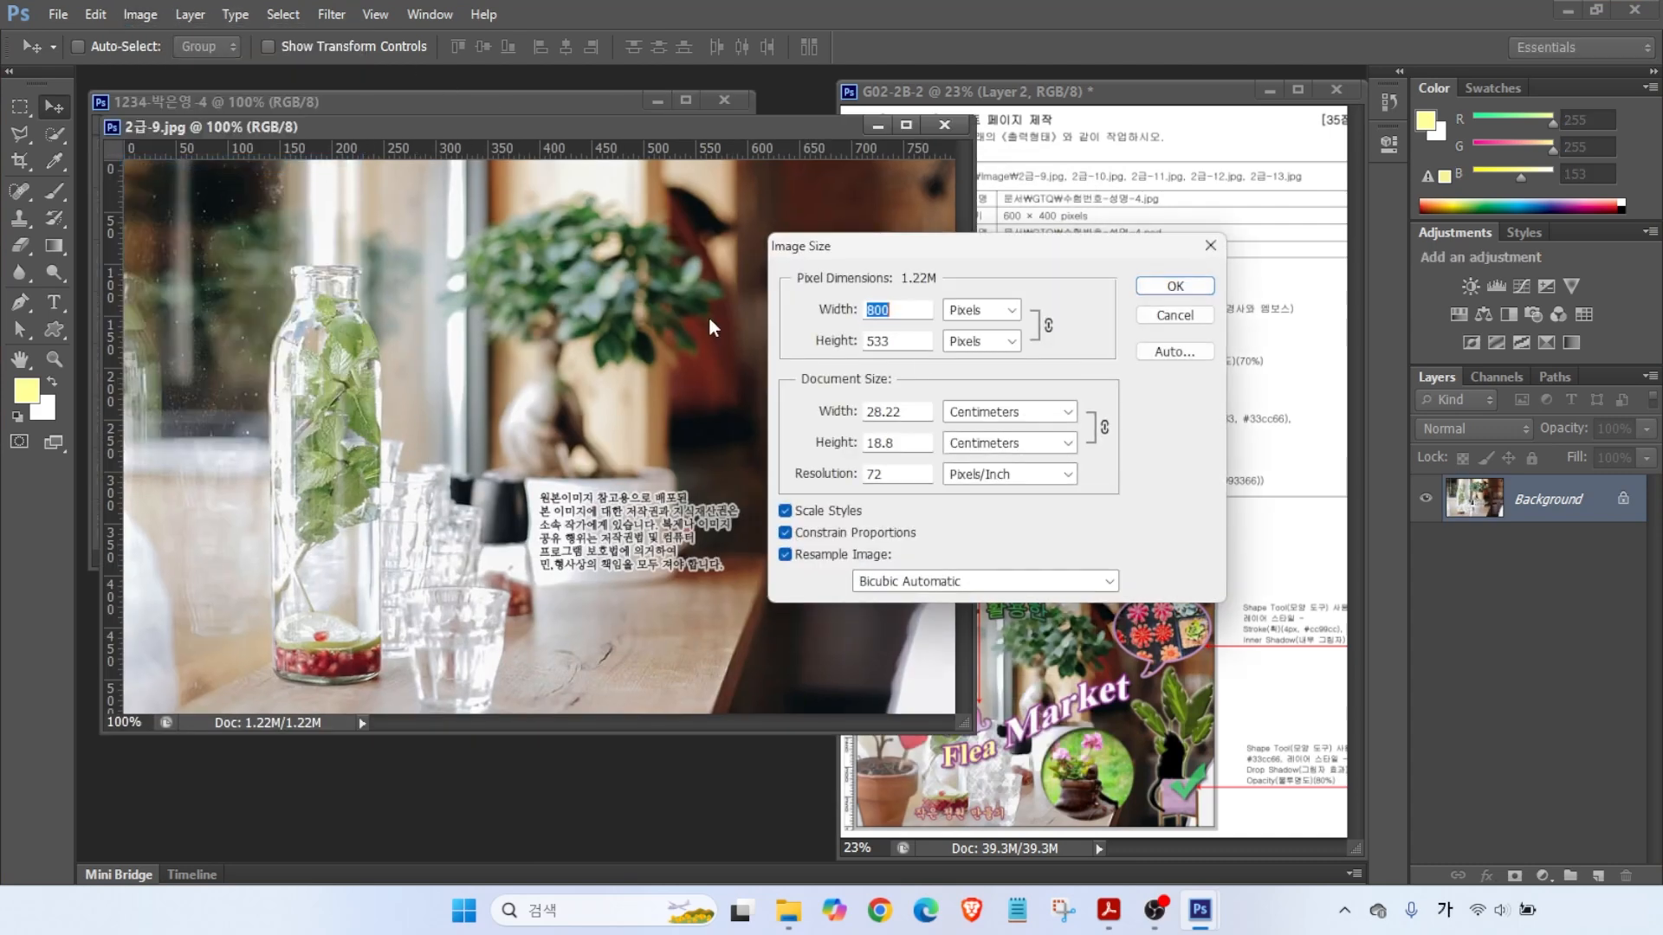
type("600")
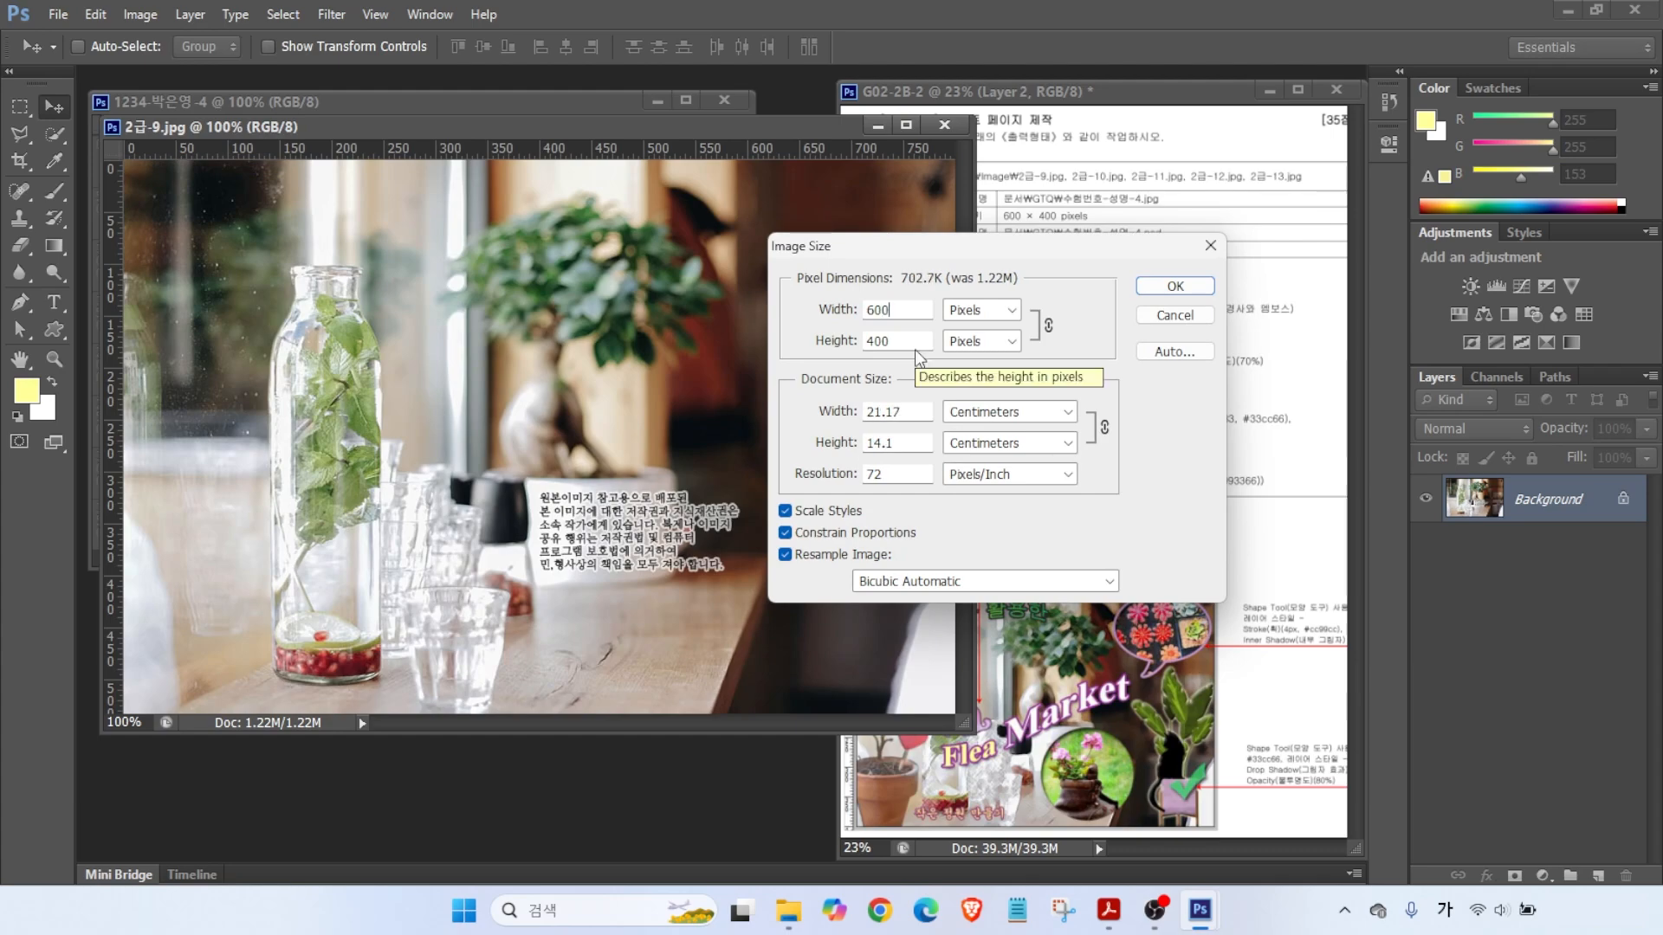
key("Return")
- Drag the photo into the new document, close the source unsaved, and name the layer 2-9
left_click_drag(331, 127, 457, 180)
left_click_drag(320, 286, 344, 236)
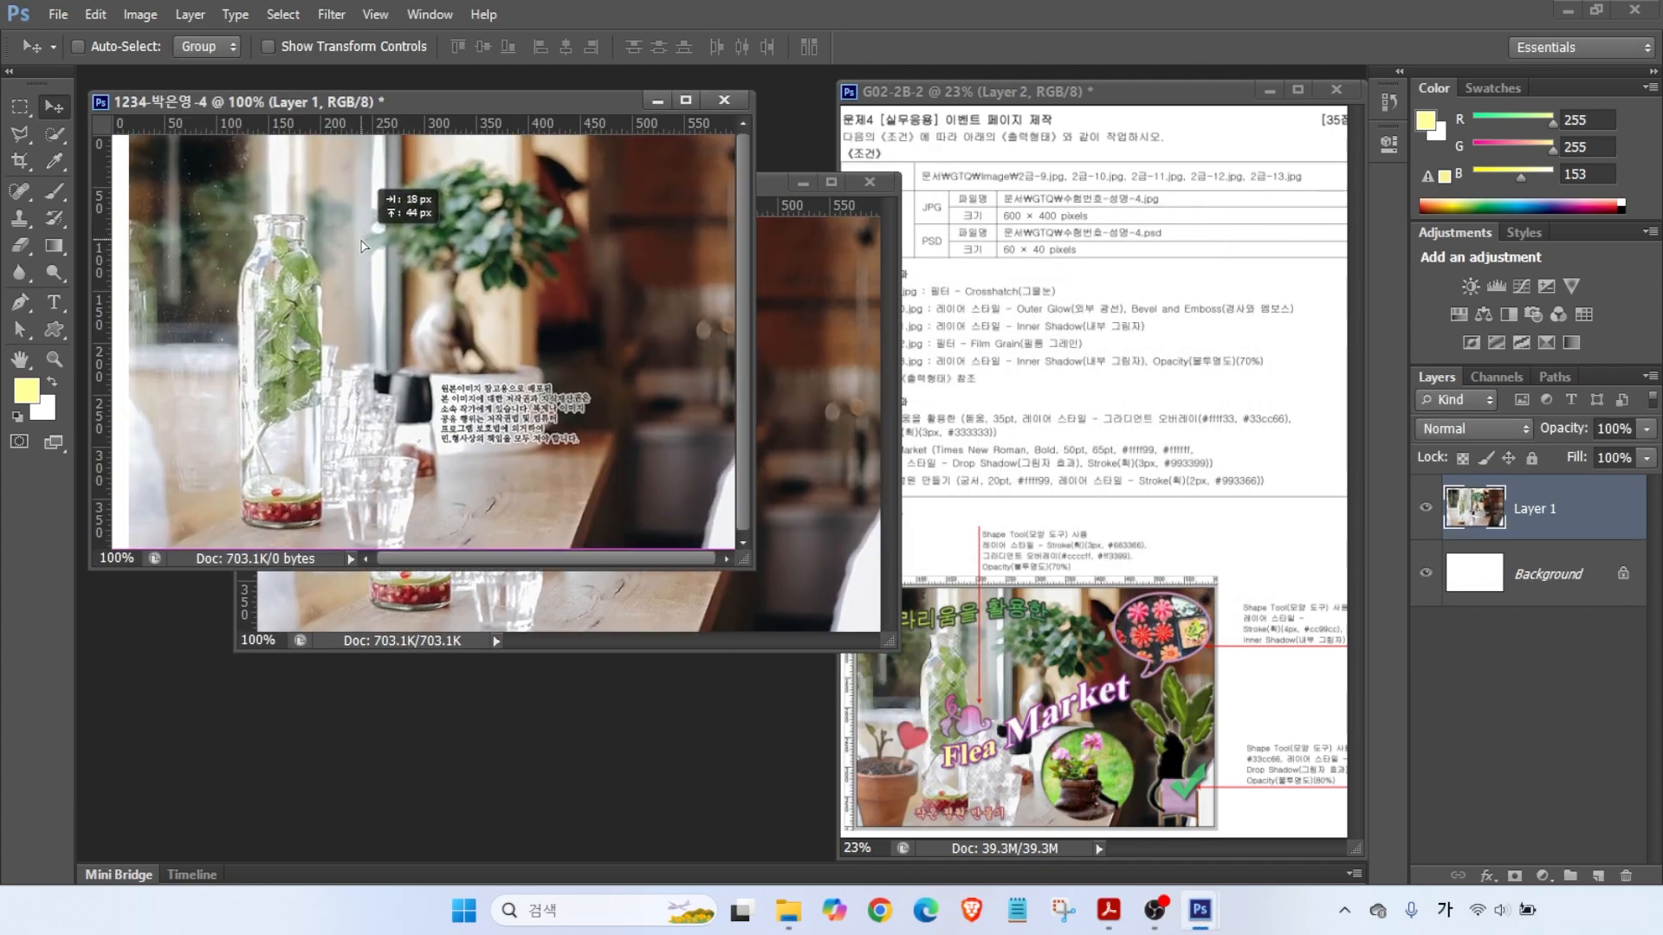
left_click(870, 182)
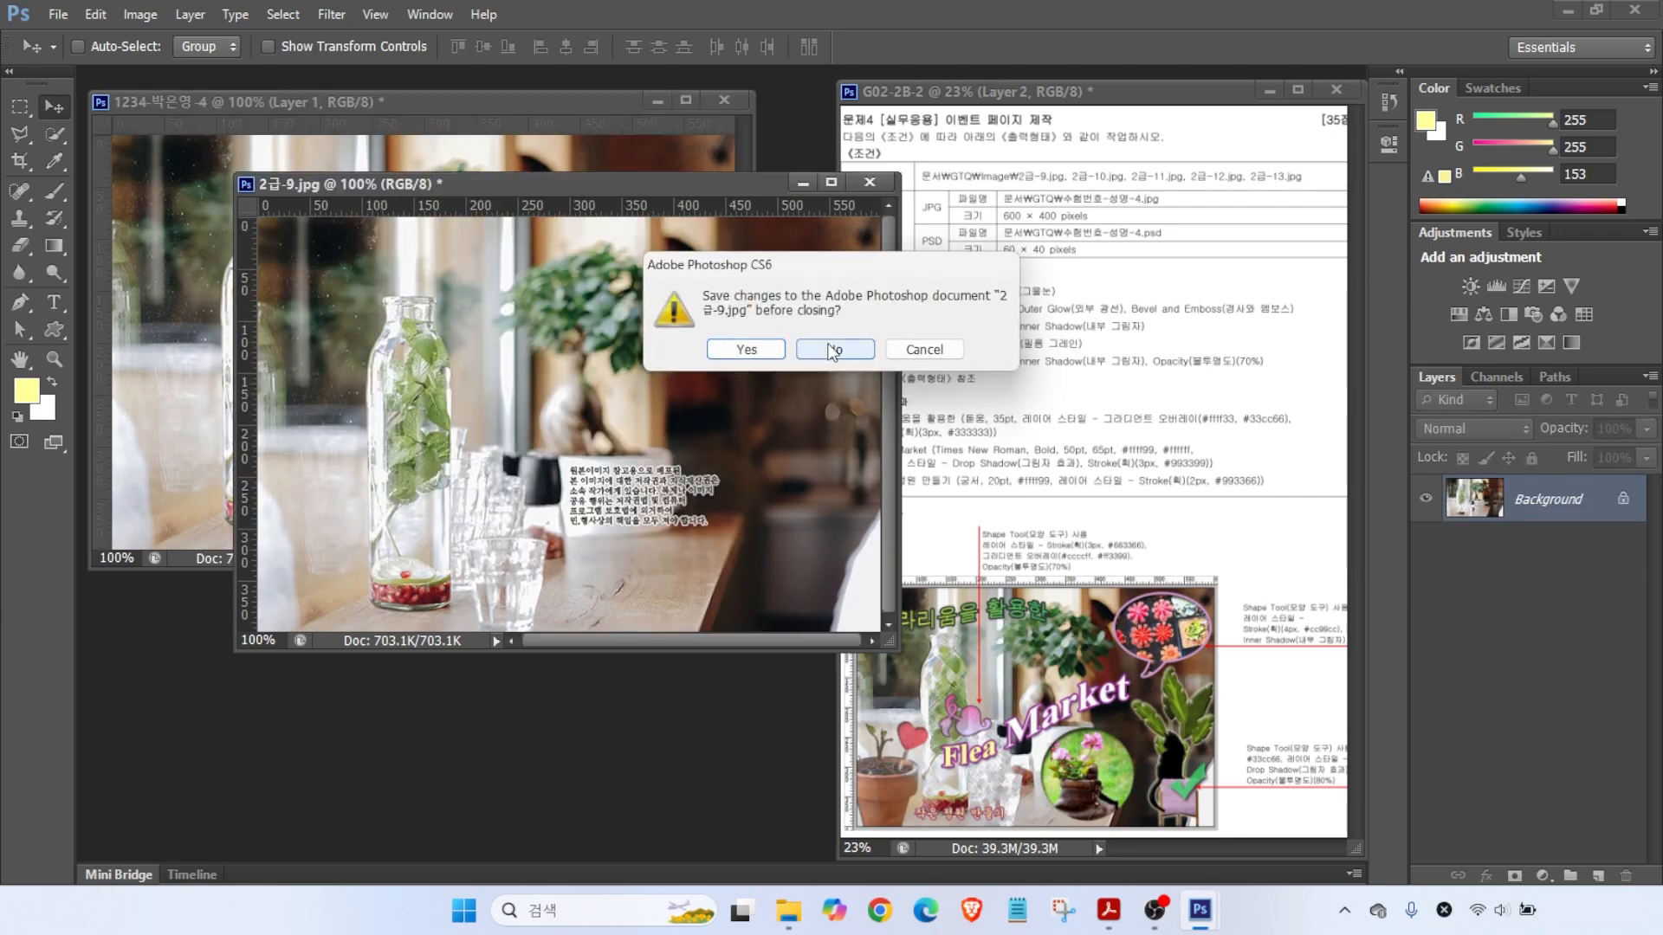
left_click(853, 347)
double_click(1529, 509)
type("2")
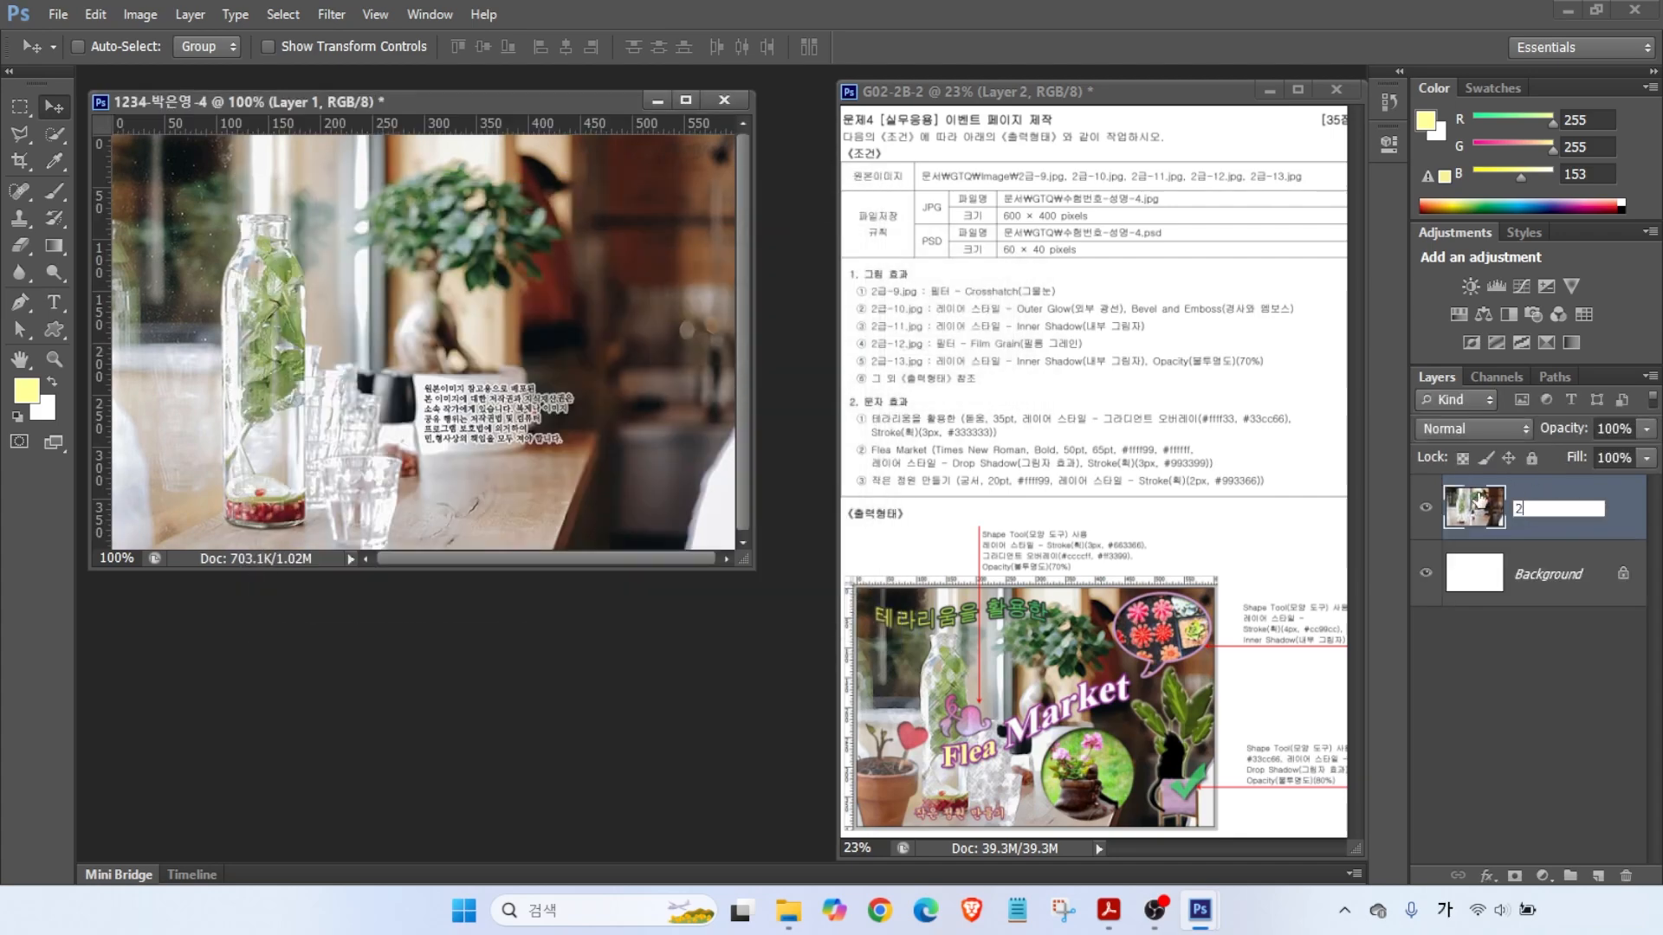
type("-9")
key("Return")
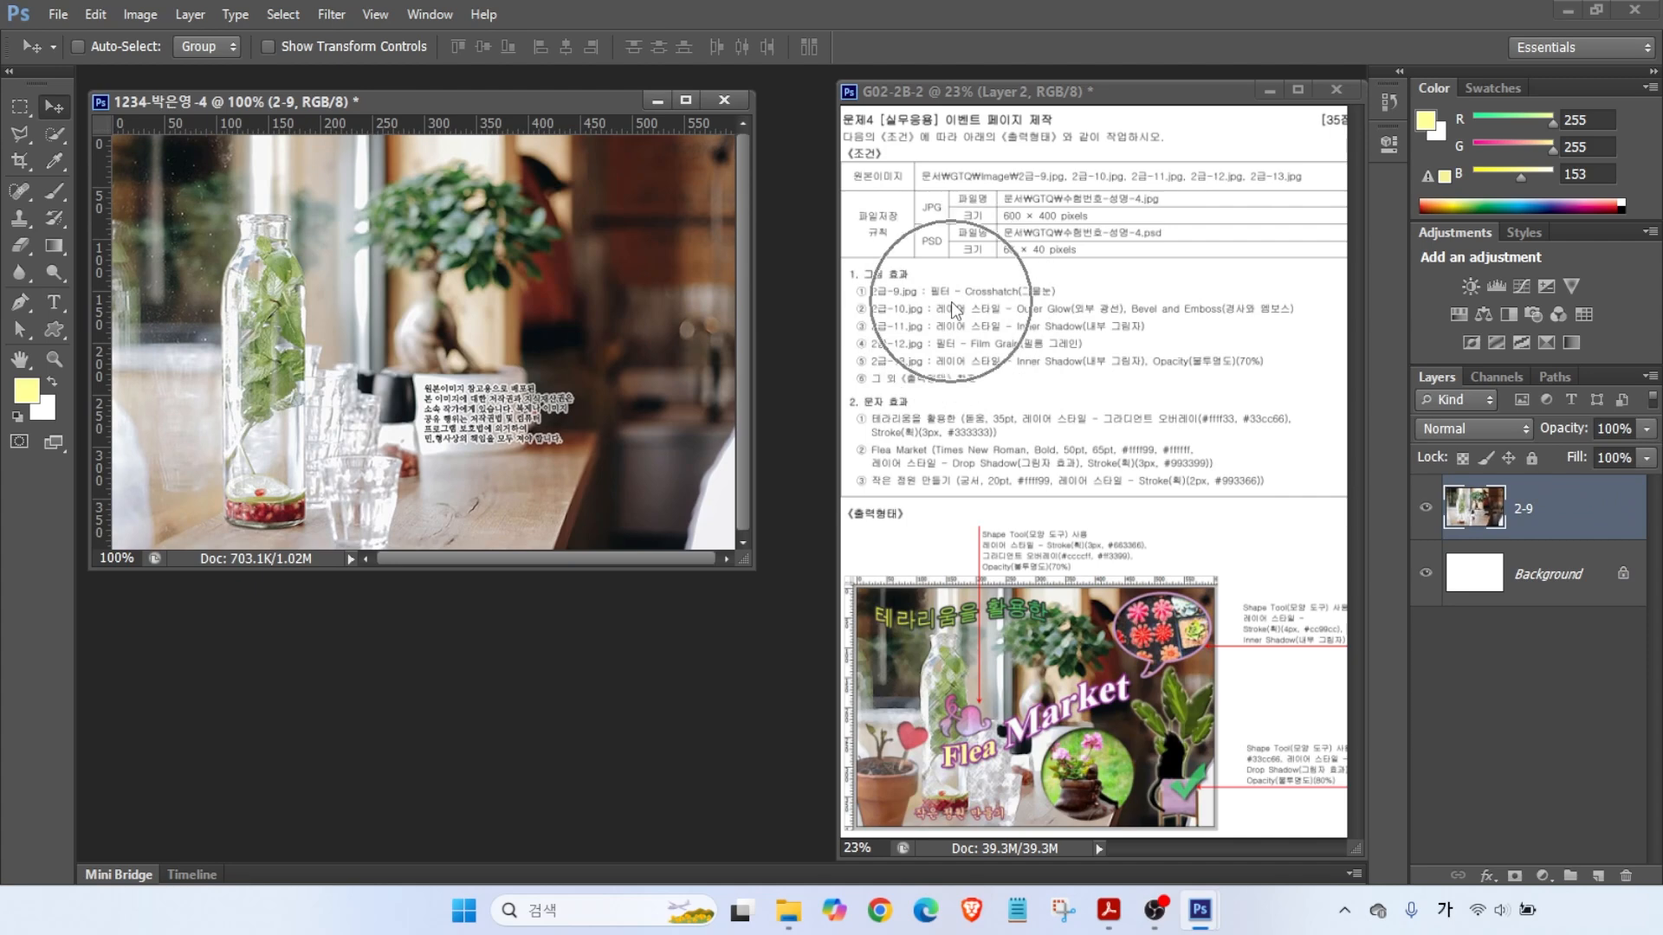
- Apply the Crosshatch filter from the Filter Gallery to layer 2-9, then open 2급-10.jpg
left_click(329, 18)
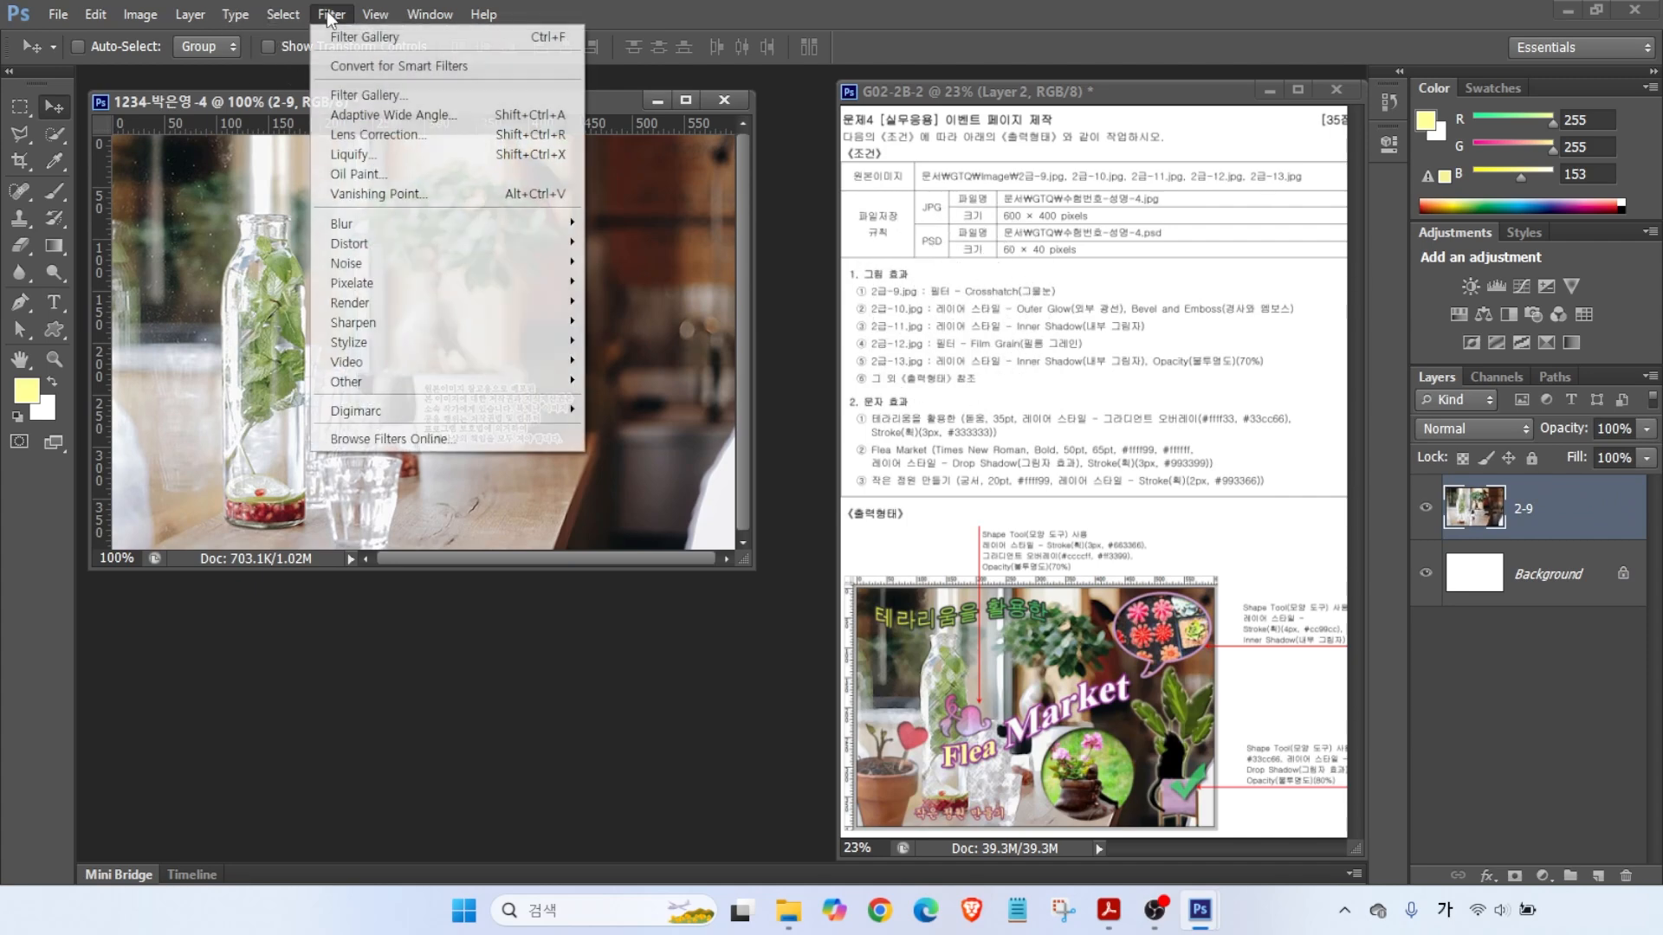
left_click(345, 98)
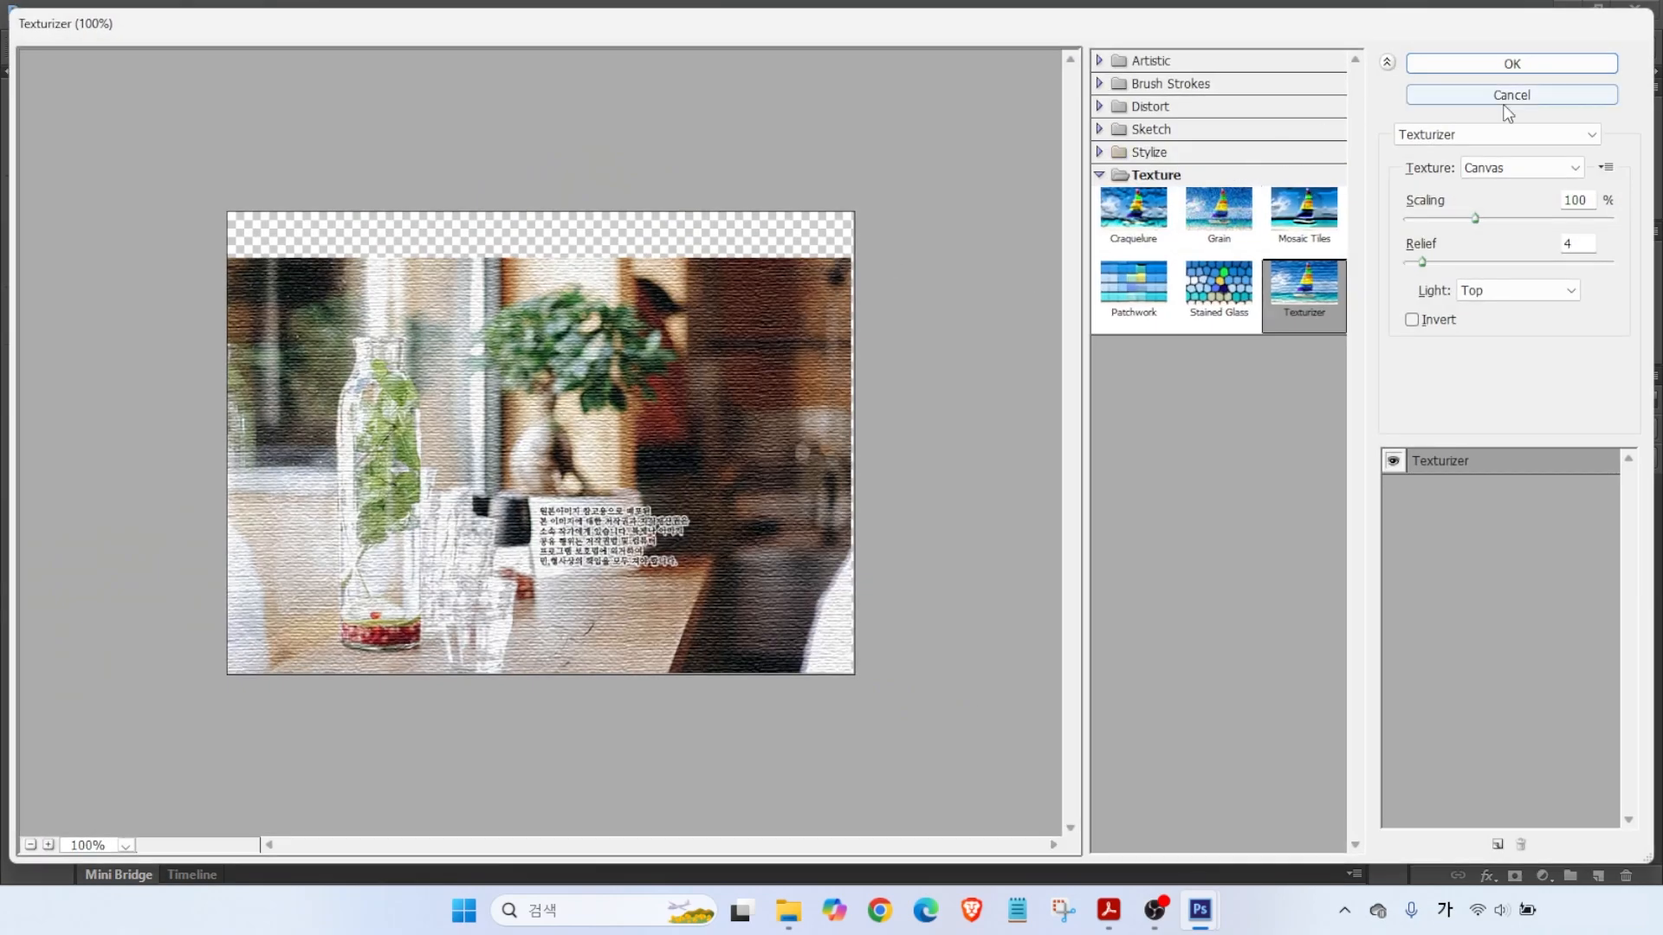
left_click(1436, 139)
scroll(1596, 331, "up", 1)
left_click_drag(1596, 331, 1588, 181)
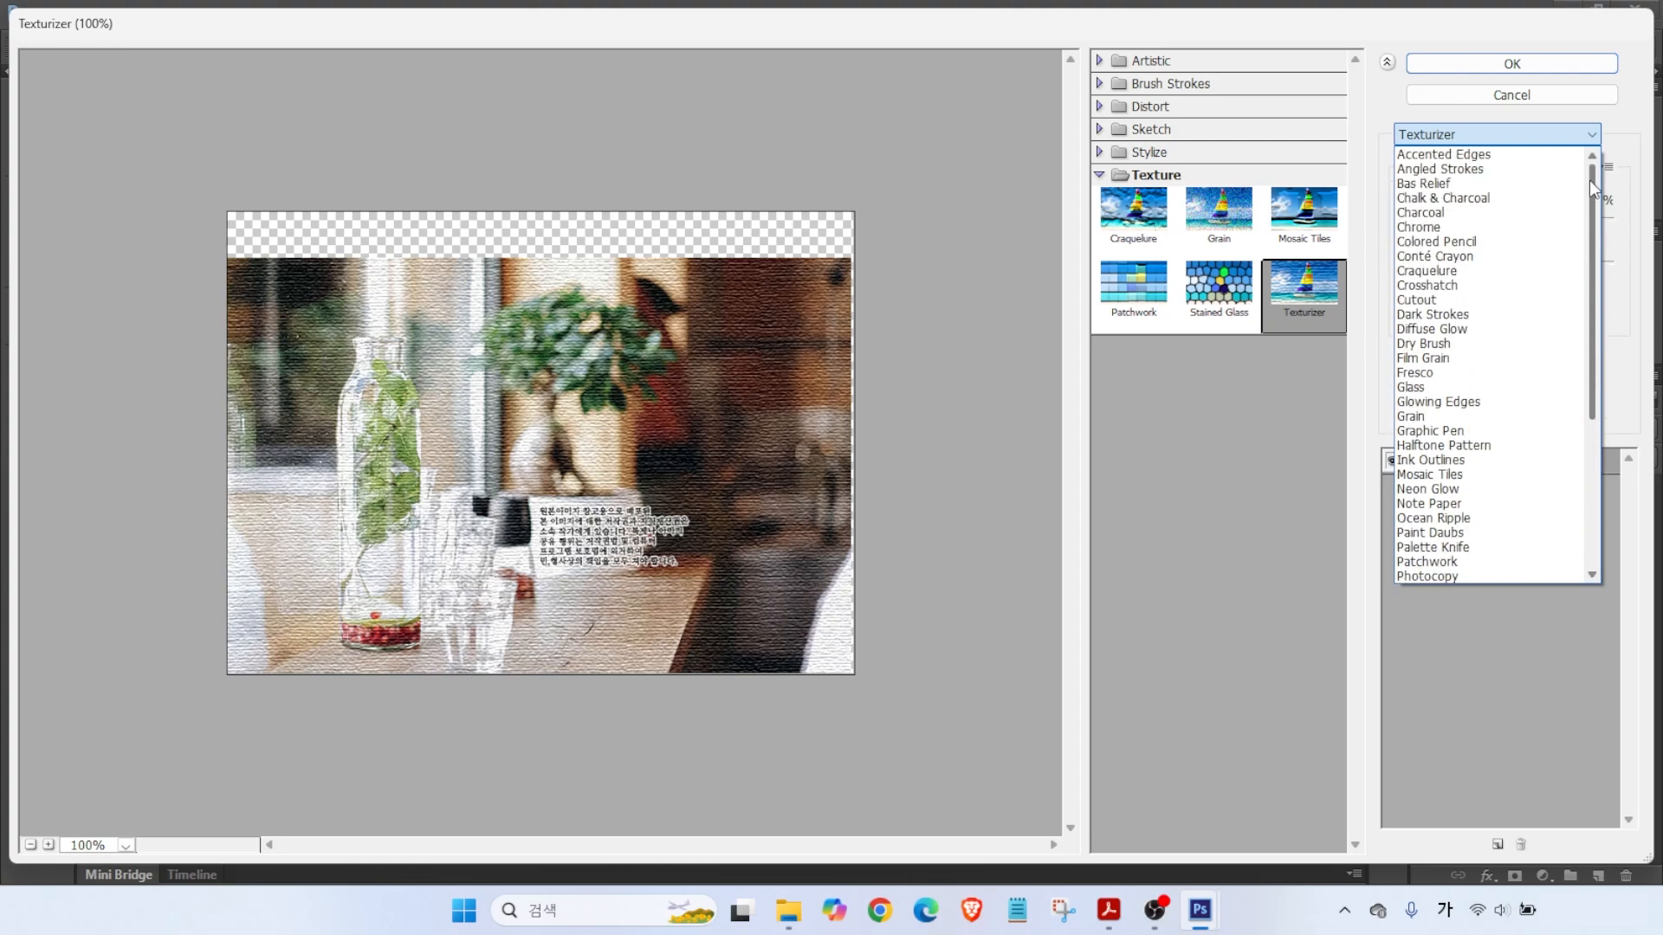
left_click(1424, 286)
key("Return")
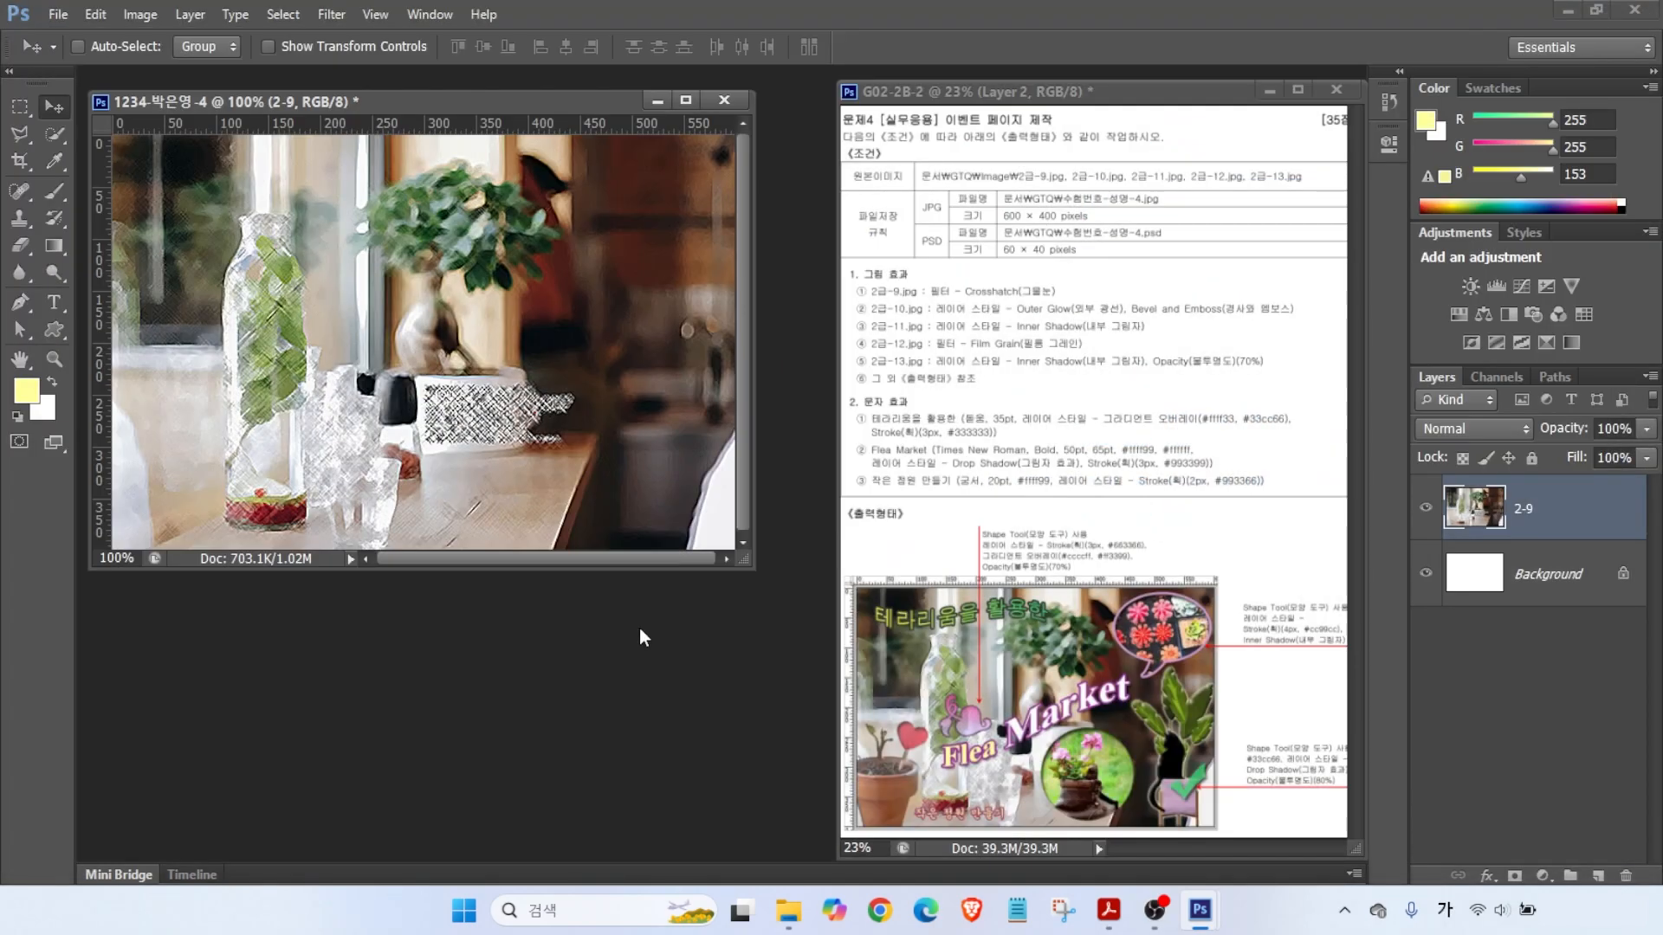
key("ctrl+o")
double_click(686, 636)
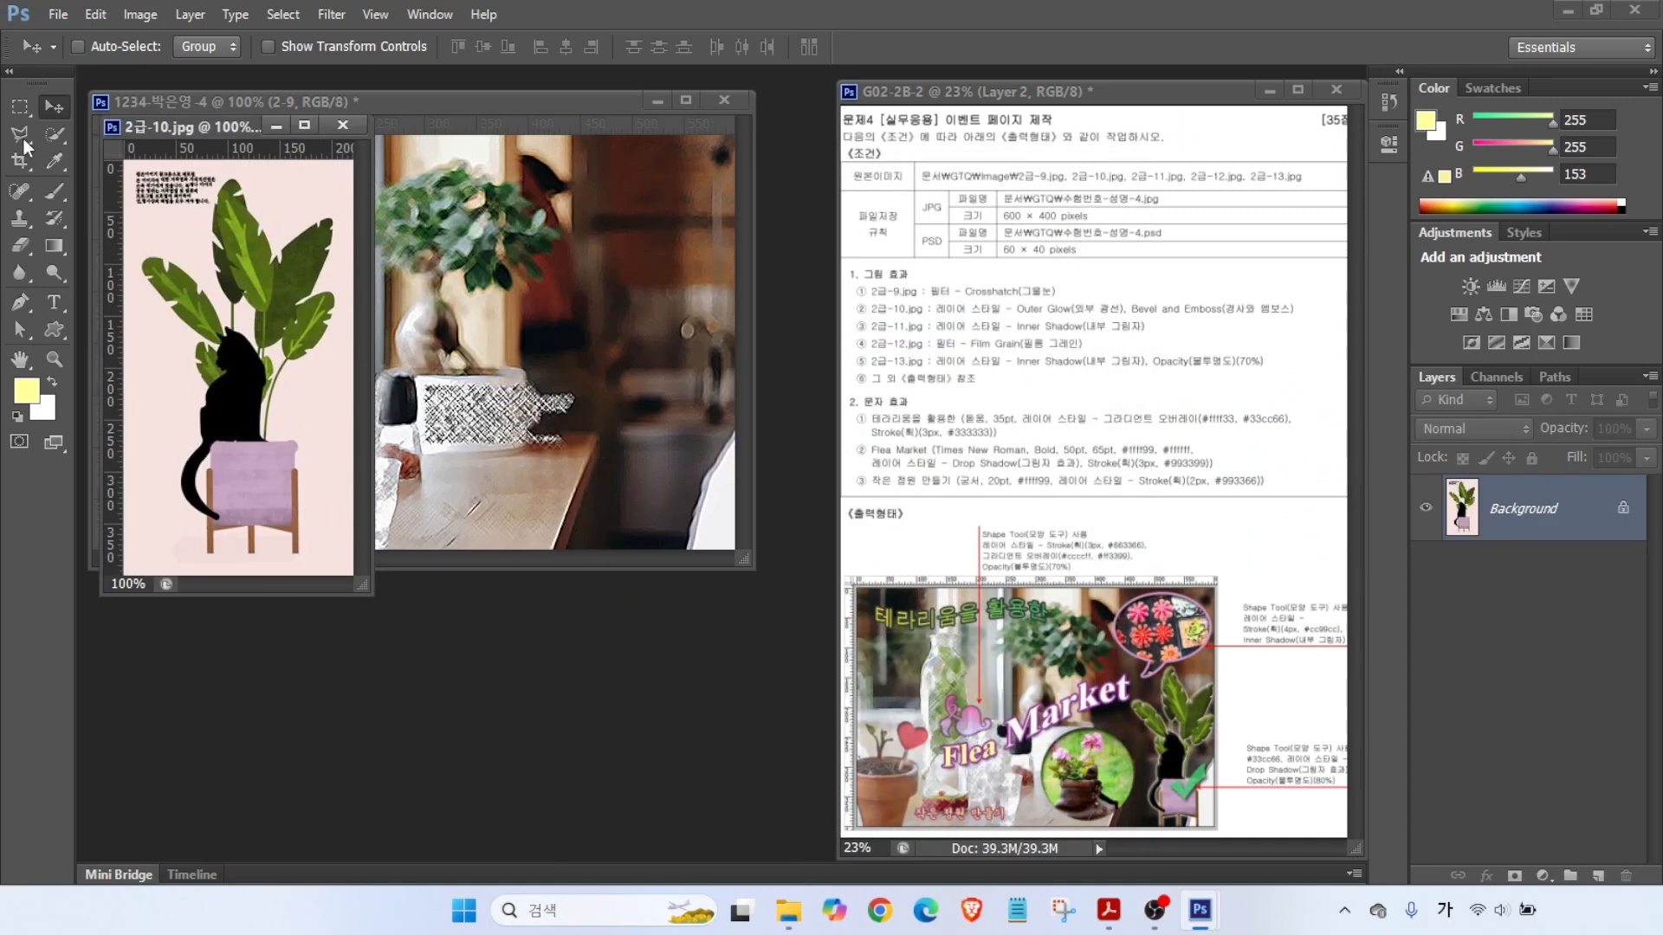
- Select the plant and cat by magic-wanding the pink background, inverting, and subtracting the text
left_click(57, 142)
left_click(135, 154)
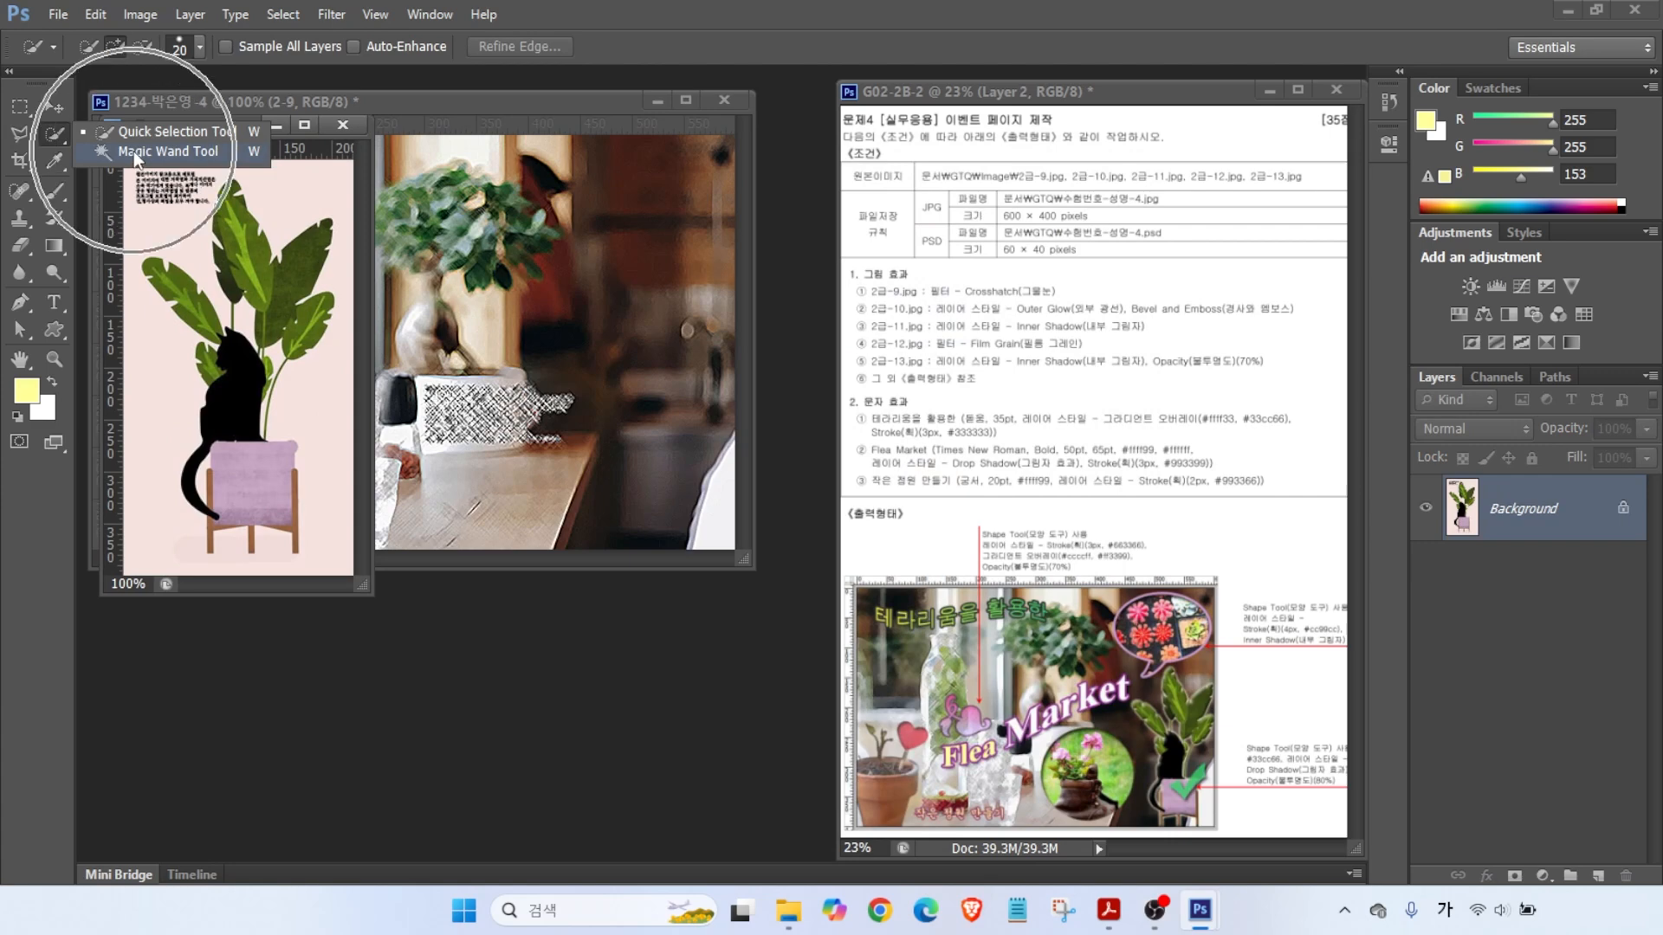
left_click(327, 407)
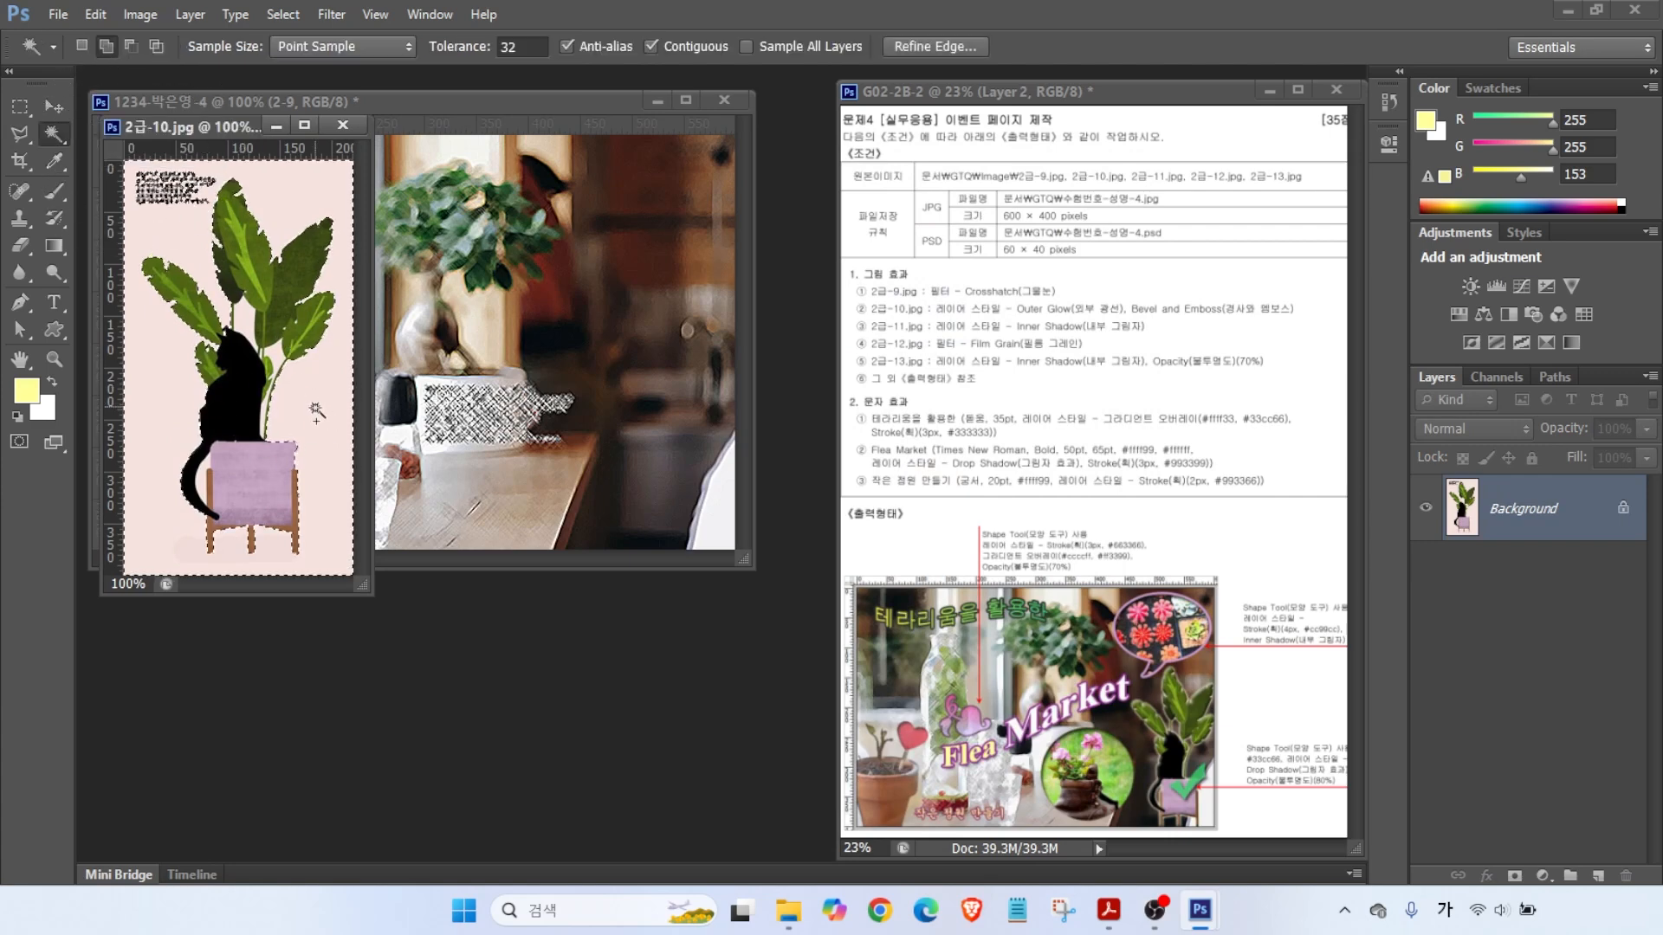
left_click(282, 13)
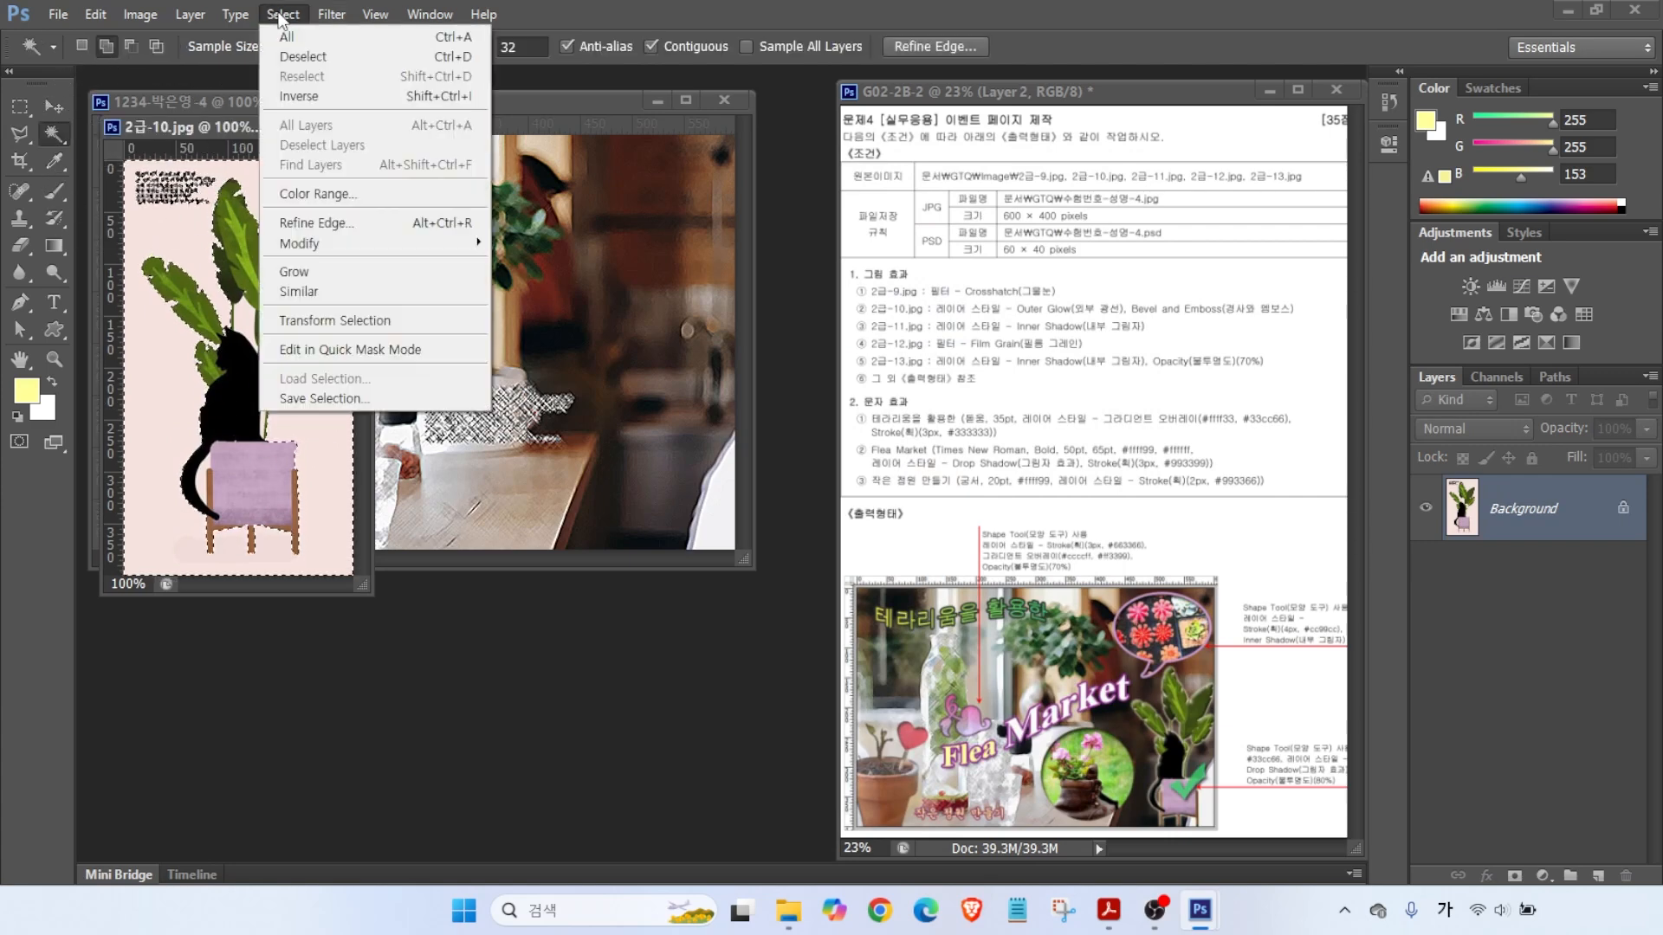
left_click(294, 95)
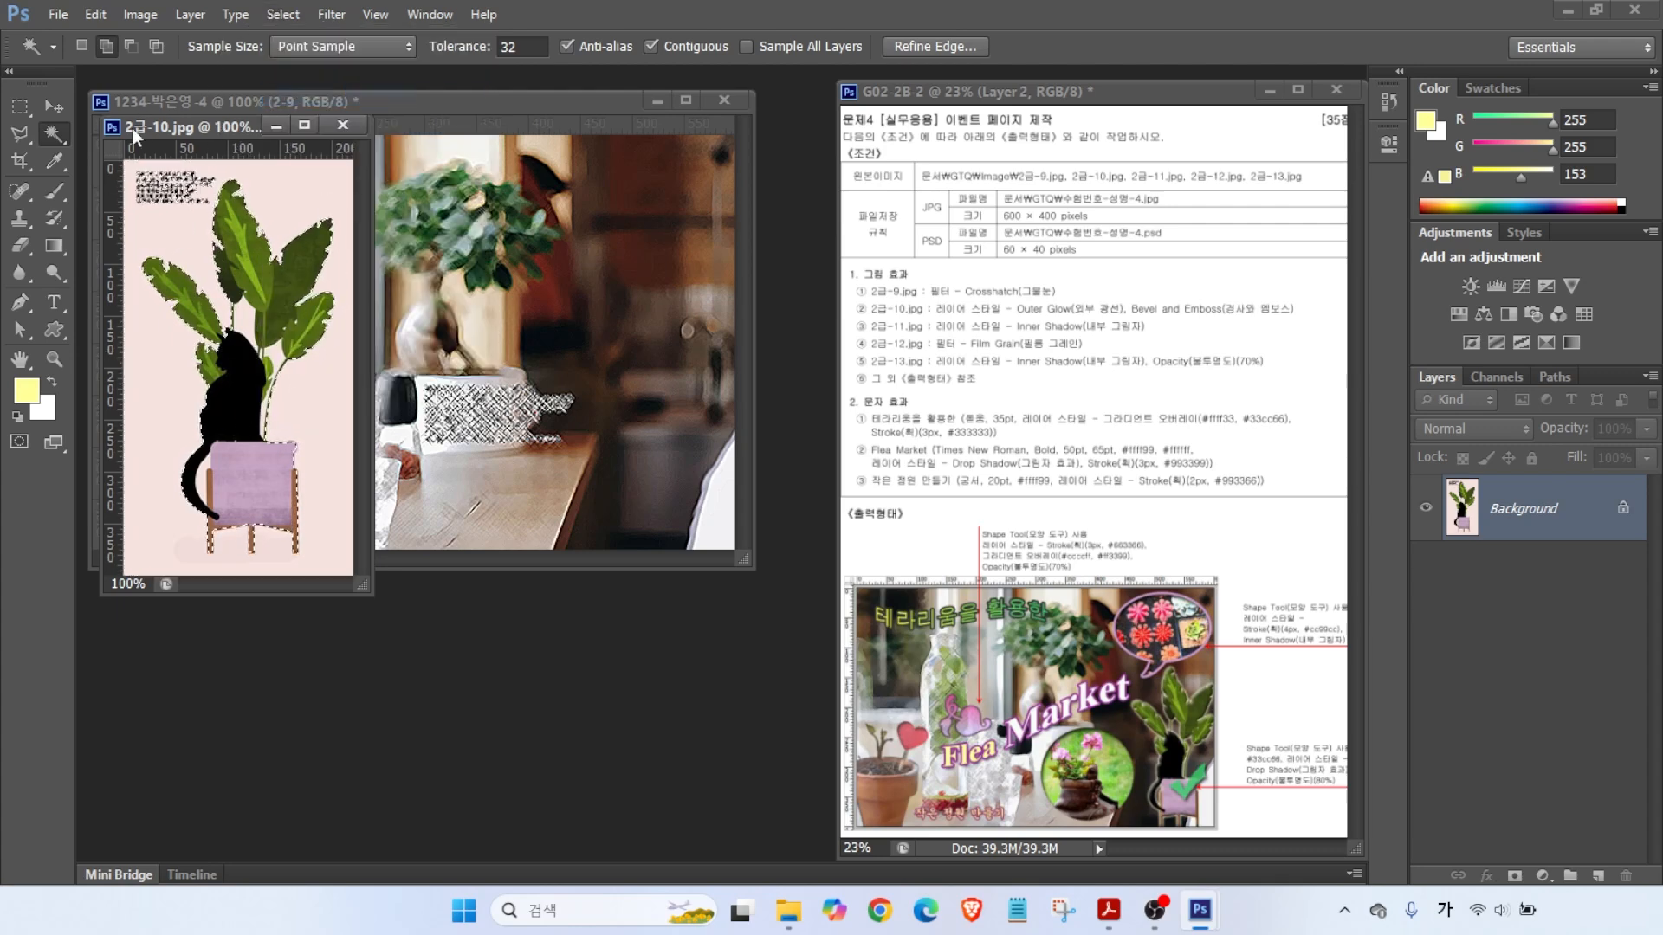
left_click(20, 133)
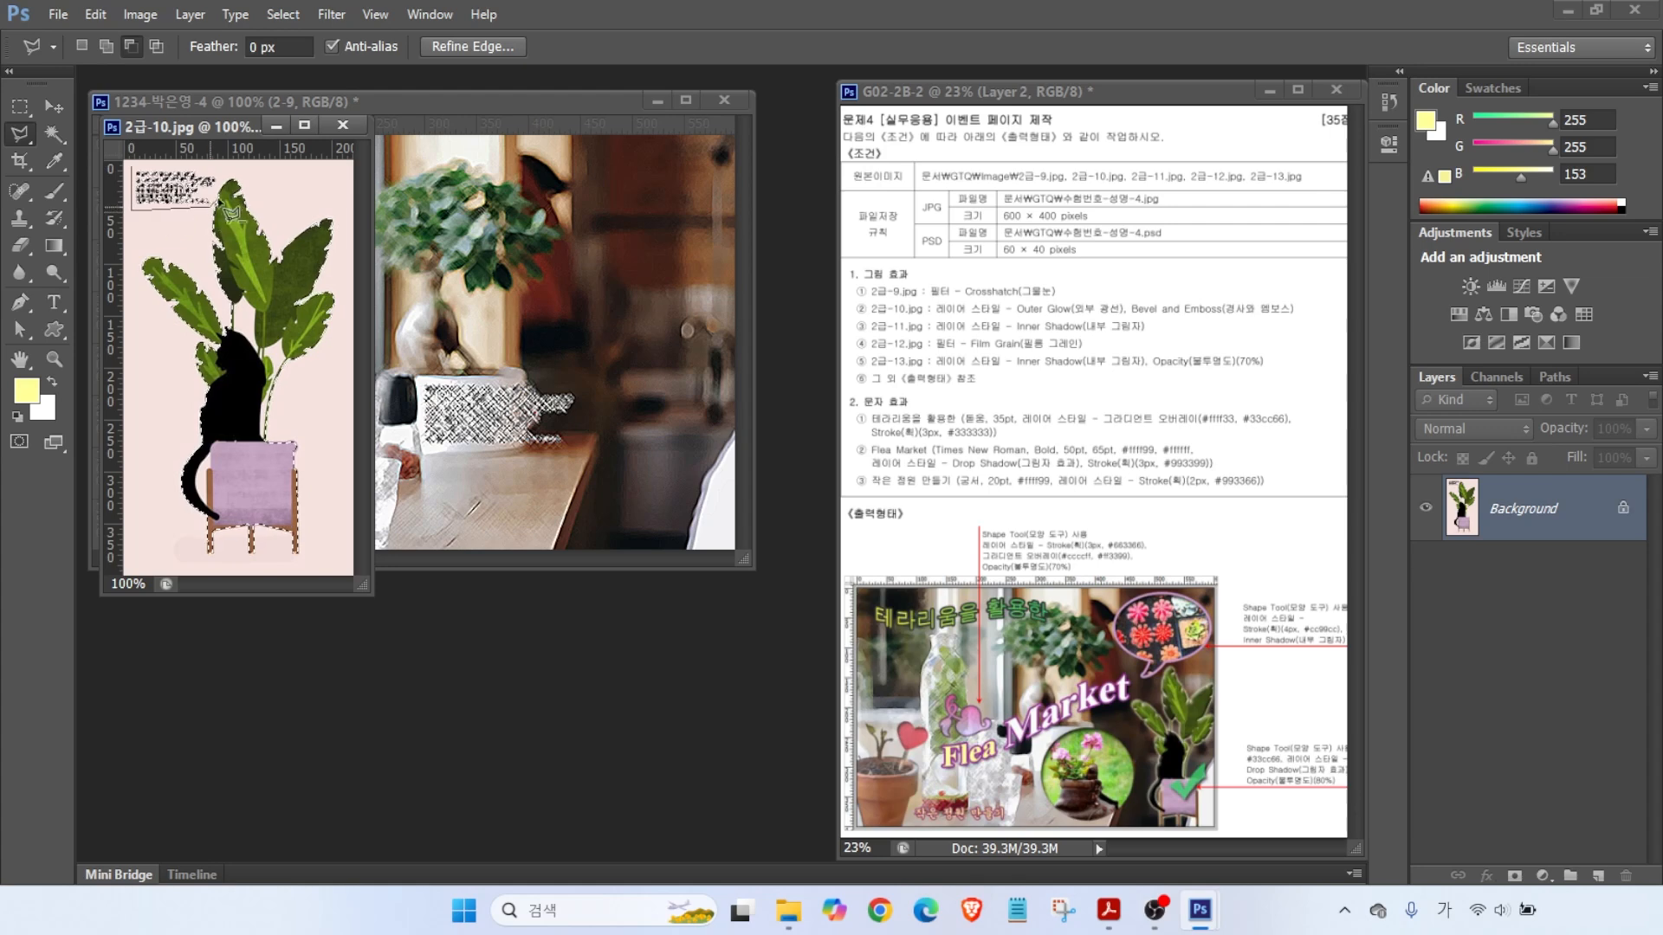
key("w")
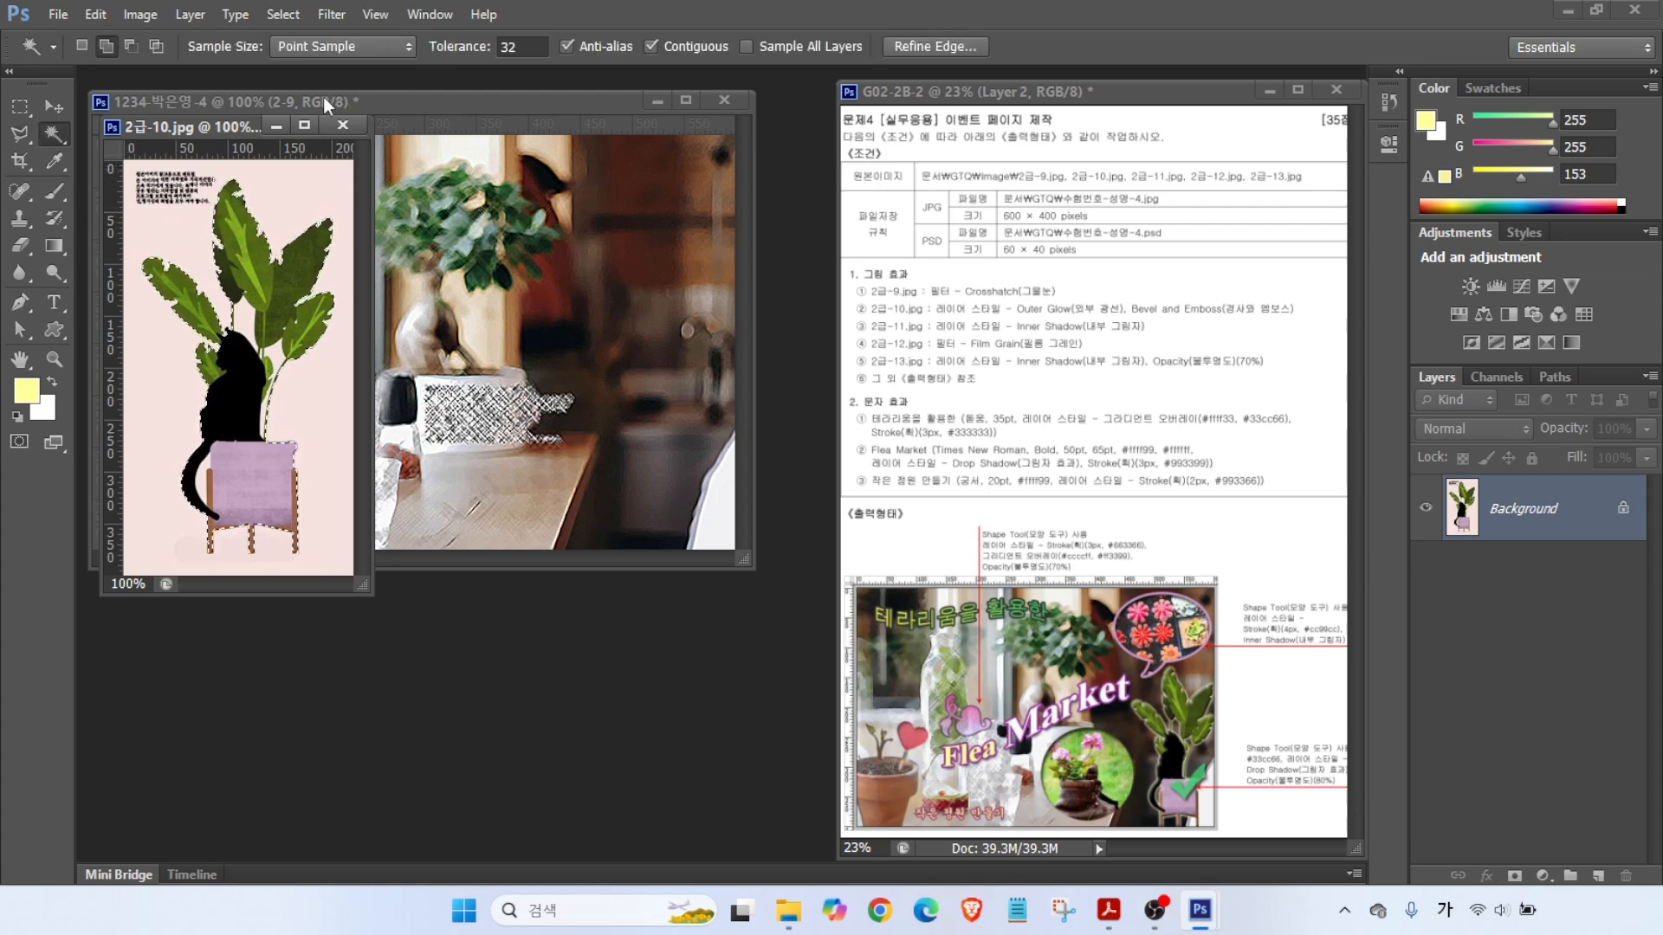
right_click(54, 133)
left_click(168, 152)
left_click(130, 45)
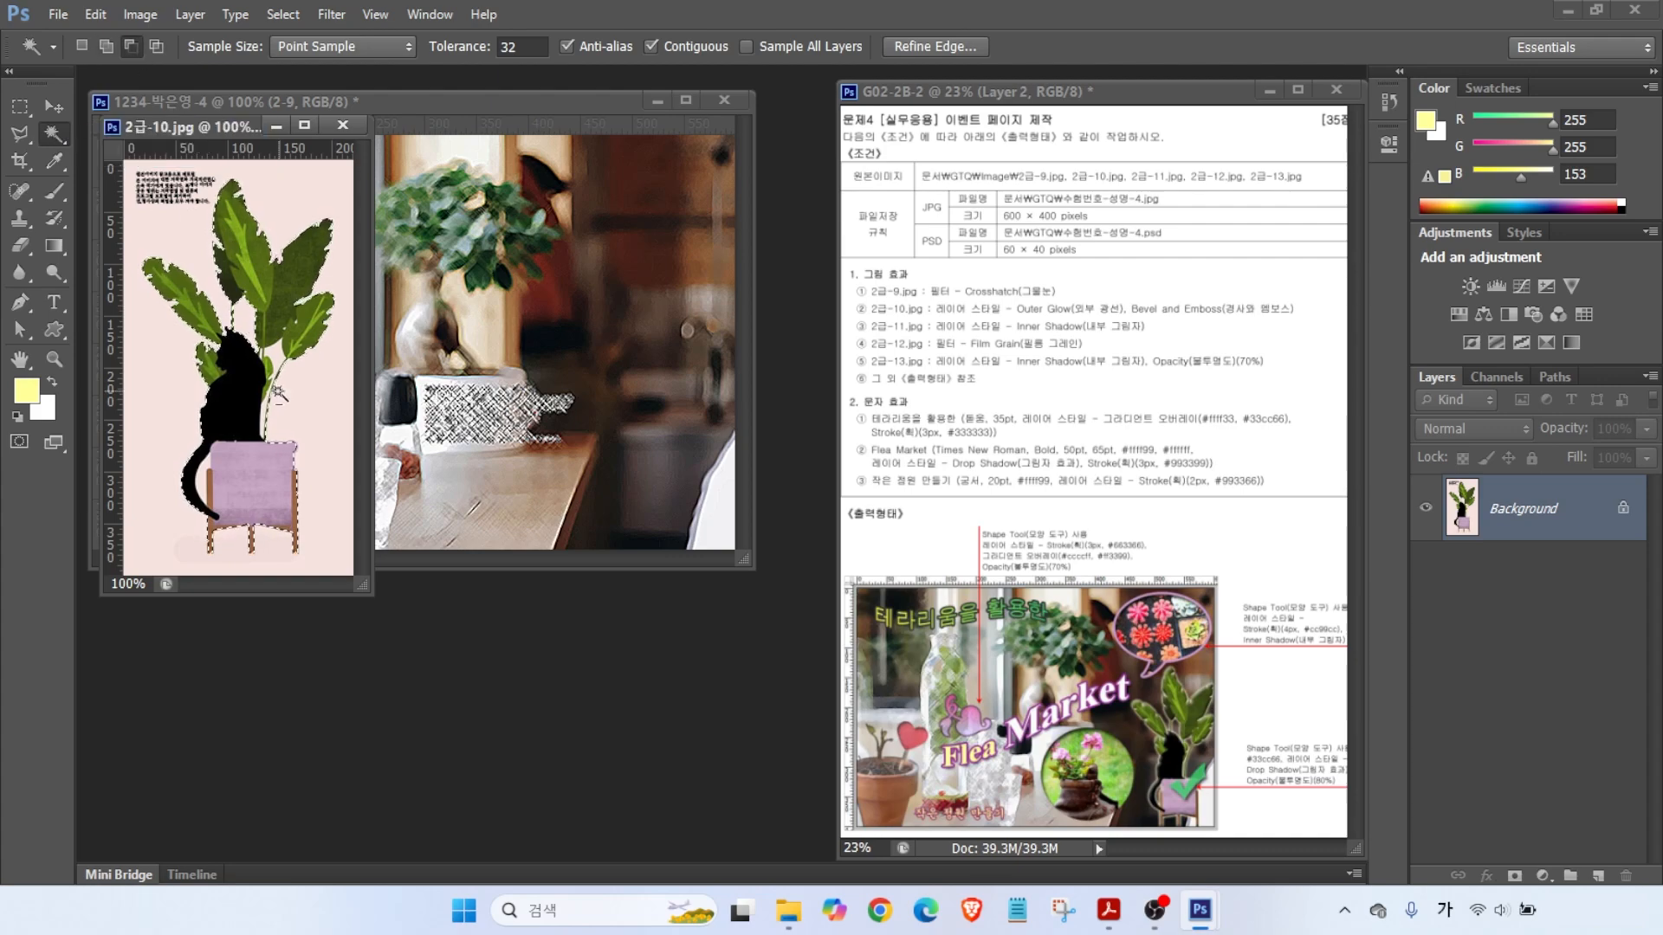
- Move the plant-and-cat cutout into the poster and name the layer 2-10
left_click_drag(184, 128, 418, 268)
key("v")
left_click_drag(438, 416, 196, 437)
double_click(1507, 509)
type("2-10")
key("Return")
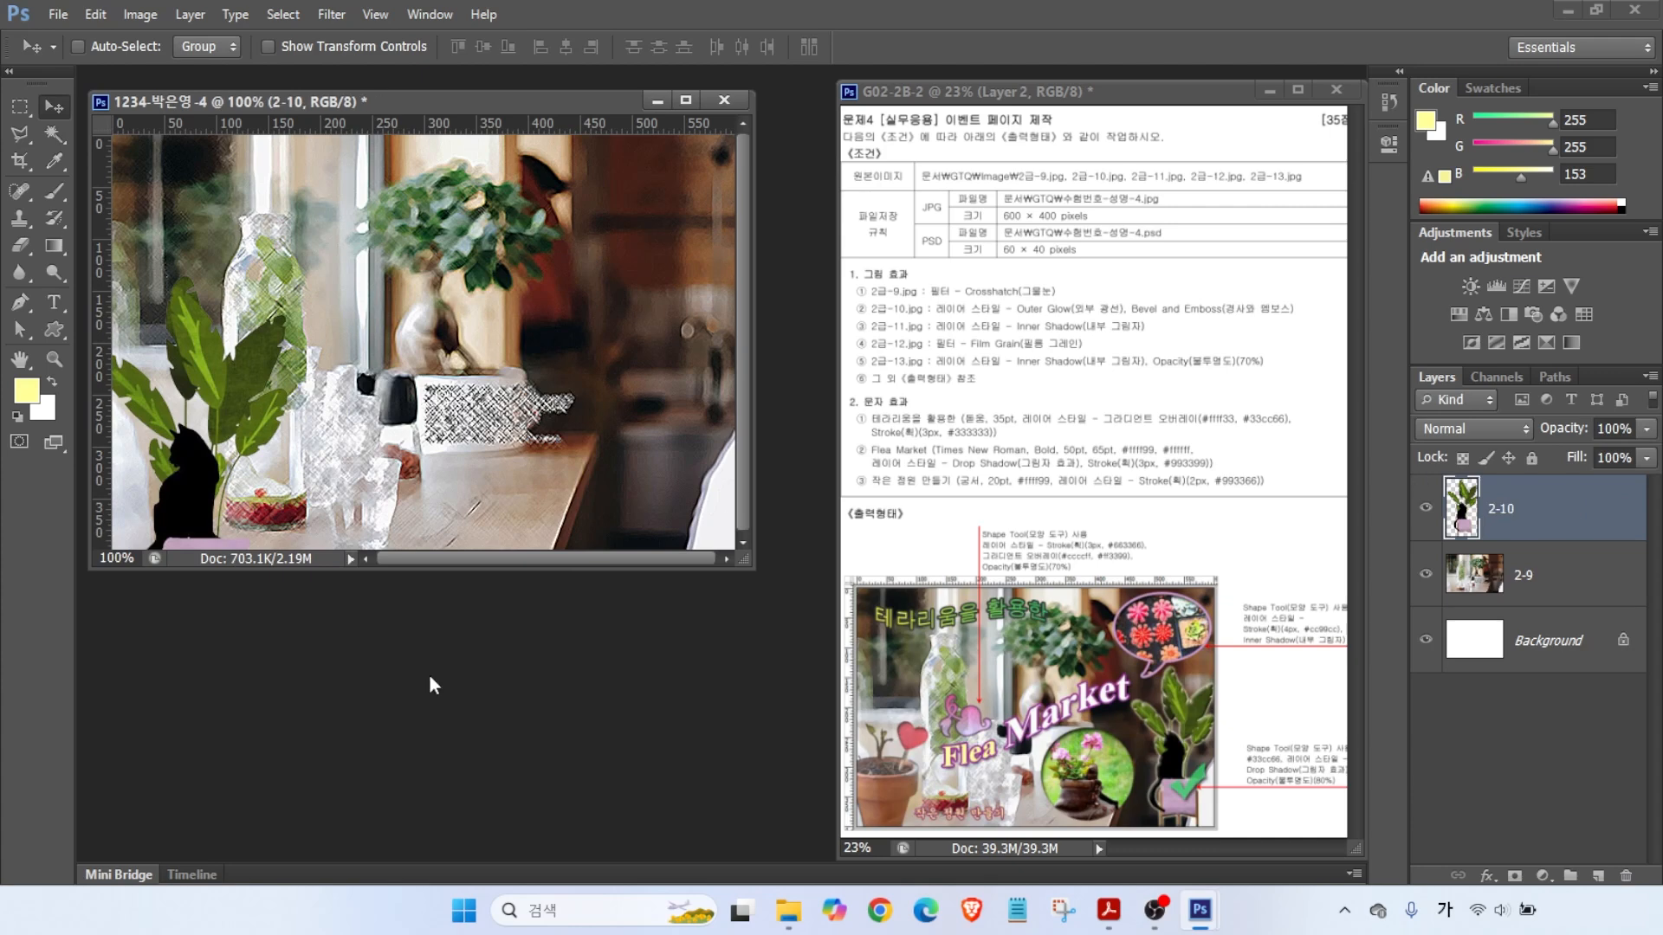
- Scale the plant-and-cat down and position it at the poster's bottom right
key("ctrl+t")
left_click_drag(322, 406, 654, 323)
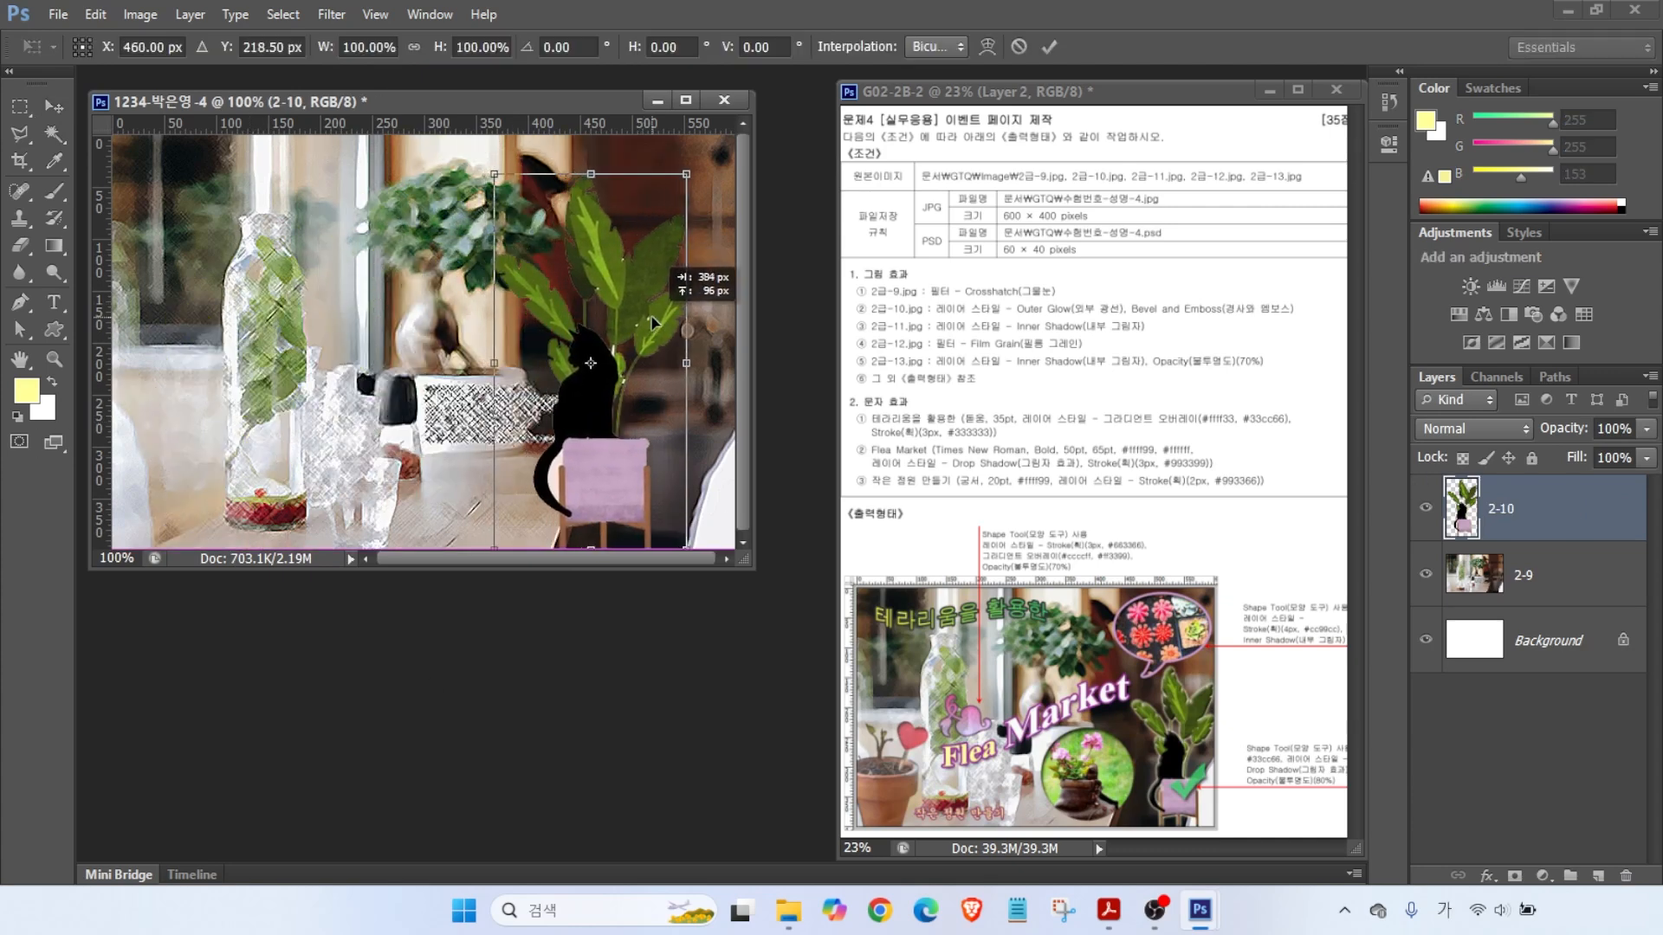
key("shift+Right")
key("shift+Right")
left_click_drag(513, 176, 593, 322)
left_click_drag(670, 381, 693, 381)
left_click_drag(620, 324, 592, 277)
key("Return")
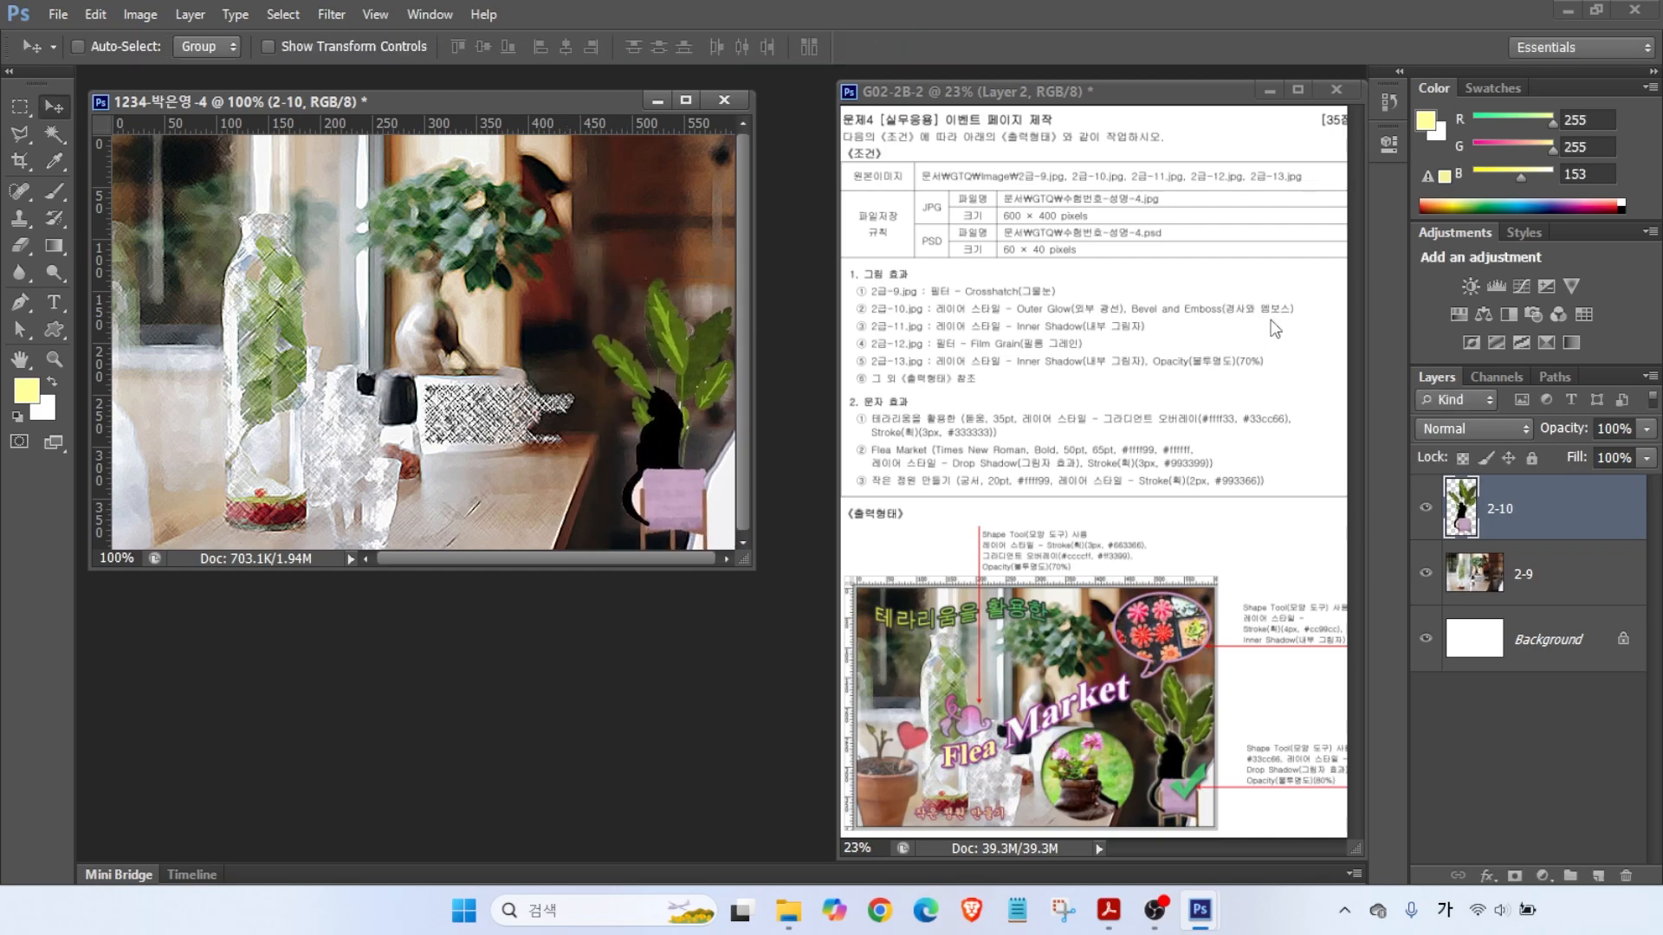
- Add Bevel & Emboss and Outer Glow effects to layer 2-10
left_click(1485, 875)
left_click(1522, 645)
left_click(678, 580)
left_click(1259, 301)
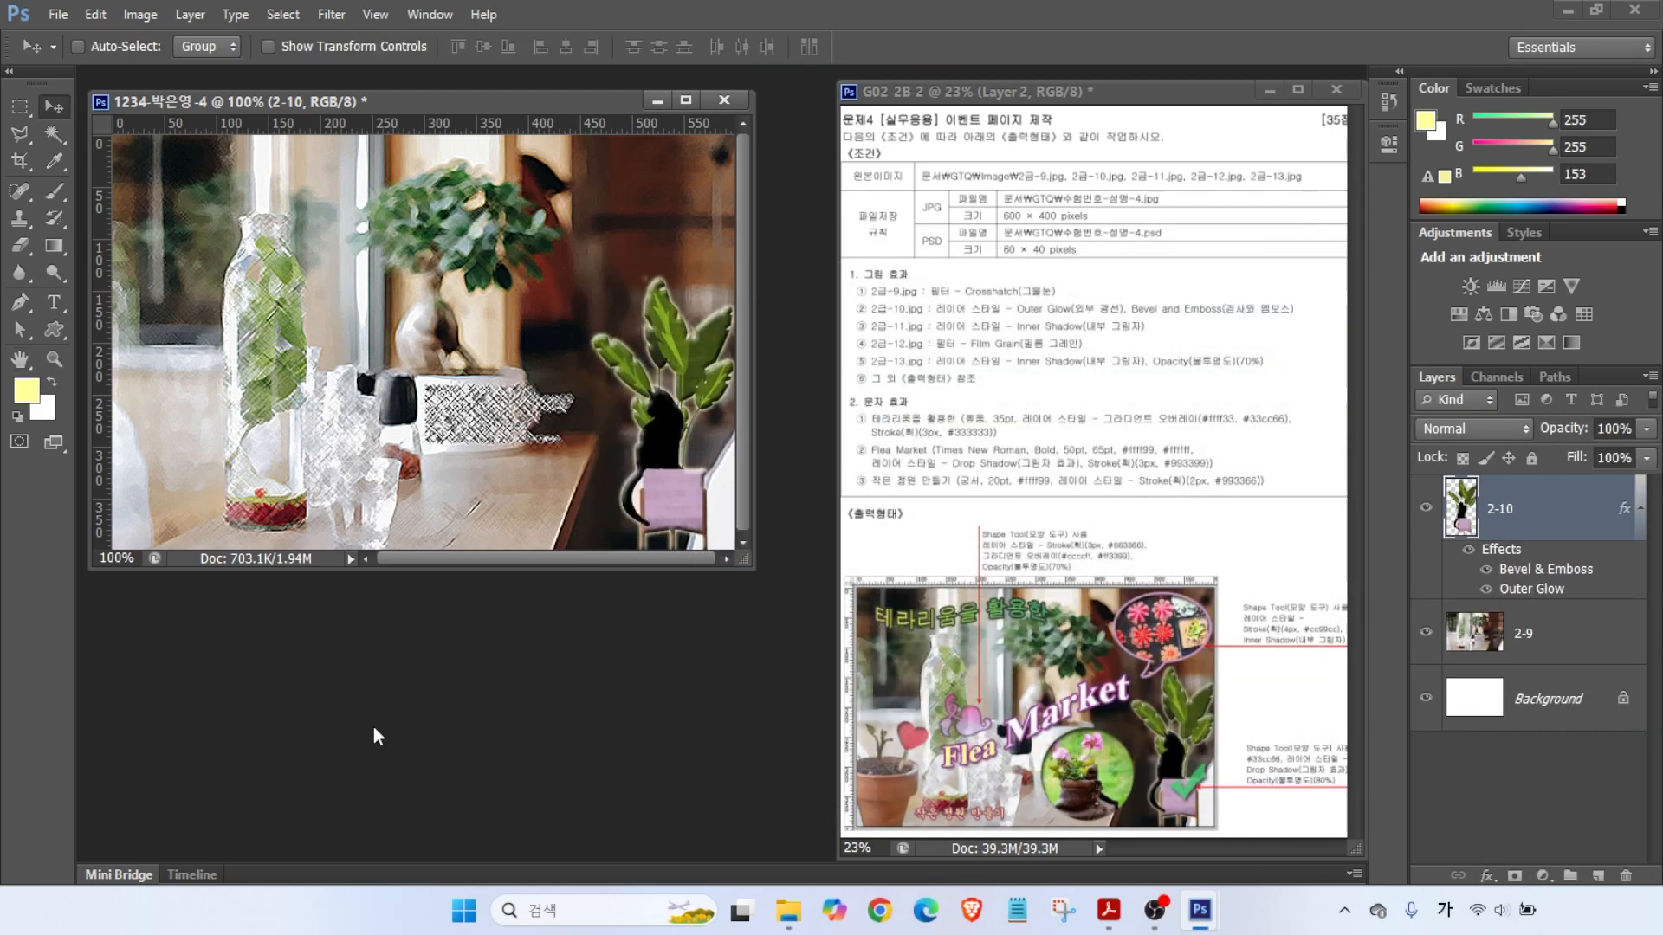
key("ctrl+o")
- Open 2급-11.jpg and draw a circular elliptical selection around the boot
key("Return")
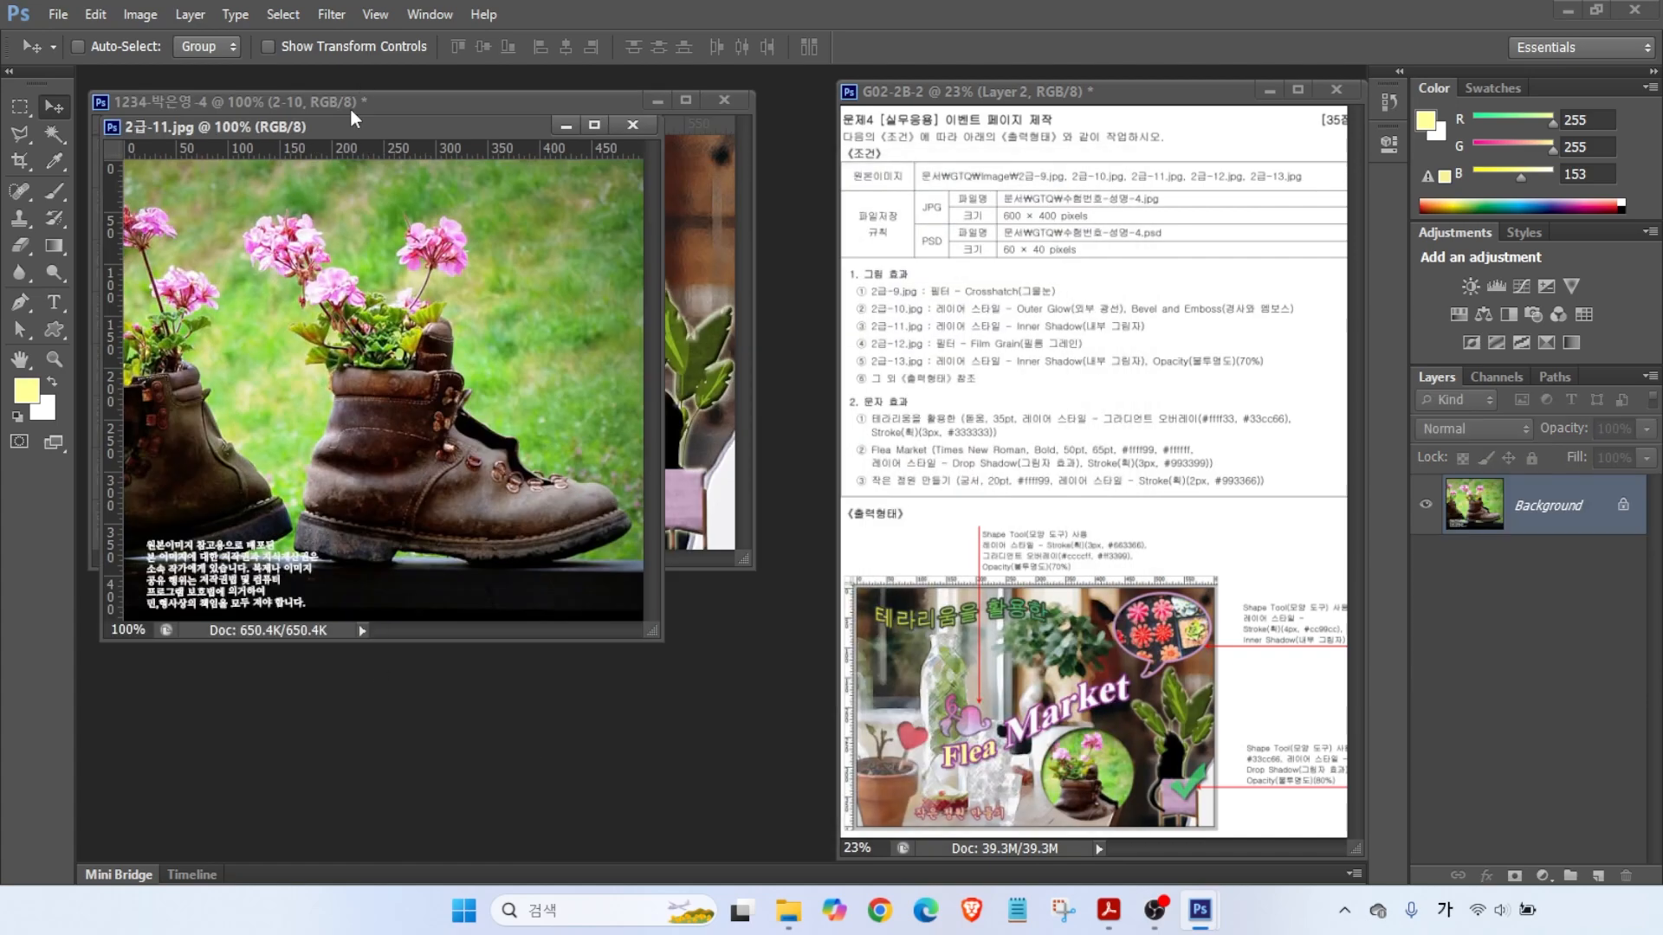
left_click_drag(360, 128, 512, 238)
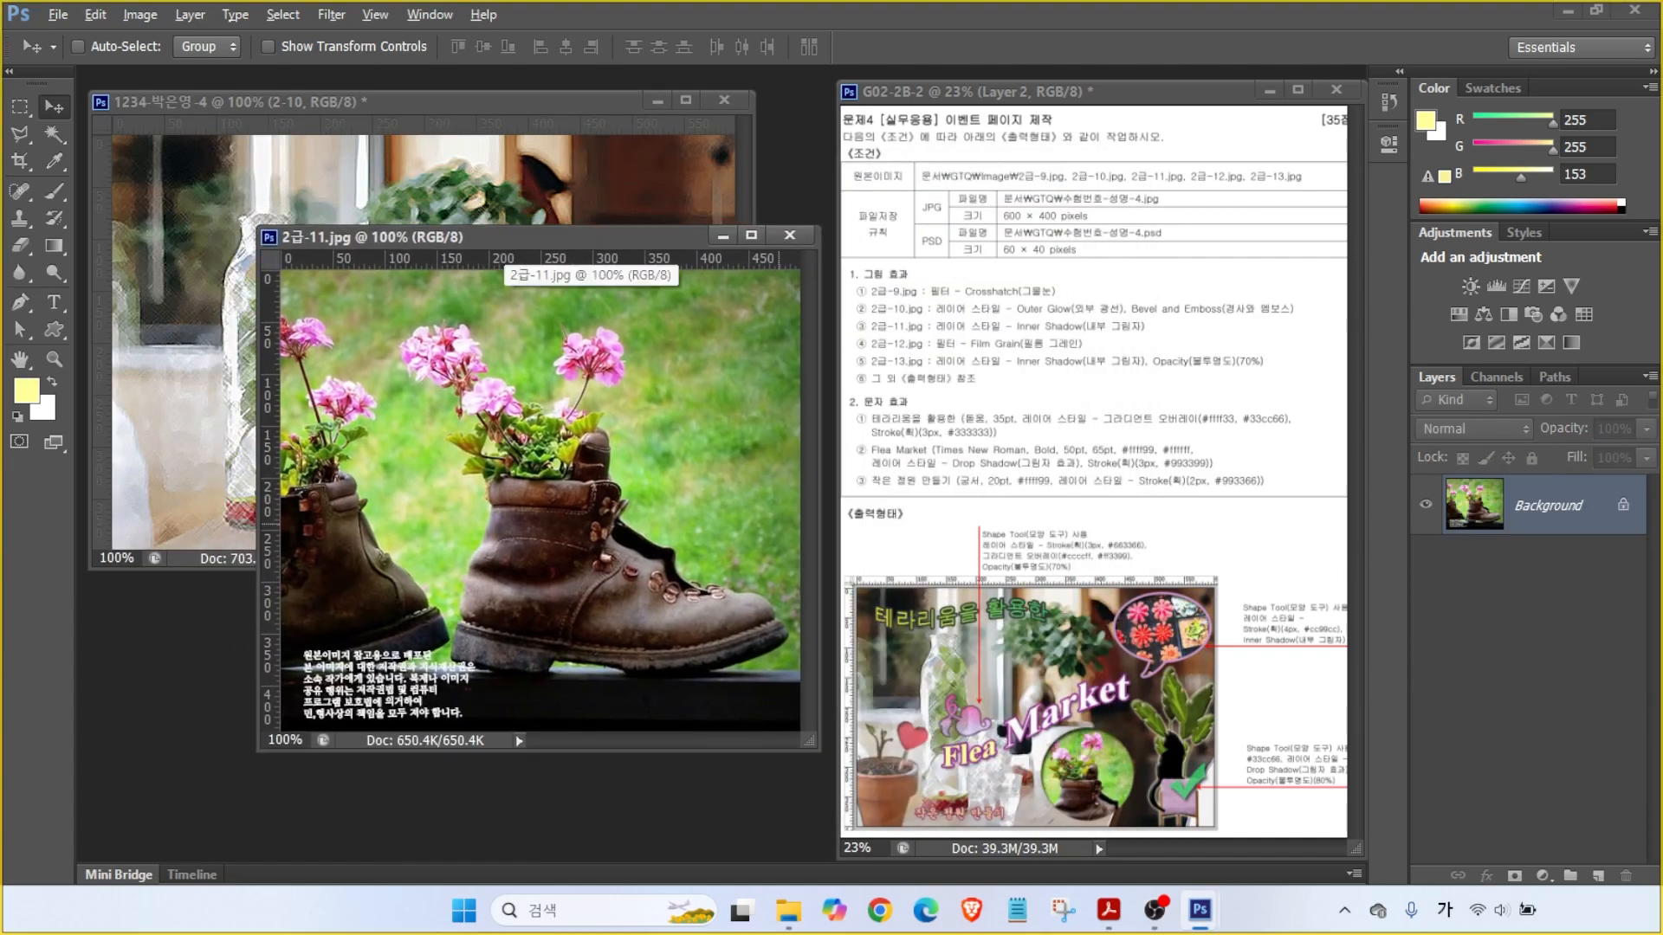
mouse_move(1117, 821)
left_mouse_down()
mouse_move(1076, 701)
mouse_move(1140, 836)
left_mouse_up()
left_click_drag(19, 106, 19, 105)
left_click(99, 122)
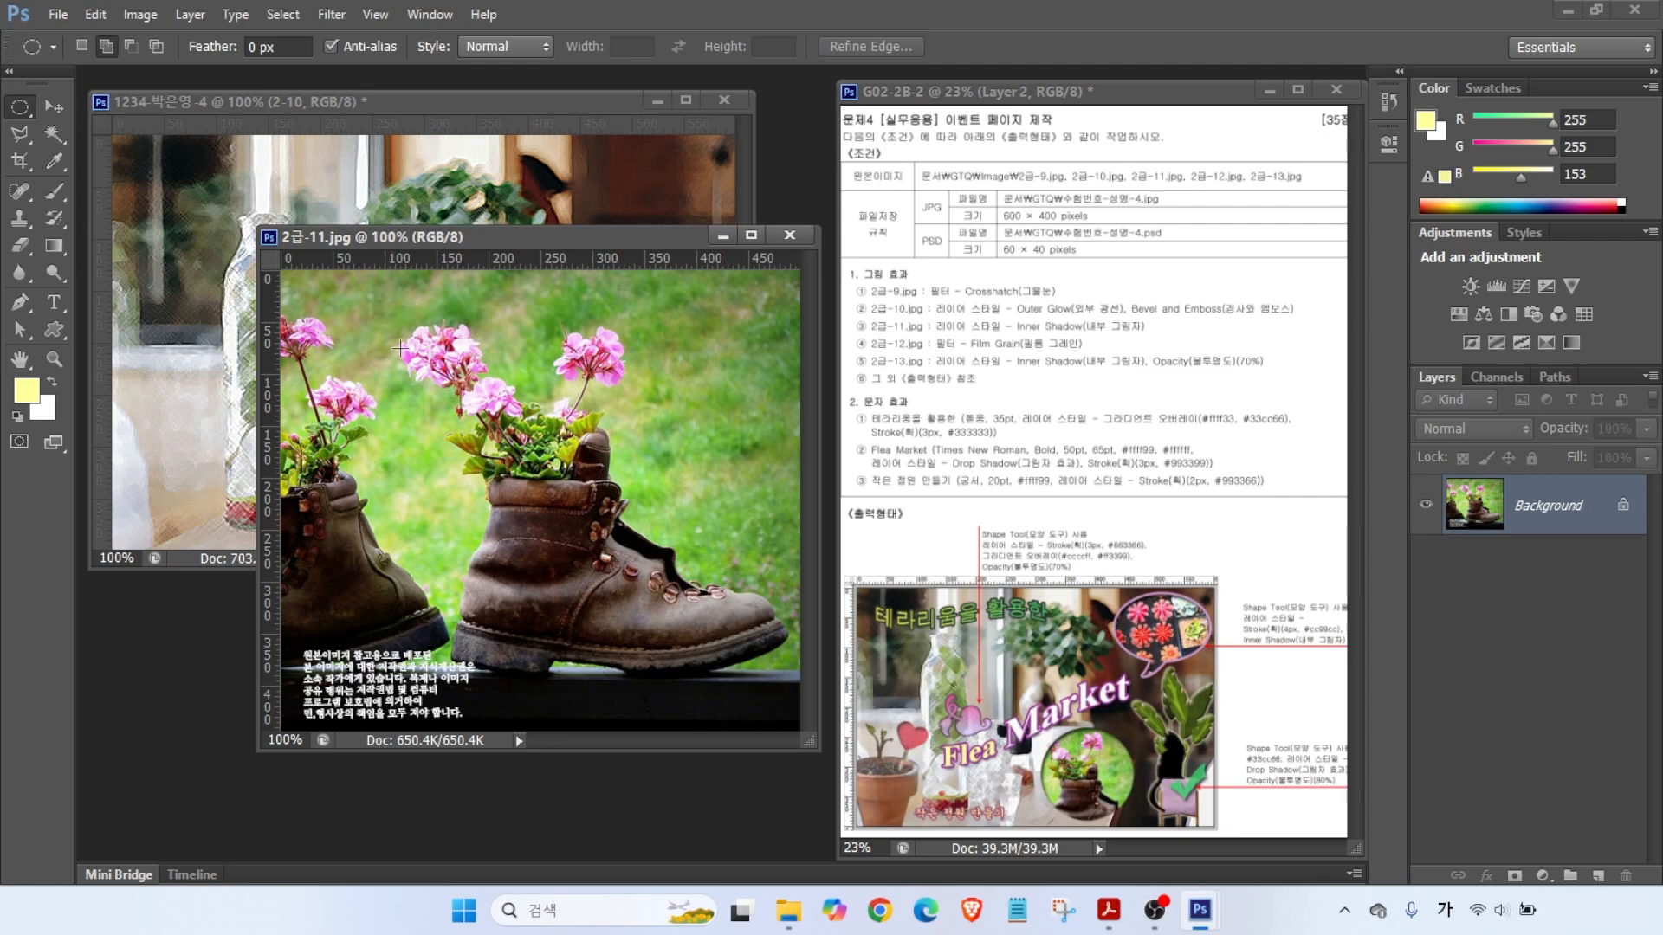
left_click_drag(409, 358, 742, 735)
left_click_drag(419, 309, 721, 738)
left_click_drag(459, 233, 490, 257)
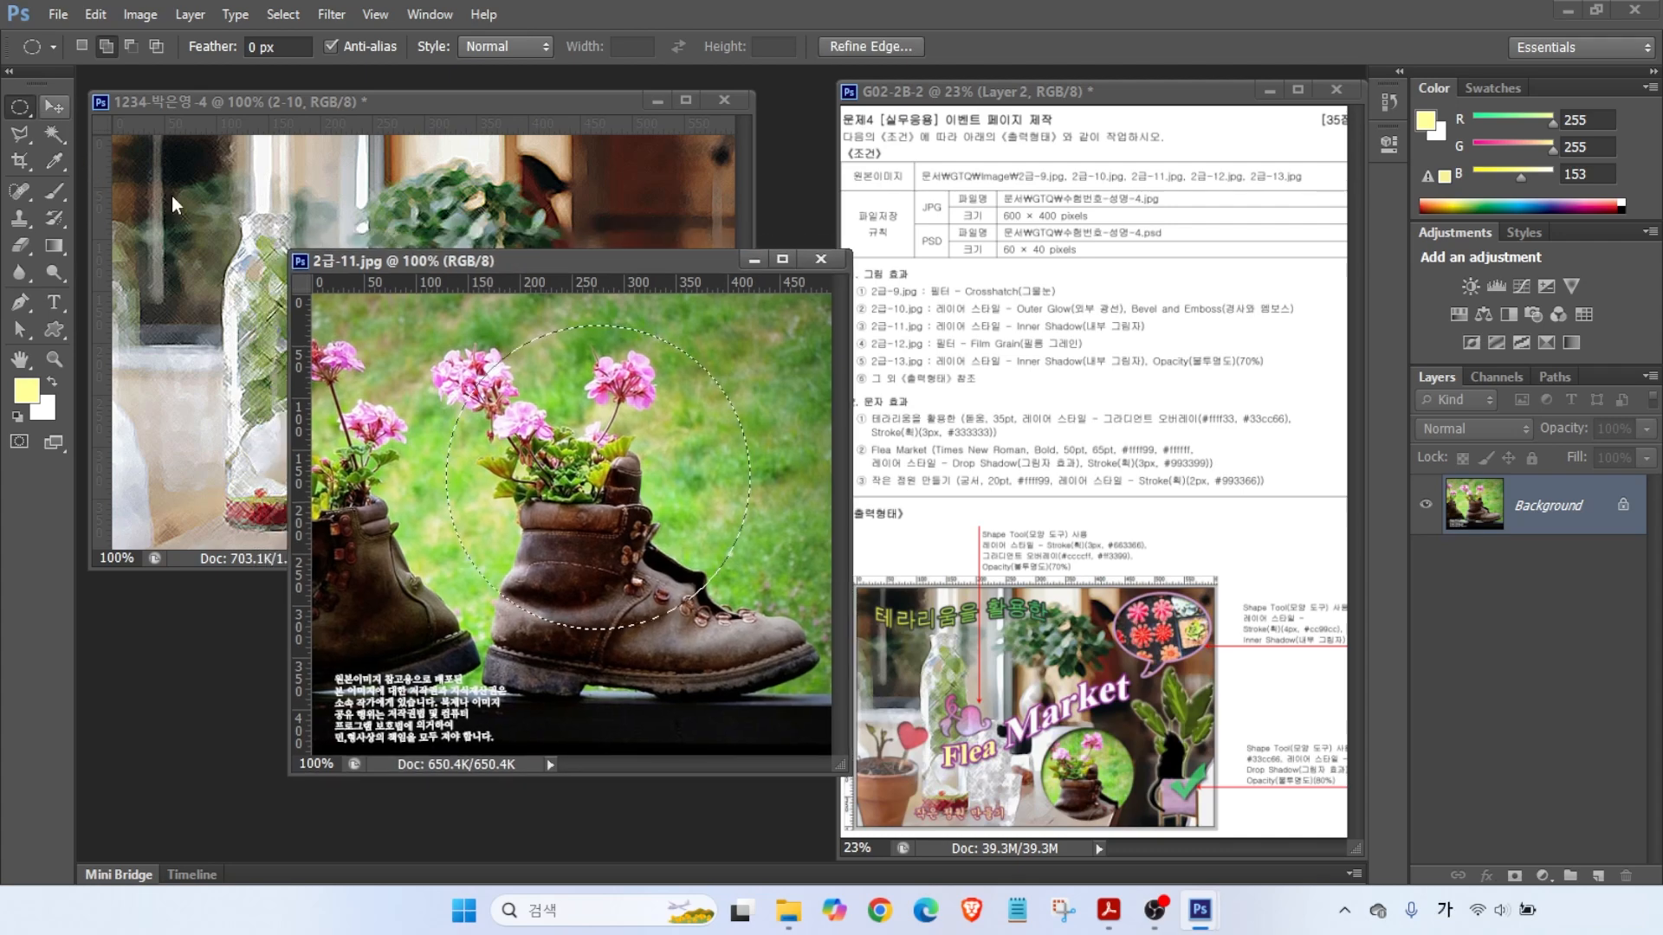
- Move the boot circle into the poster as layer 2-11
left_click(53, 106)
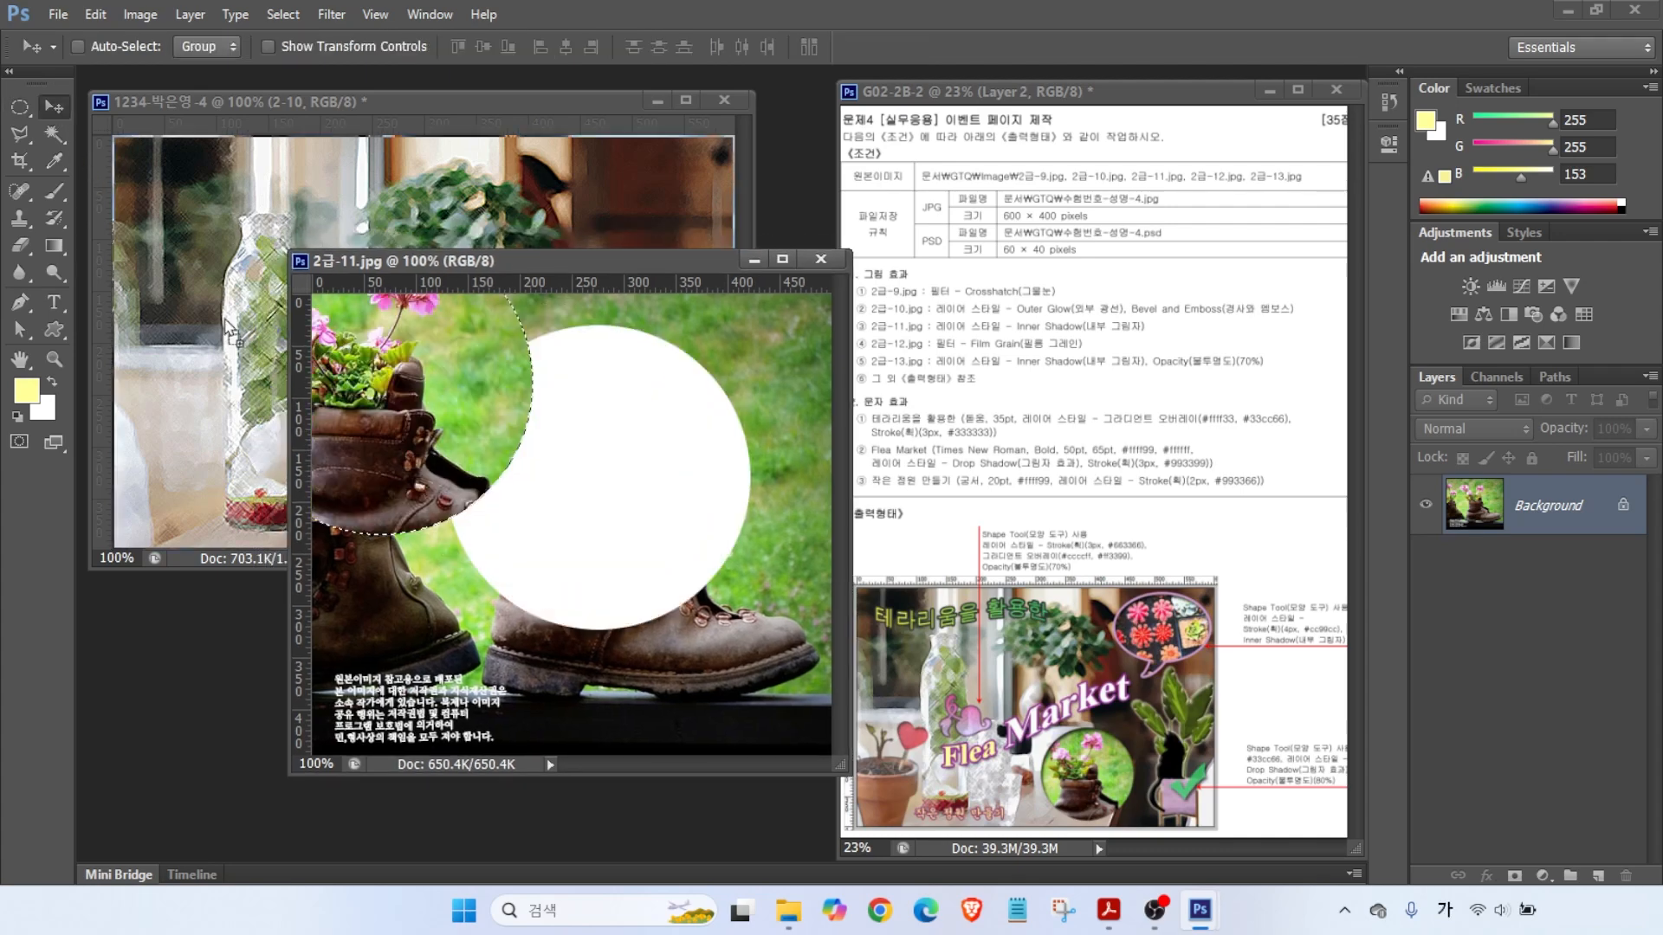
left_click_drag(723, 496, 433, 383)
double_click(1531, 510)
key("Return")
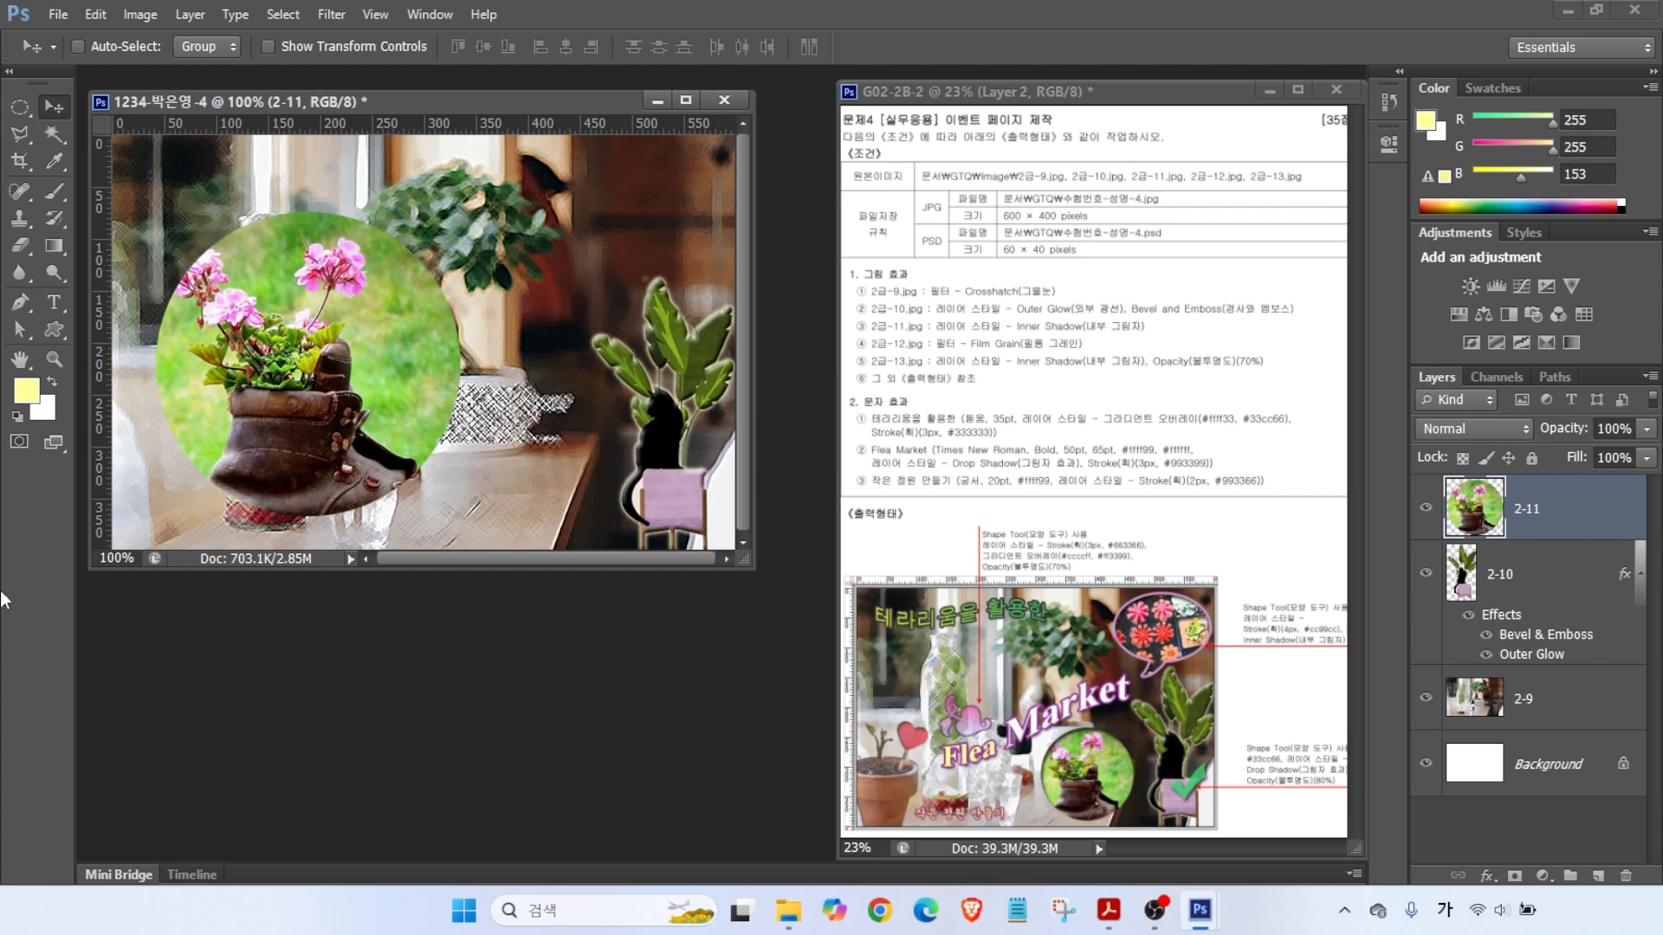
- Shrink the boot circle to about 61% and move it right and down
key("ctrl+t")
left_click_drag(156, 212, 277, 334)
left_click_drag(422, 454, 560, 469)
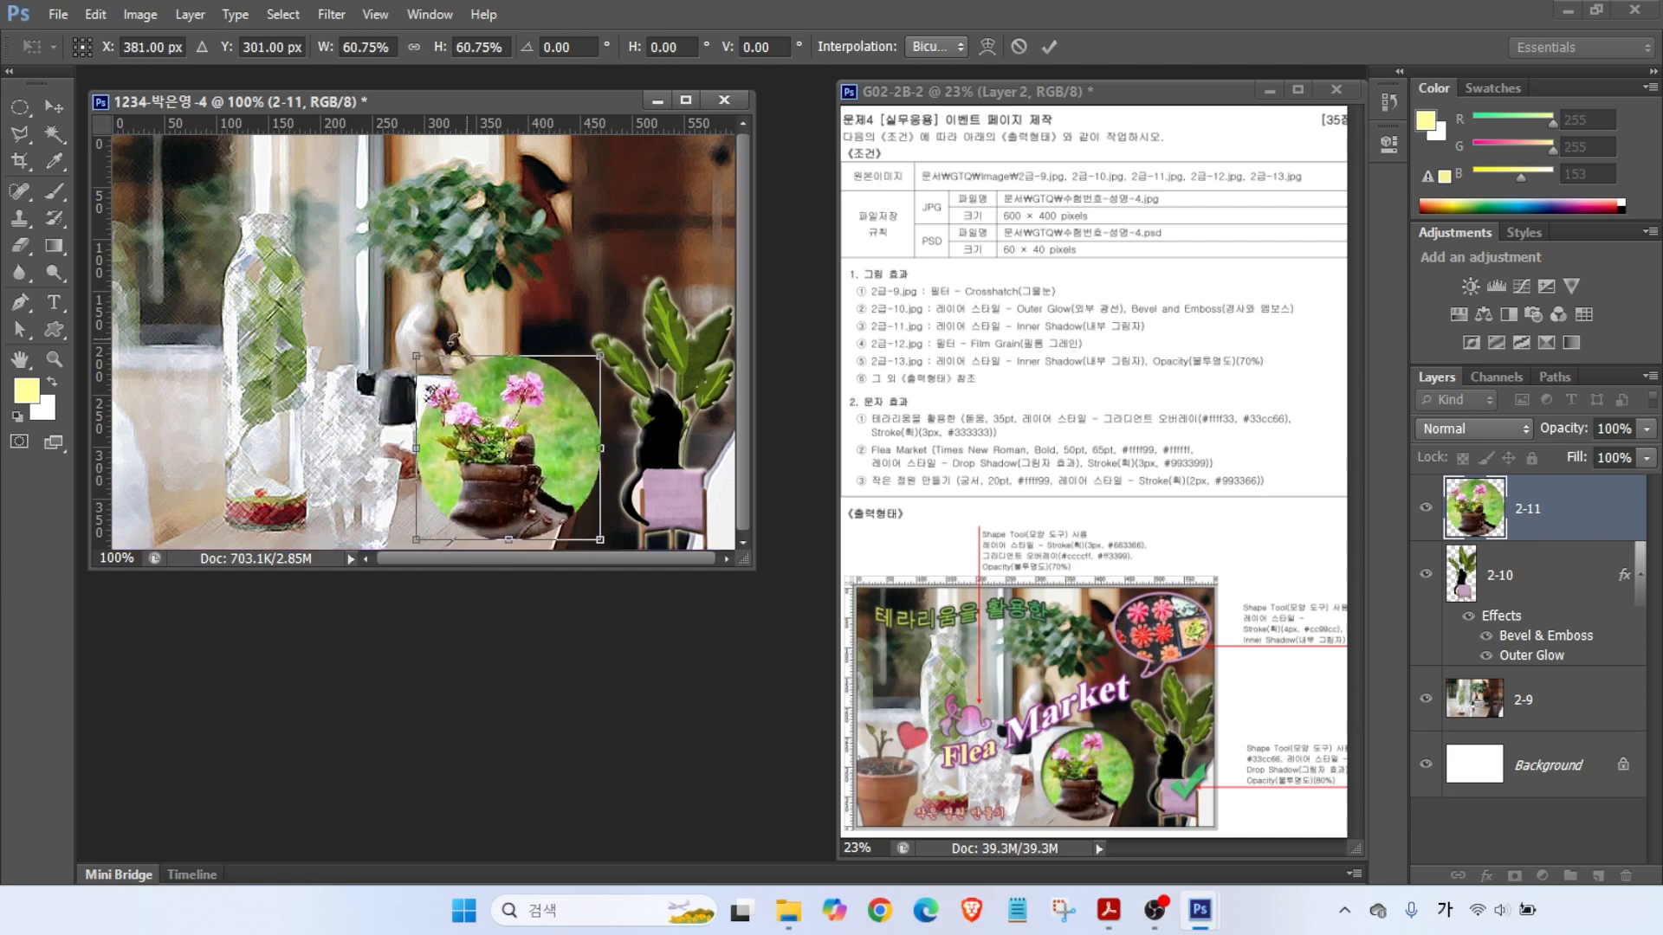
left_click_drag(417, 353, 433, 372)
key("Return")
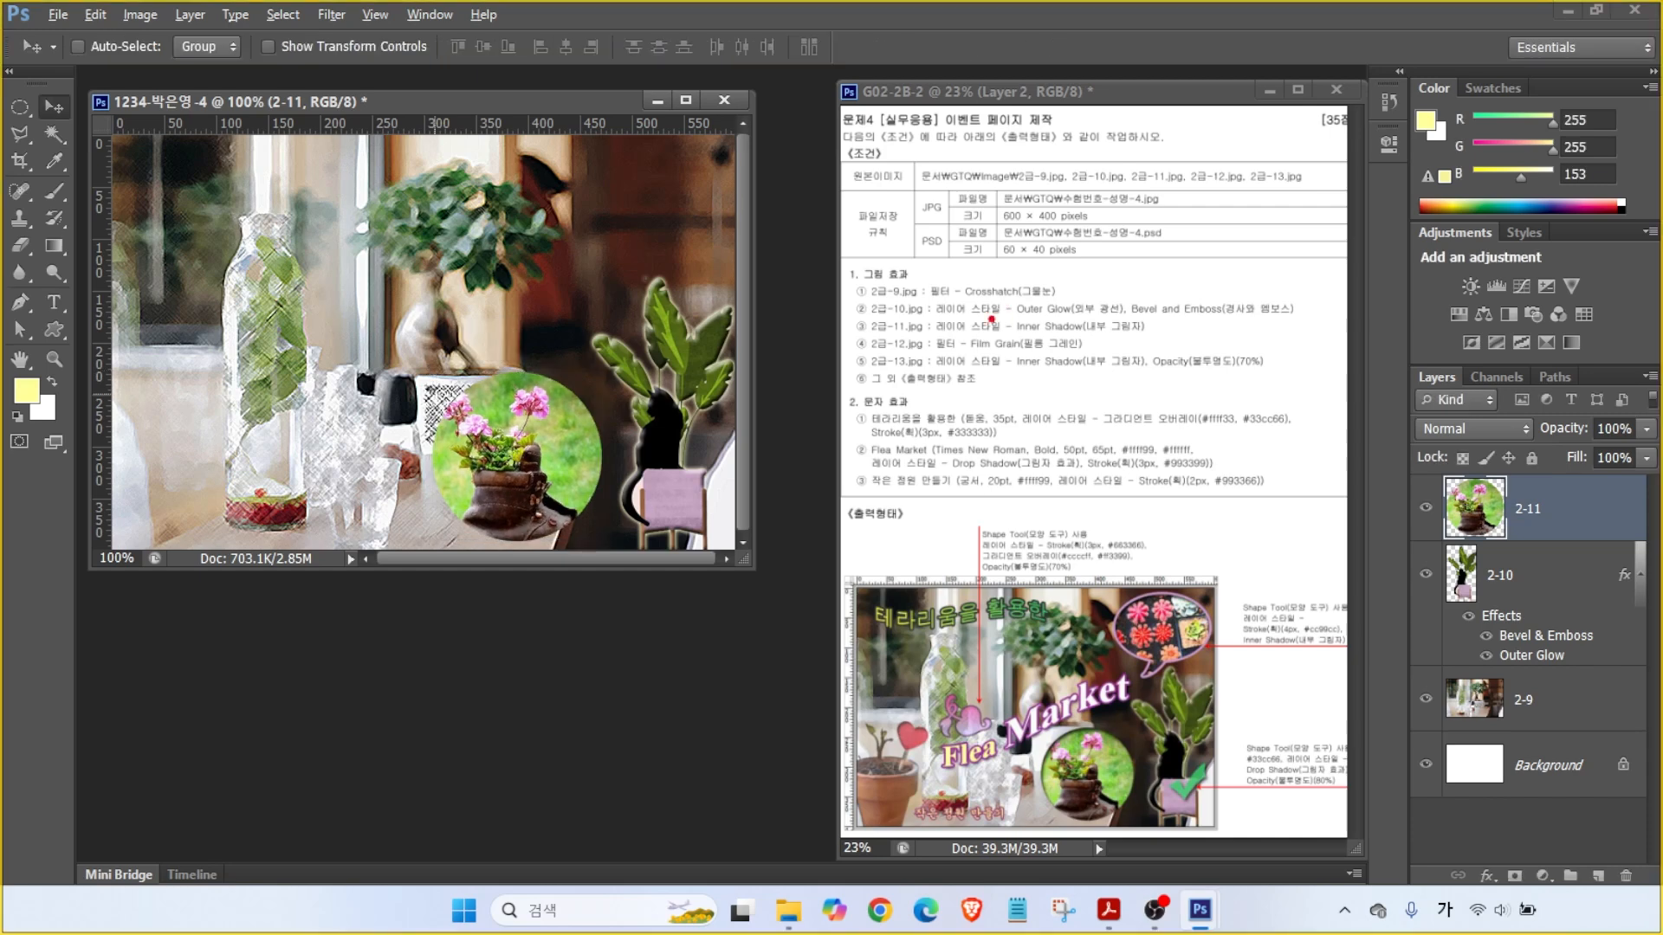
left_click_drag(968, 317, 1052, 277)
left_click_drag(916, 329, 1147, 330)
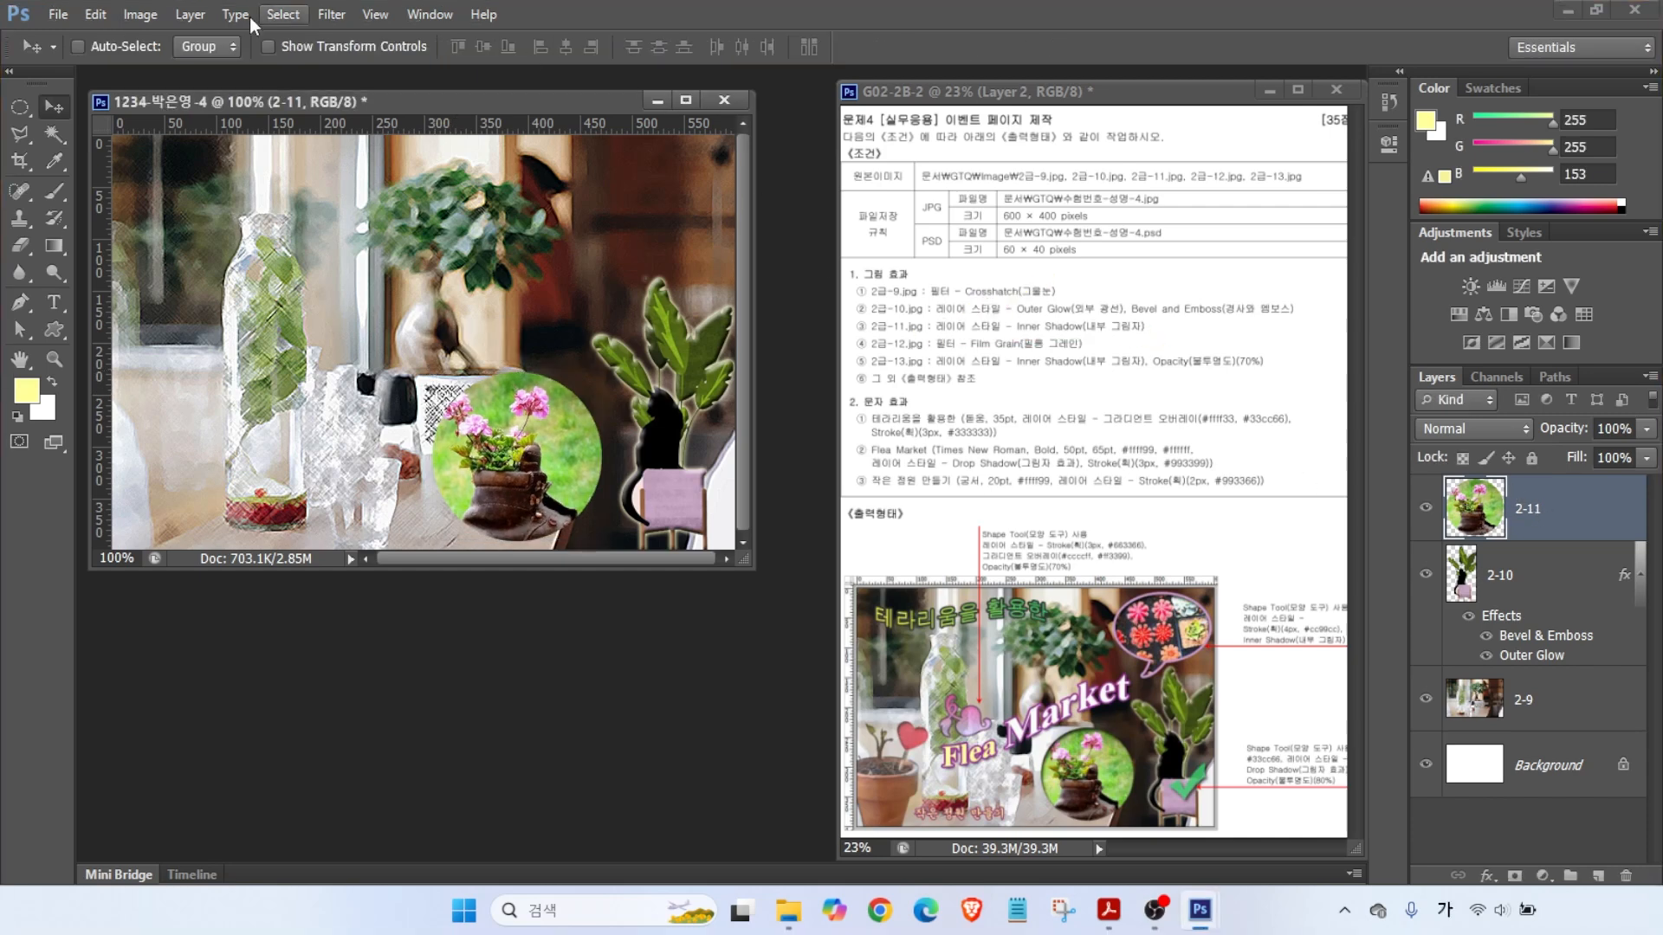
- Add an Inner Shadow effect to layer 2-11
left_click(1499, 878)
left_click(1517, 712)
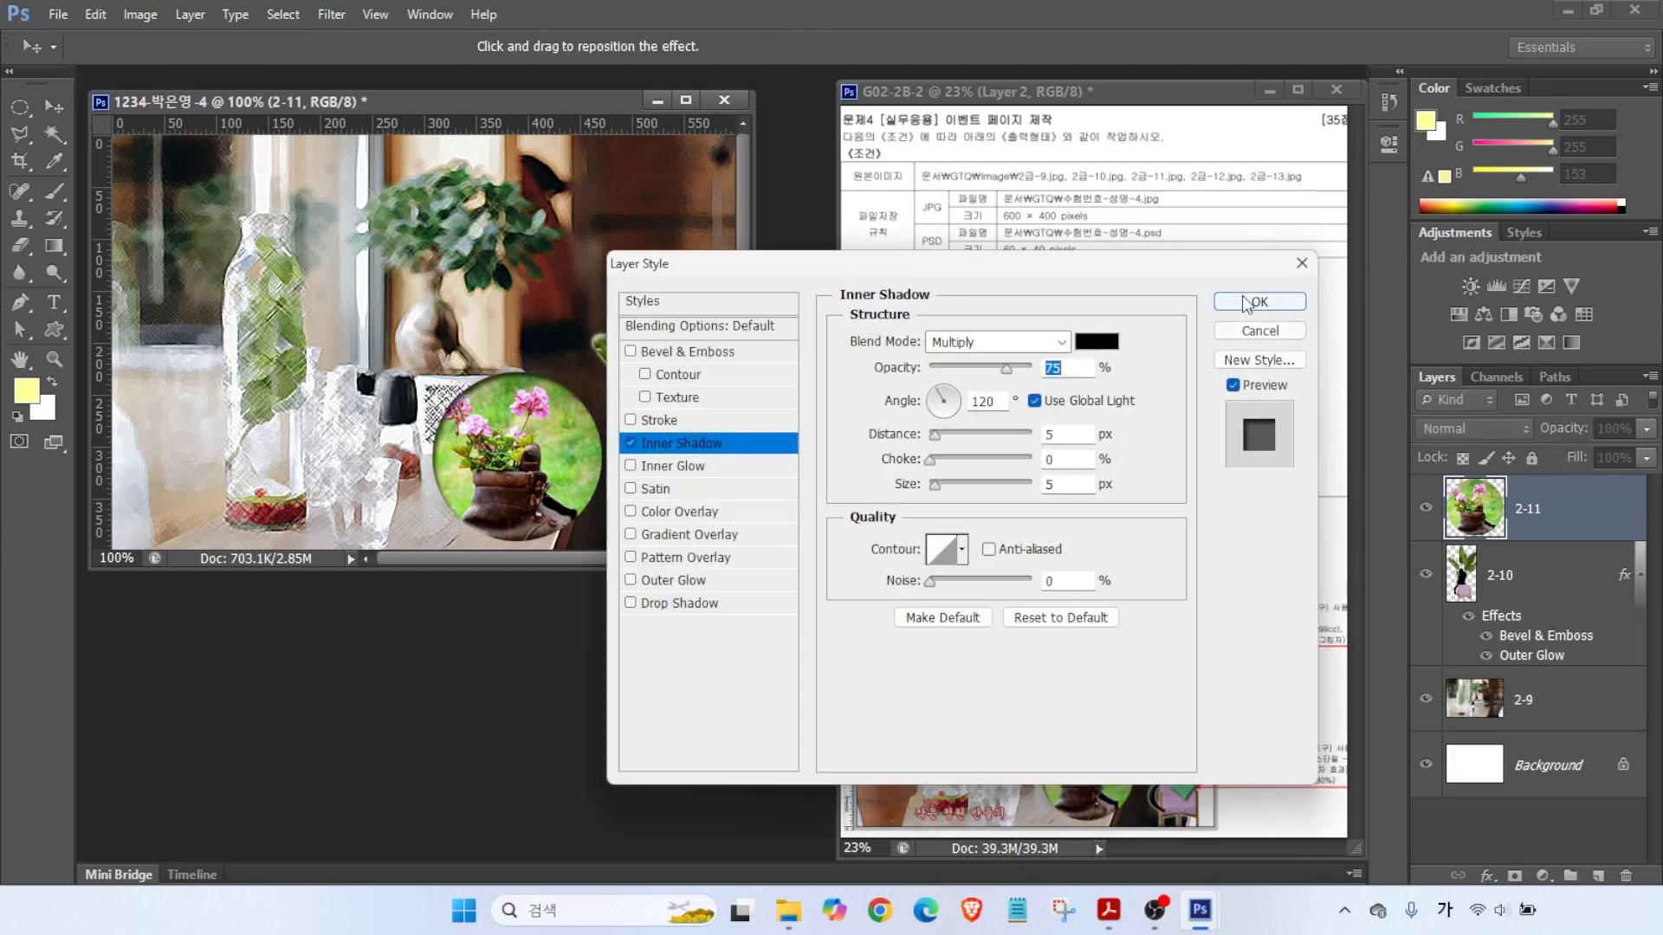
left_click(1258, 311)
- Select the cactus photo 2급-12.jpg in the Open dialog
key("ctrl+o")
left_click(932, 613)
mouse_move(1013, 637)
left_mouse_down()
mouse_move(954, 688)
mouse_move(872, 565)
mouse_move(1044, 594)
mouse_move(994, 659)
left_mouse_up()
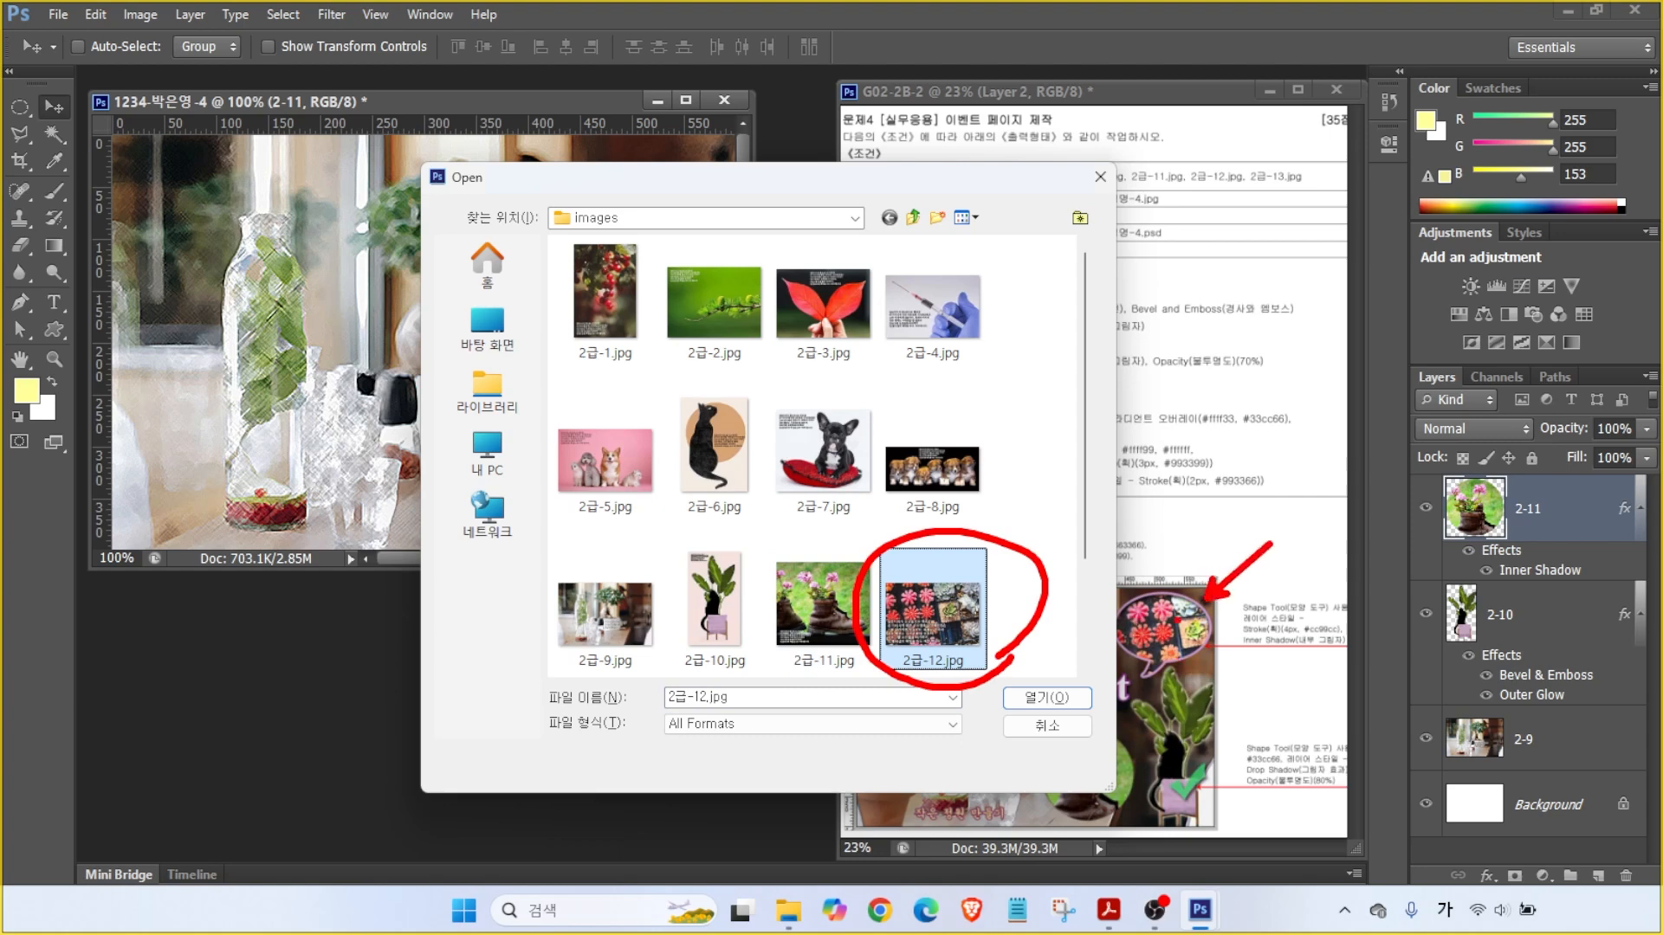
- Open the cactus photo 2급-12.jpg and move its window lower down
key("Escape")
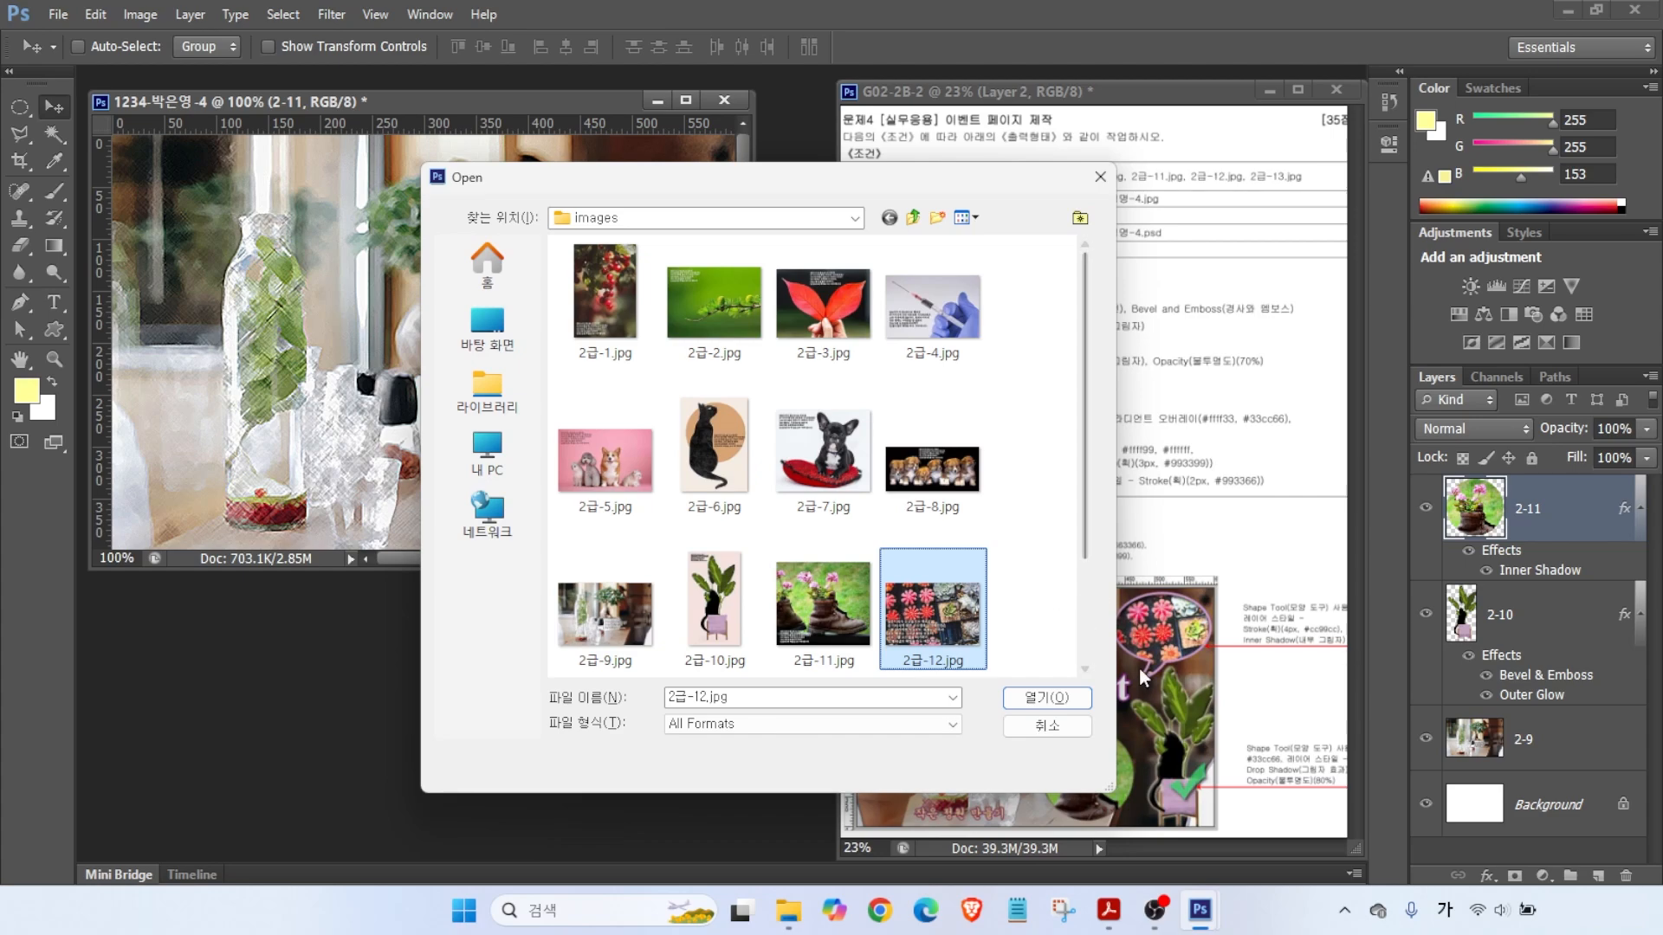
left_click(1040, 697)
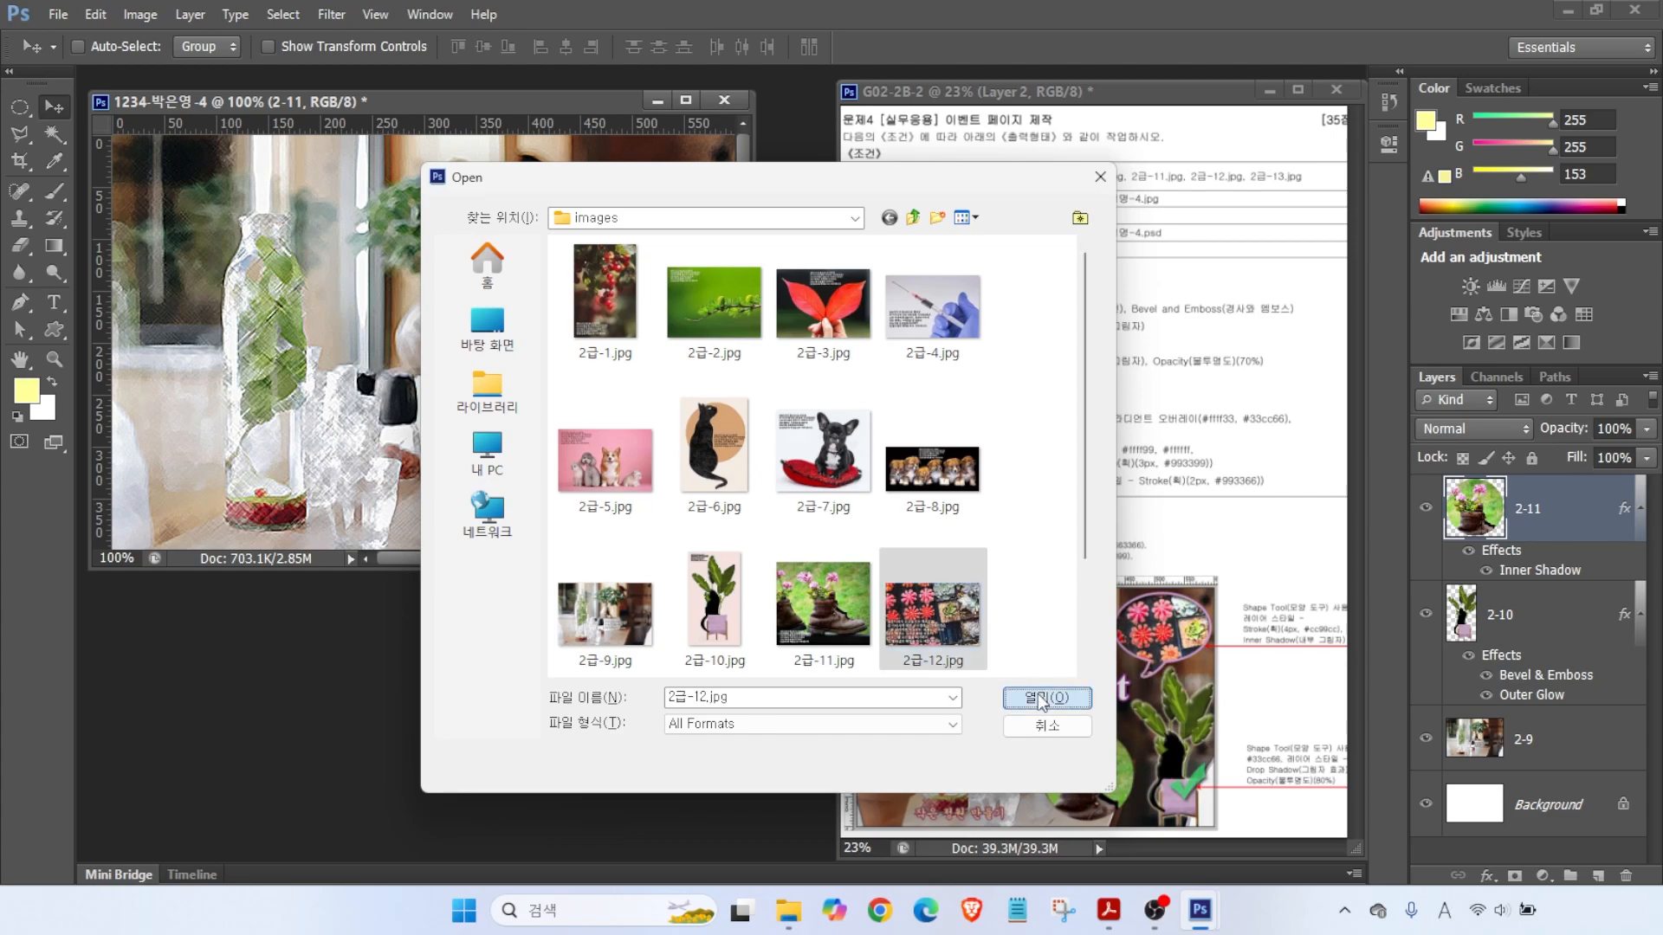
left_click_drag(335, 137, 536, 501)
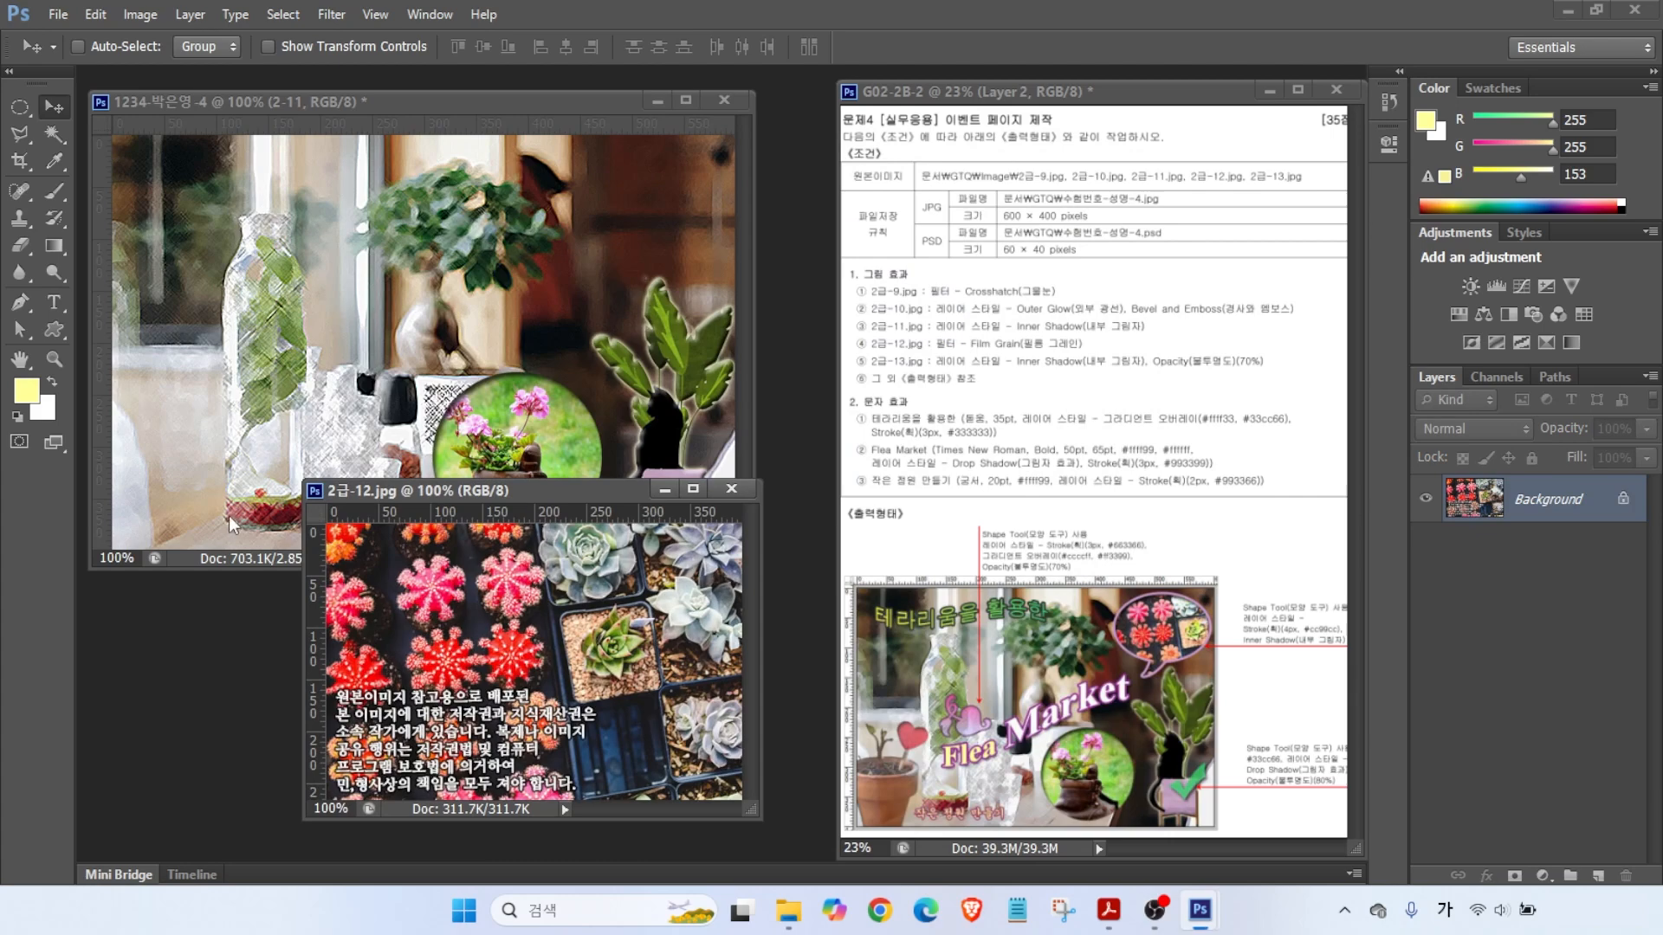
- Draw a pale yellow speech-bubble custom shape at the poster's upper right
left_click(225, 99)
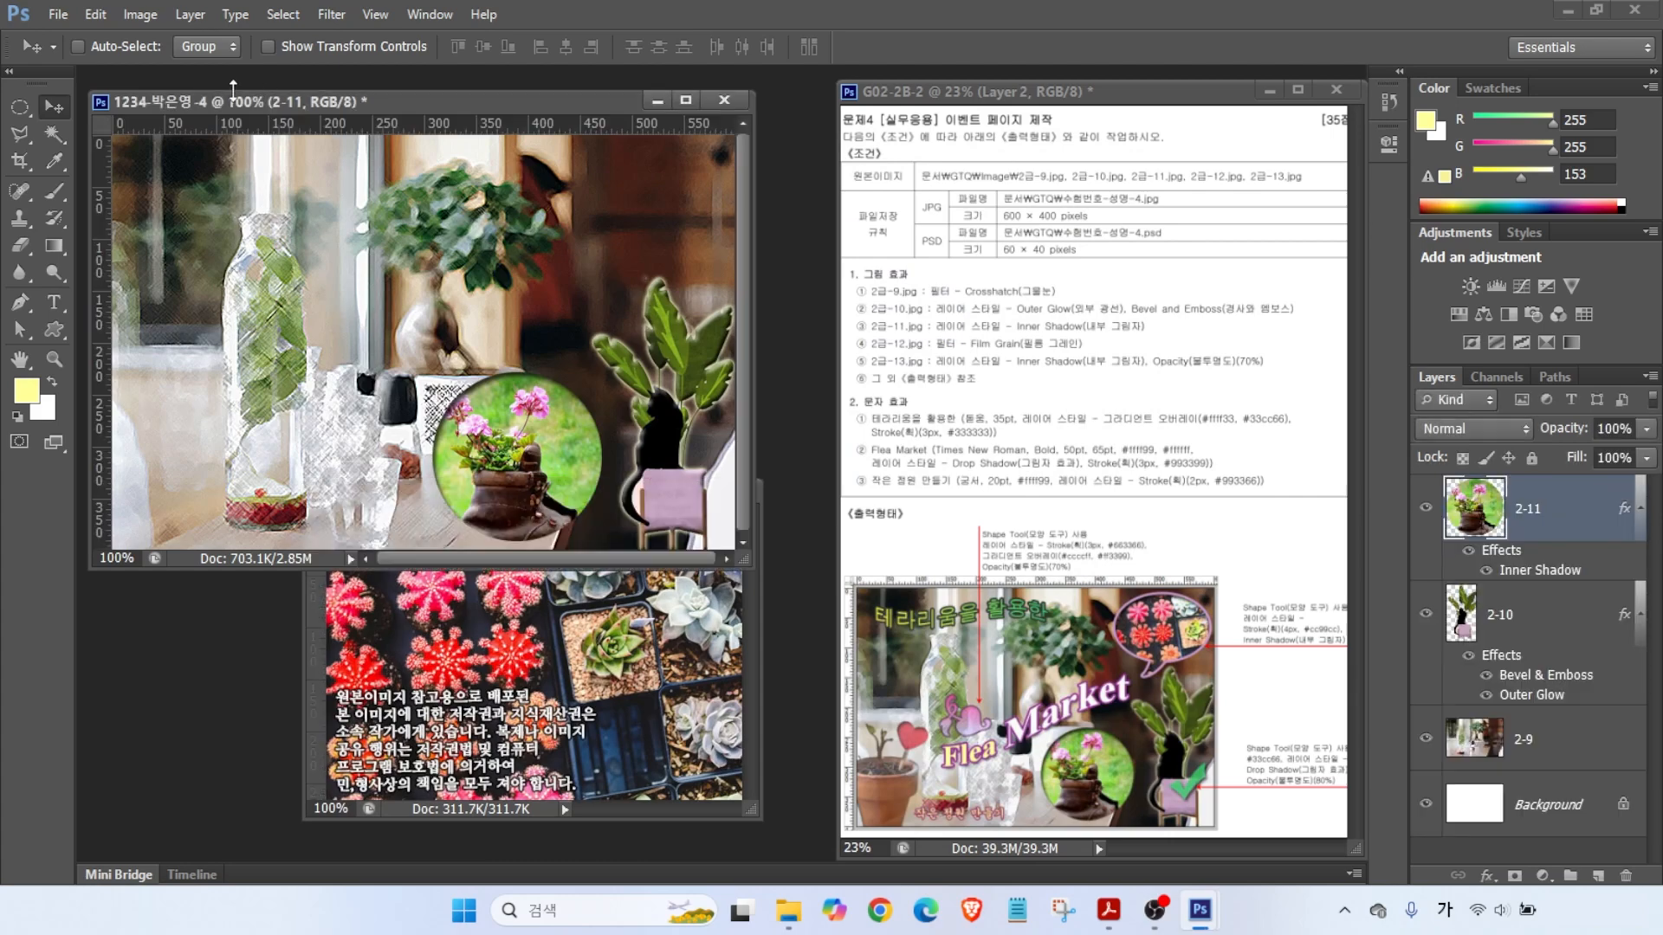
left_click(54, 329)
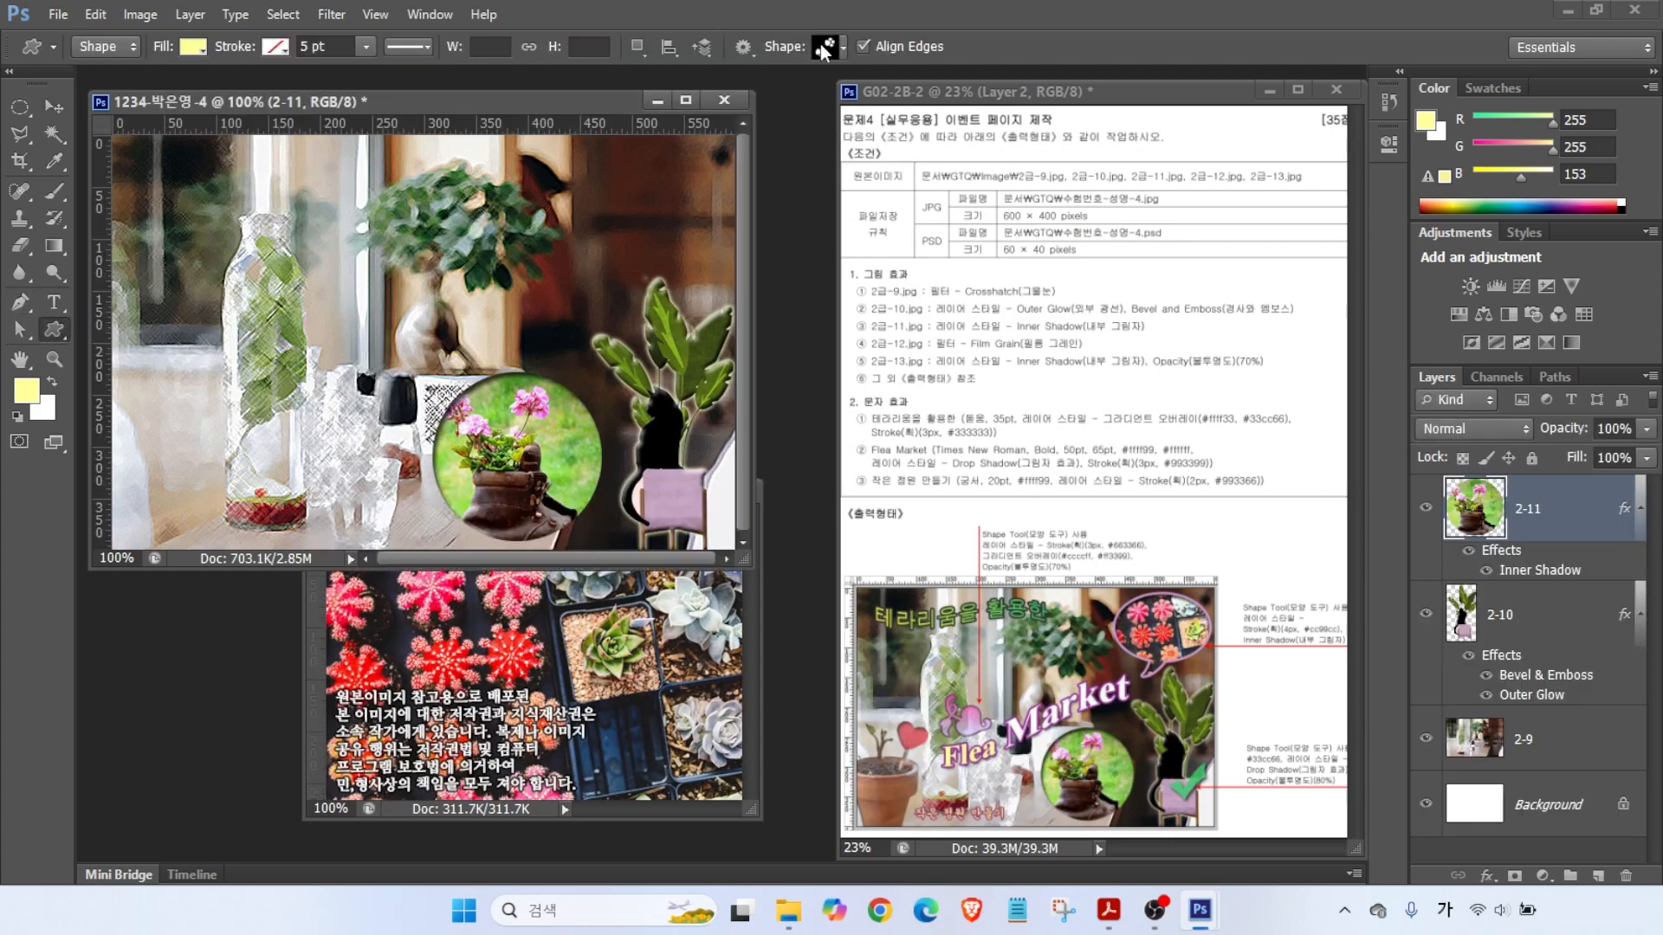
left_click(827, 48)
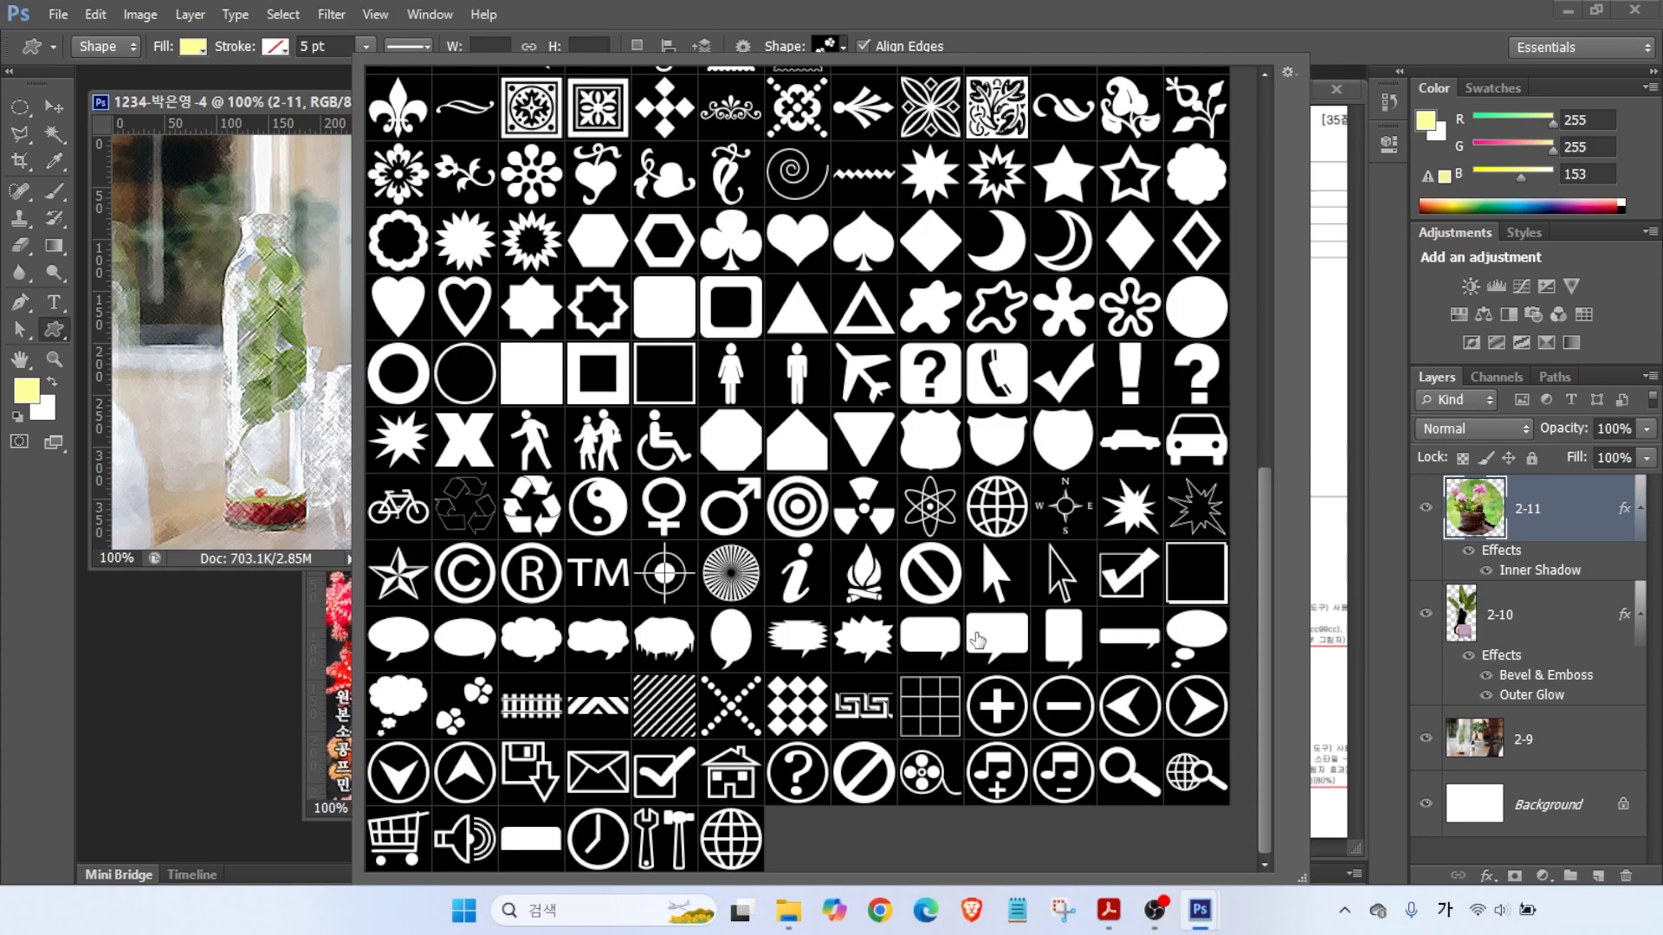
left_click(417, 645)
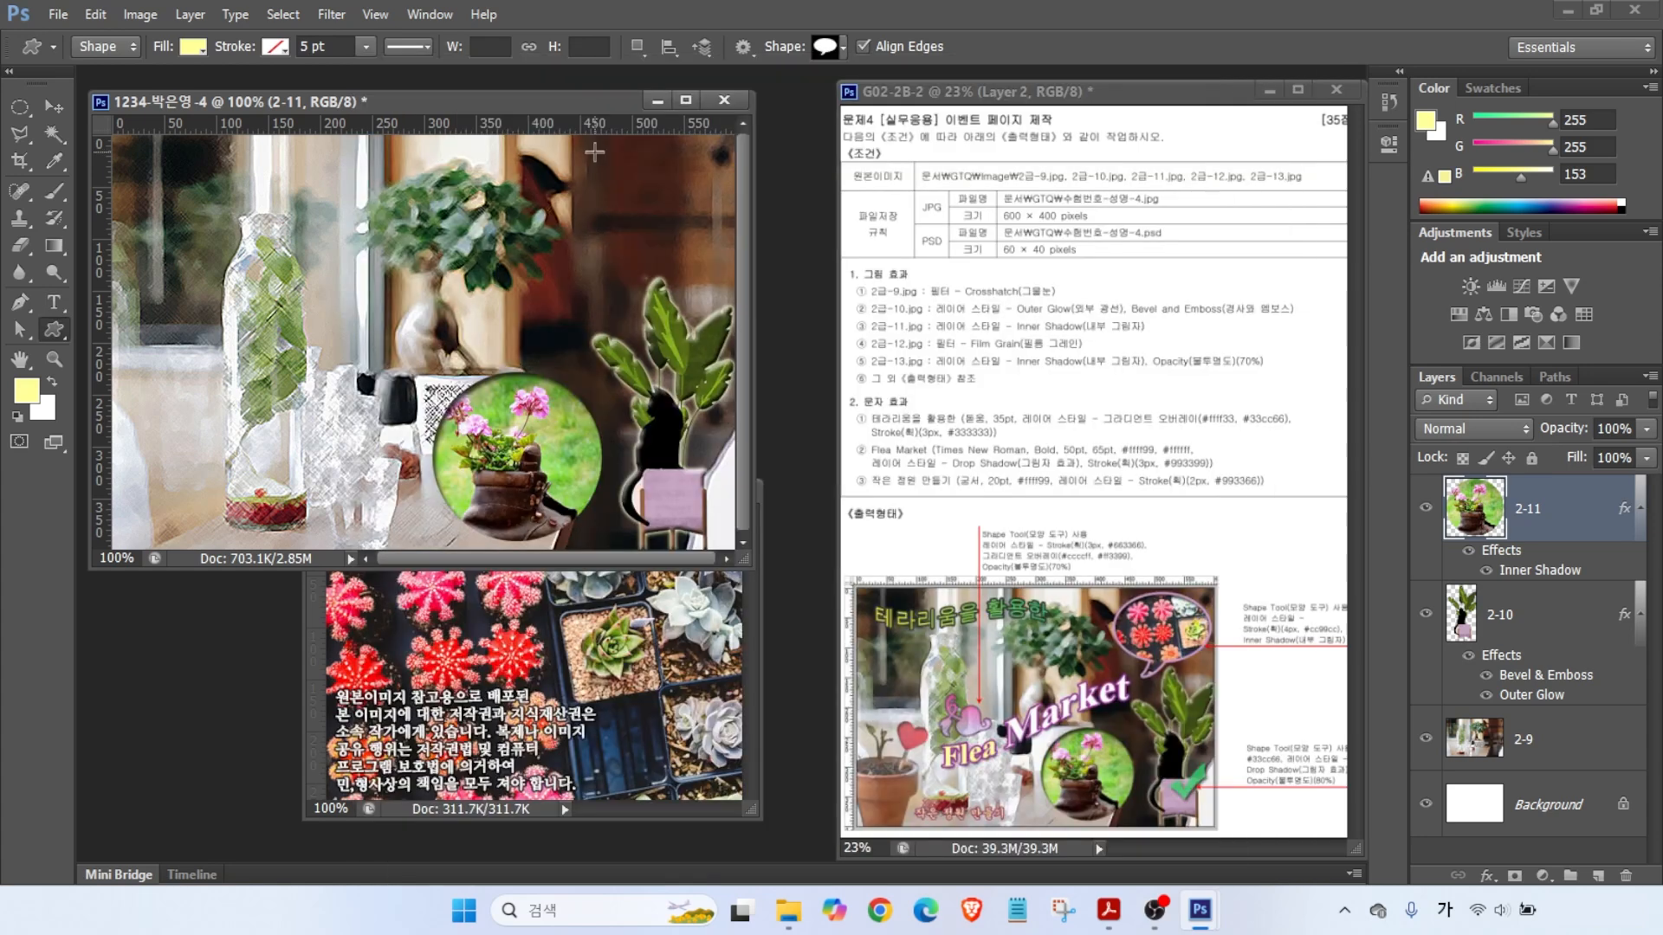
left_click_drag(522, 146, 714, 313)
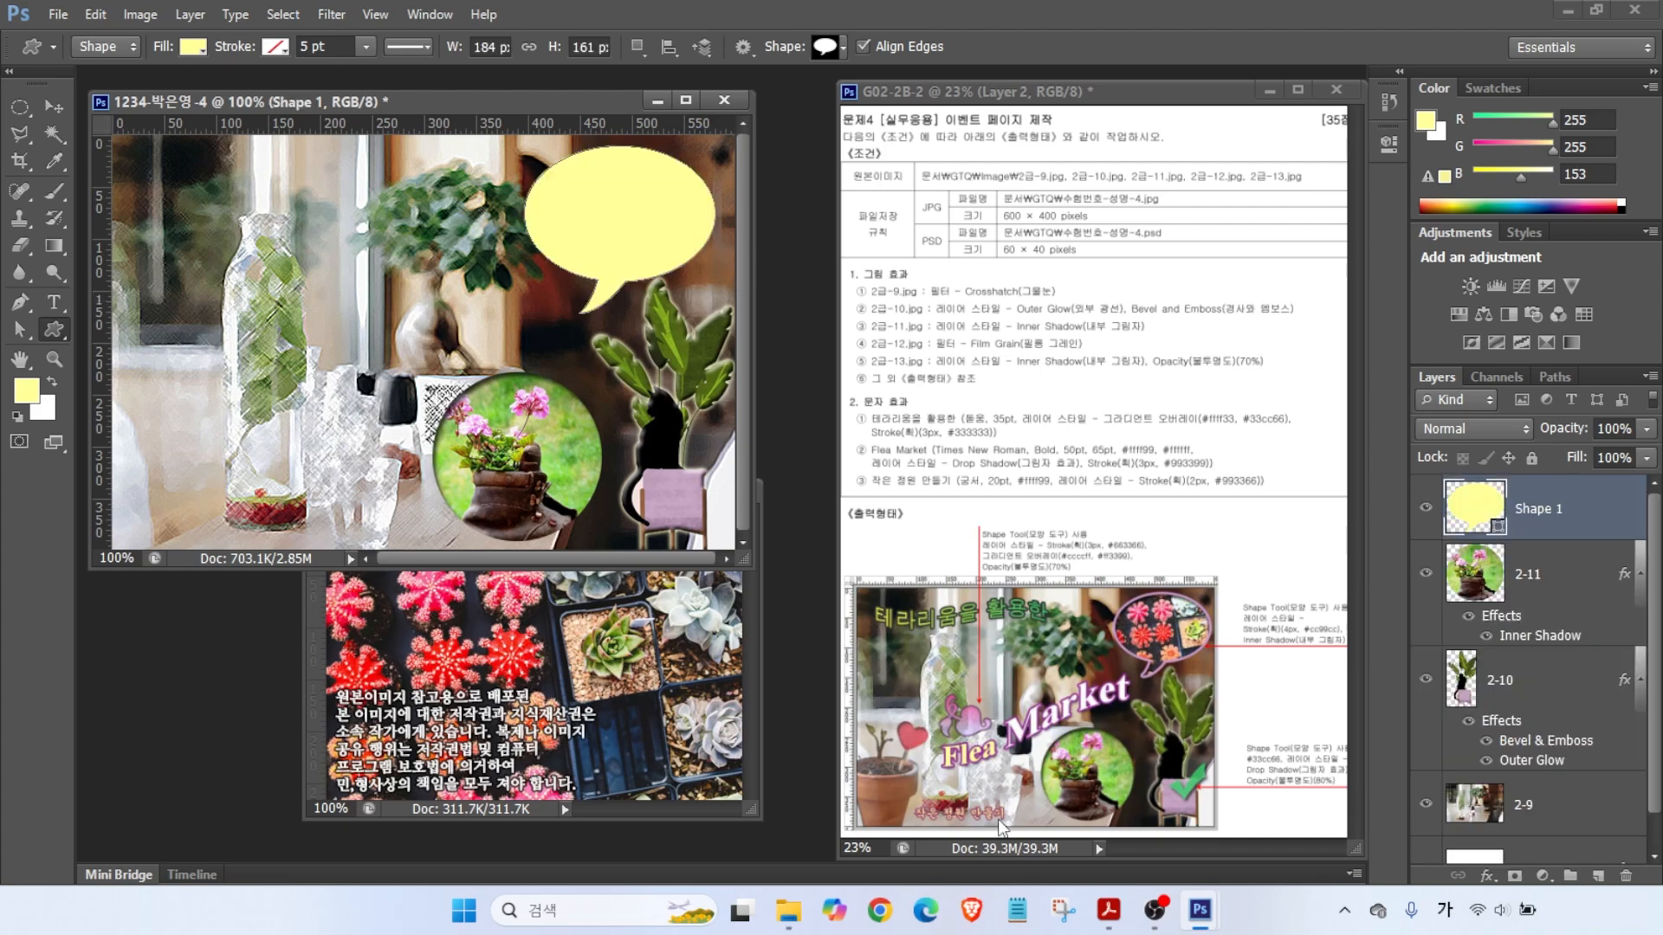
left_click(589, 693)
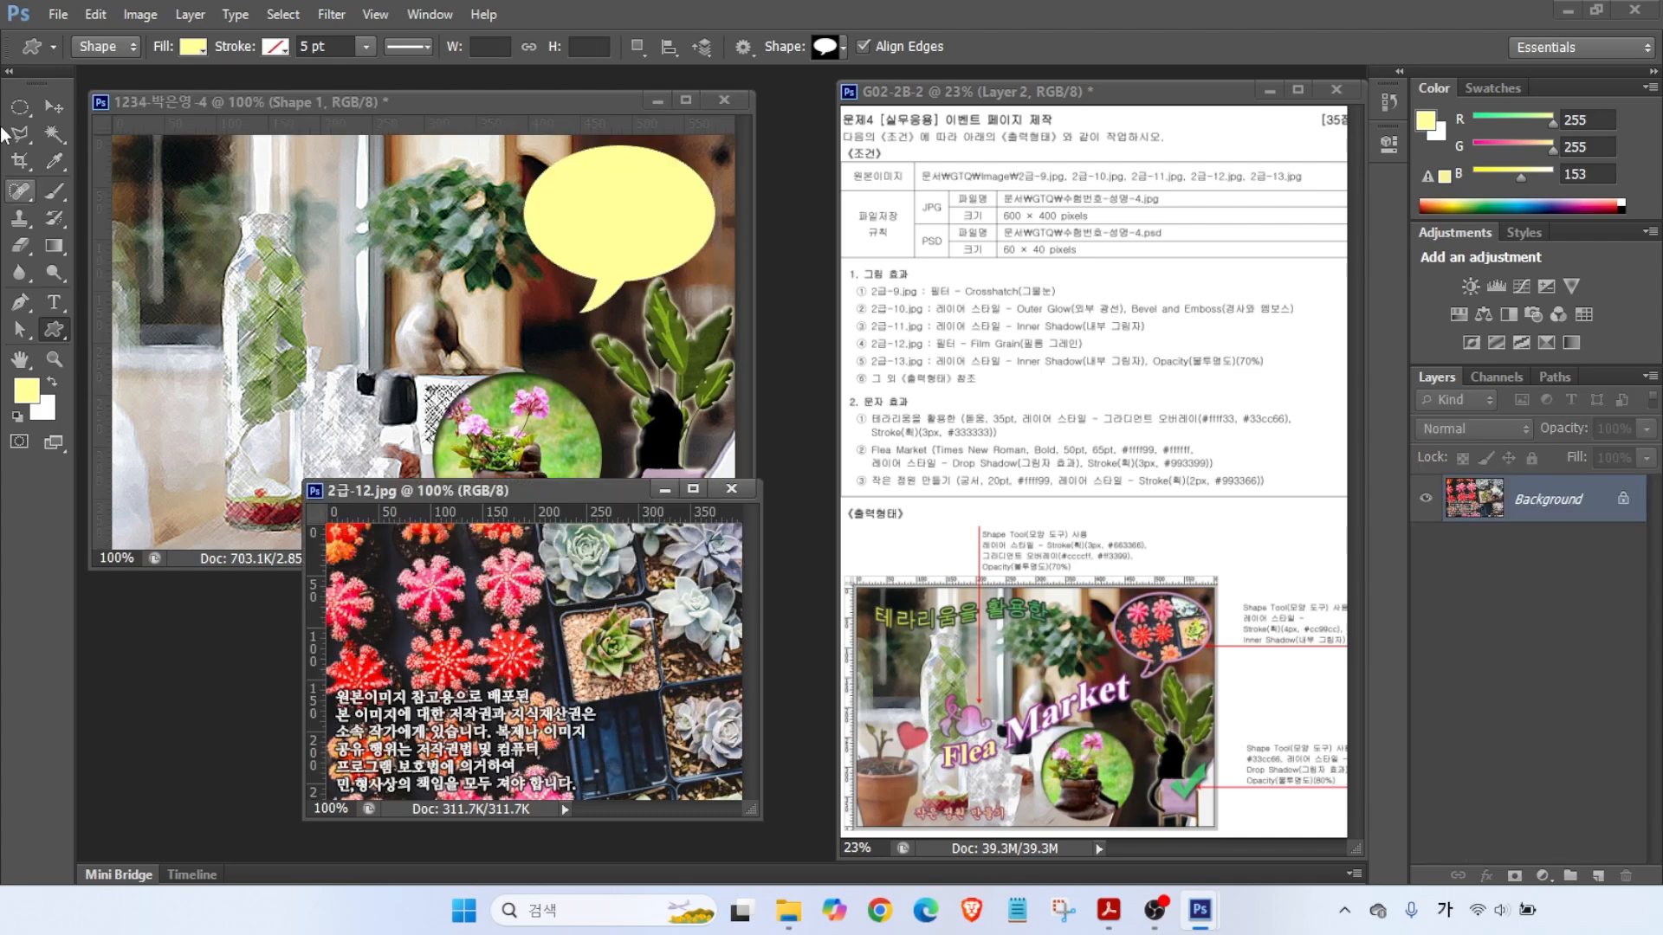
left_click(50, 105)
- Place the cactus photo in the poster as layer 2-12 and close its source window
left_click_drag(374, 379, 374, 378)
left_click(566, 656)
key("ctrl+w")
double_click(1543, 507)
type("2-12")
key("Return")
- Shift the cactus image up and to the right over the speech bubble
left_click_drag(485, 527, 617, 375)
key("alt")
left_click_drag(1355, 620, 1444, 582)
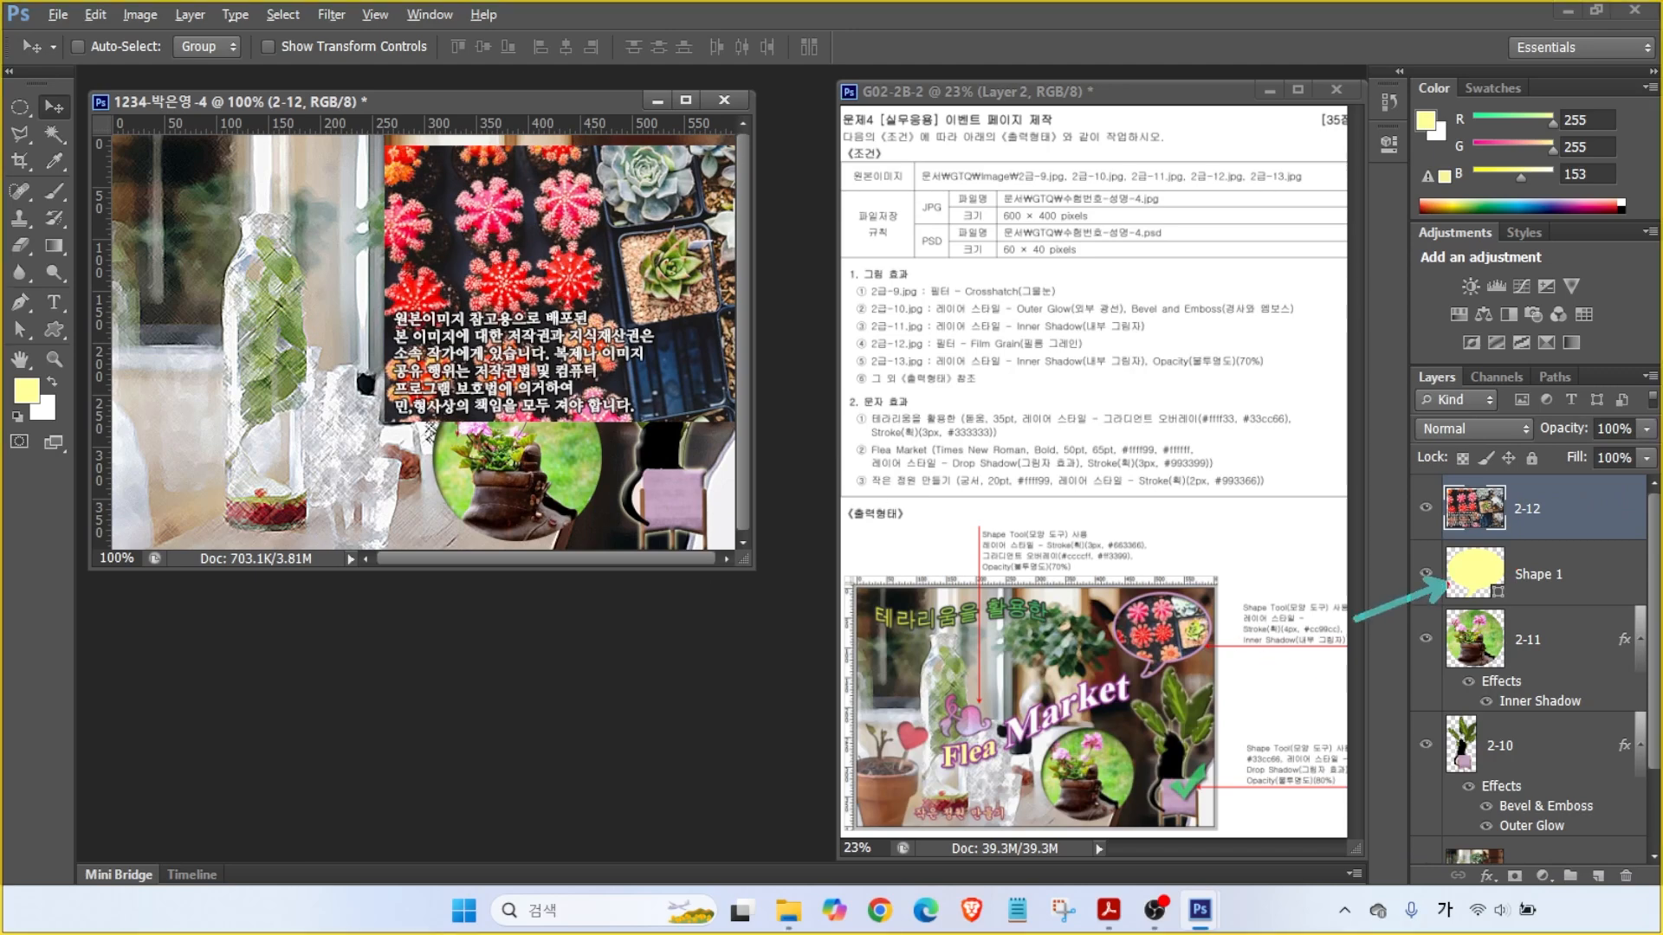
left_click_drag(1299, 421, 1430, 504)
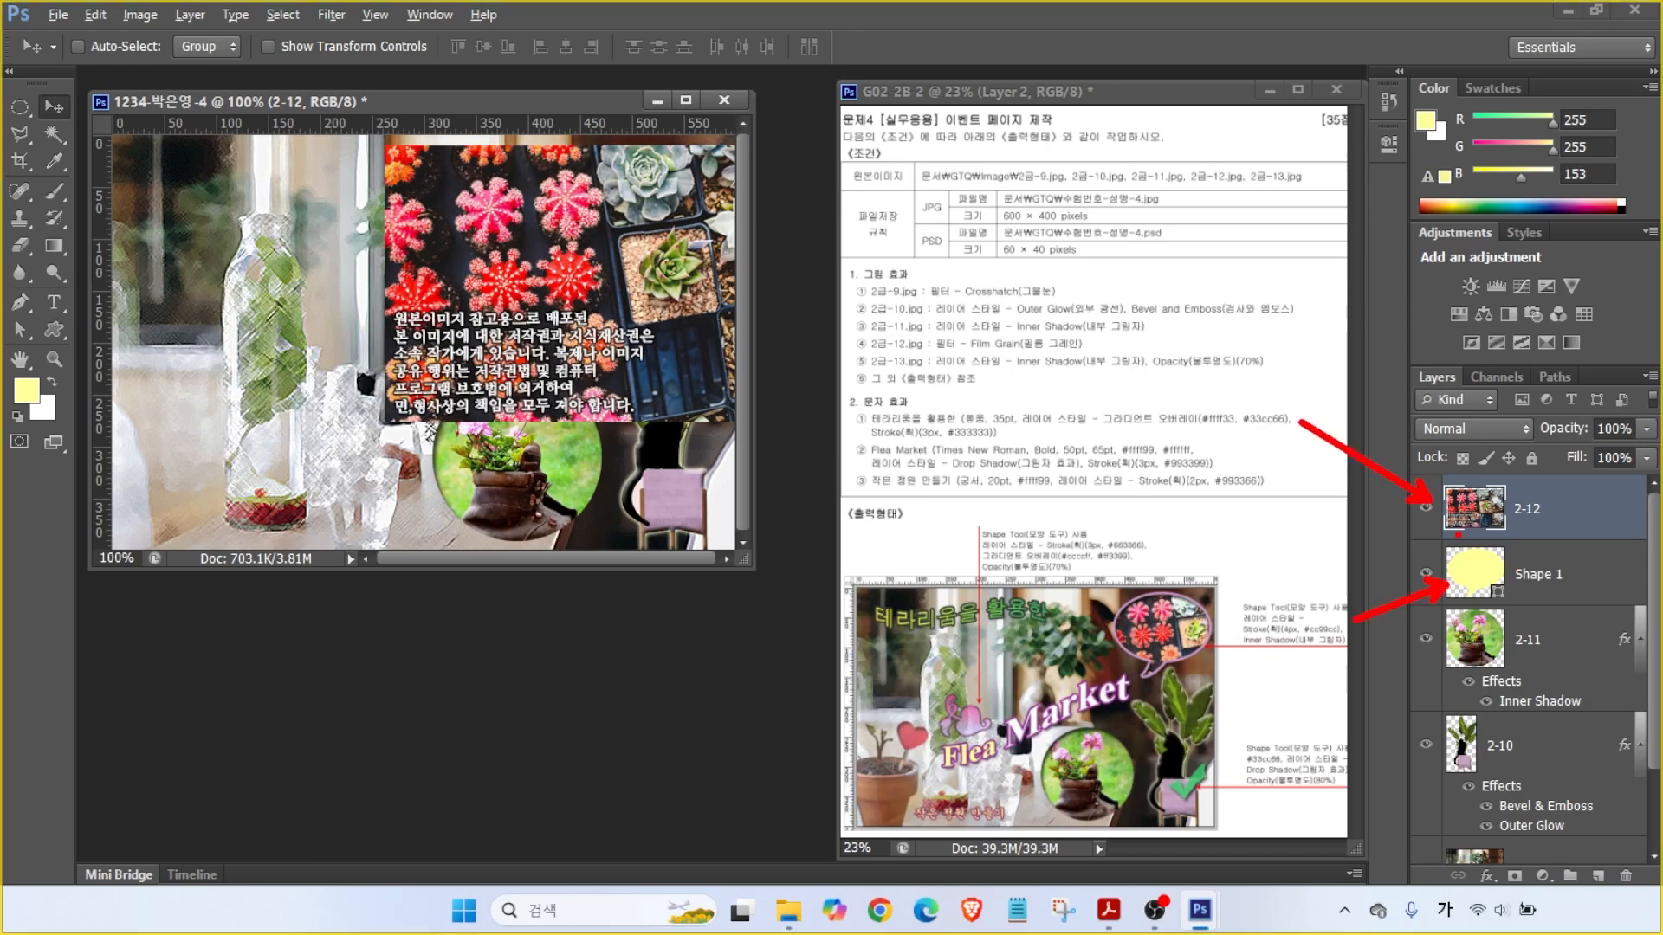
left_click_drag(1445, 551, 1558, 603)
left_click_drag(1437, 479, 1577, 538)
key("Escape")
- Clip layer 2-12 to the bubble shape and scale it down to about 71%
right_click(1565, 508)
left_click(1442, 416)
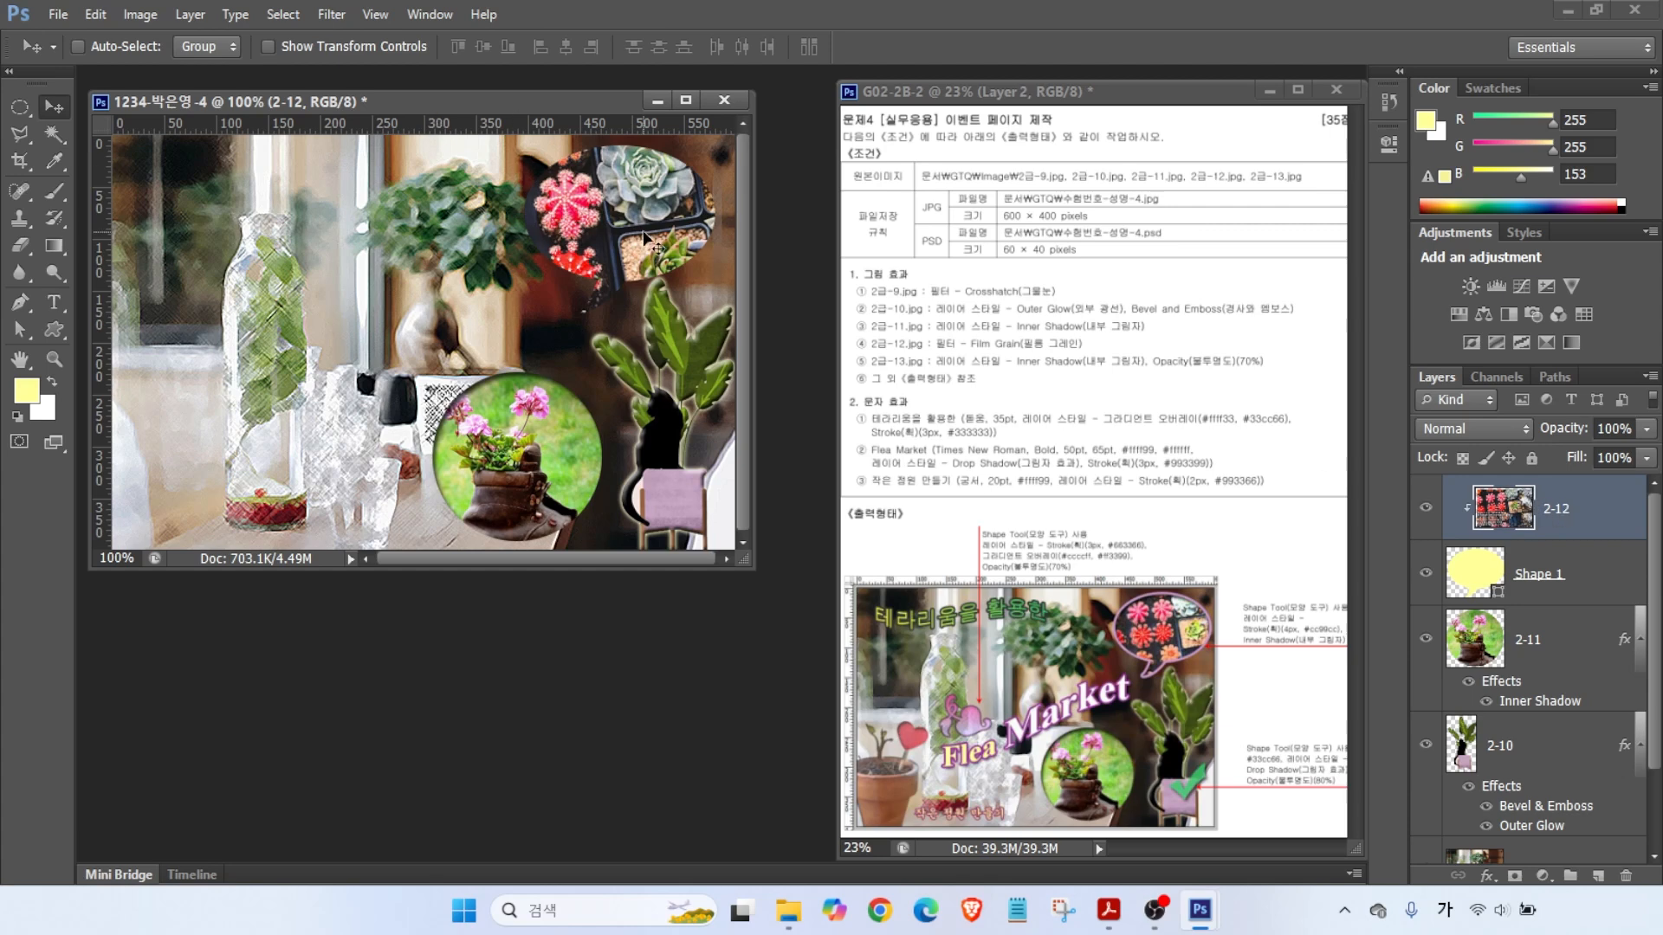
key("ctrl+t")
left_click_drag(376, 426, 509, 322)
key("Return")
key("alt+1")
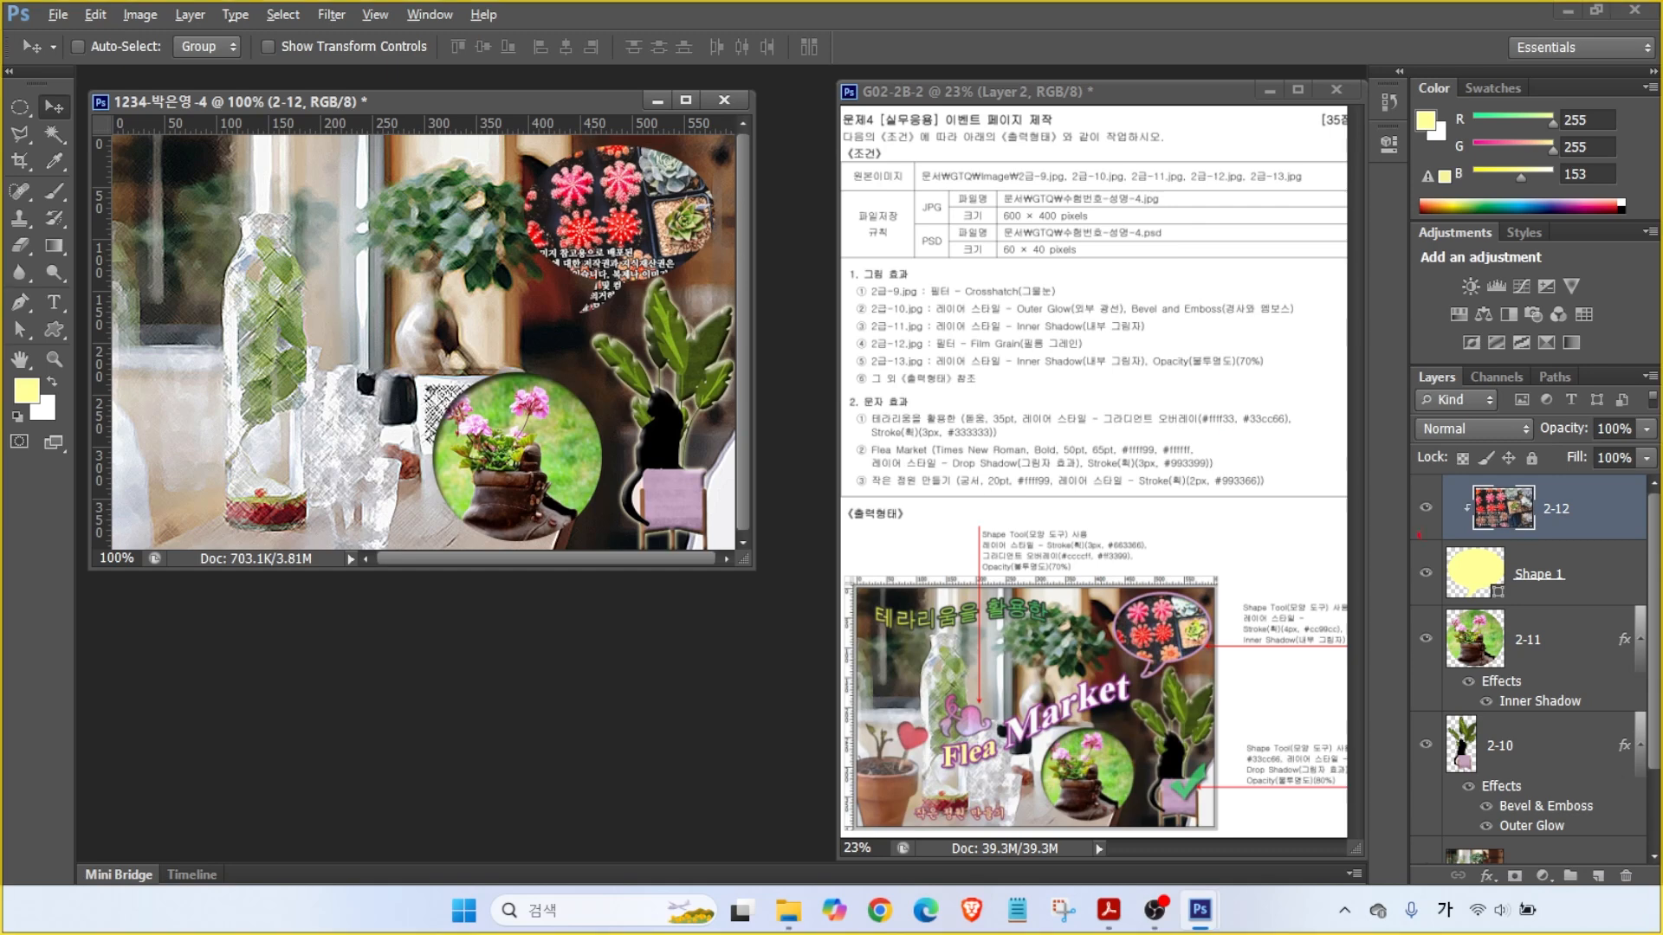
left_click_drag(949, 341, 1001, 300)
left_click_drag(921, 348, 1118, 352)
key("Escape")
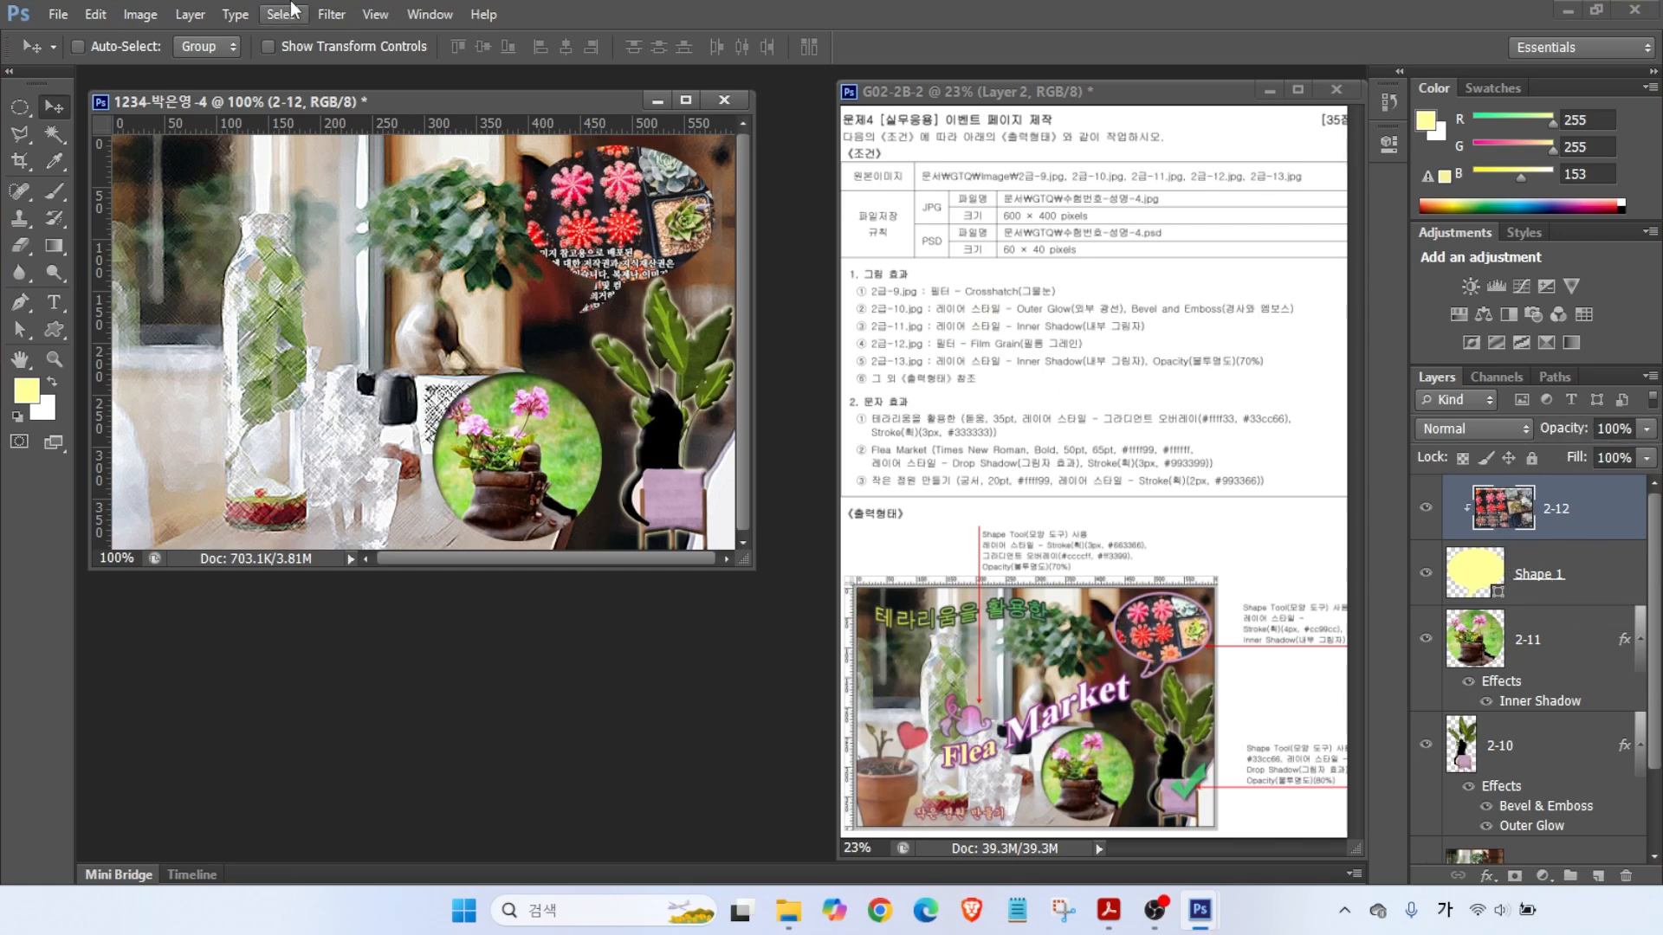
- Apply the Film Grain filter from the Filter Gallery to the cactus layer 2-12
left_click(330, 14)
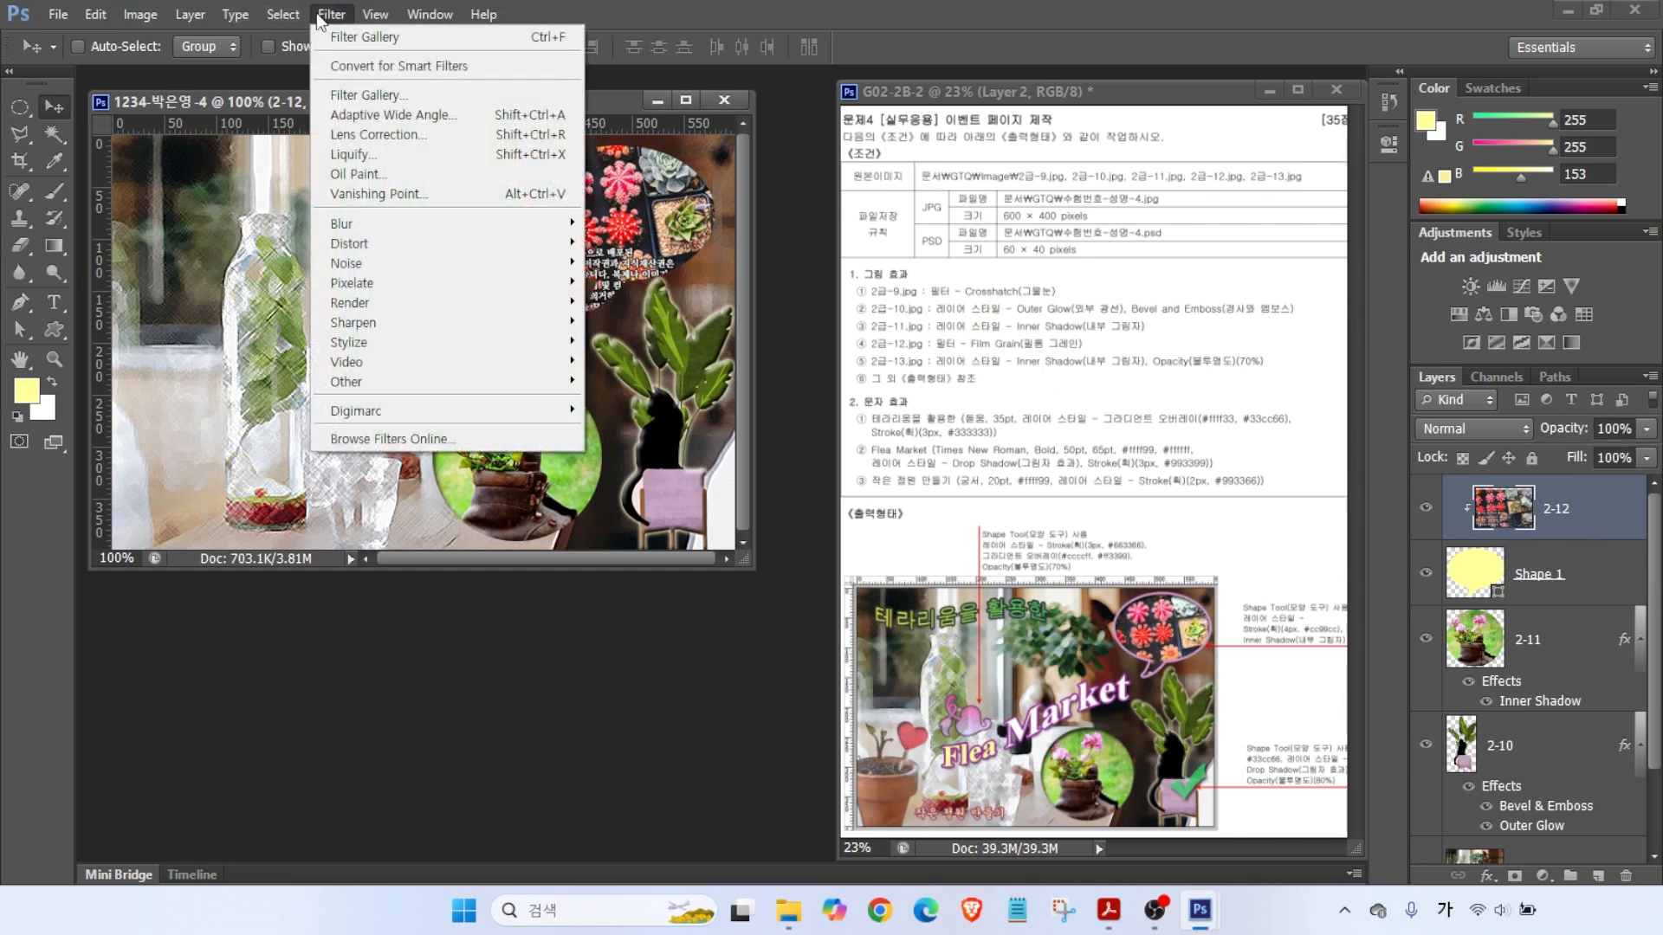
left_click(389, 95)
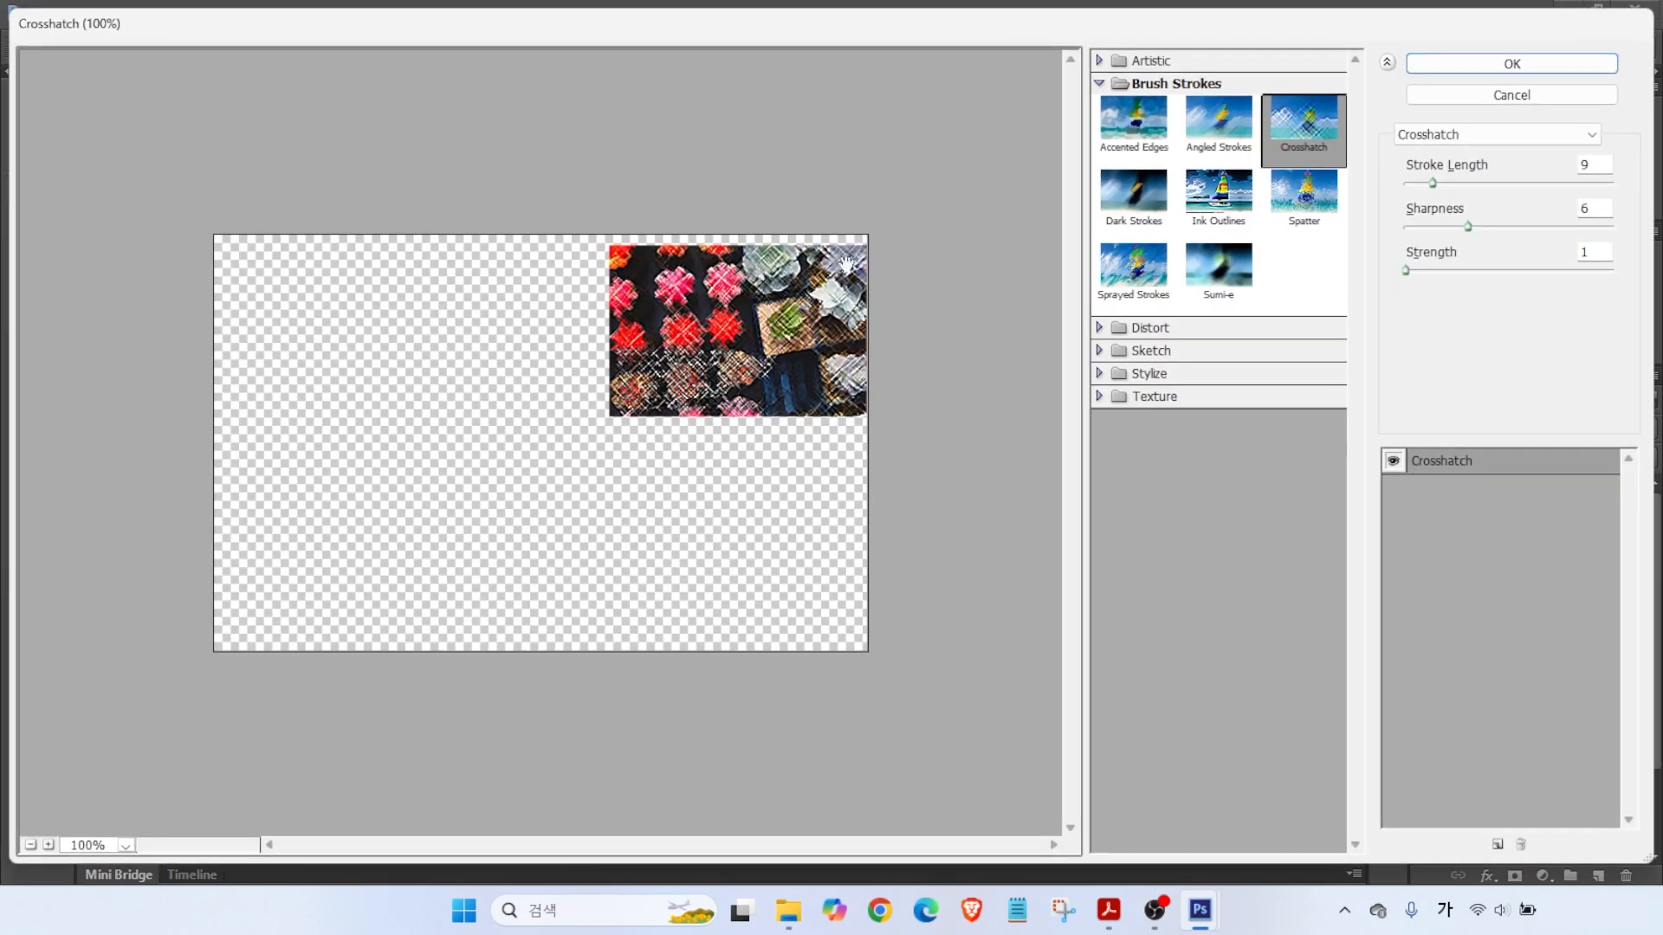
left_click(1442, 135)
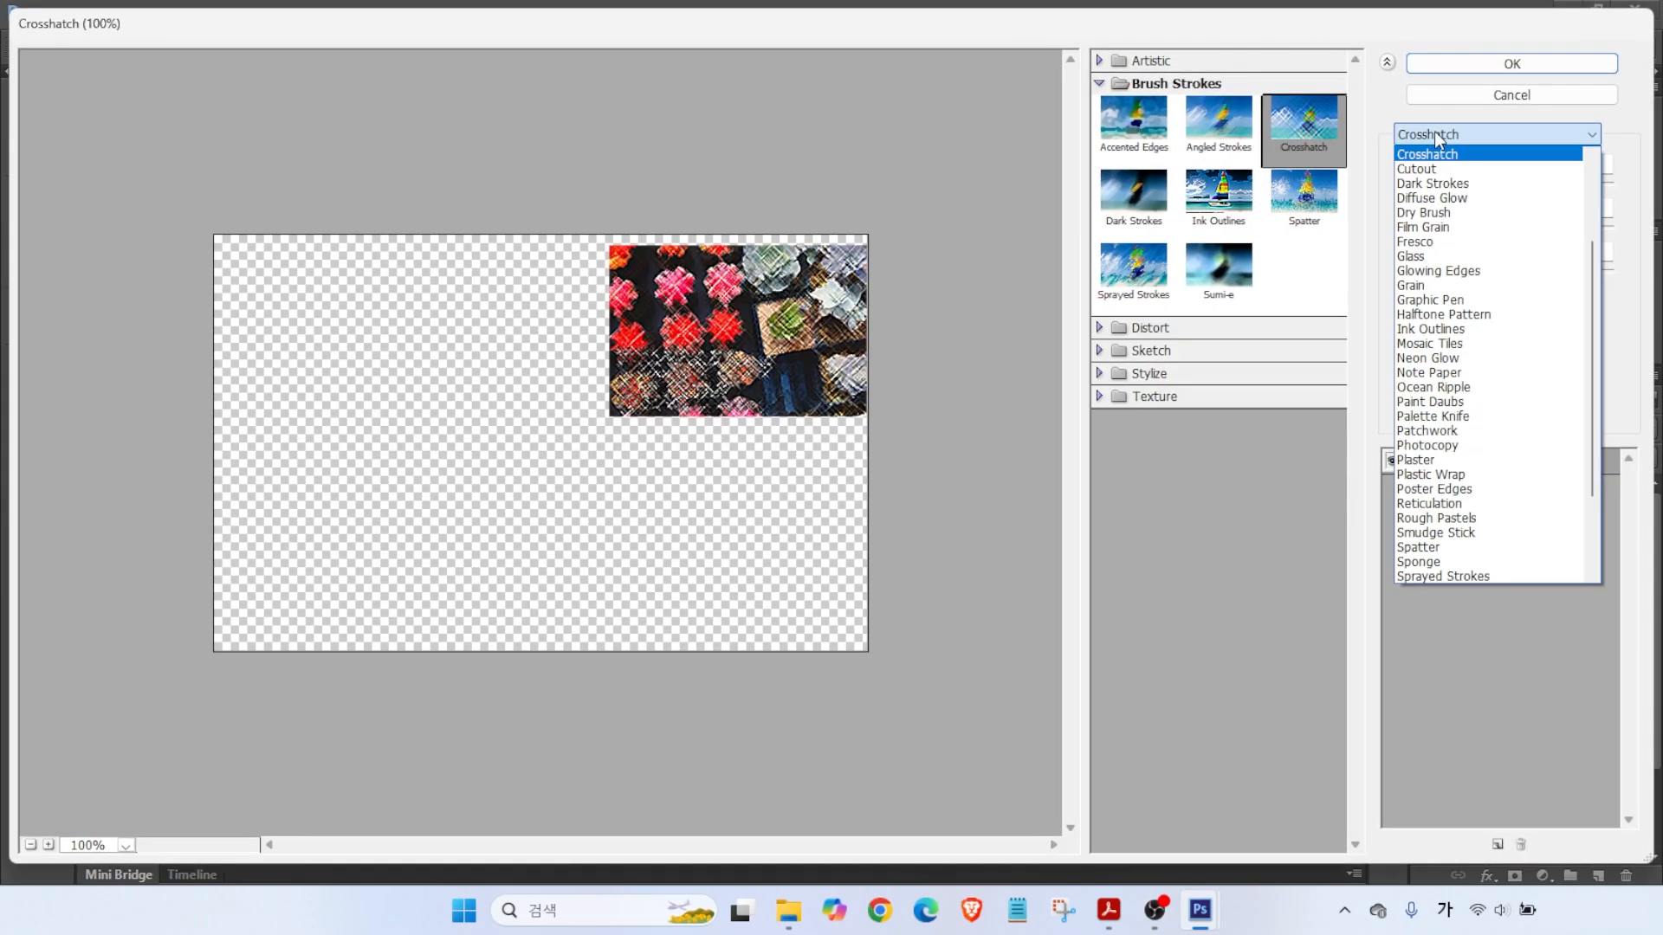
left_click(1416, 229)
left_click(1511, 63)
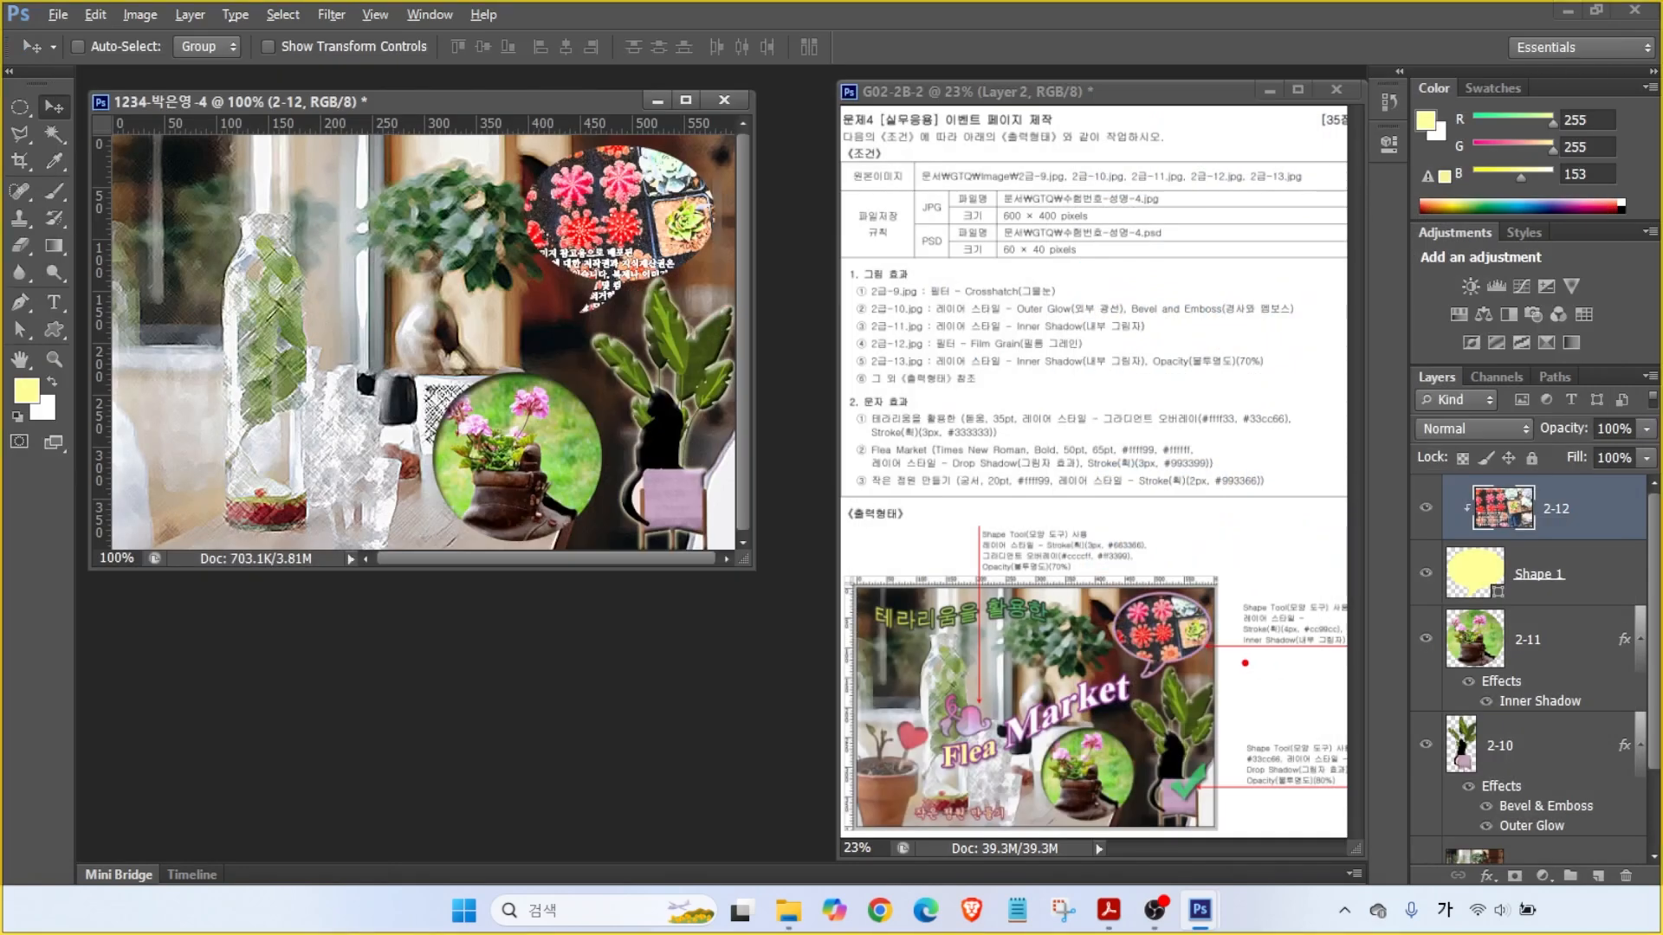
mouse_move(1295, 677)
left_mouse_down()
mouse_move(1278, 552)
mouse_move(1314, 659)
mouse_move(1448, 575)
left_mouse_up()
- Give the Shape 1 bubble a 4 px #cc99cc stroke plus an Inner Shadow effect
key("ctrl+z")
key("Escape")
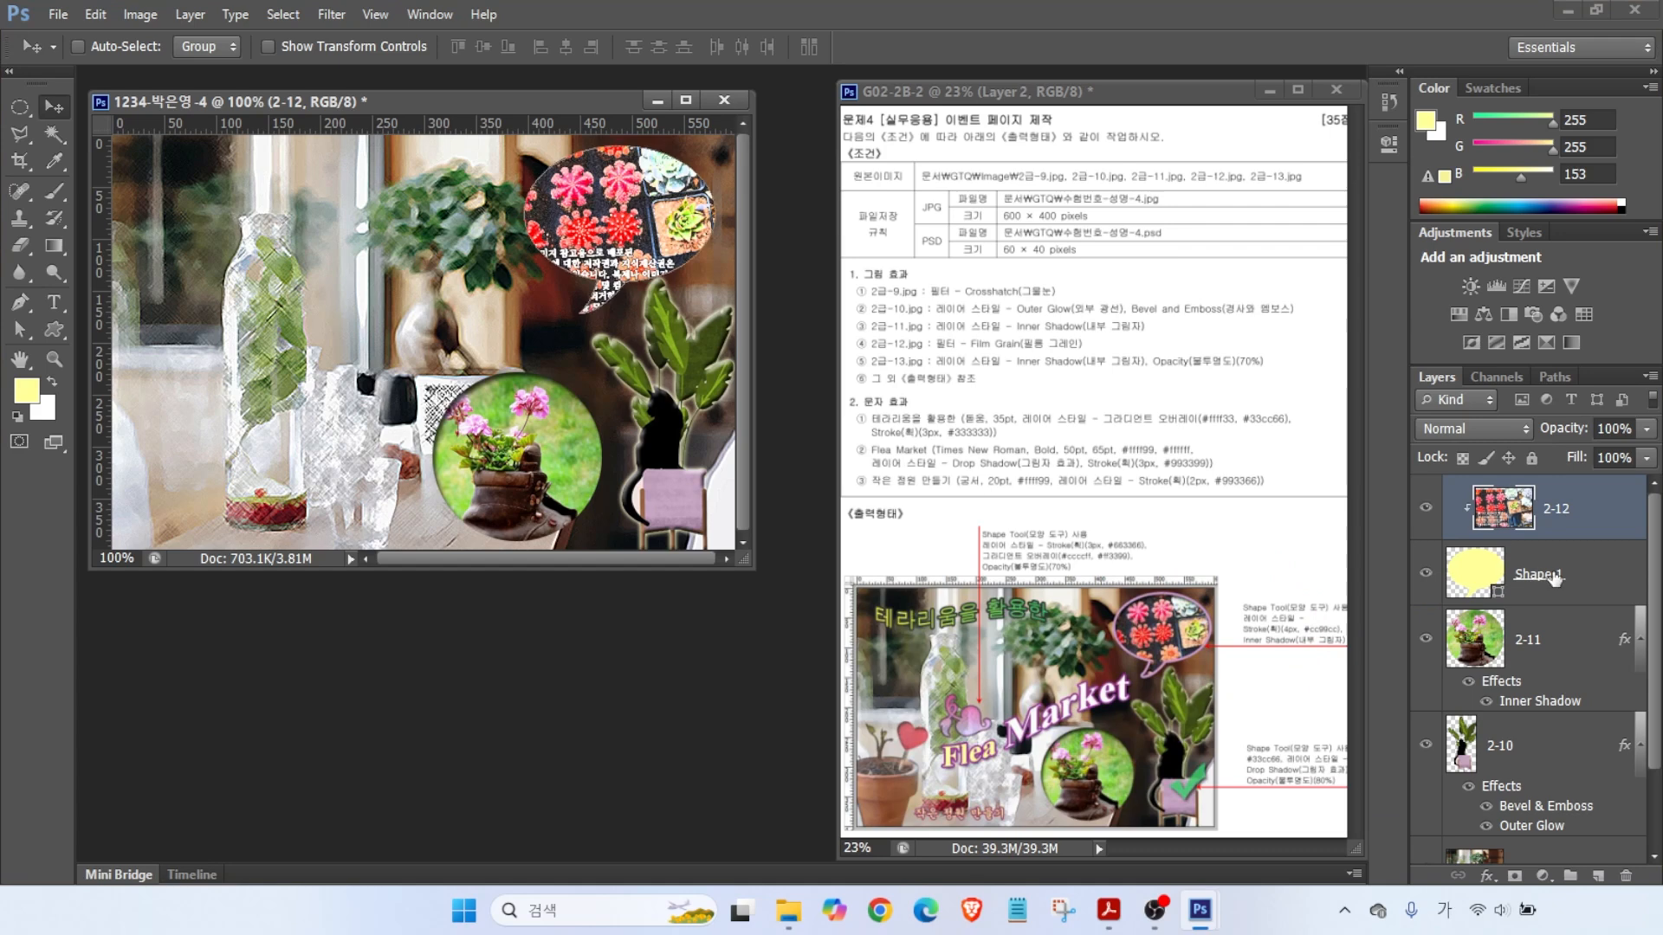
left_click(1554, 578)
left_click(1490, 875)
left_click(1489, 874)
left_click(1490, 875)
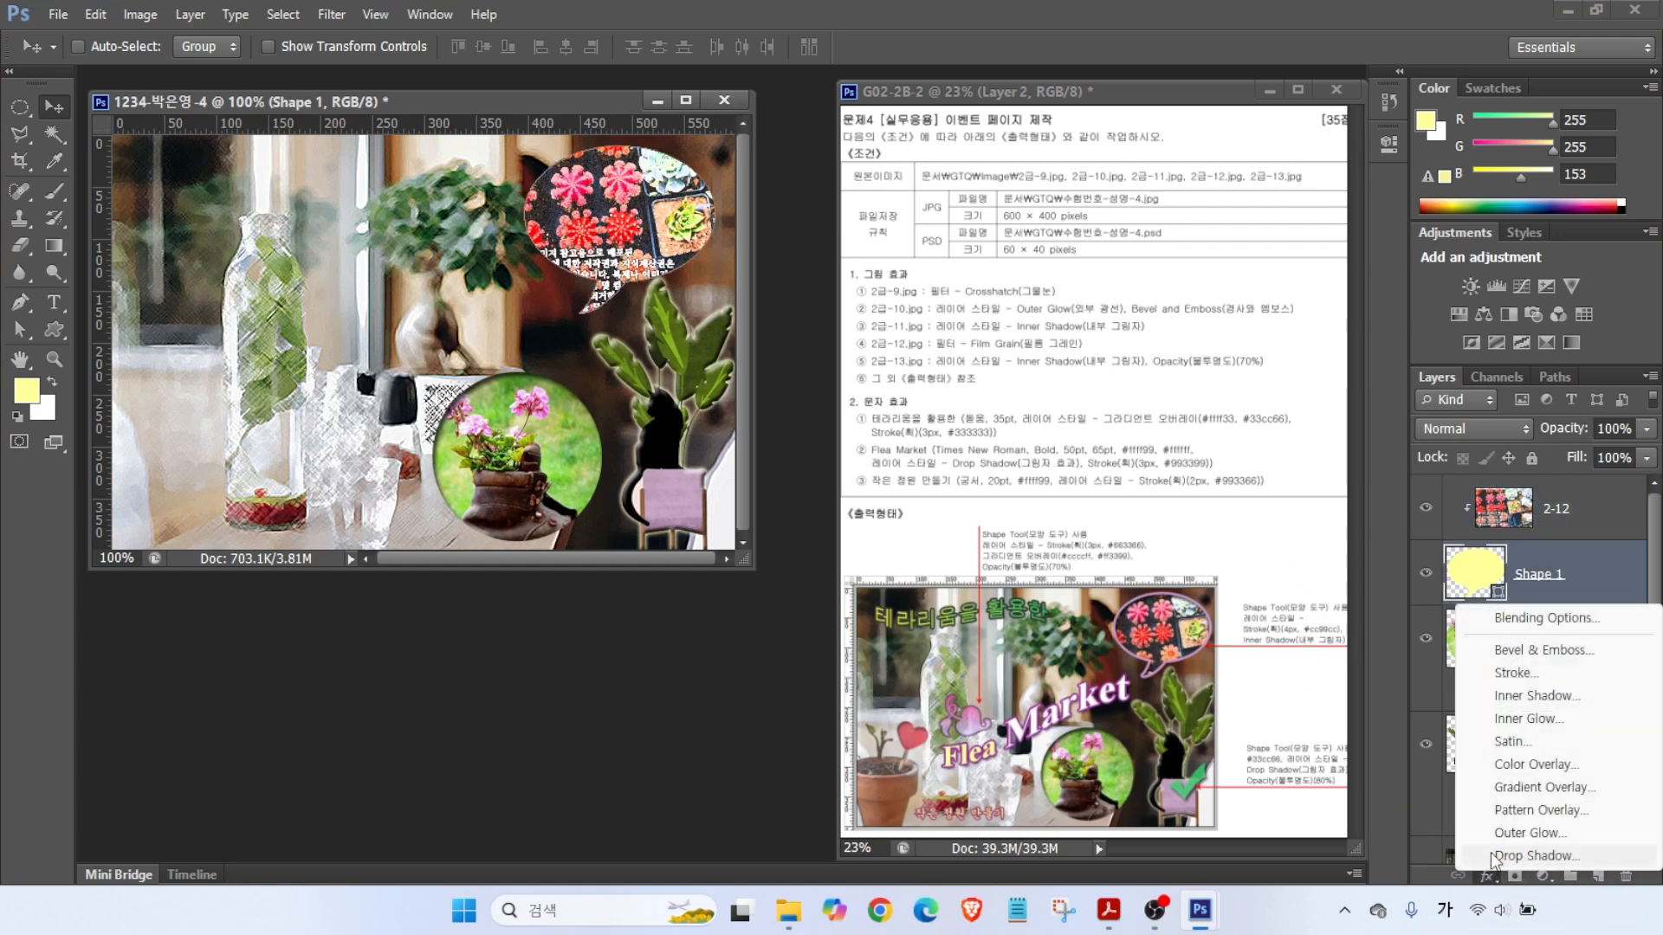
left_click(1528, 674)
type("4")
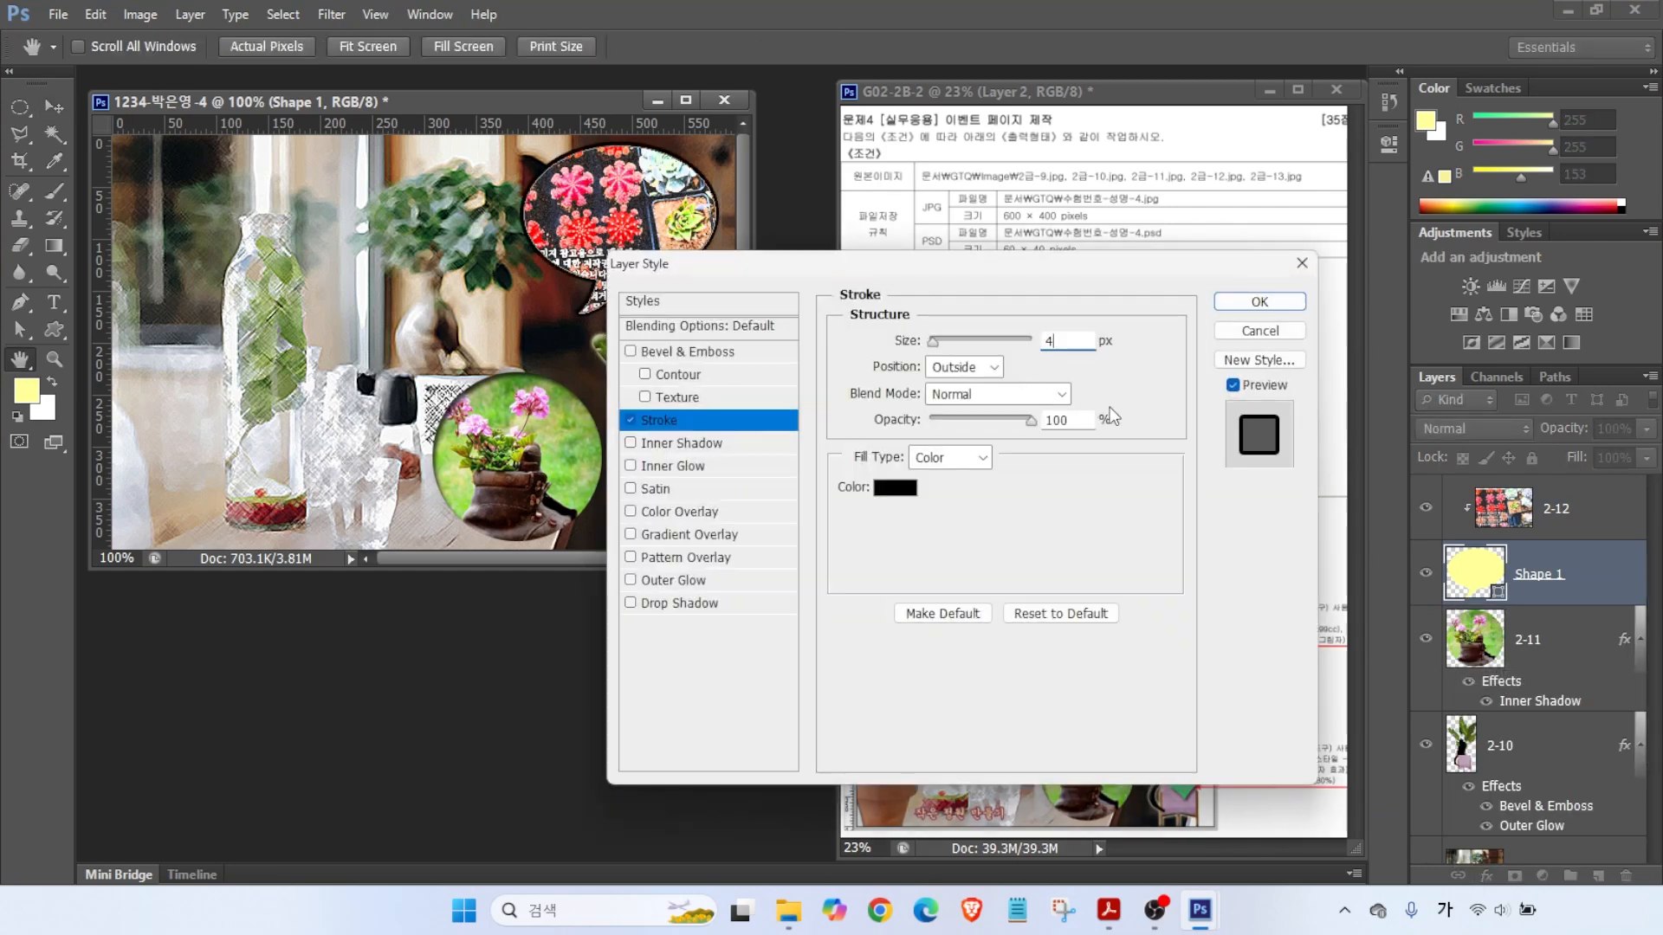
left_click(894, 486)
type("cc99cc")
key("Return")
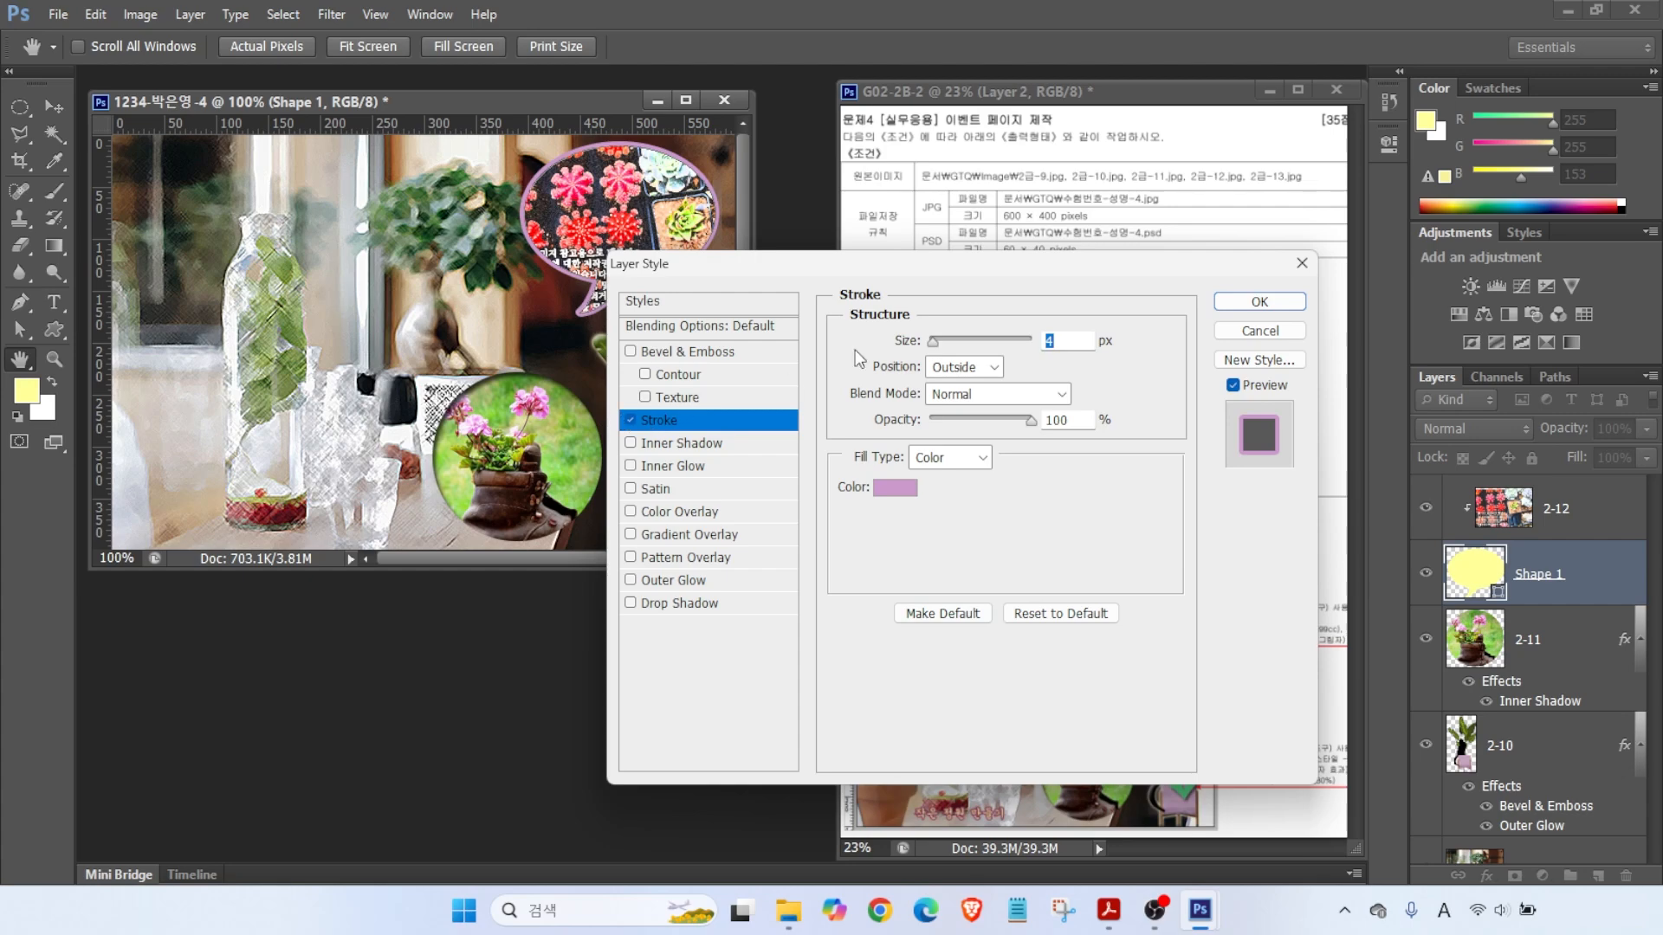
left_click(677, 444)
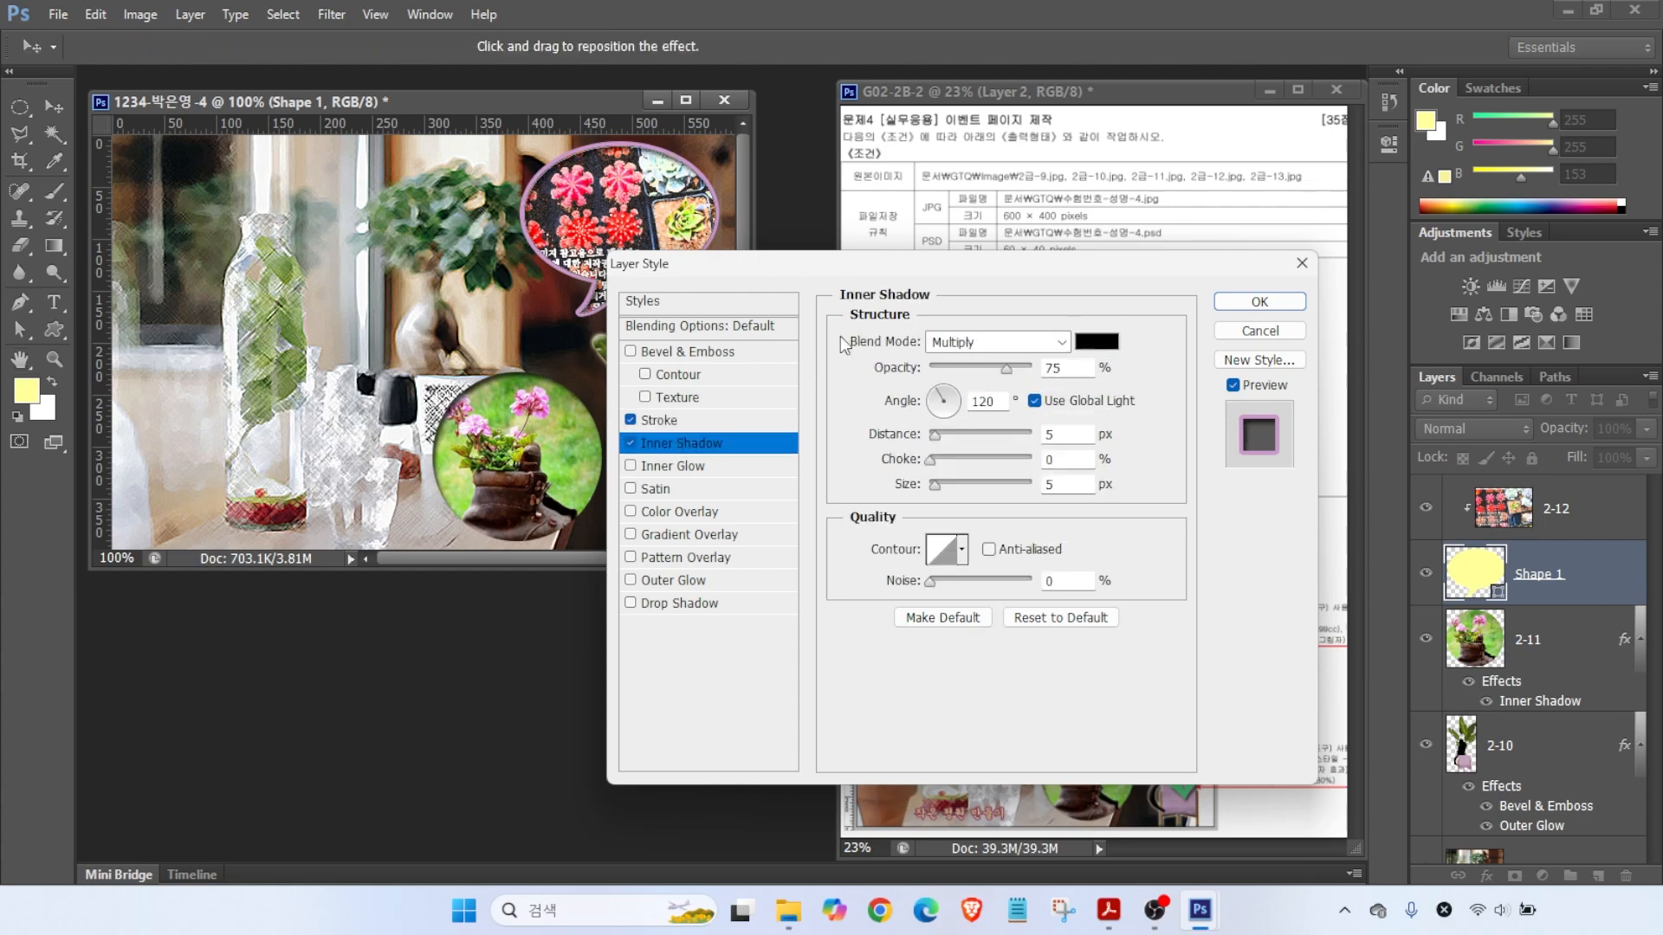
left_click(1259, 303)
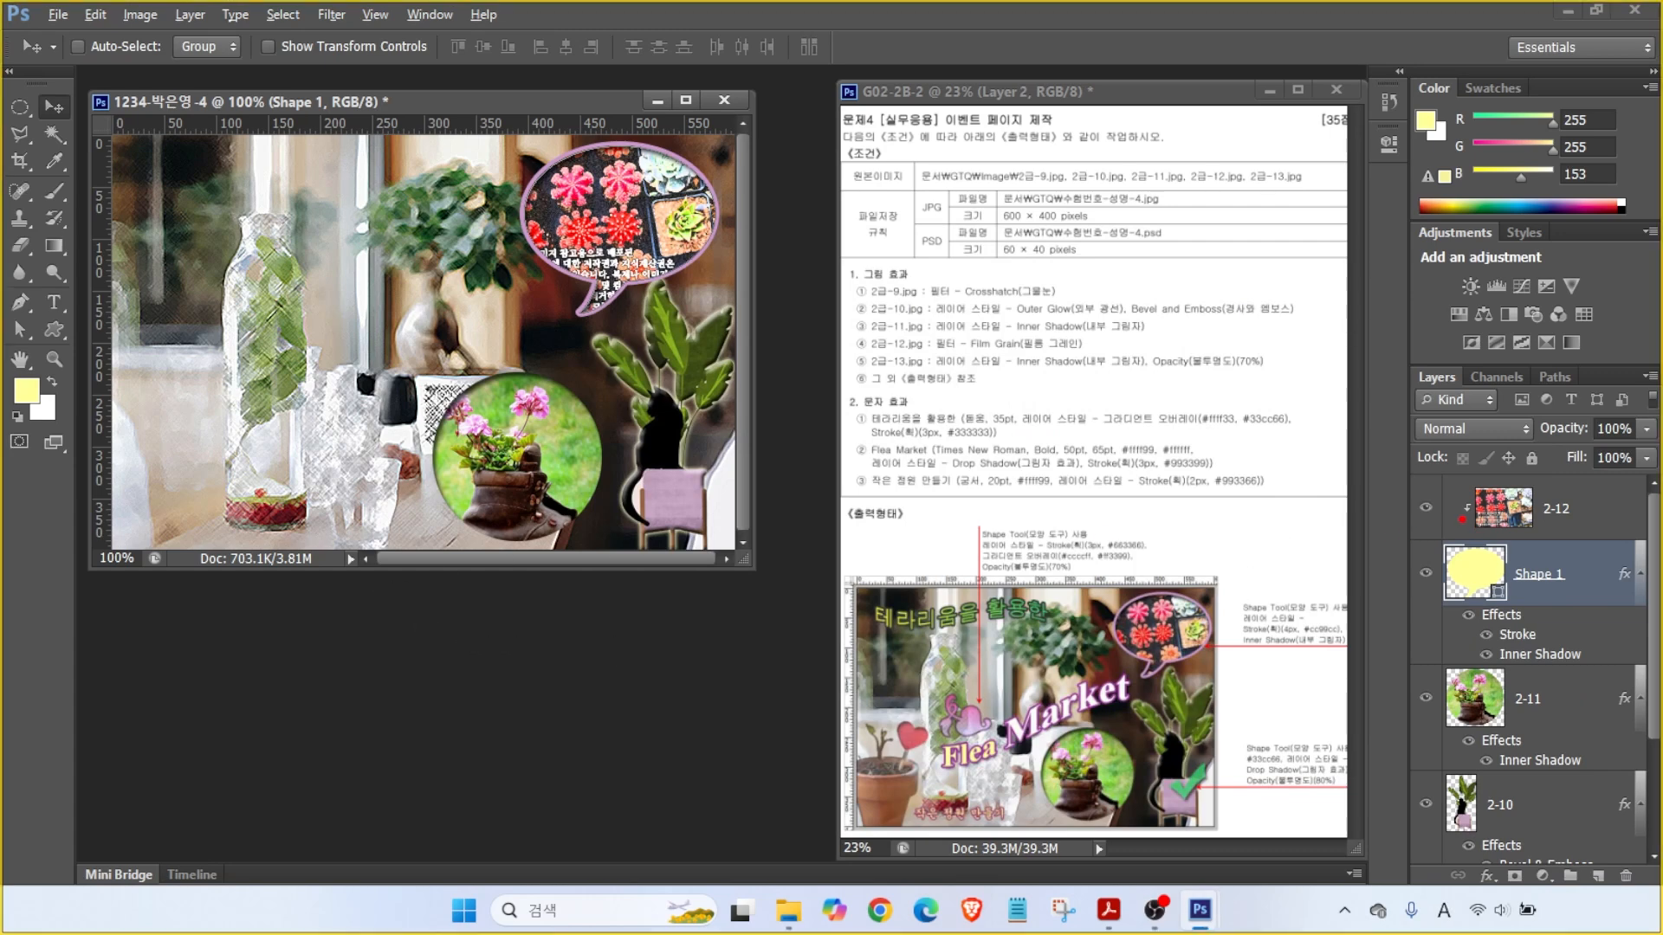
- Rearrange the layers so the 2-12 cactus photo sits clipped above Shape 1, then select layer 2-12
left_click_drag(1449, 505, 1374, 468)
left_click_drag(1454, 591, 1345, 603)
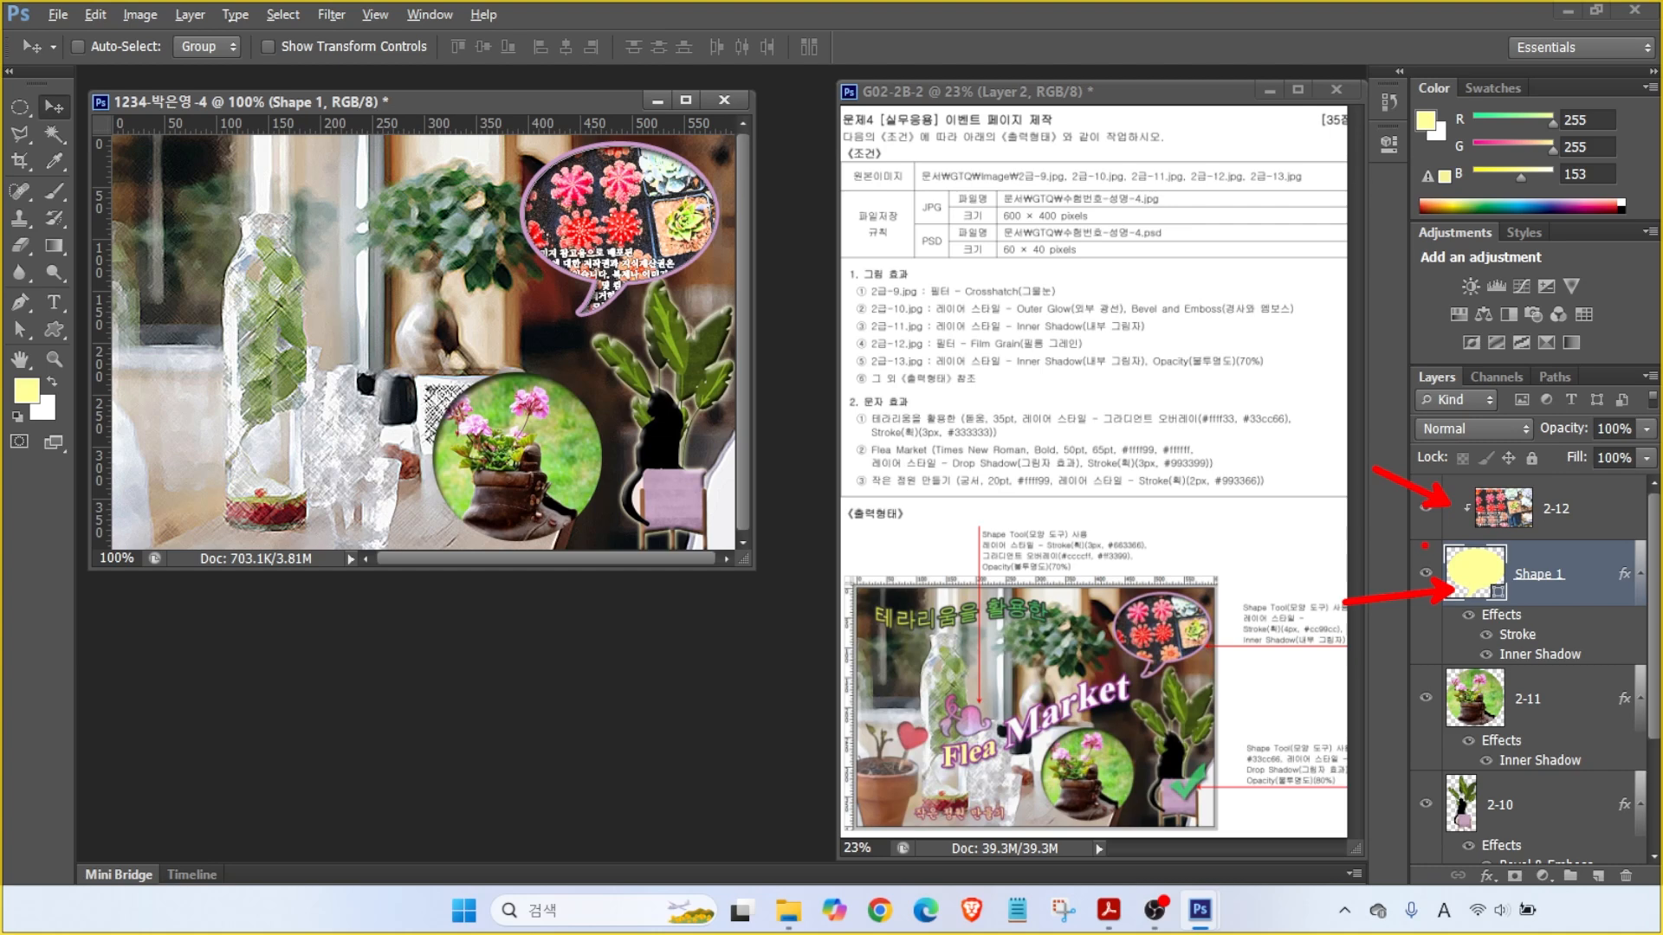
left_click_drag(1416, 475, 1634, 520)
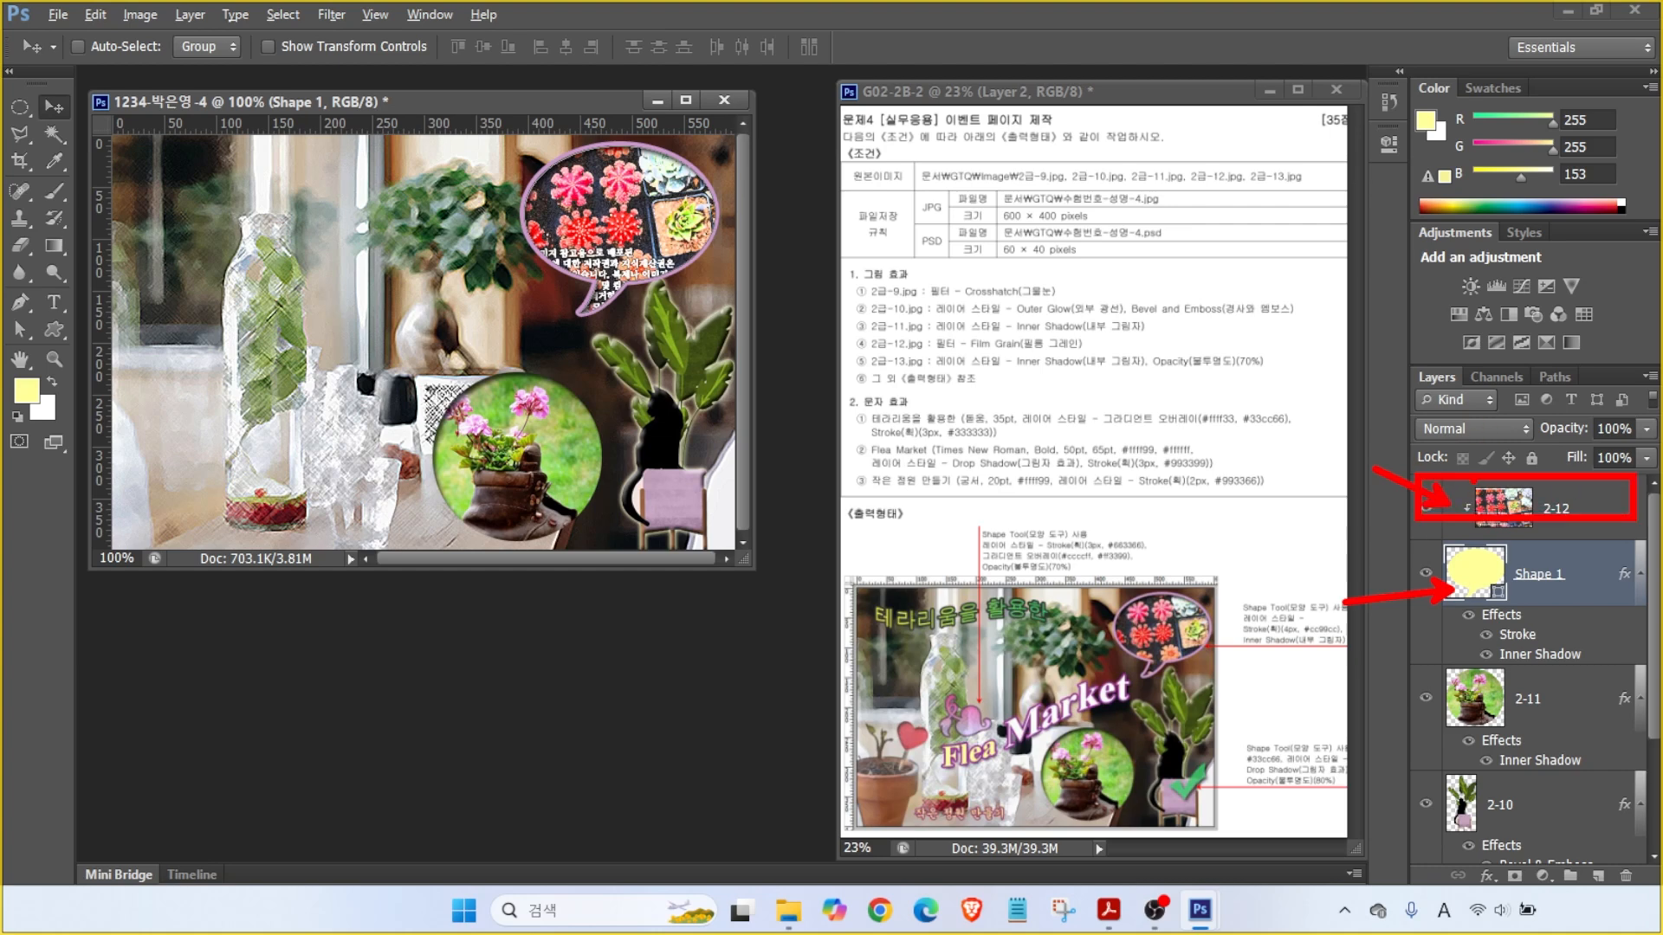
mouse_move(1298, 472)
left_mouse_down()
mouse_move(1377, 355)
mouse_move(1412, 381)
left_mouse_up()
mouse_move(1299, 317)
left_mouse_down()
mouse_move(1423, 253)
mouse_move(1390, 298)
left_mouse_up()
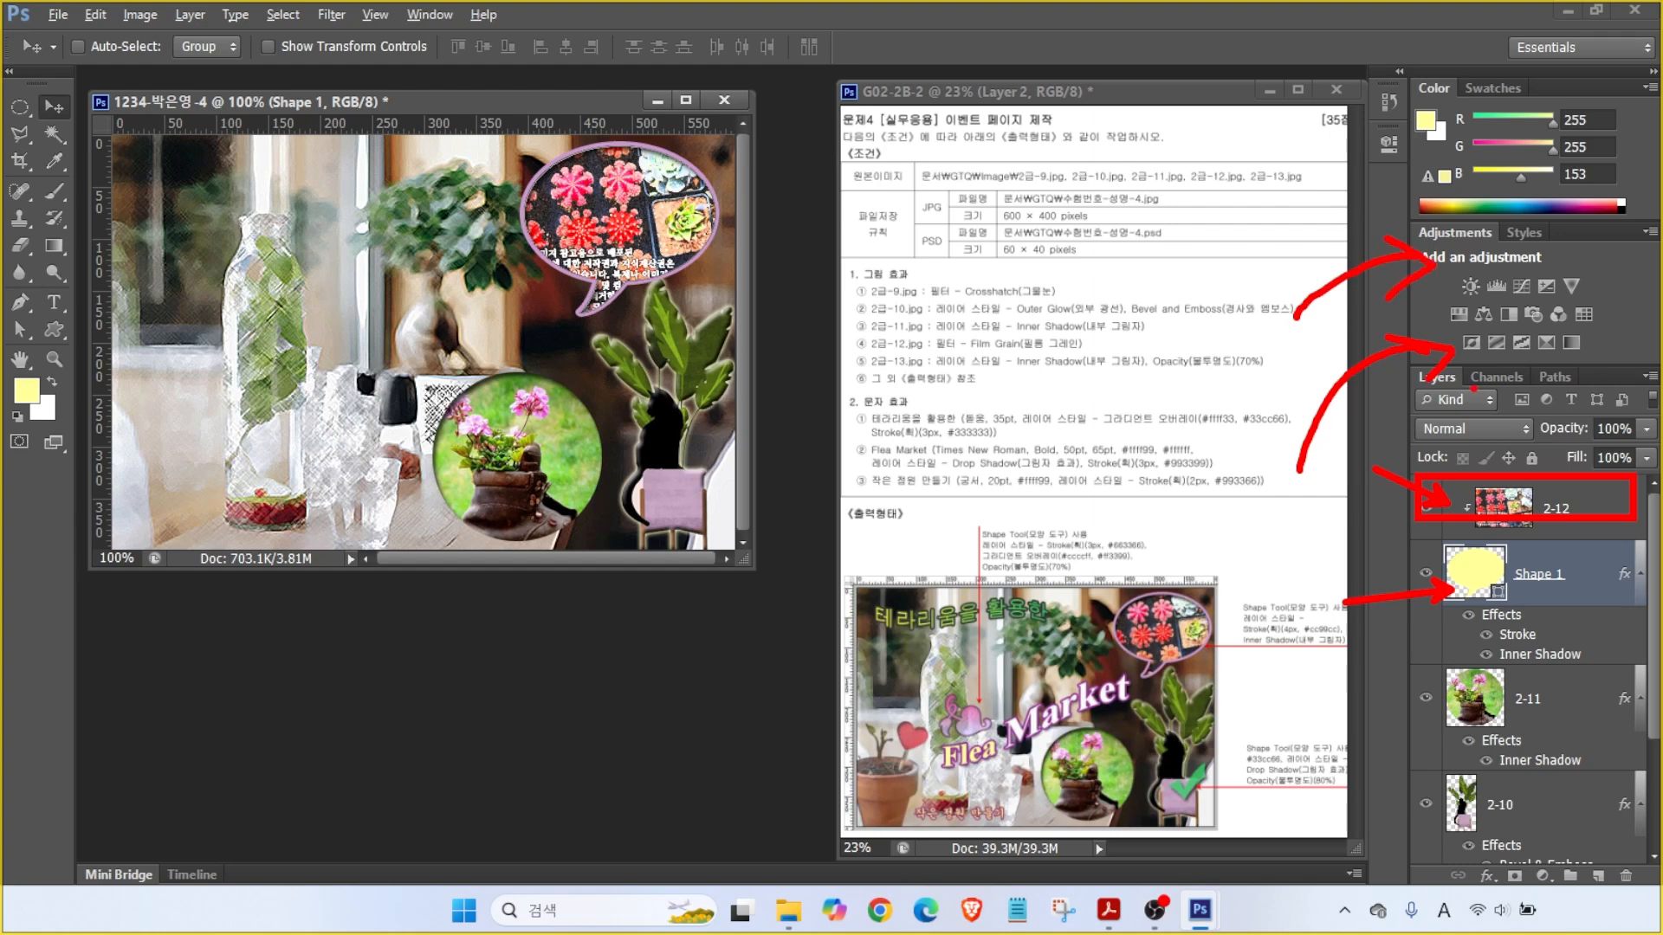
key("Escape")
left_click_drag(1439, 554, 1616, 611)
left_click(1466, 569)
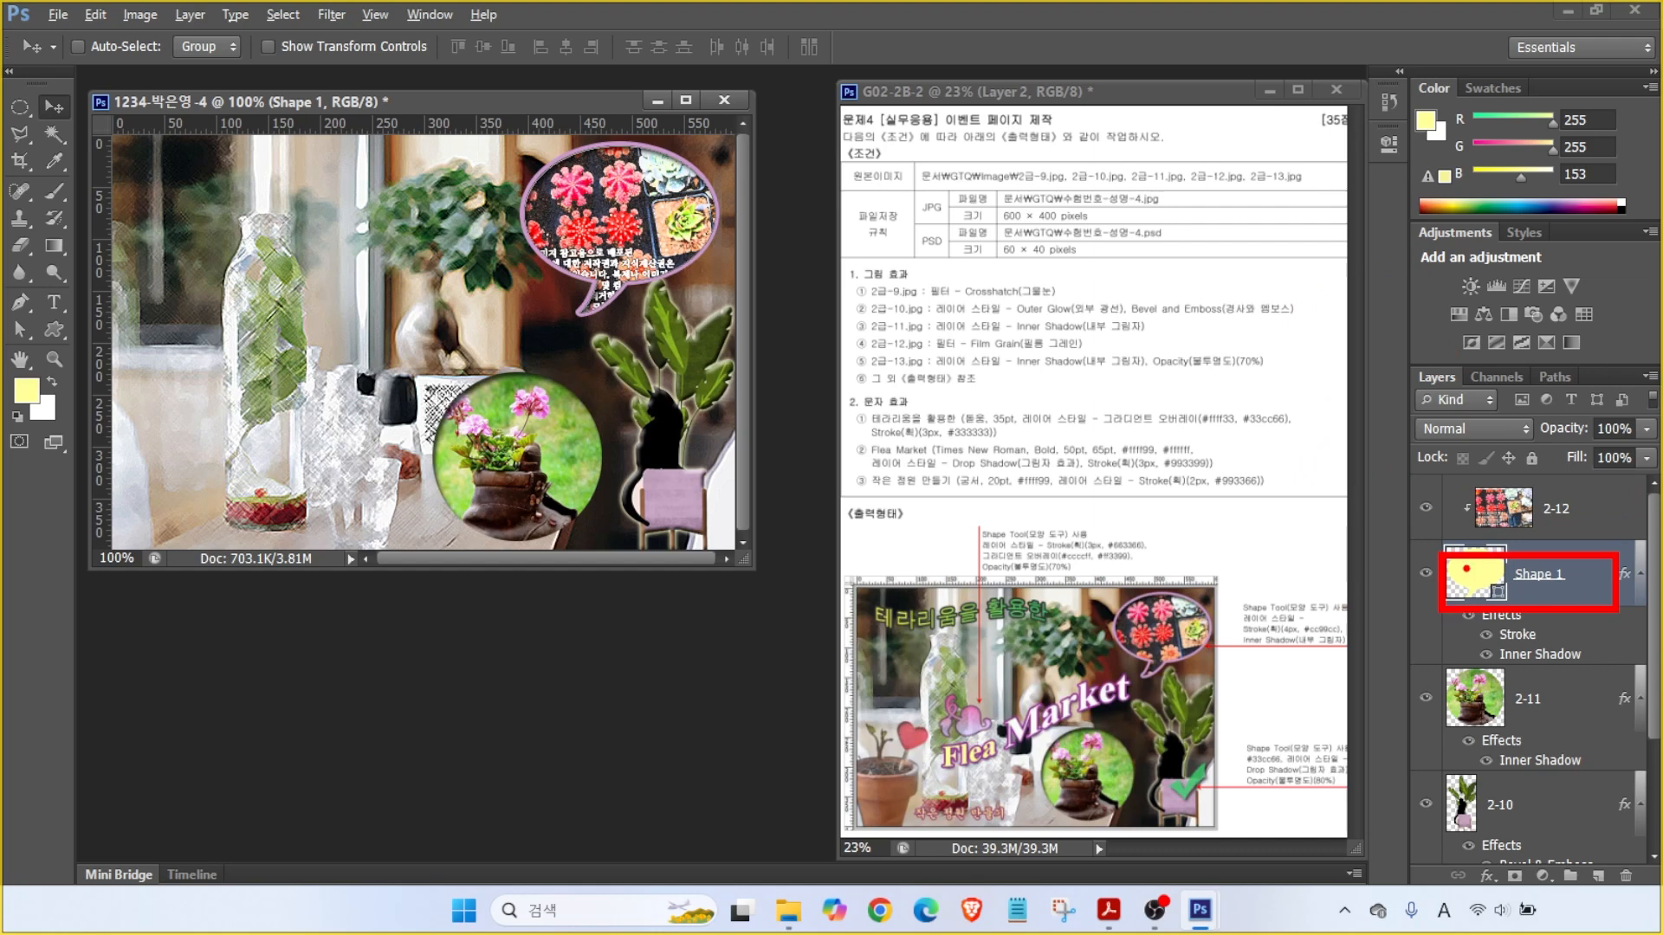
mouse_move(1328, 639)
left_mouse_down()
mouse_move(1349, 585)
mouse_move(1438, 543)
left_mouse_up()
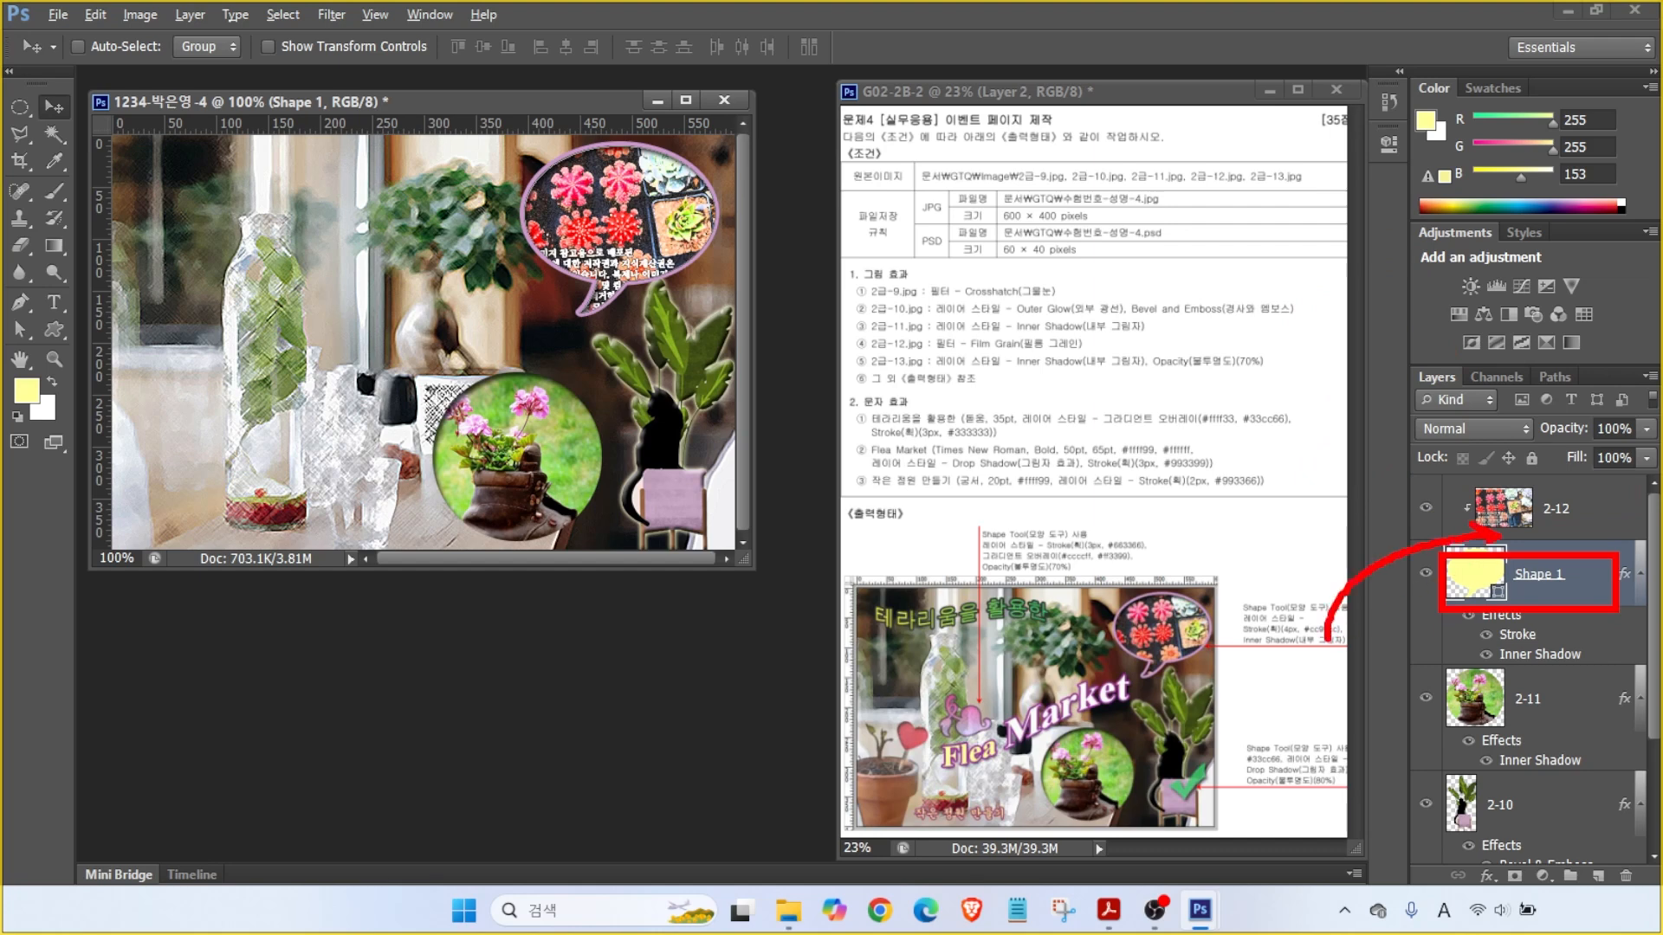
key("Escape")
left_click(1581, 519)
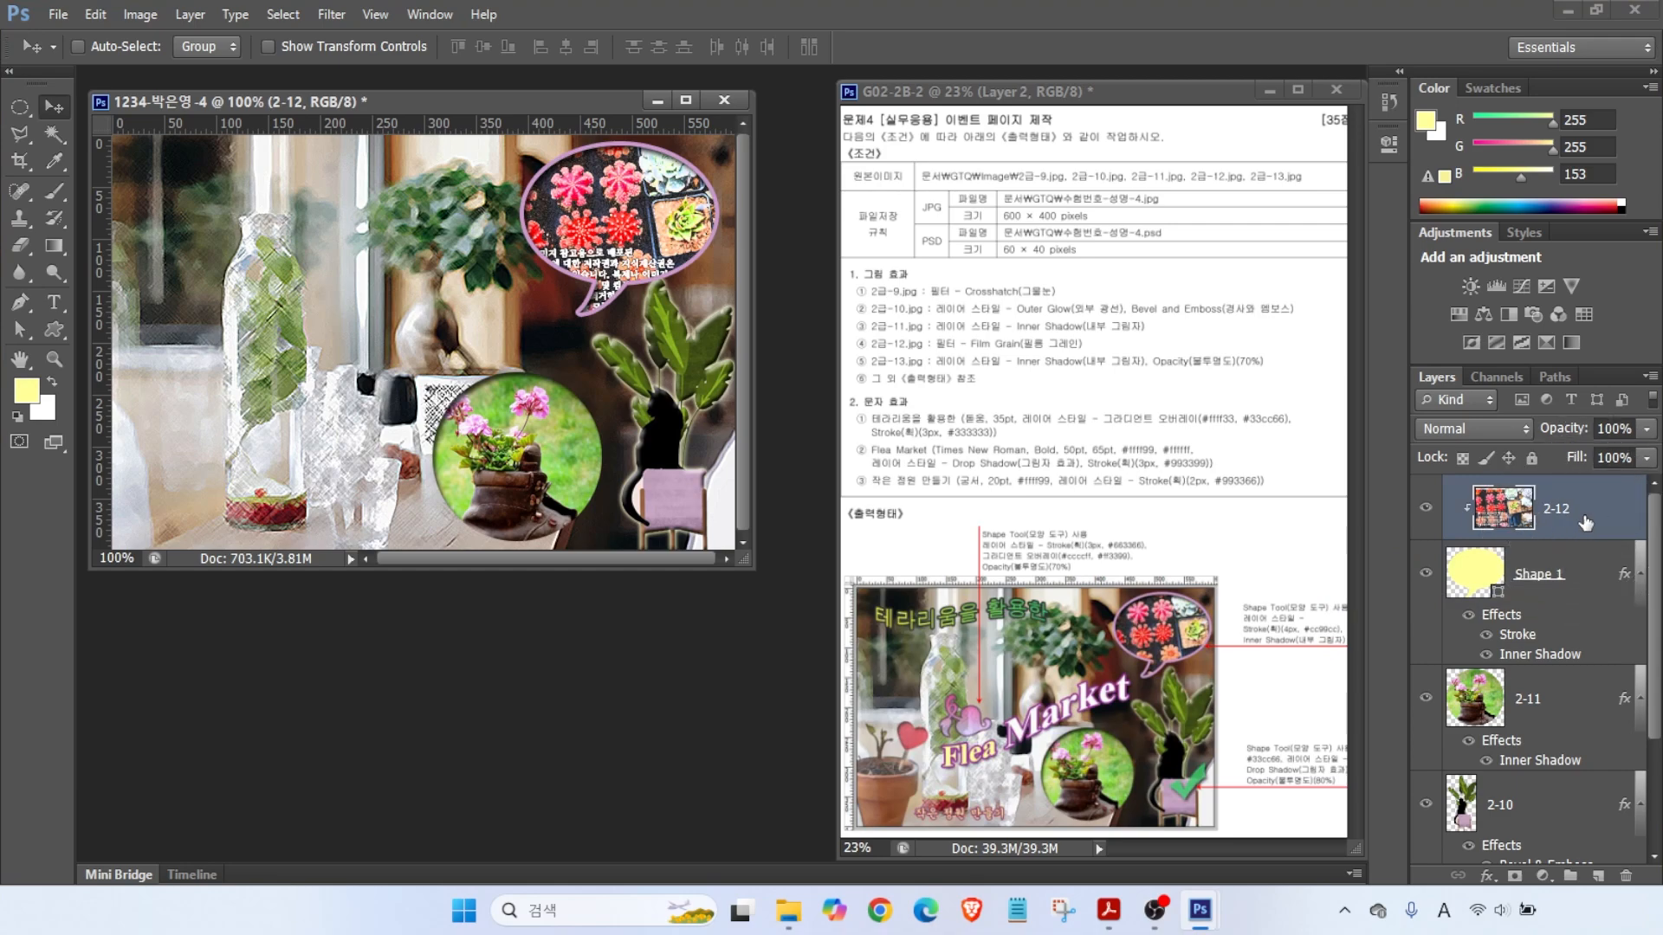
- Open the image 2급-13.jpg from the images folder
double_click(536, 642)
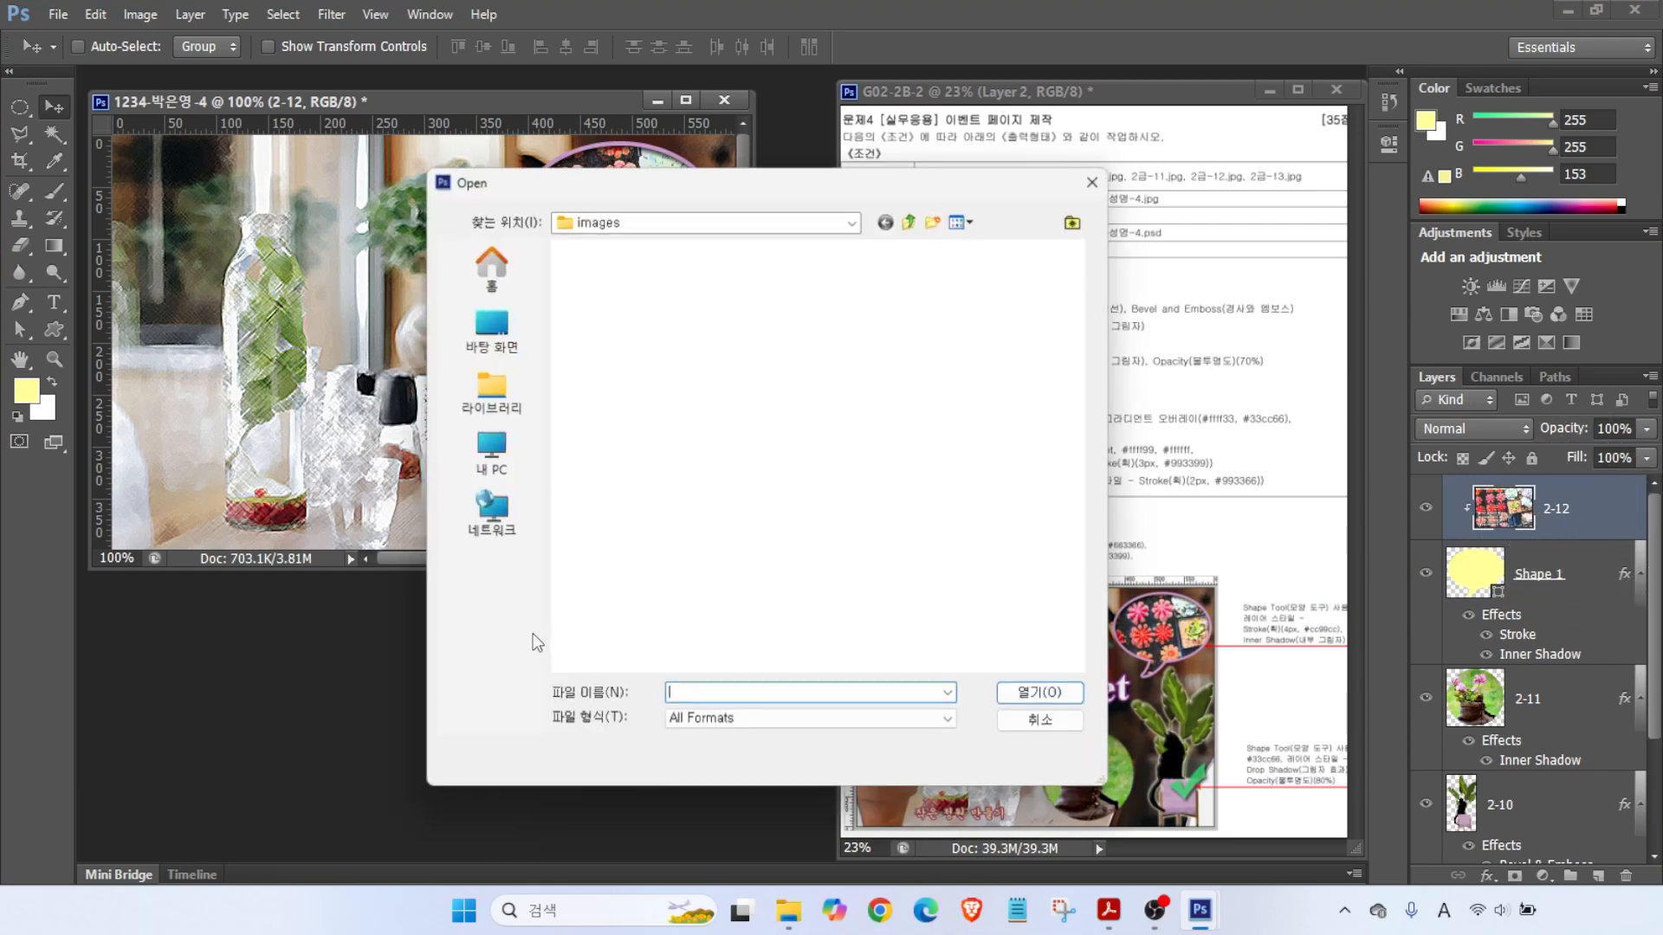
scroll(717, 505, "down", 3)
double_click(594, 616)
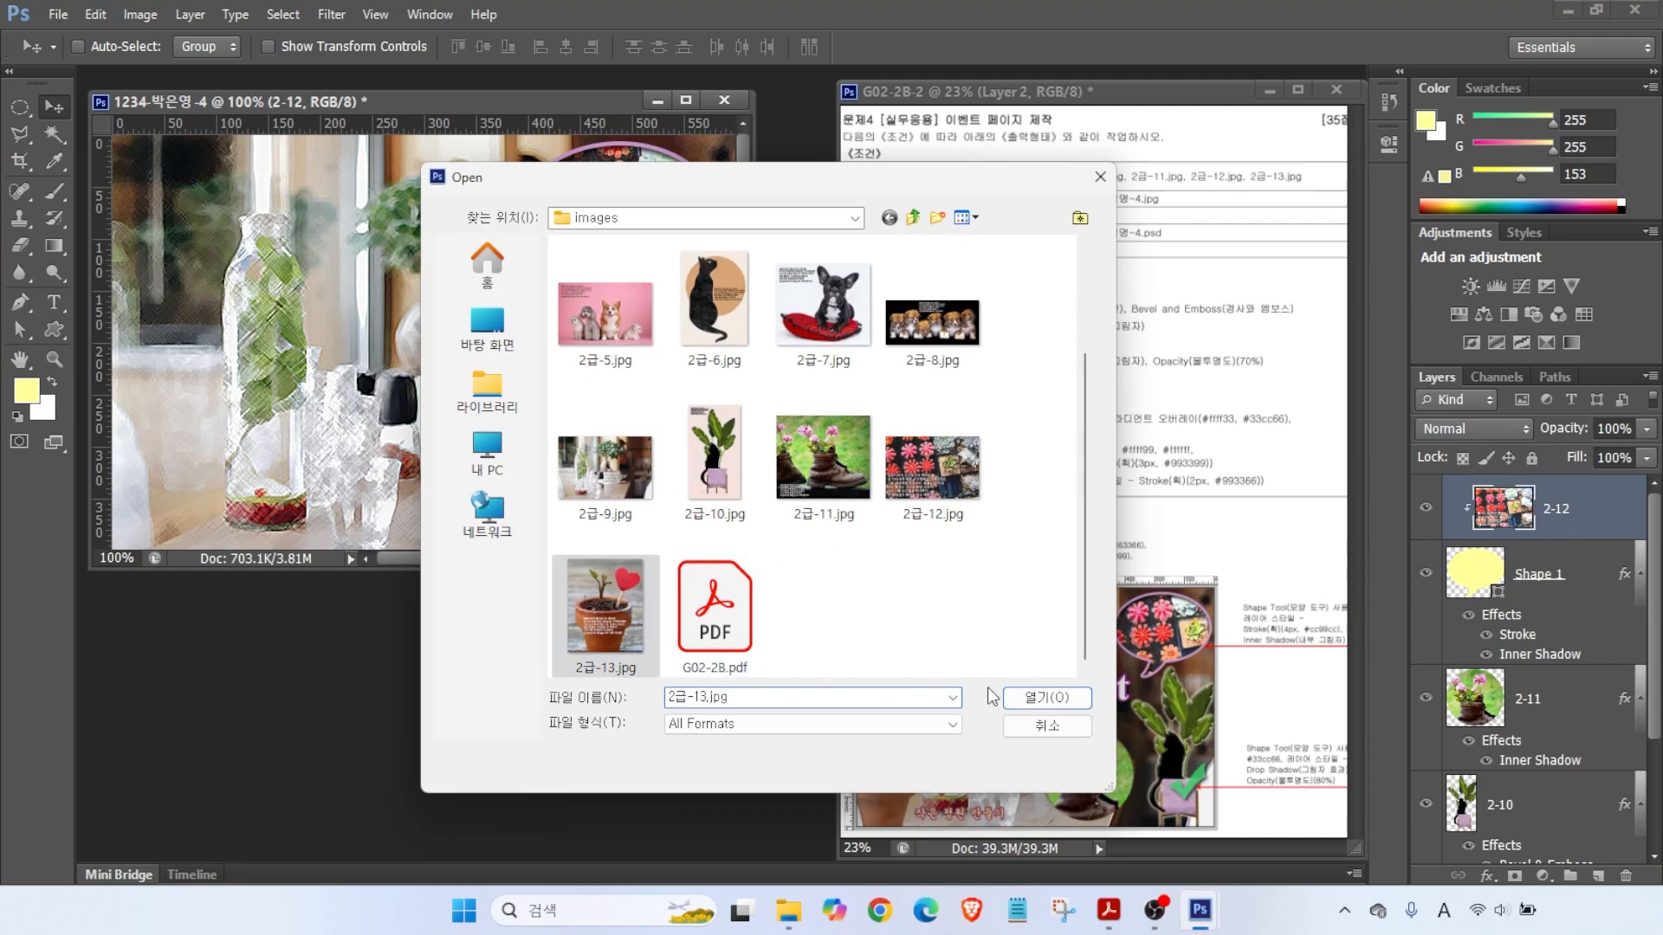
left_click(52, 134)
- Quick-select the pot, heart and plant stem with leaves, using a size 3 brush for details
right_click(52, 134)
left_click(148, 131)
mouse_move(251, 364)
left_mouse_down()
mouse_move(337, 381)
mouse_move(260, 503)
mouse_move(219, 336)
left_mouse_up()
key("bracketleft")
key("bracketleft")
key("bracketleft")
key("bracketleft")
key("bracketleft")
key("bracketleft")
key("bracketleft")
key("bracketleft")
key("bracketleft")
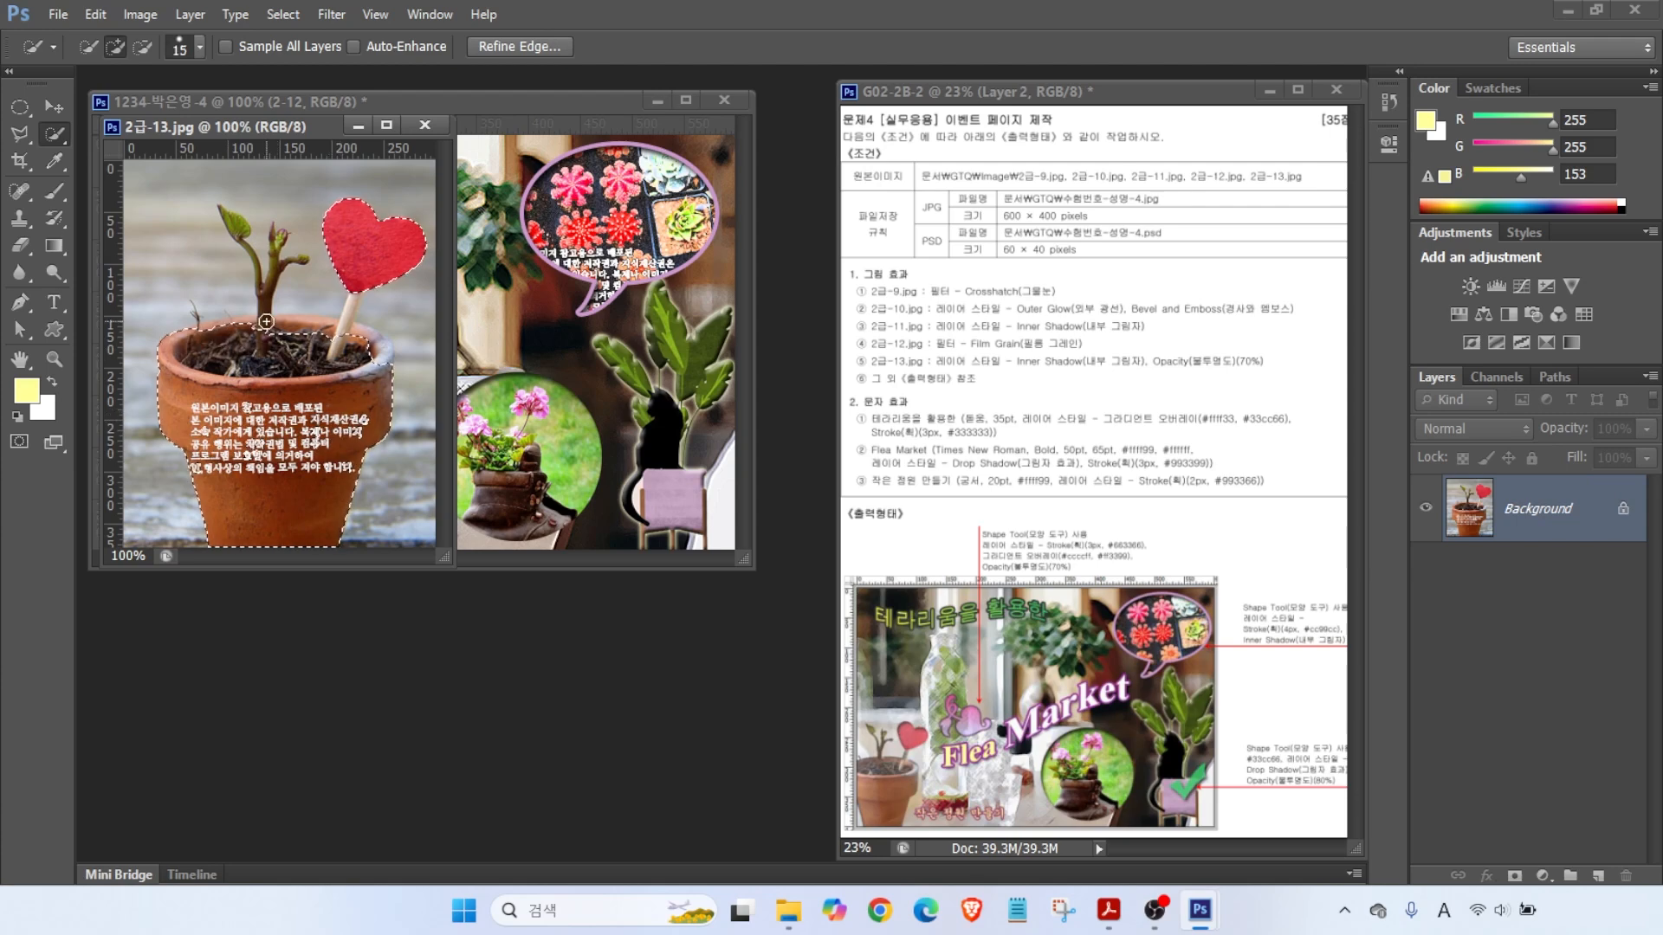
left_click_drag(255, 312, 278, 247)
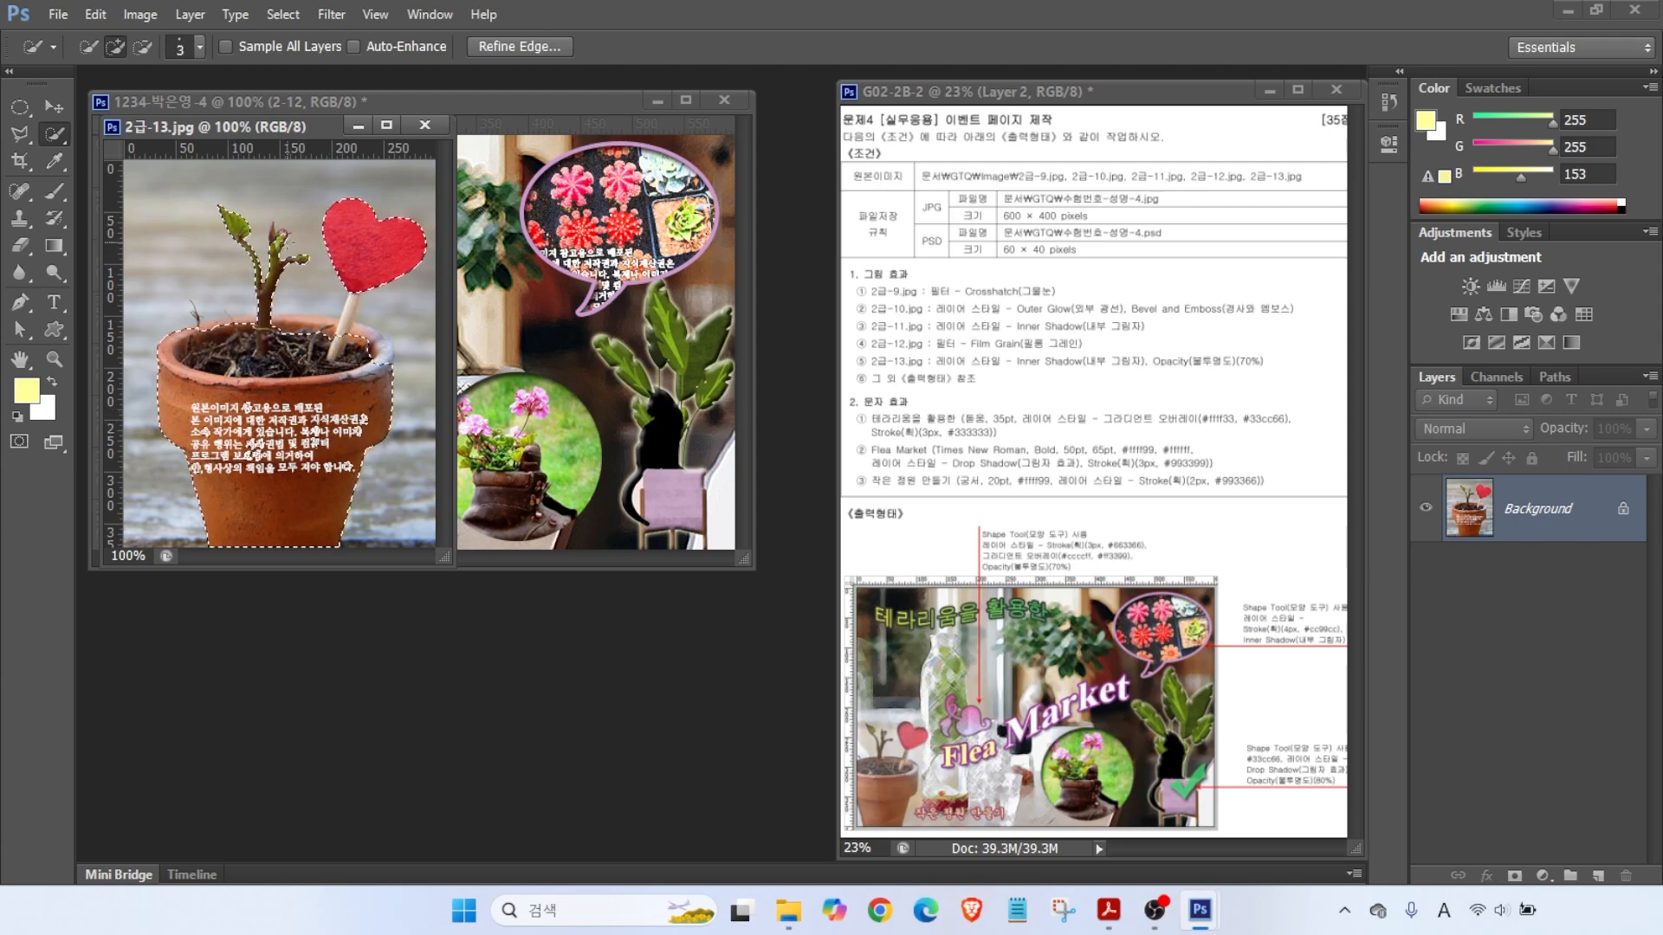
- Add the pot top and the heart's stick to the selection with the Polygonal Lasso
key("l")
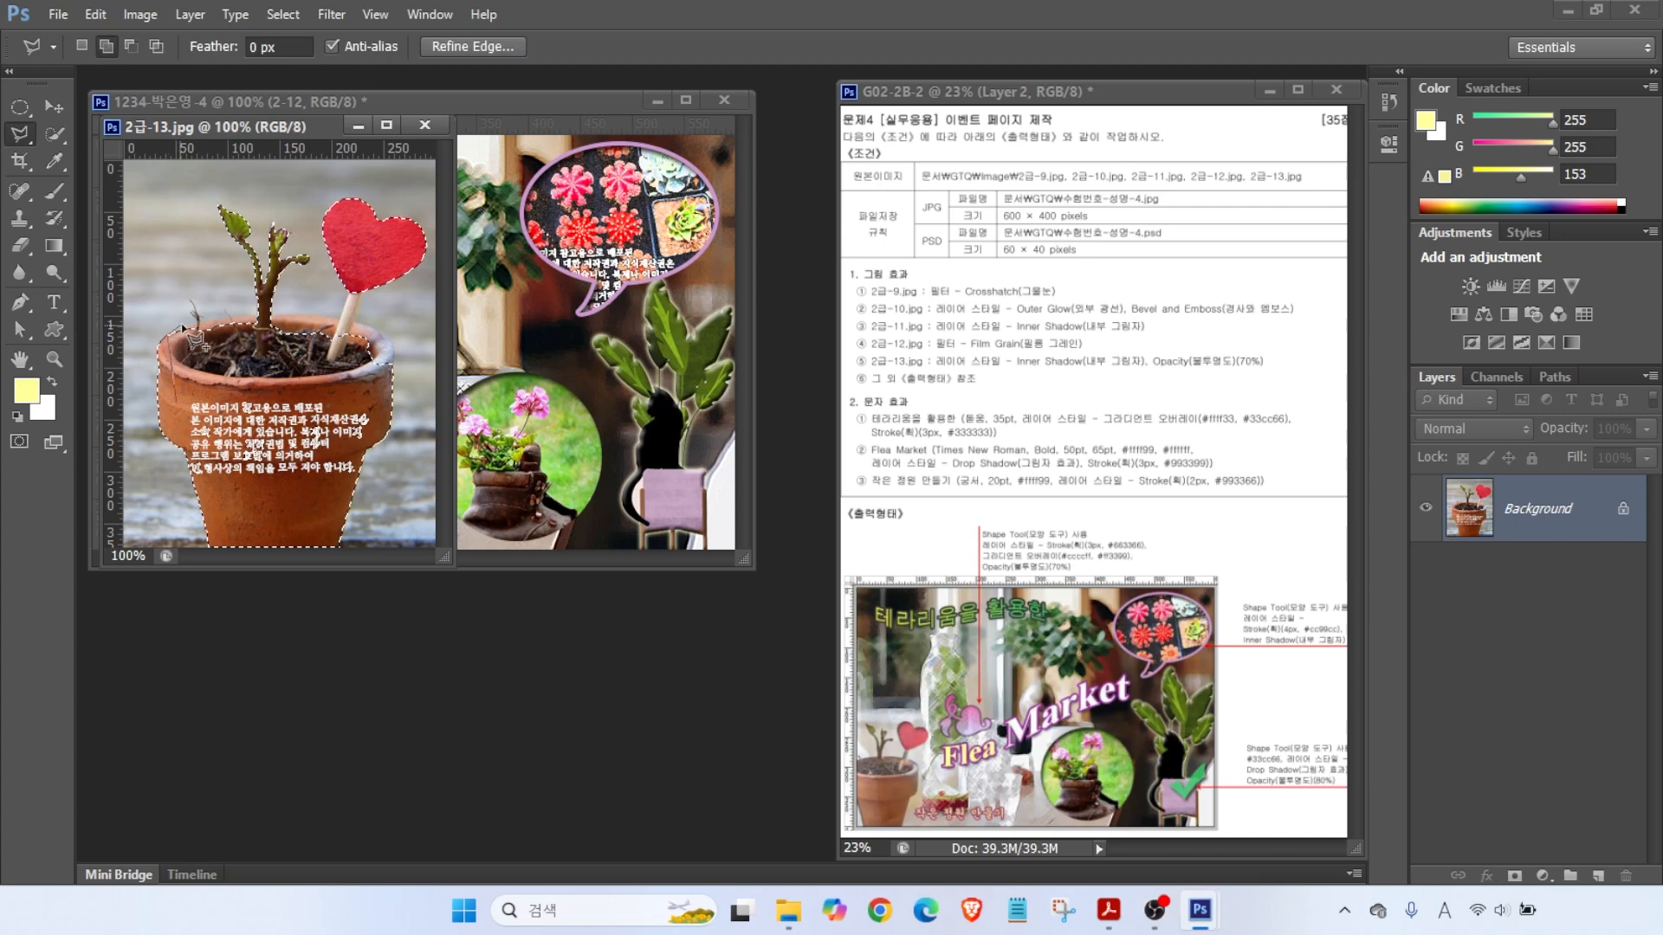
left_click(394, 356)
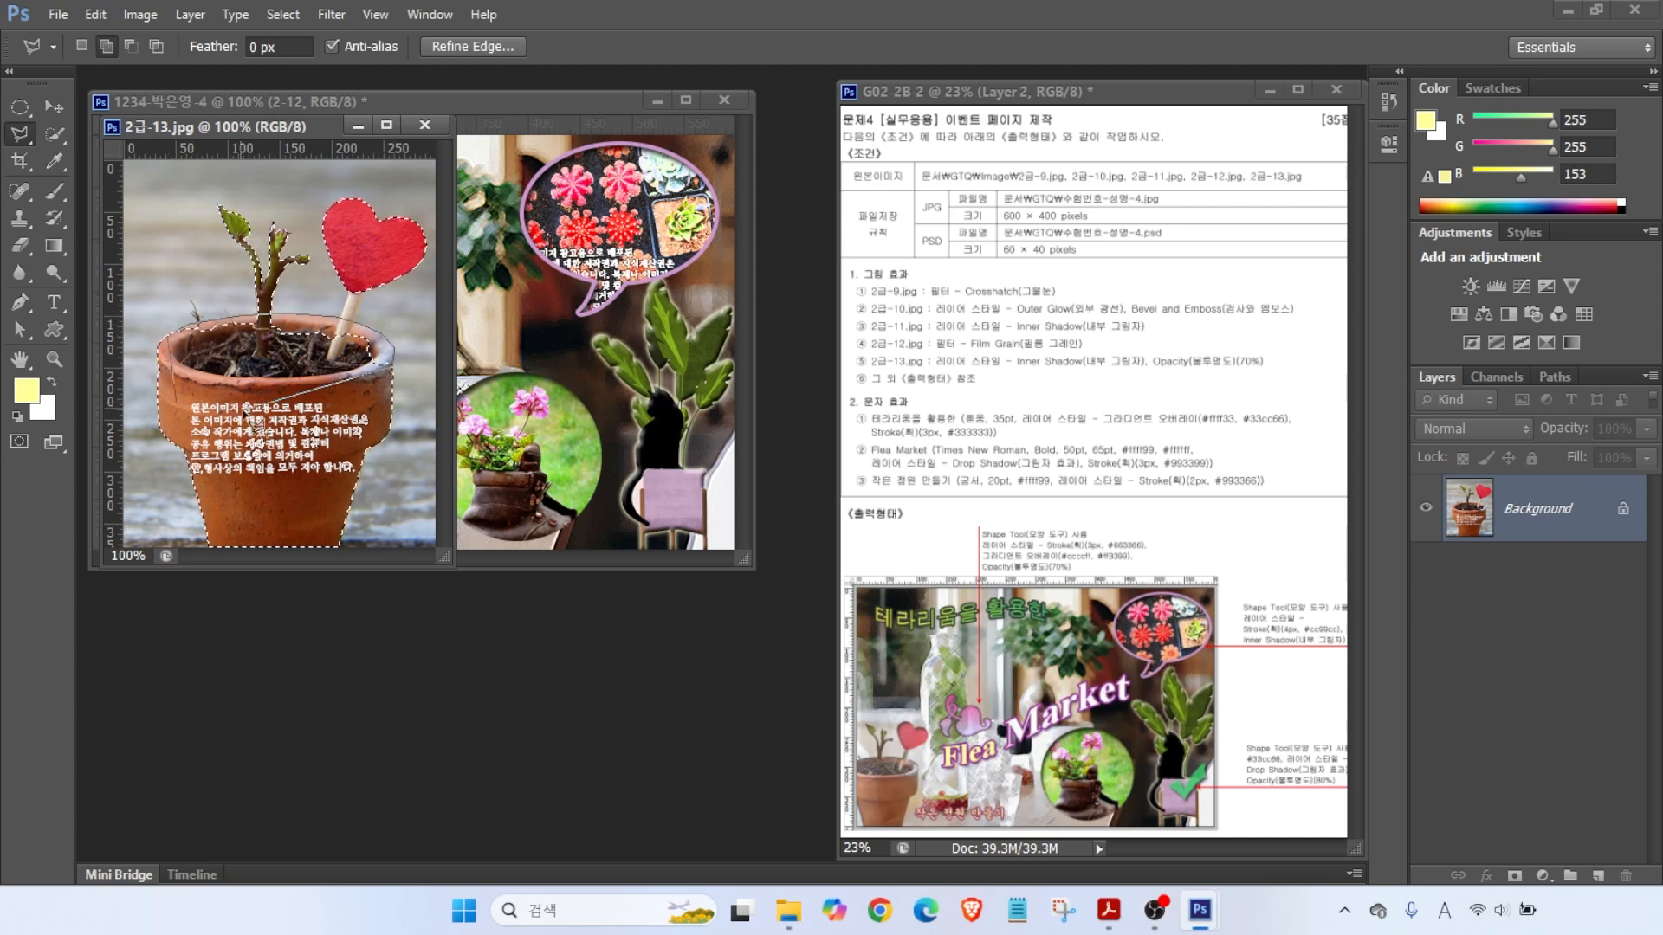
double_click(243, 437)
left_click(331, 355)
left_click(353, 280)
left_click(364, 279)
left_click(340, 356)
left_click(330, 356)
- Drag the plant cutout into the Flea Market page on the left and close 2급-13.jpg
left_click_drag(233, 127, 234, 216)
left_click(54, 106)
mouse_move(277, 520)
left_mouse_down()
mouse_move(447, 451)
mouse_move(553, 475)
left_mouse_up()
left_click_drag(553, 475, 247, 462)
left_click(330, 571)
key("ctrl+w")
- Rename the new plant layer to 2-13 and start scaling it down to about 55%
double_click(1523, 508)
type("2-13")
key("Return")
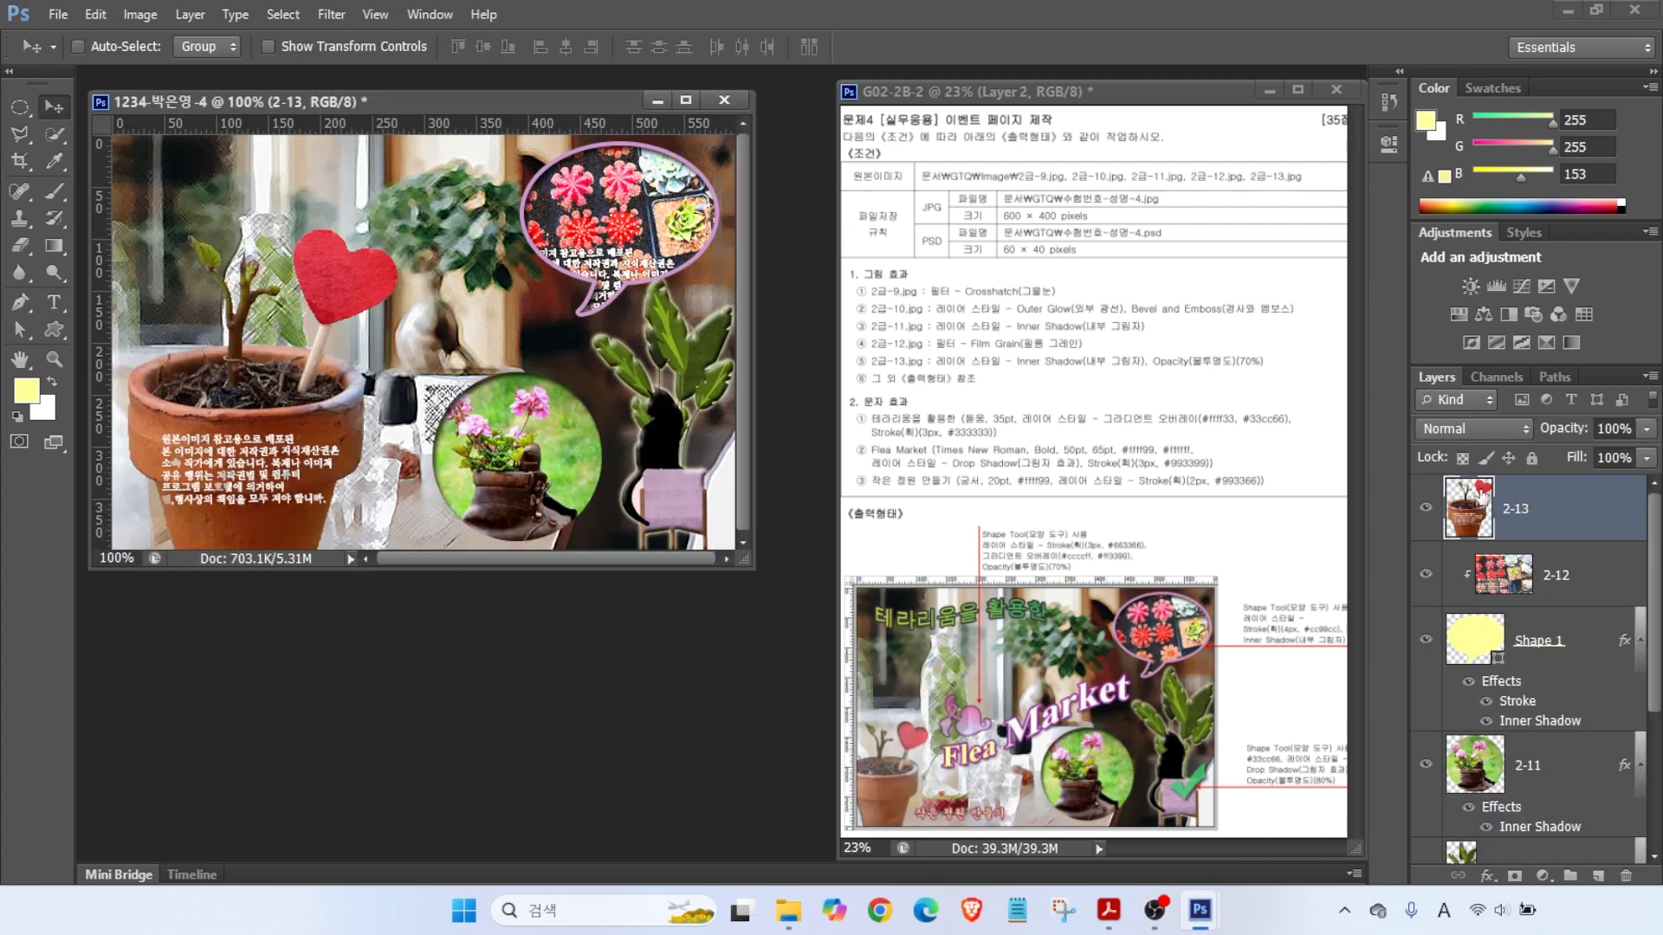
key("ctrl+t")
left_click_drag(397, 230, 251, 378)
- Commit the smaller plant size and set layer 2-13's opacity to 70%
key("Return")
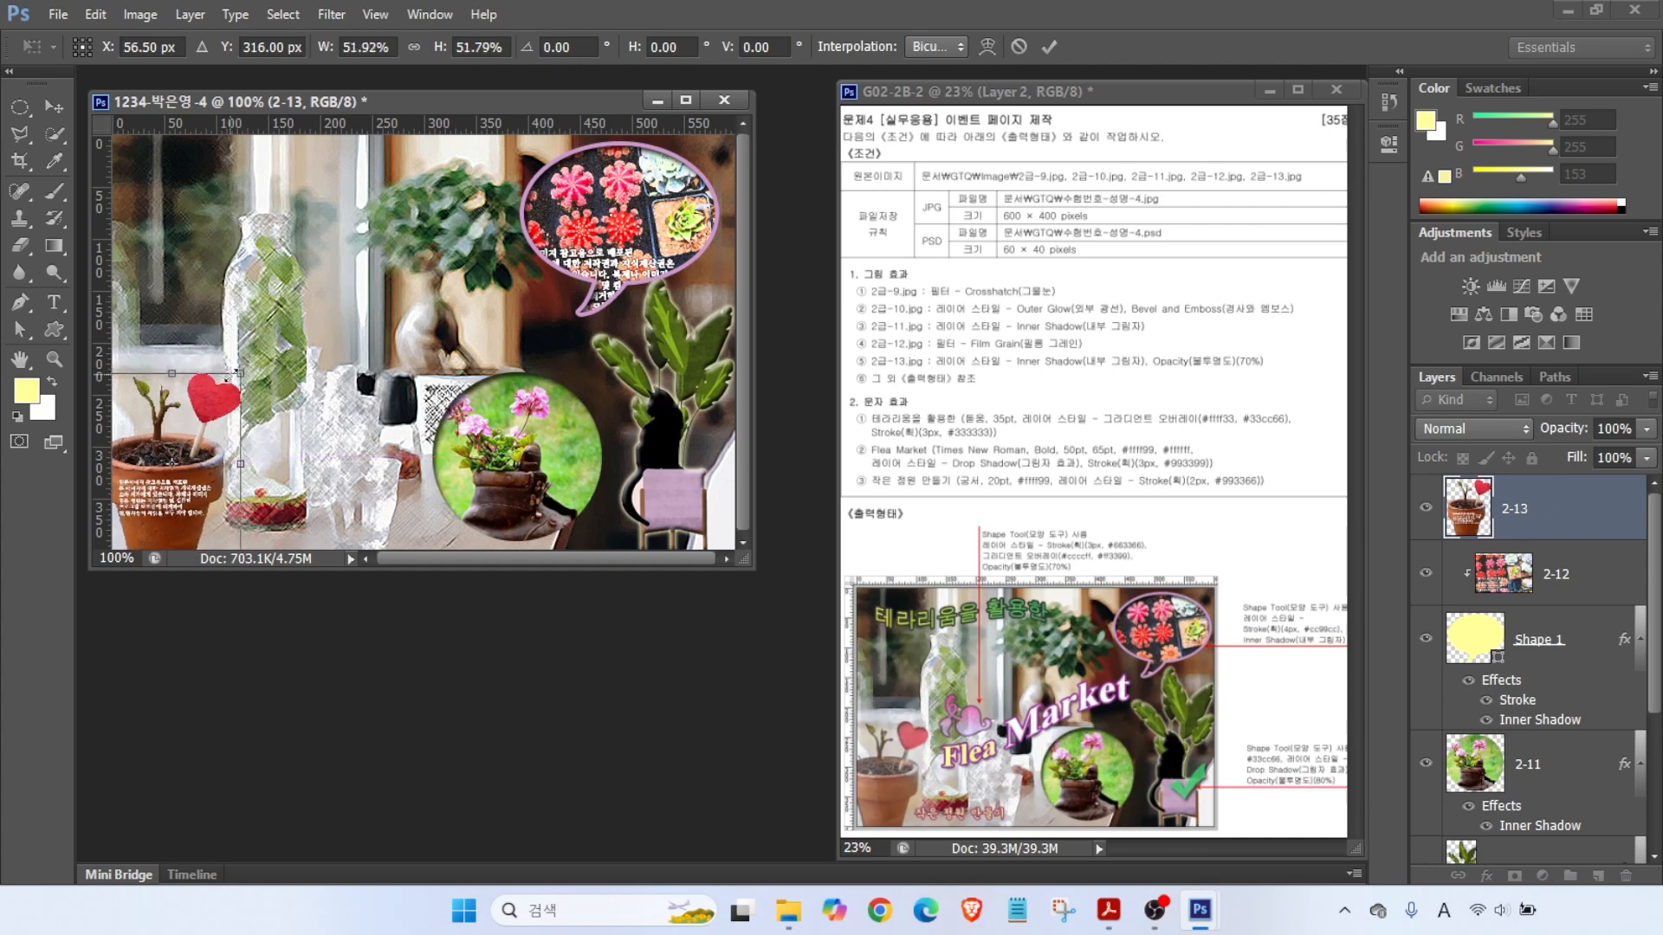
left_click_drag(894, 374, 1182, 372)
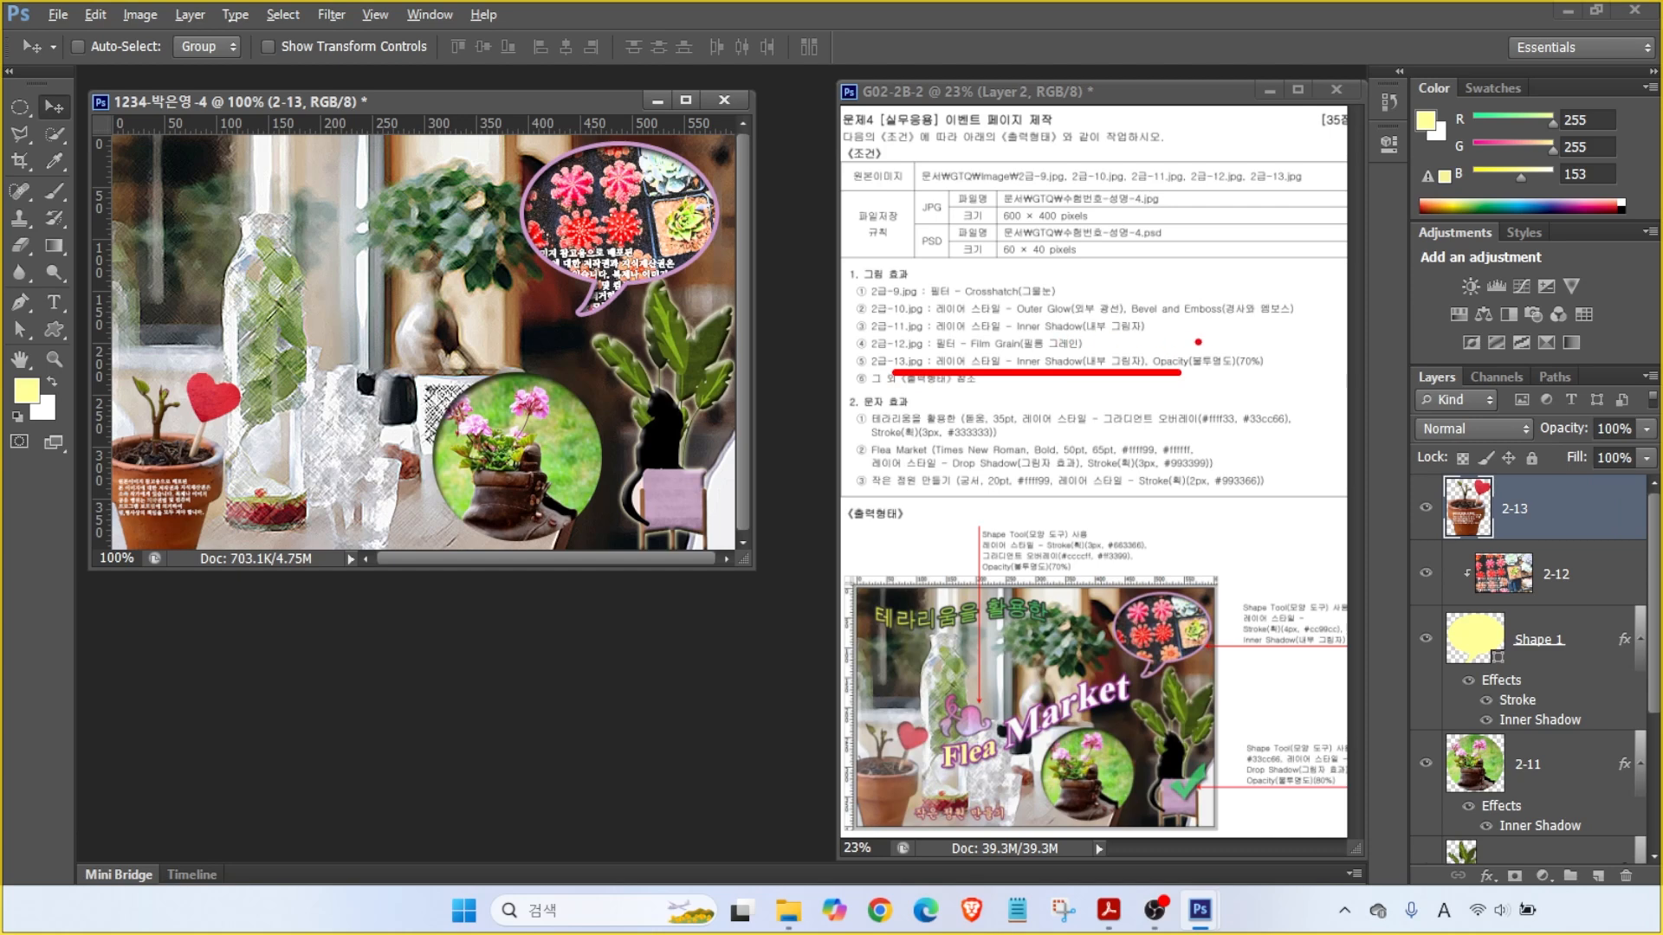
left_click_drag(1215, 344, 1283, 305)
left_click_drag(1397, 357, 1661, 493)
left_click_drag(1514, 407, 1656, 446)
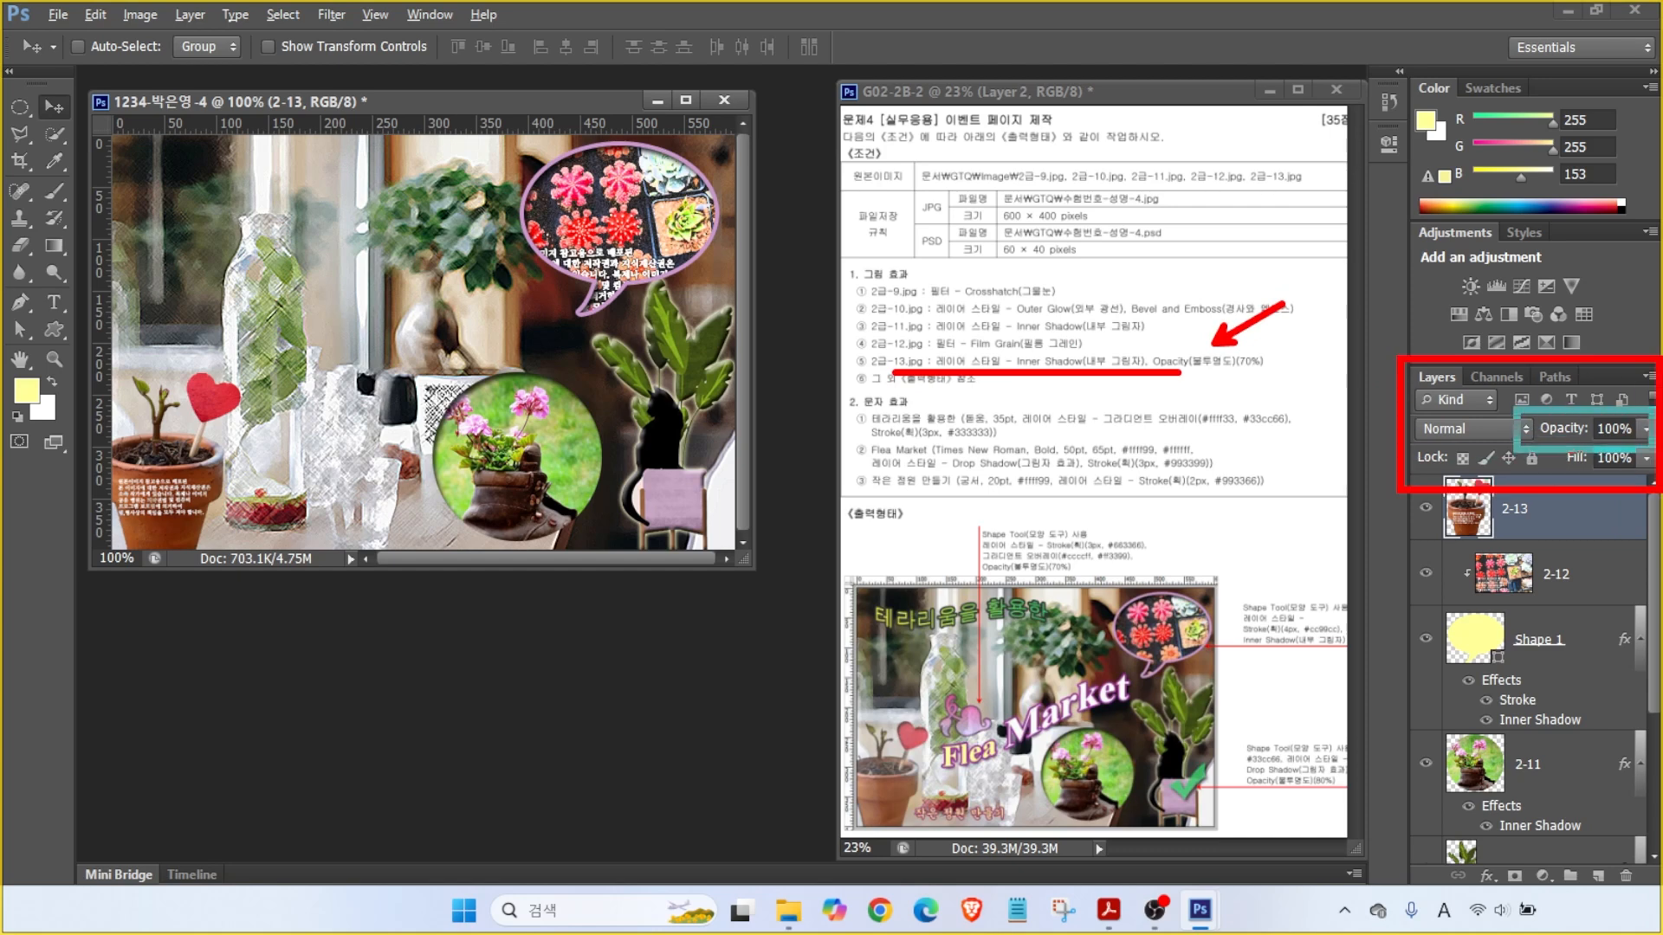
key("Escape")
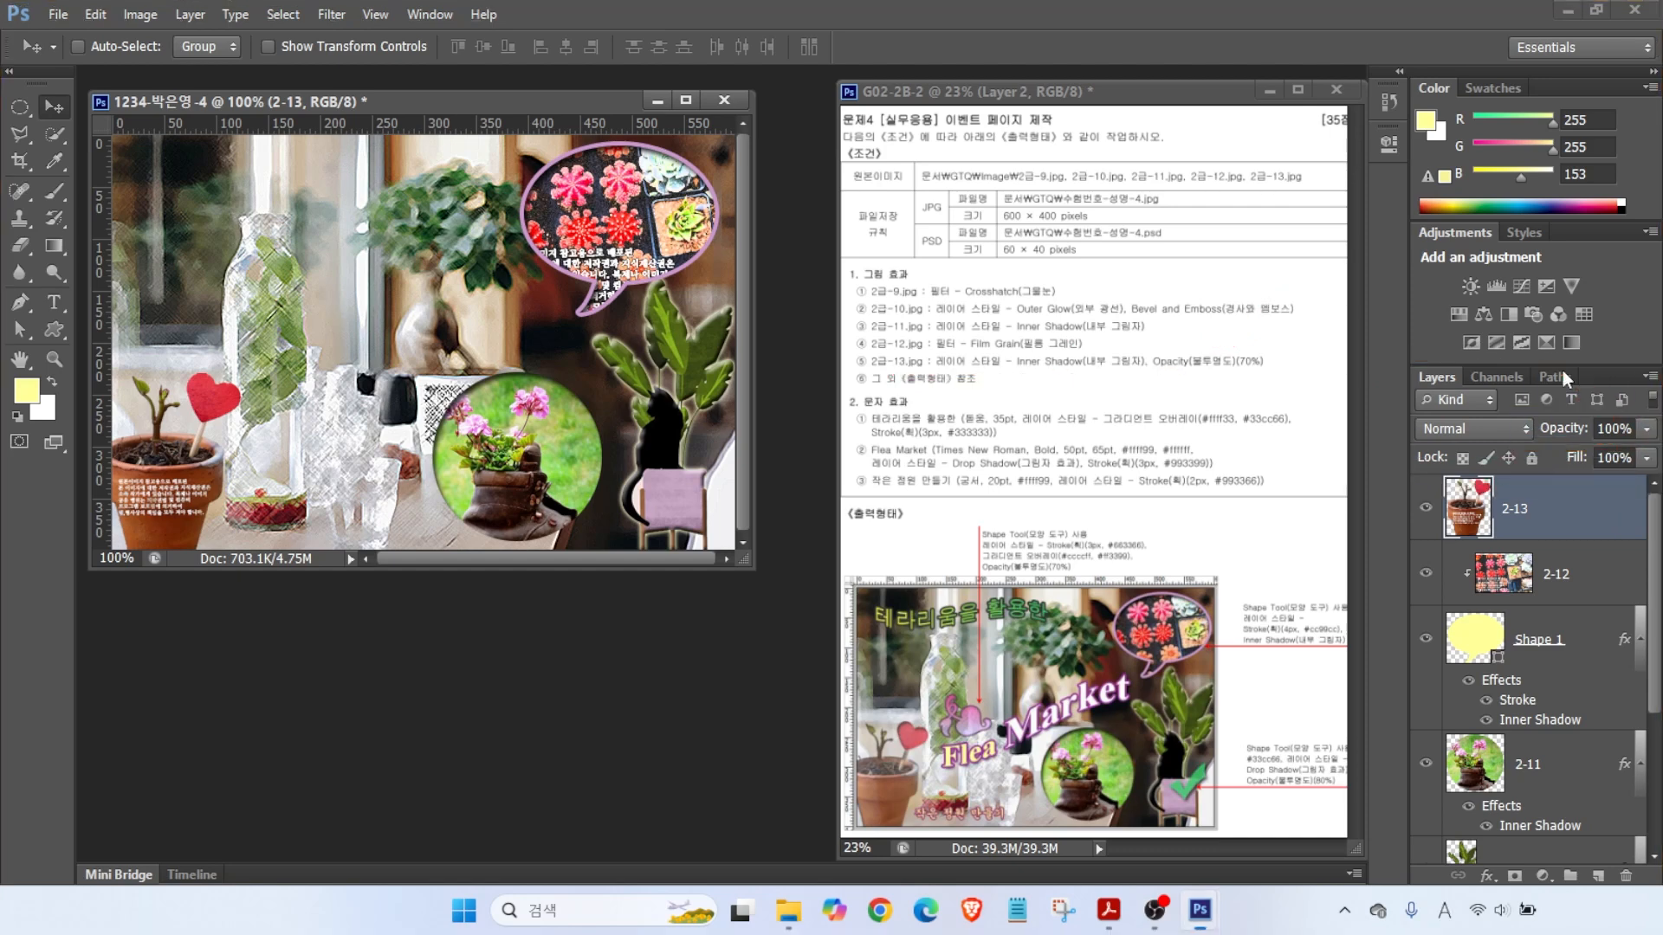
left_click(1600, 428)
type("70")
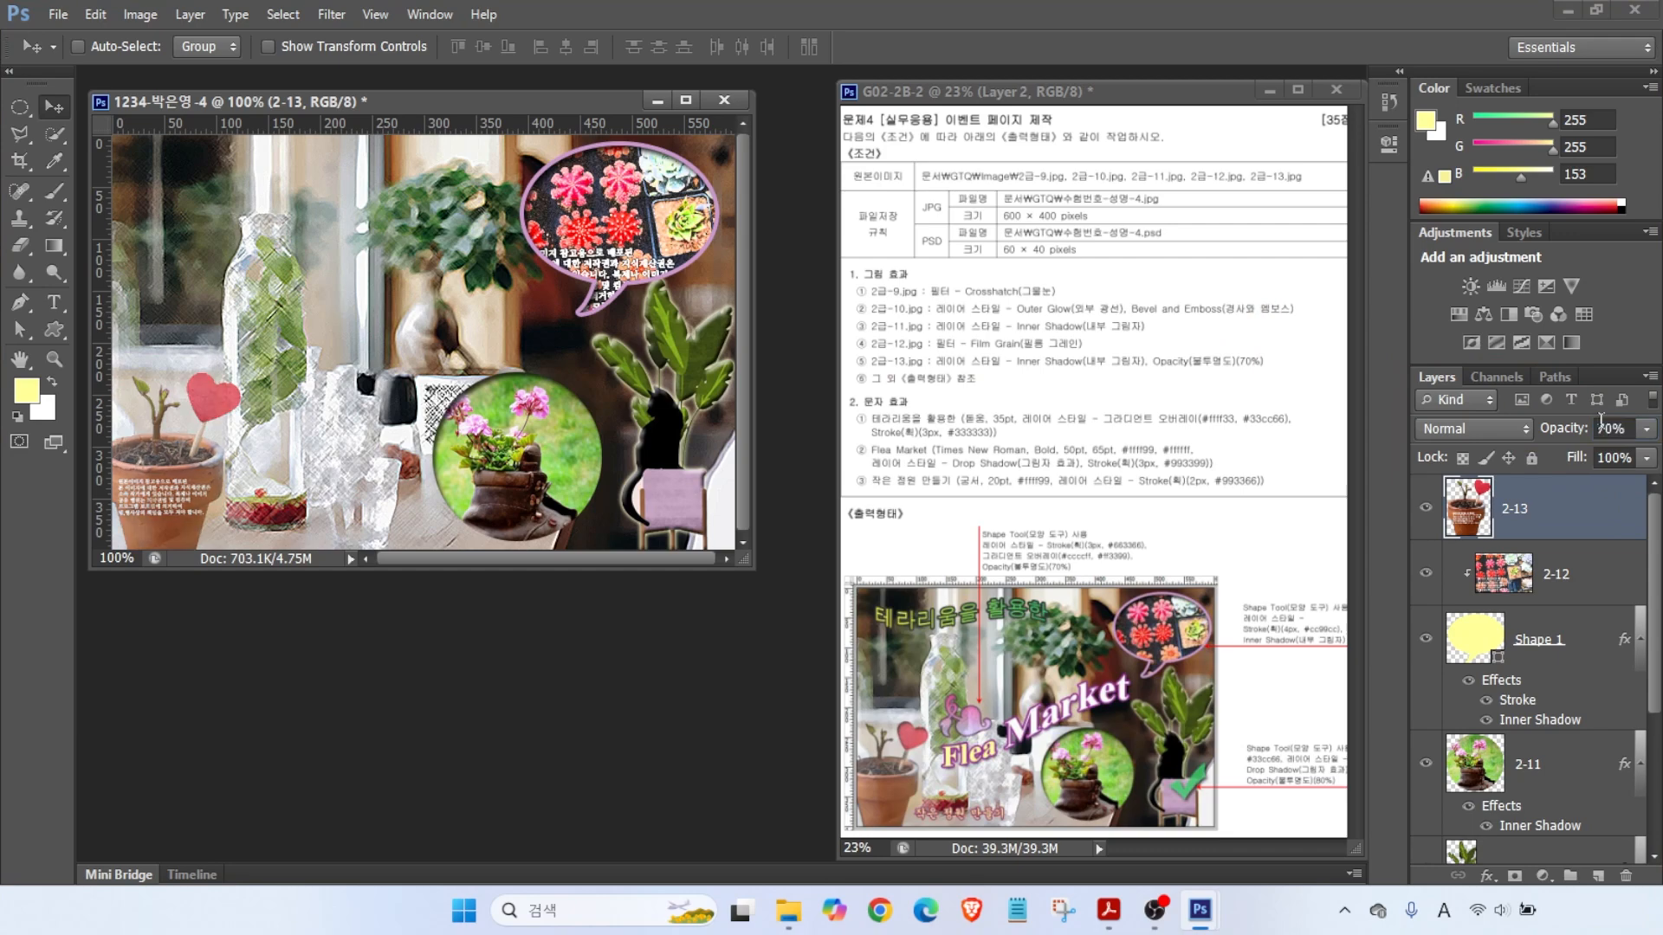
- Add an Inner Shadow effect to layer 2-13
left_click(1488, 876)
left_click(1528, 695)
key("Return")
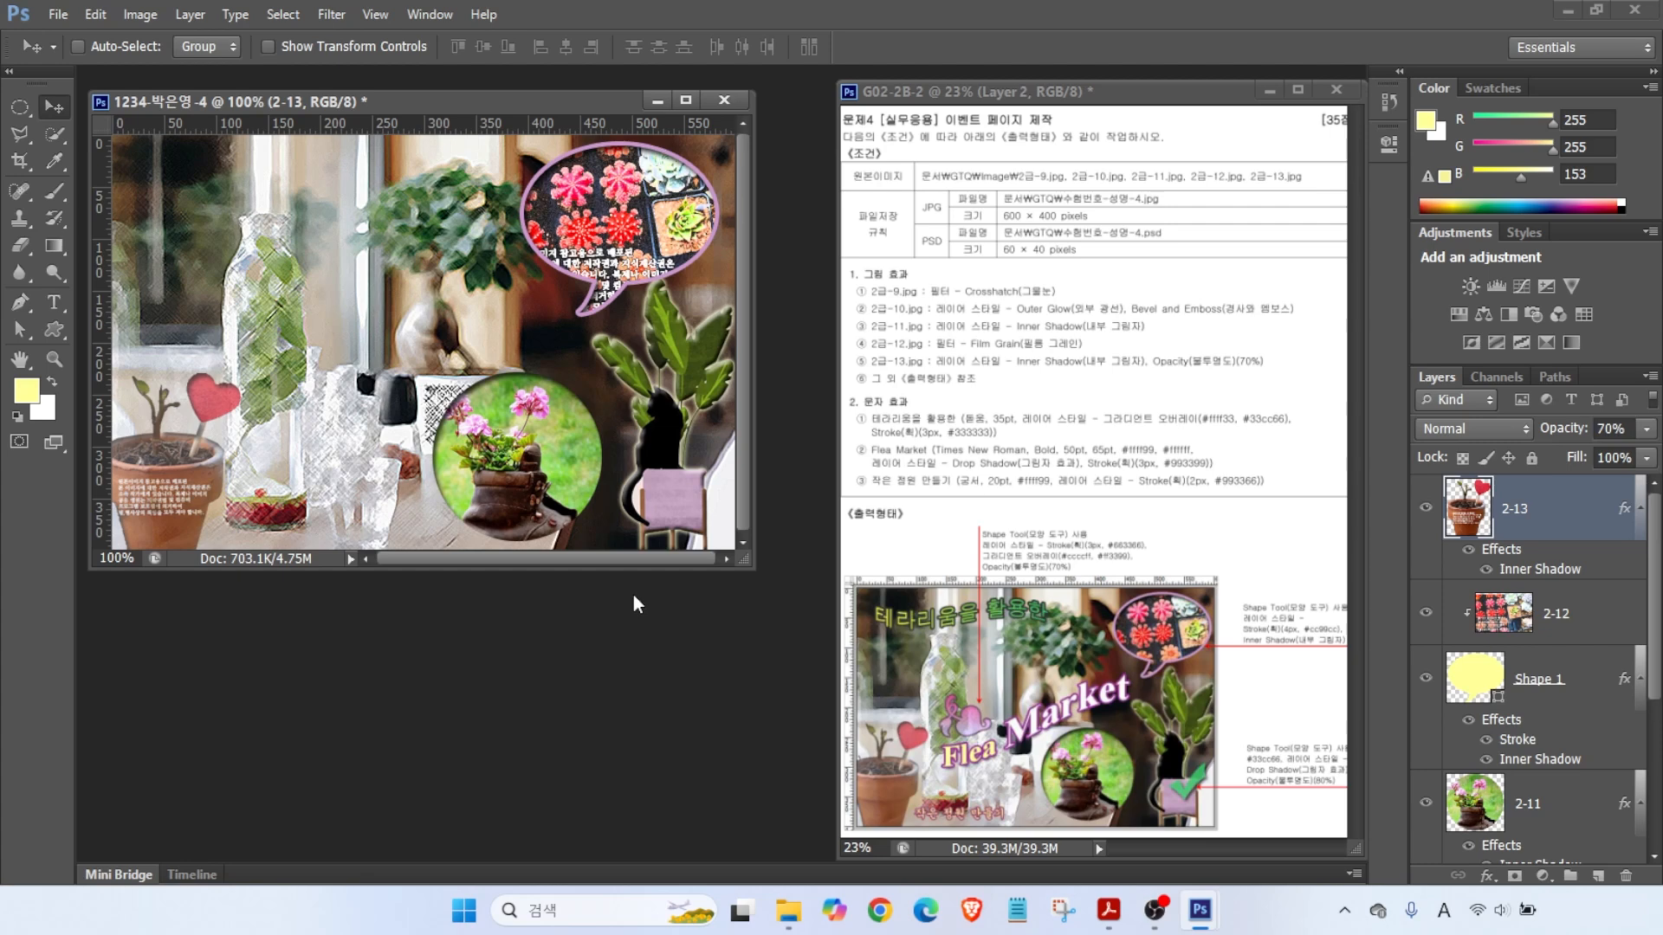
key("alt")
left_click_drag(947, 724, 856, 665)
left_click_drag(868, 526, 953, 606)
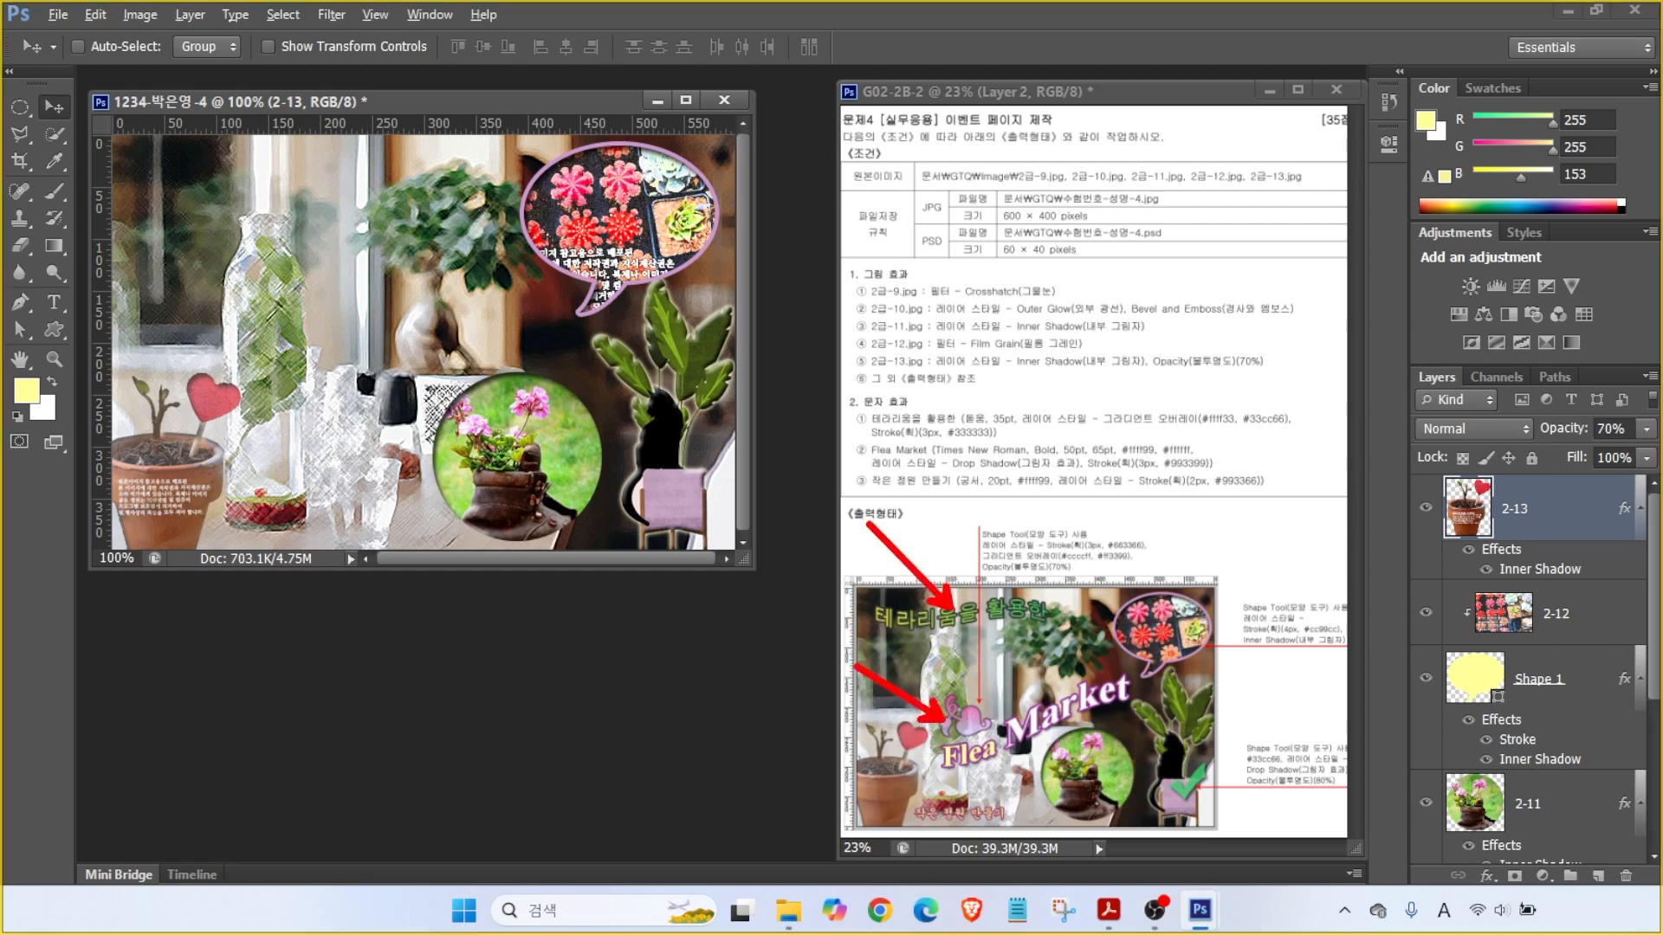
key("Escape")
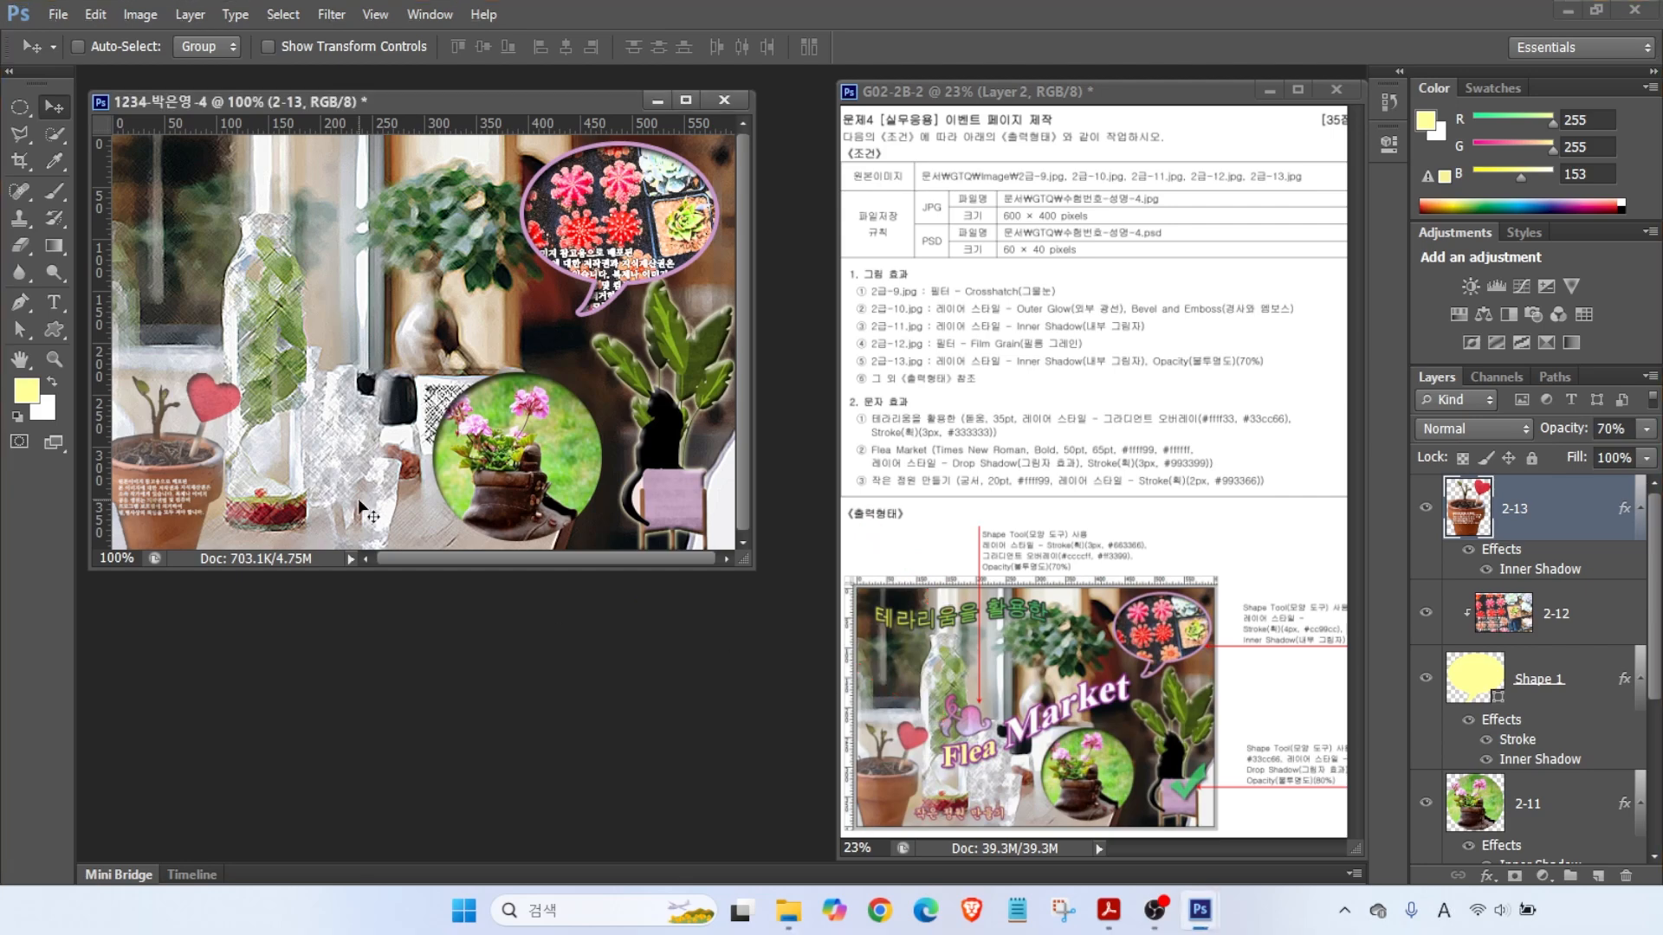
- Draw a decorative heart custom shape beside the vase
left_click(54, 329)
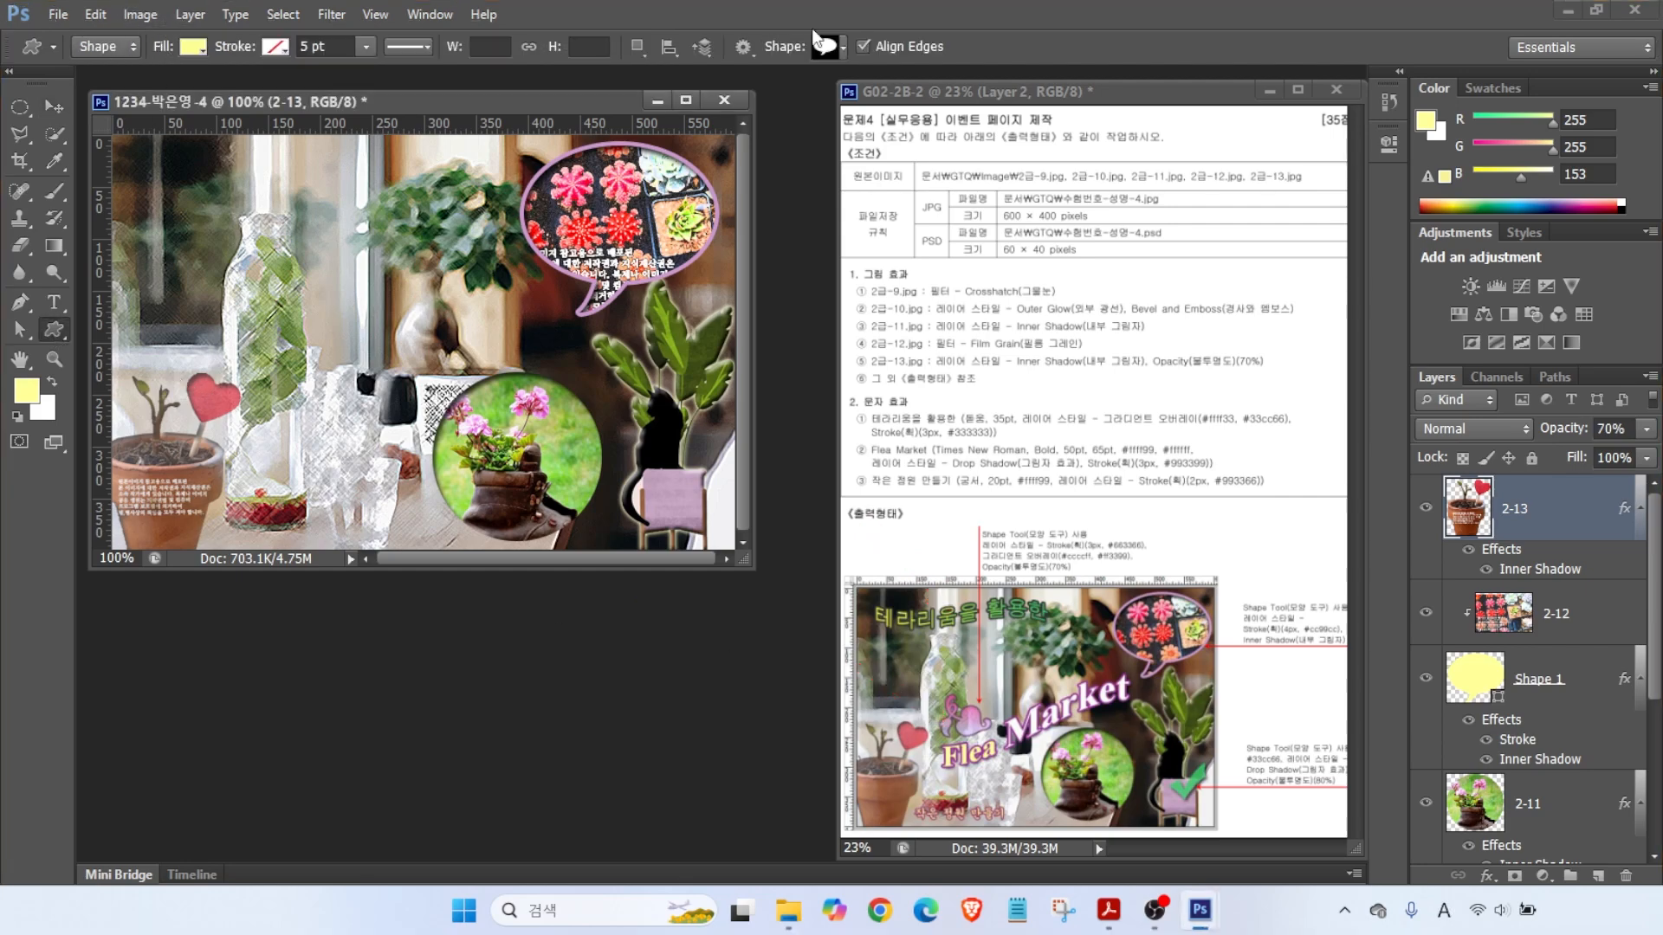
left_click(824, 46)
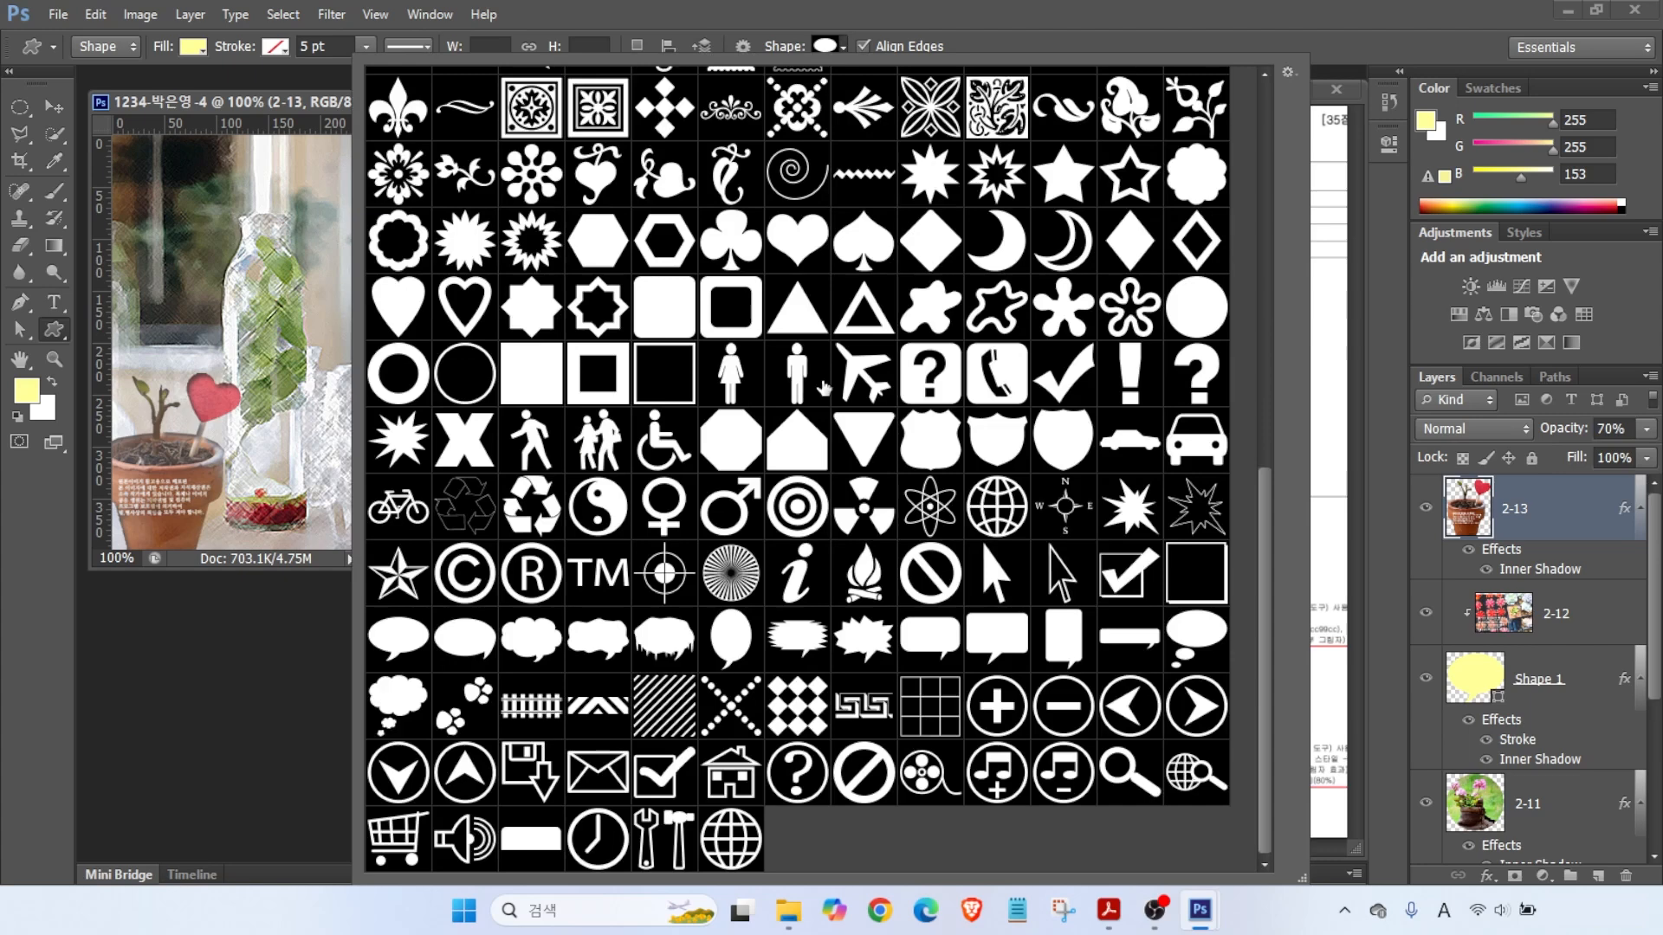
double_click(656, 181)
mouse_move(245, 339)
left_mouse_down()
mouse_move(381, 398)
mouse_move(334, 409)
left_mouse_up()
- Give the heart a Gradient Overlay from #ccccff to #ff3399
left_click(1486, 875)
left_click(1506, 793)
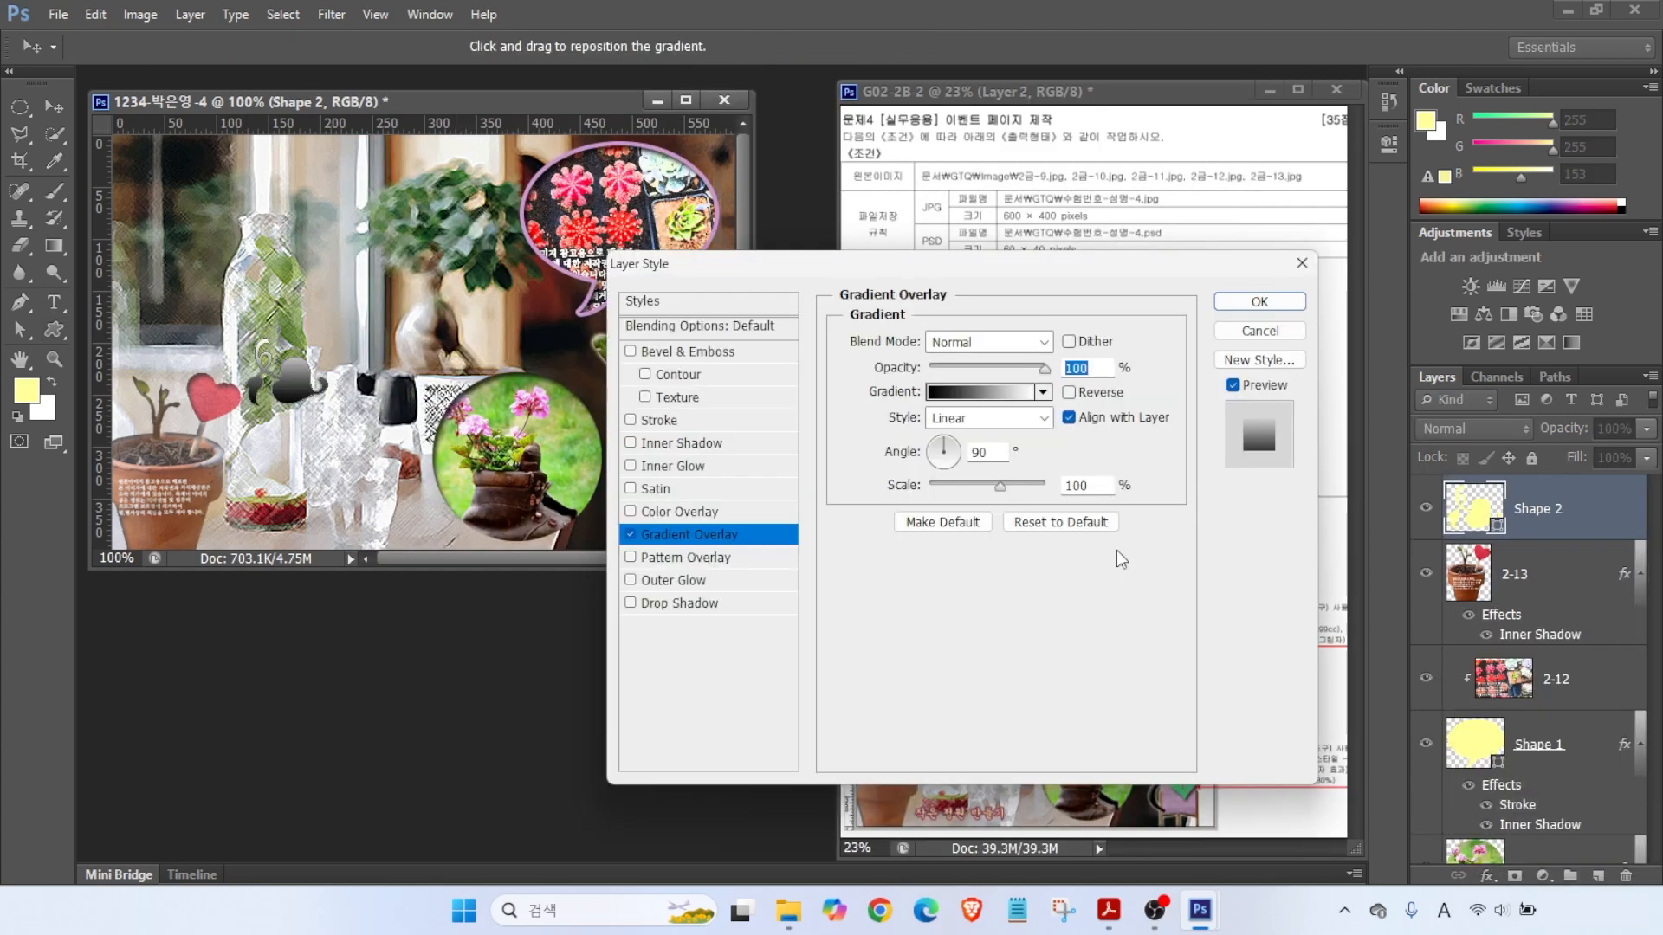
left_click(1117, 396)
double_click(636, 554)
double_click(1151, 706)
type("ccccff")
key("Return")
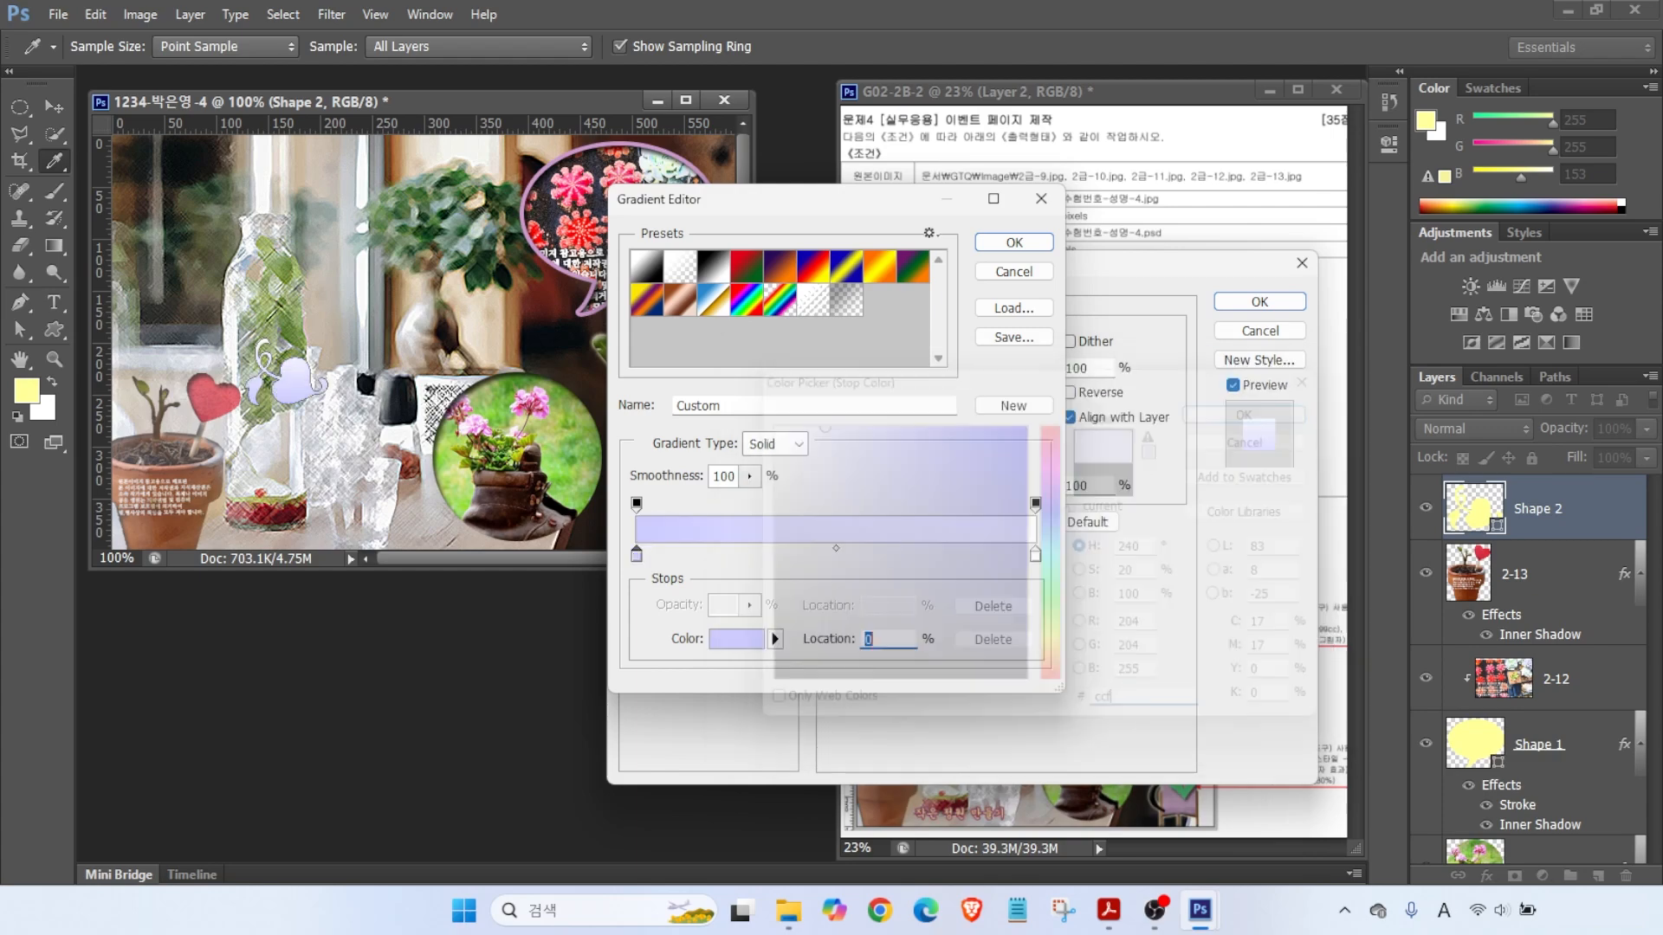
double_click(1036, 554)
double_click(1151, 706)
type("ff3399")
key("Return")
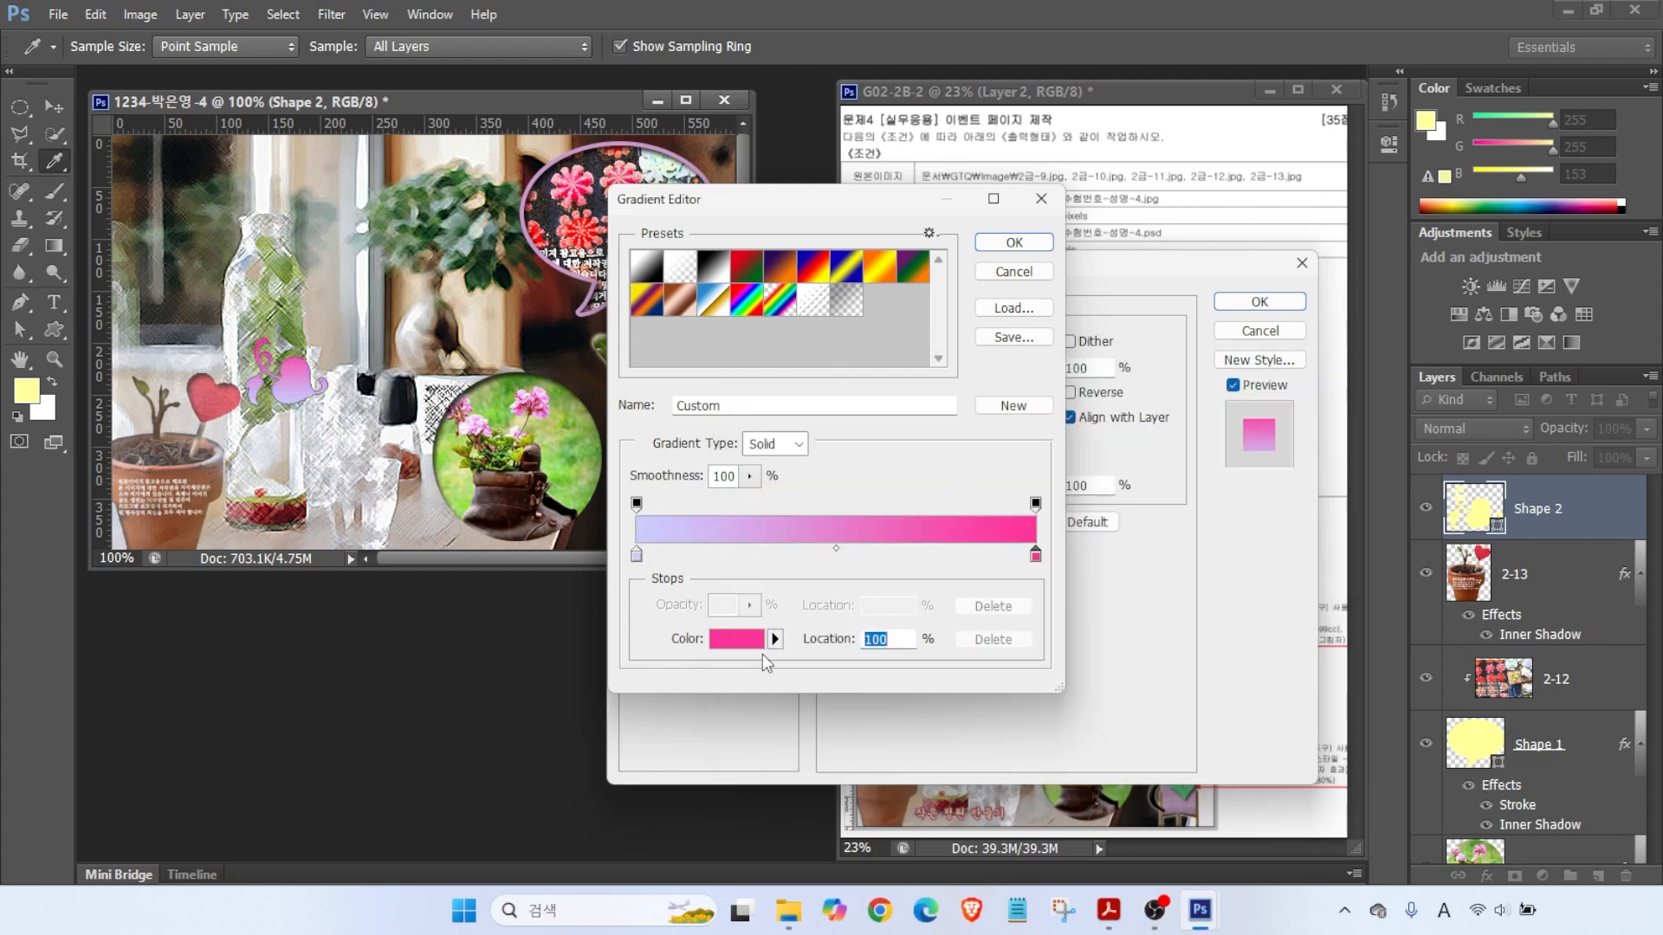
left_click(1013, 243)
- Add a 3 px #663366 dark purple stroke to the heart
key("alt")
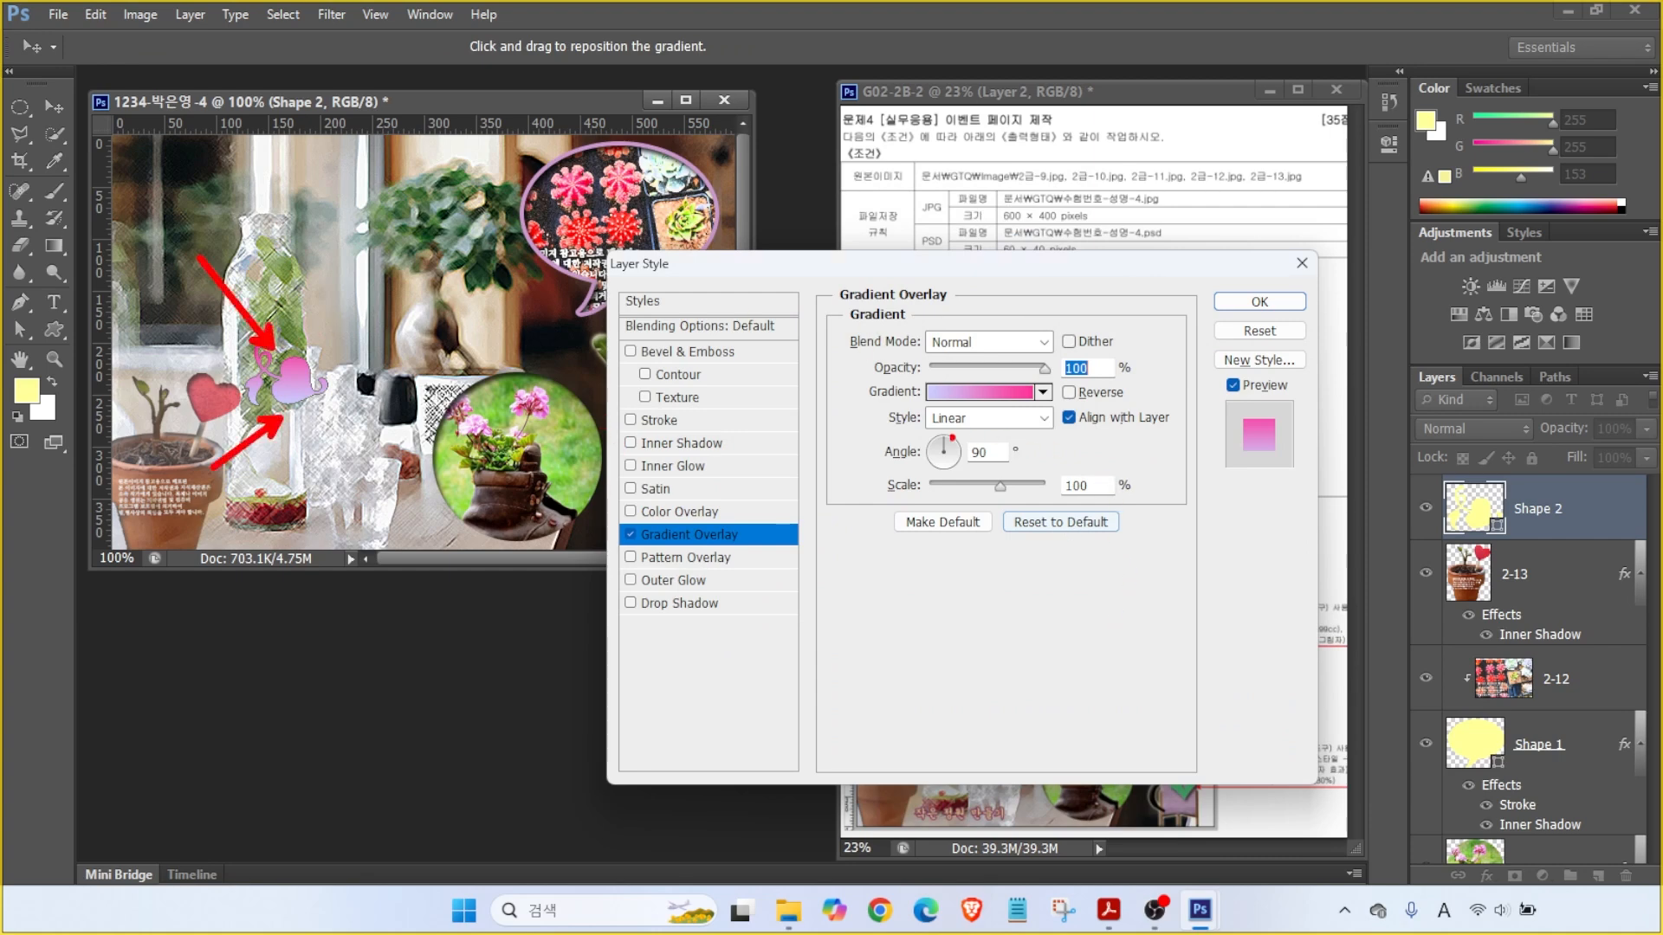
left_click(658, 420)
left_click(860, 491)
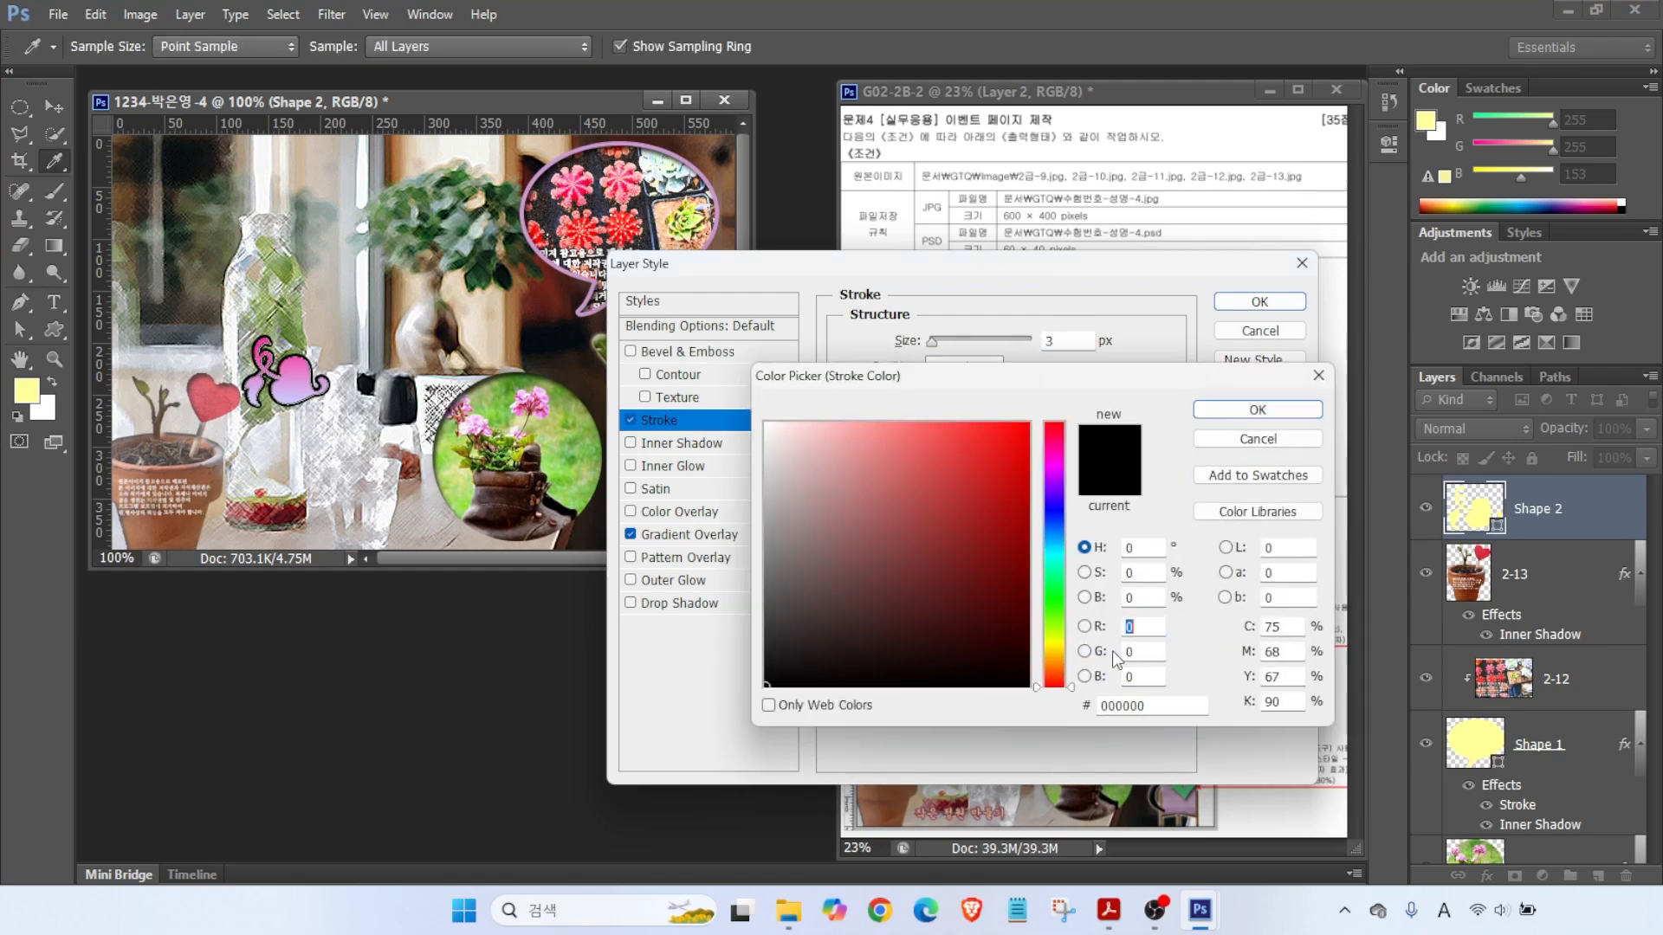
double_click(1148, 705)
type("663366")
key("Return")
key("Return")
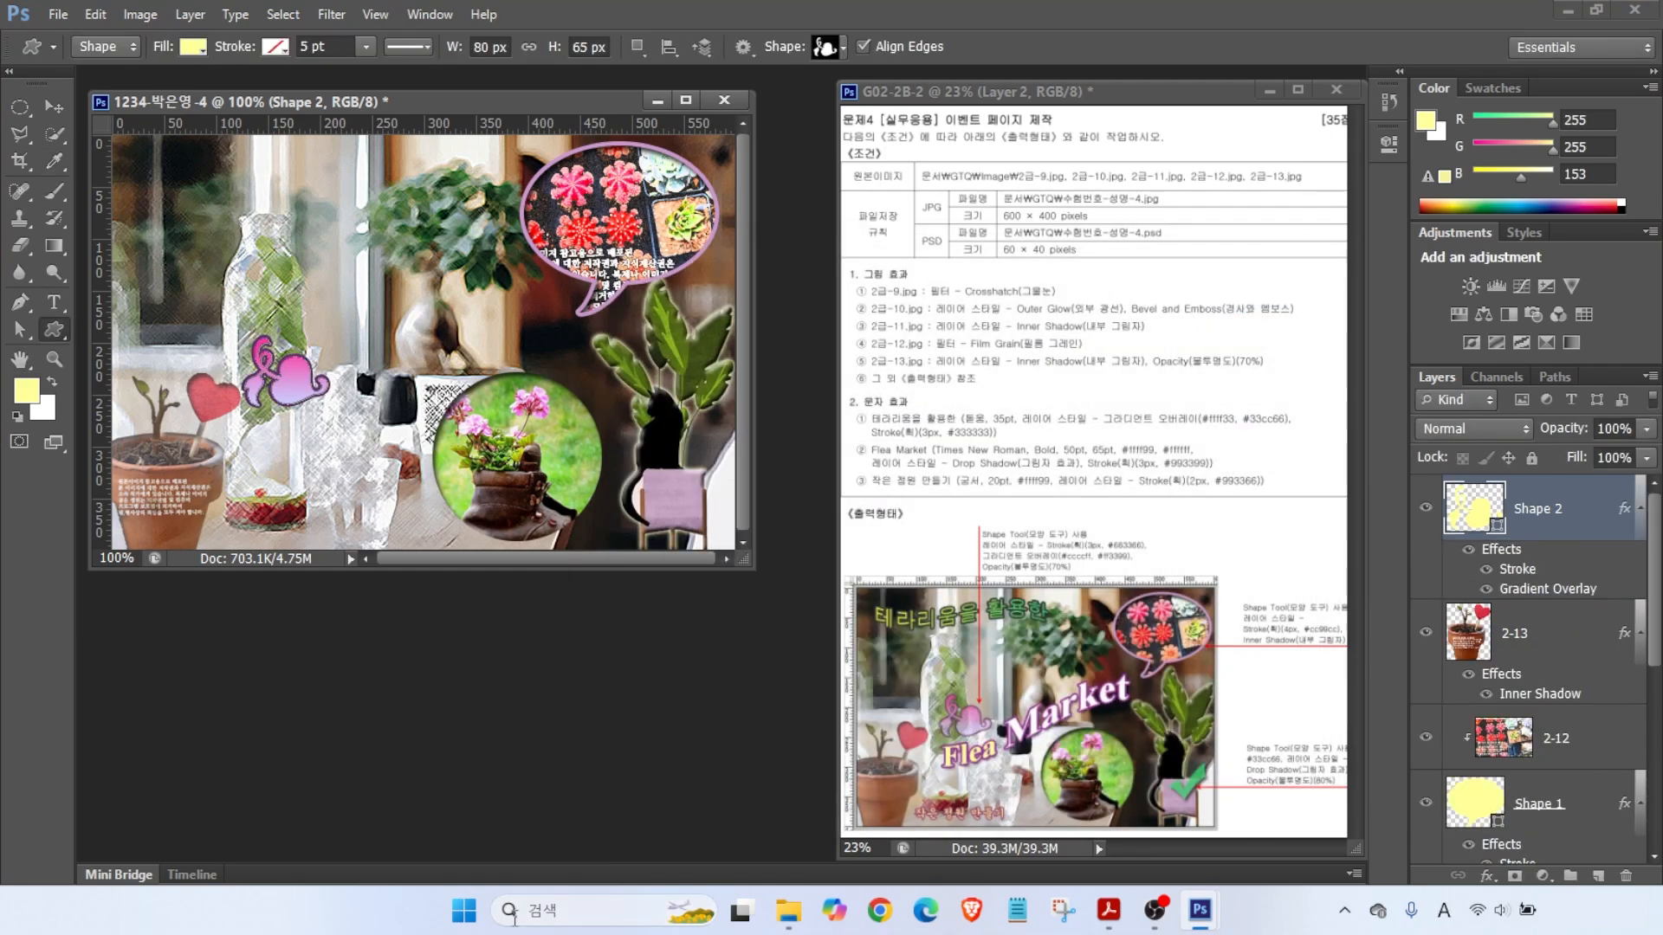
- Set the heart layer Shape 2 to 70% opacity
mouse_move(1119, 562)
left_mouse_down()
mouse_move(998, 584)
mouse_move(1096, 574)
left_mouse_up()
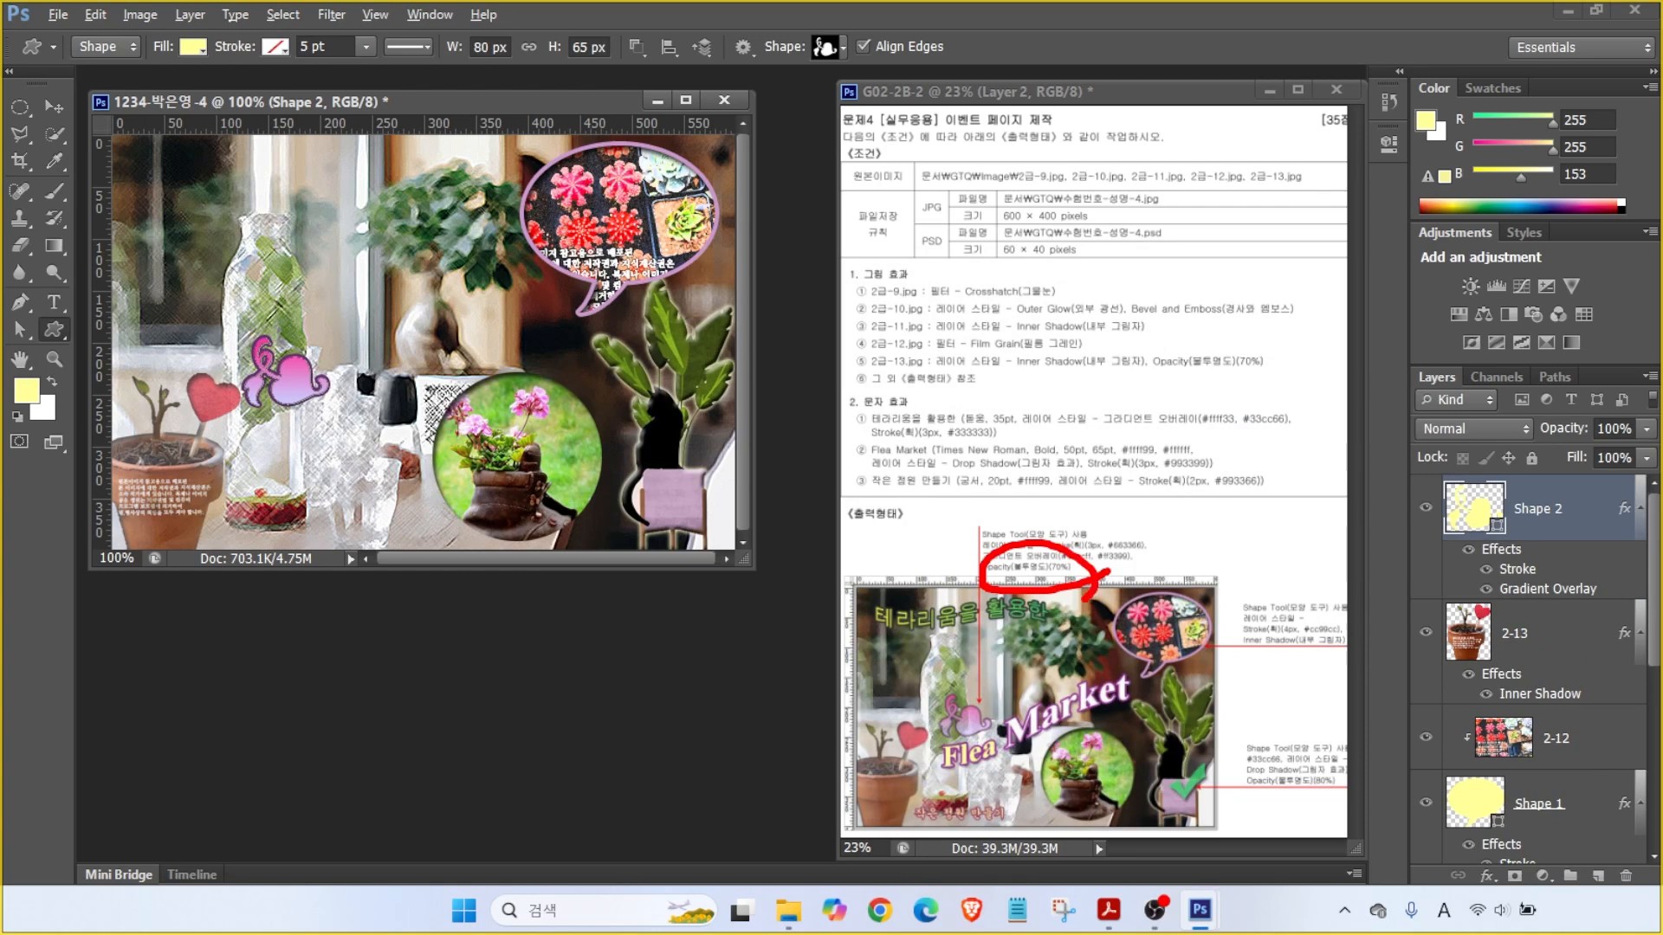
mouse_move(1397, 338)
left_mouse_down()
mouse_move(1587, 443)
mouse_move(1657, 459)
left_mouse_up()
left_click_drag(1524, 347, 1601, 428)
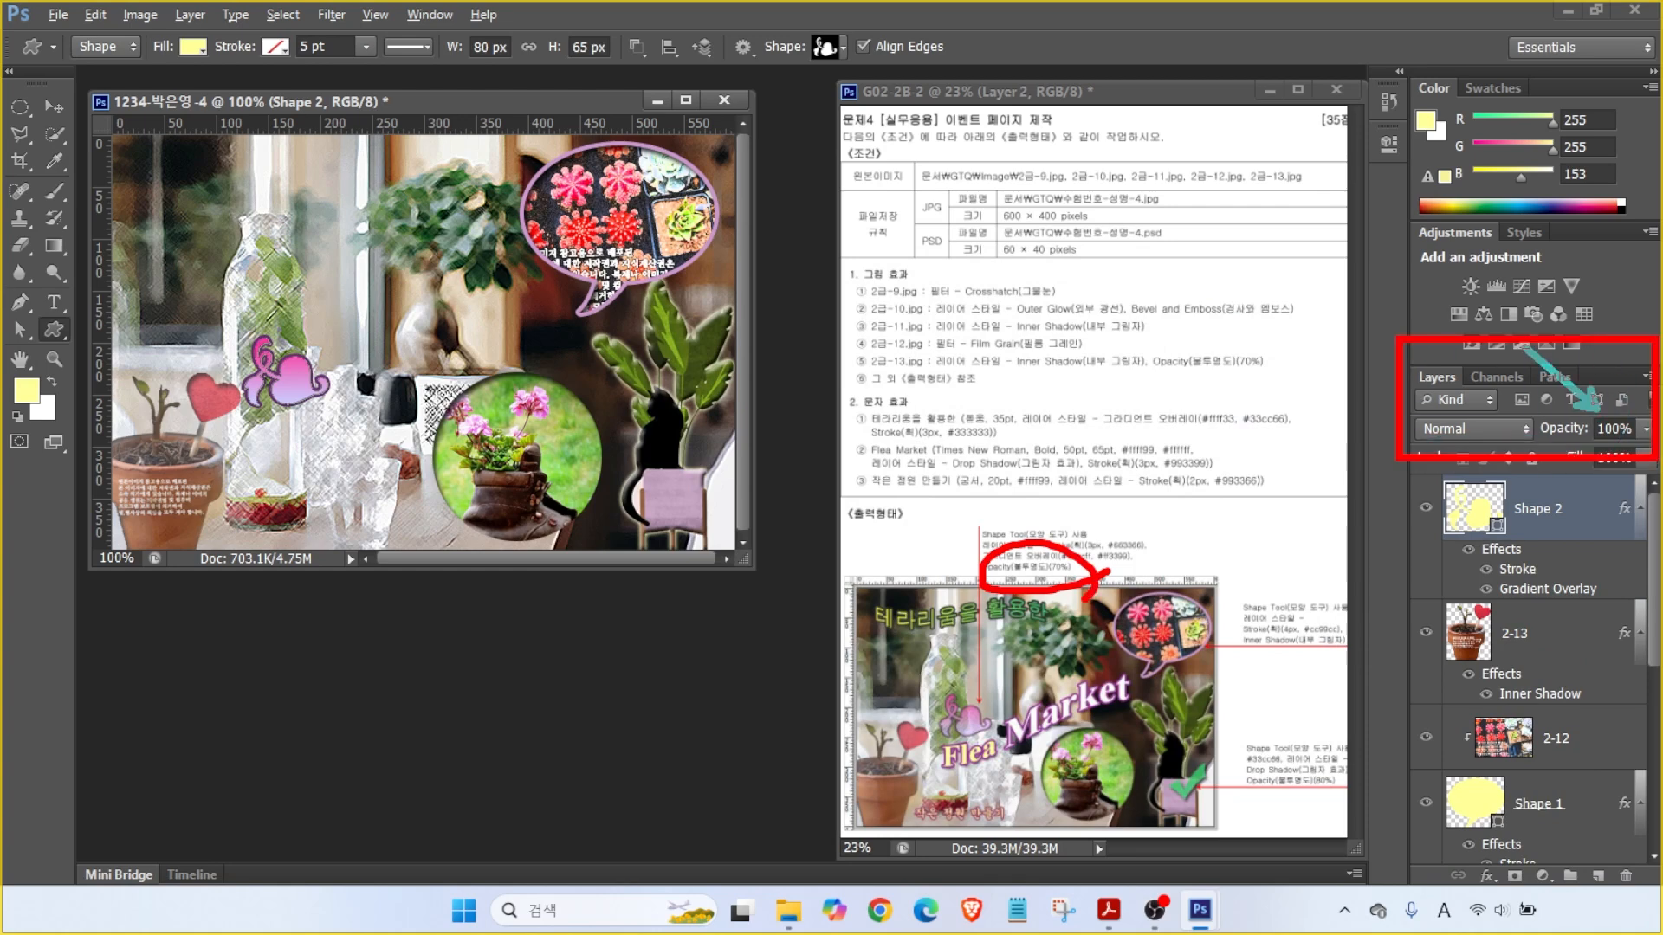
key("Escape")
left_click(1613, 430)
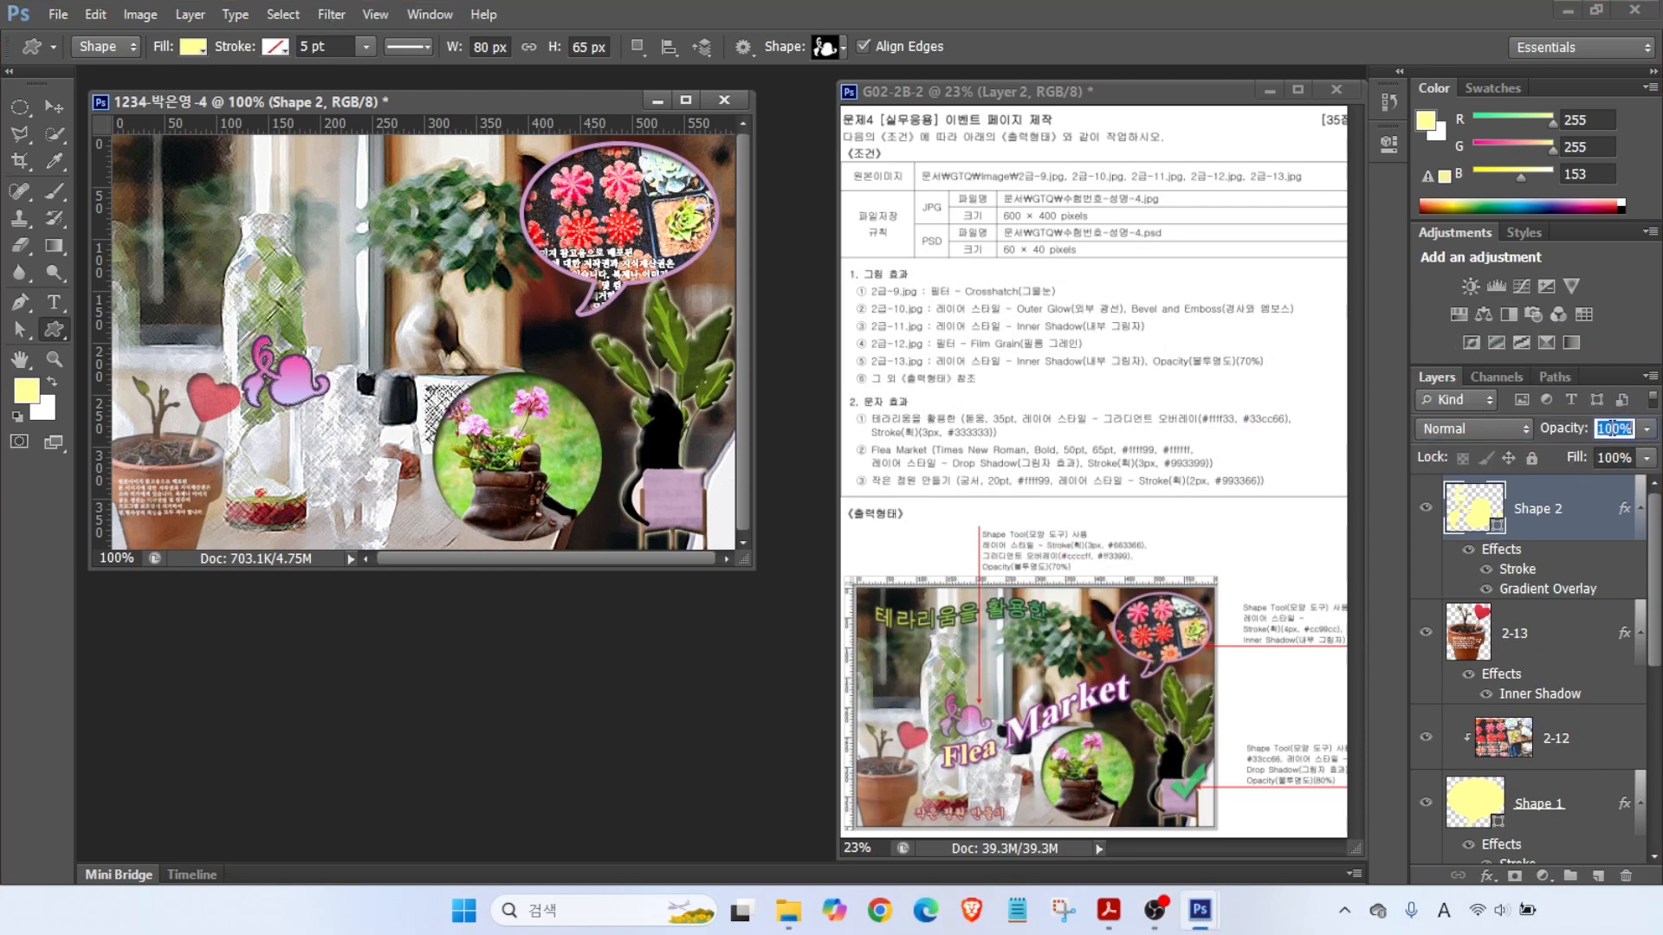
type("70")
key("Return")
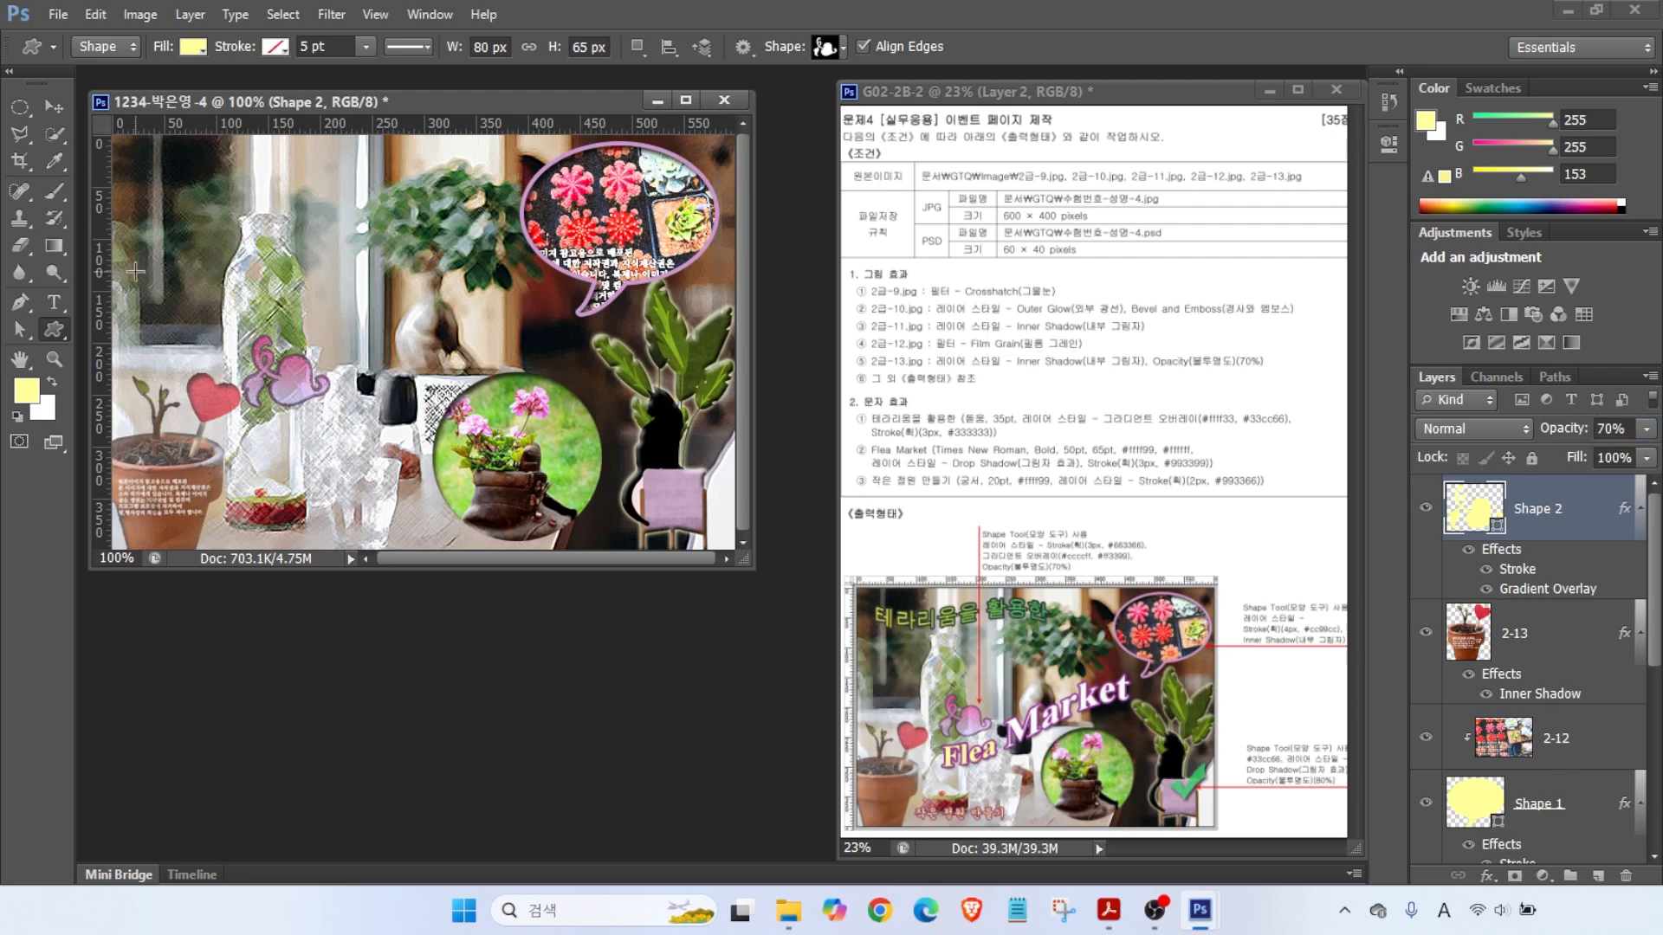
- Draw a checkmark custom shape over the purple box and fill it #33cc66 green
left_click(829, 48)
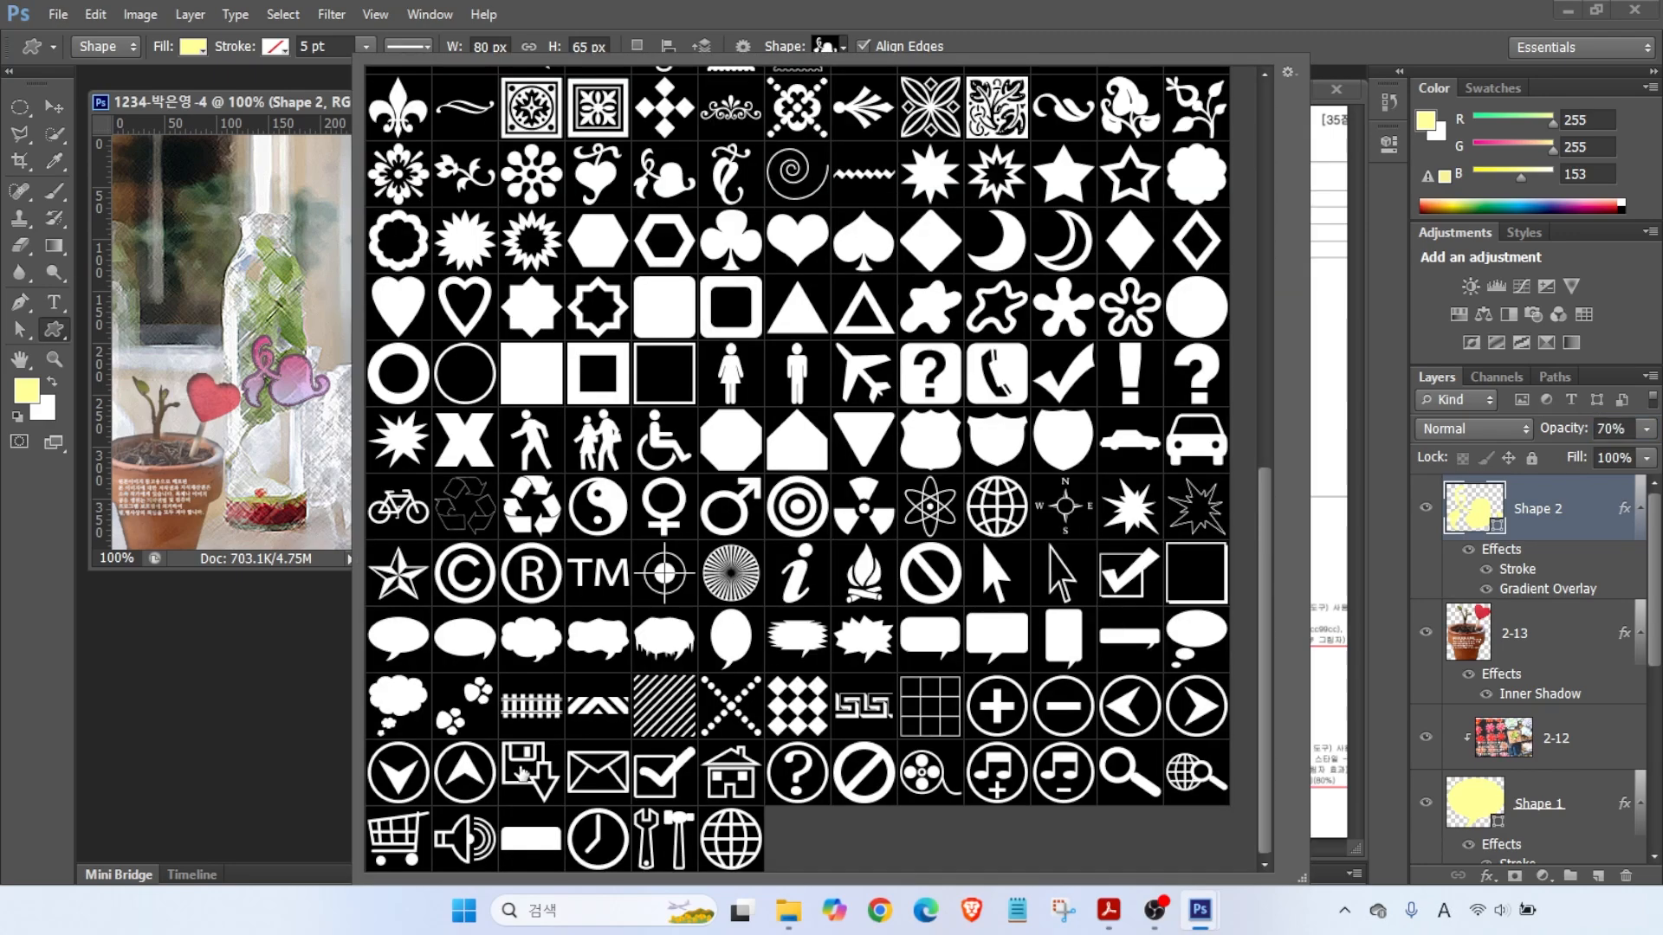
double_click(1063, 374)
left_click_drag(668, 466, 717, 515)
double_click(1474, 509)
type("33cc66")
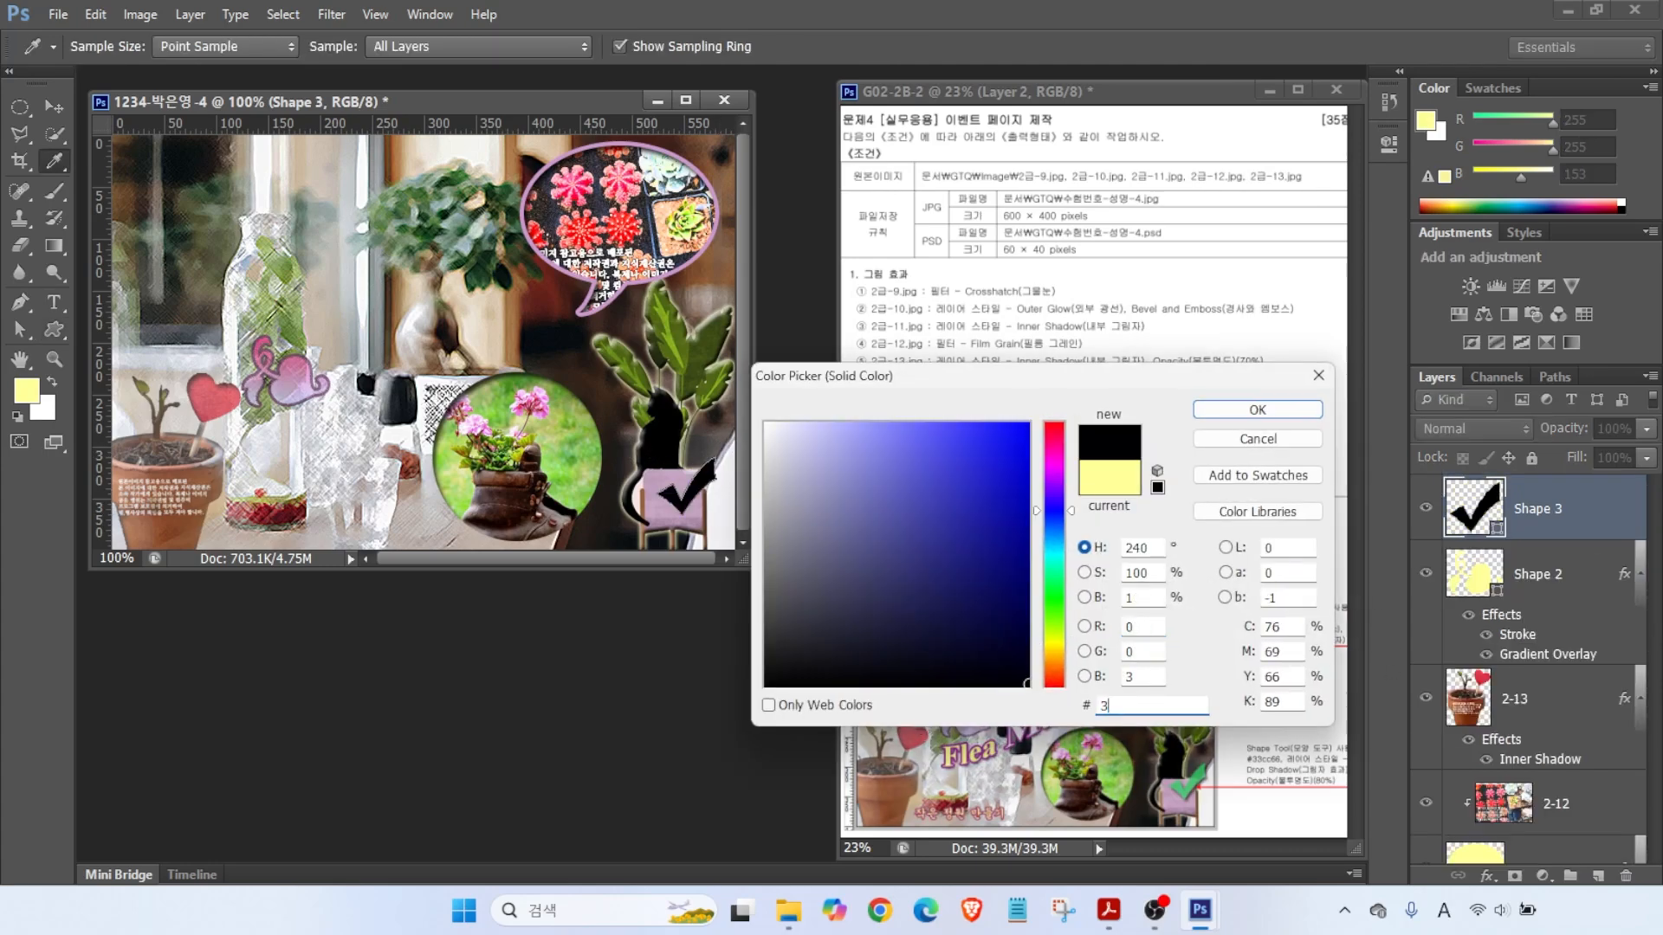
key("Return")
- Add a Drop Shadow to the checkmark and set its layer opacity to 80%
left_click(1487, 875)
left_click(1524, 853)
left_click(1261, 306)
left_click(1609, 431)
type("80")
left_click(64, 106)
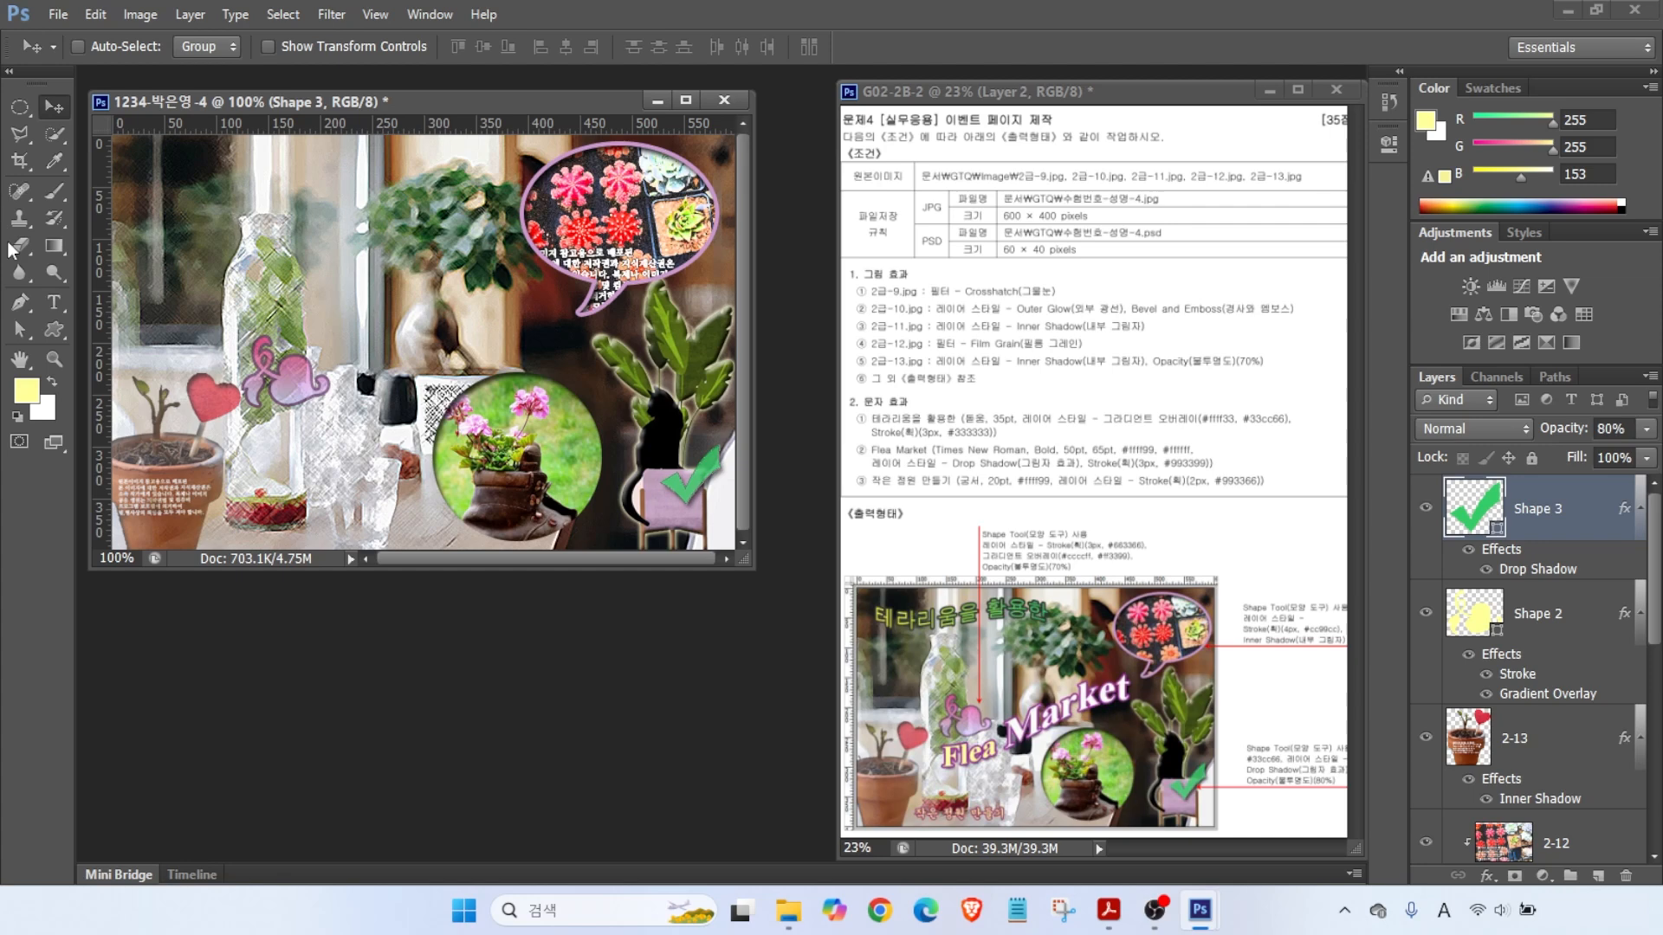
- Type the title 테라리움을 활용한 in 돋움 at 30 pt
left_click(58, 301)
left_click(180, 290)
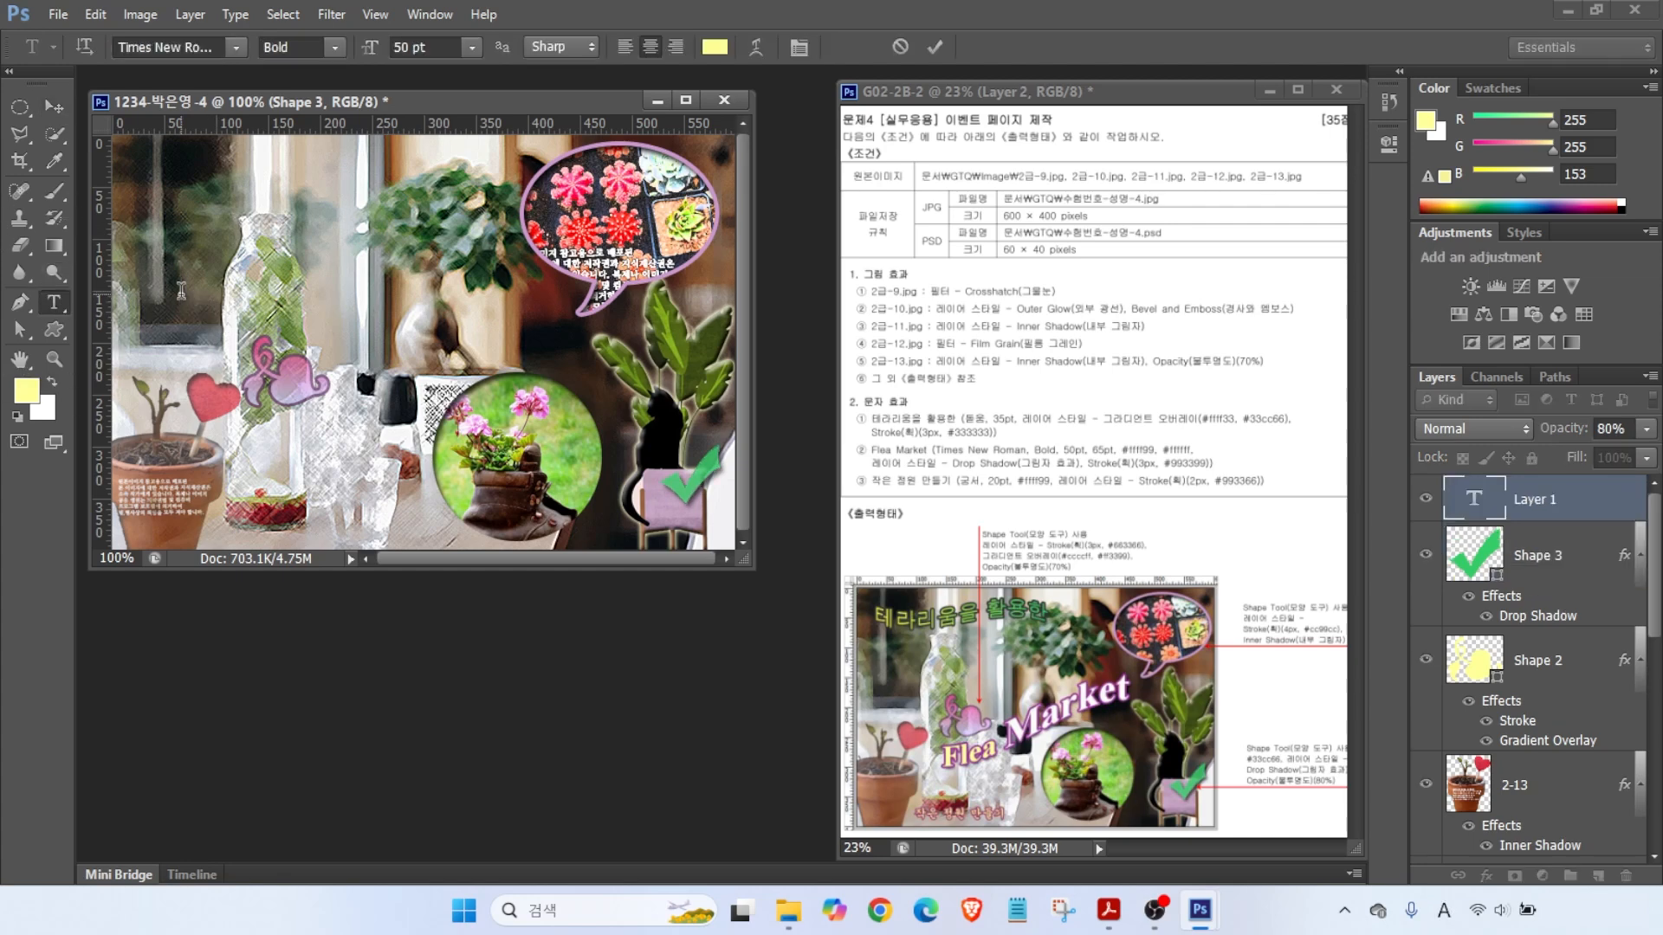
type("테라리움을 활ㅇ")
left_click(235, 47)
left_click(165, 173)
key("Tab")
type("30")
key("Return")
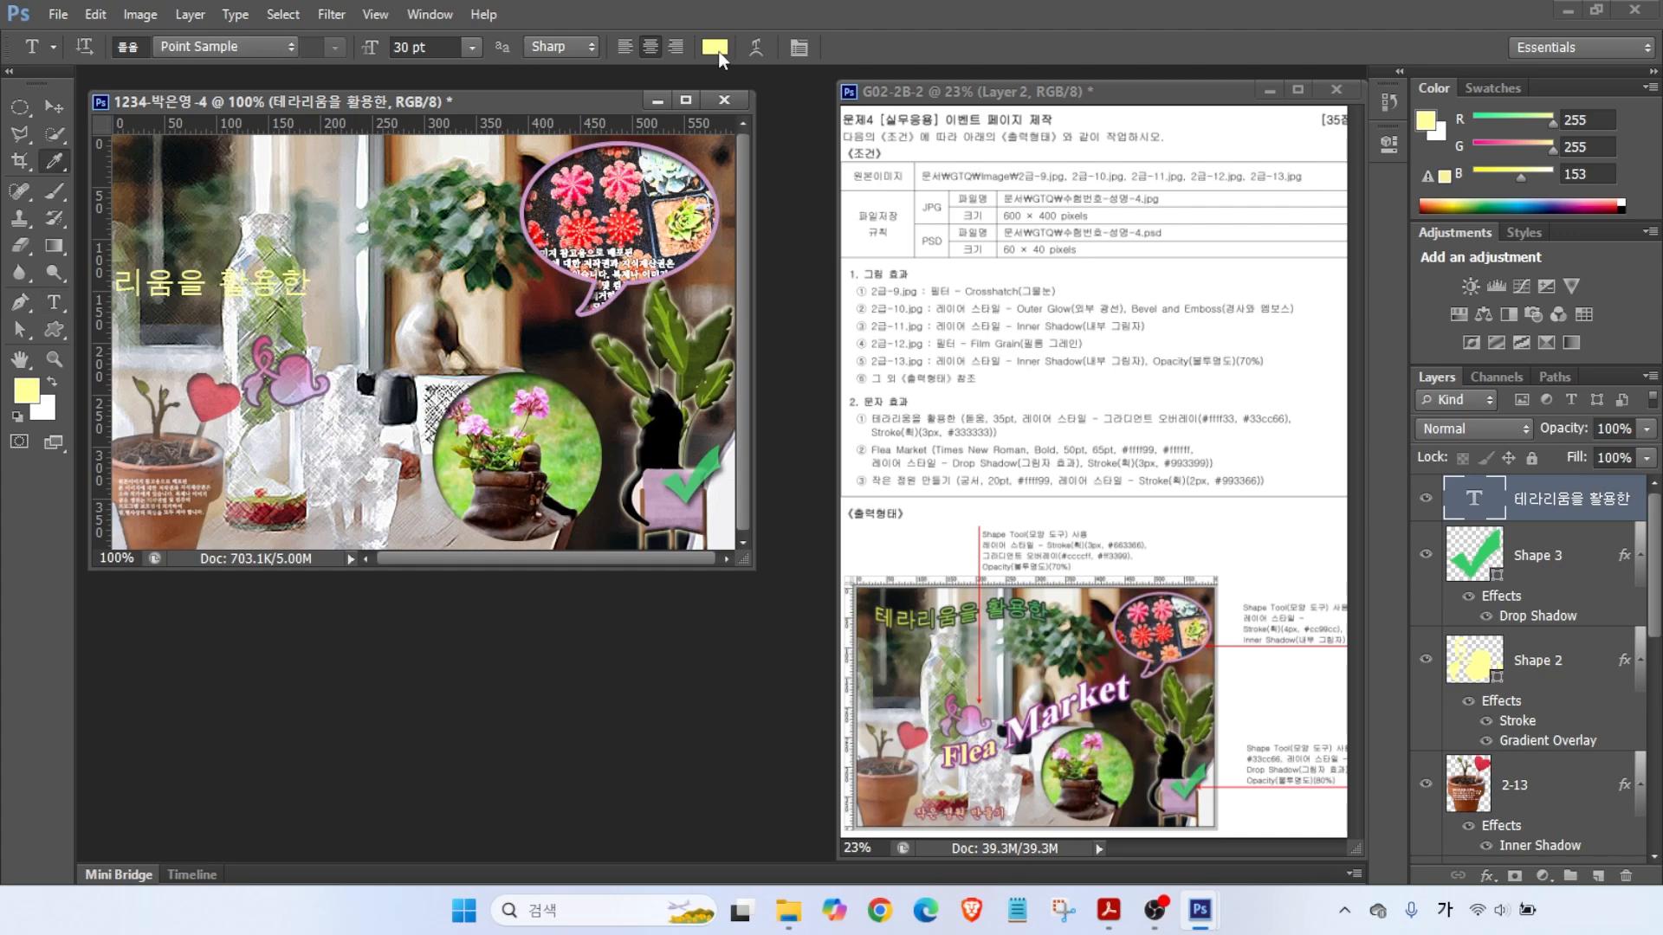
left_click(715, 47)
left_click(1257, 410)
- Give the title a Gradient Overlay from #ffcc00 yellow to #33cc66 green
left_click(1487, 875)
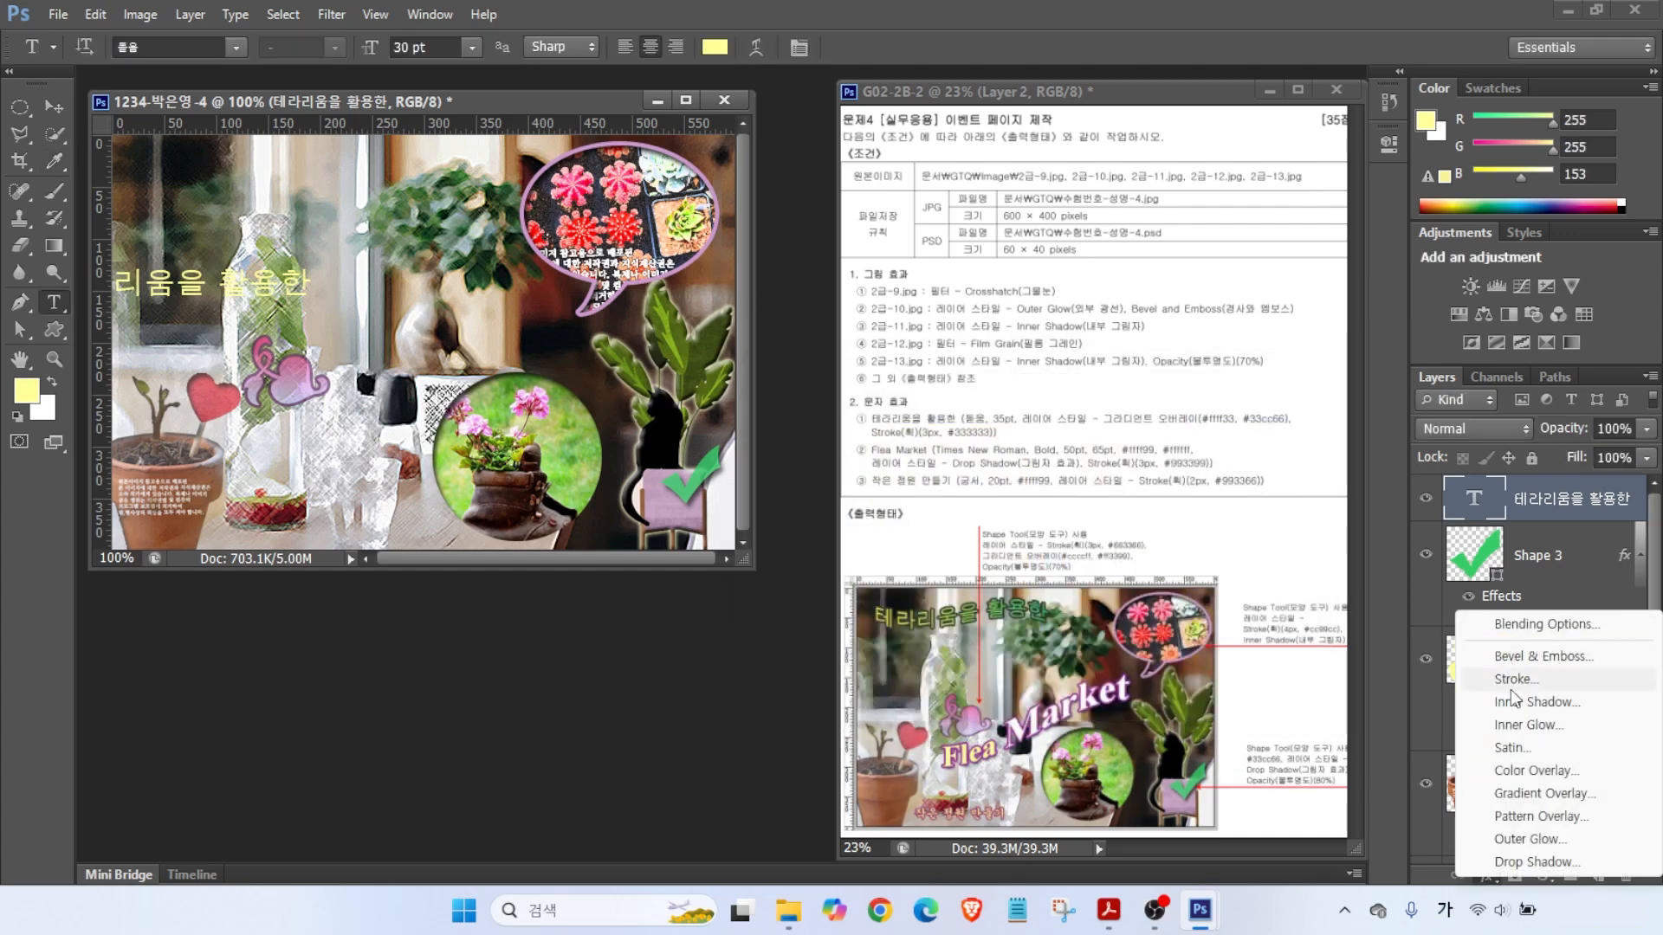
left_click(1593, 658)
left_click(1022, 392)
double_click(637, 554)
double_click(1151, 706)
type("ffcc00")
key("Return")
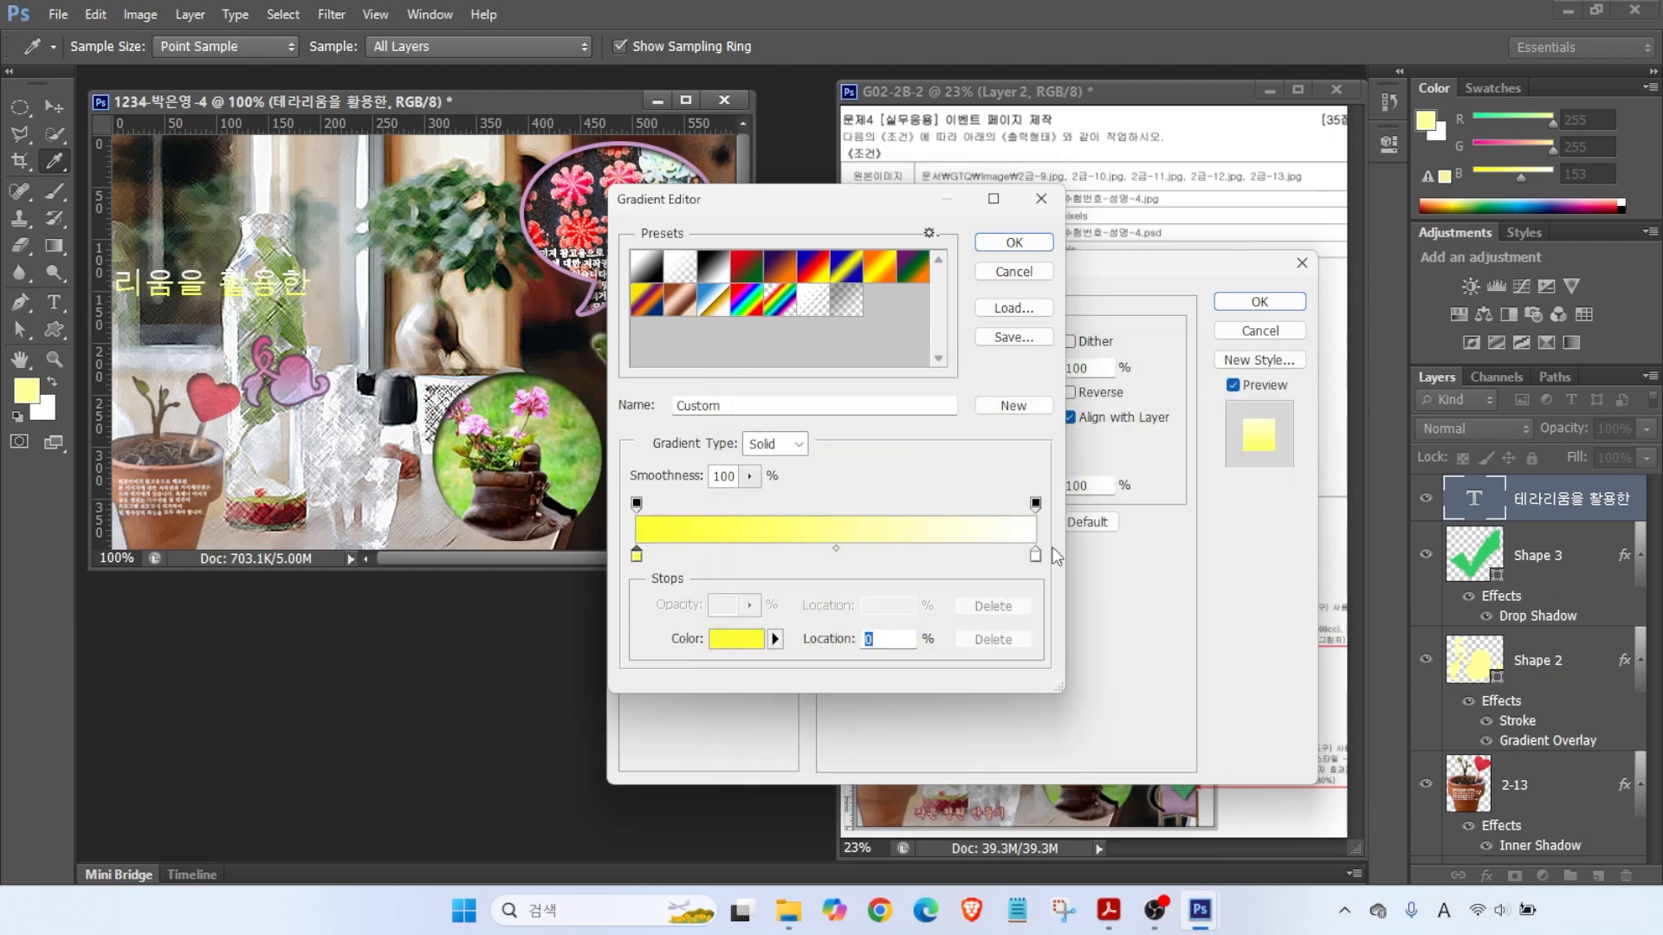
double_click(1039, 564)
type("33cc66")
key("Return")
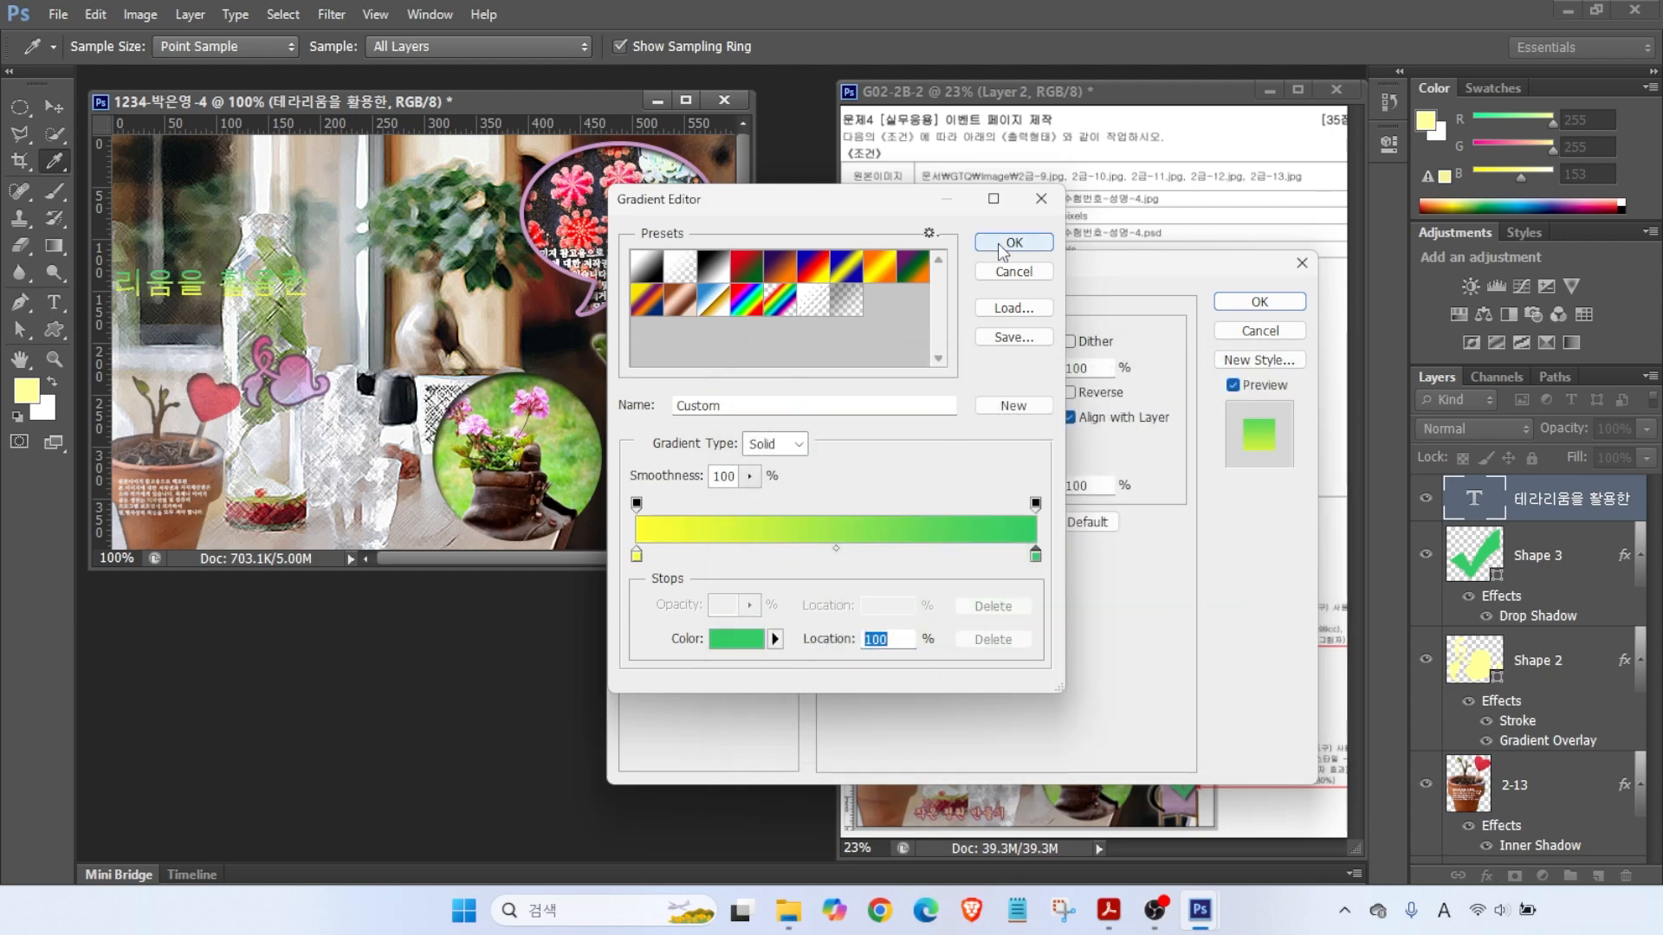
left_click(1014, 244)
- Add a #333333 dark grey stroke and move the title to the top left
left_click(957, 452)
left_click(658, 420)
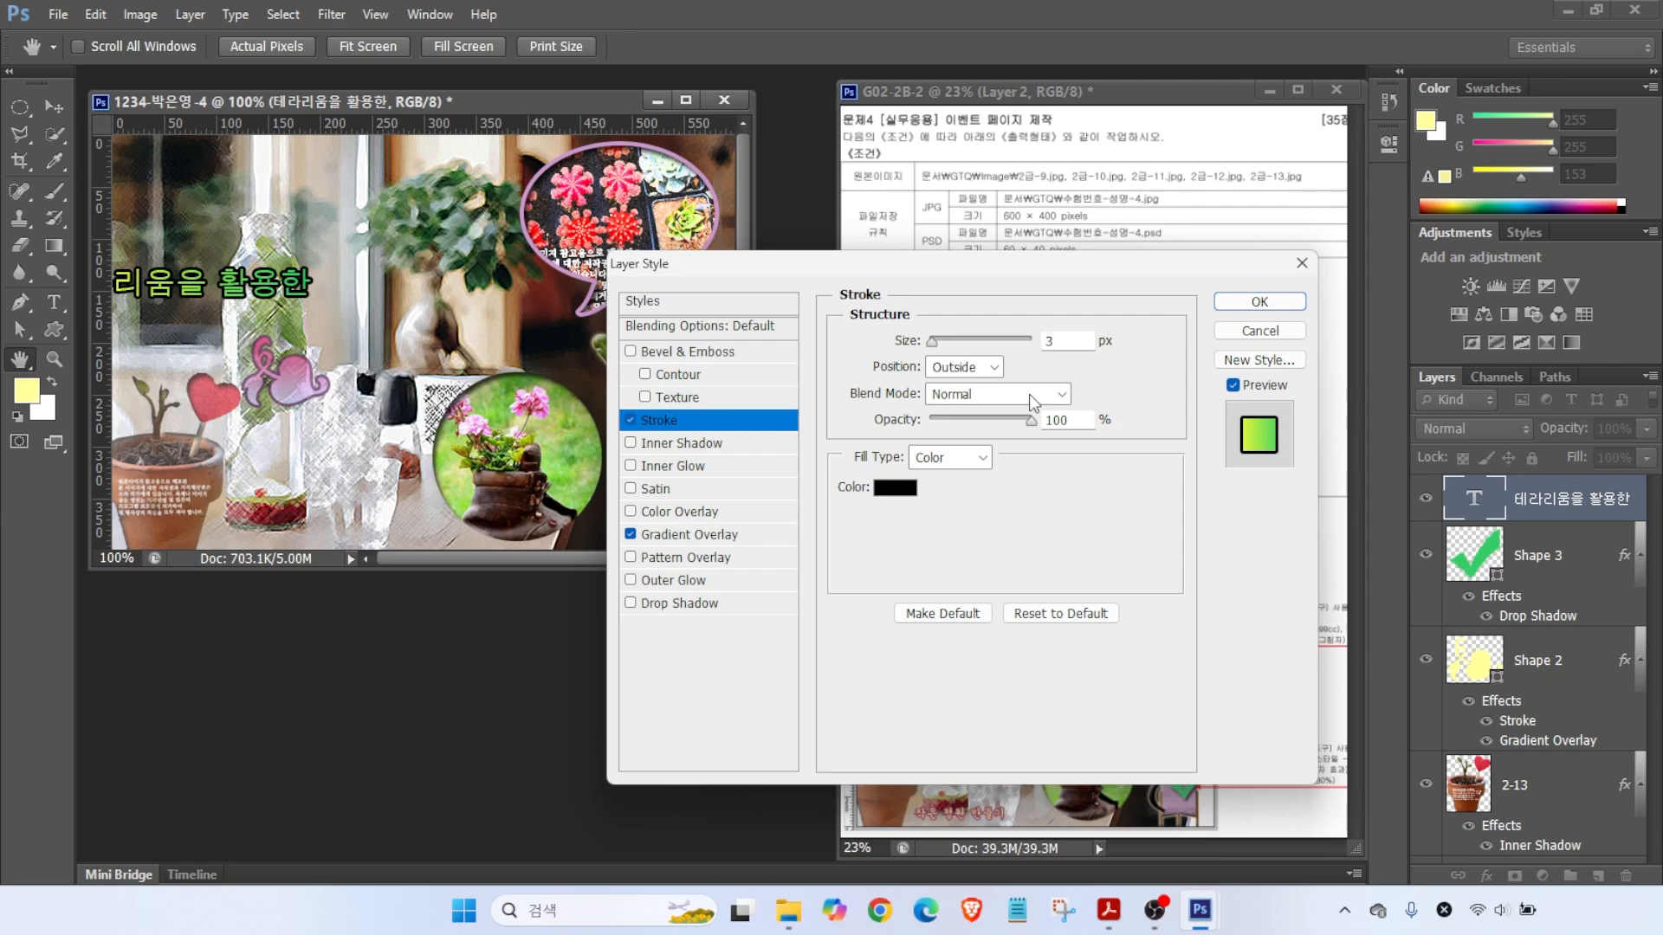
left_click(919, 496)
type("333333")
key("Return")
key("Return")
key("v")
left_click_drag(246, 298, 332, 206)
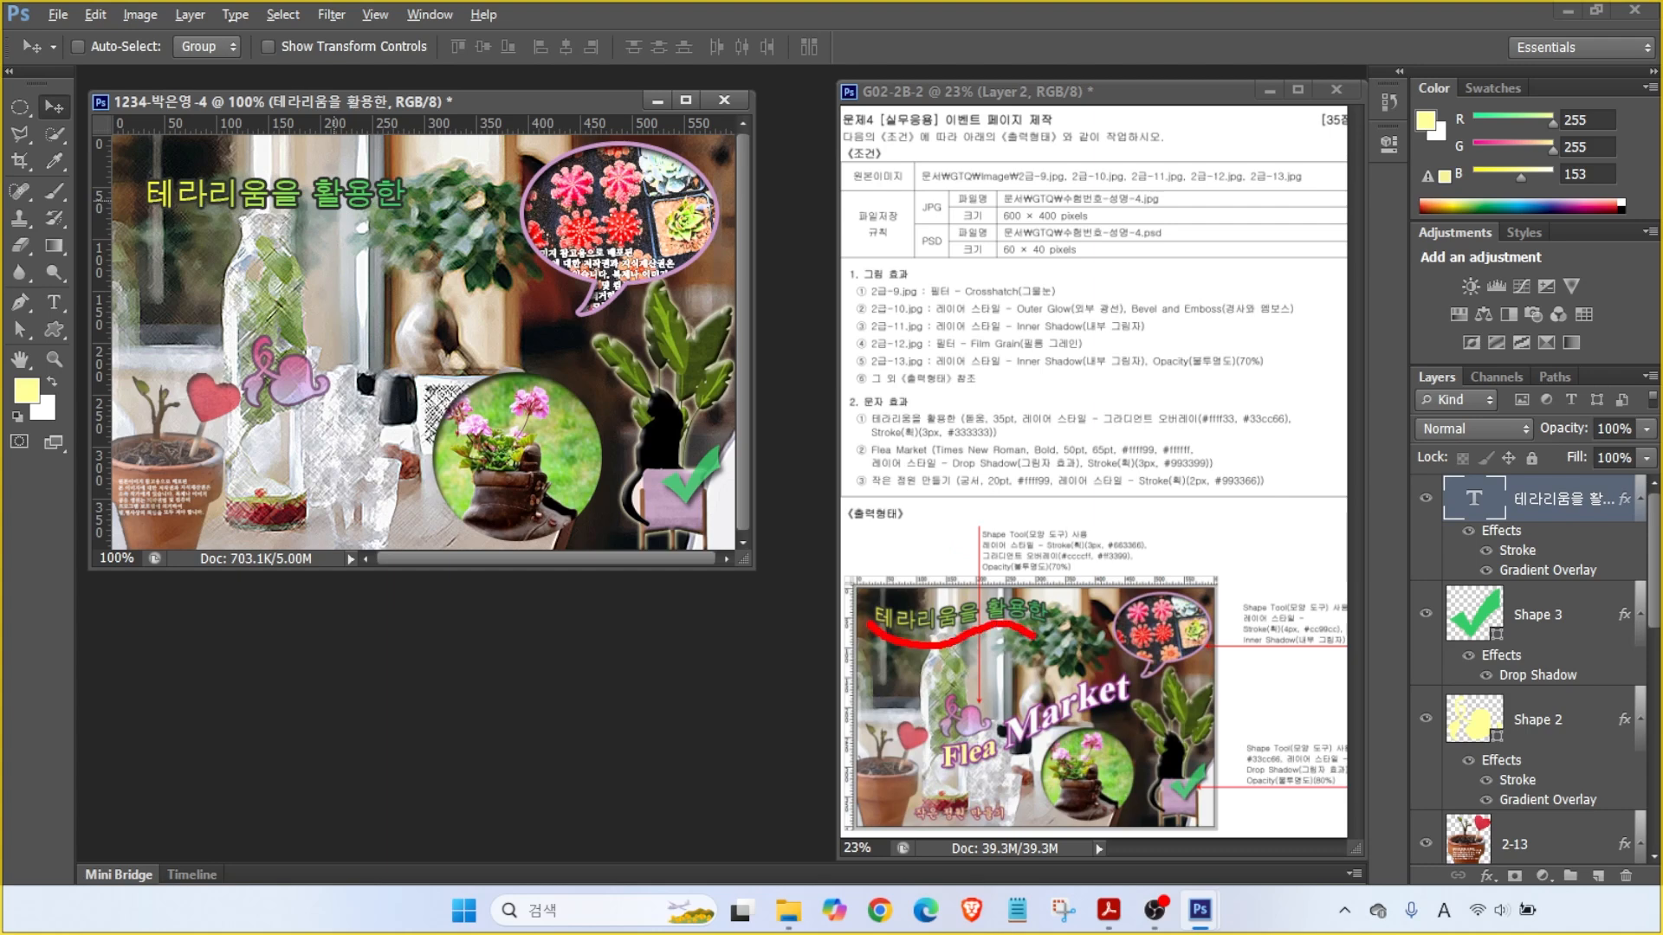
- Bend the title with a Flag warp and set its size to 35 pt
left_click(54, 302)
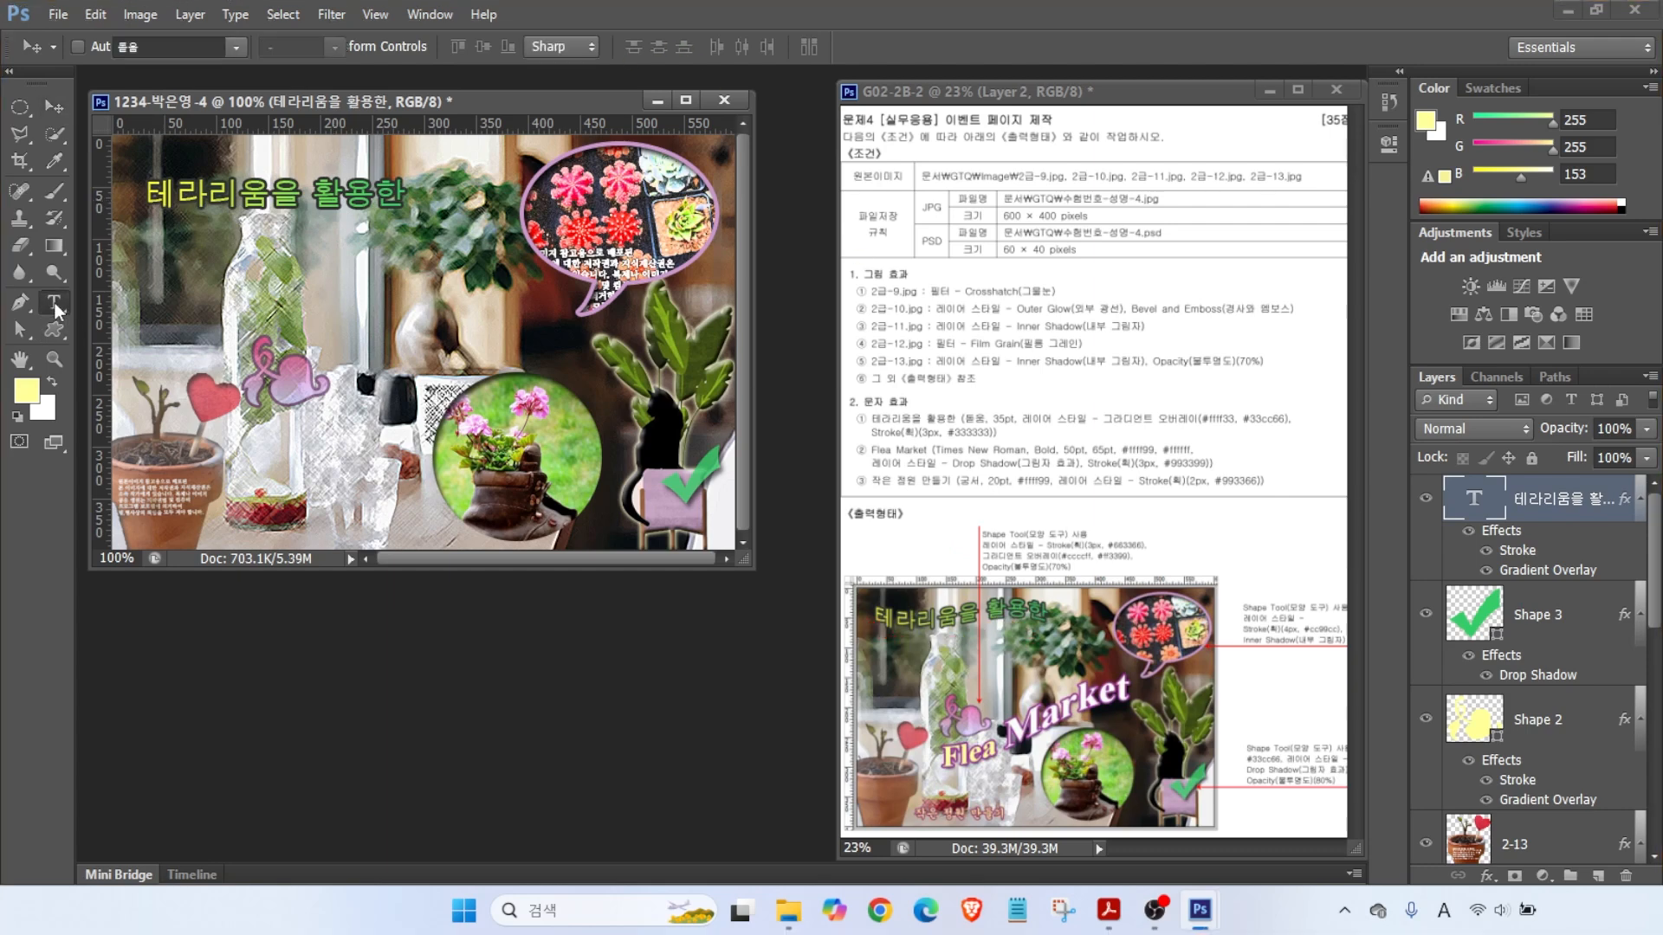
left_click(754, 48)
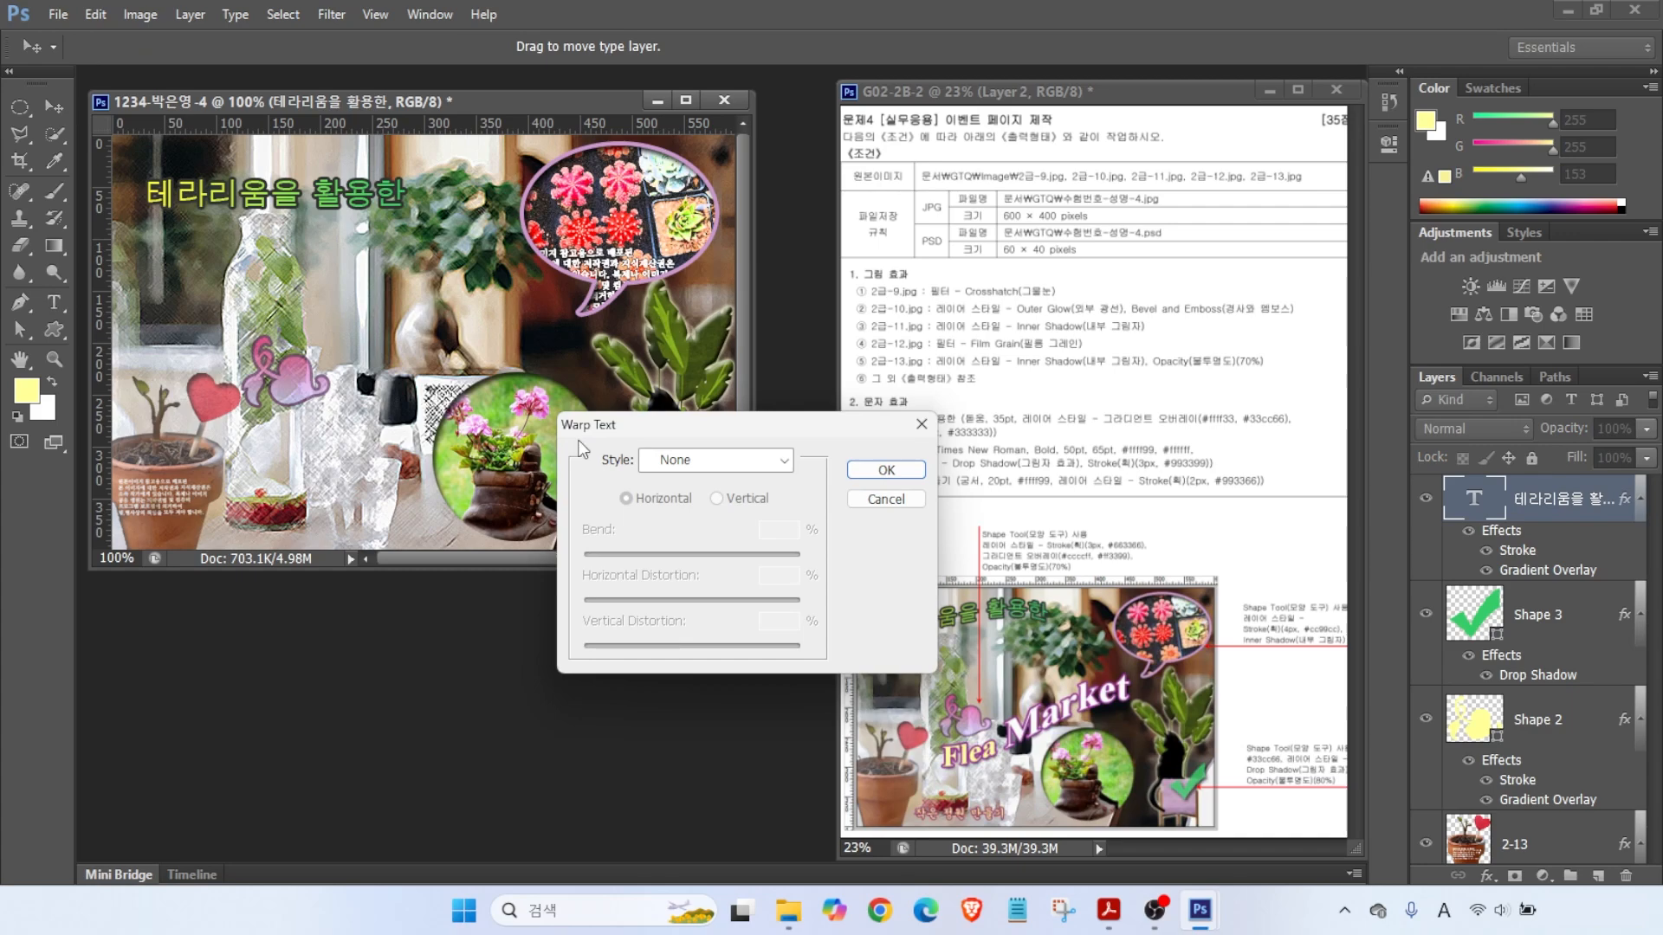
left_click(669, 465)
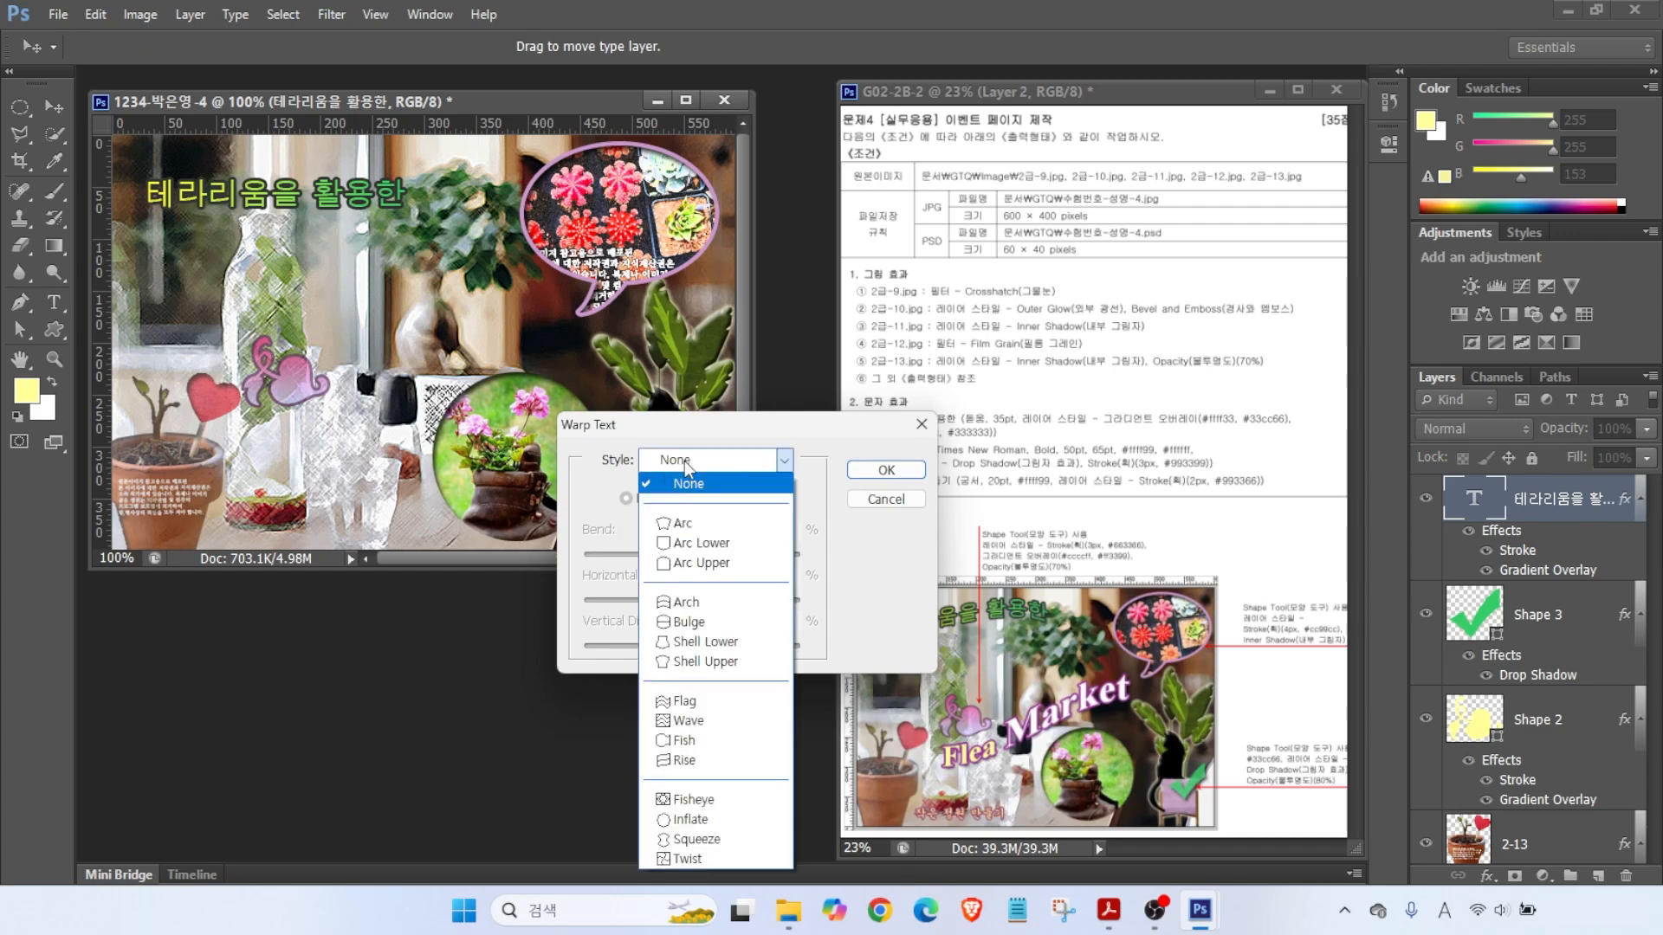
left_click(689, 701)
left_click(885, 470)
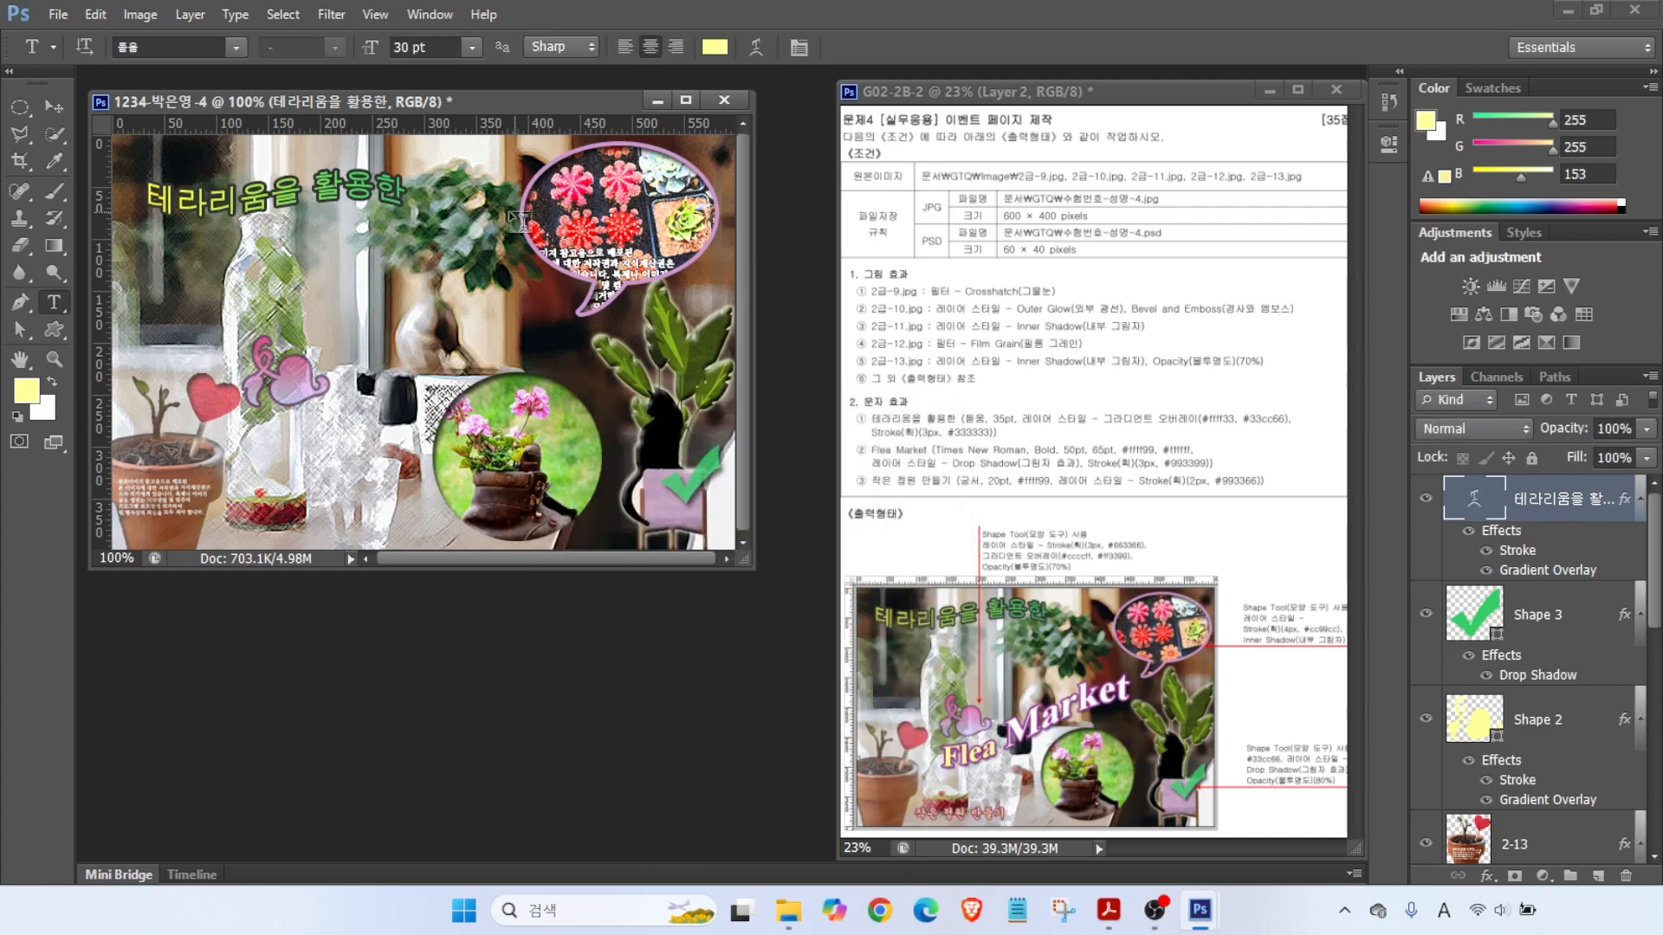
type("35")
key("Return")
left_click(144, 326)
- Type 'Flea Market' in Times New Roman Bold at 50 pt
type("Flea Market")
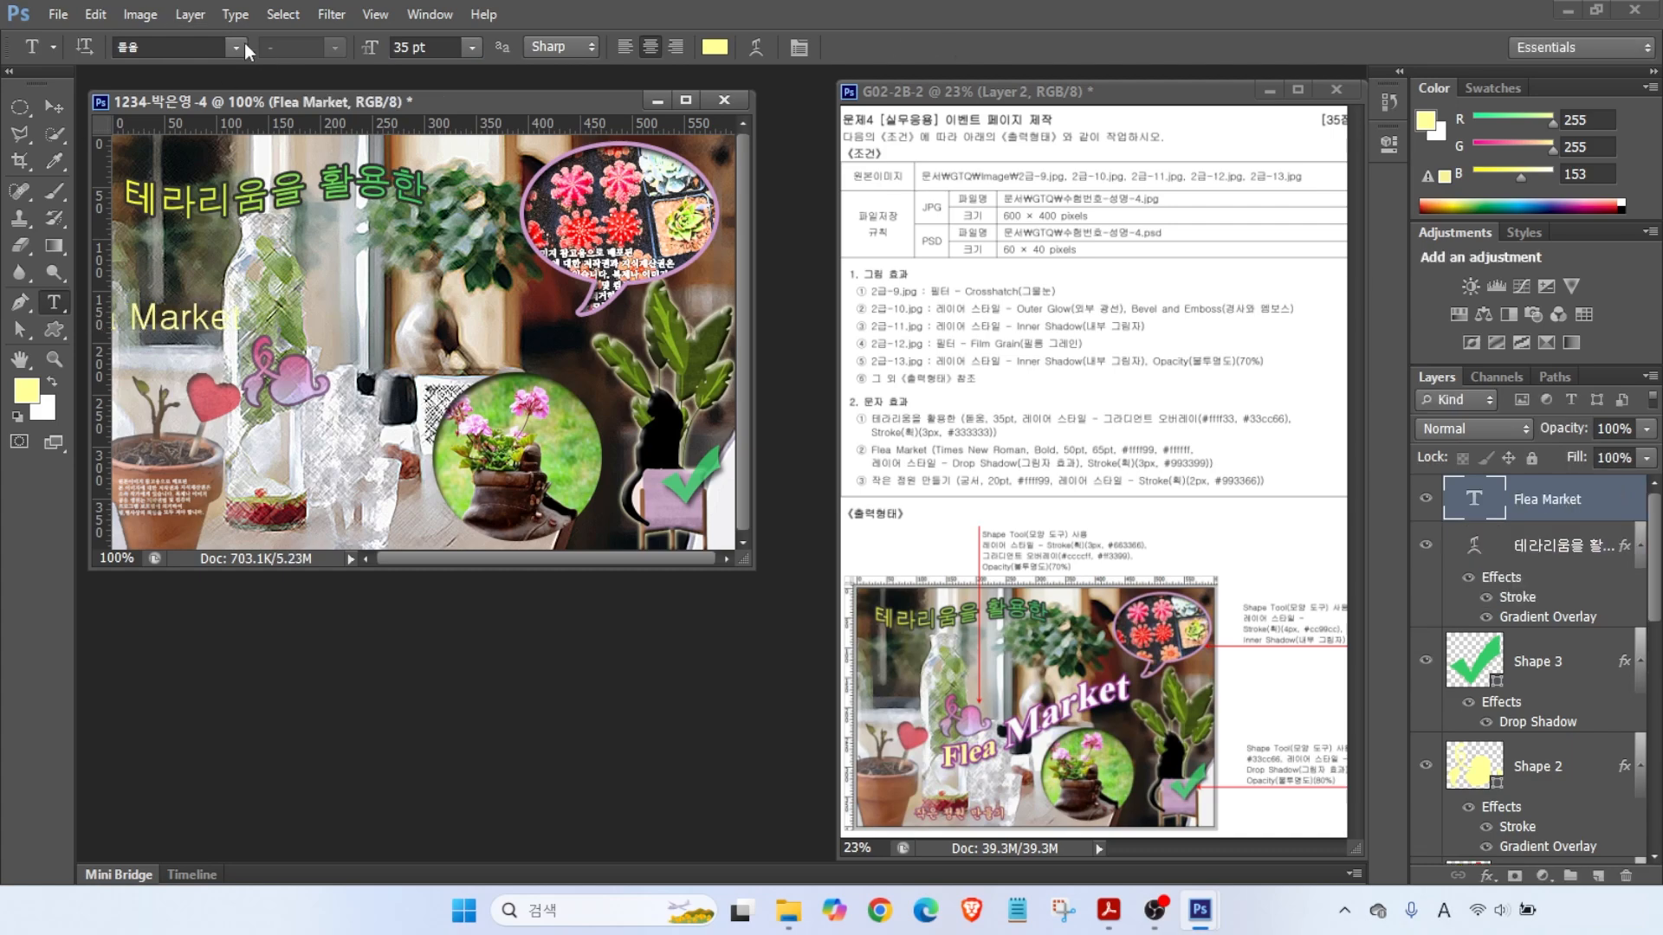
left_click(235, 48)
scroll(507, 605, "down", 15)
left_click(216, 684)
left_click(334, 48)
left_click(285, 91)
left_click(424, 48)
type("50")
key("Return")
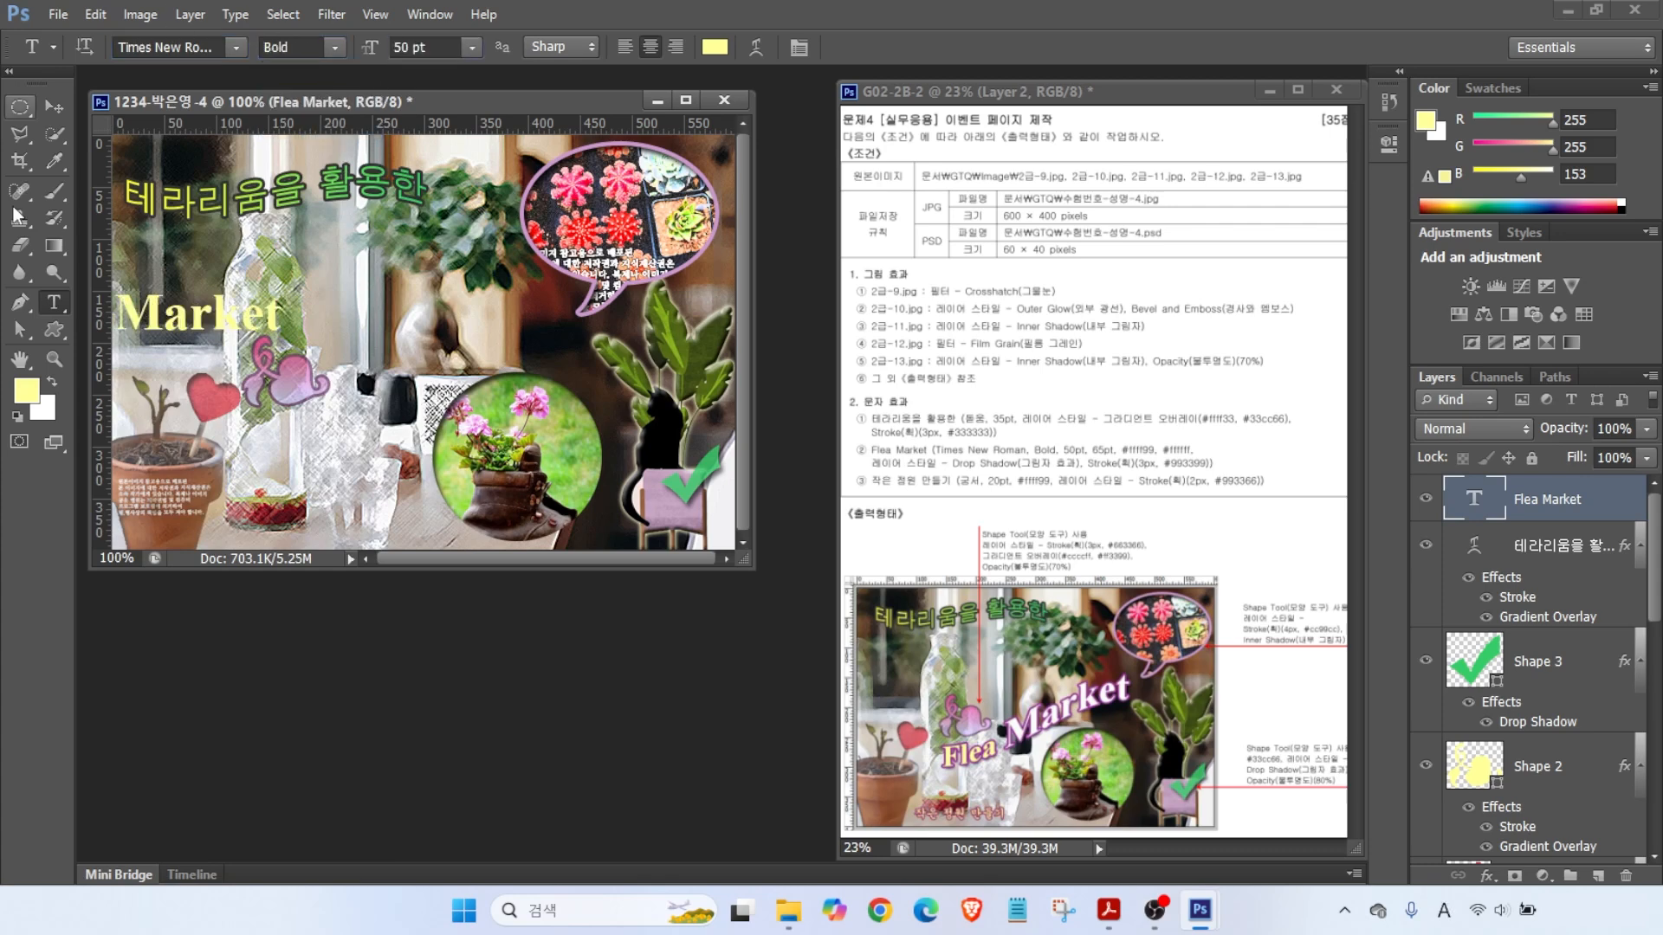
- Reposition the Flea Market text so the whole line is visible
left_click(54, 107)
left_click_drag(201, 342, 386, 343)
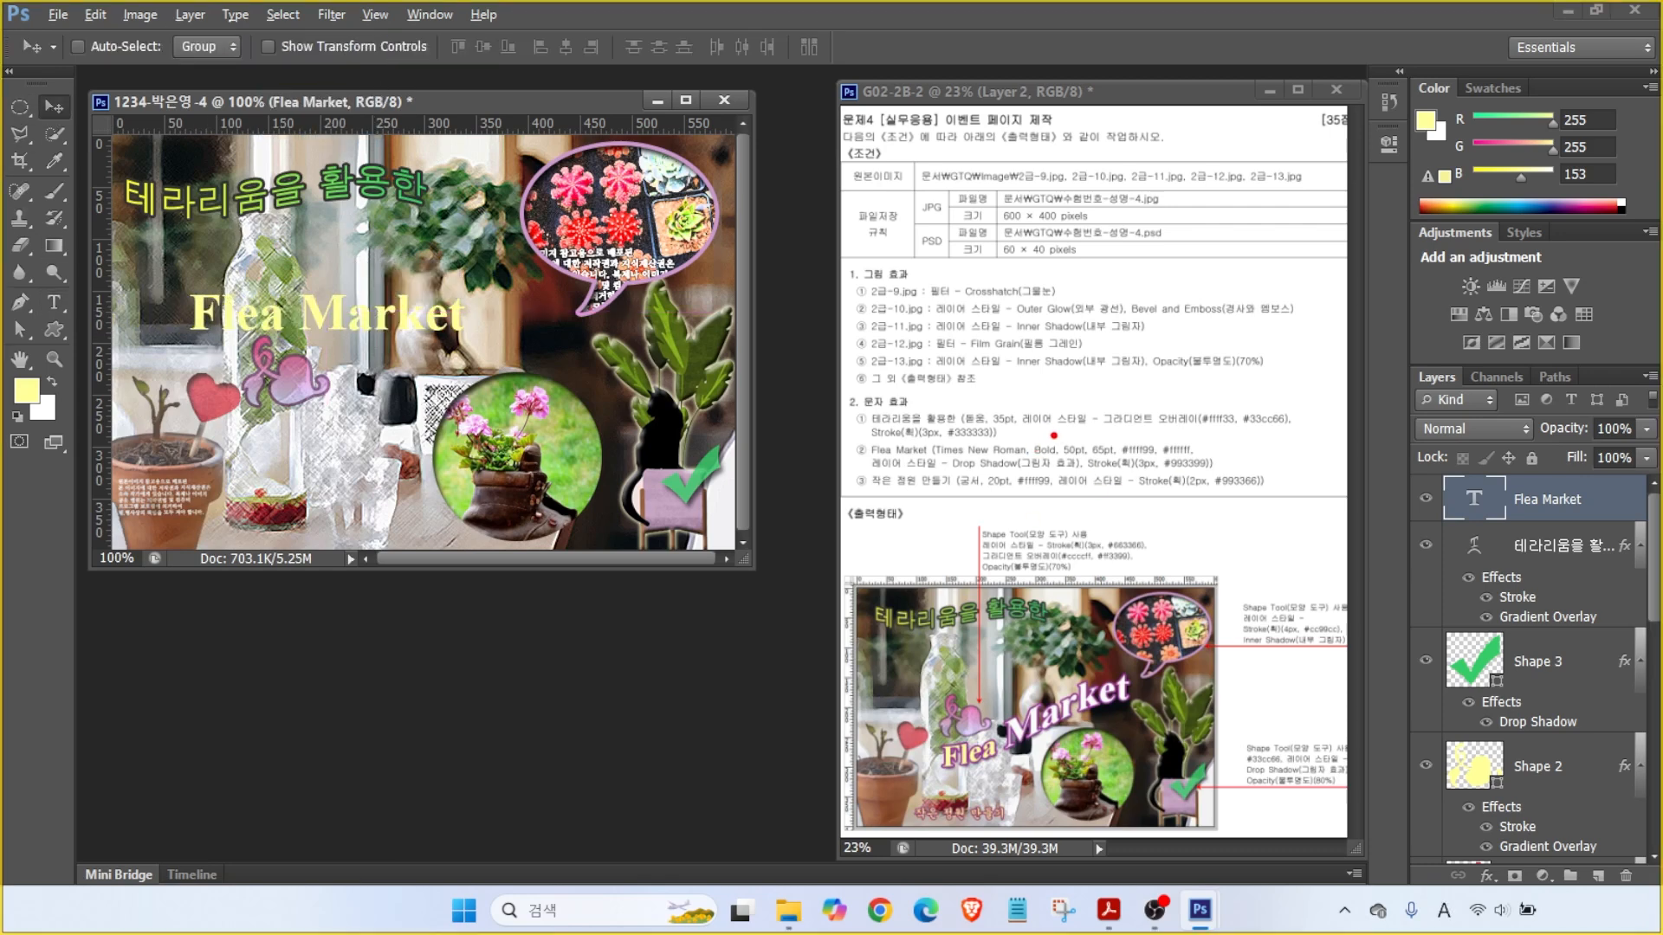
left_click_drag(1097, 434, 1132, 390)
mouse_move(1142, 458)
left_mouse_down()
mouse_move(1189, 470)
mouse_move(1202, 520)
left_mouse_up()
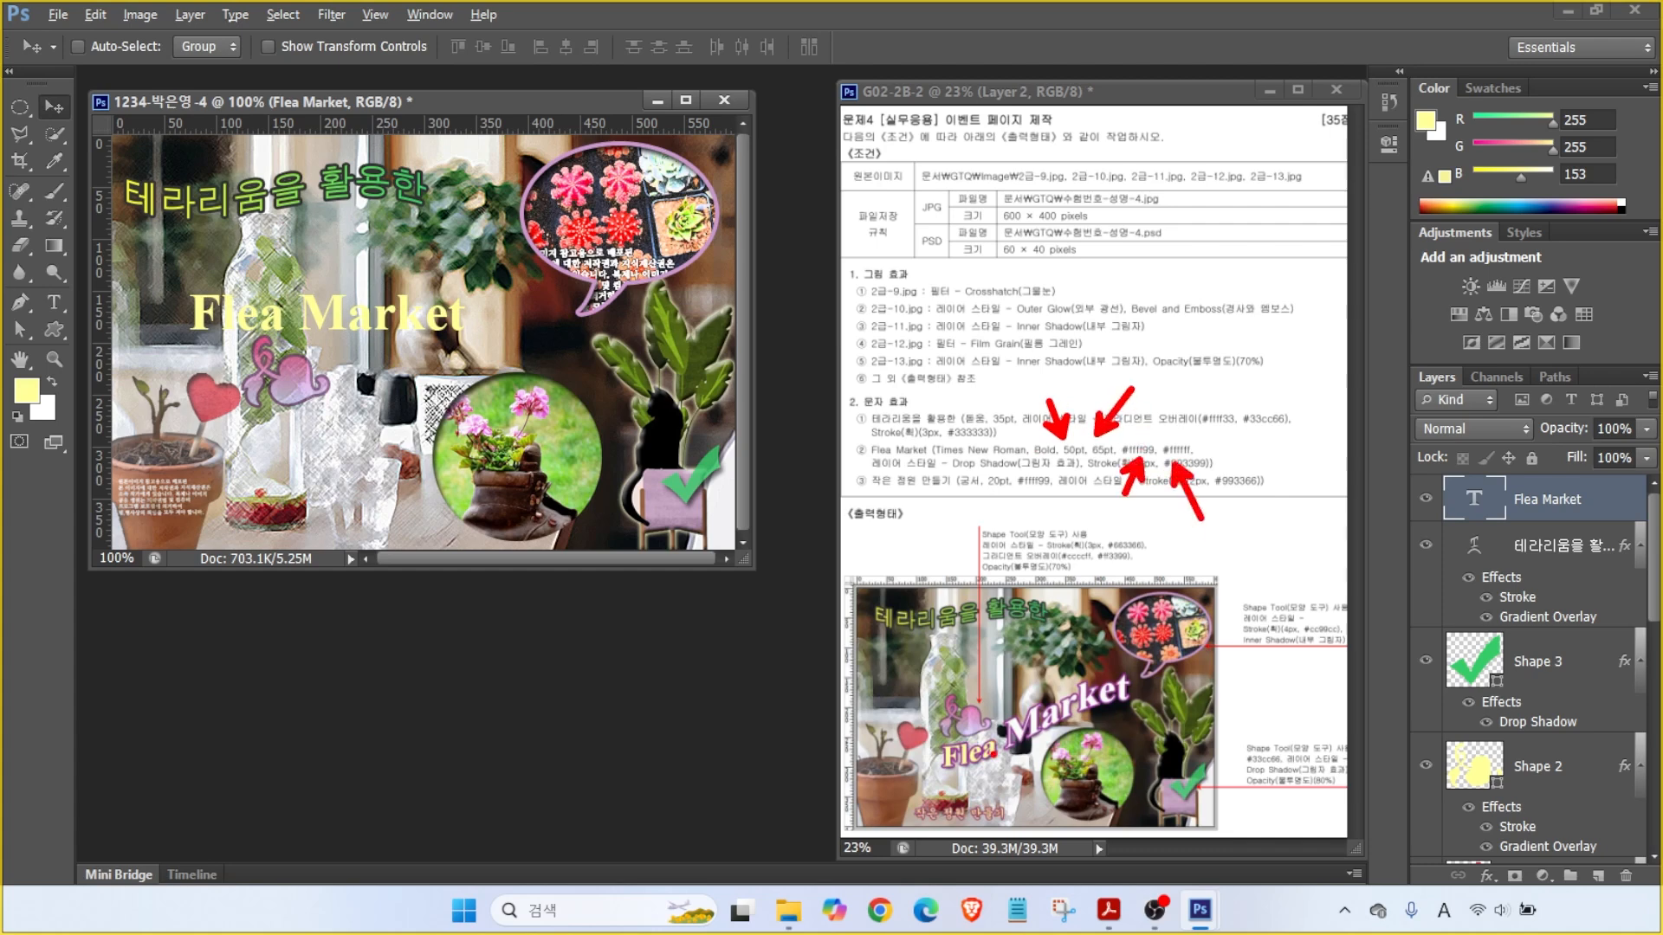
left_click_drag(1110, 712, 1083, 677)
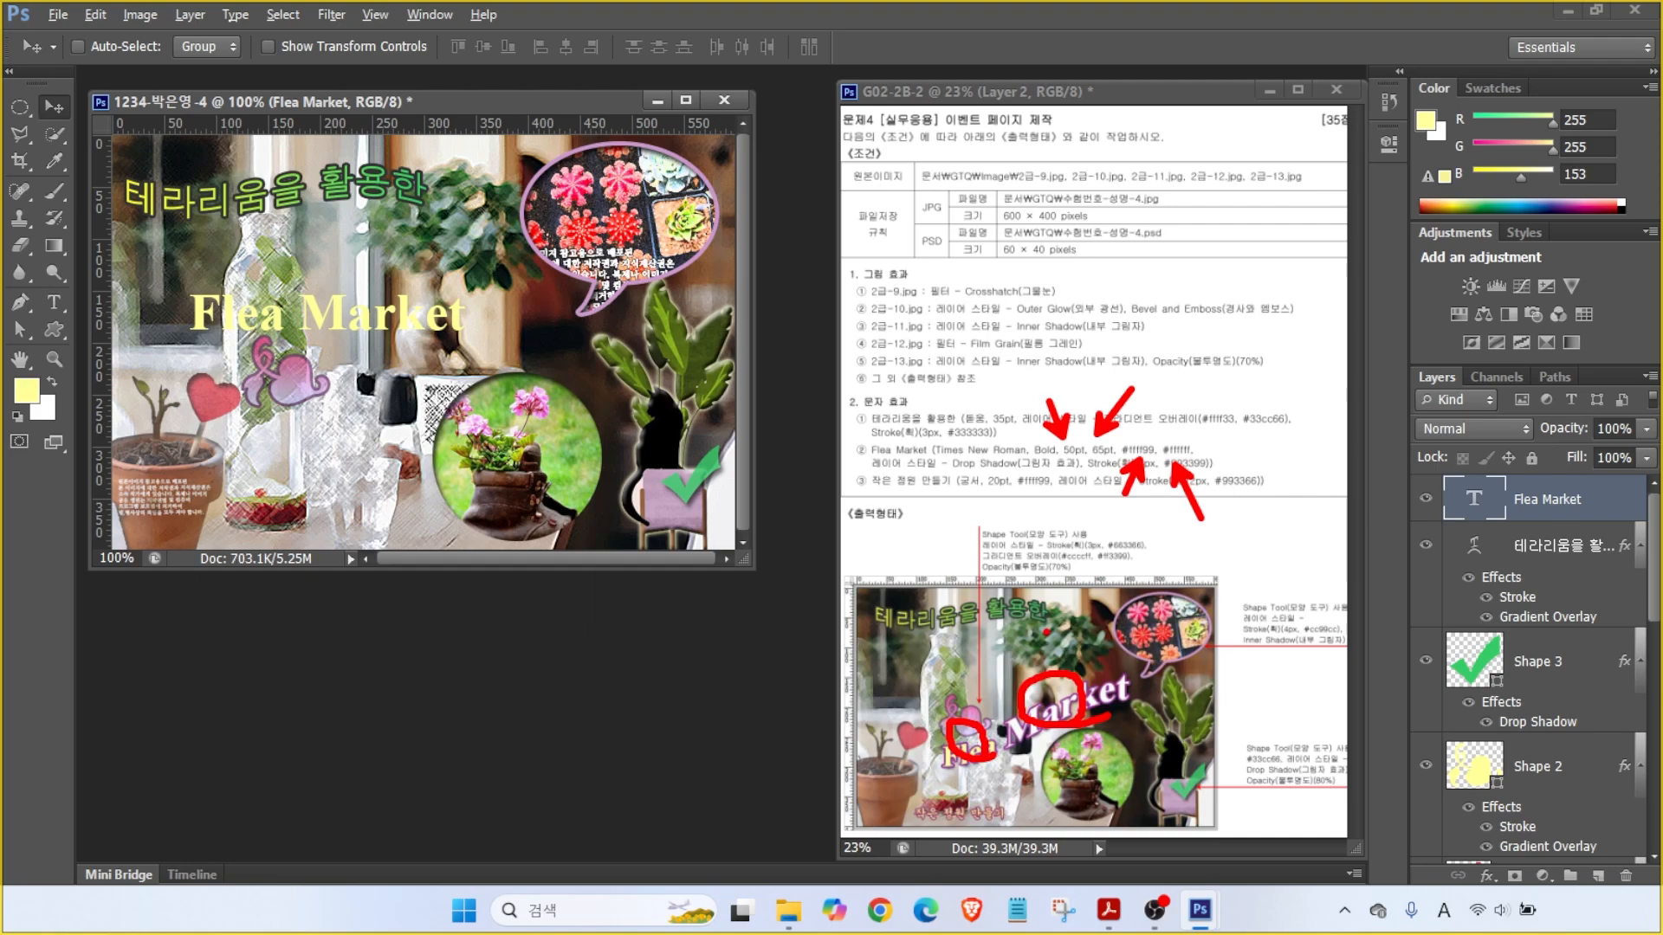
key("Escape")
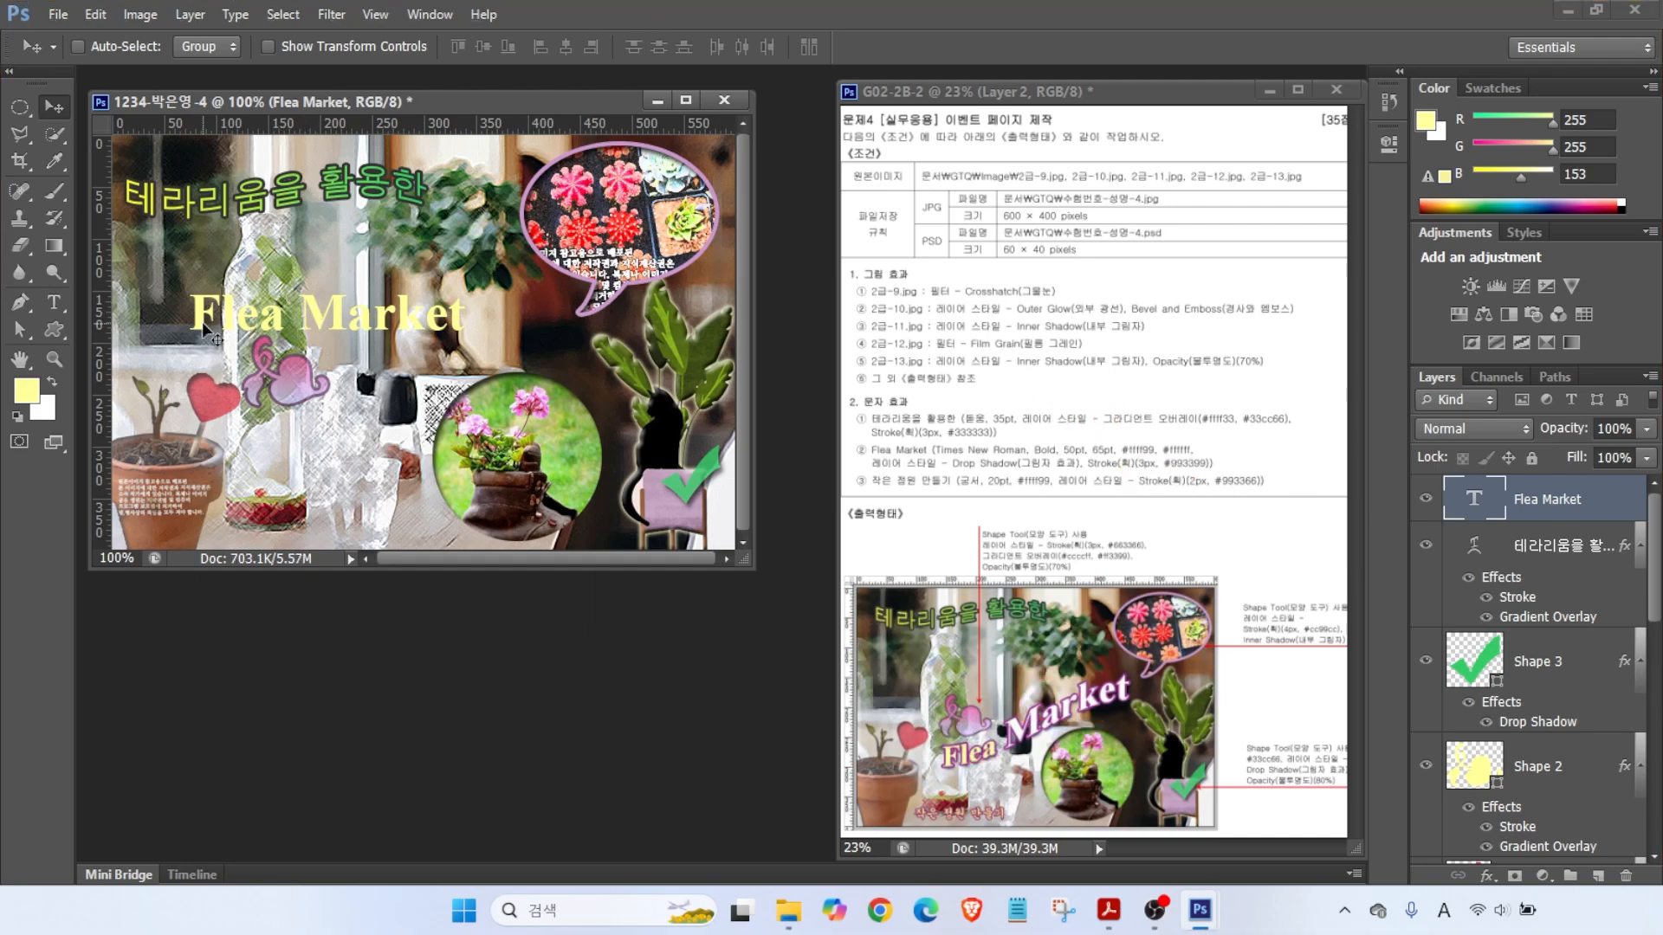
- Colour the title #ffff99 pale yellow and make 'Market' 65 pt white
left_click(53, 302)
left_click(714, 46)
type("ffff99")
key("Return")
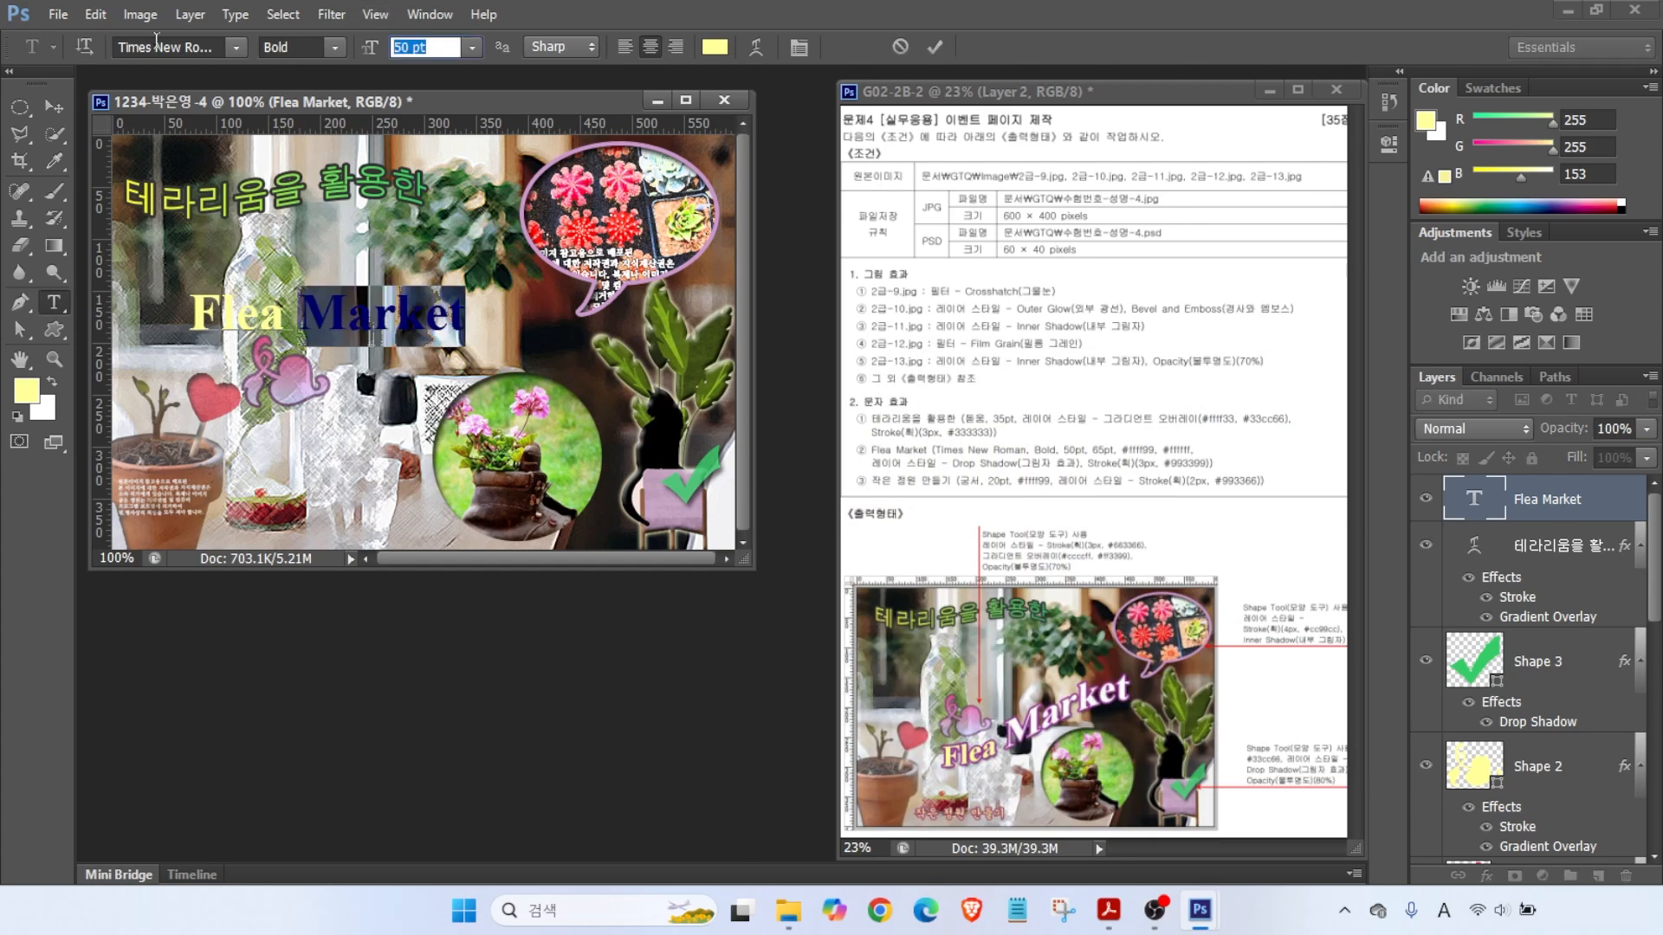
type("65")
key("Return")
left_click(715, 46)
type("ffffff")
key("Return")
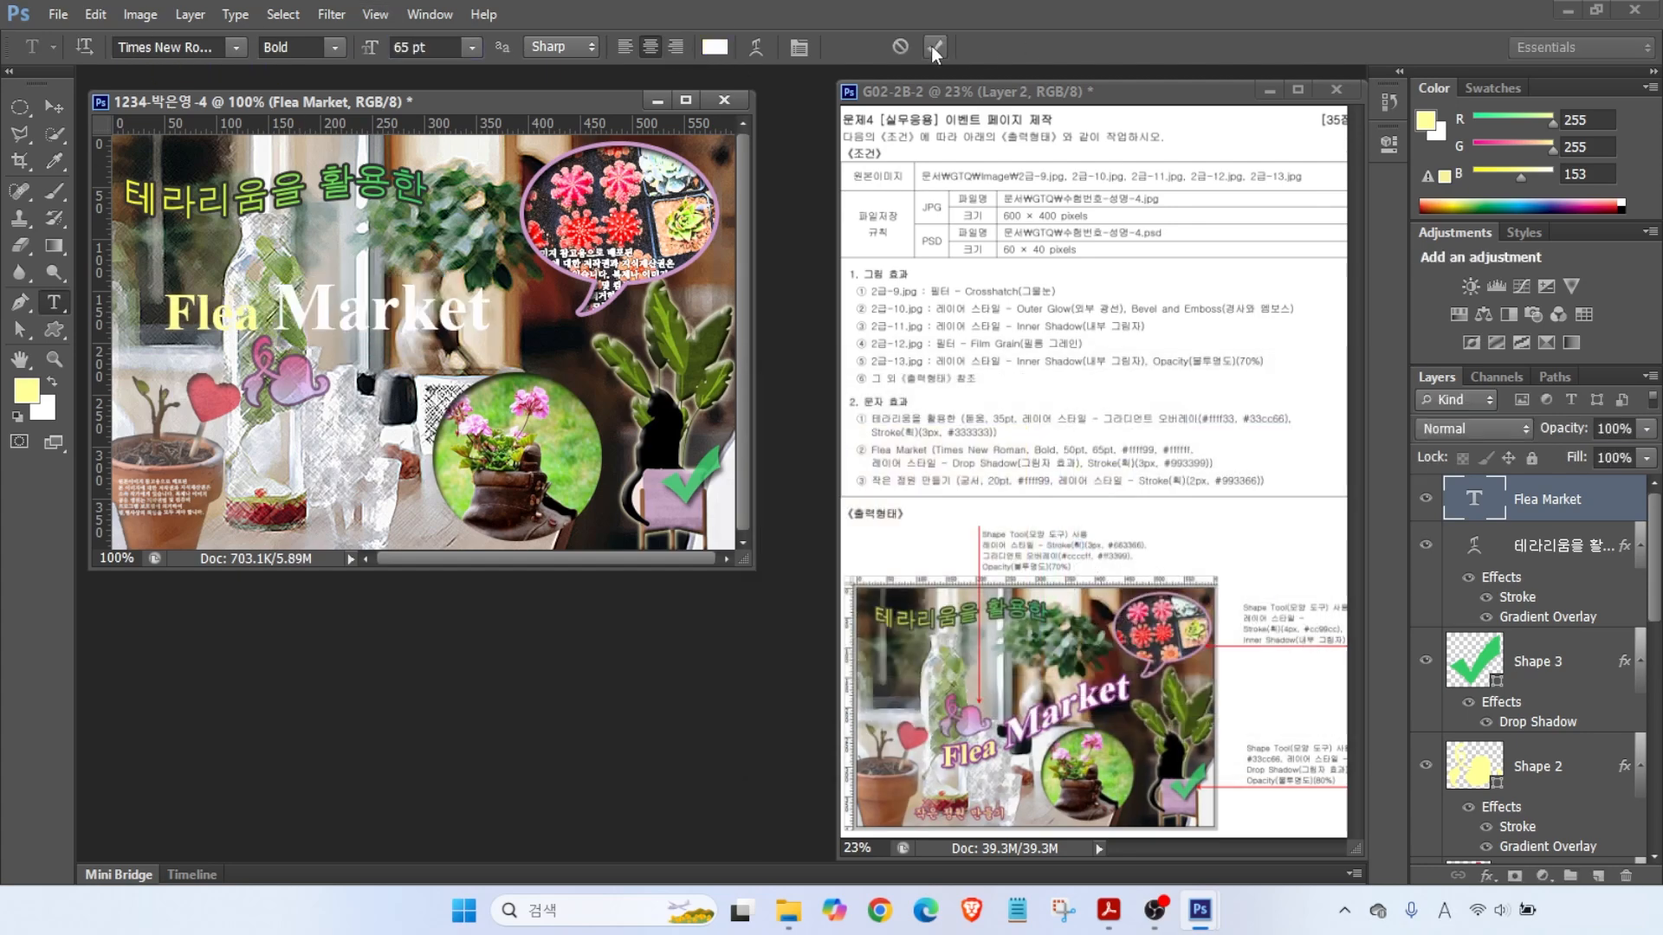
left_click(934, 53)
- Add a #993399 purple stroke and a drop shadow to Flea Market
left_click(1487, 875)
left_click(1498, 678)
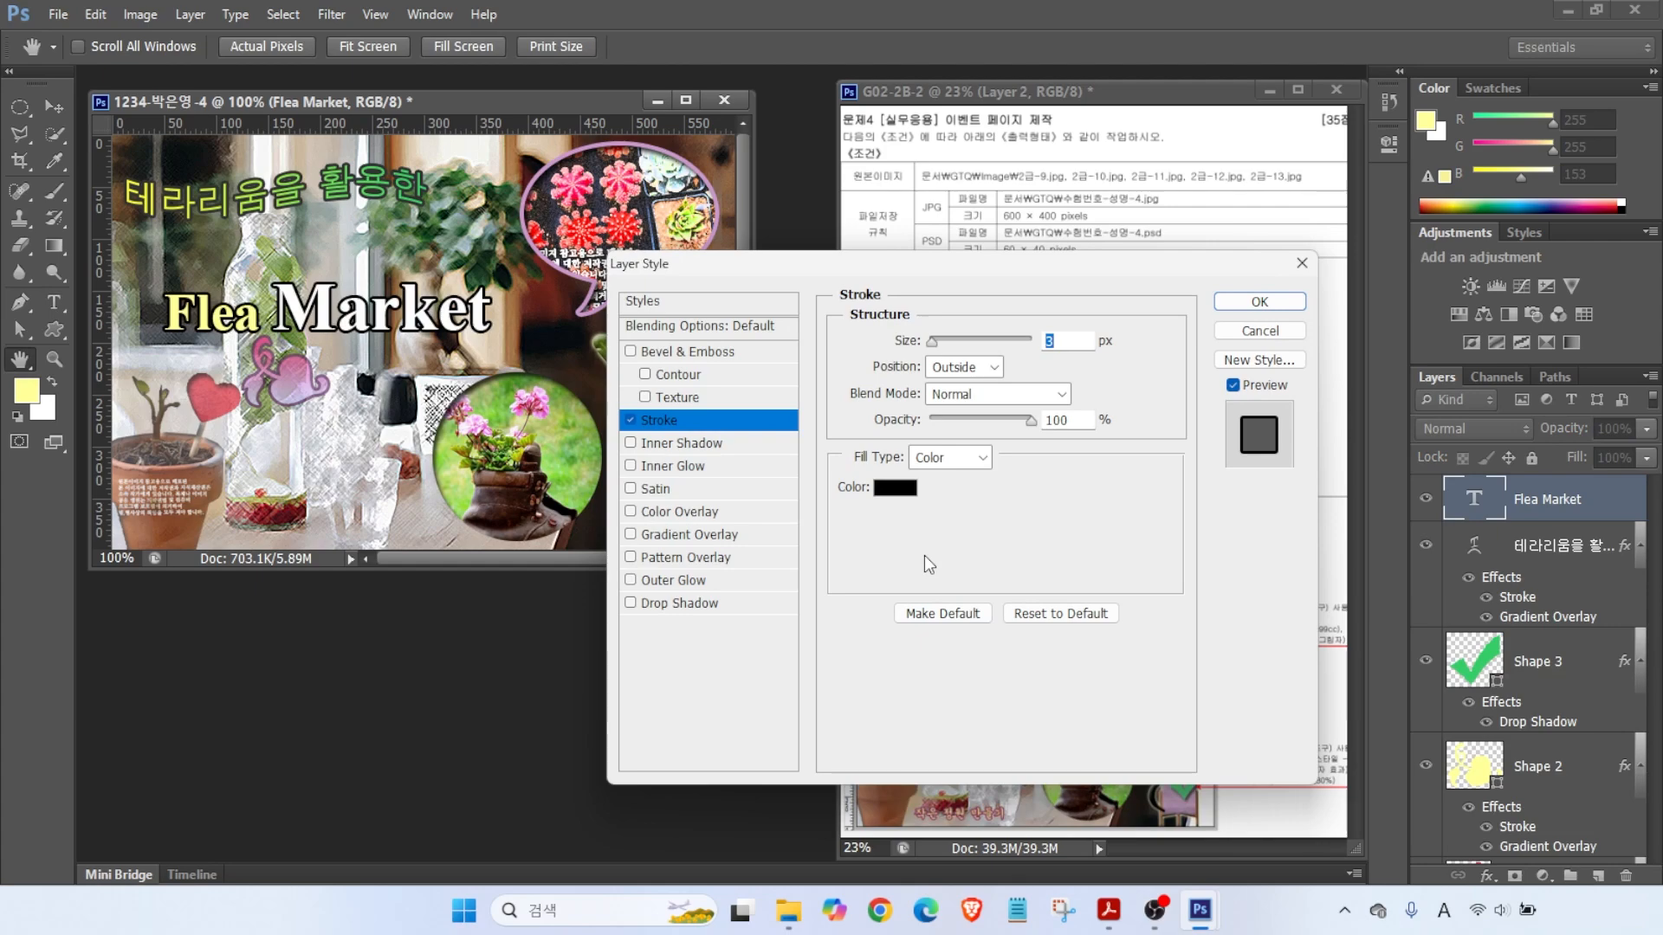
left_click(895, 488)
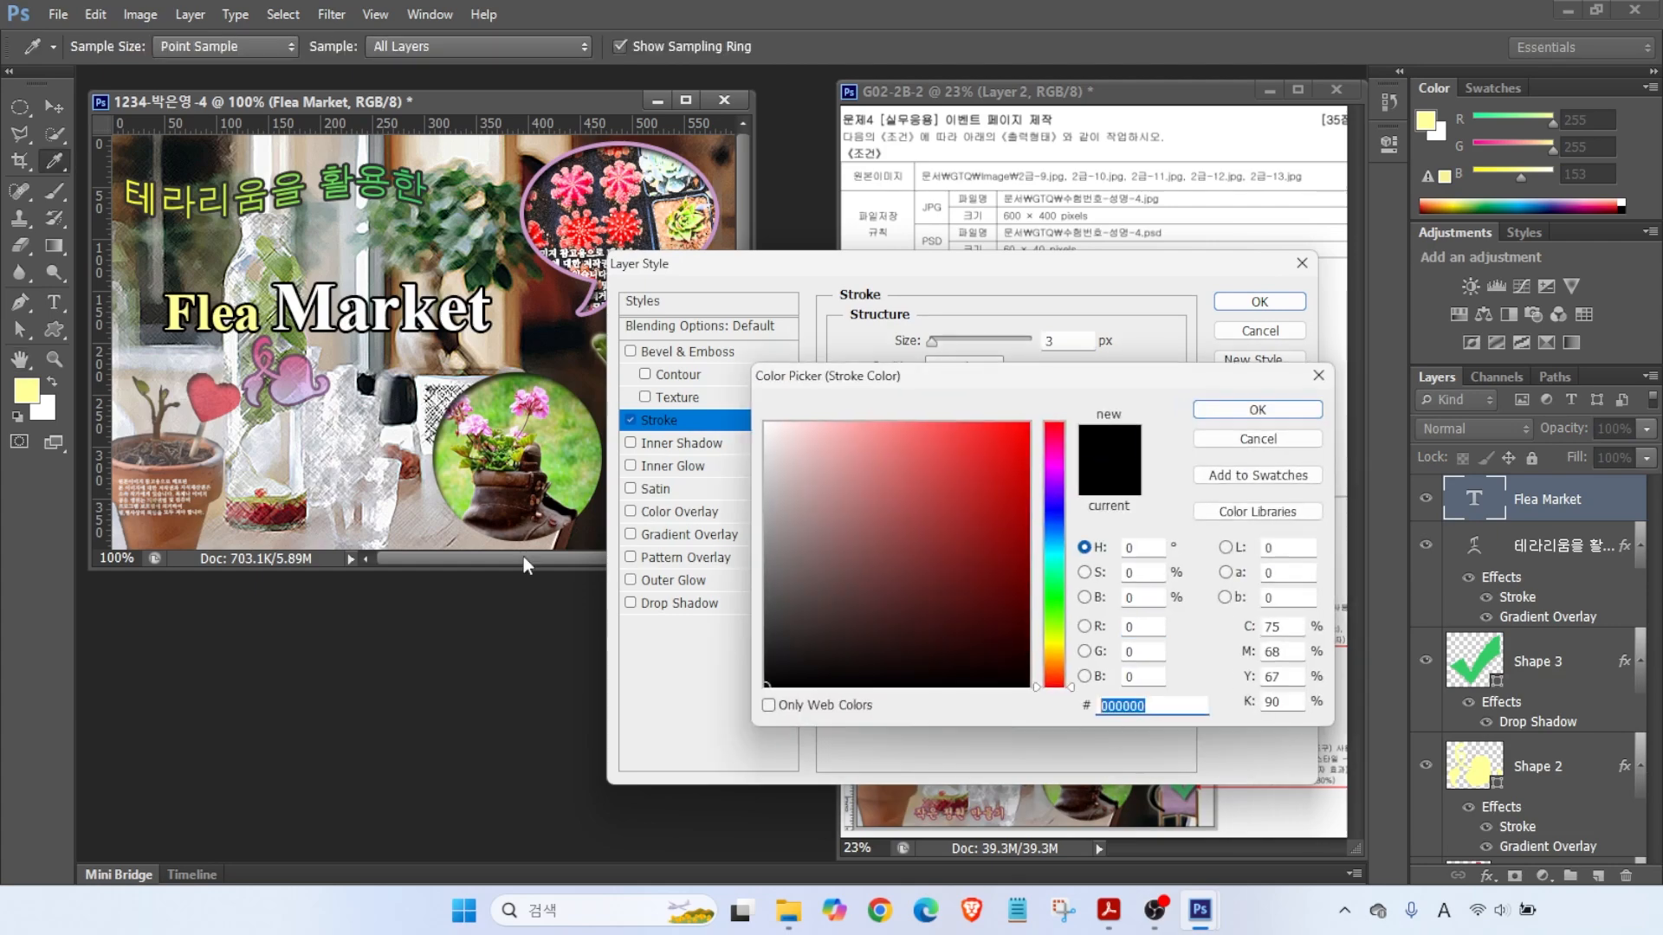
type("993399")
key("Return")
left_click(680, 603)
left_click(1259, 302)
- Apply a Rise warp to Flea Market and move it lower and right
left_click(747, 46)
left_click(742, 460)
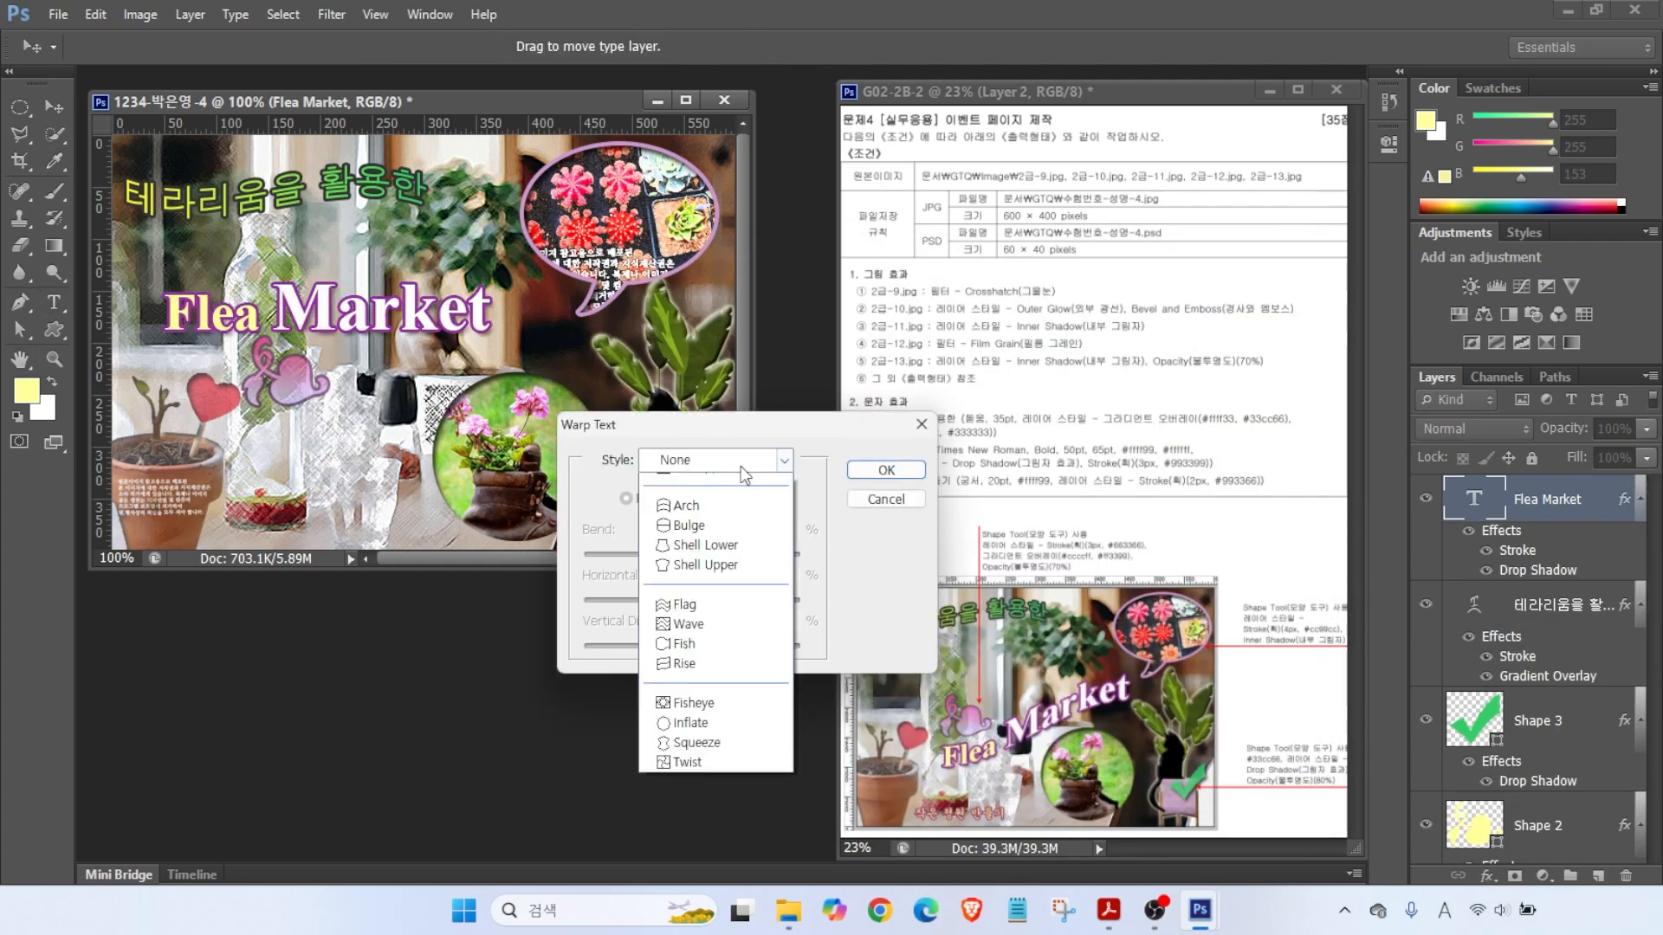
left_click(698, 776)
left_click(877, 468)
left_click_drag(321, 365, 388, 402)
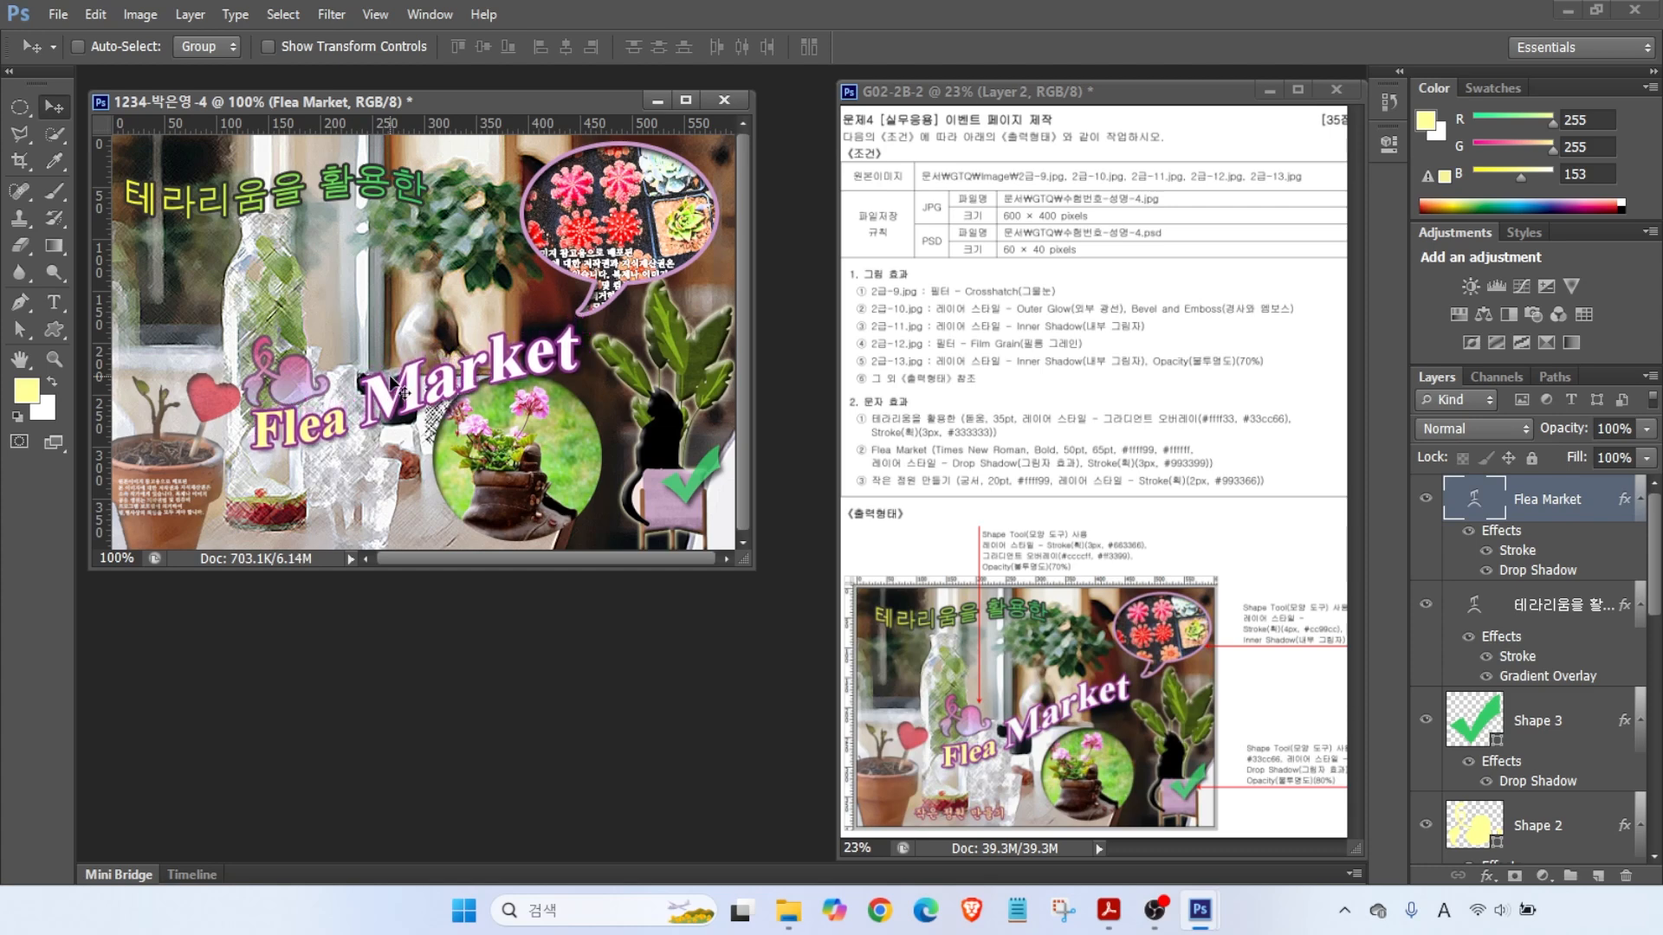
- Add the caption 작은 정원 만들기 in 궁서 and set its text colour
left_click(54, 304)
left_click(224, 294)
type("작은 정")
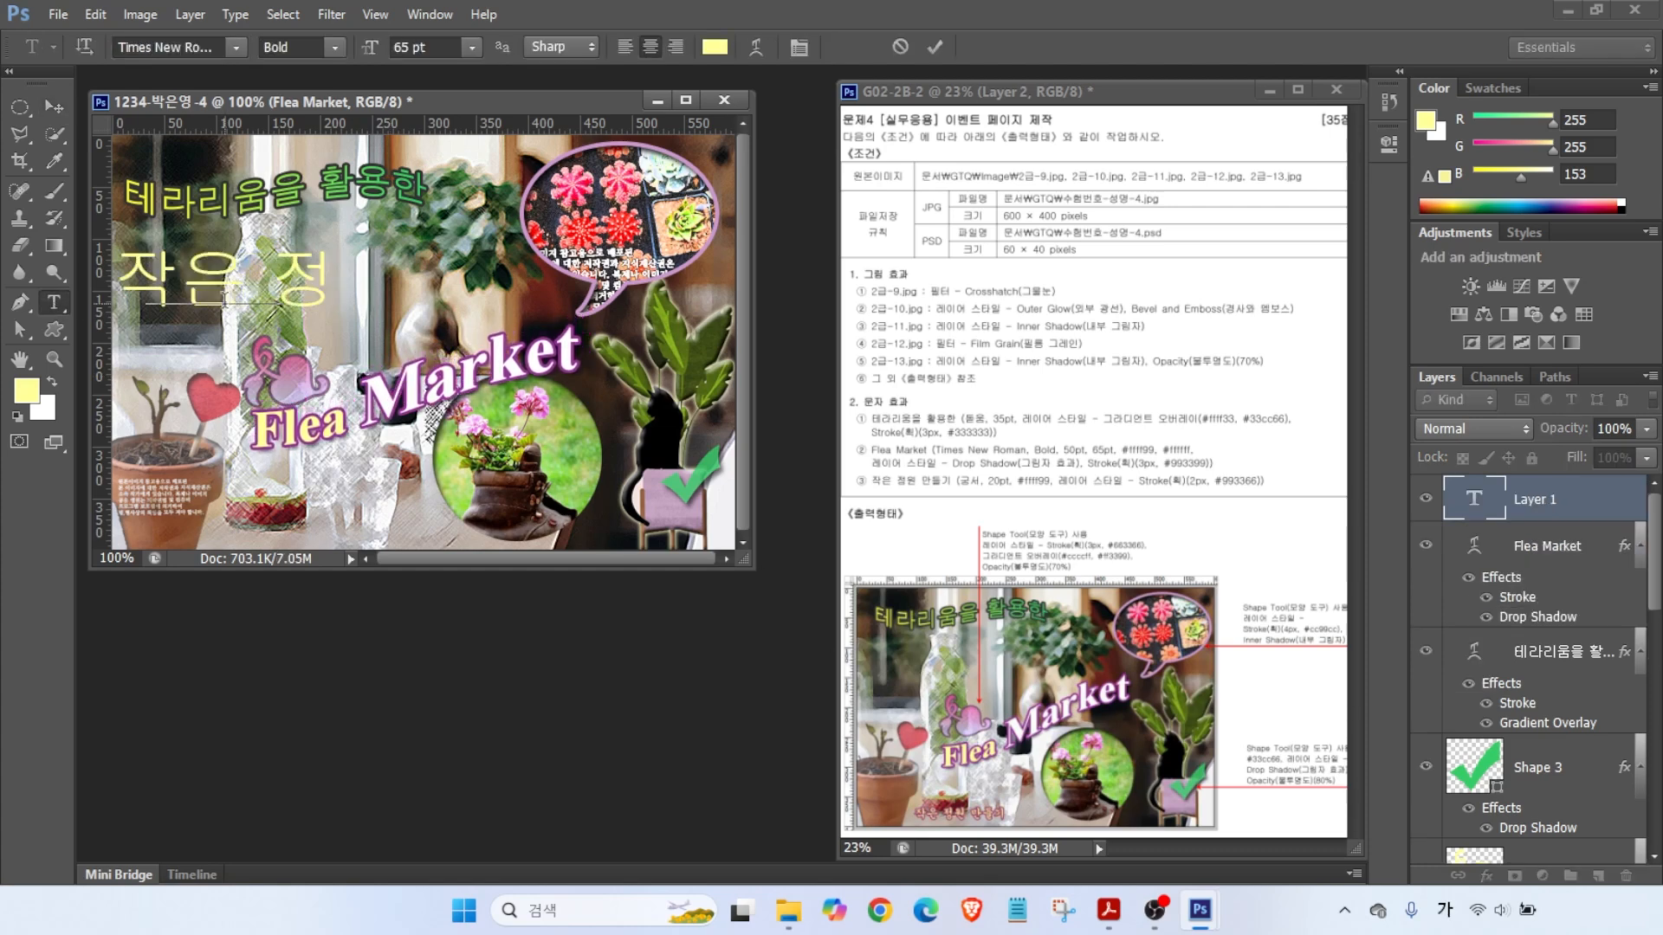
type("원 만ㄷ들기")
key("ctrl+Return")
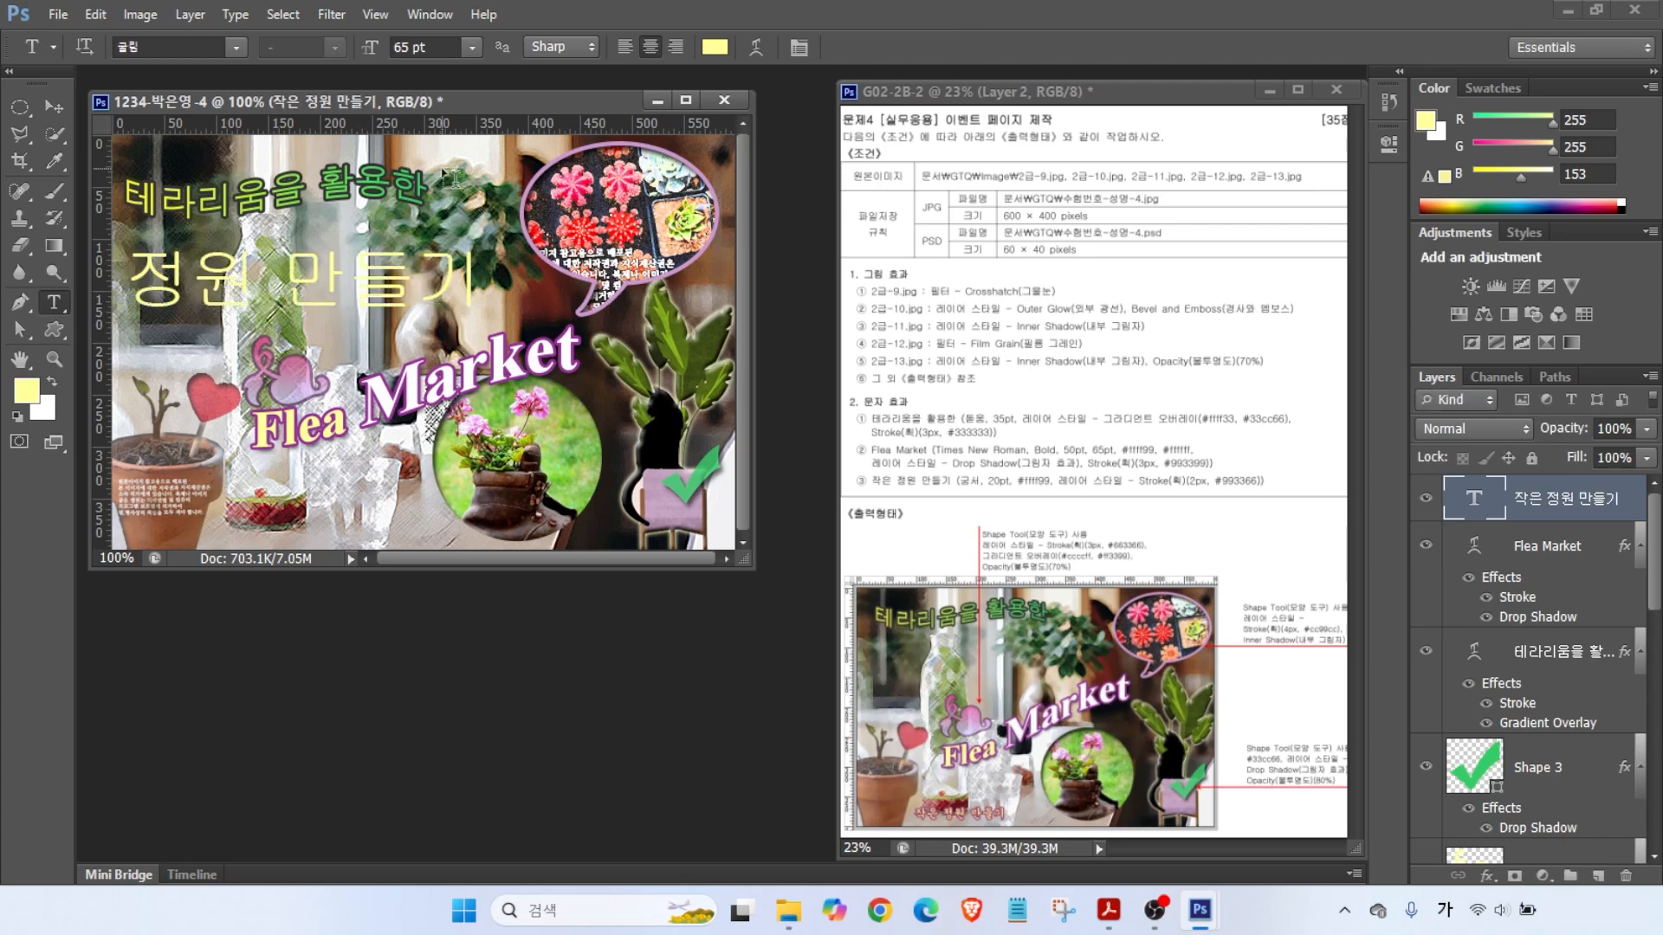
left_click(235, 47)
left_click(232, 46)
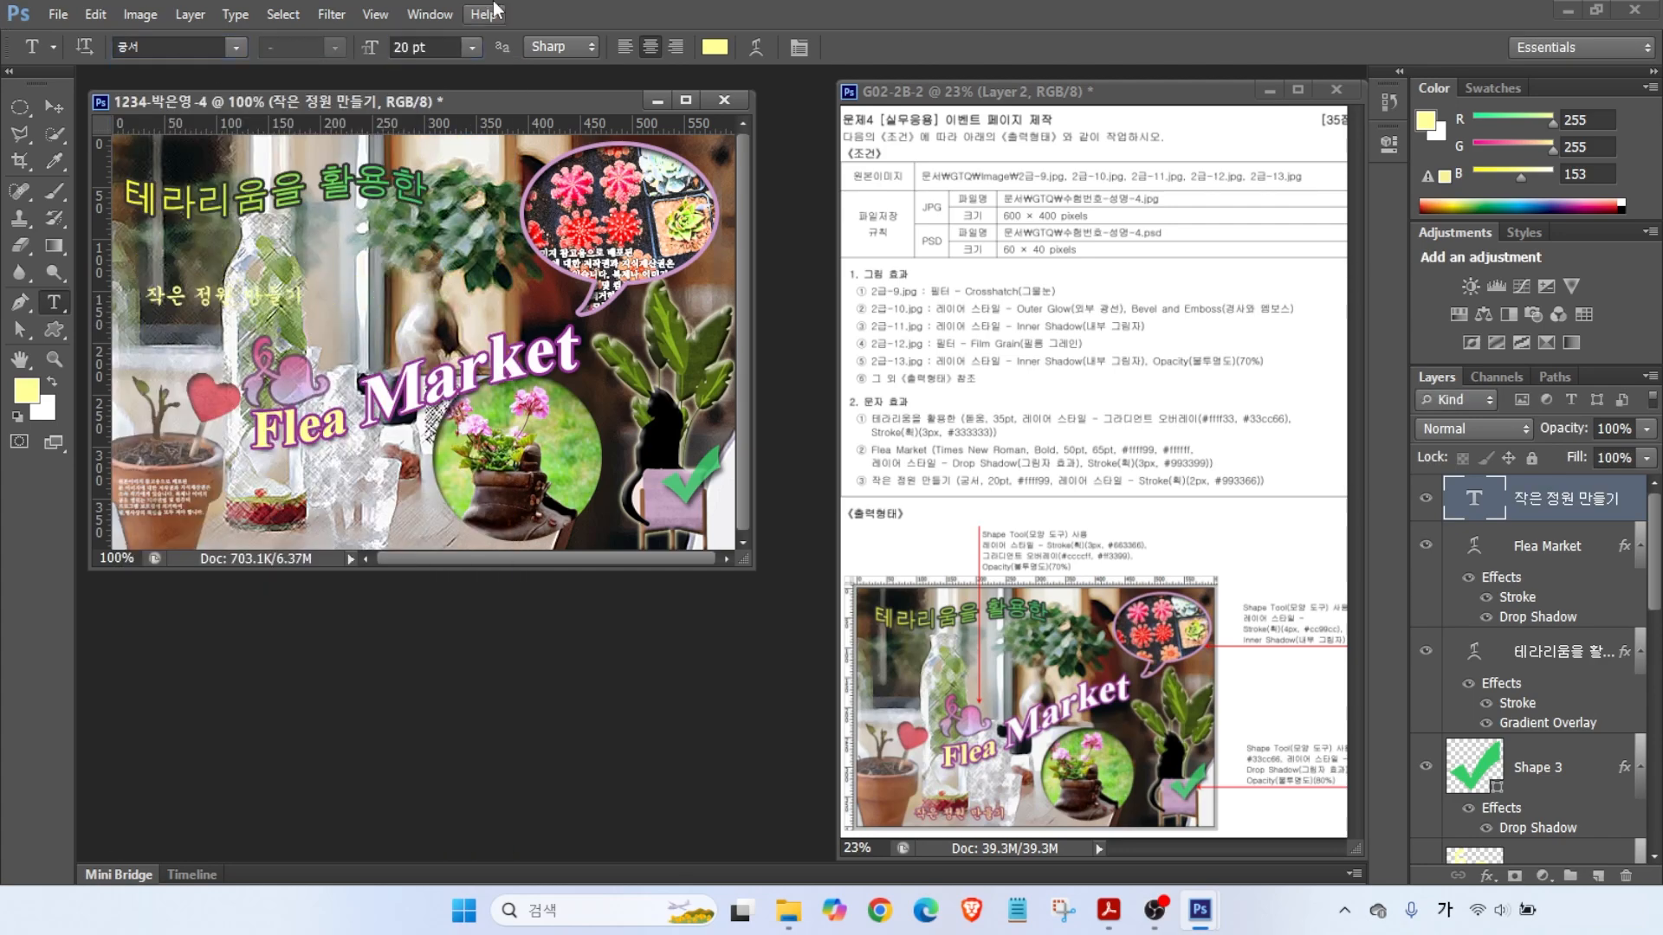
left_click(715, 47)
left_click(1258, 409)
- Give the caption a 2 px #993366 purple stroke
left_click(1489, 874)
left_click(1511, 663)
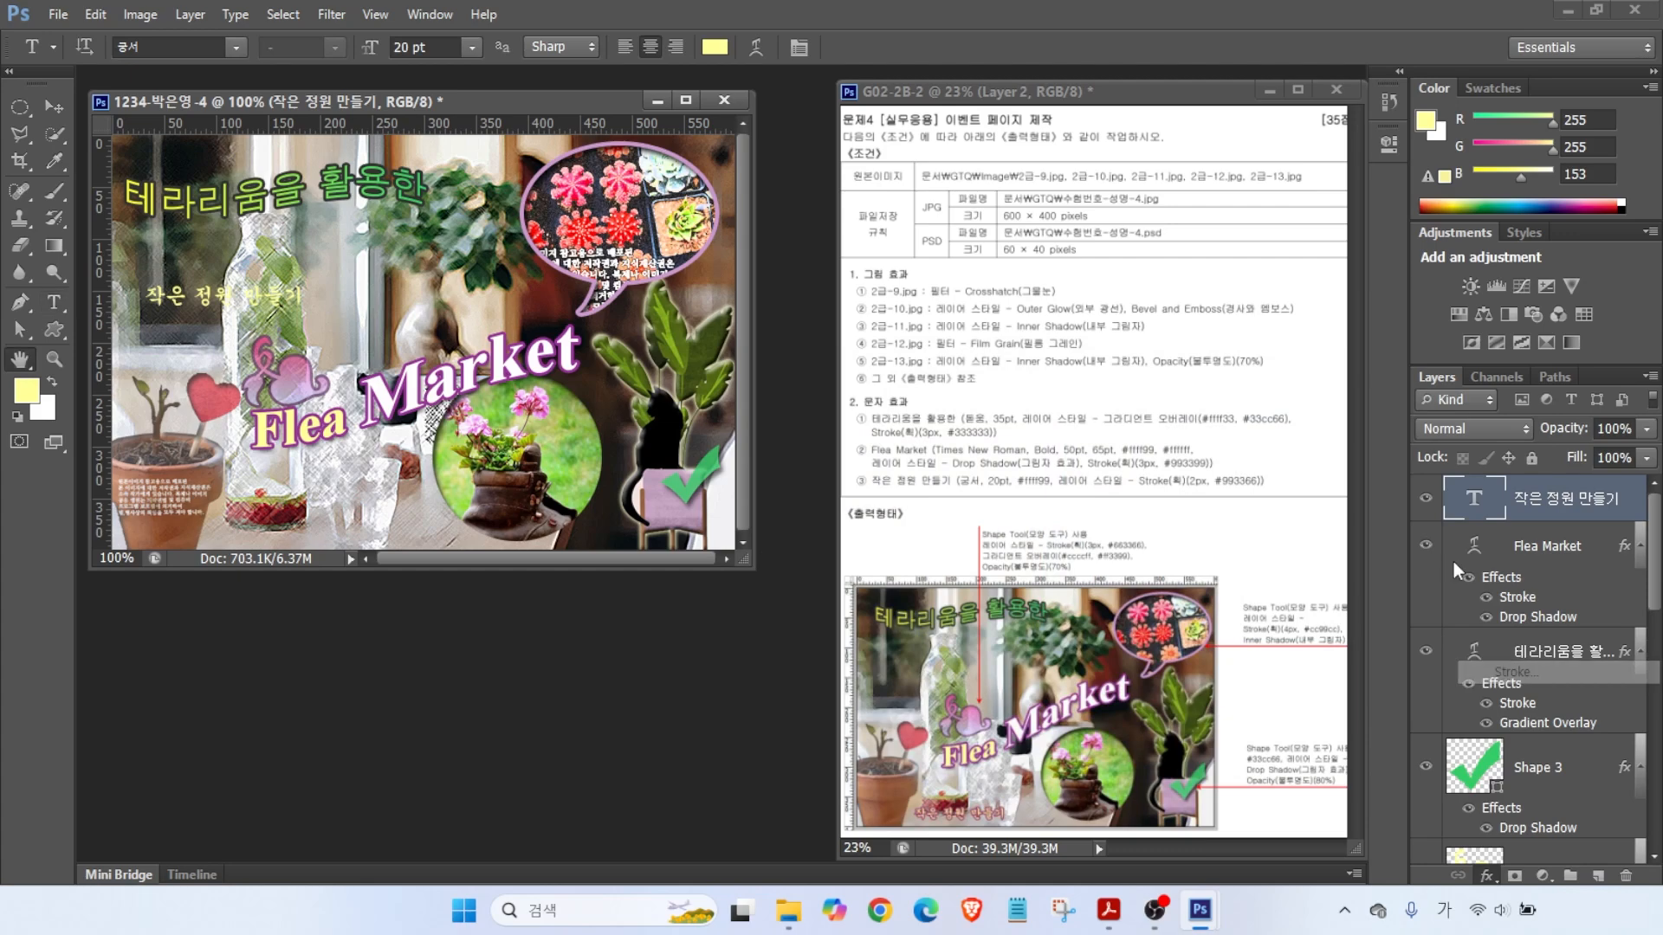
type("2")
left_click(895, 487)
type("993366")
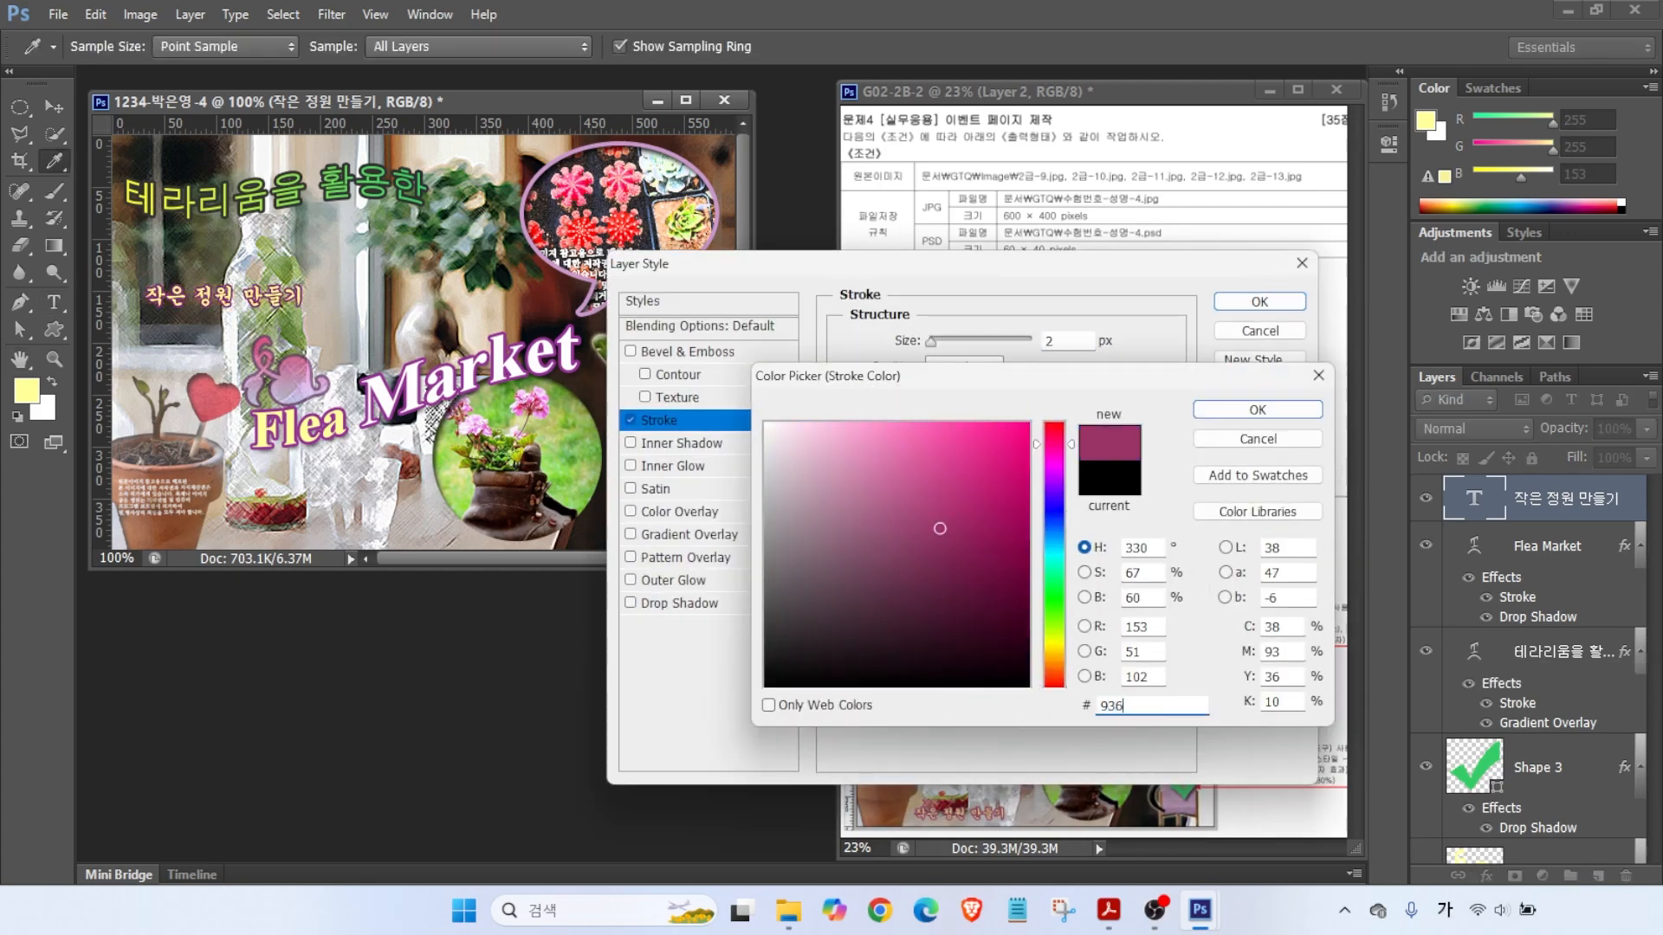
left_click(1255, 304)
left_click(1259, 302)
- Move the caption to the bottom of the image and nudge it up-left
key("v")
left_click_drag(188, 290, 265, 527)
key("Up")
key("Up")
key("Up")
key("Up")
key("Left")
key("Left")
key("Left")
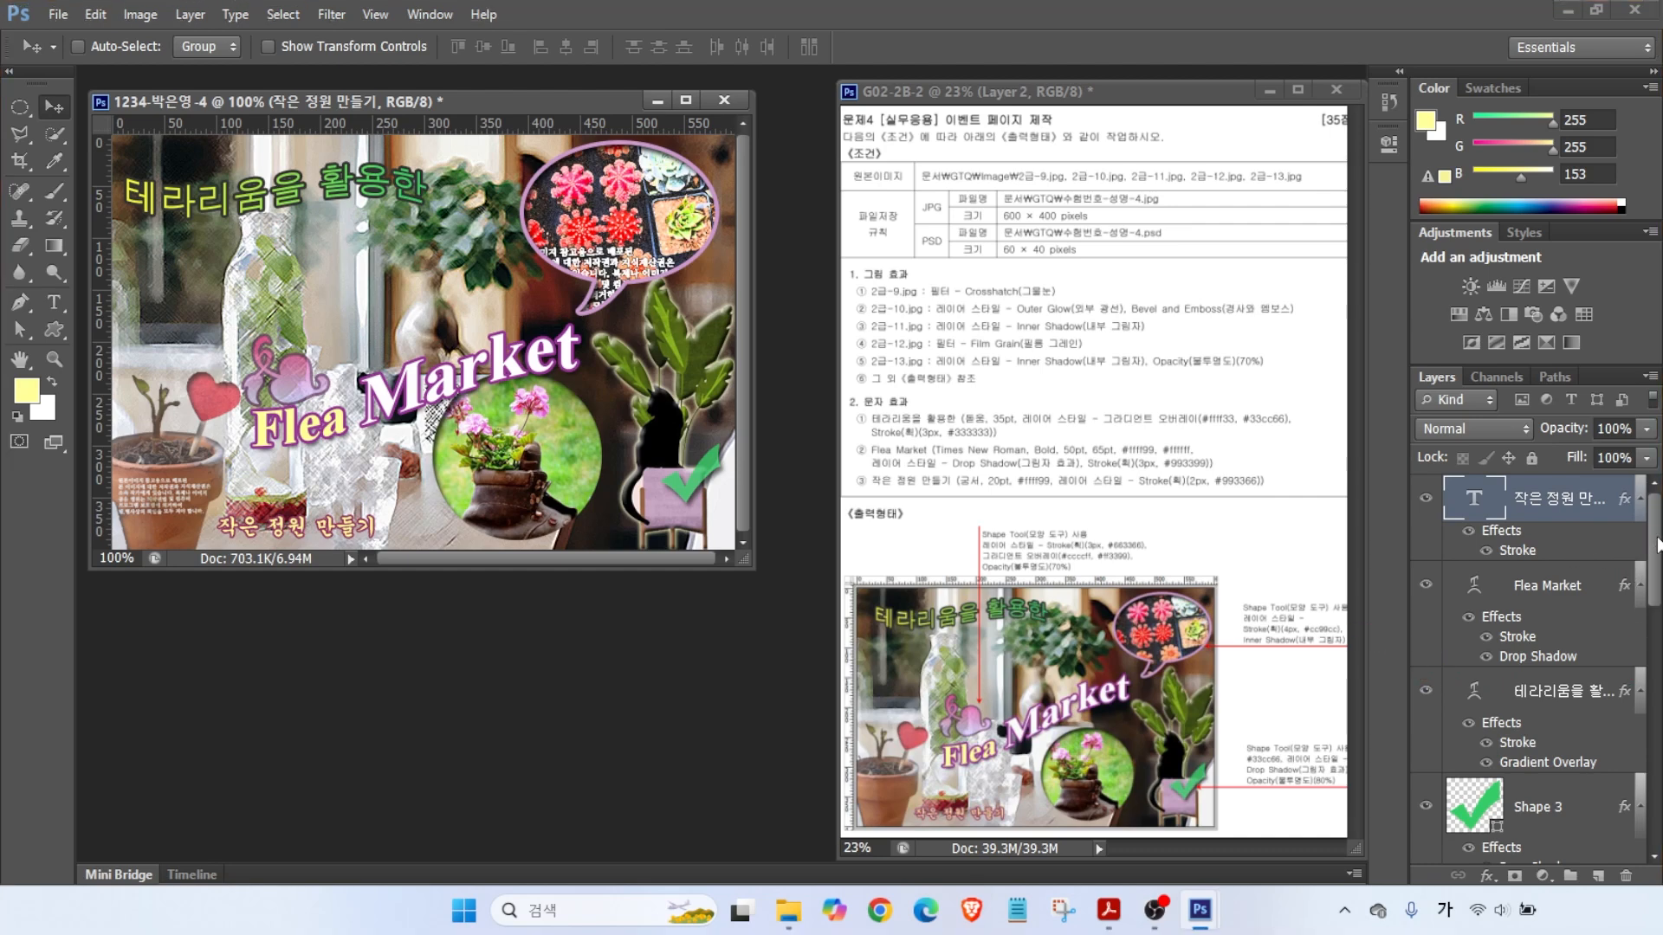
scroll(1658, 543, "down", 6)
- Scale the 2-12 flower layer and speech bubble shape down to about 87%
left_click(1556, 618)
left_click(1537, 684, "shift")
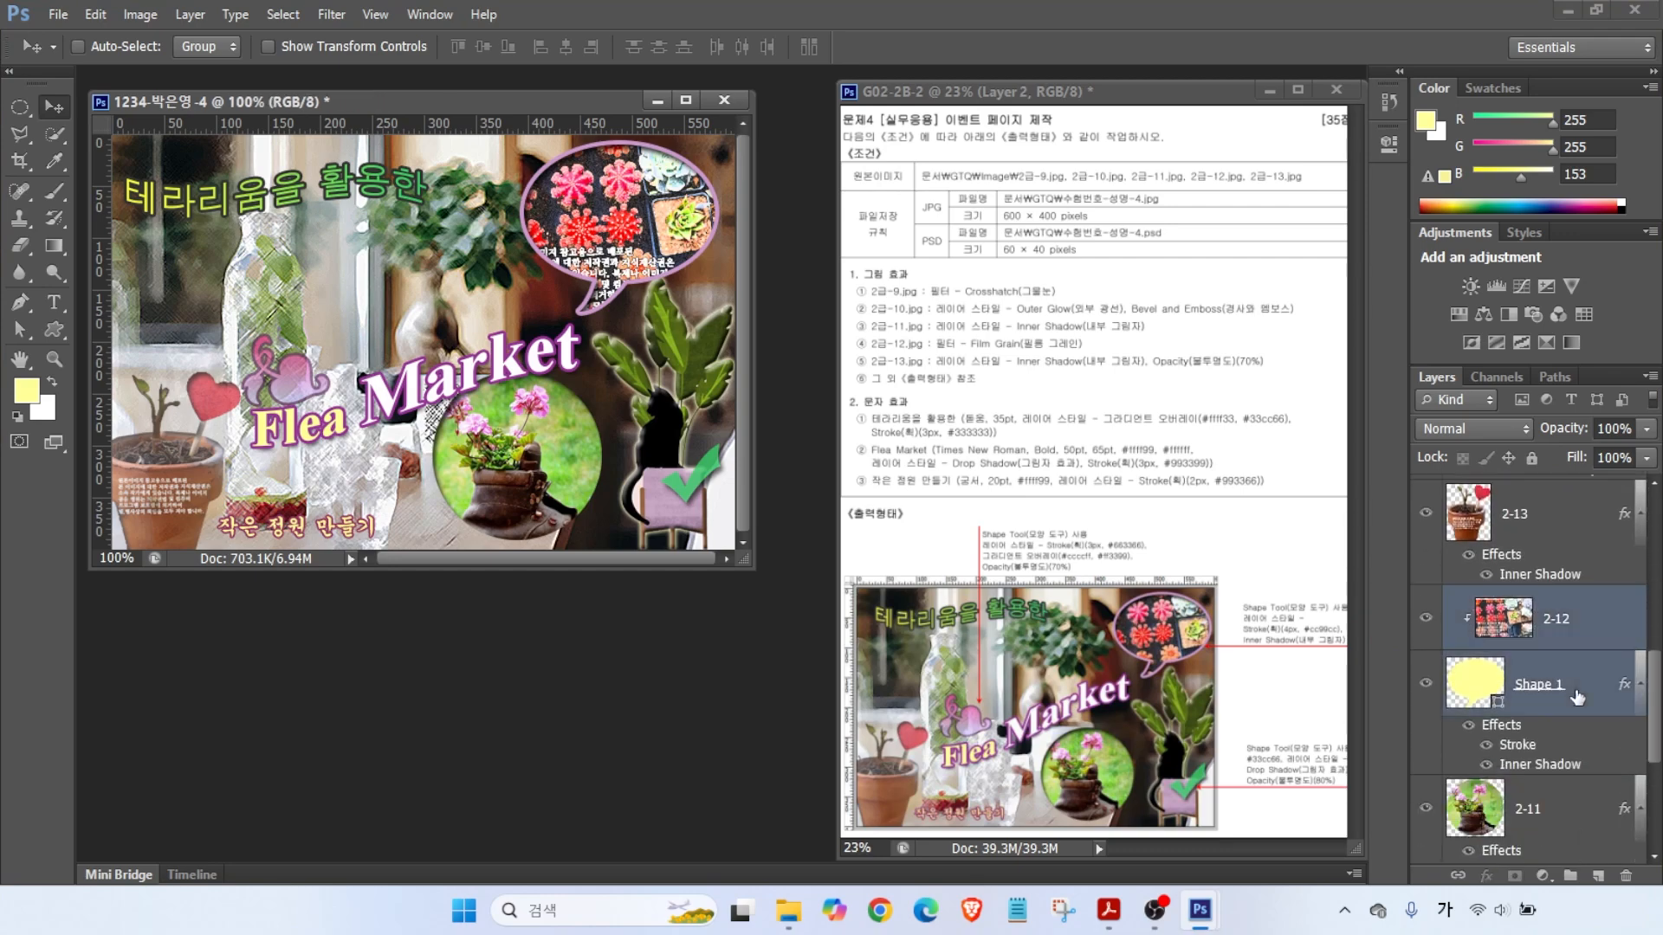
key("ctrl+t")
left_click_drag(508, 314, 516, 299)
key("Return")
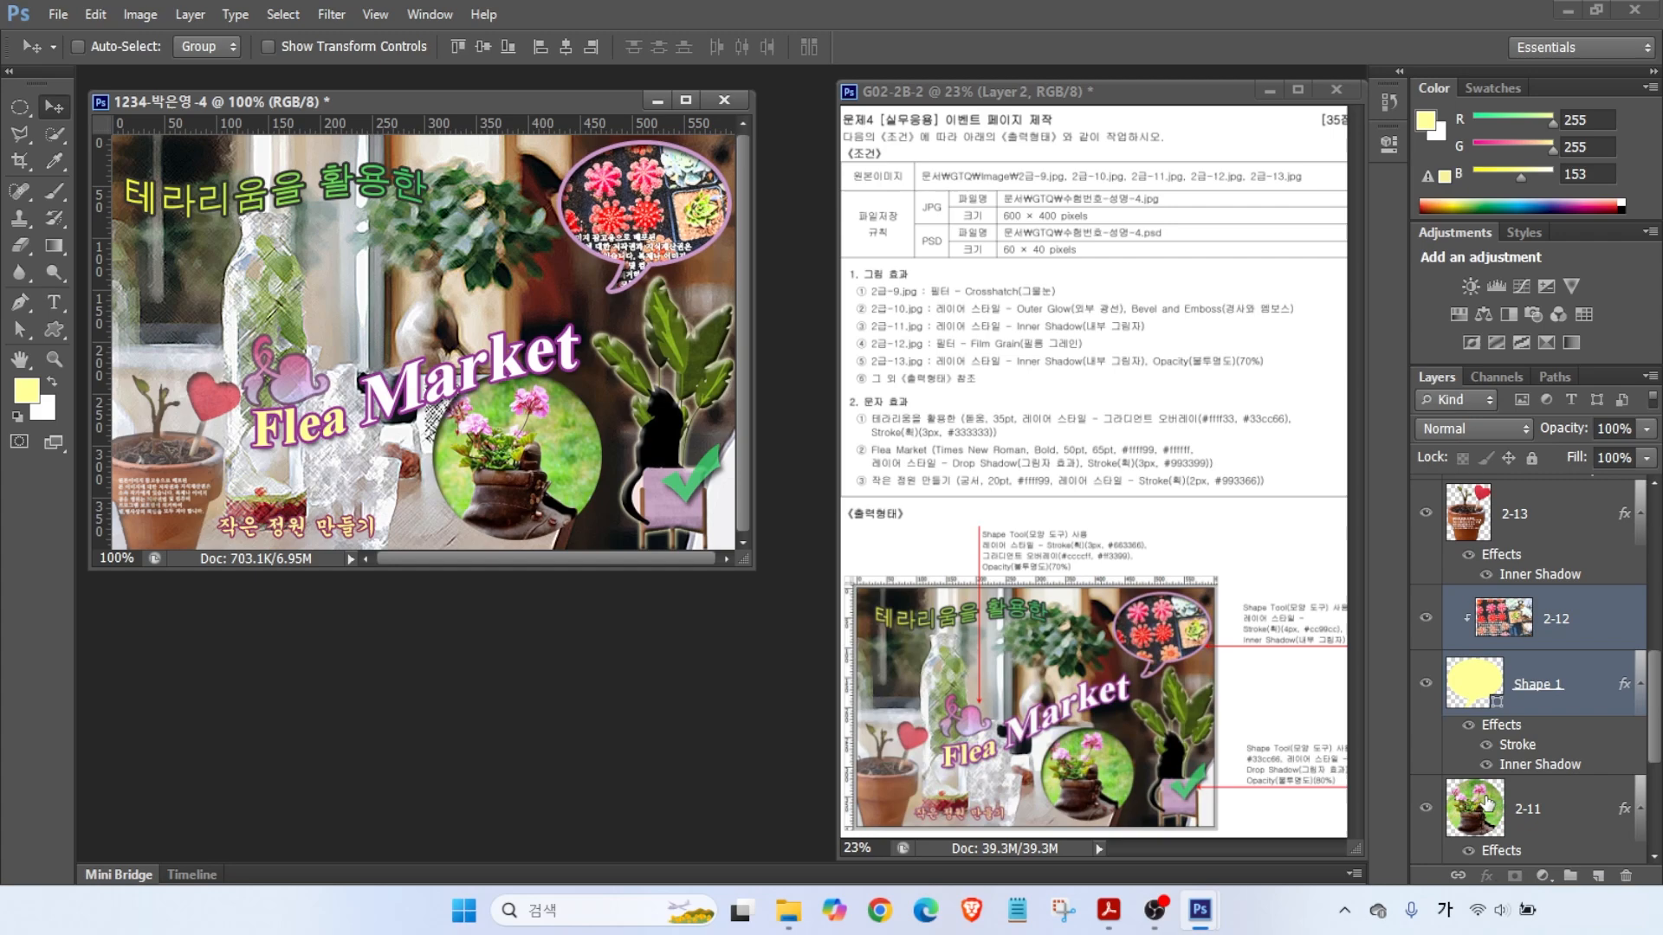
- Reposition the pink Shape 2 heart and nudge the Flea Market title
left_click(1488, 803)
scroll(1483, 665, "up", 3)
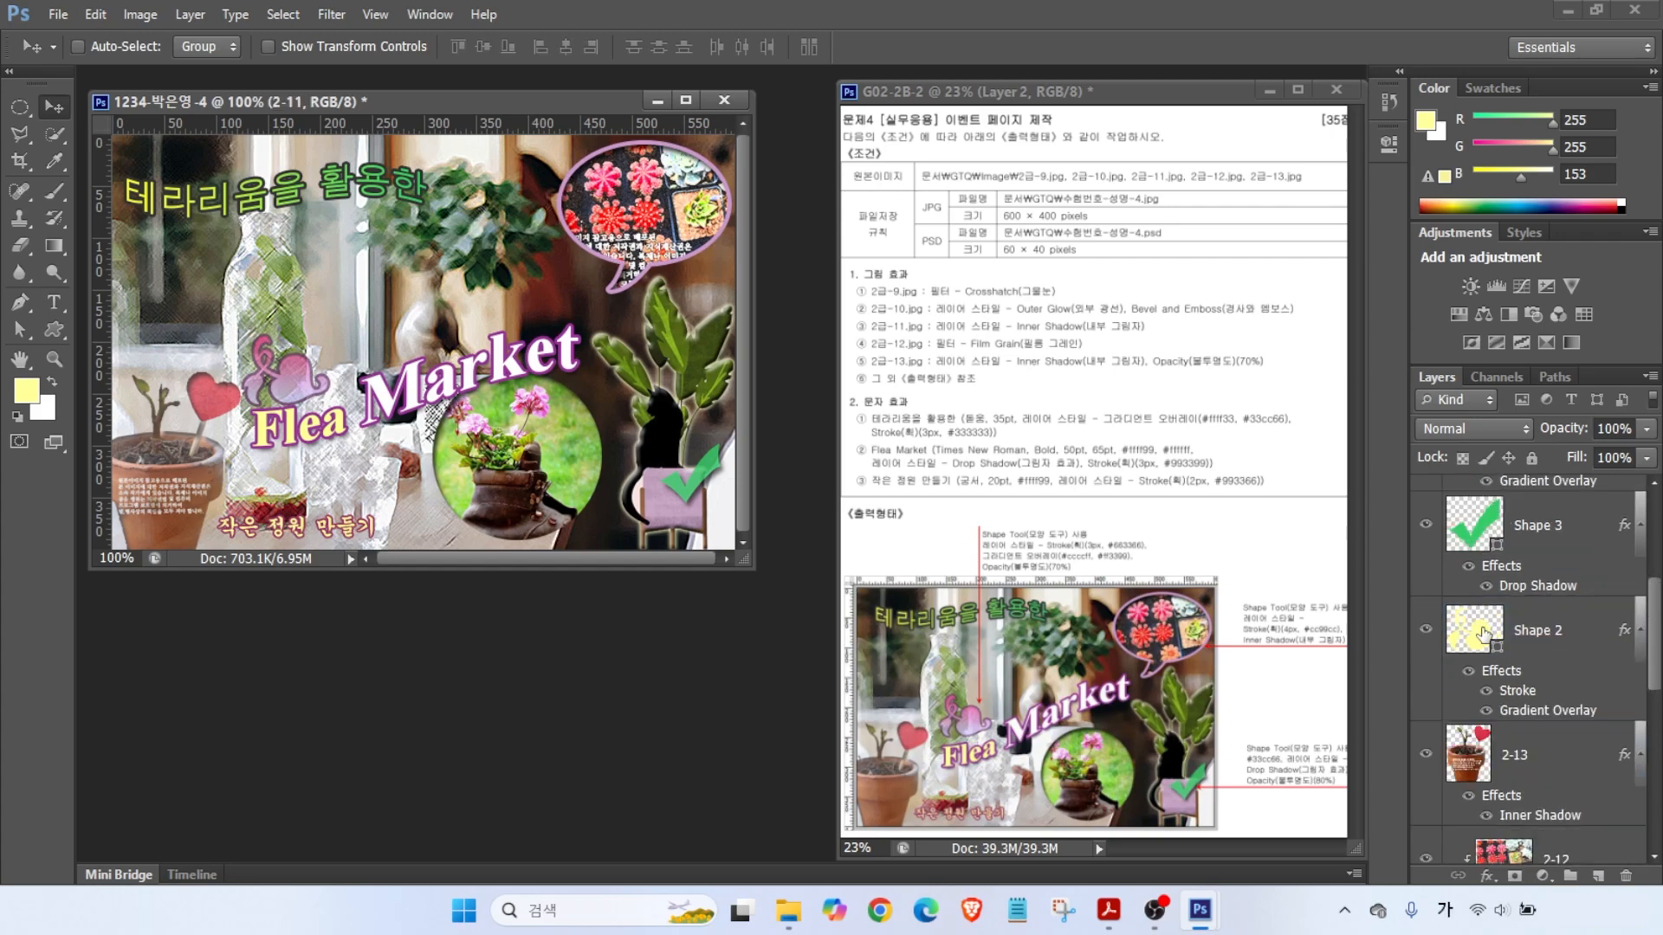
left_click(1537, 630)
left_click_drag(300, 381, 314, 346)
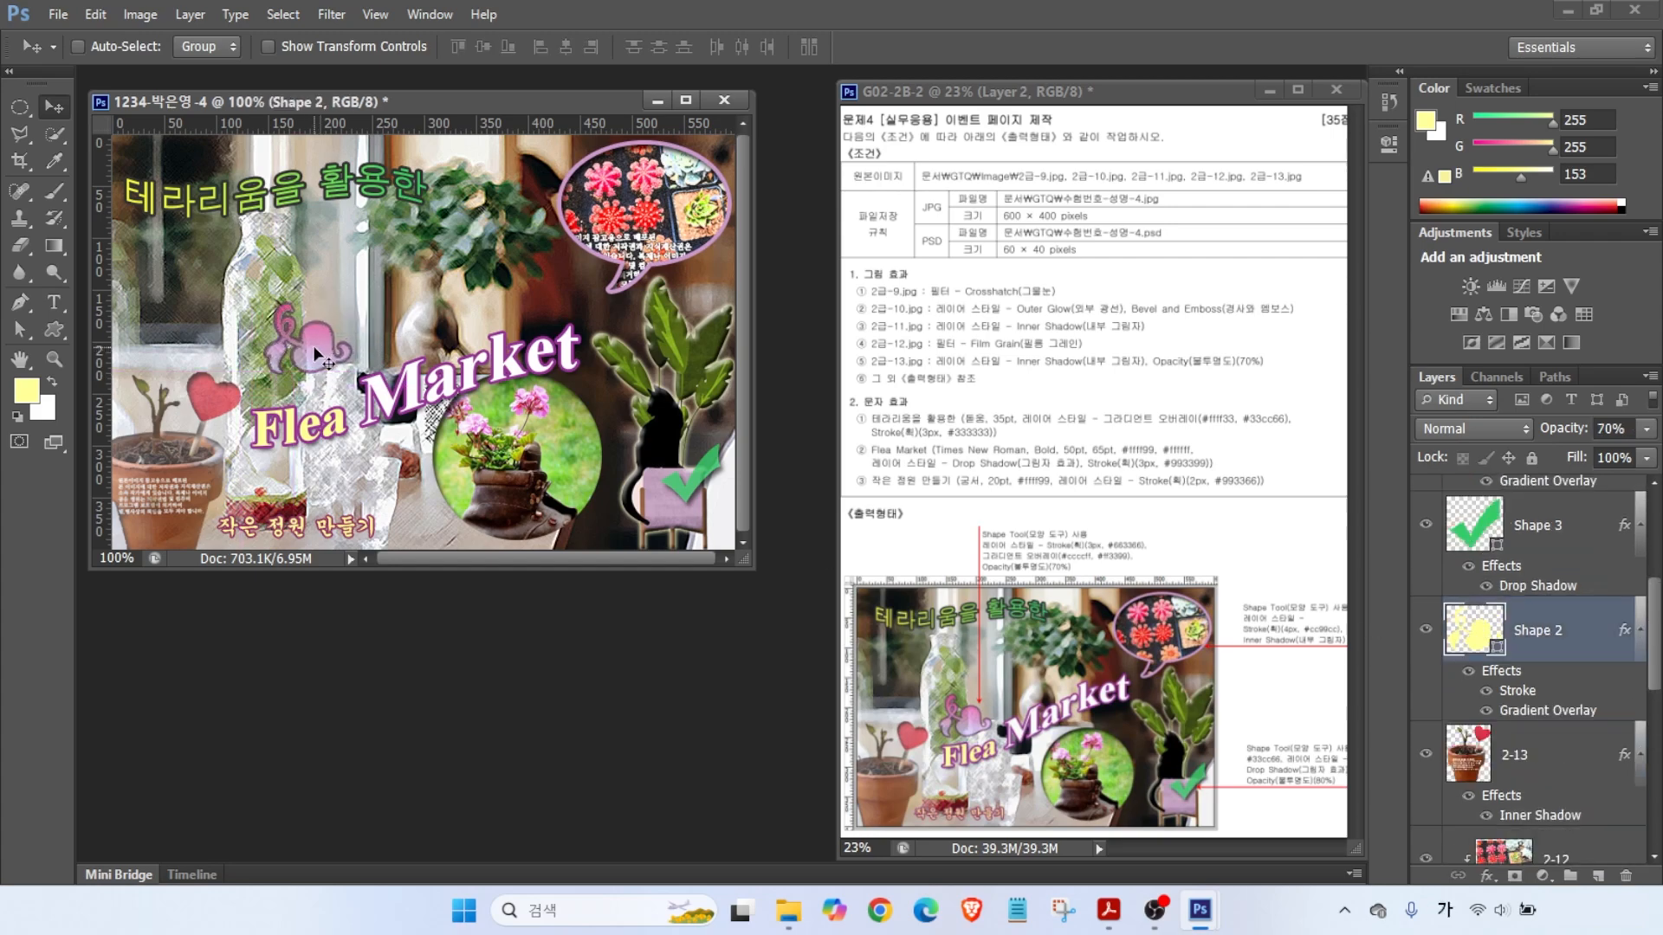
left_click(434, 387, "ctrl")
left_click_drag(435, 387, 440, 373)
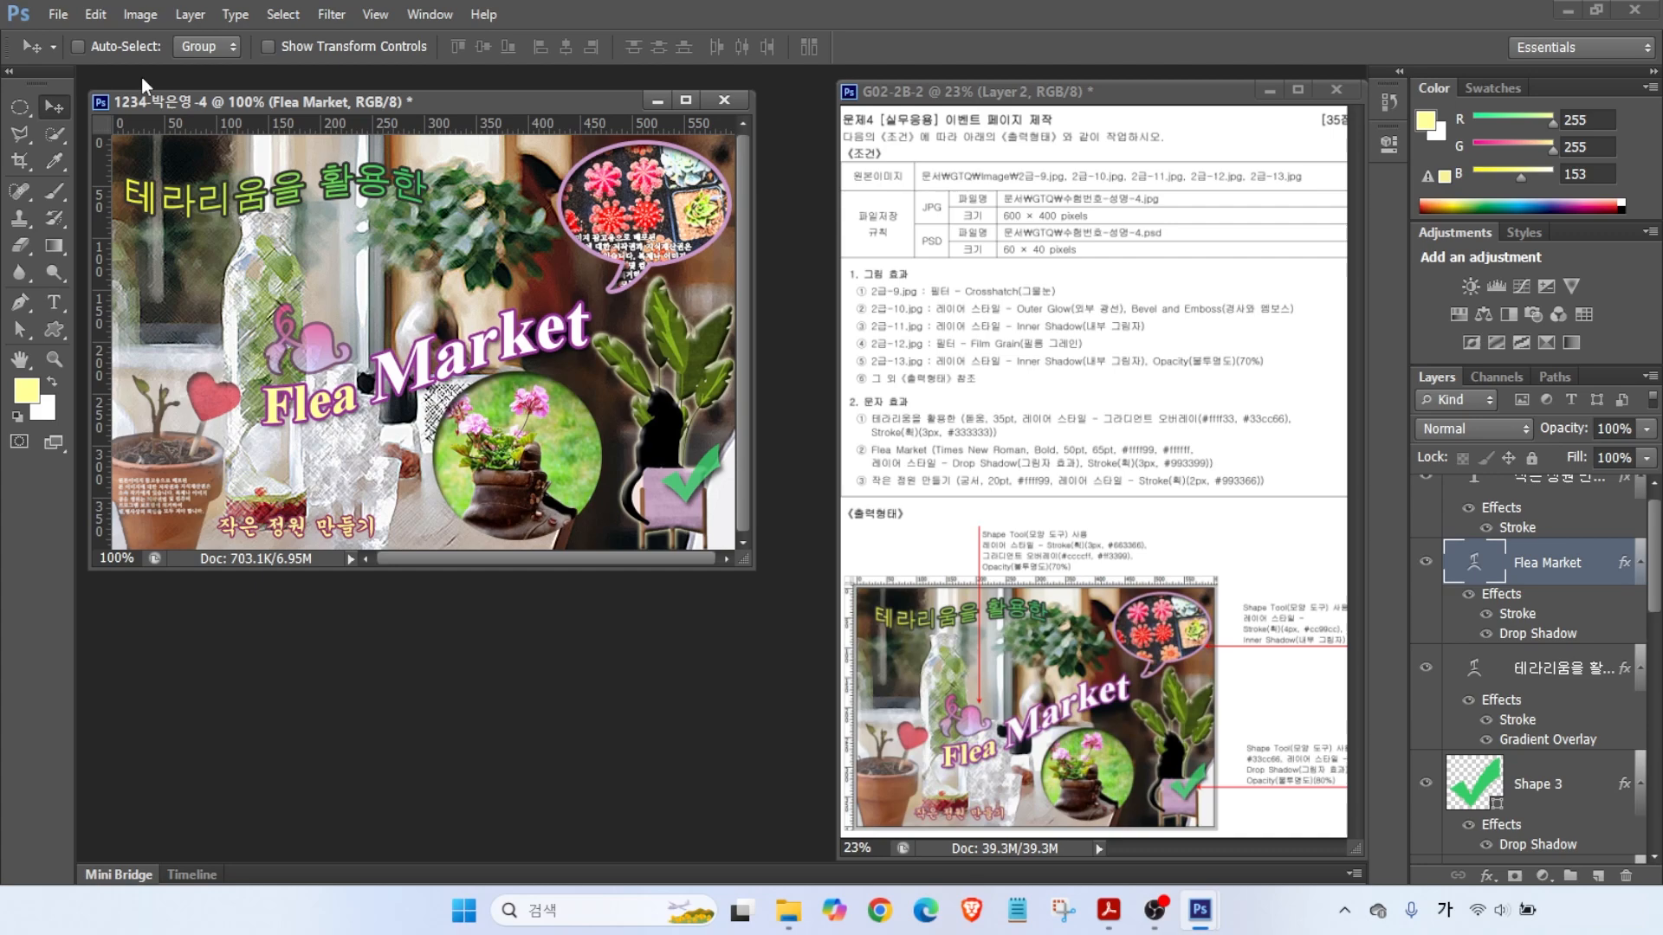
left_click(58, 14)
- Save the page as a JPEG copy in the GTQ folder
left_click(76, 243)
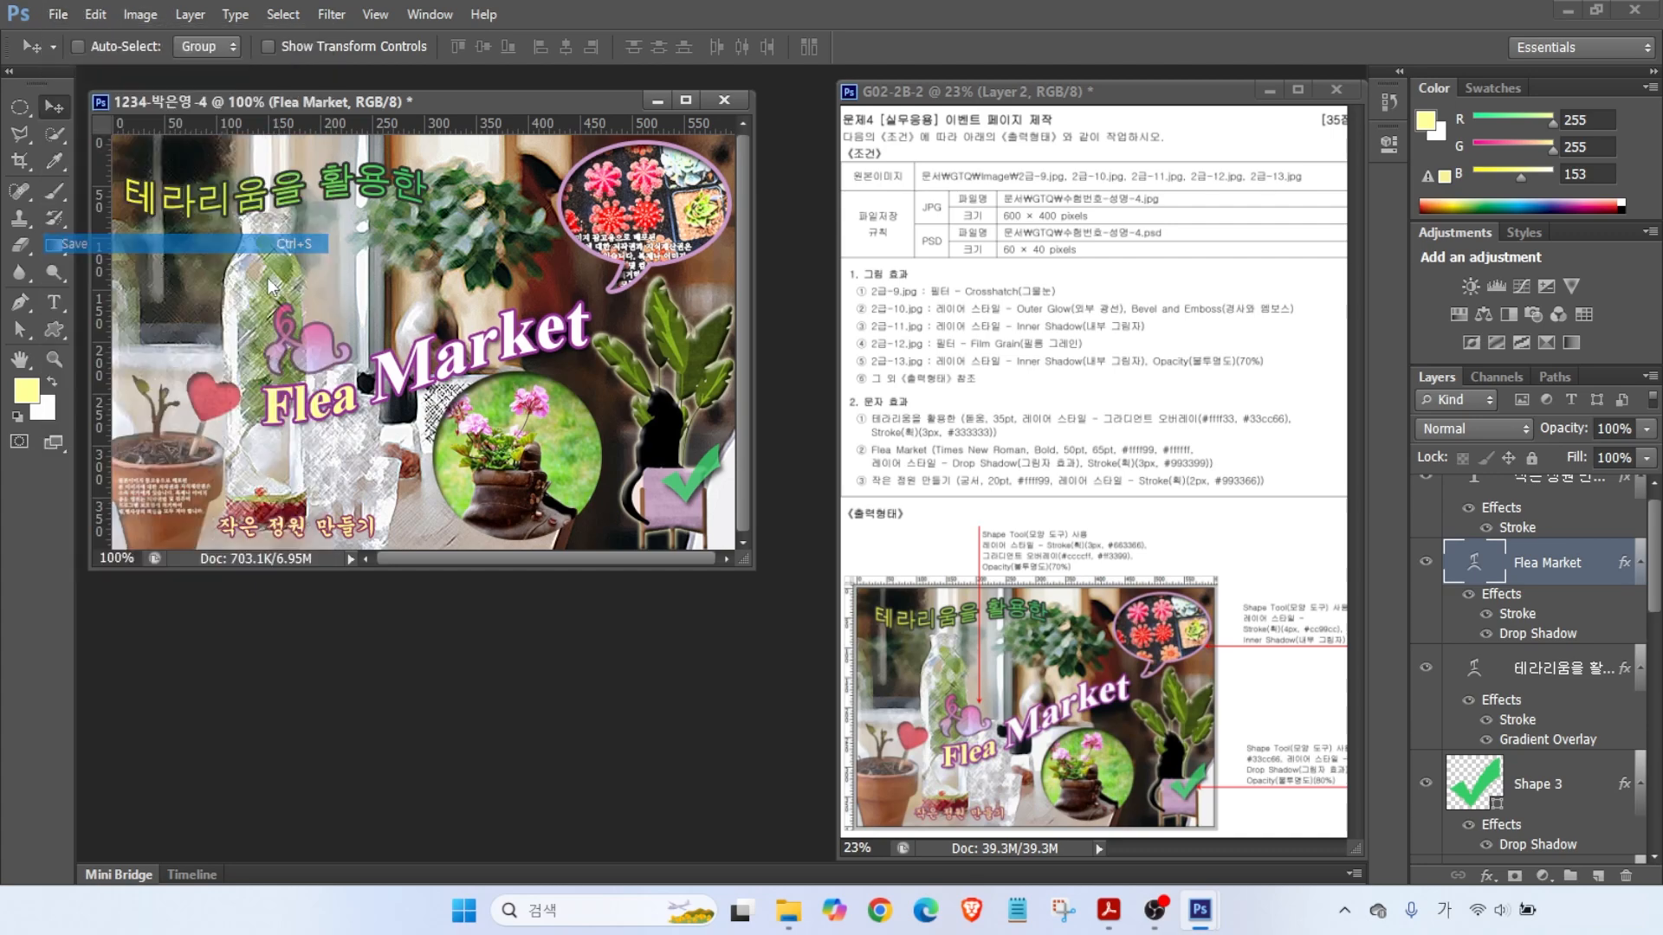
left_click(907, 211)
left_click(771, 546)
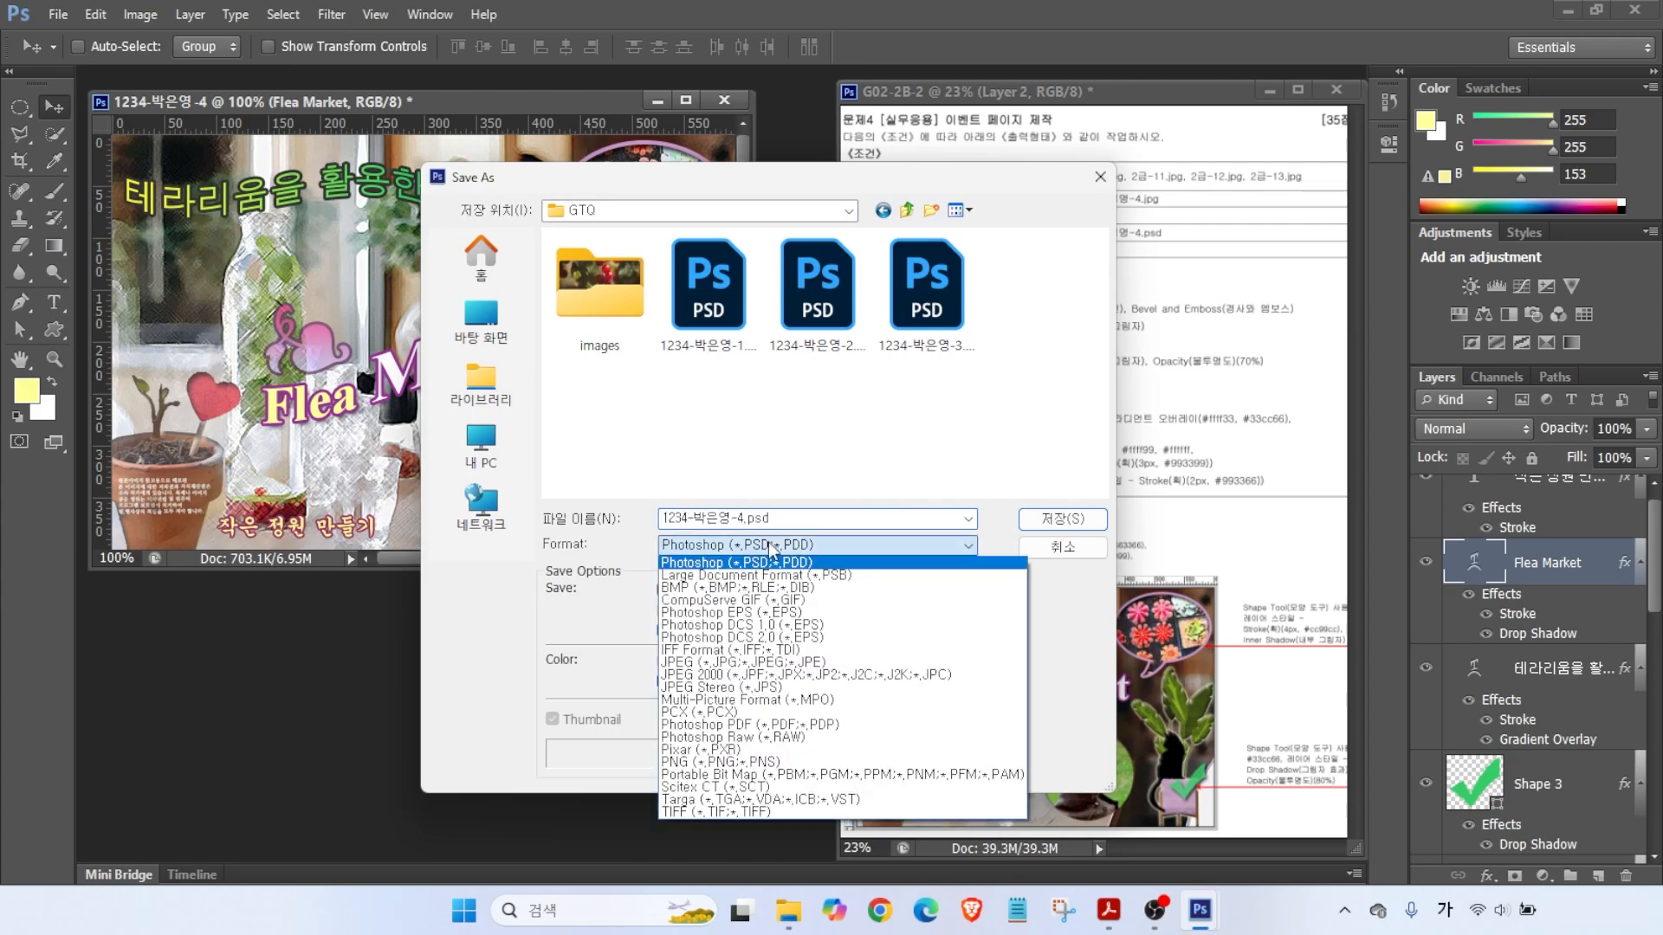
left_click(743, 661)
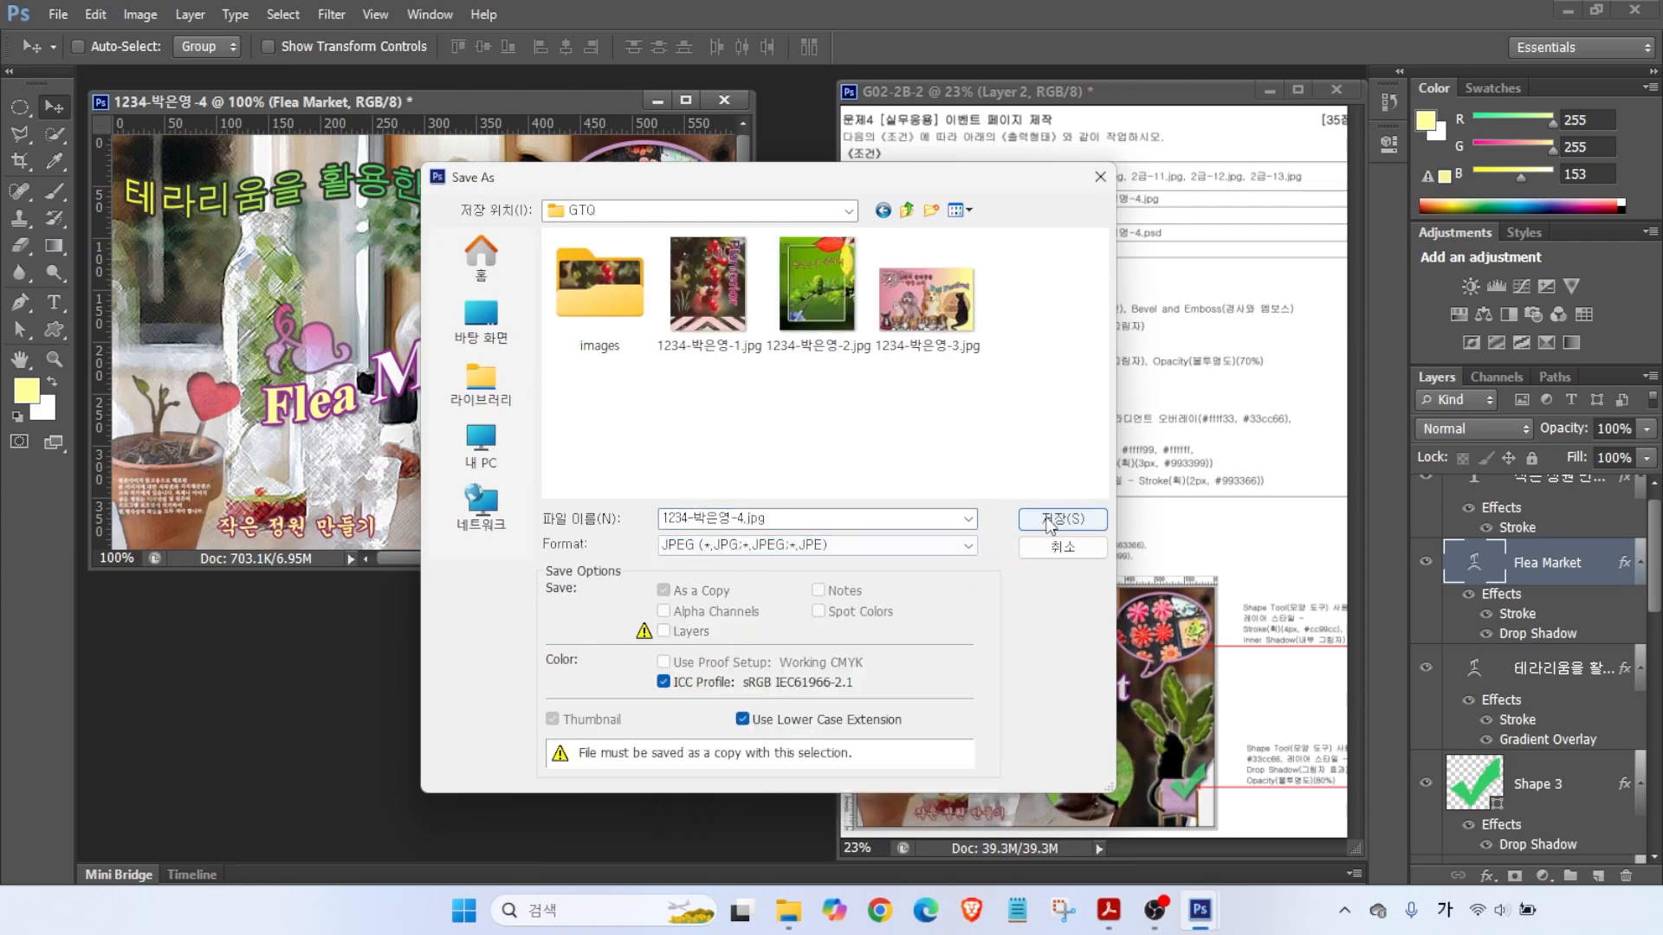
left_click(1049, 522)
left_click(833, 340)
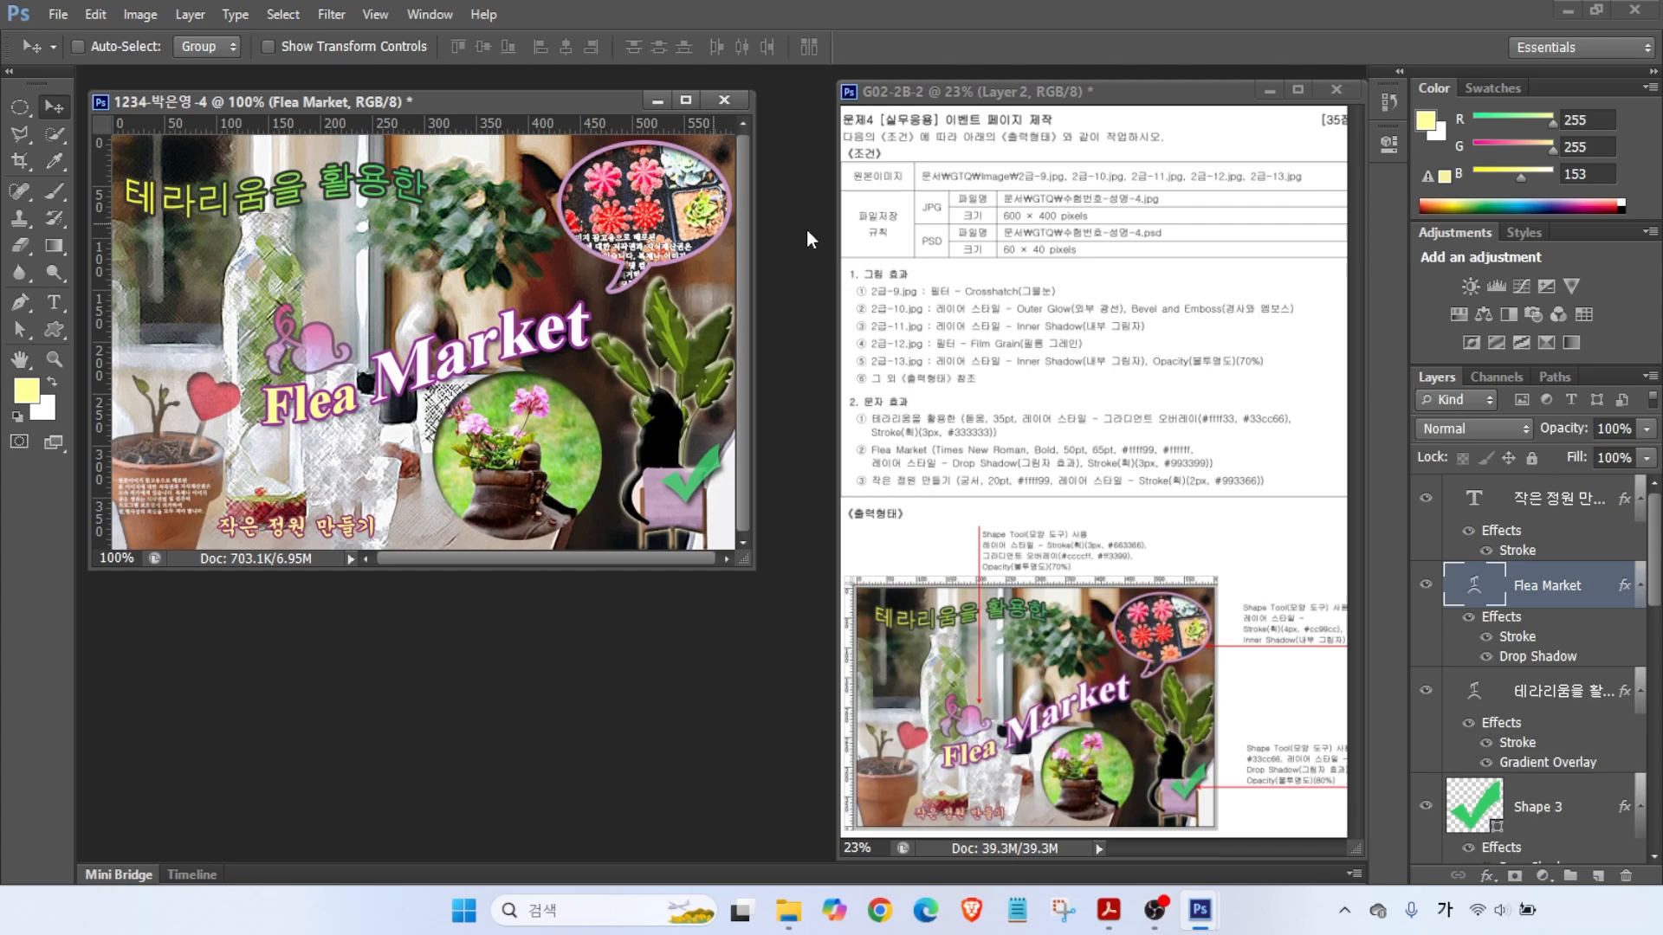
- Resize the image to 60 px wide (60 × 40 px)
left_click(137, 15)
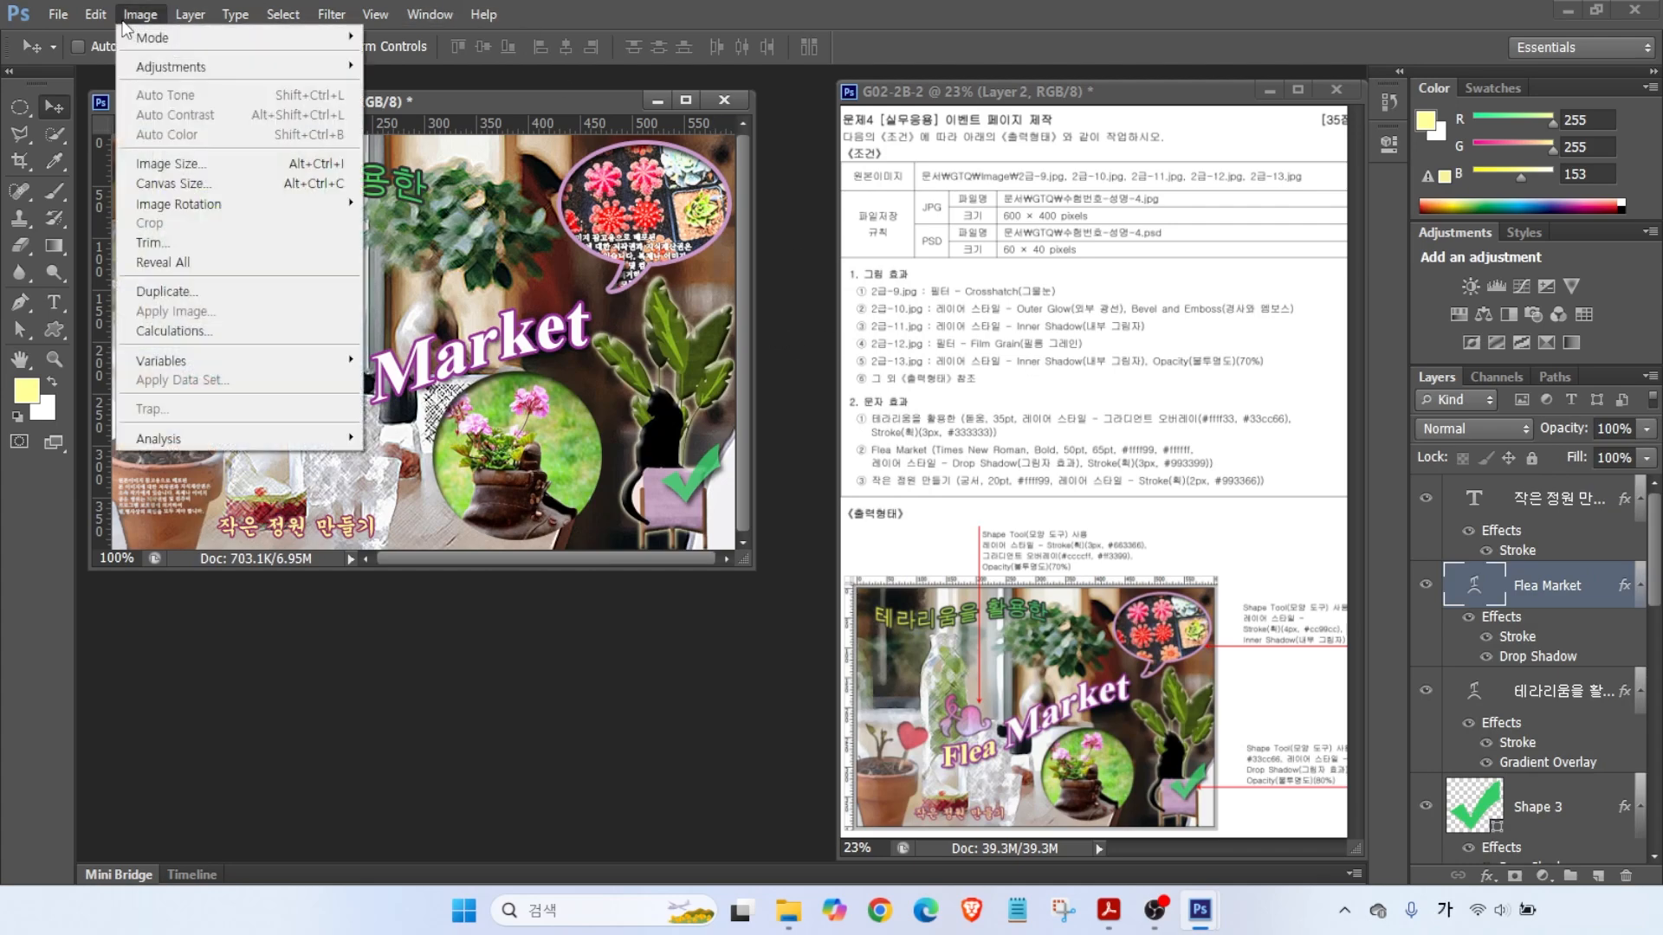
left_click(161, 163)
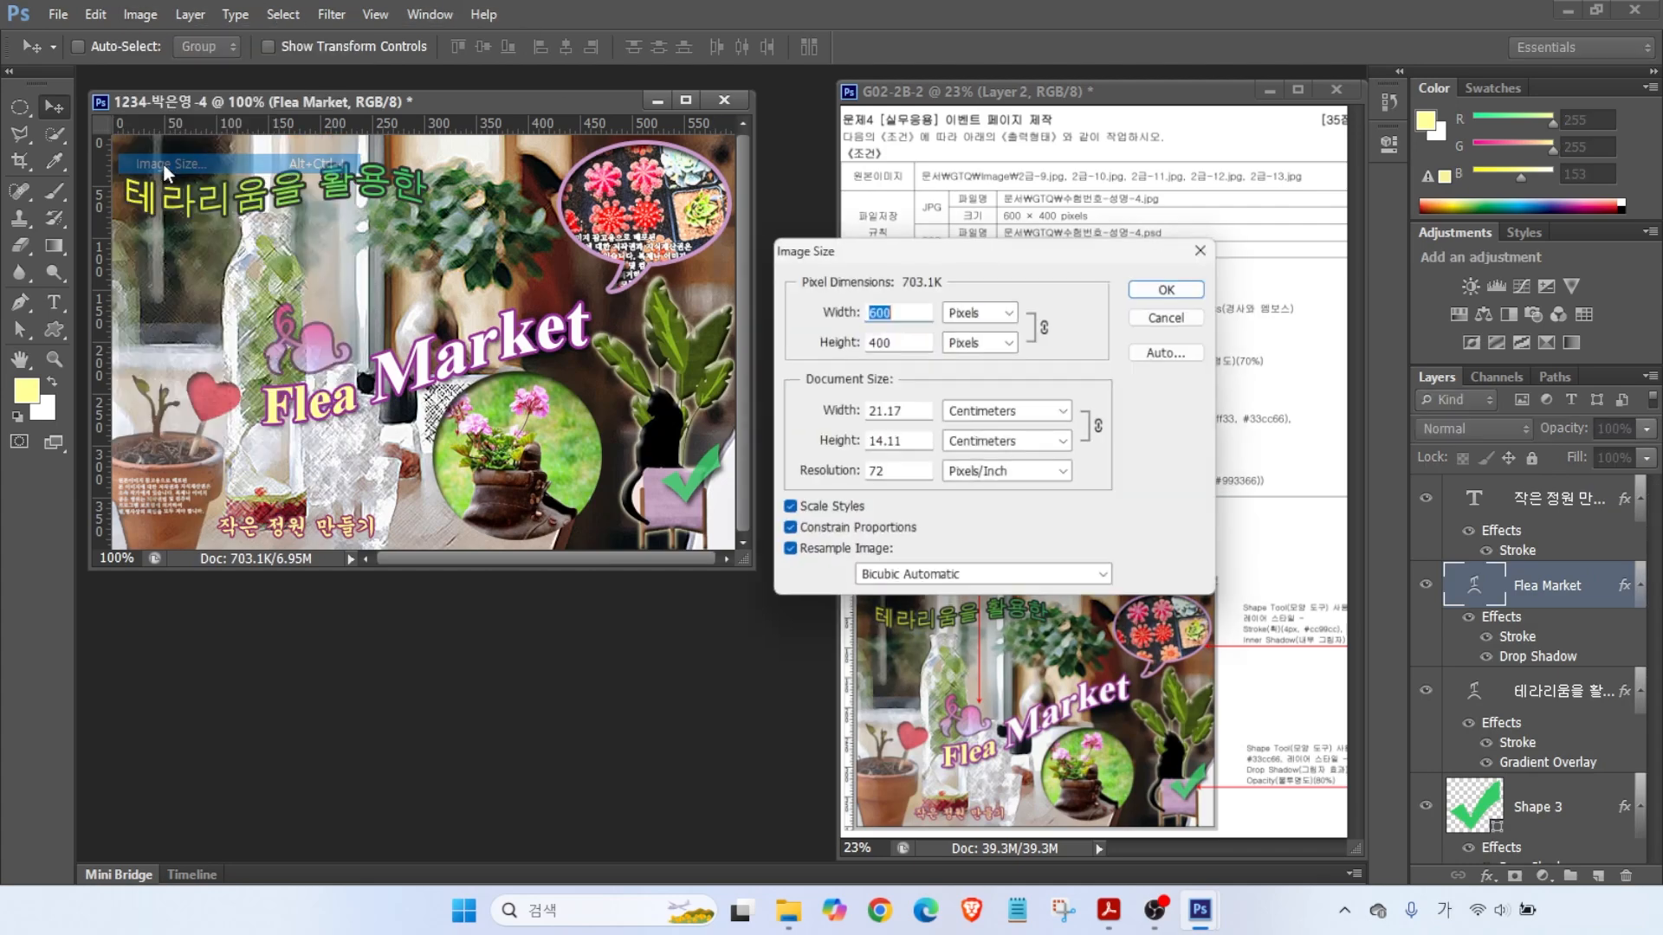
type("60")
key("Return")
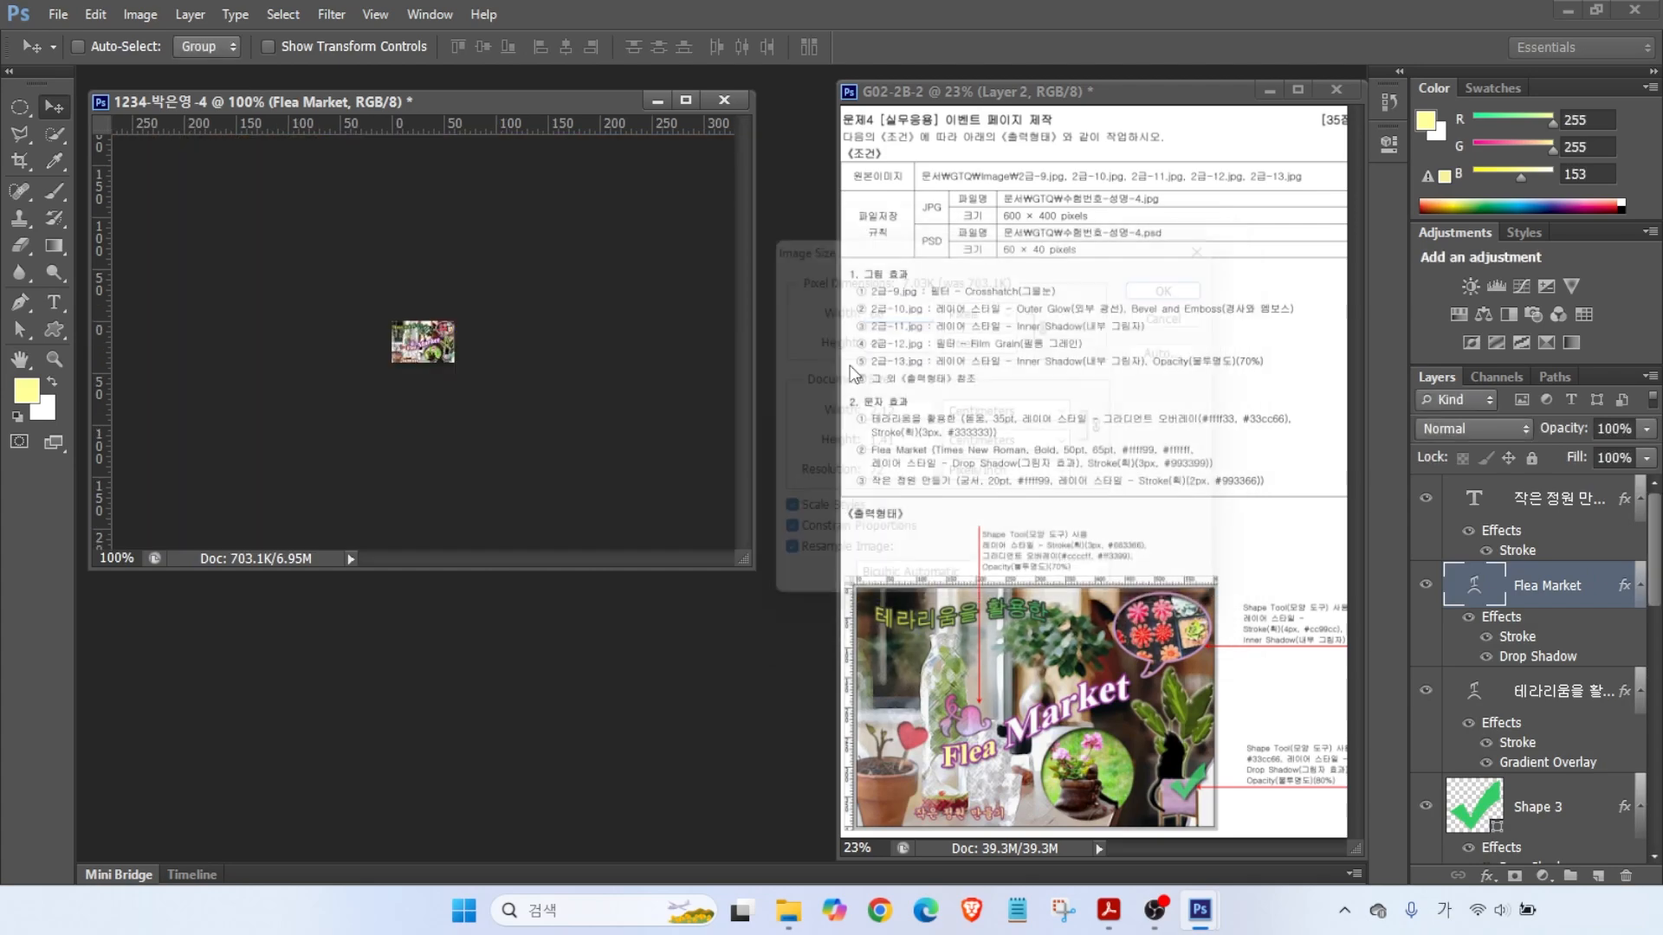
- Save the reduced image as a PSD file
left_click(58, 13)
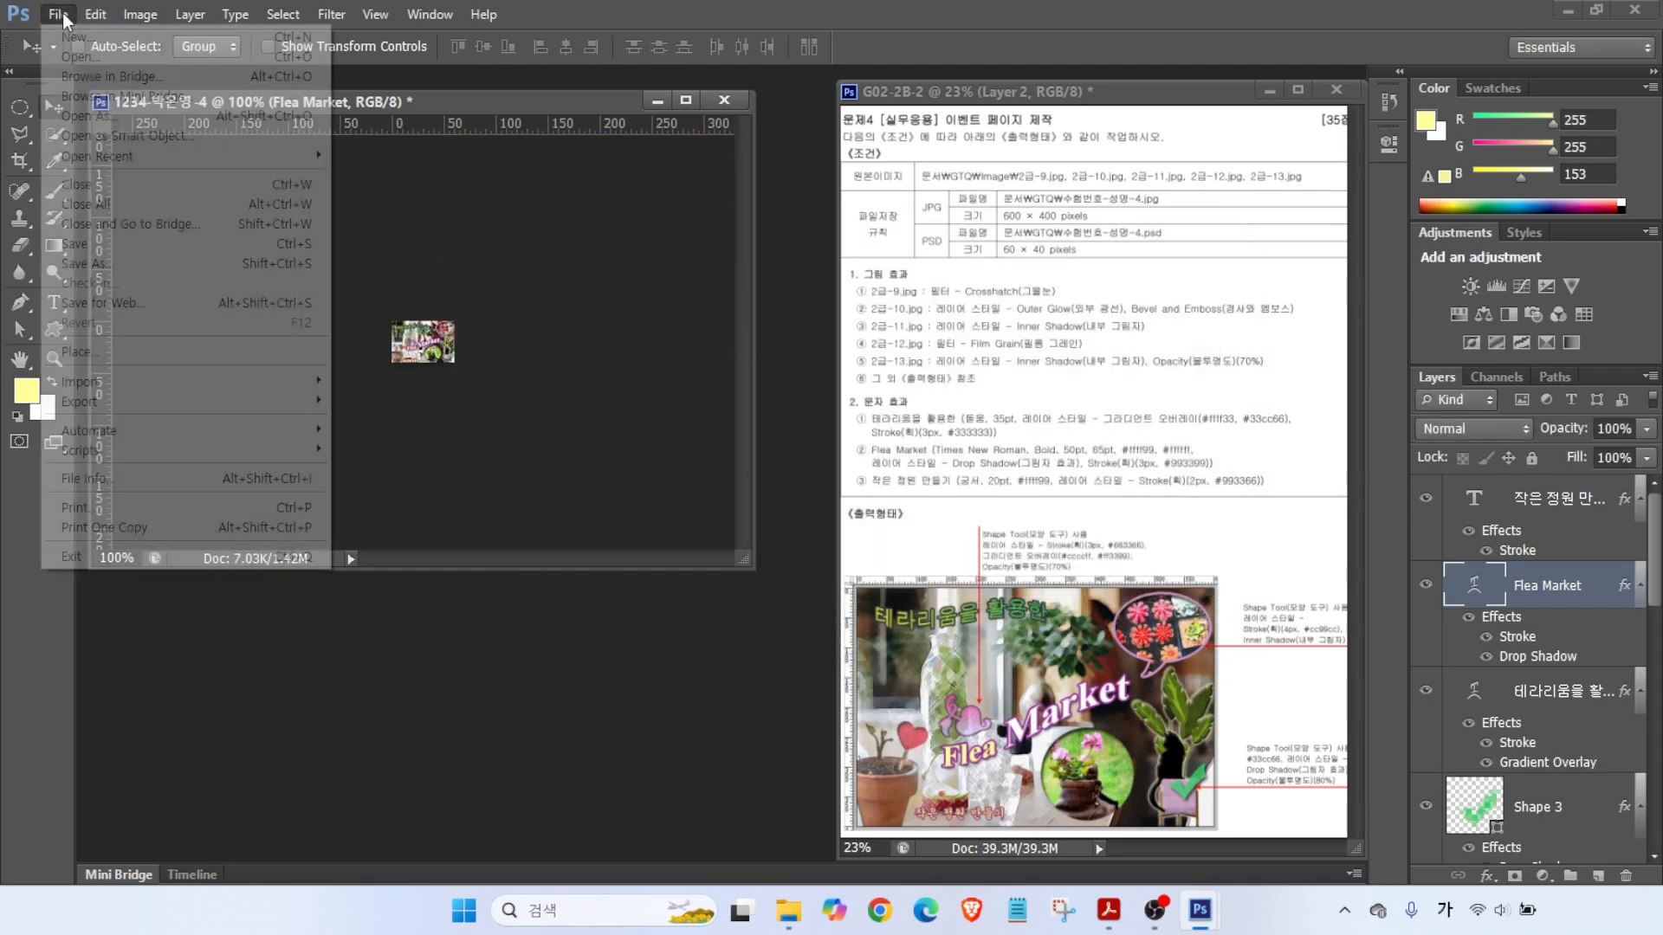
left_click(78, 246)
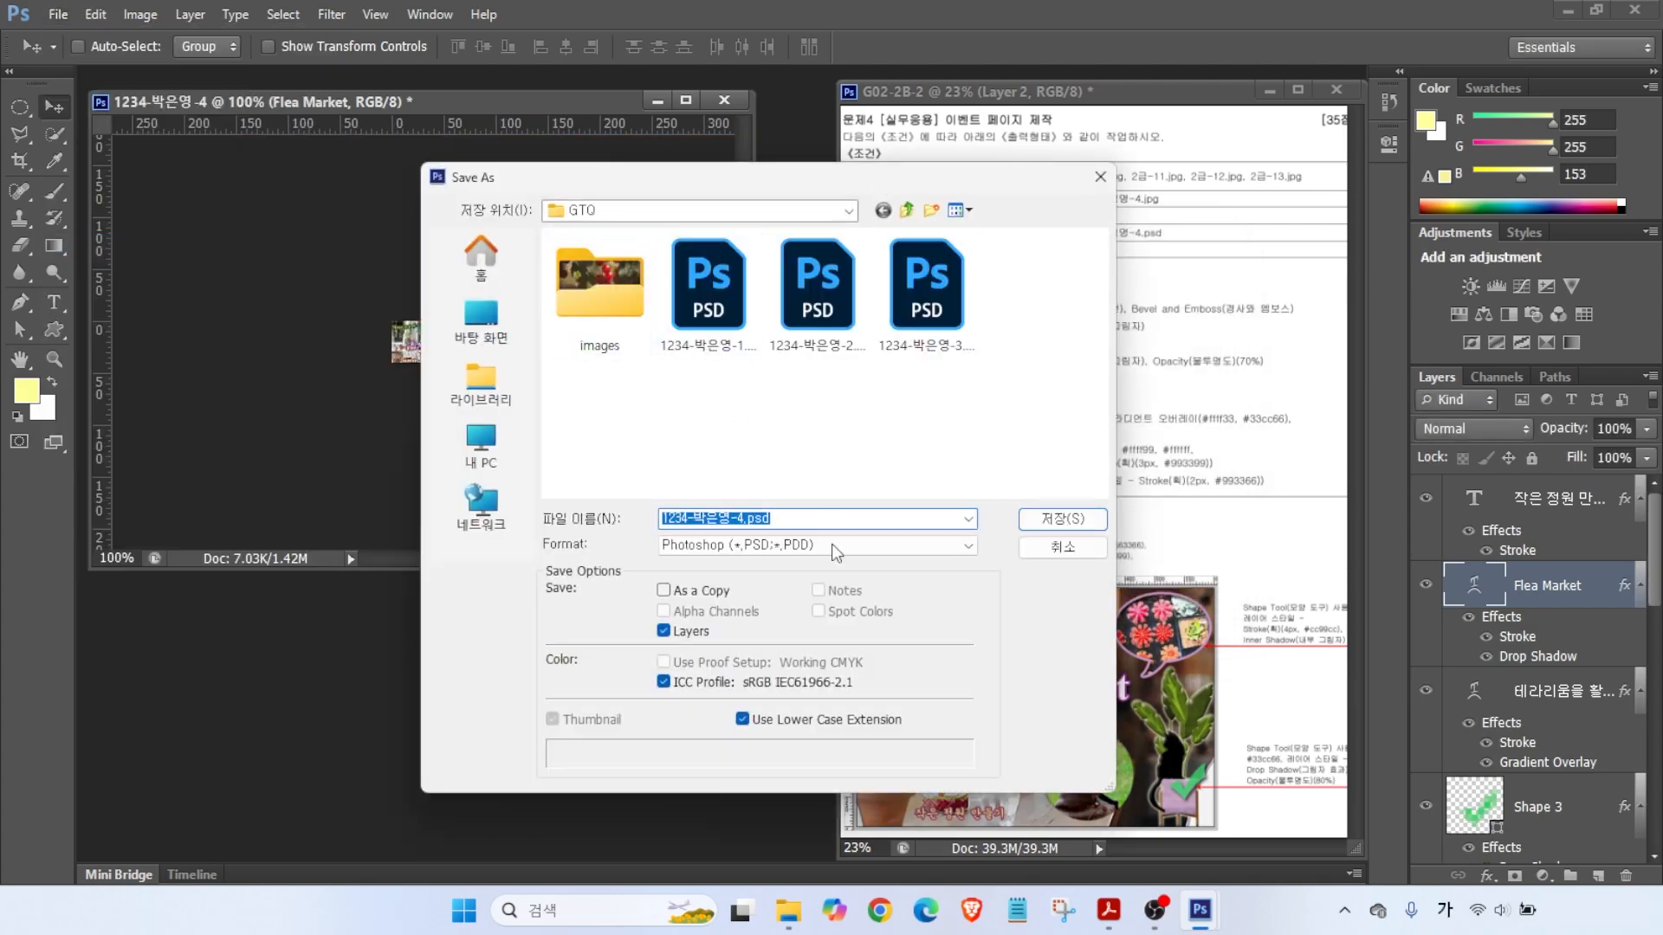
left_click(1058, 519)
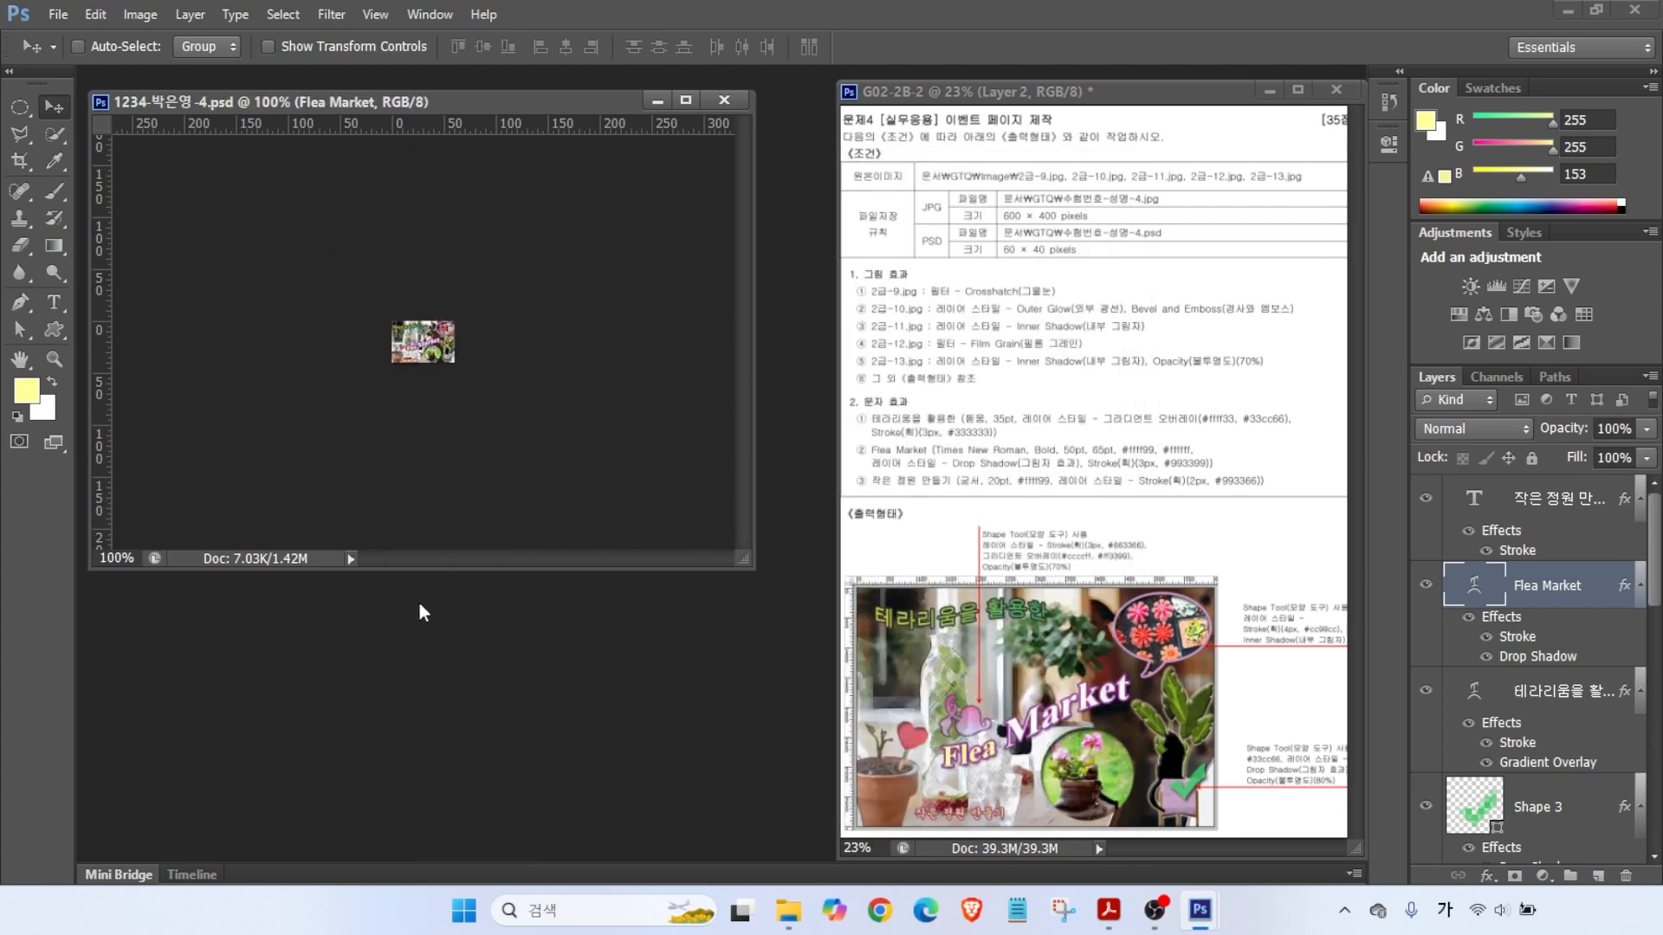